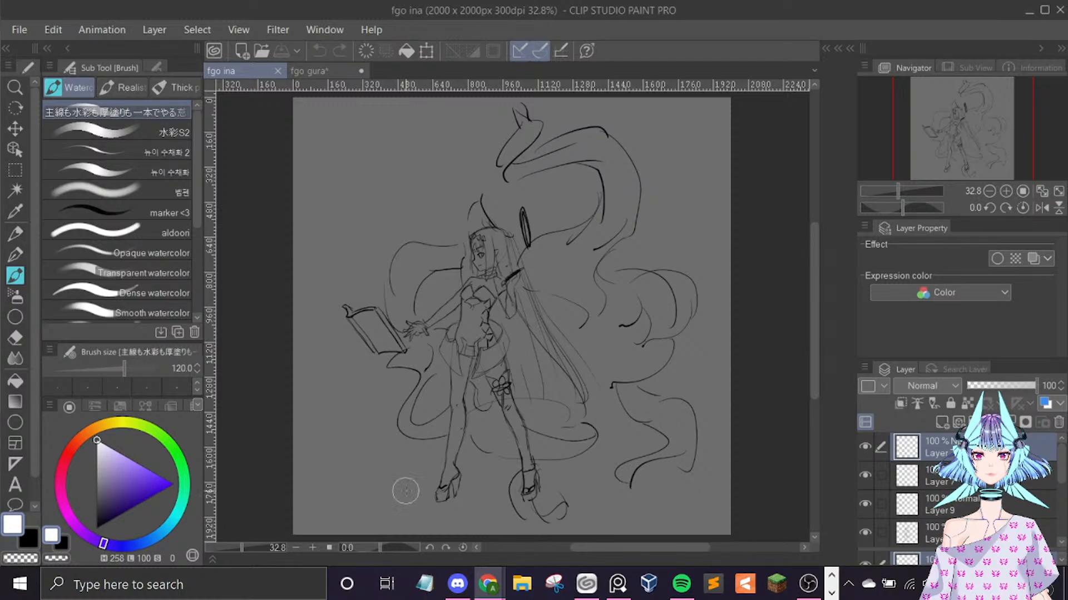
left_click(764, 218)
left_click_drag(587, 167, 619, 155)
key("ctrl+z")
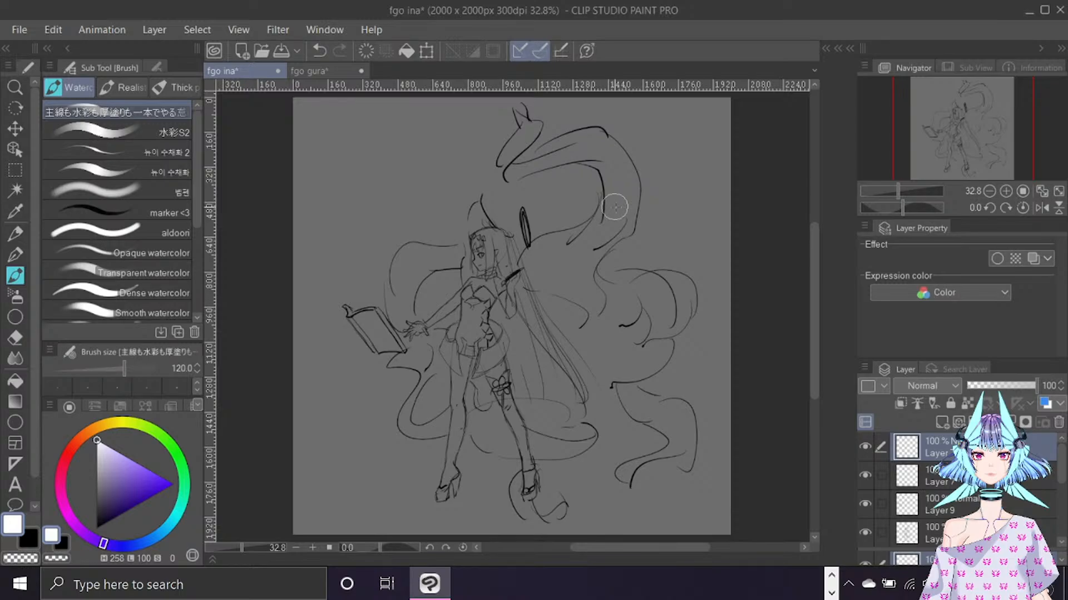
Reduce the brush size to 8.
key("bracketleft")
key("bracketleft")
key("bracketleft")
key("bracketleft")
key("bracketleft")
key("bracketleft")
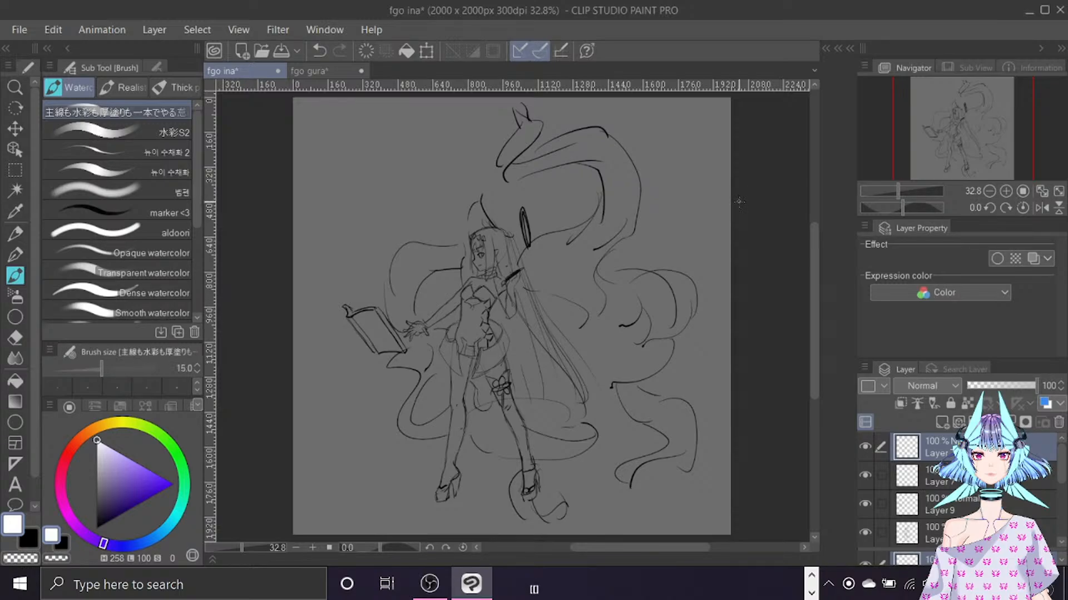
key("bracketleft")
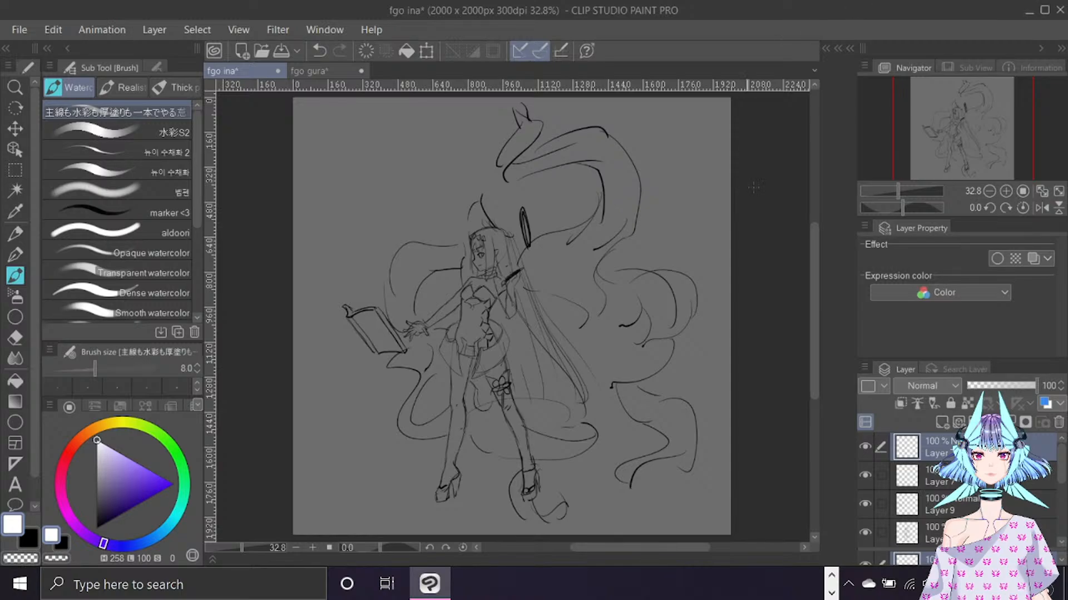
Look at the fgo gura drawing and return to the fgo ina drawing.
left_click(317, 72)
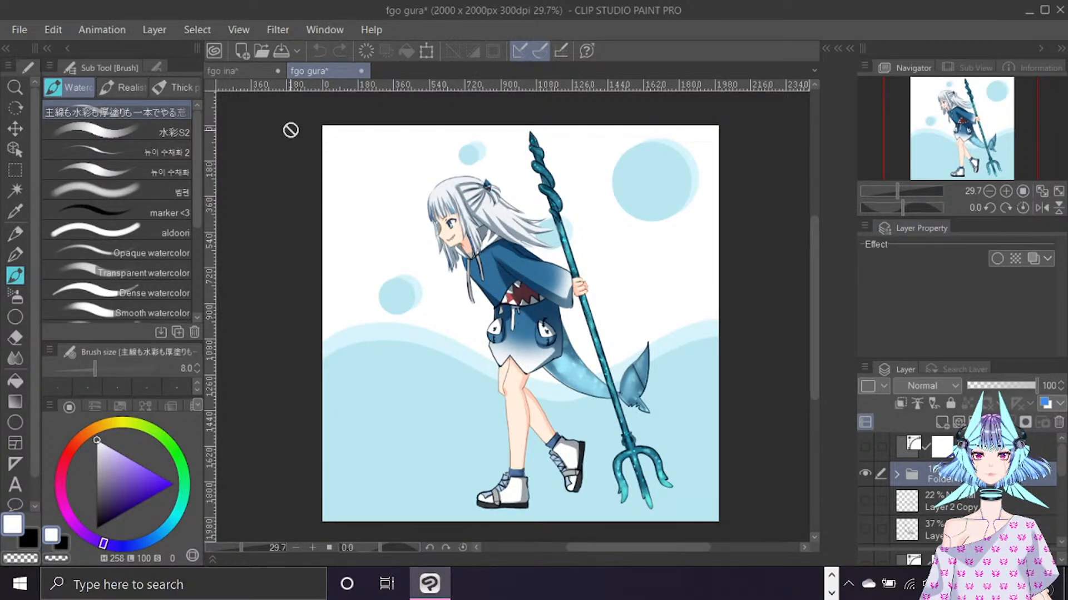
left_click(246, 81)
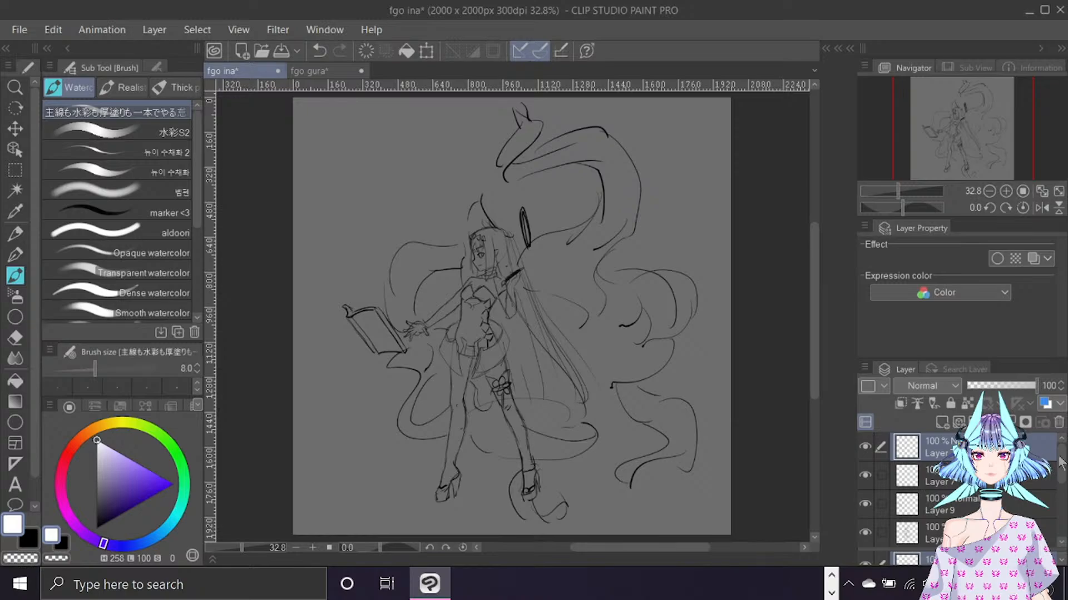
Try removing Layer 10 and showing Layer 1, and undo the removal of Layer 10.
scroll(1062, 470, "down", 3)
scroll(1062, 470, "down", 3)
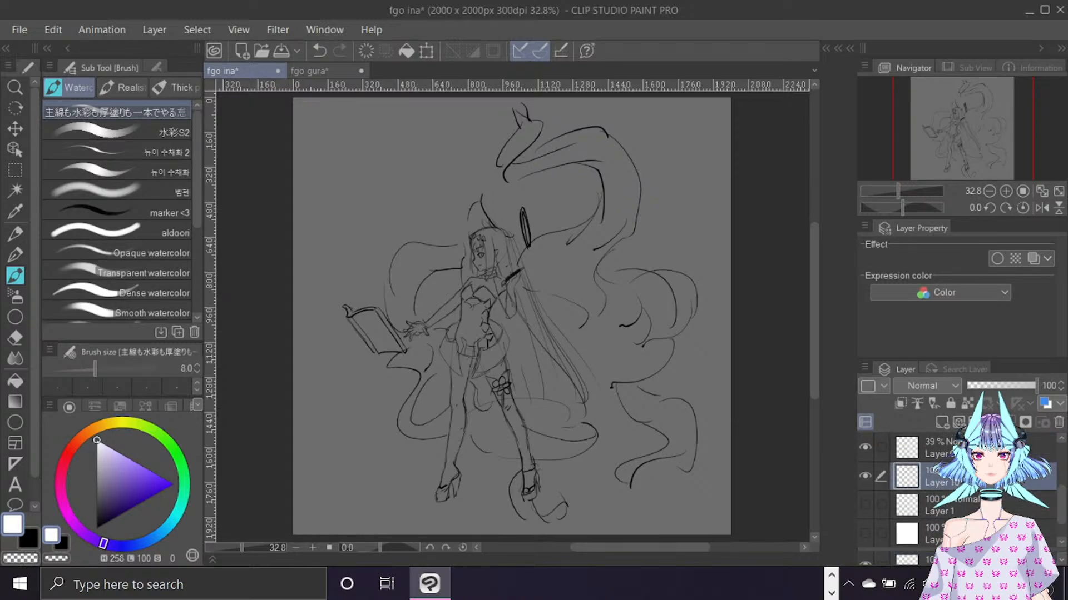
scroll(1059, 467, "up", 3)
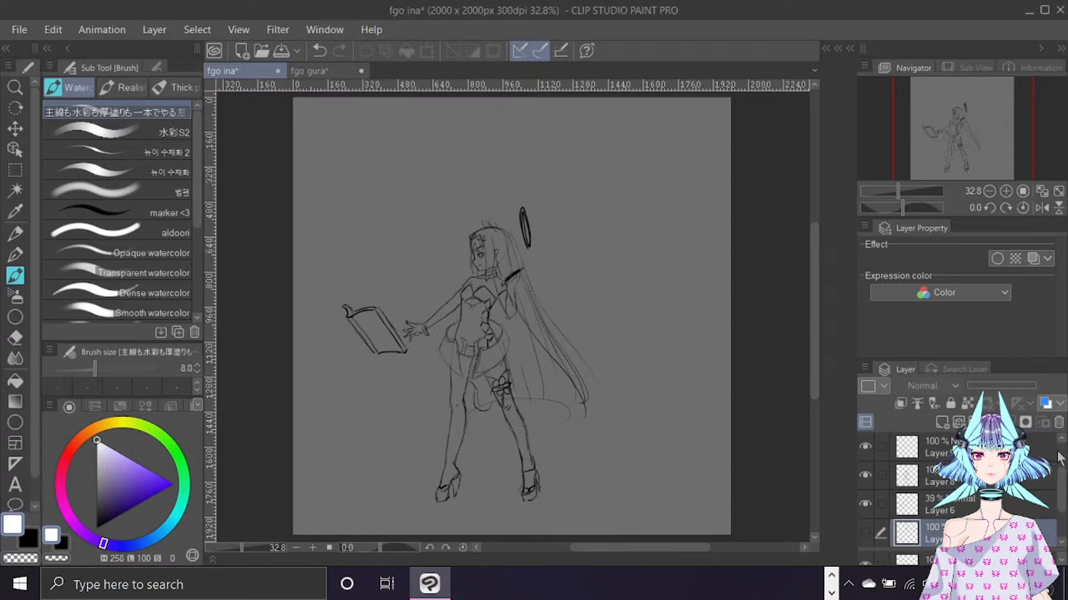
left_click(1039, 500)
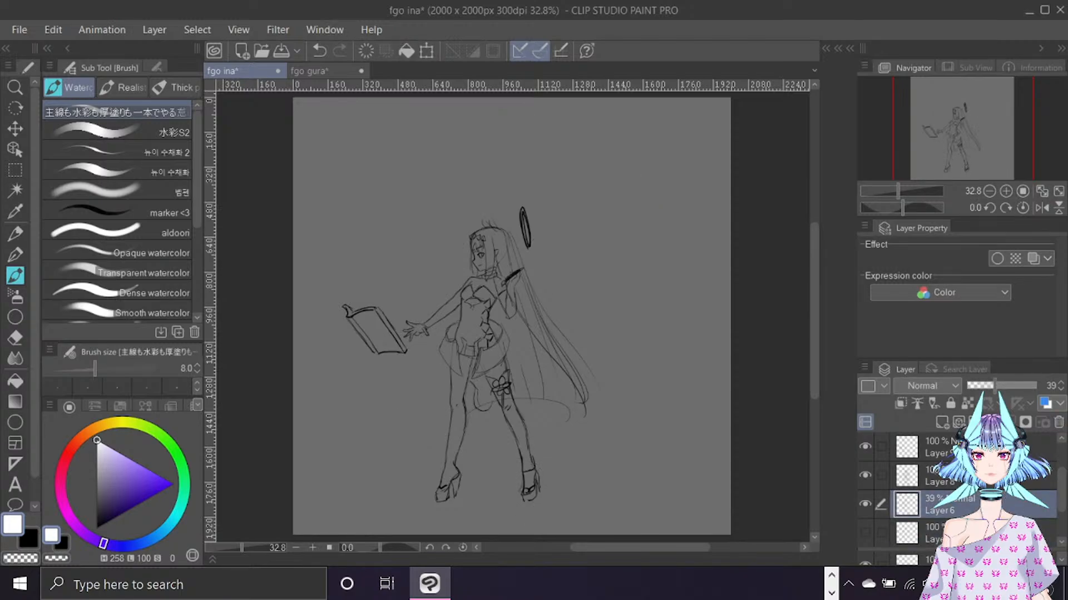
left_click(946, 477)
scroll(979, 478, "down", 1)
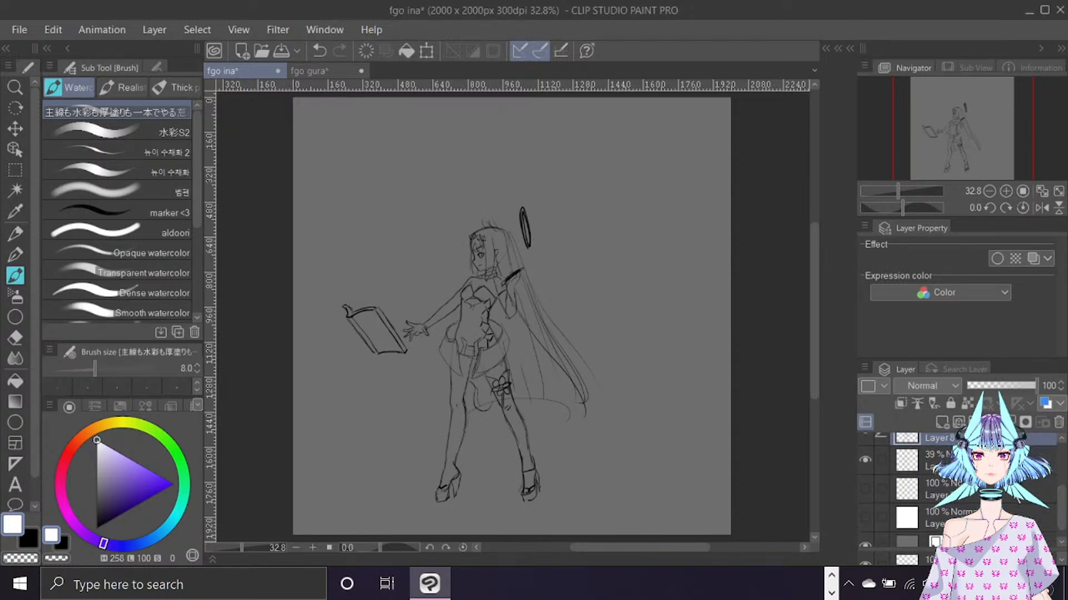
left_click(865, 489)
scroll(1058, 519, "down", 1)
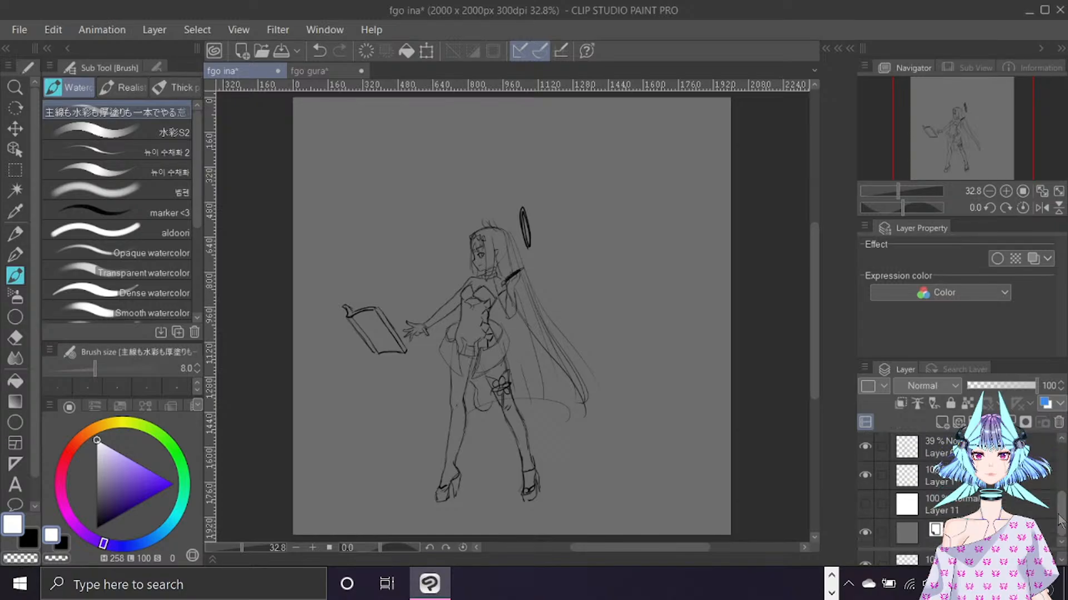
scroll(1052, 506, "up", 1)
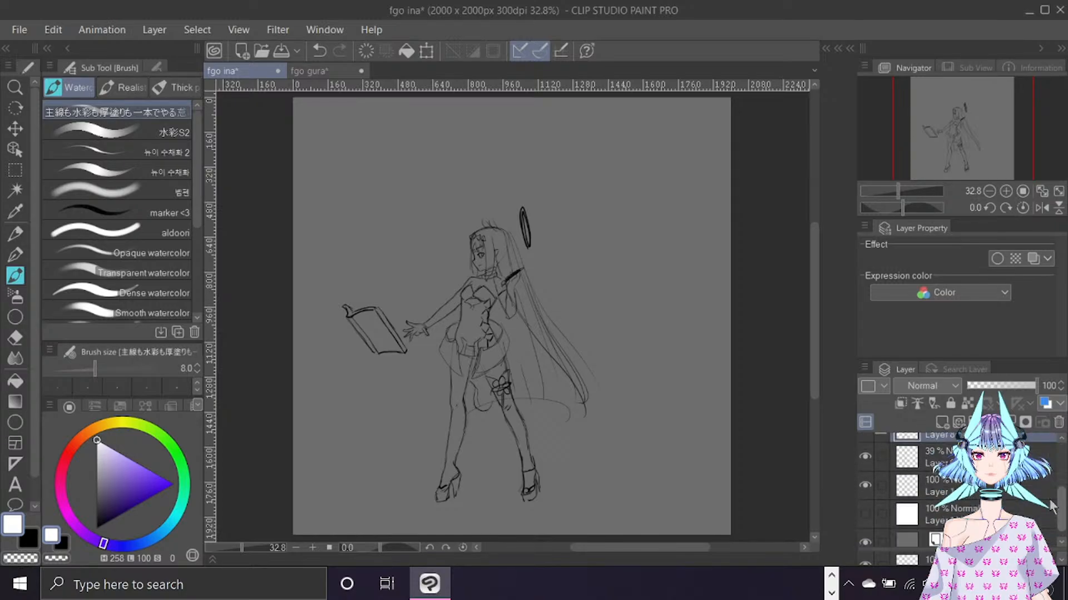
key("ctrl+z")
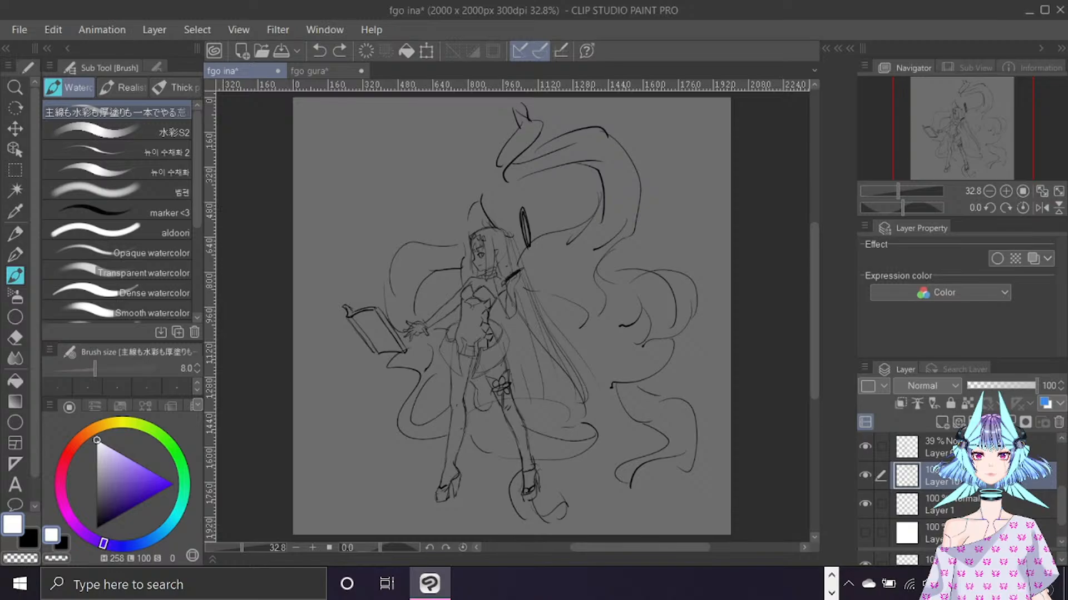
Hide and show Layer 10 to check its contents, and move Layer 6 directly below Layer 10.
left_click(865, 478)
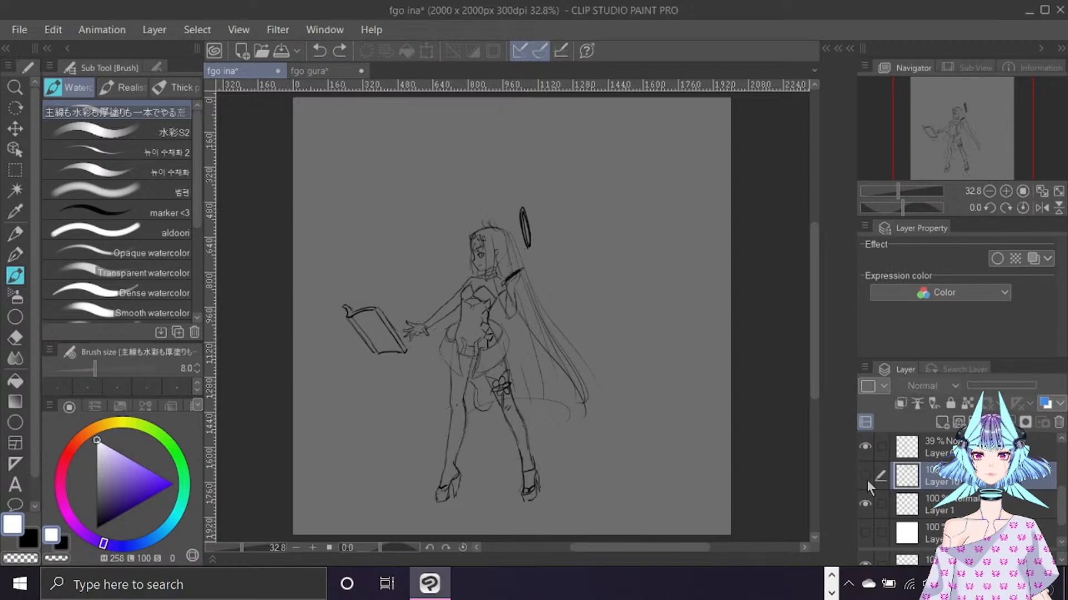
left_click(867, 478)
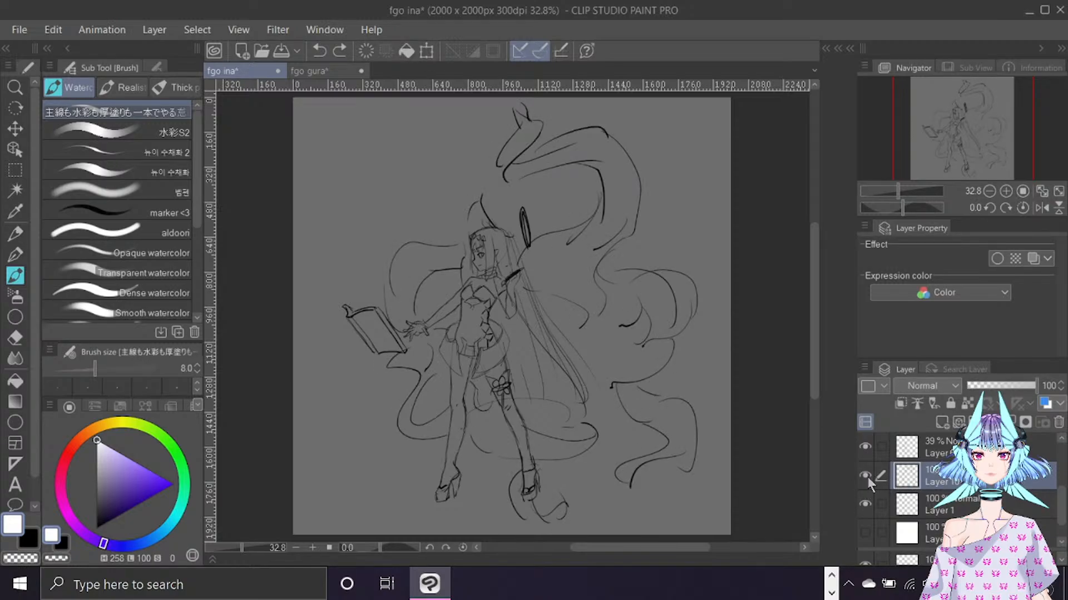
left_click(865, 447)
left_click(934, 448)
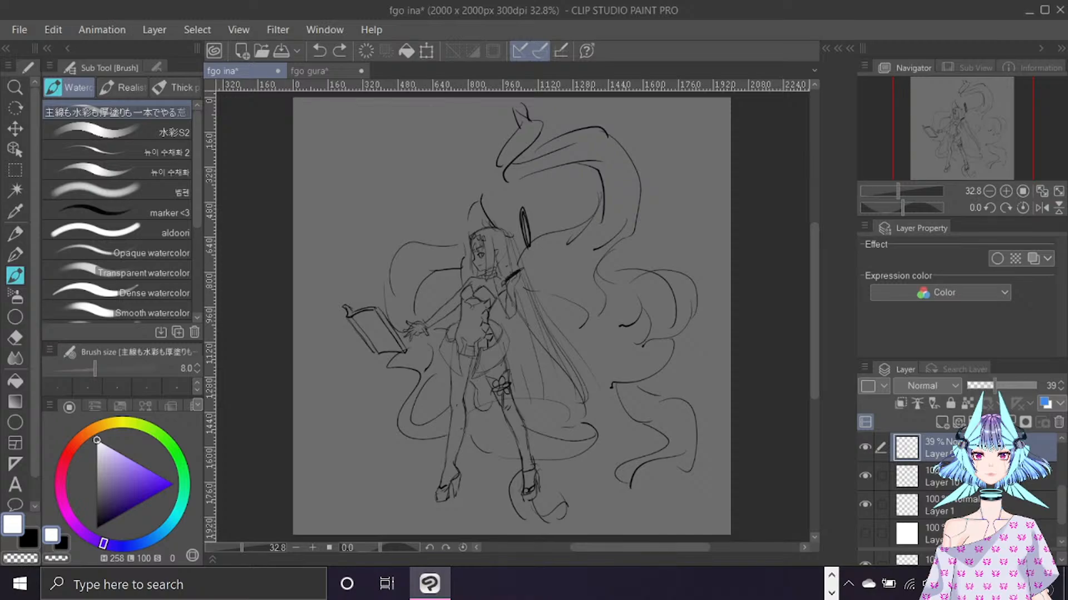
left_click_drag(934, 447, 934, 489)
left_click(934, 447)
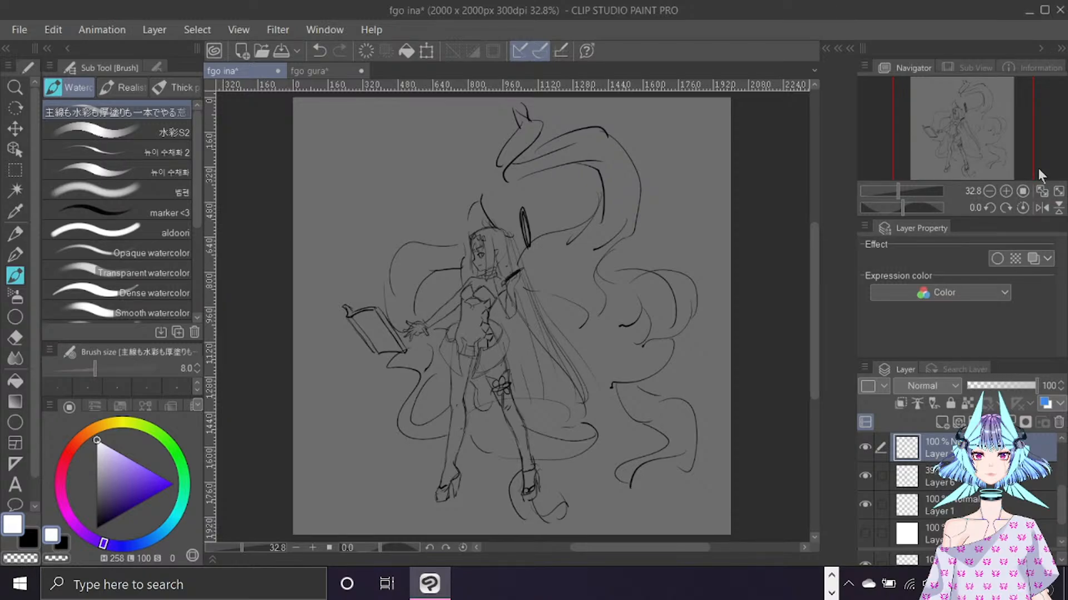
Set the brush size to 7 and enlarge the area showing the preset brush sizes.
key("bracketleft")
key("bracketleft")
key("bracketleft")
key("bracketright")
key("bracketright")
key("bracketright")
key("bracketright")
key("bracketleft")
key("bracketleft")
left_click_drag(140, 406, 141, 429)
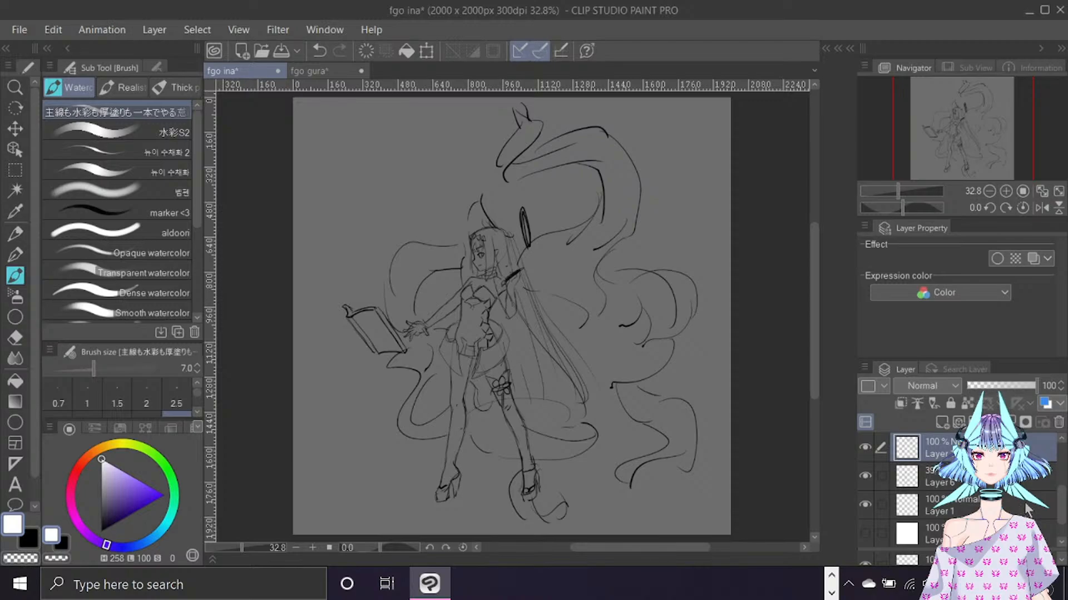
Hide and show each of the four uppermost layers in turn to examine what each one contains.
left_click(1056, 506)
left_click(1058, 423)
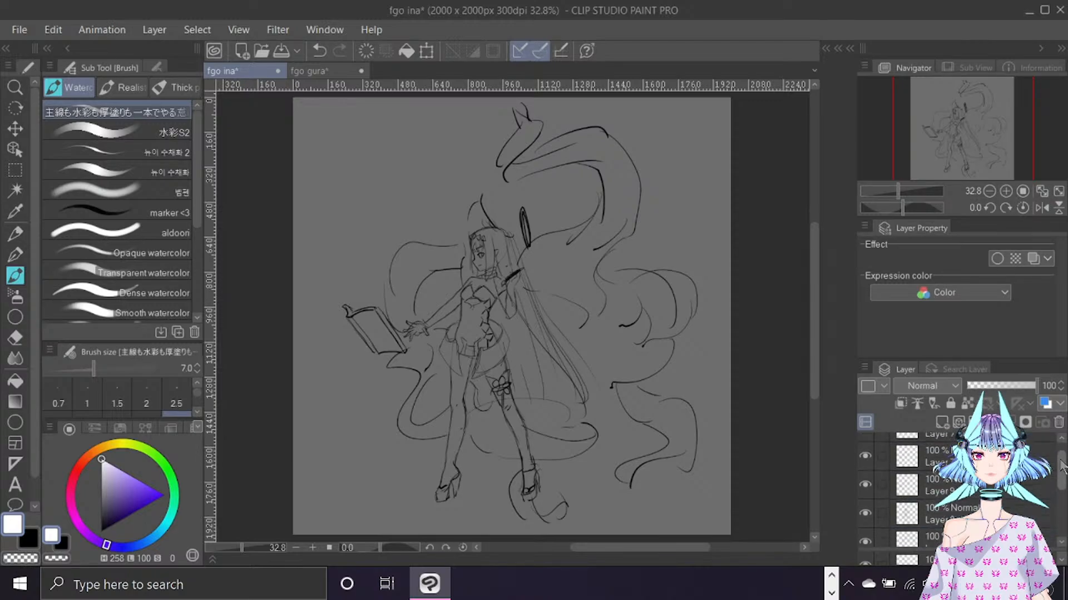
left_click(979, 448)
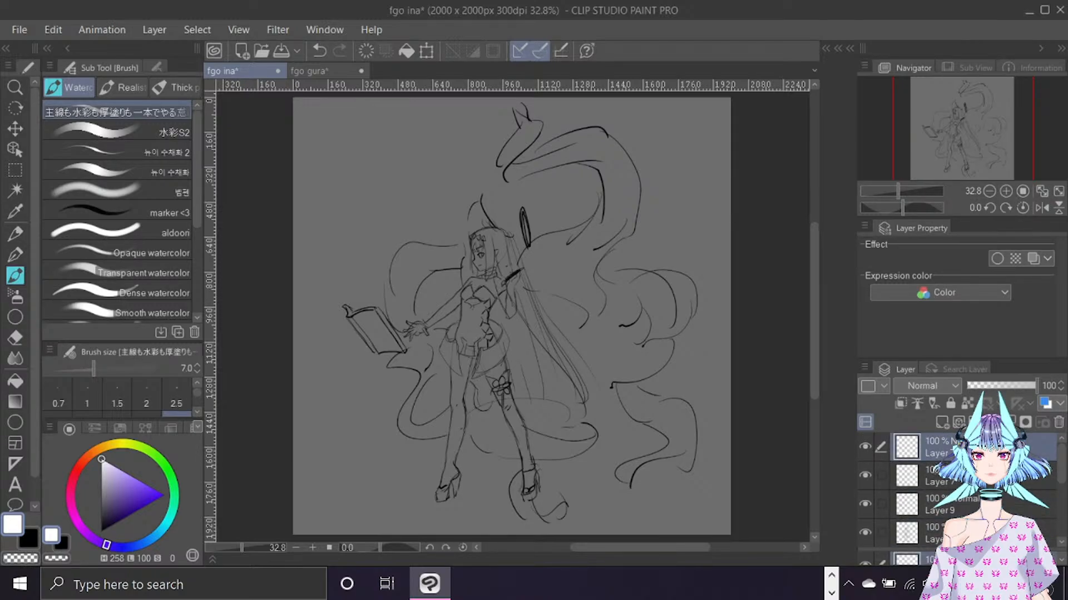
left_click(865, 446)
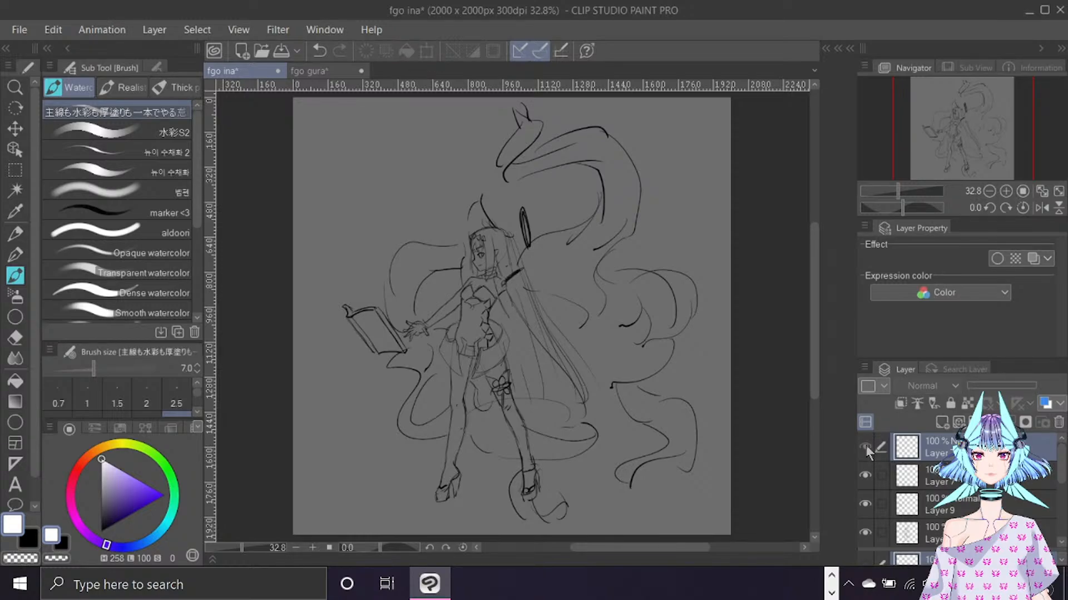
left_click(866, 446)
left_click(865, 446)
left_click(865, 446)
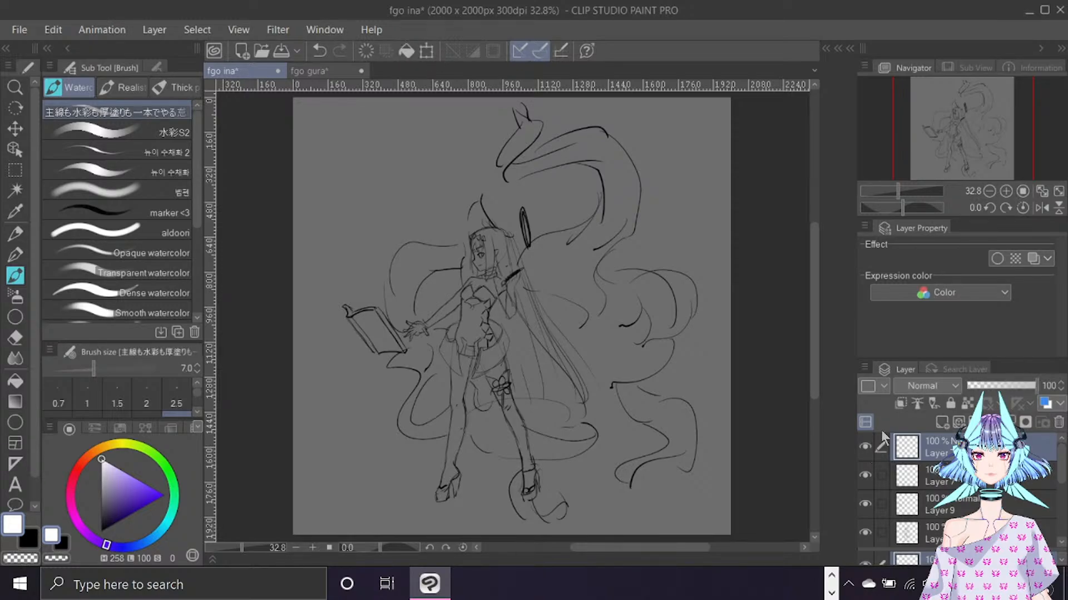
left_click(865, 474)
left_click(866, 474)
left_click(865, 503)
left_click(865, 503)
left_click(865, 532)
left_click(866, 532)
Hide Layer 6 and Layer 10, and delete Layer 1 beneath them.
left_click(940, 535)
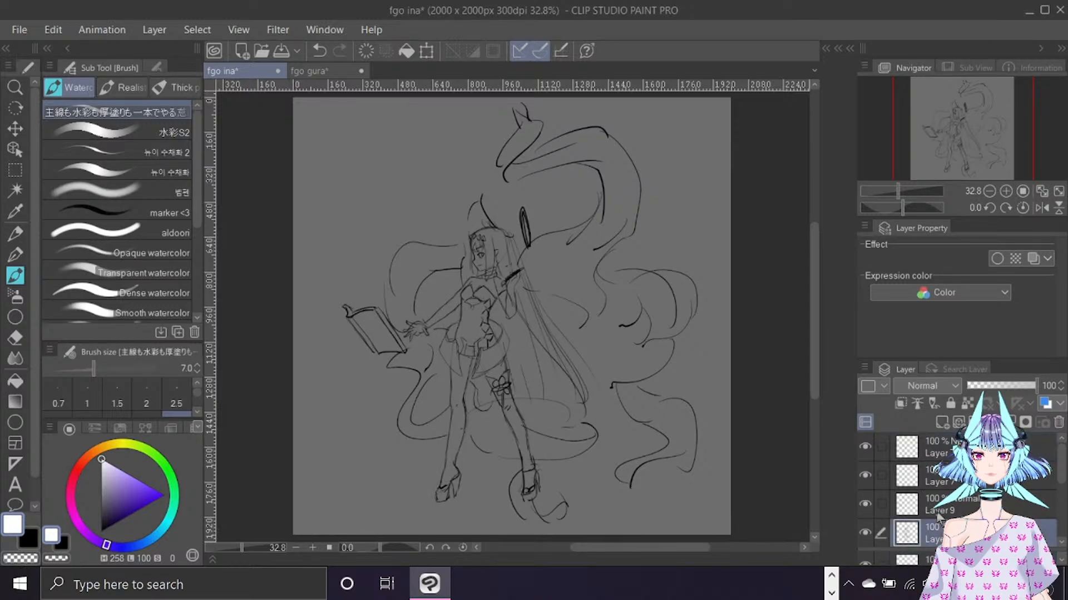
left_click_drag(1061, 462, 1061, 492)
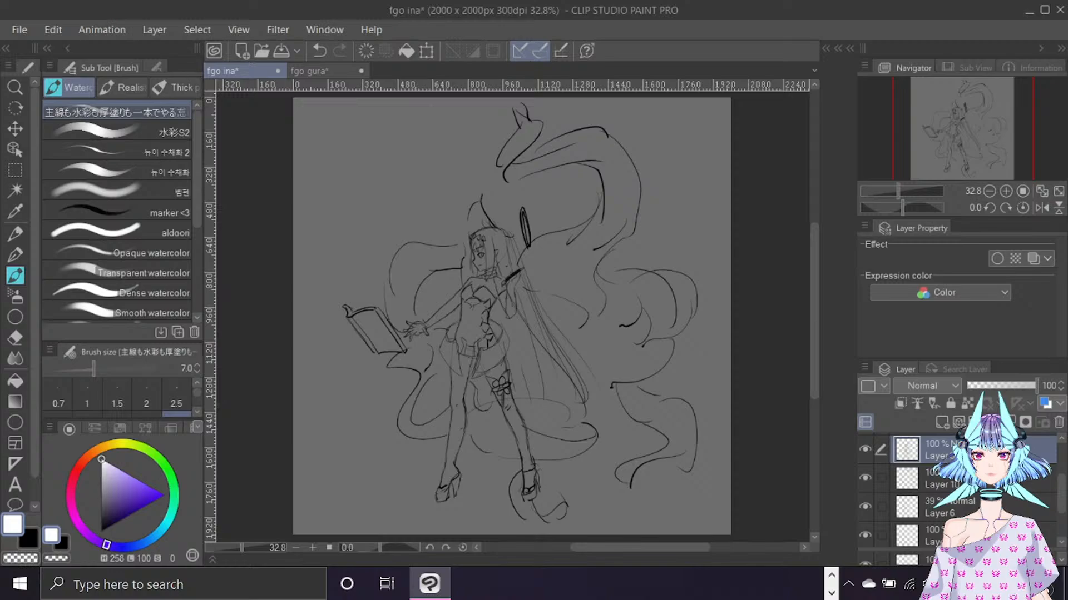
left_click(865, 506)
left_click(923, 535)
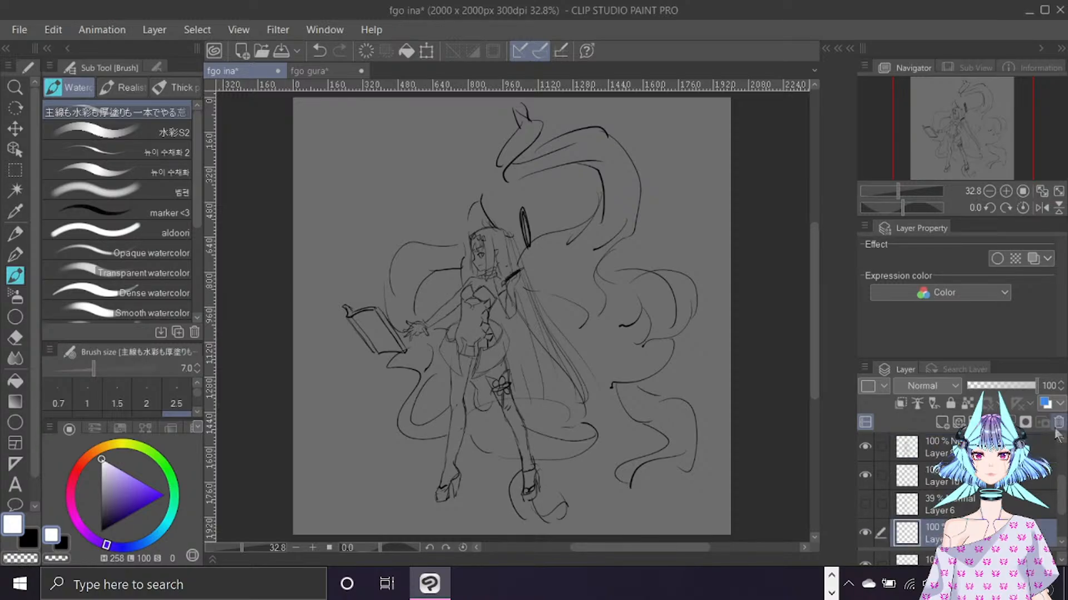
left_click(865, 474)
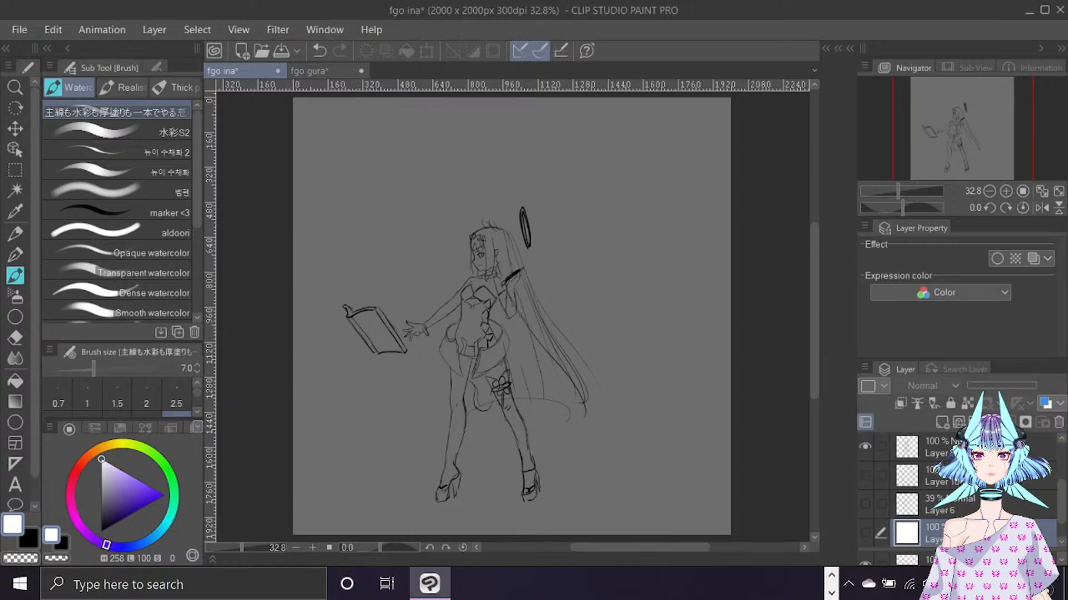
Lower the opacity of Layer 8 with the figure sketch to 40% and add a new layer above it.
left_click(961, 452)
scroll(961, 452, "up", 2)
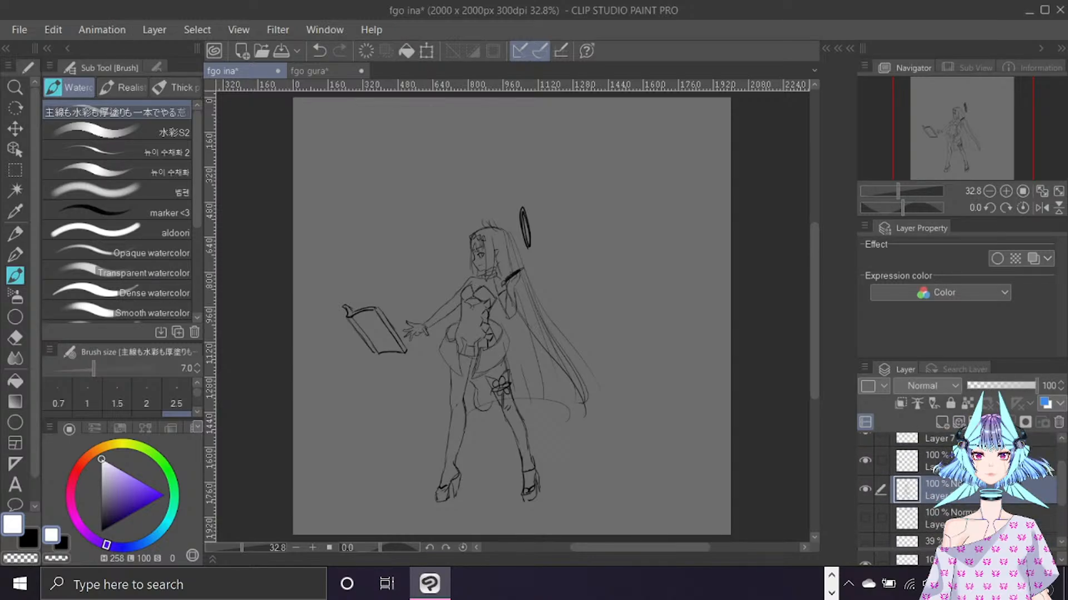
left_click(995, 386)
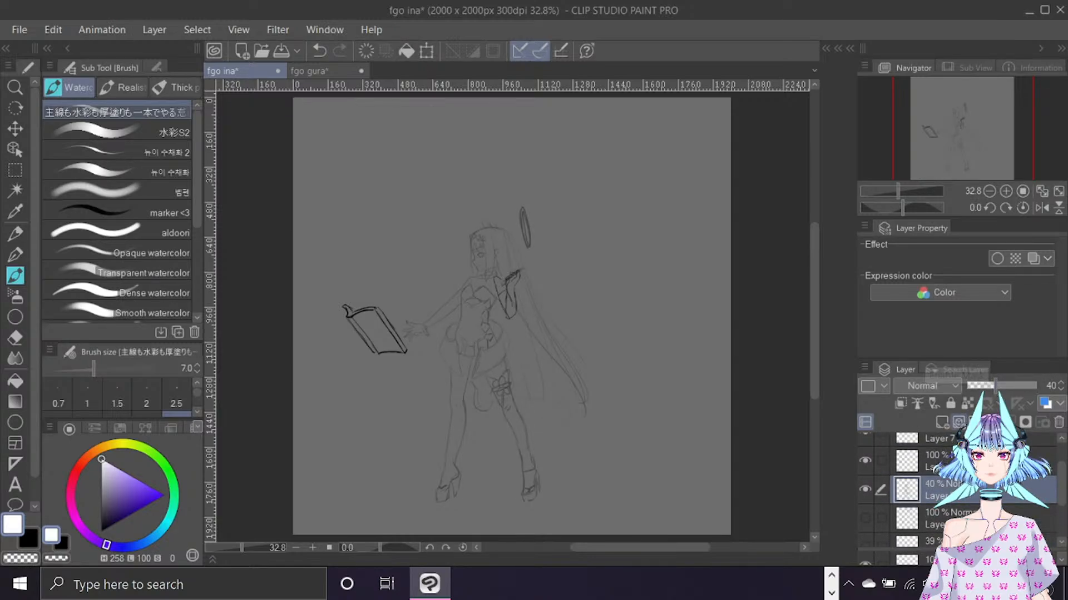
left_click(940, 424)
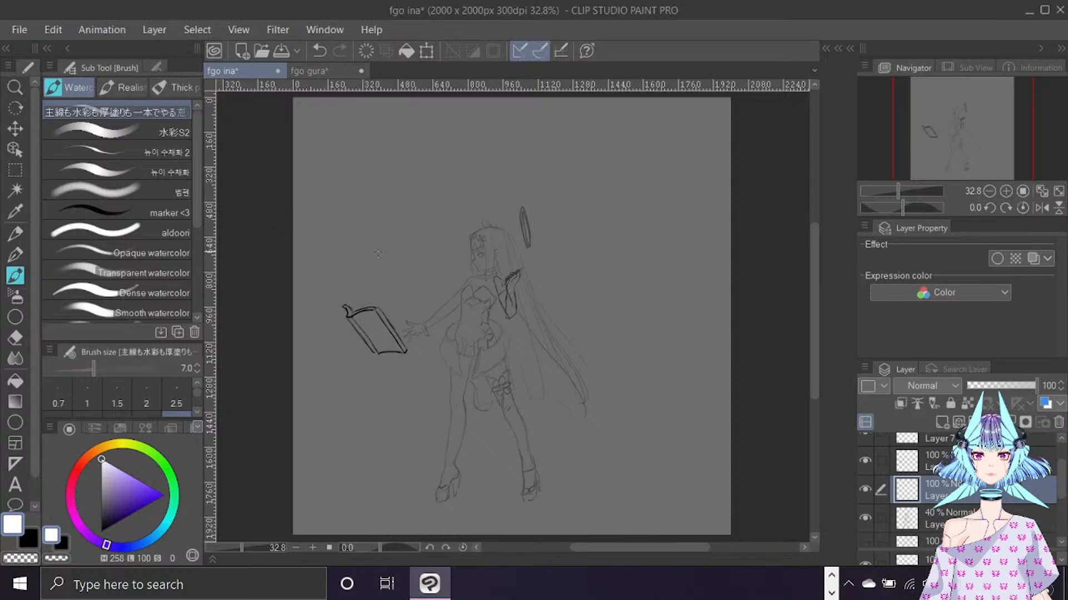
Reduce the brush size to 4 for drawing on the figure's upper body.
key("bracketleft")
key("bracketleft")
key("bracketleft")
scroll(513, 255, "up", 5)
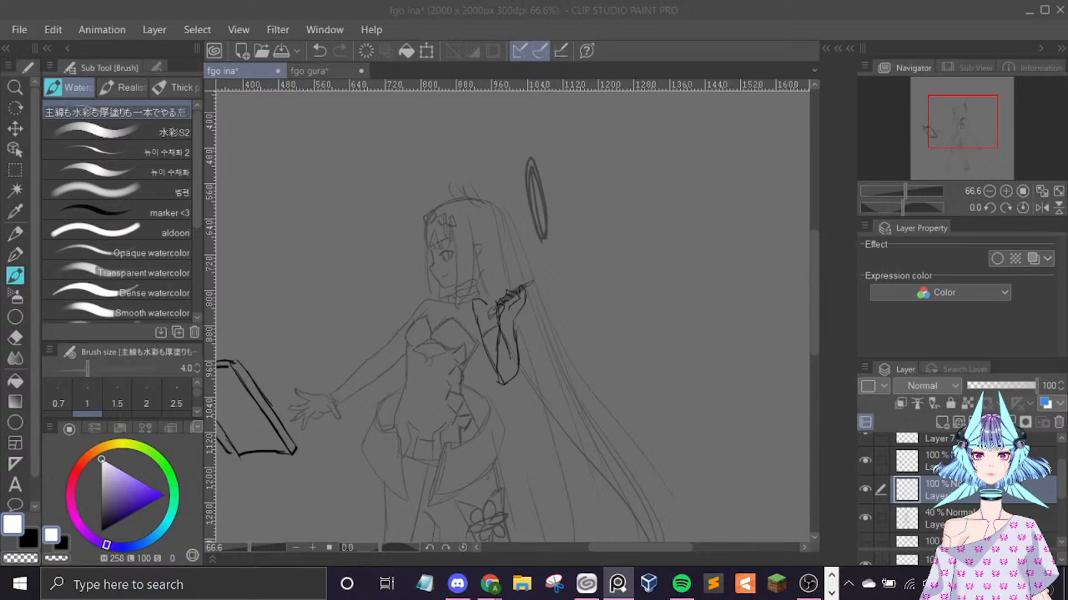
Bring up the reference image board and examine the character references for poses, costumes and tentacle designs.
left_click_drag(1064, 417, 456, 401)
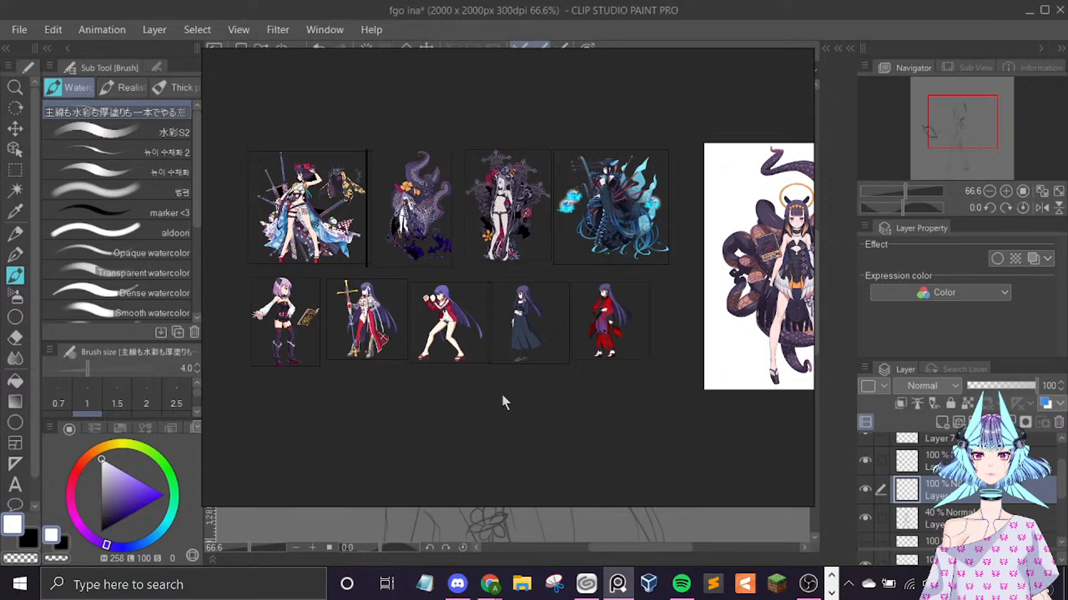
scroll(501, 400, "down", 3)
scroll(500, 400, "up", 2)
scroll(500, 392, "up", 3)
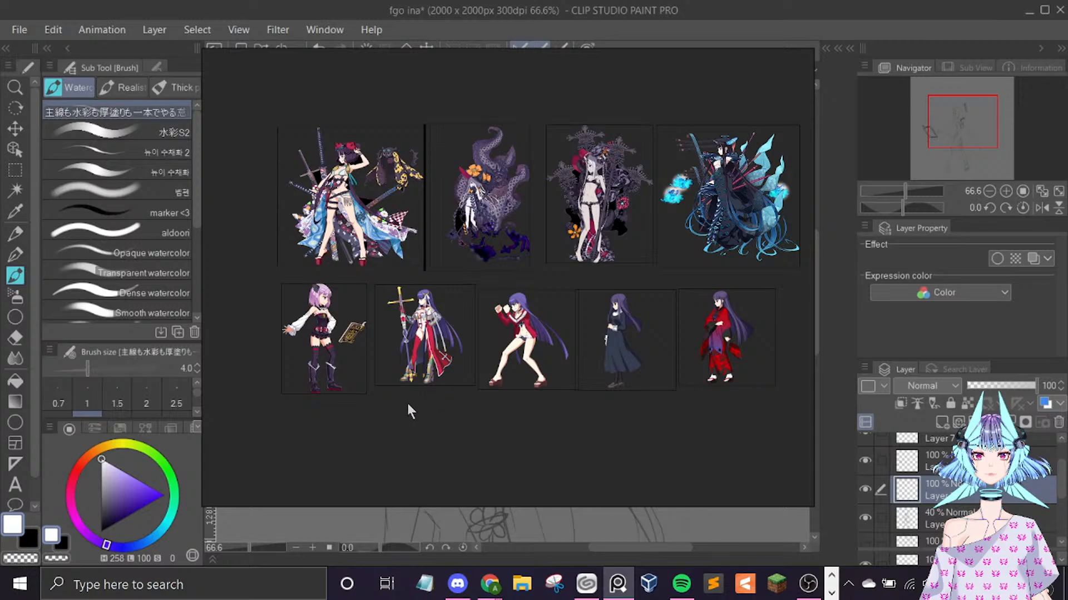
scroll(396, 404, "up", 5)
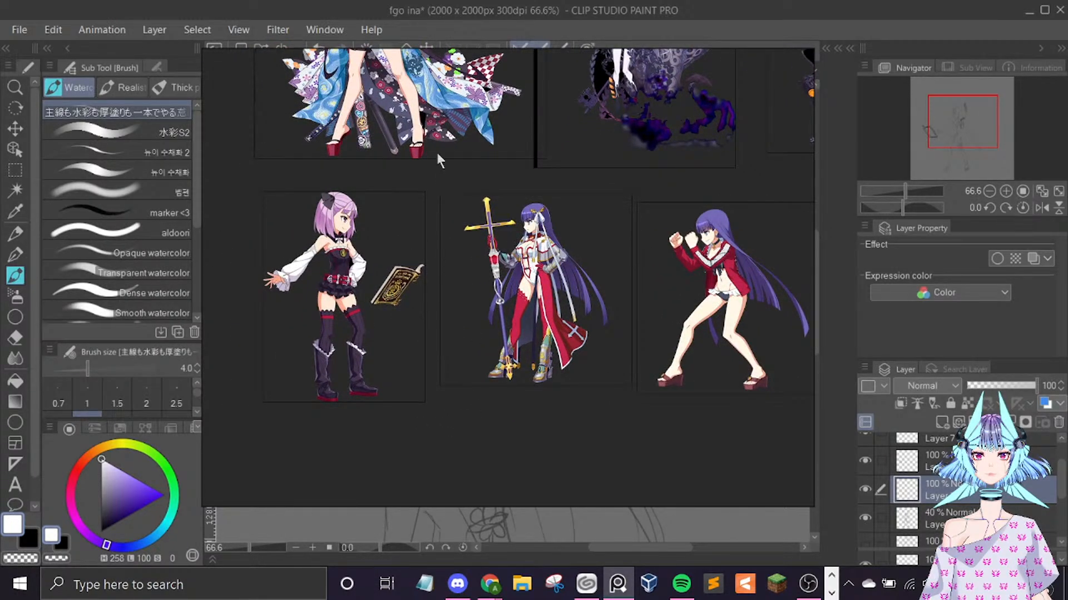
scroll(629, 416, "down", 5)
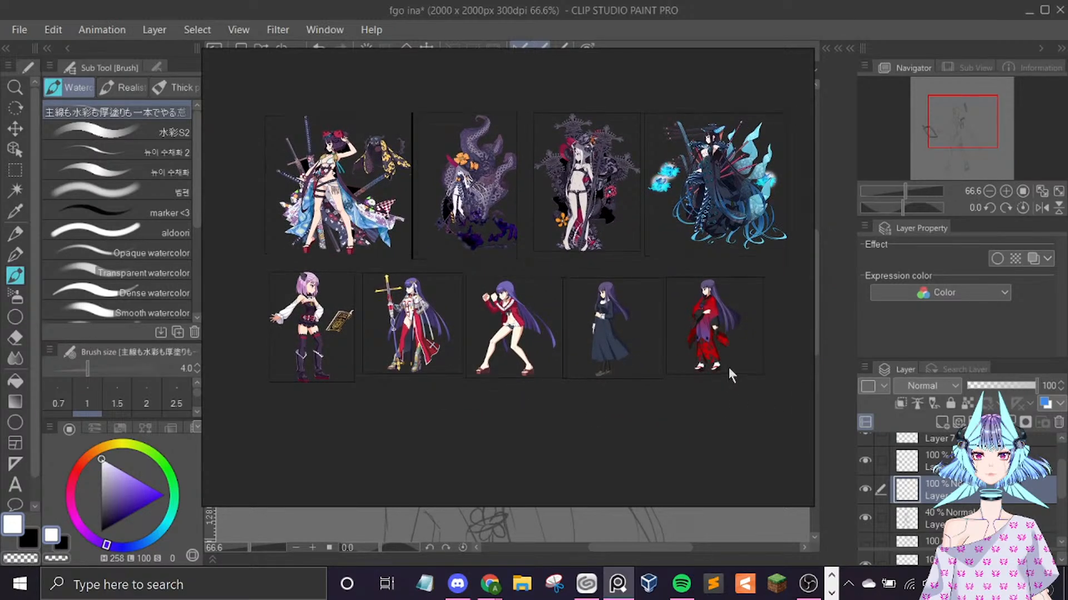
scroll(728, 368, "up", 2)
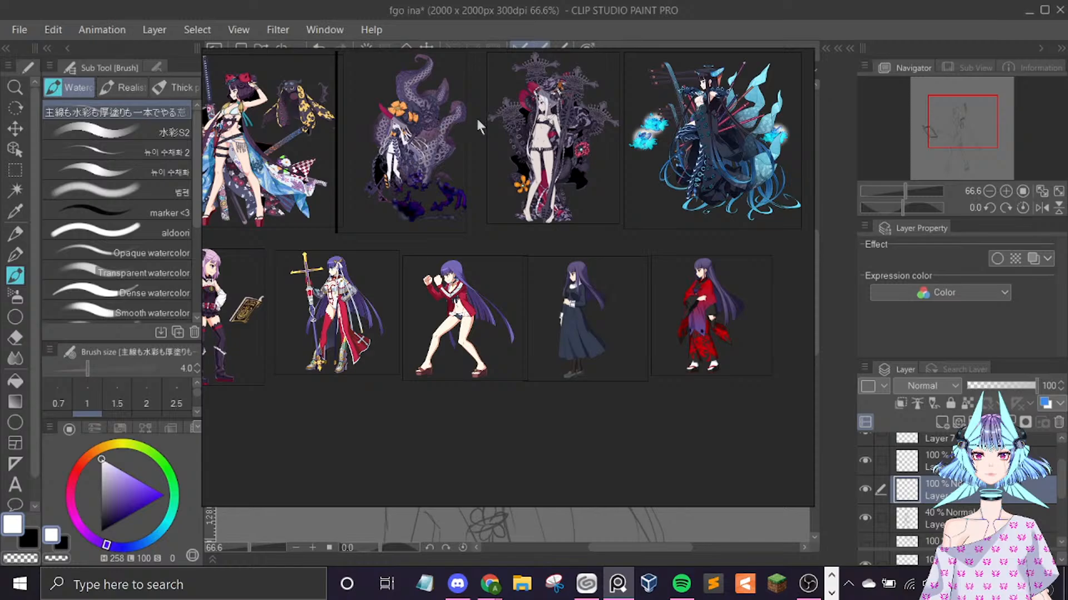
left_click_drag(546, 231, 534, 319)
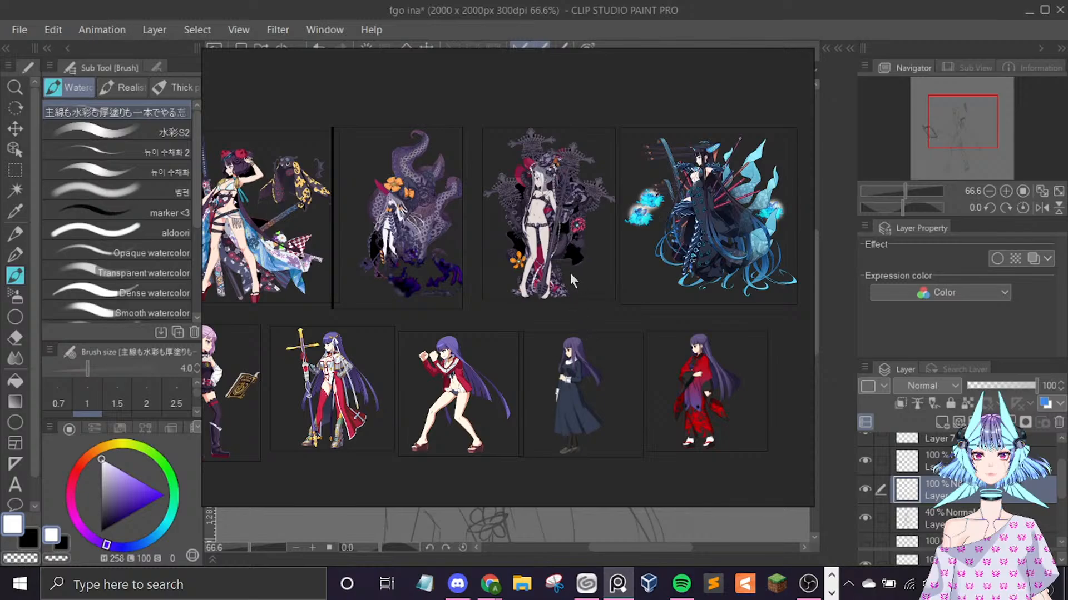
Examine the full-body reference of the haloed tentacle character on the reference board and return to the sketch.
scroll(569, 273, "up", 1)
scroll(569, 273, "down", 3)
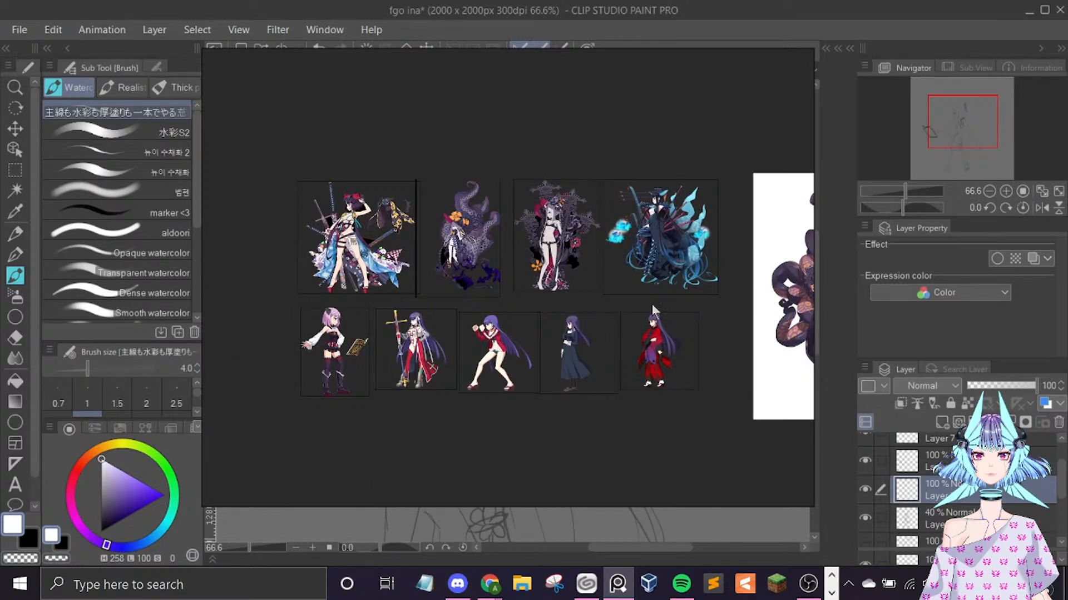
left_click_drag(676, 452, 439, 441)
scroll(610, 333, "up", 2)
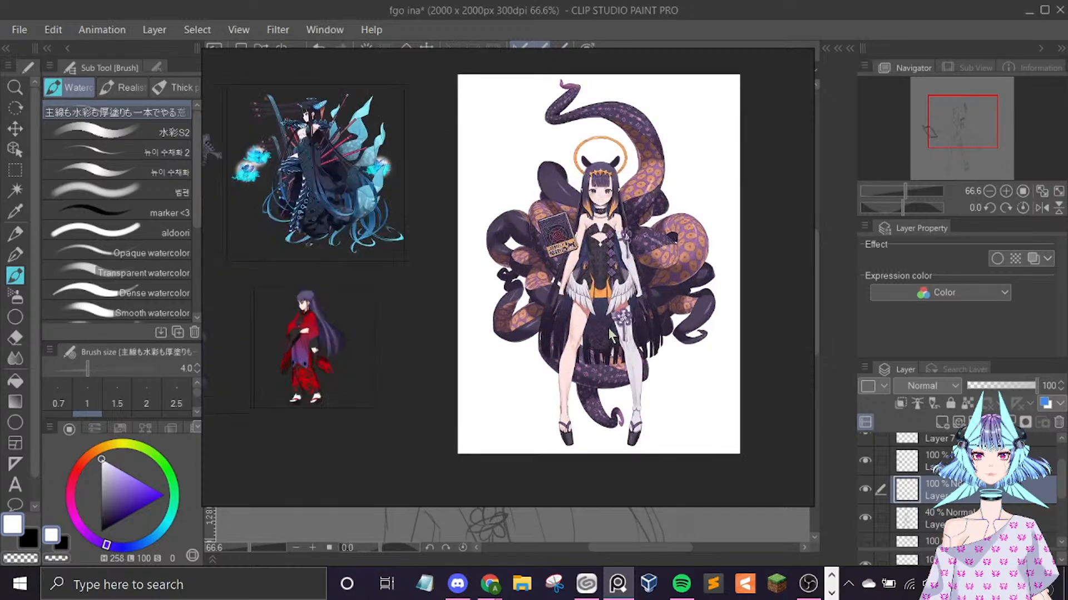
scroll(450, 373, "down", 1)
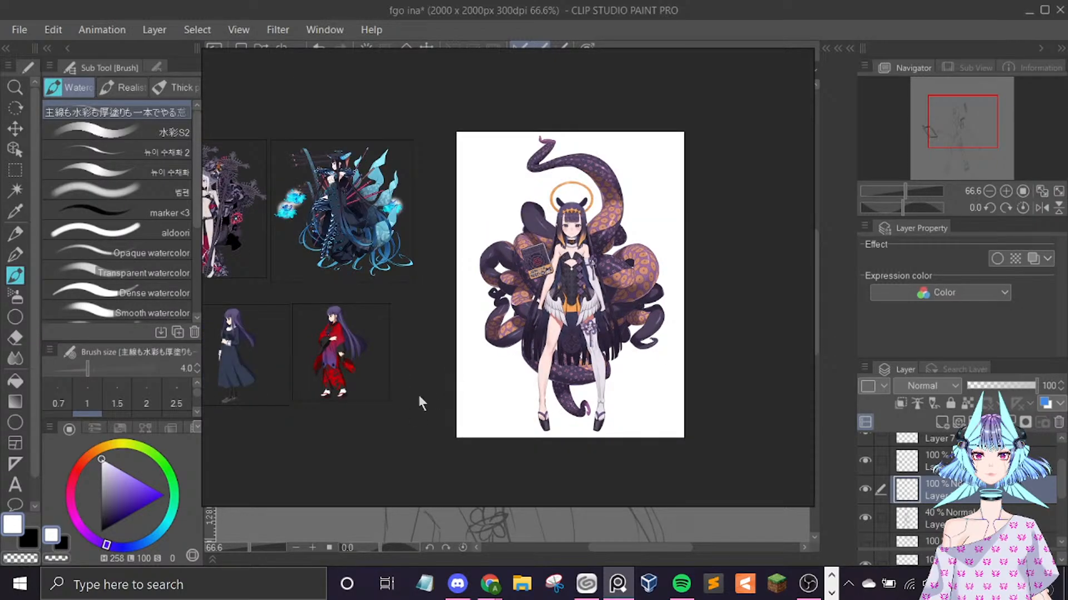
scroll(419, 394, "down", 1)
scroll(382, 376, "down", 1)
left_click_drag(632, 402, 0, 317)
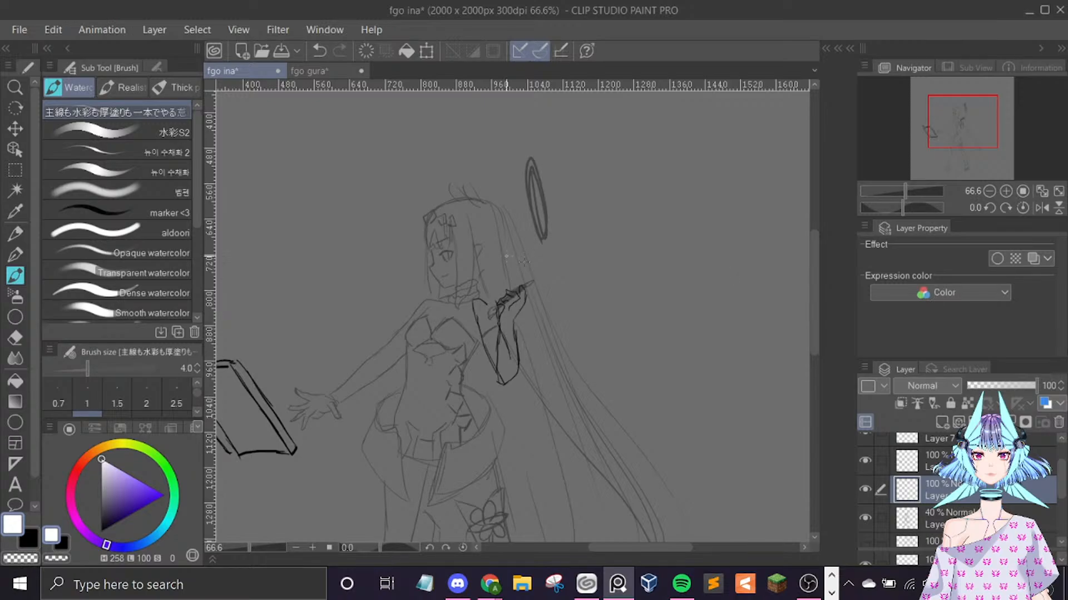
Try a short stroke beside the eye on the character's face and undo it.
scroll(435, 225, "up", 5)
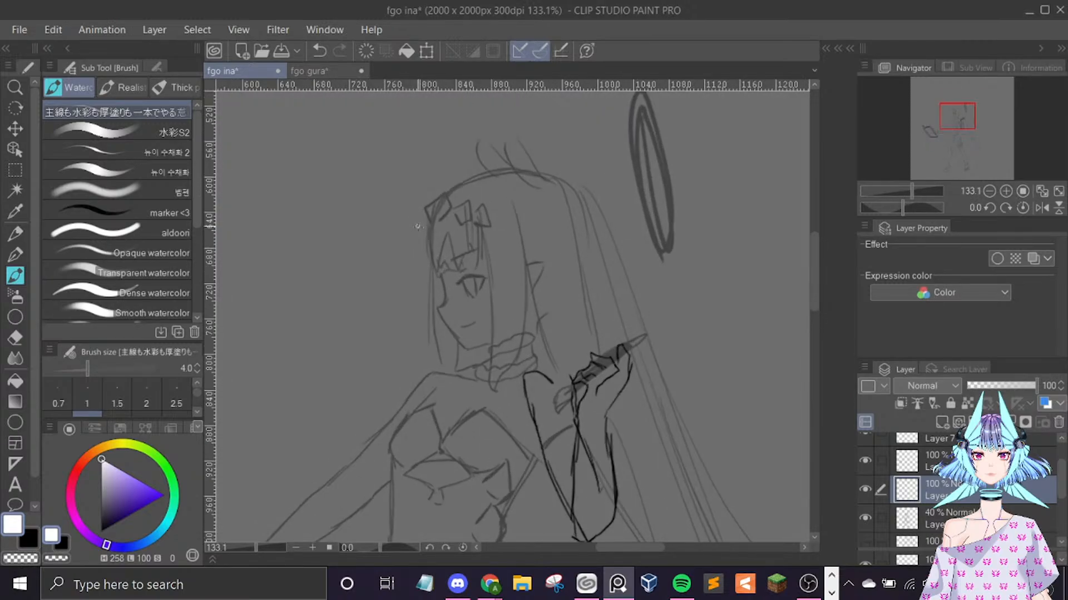
left_click_drag(813, 251, 813, 265)
scroll(813, 267, "up", 2)
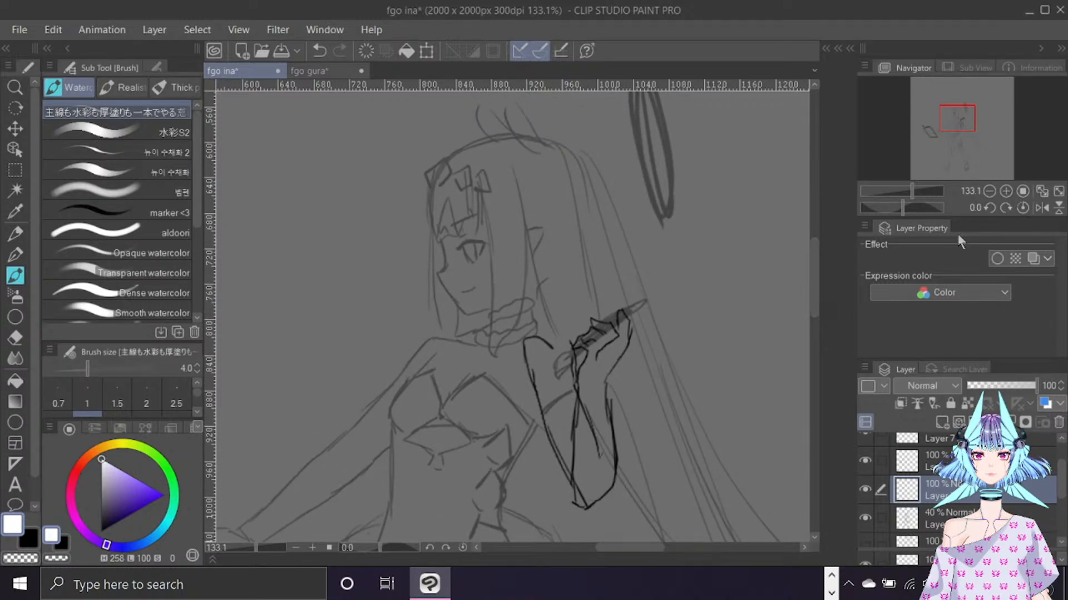
key("alt+Tab")
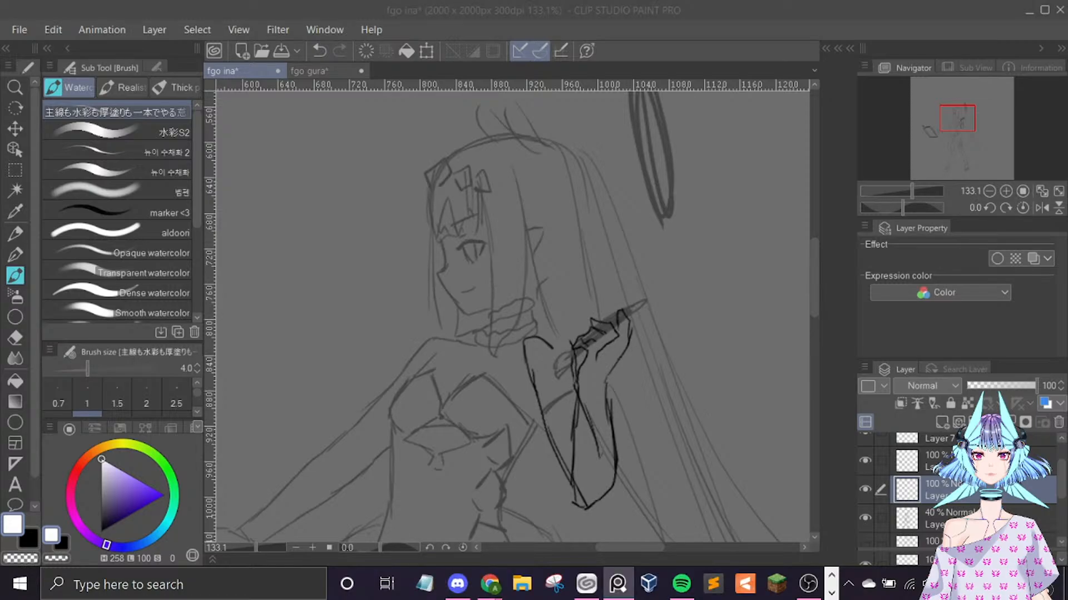
left_click(477, 189)
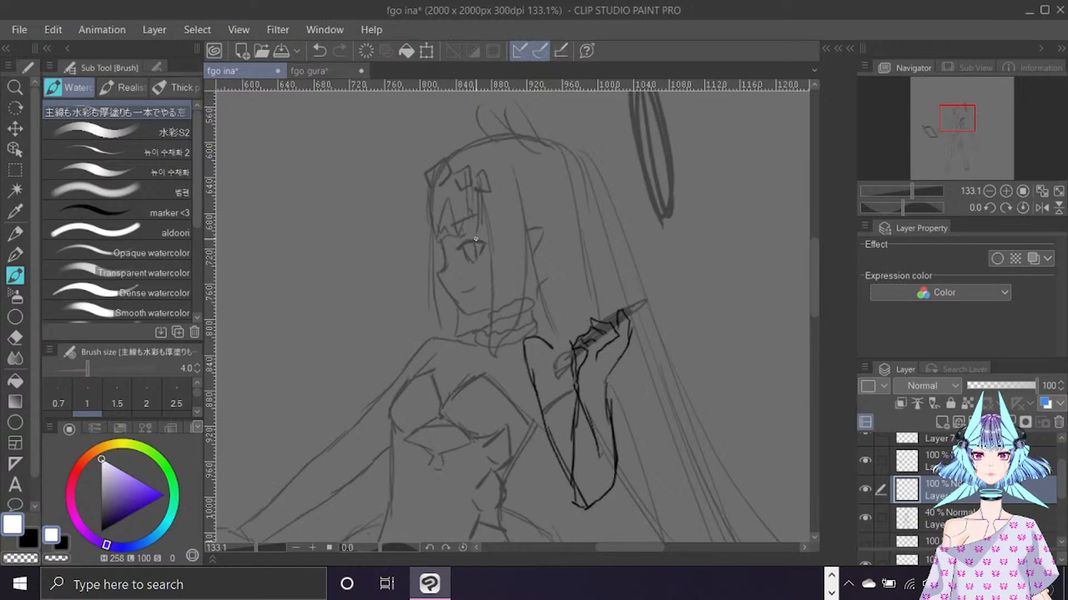
mouse_move(486, 239)
left_mouse_down()
mouse_move(481, 194)
mouse_move(493, 254)
left_mouse_up()
key("ctrl+z")
key("ctrl+z")
Set the drawing colour to black and draw the curved front outline of the hair from the crown down the forehead.
left_click(102, 531)
key("ctrl+z")
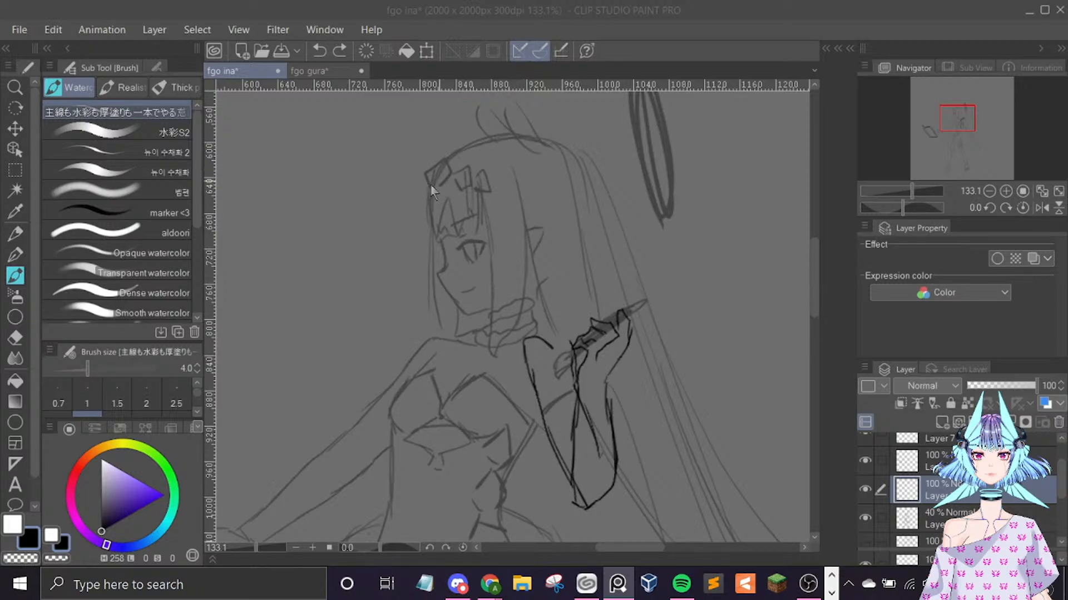
left_click(462, 154)
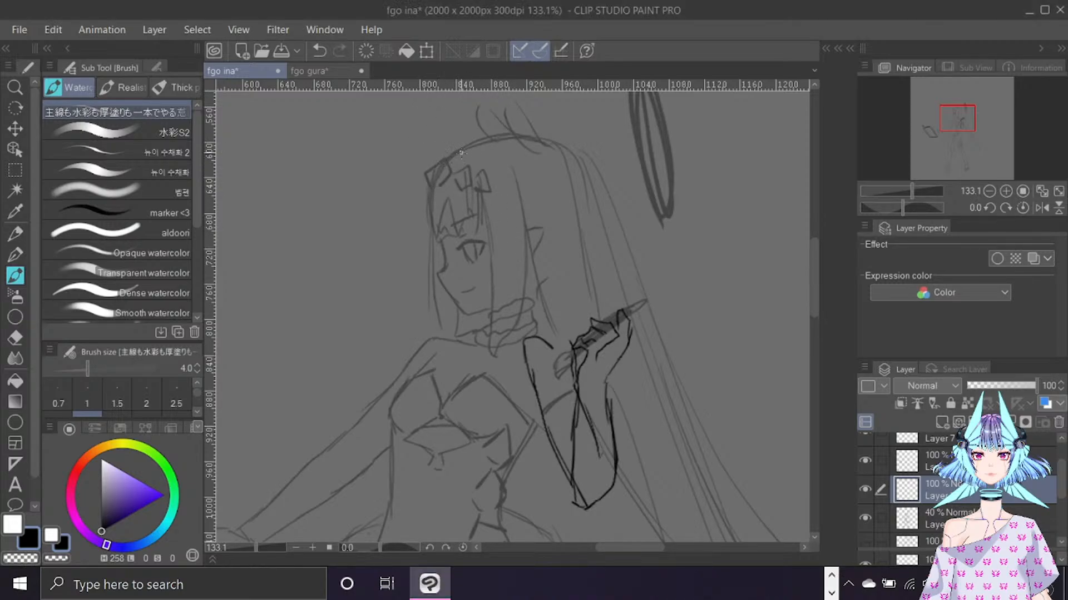
mouse_move(461, 153)
left_mouse_down()
mouse_move(433, 177)
mouse_move(455, 155)
mouse_move(429, 212)
mouse_move(436, 175)
mouse_move(431, 217)
left_mouse_up()
left_click_drag(435, 177, 427, 235)
Lower the opacity of the rough figure sketch layer to 21% and reselect the drawing layer above it.
left_click(945, 520)
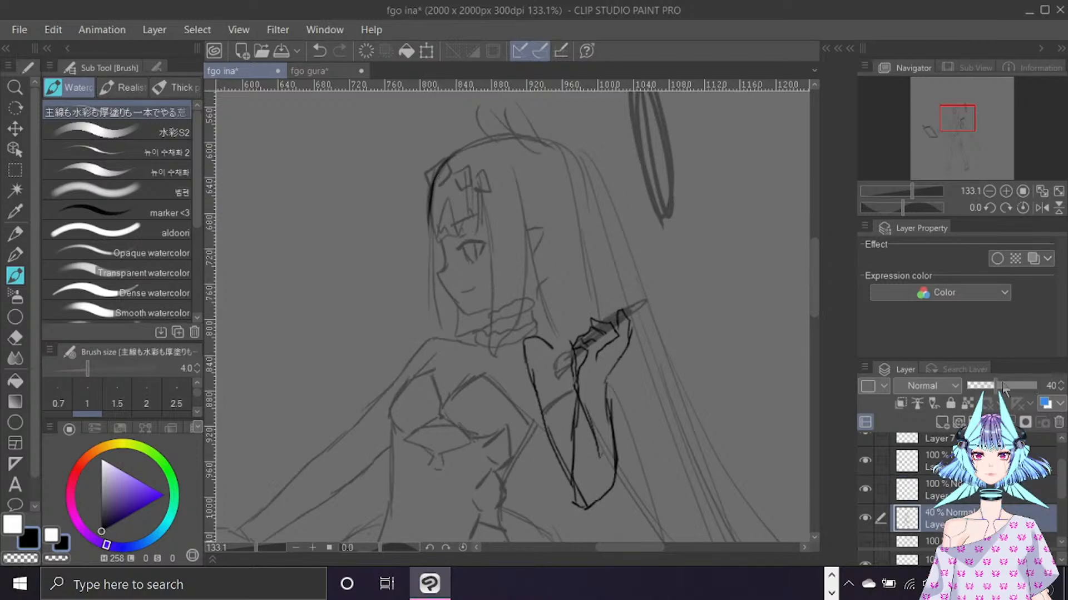
mouse_move(995, 386)
left_mouse_down()
mouse_move(983, 387)
mouse_move(989, 393)
left_mouse_up()
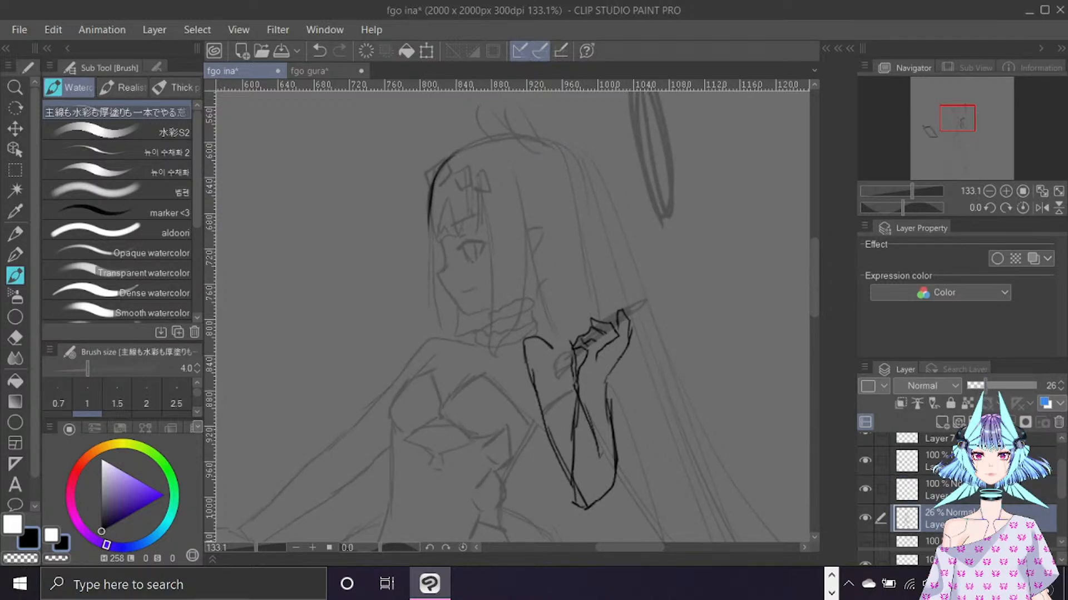
left_click(983, 491)
key("ctrl+z")
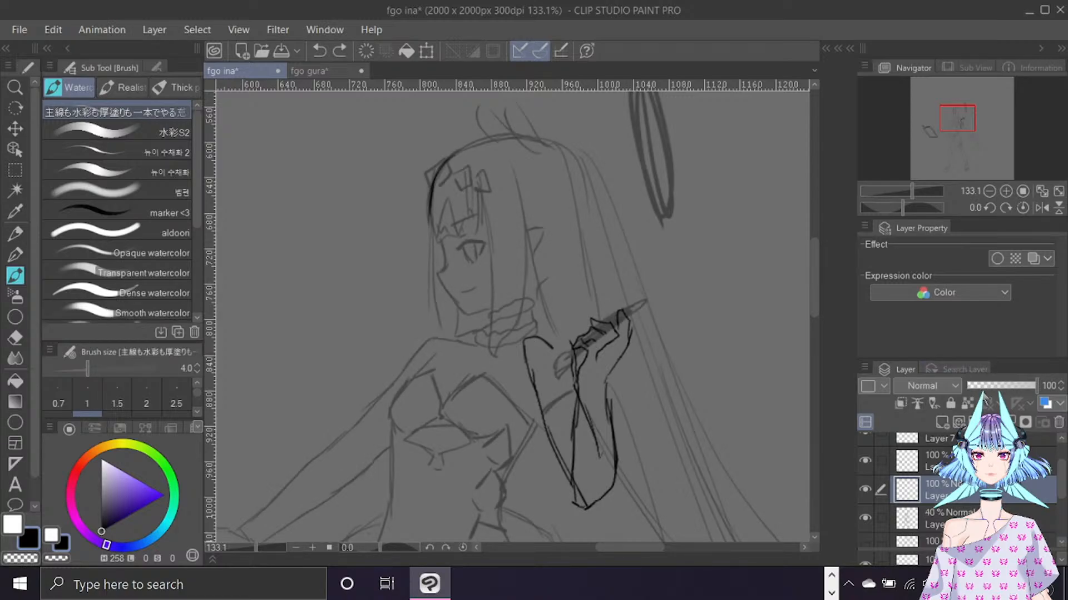
left_click(966, 517)
left_click(977, 386)
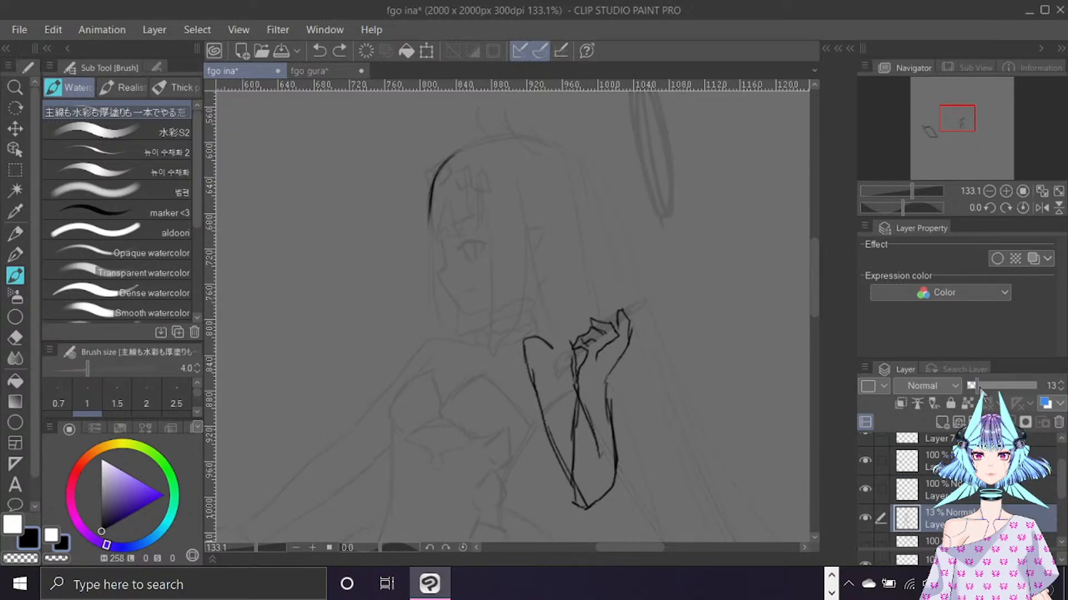
left_click(983, 386)
left_click(976, 494)
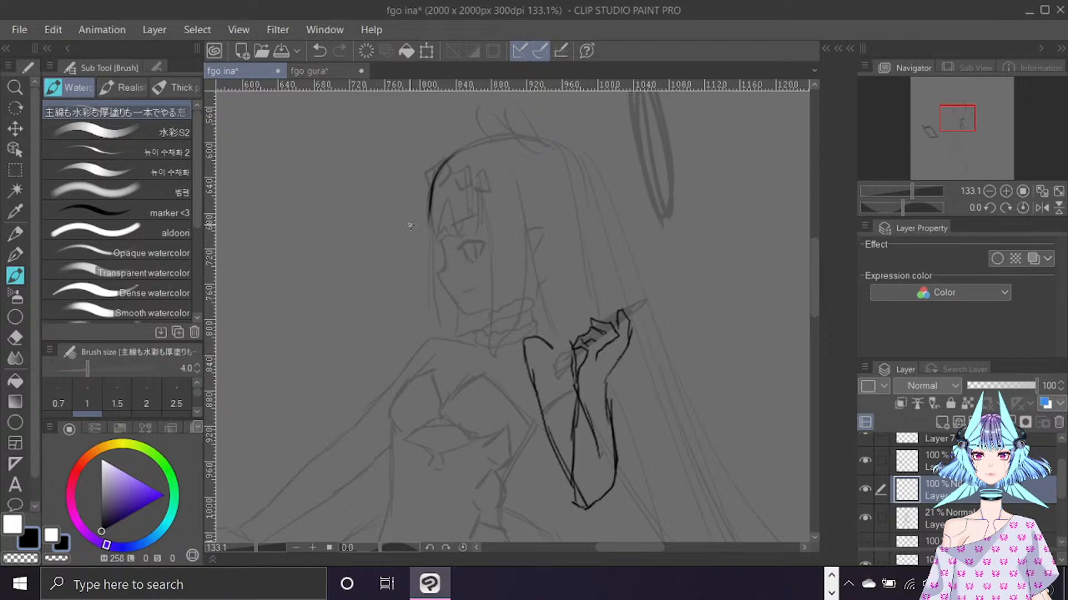
Set the brush size to 2 and draw the front edge, back edge and an inner strand of the fringe.
left_click(147, 397)
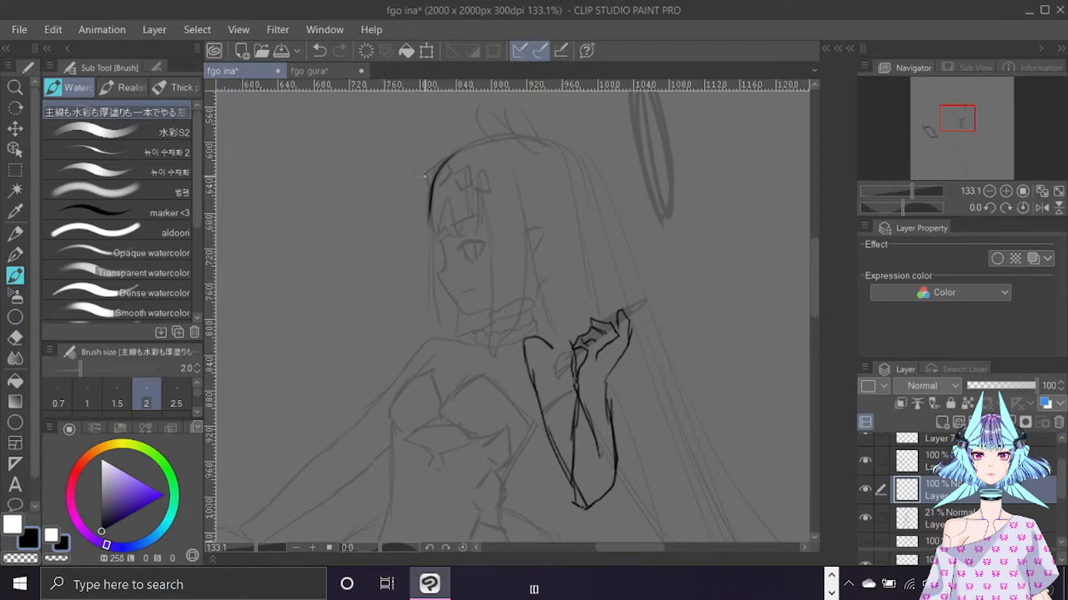
left_click_drag(429, 209, 427, 236)
left_click_drag(479, 168, 484, 227)
left_click_drag(444, 170, 439, 230)
left_click_drag(443, 193, 442, 227)
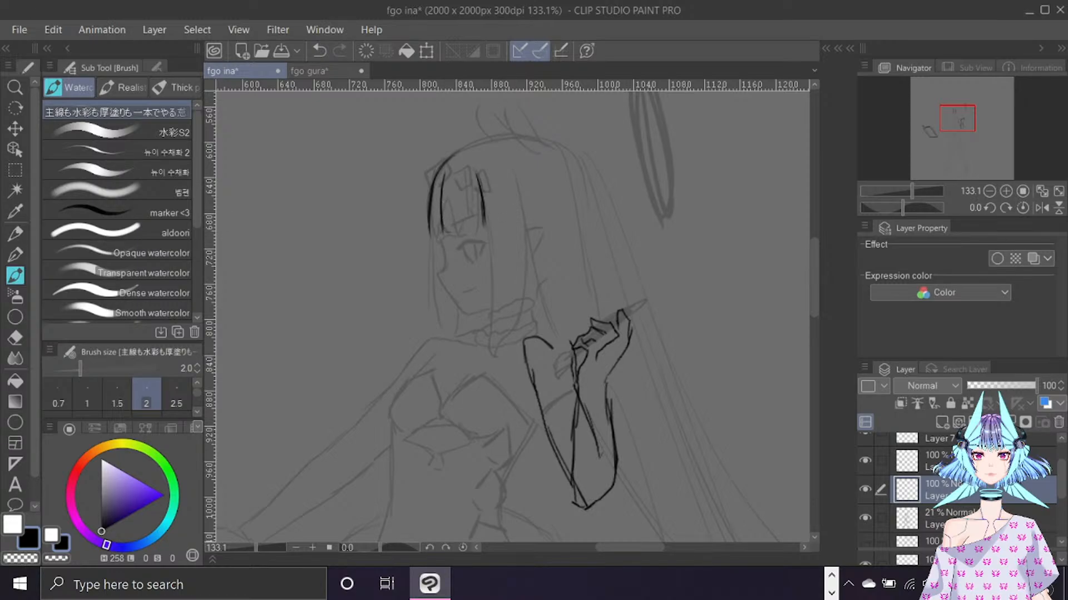
Create a new canvas from the copied full-body character reference and float it as a small window beside the sketch.
key("alt+Tab")
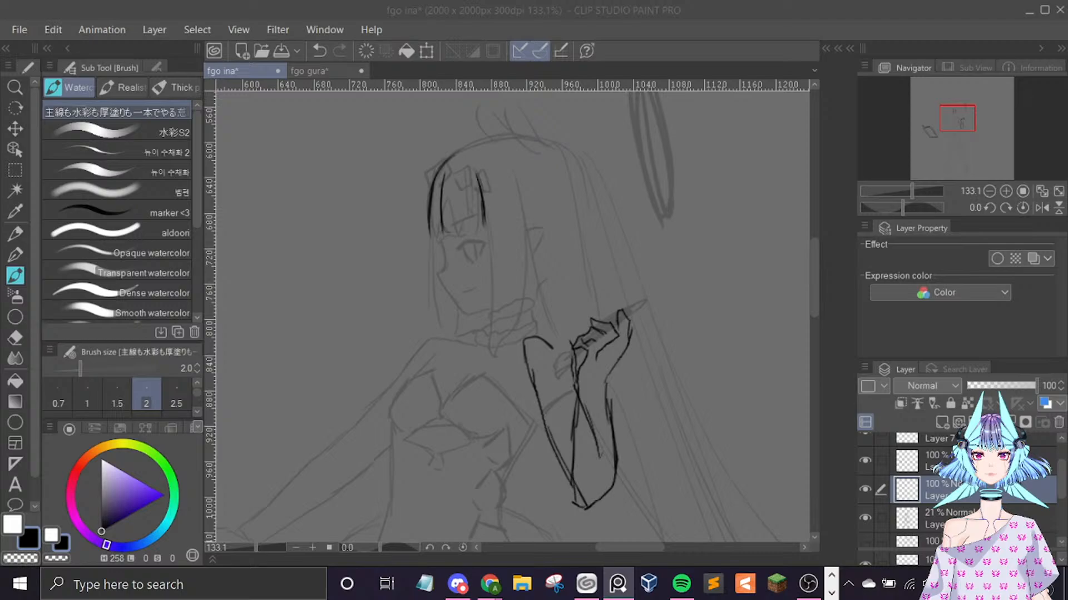
left_click(21, 30)
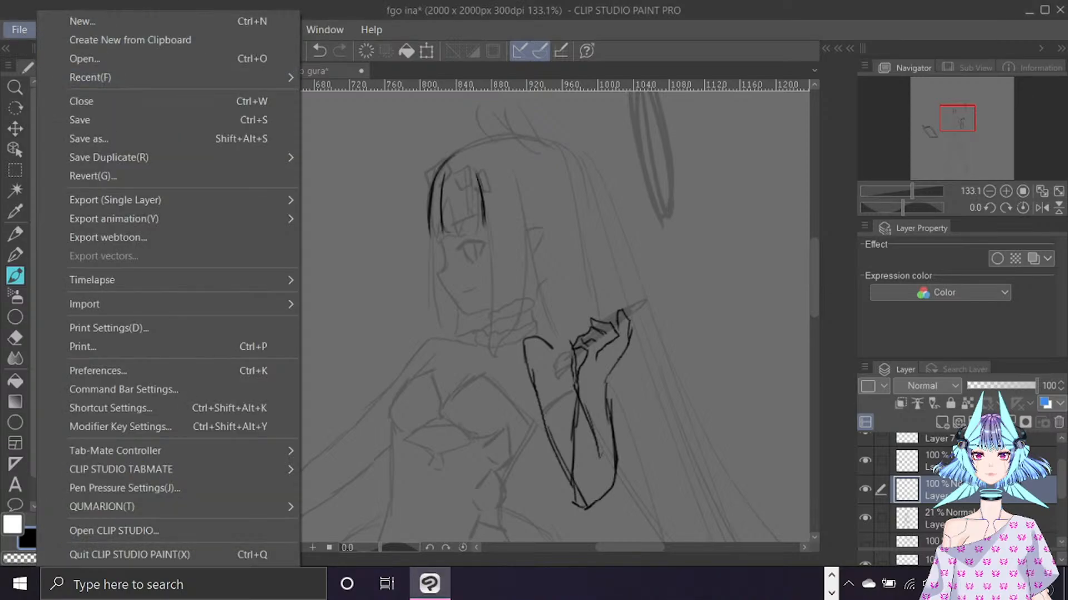
left_click(145, 45)
left_click_drag(411, 70, 248, 79)
left_click_drag(733, 477, 399, 436)
left_click(251, 72)
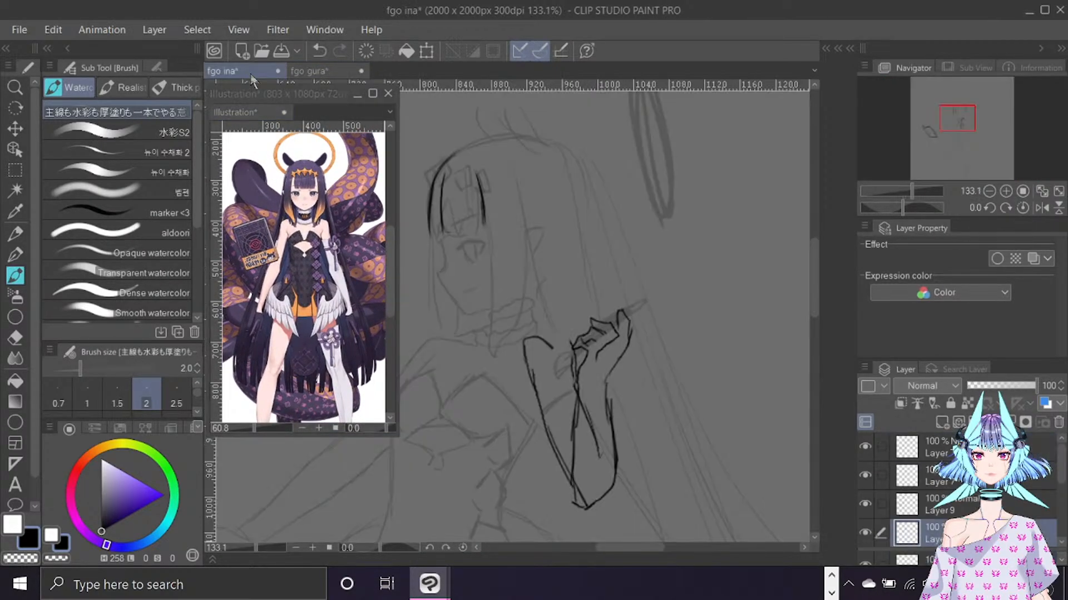
left_click_drag(297, 97, 207, 98)
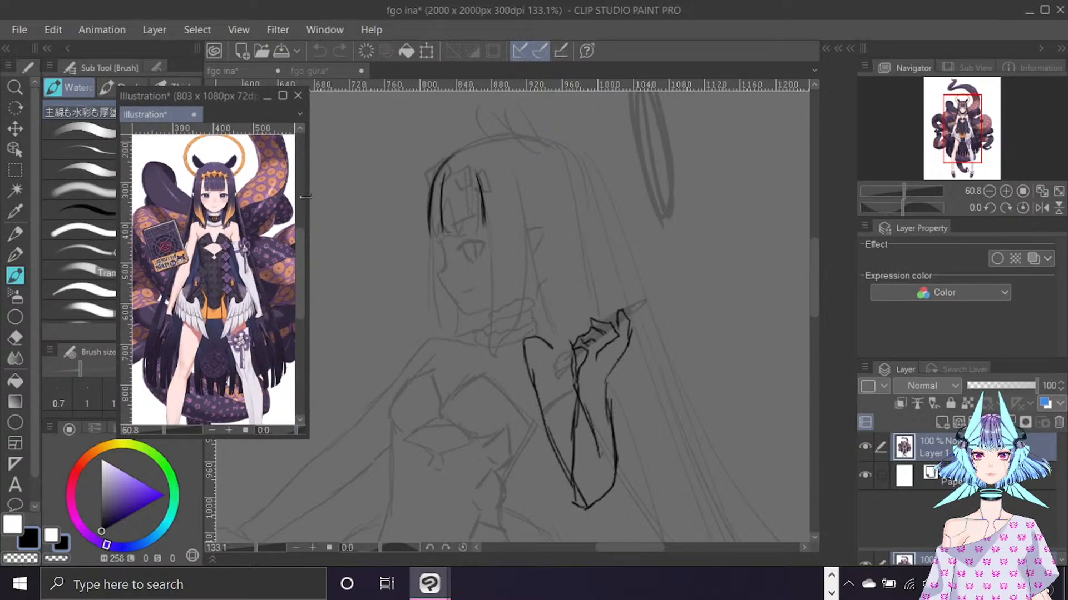
Resize the floating reference window and frame the character's head and shoulders in it at 165% zoom.
scroll(303, 197, "down", 1)
scroll(197, 192, "up", 5)
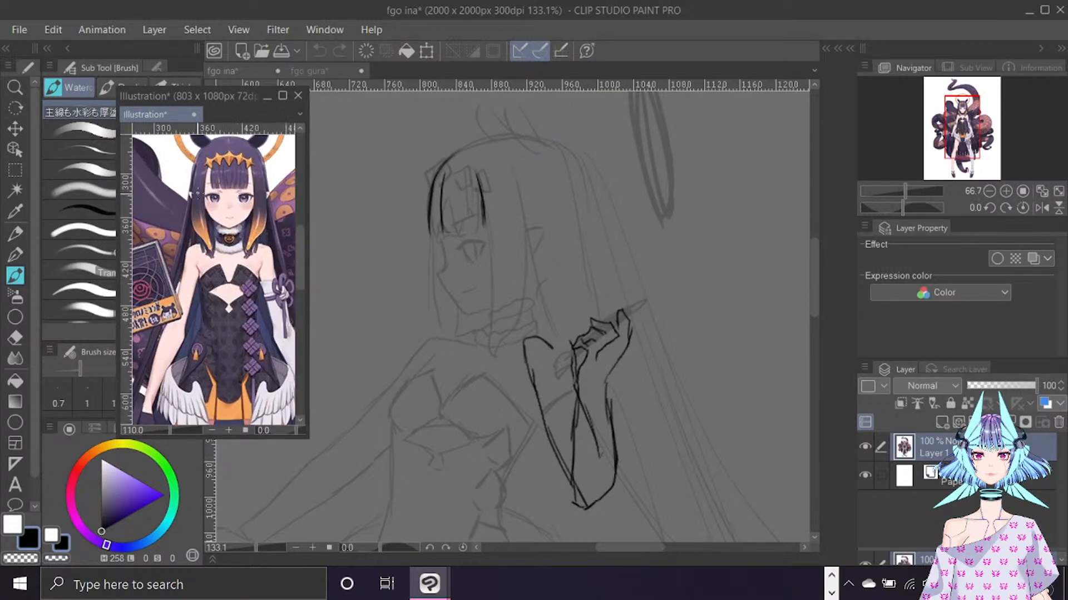
scroll(197, 192, "up", 1)
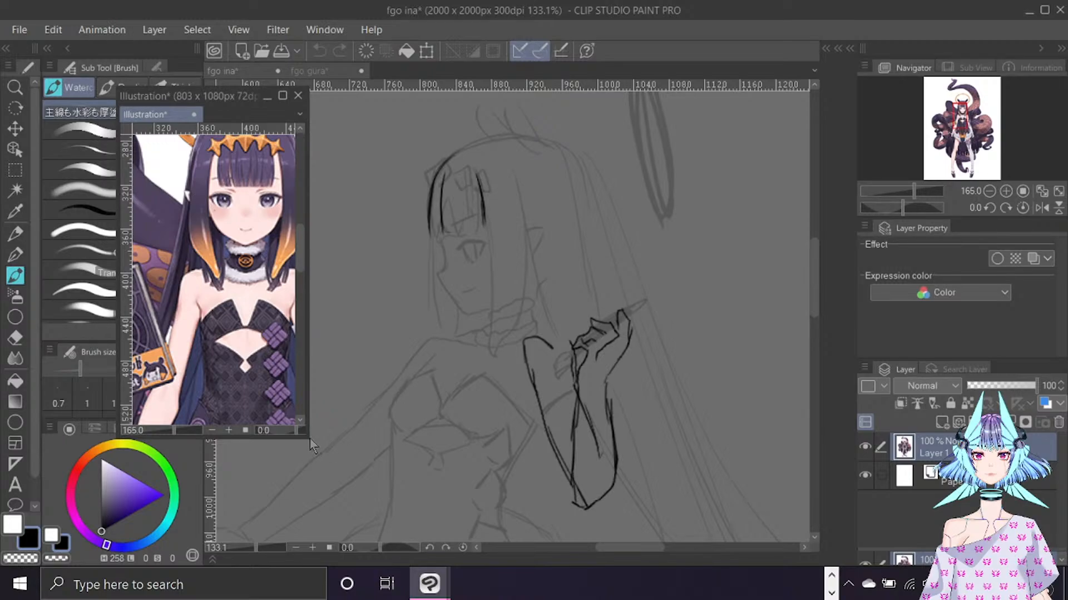
left_click_drag(309, 439, 337, 368)
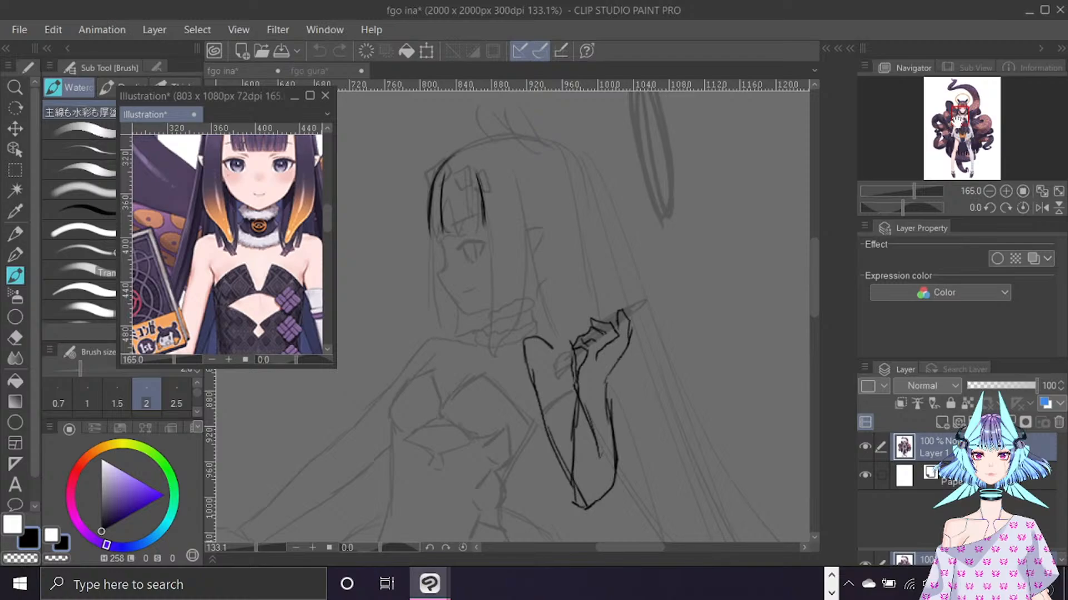
left_click_drag(956, 124, 959, 110)
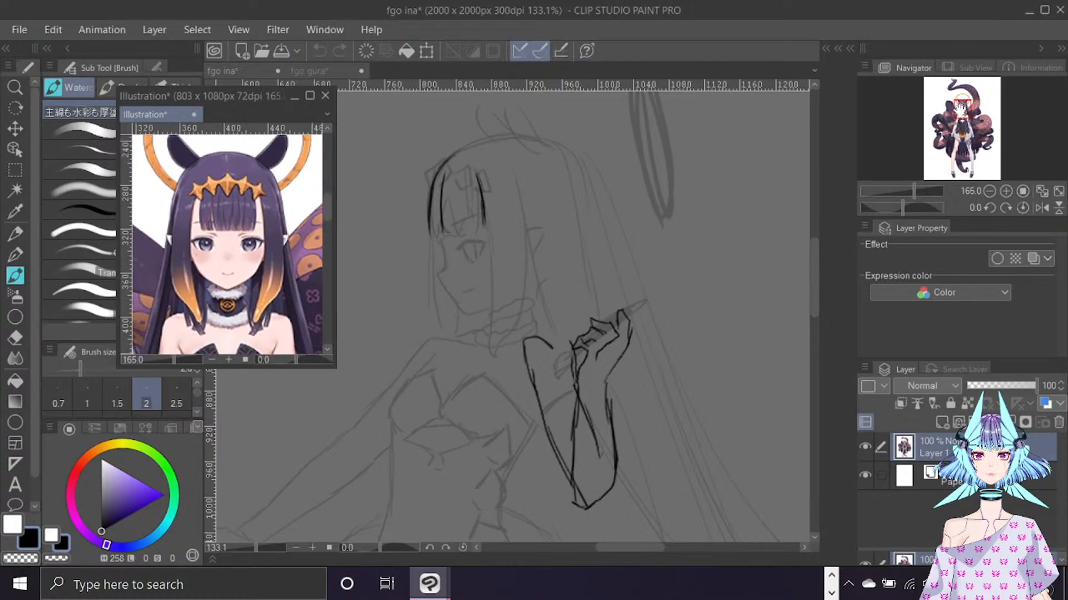
Erase the inner fringe strand near the forehead on the fgo ina canvas and return to the brush.
left_click(775, 383)
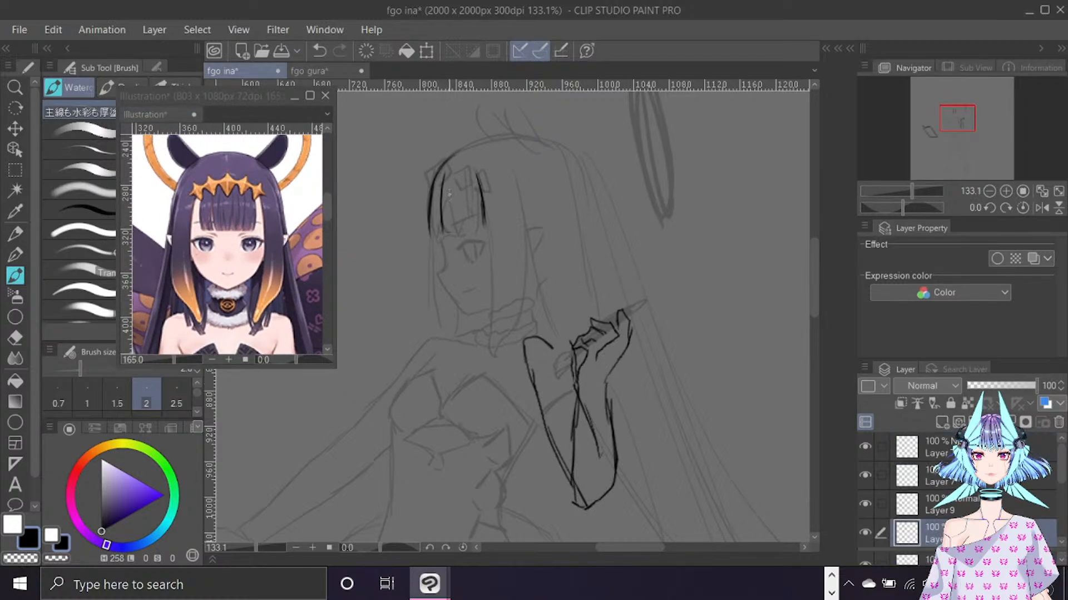
key("ctrl+z")
key("e")
left_click_drag(445, 236, 441, 203)
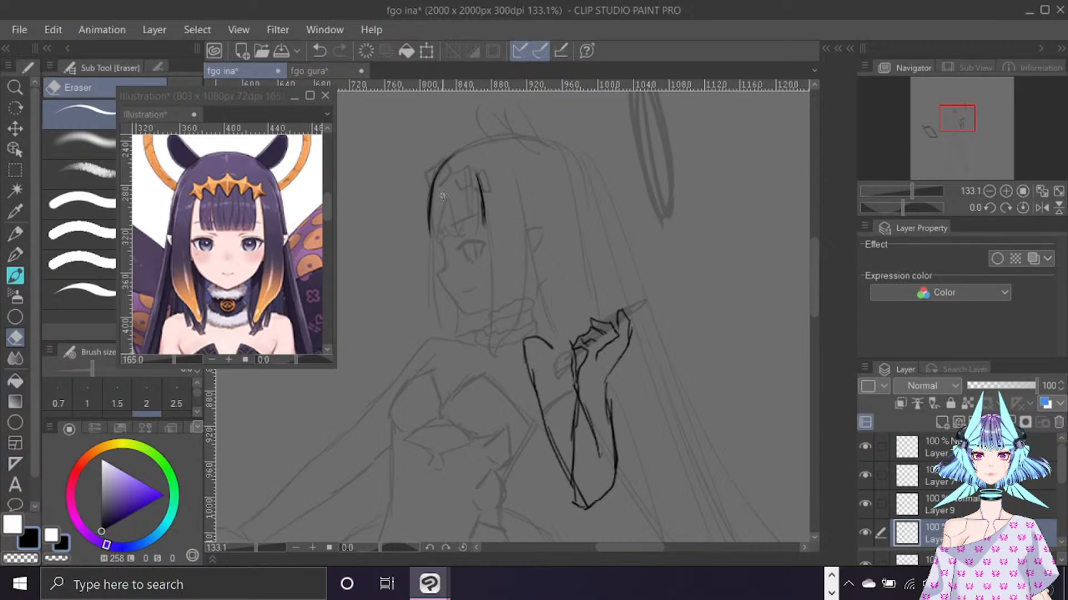
key("b")
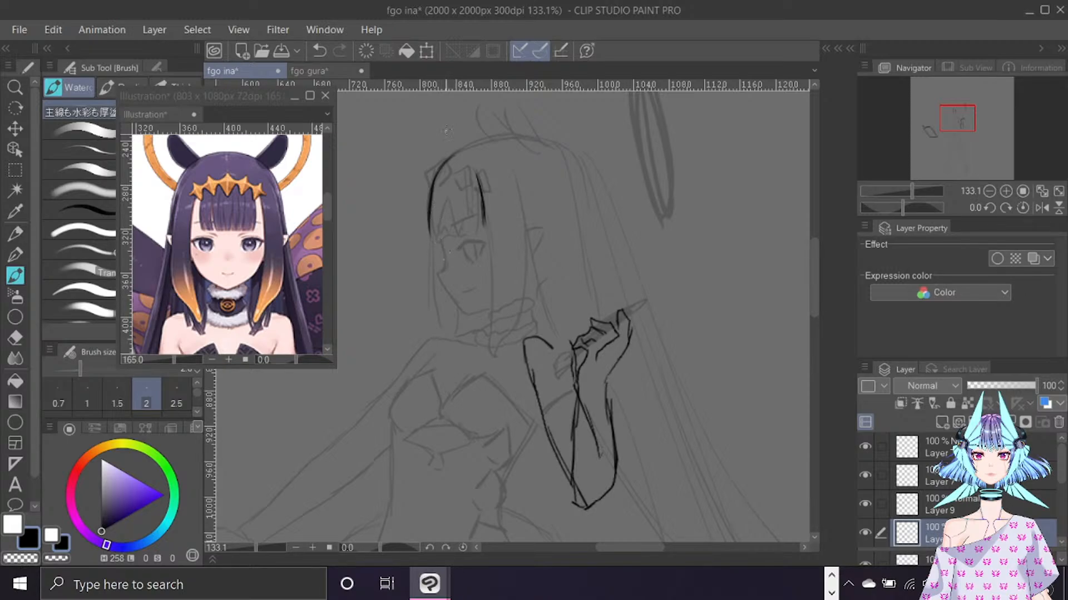
Draw the front lock of the fringe with its blunt lower tip, undoing the unwanted strands in the middle.
left_click_drag(428, 221, 431, 234)
left_click_drag(438, 192, 438, 237)
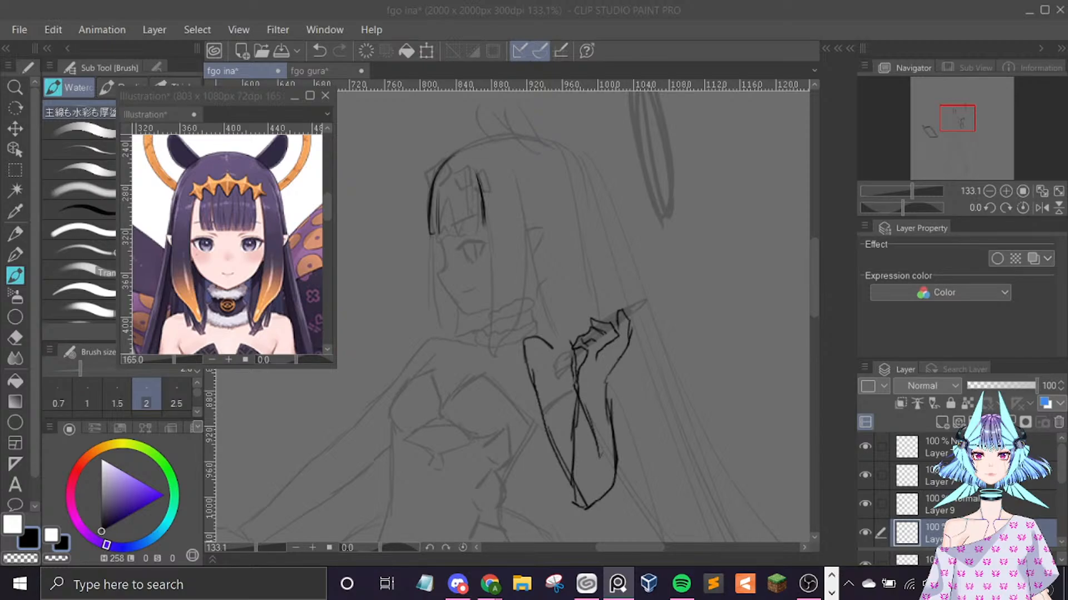
left_click(443, 232)
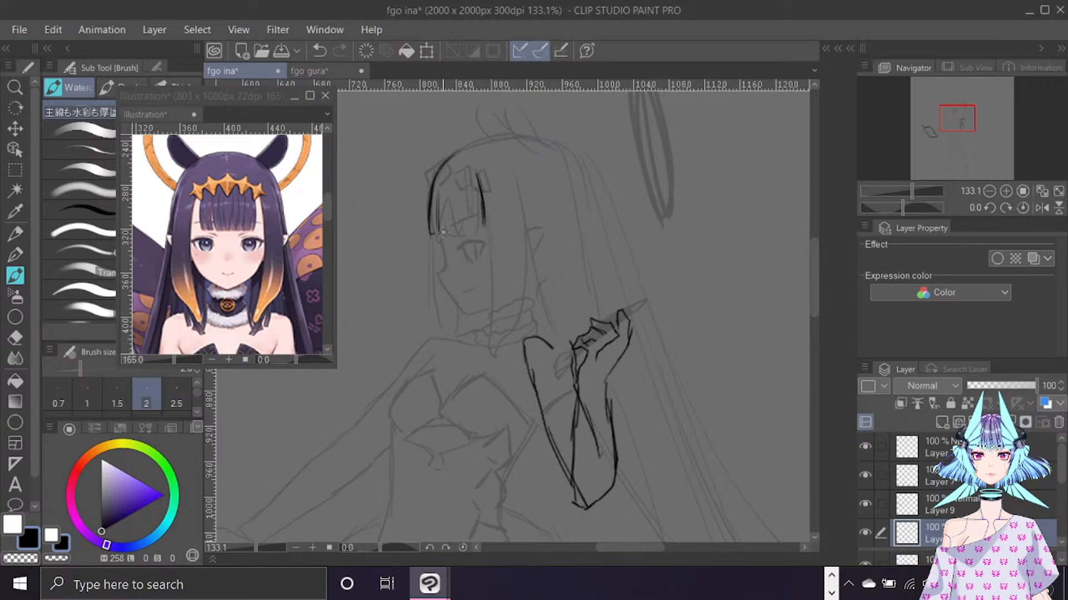
left_click_drag(468, 194, 473, 229)
key("ctrl+z")
left_click_drag(434, 236, 439, 238)
left_click_drag(453, 198, 453, 231)
key("ctrl+z")
Draw the fringe's curved back edge and inner strands, and close its straight lower hem above the eye.
mouse_move(477, 174)
left_mouse_down()
mouse_move(491, 224)
mouse_move(471, 196)
mouse_move(488, 227)
left_mouse_up()
left_click_drag(476, 167, 487, 188)
left_click_drag(440, 194, 446, 231)
mouse_move(451, 165)
left_mouse_down()
mouse_move(461, 230)
mouse_move(445, 238)
left_mouse_up()
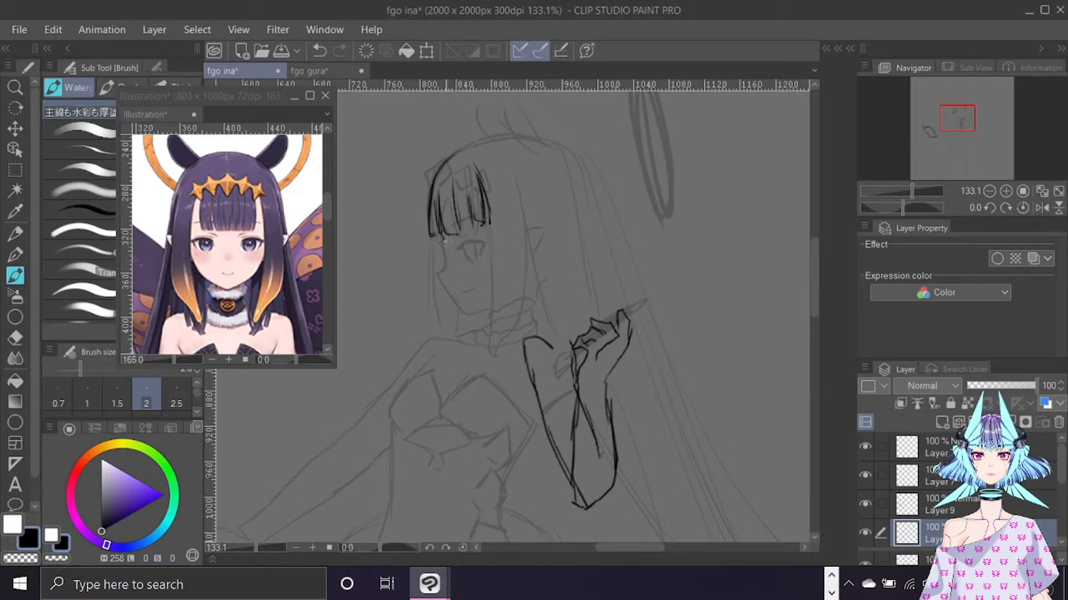
mouse_move(444, 241)
left_mouse_down()
mouse_move(497, 227)
mouse_move(470, 234)
mouse_move(459, 213)
mouse_move(463, 240)
mouse_move(476, 234)
left_mouse_up()
left_click_drag(430, 191, 424, 236)
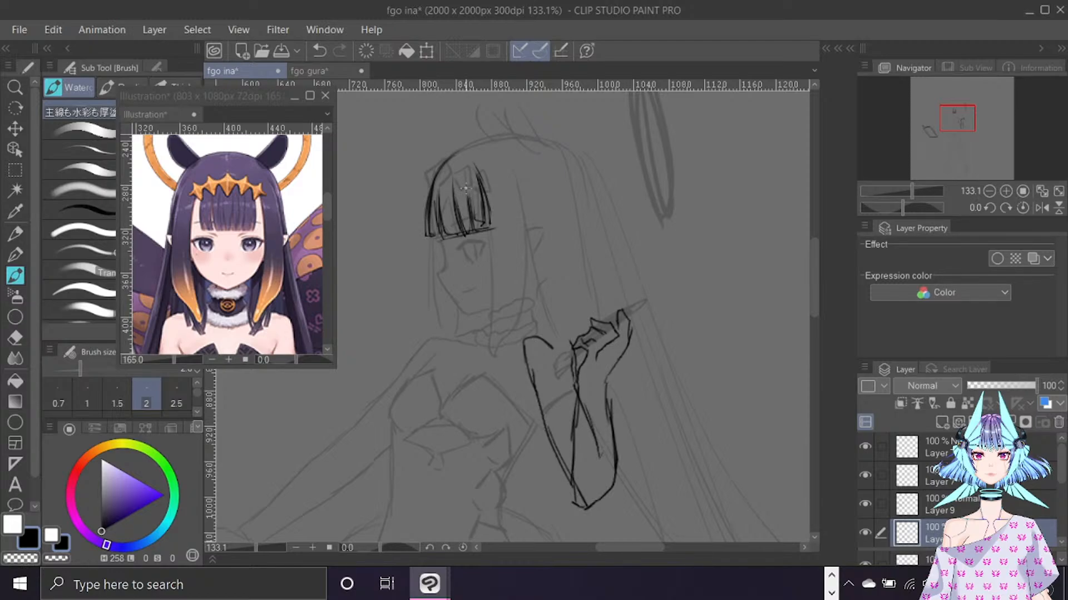
Undo the last stroke on the fringe's hem and set the brush size to 4.
key("bracketleft")
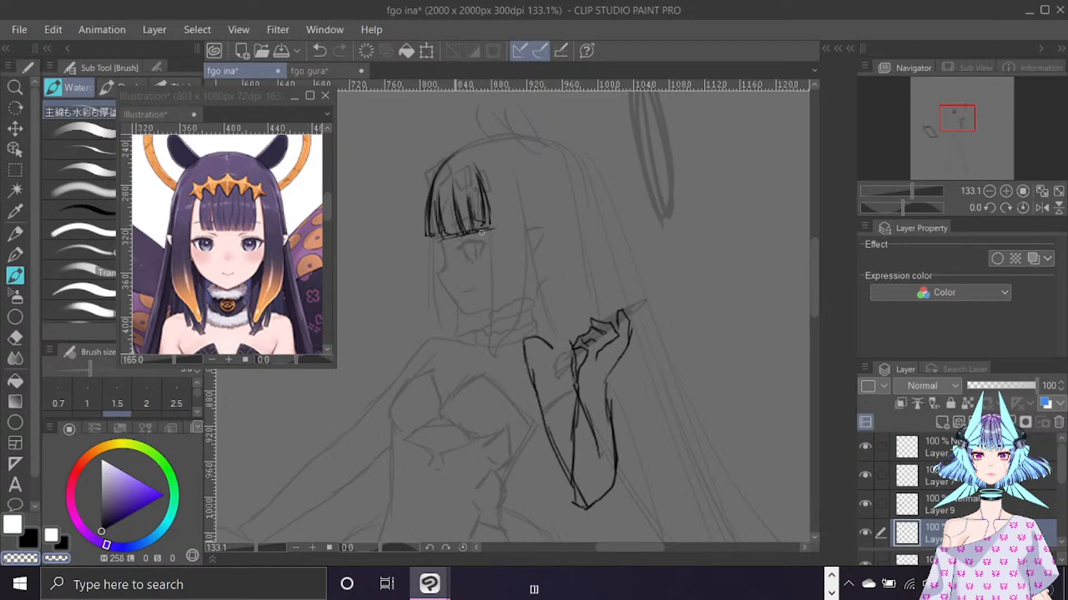
key("ctrl+z")
key("bracketright")
key("bracketright")
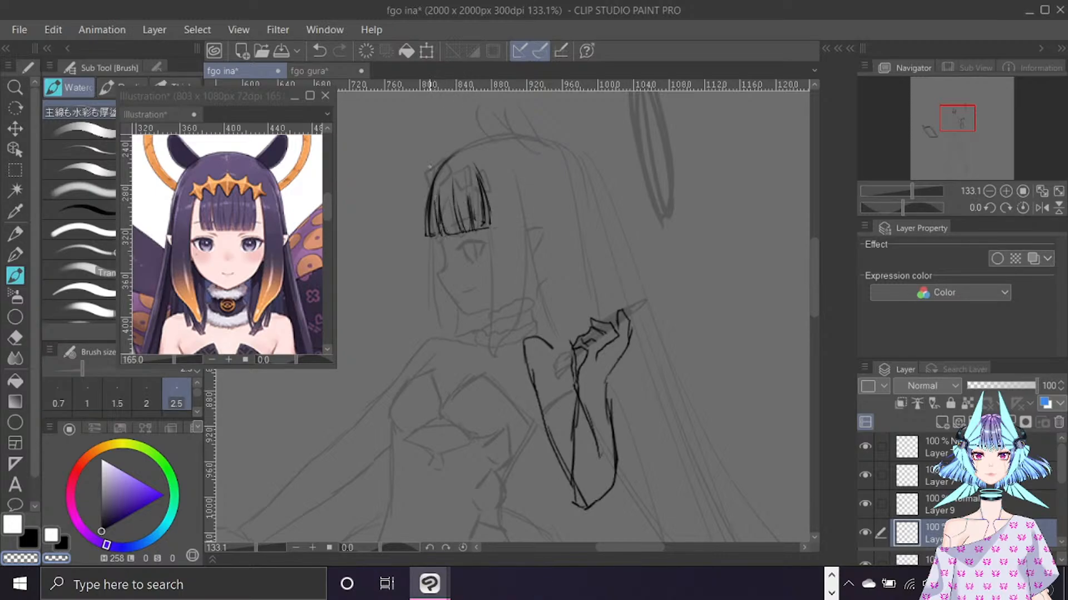
key("bracketright")
key("bracketright")
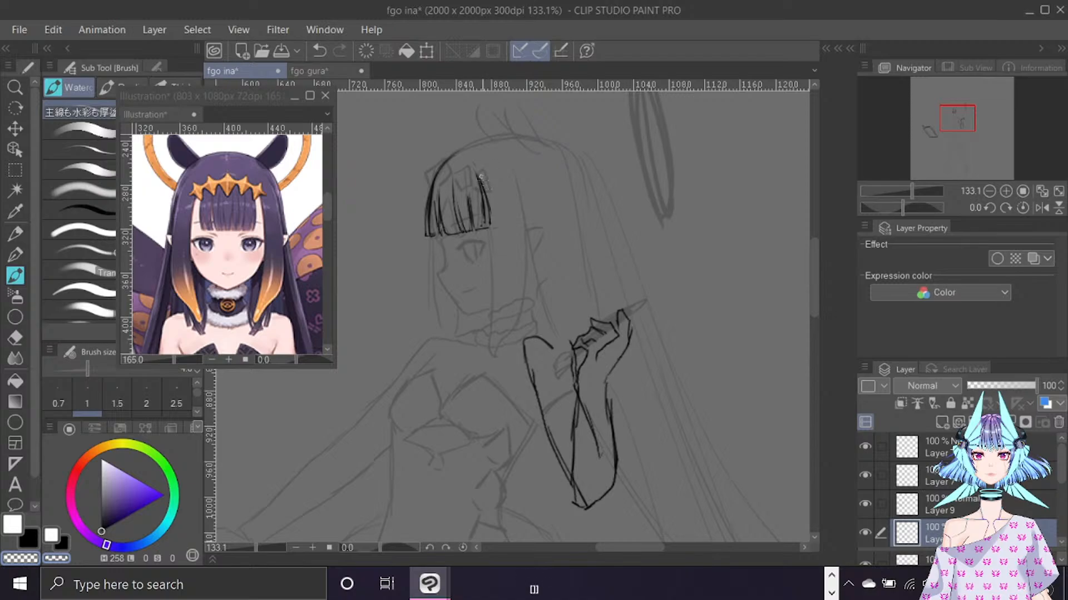
Set the brush size to 2 in black and draw the side lock's front edge from the fringe to the collar, undoing the trial strokes.
key("bracketright")
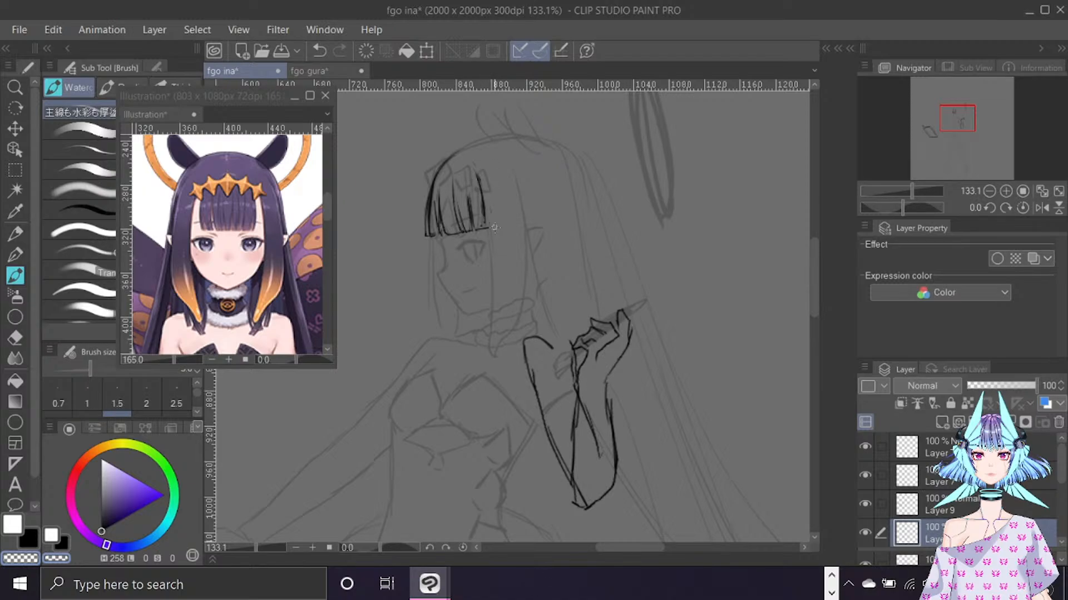
key("x")
key("bracketright")
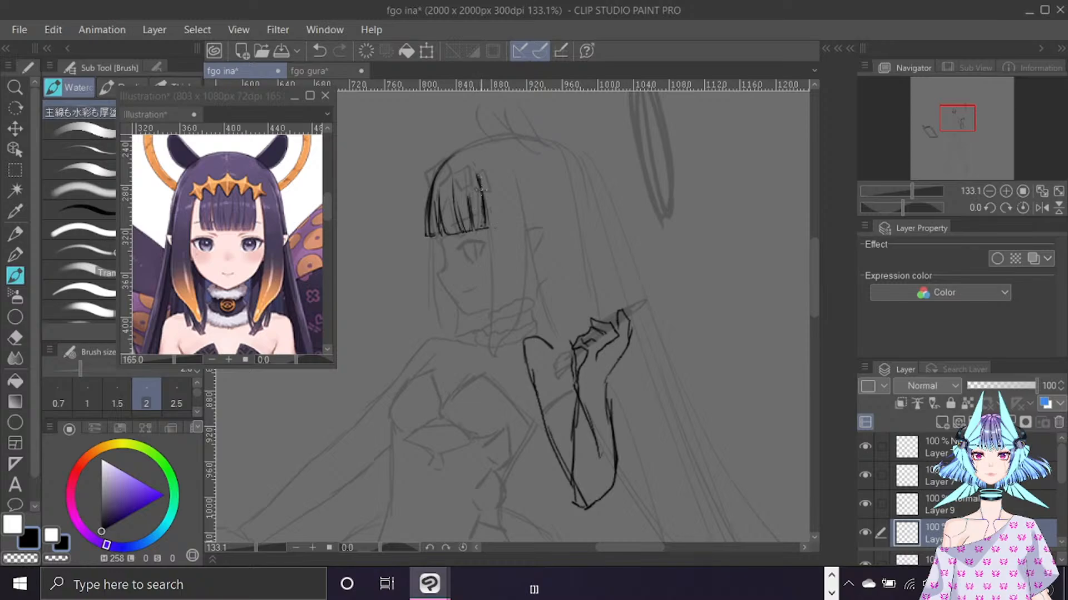
left_click_drag(478, 179, 490, 226)
mouse_move(479, 174)
left_mouse_down()
mouse_move(495, 207)
mouse_move(486, 233)
left_mouse_up()
key("ctrl+z")
key("ctrl+z")
key("ctrl+z")
left_click_drag(480, 177, 489, 350)
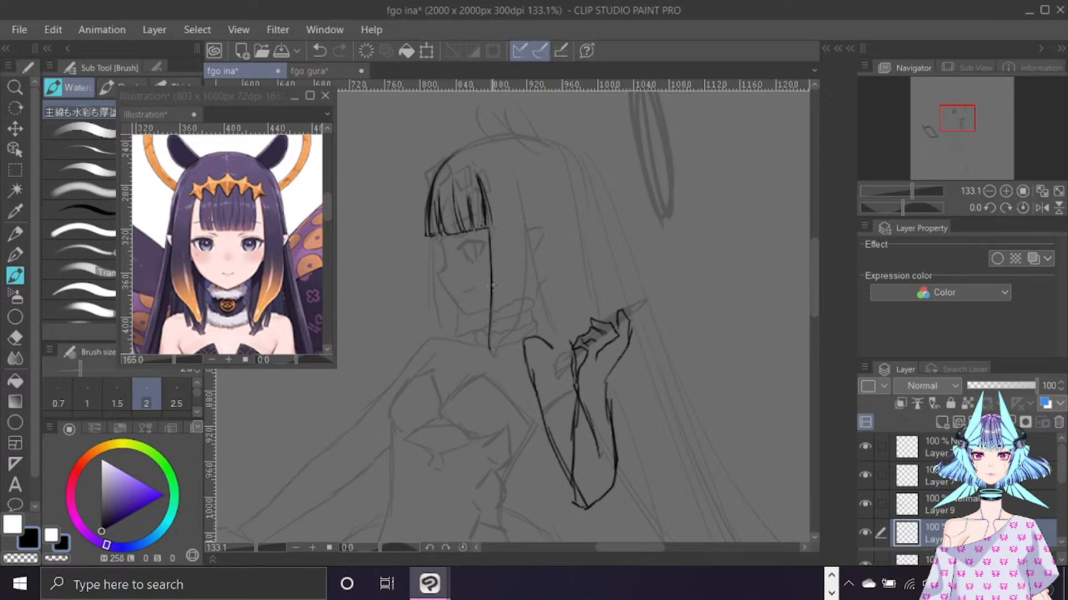
Draw the side lock's rear edge and curve it into a pointed tip below the chin, redoing the tip once.
mouse_move(515, 170)
left_mouse_down()
mouse_move(526, 295)
mouse_move(499, 349)
left_mouse_up()
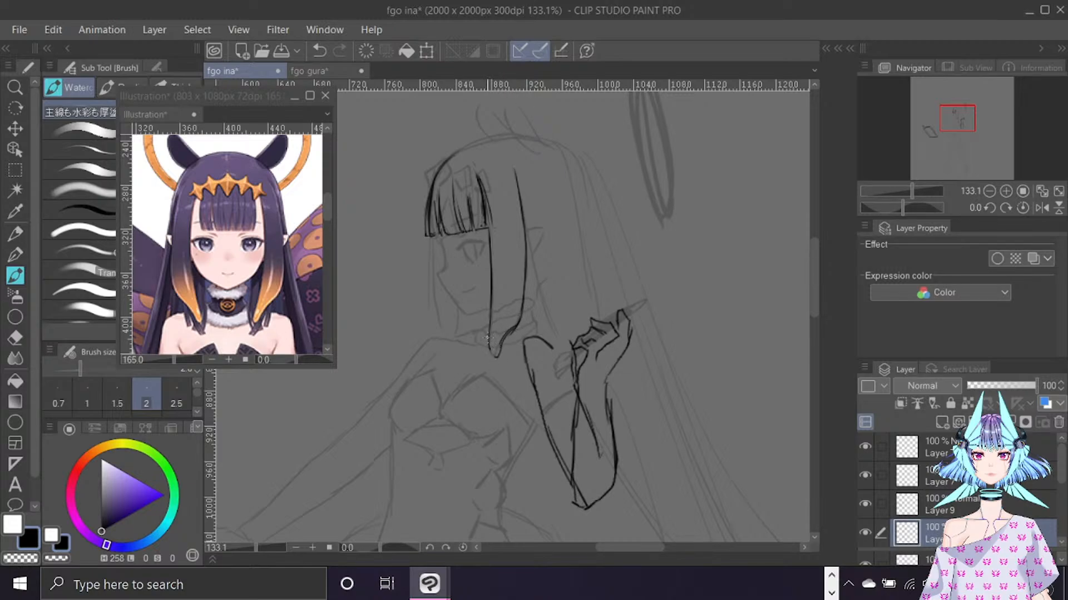
key("ctrl+z")
key("ctrl+z")
left_click_drag(520, 315, 489, 351)
Draw the far side lock hanging from the fringe's front corner past the face, redoing its first stroke.
left_click_drag(431, 237, 429, 278)
key("ctrl+z")
left_click_drag(432, 237, 433, 307)
left_click_drag(430, 265, 439, 334)
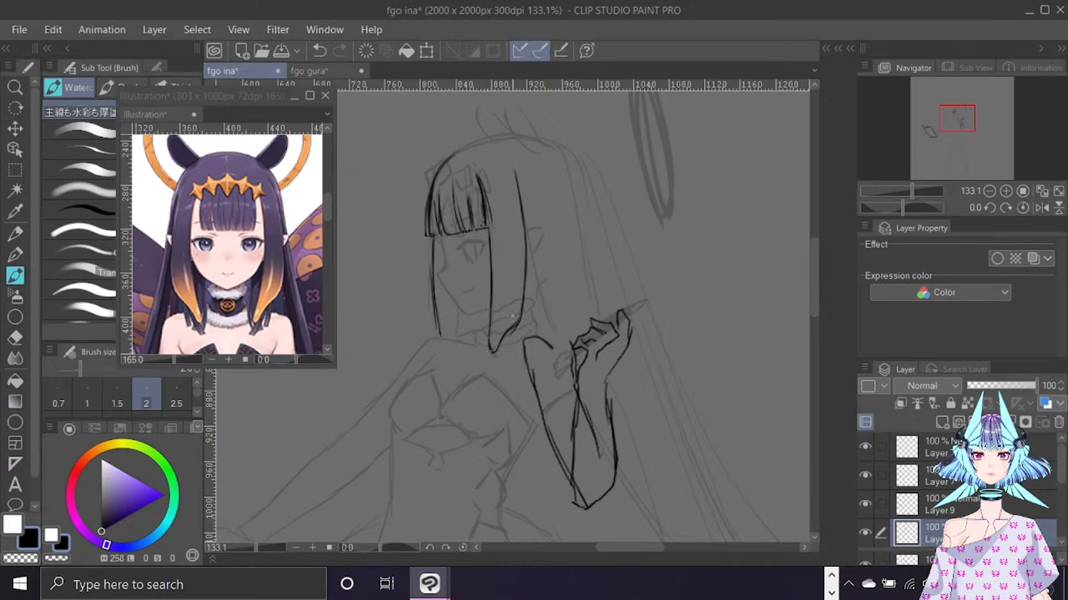
Compare the line layer with the sketch by hiding and showing it, and erase excess strands at the fringe's rear edge.
left_click(865, 529)
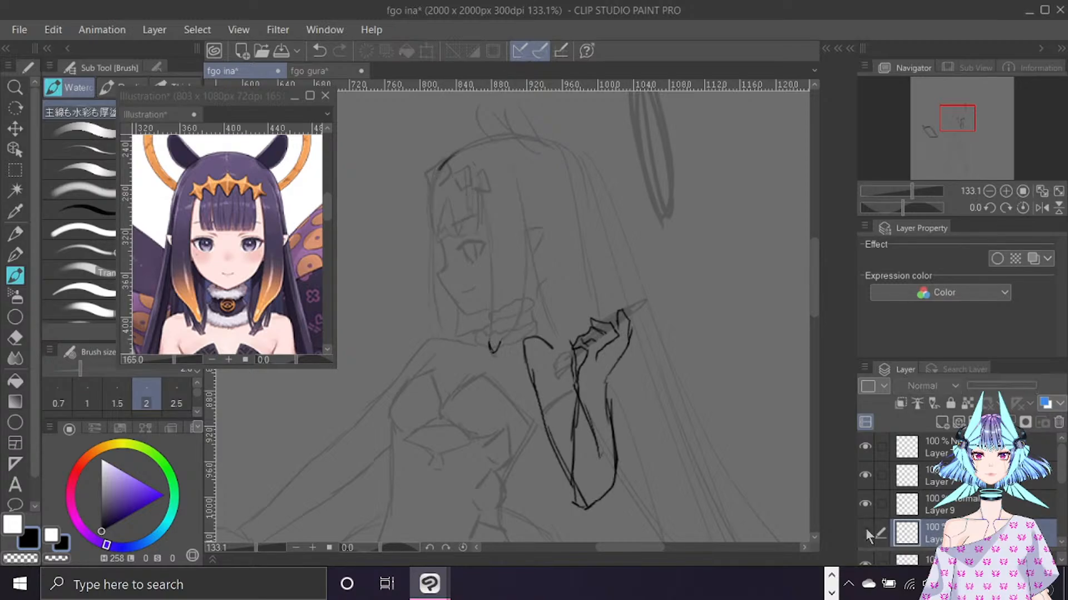
left_click(866, 531)
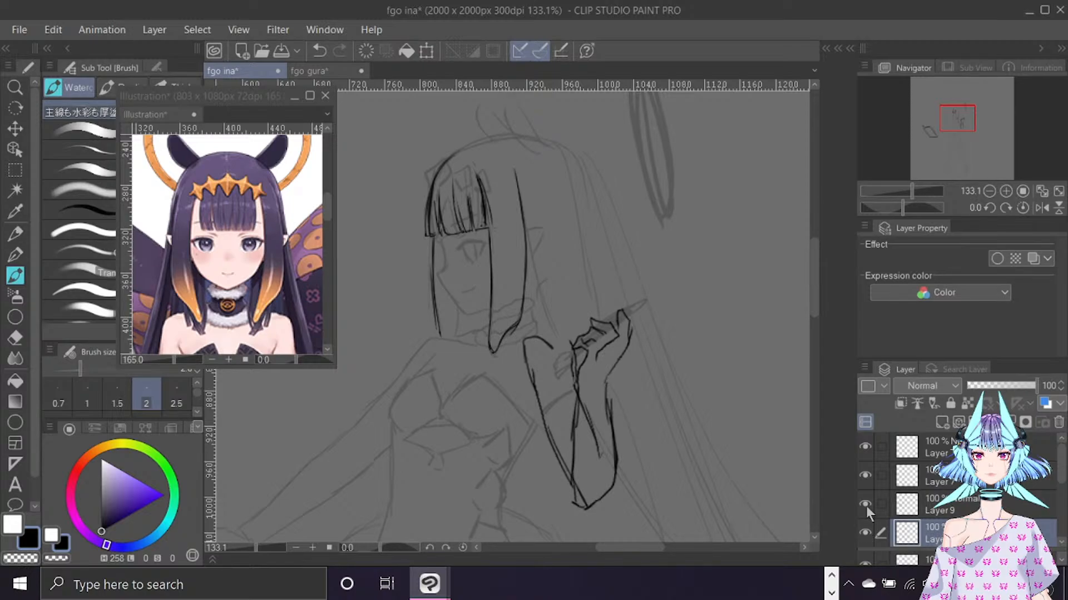
key("e")
mouse_move(479, 193)
left_mouse_down()
mouse_move(485, 223)
mouse_move(490, 198)
mouse_move(490, 228)
mouse_move(489, 201)
mouse_move(476, 231)
mouse_move(488, 228)
left_mouse_up()
key("b")
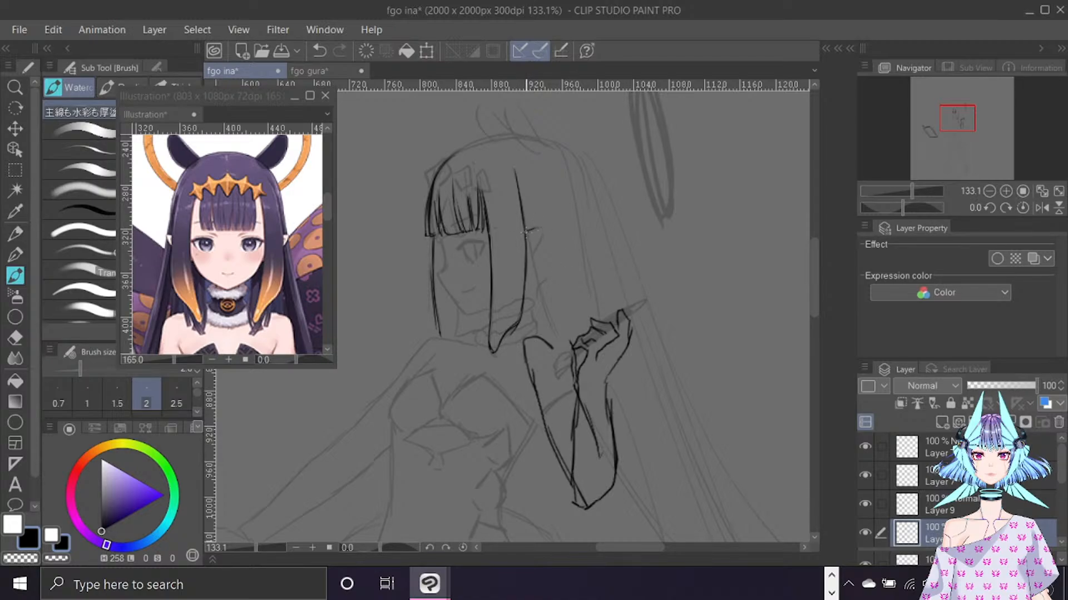
Draw the pointed ear behind the side lock and the hair strands hanging below it to the shoulder.
left_click_drag(525, 232, 542, 228)
left_click_drag(542, 232, 527, 258)
scroll(801, 240, "down", 2)
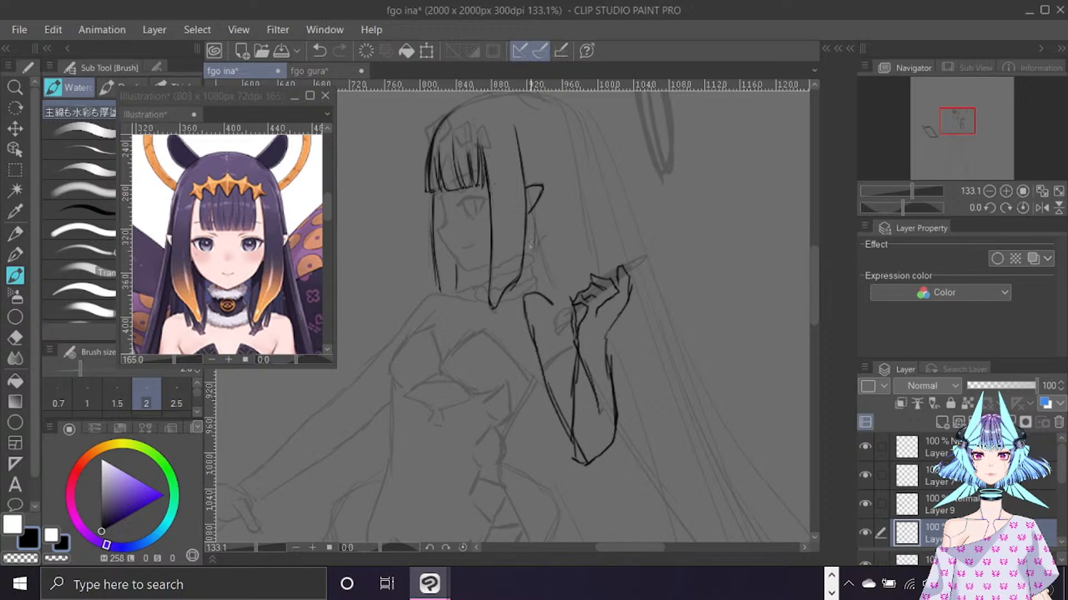
key("ctrl+z")
left_click_drag(535, 221, 526, 293)
left_click_drag(548, 214, 541, 303)
left_click_drag(530, 225, 526, 309)
left_click_drag(530, 243, 514, 315)
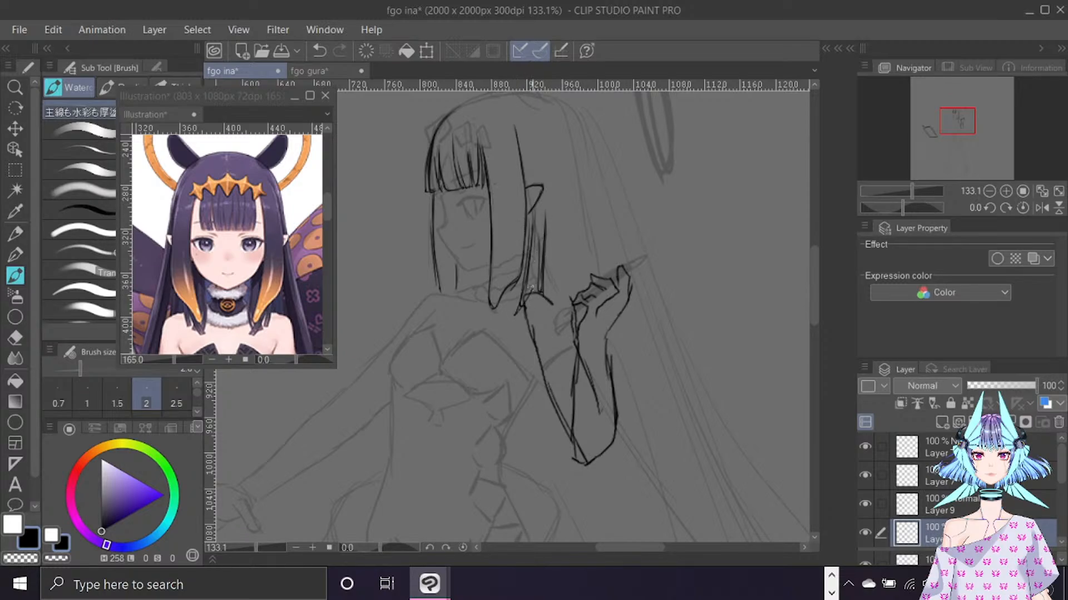
mouse_move(529, 276)
left_mouse_down()
mouse_move(550, 243)
mouse_move(548, 194)
mouse_move(554, 305)
left_mouse_up()
left_click_drag(548, 224, 552, 293)
Set the brush size to 2.5 and draw the two upright flaps on top of the head.
scroll(507, 177, "down", 1)
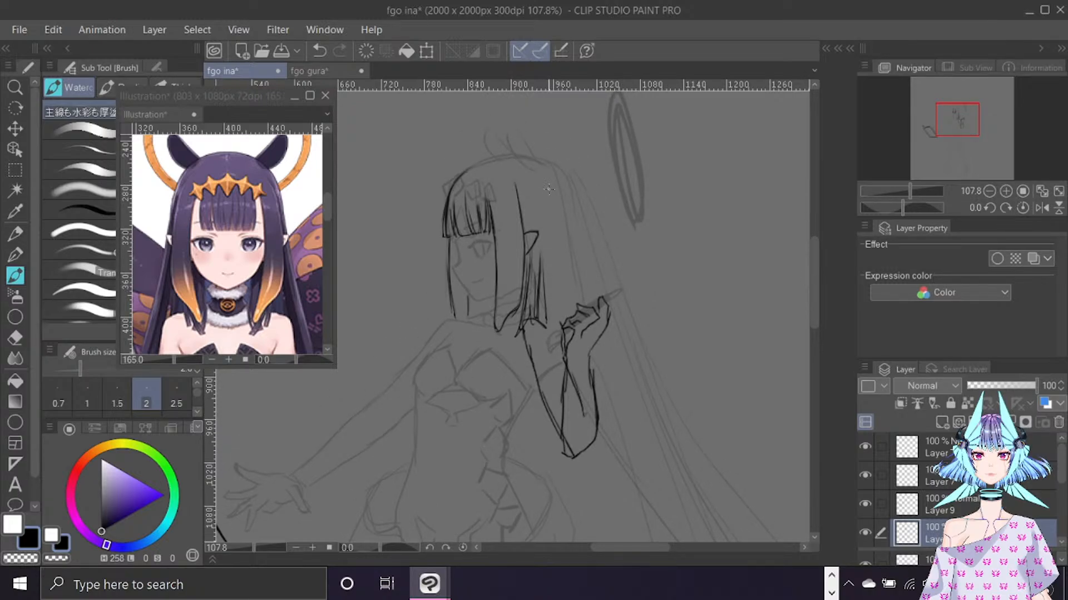
key("]")
key("[")
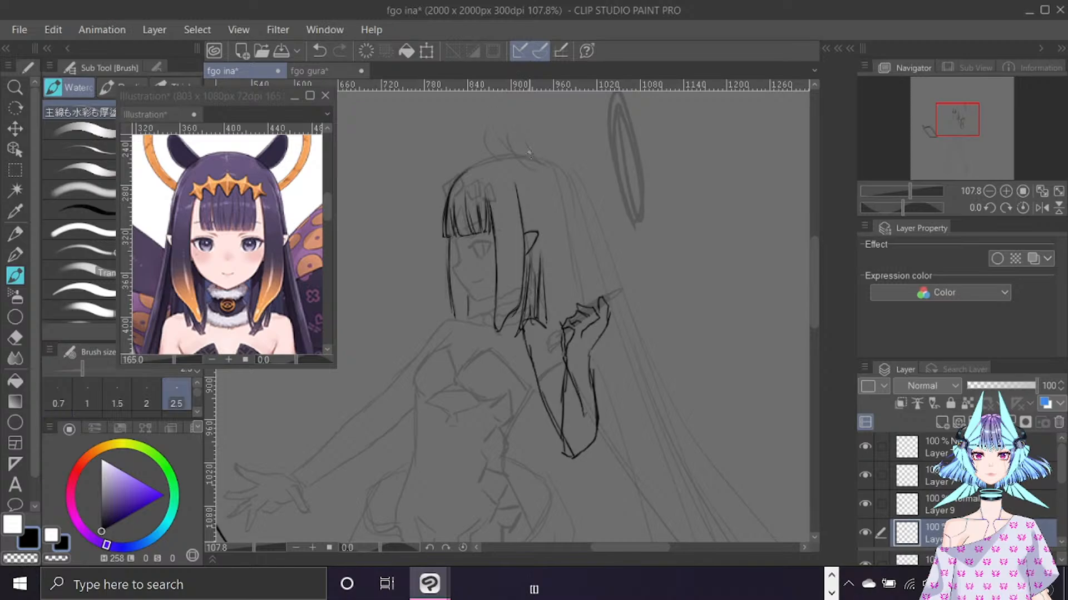
left_click_drag(532, 169, 507, 132)
mouse_move(507, 144)
left_mouse_down()
mouse_move(510, 129)
mouse_move(531, 153)
mouse_move(483, 141)
mouse_move(503, 136)
mouse_move(510, 153)
mouse_move(520, 133)
mouse_move(535, 160)
mouse_move(451, 186)
mouse_move(498, 157)
left_mouse_up()
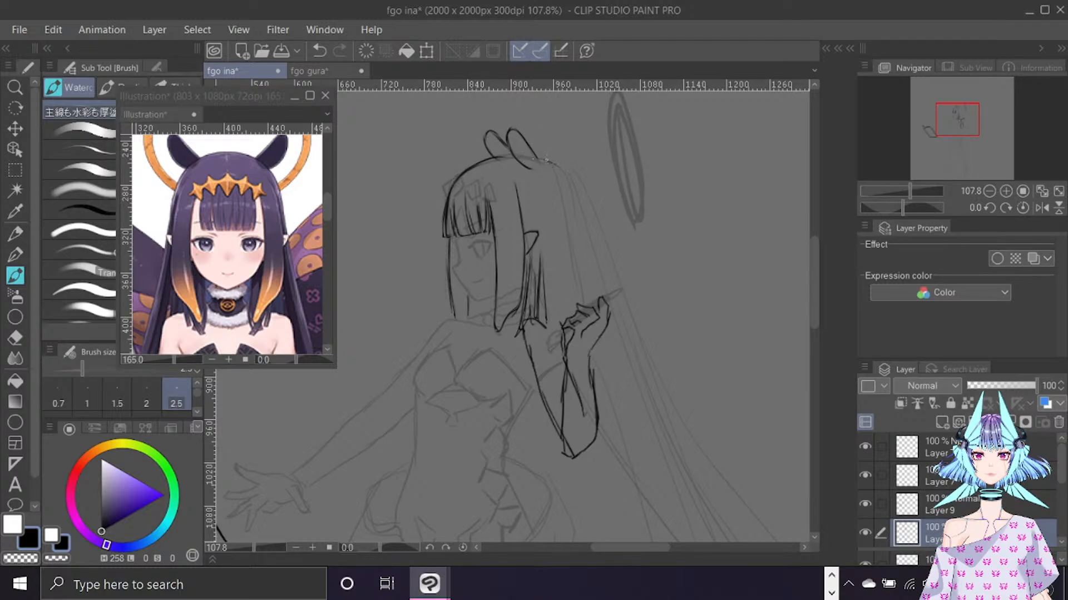
Hide the two uppermost layers that hold the raised arm's linework.
scroll(581, 374, "down", 3)
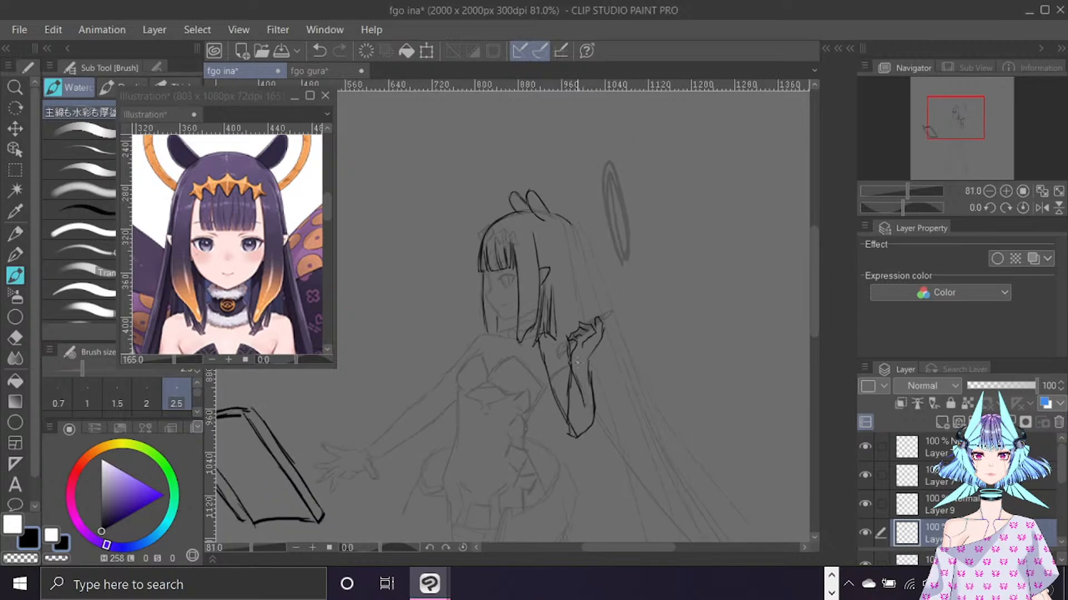
left_click_drag(815, 253, 815, 294)
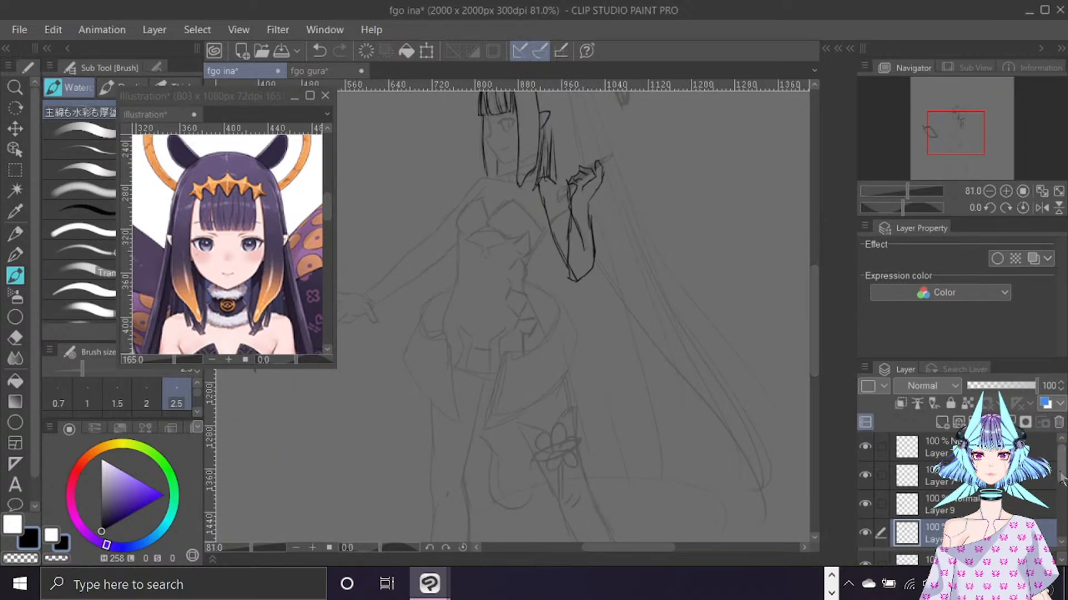
left_click(865, 447)
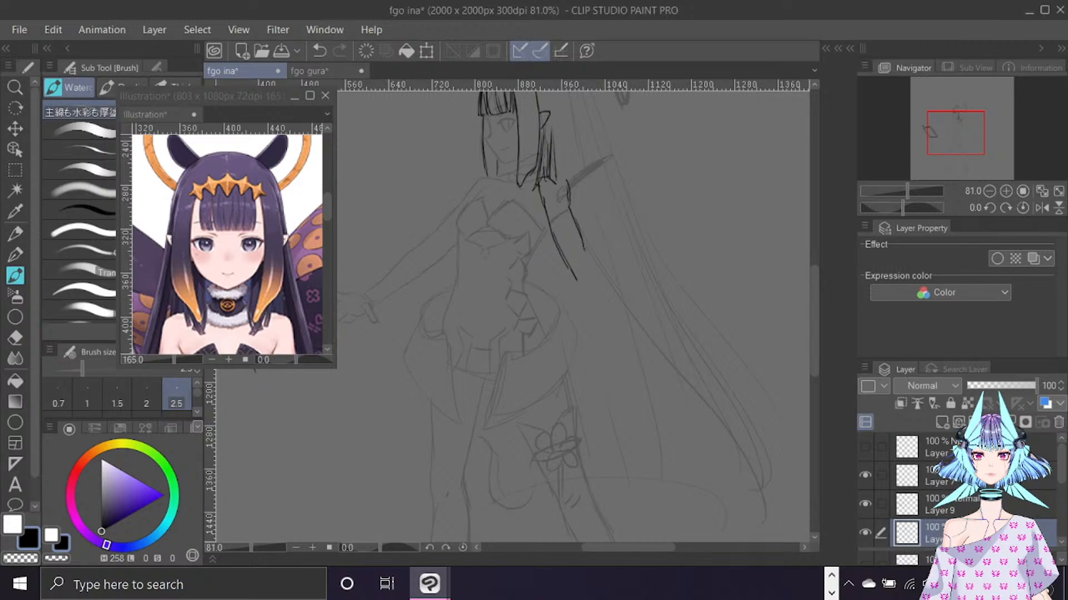
left_click(864, 475)
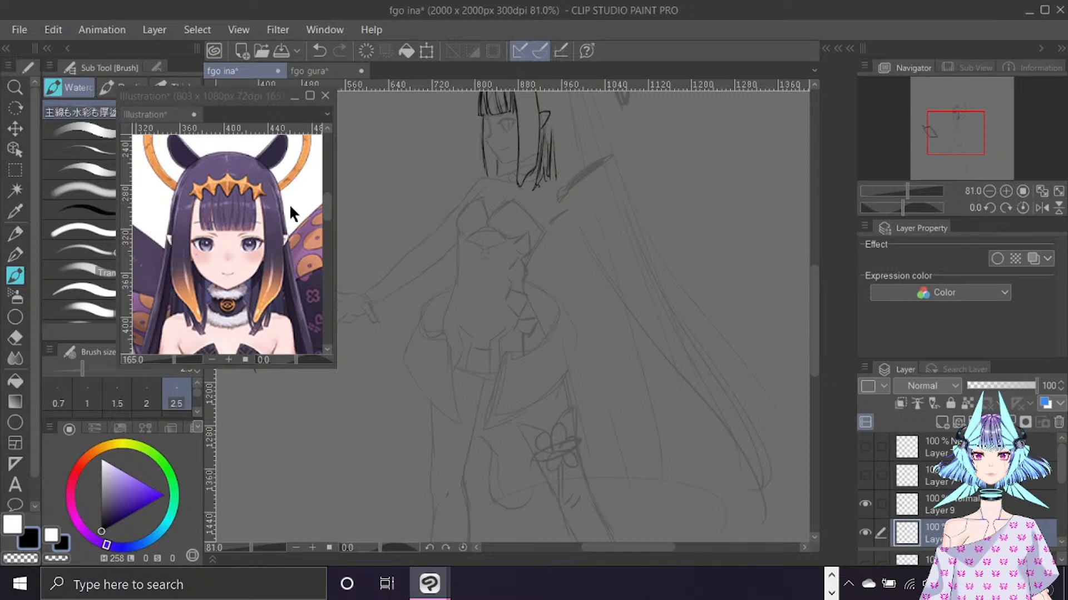
Examine the reference character's hair, outfit and legs alongside the full-body sketch.
scroll(273, 228, "down", 1)
scroll(274, 229, "down", 3)
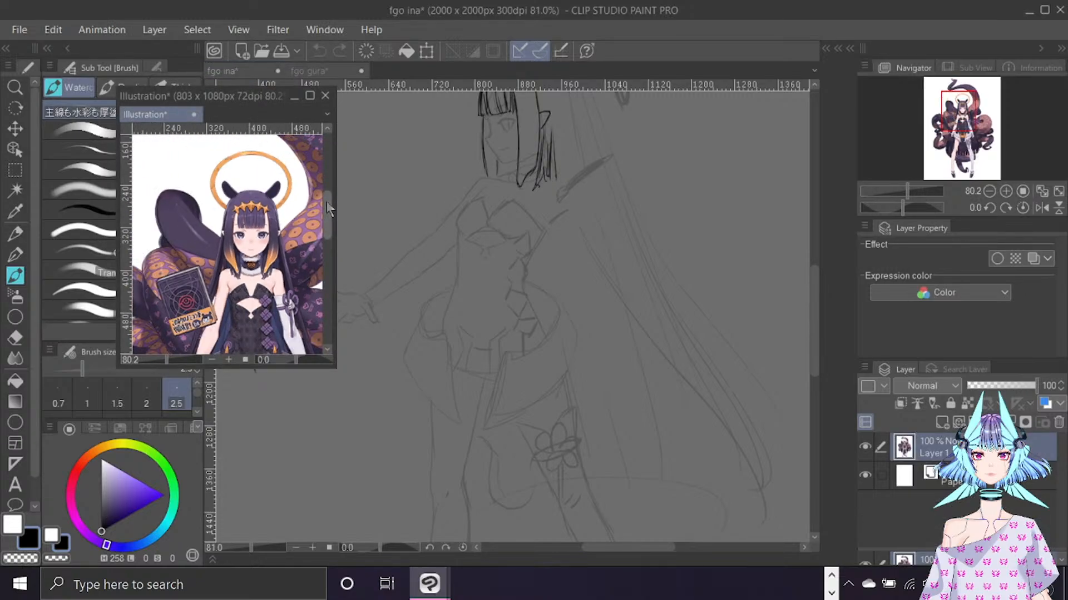
left_click_drag(326, 211, 325, 250)
left_click(815, 311)
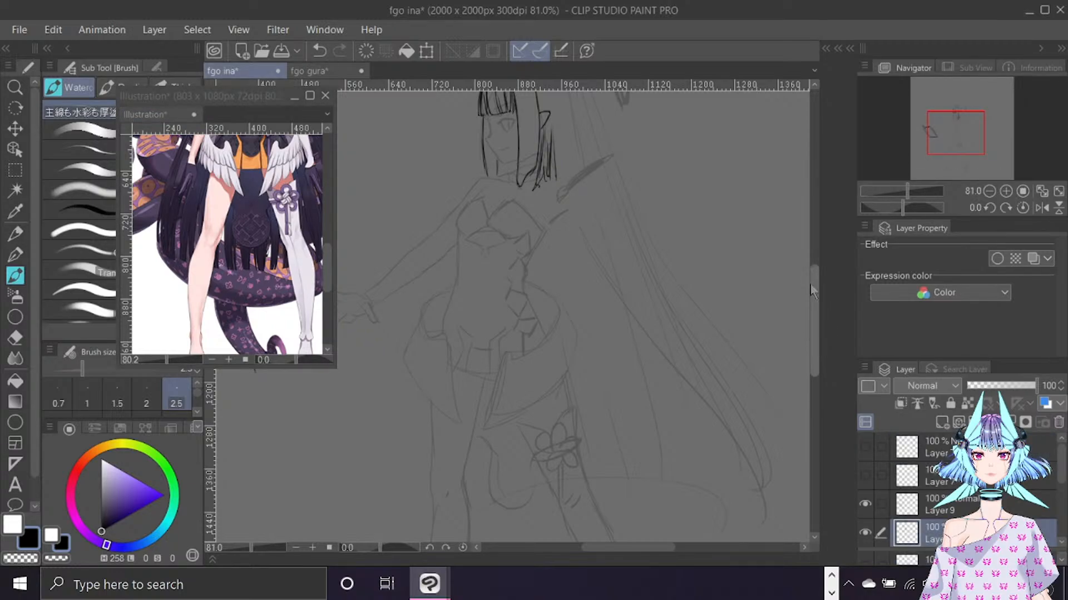
scroll(813, 303, "down", 2)
scroll(812, 303, "down", 1)
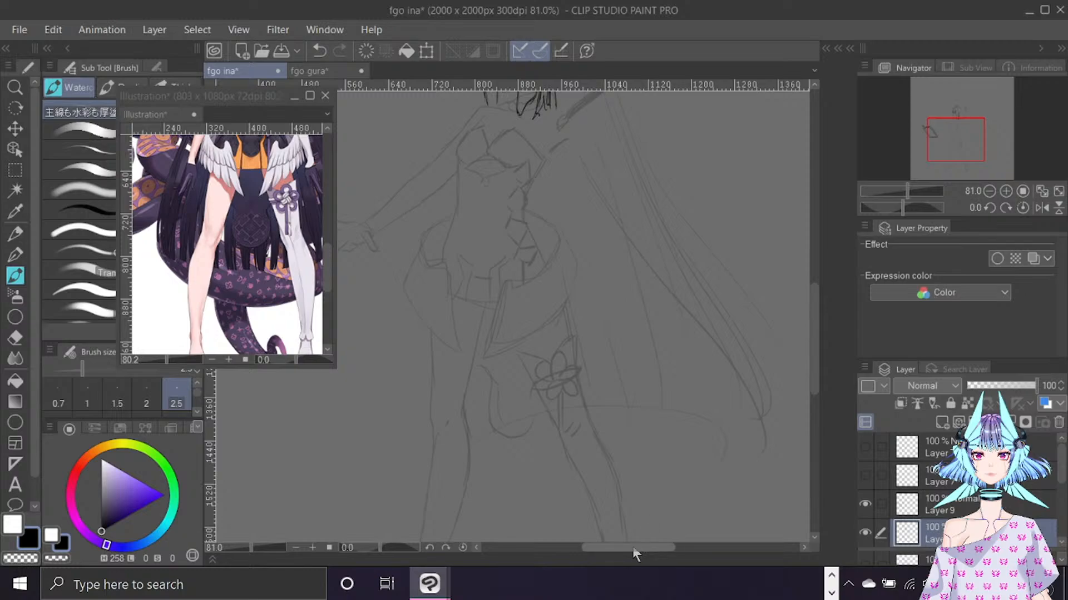
mouse_move(632, 547)
left_mouse_down()
mouse_move(646, 555)
mouse_move(640, 538)
left_mouse_up()
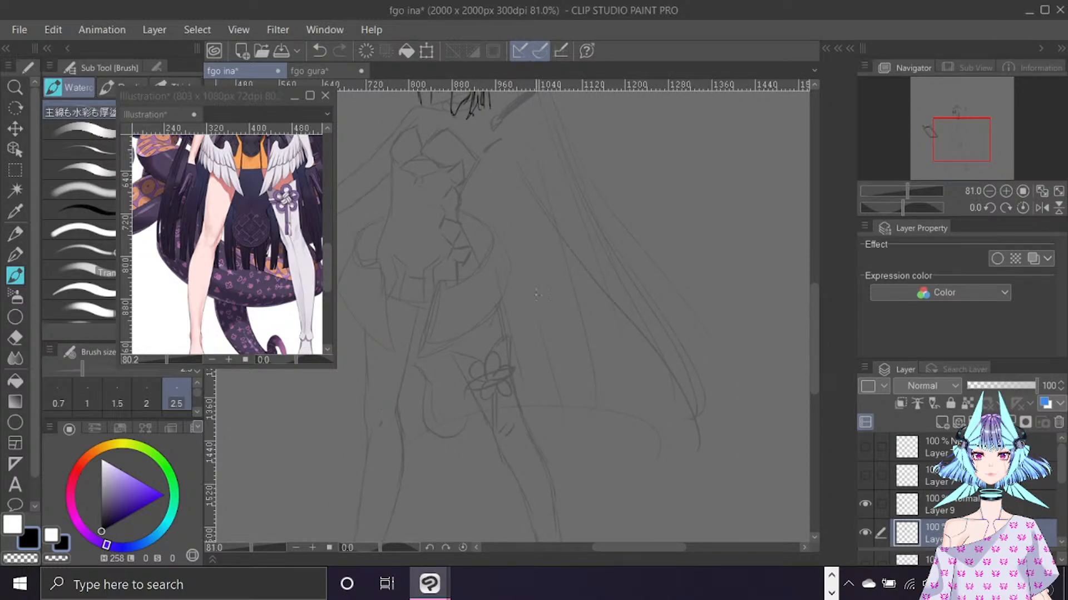
scroll(536, 295, "down", 3)
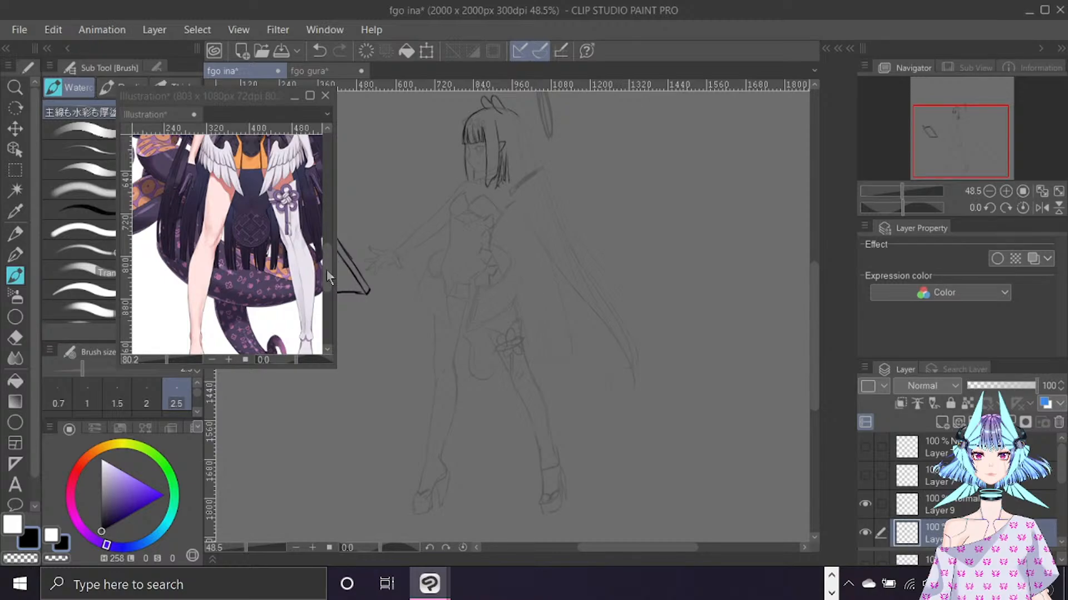
left_click(268, 297)
left_click_drag(267, 296, 248, 448)
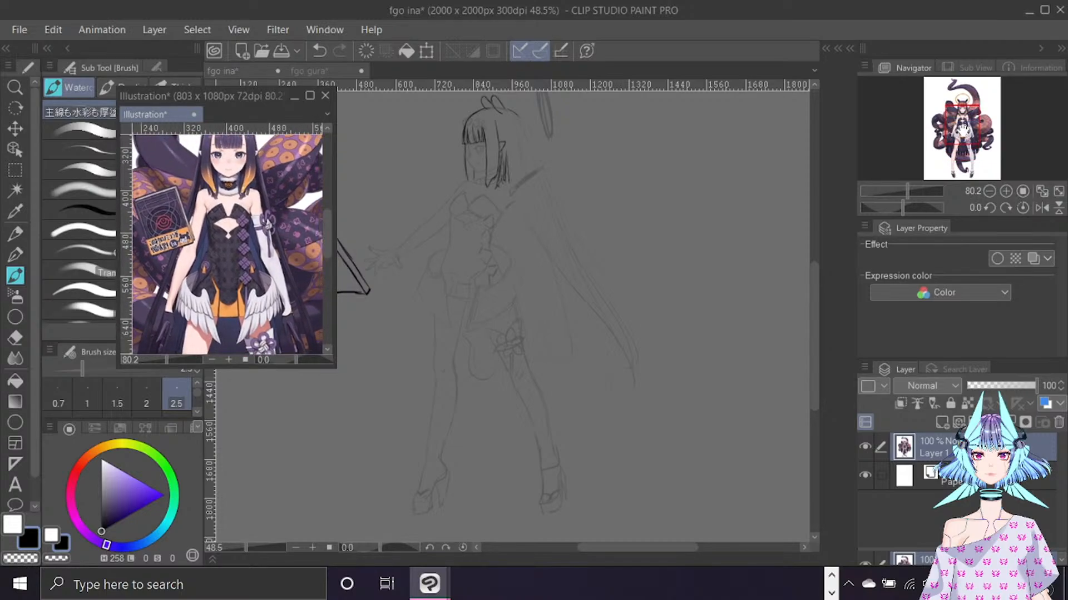
scroll(227, 244, "down", 3)
left_click_drag(962, 135, 962, 132)
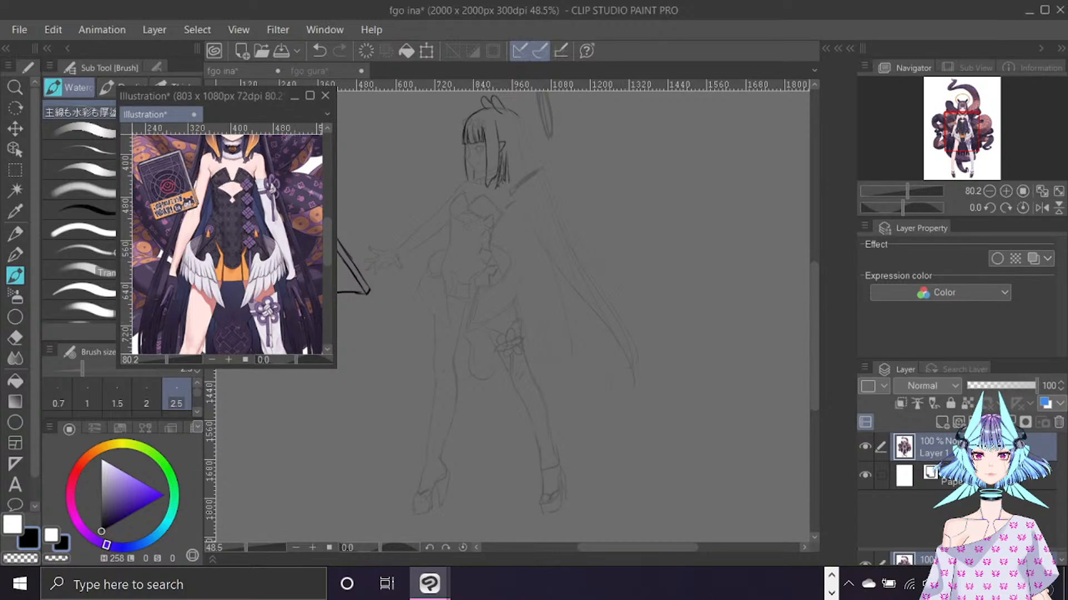
Add the full-body picture of the purple-haired character in a red jacket as a second reference, and bring the first reference back into view.
key("alt+Tab")
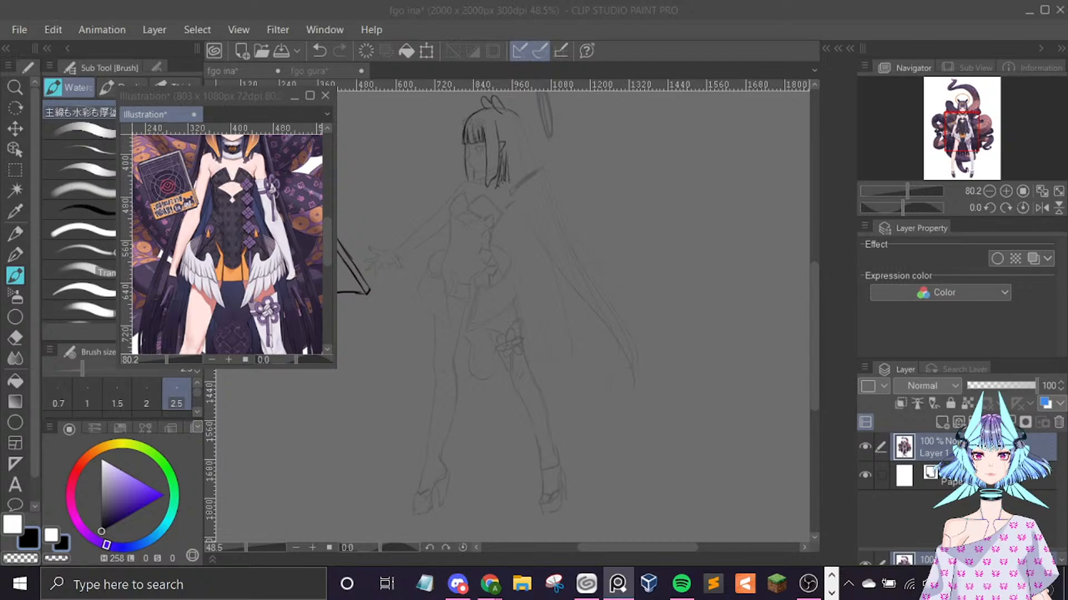
left_click(20, 30)
left_click(106, 40)
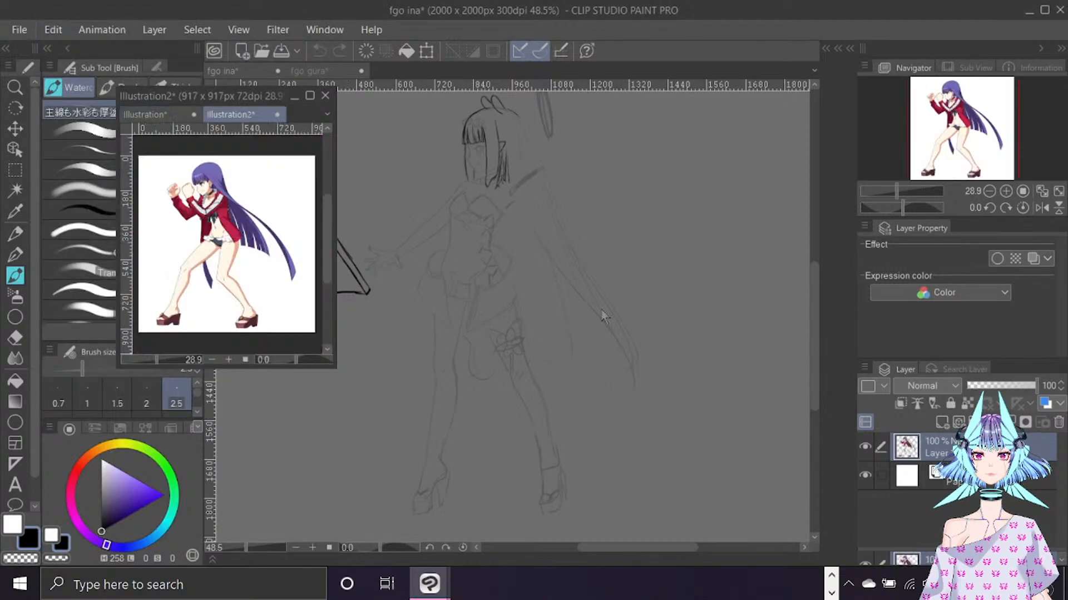
left_click_drag(278, 252, 282, 259)
left_click(241, 72)
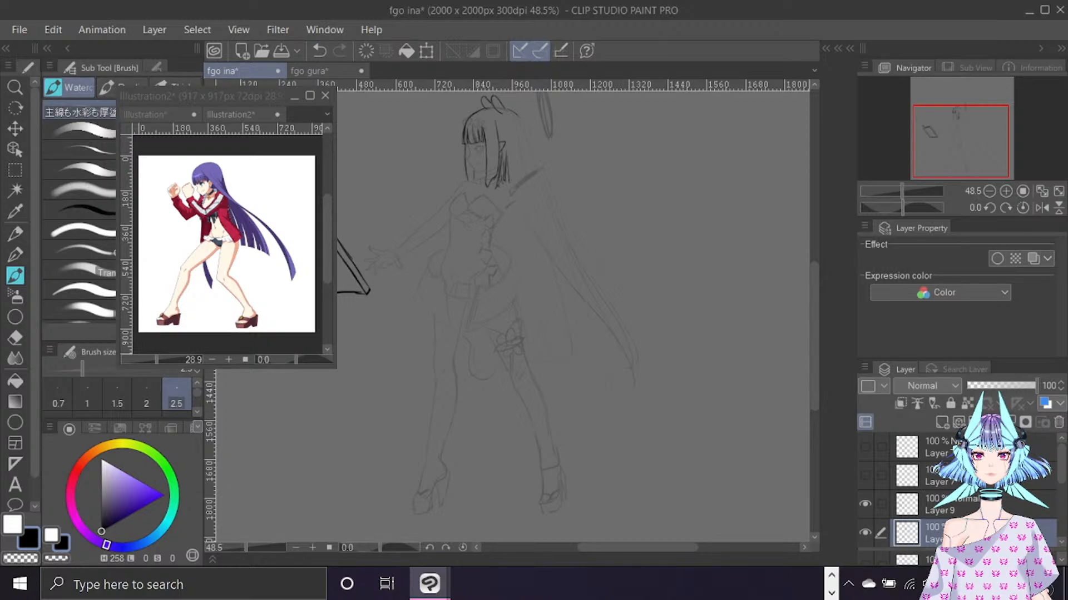
left_click(174, 115)
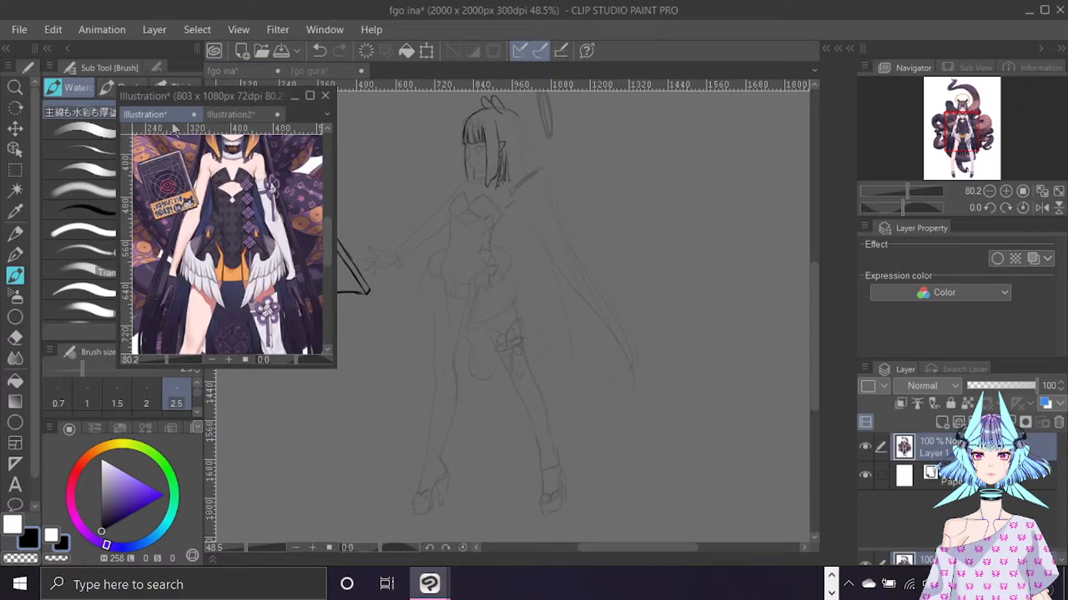
key("alt+Tab")
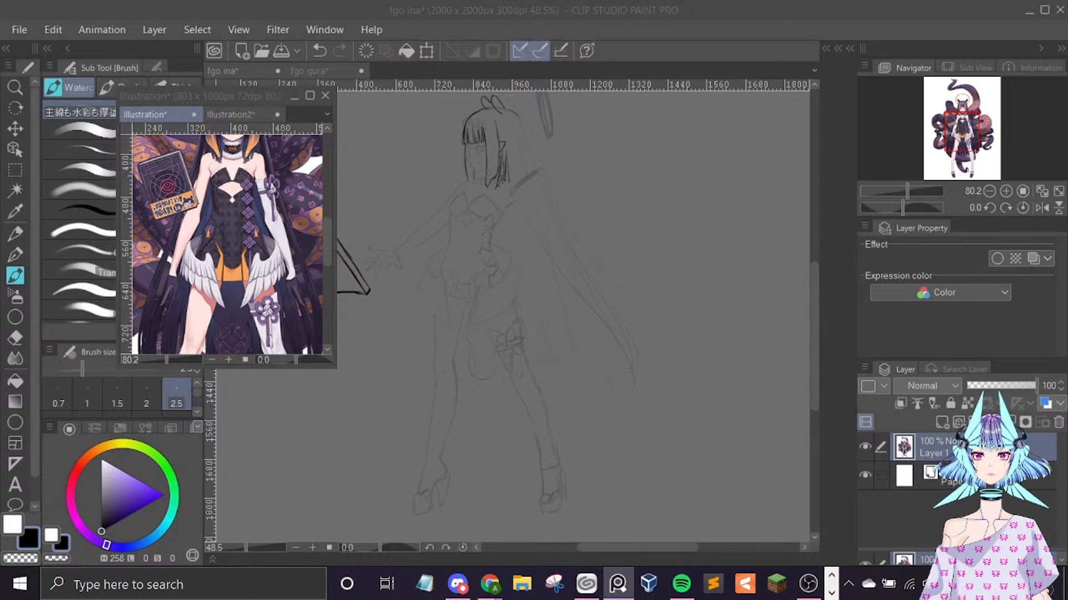
key("alt+Tab")
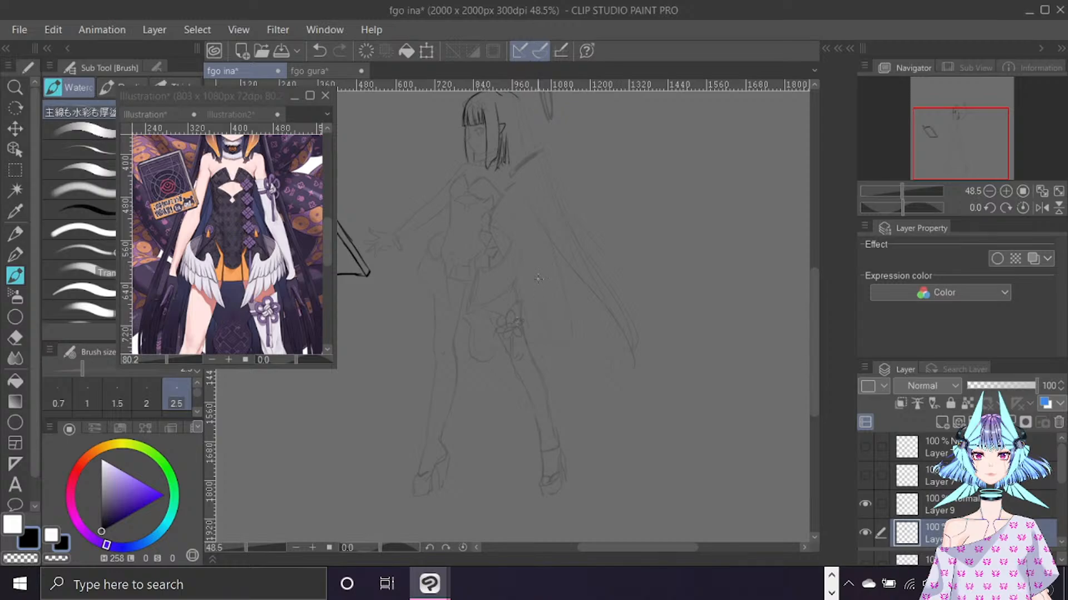
key("alt+Tab")
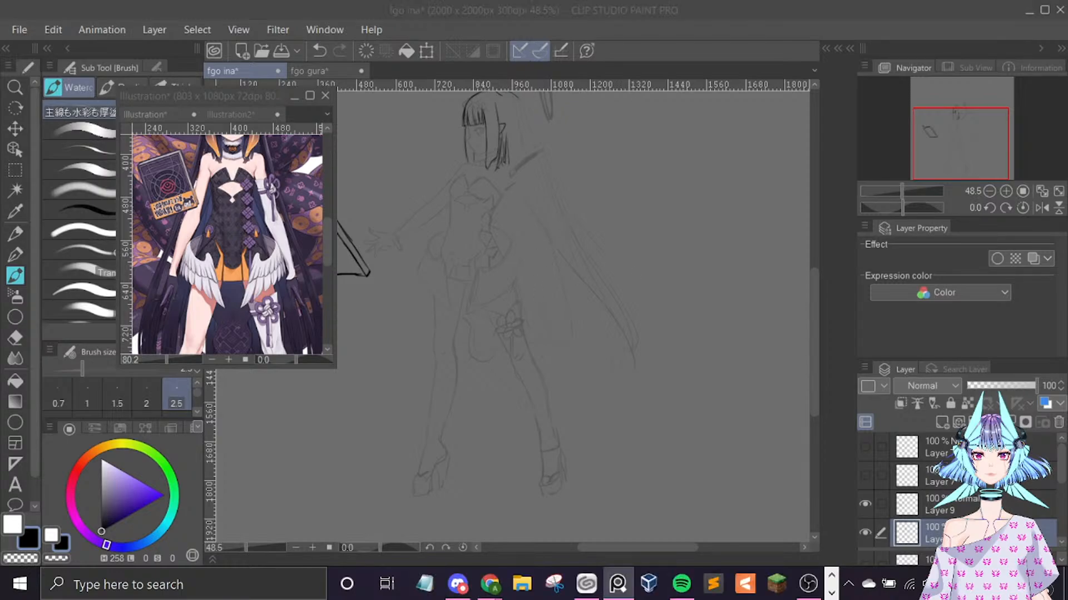
key("alt+Tab")
Make the floating reference window taller and frame the character from the head to the thighs.
scroll(560, 278, "up", 1)
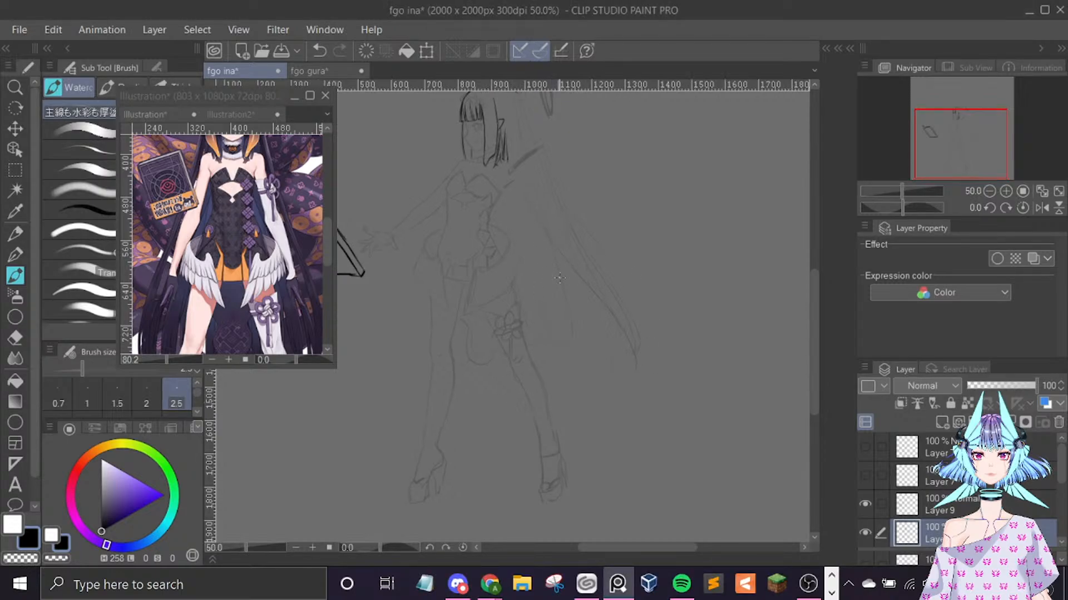
left_click(242, 364)
left_click_drag(243, 367, 245, 451)
left_click_drag(327, 289, 324, 255)
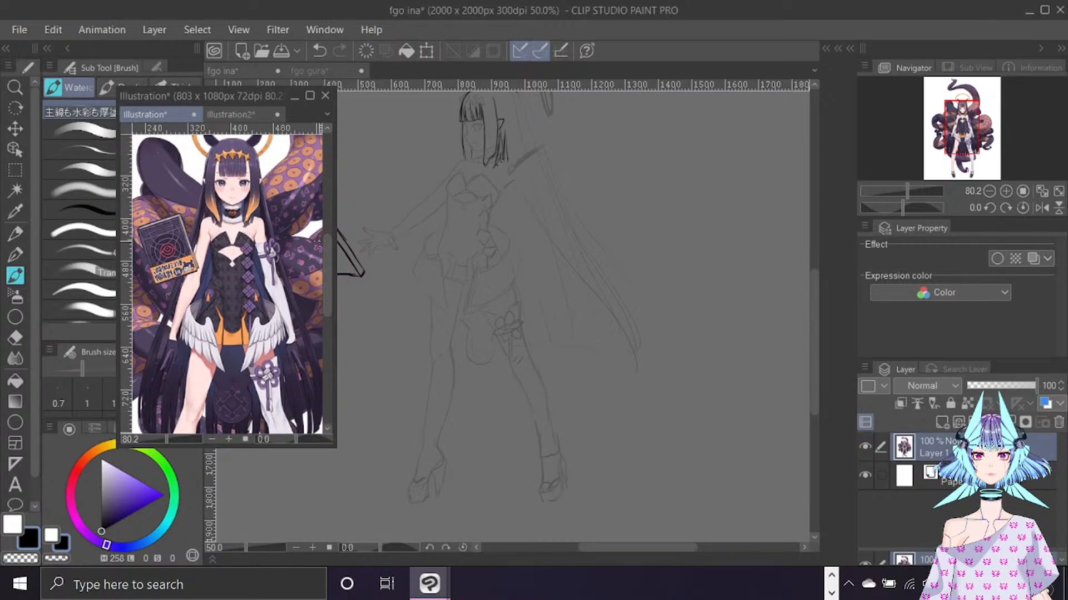
Draw the inner contour of the long back hair on the fgo ina canvas, sweeping from below the ear to the sketch's trailing tip.
left_click(651, 203)
left_click_drag(815, 303, 815, 290)
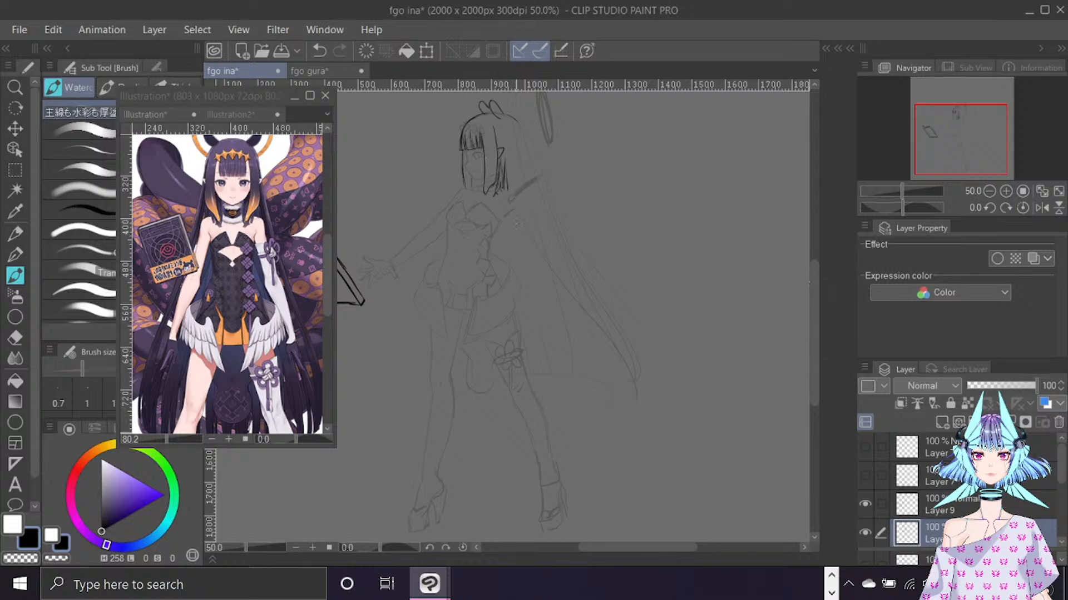
mouse_move(505, 165)
left_mouse_down()
mouse_move(541, 254)
mouse_move(577, 301)
mouse_move(526, 237)
mouse_move(624, 358)
left_mouse_up()
left_click_drag(577, 303, 633, 384)
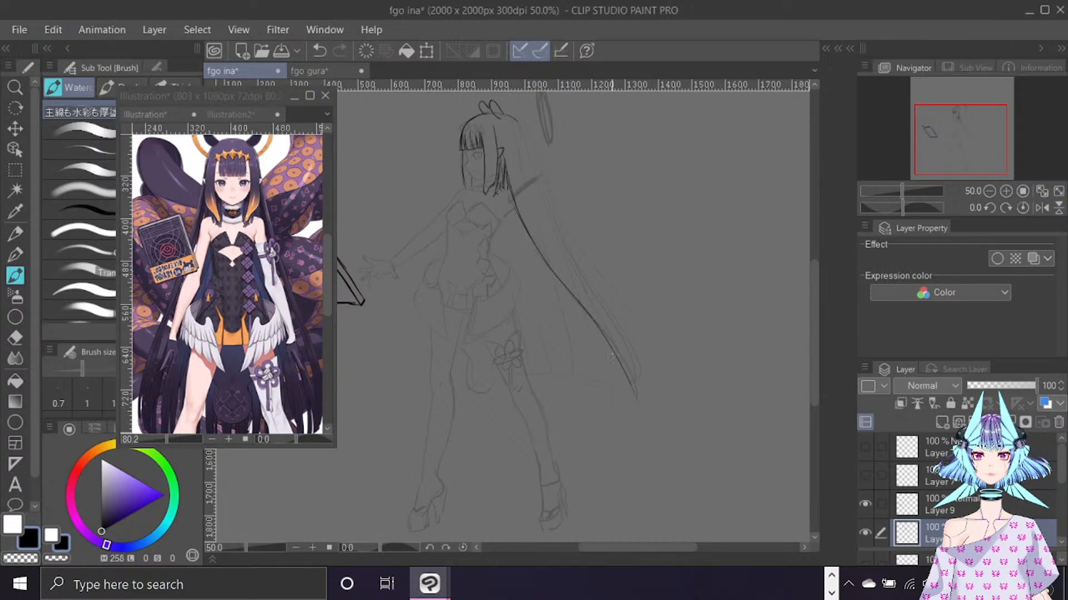
Try drawing the outer contour of the long back hair from the crown to the trailing tip, with a curved lower edge.
key("ctrl+z")
mouse_move(583, 312)
left_mouse_down()
mouse_move(632, 378)
mouse_move(640, 412)
left_mouse_up()
left_click_drag(513, 122, 587, 309)
key("ctrl+z")
key("ctrl+z")
key("ctrl+z")
key("ctrl+z")
mouse_move(517, 116)
left_mouse_down()
mouse_move(509, 118)
mouse_move(640, 406)
left_mouse_up()
mouse_move(543, 378)
left_mouse_down()
mouse_move(633, 396)
mouse_move(623, 420)
left_mouse_up()
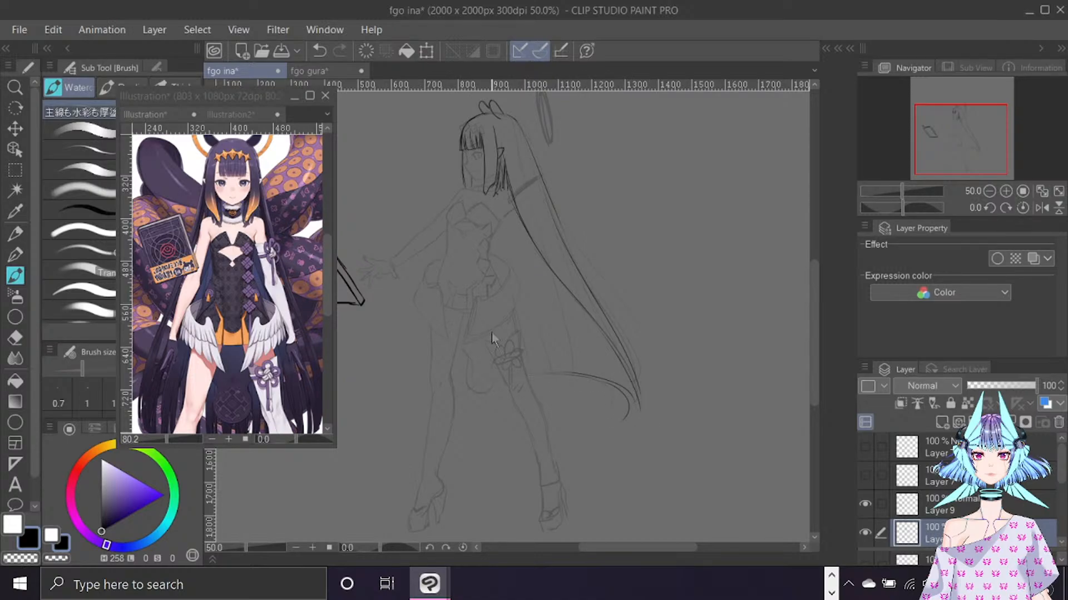
Undo all contour strokes of the long back hair and check the drawing in mirrored view.
key("ctrl+z")
key("ctrl+z")
key("ctrl+z")
key("ctrl+z")
key("ctrl+z")
key("ctrl+z")
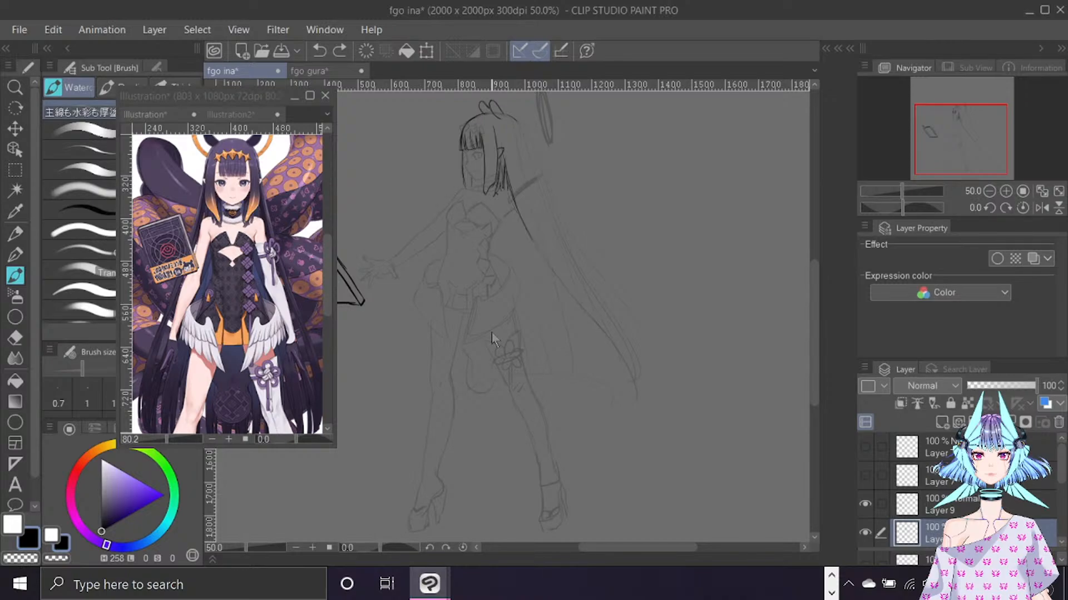
key("ctrl+z")
key("ctrl+z")
key("ctrl+f")
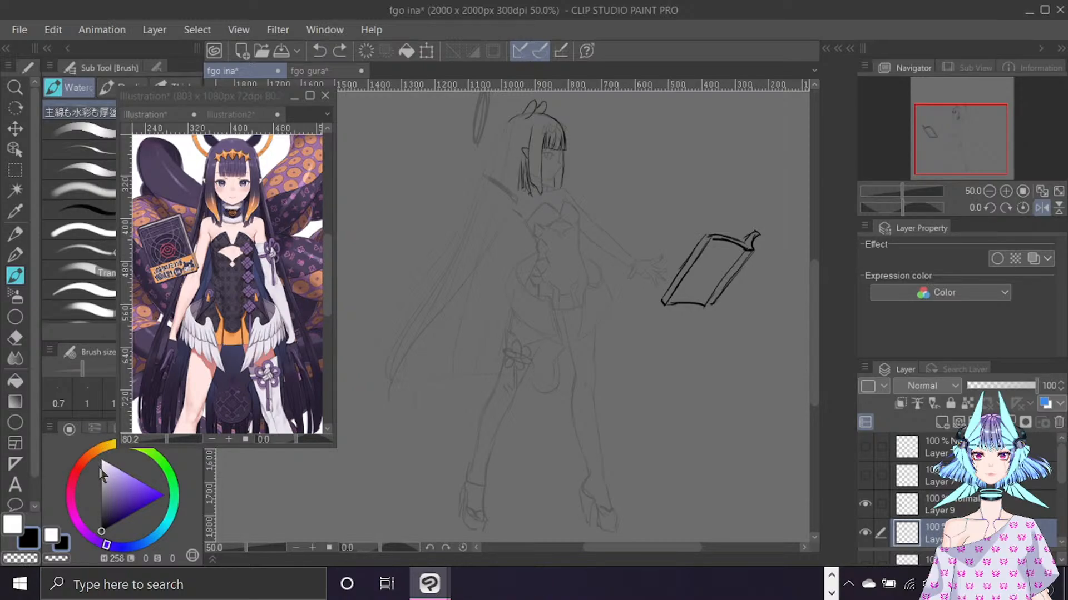
key("ctrl+f")
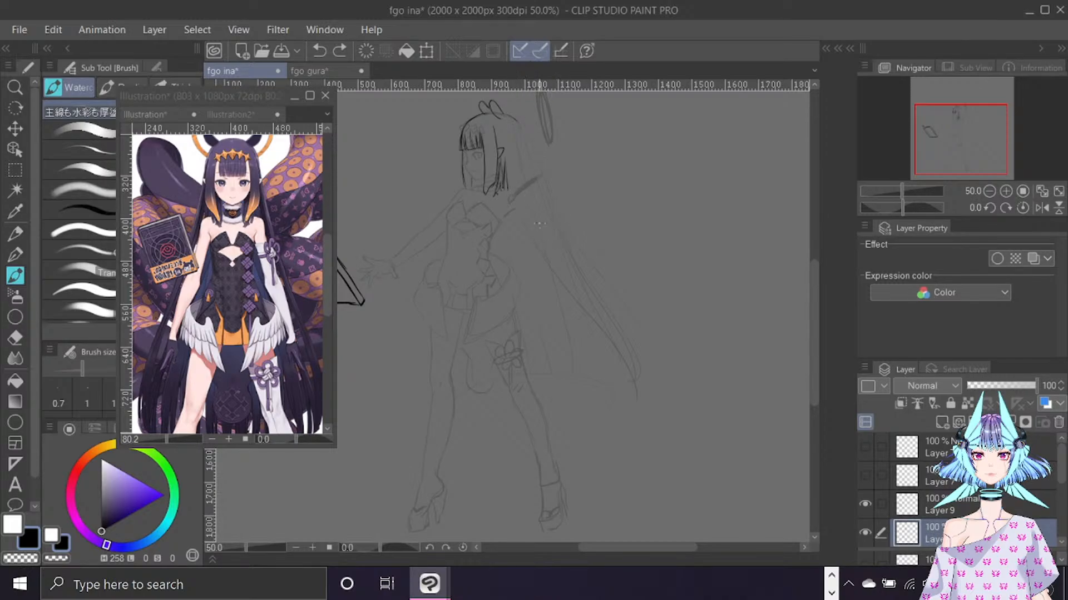
Draw the inner and outer contours of the long back hair, sweeping from the ear and crown to the trailing tips.
left_click_drag(505, 161, 553, 261)
left_click_drag(530, 225, 645, 392)
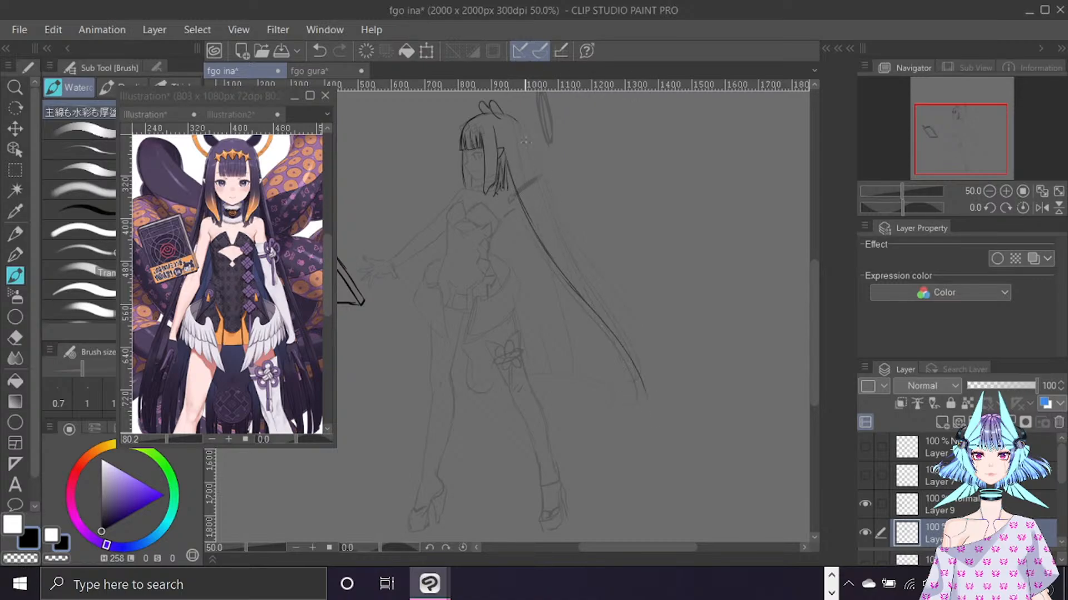
mouse_move(520, 152)
left_mouse_down()
mouse_move(544, 236)
mouse_move(540, 225)
mouse_move(634, 418)
left_mouse_up()
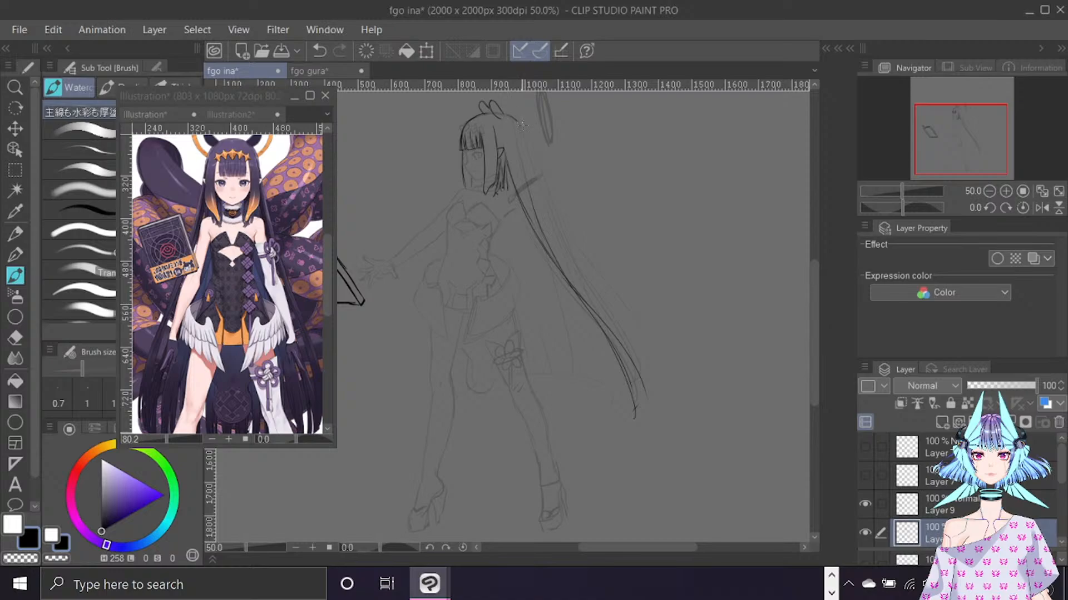
left_click_drag(522, 124, 577, 247)
mouse_move(547, 189)
left_mouse_down()
mouse_move(627, 307)
mouse_move(663, 369)
left_mouse_up()
left_click_drag(544, 196, 653, 353)
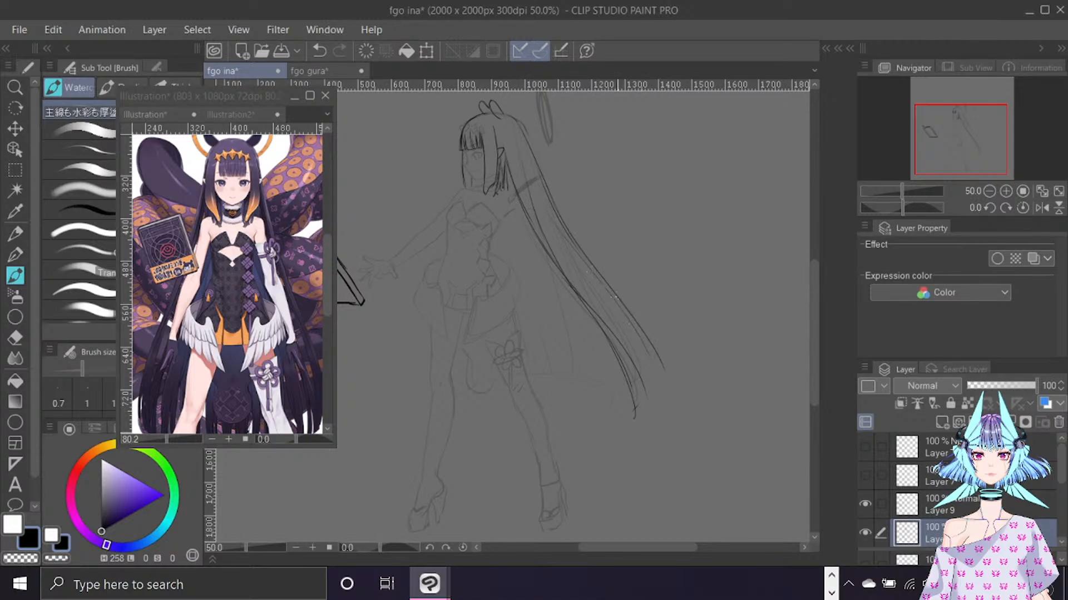
Draw strands inside the trailing tips and long strands falling behind the torso down to the thighs.
mouse_move(617, 300)
left_mouse_down()
mouse_move(660, 390)
mouse_move(648, 381)
left_mouse_up()
mouse_move(574, 294)
left_mouse_down()
mouse_move(614, 396)
mouse_move(591, 377)
left_mouse_up()
left_click_drag(552, 269, 590, 382)
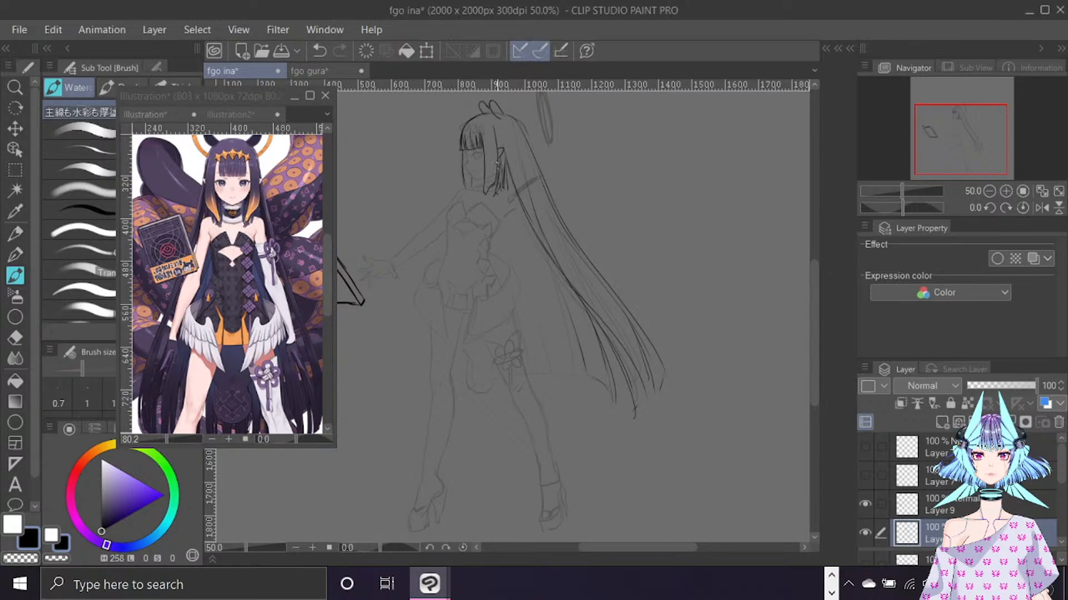
mouse_move(521, 212)
left_mouse_down()
mouse_move(561, 372)
mouse_move(514, 257)
mouse_move(529, 372)
left_mouse_up()
left_click_drag(491, 280, 495, 374)
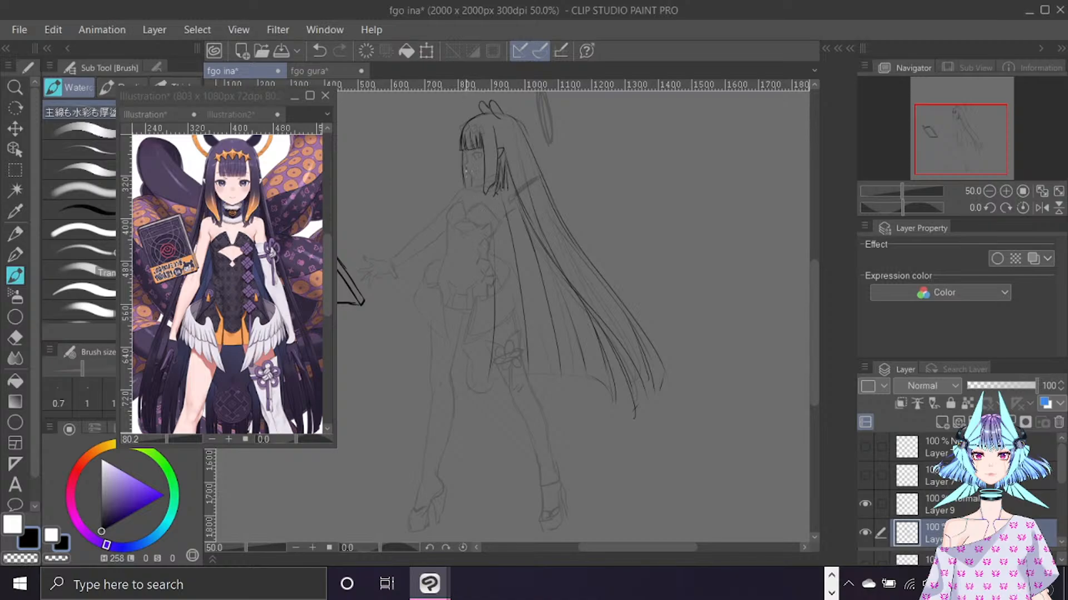
left_click_drag(477, 253, 457, 404)
left_click_drag(490, 210, 489, 377)
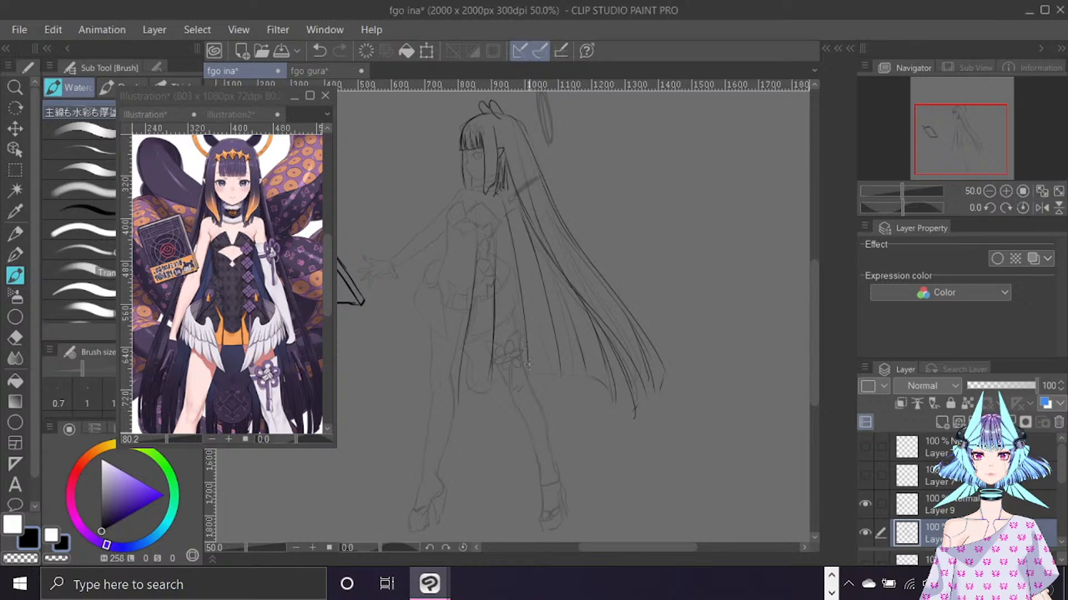
Add split strands and a straight bottom edge to the back hair beside the legs, undoing the last short stroke.
left_click_drag(556, 281, 574, 375)
left_click_drag(563, 309, 559, 372)
left_click_drag(547, 333, 542, 362)
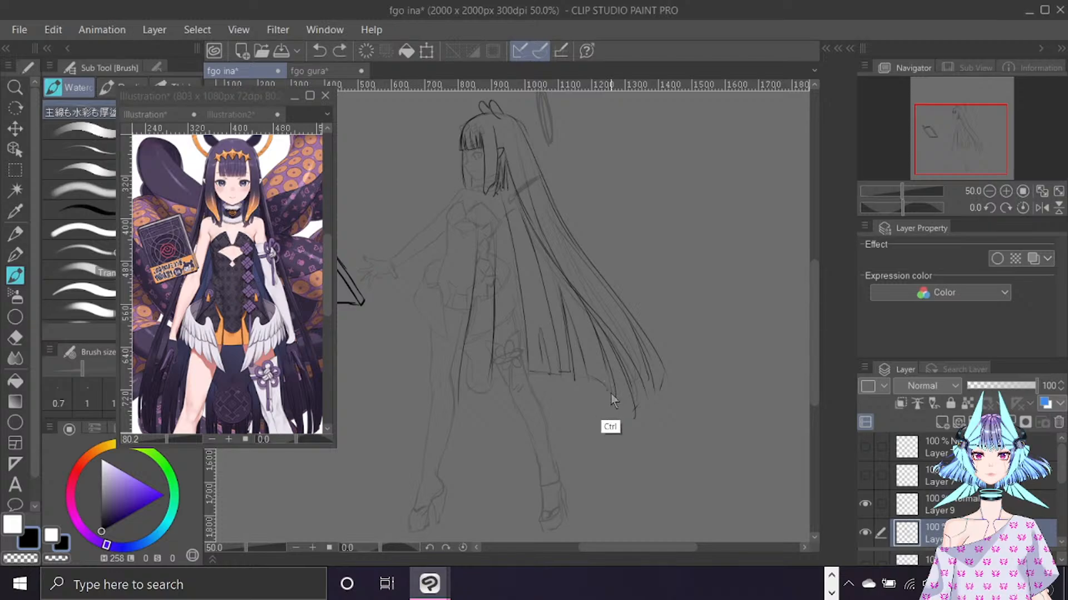
key("ctrl+z")
Hide the rough sketch layer, check the hair line art in normal and mirrored view, and show the sketch again.
scroll(1062, 475, "down", 1)
scroll(1061, 475, "down", 2)
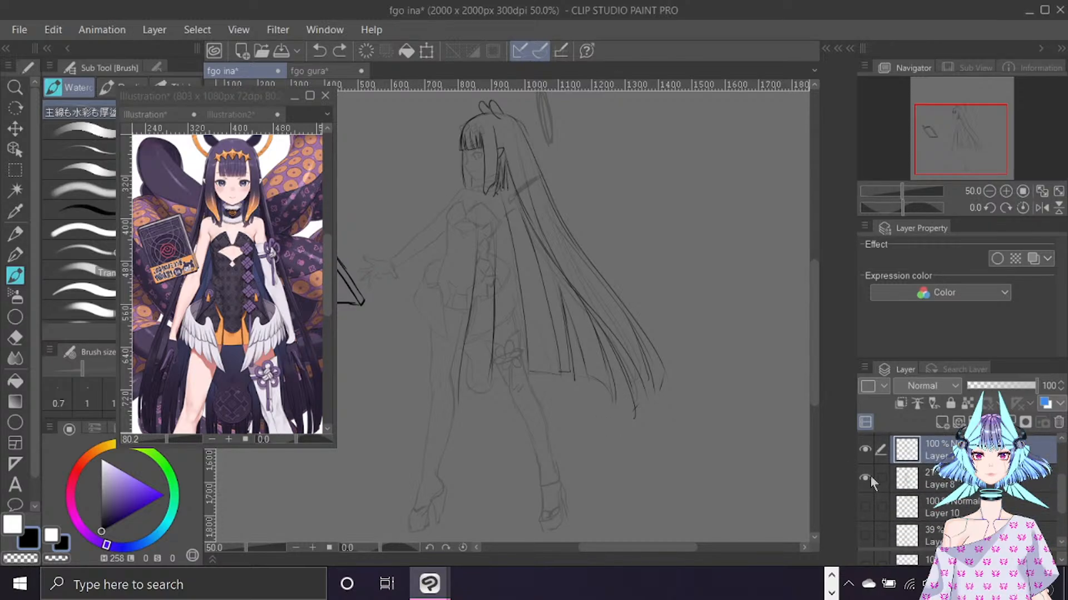
left_click(864, 476)
left_click(864, 476)
left_click(864, 479)
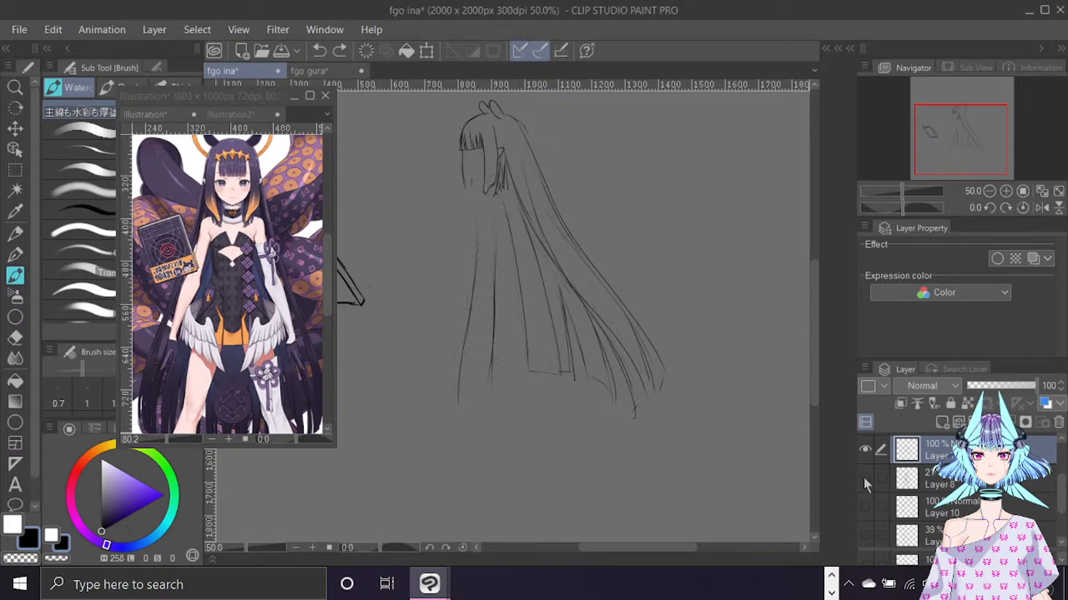
key("ctrl+f")
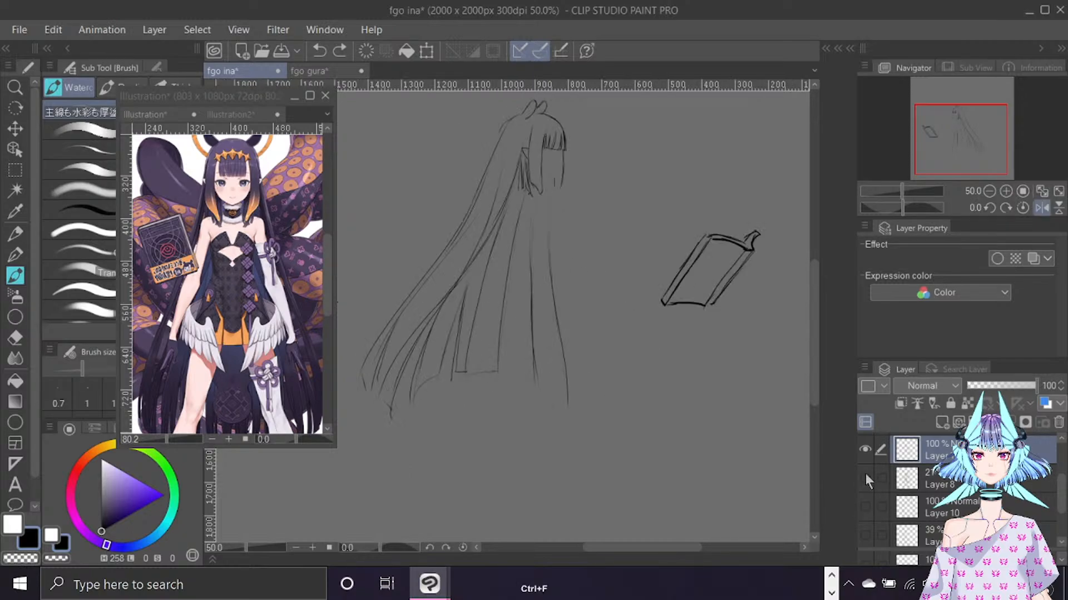
key("ctrl+f")
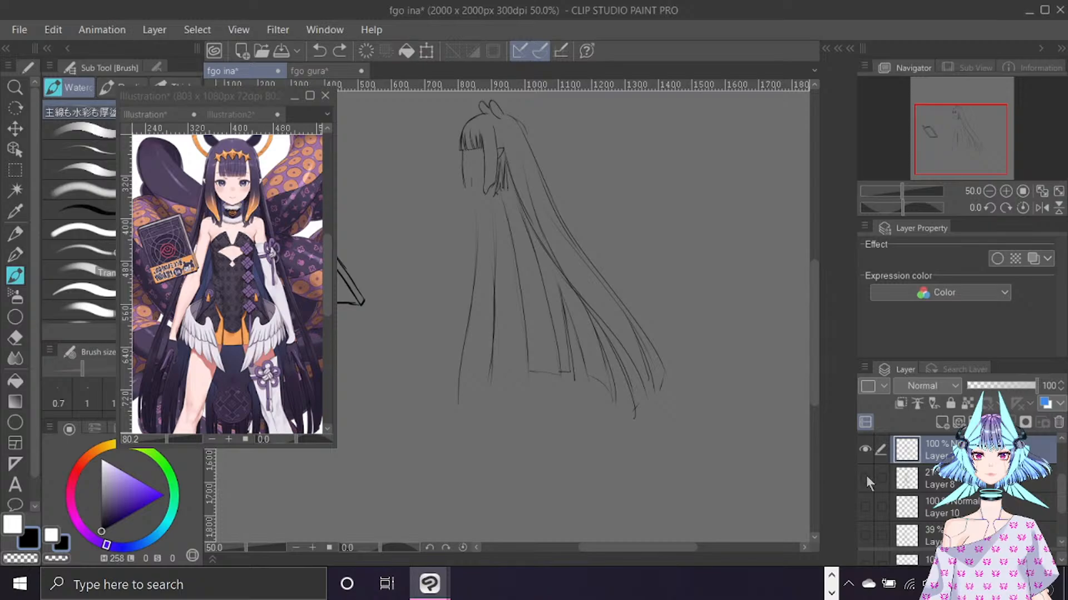
left_click(865, 477)
Erase the inner contour of the trailing back hair from below the ear to its tip.
key("e")
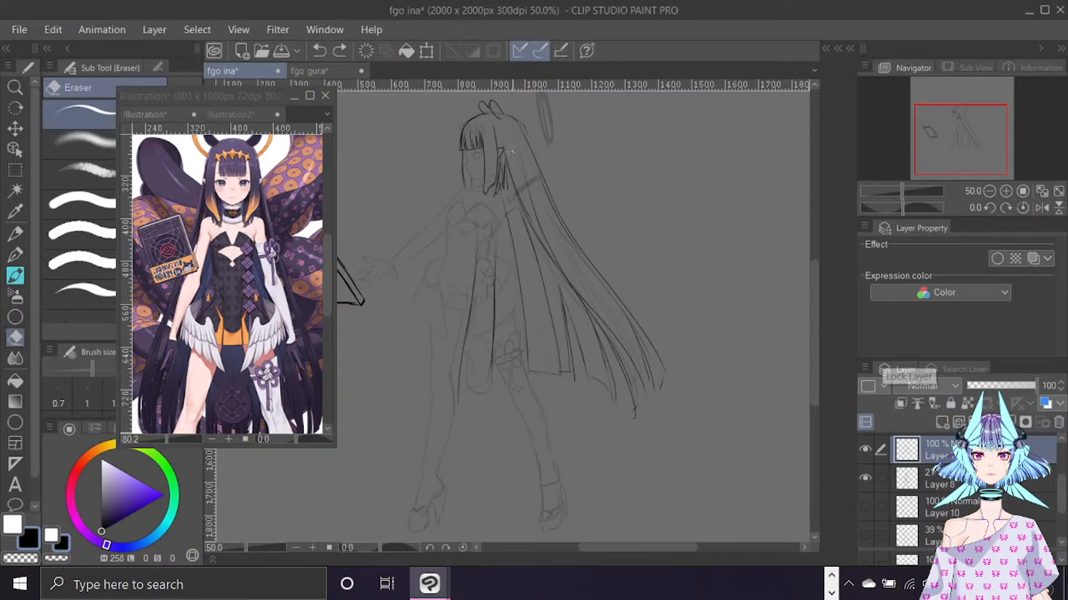
mouse_move(512, 159)
left_mouse_down()
mouse_move(550, 267)
mouse_move(541, 223)
mouse_move(545, 259)
mouse_move(566, 259)
mouse_move(563, 215)
left_mouse_up()
mouse_move(574, 272)
left_mouse_down()
mouse_move(638, 408)
mouse_move(595, 314)
mouse_move(624, 347)
mouse_move(642, 423)
left_mouse_up()
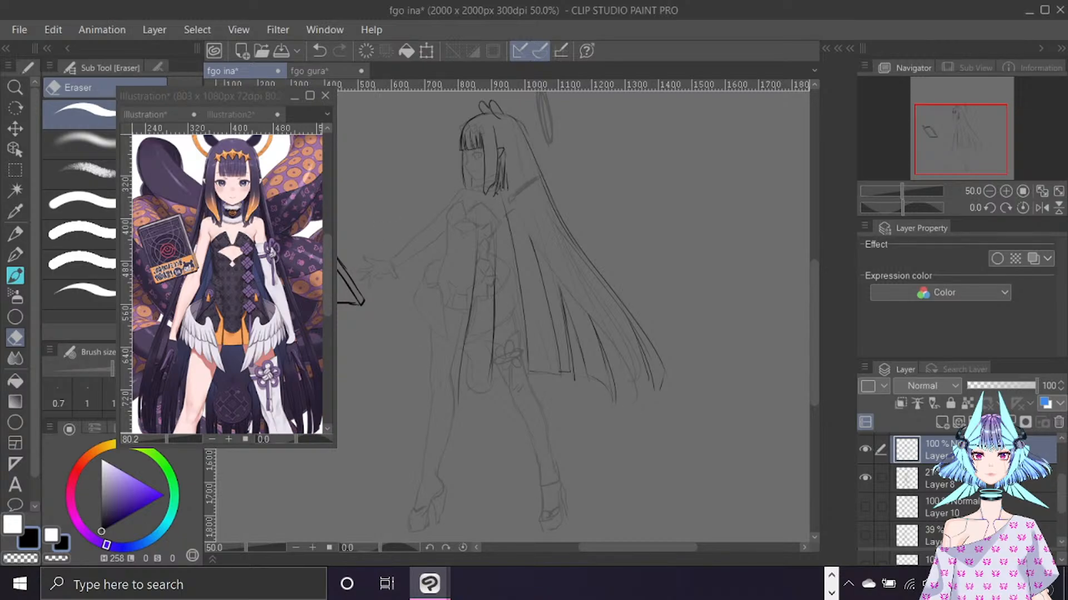
key("alt+Tab")
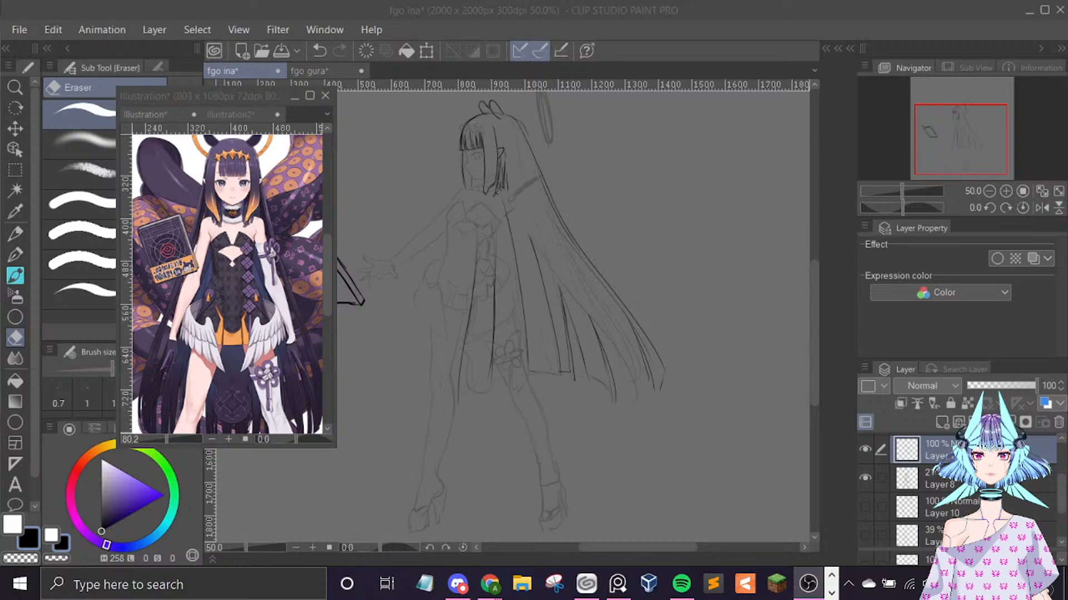
key("alt+Tab")
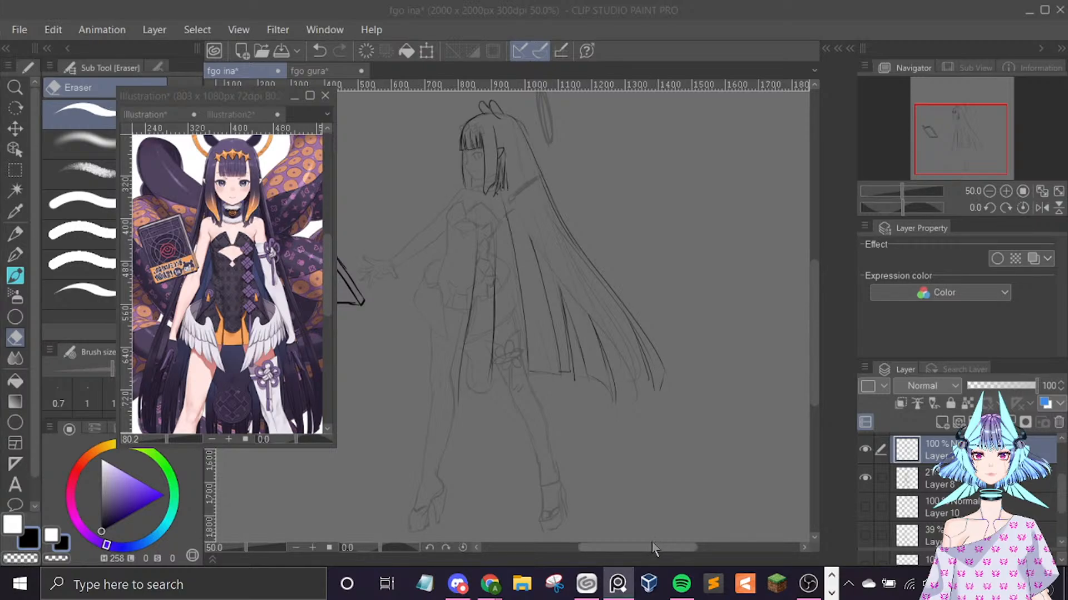
left_click_drag(649, 544, 654, 541)
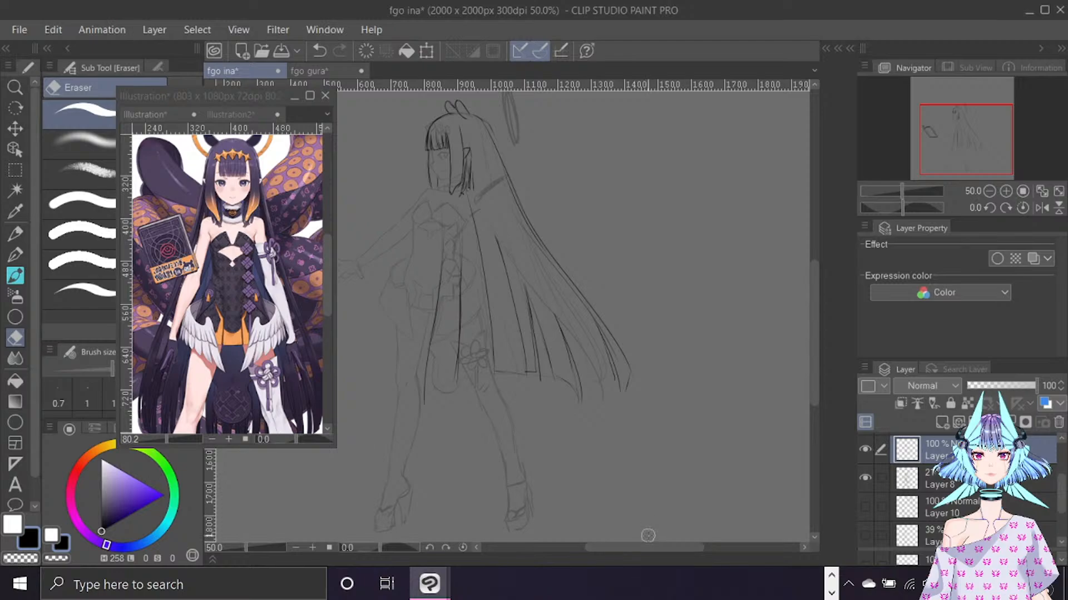
Try redrawing the trailing back hair with extra long strands and a pointed tip along the outer contour.
key("b")
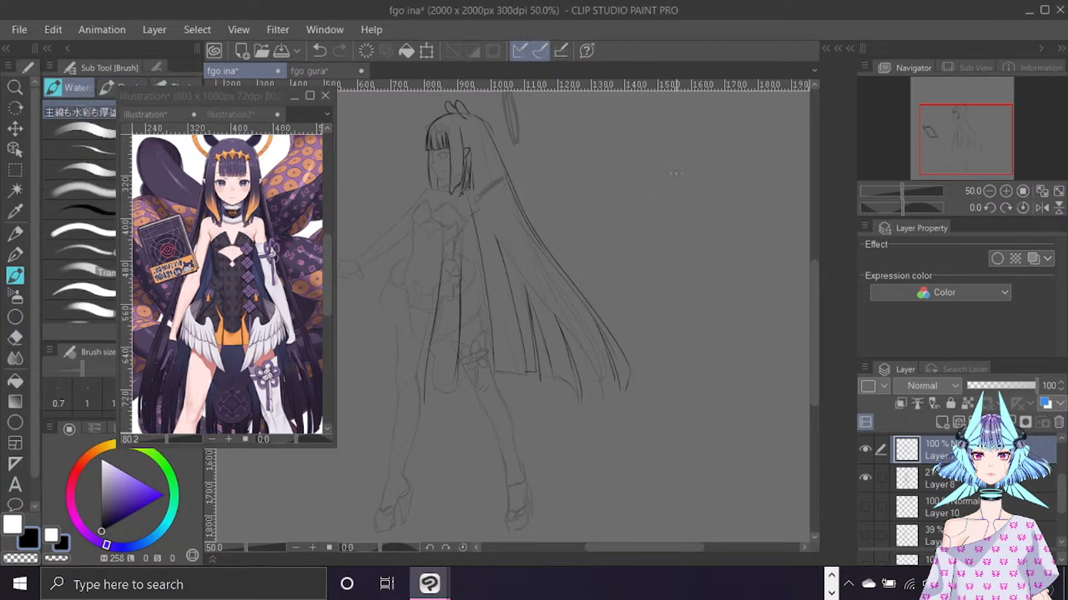
mouse_move(477, 162)
left_mouse_down()
mouse_move(531, 254)
mouse_move(568, 285)
left_mouse_up()
left_click_drag(490, 168, 525, 228)
left_click_drag(597, 325, 620, 398)
left_click_drag(629, 359, 621, 412)
left_click_drag(618, 383, 615, 409)
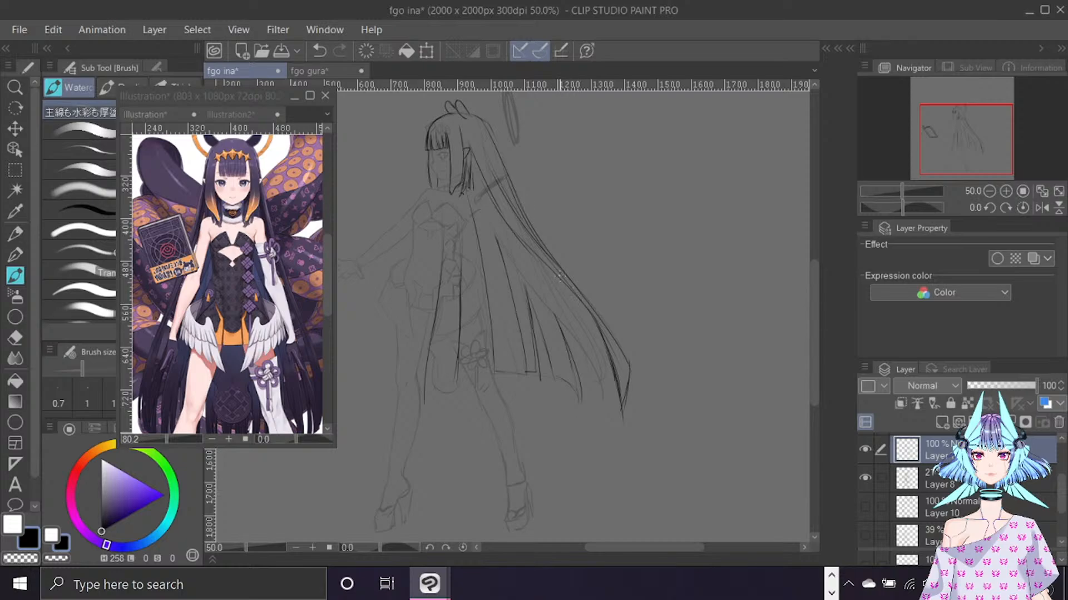
mouse_move(569, 289)
left_mouse_down()
mouse_move(597, 340)
mouse_move(607, 397)
left_mouse_up()
left_click_drag(594, 330, 610, 411)
key("ctrl+z")
key("ctrl+z")
mouse_move(477, 170)
left_mouse_down()
mouse_move(535, 279)
mouse_move(486, 216)
mouse_move(570, 323)
mouse_move(603, 389)
left_mouse_up()
Undo the new trailing-hair strokes and the erasing of the inner back-hair contour.
key("ctrl+z")
key("ctrl+z")
key("ctrl+z")
key("ctrl+z")
key("ctrl+z")
key("ctrl+z")
key("ctrl+z")
key("ctrl+z")
key("ctrl+z")
key("ctrl+z")
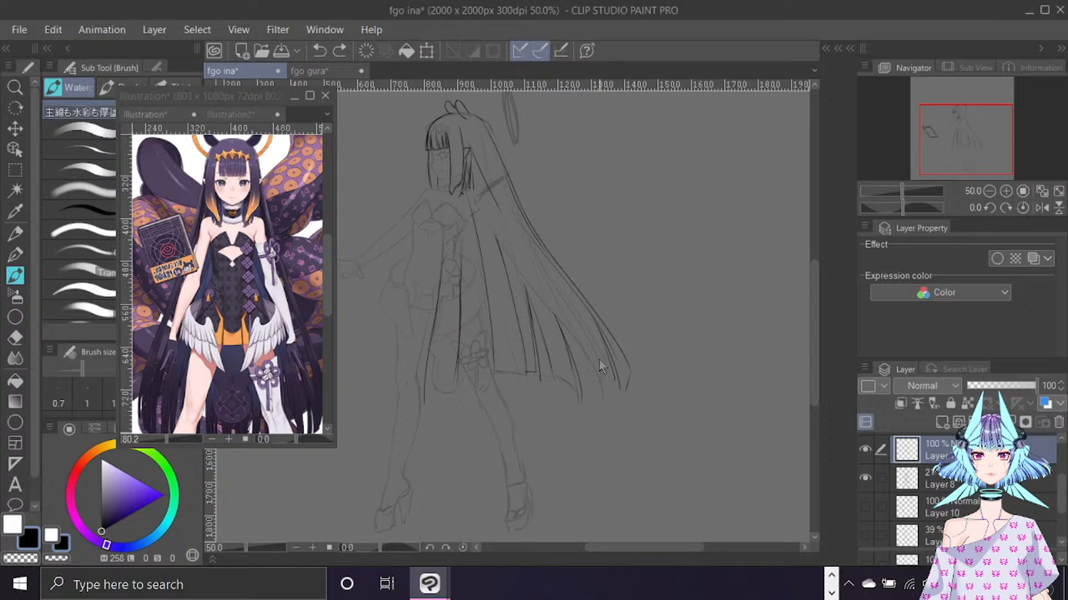
key("ctrl+z")
key("ctrl+y")
key("ctrl+y")
key("ctrl+y")
key("ctrl+y")
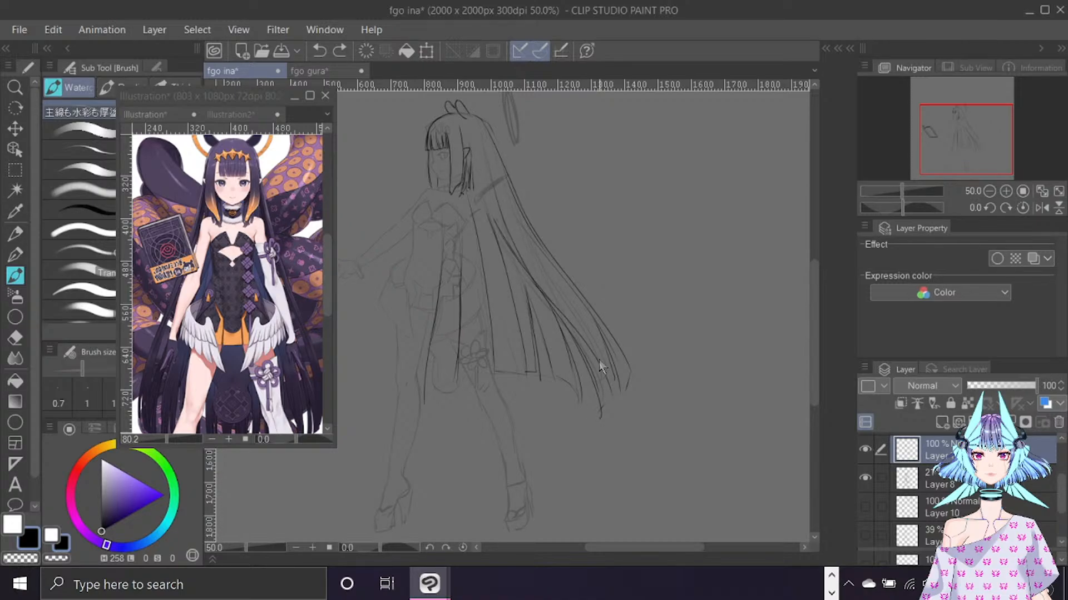
key("ctrl+y")
key("ctrl+y")
Add a strand and a slanted bottom edge to the lower back hair, and erase the hair lines crossing the torso and thigh.
left_click_drag(534, 271, 596, 343)
left_click_drag(550, 374, 581, 394)
key("e")
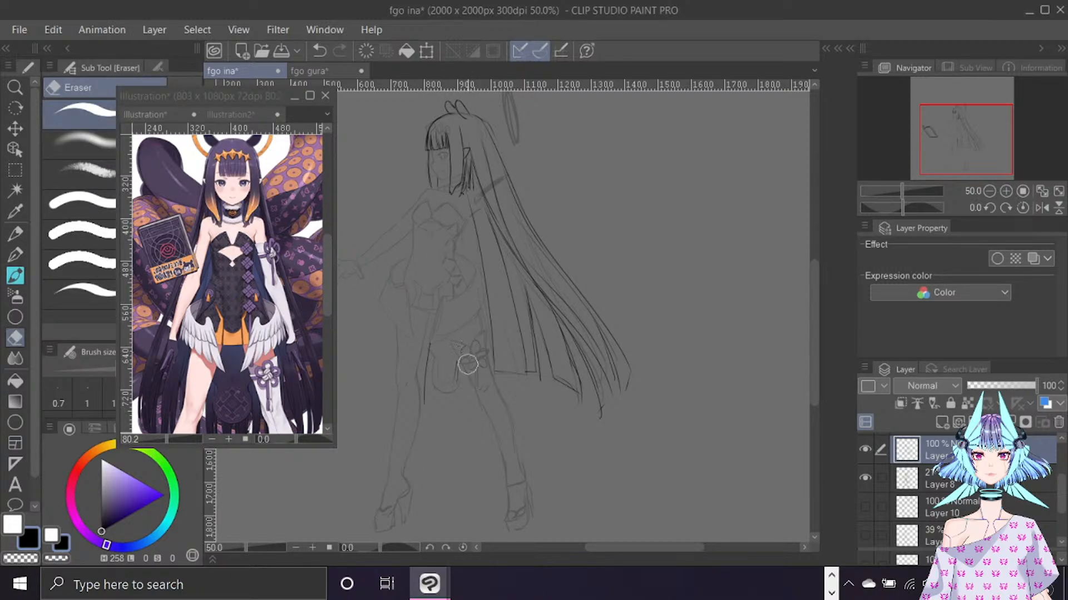
Draw the jagged bottom edge of the hair between and beside the legs, and add parallel strands falling behind the body.
key("b")
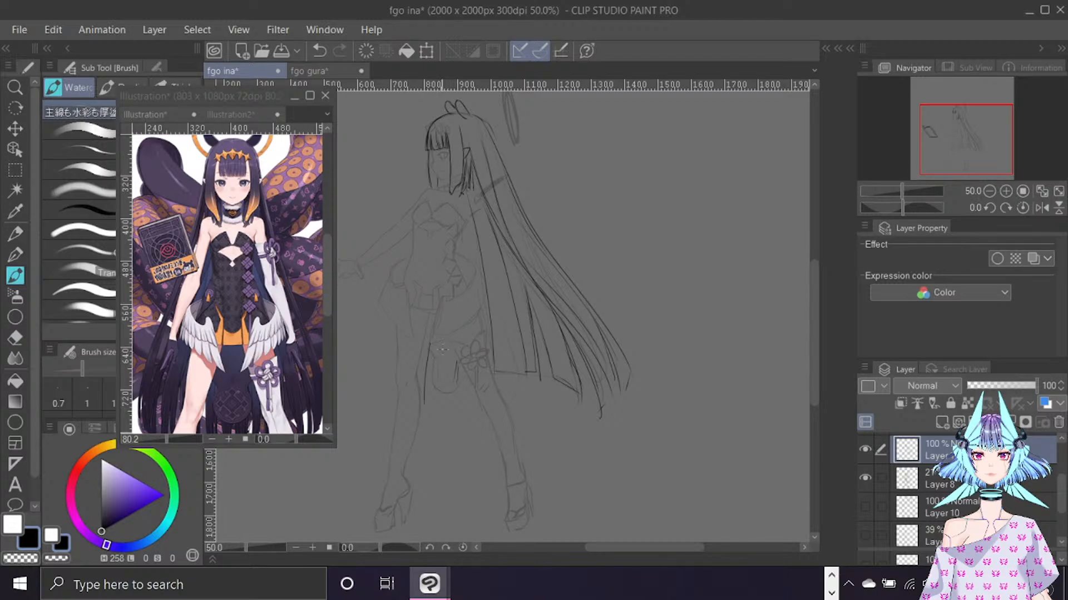
mouse_move(424, 396)
left_mouse_down()
mouse_move(447, 390)
mouse_move(456, 358)
mouse_move(453, 378)
mouse_move(457, 360)
mouse_move(467, 381)
mouse_move(495, 357)
mouse_move(496, 372)
mouse_move(519, 373)
left_mouse_up()
mouse_move(518, 334)
left_mouse_down()
mouse_move(523, 380)
mouse_move(533, 381)
left_mouse_up()
left_click_drag(482, 248, 489, 343)
left_click_drag(475, 250, 483, 363)
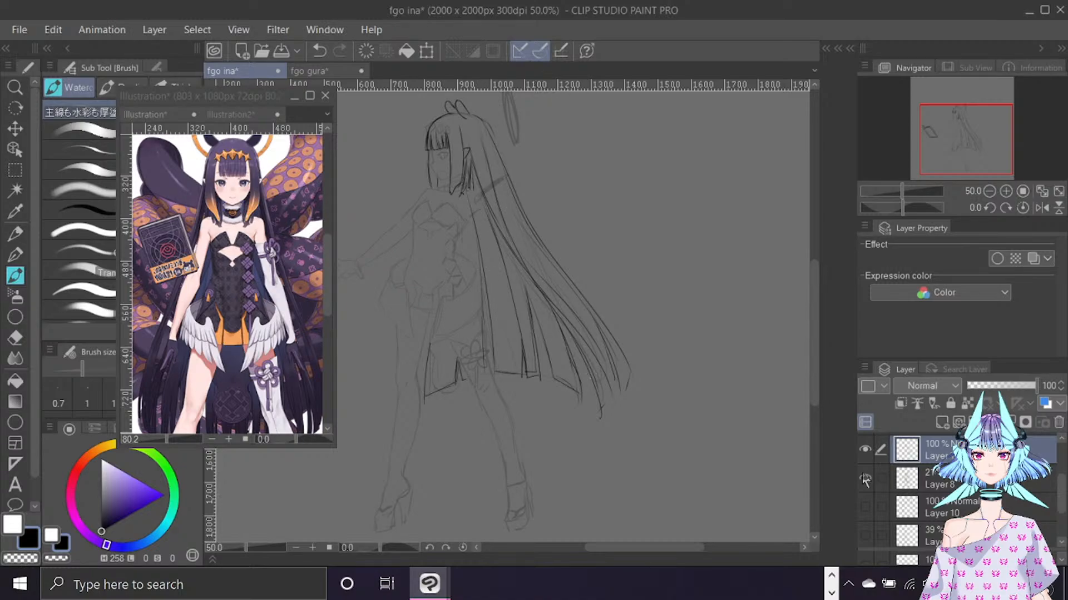
Check the hair line art without the rough sketch in mirrored and normal view, then restore the sketch's visibility.
left_click(866, 480)
key("ctrl+f")
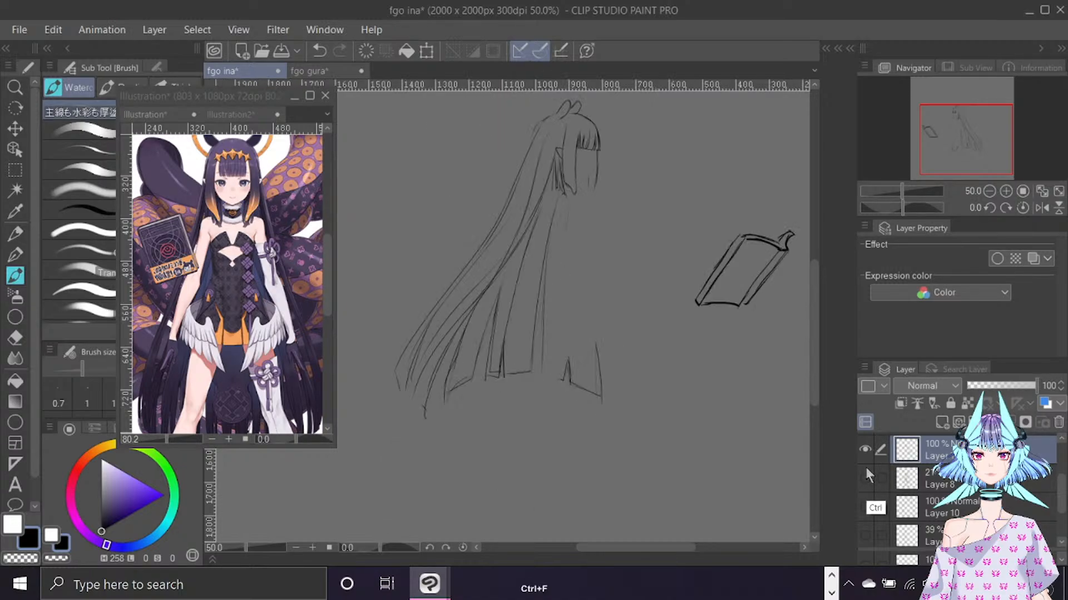
key("ctrl+f")
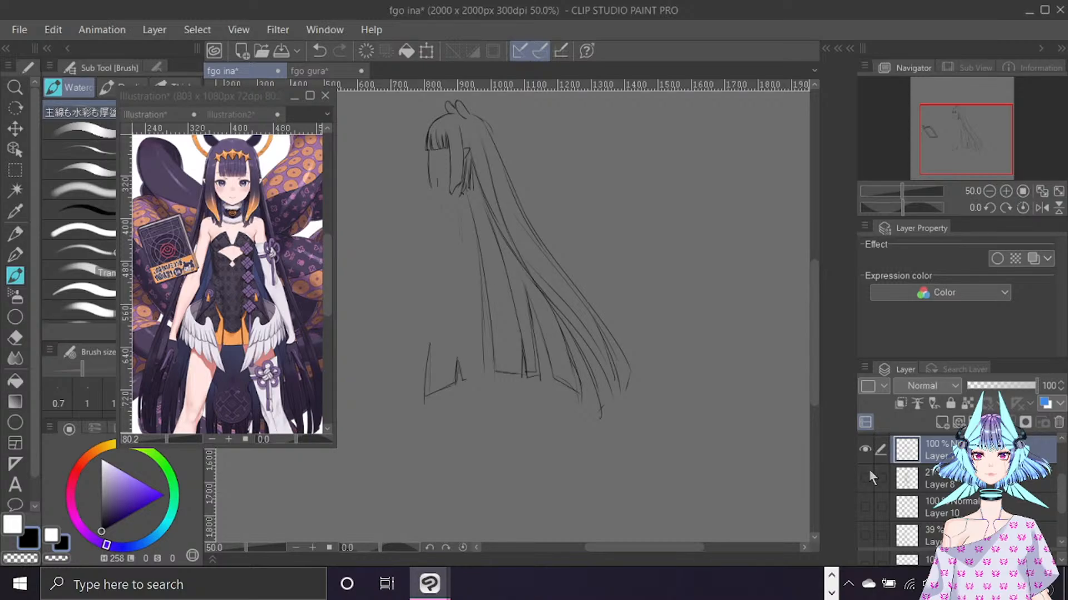
left_click(865, 477)
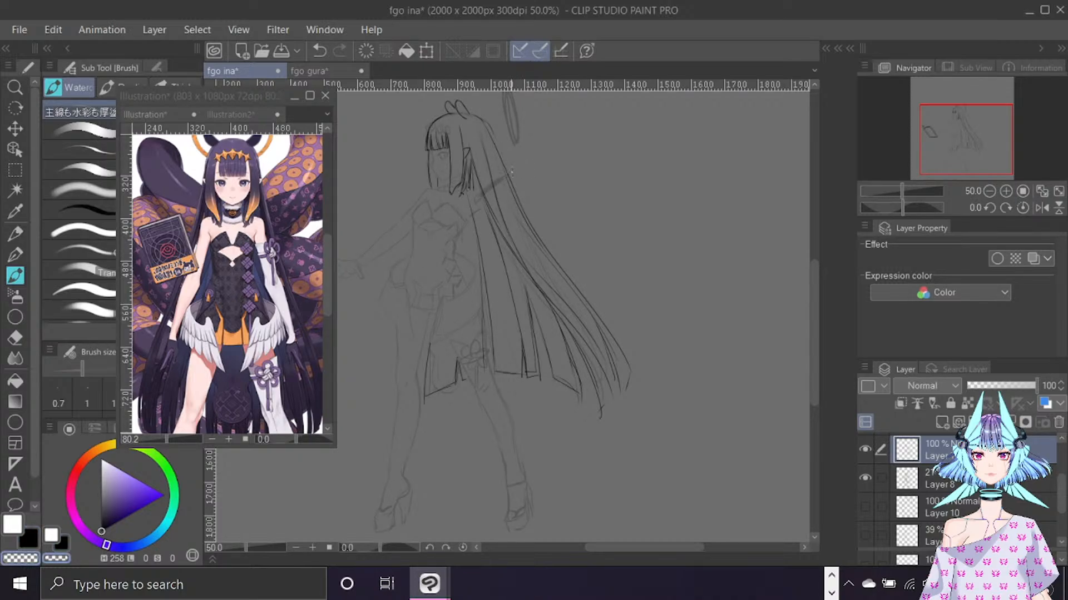
Erase the outer contour of the long back hair from the crown to the trailing tips.
key("e")
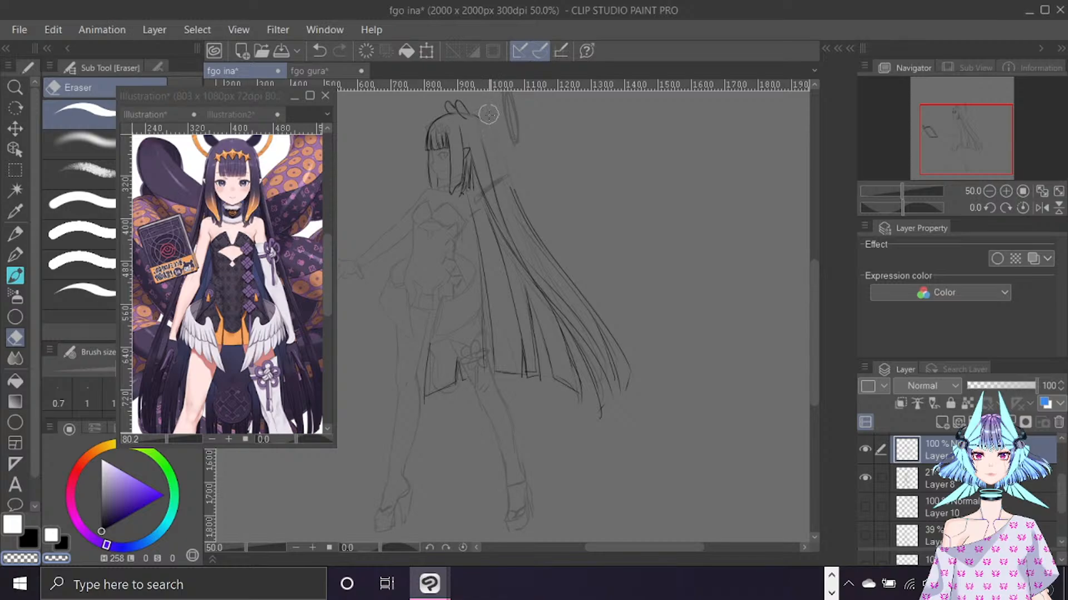
mouse_move(489, 112)
left_mouse_down()
mouse_move(505, 179)
mouse_move(624, 388)
mouse_move(638, 384)
left_mouse_up()
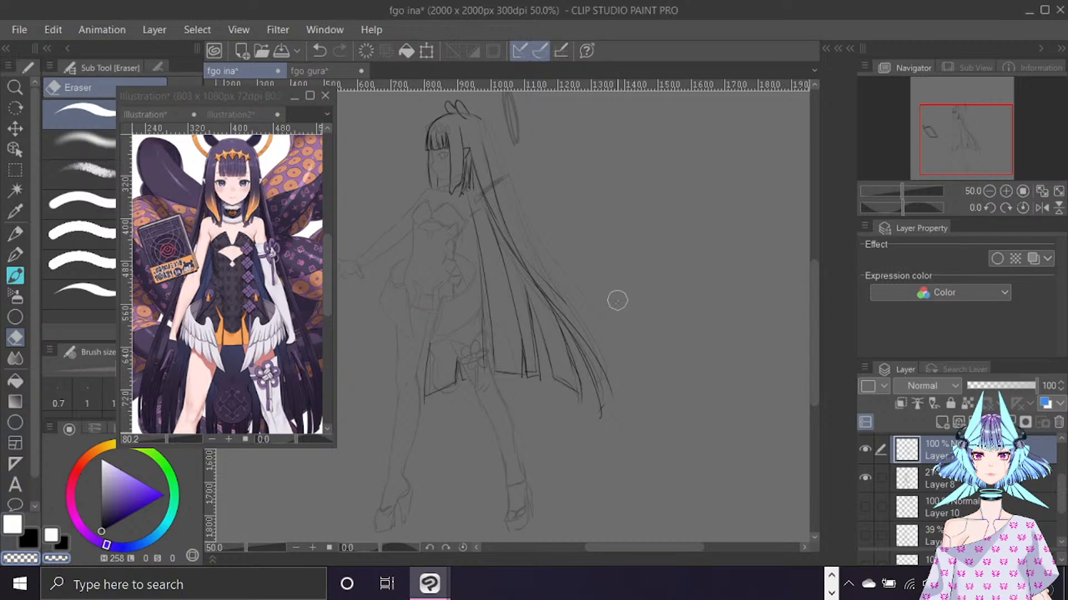
Lasso the outer trailing strands of the back hair and move them outward and slightly up.
left_click(15, 170)
left_click(81, 166)
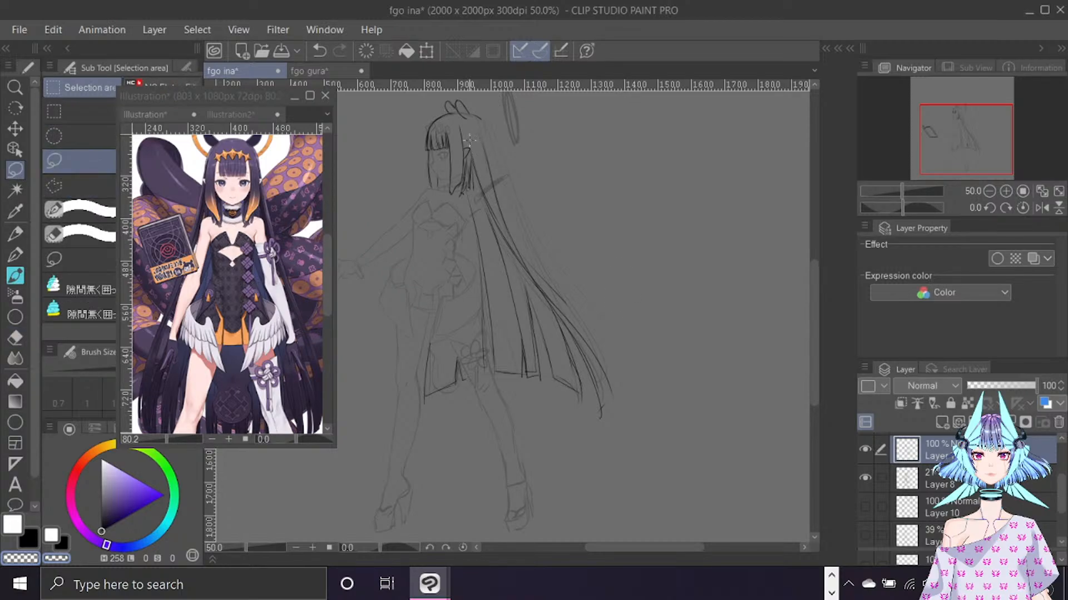
mouse_move(470, 139)
left_mouse_down()
mouse_move(499, 244)
mouse_move(572, 340)
mouse_move(590, 398)
mouse_move(637, 378)
mouse_move(514, 163)
mouse_move(481, 131)
left_mouse_up()
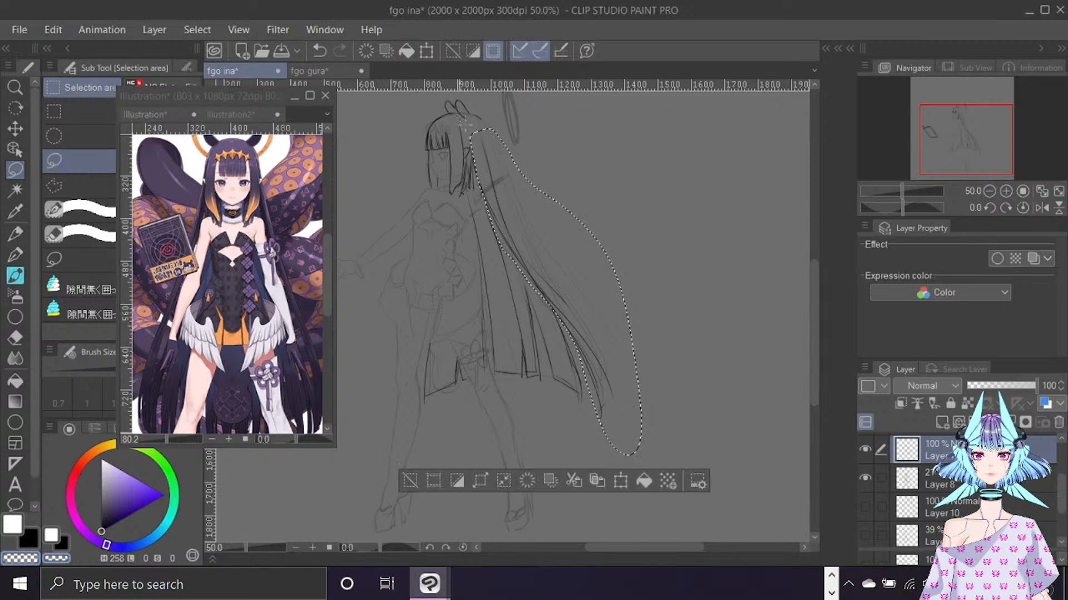
key("k")
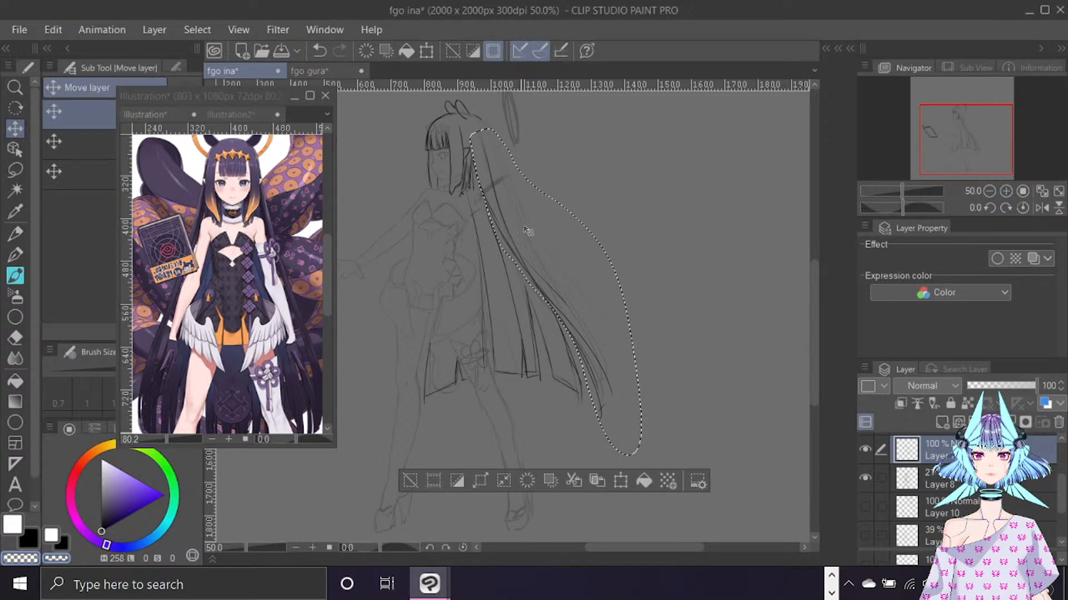
mouse_move(507, 234)
left_mouse_down()
mouse_move(512, 221)
mouse_move(522, 227)
left_mouse_up()
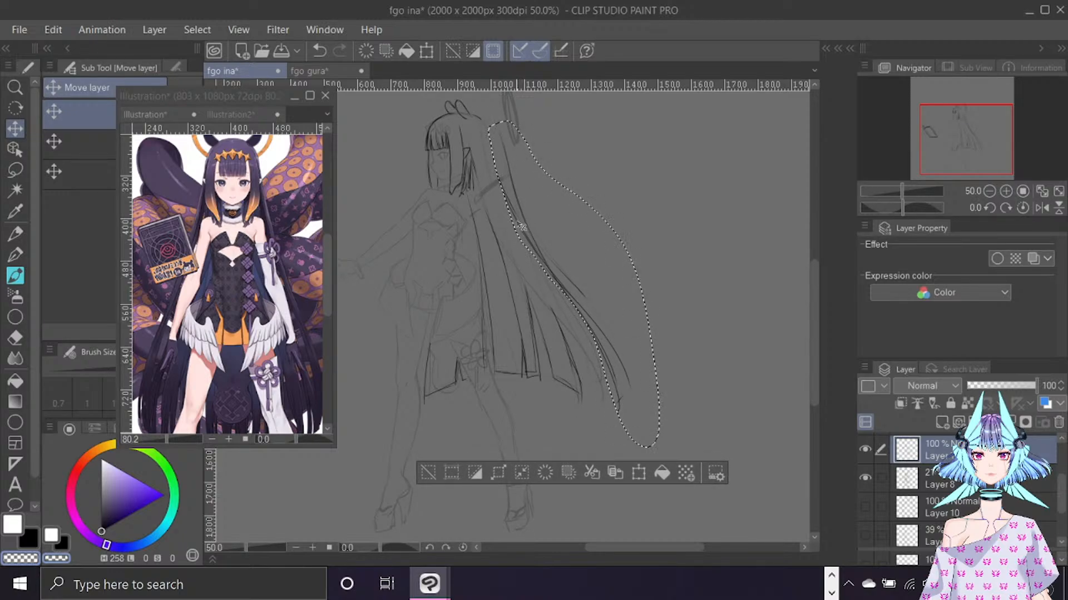
key("ctrl+d")
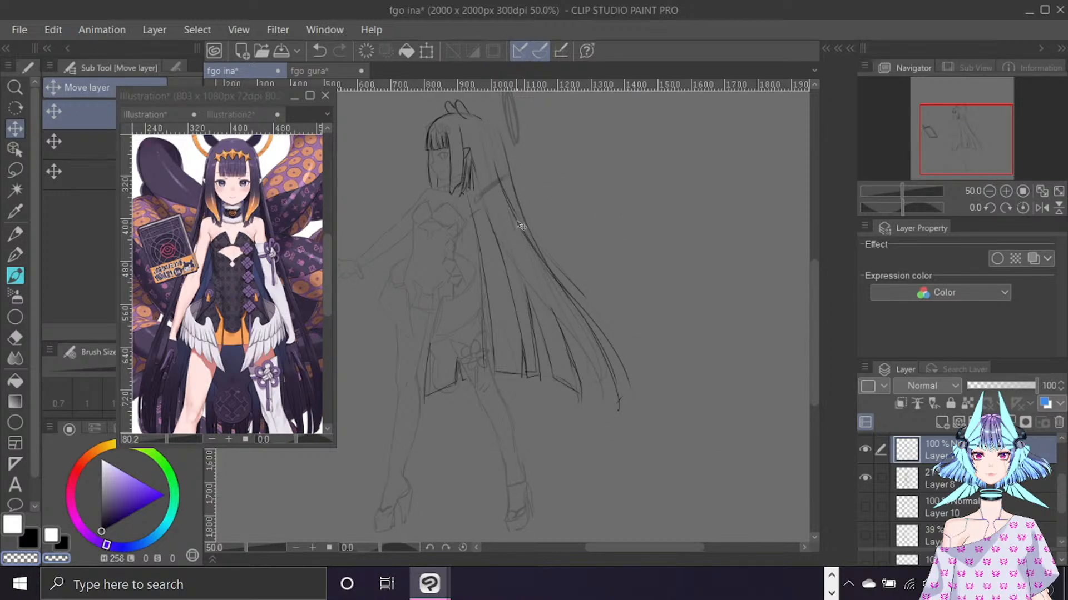
key("ctrl+t")
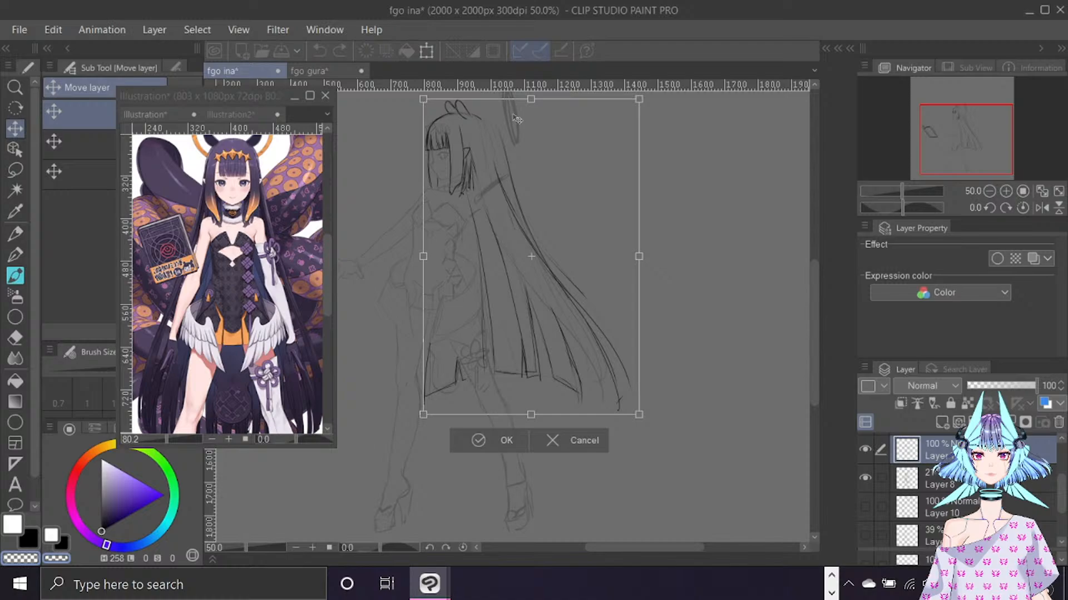
left_click(581, 441)
key("ctrl+z")
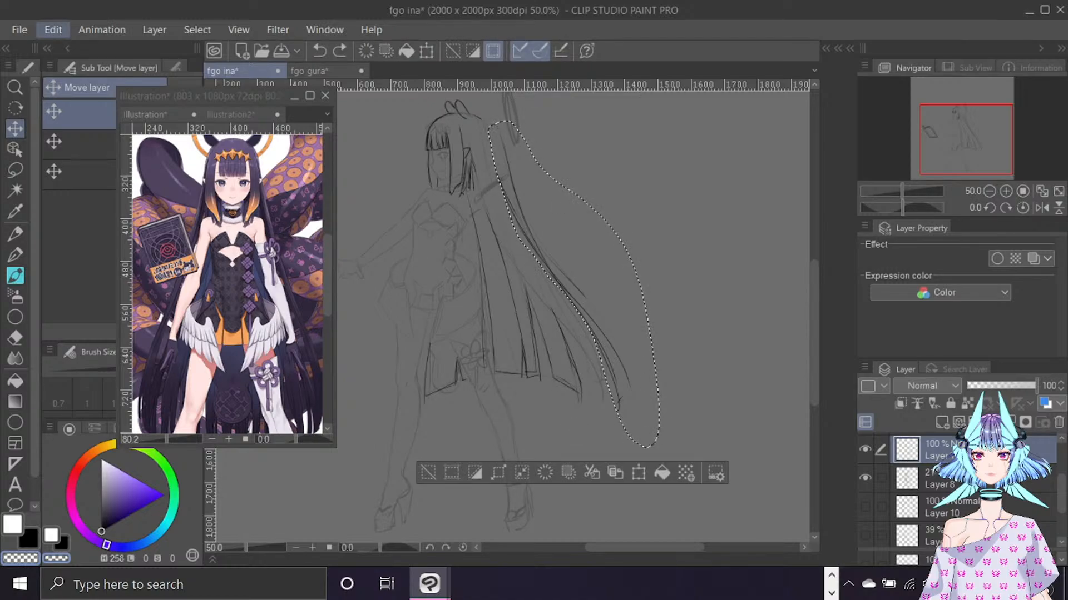
Mesh-transform the selected outer hair strands, pulling their upper end back toward the crown and adjusting the curve lower down.
left_click(52, 30)
left_click(98, 139)
left_click(53, 29)
mouse_move(262, 390)
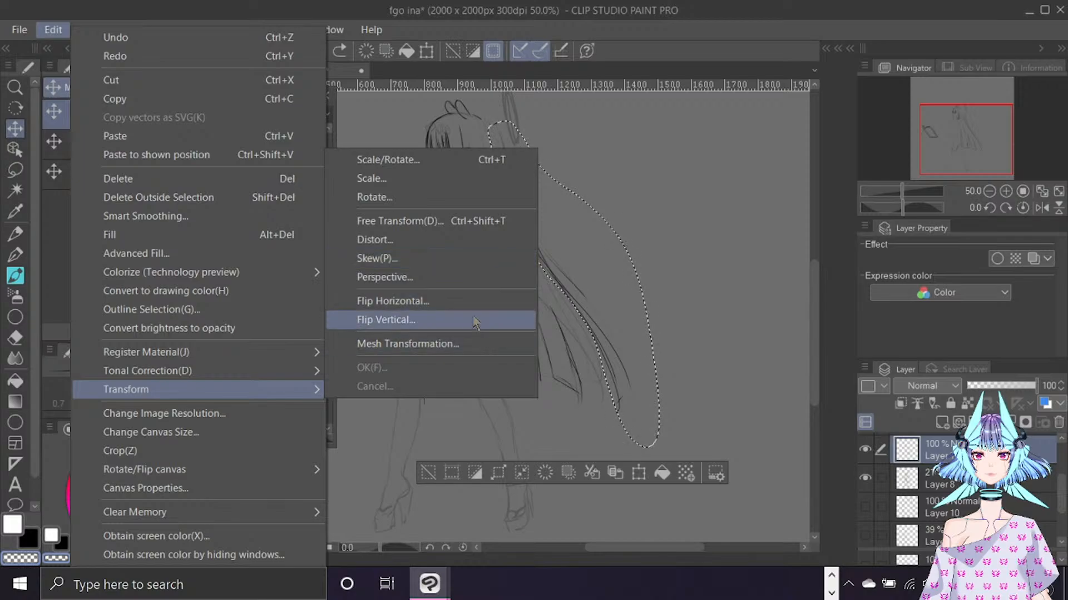
left_click(477, 344)
left_click_drag(545, 121, 535, 126)
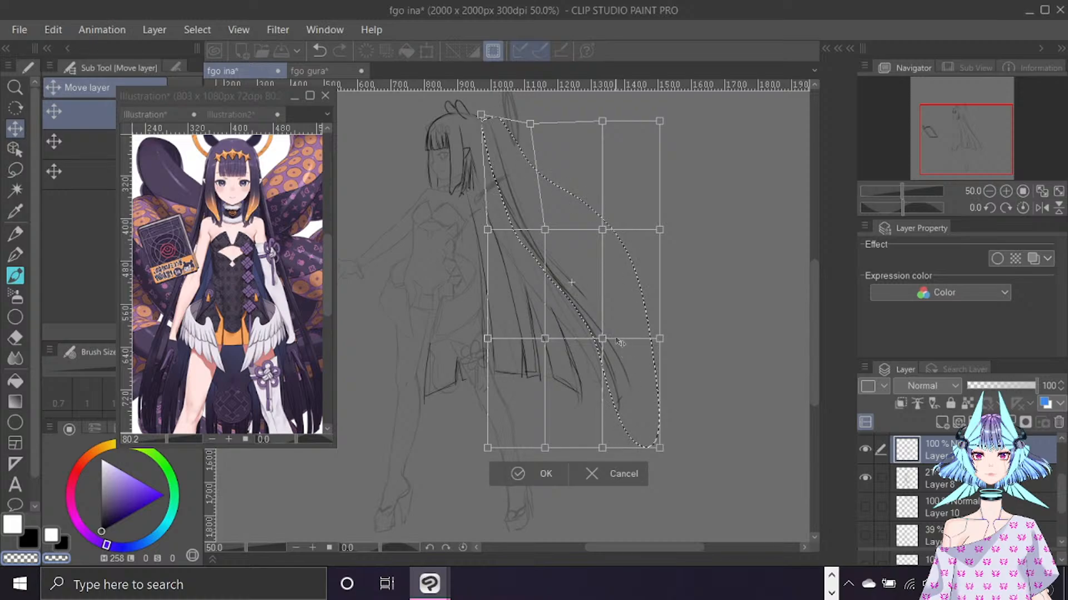
left_click_drag(602, 338, 599, 341)
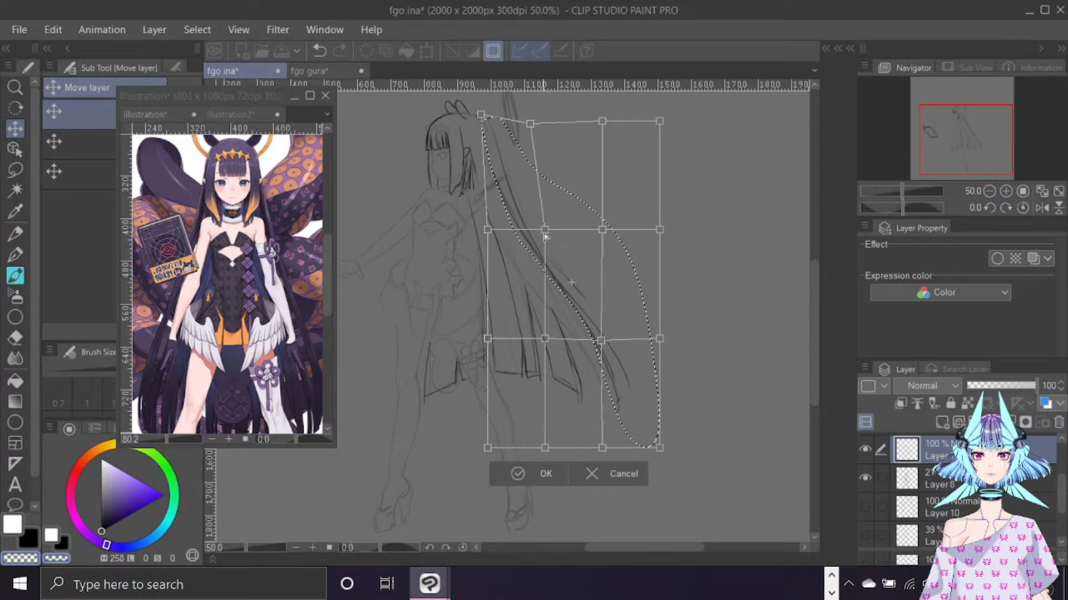
left_click_drag(546, 232, 550, 235)
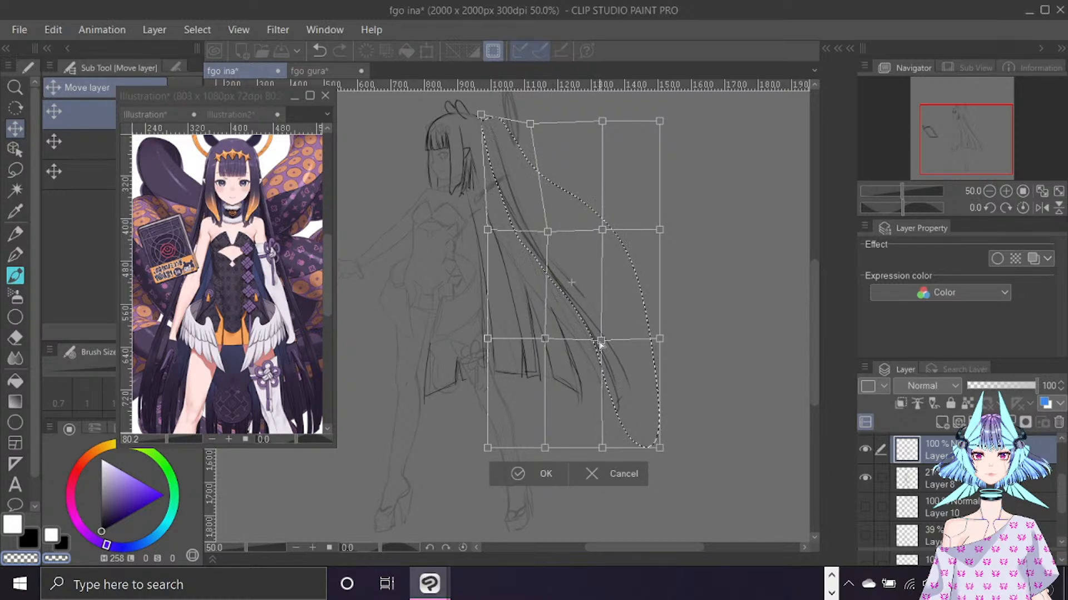
left_click_drag(601, 340, 599, 325)
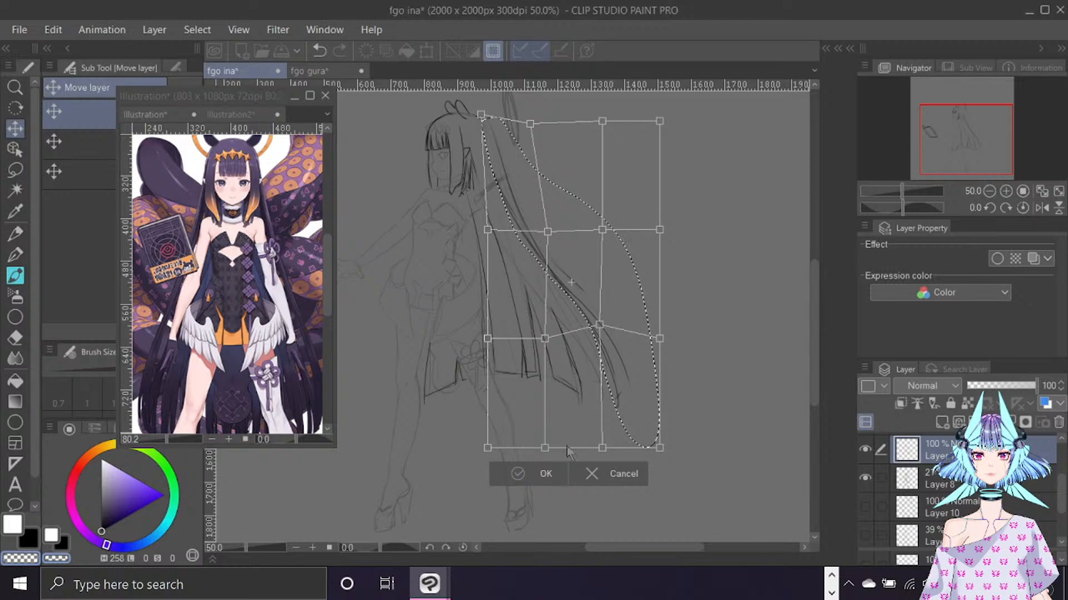
key("Return")
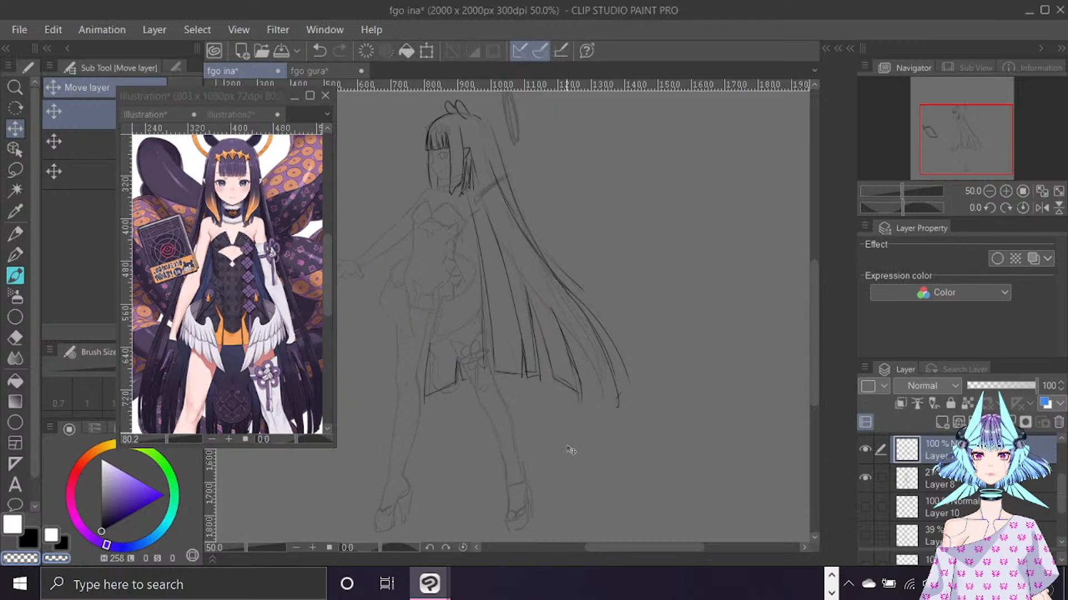
Draw black strands through the gap in the lower back hair, following the curve down to the trailing tips.
key("b")
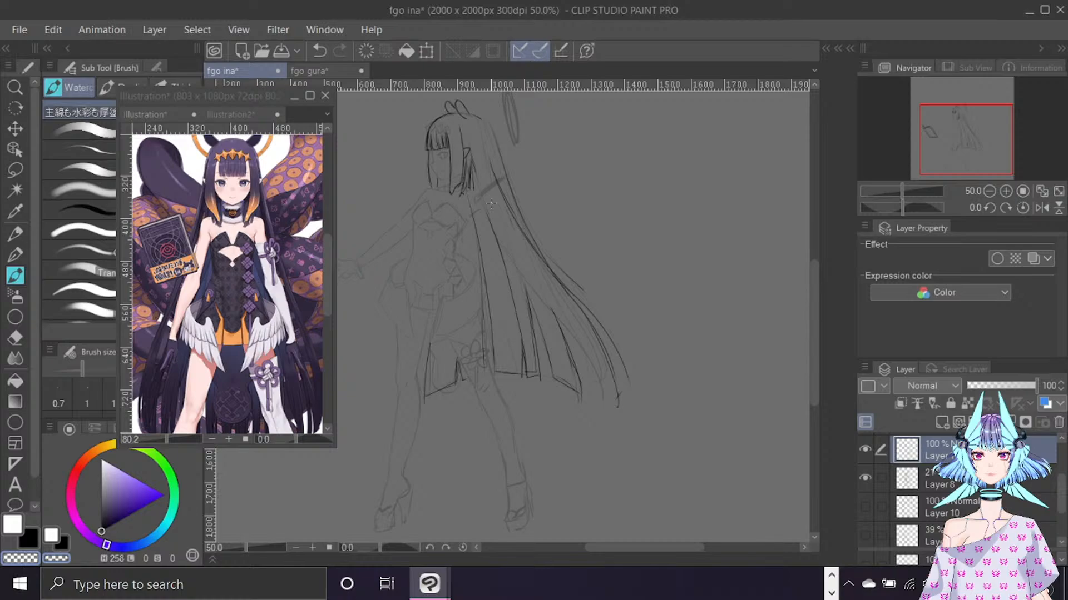
key("x")
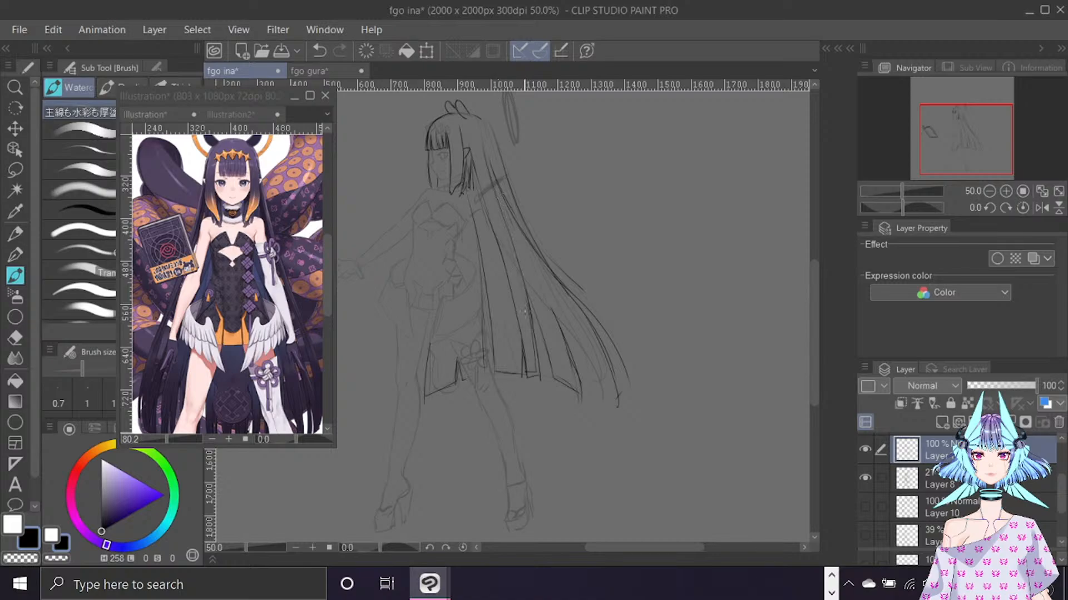
left_click_drag(557, 331, 540, 259)
left_click_drag(590, 342, 545, 269)
mouse_move(567, 303)
left_mouse_down()
mouse_move(603, 375)
mouse_move(591, 389)
left_mouse_up()
left_click_drag(562, 322, 592, 393)
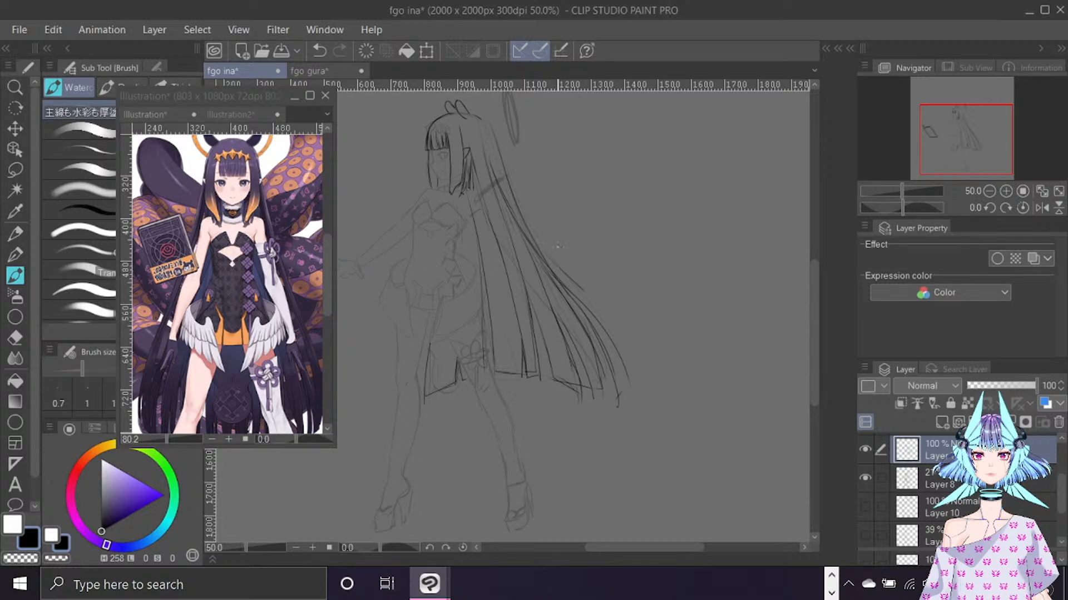
key("e")
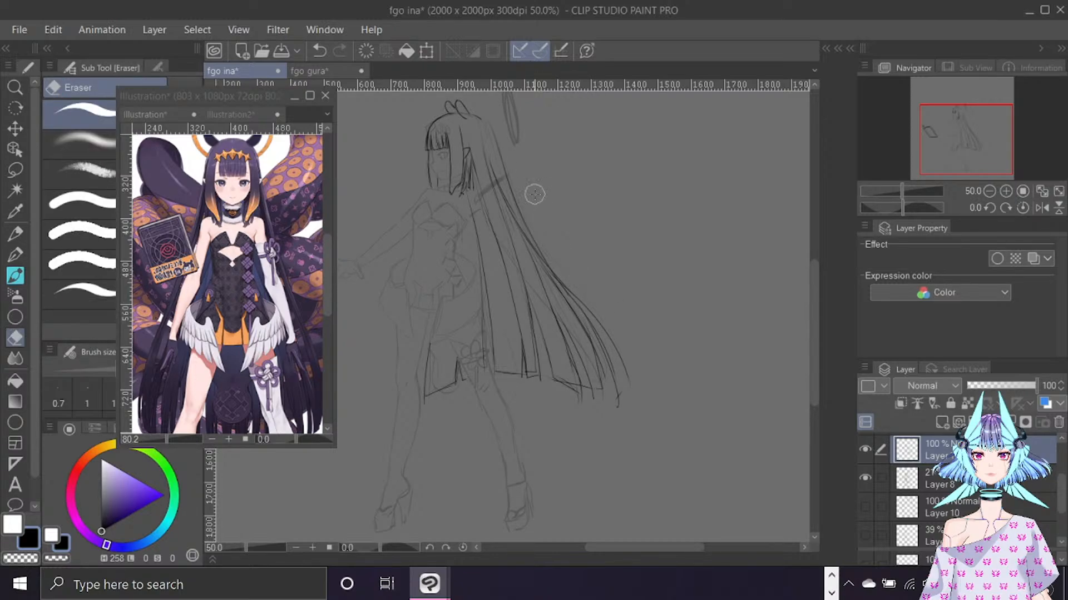
Check the hair line art without the rough sketch in mirrored and normal view, then show the sketch again.
left_click(866, 477)
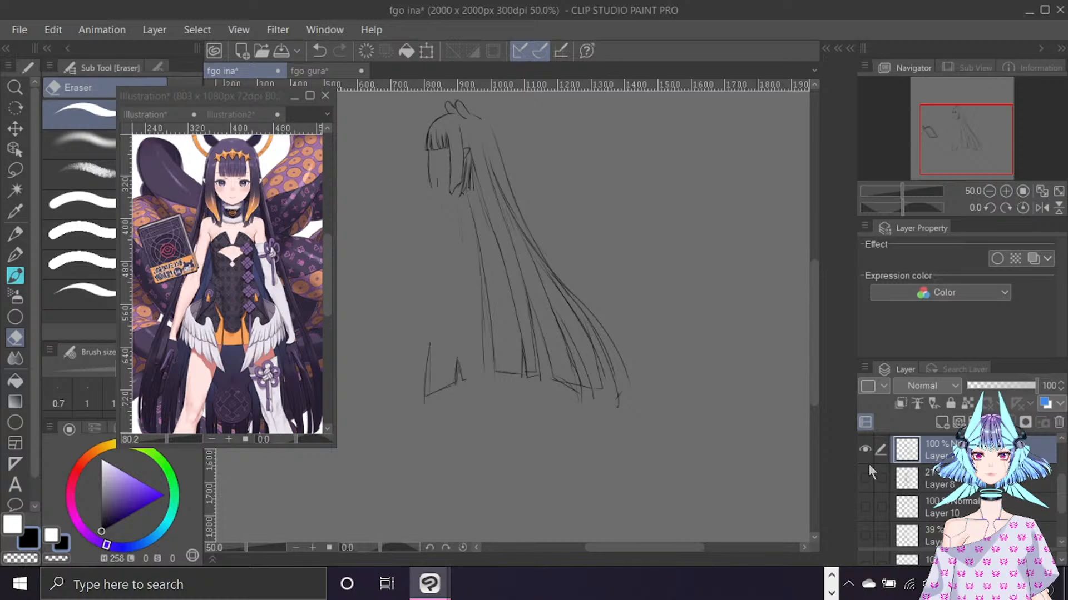
key("ctrl+f")
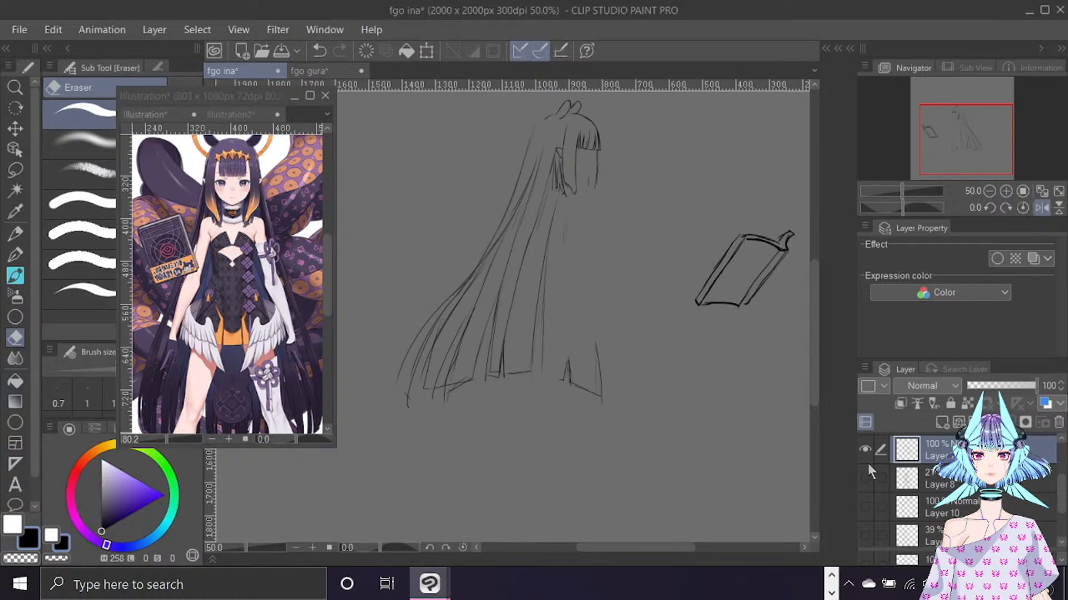
key("ctrl+f")
key("b")
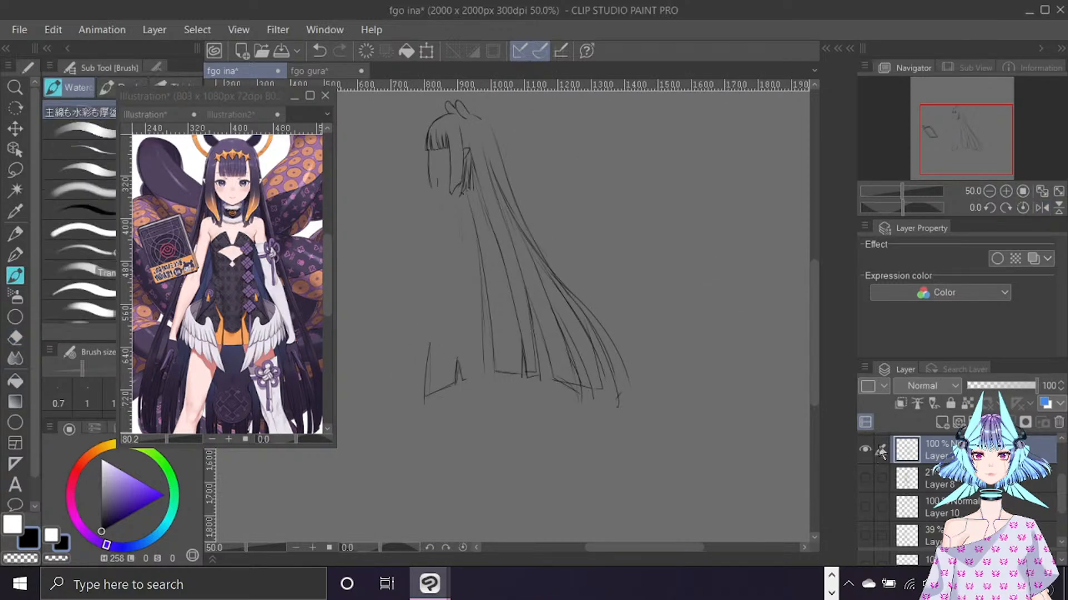
left_click(866, 478)
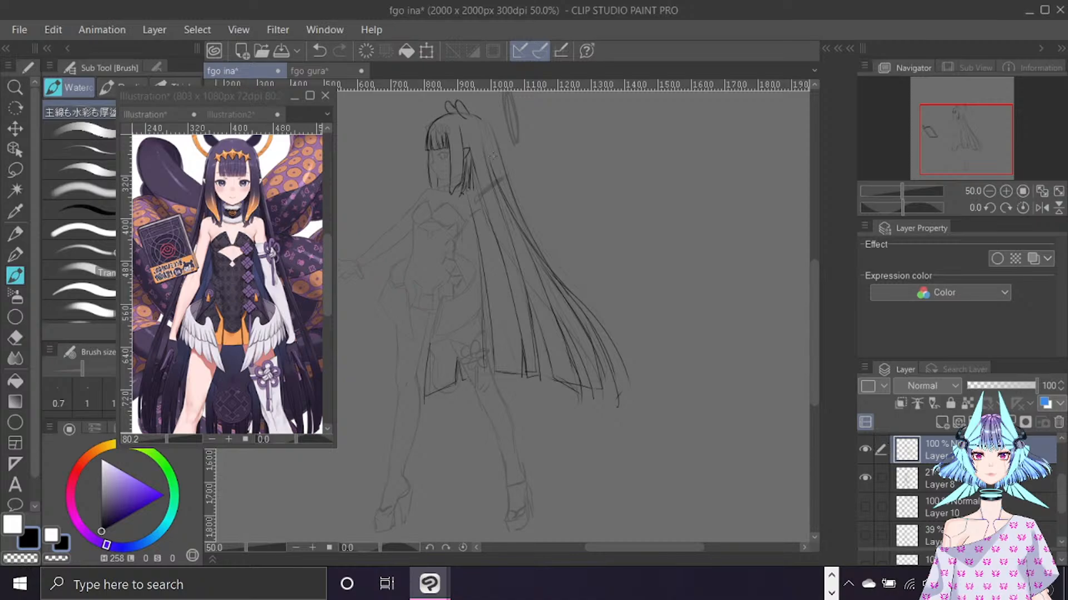
Clean up the upper back hair and draw long strands from the crown and behind the ear down into the back hair.
key("e")
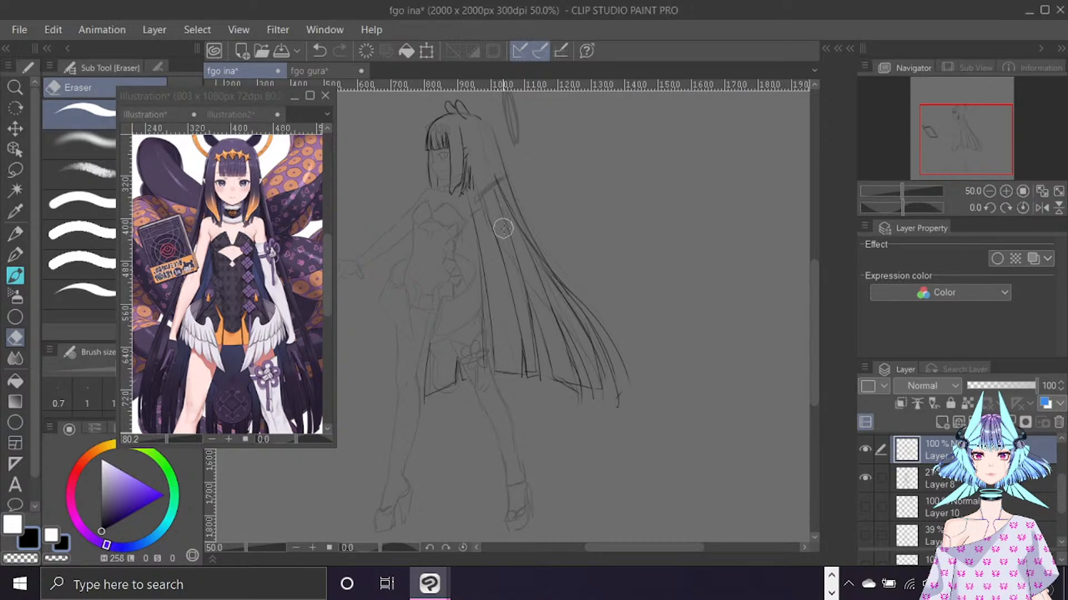
key("b")
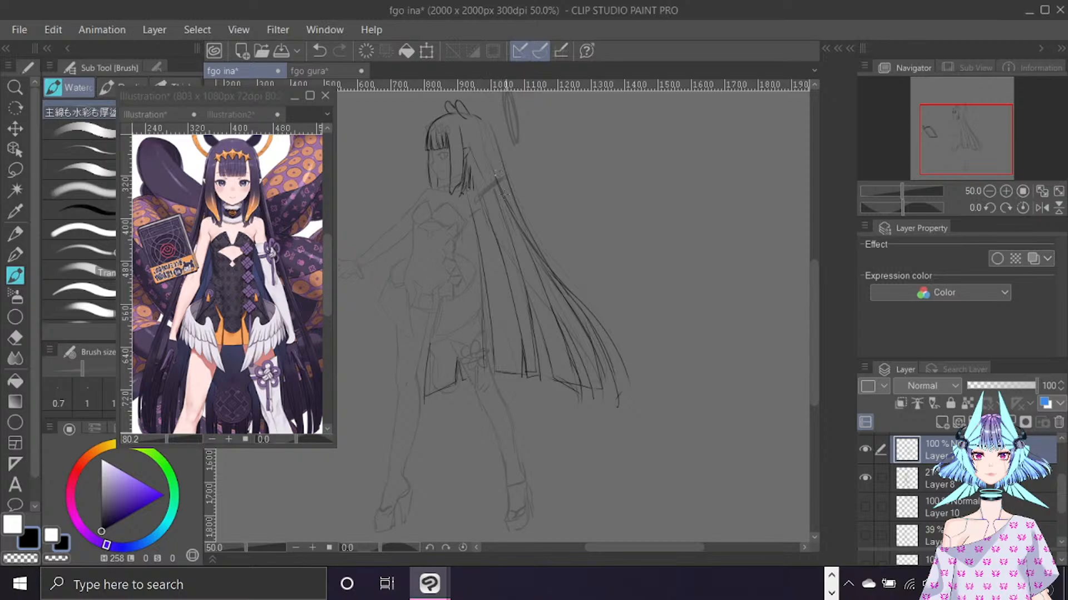
left_click_drag(465, 147, 494, 193)
key("ctrl+z")
mouse_move(471, 148)
left_mouse_down()
mouse_move(473, 196)
mouse_move(470, 141)
mouse_move(529, 358)
left_mouse_up()
key("ctrl+z")
left_click_drag(469, 139, 527, 247)
left_click_drag(488, 126, 493, 143)
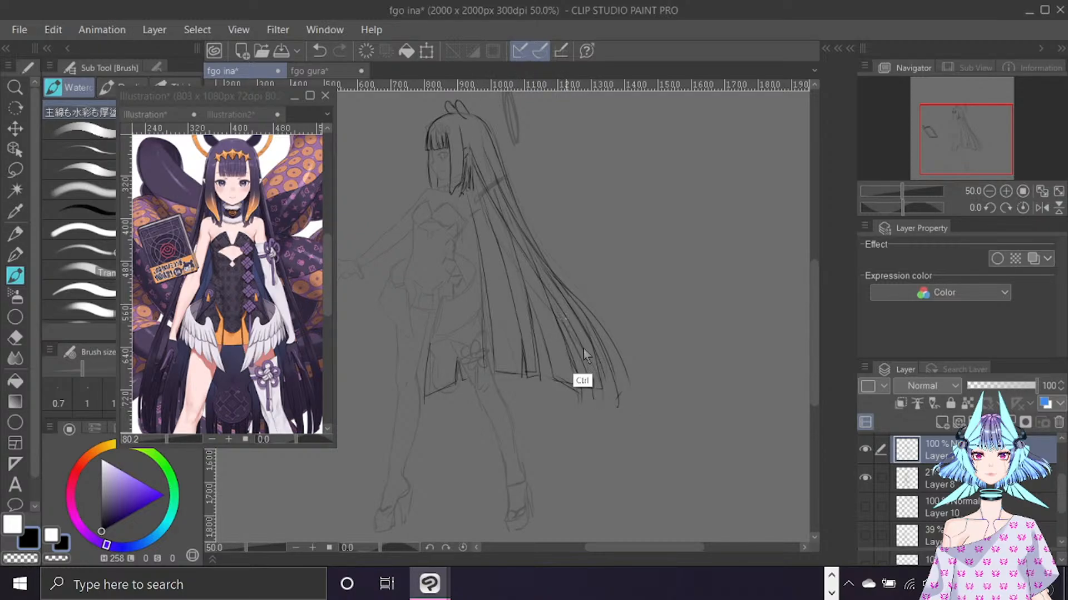
key("ctrl+z")
key("ctrl+y")
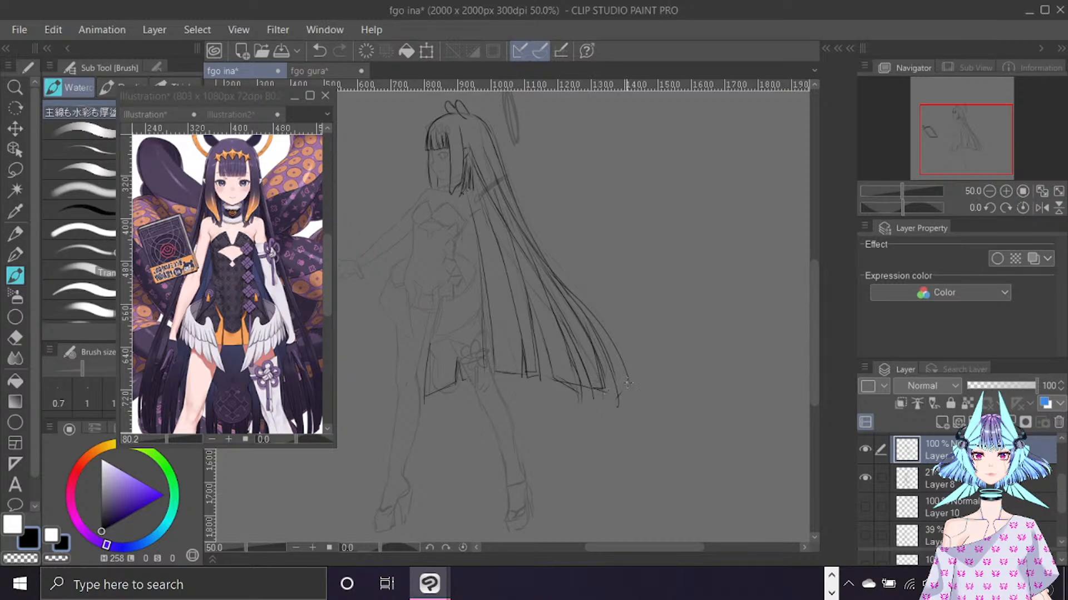
Erase the overshooting hair tips and, in mirrored view, close each trailing lock with a short slanted end.
key("e")
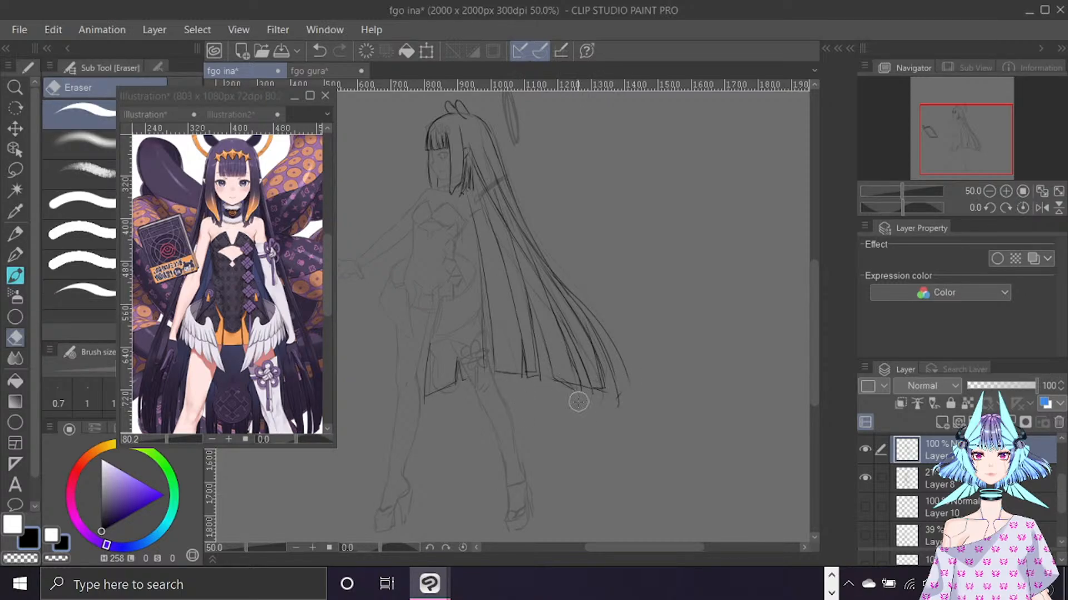
key("ctrl+f")
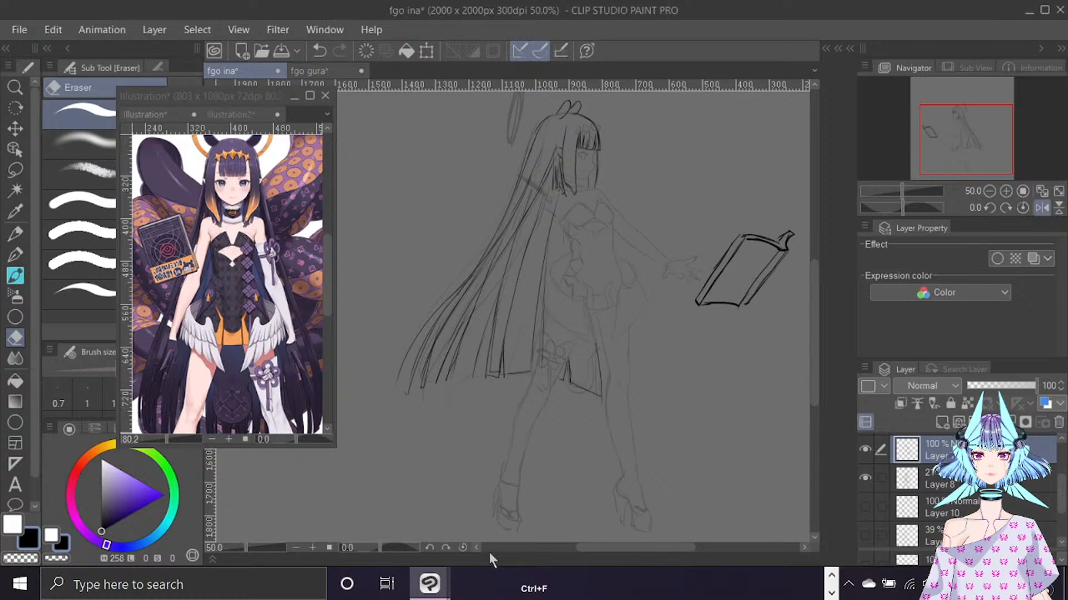
key("b")
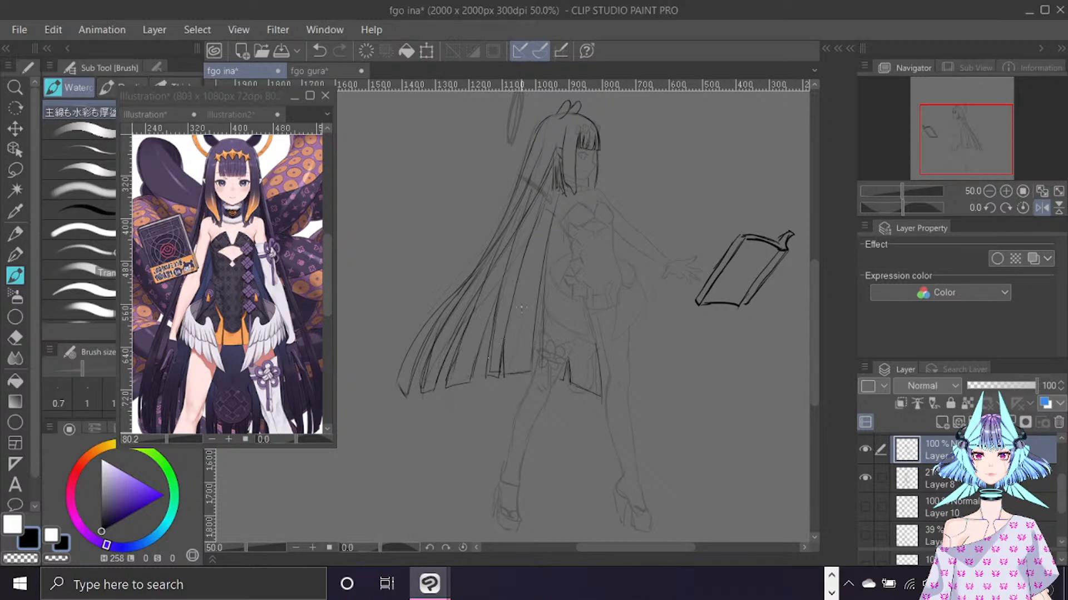
Erase the doubled strand lines near the hair's bottom edge, redraw the lock's edge, and return the canvas to normal view.
key("e")
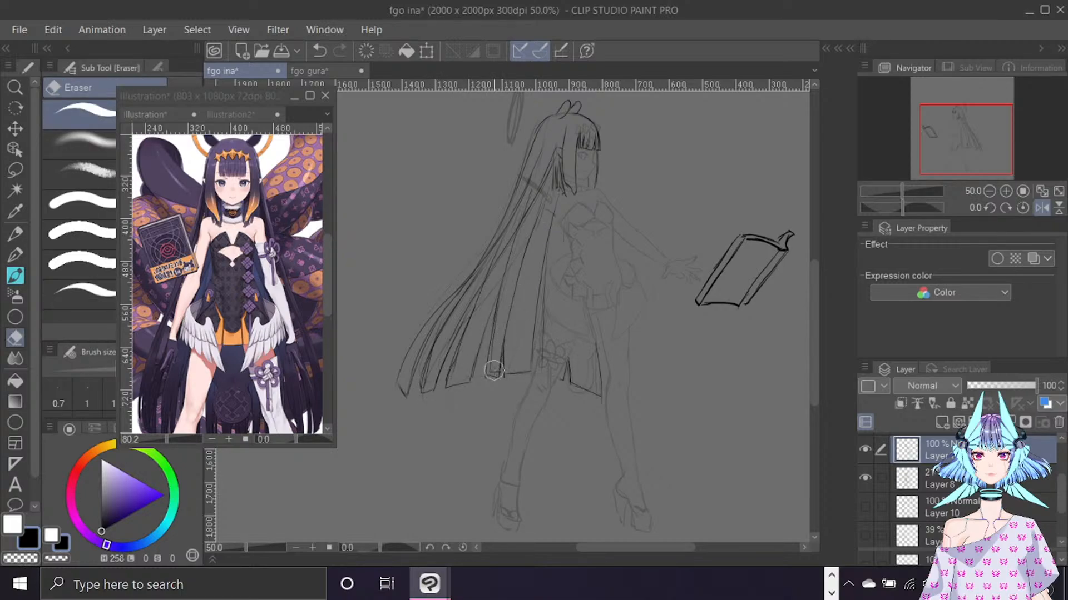
mouse_move(492, 364)
left_mouse_down()
mouse_move(503, 295)
mouse_move(492, 372)
mouse_move(548, 217)
mouse_move(519, 280)
mouse_move(519, 262)
mouse_move(501, 367)
left_mouse_up()
key("b")
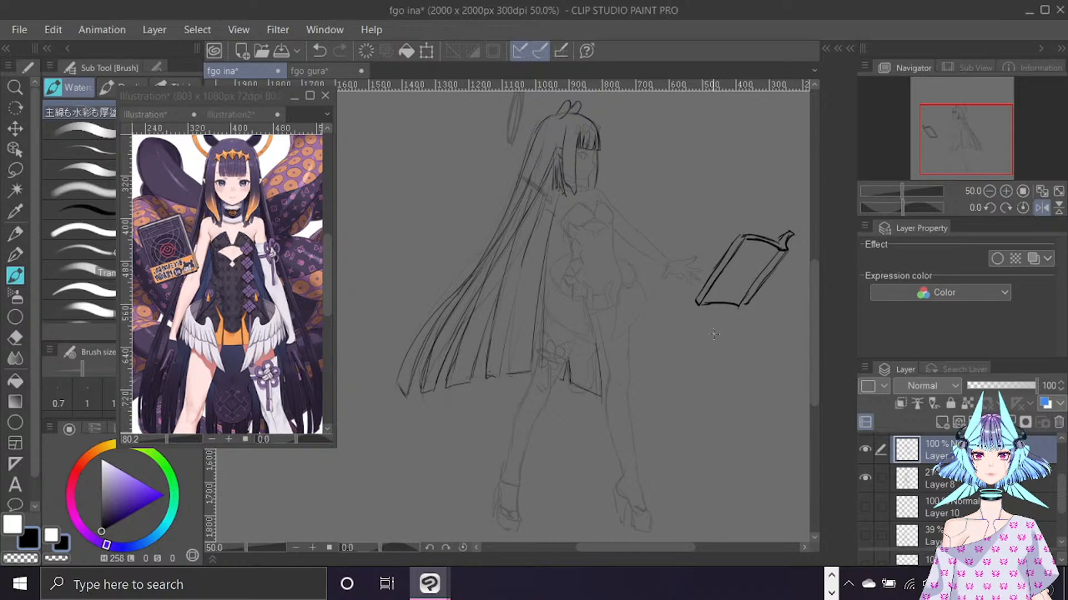
key("h")
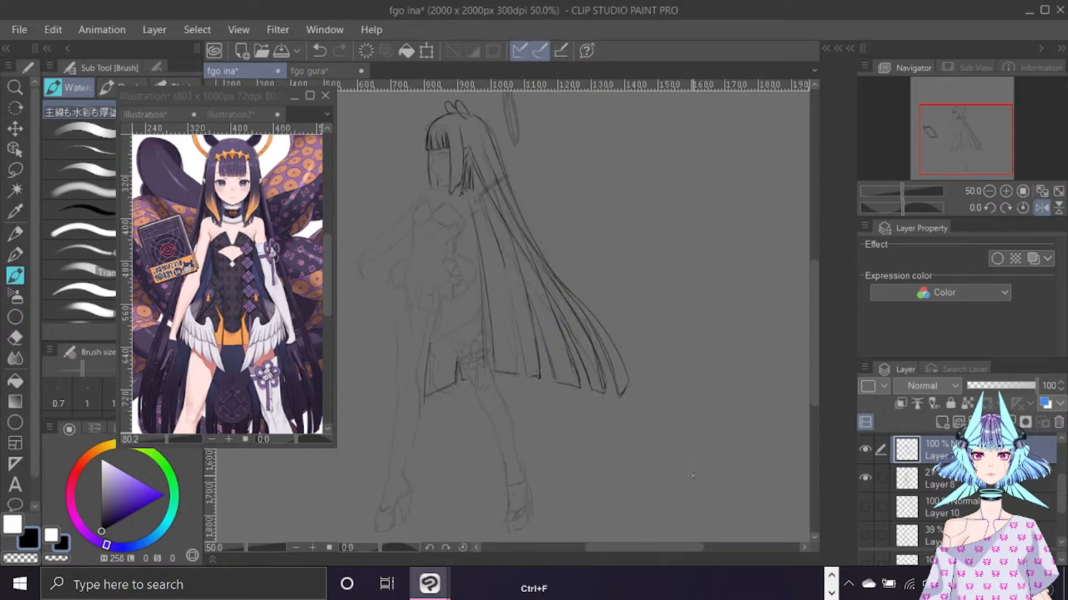
Mesh-transform the hair line art, pulling its lower corners slightly down and the front one outward, and check the shape in mirrored view.
left_click(58, 29)
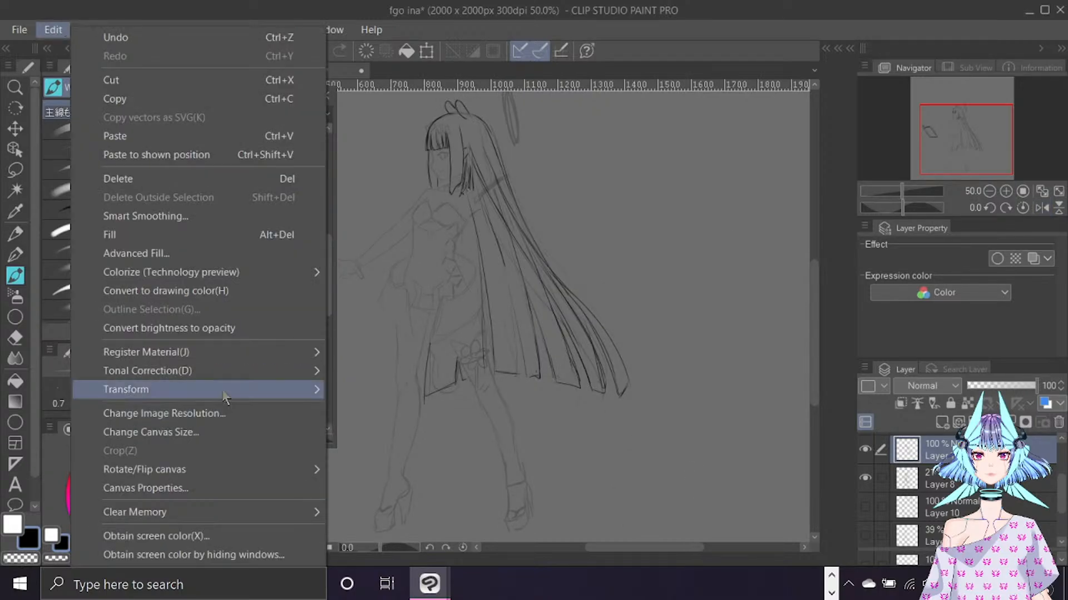
mouse_move(268, 396)
left_click(440, 346)
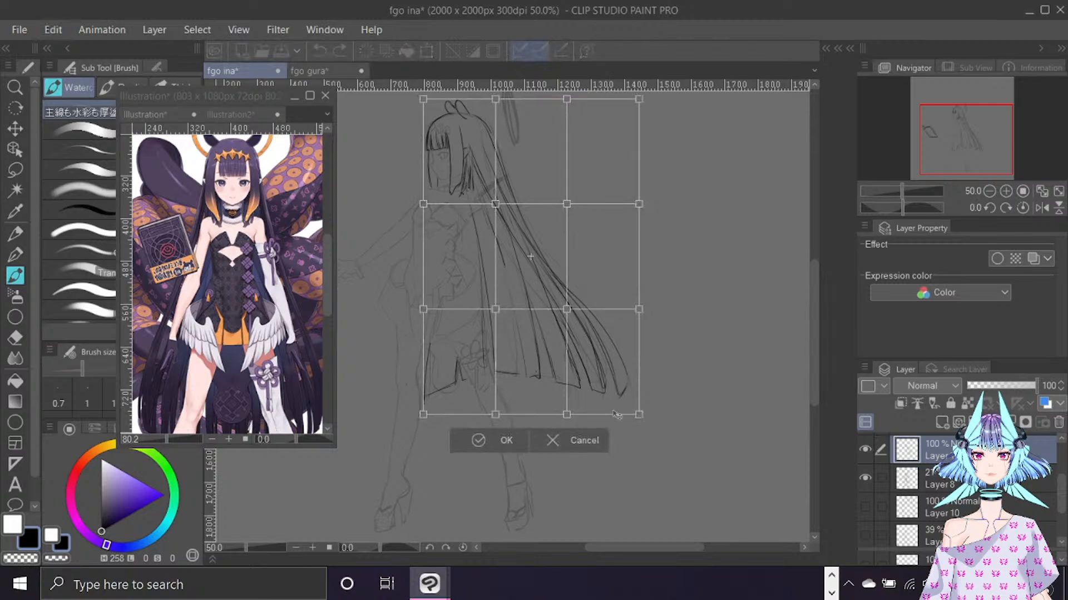
left_click_drag(639, 415, 644, 433)
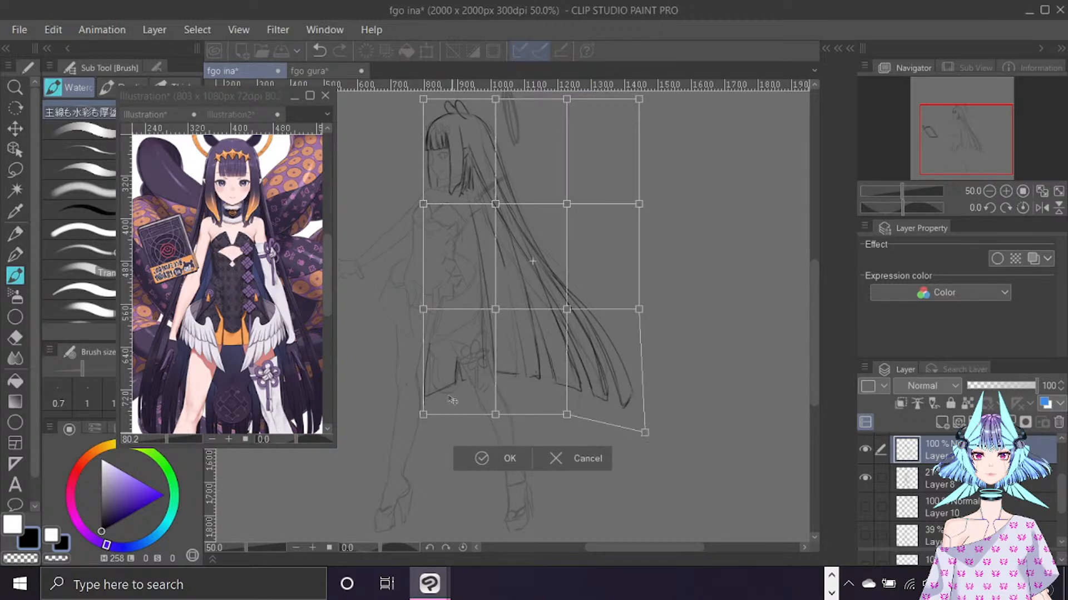
left_click_drag(423, 414, 415, 419)
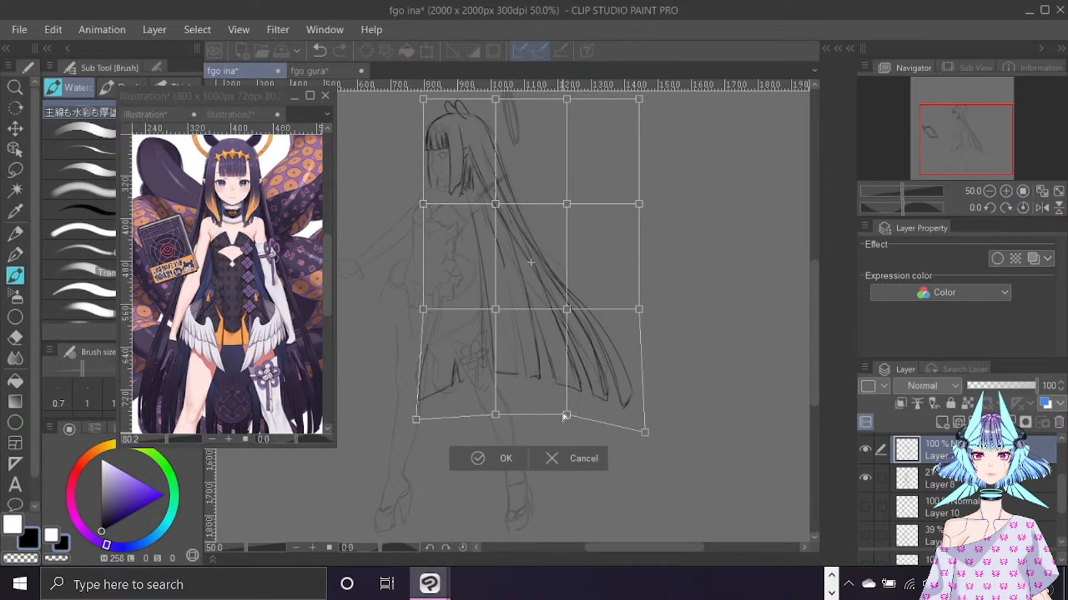
left_click_drag(570, 310, 568, 305)
left_click_drag(495, 415, 494, 417)
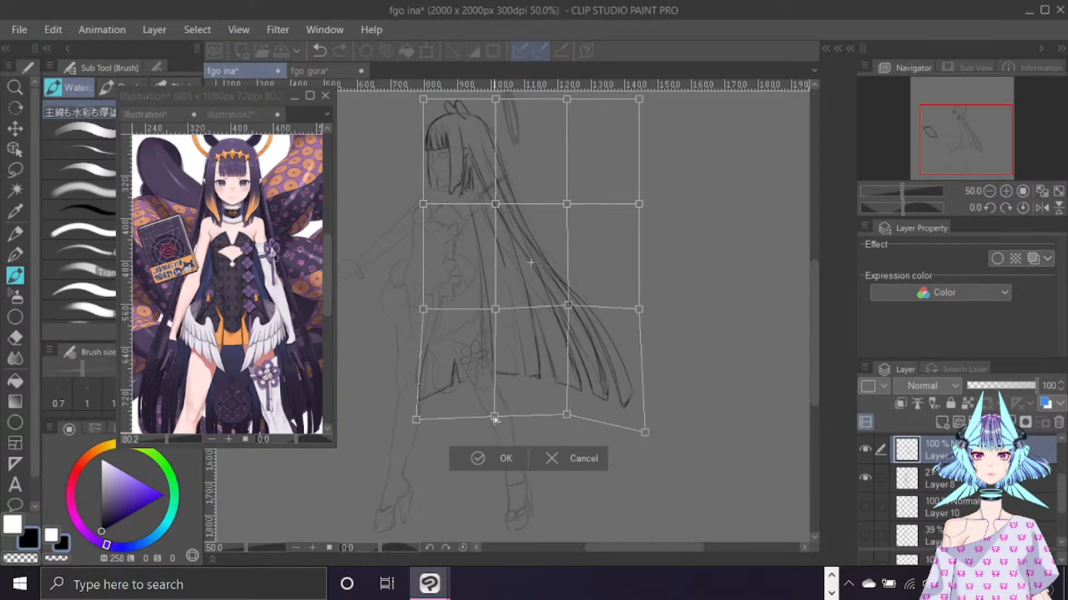
left_click_drag(644, 432, 645, 436)
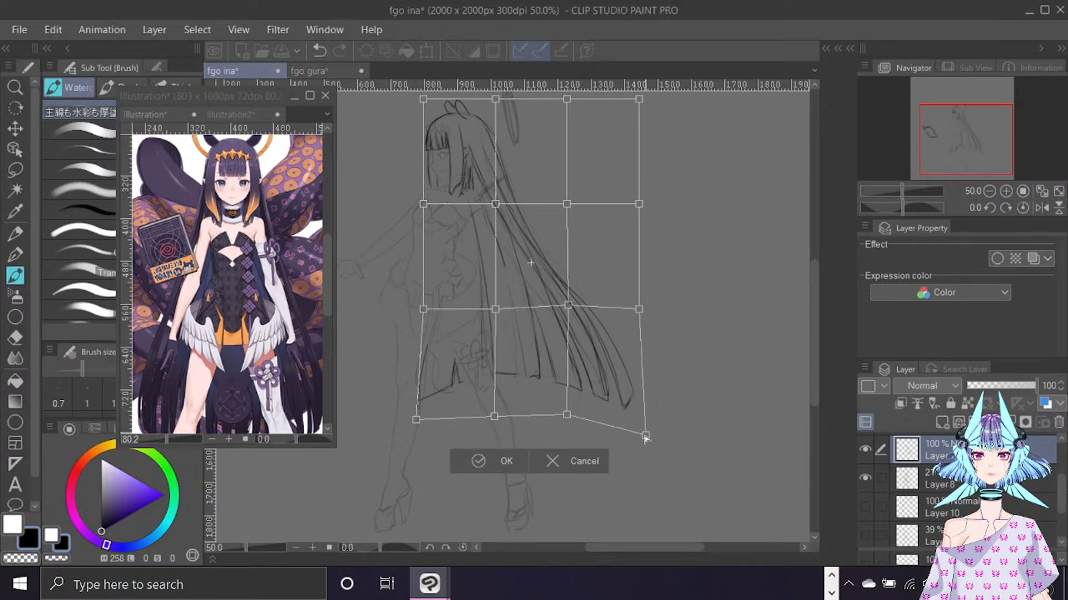
left_click(490, 461)
key("ctrl+f")
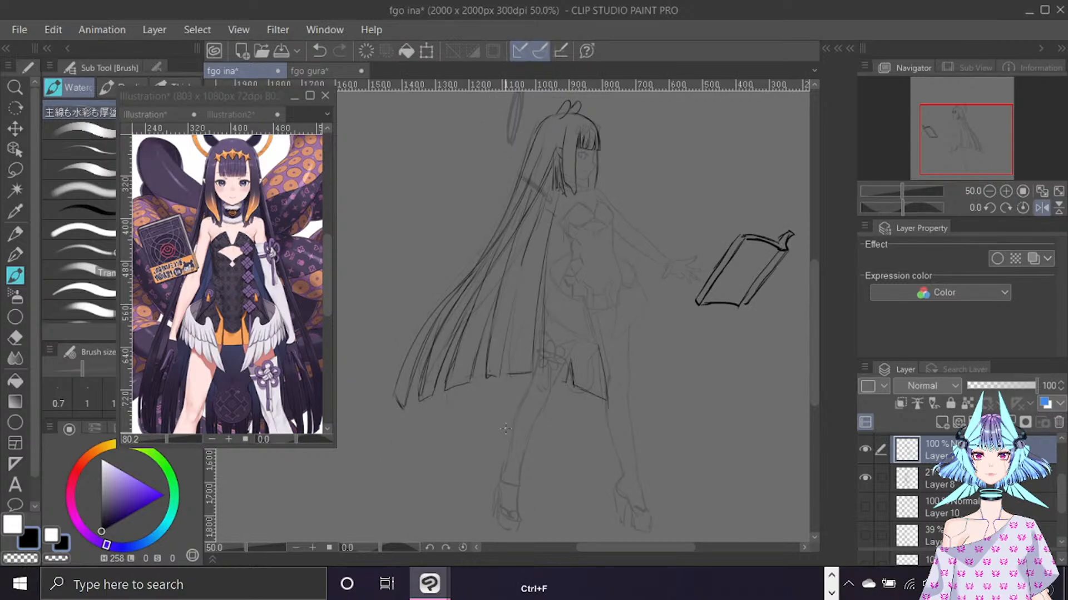
key("ctrl+f")
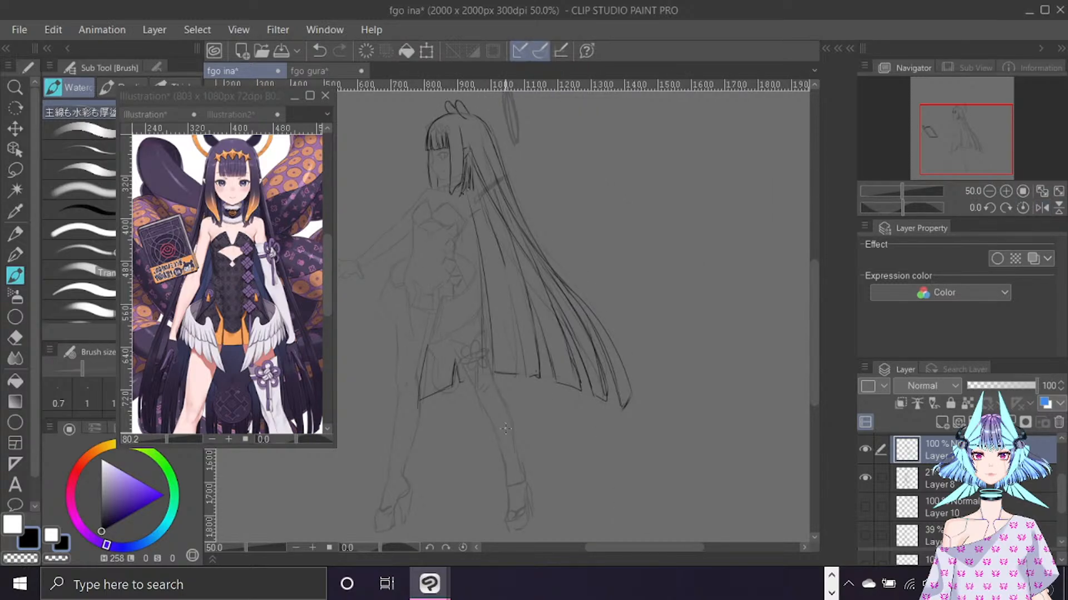
Compare the hair line art and the rough sketch by showing each one without the other.
scroll(589, 221, "down", 3)
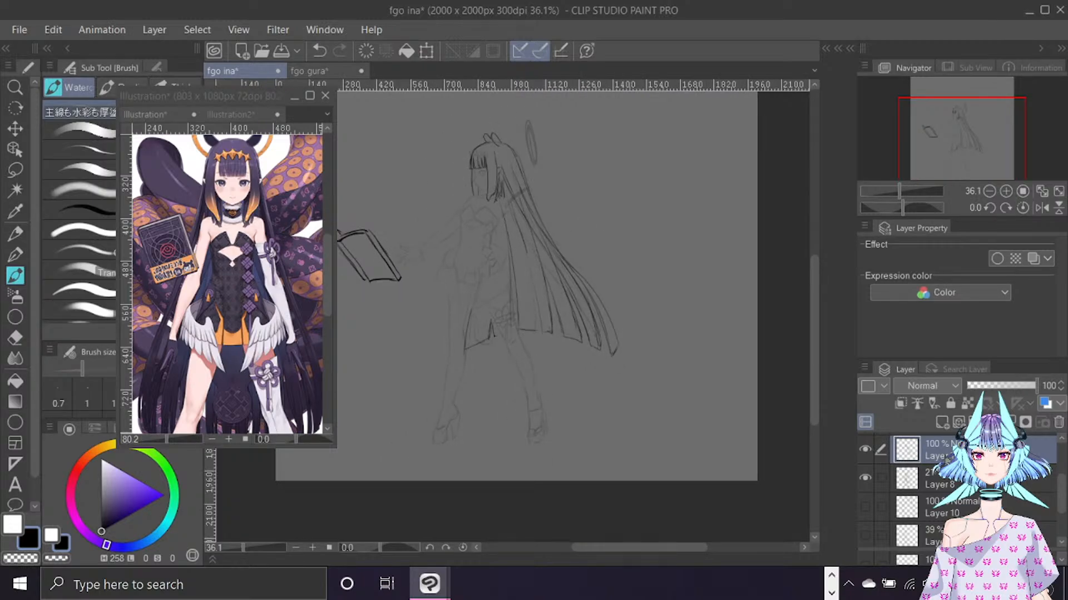
left_click(941, 480)
left_click(865, 449)
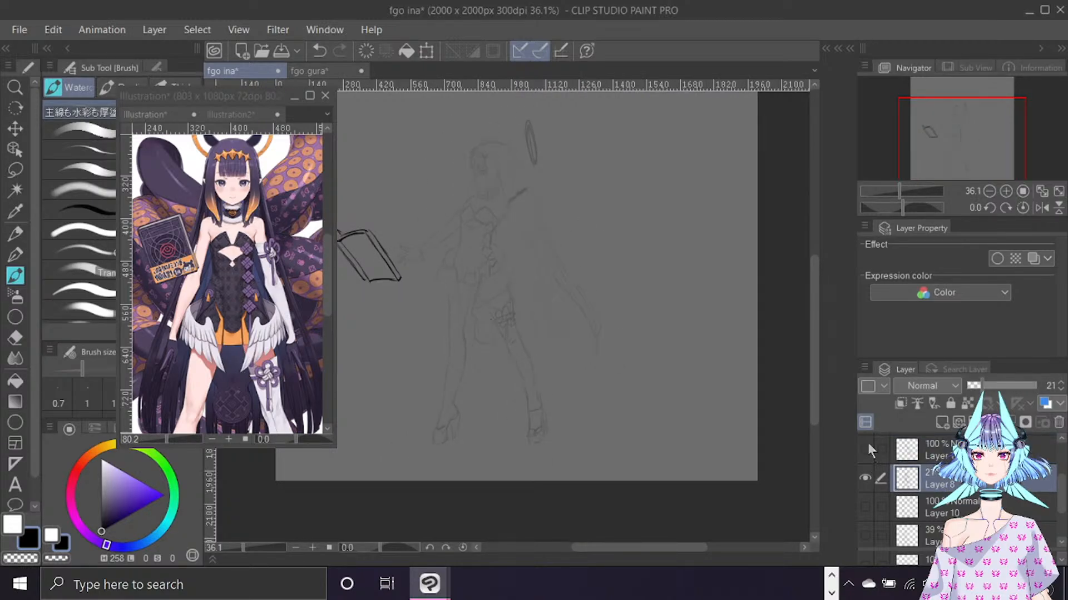
left_click(866, 447)
left_click(866, 474)
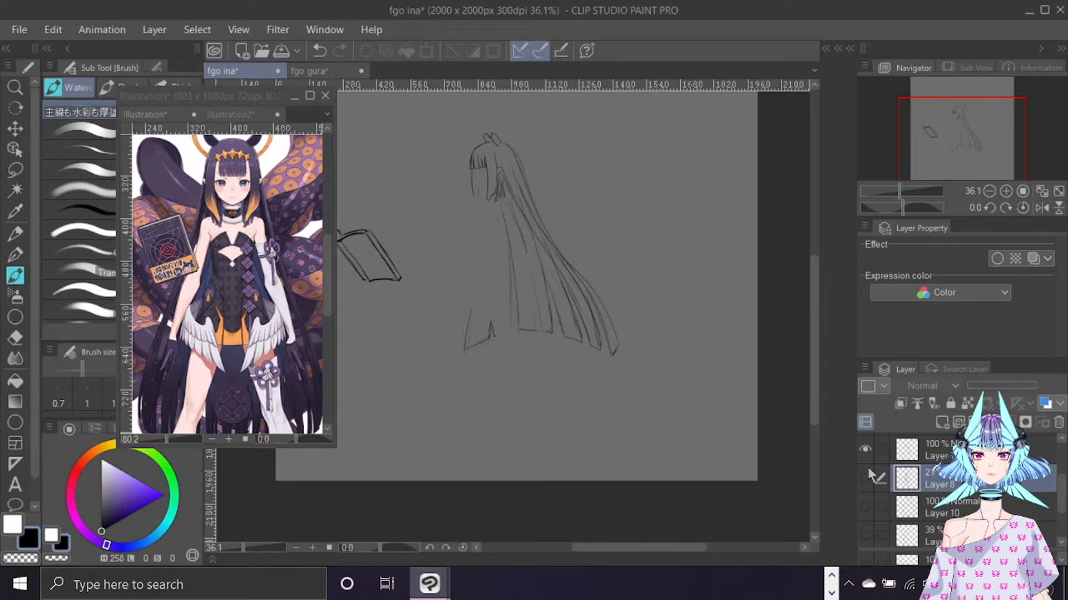
left_click(867, 472)
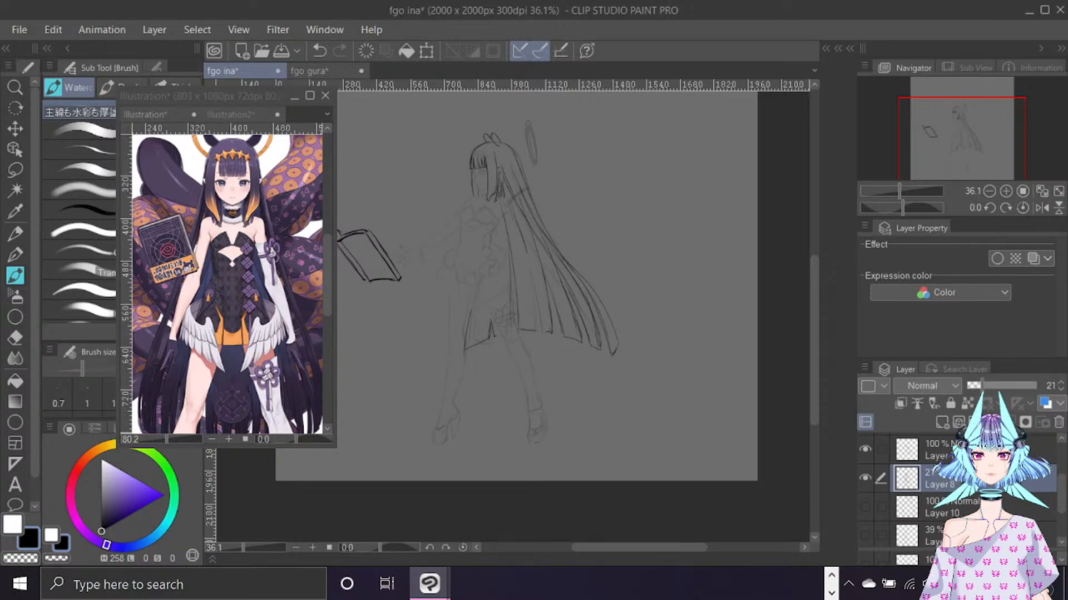
Erase the rough hair lines from the sketch layer and raise that layer's opacity to 100%.
key("e")
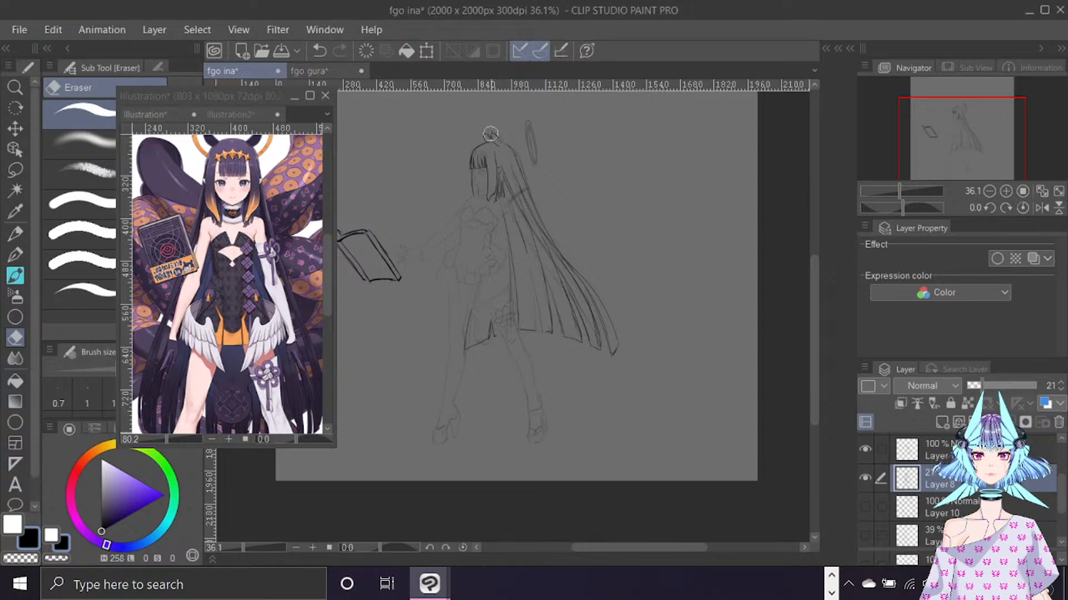
scroll(567, 239, "up", 1)
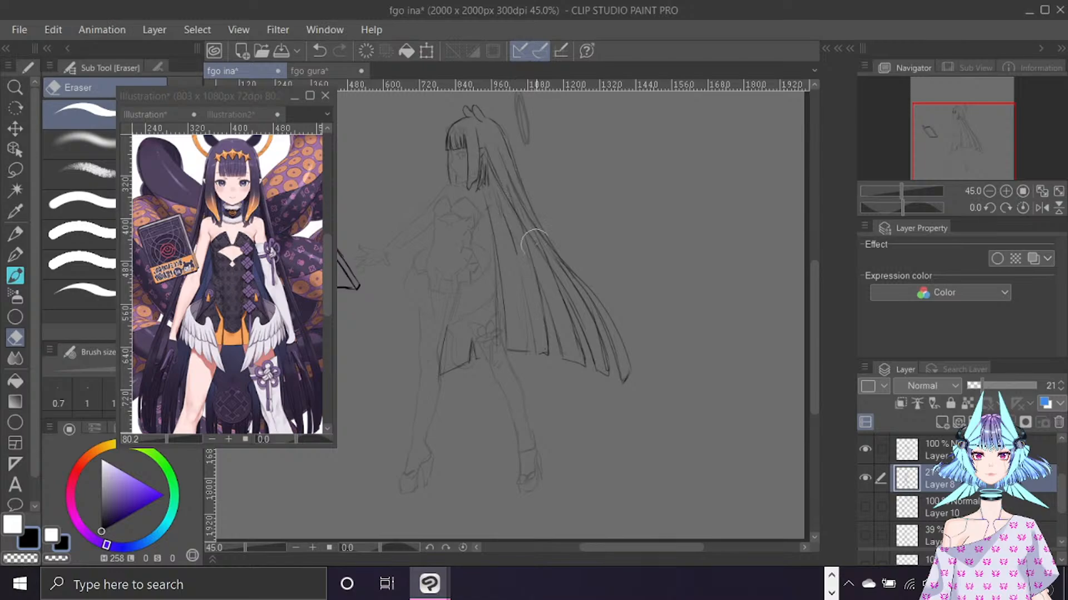
key("ctrl+z")
mouse_move(500, 131)
left_mouse_down()
mouse_move(489, 143)
mouse_move(523, 192)
left_mouse_up()
left_click_drag(1009, 387, 1059, 399)
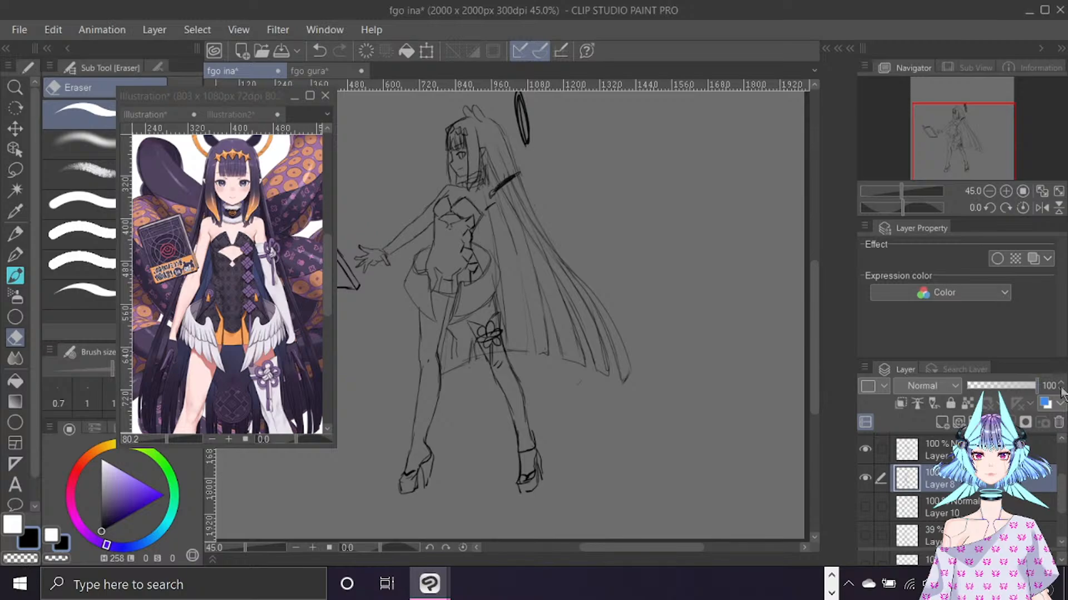
mouse_move(520, 167)
left_mouse_down()
mouse_move(507, 177)
mouse_move(517, 171)
left_mouse_up()
key("ctrl+z")
key("bracketleft")
key("bracketleft")
key("alt+bracketright")
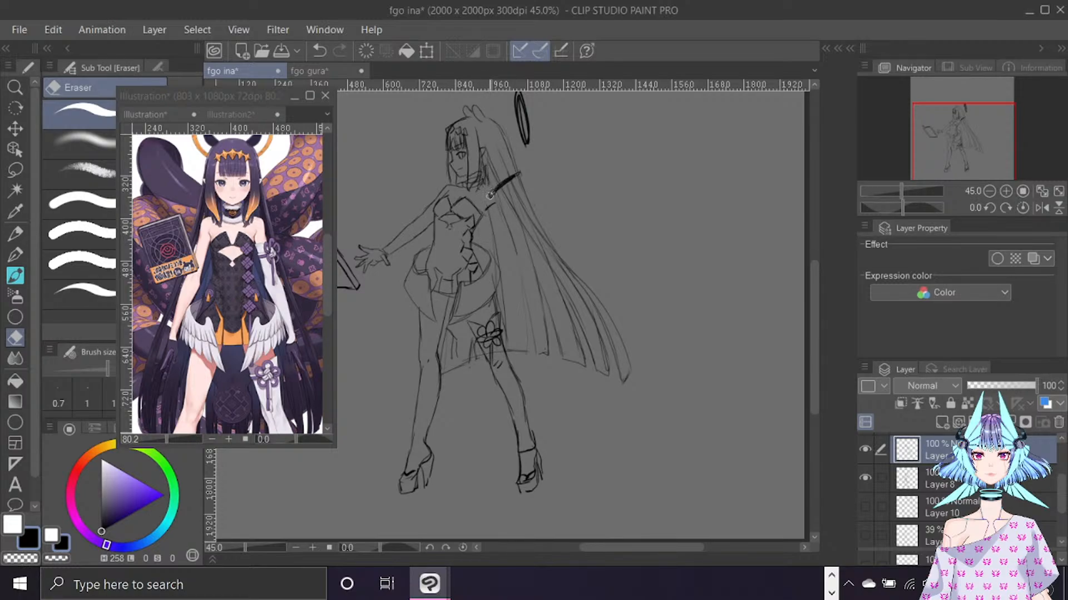
Show the two hidden layers at the top of the layer stack that contain the raised arm and hand.
scroll(864, 472, "up", 3)
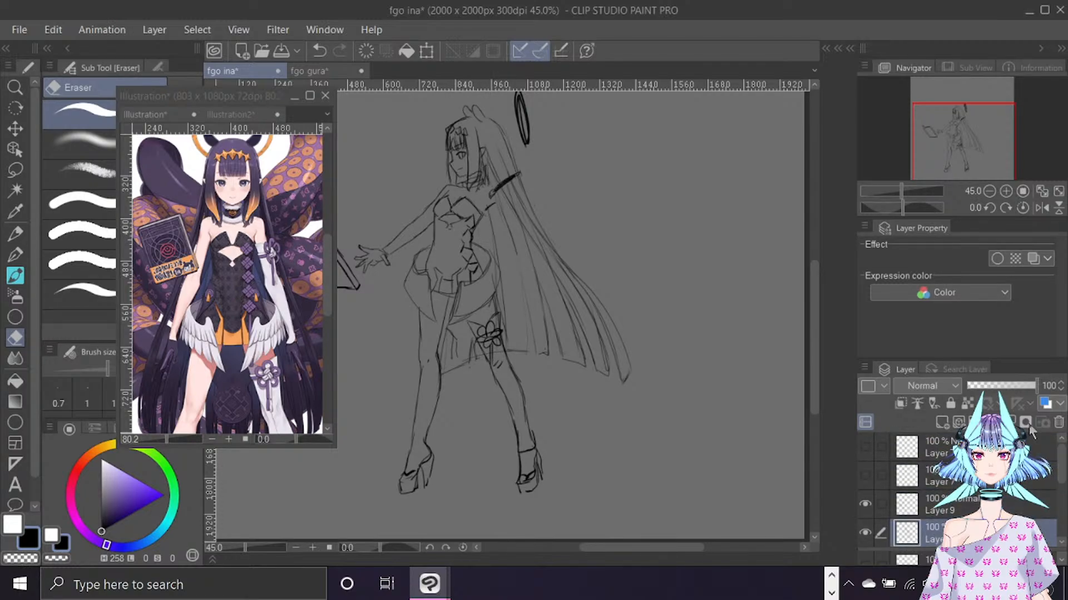
left_click(865, 476)
left_click(866, 448)
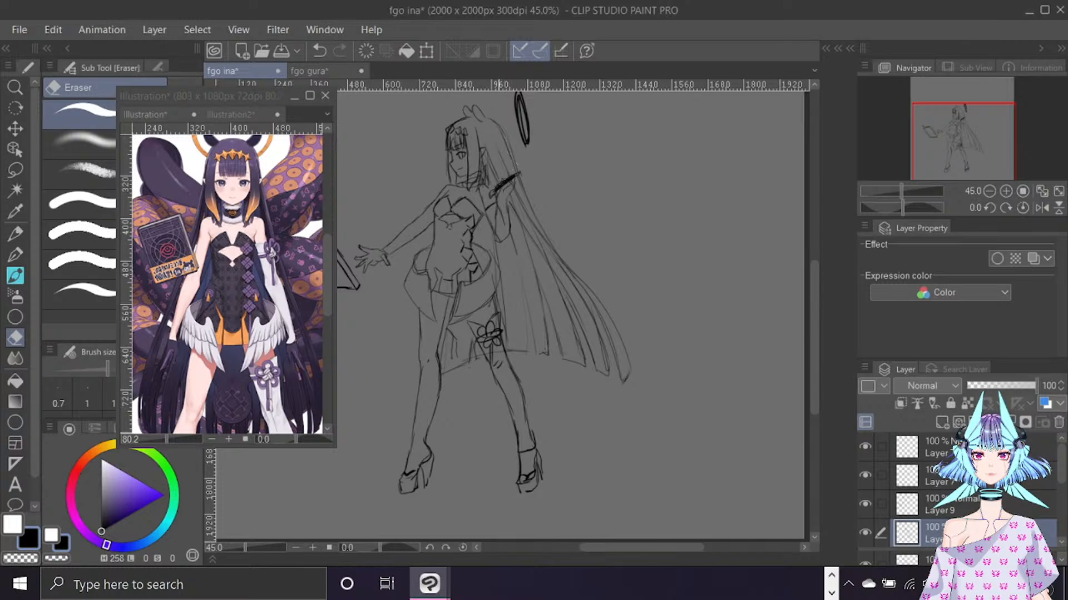
Lasso-select the dark paintbrush drawn over the raised hand on the rough sketch layer, Layer 8.
scroll(511, 163, "up", 3)
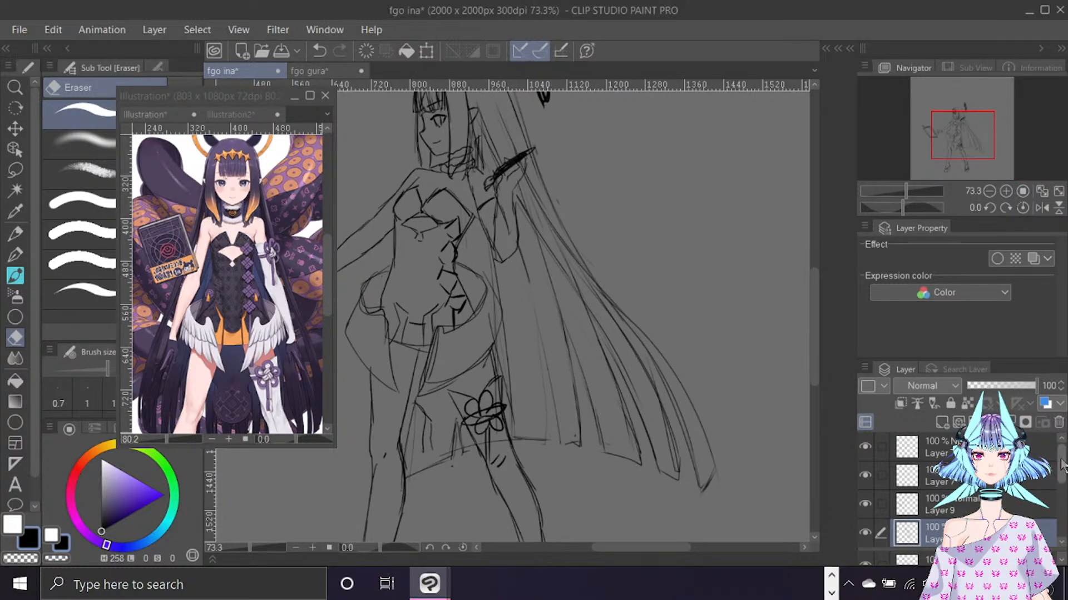
scroll(1050, 472, "down", 2)
left_click(1012, 500)
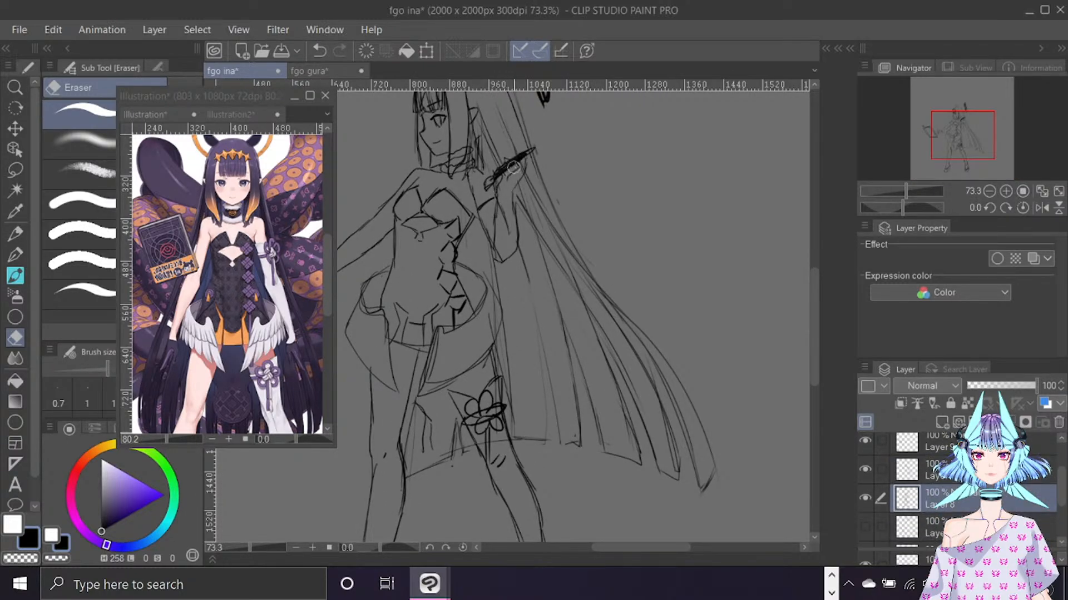
key("m")
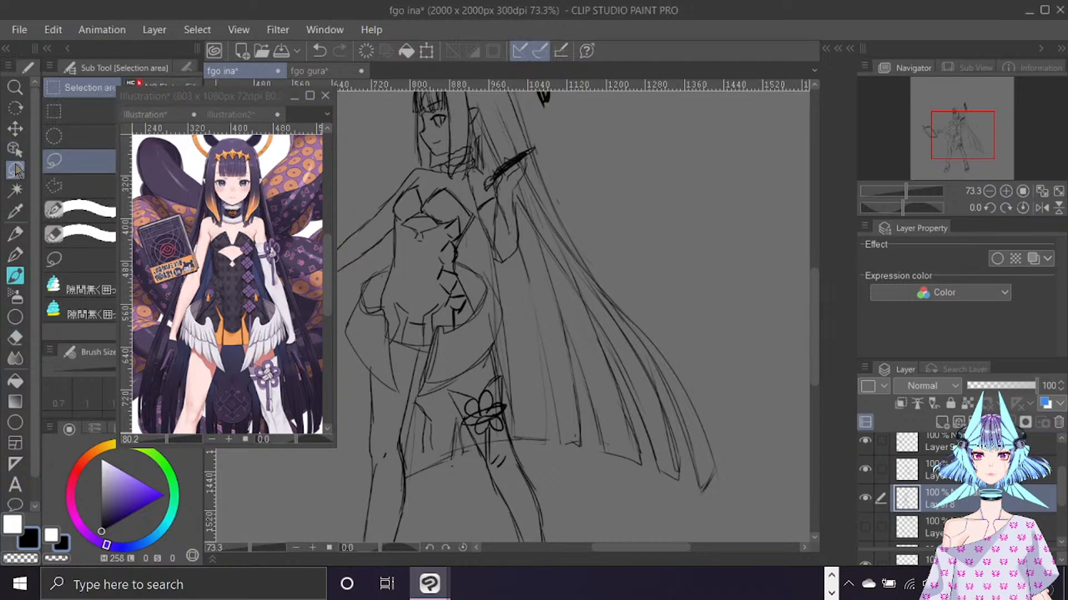
mouse_move(532, 146)
left_mouse_down()
mouse_move(490, 189)
mouse_move(535, 140)
left_mouse_up()
left_click(53, 29)
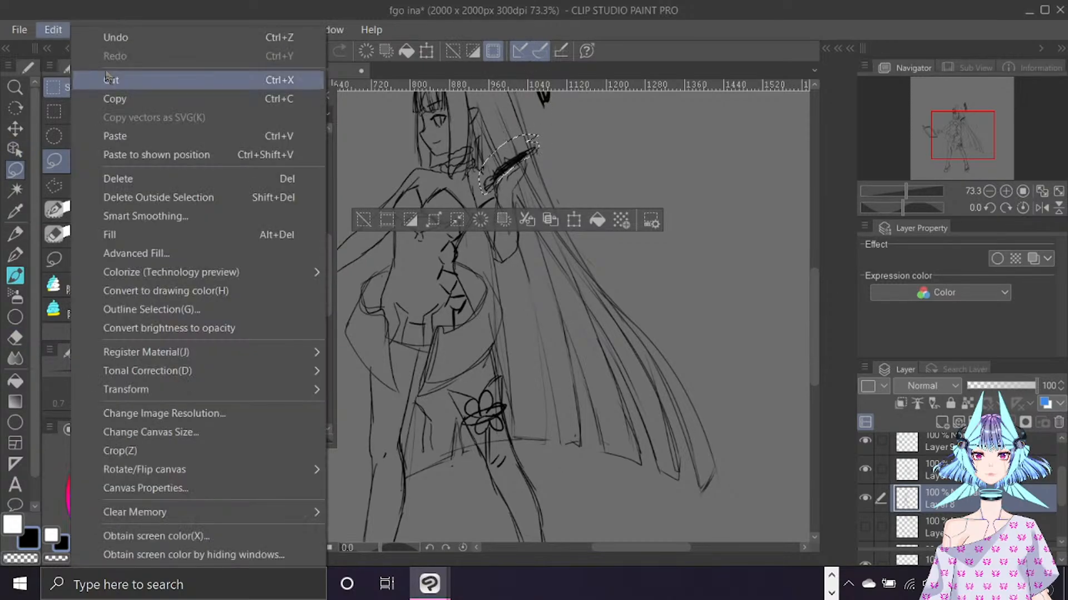
left_click(95, 100)
left_click_drag(558, 147, 679, 162)
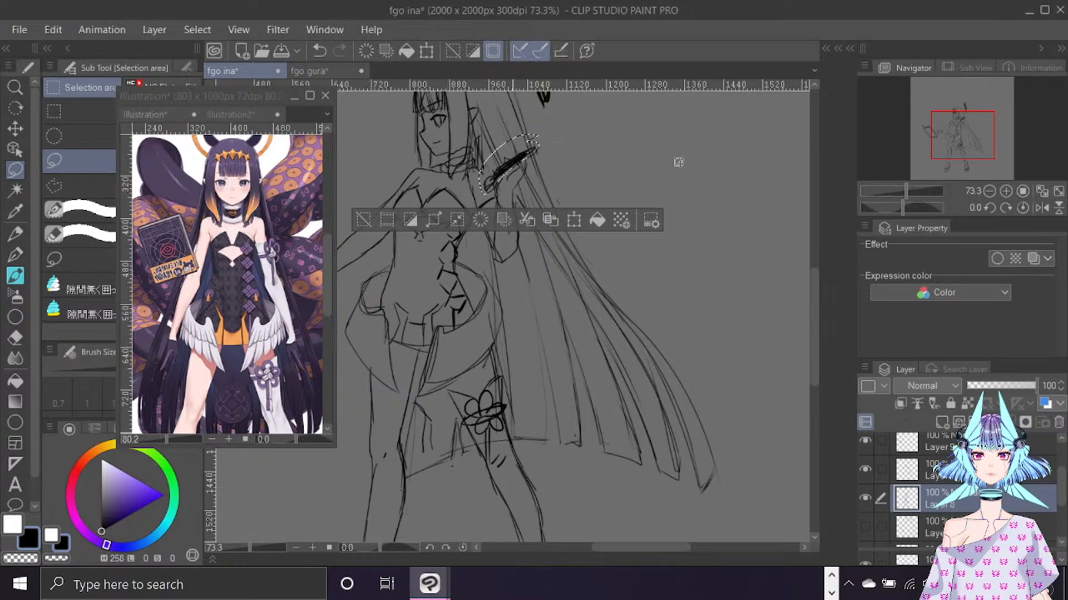
left_click(865, 497)
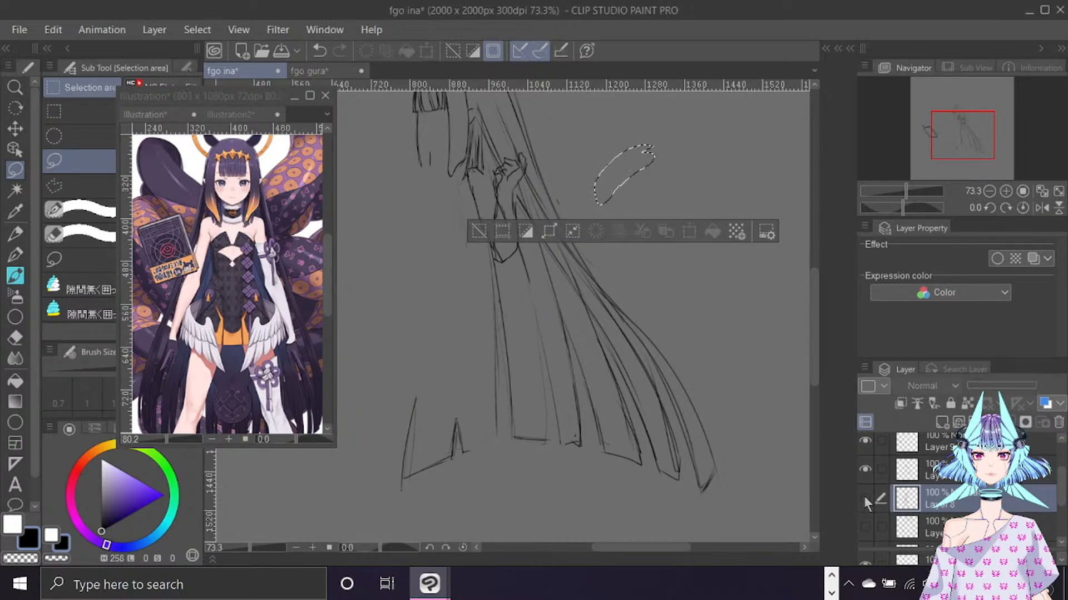
left_click(864, 498)
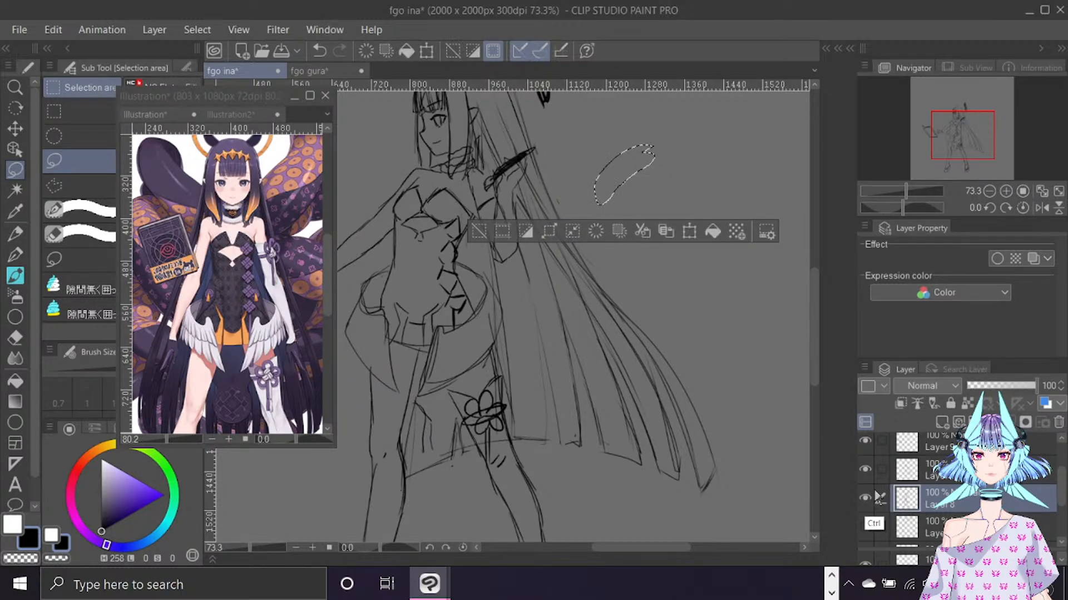
key("ctrl+z")
Move the selected paintbrush away from the hand into the empty area beyond the back hair and deselect it.
key("k")
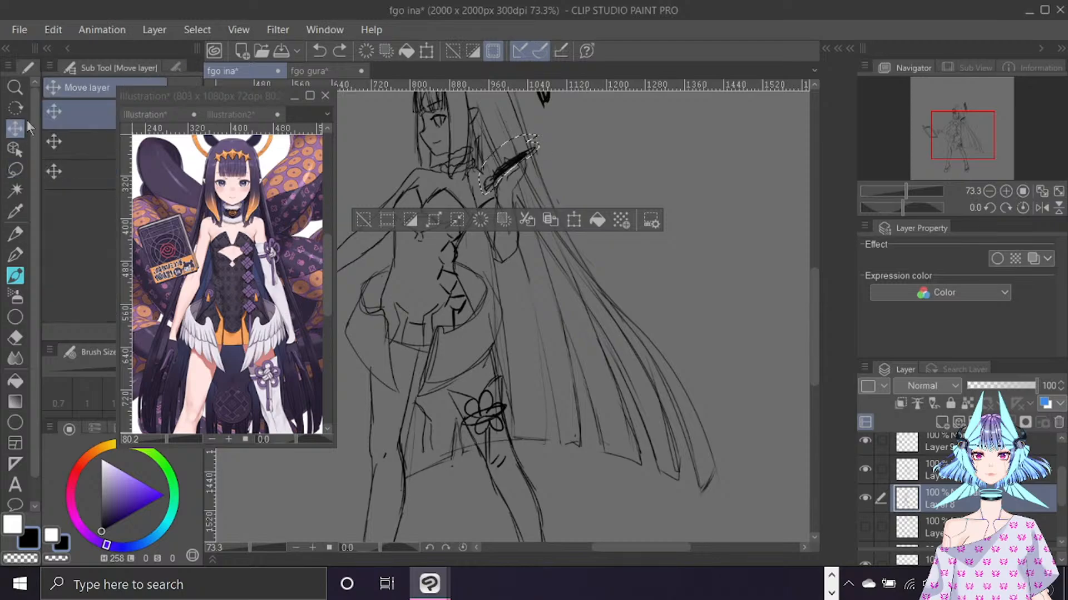
mouse_move(522, 170)
left_mouse_down()
mouse_move(526, 158)
mouse_move(740, 135)
left_mouse_up()
key("ctrl+d")
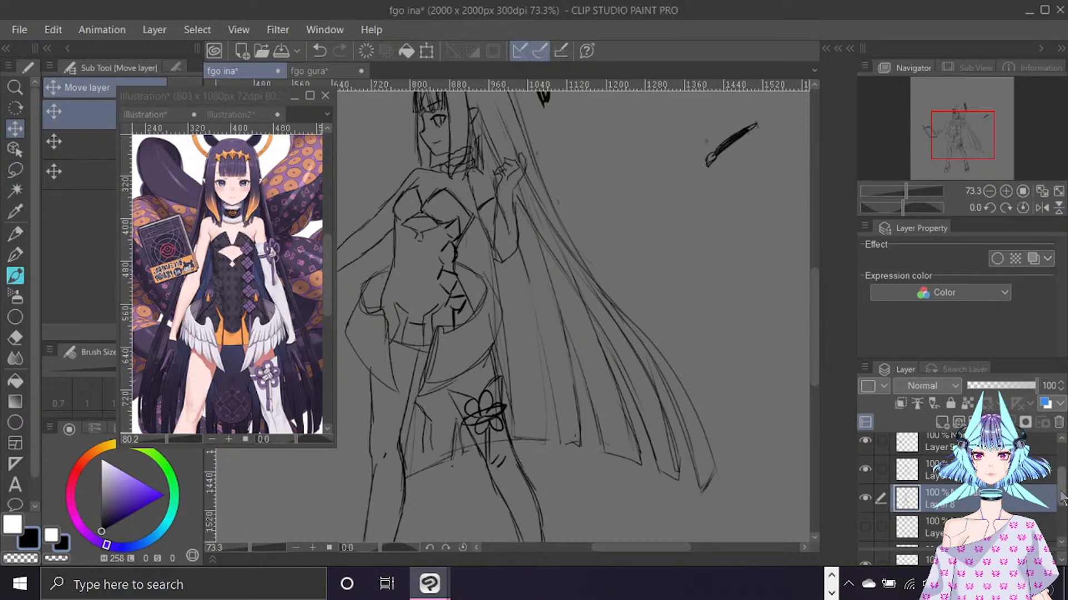
Reduce the opacity of the raised hand's layer to 61% and add a new drawing layer above it.
scroll(912, 490, "up", 2)
left_click(912, 448)
left_click(866, 449)
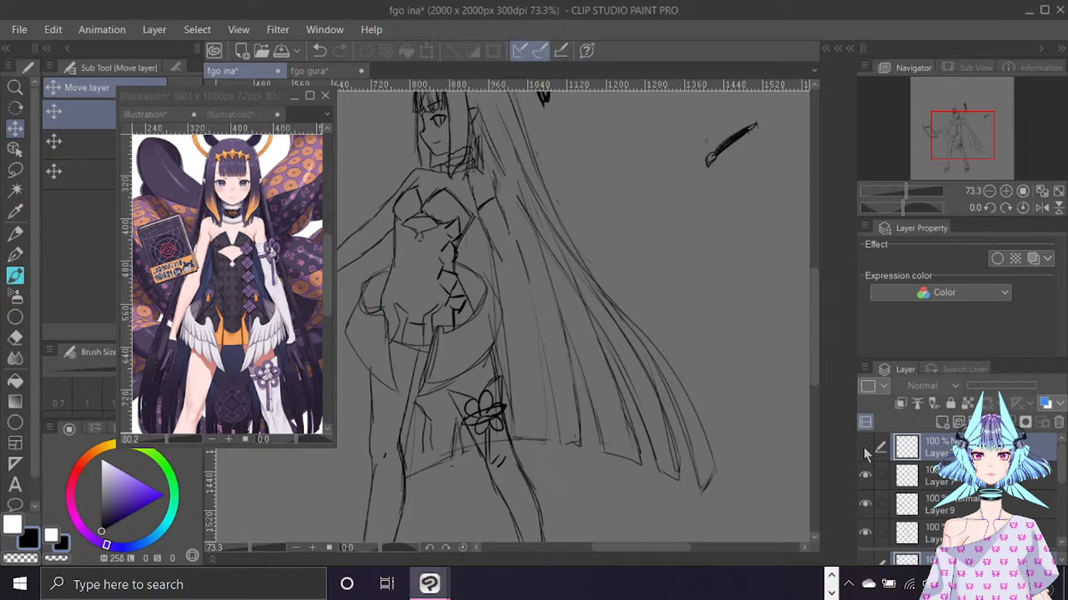
left_click(866, 448)
left_click(1009, 385)
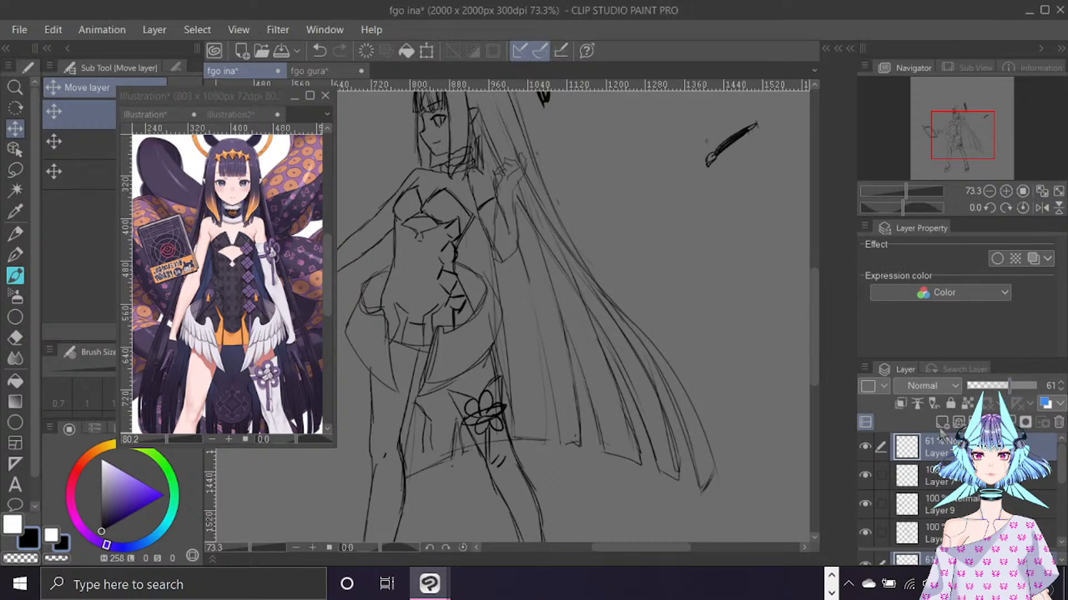
left_click(941, 422)
key("b")
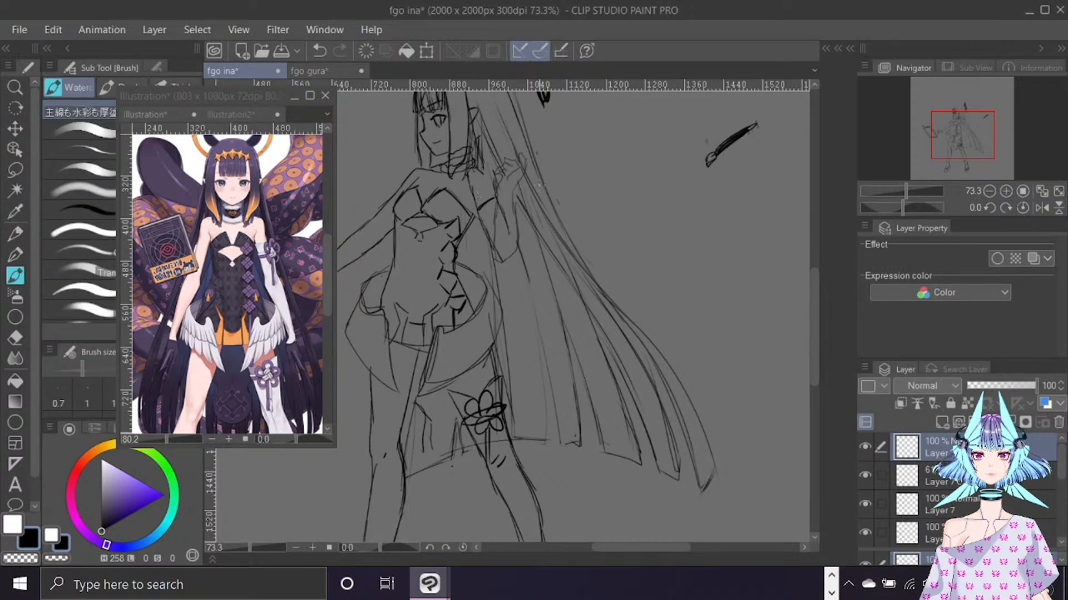
Sketch a trial outline of a hand and wrist in the empty area beyond the back hair.
scroll(539, 175, "up", 2)
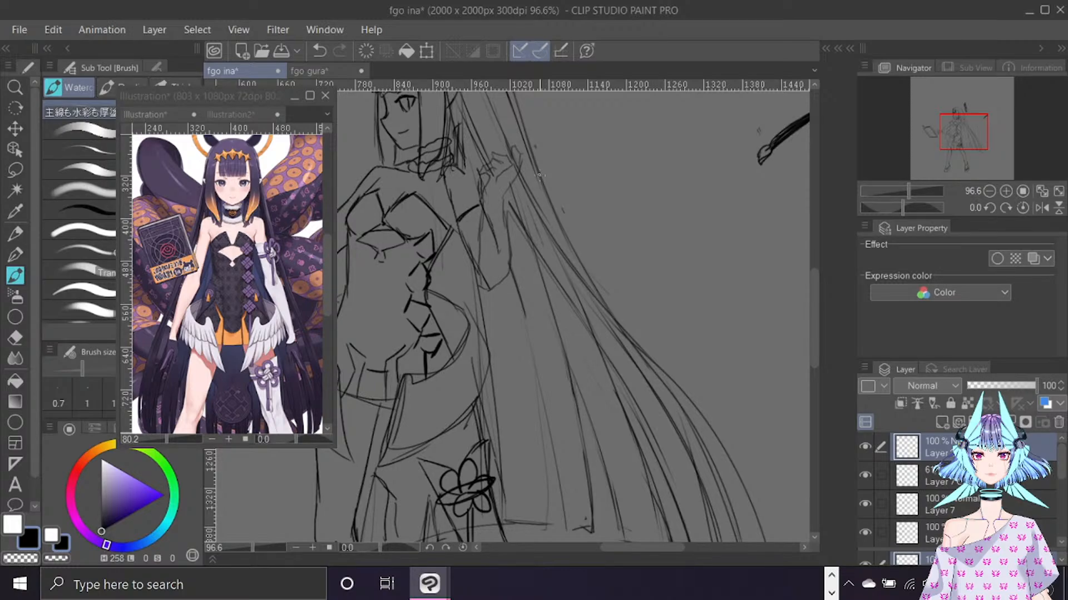
left_click_drag(675, 549, 678, 548)
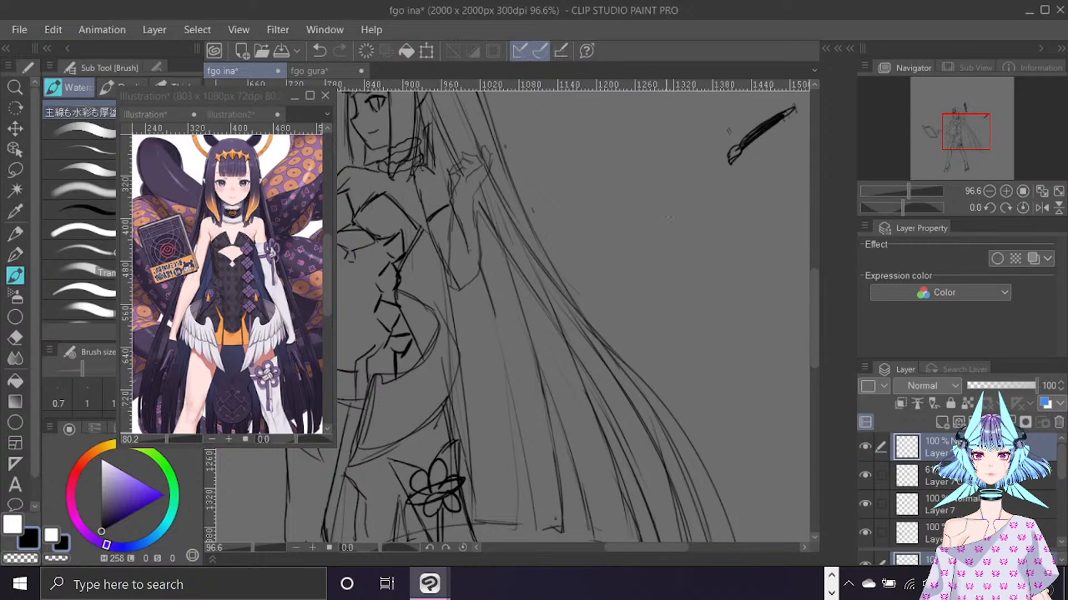
mouse_move(658, 213)
left_mouse_down()
mouse_move(685, 199)
mouse_move(658, 247)
left_mouse_up()
mouse_move(686, 199)
left_mouse_down()
mouse_move(660, 287)
mouse_move(684, 279)
mouse_move(656, 254)
mouse_move(662, 305)
left_mouse_up()
mouse_move(657, 268)
left_mouse_down()
mouse_move(661, 314)
mouse_move(657, 293)
left_mouse_up()
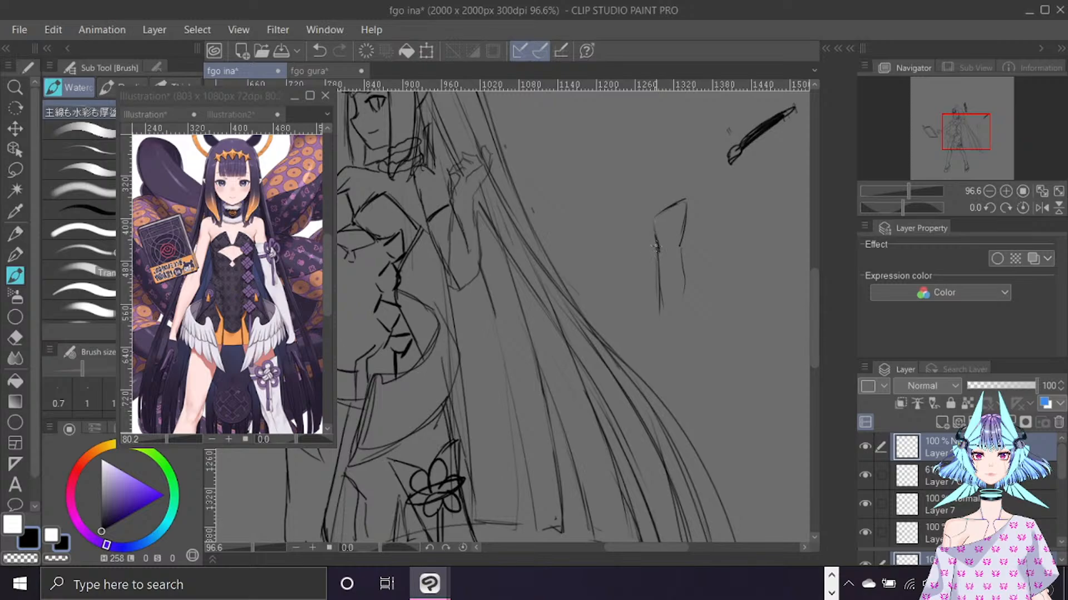
mouse_move(656, 248)
left_mouse_down()
mouse_move(664, 206)
mouse_move(654, 247)
left_mouse_up()
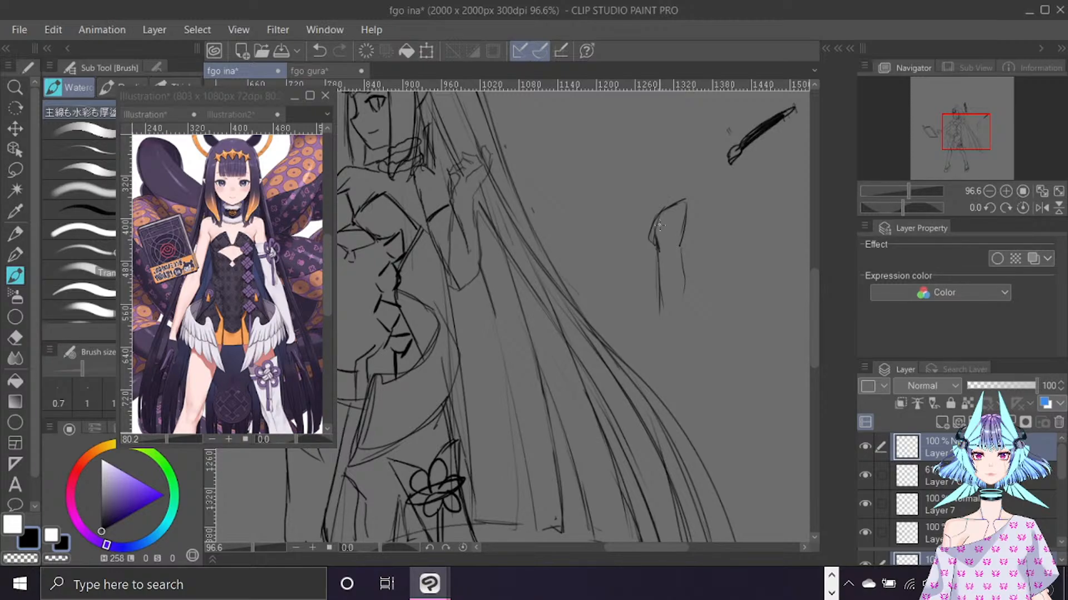
Check the trial hand outline and the figure by flipping the canvas view horizontally and back.
key("h")
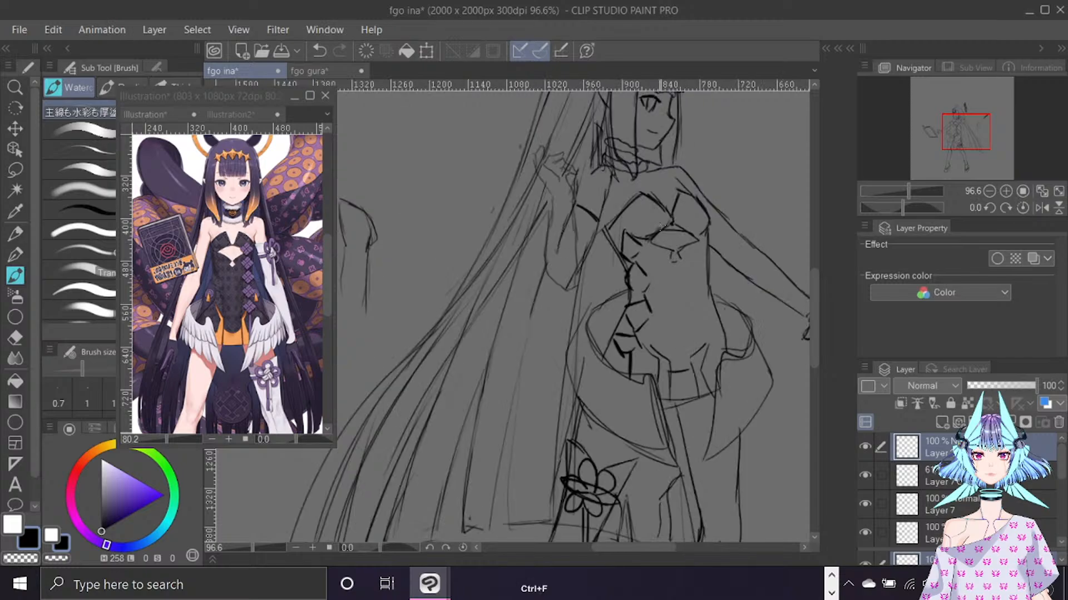
left_click_drag(650, 548, 622, 547)
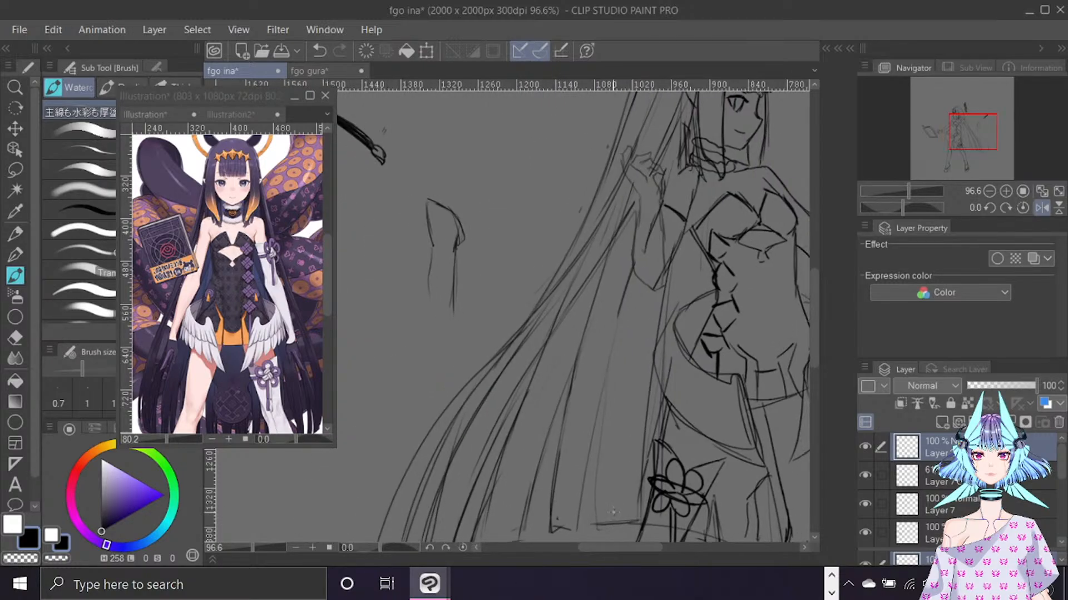
key("ctrl+f")
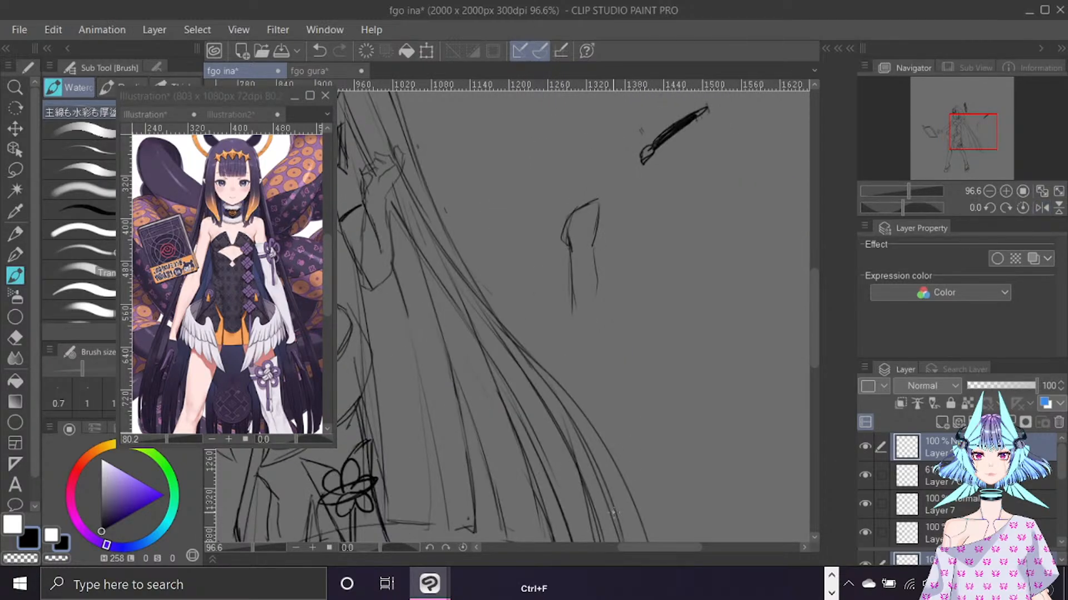
key("ctrl+f")
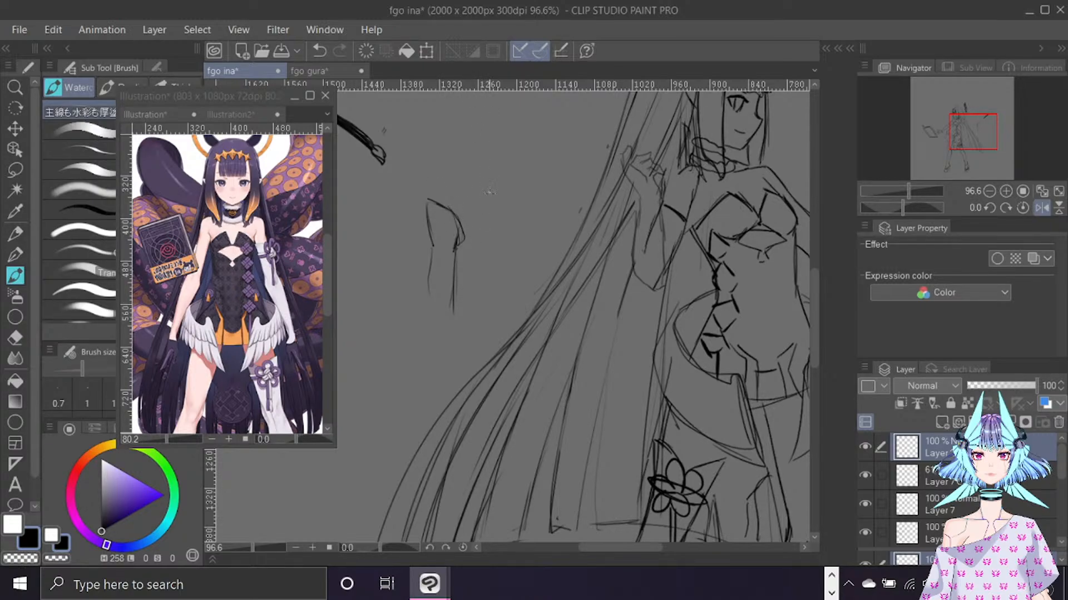
key("ctrl+z")
key("ctrl+f")
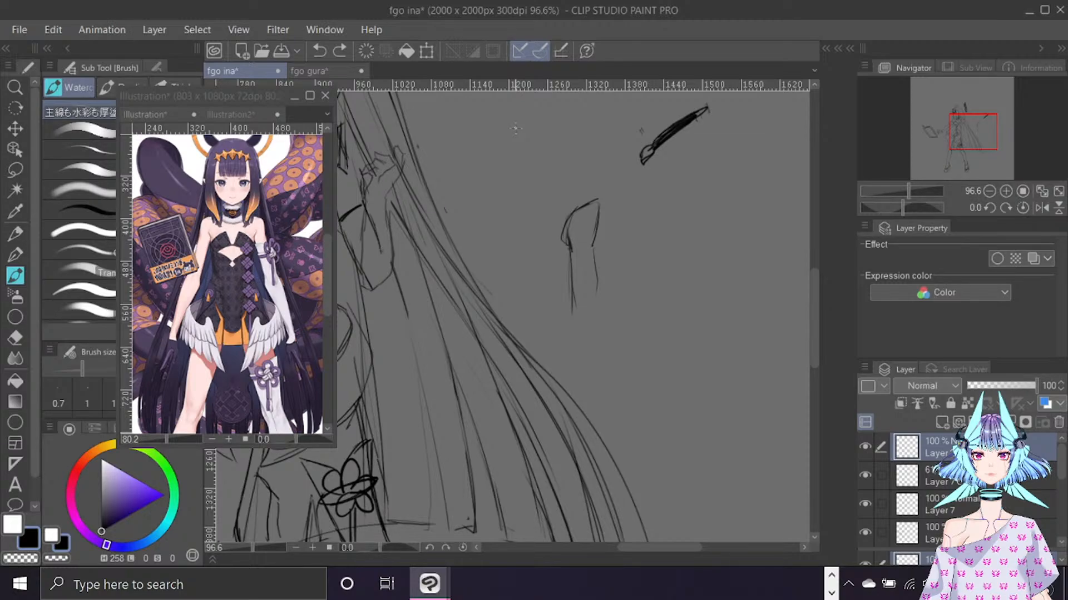
left_click_drag(695, 548, 671, 546)
scroll(820, 245, "up", 3)
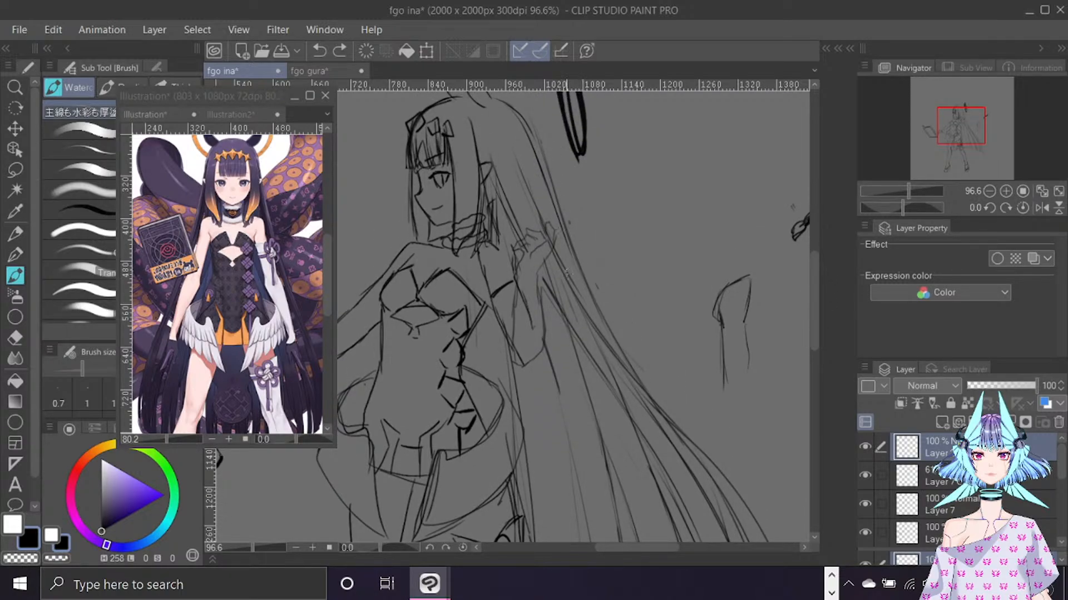
key("bracketright")
key("bracketleft")
key("bracketleft")
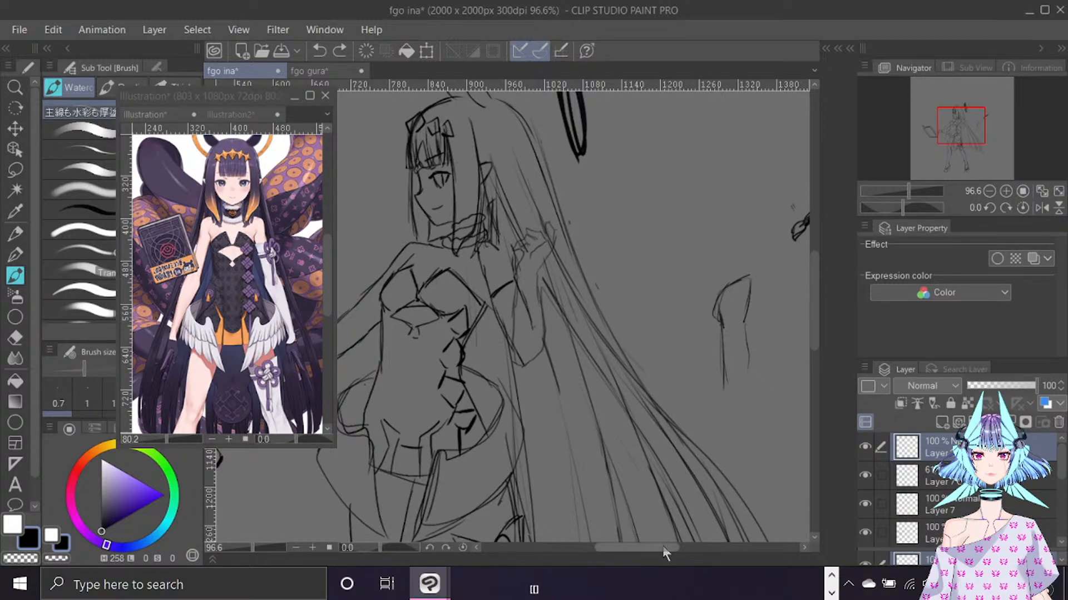
Lasso-select the dark paintbrush lying in the empty area beyond the back hair.
left_click_drag(663, 548, 673, 548)
scroll(1062, 464, "down", 1)
scroll(1062, 464, "down", 2)
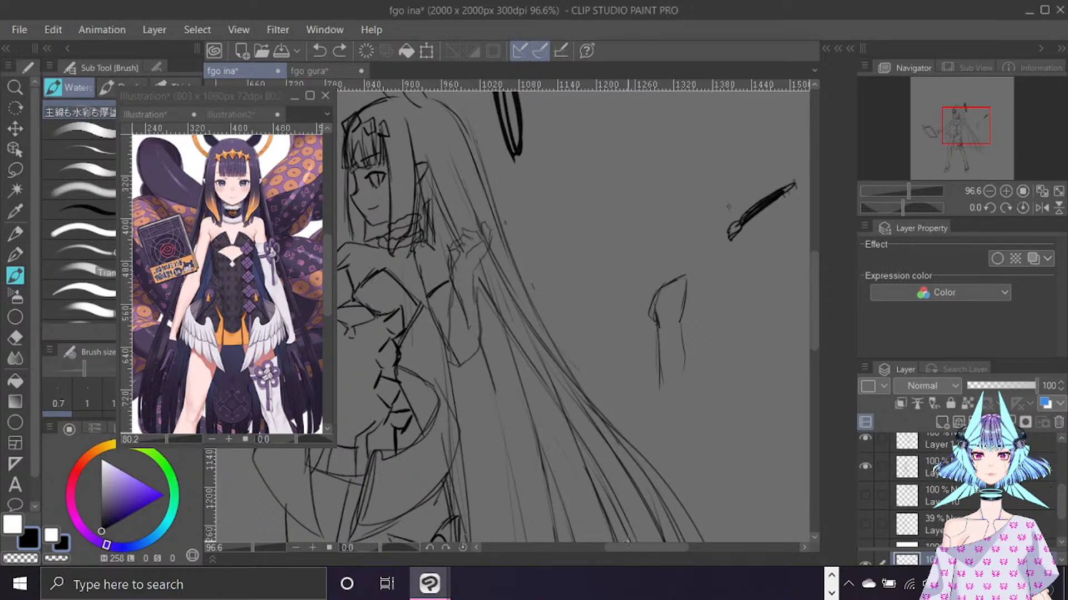
left_click_drag(622, 548, 636, 551)
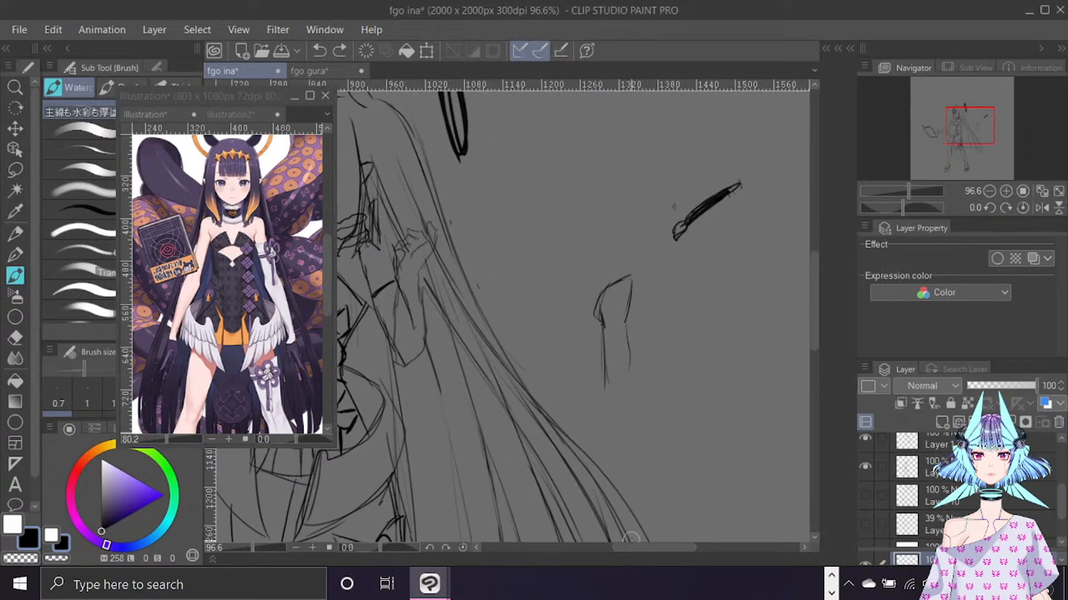
left_click(15, 169)
left_click(748, 186)
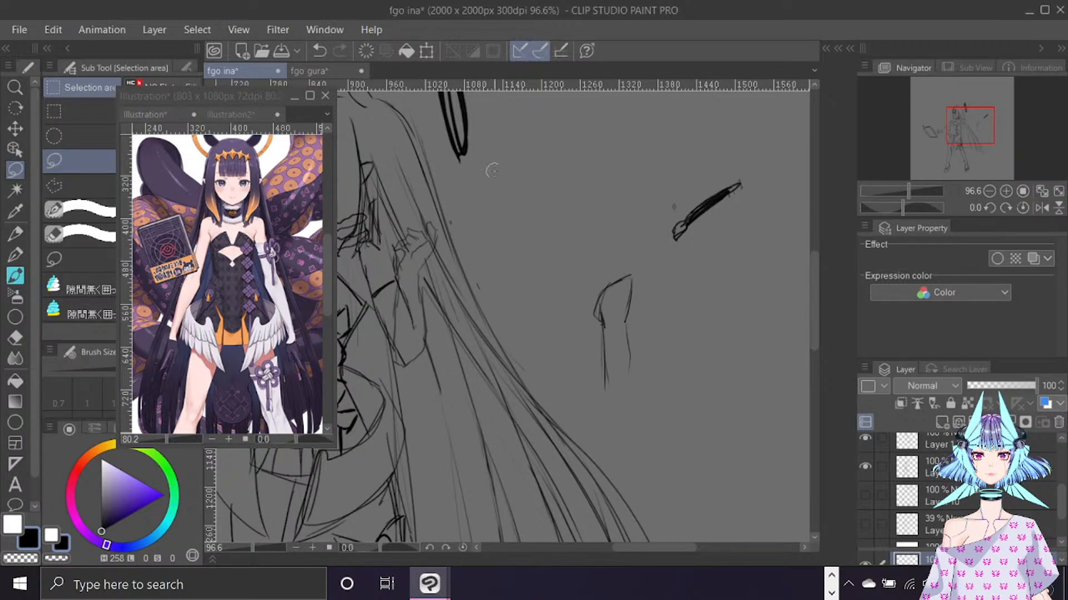
mouse_move(689, 243)
left_mouse_down()
mouse_move(759, 234)
mouse_move(767, 222)
left_mouse_up()
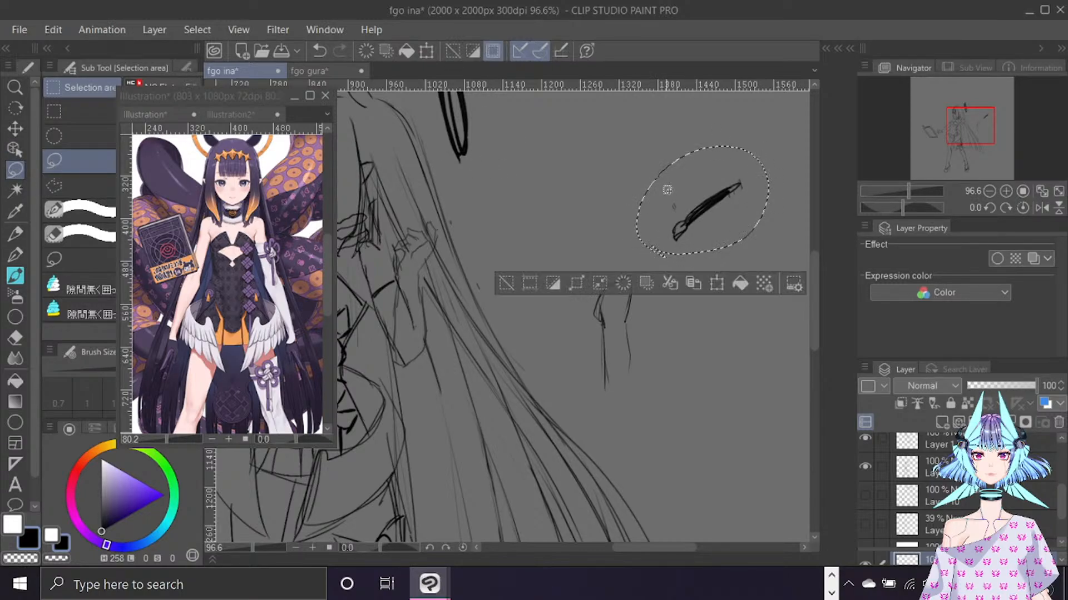
Try moving and rotating the selected paintbrush on Layer 8 back onto the raised hand with a free transform.
key("ctrl+t")
left_click(578, 230)
key("ctrl+t")
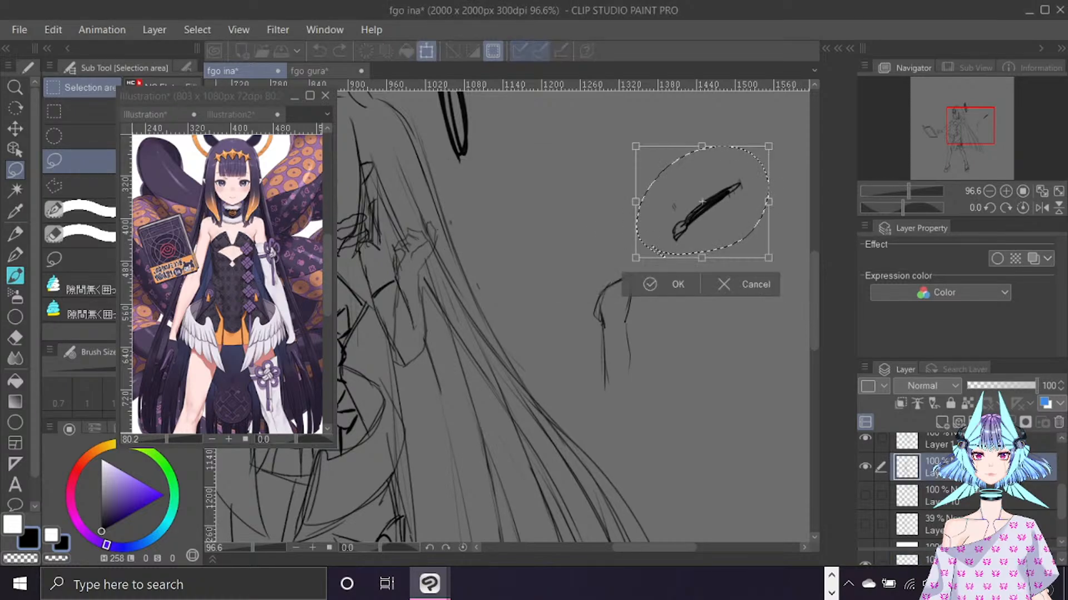
mouse_move(695, 276)
left_mouse_down()
mouse_move(737, 266)
mouse_move(751, 278)
mouse_move(773, 256)
left_mouse_up()
left_click_drag(729, 214, 448, 234)
mouse_move(556, 261)
left_mouse_down()
mouse_move(573, 221)
mouse_move(537, 233)
left_mouse_up()
scroll(496, 233, "down", 5)
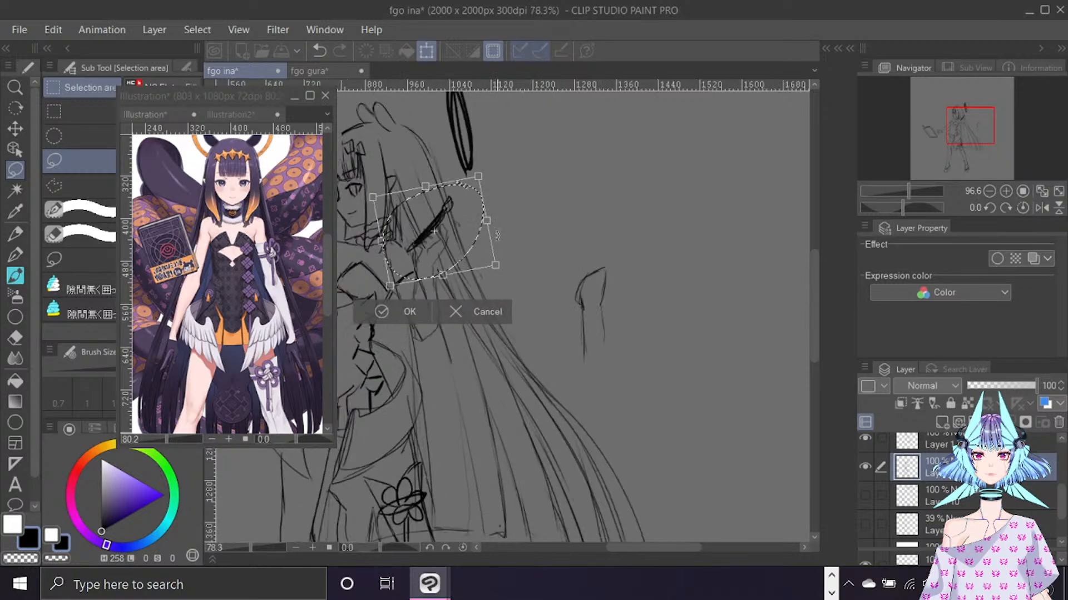
left_click_drag(643, 548, 619, 546)
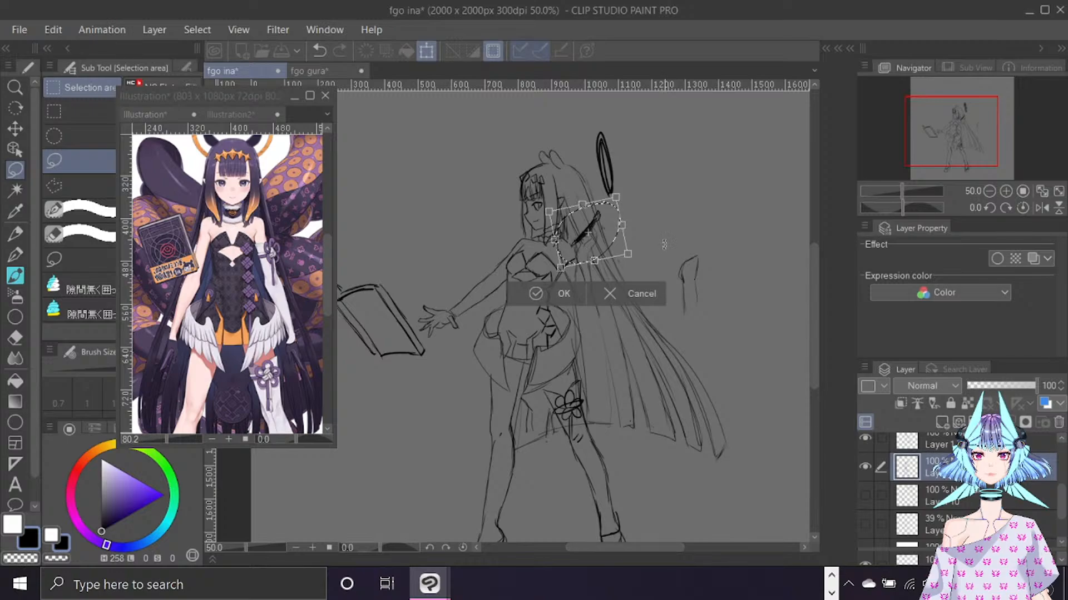
mouse_move(692, 239)
left_mouse_down()
mouse_move(726, 124)
mouse_move(692, 272)
mouse_move(734, 214)
mouse_move(722, 139)
mouse_move(631, 161)
mouse_move(661, 176)
mouse_move(667, 202)
left_mouse_up()
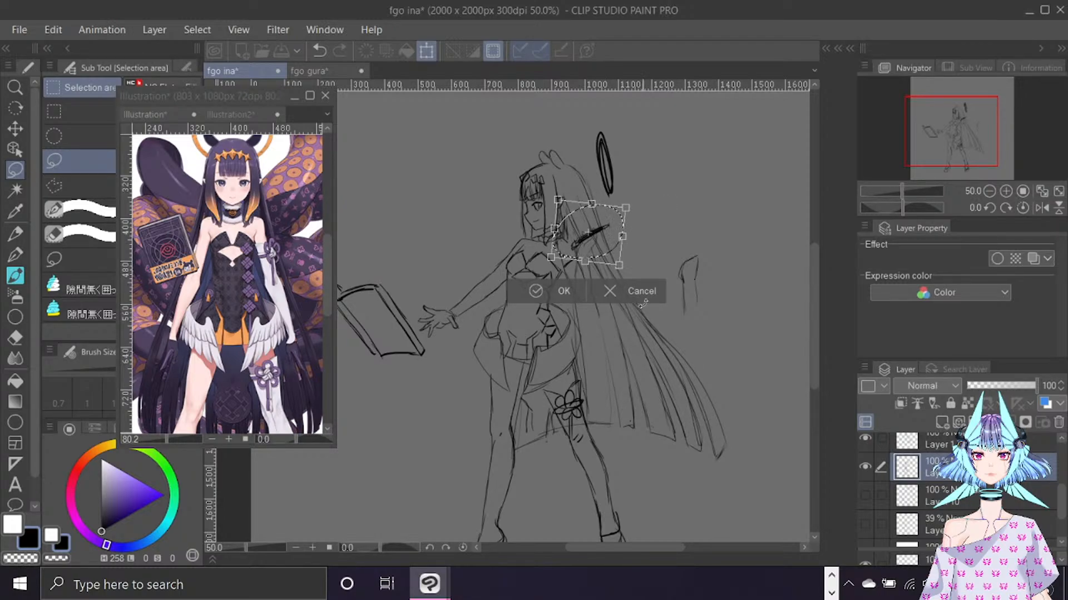
left_click(637, 288)
Undo the trial hand outline and the paintbrush's earlier move, restoring the brush over the raised hand with nothing selected.
key("ctrl+z")
key("ctrl+z")
key("ctrl+z")
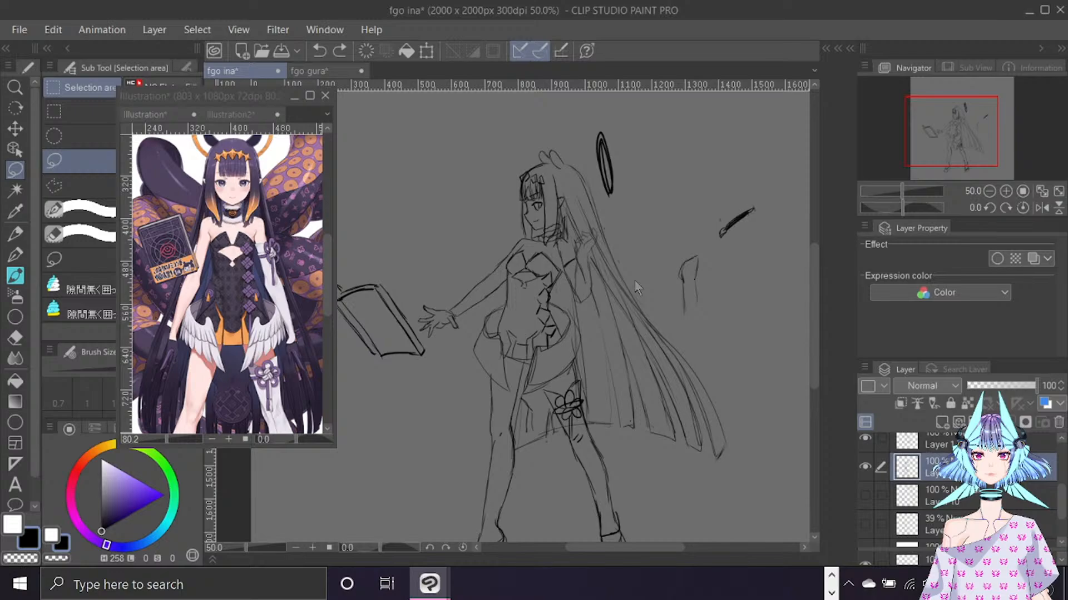
key("ctrl+z")
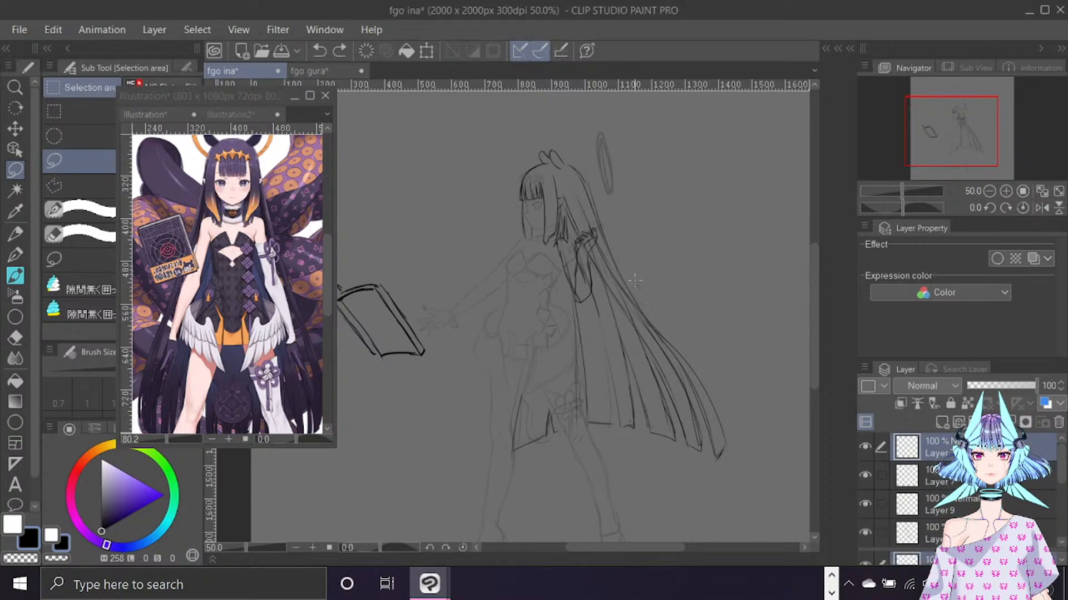
left_click(340, 51)
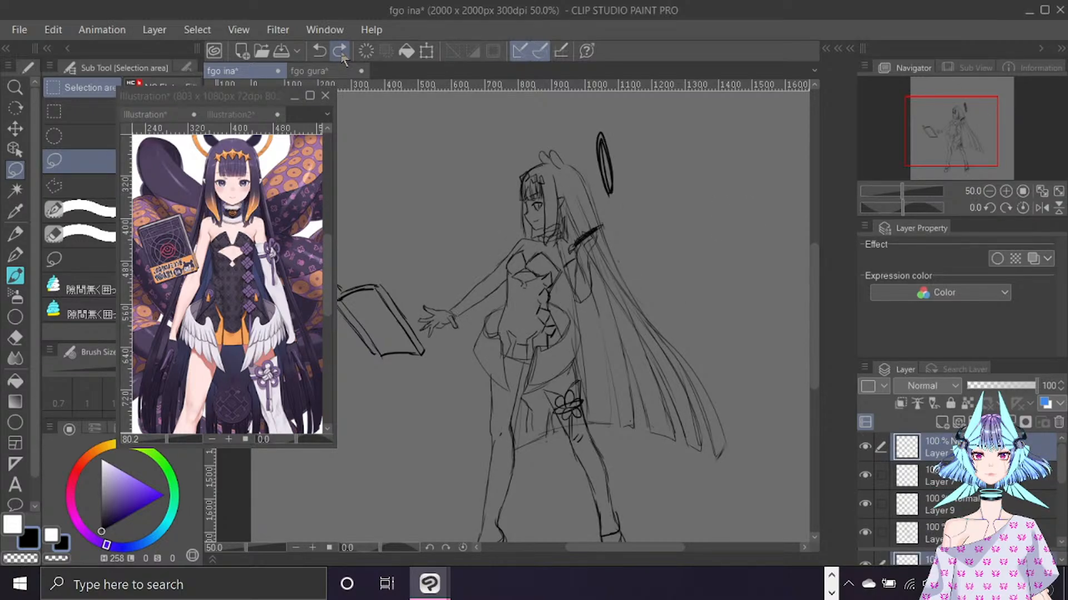
left_click(340, 51)
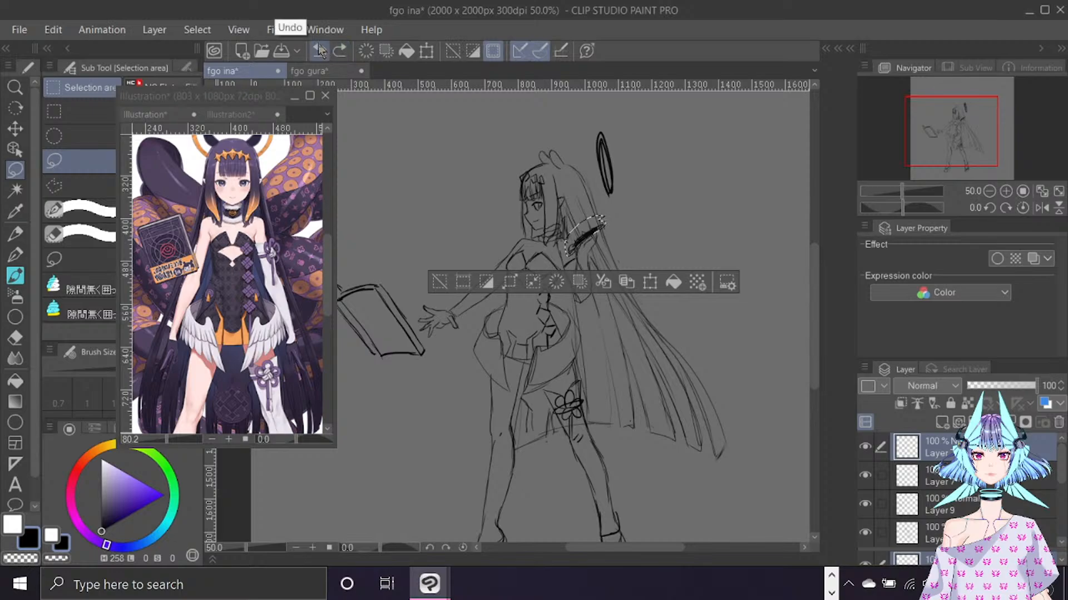
left_click(320, 50)
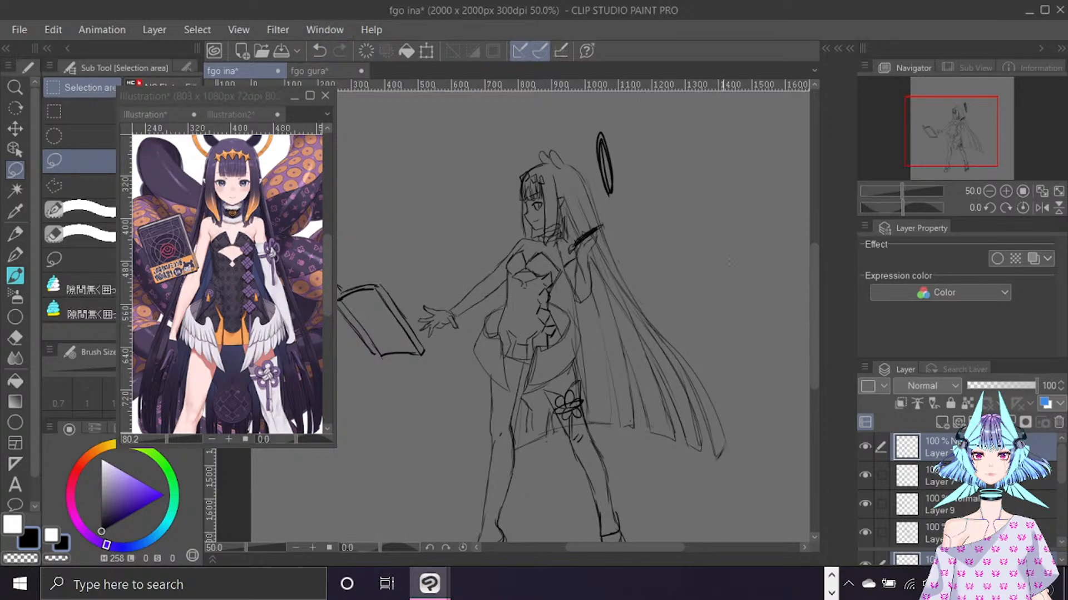
Show the hidden Layer 10 with the tentacle sketch and delete the hidden 39% opacity layer beneath it.
scroll(712, 296, "down", 1)
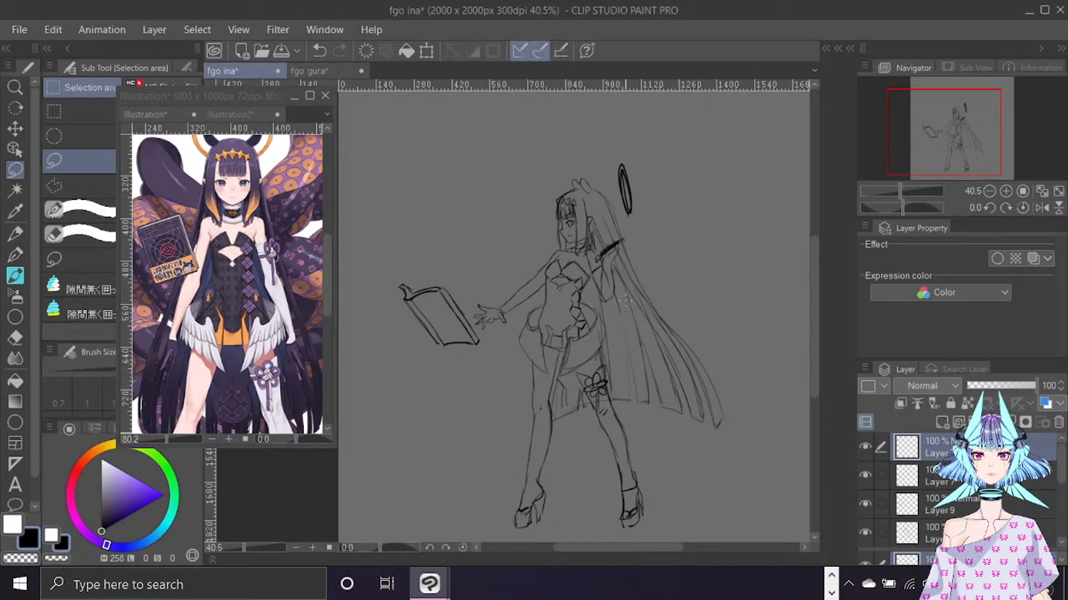
scroll(974, 476, "down", 3)
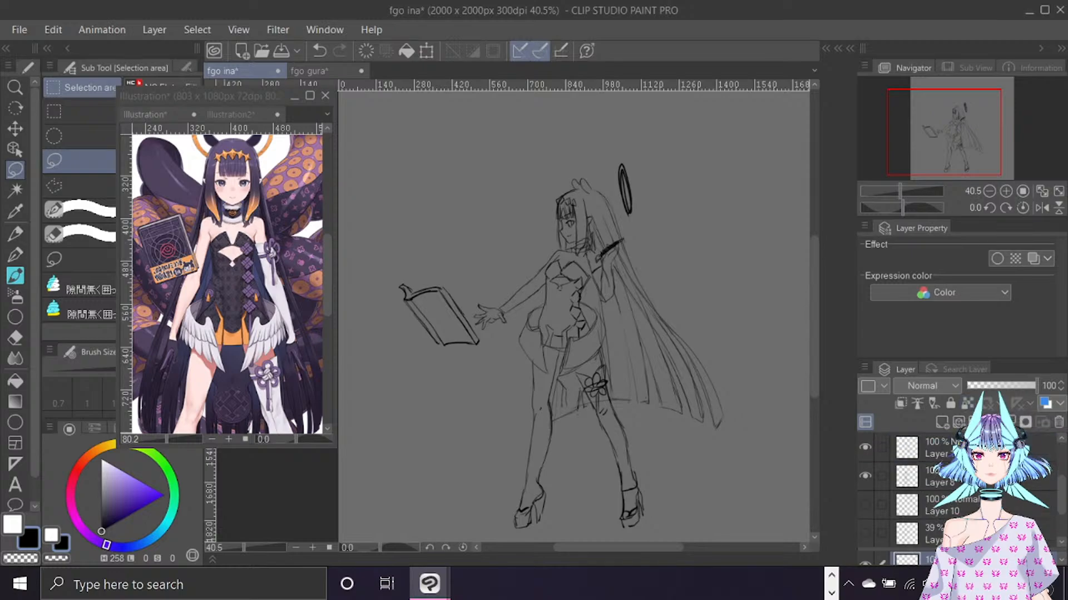
left_click(864, 505)
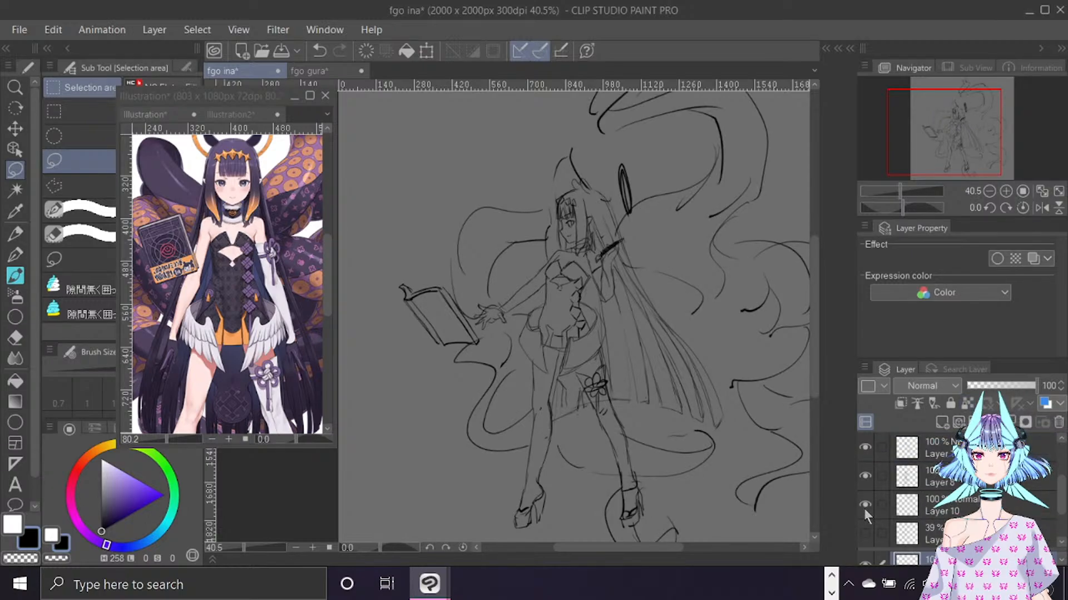
scroll(926, 493, "down", 1)
left_click(929, 497)
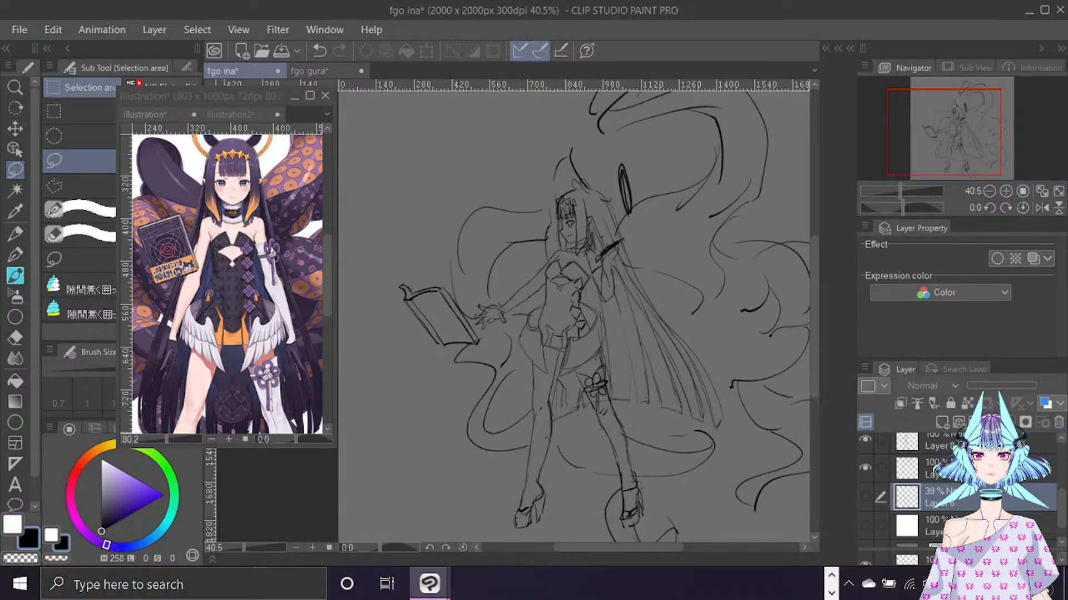
left_click(1045, 424)
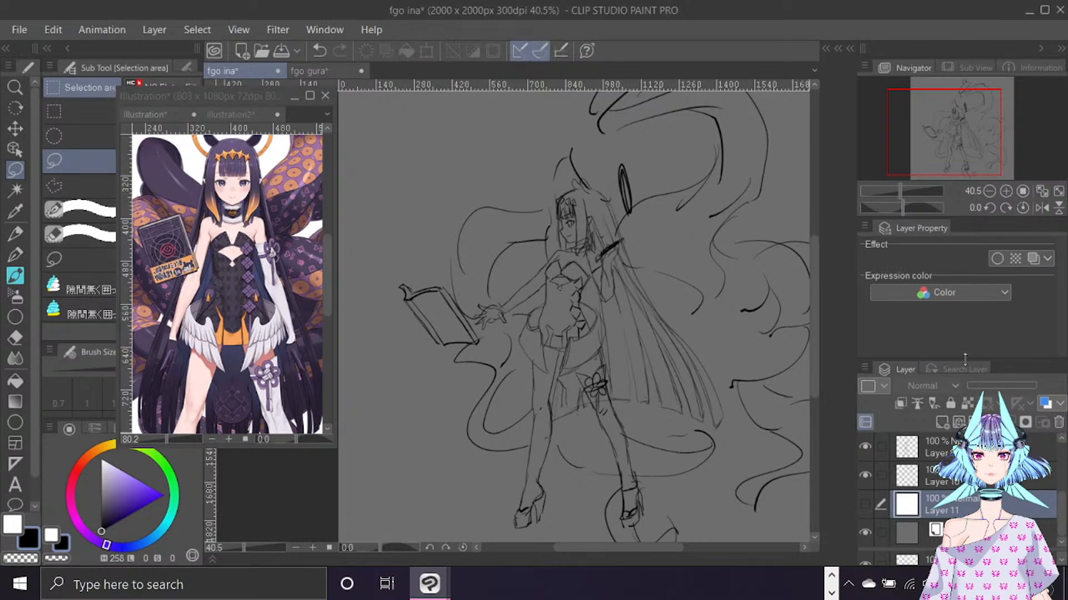
left_click_drag(965, 358, 970, 250)
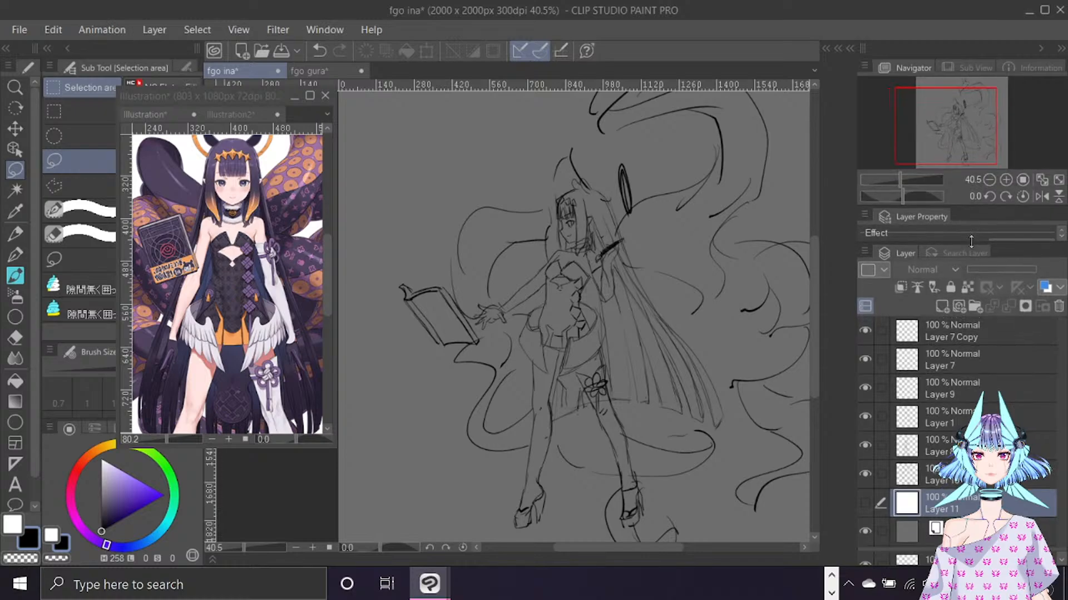
left_click(970, 481)
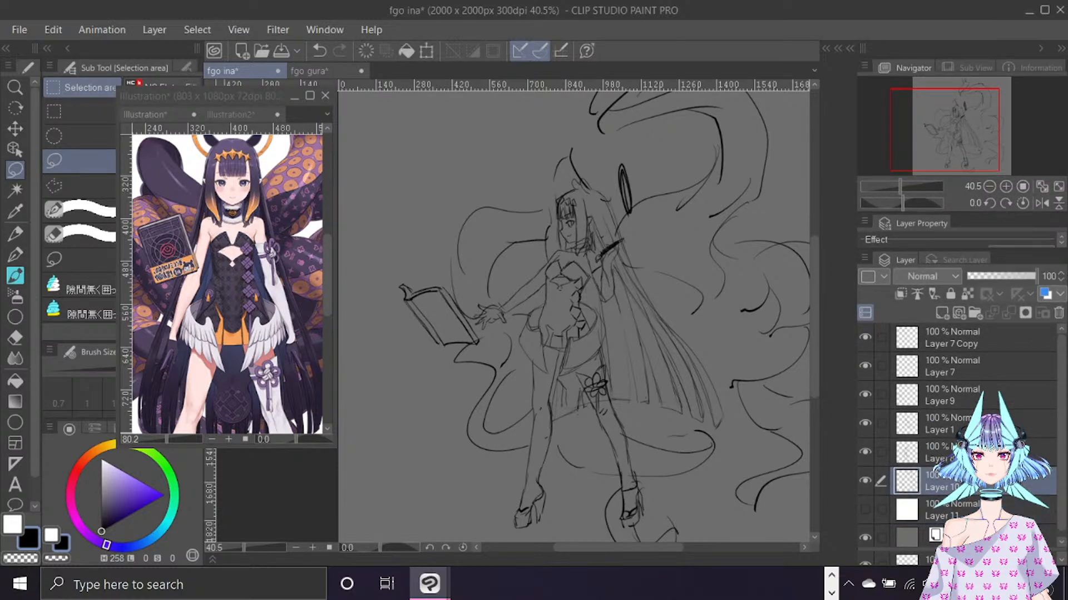
left_click(1020, 337, "shift")
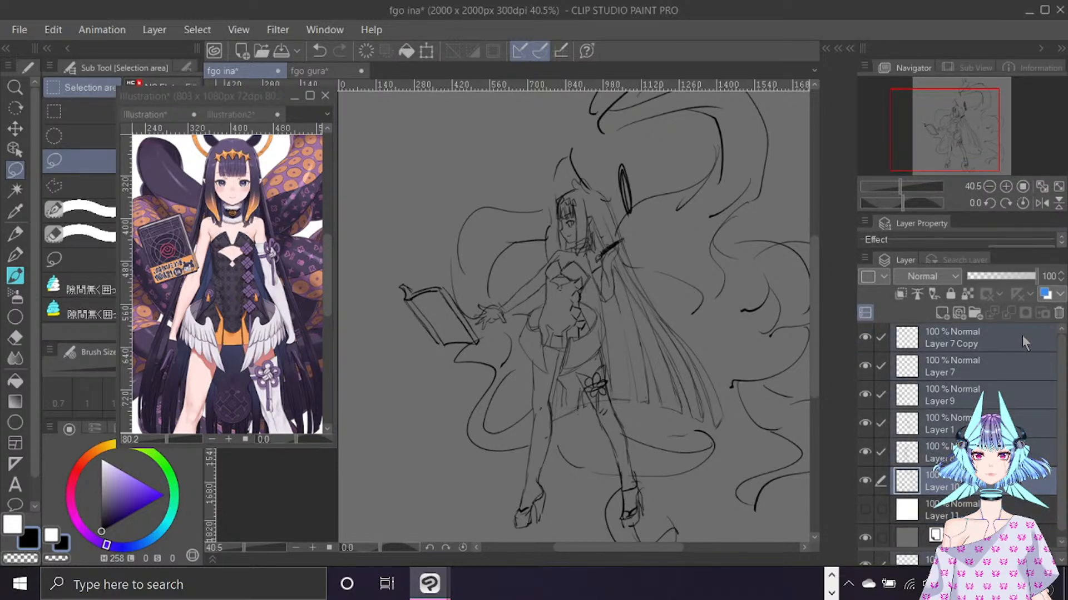
right_click(992, 345)
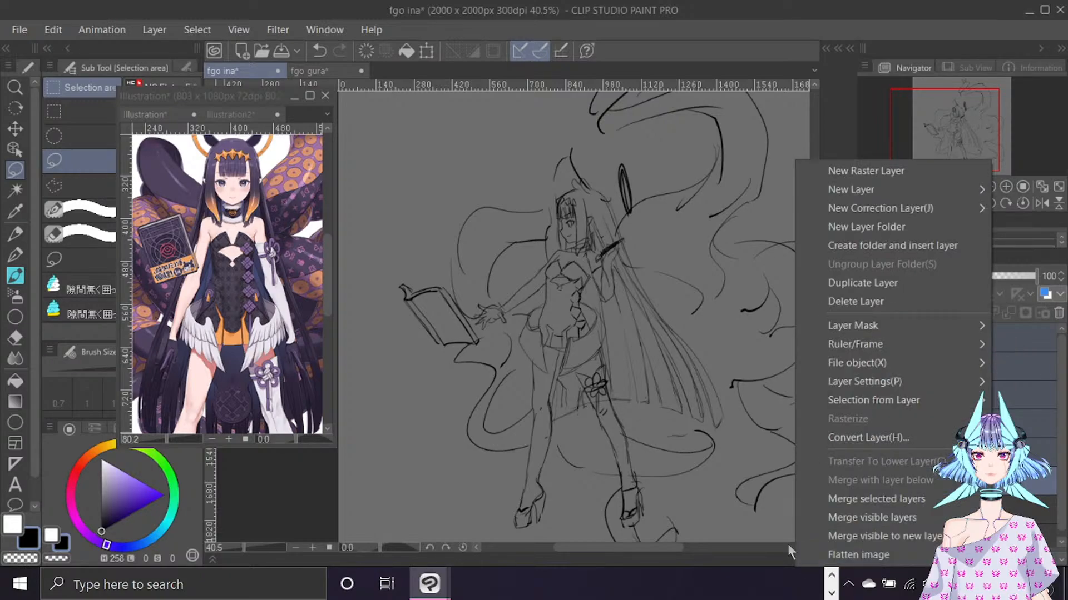
left_click(748, 518)
Merge all the line sketch layers from Layer 7 Copy down to Layer 8 into a single layer.
key("alt+bracketright")
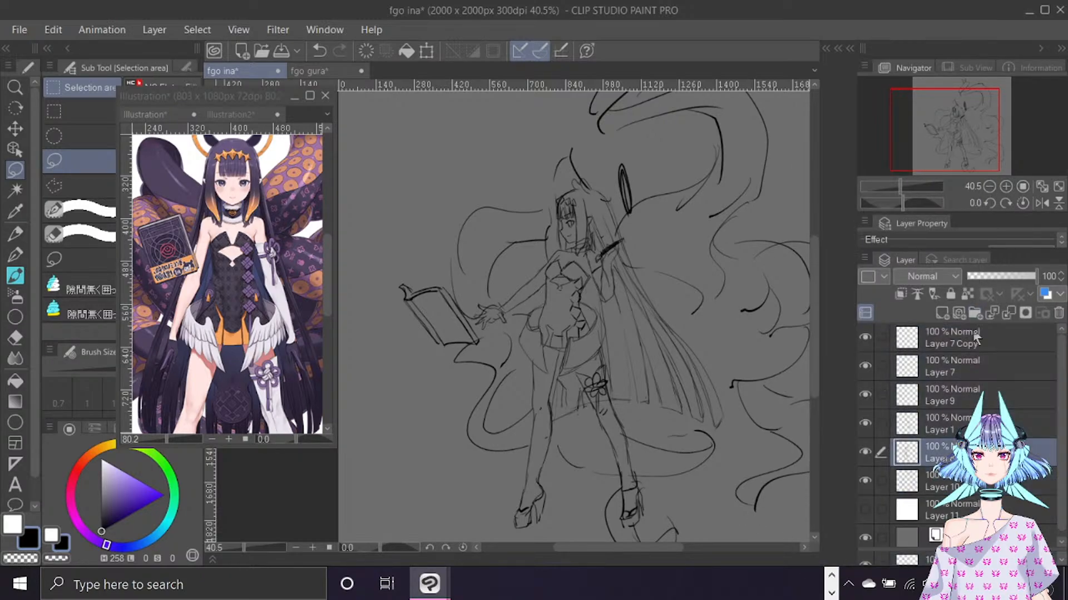
left_click(996, 341, "shift")
right_click(993, 338)
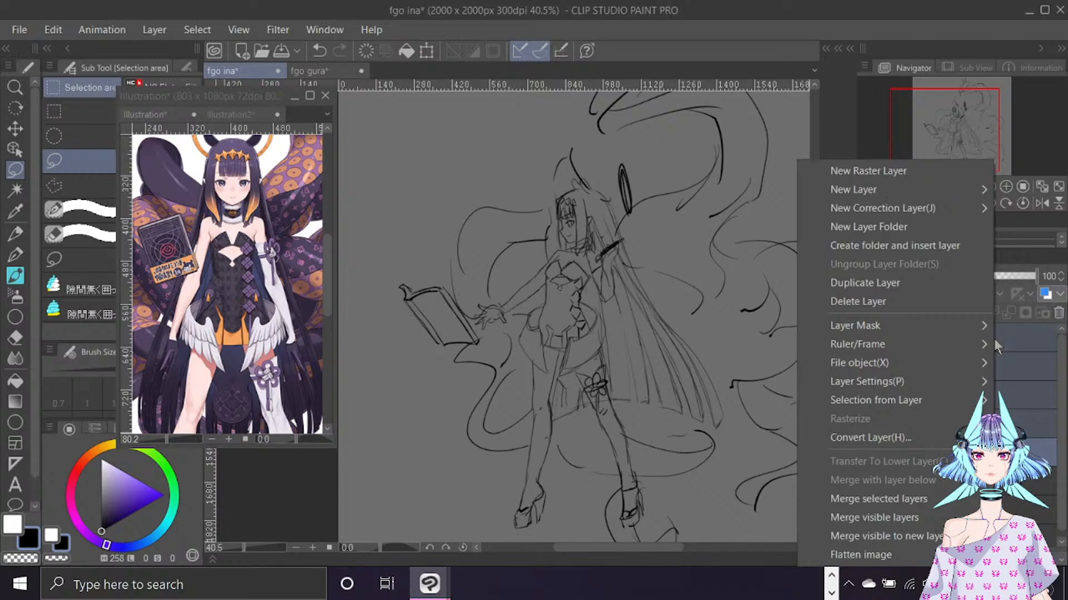
left_click(885, 492)
Delete the hidden white Layer 11 directly above the Paper layer.
left_click(963, 367)
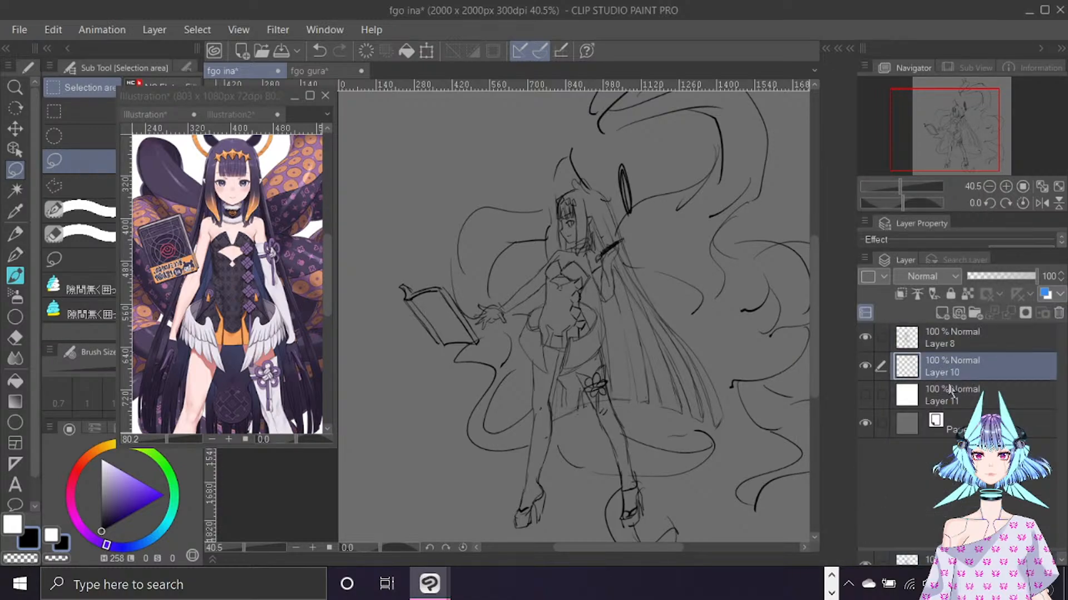
left_click(949, 400)
left_click(1058, 313)
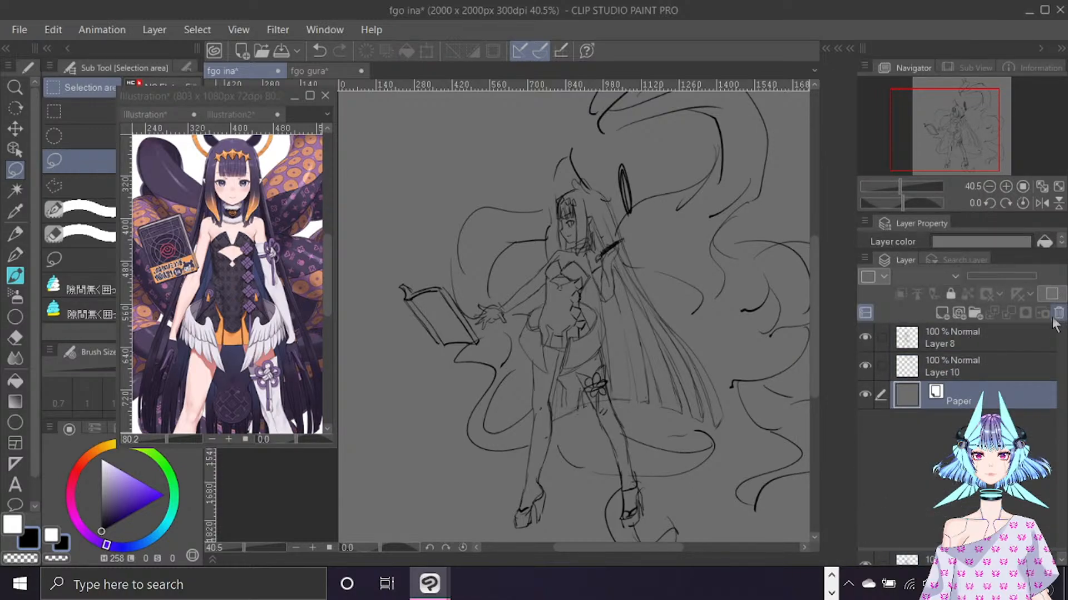
Create a layer folder above Layer 8 and move the sketch layers, Layer 8 and Layer 10, into it.
left_click(999, 345)
left_click(976, 313)
left_click(991, 370)
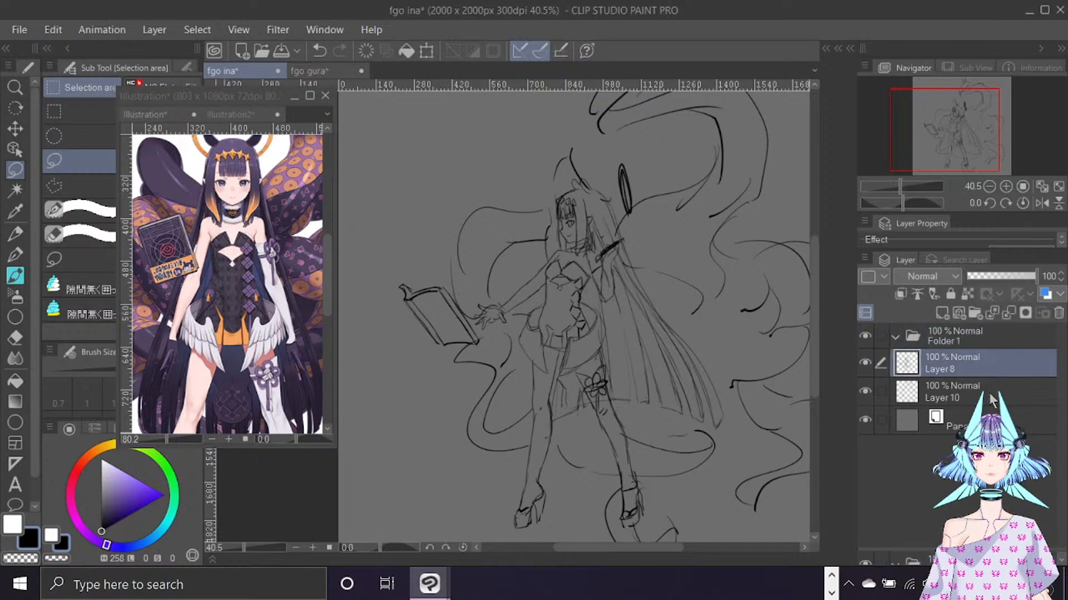
left_click(994, 394, "ctrl")
left_click_drag(998, 373, 1001, 337)
Lower the opacity of Layer 8 and Layer 10 to 29% and add a new raster layer above them.
left_click(995, 276)
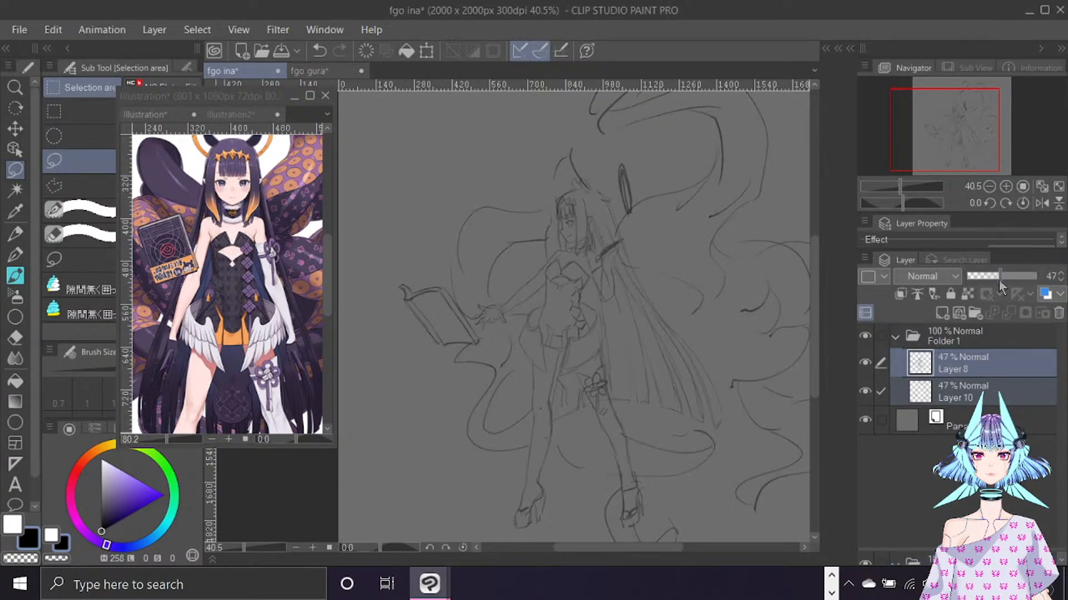
left_click_drag(993, 281, 987, 281)
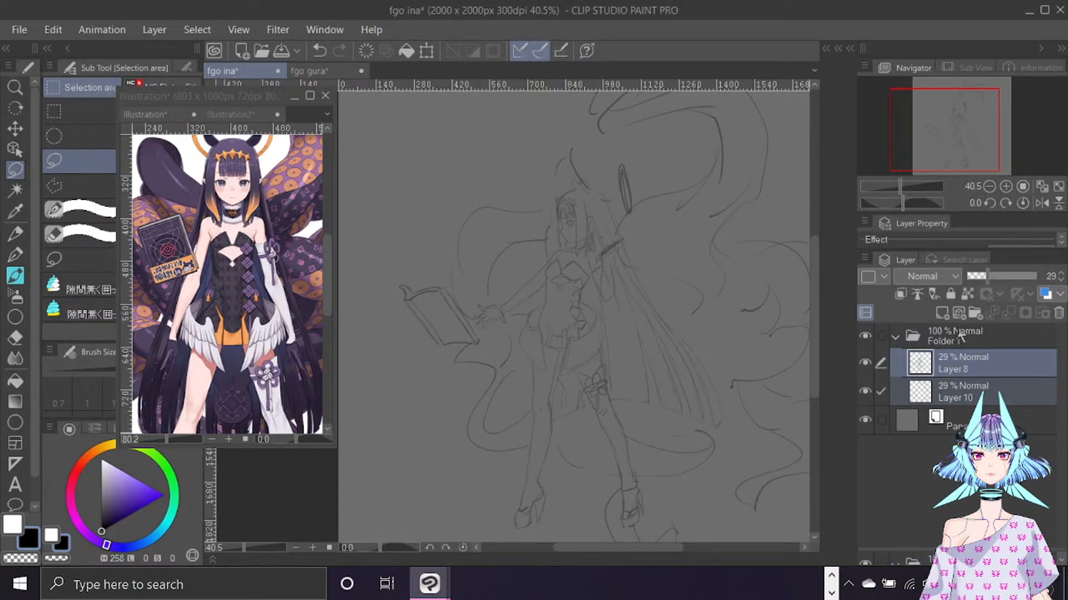
left_click(941, 313)
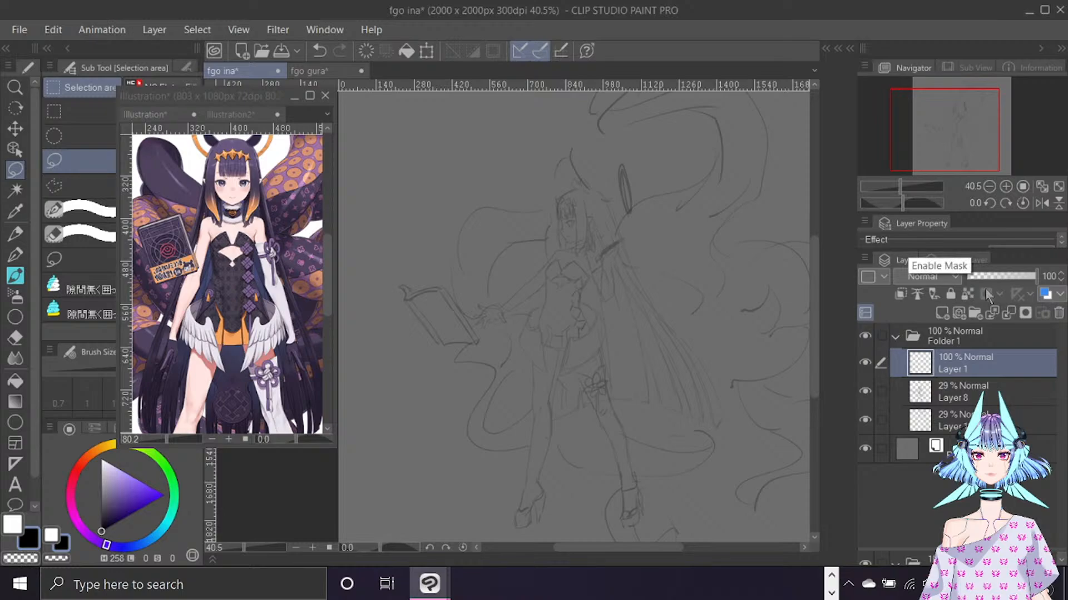
Move the reference illustration window off the brush list and try a brush stroke along the sketched face.
key("b")
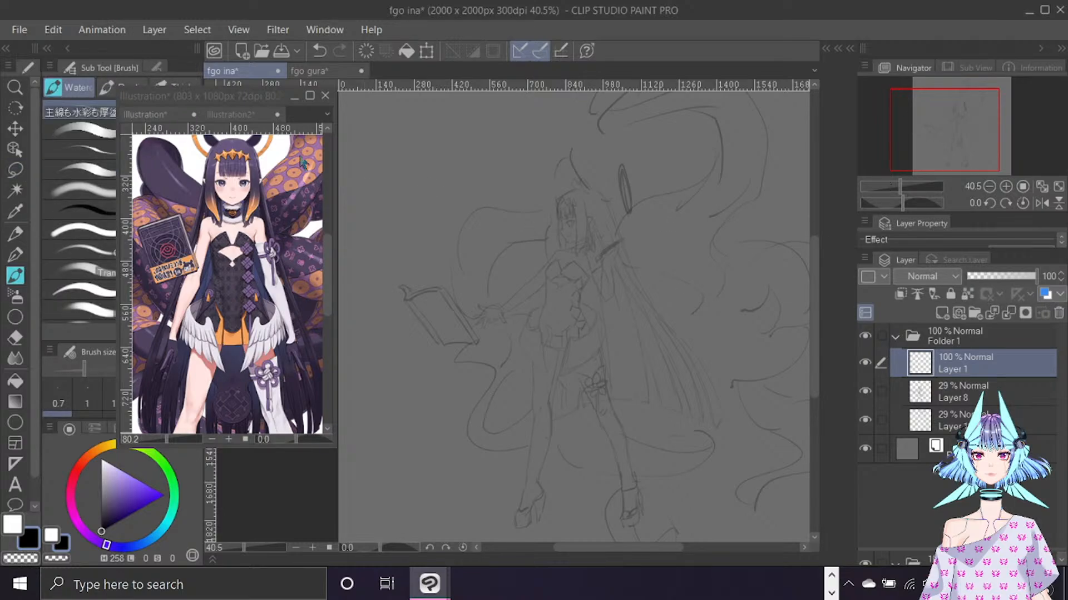
left_click_drag(232, 98, 328, 89)
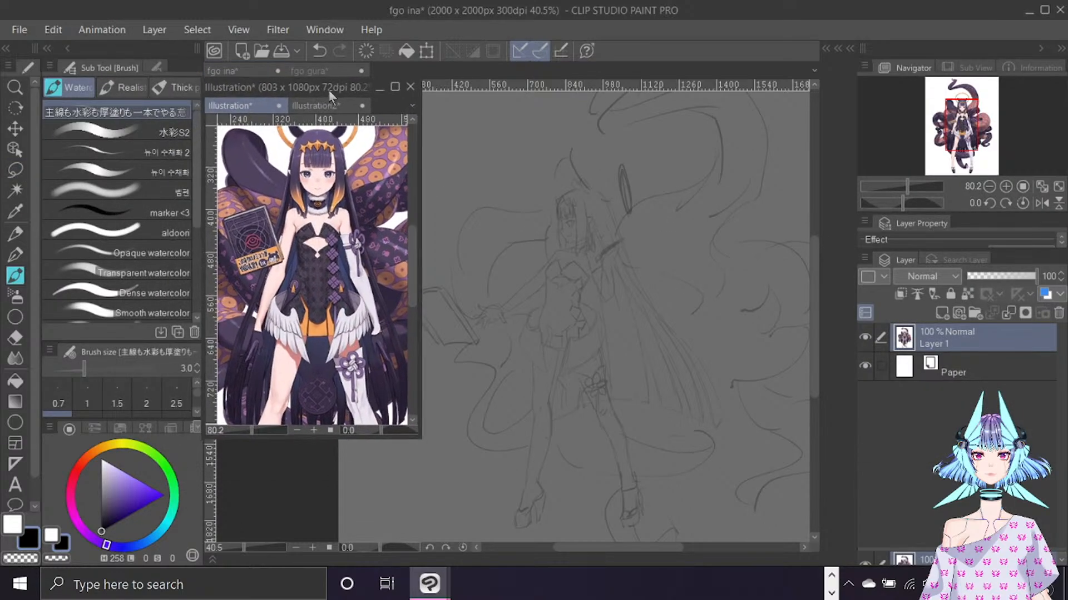
scroll(556, 195, "up", 3)
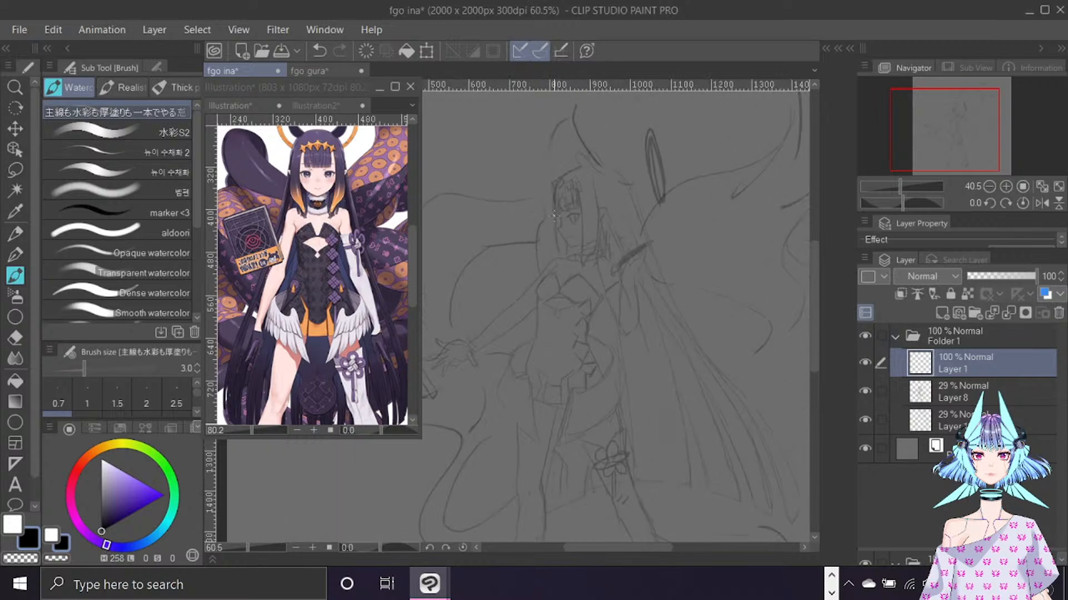
scroll(552, 214, "up", 1)
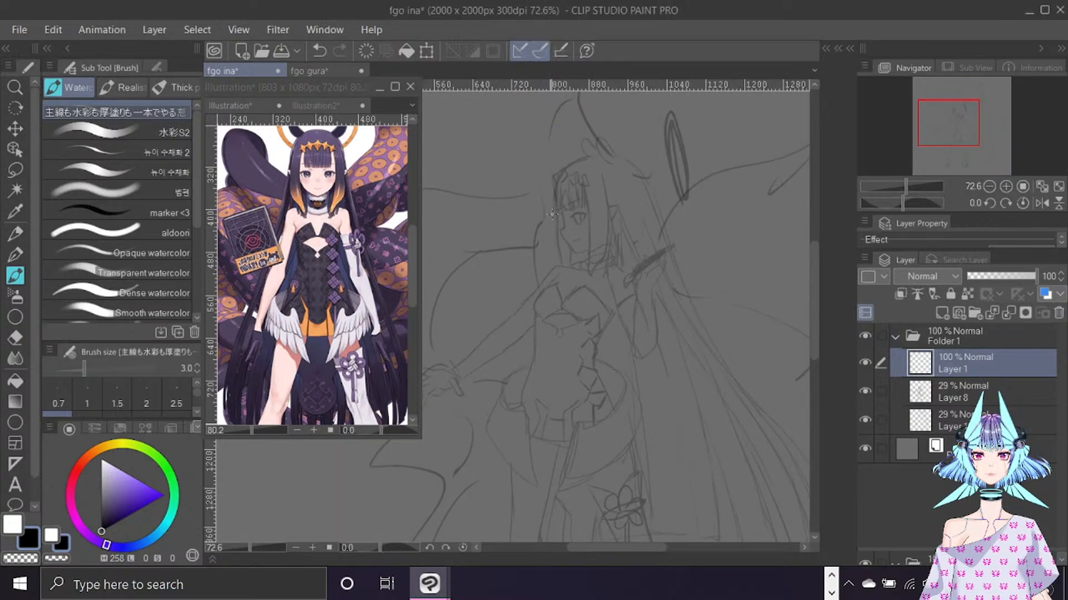
mouse_move(560, 226)
left_mouse_down()
mouse_move(570, 221)
mouse_move(585, 259)
left_mouse_up()
key("ctrl+z")
Switch to the fgo gura drawing, test the line brush beside the sleeve on a new layer at sizes 3 and 4, and return to fgo ina.
left_click(309, 71)
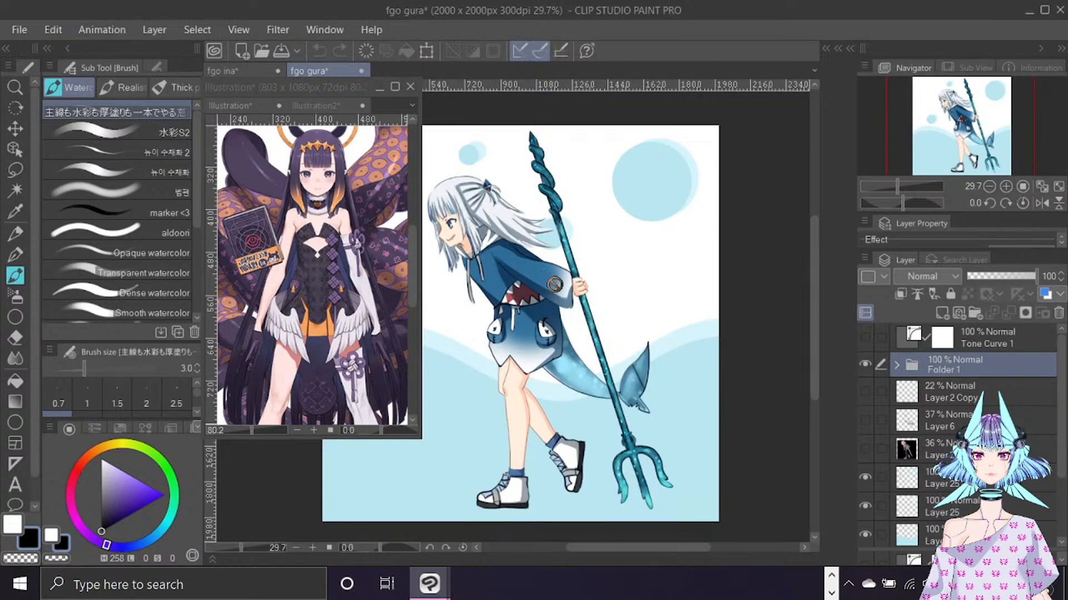
scroll(567, 265, "up", 1)
scroll(567, 266, "up", 2)
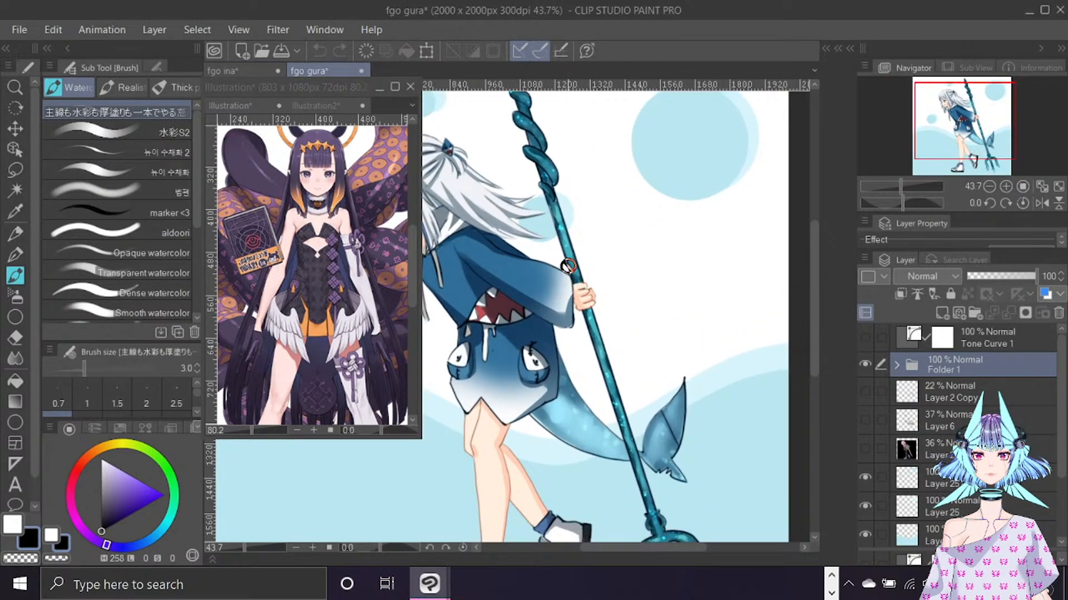
left_click(968, 337)
left_click(941, 314)
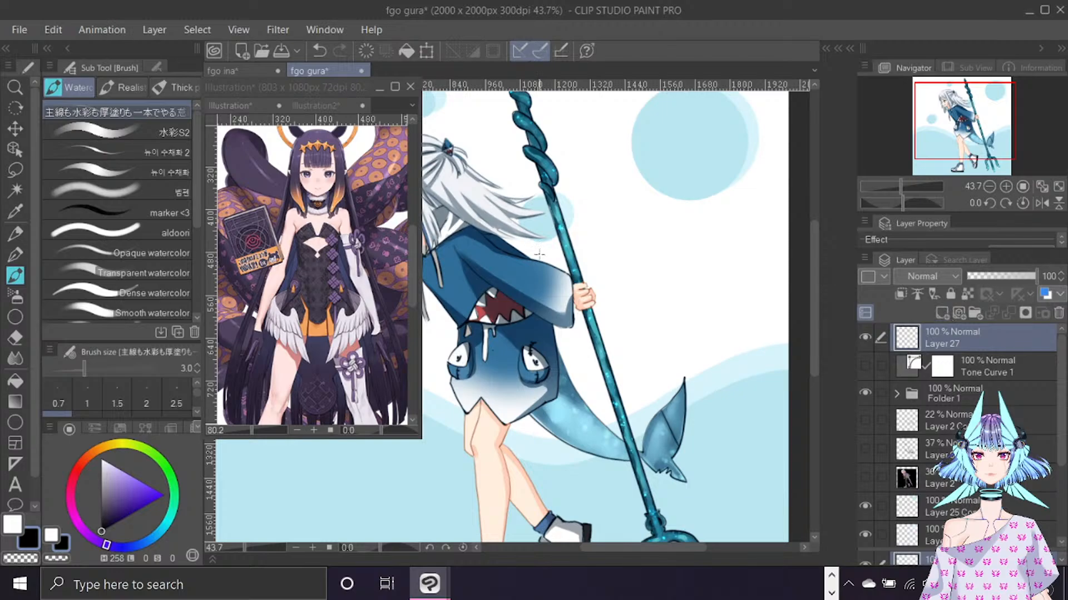
left_click_drag(535, 254, 565, 269)
key("ctrl+z")
key("bracketright")
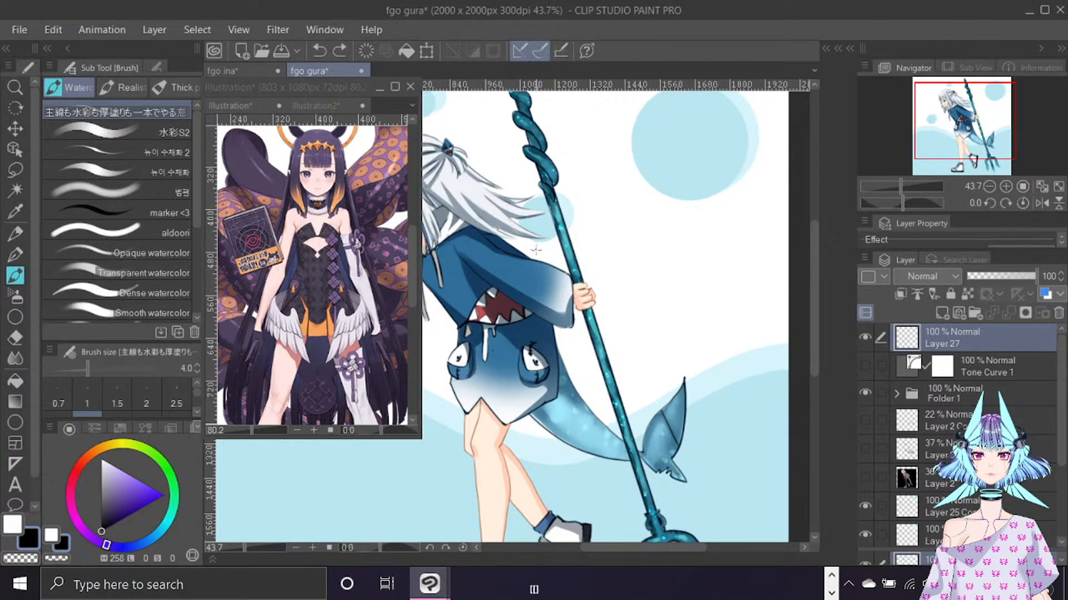
left_click_drag(532, 249, 567, 270)
key("ctrl+z")
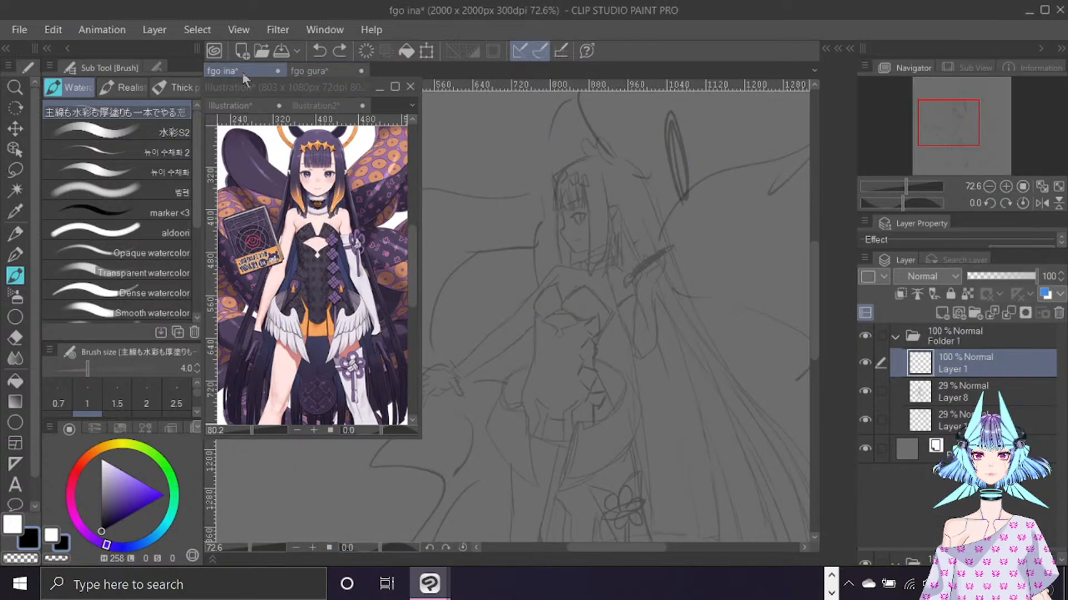
Try inking the face contour below the bangs with the size 4 brush on a mirrored view.
scroll(616, 226, "up", 1)
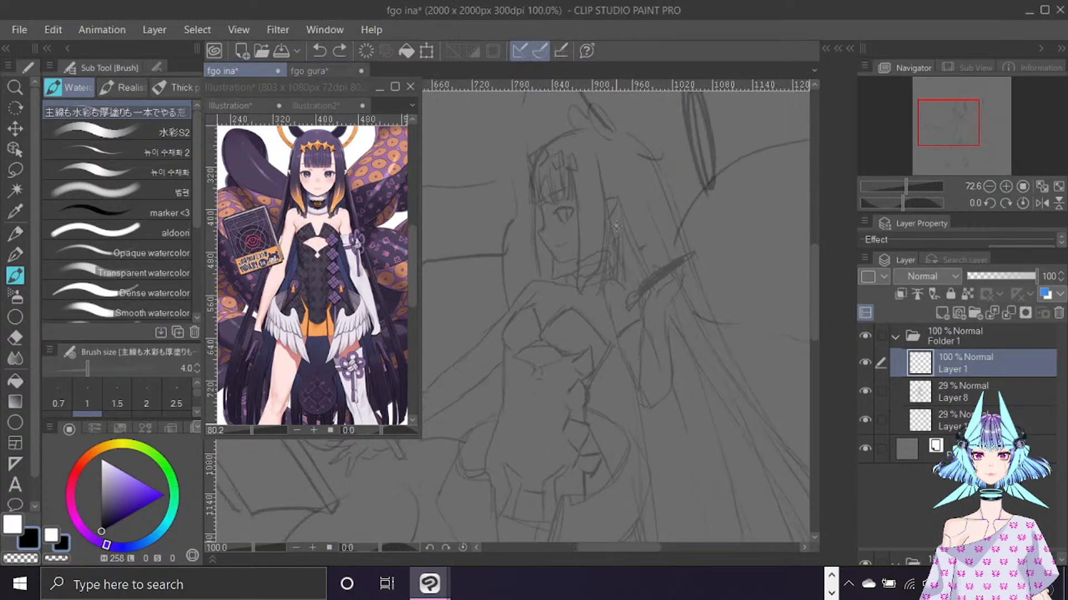
scroll(616, 225, "up", 1)
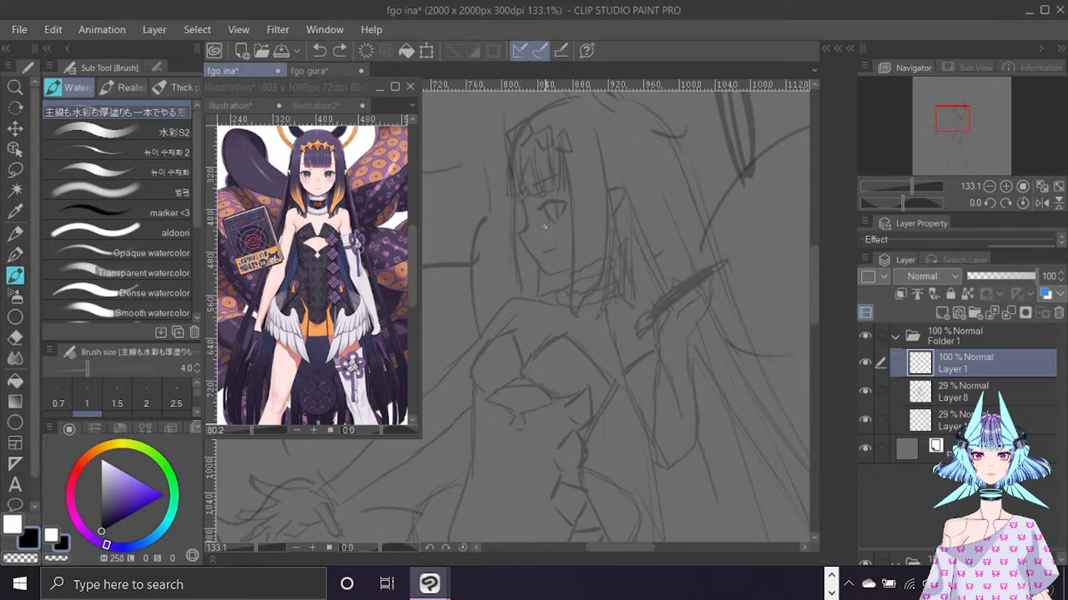
key("r")
left_click_drag(545, 226, 721, 151)
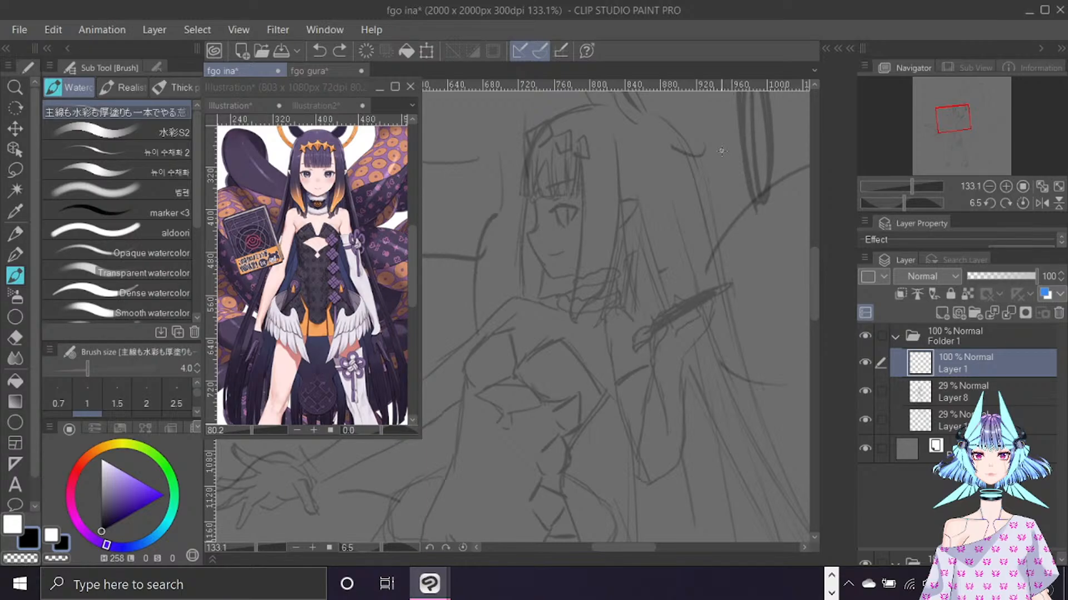
key("ctrl+f")
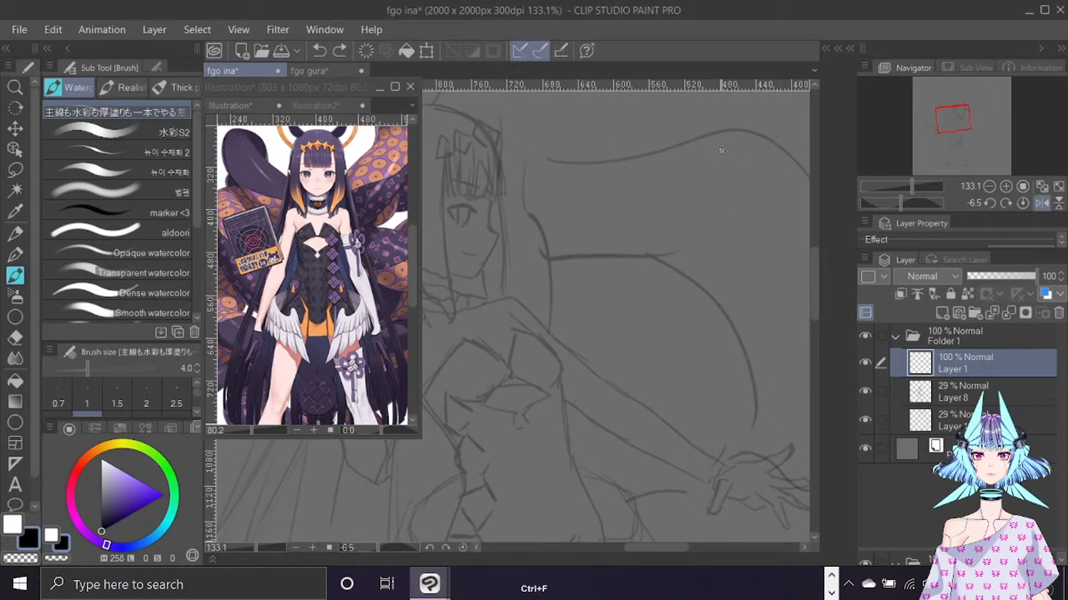
left_click_drag(662, 548, 650, 549)
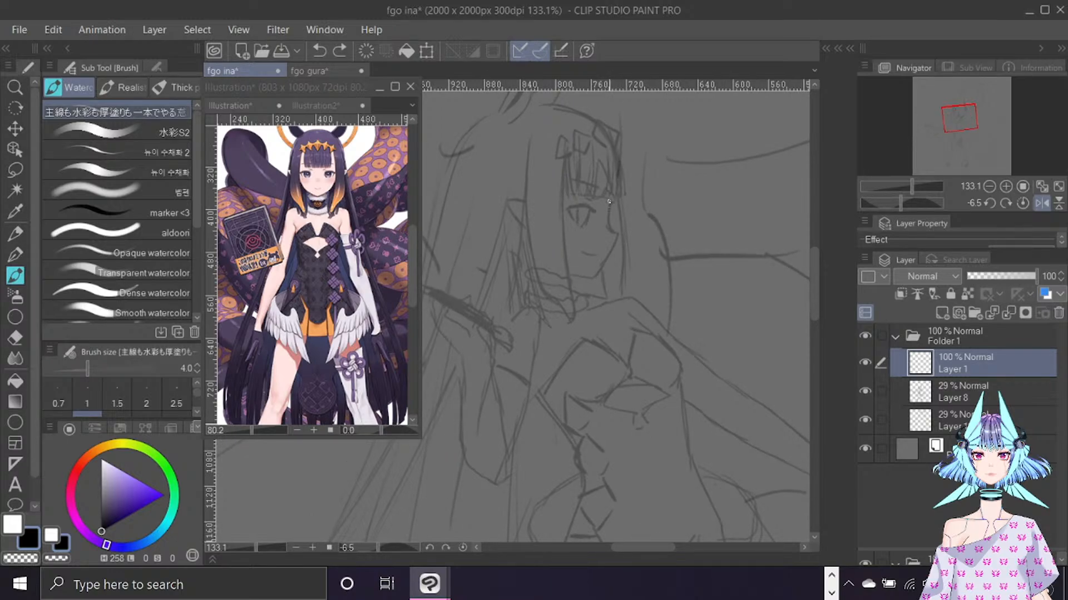
left_click_drag(608, 199, 609, 225)
key("ctrl+z")
key("ctrl+z")
Set the brush size to 2 and try inking the forehead-to-nose contour on the unmirrored view.
key("bracketleft")
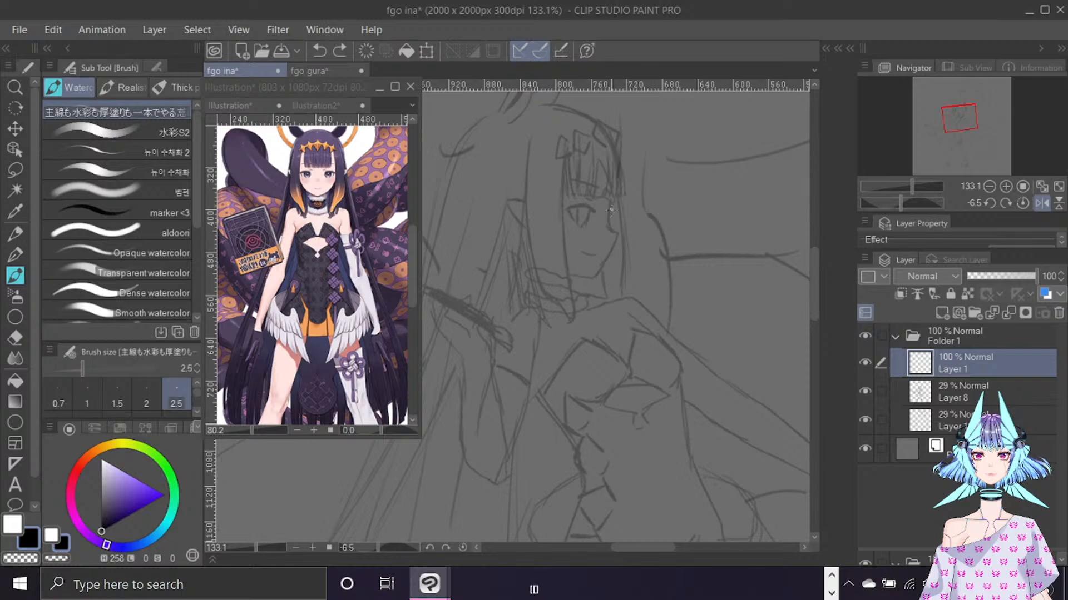
key("ctrl+f")
key("bracketleft")
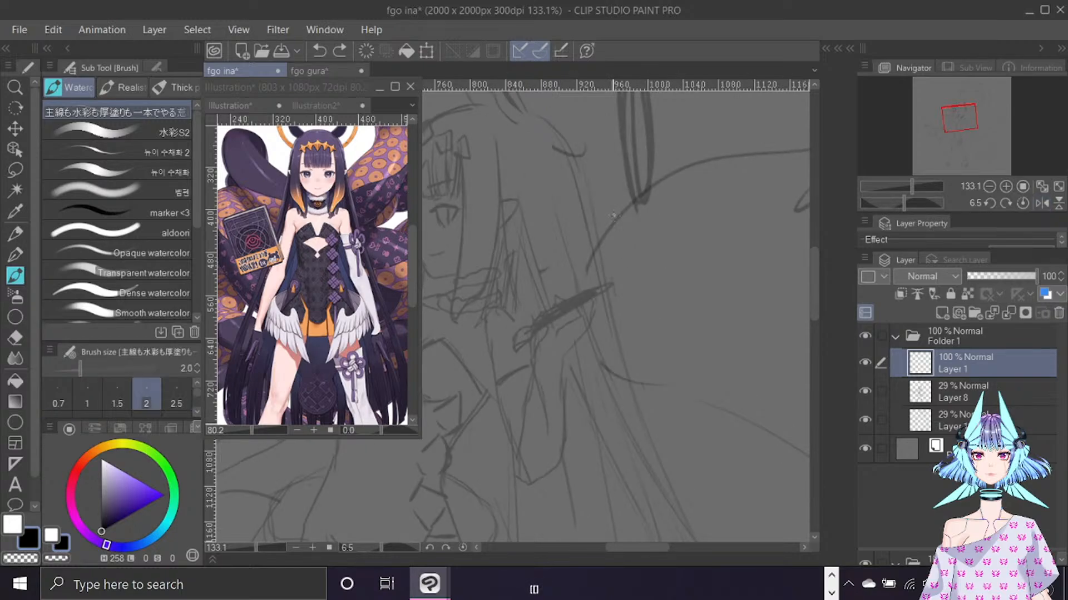
left_click_drag(651, 548, 633, 546)
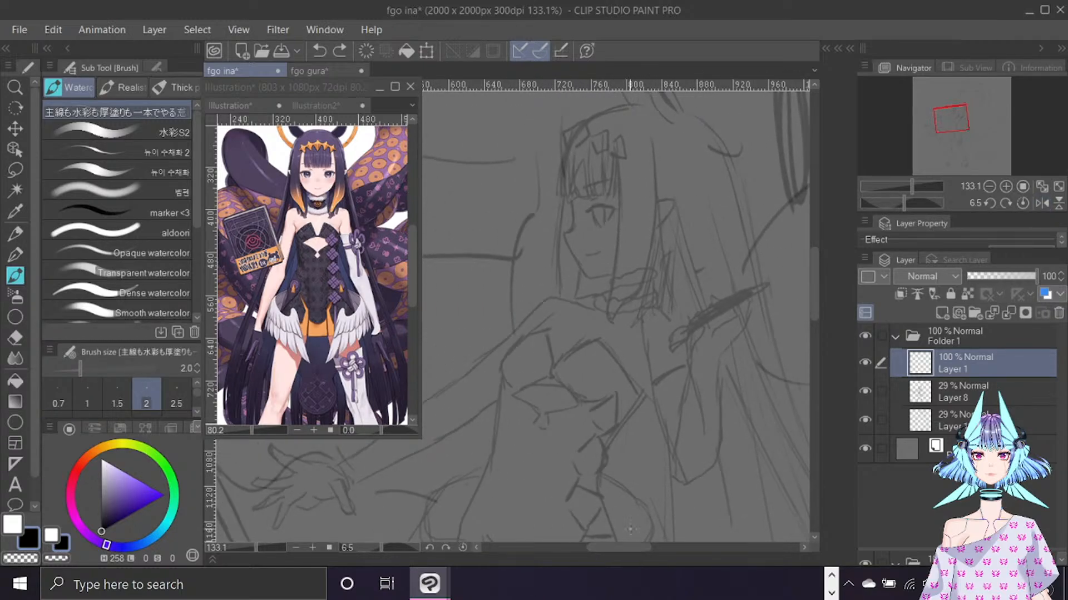
left_click_drag(570, 201, 572, 218)
scroll(562, 208, "up", 4)
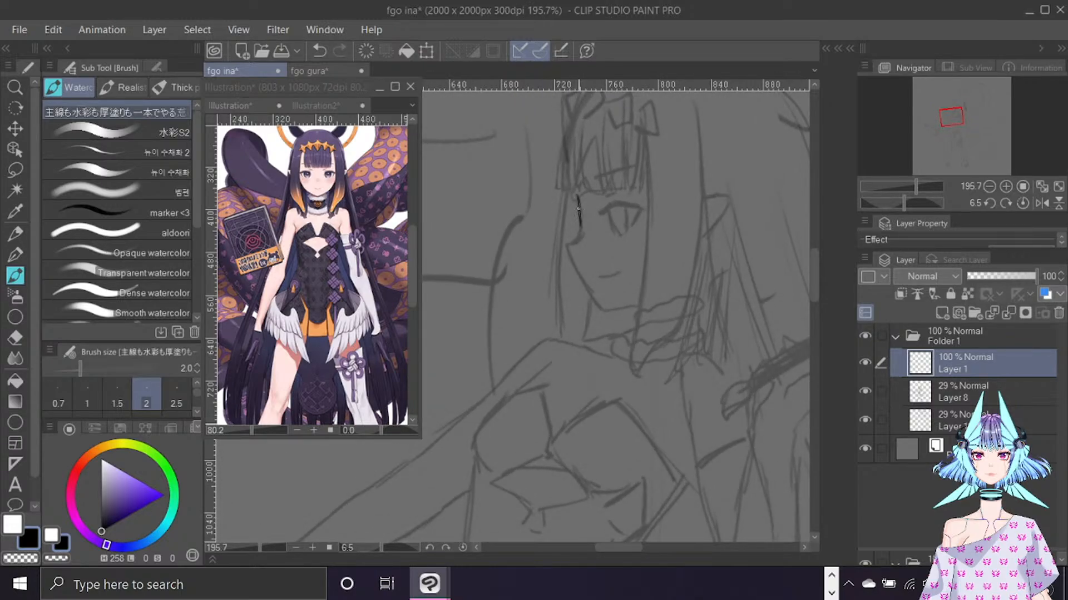
mouse_move(578, 208)
left_mouse_down()
mouse_move(580, 234)
mouse_move(568, 243)
left_mouse_up()
key("ctrl+z")
key("ctrl+z")
key("ctrl+z")
key("ctrl+z")
Ink the face profile on Layer 1 with a nose-to-chin line and a curve from the forehead to the nose.
left_click_drag(567, 247, 604, 306)
key("ctrl+f")
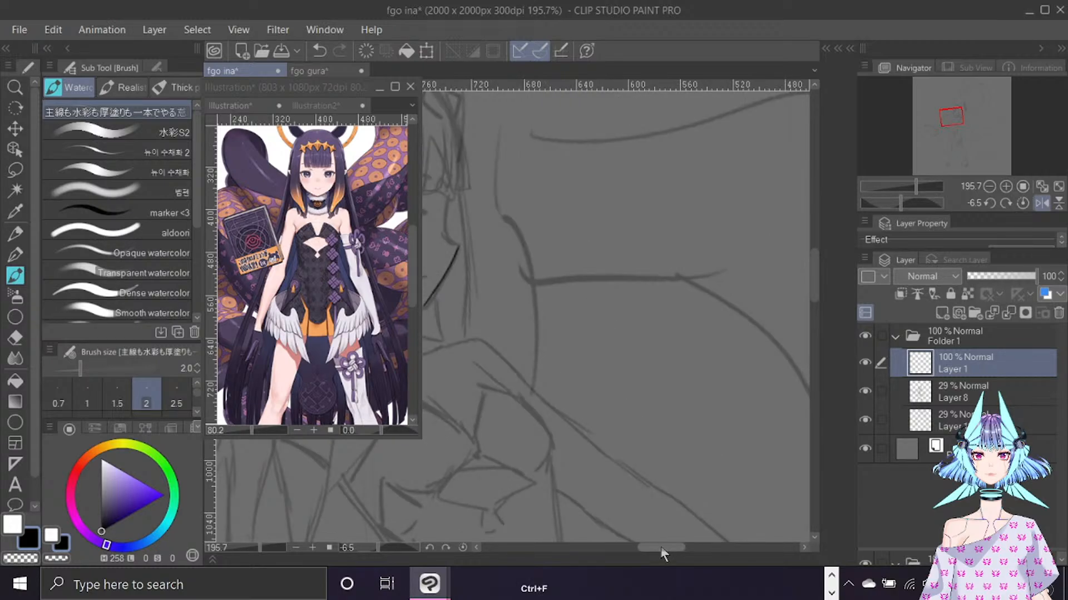
left_click_drag(662, 548, 648, 548)
left_click_drag(593, 195, 602, 251)
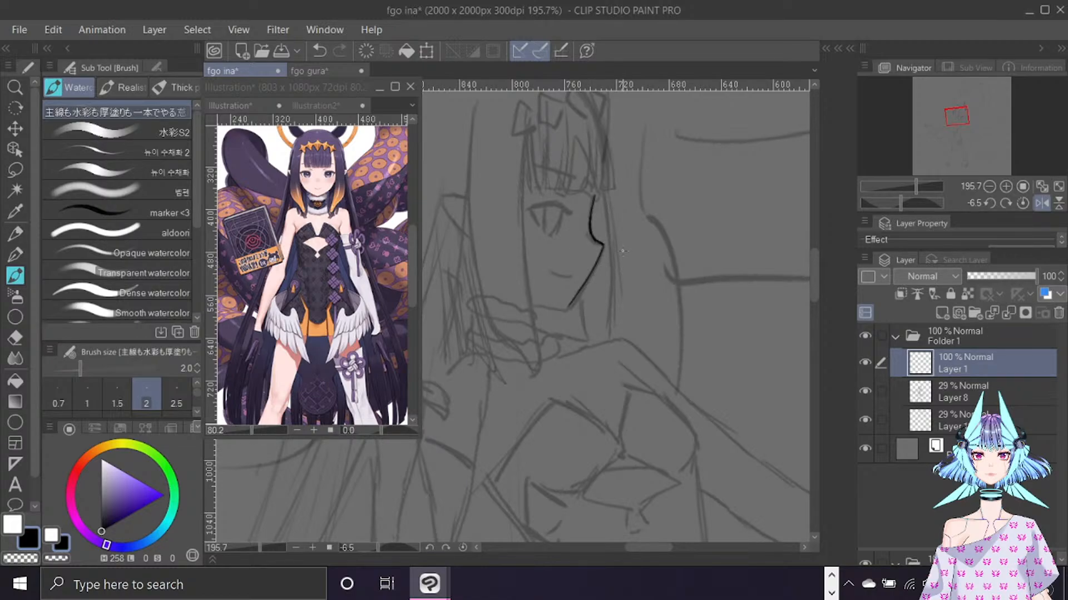
Ink the chin and the jaw underside up to the side hair, and move Layer 1 above Folder 1.
key("ctrl+f")
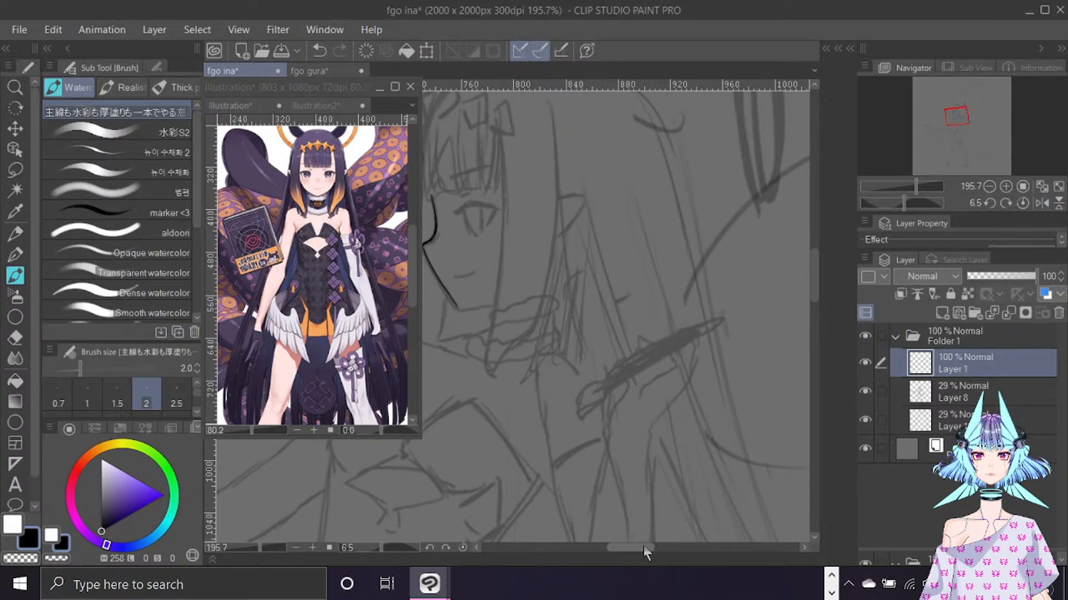
left_click_drag(643, 546, 637, 546)
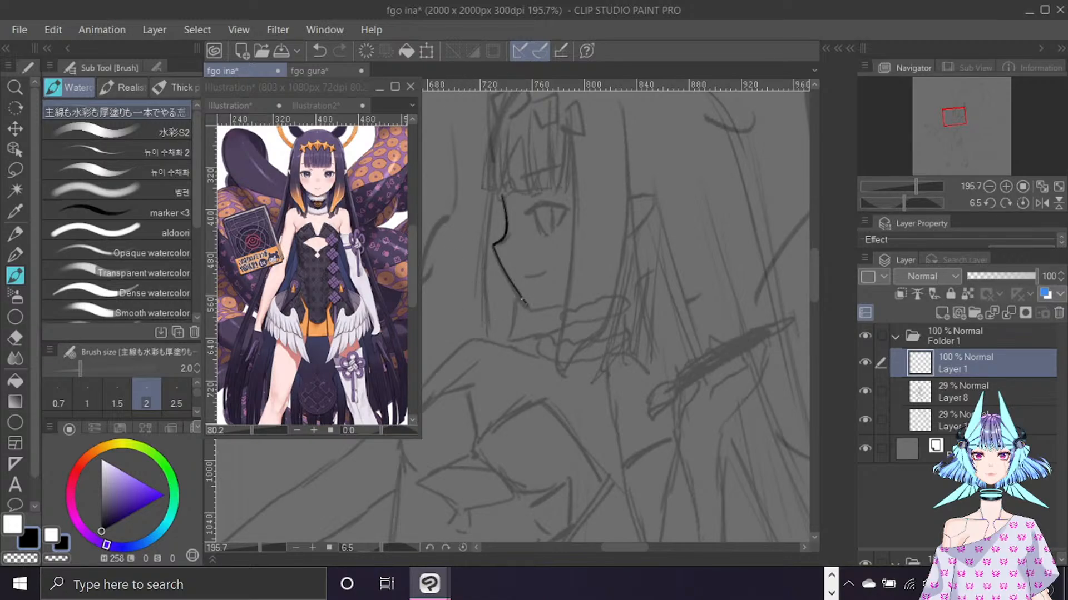
key("ctrl+z")
left_click_drag(523, 302, 532, 310)
key("ctrl+z")
left_click_drag(523, 302, 566, 302)
left_click_drag(969, 363, 970, 330)
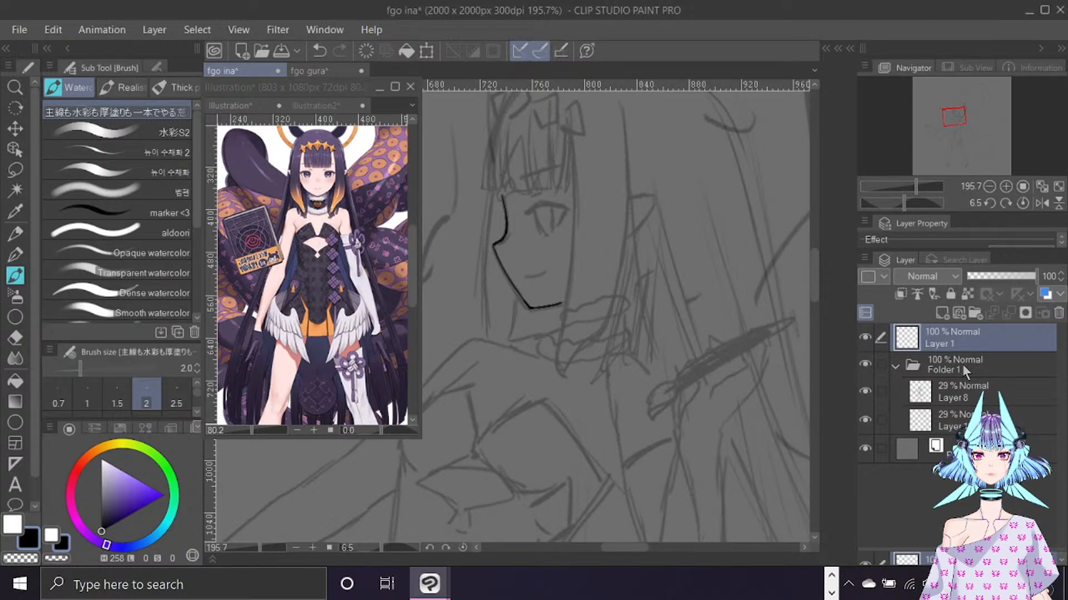
Set the brush size to 3 and ink the thick upper eyelash line over the sketched eye.
scroll(809, 282, "up", 3)
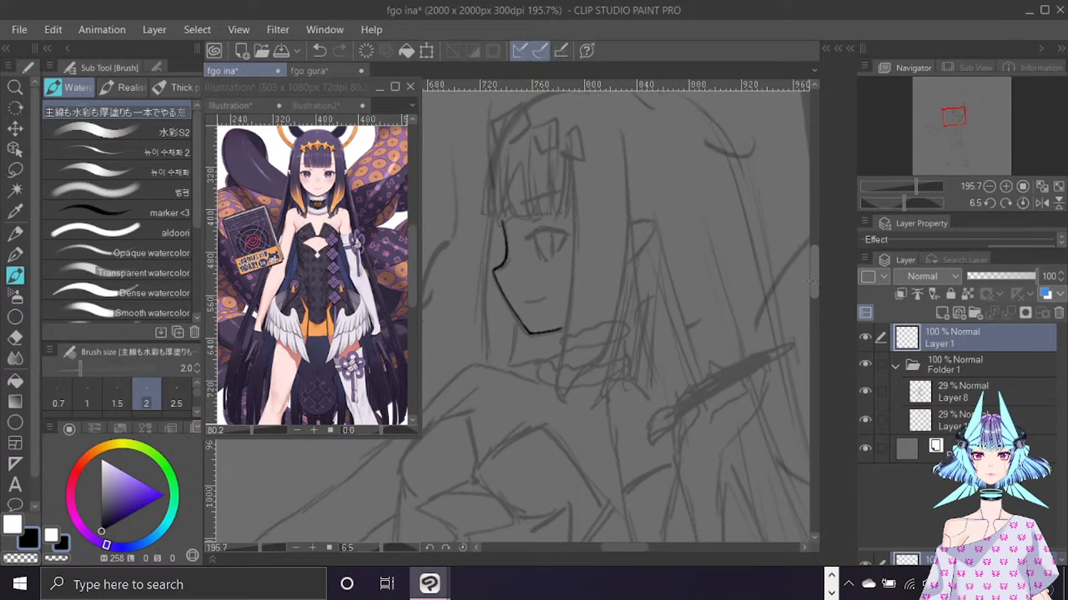
key("bracketright")
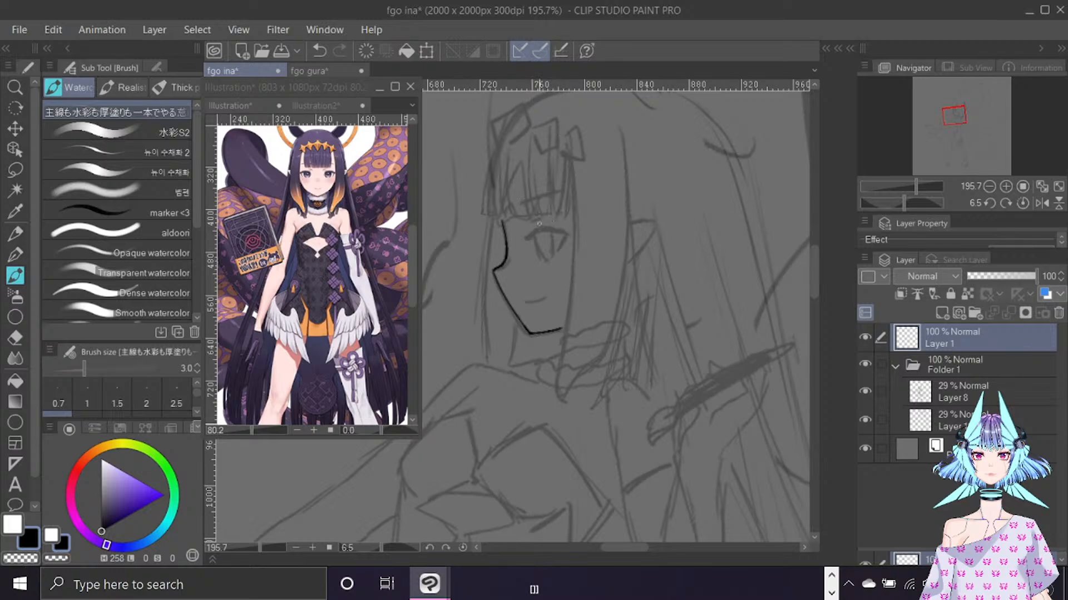
left_click_drag(526, 237, 535, 233)
key("ctrl+z")
key("h")
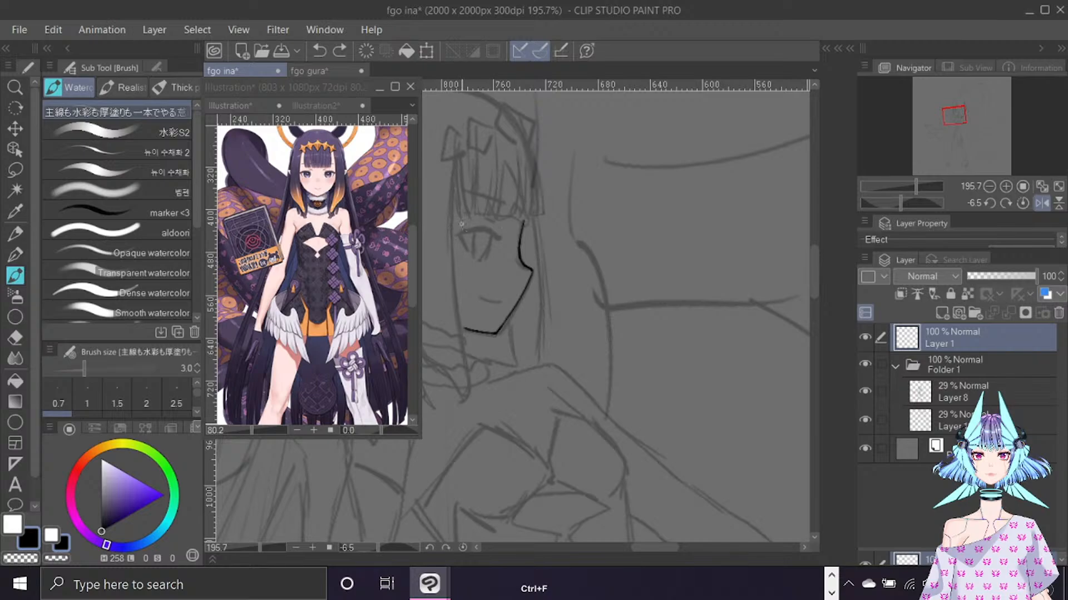
left_click_drag(460, 234, 497, 236)
key("ctrl+f")
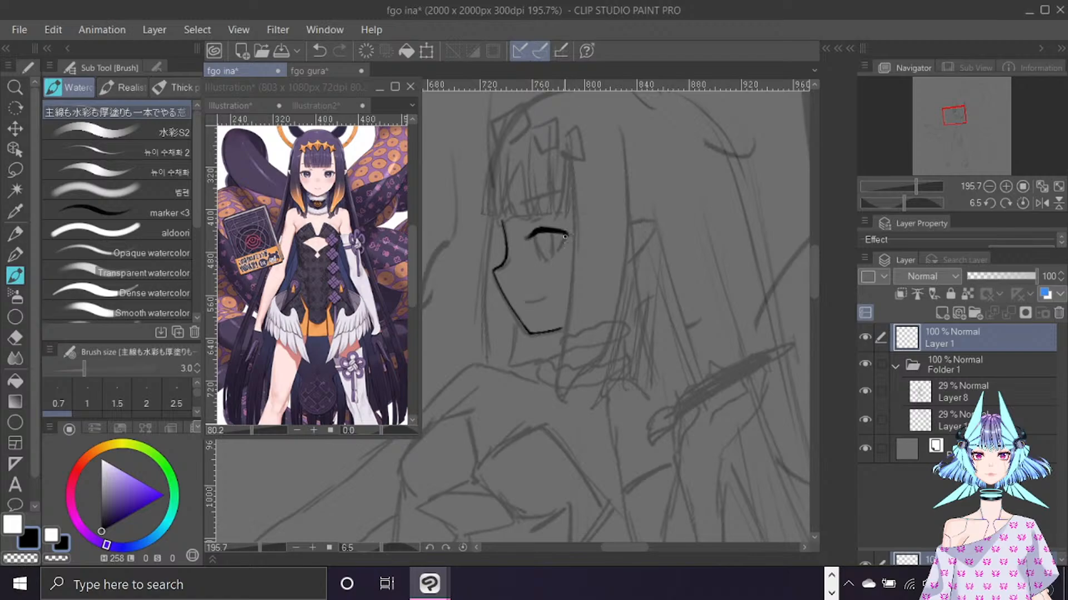
Ink the eye's outer corner, the short lid crease above the lash line and the oval iris outline, cleaning up the crease.
left_click_drag(567, 235, 559, 248)
left_click_drag(527, 232, 546, 221)
left_click_drag(541, 256, 549, 262)
left_click_drag(535, 238, 547, 260)
key("c")
left_click_drag(528, 230, 541, 226)
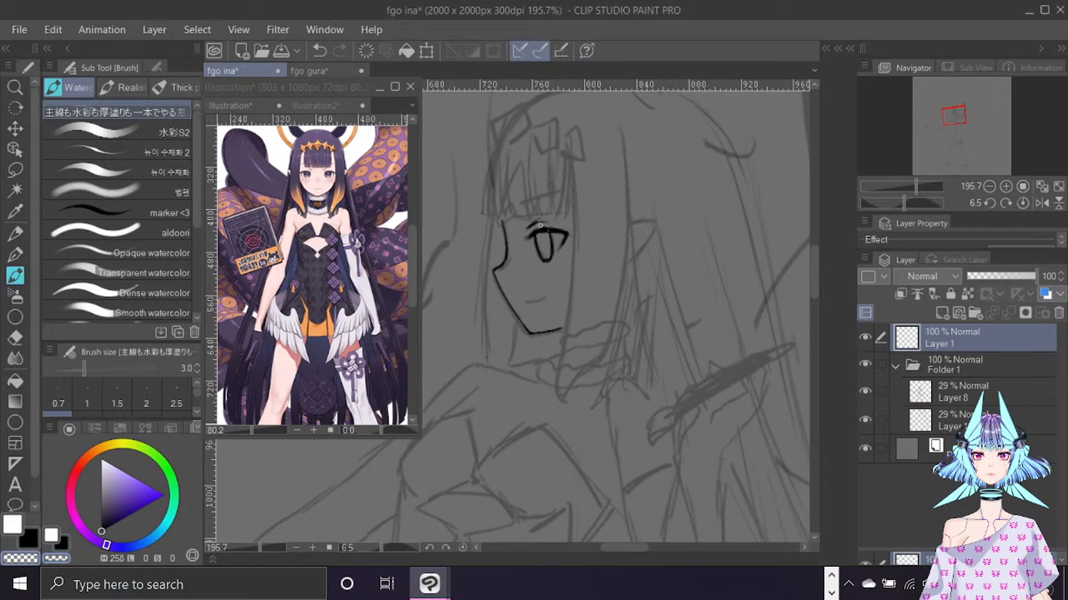
key("c")
Check the inked face in mirrored and normal view with the sketch folder hidden, and show the folder again.
key("h")
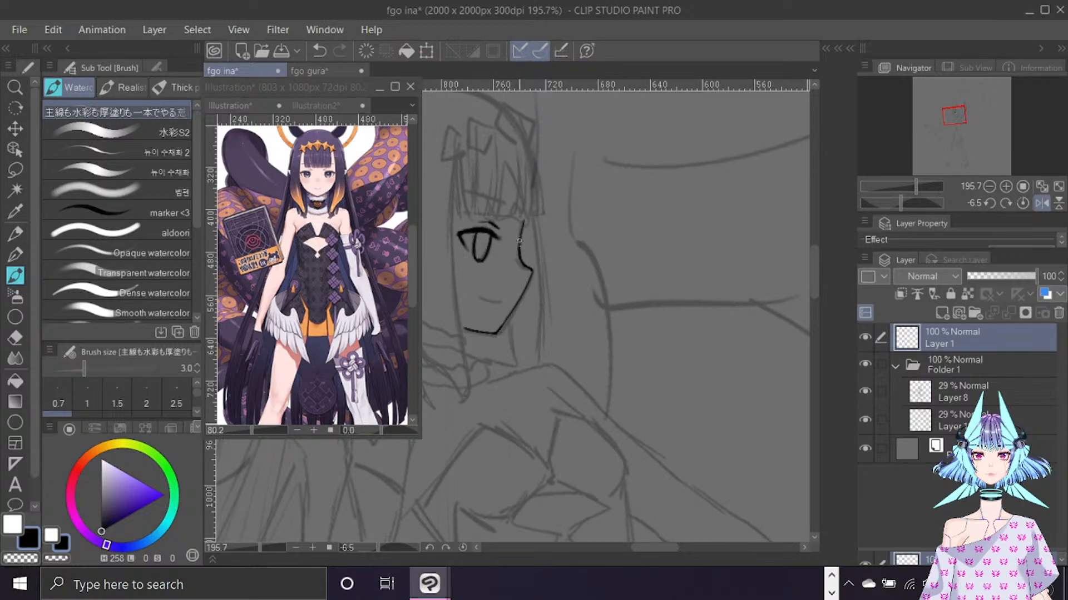
left_click(865, 363)
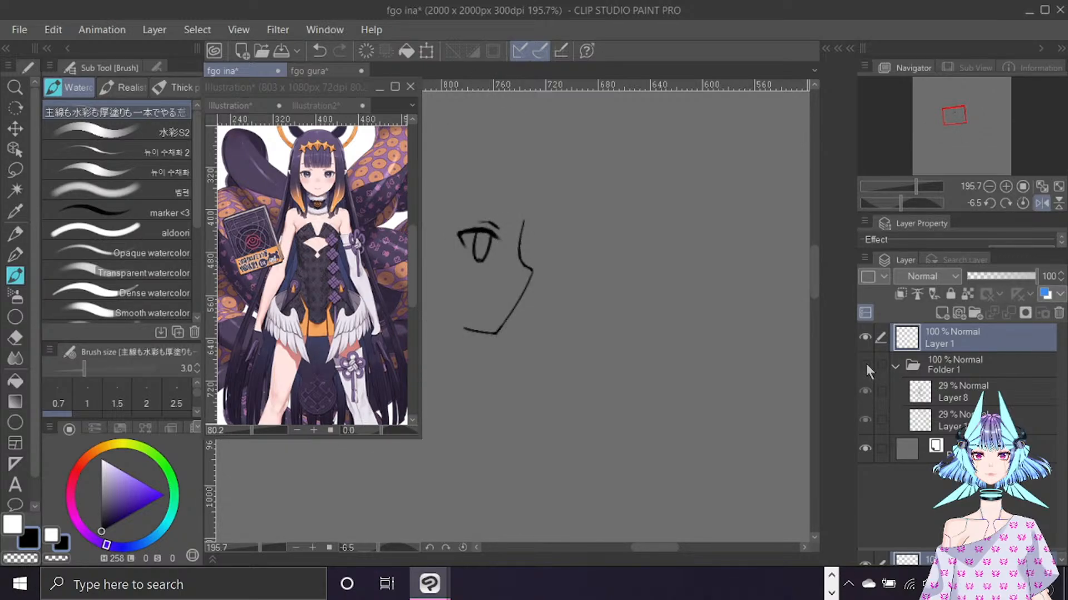
key("h")
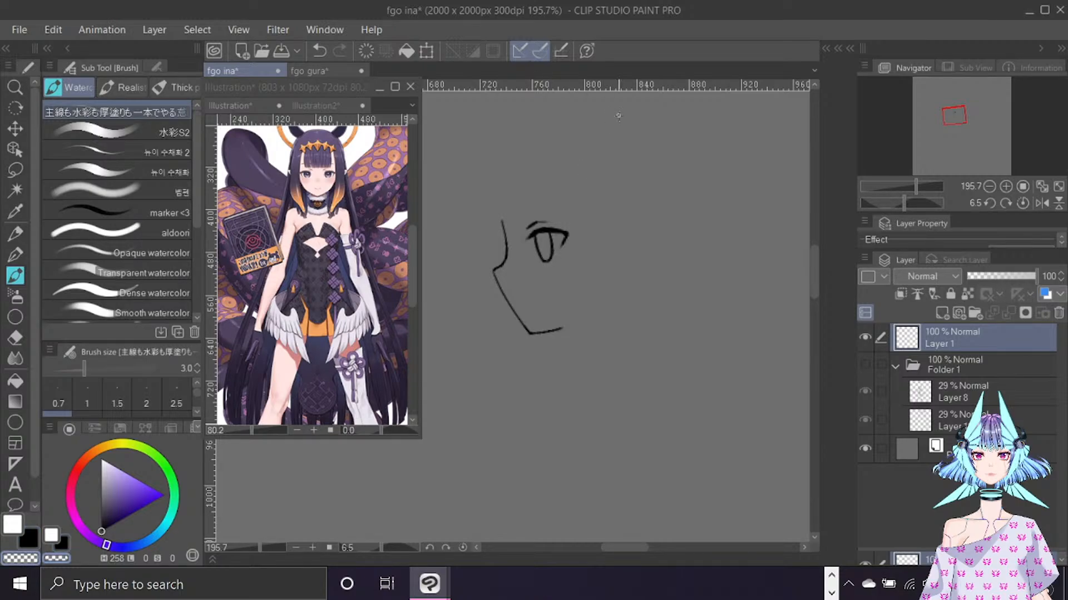
key("x")
left_click(866, 364)
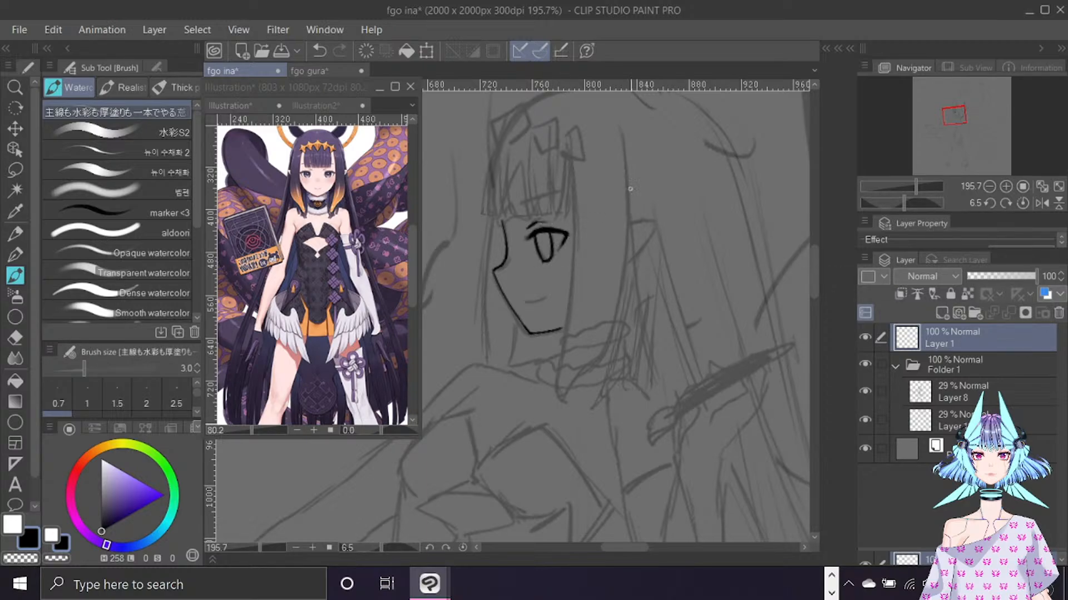
Ink the eyebrow across the sketched bangs and add a new layer above Layer 1.
scroll(815, 254, "up", 3)
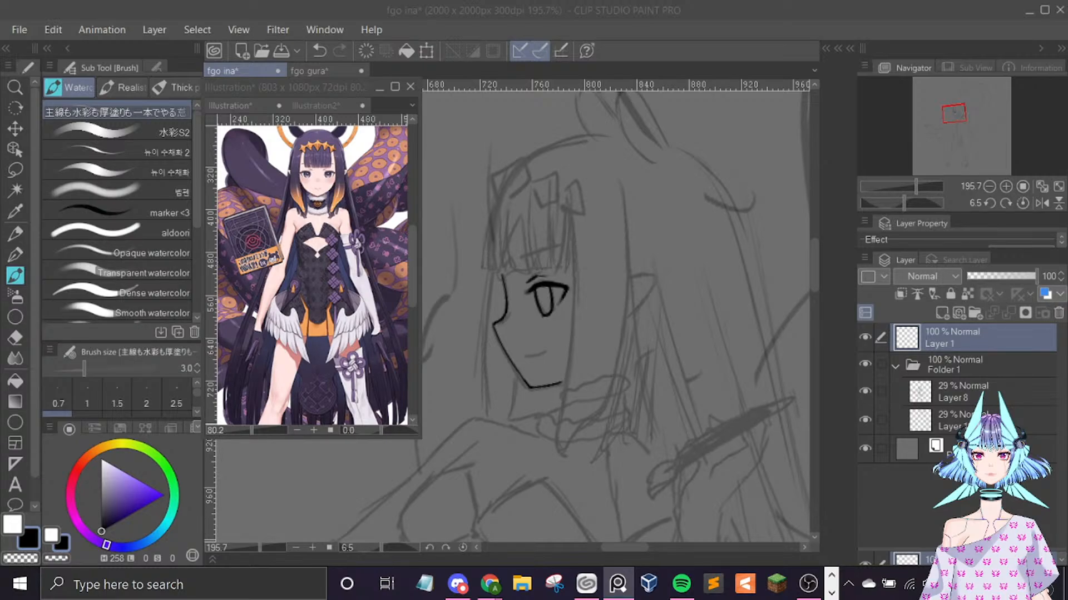
left_click_drag(519, 258, 568, 243)
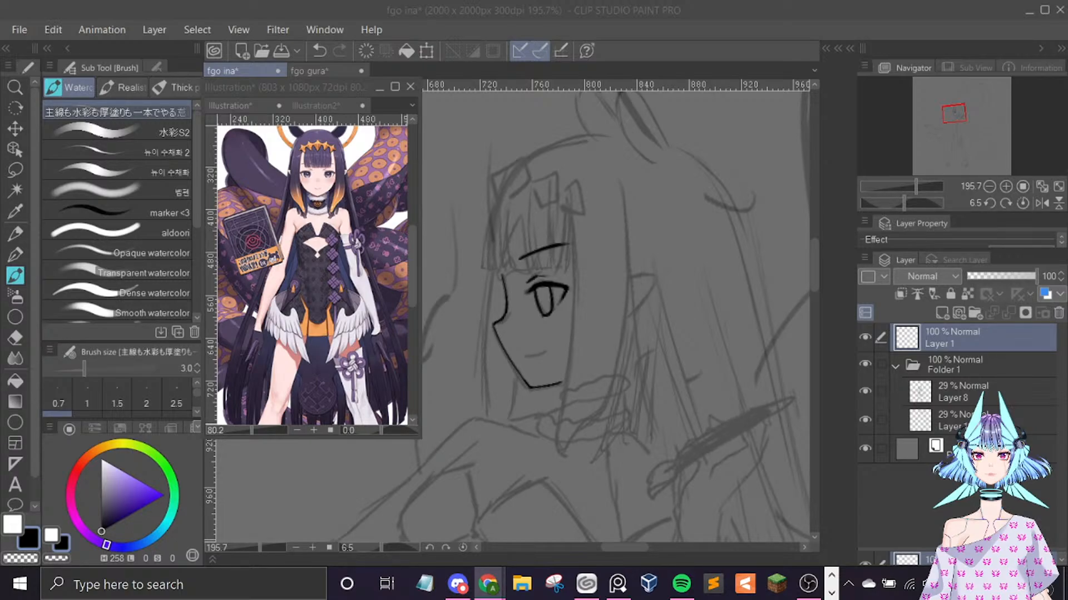
scroll(534, 367, "down", 3)
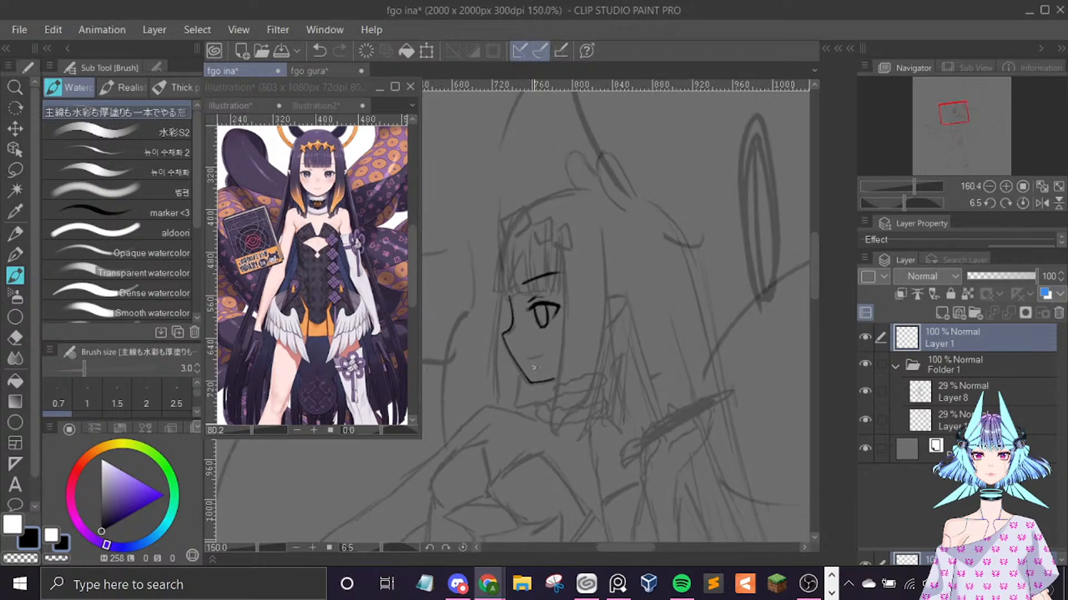
scroll(534, 367, "up", 1)
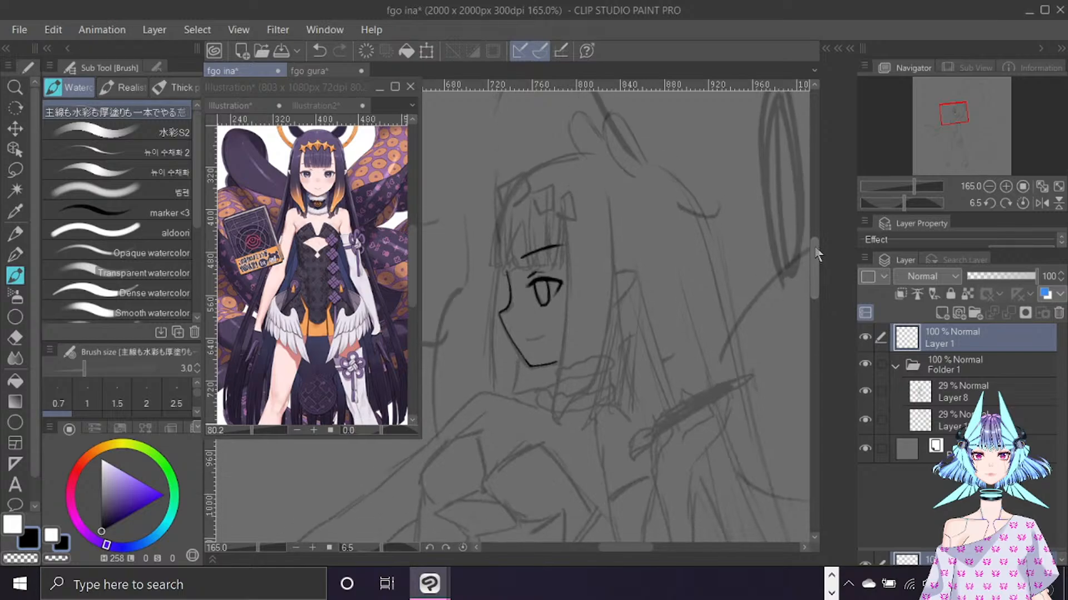
left_click_drag(814, 250, 815, 246)
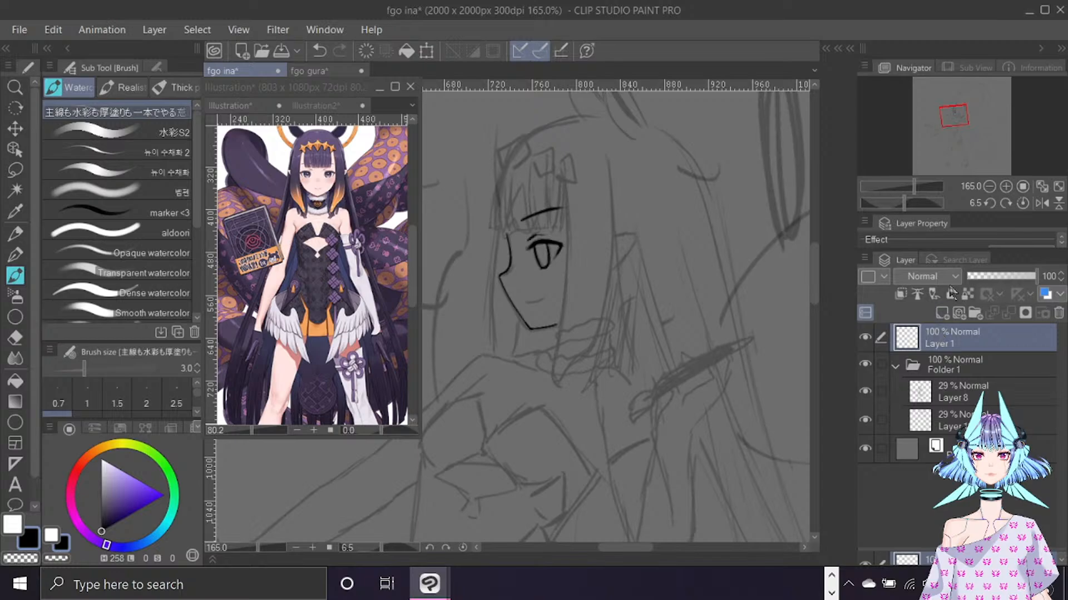
left_click(942, 313)
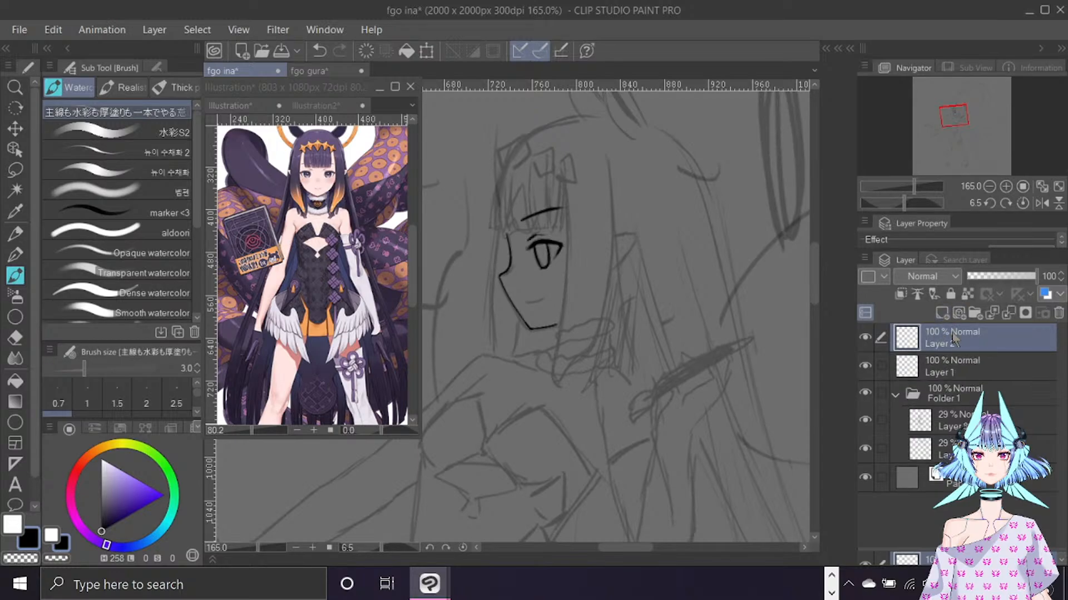
Try inking the face-side edge of the side lock with brush sizes 2 and 3.
left_click_drag(815, 272, 814, 267)
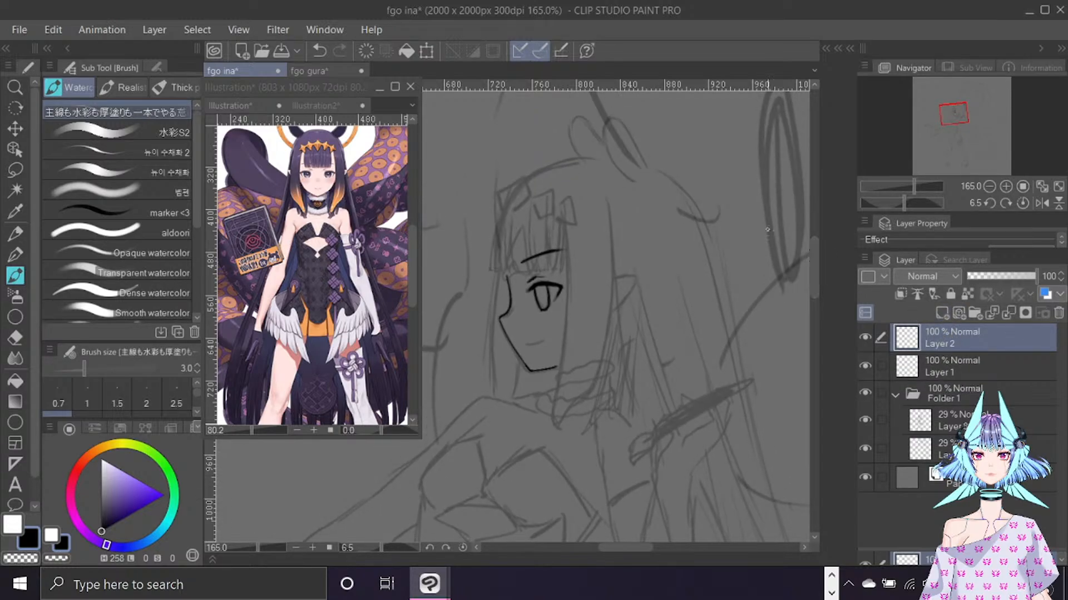
scroll(610, 297, "up", 2)
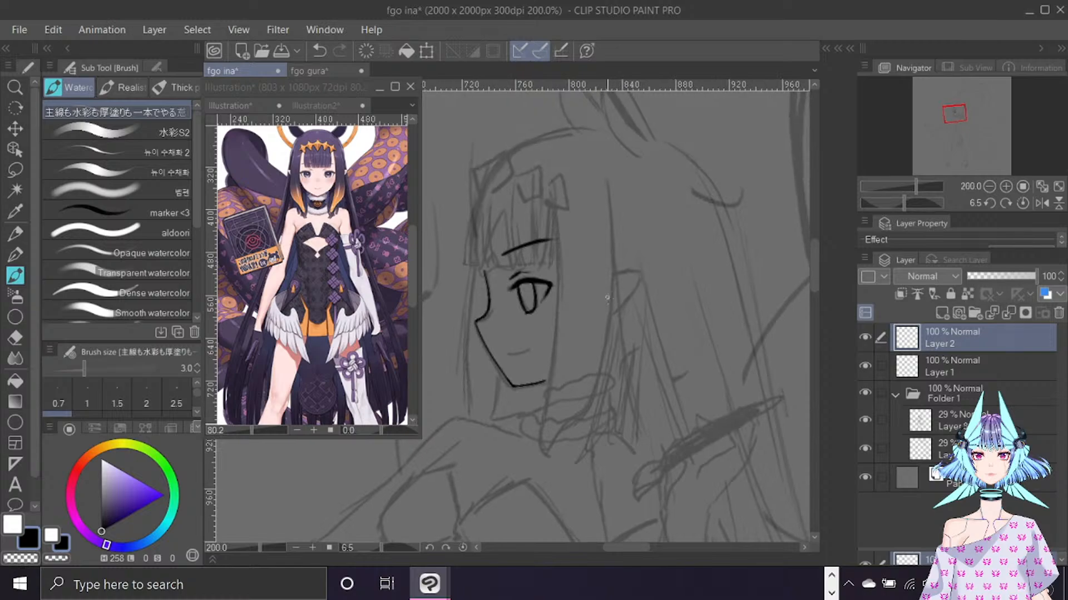
mouse_move(815, 263)
left_mouse_down()
mouse_move(816, 285)
mouse_move(815, 248)
left_mouse_up()
key("bracketleft")
key("bracketleft")
left_click_drag(556, 220, 560, 344)
key("ctrl+z")
key("bracketright")
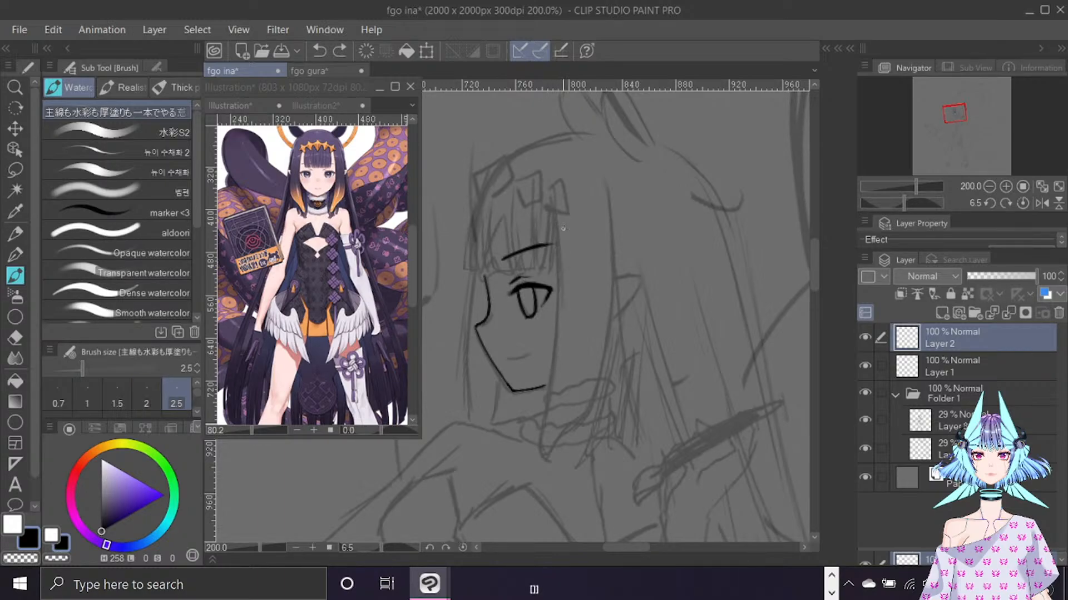
key("bracketright")
left_click_drag(556, 229, 547, 383)
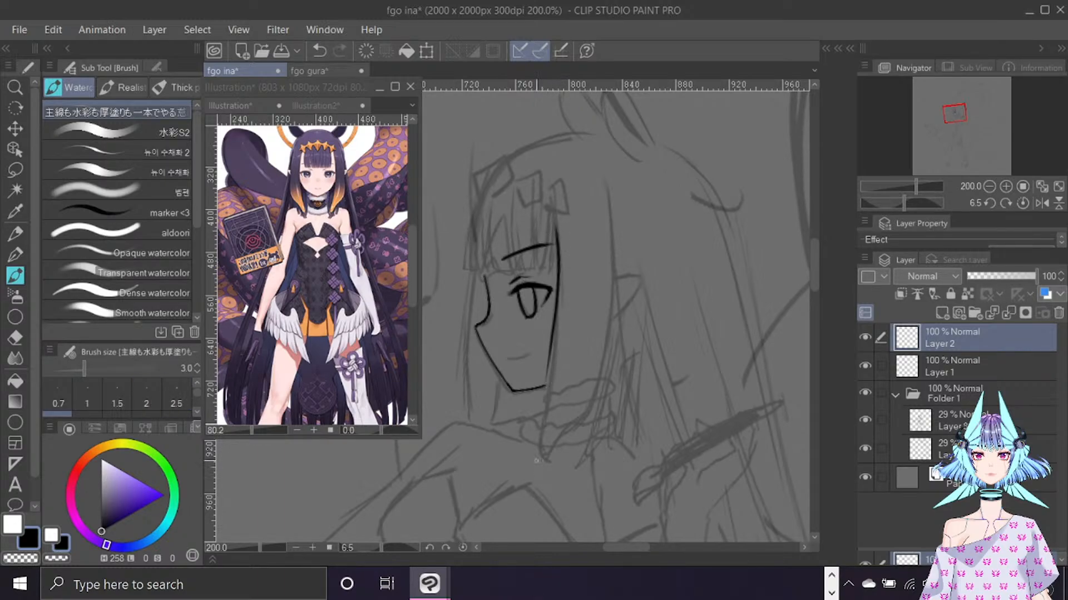
key("ctrl+z")
key("bracketleft")
key("bracketleft")
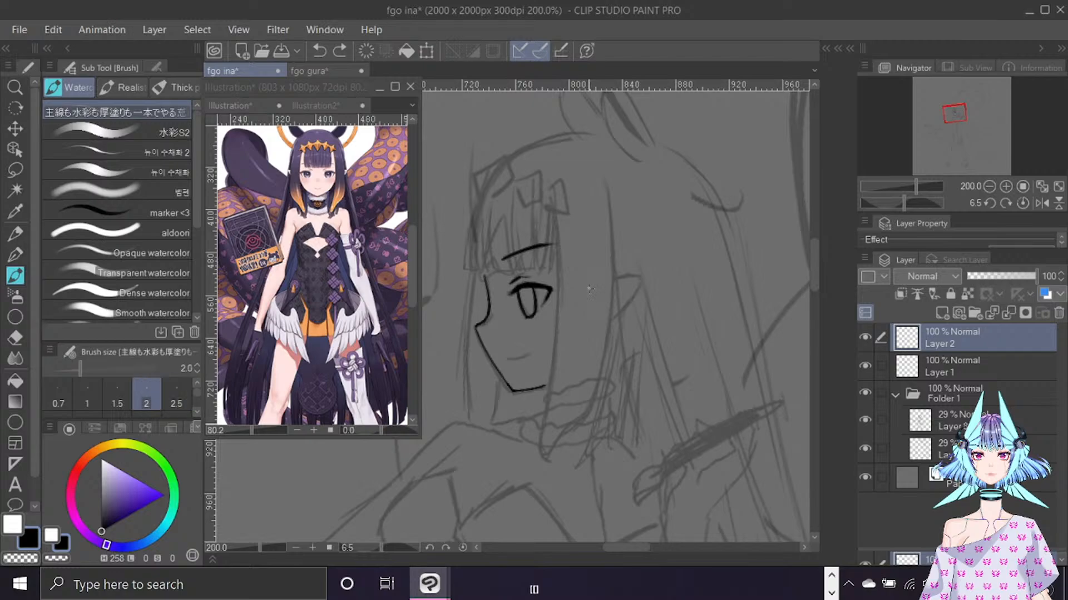
Mirror the view, set the brush size to 2.5 and try long strokes for the side lock's back edge.
key("ctrl+f")
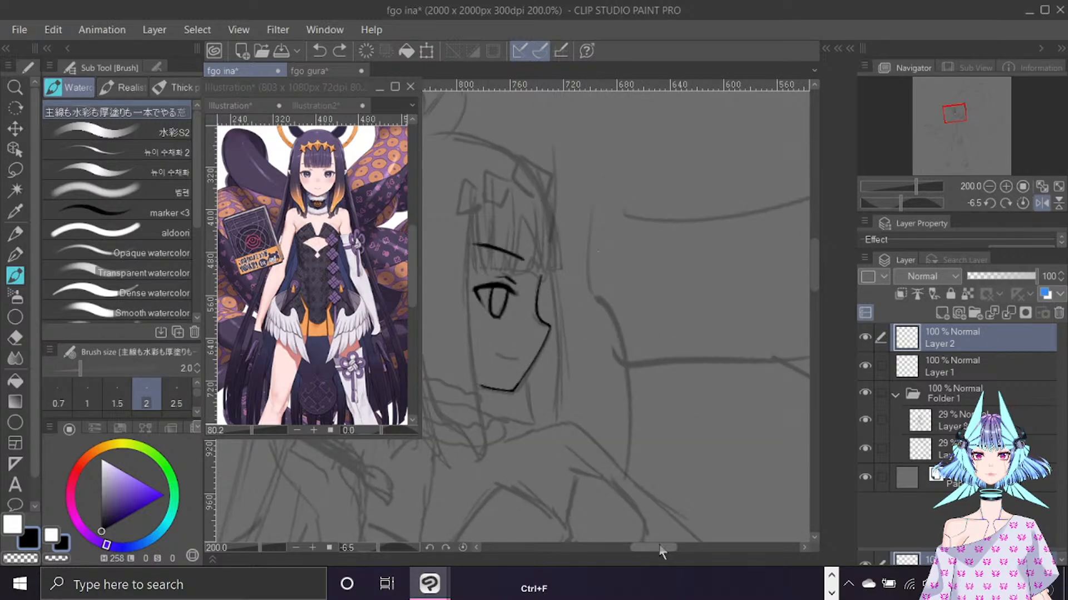
left_click_drag(659, 551, 649, 545)
left_click_drag(566, 185, 576, 379)
key("ctrl+z")
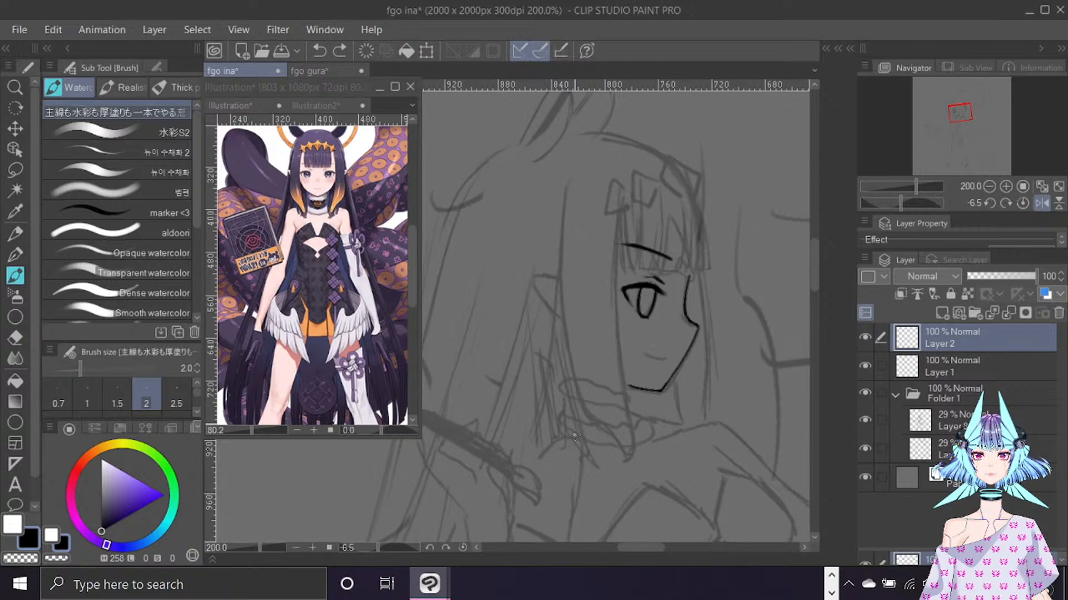
key("bracketright")
left_click_drag(567, 183, 564, 339)
key("ctrl+z")
mouse_move(567, 183)
left_mouse_down()
mouse_move(565, 308)
mouse_move(590, 427)
left_mouse_up()
key("ctrl+z")
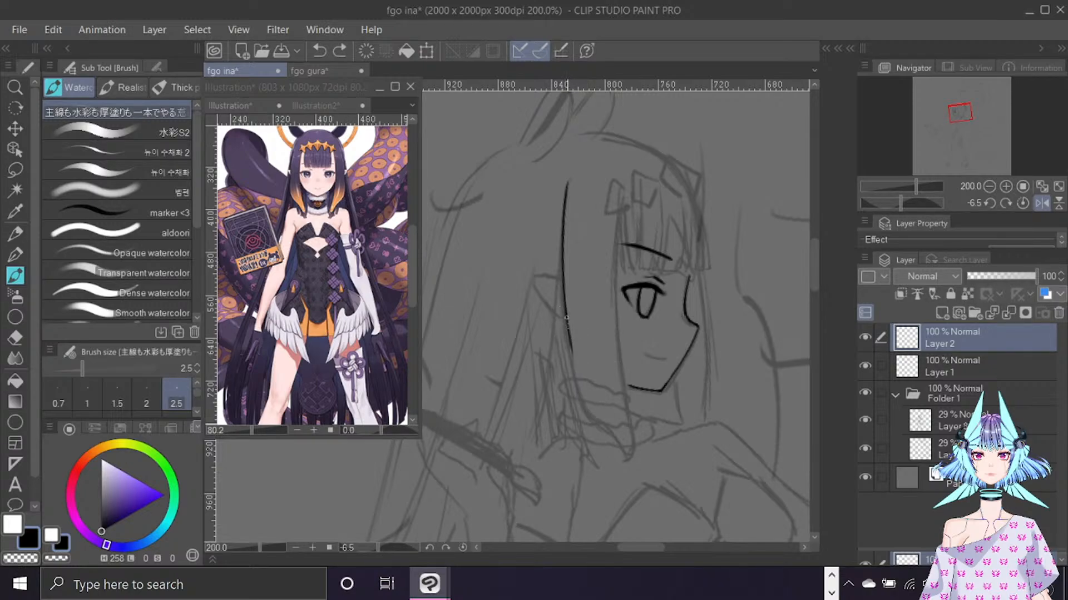
Ink the side lock's back edge on Layer 2 as one long curve from the crown down to the collar.
left_click_drag(566, 318, 585, 411)
key("ctrl+z")
key("ctrl+z")
mouse_move(567, 183)
left_mouse_down()
mouse_move(563, 299)
mouse_move(588, 414)
left_mouse_up()
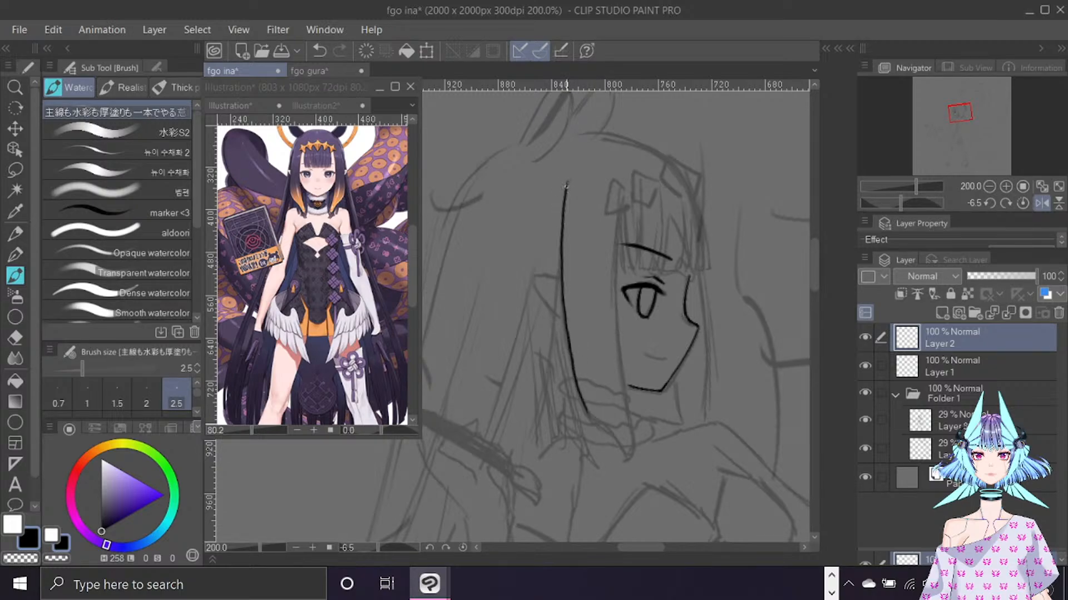
mouse_move(566, 185)
left_mouse_down()
mouse_move(565, 312)
mouse_move(583, 412)
left_mouse_up()
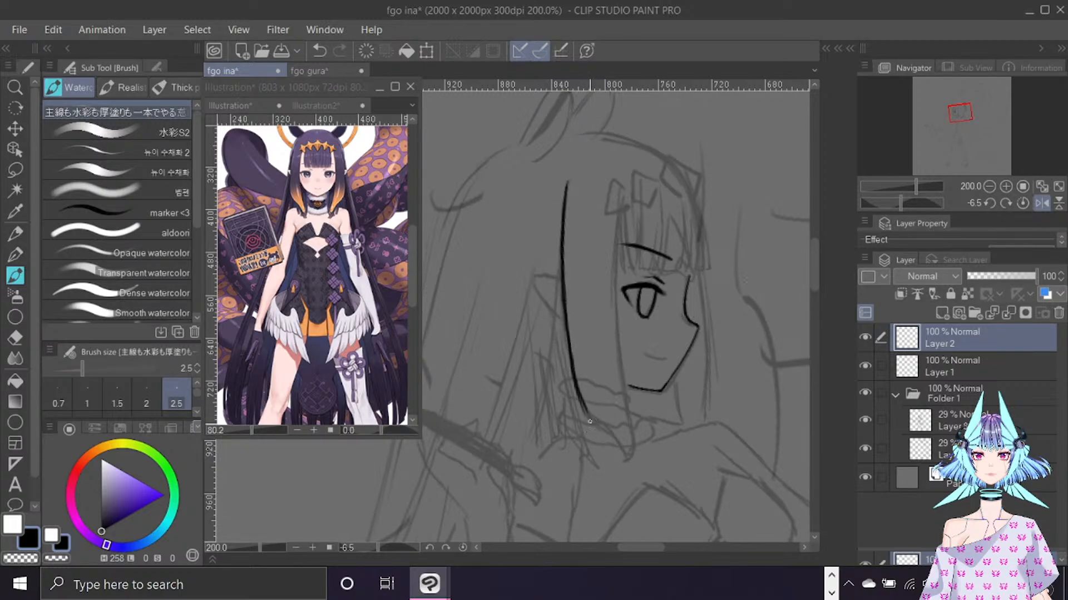
left_click_drag(815, 252, 815, 263)
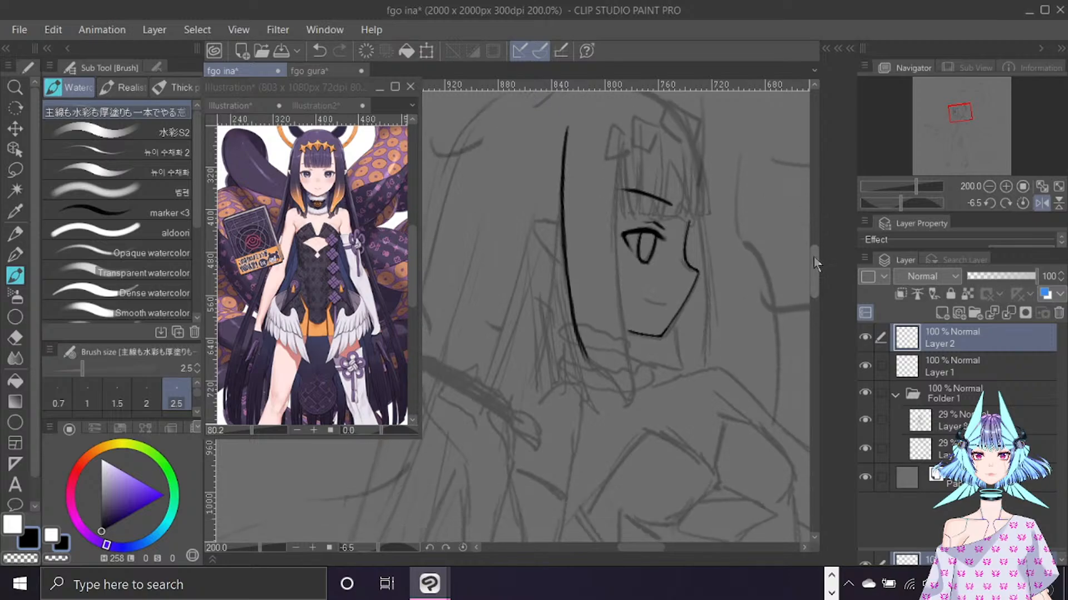
key("ctrl+z")
mouse_move(568, 120)
left_mouse_down()
mouse_move(562, 230)
mouse_move(597, 376)
left_mouse_up()
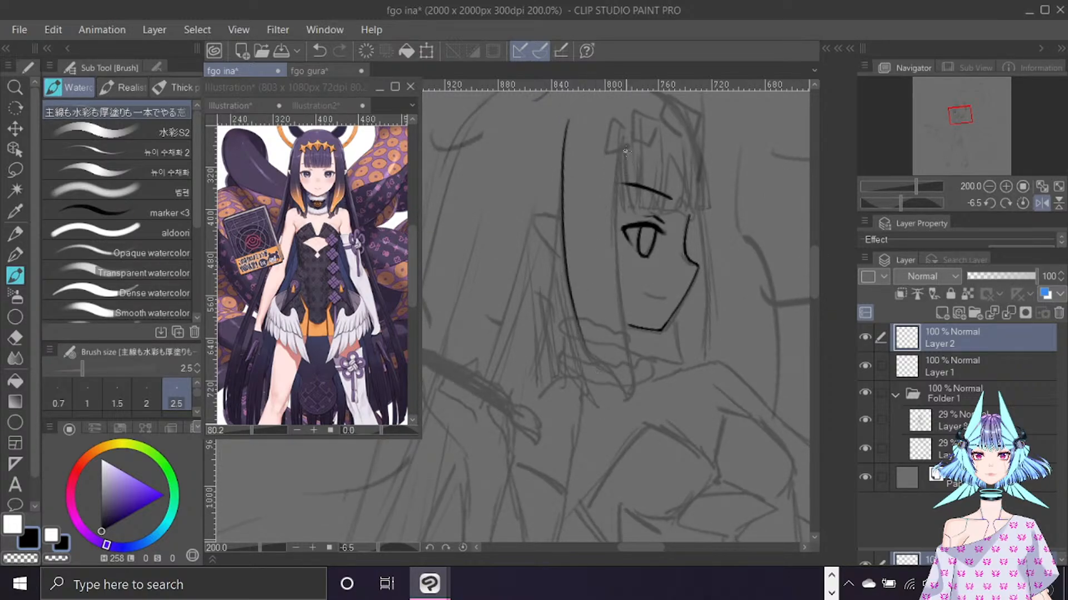
Ink the side lock's face-side edge past the jaw and join both edges in a narrow tip over the collar.
left_click_drag(618, 150, 633, 398)
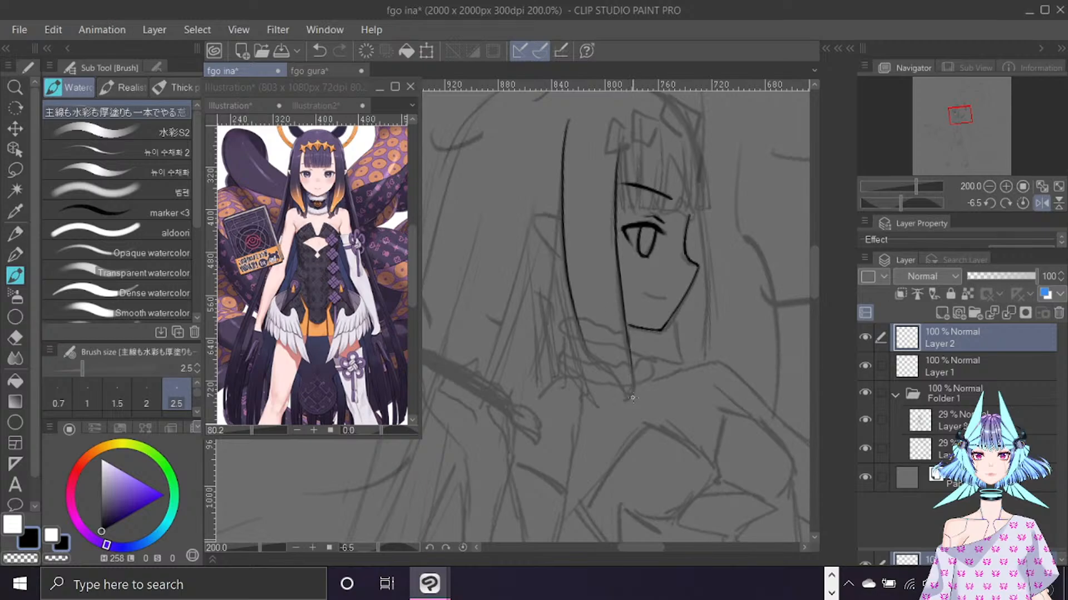
key("ctrl+f")
key("ctrl+f")
mouse_move(569, 294)
left_mouse_down()
mouse_move(586, 350)
mouse_move(608, 369)
mouse_move(586, 351)
mouse_move(627, 398)
left_mouse_up()
mouse_move(626, 332)
left_mouse_down()
mouse_move(624, 393)
mouse_move(605, 367)
mouse_move(631, 395)
left_mouse_up()
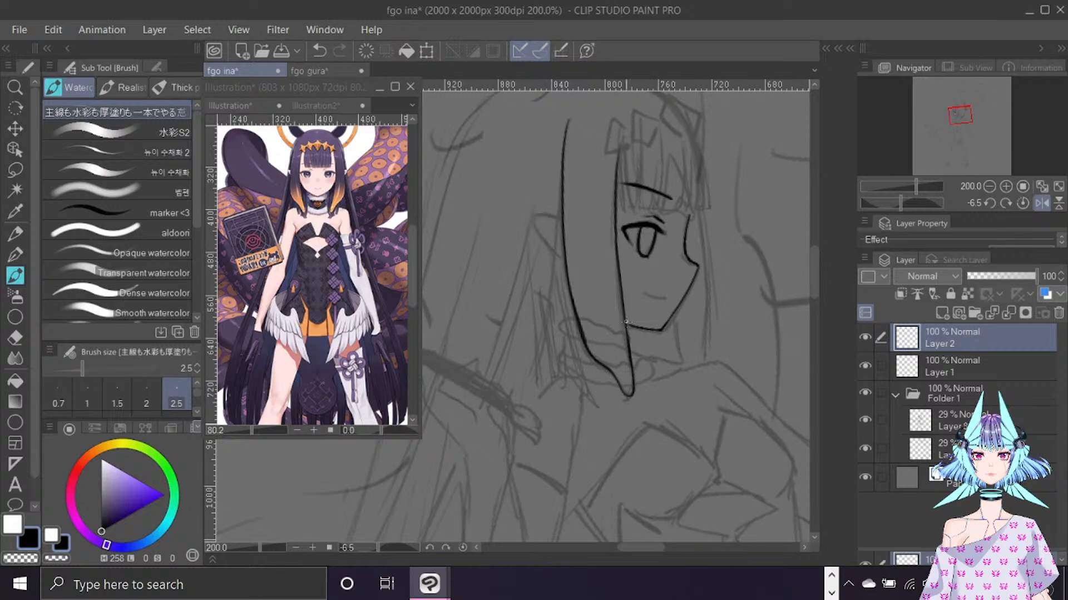
key("c")
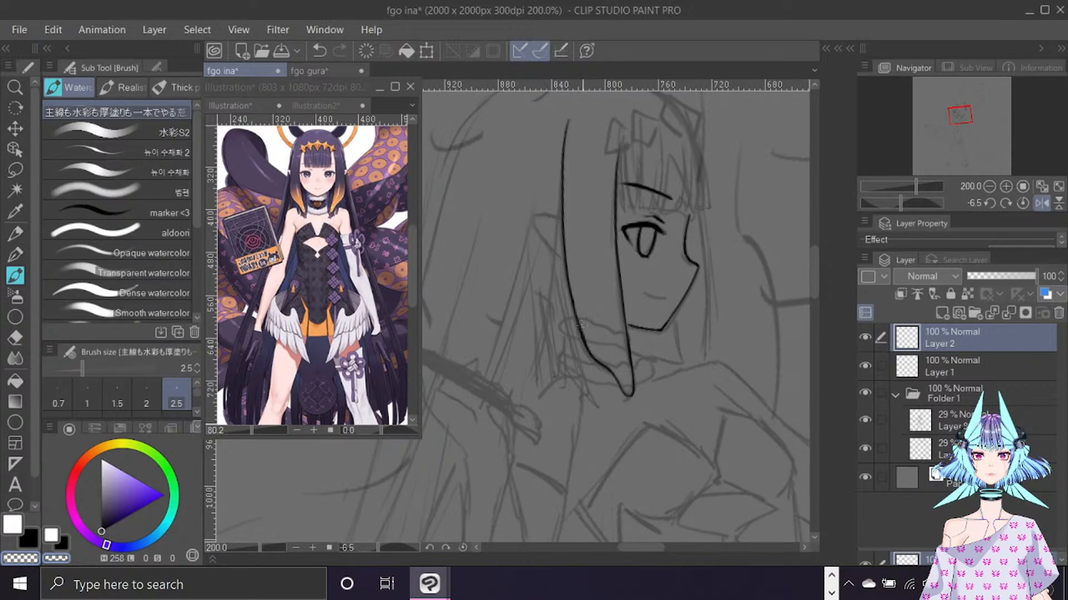
Check the side lock's line art with the sketch folder and Layer 1 hidden, and show both again.
left_click(865, 394)
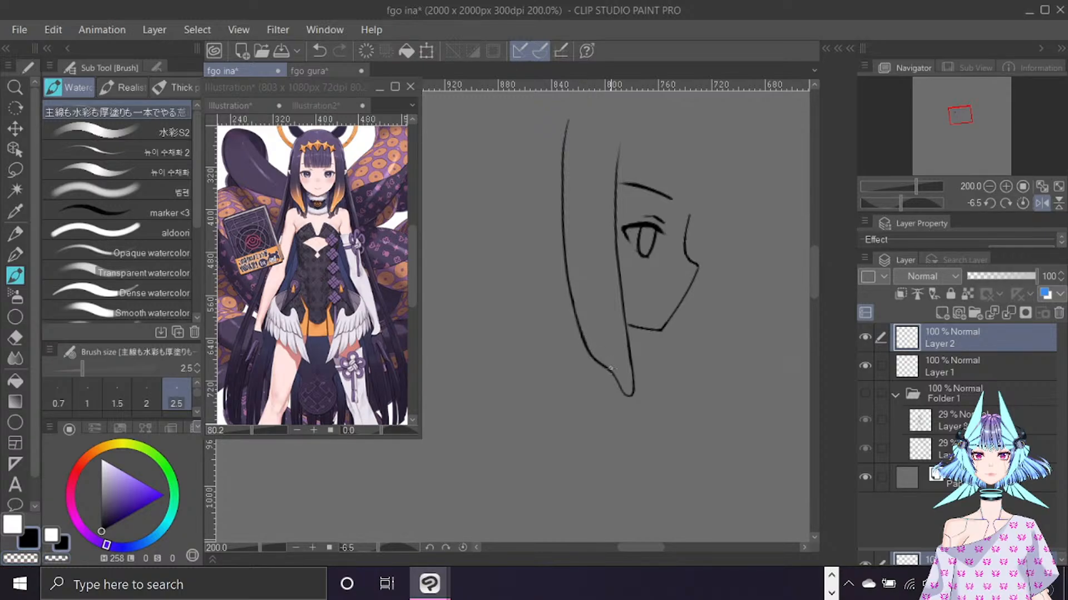
left_click(866, 365)
left_click(865, 365)
left_click(865, 393)
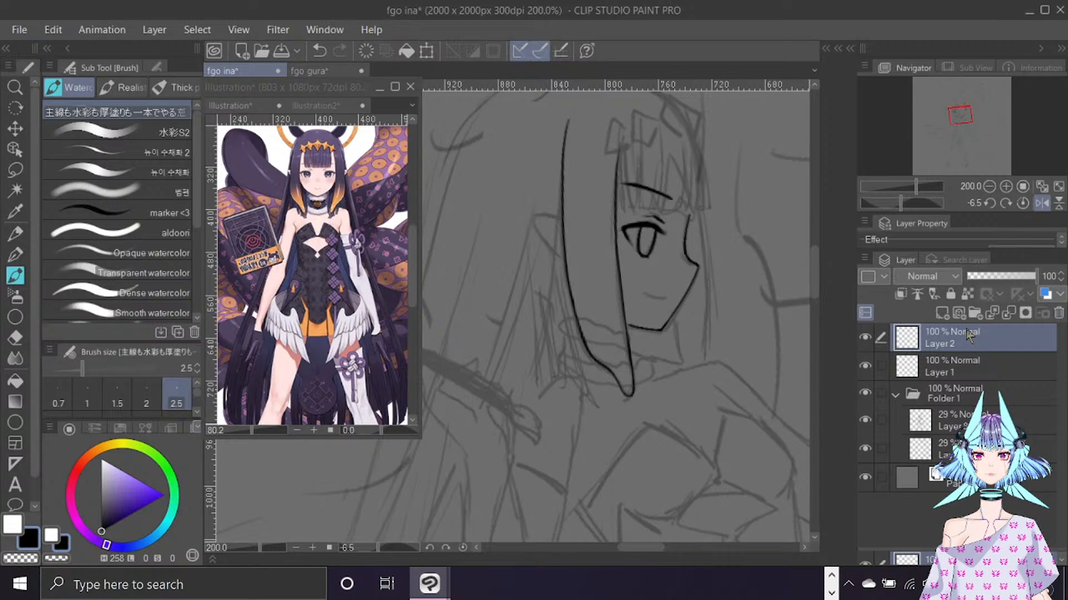
Unmirror the view, set the brush size to 2 and ink the first thin bang strand beside the side lock.
key("h")
left_click_drag(646, 548, 630, 551)
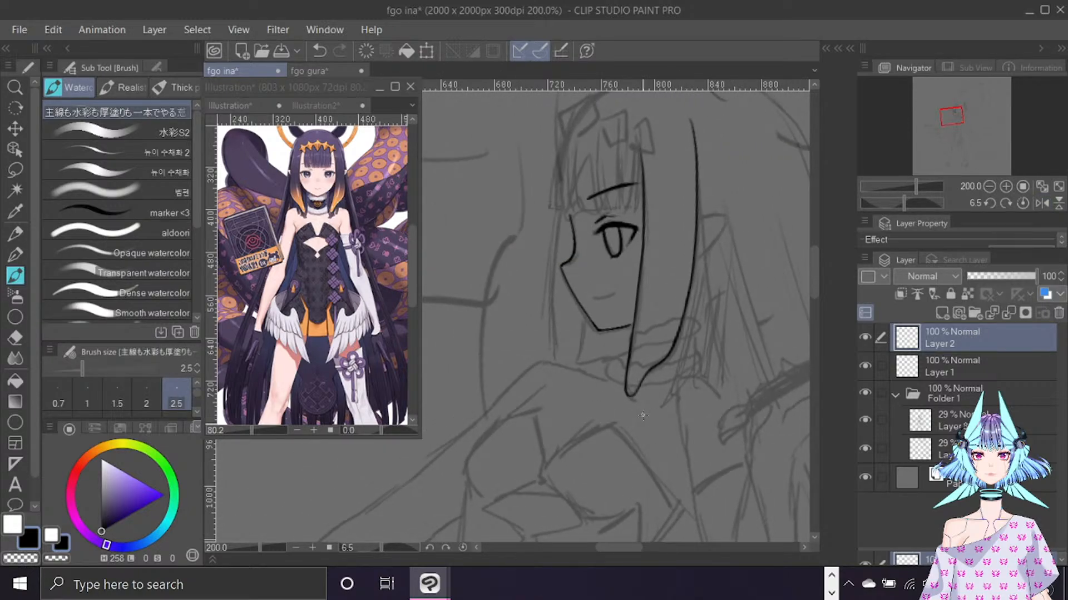
left_click_drag(813, 271, 818, 257)
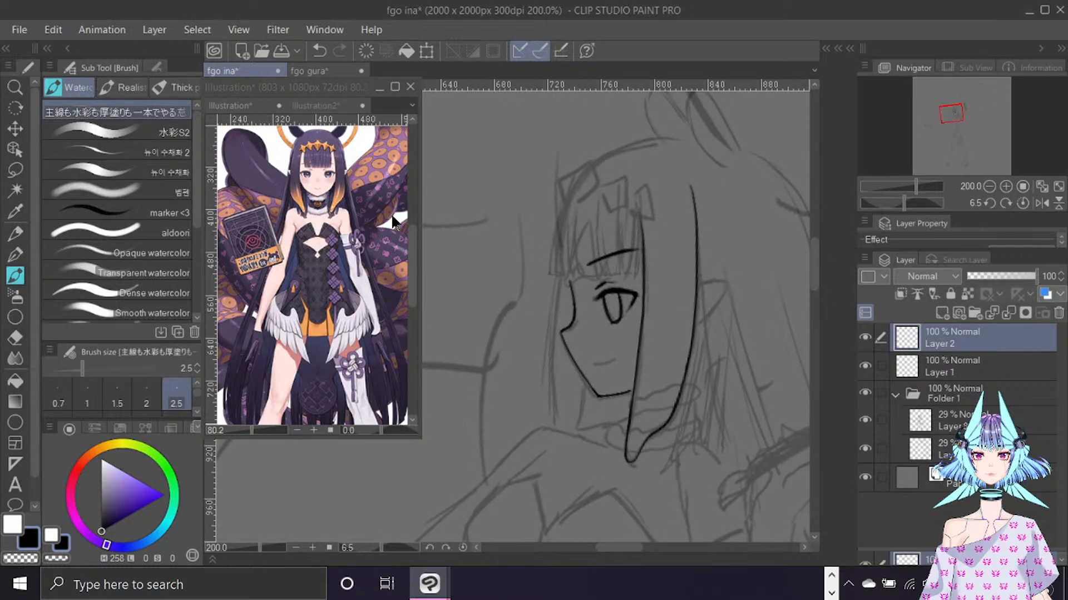
left_click_drag(814, 259, 812, 253)
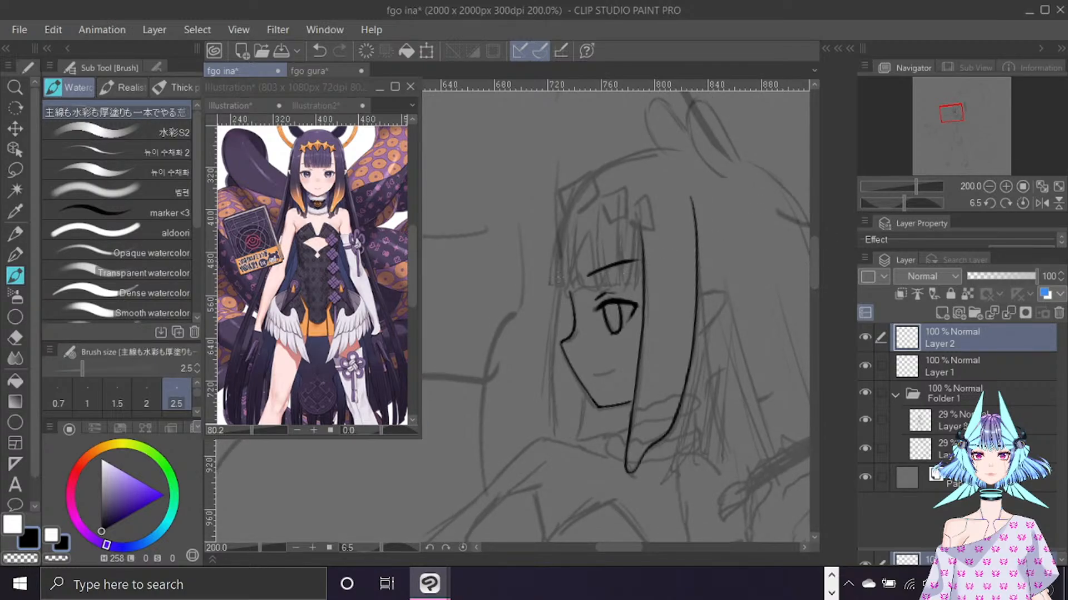
scroll(592, 272, "up", 2)
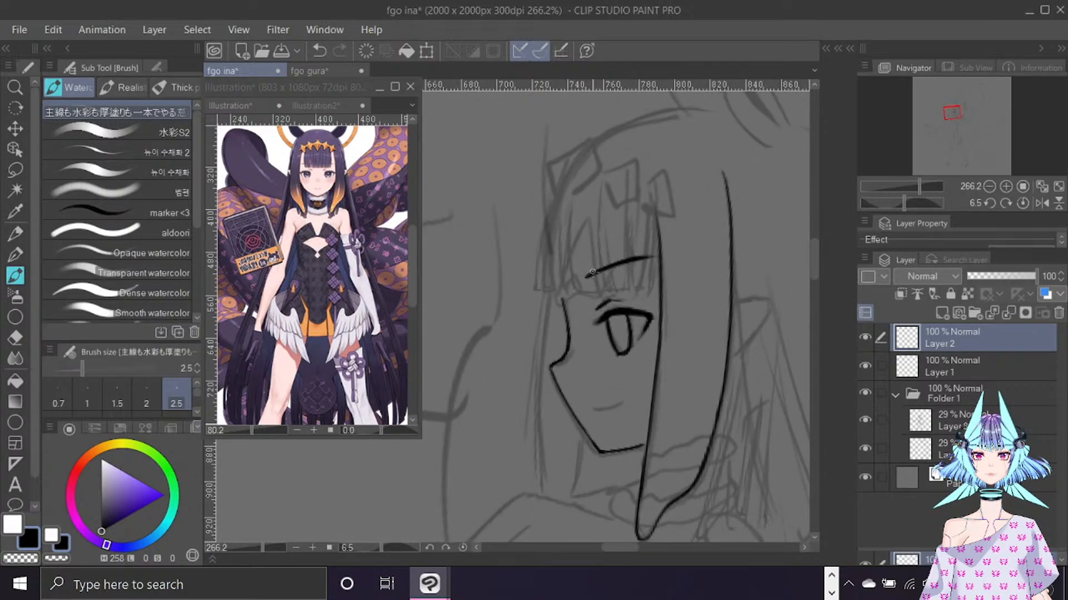
key("bracketleft")
left_click_drag(654, 212, 656, 273)
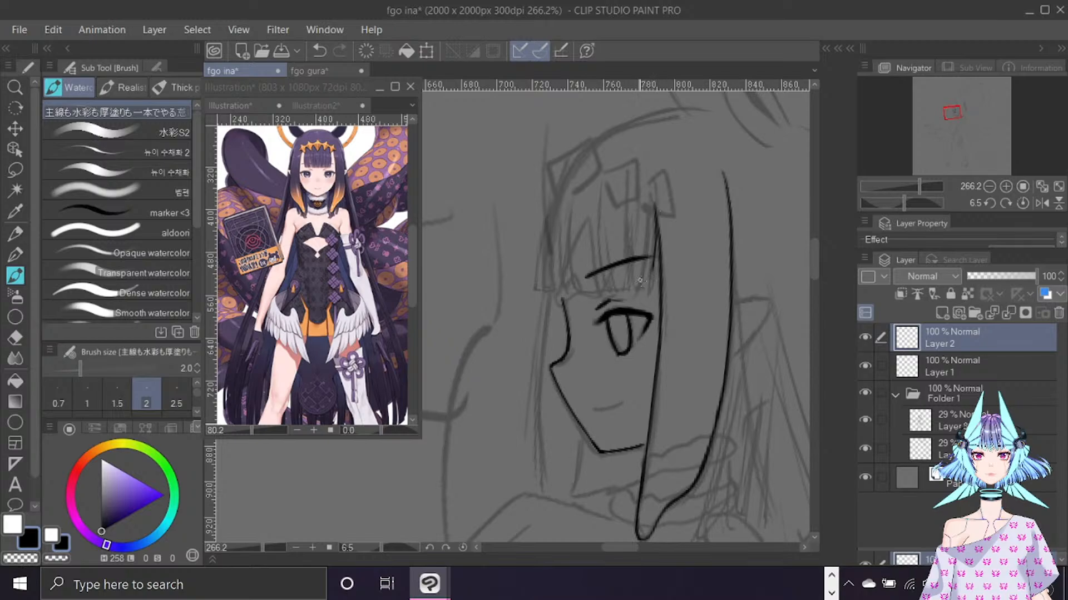
left_click_drag(654, 214, 649, 283)
key("ctrl+z")
left_click_drag(655, 214, 644, 285)
Ink more thin tapered strands over the eyebrow's outer end and try another bang line closer to the nose.
left_click_drag(654, 244, 645, 295)
left_click_drag(647, 210, 645, 296)
left_click_drag(648, 221, 640, 289)
left_click_drag(634, 194, 628, 295)
key("ctrl+z")
Mirror the view and ink the next bang strand with two lines running down over the eyebrow above the eye.
key("ctrl+f")
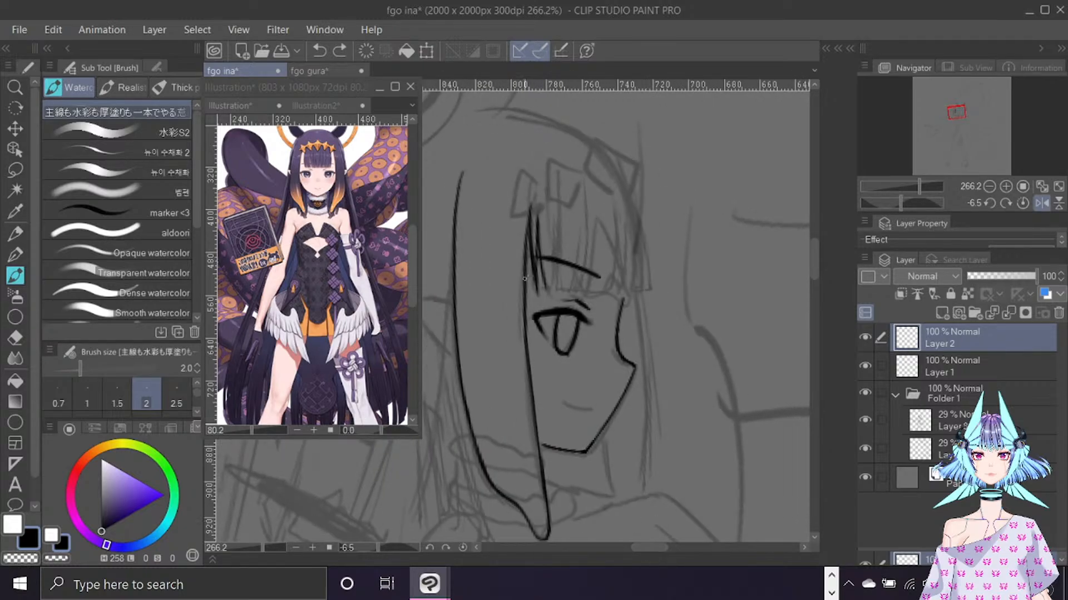
left_click_drag(551, 204, 554, 292)
key("ctrl+z")
left_click_drag(557, 199, 557, 294)
mouse_move(581, 232)
left_mouse_down()
mouse_move(565, 289)
mouse_move(575, 264)
mouse_move(577, 288)
left_mouse_up()
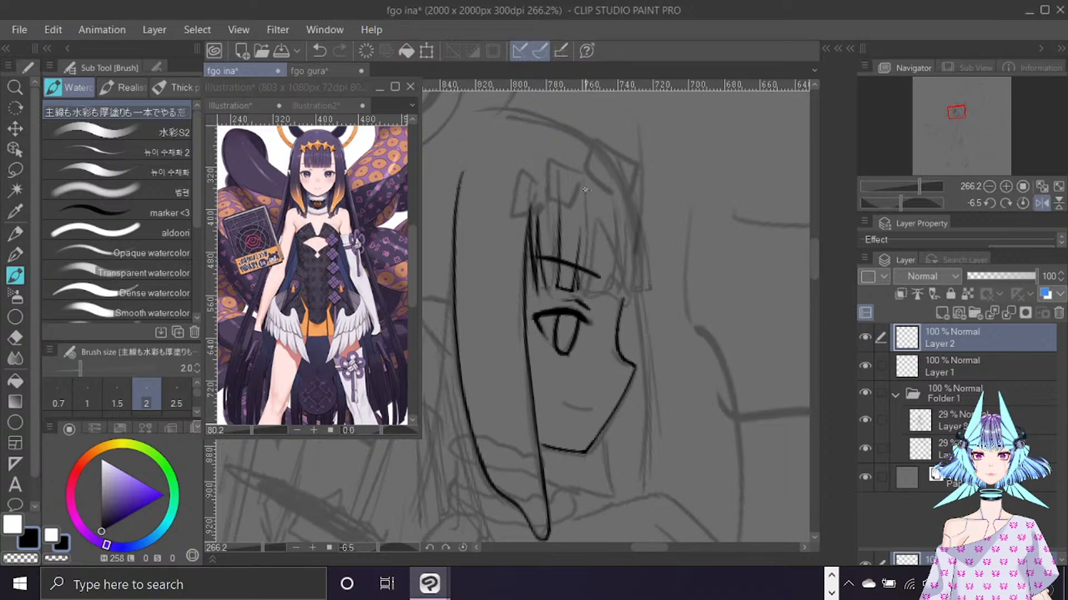
Ink another tapered bang strand over the eyebrow toward the nose and trim its lower end with the transparent colour.
left_click_drag(585, 190, 585, 291)
key("ctrl+z")
left_click_drag(587, 196, 577, 289)
key("c")
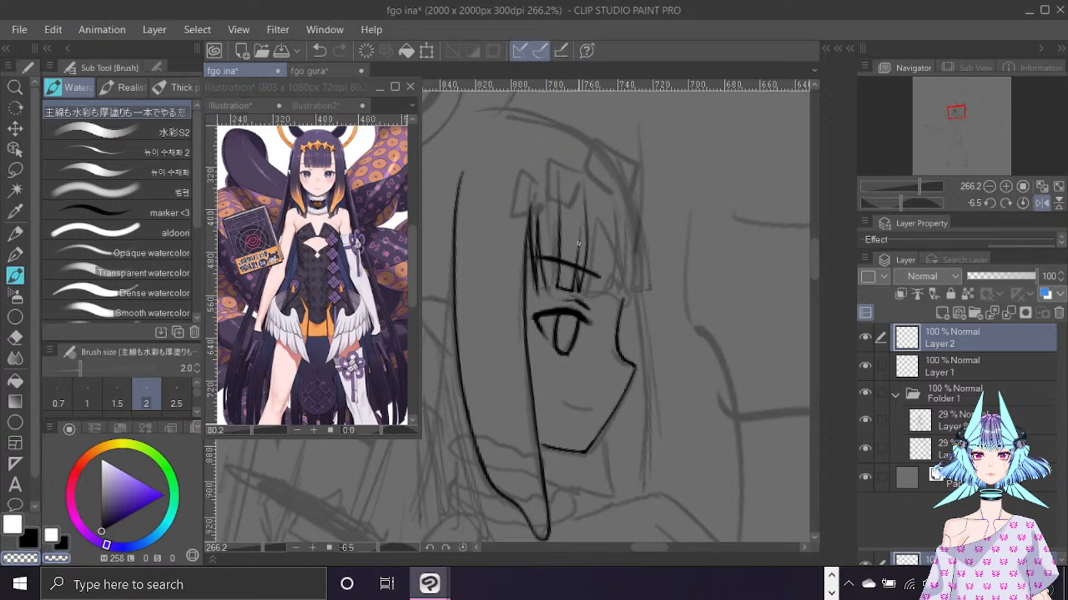
left_click_drag(577, 264, 579, 293)
key("c")
left_click_drag(584, 228, 574, 289)
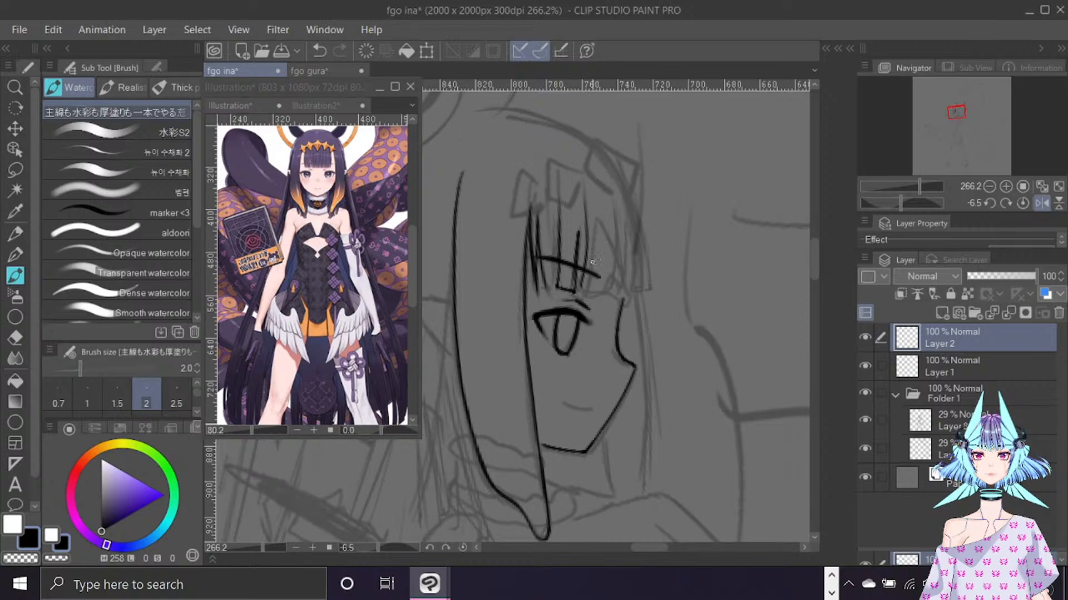
key("ctrl+z")
mouse_move(571, 289)
left_mouse_down()
mouse_move(576, 221)
mouse_move(555, 254)
mouse_move(551, 300)
left_mouse_up()
Unmirror the view, check the bang strands with the sketch folder hidden, and show the folder again.
key("ctrl+f")
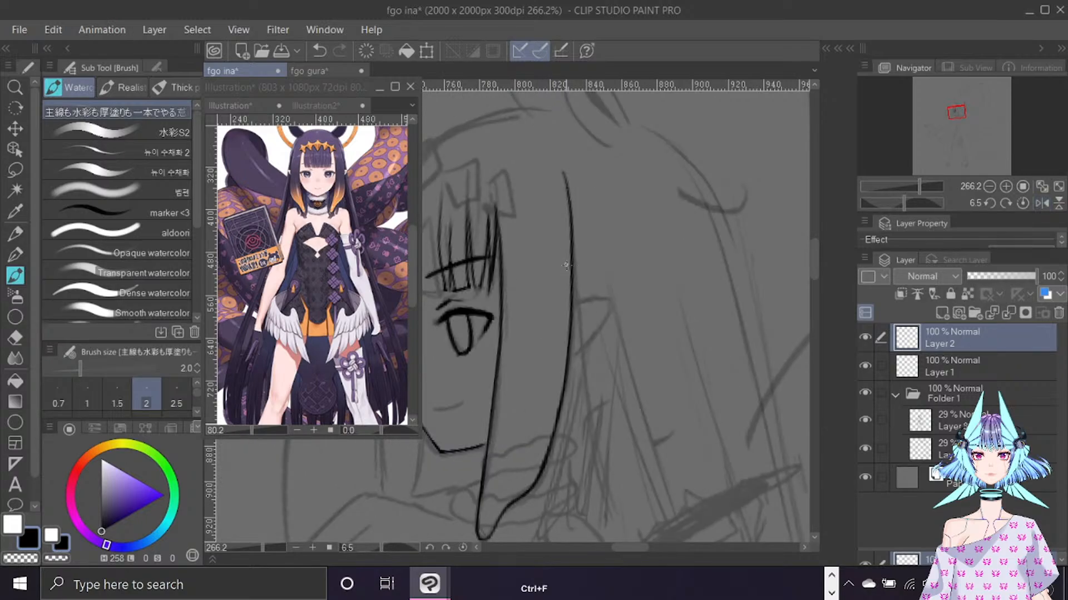
left_click_drag(638, 542, 626, 532)
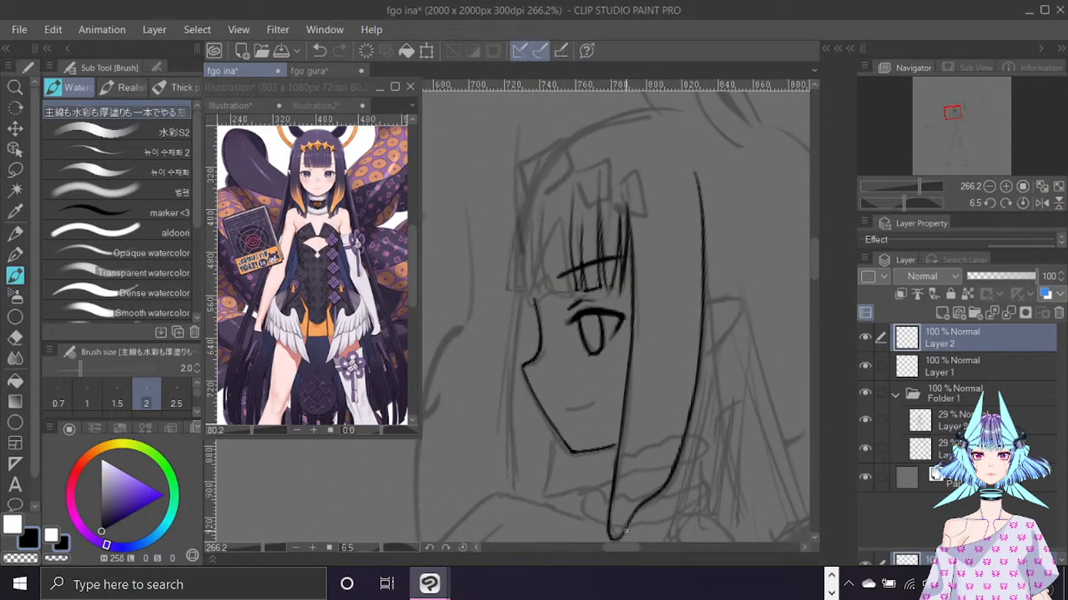
left_click(870, 392)
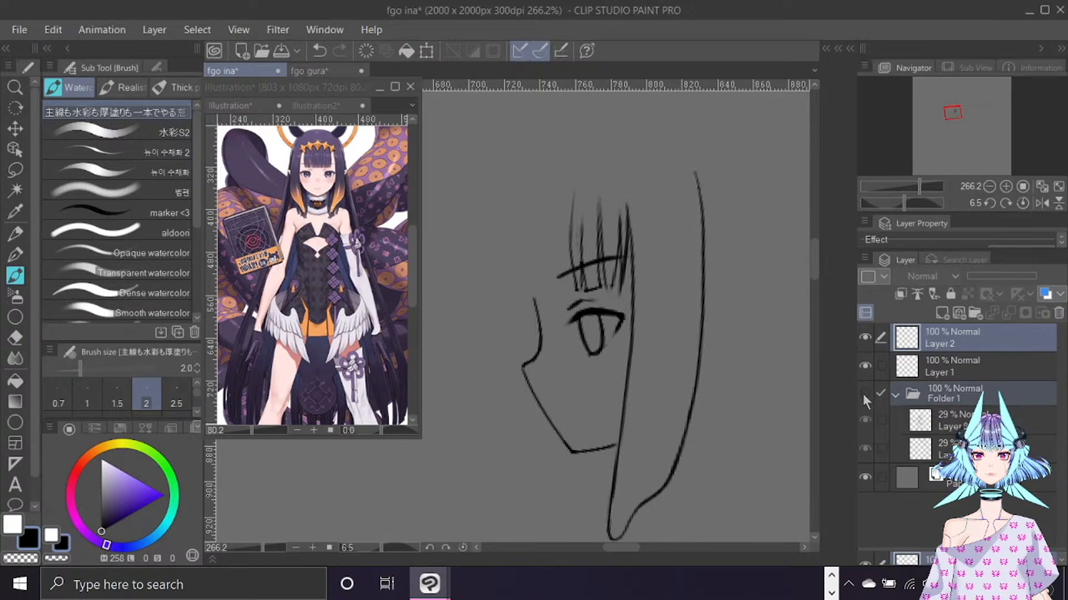
left_click(864, 393)
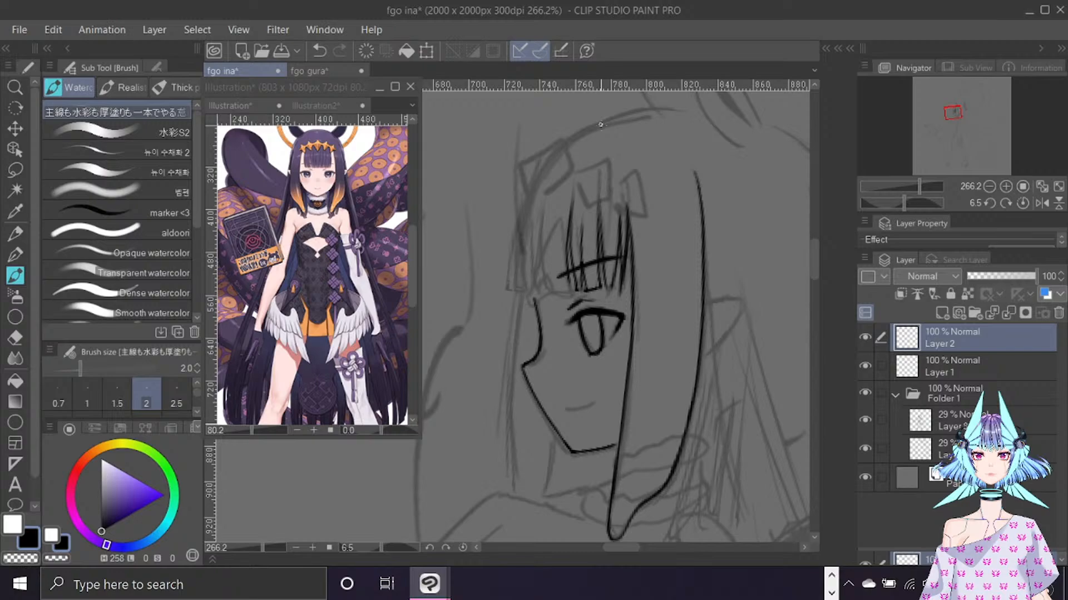
Ink the front section of the bangs with its outer edge over the forehead and thin tapered strands beside it.
left_click_drag(542, 208, 552, 291)
mouse_move(537, 167)
left_mouse_down()
mouse_move(508, 259)
mouse_move(505, 294)
left_mouse_up()
key("ctrl+z")
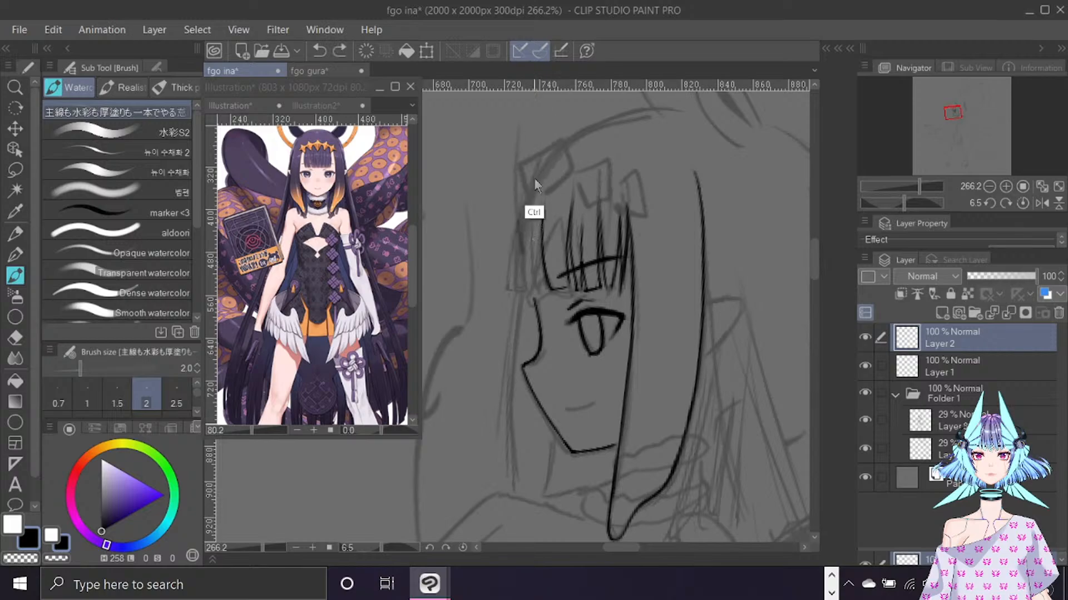
left_click_drag(535, 179, 515, 287)
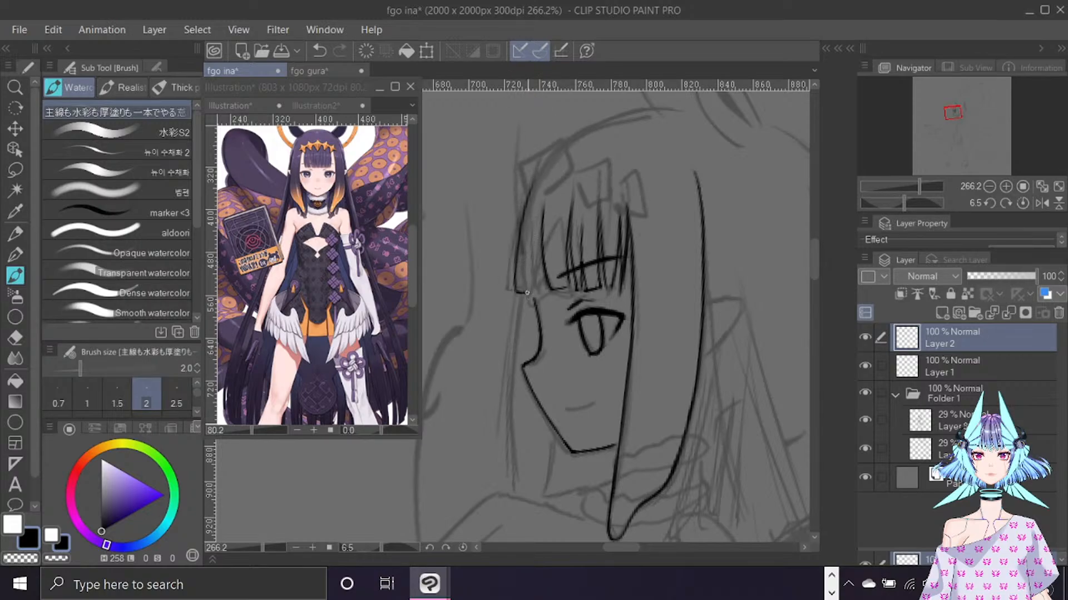
left_click_drag(535, 214, 528, 295)
mouse_move(536, 220)
left_mouse_down()
mouse_move(537, 292)
mouse_move(542, 217)
mouse_move(531, 295)
left_mouse_up()
Try an extra line outside the bangs' front edge, check it mirrored with the sketch folder hidden, and undo it.
left_click_drag(528, 187, 504, 289)
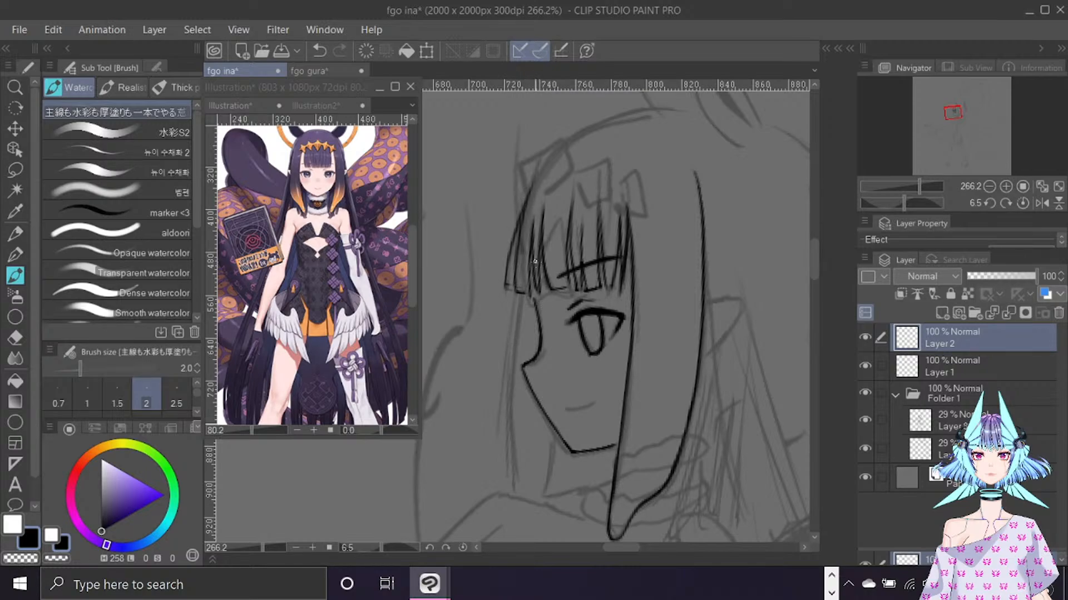
key("ctrl+z")
left_click_drag(533, 186, 505, 275)
key("ctrl+z")
left_click_drag(530, 192, 506, 284)
key("ctrl+z")
left_click_drag(532, 189, 507, 285)
left_click(864, 395)
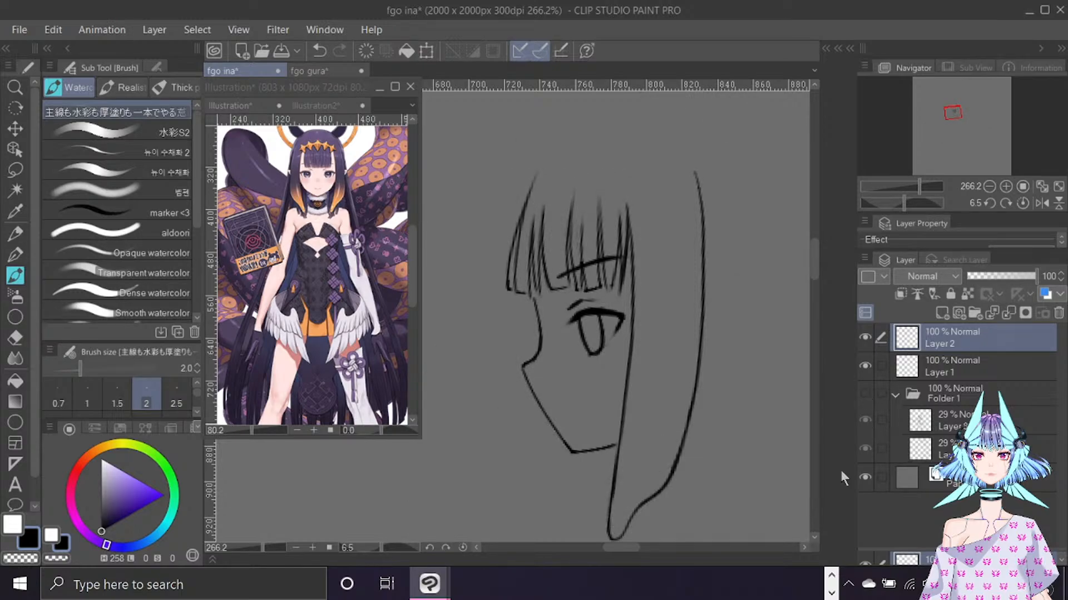
key("ctrl+f")
left_click_drag(665, 548, 656, 547)
key("ctrl+z")
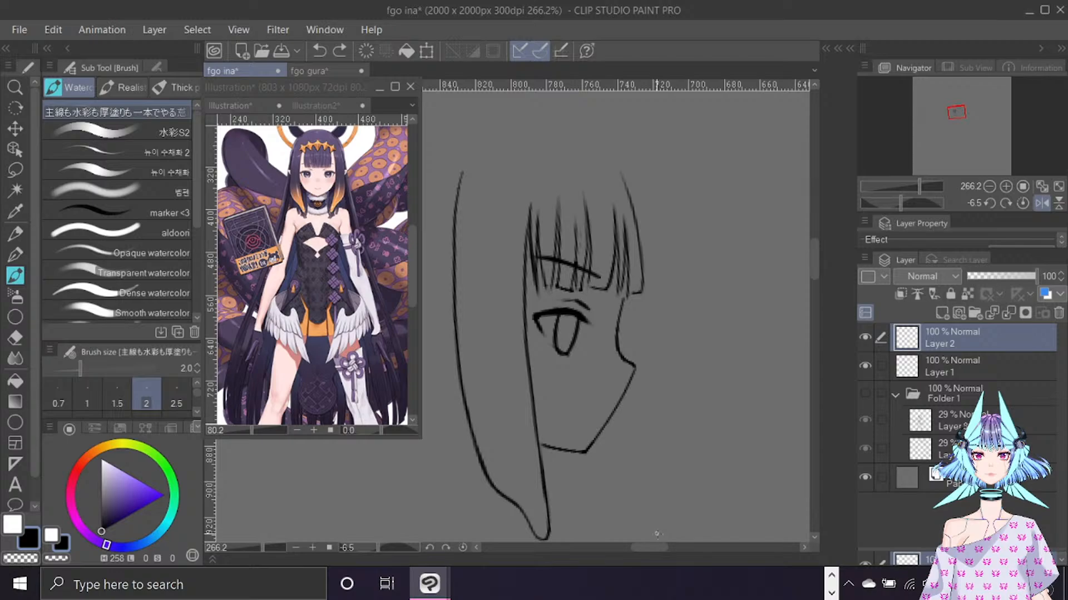
Unmirror the view, set the hard eraser's size to 15 for the bangs' front tip, and return to the brush.
key("c")
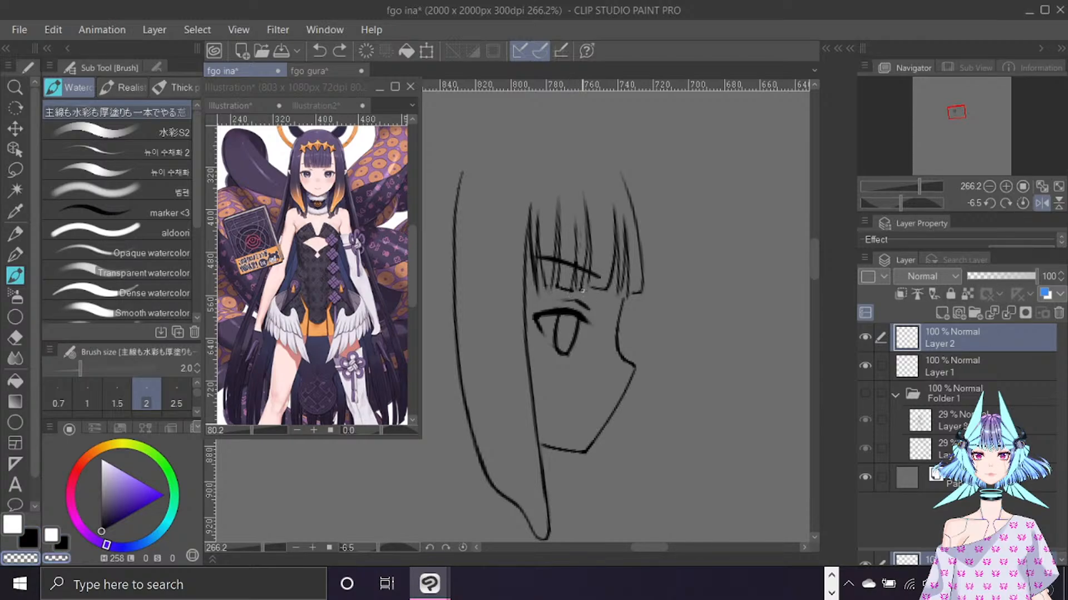
key("e")
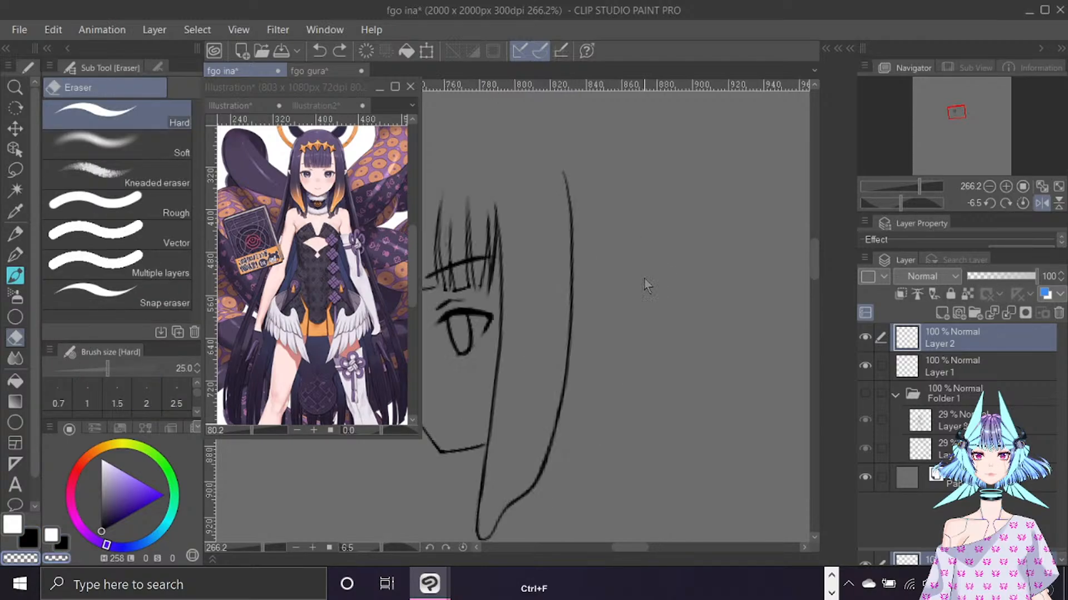
key("ctrl+f")
left_click_drag(628, 545, 622, 546)
key("bracketleft")
key("bracketleft")
key("bracketleft")
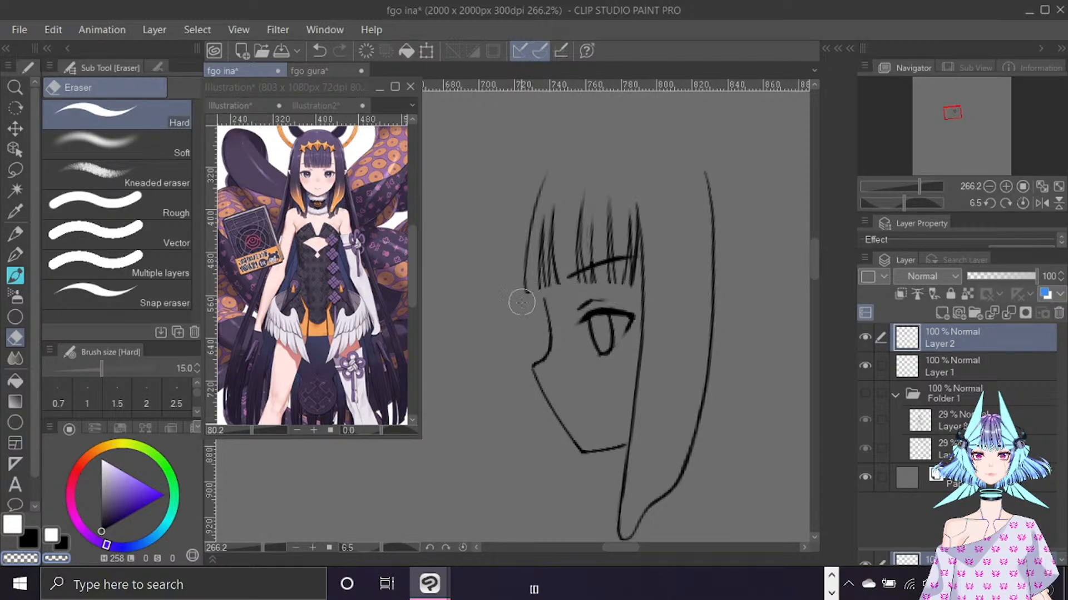
key("b")
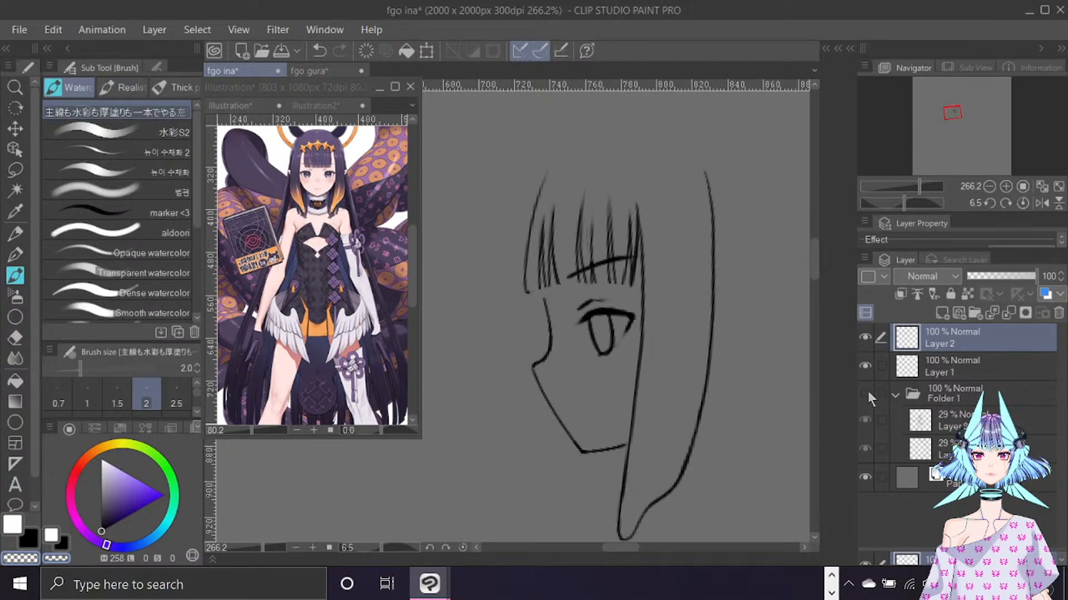
Show the sketch folder, ink the short lower tips joining the bang strands above the eye, and check them without the sketch.
left_click(865, 393)
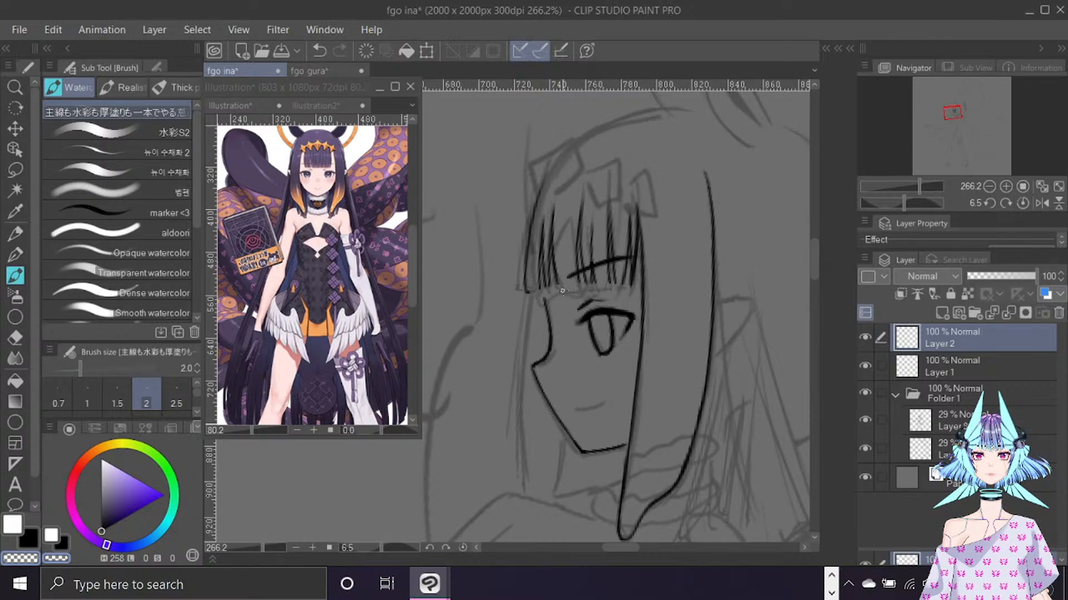
key("x")
key("x")
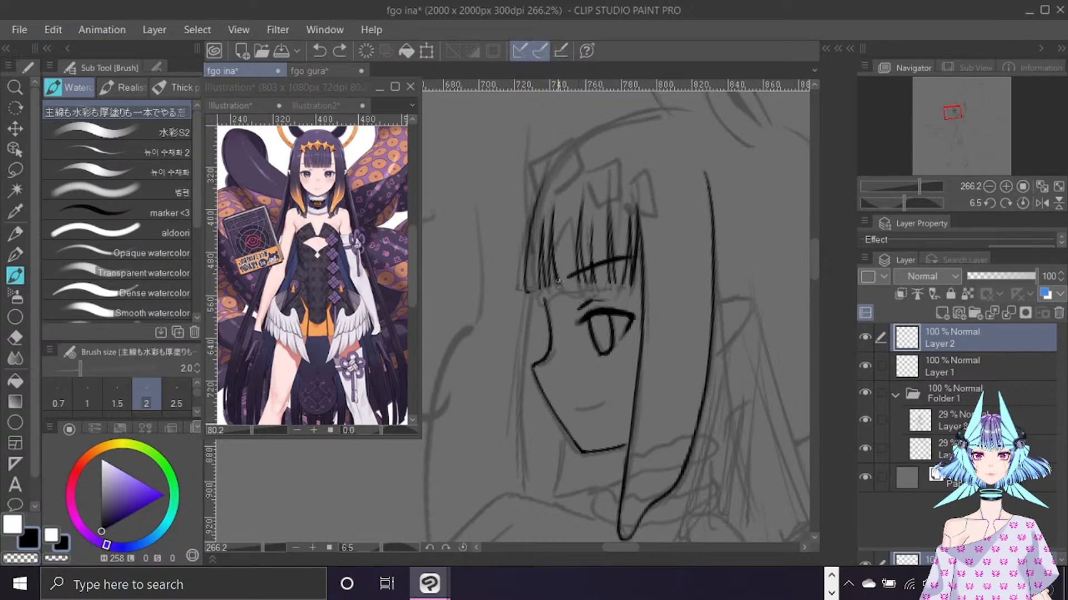
left_click_drag(559, 282, 563, 293)
mouse_move(577, 279)
left_mouse_down()
mouse_move(563, 293)
mouse_move(630, 289)
left_mouse_up()
left_click(865, 391)
left_click(863, 389)
Extend the forehead line up to the bangs on Layer 1 and make Layer 2 active again.
left_click(969, 368)
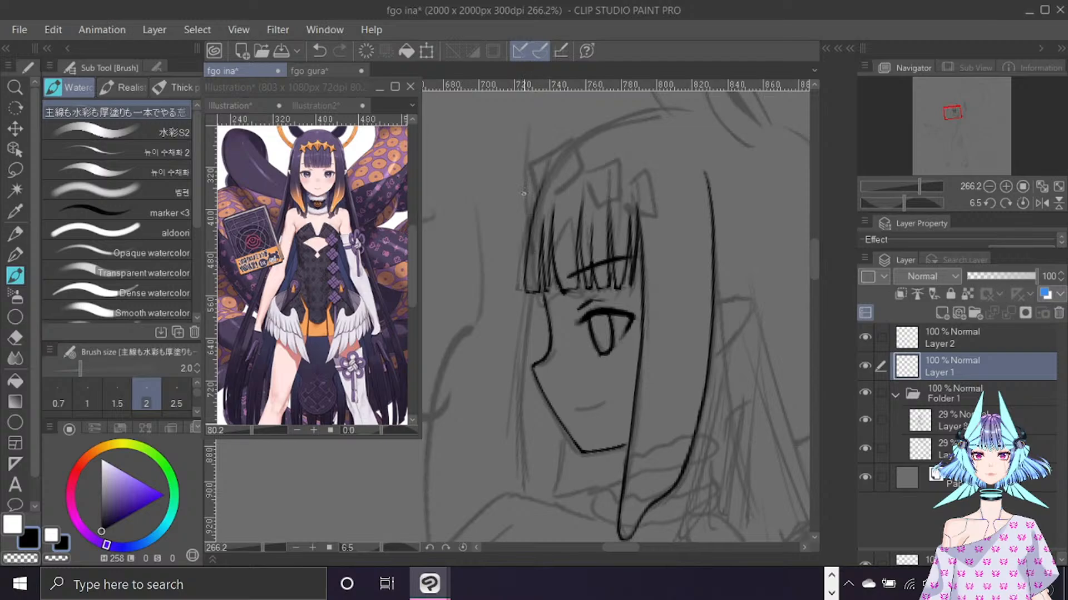
left_click_drag(541, 281, 547, 303)
left_click(969, 333)
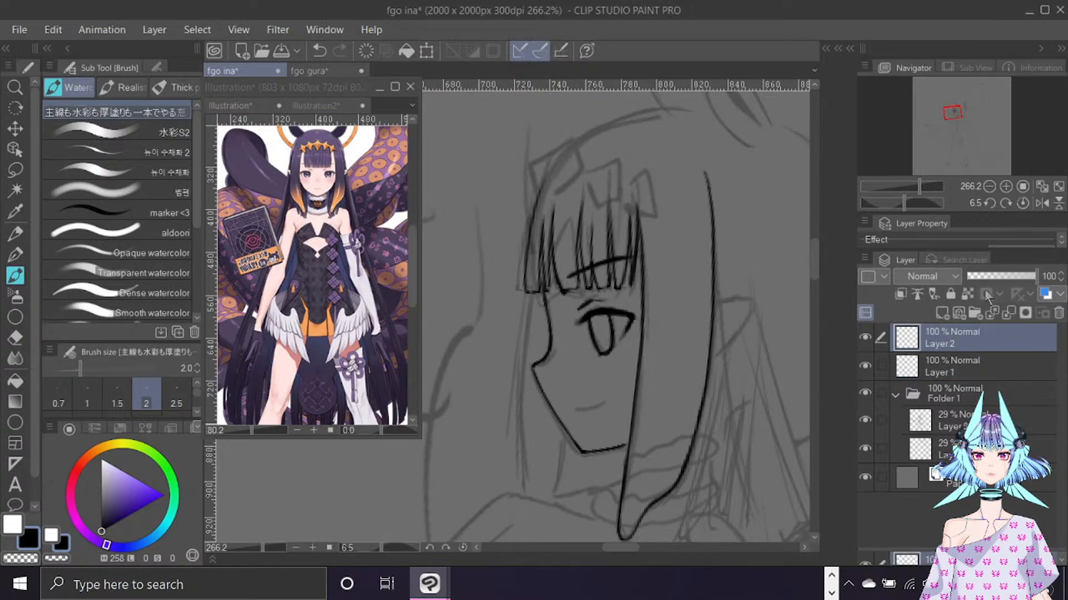
Ink the curved front edge of the rear ear-like flap on top of the head.
left_click_drag(811, 259, 817, 244)
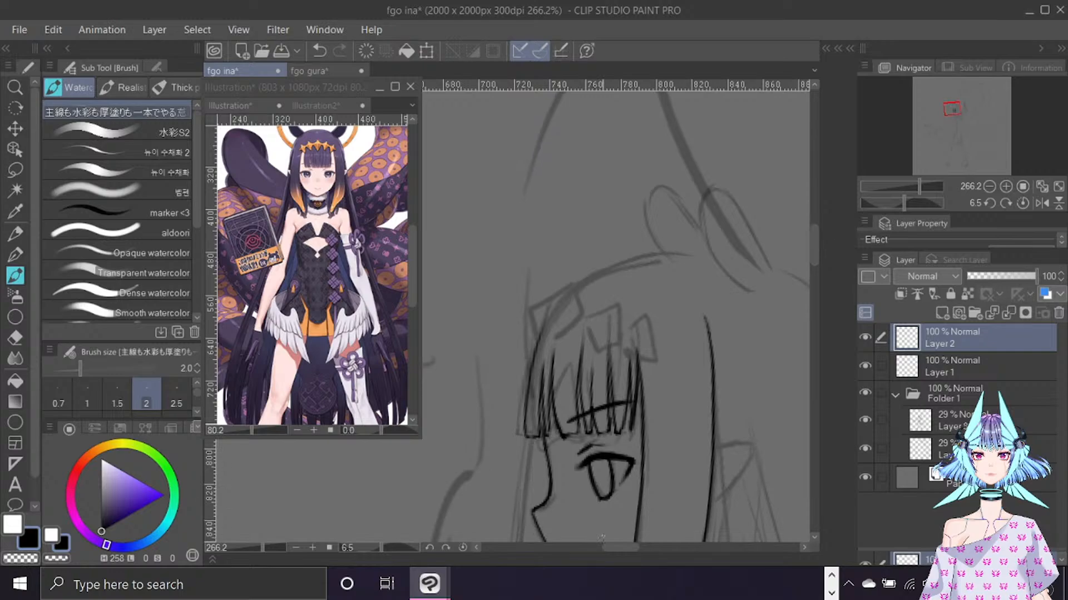
left_click_drag(616, 548, 624, 549)
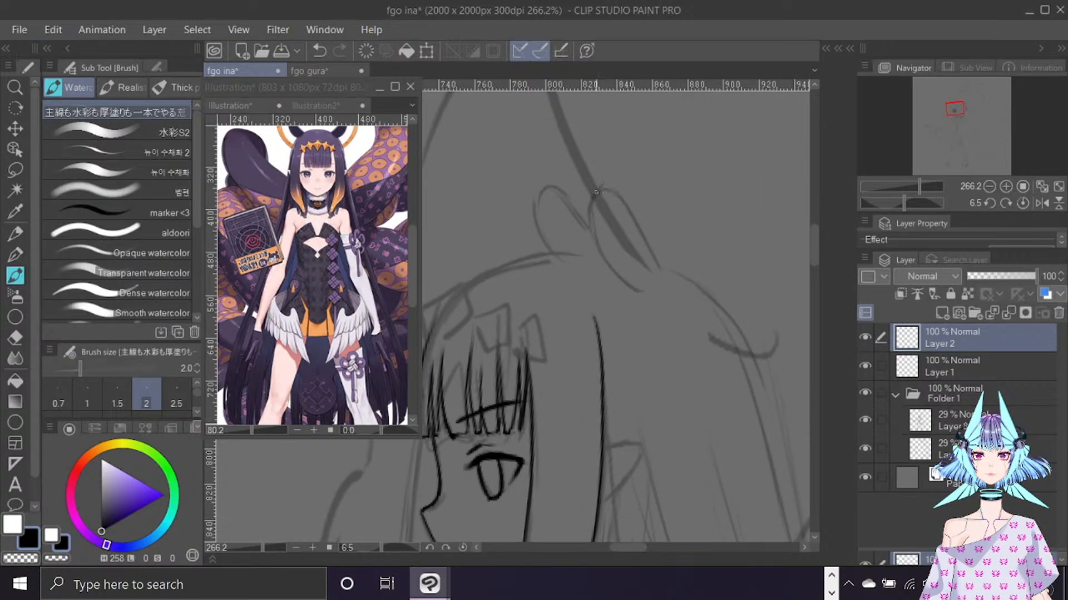
mouse_move(596, 192)
left_mouse_down()
mouse_move(598, 250)
mouse_move(617, 274)
mouse_move(599, 253)
mouse_move(640, 290)
left_mouse_up()
key("x")
key("c")
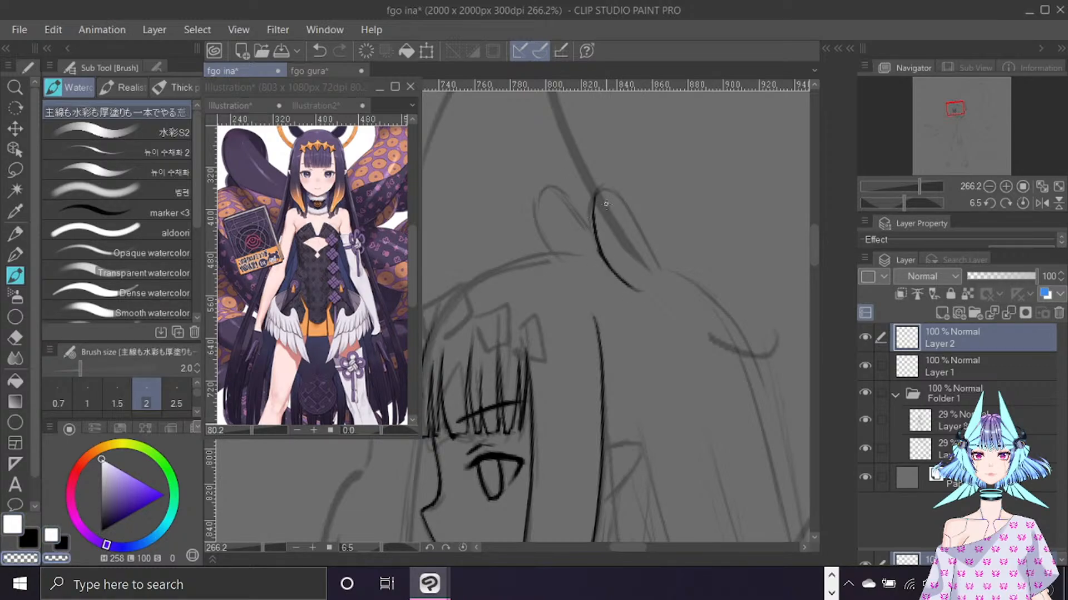
key("c")
left_click_drag(592, 196, 595, 214)
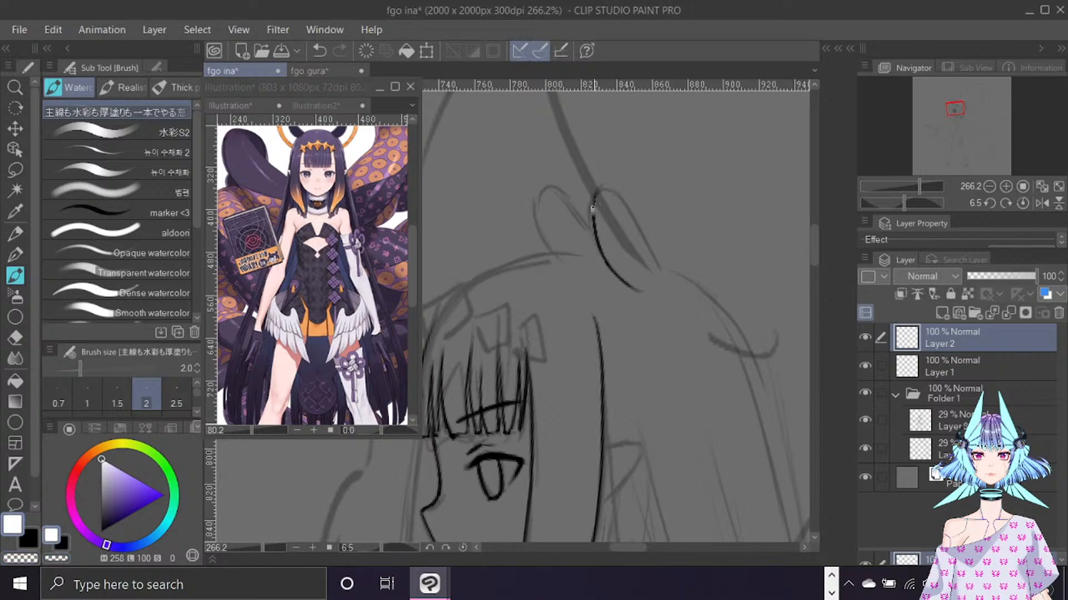
key("ctrl+z")
key("x")
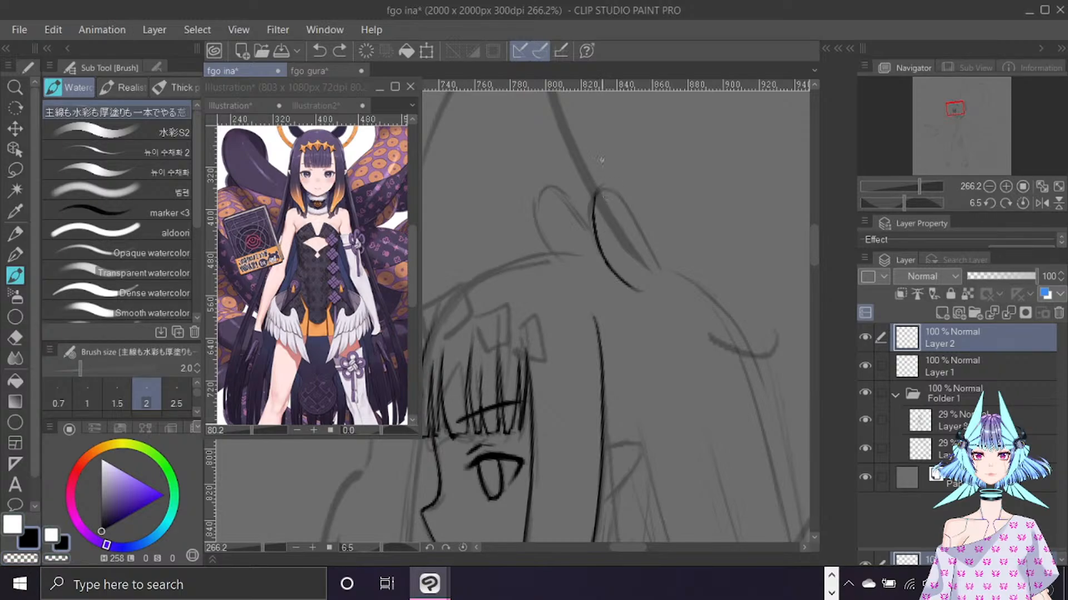
Ink the rear flap's rounded tip and its back edge running down to the head.
mouse_move(597, 210)
left_mouse_down()
mouse_move(607, 192)
mouse_move(649, 251)
left_mouse_up()
key("ctrl+z")
left_click_drag(618, 201, 659, 269)
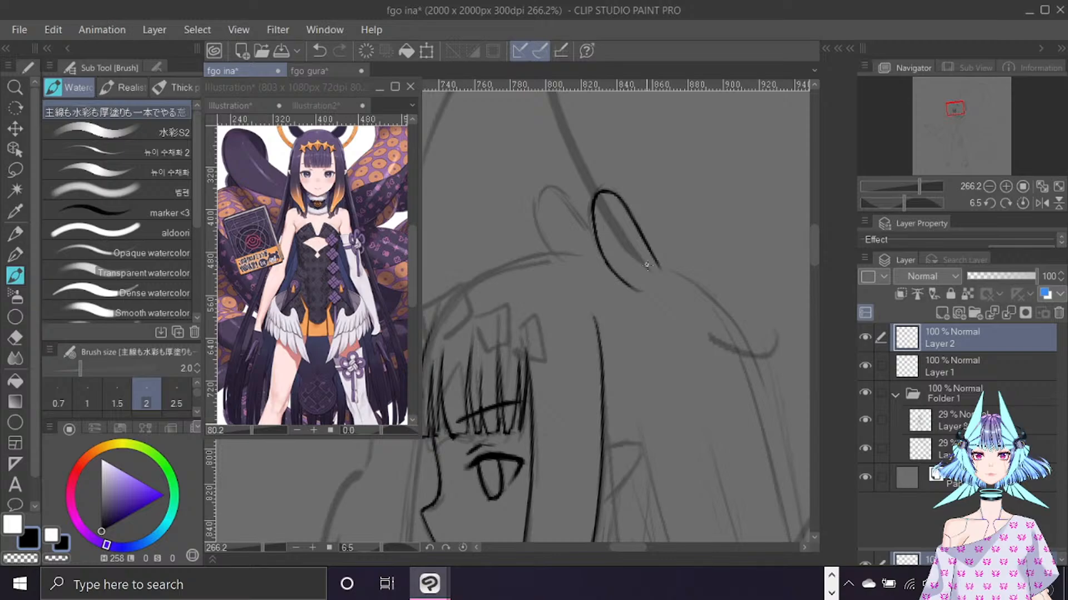
Ink the outline of the front ear-like flap on top of the head and look at the reference illustration.
mouse_move(532, 217)
left_mouse_down()
mouse_move(542, 189)
mouse_move(561, 193)
mouse_move(588, 225)
left_mouse_up()
mouse_move(532, 202)
left_mouse_down()
mouse_move(536, 230)
mouse_move(565, 251)
left_mouse_up()
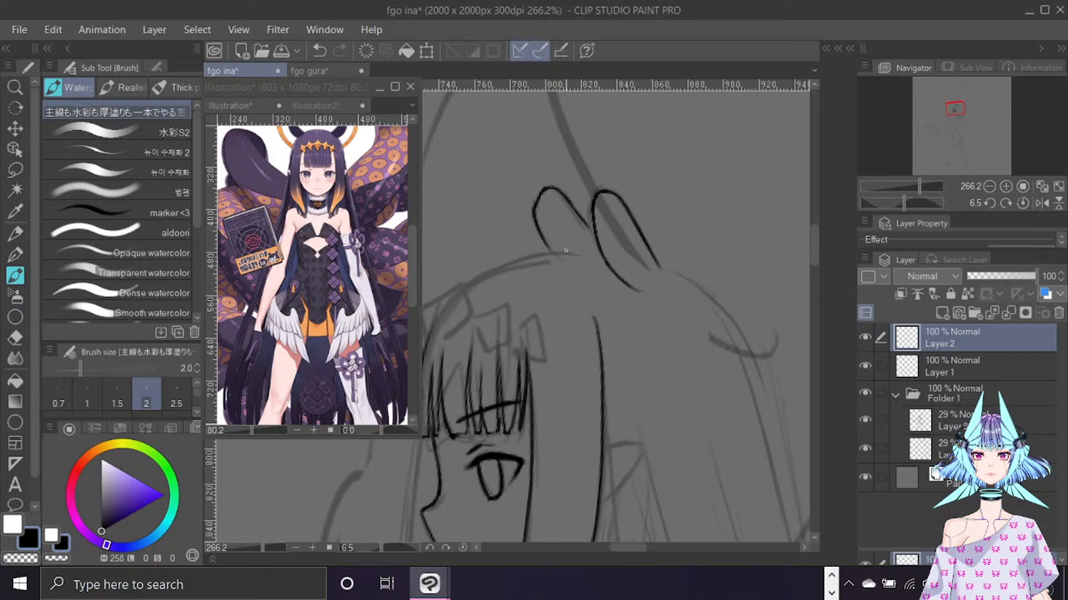
left_click_drag(535, 197, 560, 254)
left_click_drag(533, 210, 559, 255)
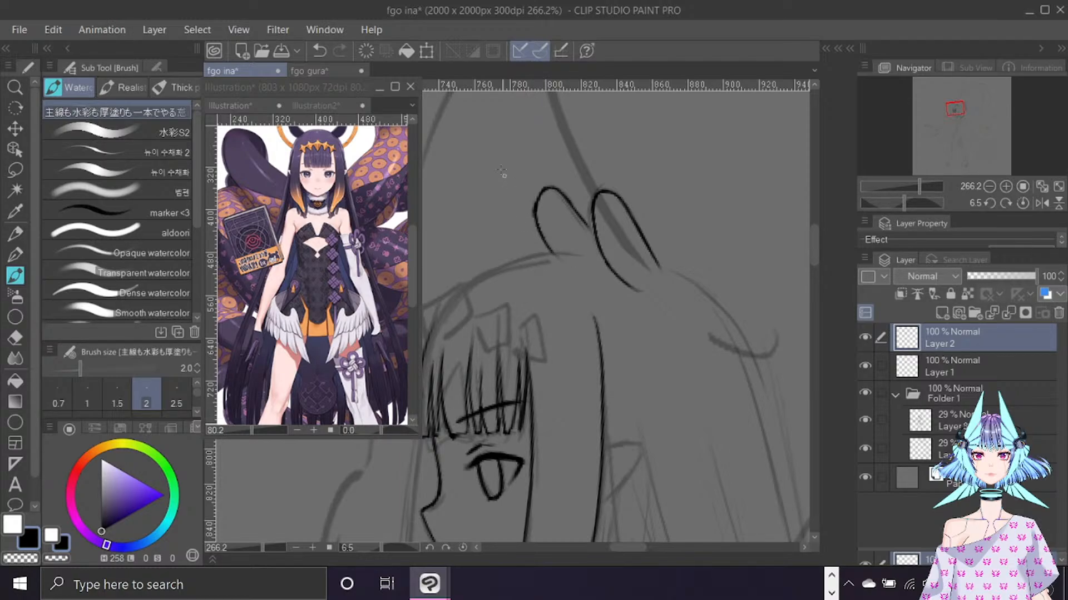
left_click(411, 253)
scroll(411, 252, "up", 3)
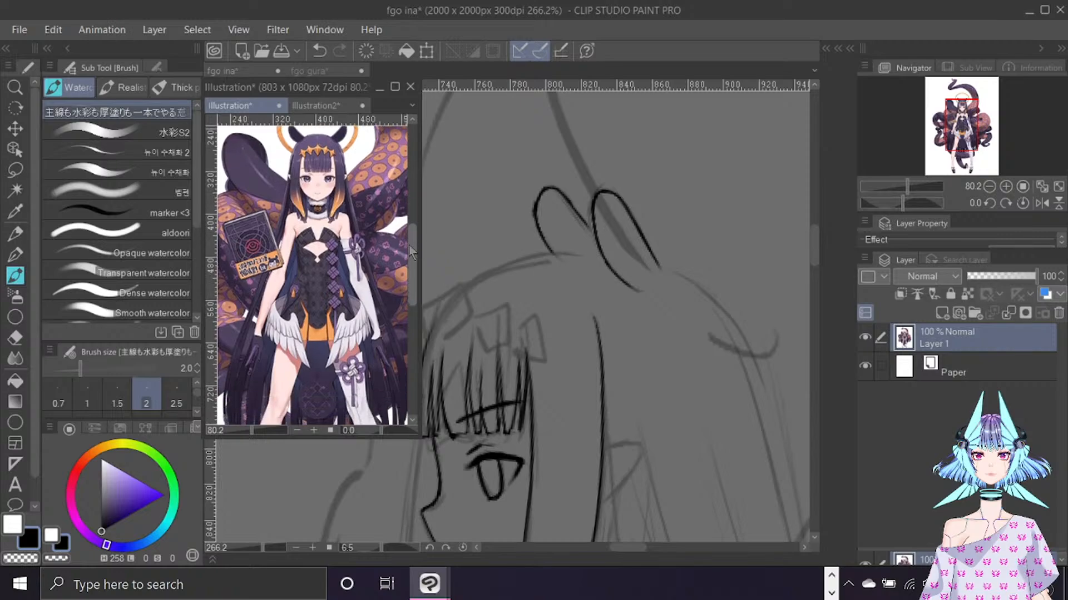
left_click(755, 254)
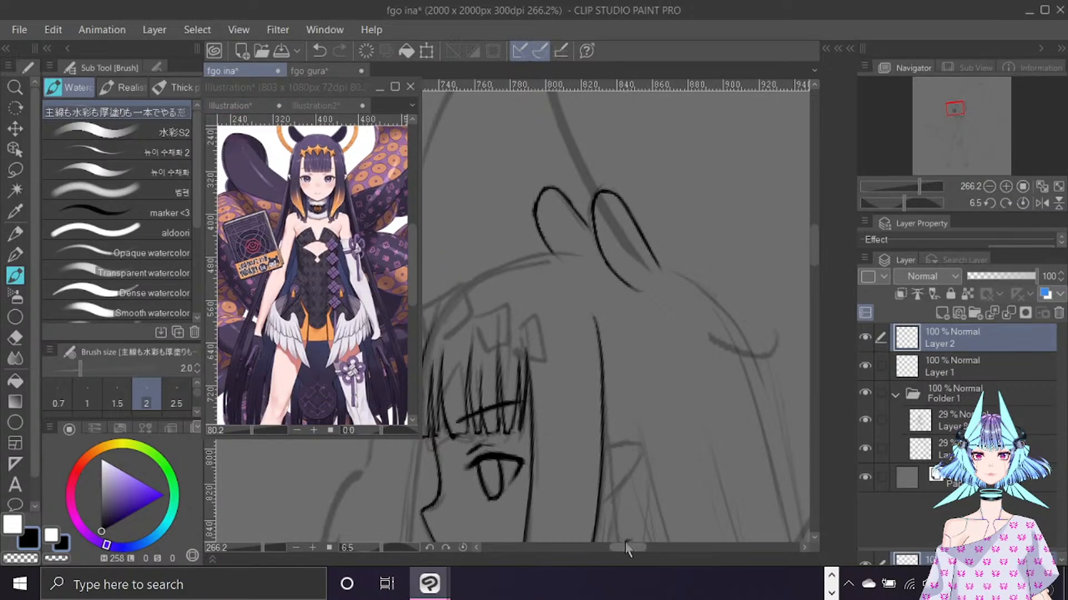
Rotate the view to -70.5 and ink the crown's curve on Layer 2 starting at the front flap.
mouse_move(645, 548)
left_mouse_down()
mouse_move(634, 549)
mouse_move(695, 345)
mouse_move(549, 184)
left_mouse_up()
key("r")
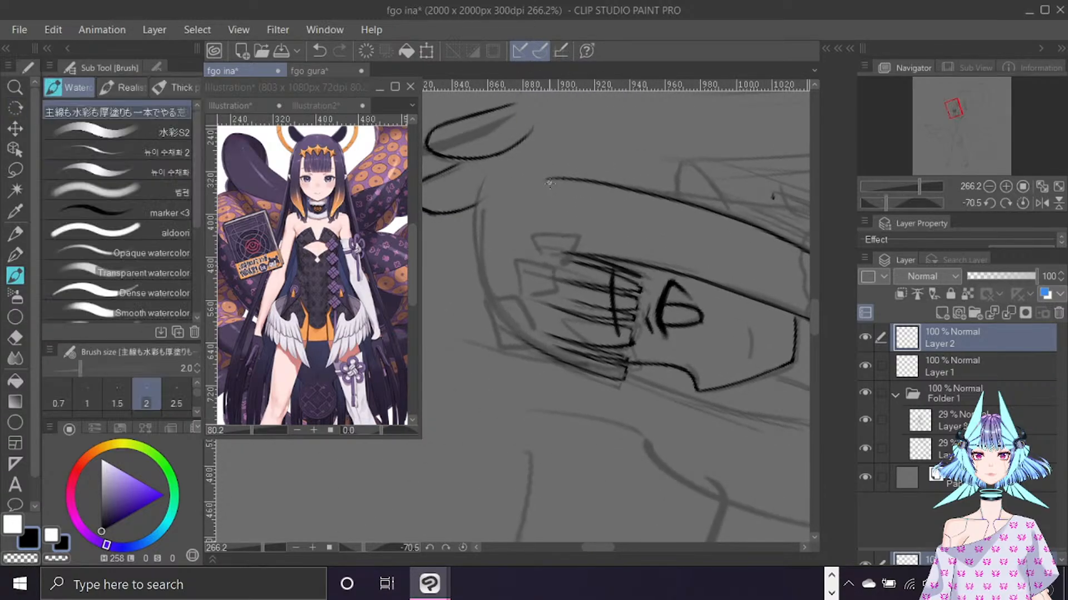
scroll(817, 312, "down", 2)
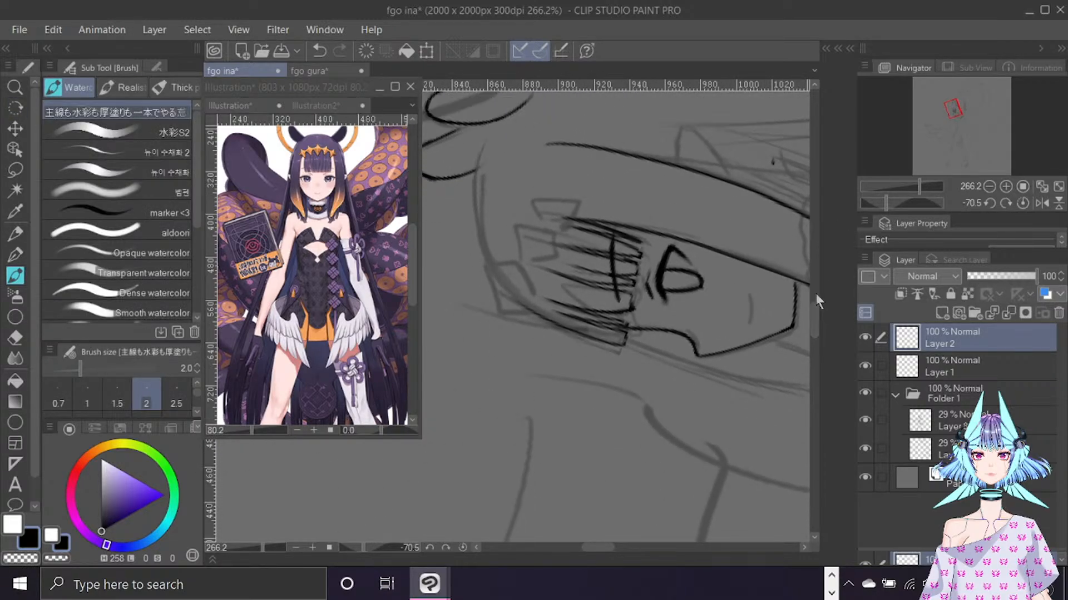
left_click(864, 338)
left_click(865, 338)
mouse_move(477, 169)
left_mouse_down()
mouse_move(485, 144)
mouse_move(472, 225)
left_mouse_up()
key("ctrl+z")
left_click_drag(484, 142, 473, 231)
key("ctrl+z")
left_click_drag(485, 143, 474, 243)
Continue the head's outline along the forehead side until it meets the outer edge of the bangs.
left_click_drag(475, 180, 479, 201)
left_click_drag(479, 200, 514, 302)
left_click_drag(481, 251, 520, 302)
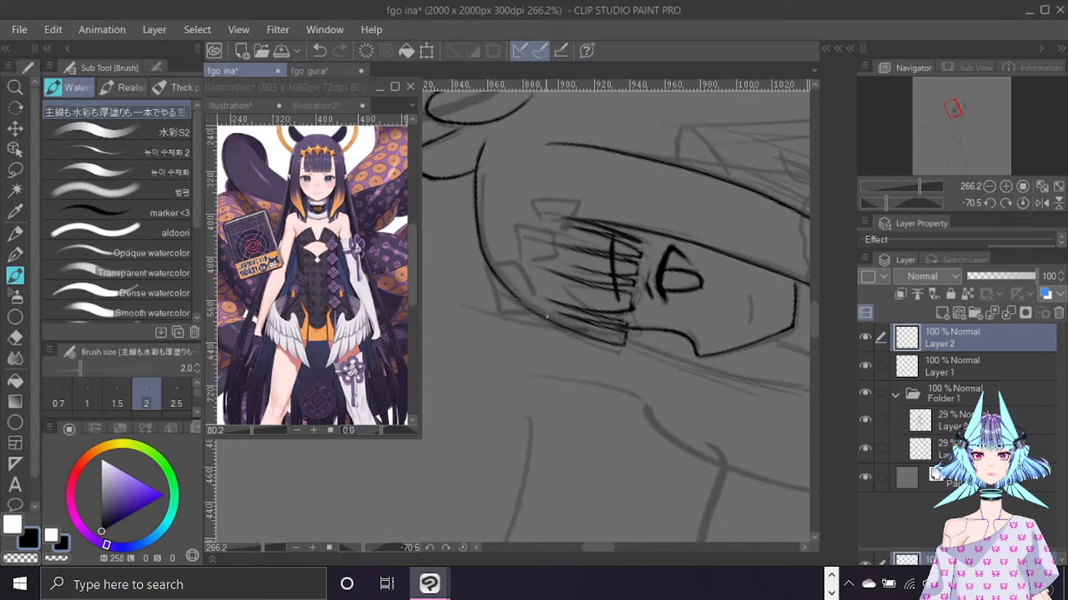
key("ctrl+z")
key("ctrl+z")
left_click_drag(488, 258, 553, 325)
Reset the view rotation, check the head outline with the sketch folder hidden, show the folder again, and switch to the hard eraser.
left_click(1021, 203)
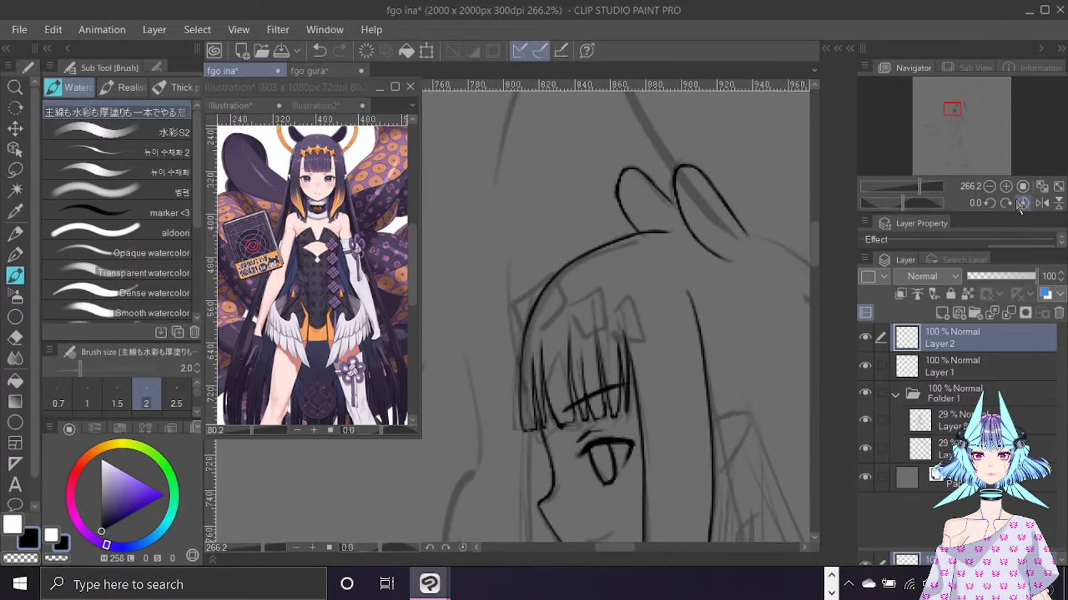
left_click(865, 393)
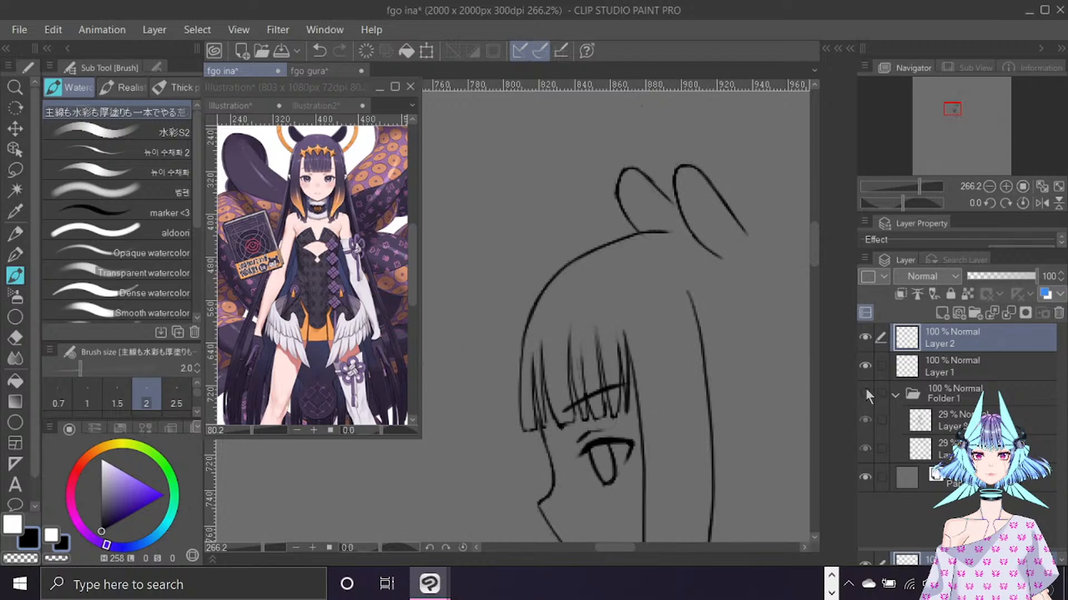
left_click(867, 390)
key("e")
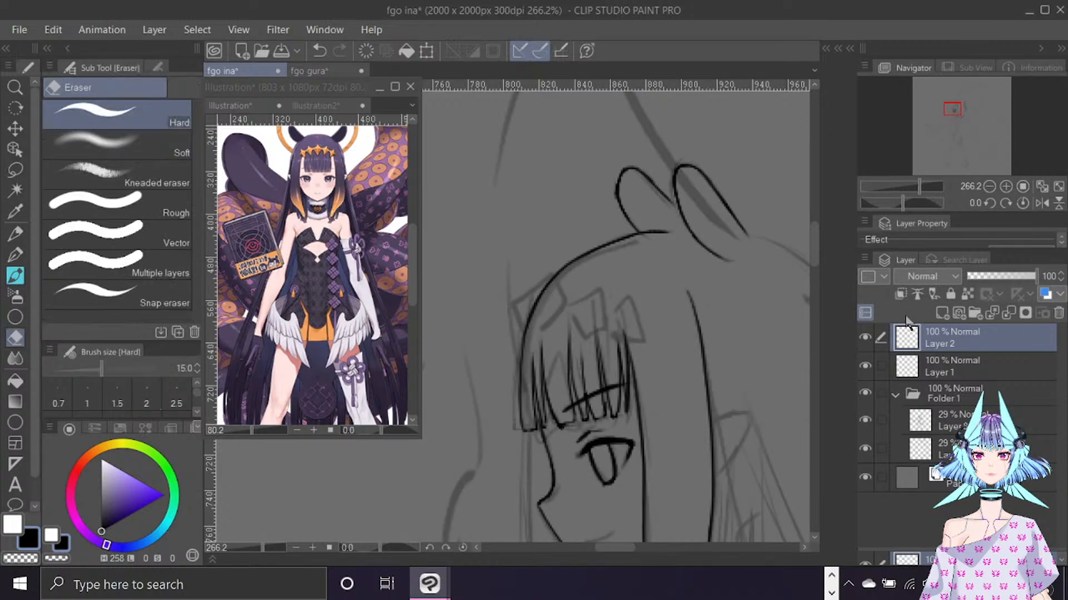
Erase the end of the head's top outline and redraw it to run smoothly up to the base of the bun.
mouse_move(633, 238)
left_mouse_down()
mouse_move(595, 251)
mouse_move(654, 236)
mouse_move(644, 237)
mouse_move(649, 254)
mouse_move(590, 256)
left_mouse_up()
key("b")
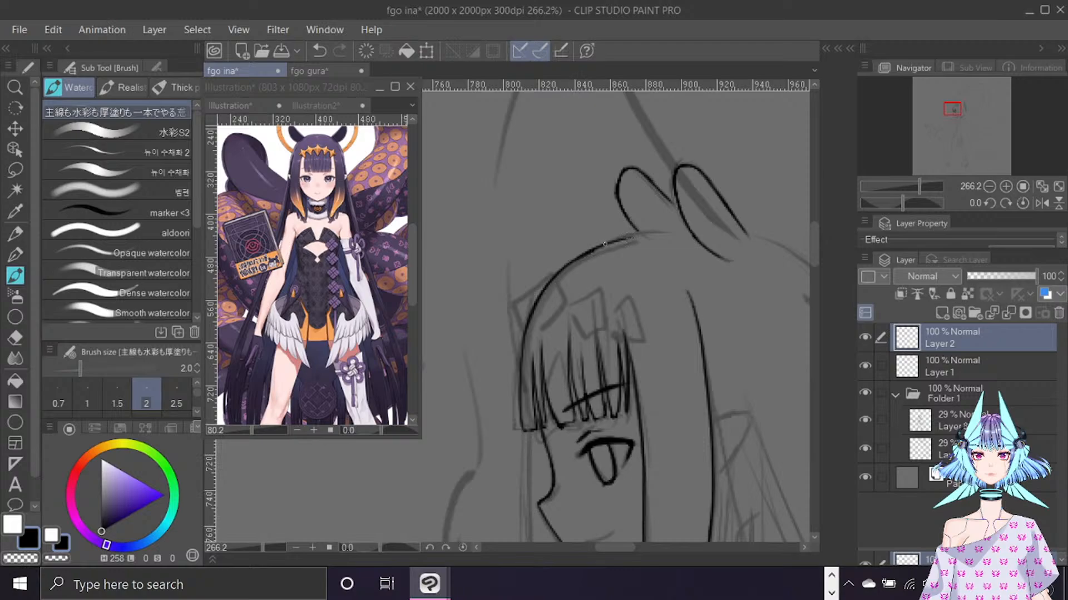
mouse_move(661, 234)
left_mouse_down()
mouse_move(588, 253)
mouse_move(680, 231)
mouse_move(641, 236)
mouse_move(631, 226)
left_mouse_up()
key("ctrl+z")
left_click(865, 392)
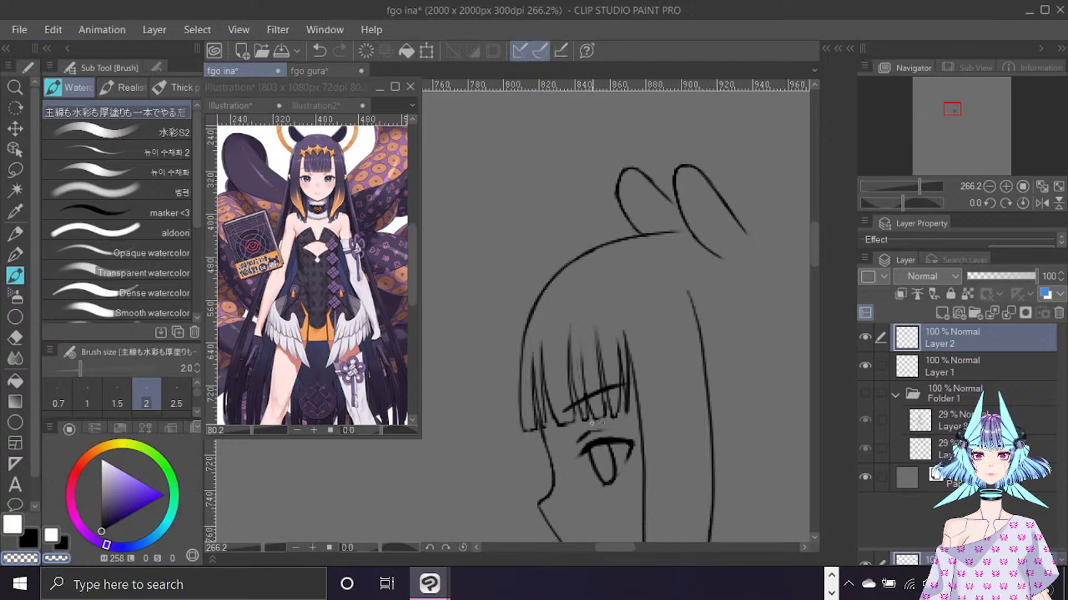
key("x")
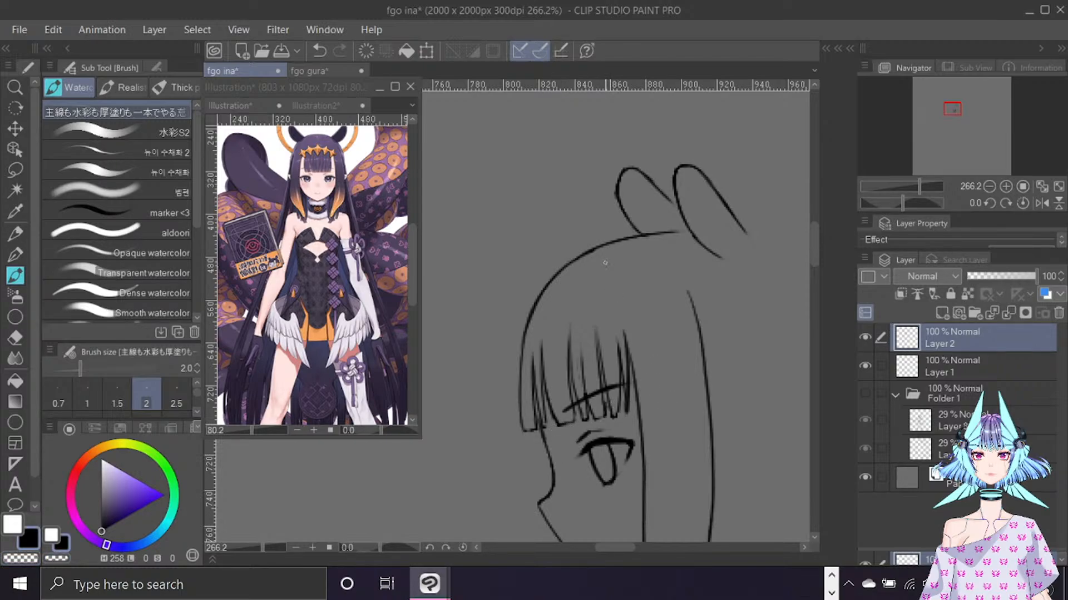
scroll(605, 263, "down", 3)
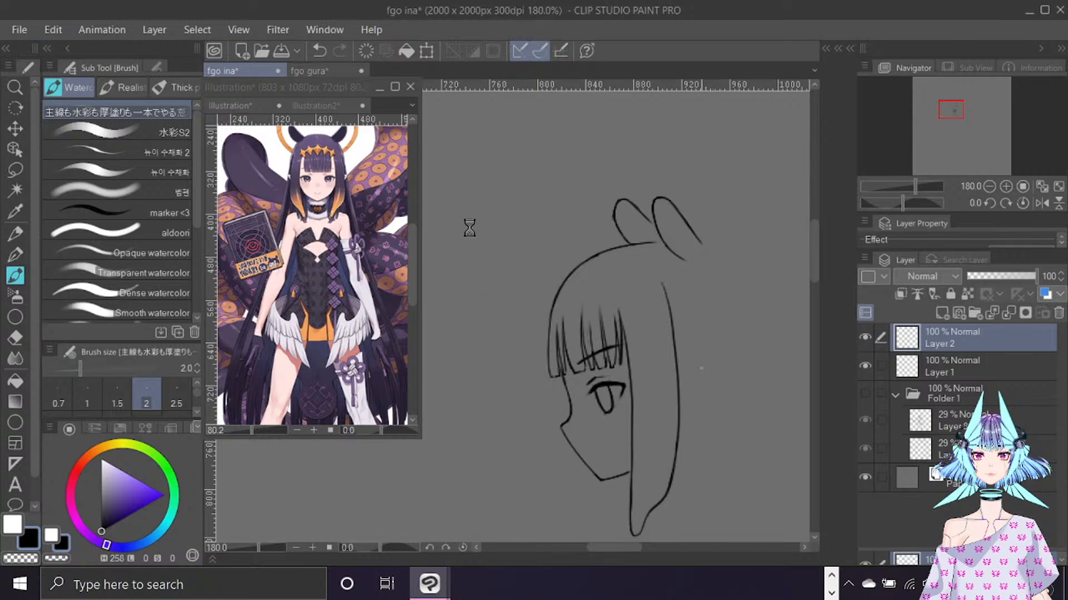
scroll(470, 228, "up", 1)
left_click(864, 392)
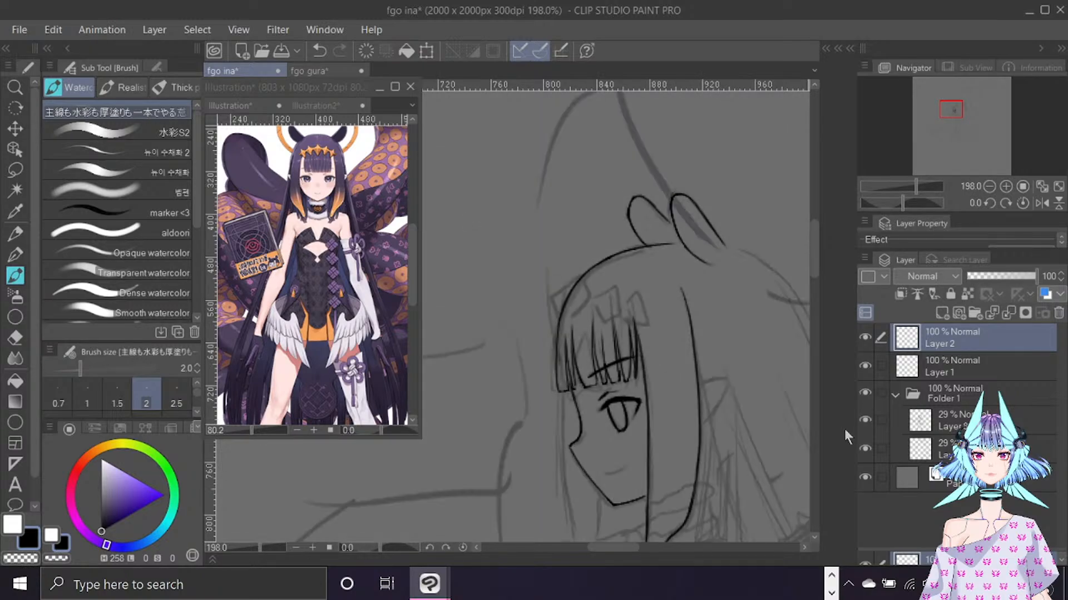
Ink the far-side hair lock in front of the face, tracing its outer and inner edges down to the shoulder.
left_click_drag(626, 546, 629, 548)
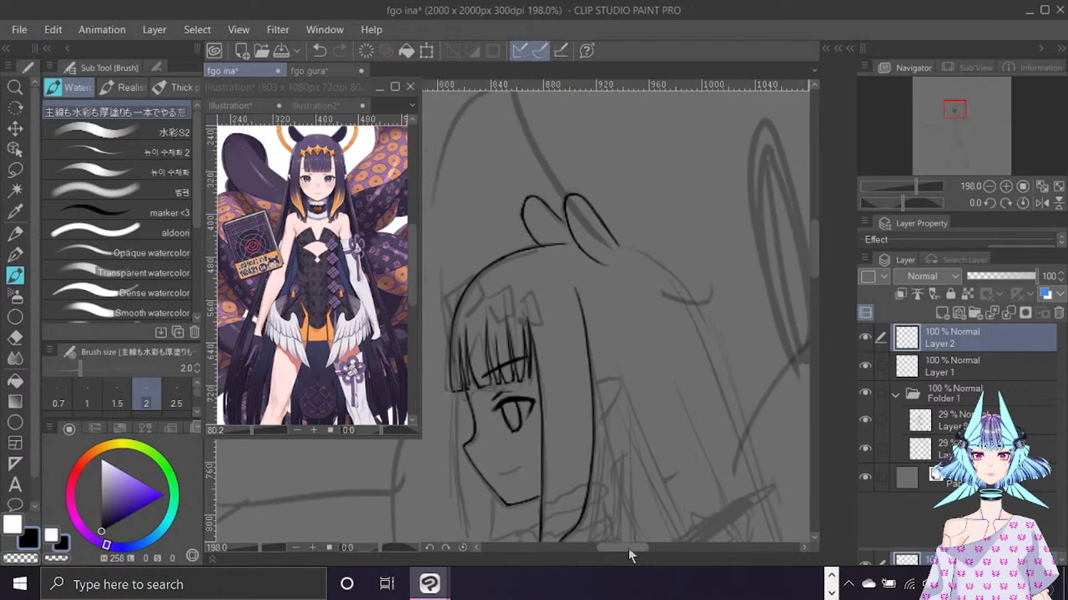
left_click_drag(815, 238, 813, 245)
scroll(812, 241, "down", 2)
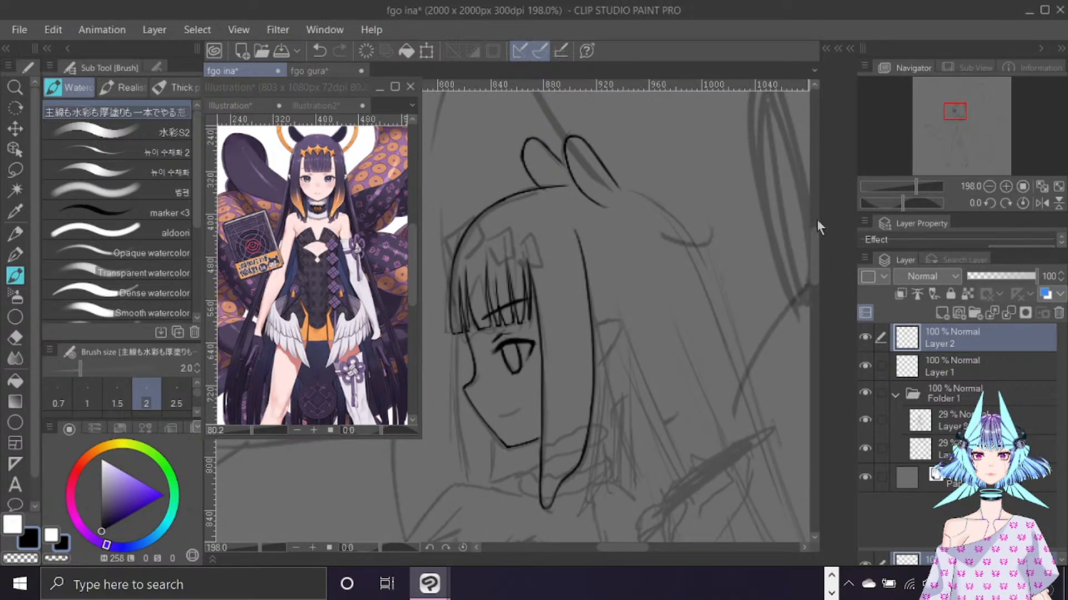
scroll(591, 314, "down", 3)
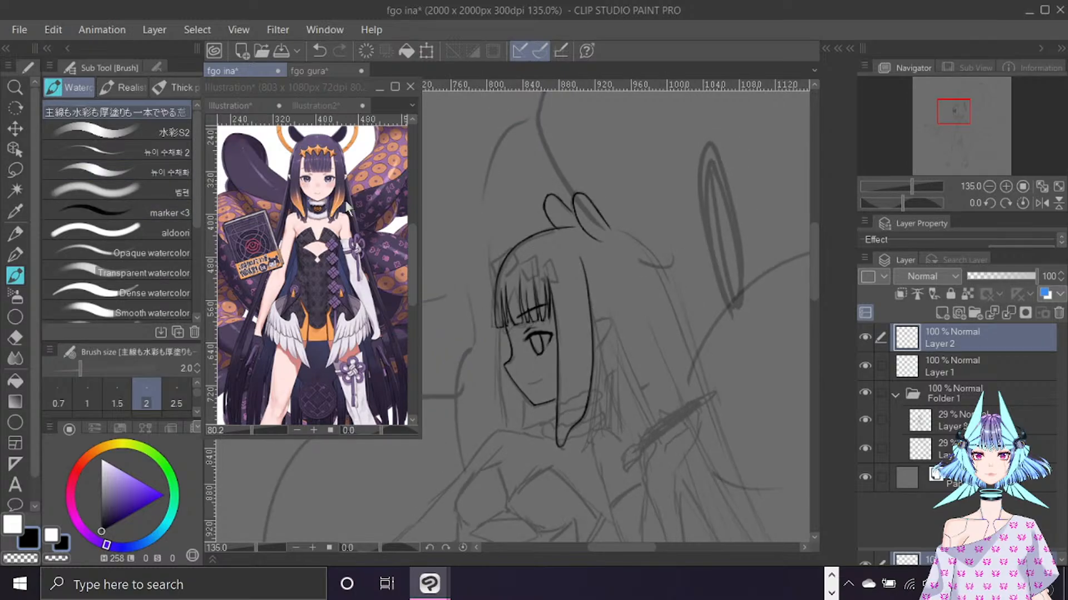
scroll(812, 266, "down", 5)
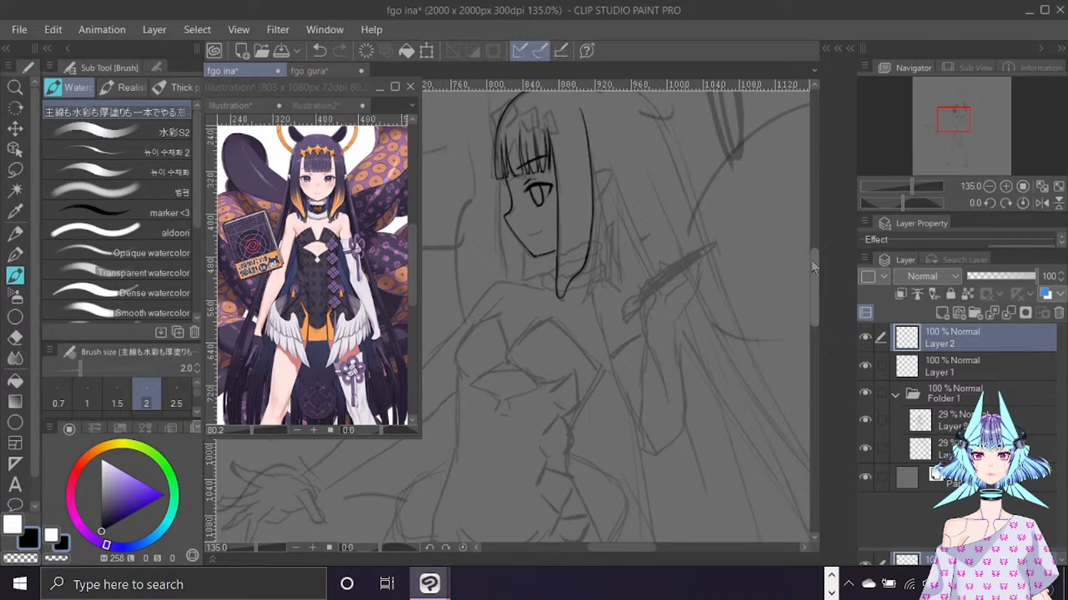
scroll(495, 213, "up", 3)
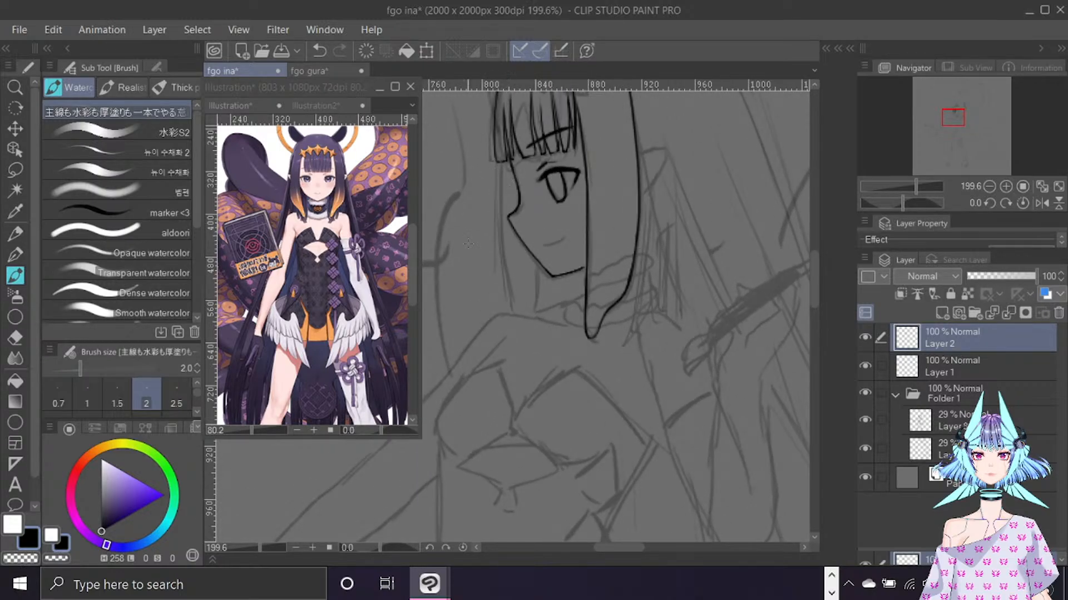
left_click_drag(503, 162, 504, 240)
key("ctrl+z")
left_click_drag(501, 161, 507, 278)
left_click_drag(500, 239, 511, 309)
left_click_drag(536, 267, 533, 314)
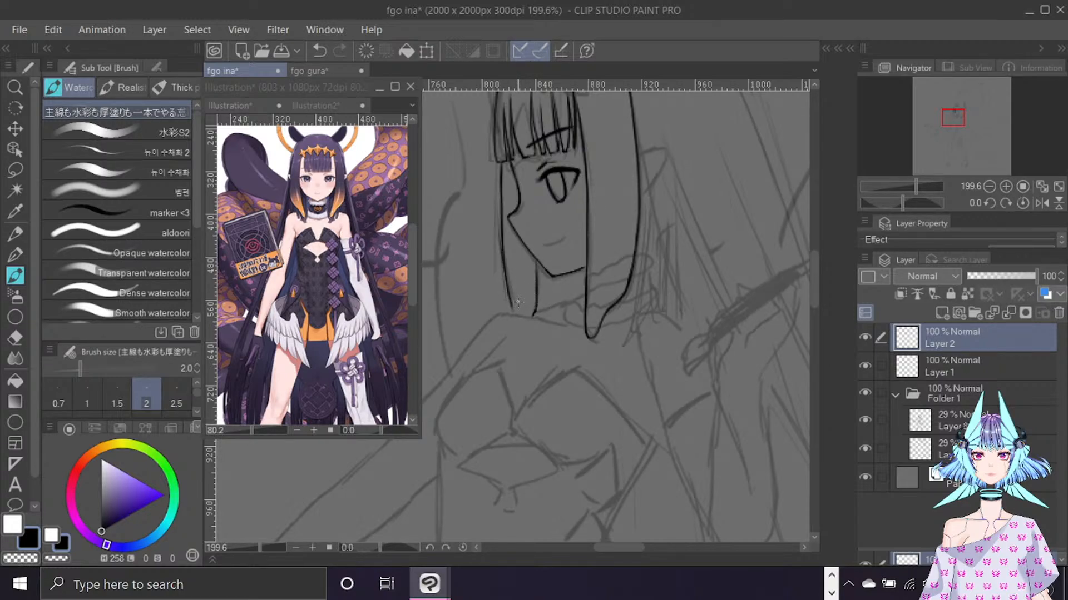
Extend the jawline on Layer 1 to meet the side hair lock, and add a new layer directly below Layer 1.
left_click(865, 394)
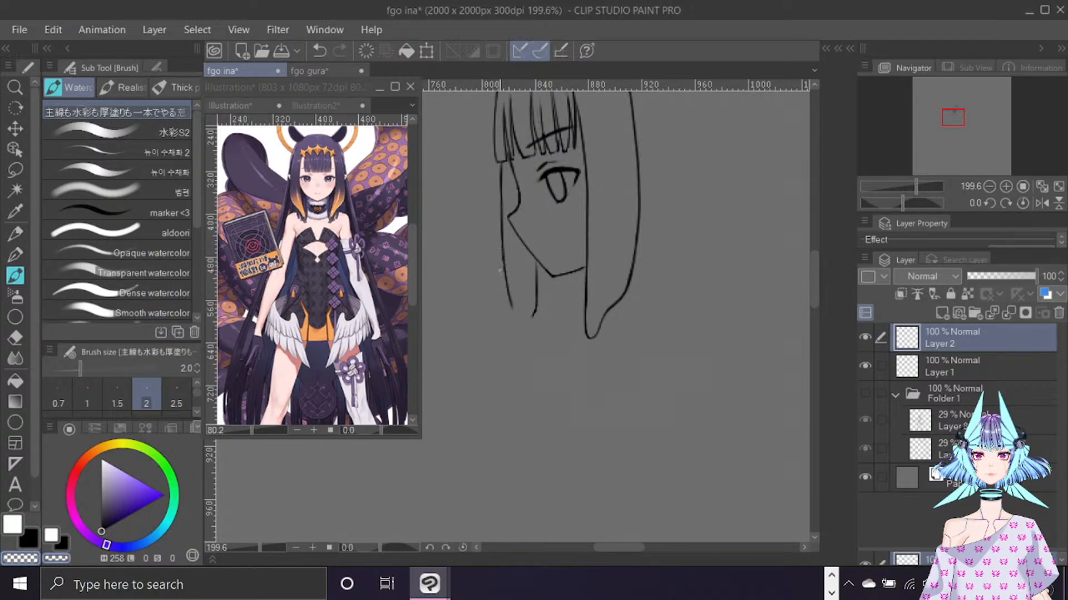
key("x")
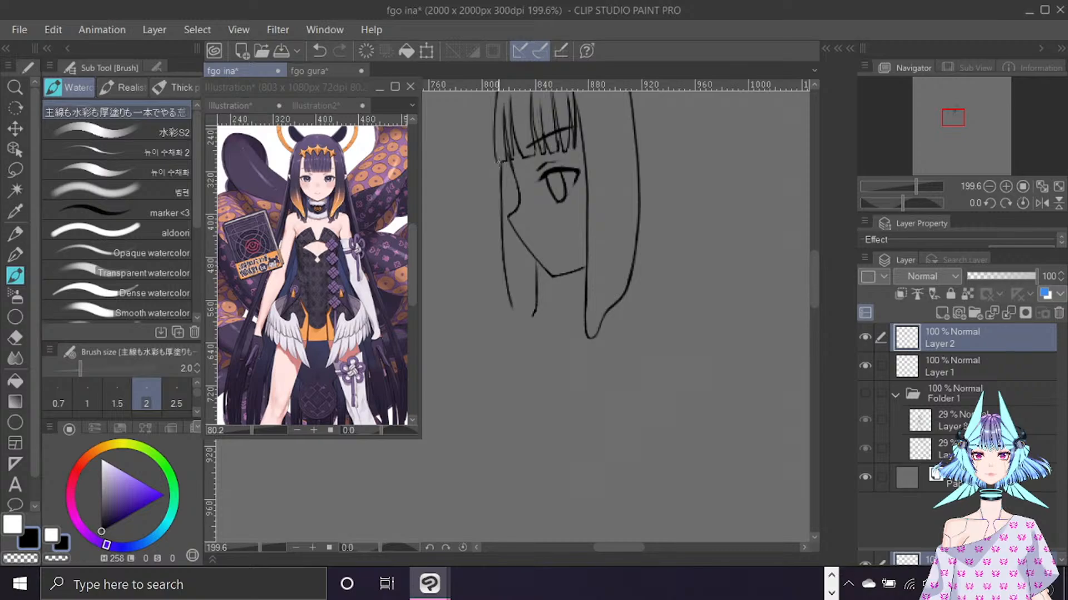
left_click(865, 393)
left_click(945, 368)
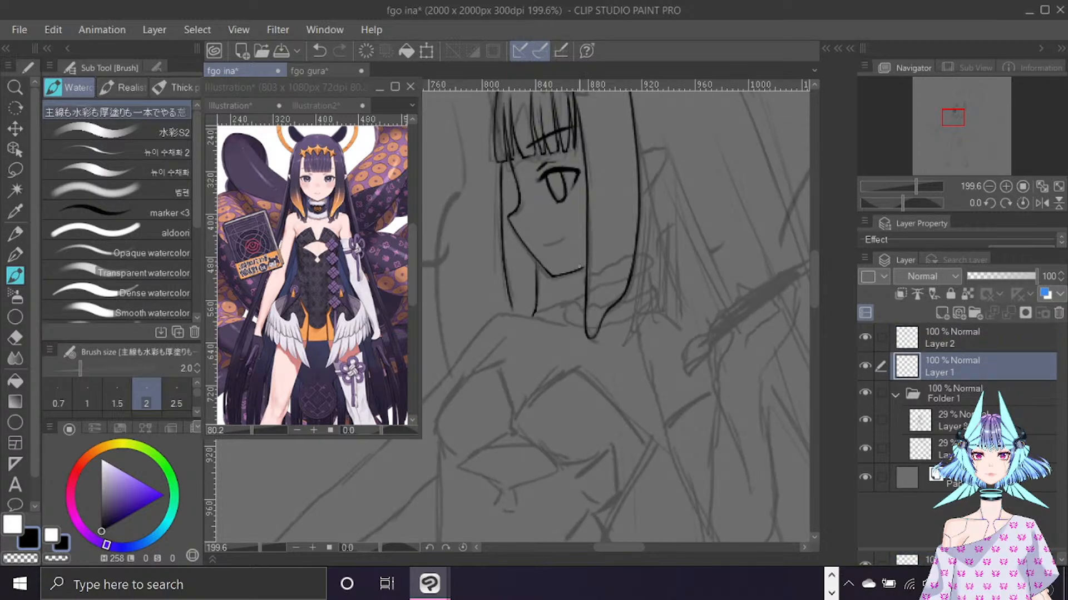
left_click_drag(581, 268, 589, 265)
left_click(959, 314)
left_click_drag(960, 367, 957, 402)
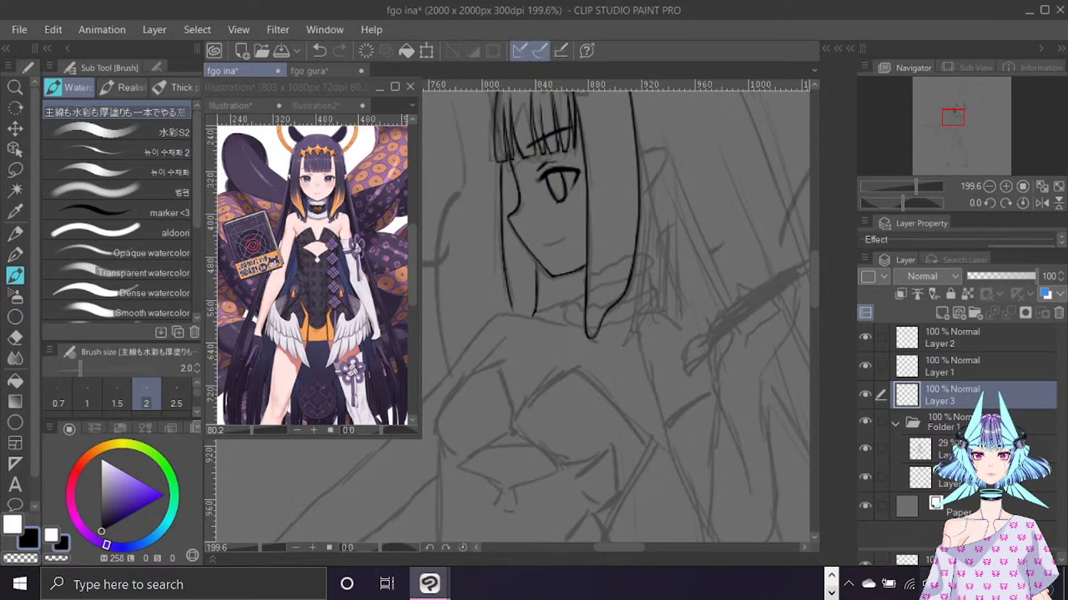
Flip the canvas view horizontally and ink the dress's near-side bust edge and the V-shaped notch of the neckline.
scroll(655, 280, "down", 1)
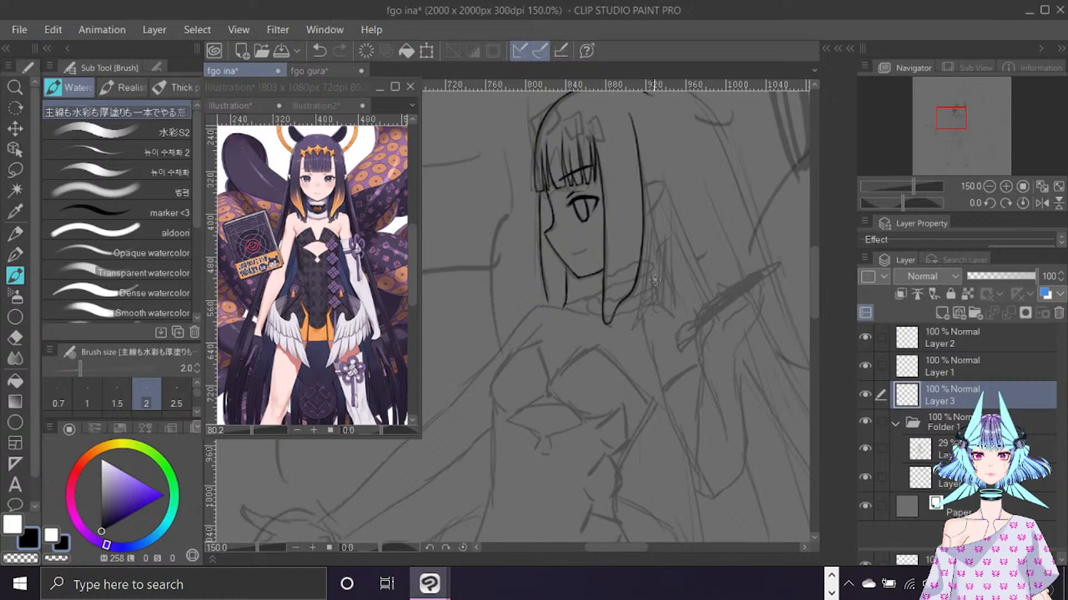
left_click_drag(815, 269, 811, 288)
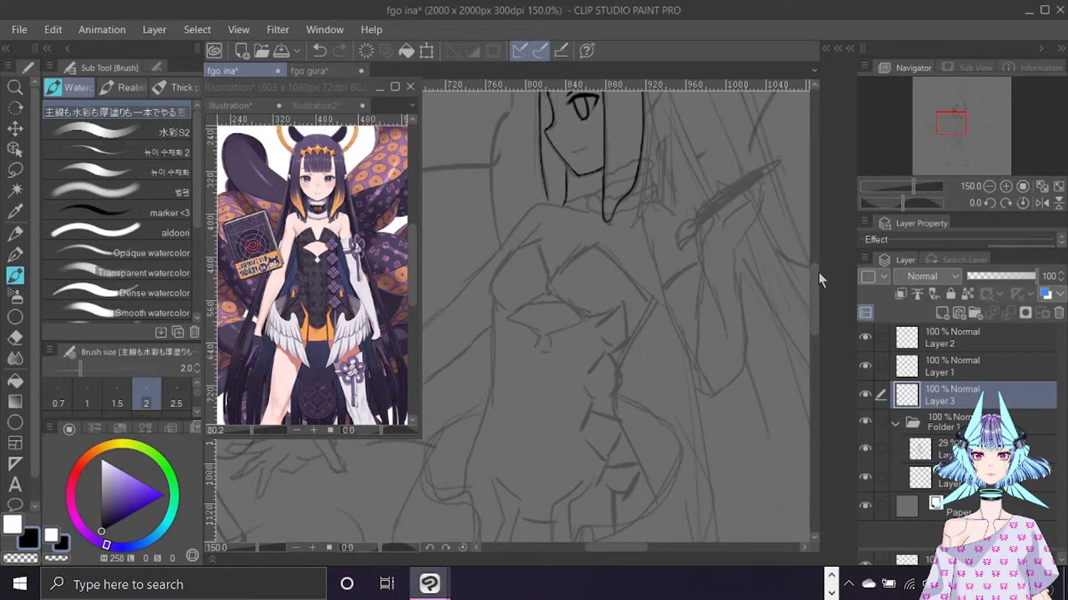
left_click(1042, 204)
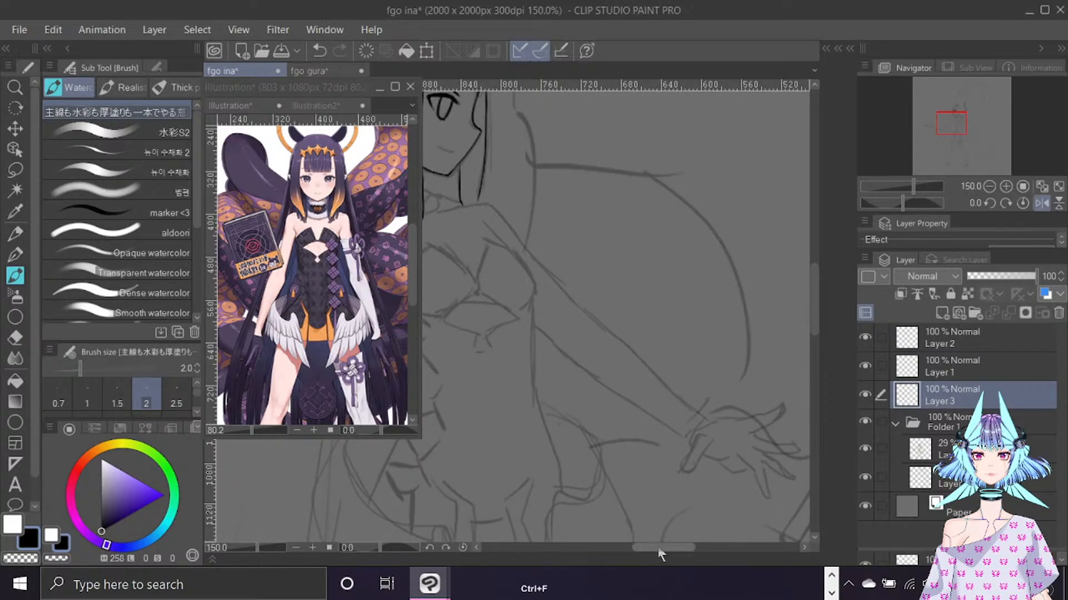
left_click_drag(658, 547, 643, 552)
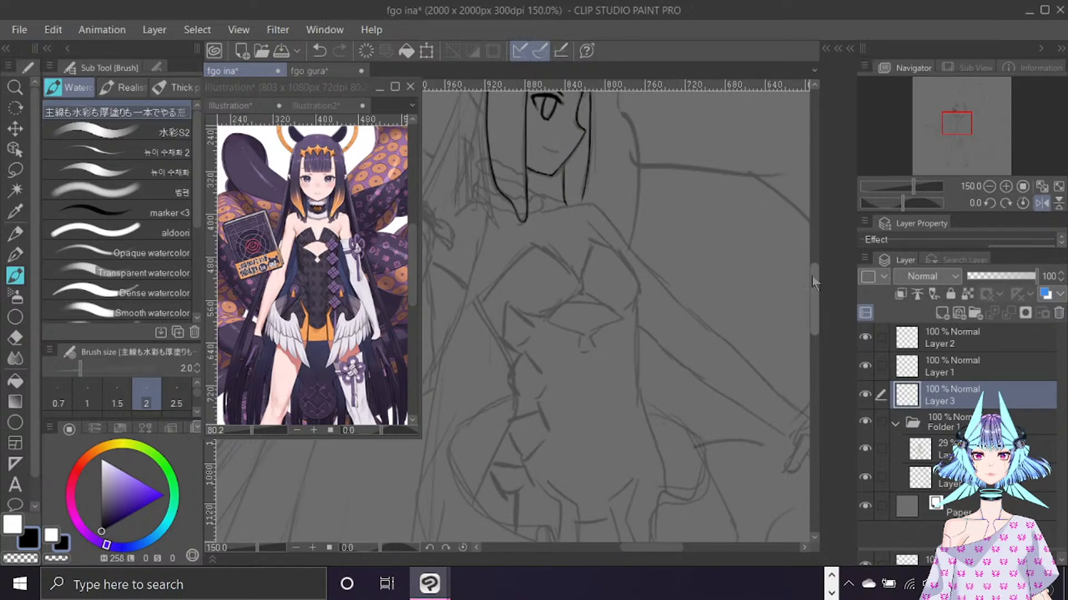
left_click_drag(811, 275, 812, 273)
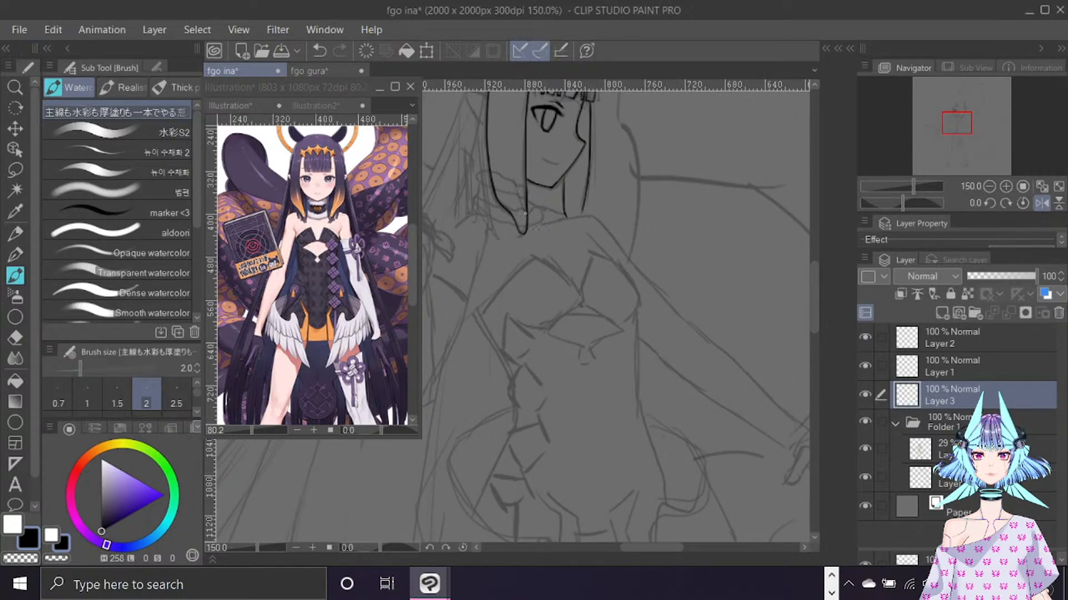
mouse_move(526, 216)
left_mouse_down()
mouse_move(591, 312)
mouse_move(585, 364)
left_mouse_up()
key("ctrl+z")
mouse_move(481, 313)
left_mouse_down()
mouse_move(529, 257)
mouse_move(579, 293)
left_mouse_up()
key("ctrl+z")
key("ctrl+z")
mouse_move(532, 261)
left_mouse_down()
mouse_move(479, 309)
mouse_move(548, 253)
mouse_move(582, 295)
left_mouse_up()
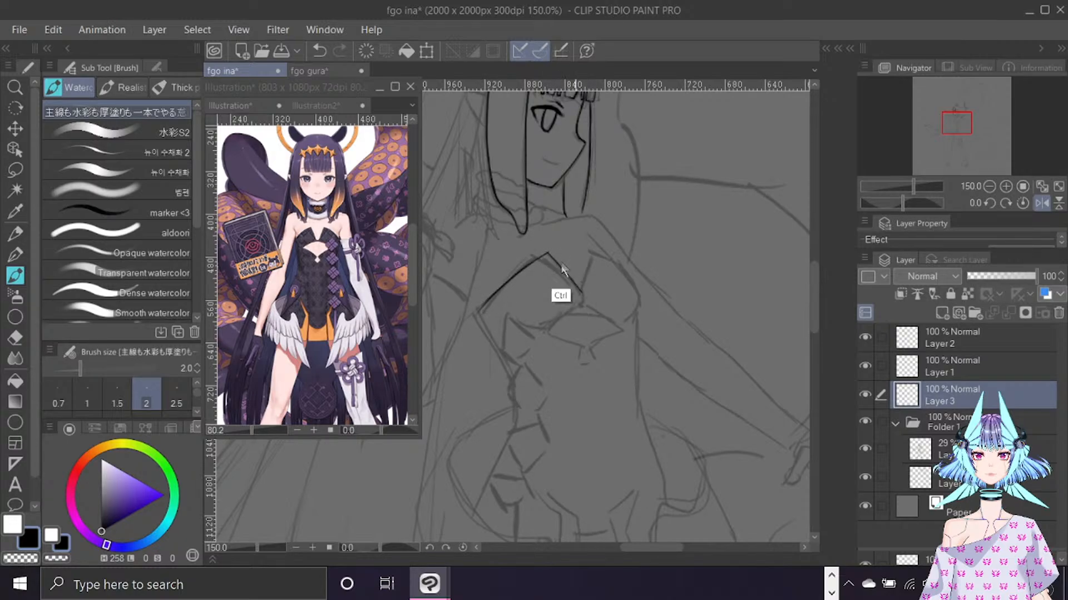
key("ctrl+z")
mouse_move(548, 253)
left_mouse_down()
mouse_move(582, 303)
mouse_move(595, 254)
left_mouse_up()
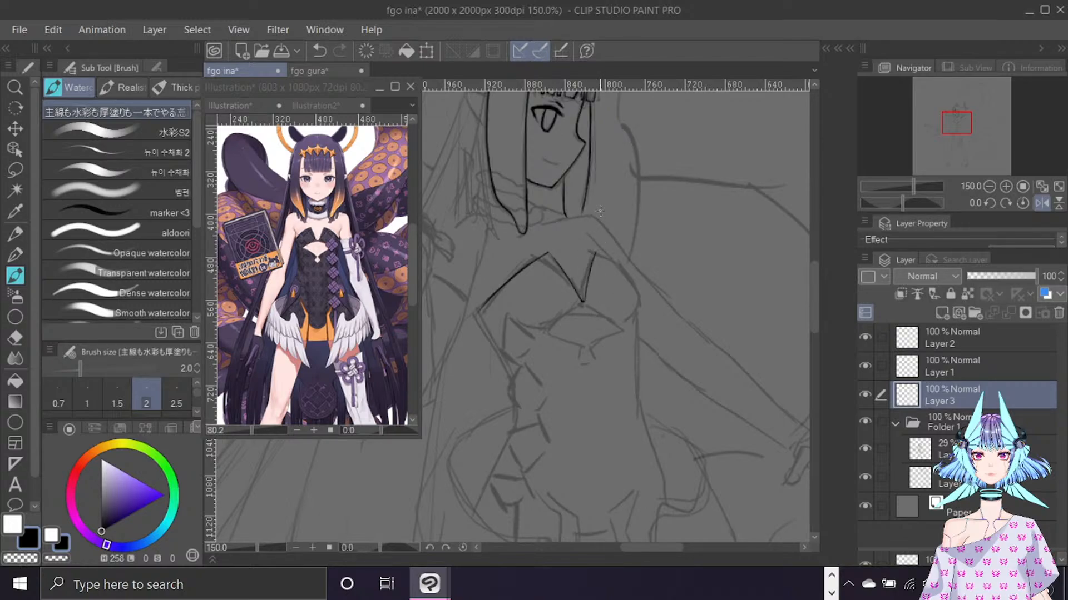
Ink the curved far-side bust outline from the second neckline peak down to the torso.
mouse_move(594, 253)
left_mouse_down()
mouse_move(620, 264)
mouse_move(639, 296)
left_mouse_up()
key("ctrl+z")
left_click_drag(613, 261, 638, 321)
Ink the bodice's near-side edge from the bust corner down to the waist, and touch up the neckline notch.
left_click_drag(477, 309, 509, 376)
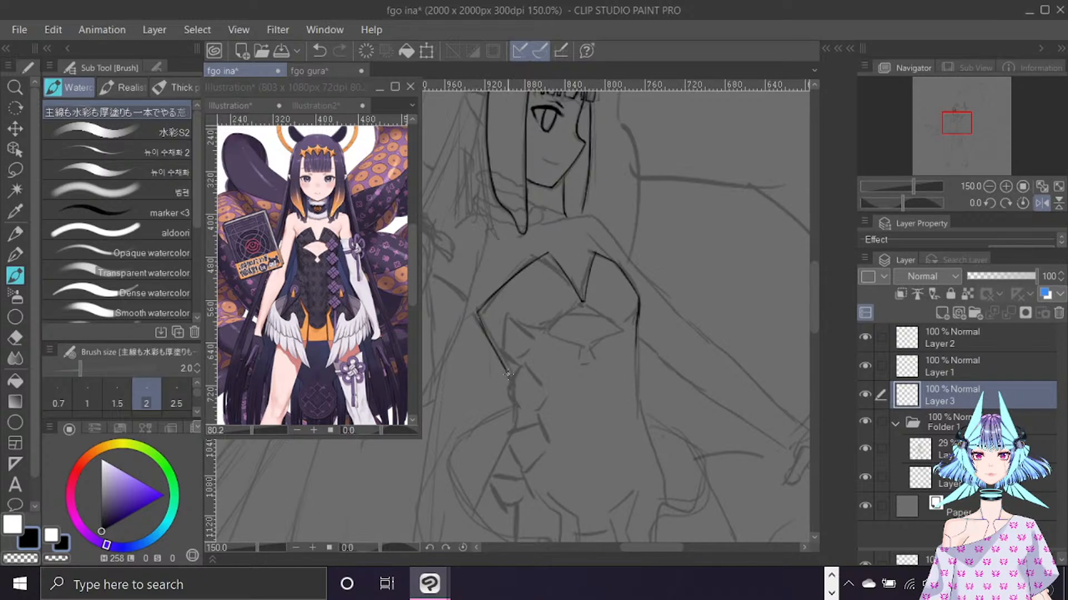
key("ctrl+z")
key("ctrl+z")
key("ctrl+z")
left_click_drag(477, 313, 514, 380)
key("ctrl+z")
left_click_drag(476, 305, 478, 320)
key("ctrl+z")
left_click_drag(477, 316, 510, 377)
left_click_drag(544, 252, 562, 266)
Redraw the upper curve of the far-side bust outline, linking the neckline peak to the torso side.
key("ctrl+f")
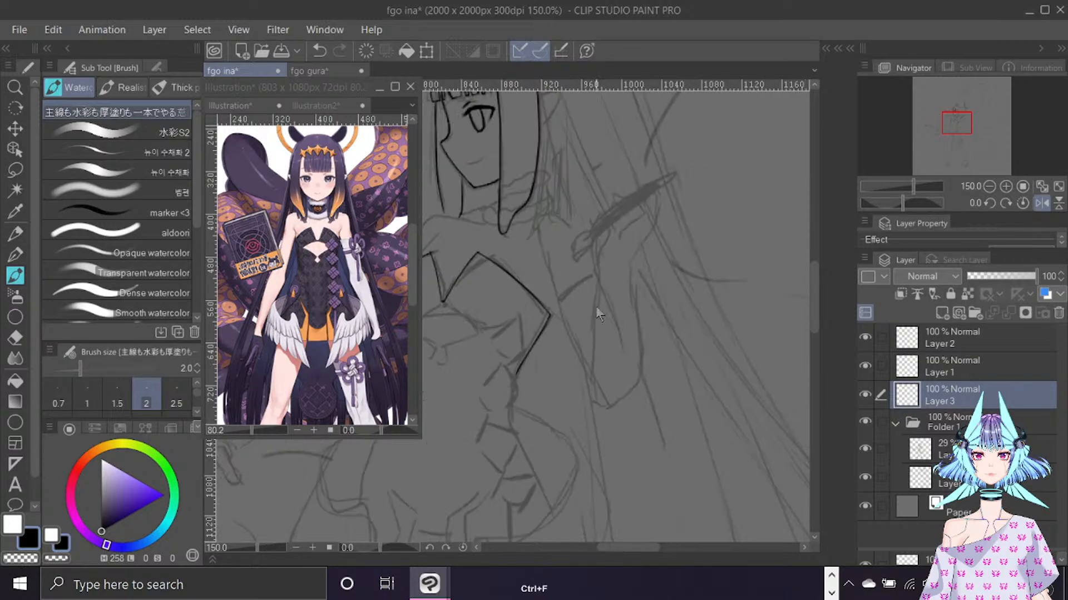
left_click_drag(631, 549, 612, 549)
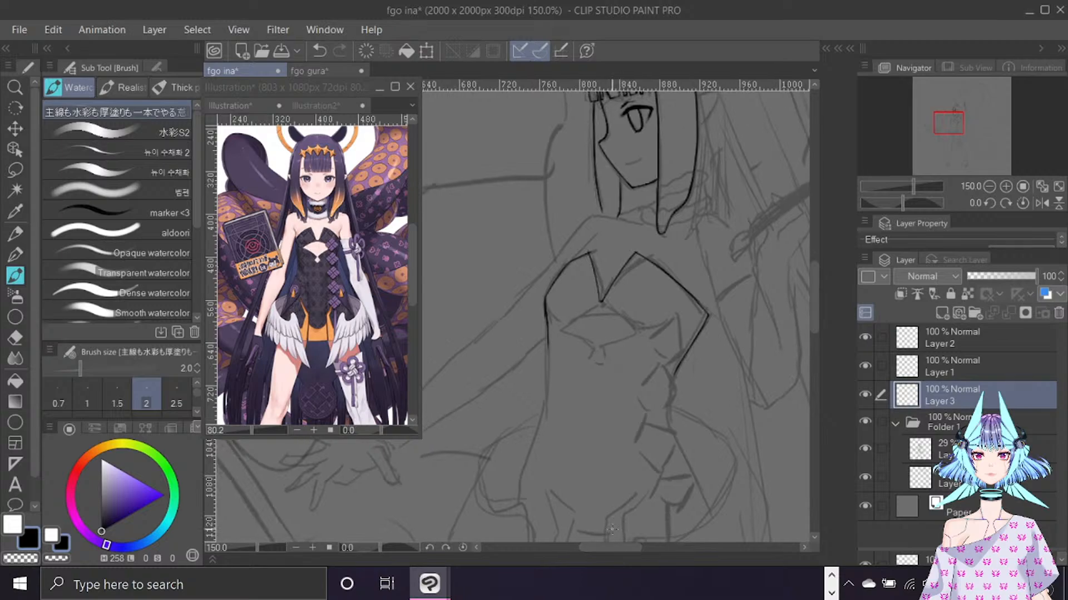
key("e")
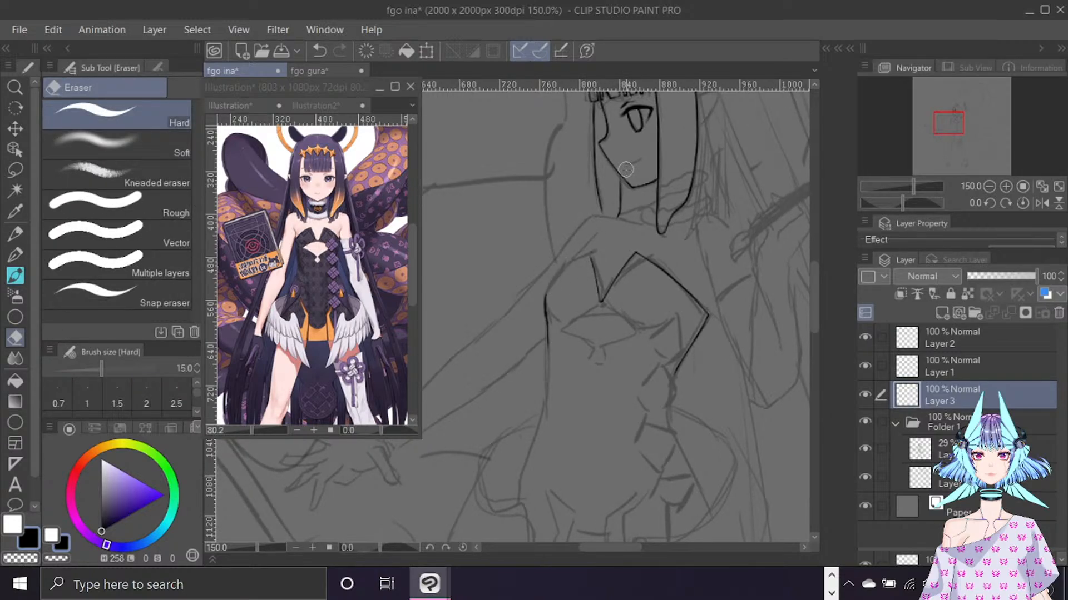
key("b")
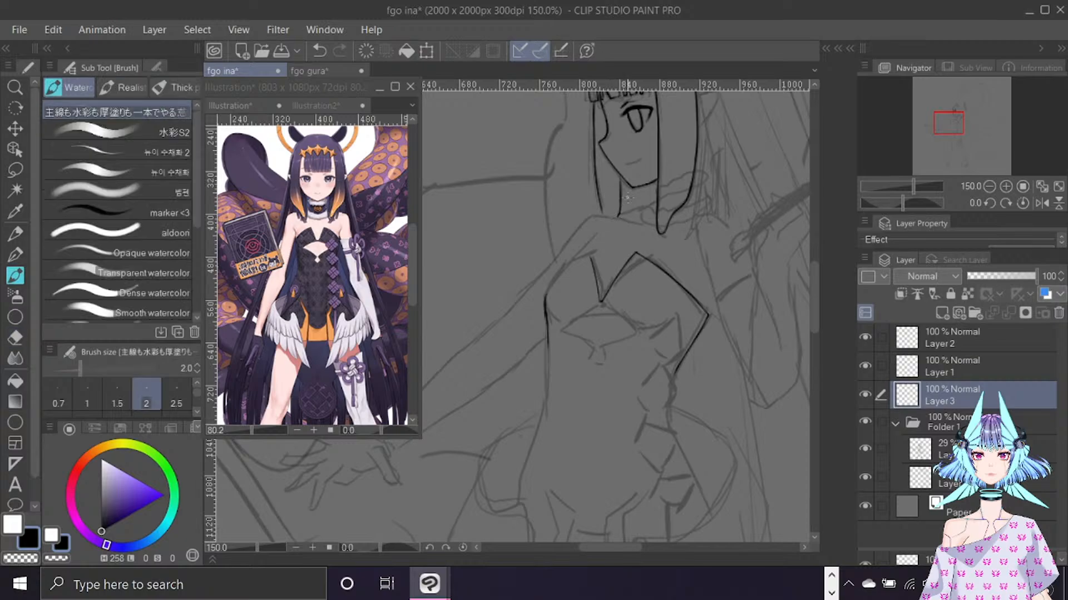
key("ctrl+f")
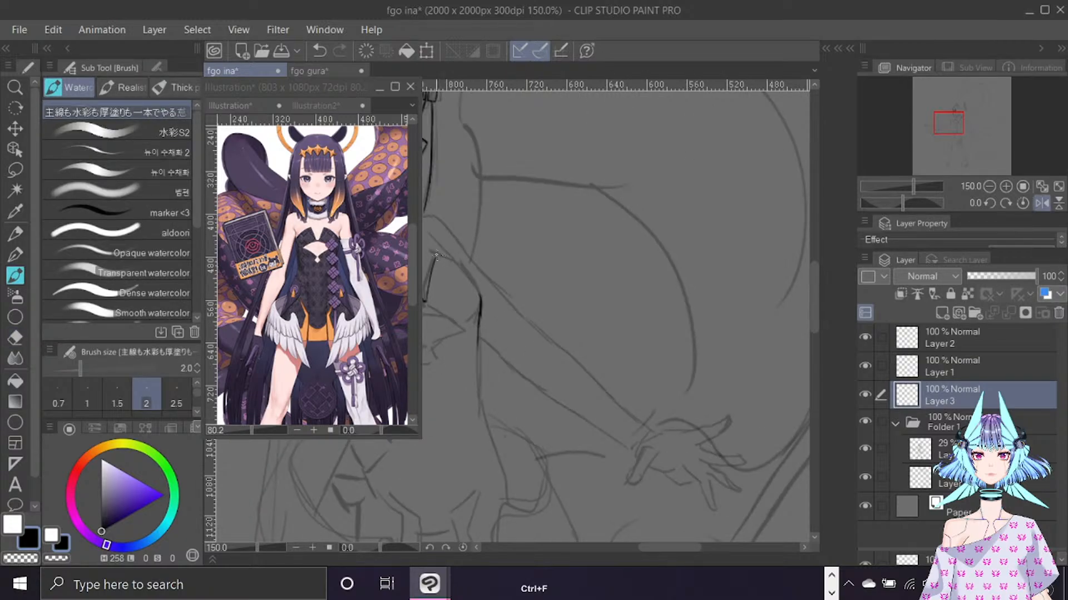
mouse_move(435, 257)
left_mouse_down()
mouse_move(463, 266)
mouse_move(483, 302)
left_mouse_up()
left_click_drag(452, 257, 481, 309)
key("ctrl+z")
key("ctrl+z")
Try to ink the cutout's edges below the neckline notch in the unflipped view, and undo the strokes.
left_click_drag(676, 548, 659, 548)
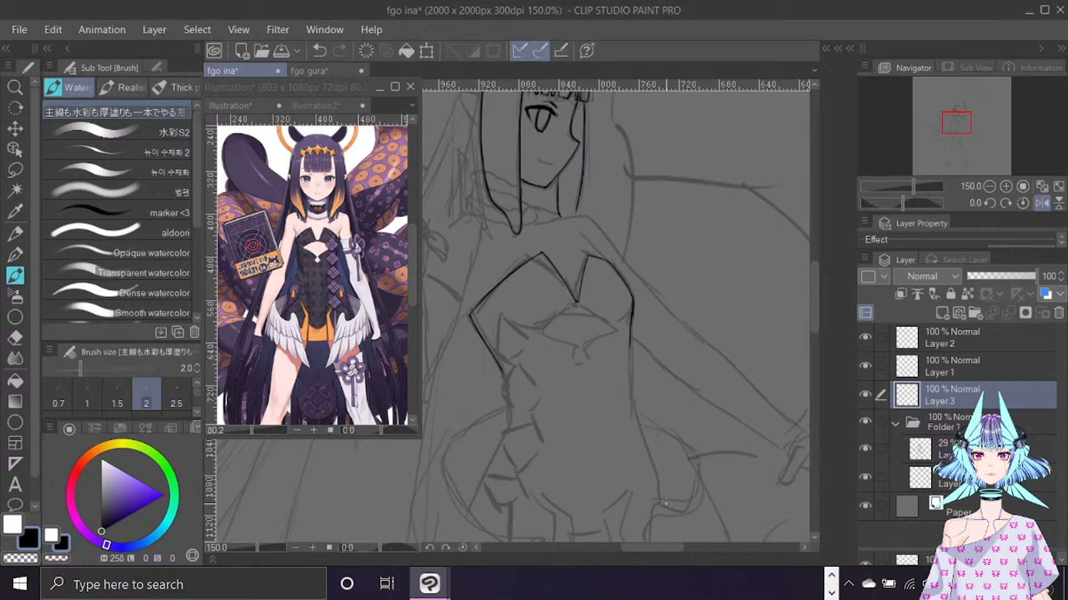
scroll(810, 275, "down", 3)
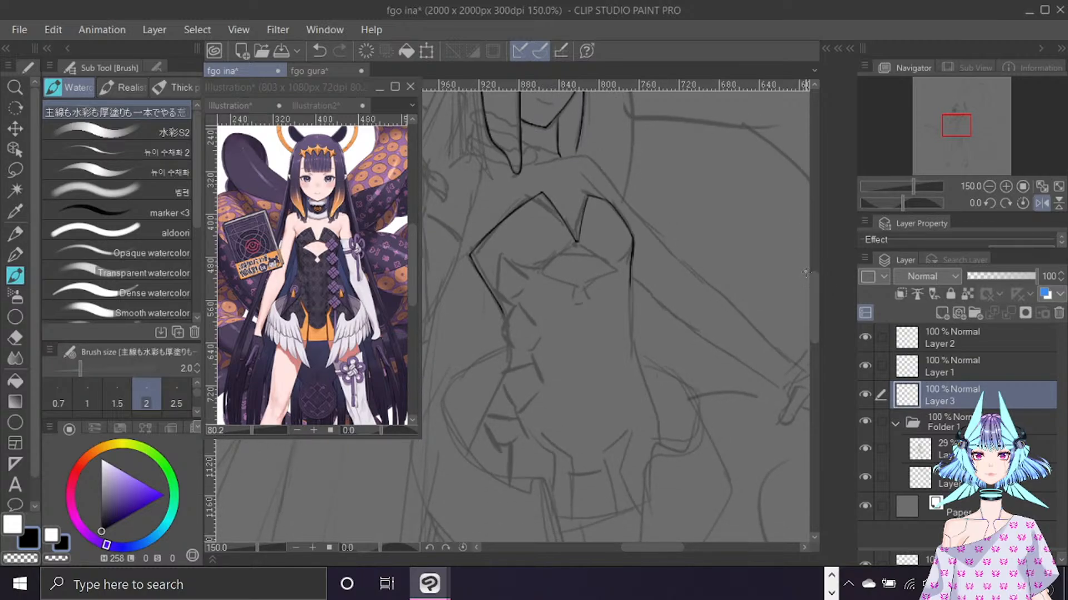
key("h")
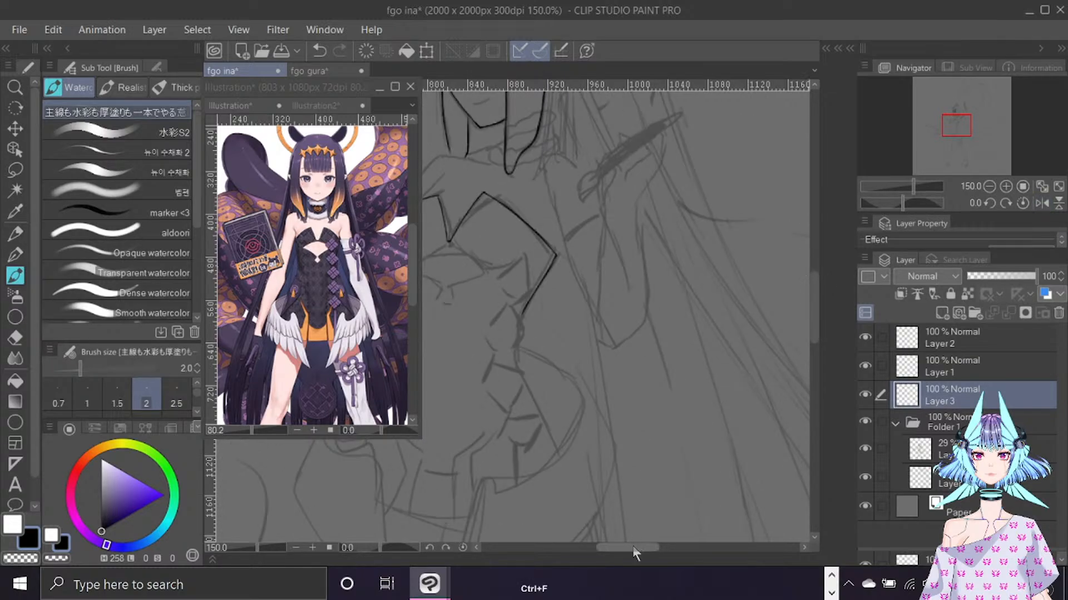
left_click_drag(632, 546, 618, 549)
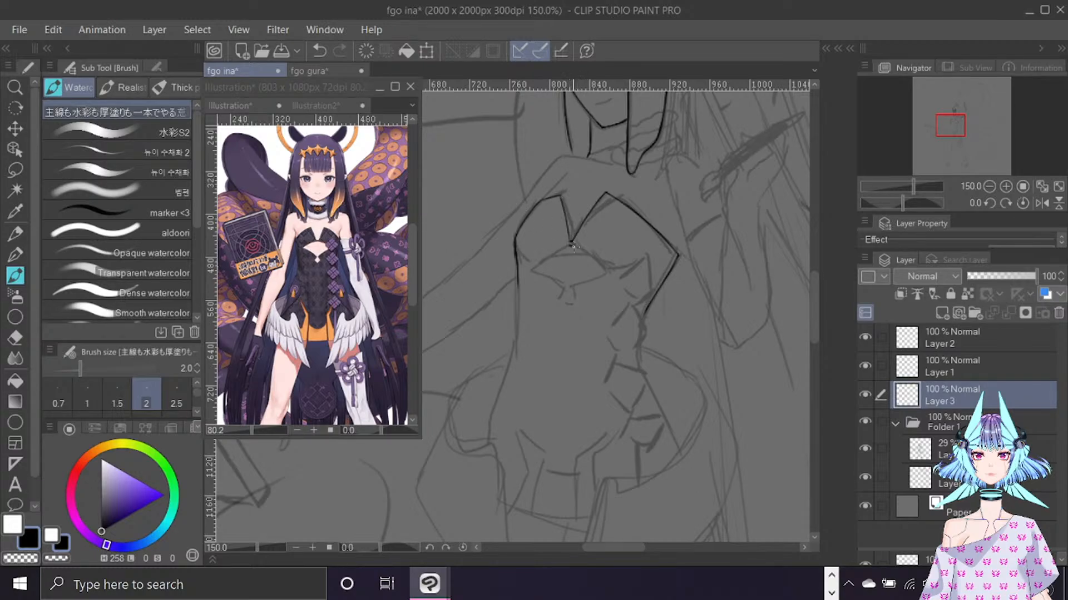
left_click_drag(572, 246, 604, 266)
key("ctrl+z")
left_click_drag(593, 257, 609, 273)
key("ctrl+z")
key("ctrl+z")
mouse_move(601, 264)
left_mouse_down()
mouse_move(609, 272)
mouse_move(572, 285)
left_mouse_up()
key("ctrl+z")
left_click_drag(571, 286, 592, 279)
key("ctrl+z")
key("ctrl+f")
left_click_drag(677, 550, 664, 549)
key("ctrl+z")
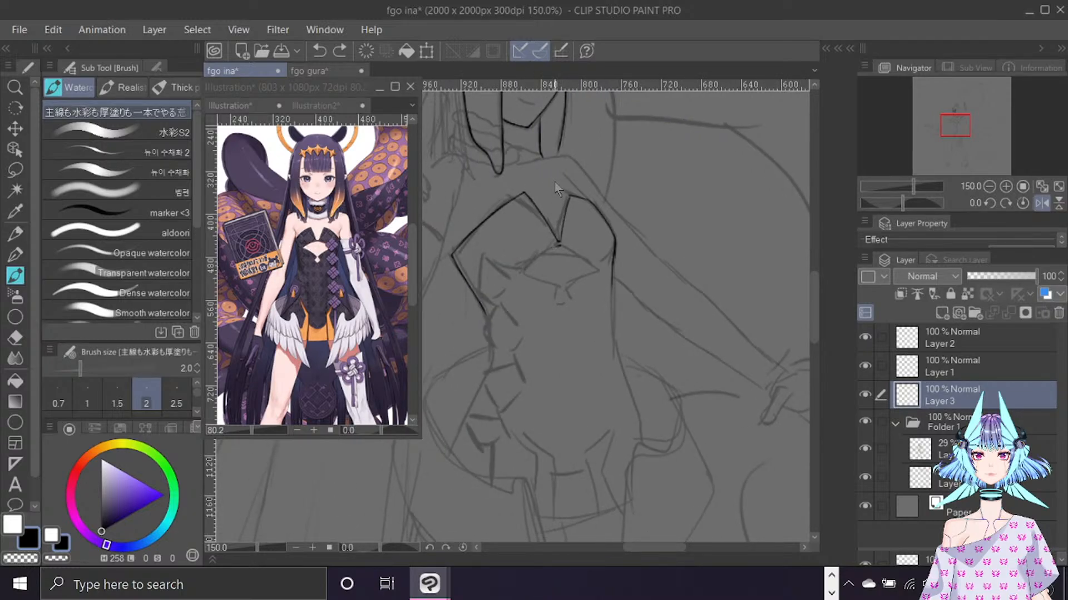
Ink the diamond-shaped cutout directly below the V of the neckline, following the sketch.
mouse_move(563, 244)
left_mouse_down()
mouse_move(599, 269)
mouse_move(529, 271)
mouse_move(522, 283)
left_mouse_up()
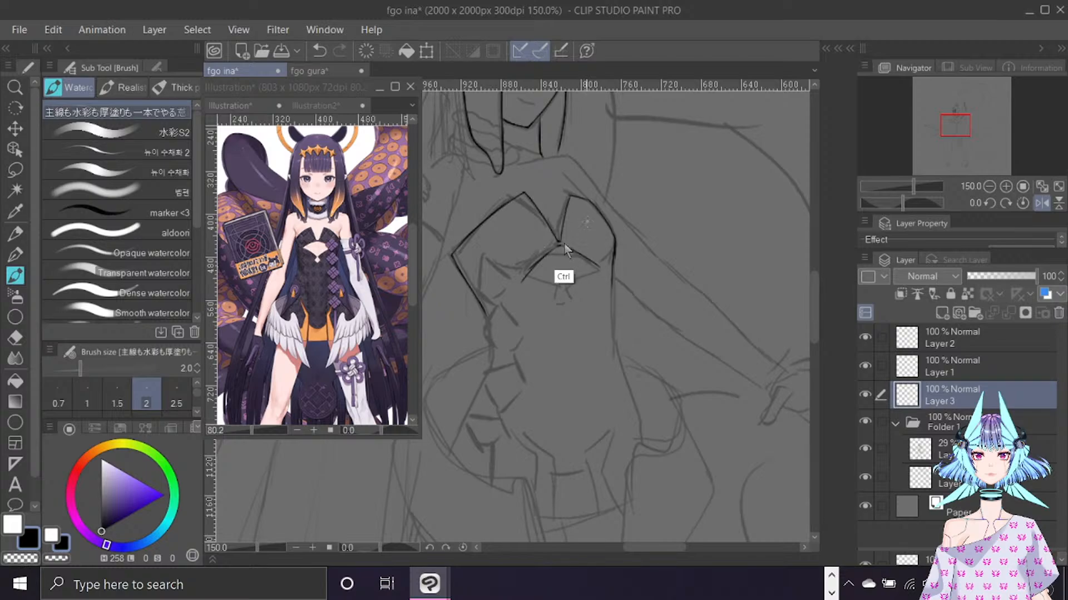
key("ctrl+z")
key("ctrl+z")
mouse_move(559, 245)
left_mouse_down()
mouse_move(526, 271)
mouse_move(540, 283)
mouse_move(566, 290)
mouse_move(587, 257)
mouse_move(599, 269)
mouse_move(570, 288)
left_mouse_up()
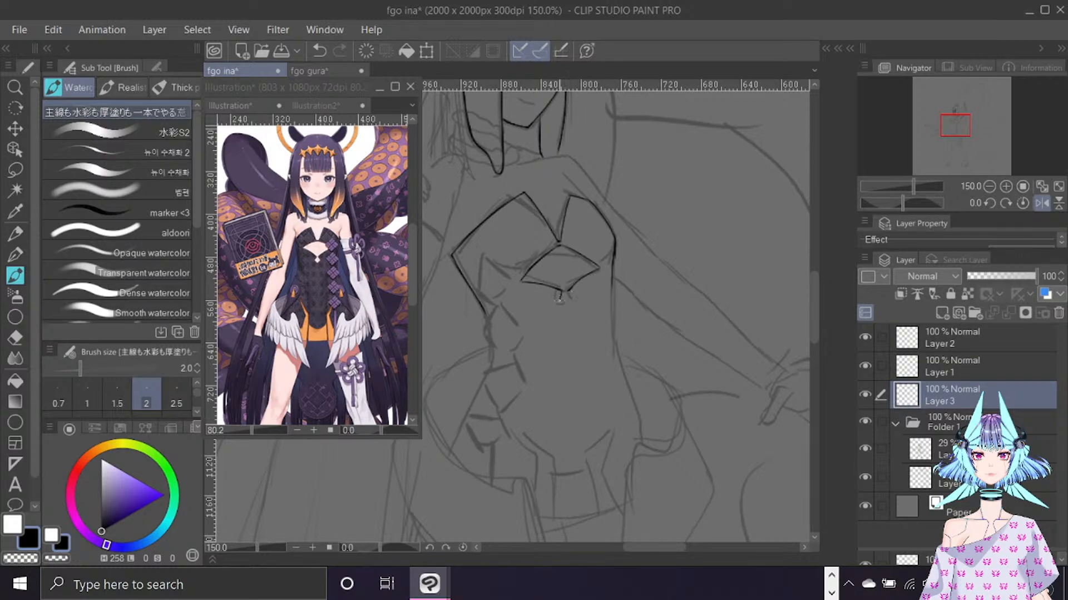
Try to ink the first short strokes of the small ornament just below the cutout's lower tip.
key("ctrl+z")
left_click_drag(563, 290, 560, 297)
left_click_drag(563, 293, 568, 307)
key("ctrl+z")
key("ctrl+f")
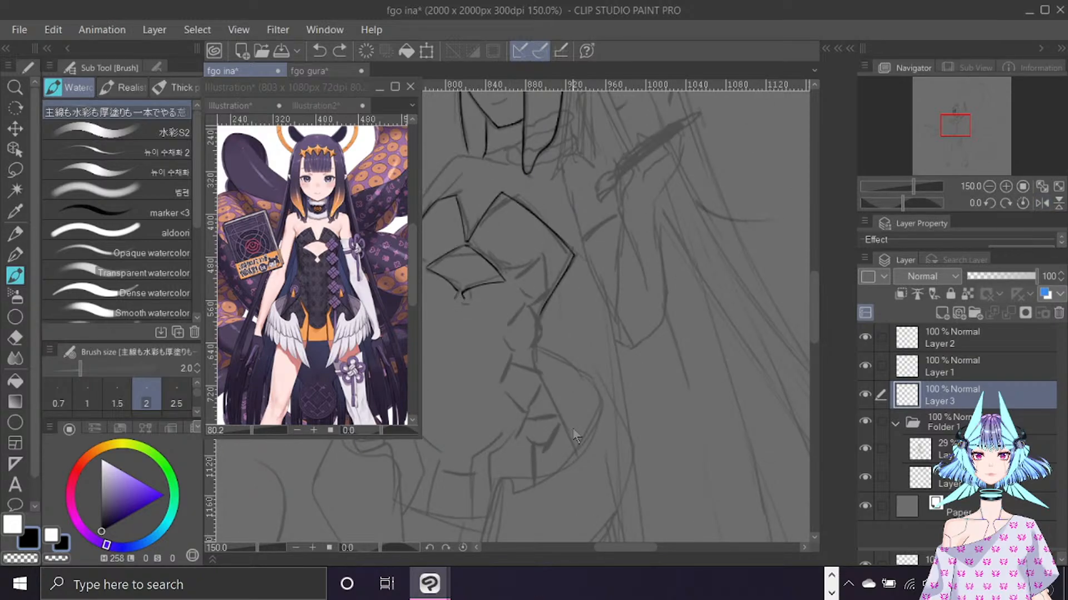
Rework the cutout's lower tip and the ornament strokes beneath it with the canvas rotated by -15 degrees, and reset the rotation.
key("r")
left_click_drag(575, 436, 670, 251)
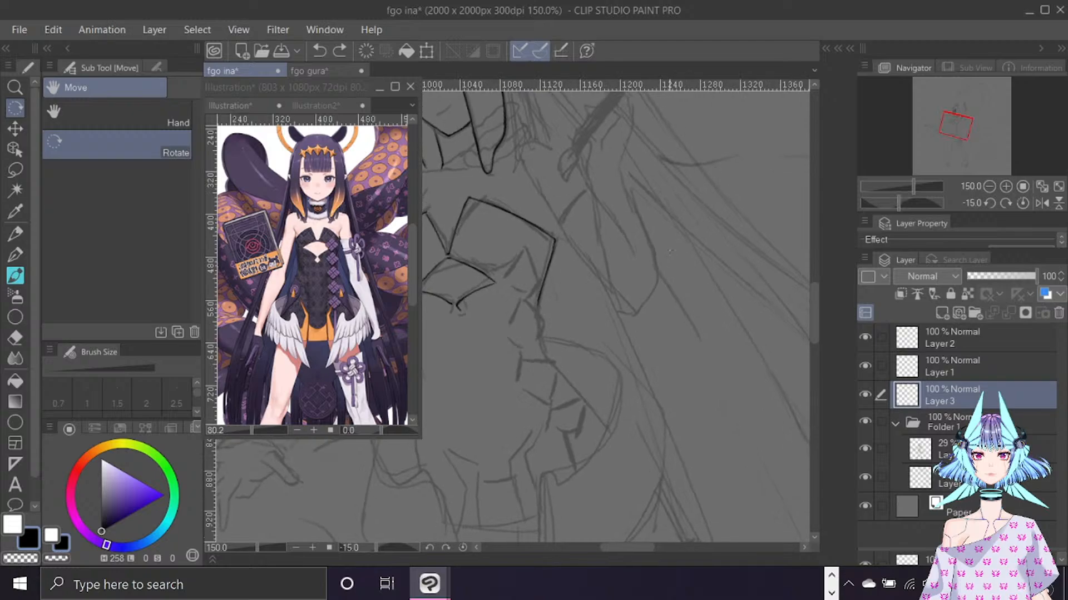
left_click_drag(639, 549, 628, 549)
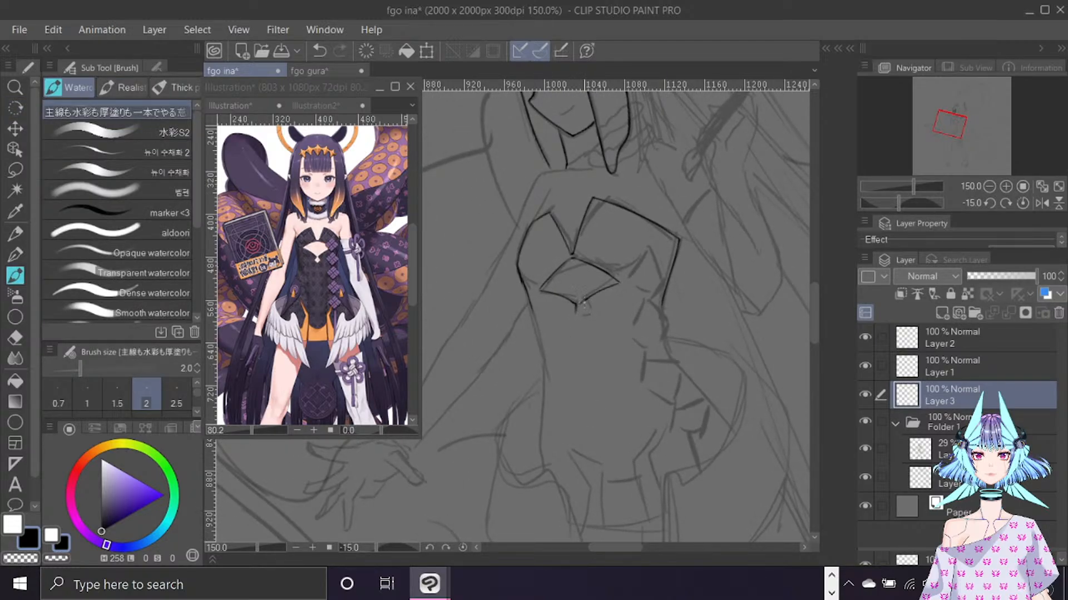
key("ctrl")
key("e")
left_click_drag(563, 298, 575, 303)
key("b")
key("ctrl+z")
left_click_drag(563, 296, 576, 304)
key("ctrl+z")
left_click_drag(575, 309, 581, 303)
left_click(1022, 203)
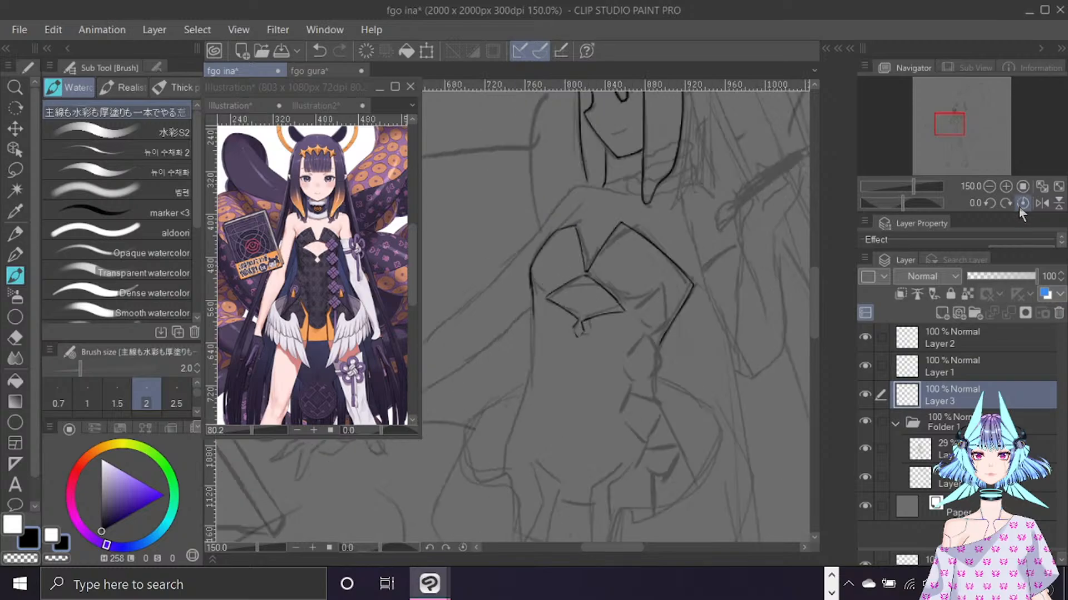
Hide the sketch folder, redraw the cutout's lower edge toward its bottom tip, and clear the stray strokes beneath it.
left_click(865, 421)
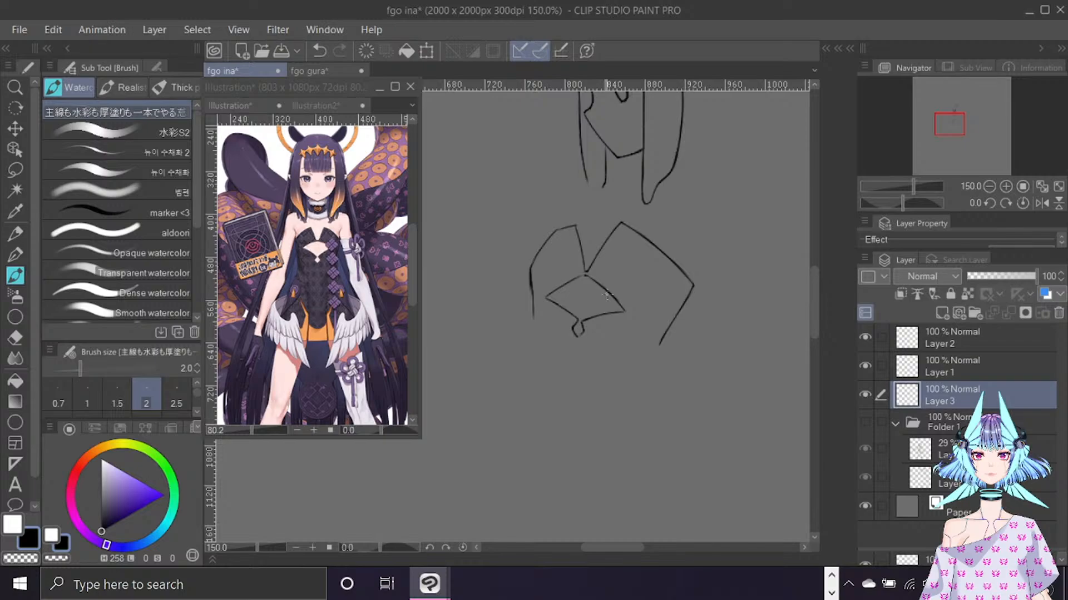
key("ctrl+z")
left_click_drag(546, 296, 579, 325)
key("c")
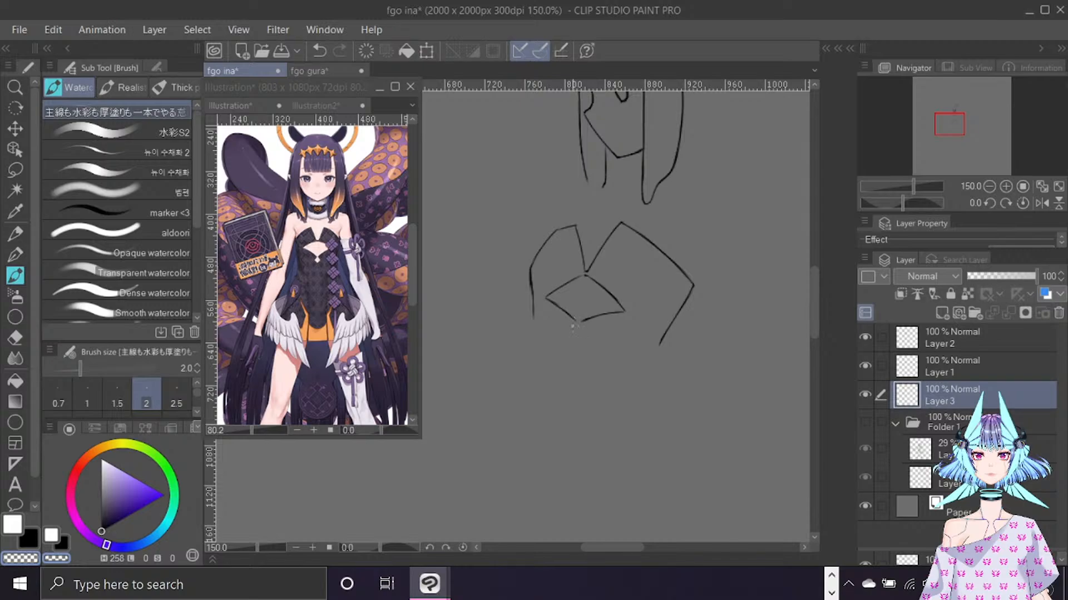
key("c")
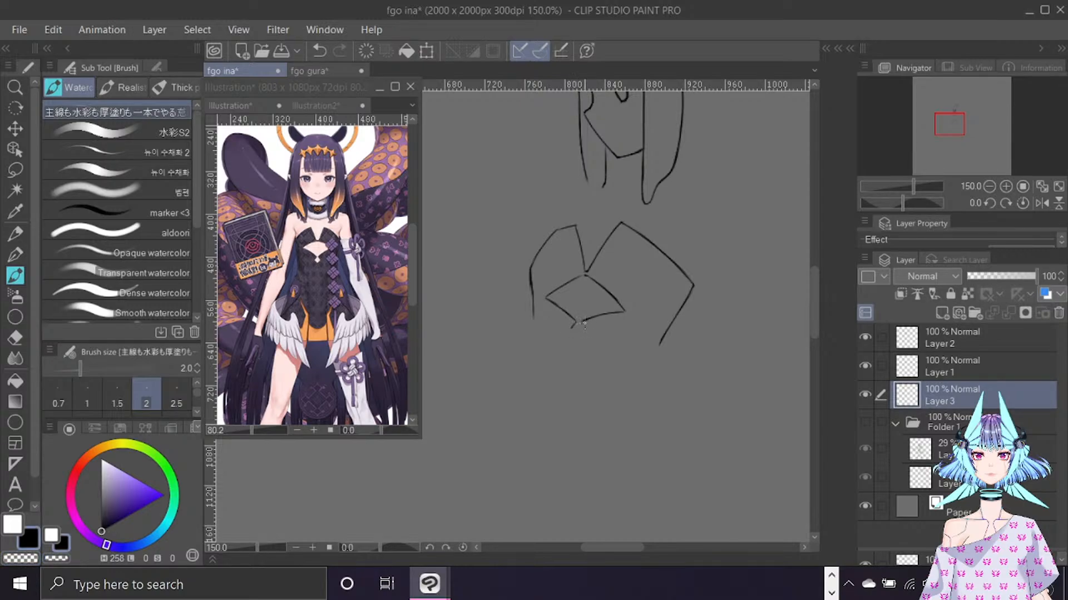
Ink a small diamond hanging from the cutout's bottom tip, clean its corners, and show the sketch folder again.
left_click_drag(573, 328, 580, 326)
key("ctrl+z")
key("ctrl+z")
left_click(583, 331)
key("c")
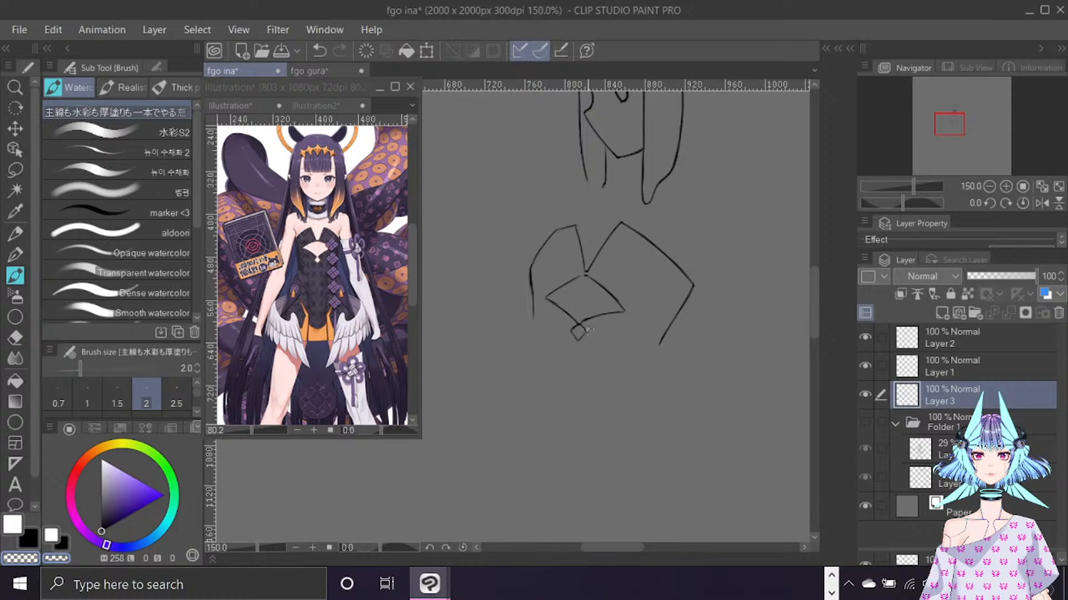
key("c")
left_click(864, 422)
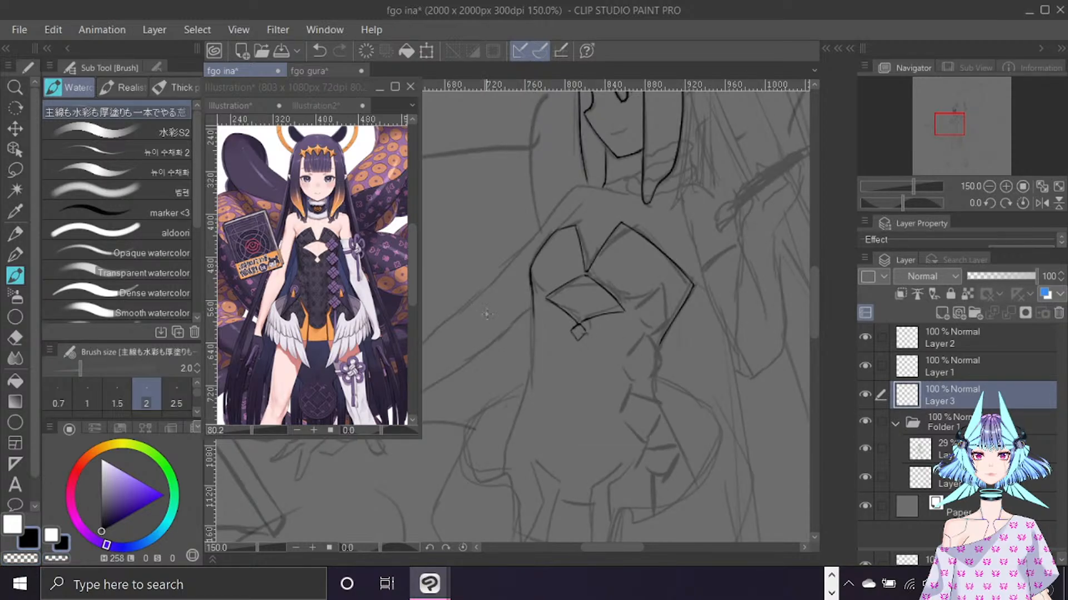
Redraw the pointed tip of the far-side neckline peak in the flipped view, and clean its lines with the sketch folder temporarily hidden.
key("ctrl+f")
scroll(660, 547, "left", 5)
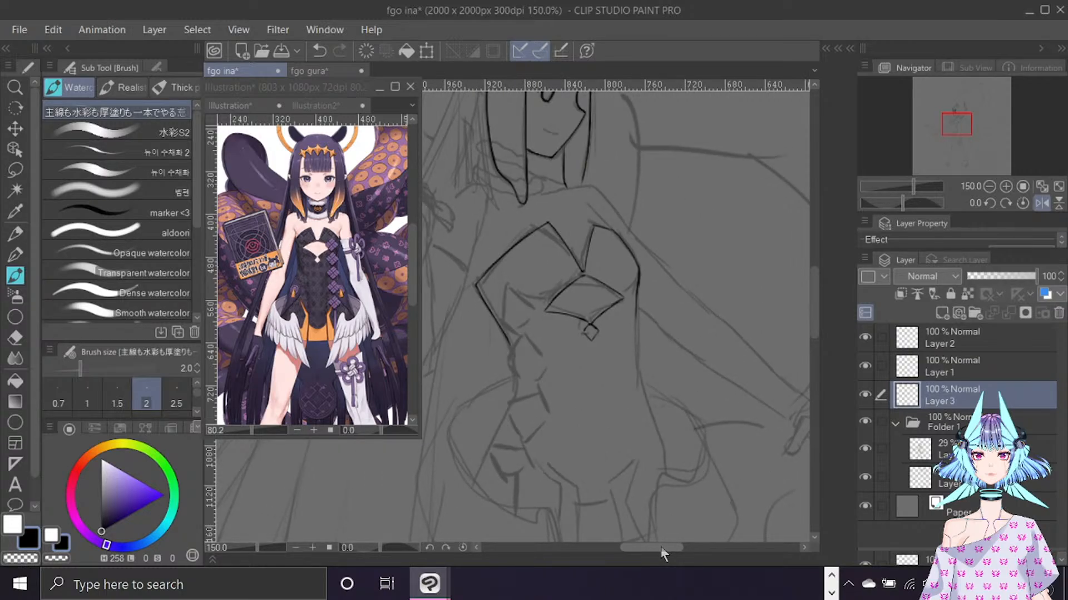
scroll(661, 552, "left", 2)
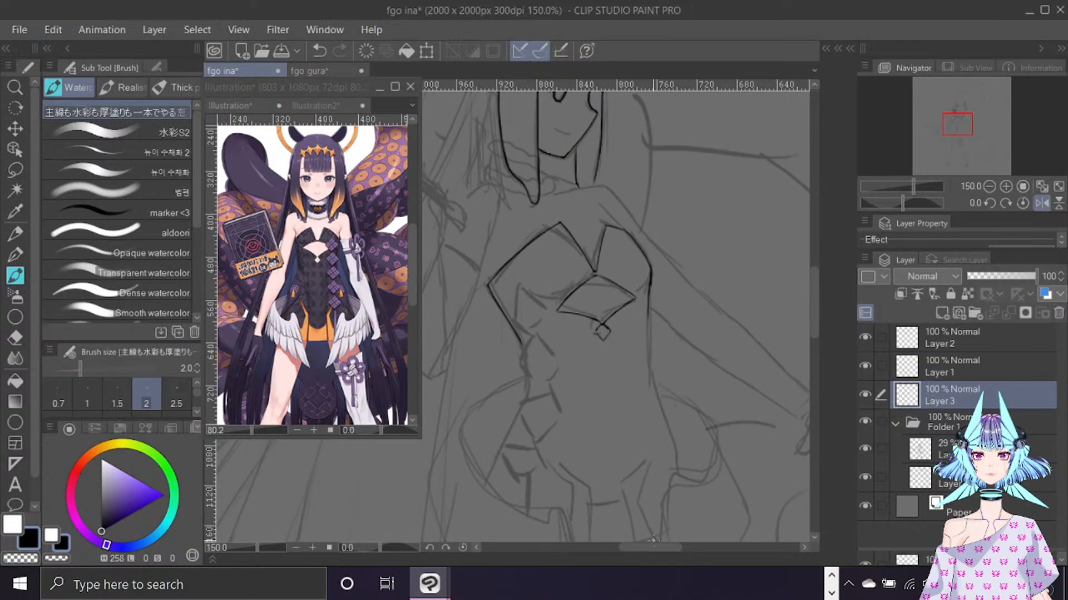
key("e")
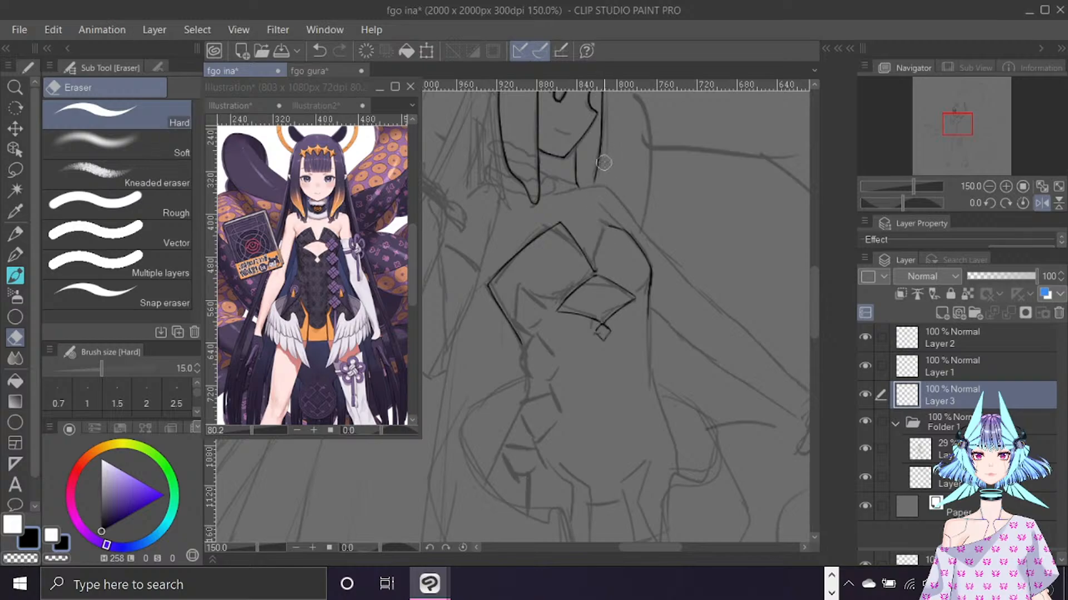
key("b")
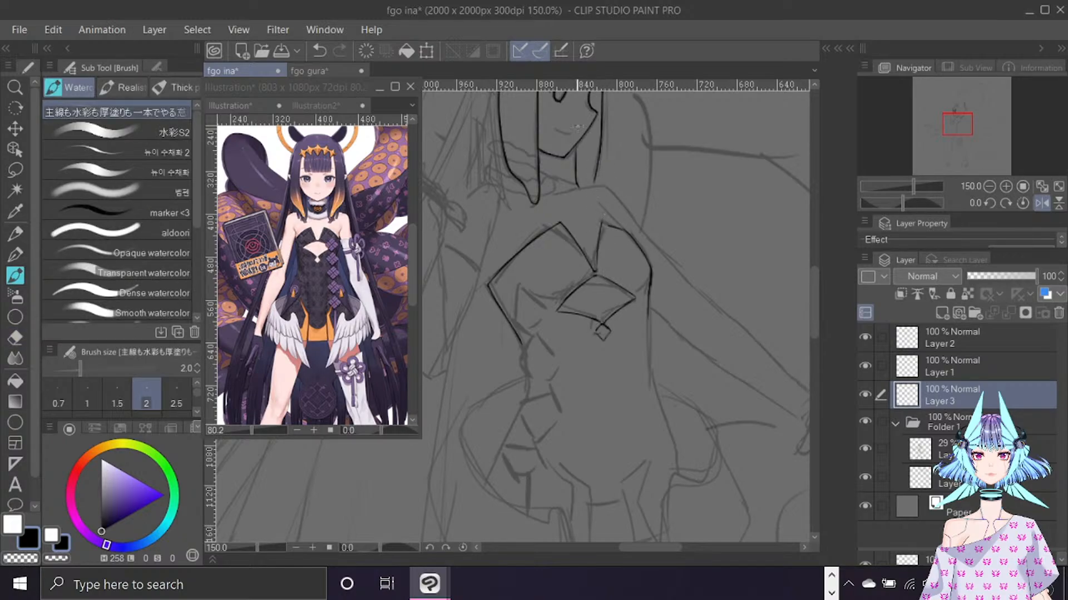
mouse_move(602, 221)
left_mouse_down()
mouse_move(627, 234)
mouse_move(615, 230)
left_mouse_up()
key("c")
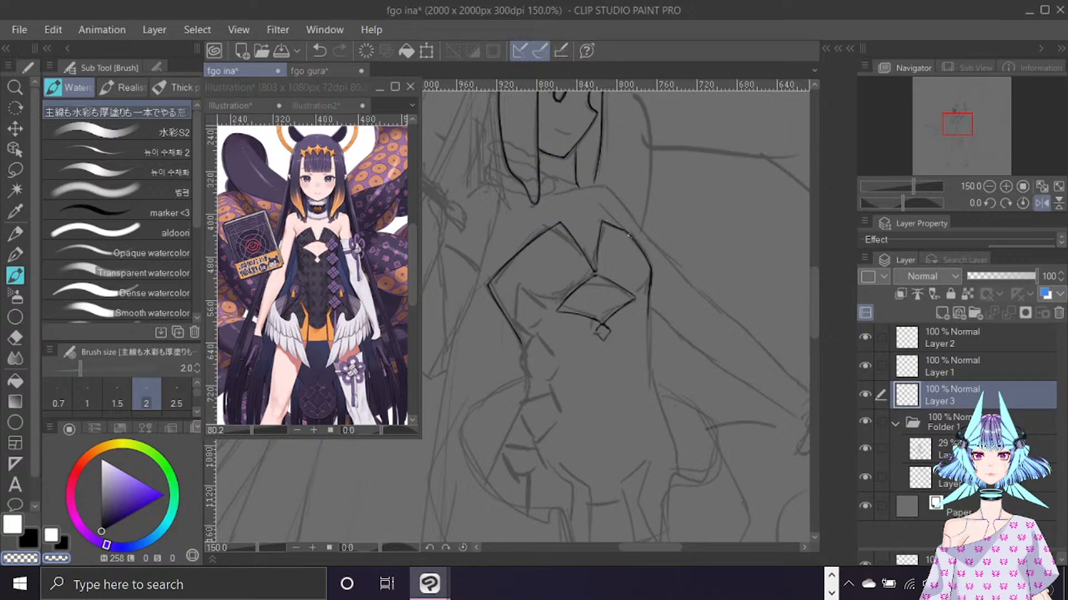
key("c")
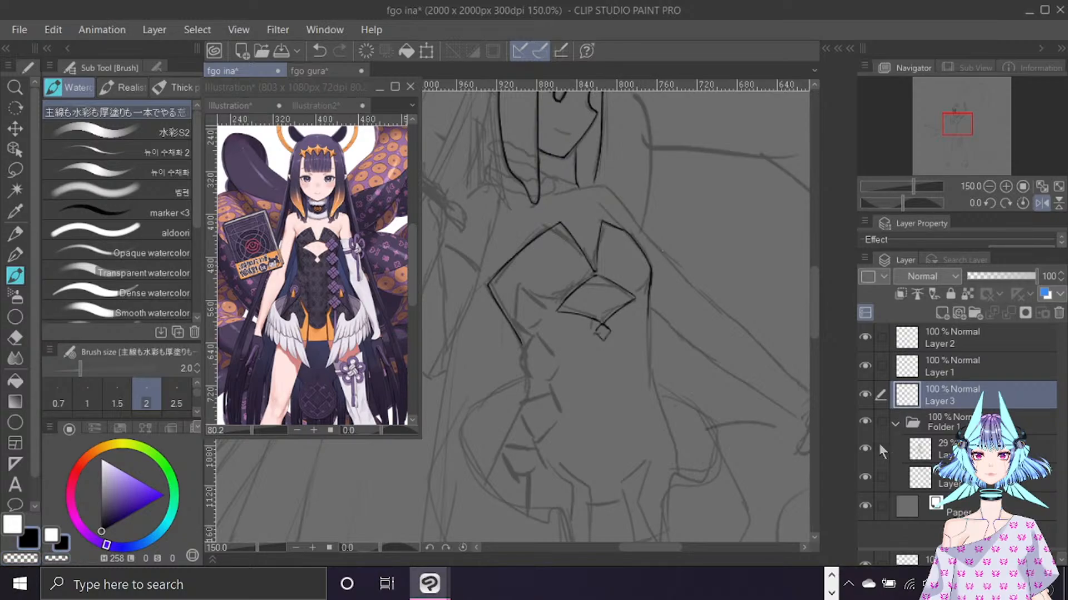
left_click(863, 422)
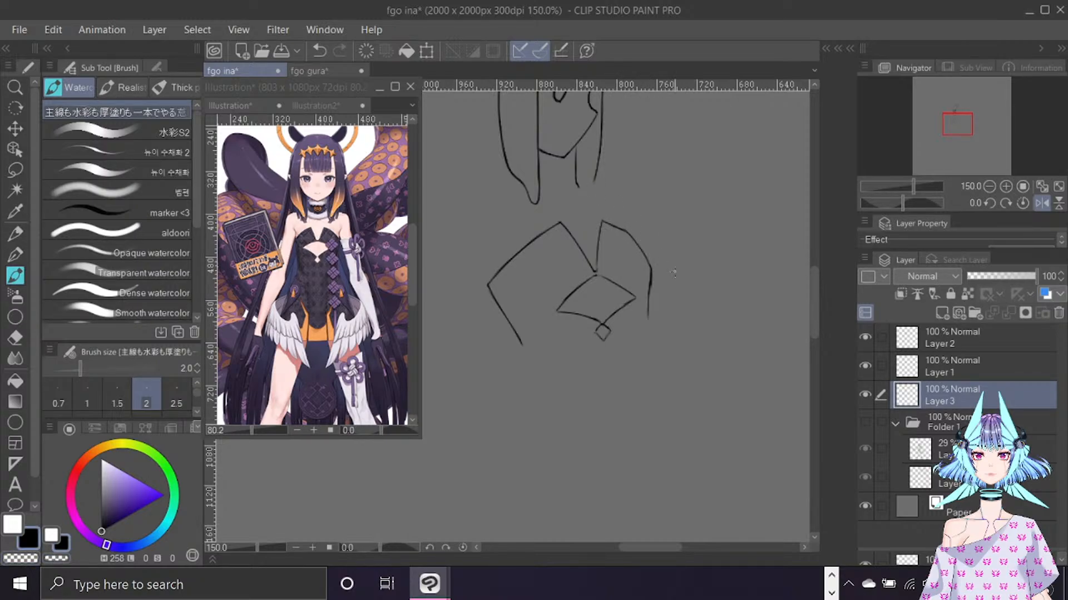
key("c")
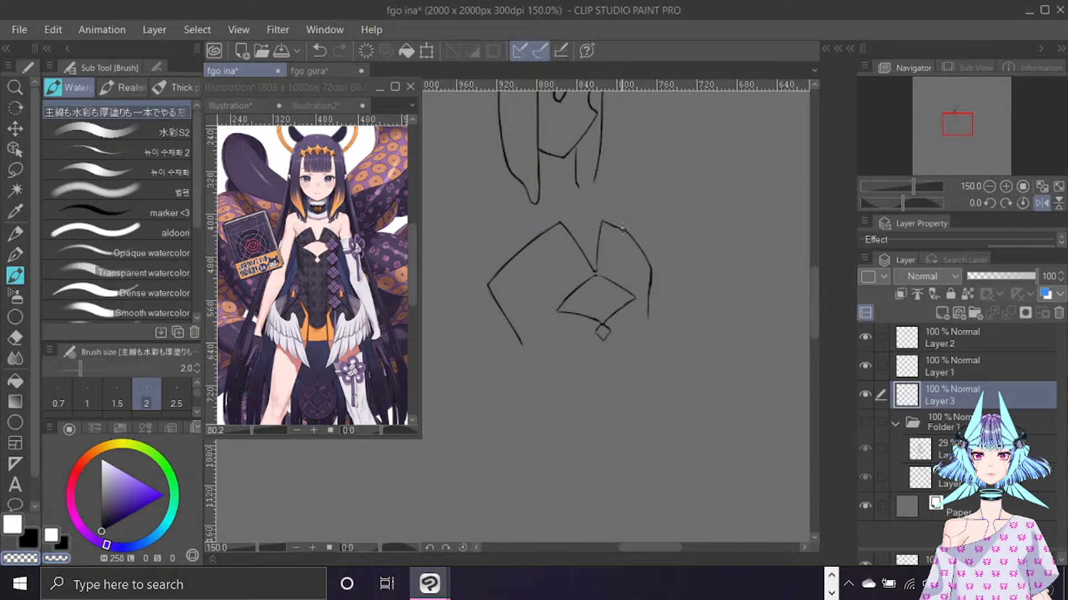
left_click(864, 422)
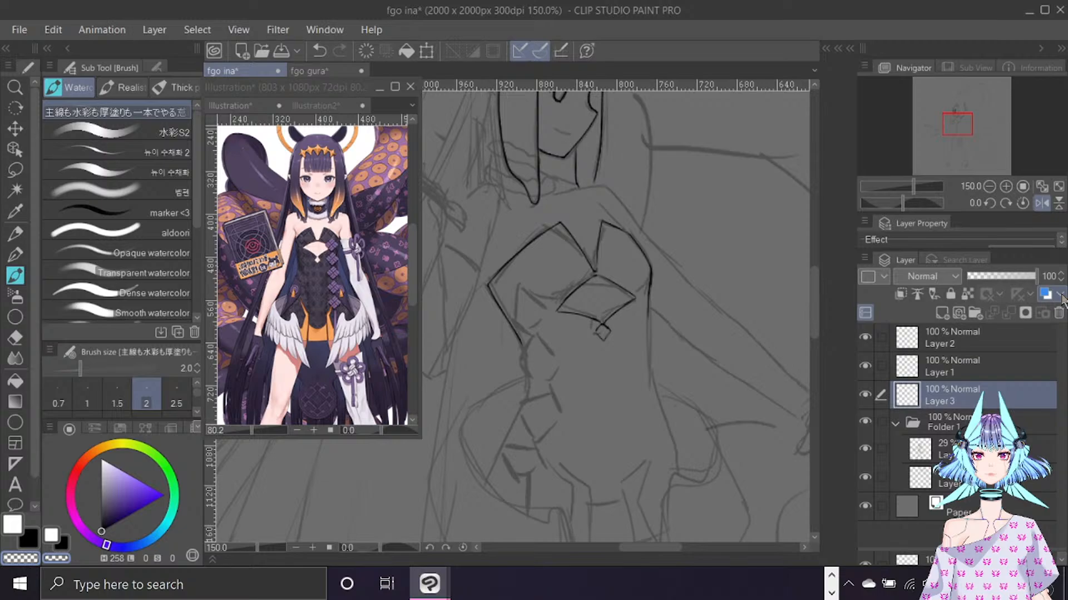
Ink the far-side torso contour from below the bust through the waist and down to the hip, following the sketch.
scroll(811, 285, "down", 5)
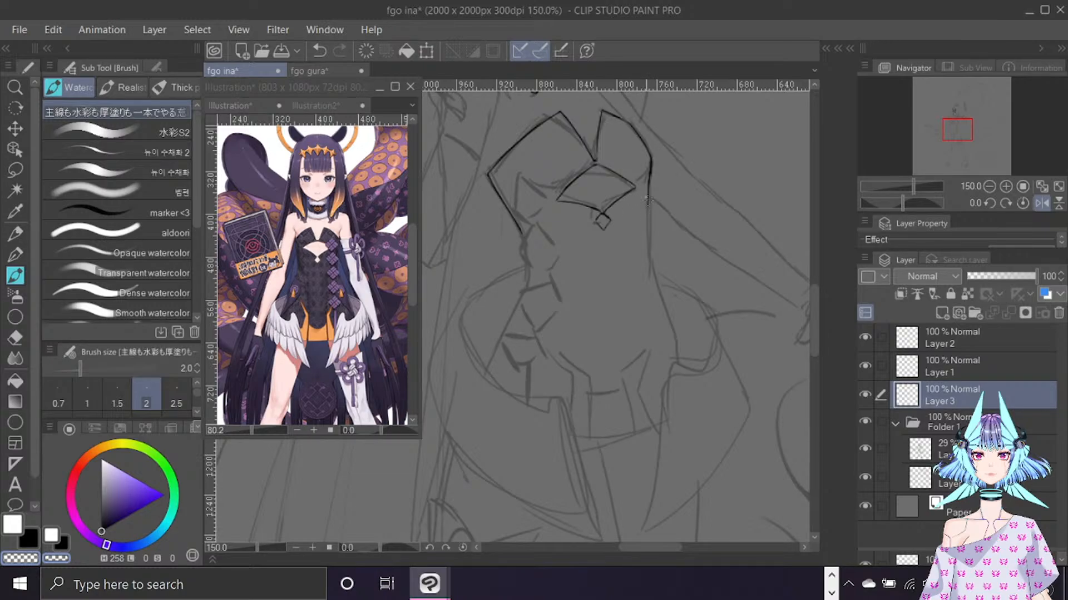
key("ctrl+z")
key("x")
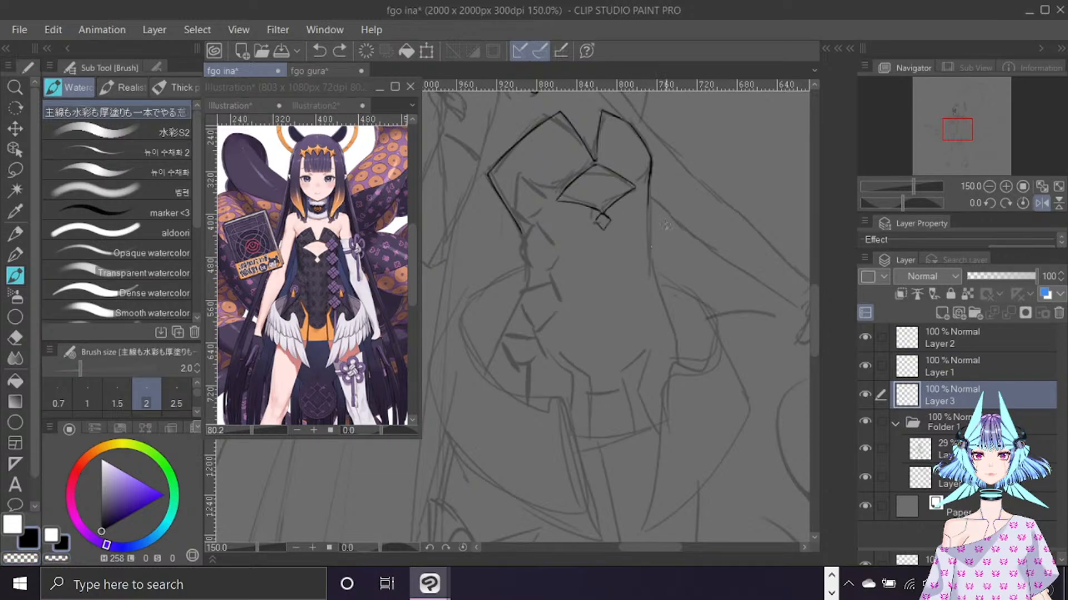
left_click_drag(646, 192, 650, 276)
left_click_drag(649, 260, 675, 334)
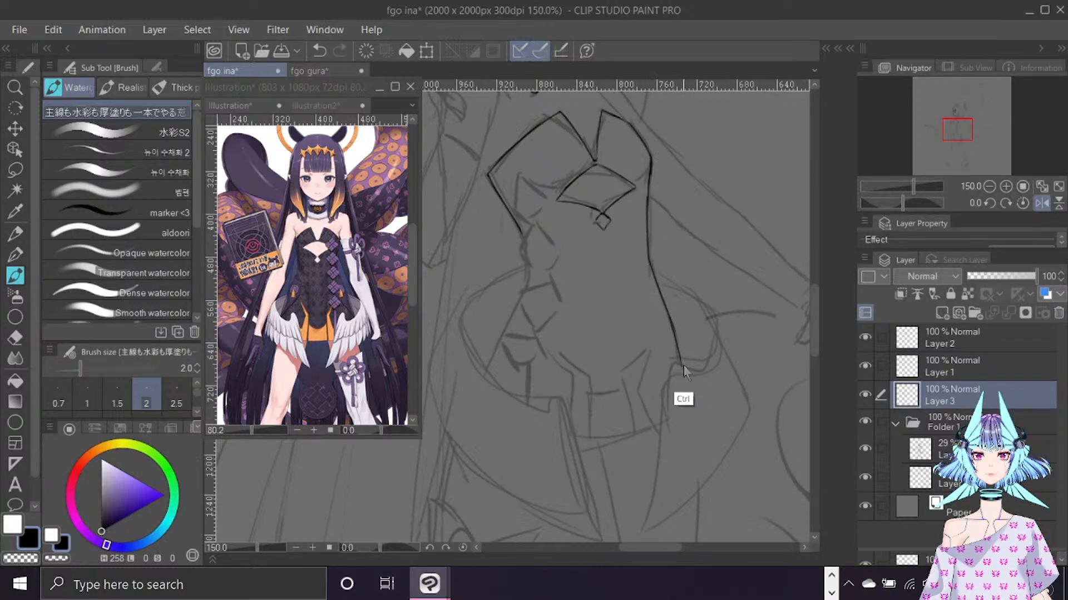
key("ctrl+z")
left_click_drag(647, 251, 675, 349)
key("ctrl+z")
left_click_drag(648, 250, 682, 366)
key("ctrl+z")
Clean up the far-side torso contour at the waist with the sketch folder temporarily hidden.
left_click(865, 422)
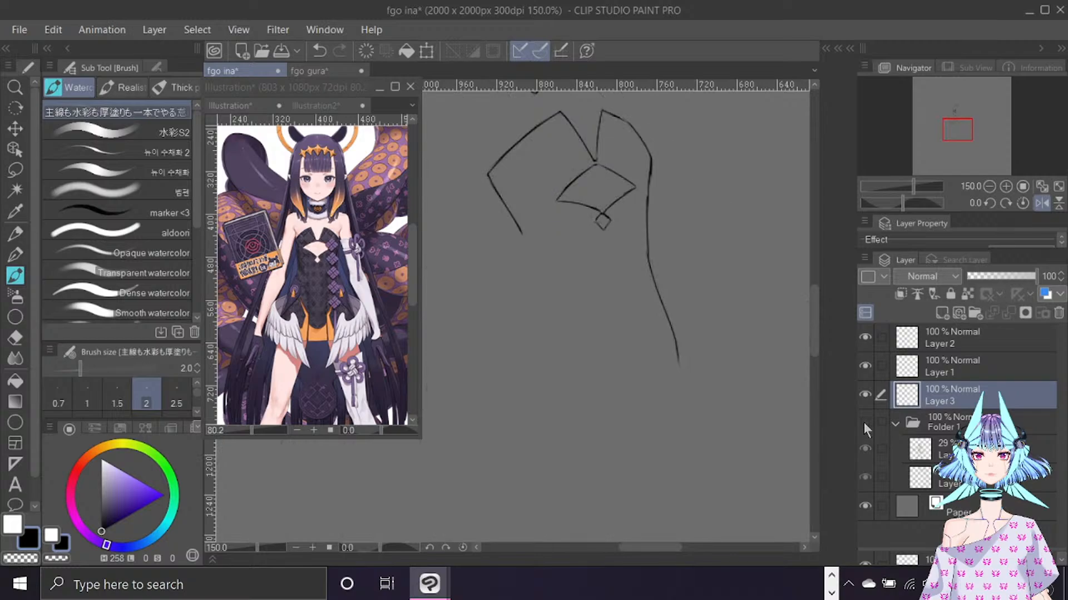
key("c")
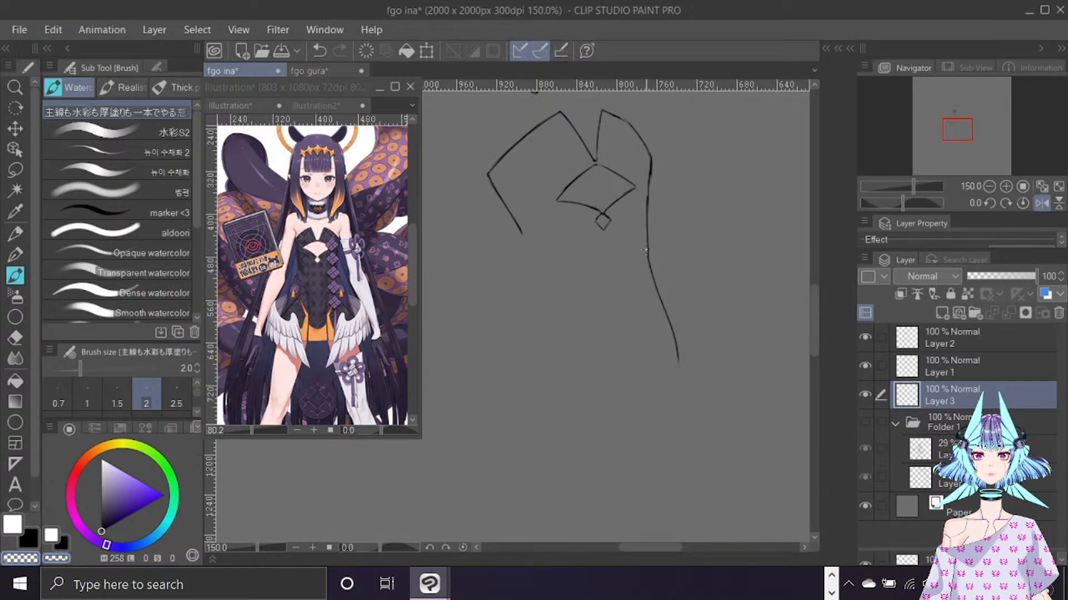
key("c")
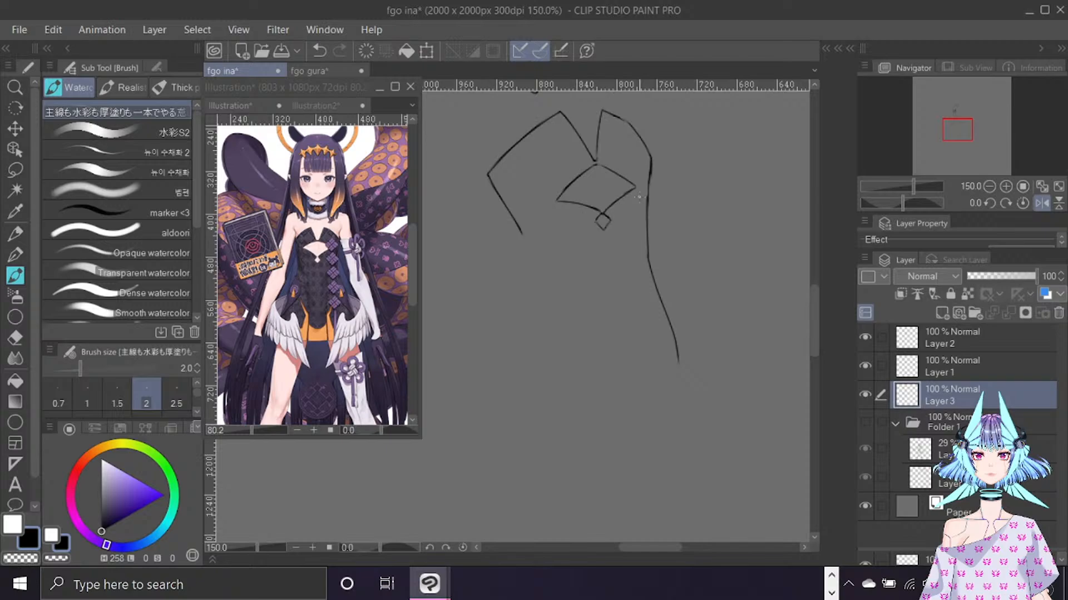
left_click(865, 422)
Ink the near-side waist curve in the unflipped view, continuing the bodice edge downward.
key("h")
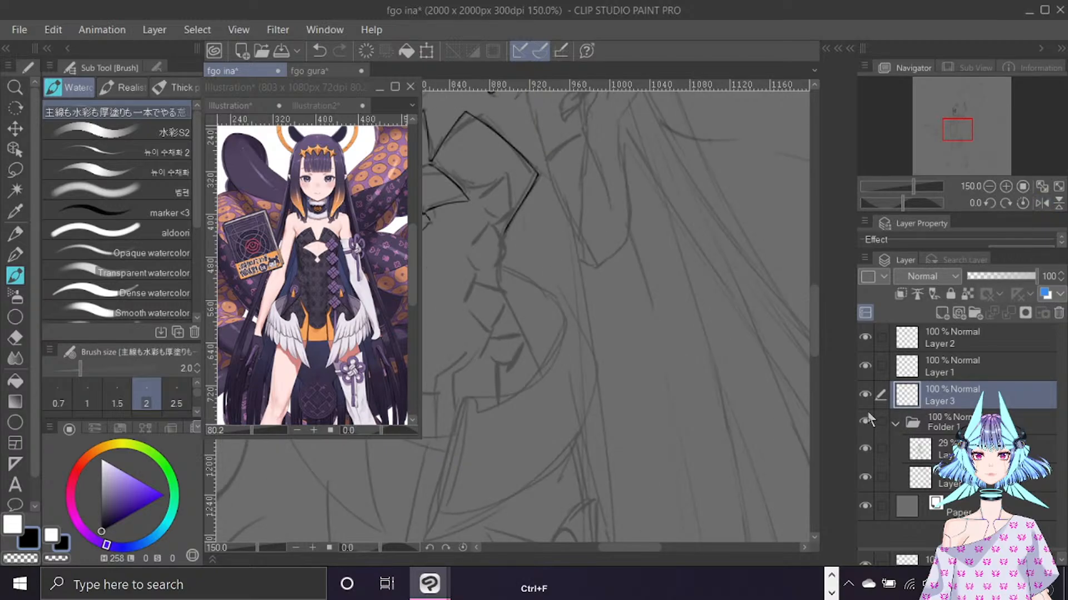
mouse_move(642, 549)
left_mouse_down()
mouse_move(633, 558)
mouse_move(626, 535)
left_mouse_up()
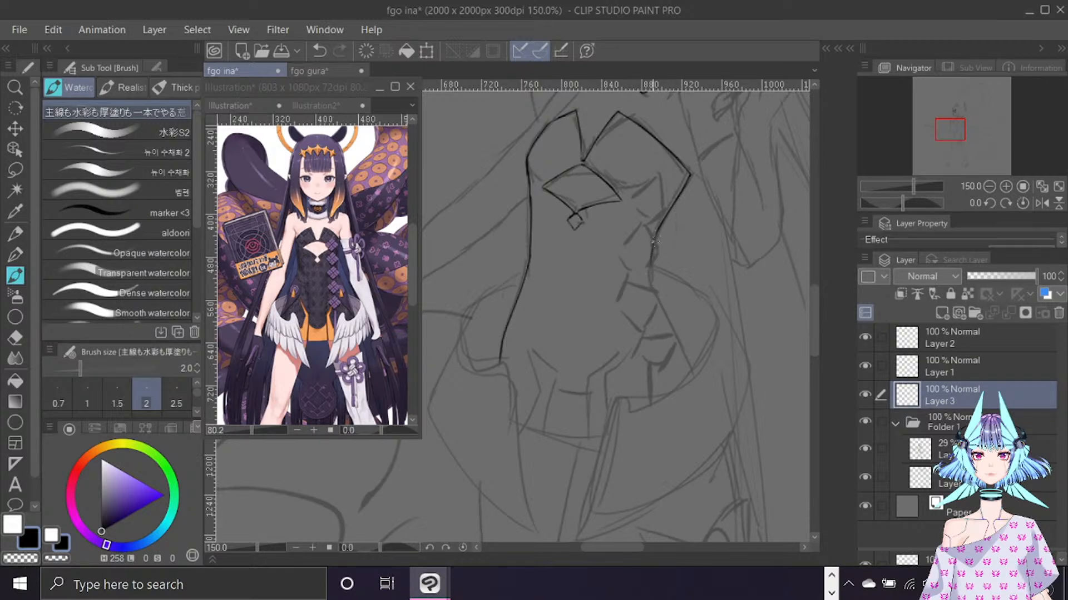
left_click_drag(654, 241, 655, 295)
key("ctrl+z")
key("ctrl+y")
Ink the near-side hip line from the waist diagonally outward and down, redoing the stroke until it flows smoothly.
left_click_drag(649, 277, 679, 350)
key("ctrl+z")
left_click_drag(649, 274, 692, 390)
key("ctrl+z")
left_click_drag(648, 271, 700, 401)
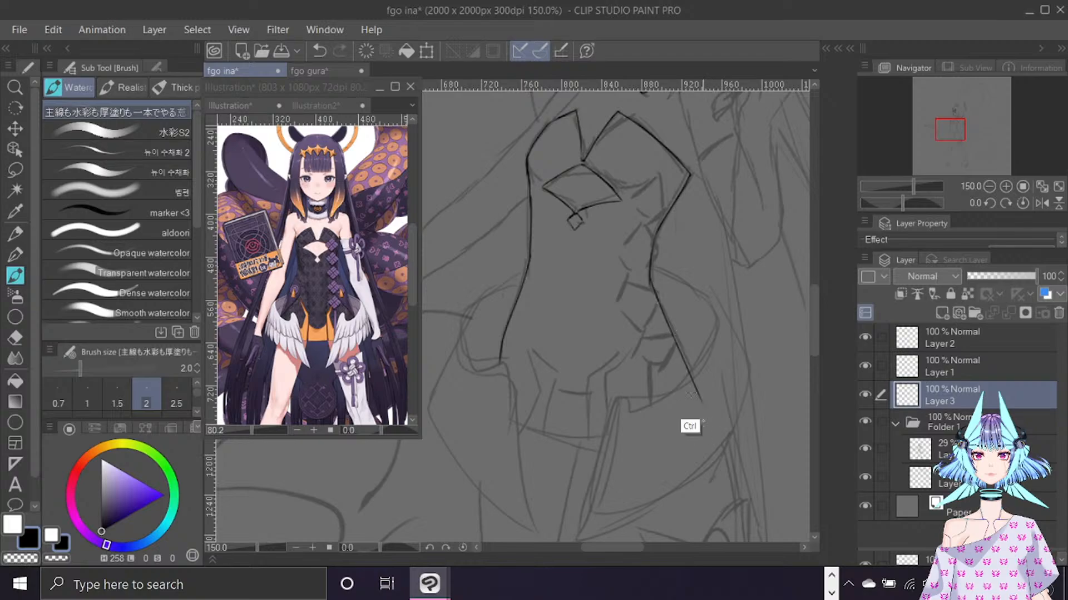
key("ctrl+z")
left_click_drag(649, 276, 699, 398)
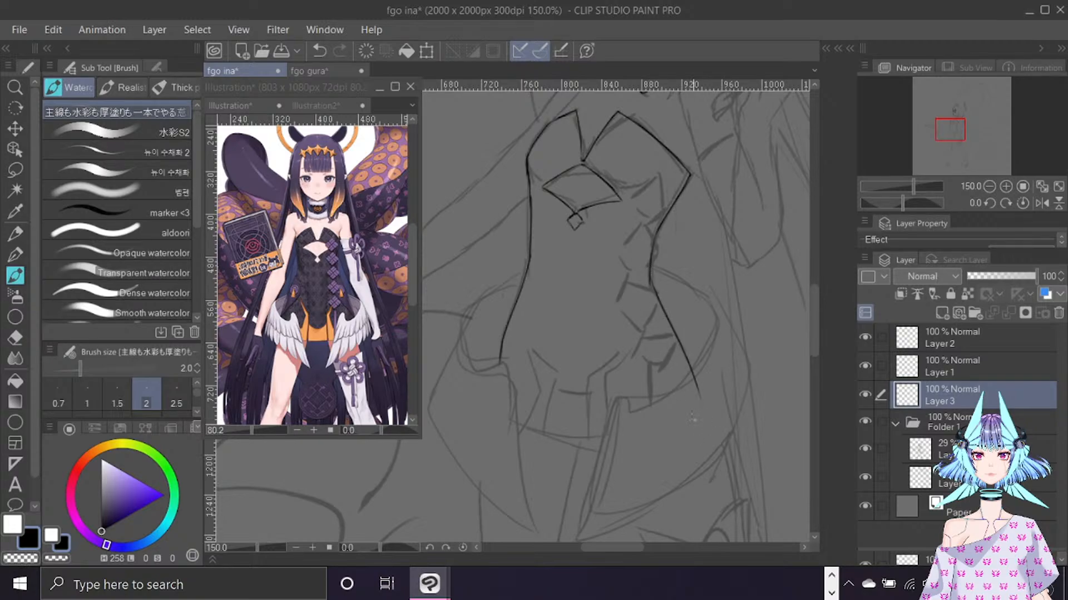
Trim the lower end of the near-side hip line with an enlarged transparent brush, and return the brush size to 2.
key("c")
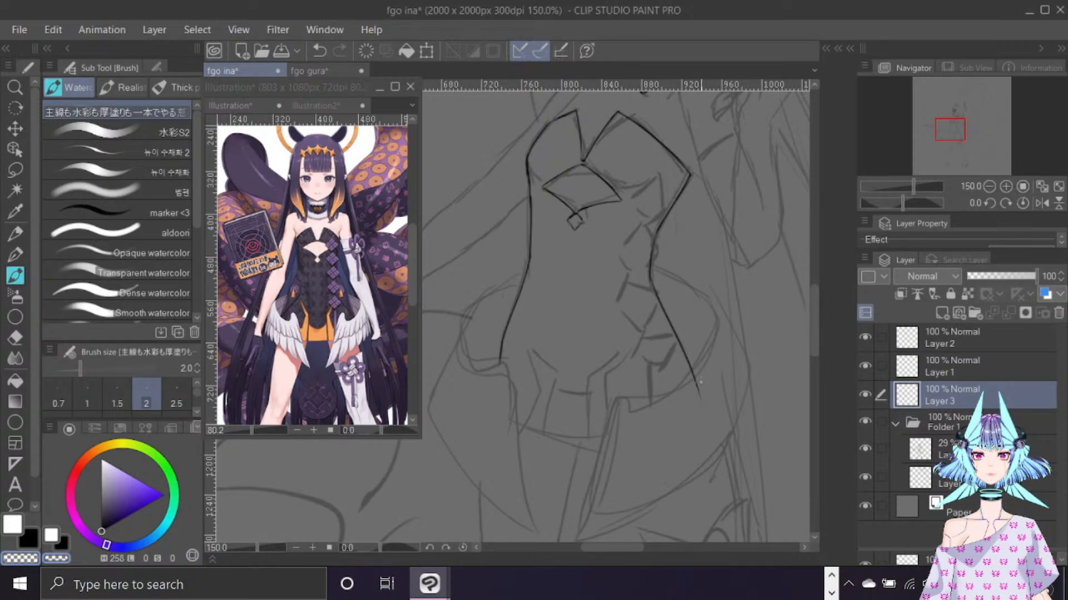
key("bracketright")
key("bracketright")
key("bracketright")
key("bracketright")
key("bracketright")
key("bracketright")
key("bracketright")
key("bracketright")
left_click_drag(703, 408, 697, 386)
key("bracketleft")
key("bracketleft")
key("bracketleft")
key("bracketleft")
key("bracketleft")
key("bracketleft")
key("bracketleft")
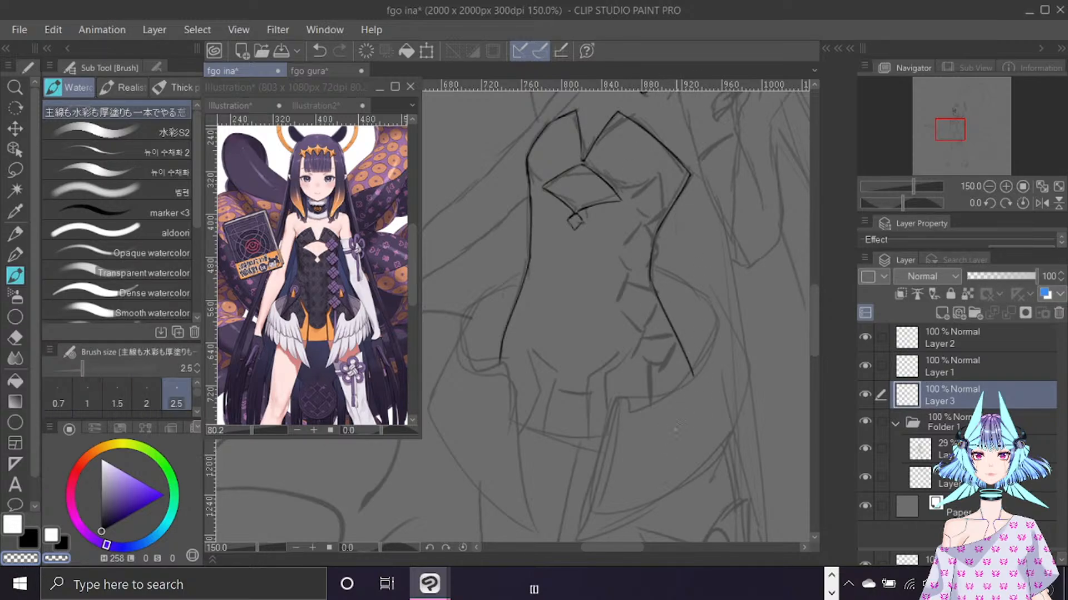
key("bracketleft")
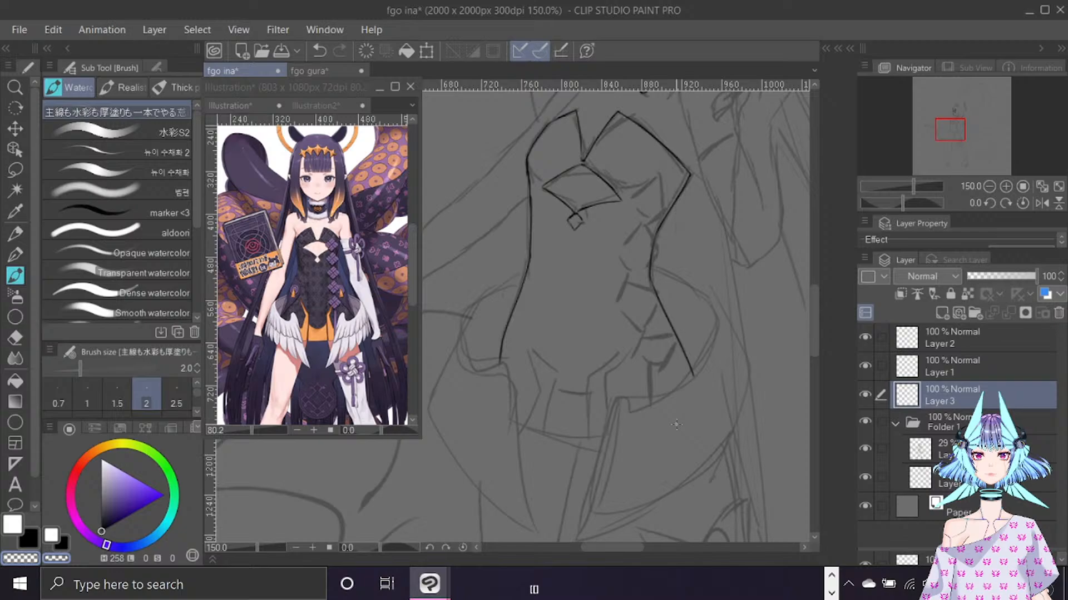
Touch up the near-side waist curve where it meets the hip line, with the sketch folder temporarily hidden.
left_click(865, 421)
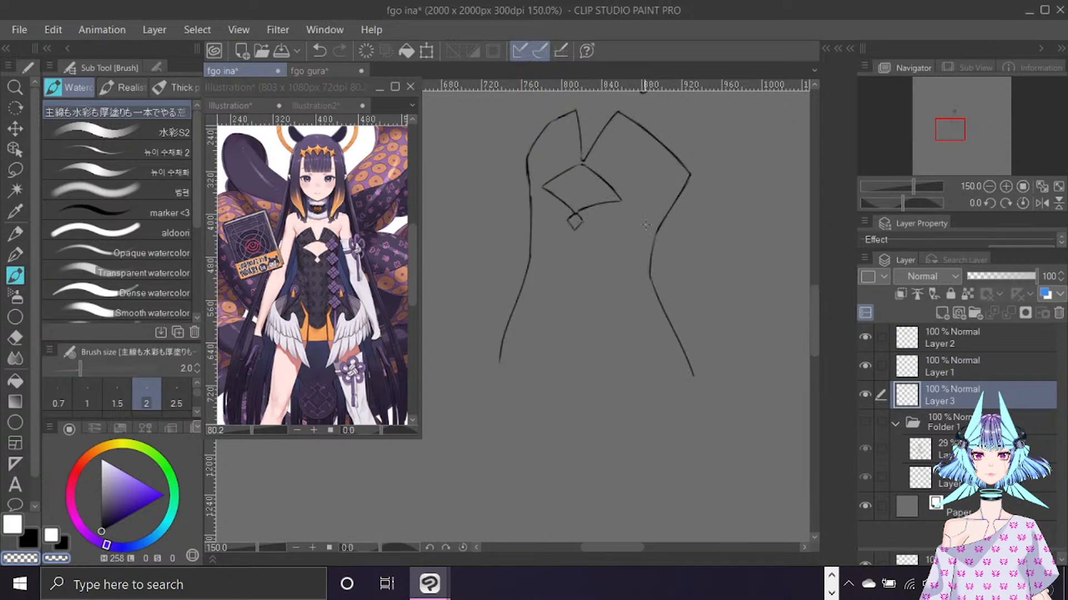
key("x")
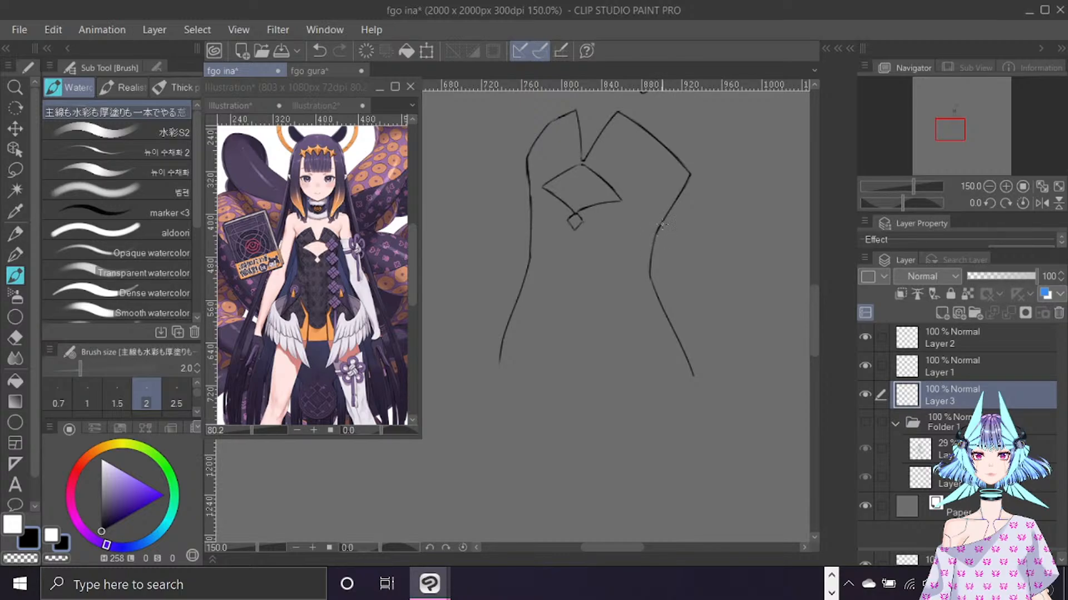
left_click_drag(650, 249, 652, 292)
left_click(866, 421)
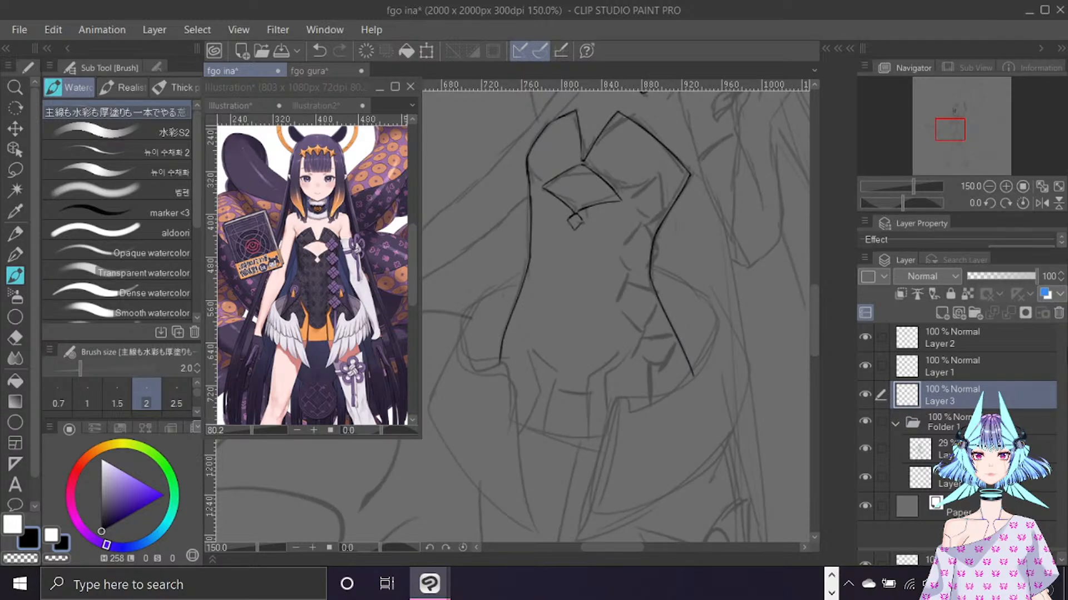
scroll(509, 359, "down", 2)
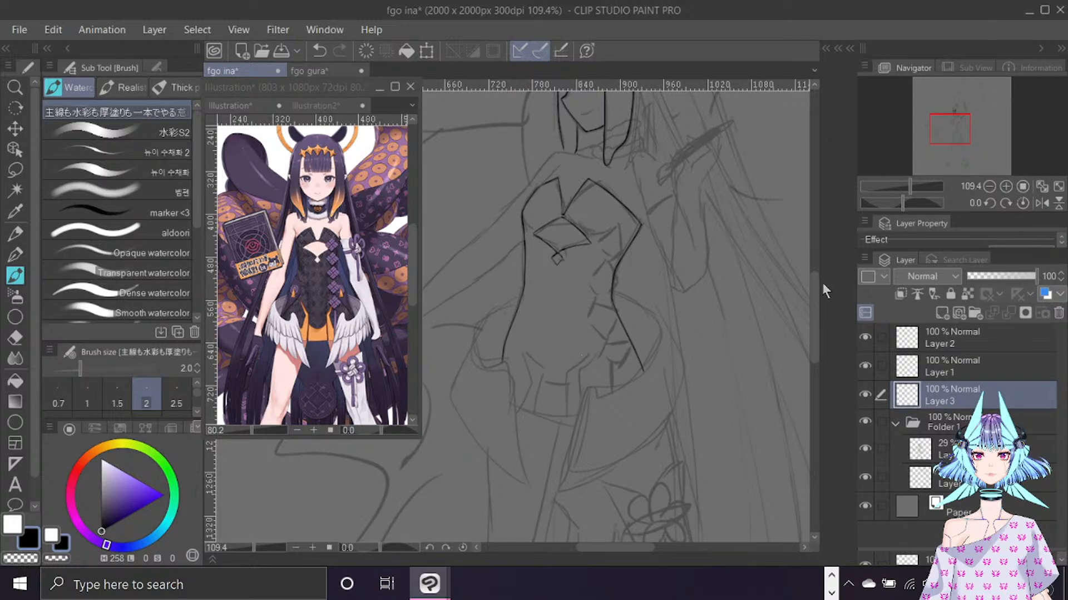
Bring the legs into view on both the canvas and the reference illustration.
left_click_drag(816, 291, 817, 324)
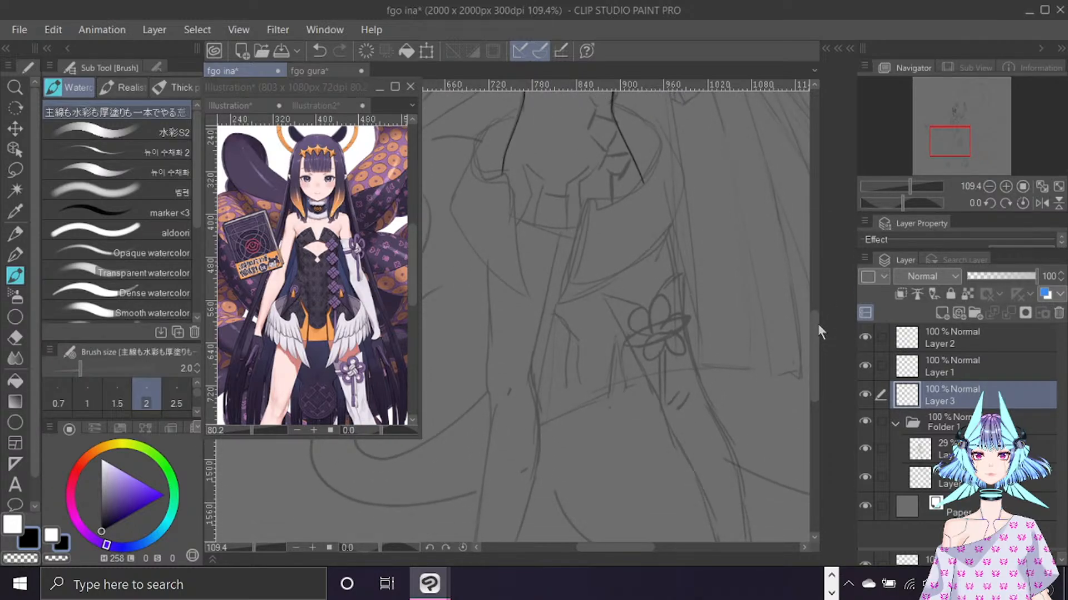
left_click_drag(410, 257, 412, 293)
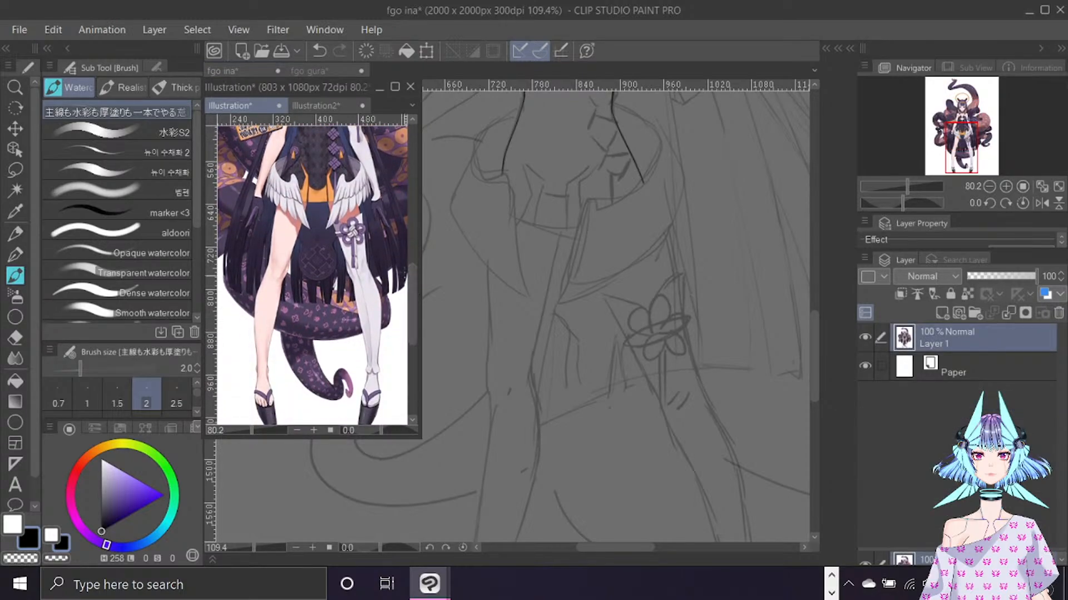
left_click(613, 550)
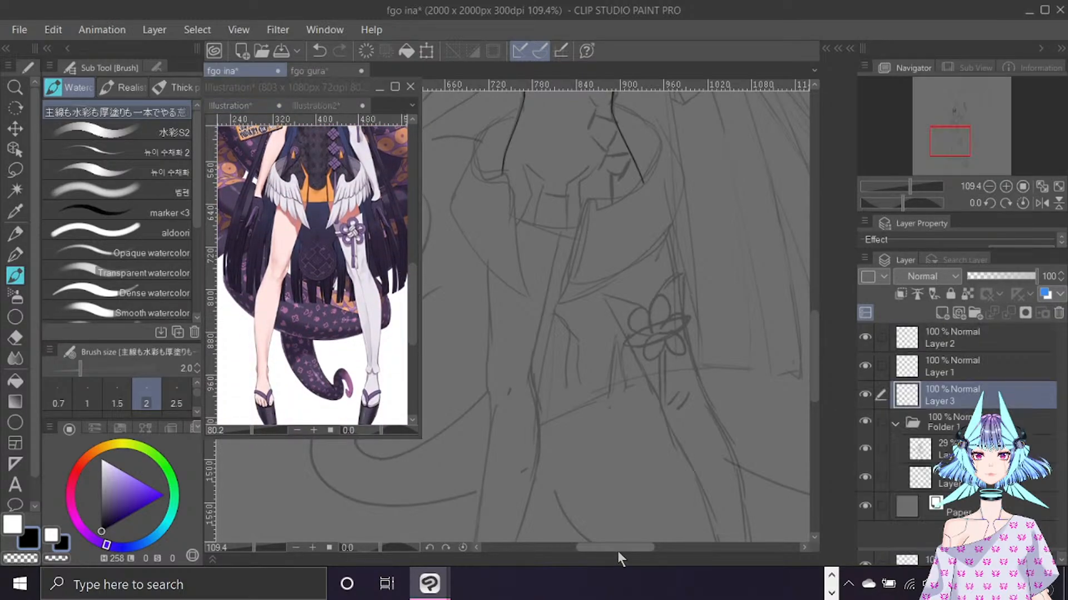
left_click_drag(614, 549, 616, 550)
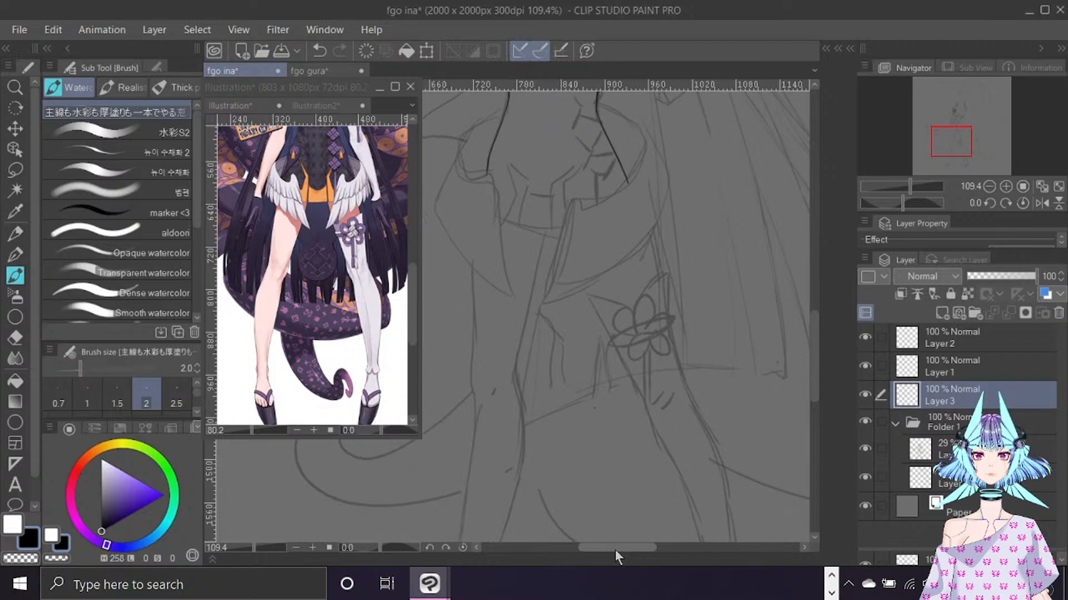
left_click_drag(818, 317, 815, 326)
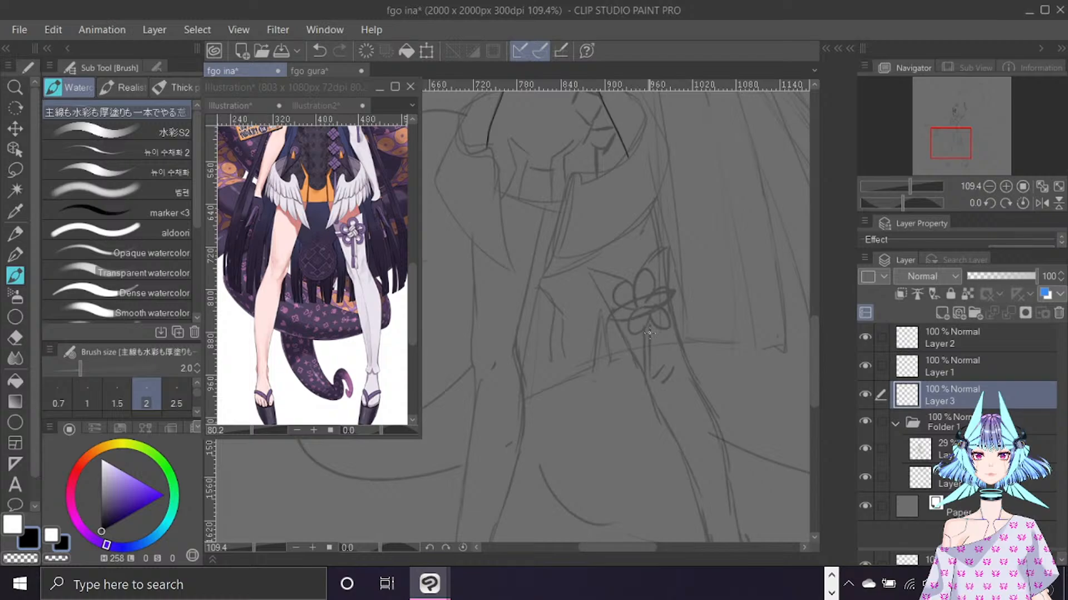
key("bracketright")
key("bracketright")
key("bracketright")
key("bracketright")
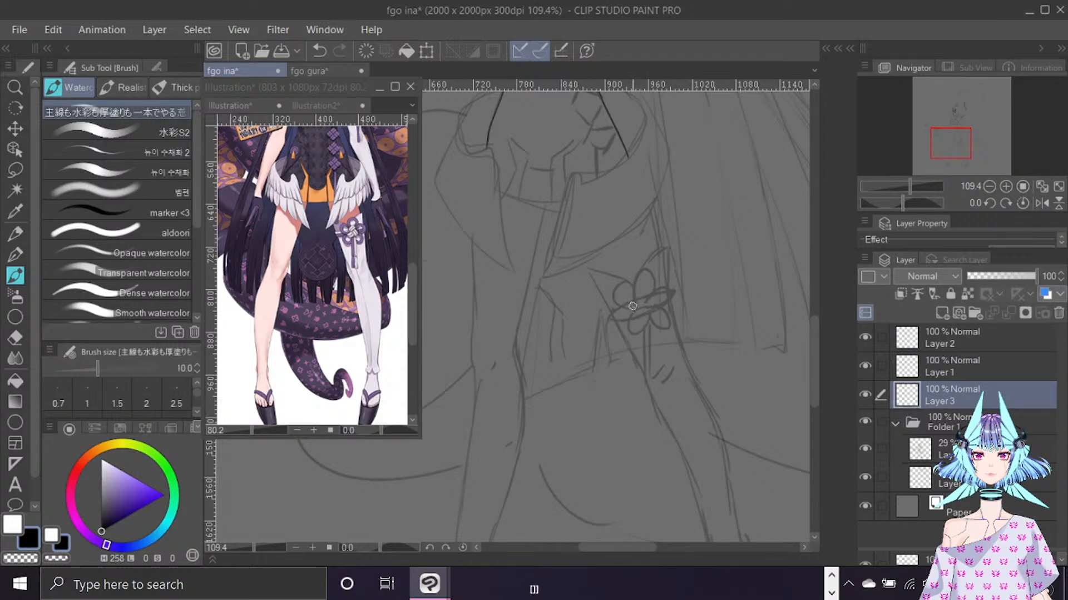
mouse_move(634, 309)
left_mouse_down()
mouse_move(617, 284)
mouse_move(631, 306)
left_mouse_up()
key("ctrl+z")
key("bracketleft")
key("bracketleft")
key("bracketleft")
key("bracketleft")
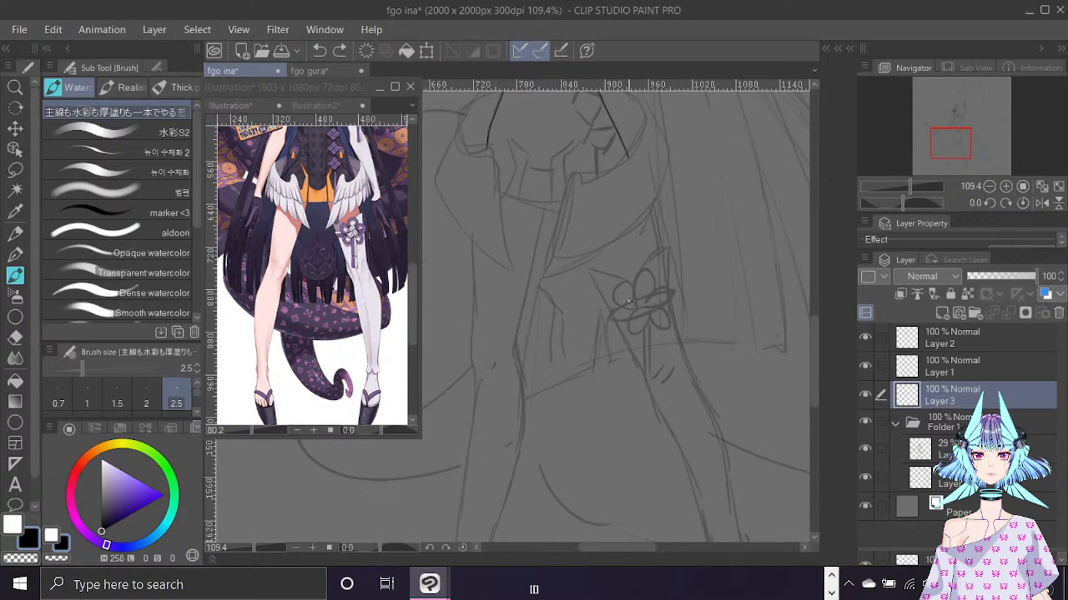
key("bracketleft")
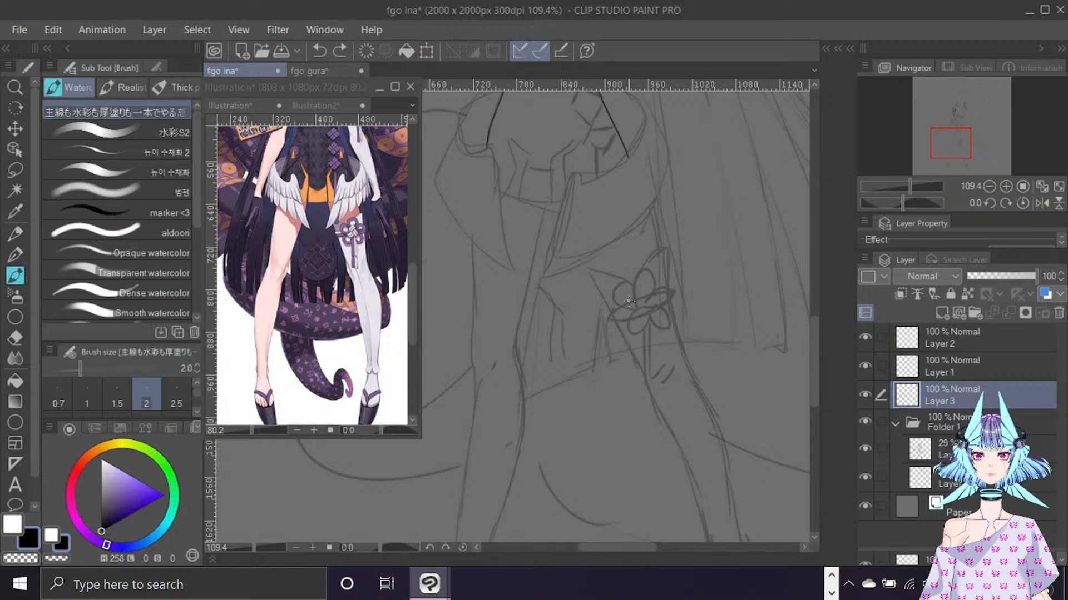
key("ctrl+f")
key("ctrl+f")
Ink a short slanted line for the inner thigh edge at the top of the stocking beside the flower ornament.
left_click_drag(819, 335, 816, 348)
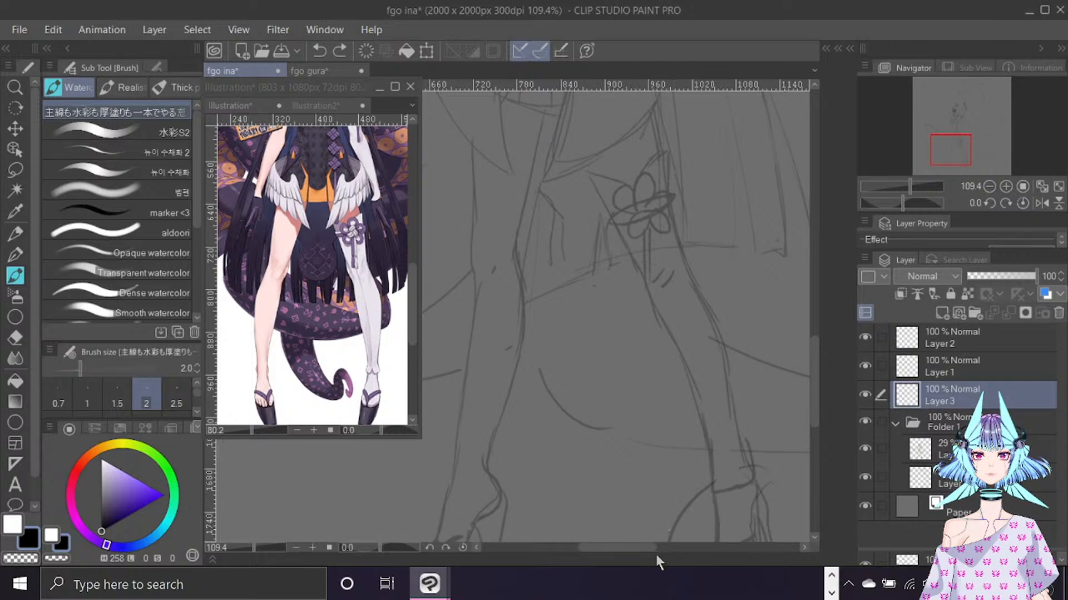
scroll(646, 551, "right", 4)
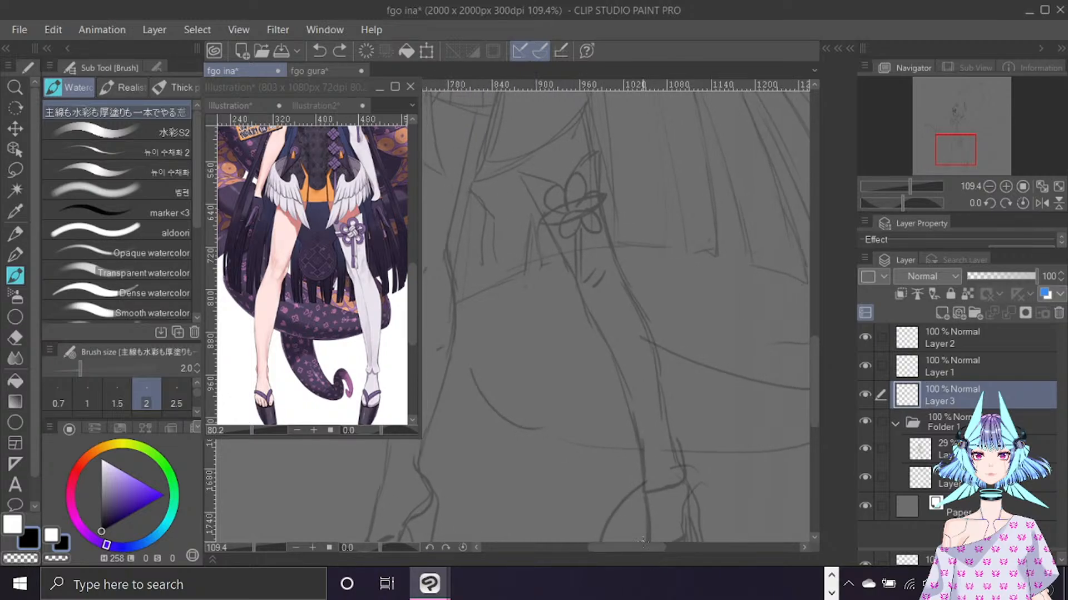
left_click_drag(817, 342, 812, 331)
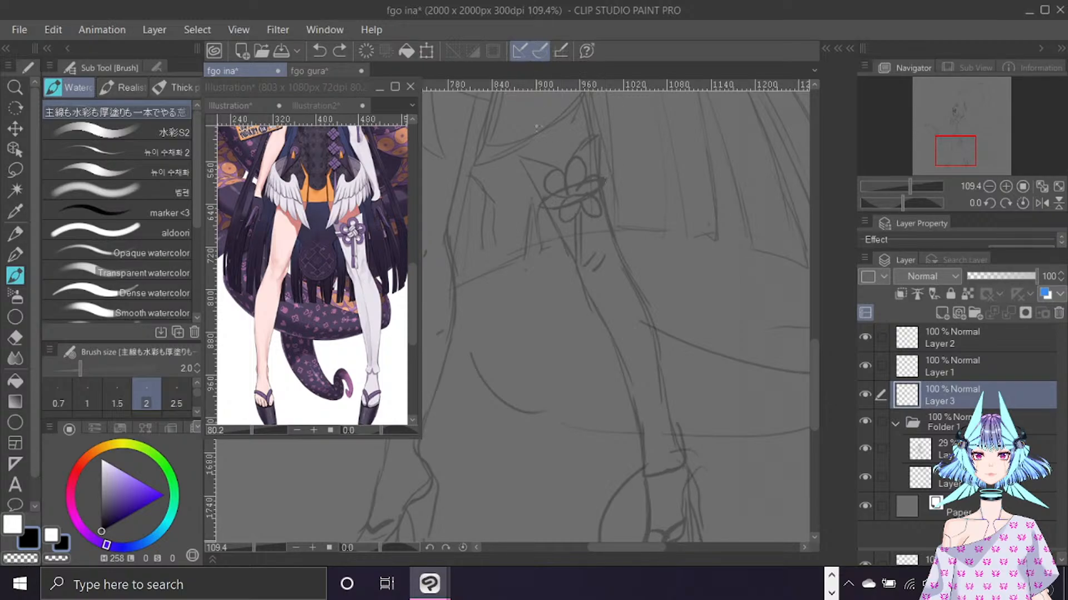
left_click_drag(520, 160, 547, 212)
Lower the opacity of the sketch folder, Folder 1, to 38% and make Layer 3 active again.
left_click(954, 424)
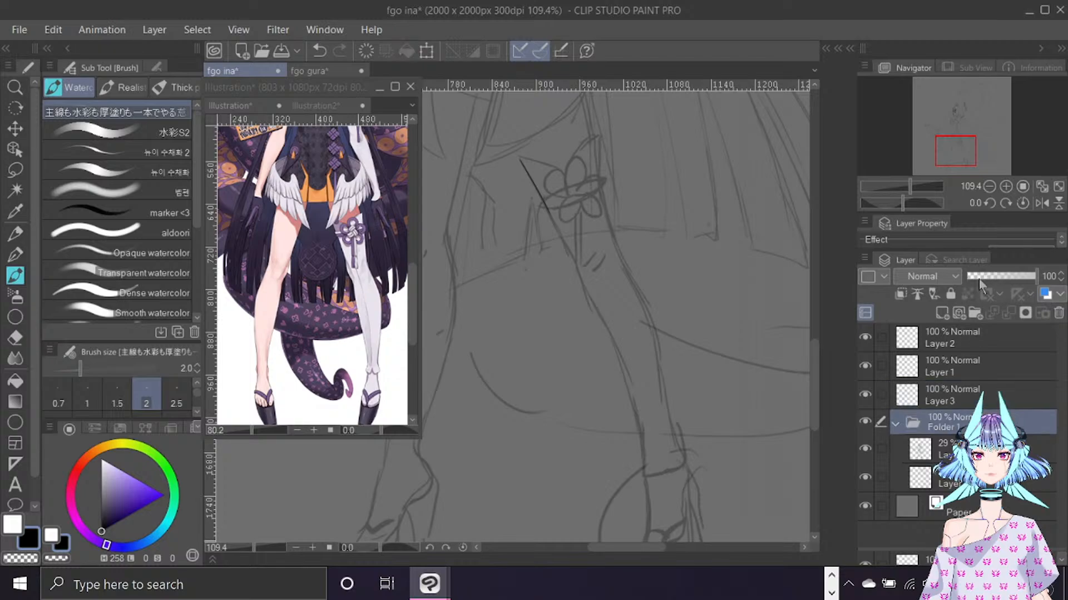
left_click(993, 277)
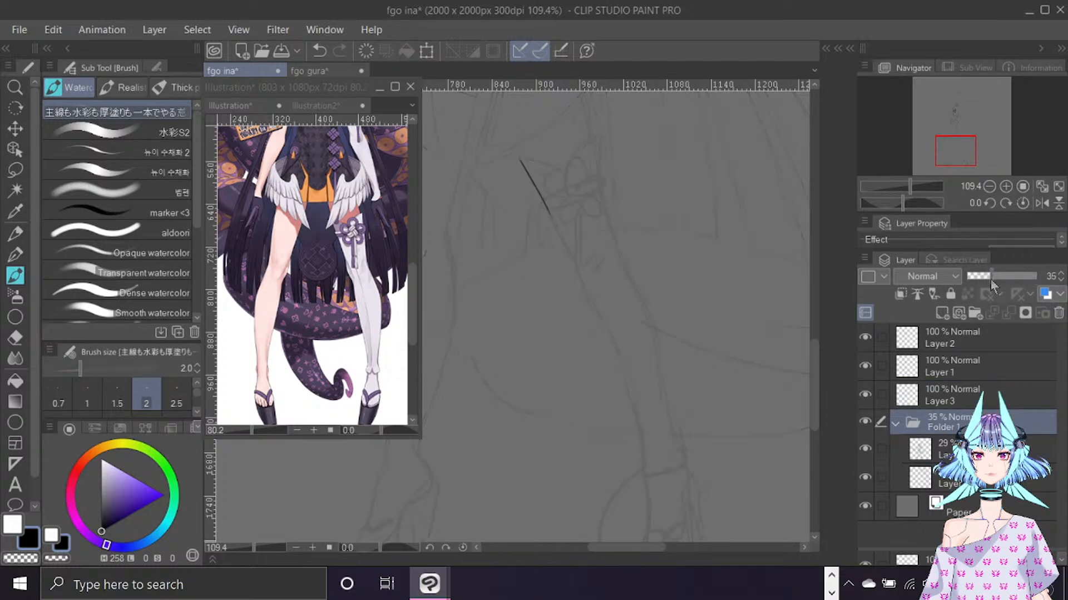
left_click(978, 388)
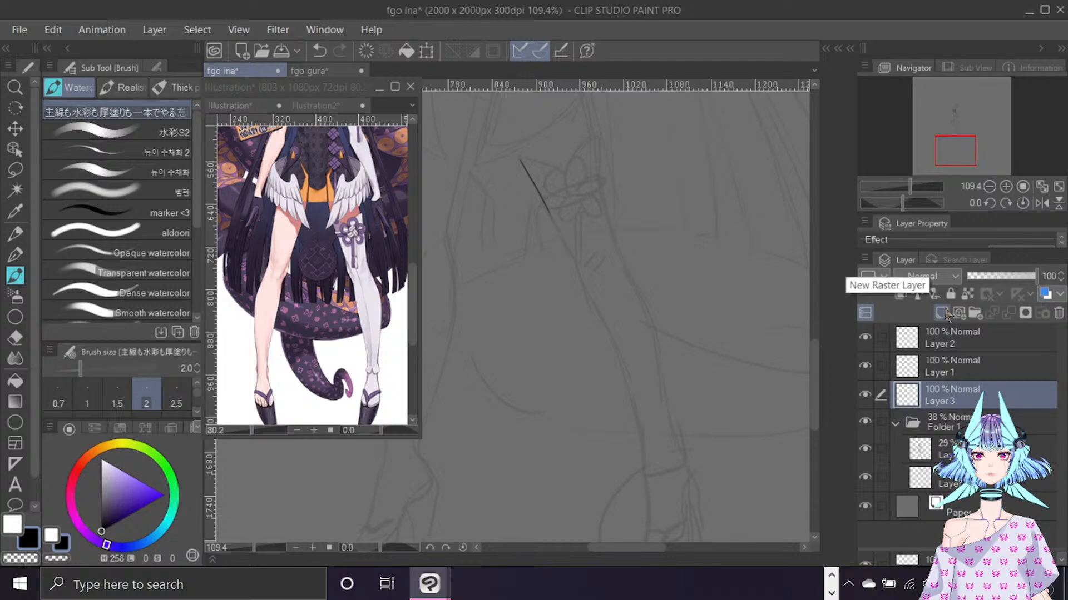
Ink the stocking's notched top edge above the flower as two curves meeting in a V, redoing the inner curve's touch-up.
scroll(569, 293, "up", 2)
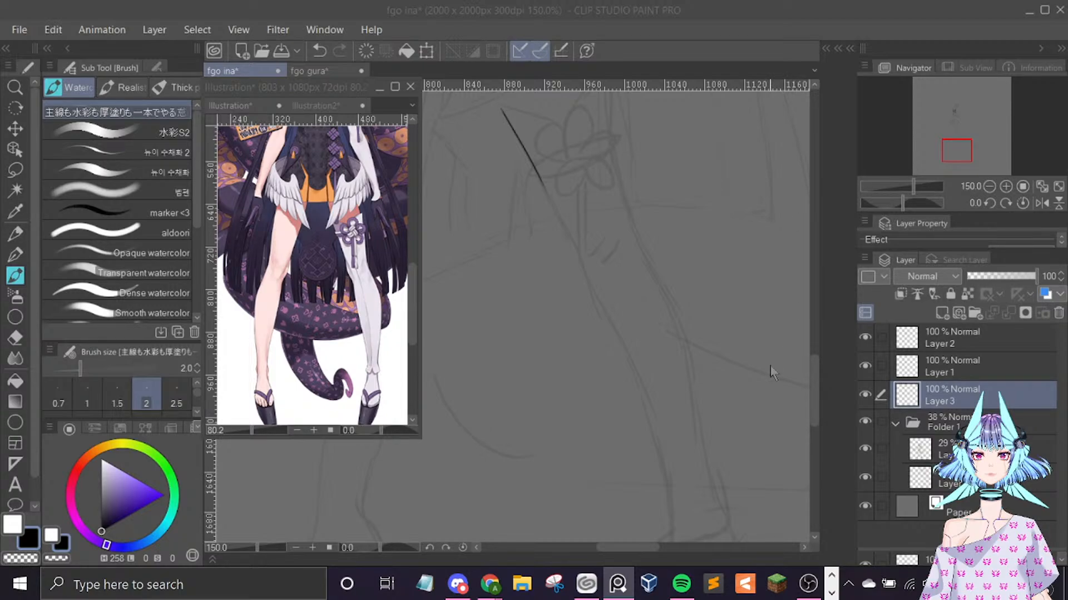
left_click(814, 373)
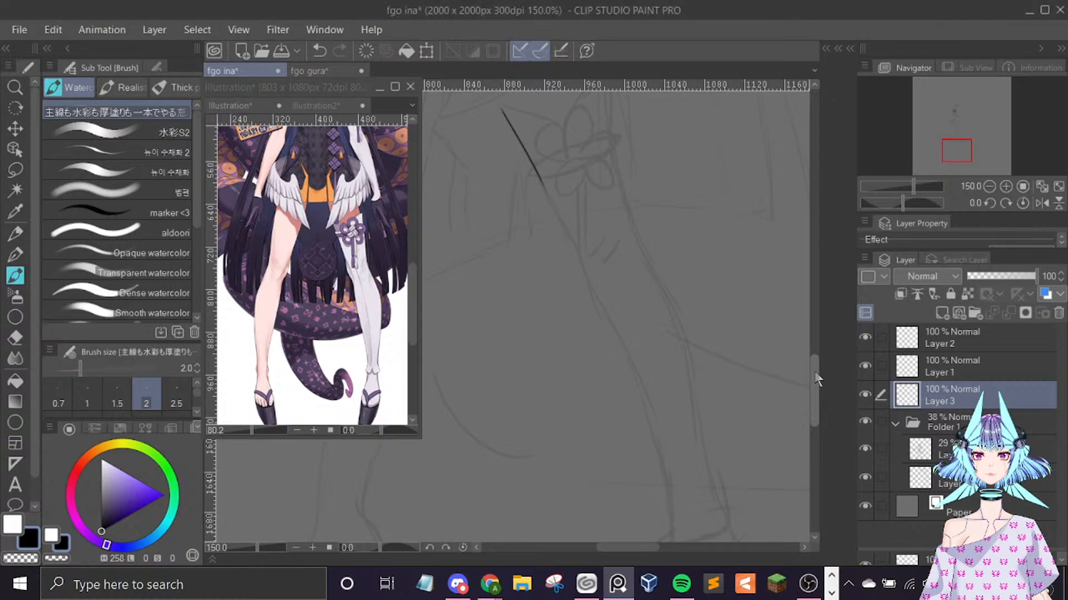
scroll(815, 373, "up", 2)
scroll(813, 364, "up", 3)
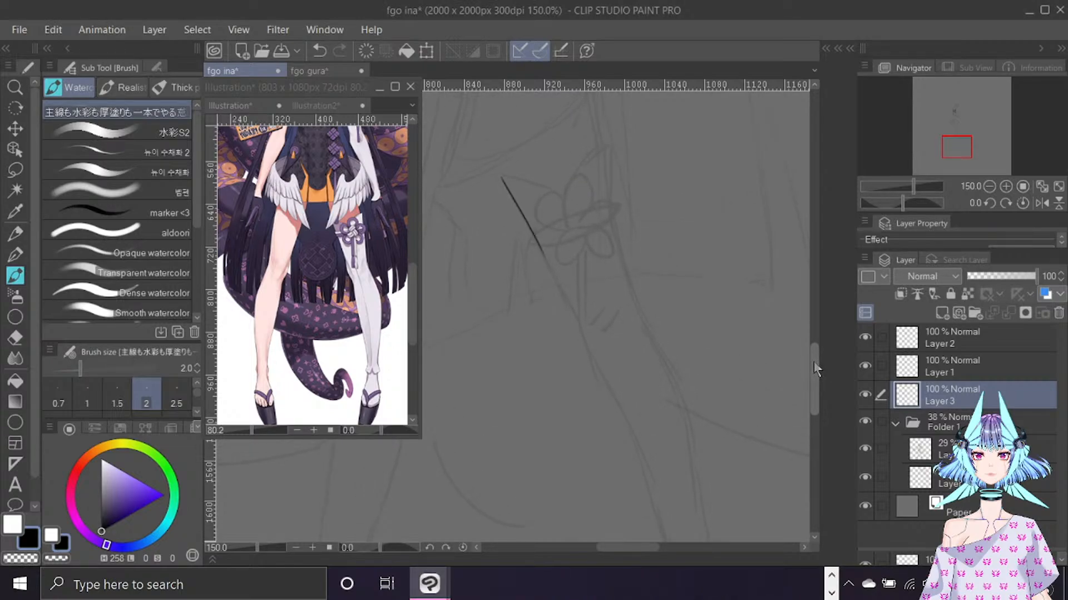
left_click_drag(568, 185, 603, 139)
left_click_drag(501, 172, 554, 183)
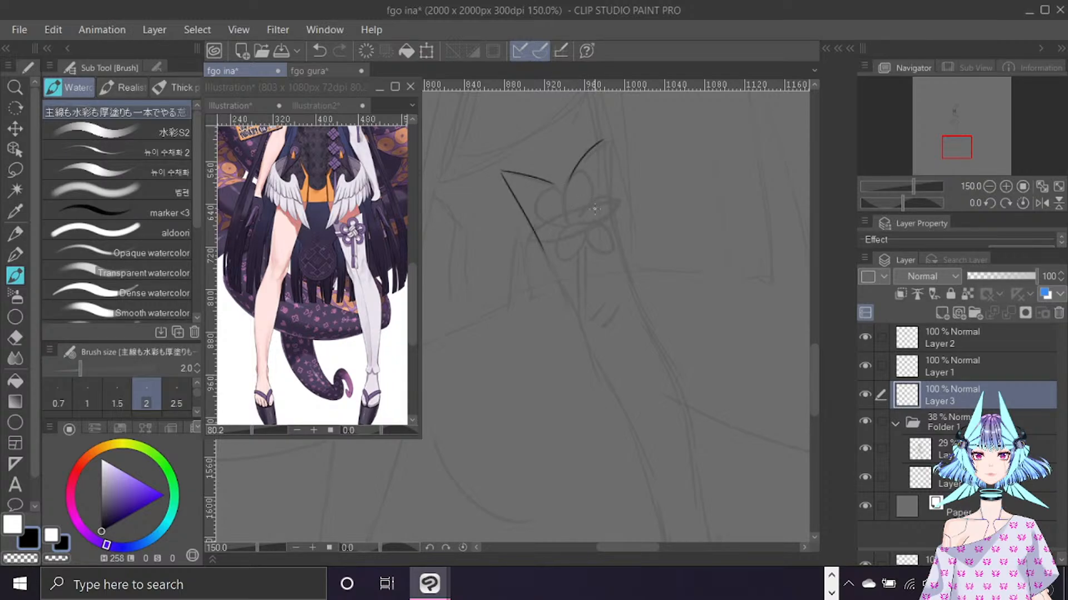
mouse_move(503, 172)
left_mouse_down()
mouse_move(533, 216)
mouse_move(516, 174)
left_mouse_up()
key("ctrl+z")
left_click_drag(543, 184, 566, 192)
Check the stocking-top lines in normal and mirrored view with the sketch folder temporarily hidden.
left_click(870, 416)
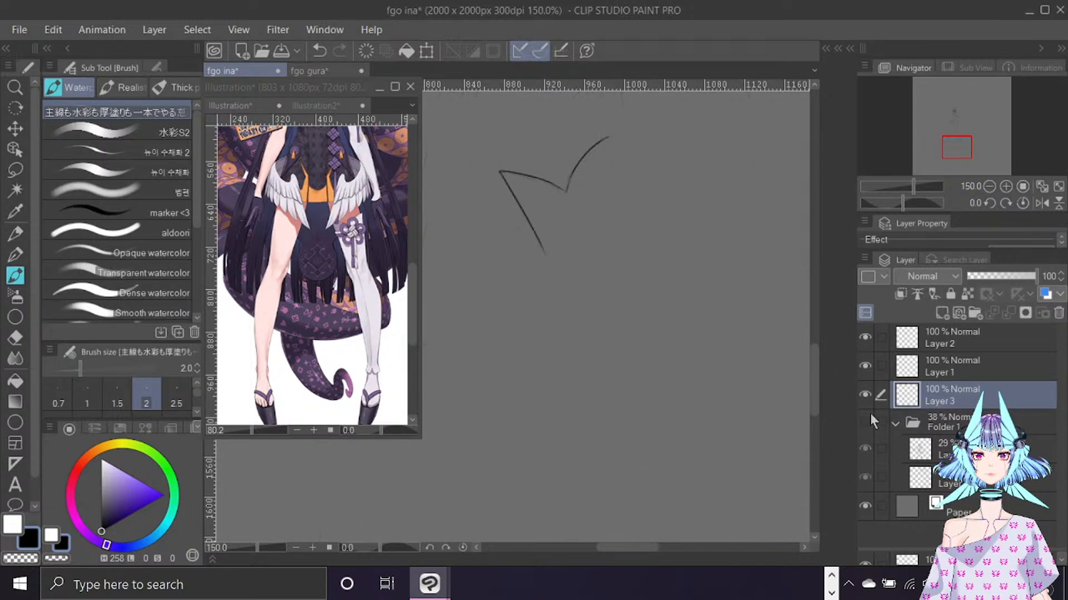
key("h")
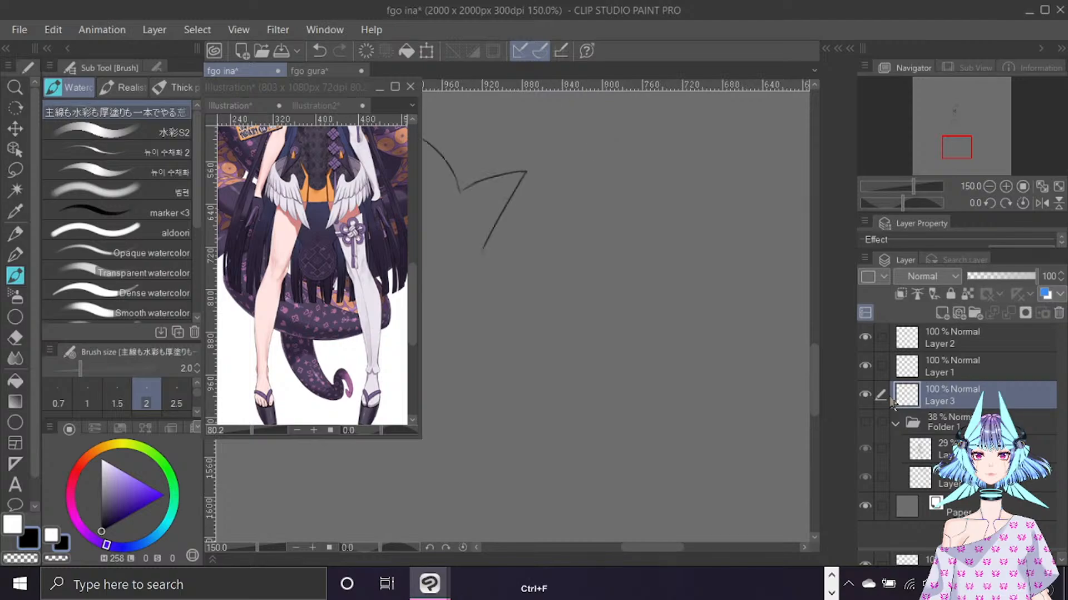
left_click_drag(634, 549, 649, 549)
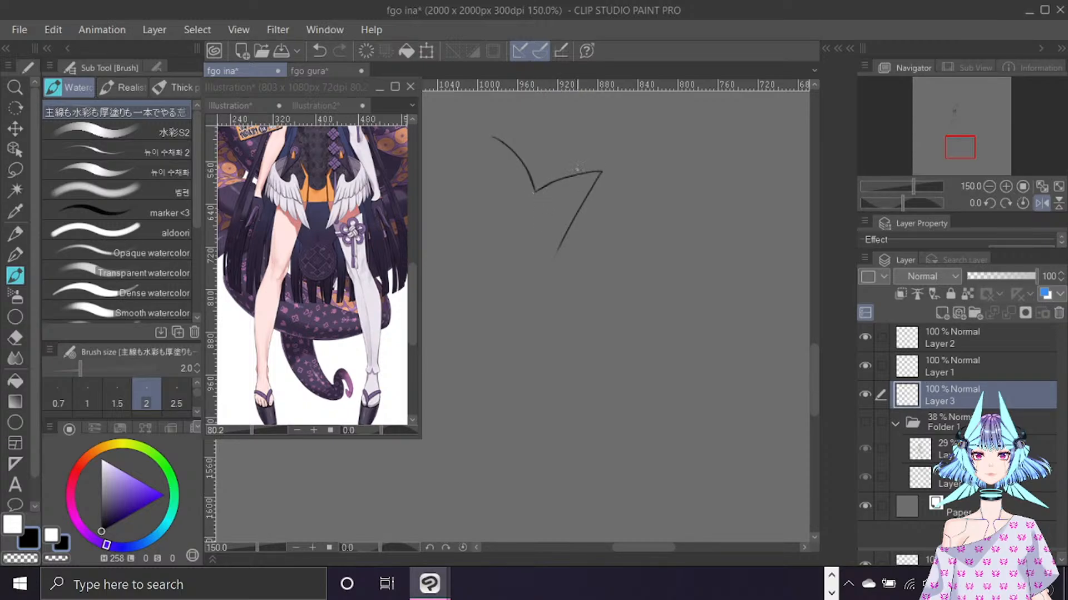
key("ctrl+f")
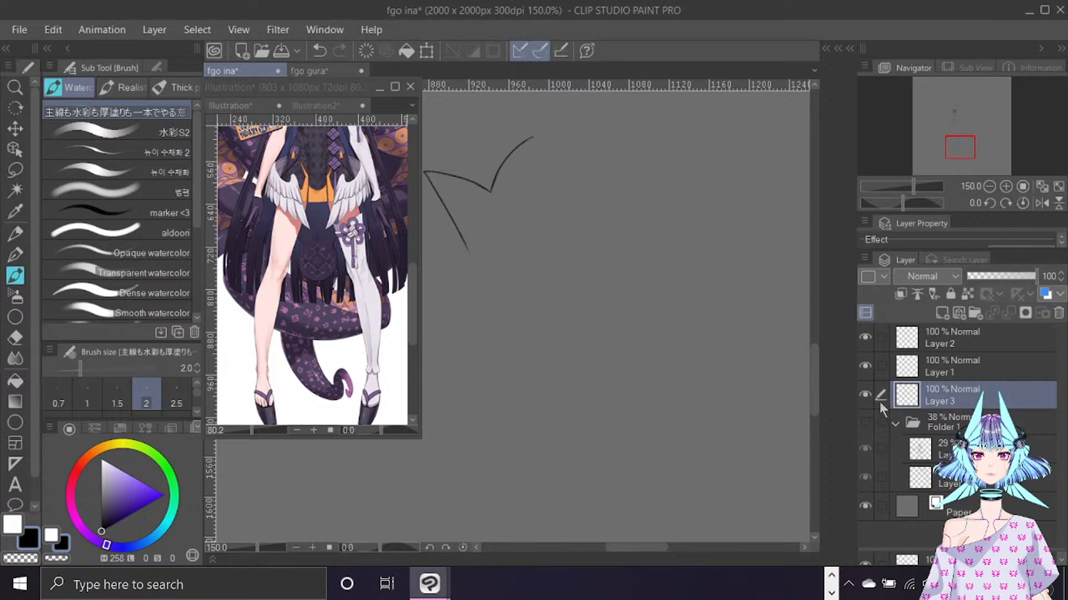
left_click(866, 420)
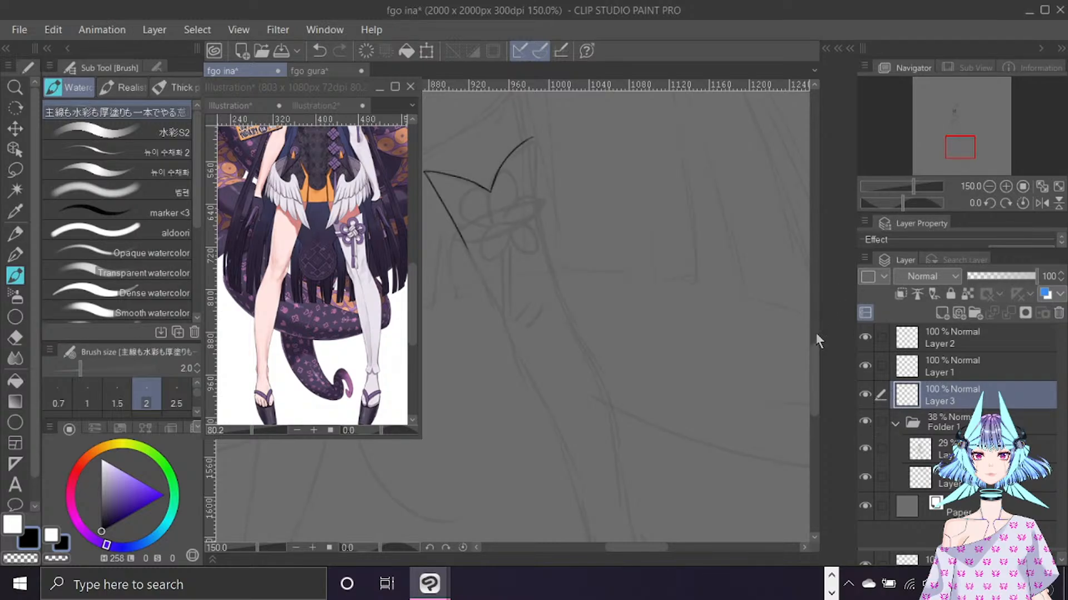
Extend the stocking's inner edge down the thigh and around the knee, redrawing the knee section until it curves smoothly.
left_click_drag(814, 354, 815, 358)
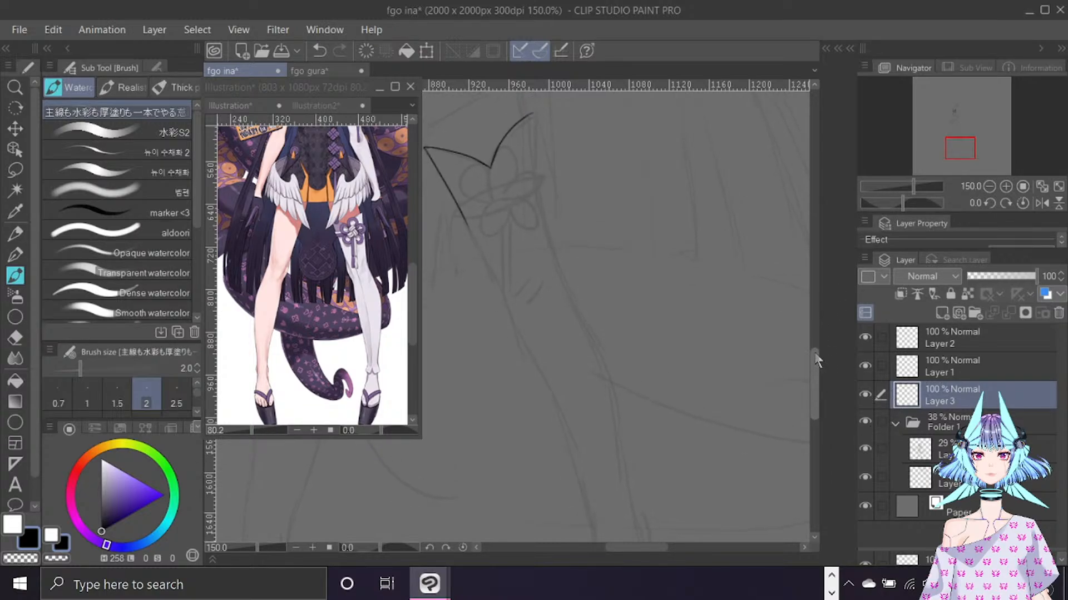
mouse_move(467, 225)
left_mouse_down()
mouse_move(515, 318)
mouse_move(472, 240)
mouse_move(477, 268)
mouse_move(485, 260)
mouse_move(534, 359)
left_mouse_up()
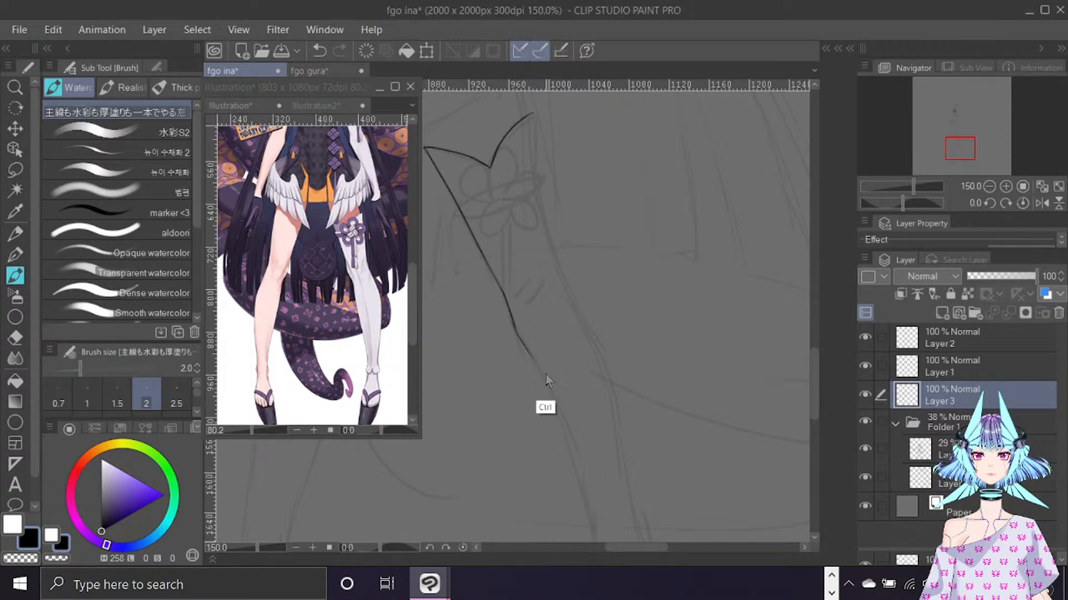
key("ctrl+z")
left_click_drag(509, 312, 533, 357)
key("ctrl+z")
left_click_drag(509, 313, 530, 355)
Ink a short knee mark and the stocking's outer edge from its upper peak to the knee, cleaning the line with transparent colour.
mouse_move(640, 548)
left_mouse_down()
mouse_move(621, 551)
mouse_move(636, 549)
left_mouse_up()
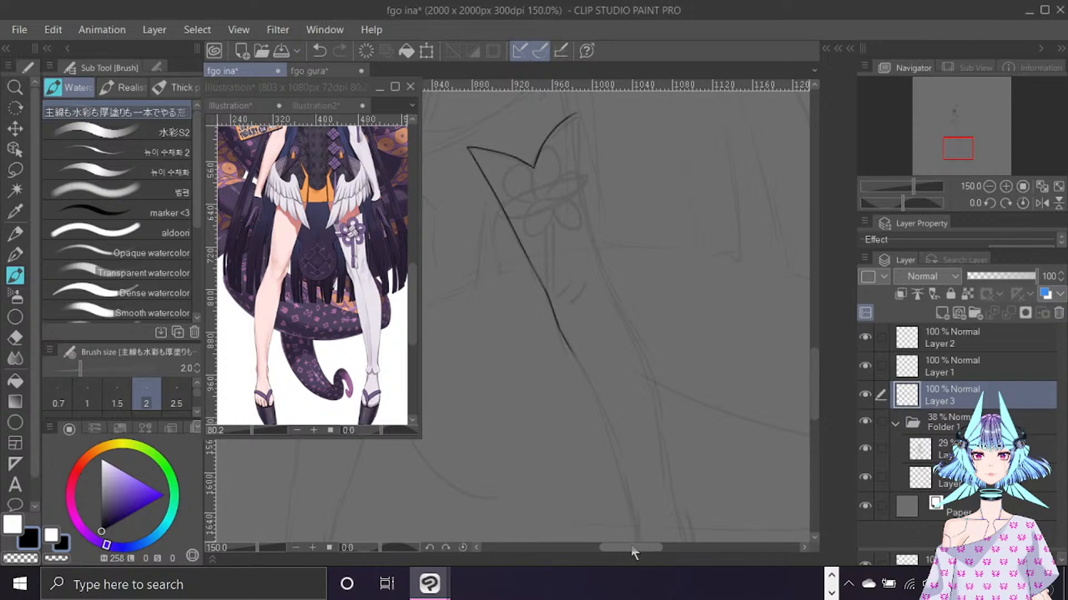
left_click_drag(591, 320, 589, 336)
left_click_drag(577, 115, 595, 247)
key("ctrl+z")
left_click_drag(582, 188, 591, 232)
left_click_drag(581, 187, 599, 259)
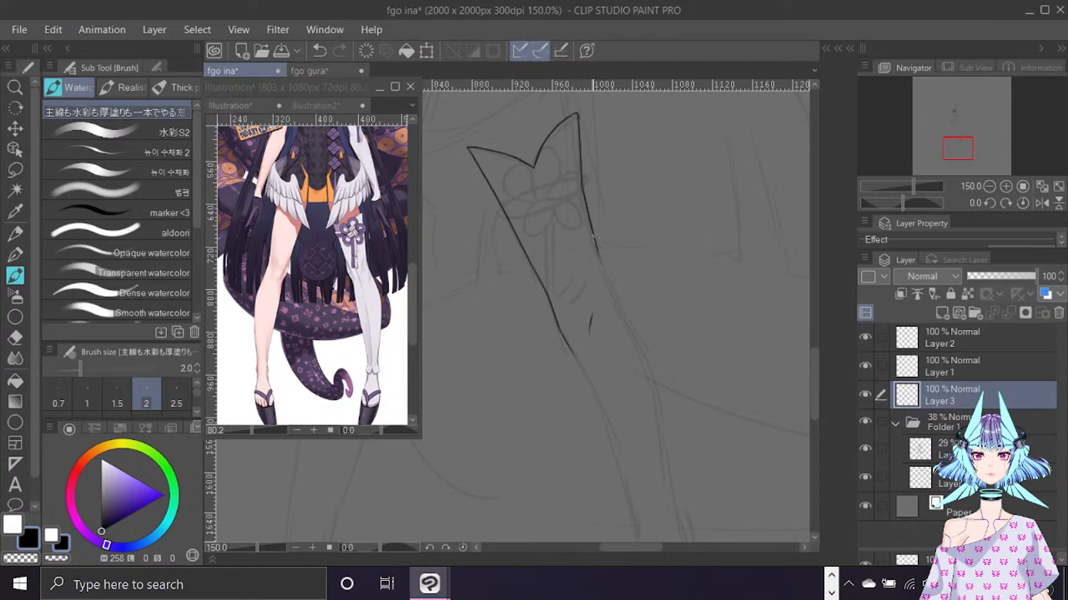
left_click_drag(596, 248, 609, 290)
key("c")
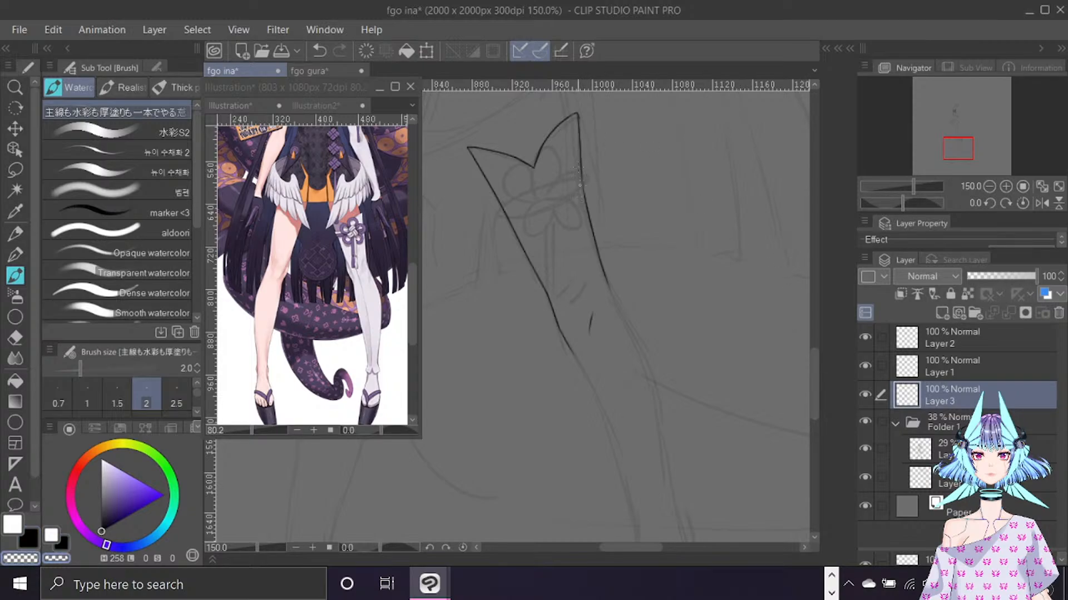
key("c")
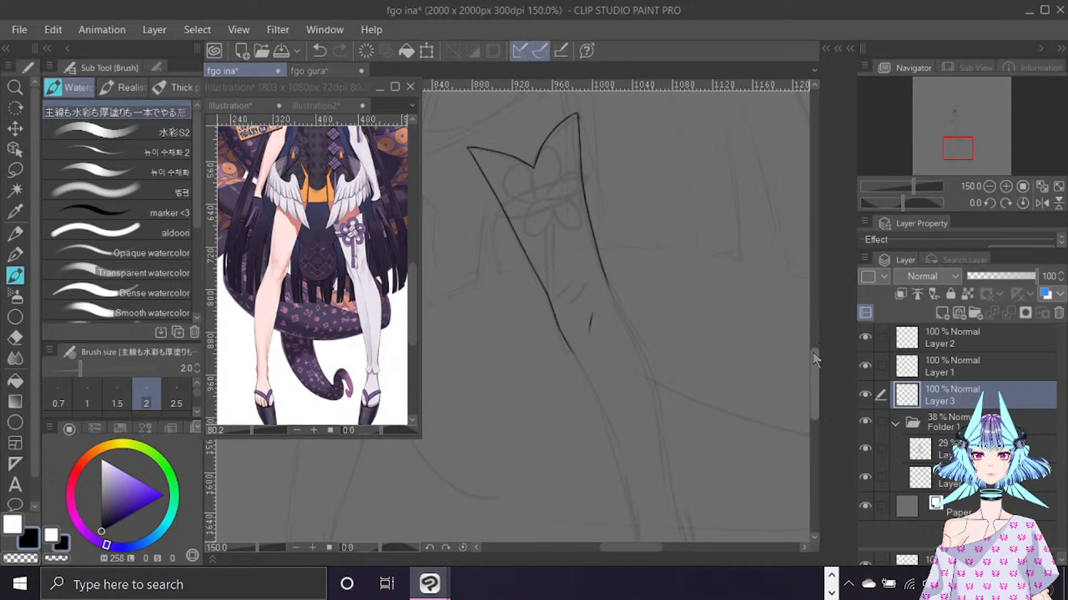
Continue the inner leg line a short way below the knee along the sketched lower leg.
left_click_drag(815, 361, 815, 378)
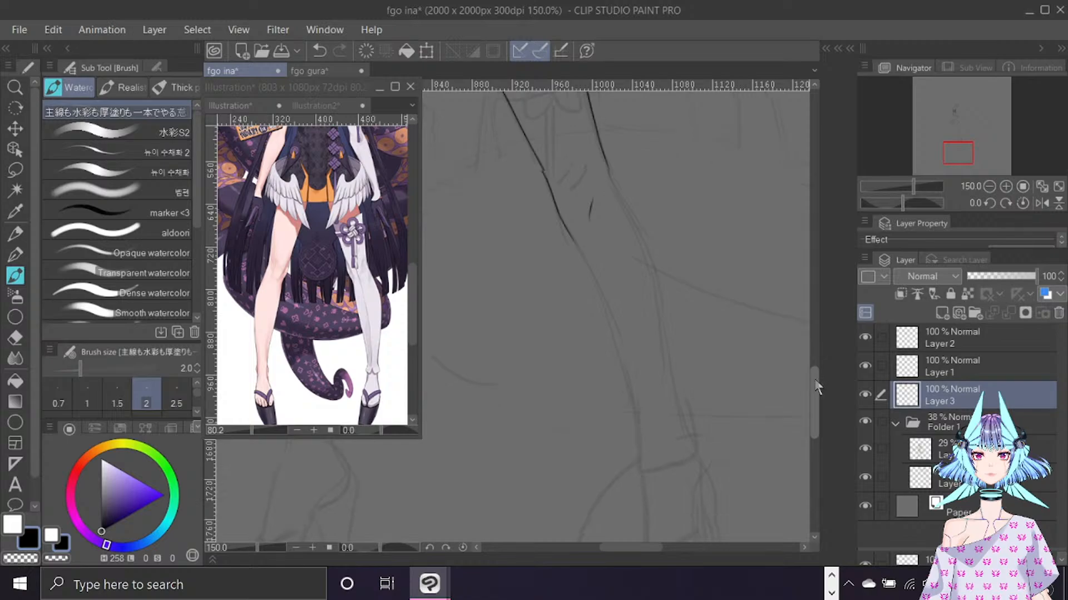
scroll(815, 375, "down", 2)
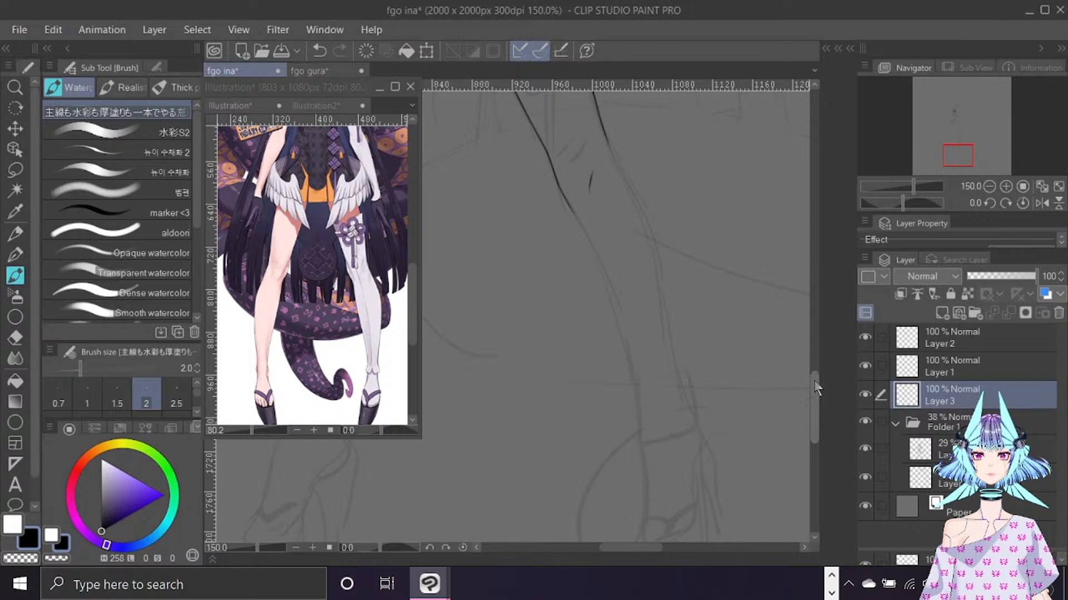
mouse_move(815, 387)
left_mouse_down()
mouse_move(817, 398)
mouse_move(815, 389)
left_mouse_up()
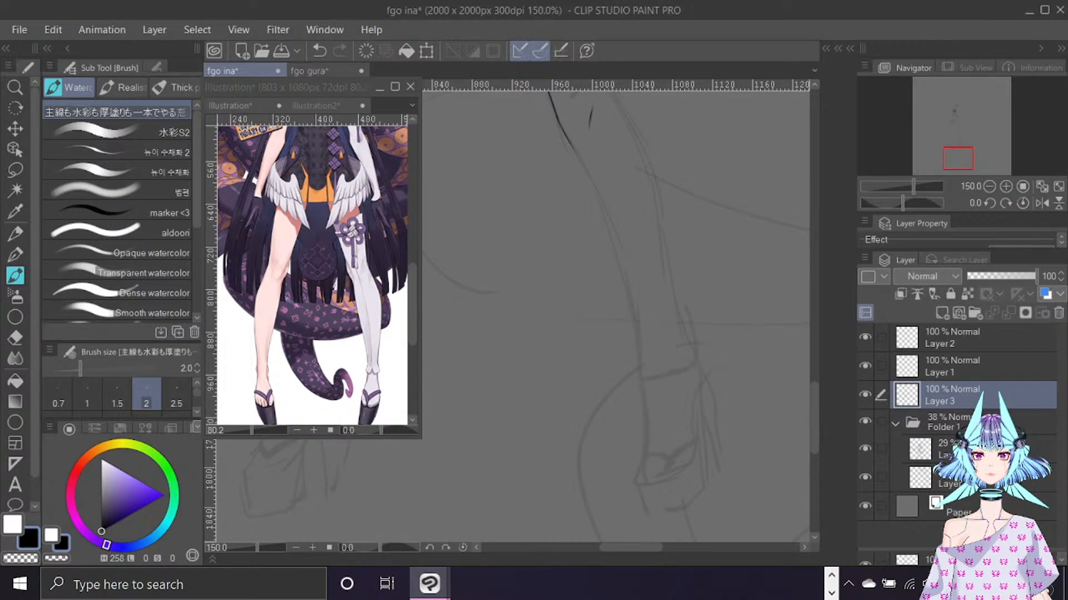
left_click_drag(563, 133, 584, 167)
Ink the outer calf line over the sketch from just below the knee towards the ankle, working in the mirrored view.
left_click(541, 50)
key("ctrl+f")
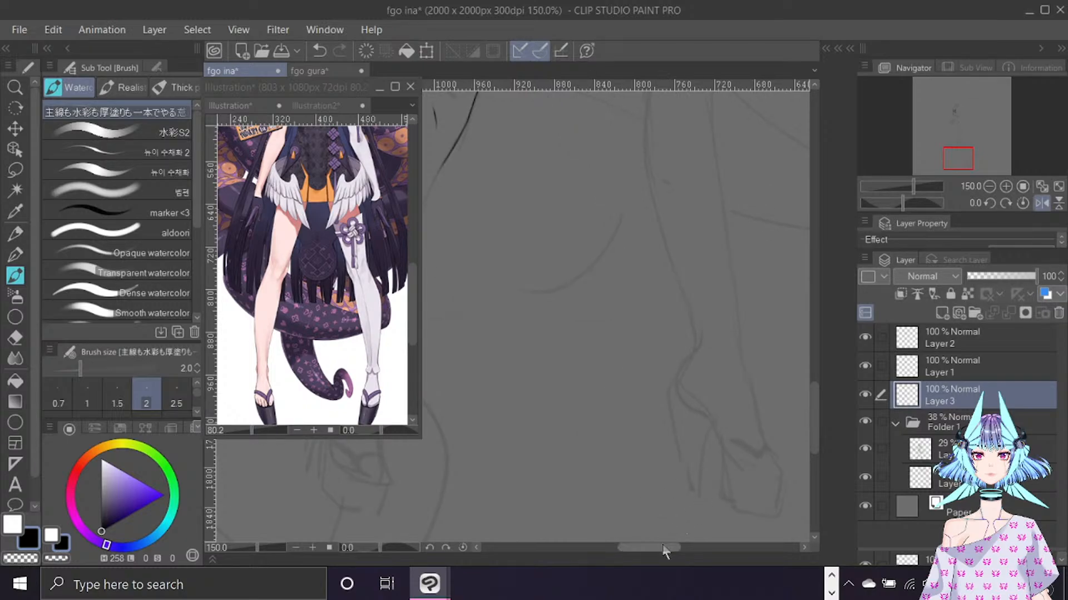
left_click_drag(666, 550, 633, 552)
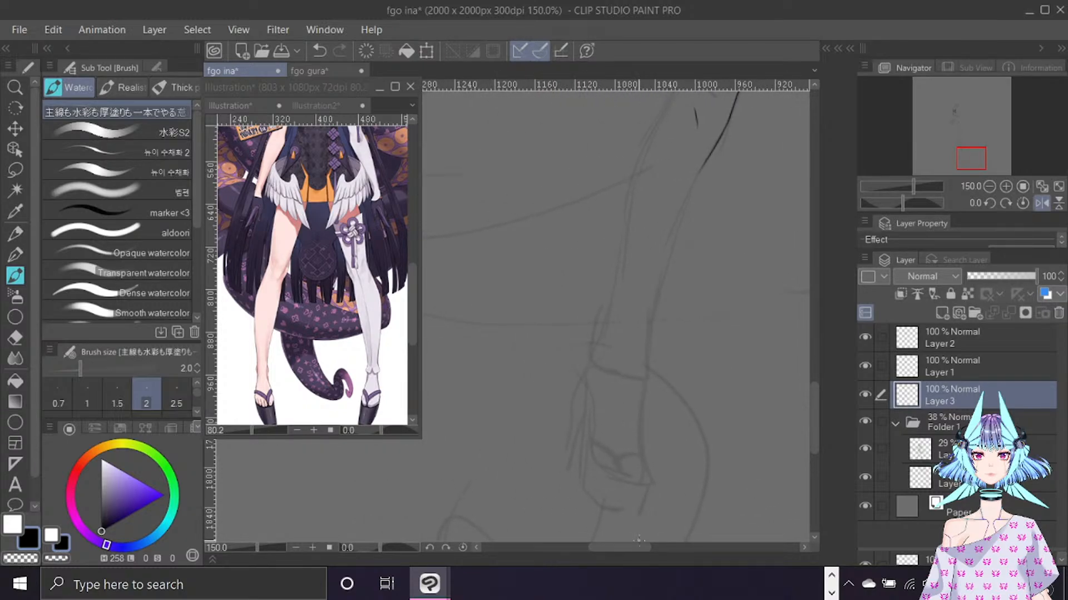
left_click_drag(816, 393, 816, 372)
key("p")
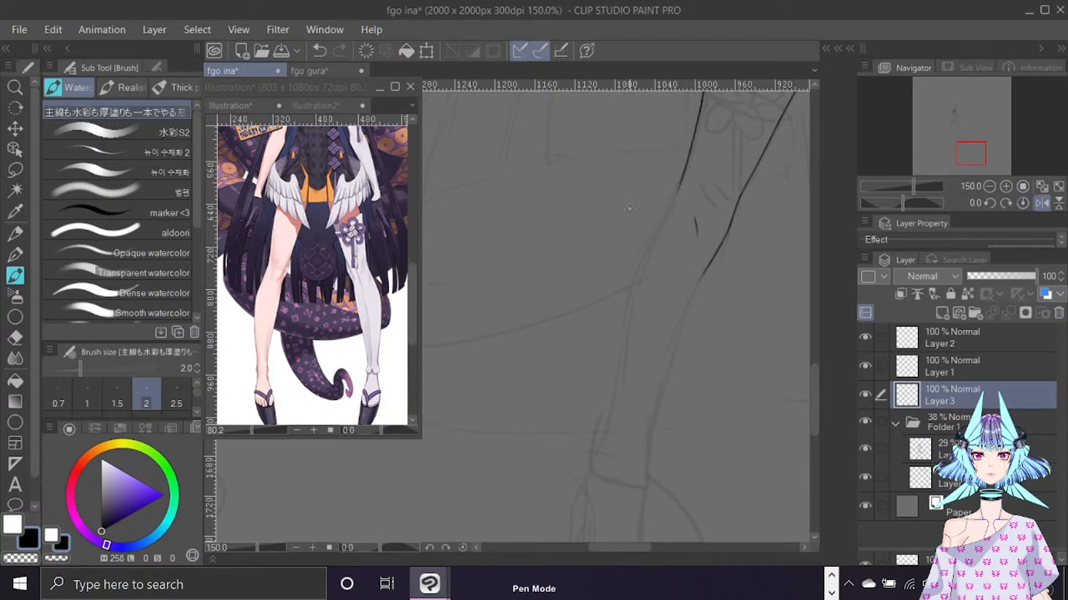
left_click_drag(682, 179, 643, 260)
key("ctrl+z")
key("ctrl+z")
left_click_drag(676, 188, 644, 260)
key("ctrl+z")
left_click_drag(659, 229, 639, 274)
left_click_drag(644, 255, 612, 404)
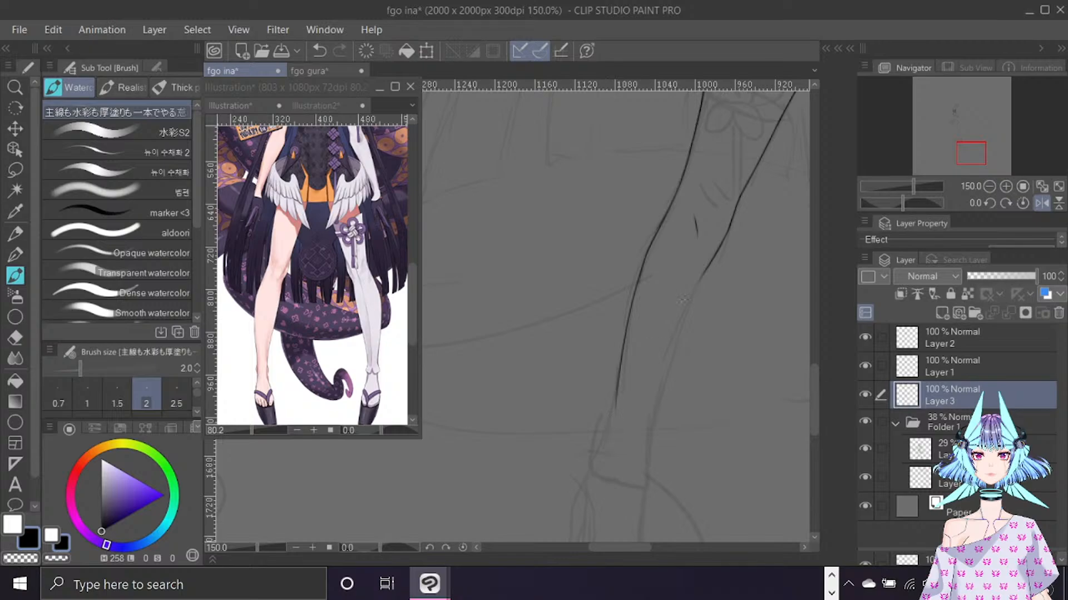
left_click_drag(706, 268, 657, 407)
key("ctrl+z")
left_click_drag(712, 260, 686, 315)
key("ctrl+z")
key("ctrl+z")
left_click_drag(705, 267, 671, 370)
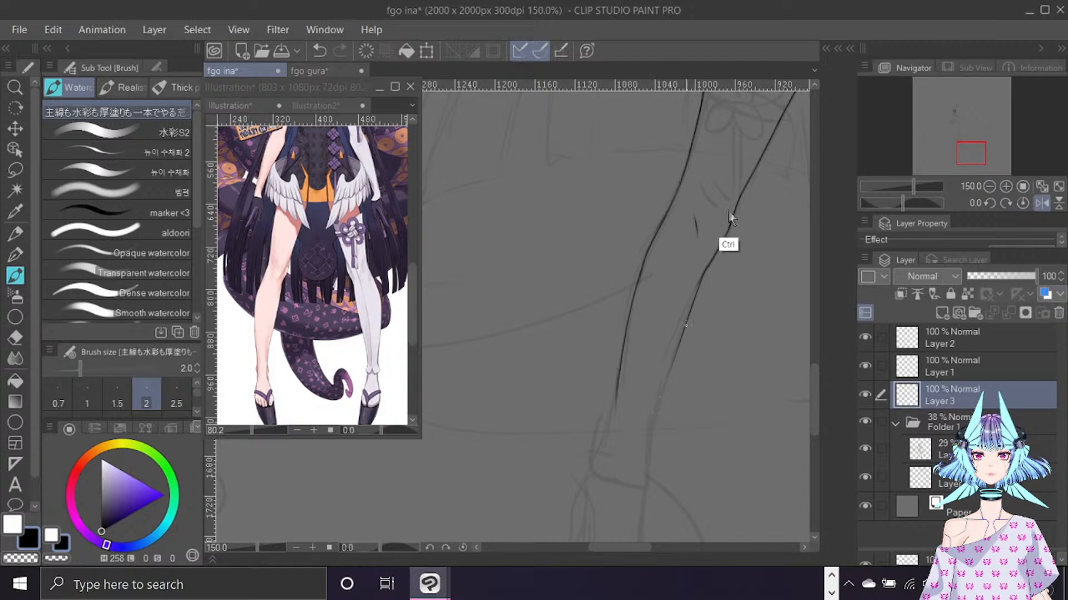
key("ctrl+z")
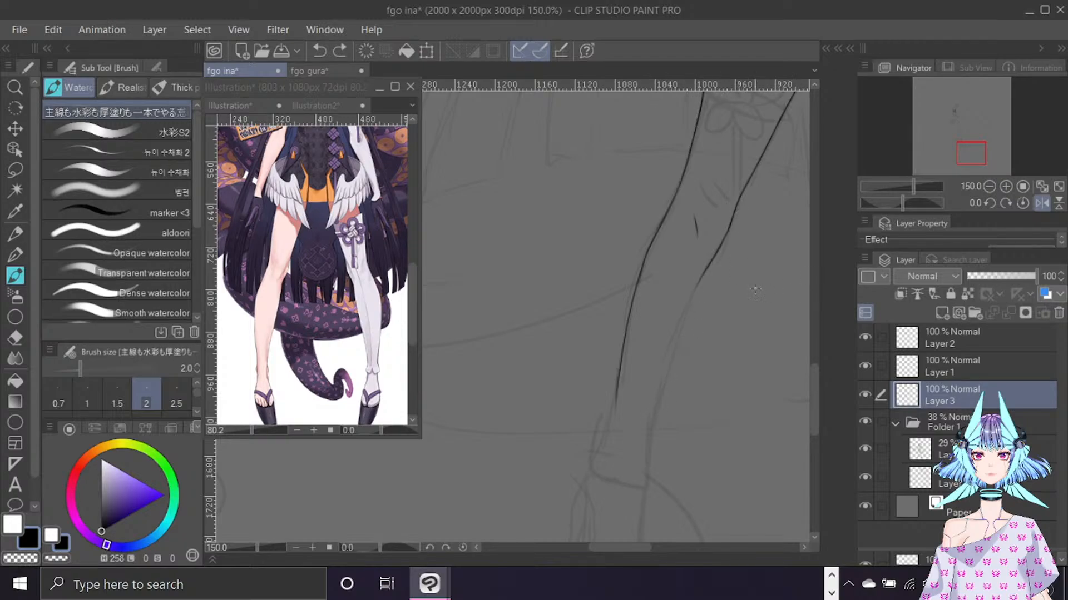
Ink the inner lower-leg line from just below the knee to above the ankle, following the sketch on a rotated canvas.
left_click_drag(754, 289, 690, 217)
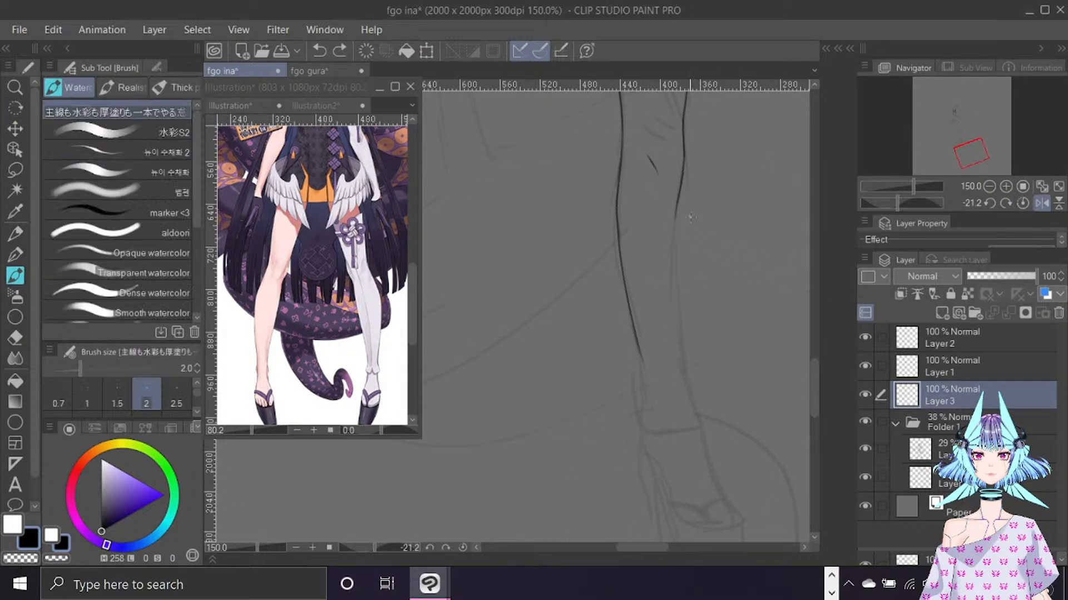
scroll(792, 208, "down", 1)
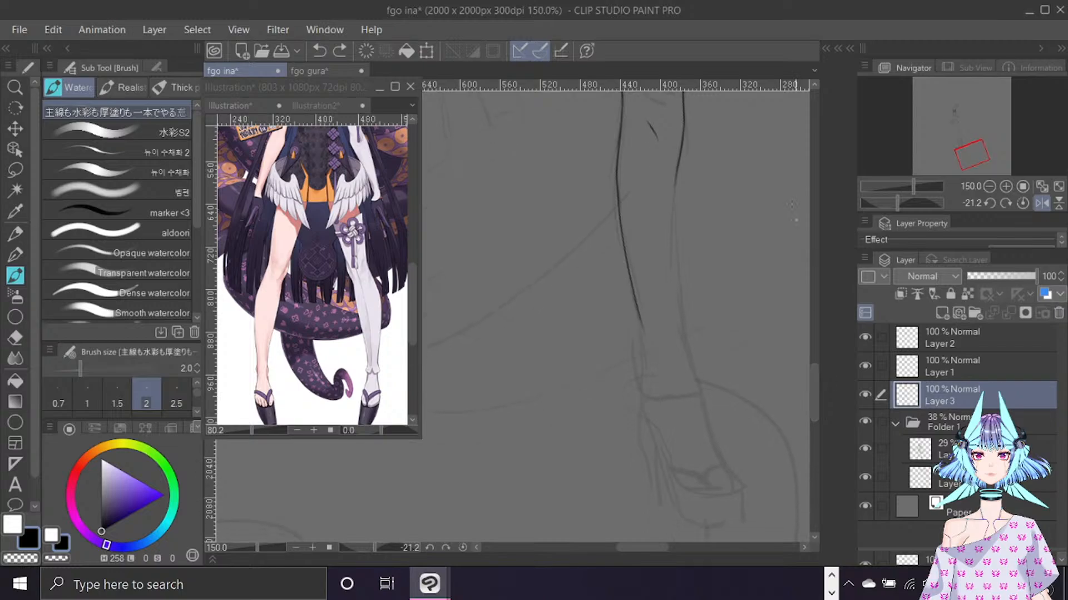
left_click_drag(676, 182, 678, 297)
key("ctrl+z")
mouse_move(677, 221)
left_mouse_down()
mouse_move(675, 178)
mouse_move(686, 336)
left_mouse_up()
key("ctrl+z")
left_click_drag(677, 255, 692, 378)
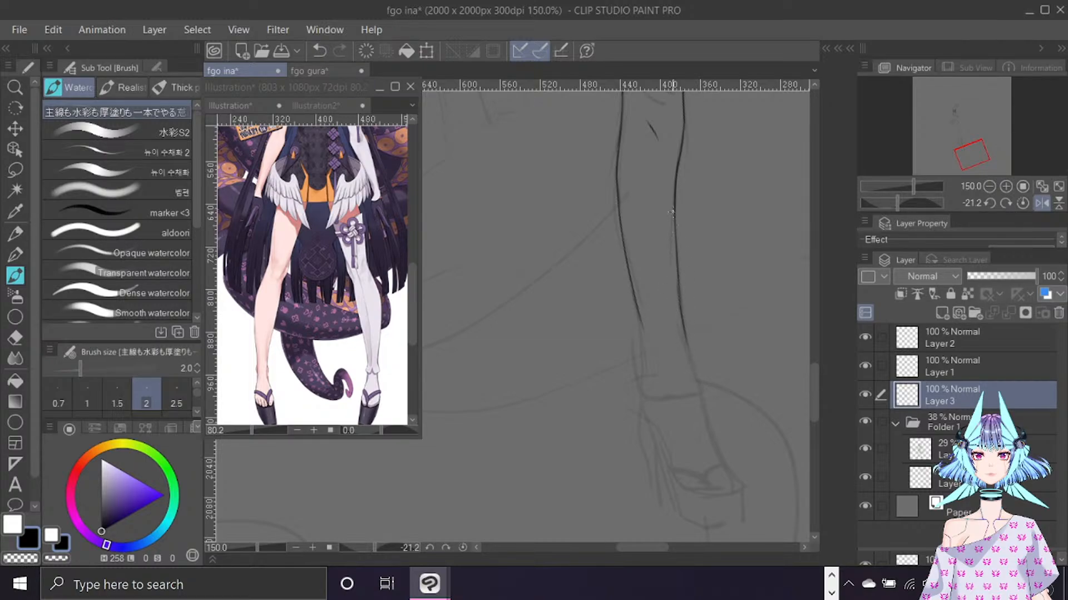
Extend the outer calf line to the ankle, then restore the canvas to its unrotated, unmirrored view.
left_click_drag(631, 295, 644, 364)
key("ctrl+z")
left_click_drag(635, 317, 644, 369)
left_click(1021, 205)
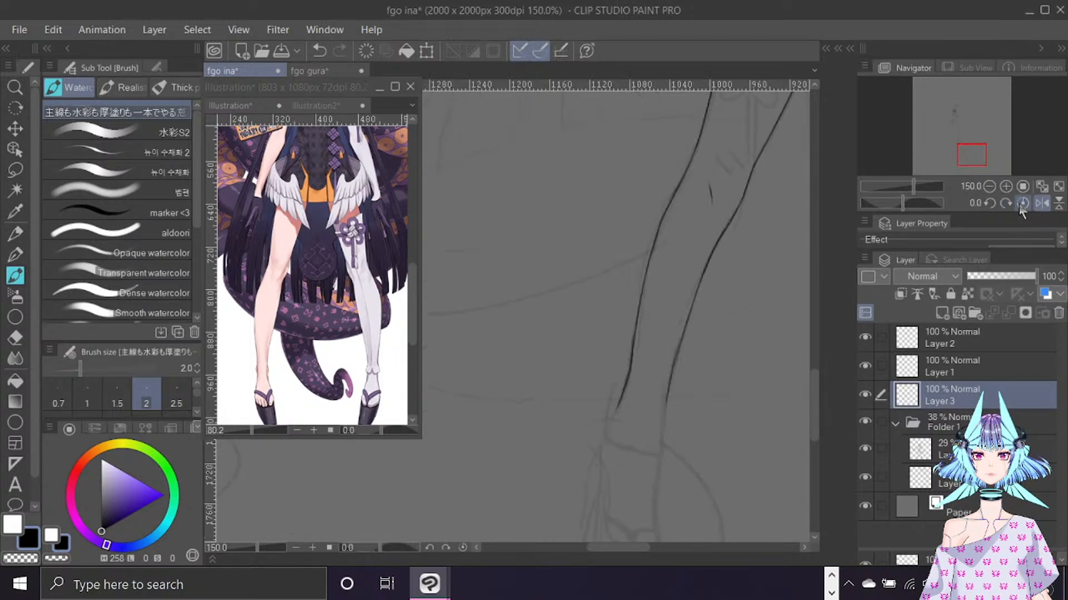
key("ctrl+f")
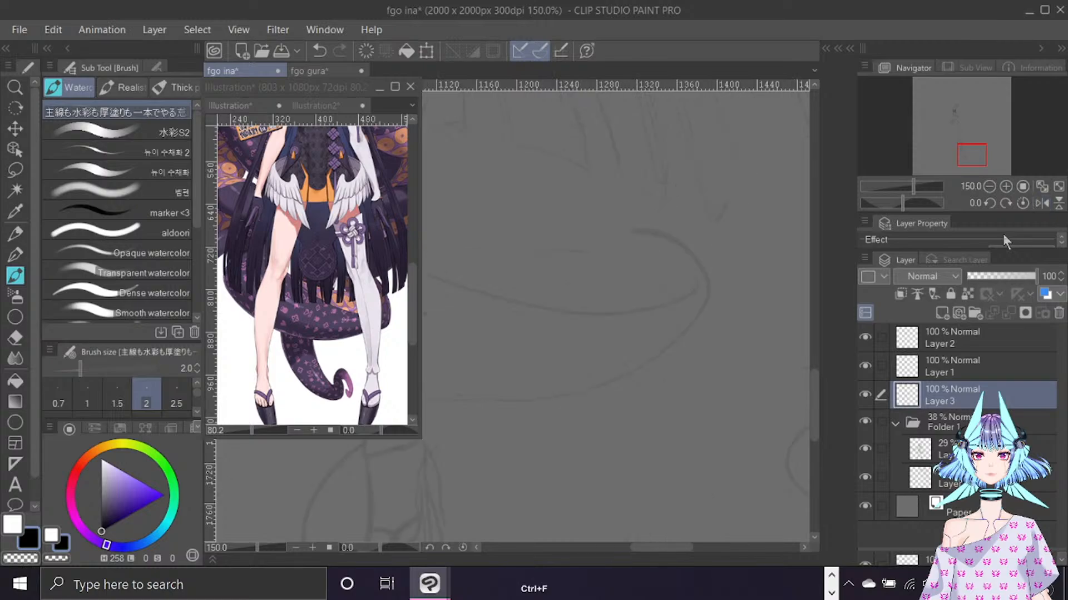
left_click_drag(683, 548, 652, 548)
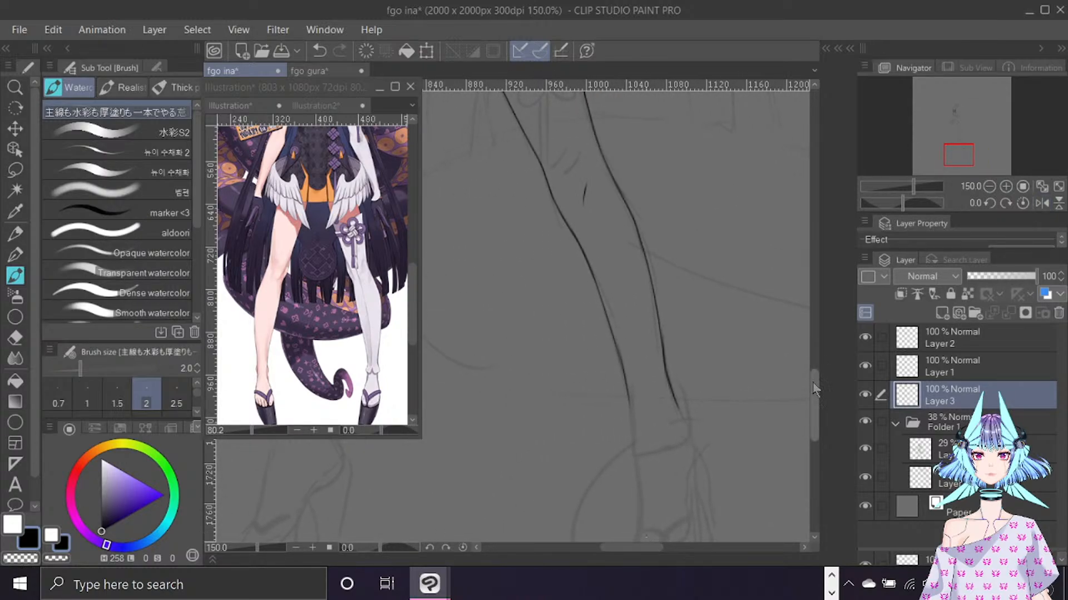
left_click_drag(814, 390, 811, 367)
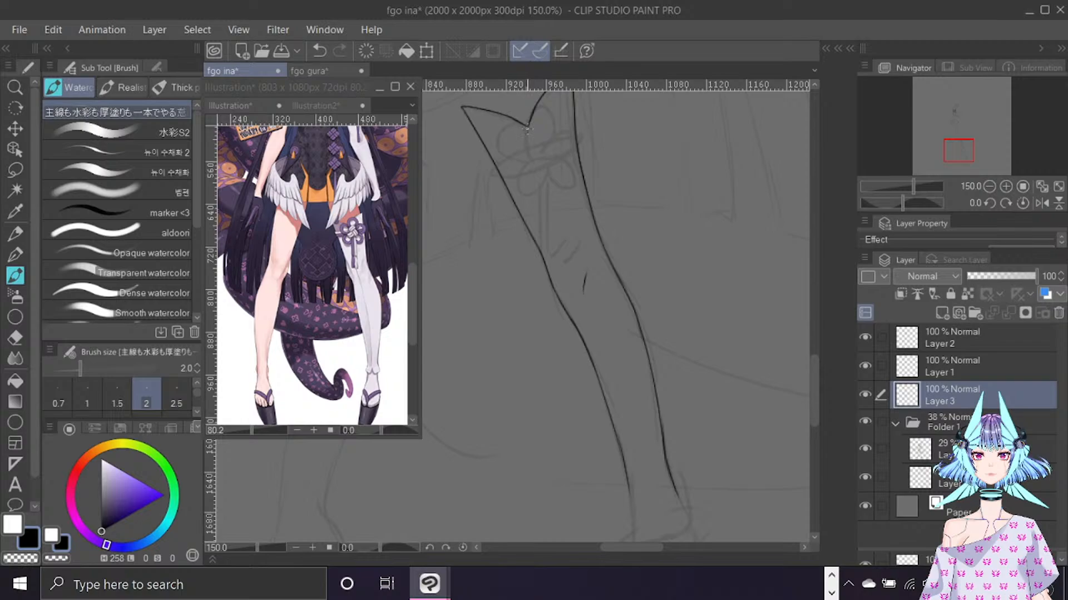
Ink a long seam line down the stocking, from the notch in its upper hem past the knee to the ankle.
left_click_drag(544, 203, 645, 482)
left_click_drag(814, 380, 814, 424)
key("ctrl+z")
mouse_move(592, 188)
left_mouse_down()
mouse_move(642, 375)
mouse_move(644, 391)
mouse_move(630, 379)
mouse_move(640, 420)
left_mouse_up()
key("ctrl+z")
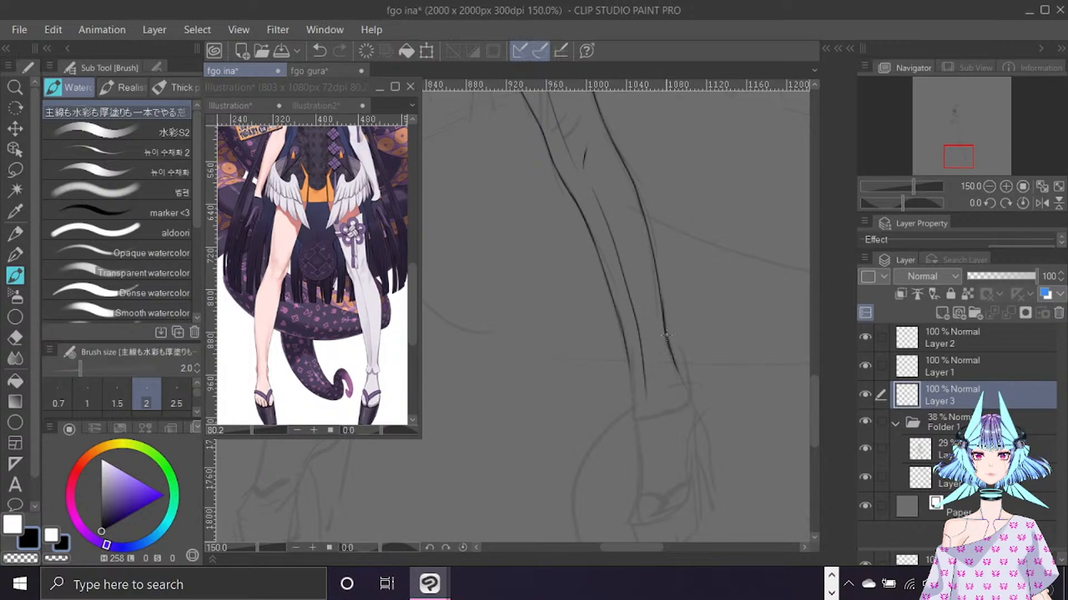
Complete both leg edges at the ankle and join them with a pointed lower hem notched at the seam line.
mouse_move(666, 335)
left_mouse_down()
mouse_move(690, 404)
mouse_move(676, 415)
mouse_move(647, 398)
mouse_move(673, 422)
left_mouse_up()
mouse_move(623, 372)
left_mouse_down()
mouse_move(628, 402)
mouse_move(645, 401)
mouse_move(639, 419)
mouse_move(628, 384)
mouse_move(636, 422)
left_mouse_up()
key("ctrl+z")
left_click_drag(626, 414, 649, 403)
Hide the sketch folder and clean the inner leg line near the ankle with transparent colour and size 1 strokes.
key("c")
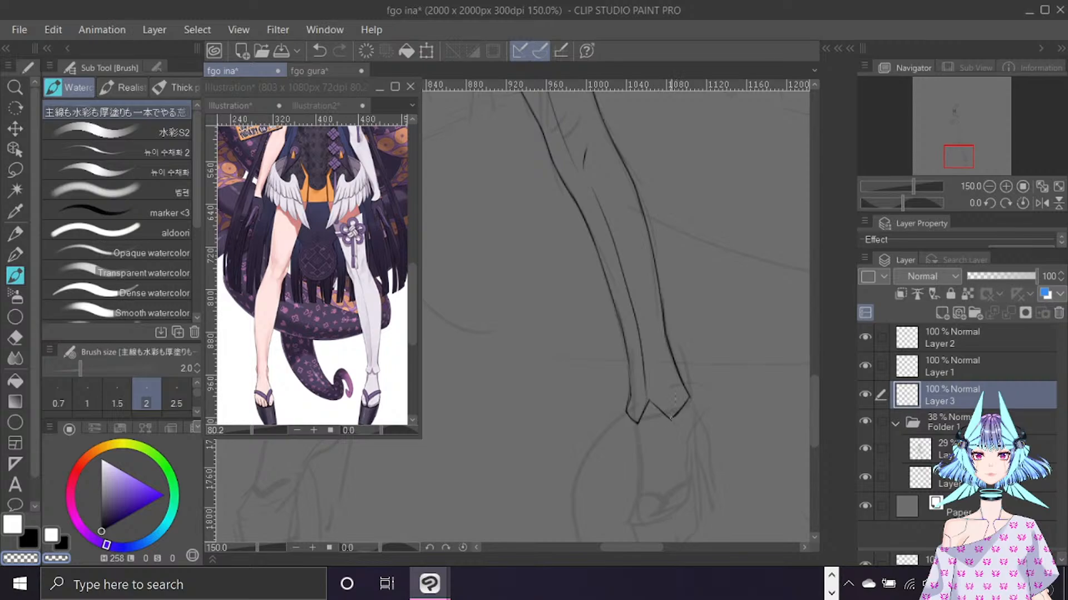
left_click(865, 422)
key("bracketright")
key("bracketright")
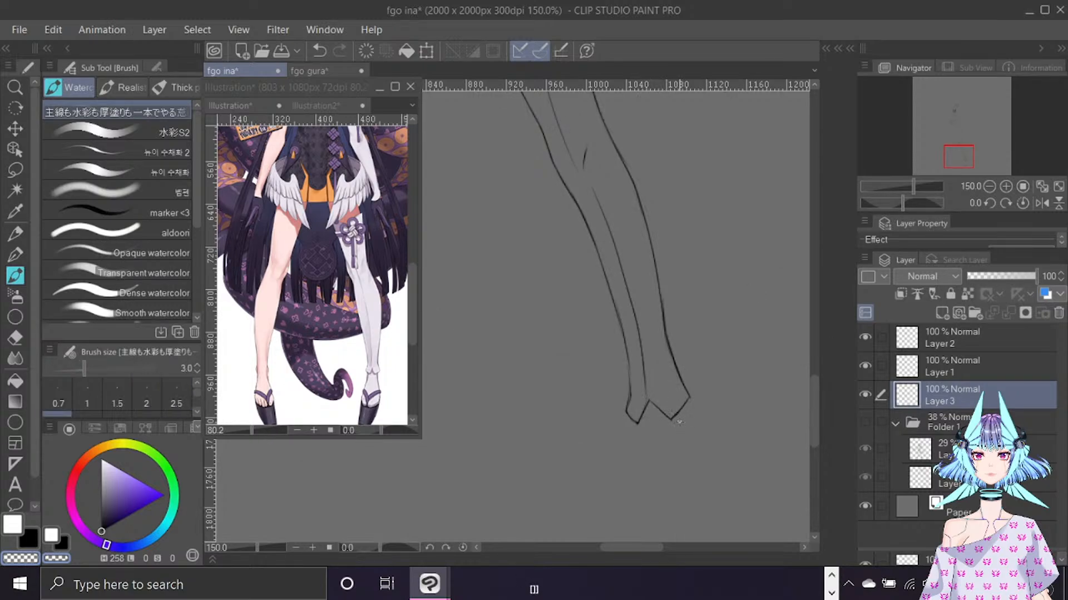
key("bracketright")
key("bracketright")
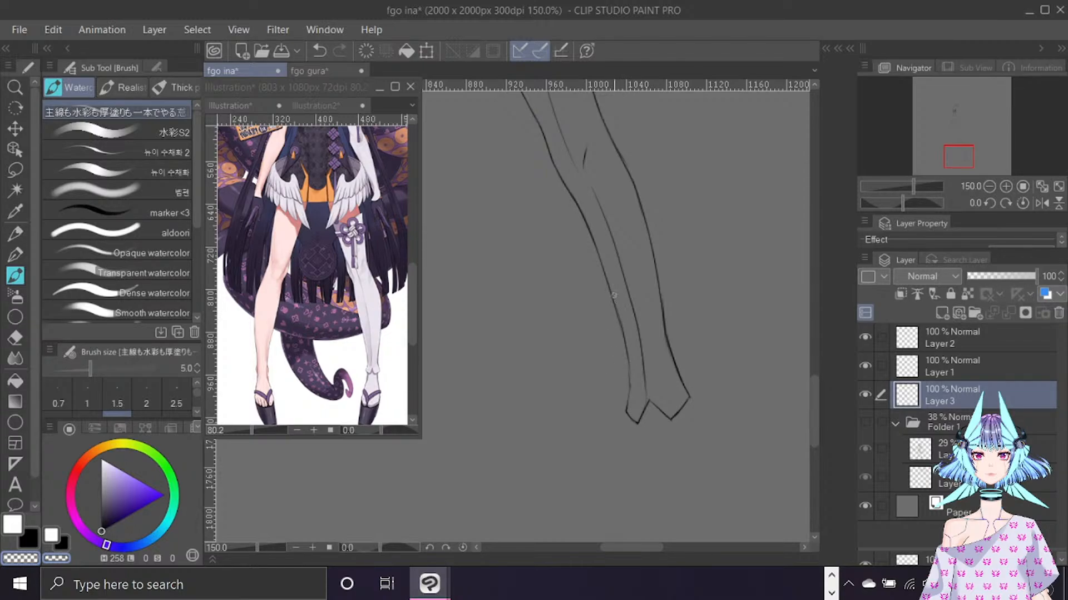
key("x")
key("bracketleft")
key("bracketleft")
key("bracketleft")
key("bracketleft")
key("bracketleft")
key("bracketleft")
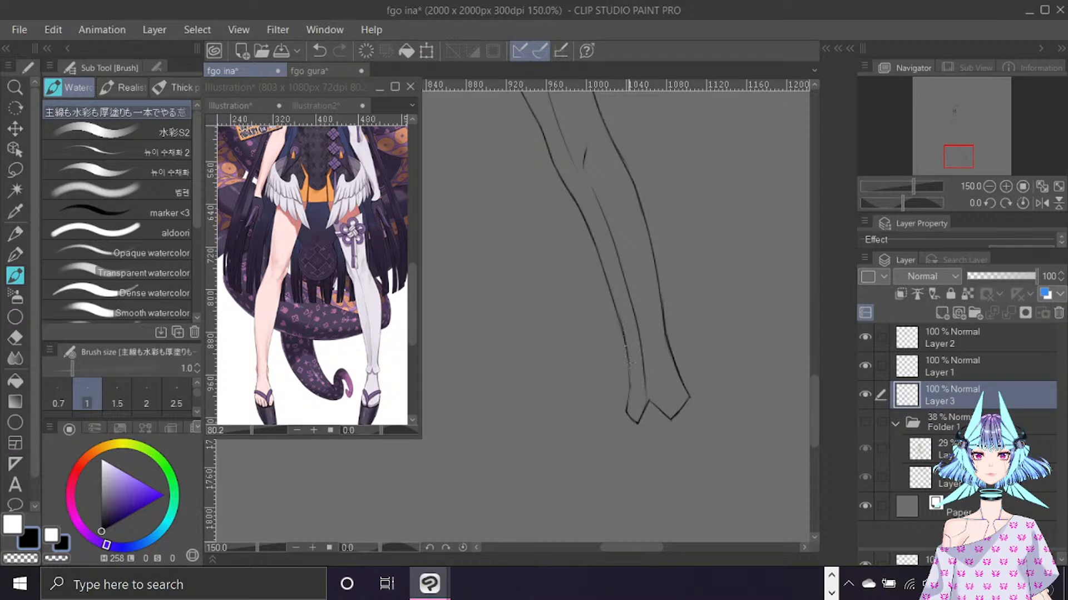
mouse_move(628, 394)
left_mouse_down()
mouse_move(628, 365)
mouse_move(624, 418)
left_mouse_up()
Thin the outer leg line above the ankle using transparent colour at brush size 5.
key("c")
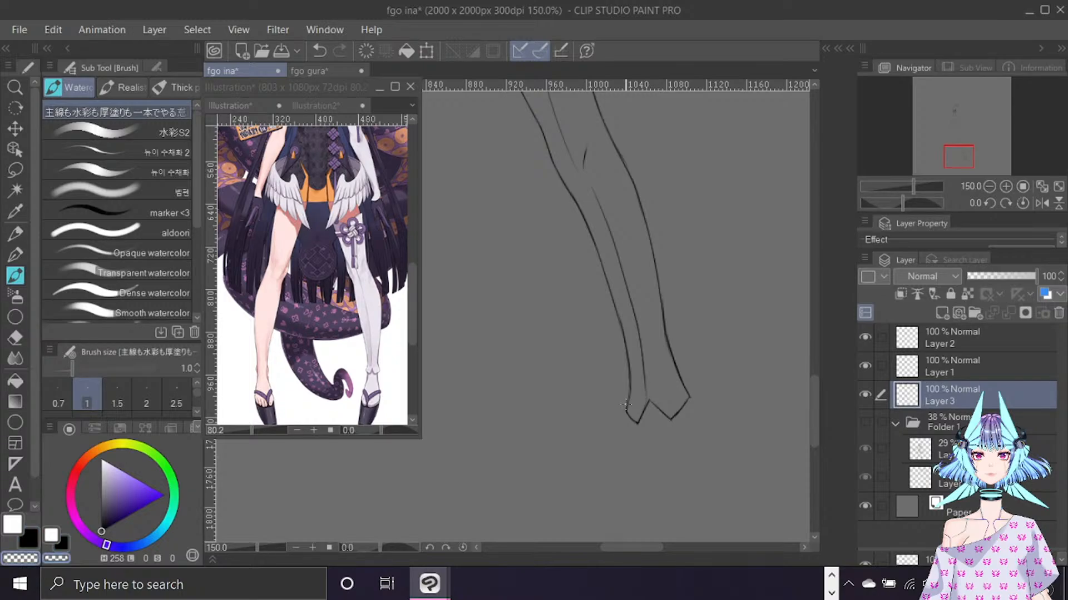
key("bracketright")
key("bracketright")
key("bracketright")
key("bracketright")
key("bracketright")
key("bracketright")
key("bracketright")
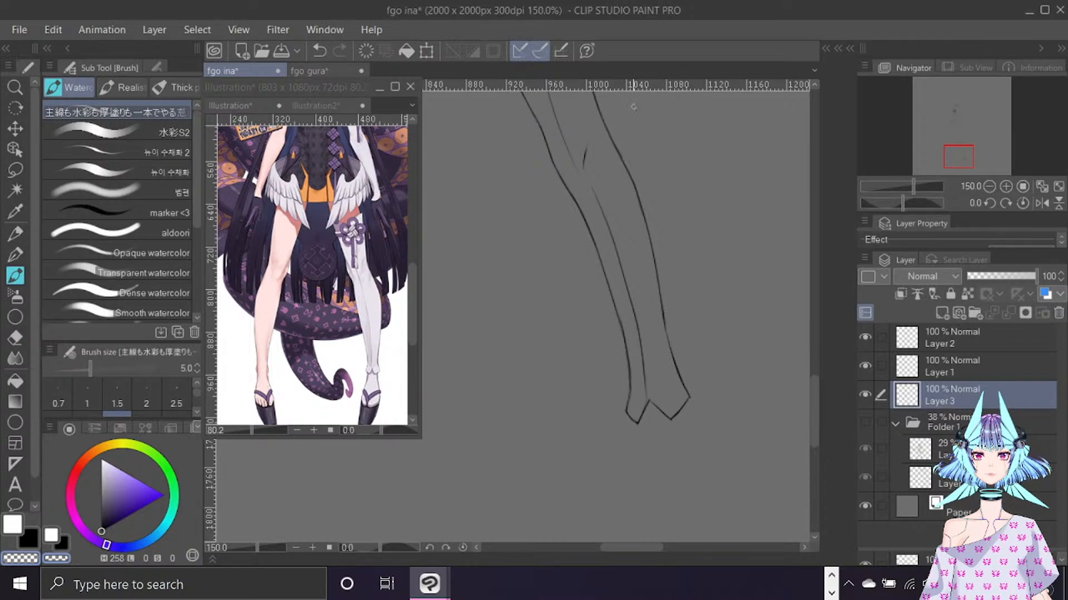
Re-ink the thinned section of the outer leg line above the ankle at brush size 2.
key("c")
key("bracketleft")
key("bracketleft")
key("bracketleft")
key("bracketleft")
key("bracketleft")
key("bracketleft")
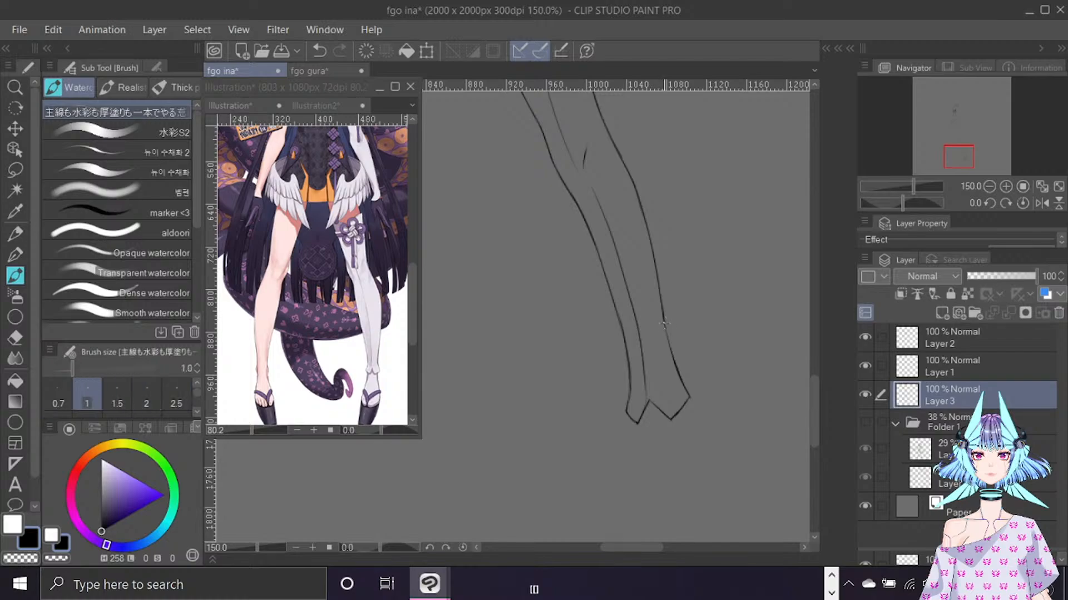
key("ctrl+z")
key("bracketright")
key("bracketright")
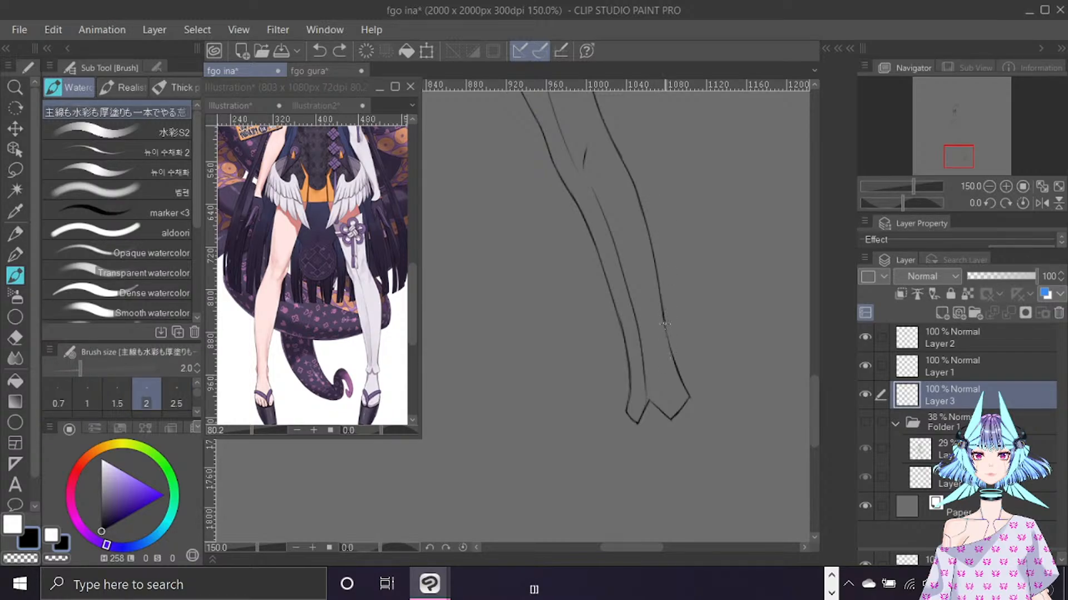
left_click_drag(661, 321, 673, 361)
Erase the lower end of the seam line with the Hard eraser and re-ink it down to the lower hem's notch.
key("e")
key("bracketleft")
key("bracketleft")
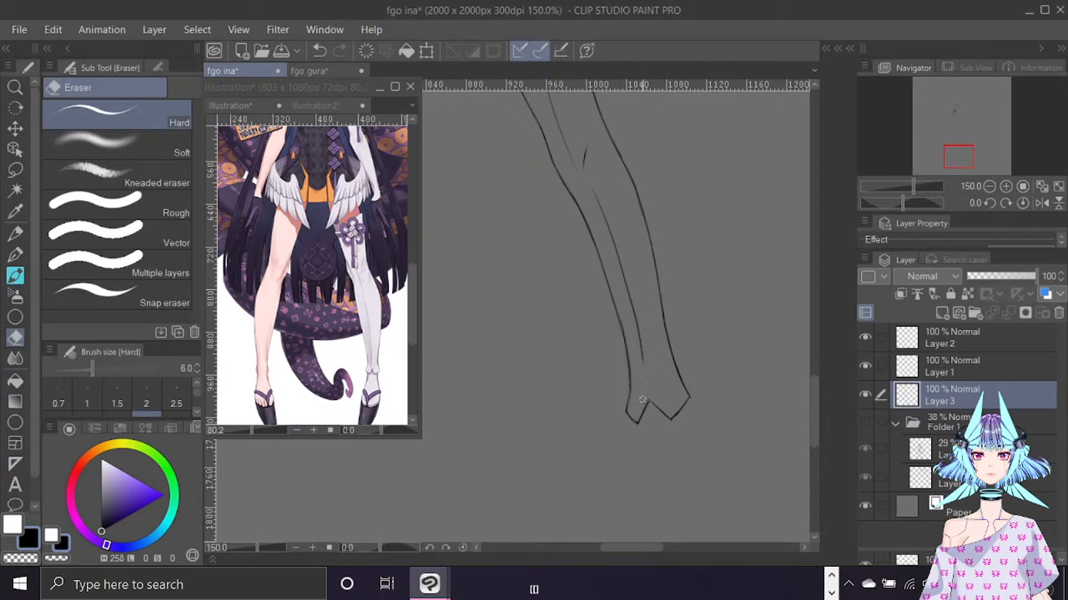
key("b")
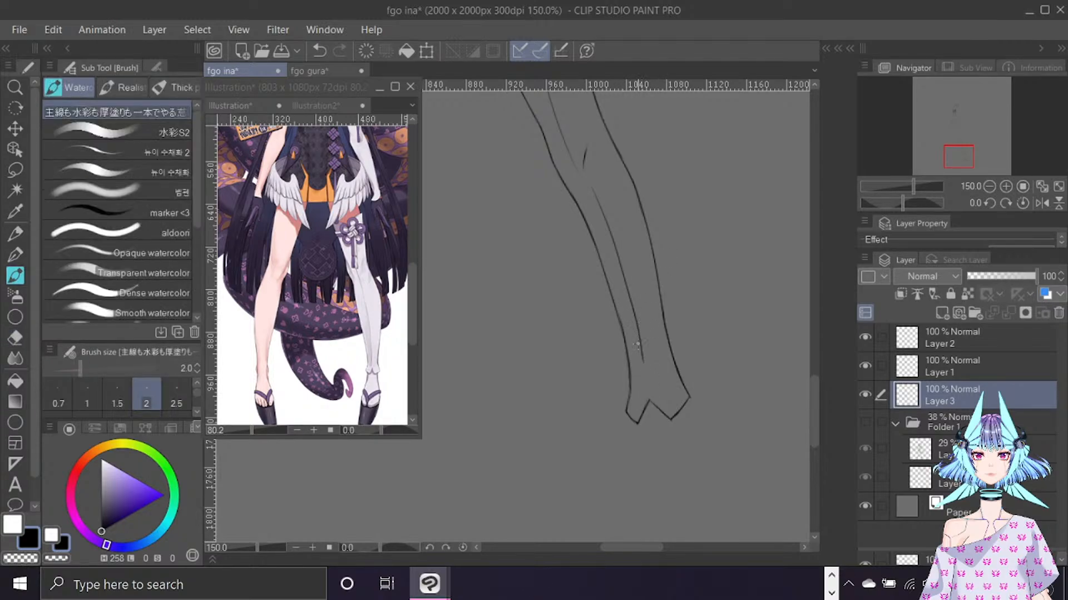
left_click_drag(639, 337, 648, 400)
Show the sketch folder again, then lasso the stocking's upper hem and shift its notch slightly inward with Mesh Transformation.
left_click_drag(815, 434, 810, 369)
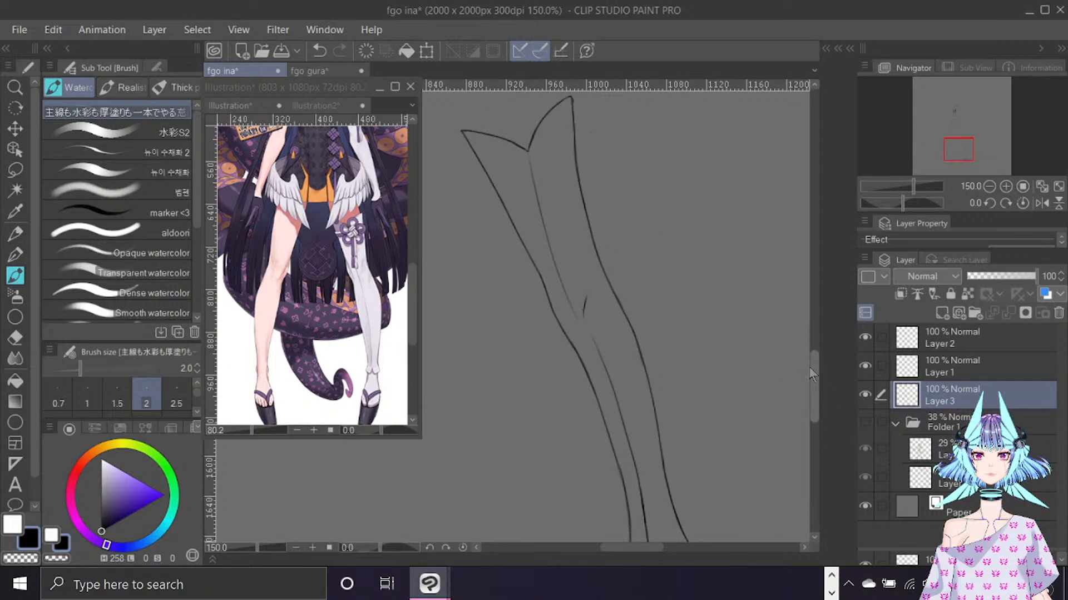
left_click(865, 422)
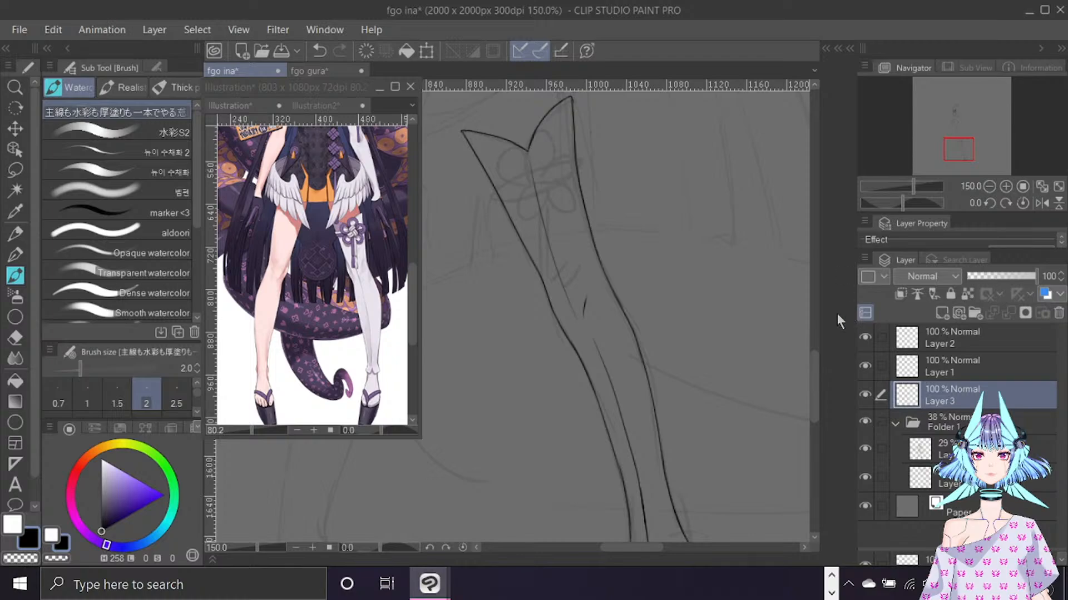
left_click_drag(815, 362, 807, 341)
left_click(15, 170)
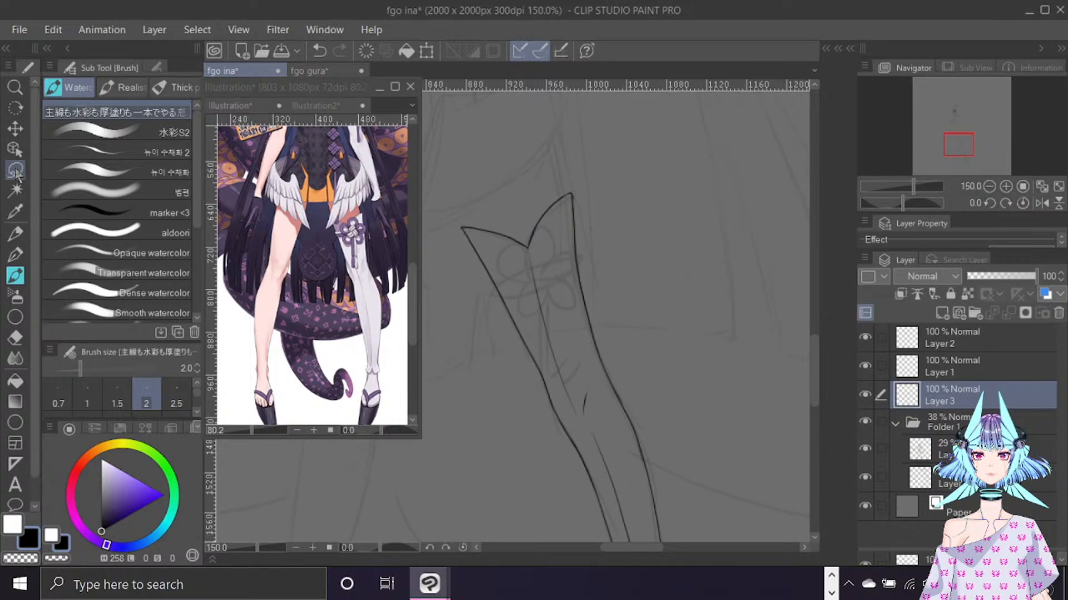
mouse_move(572, 190)
left_mouse_down()
mouse_move(534, 250)
mouse_move(466, 229)
mouse_move(597, 148)
left_mouse_up()
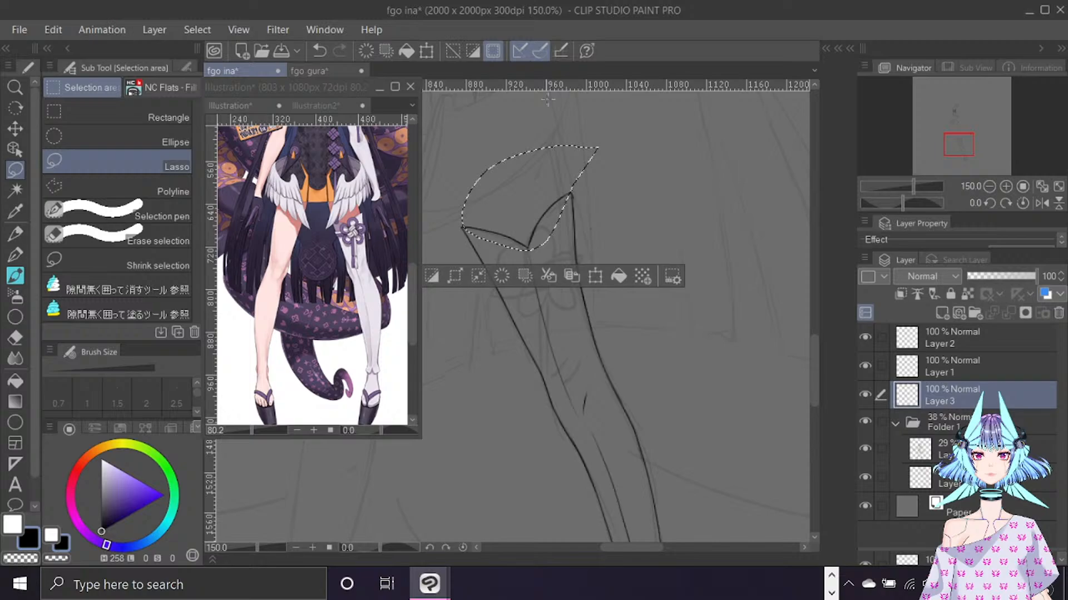
left_click(58, 34)
mouse_move(250, 389)
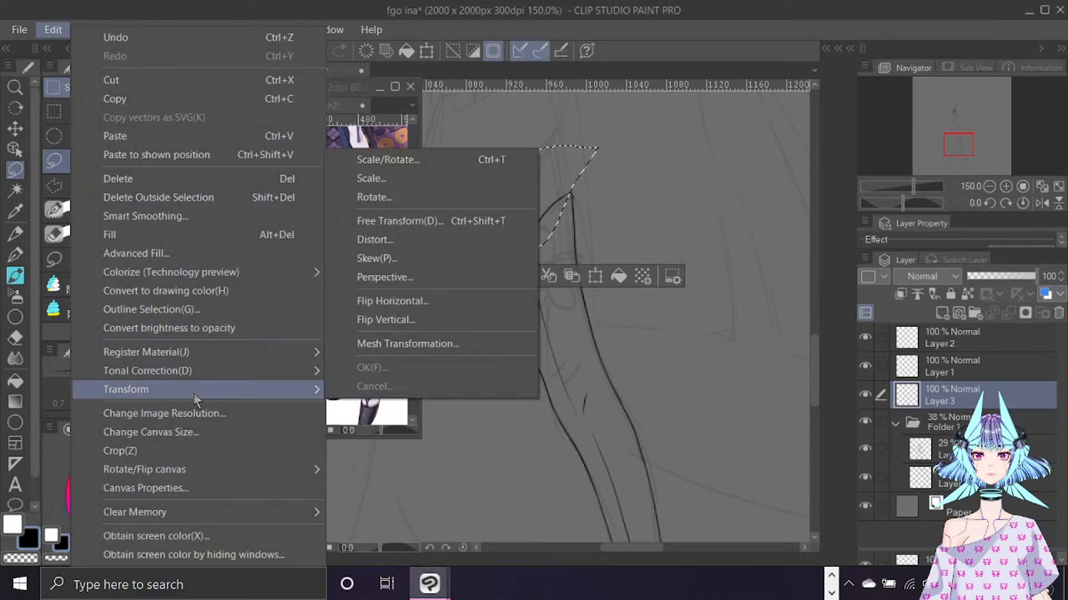
left_click(440, 344)
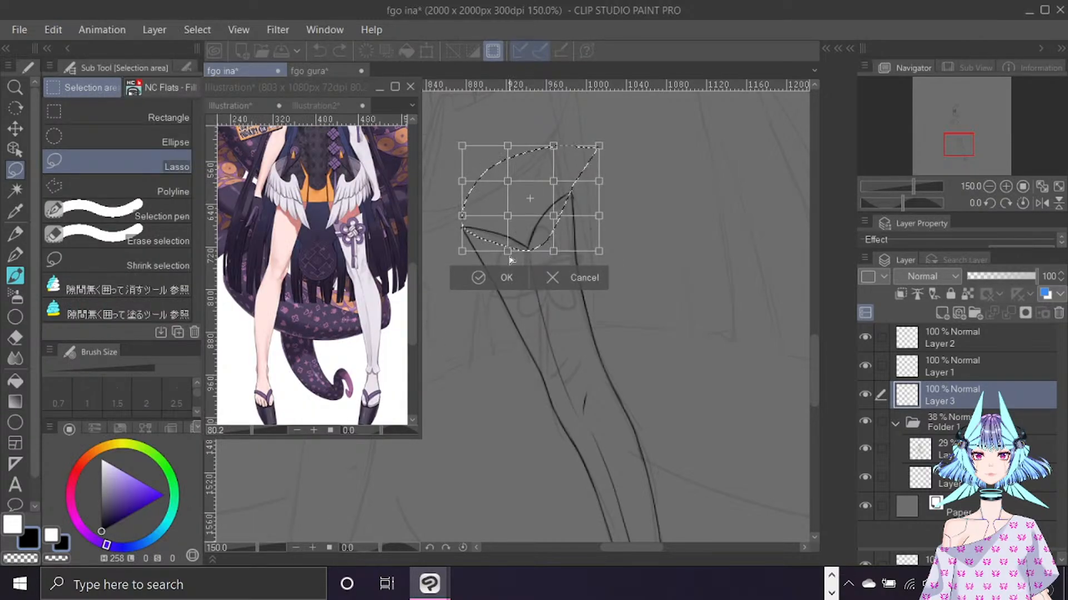
left_click_drag(510, 258, 550, 255)
left_click_drag(553, 216, 507, 221)
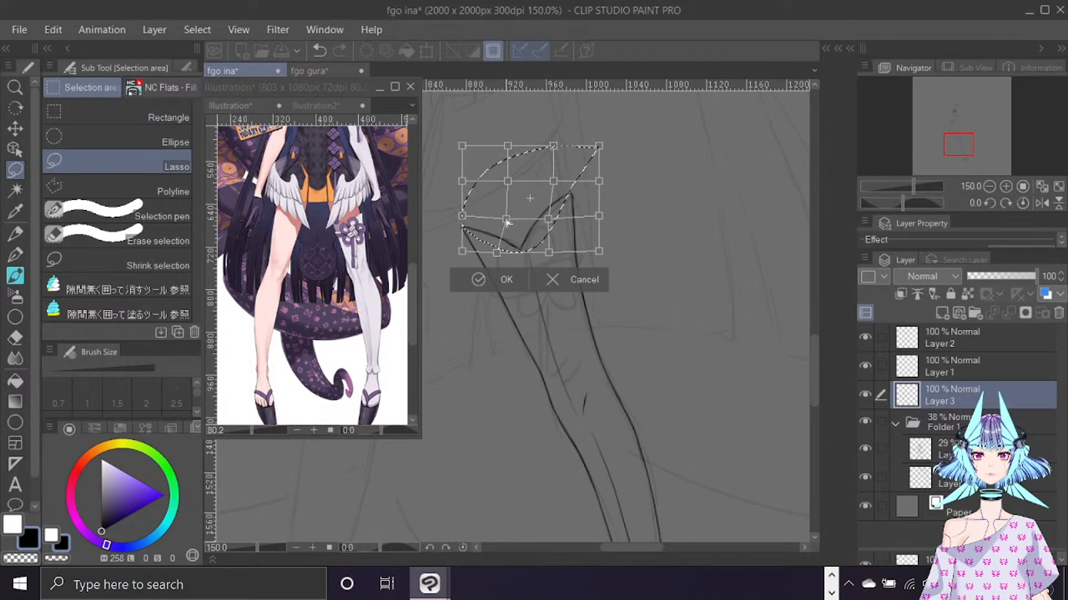
left_click(499, 281)
key("ctrl+d")
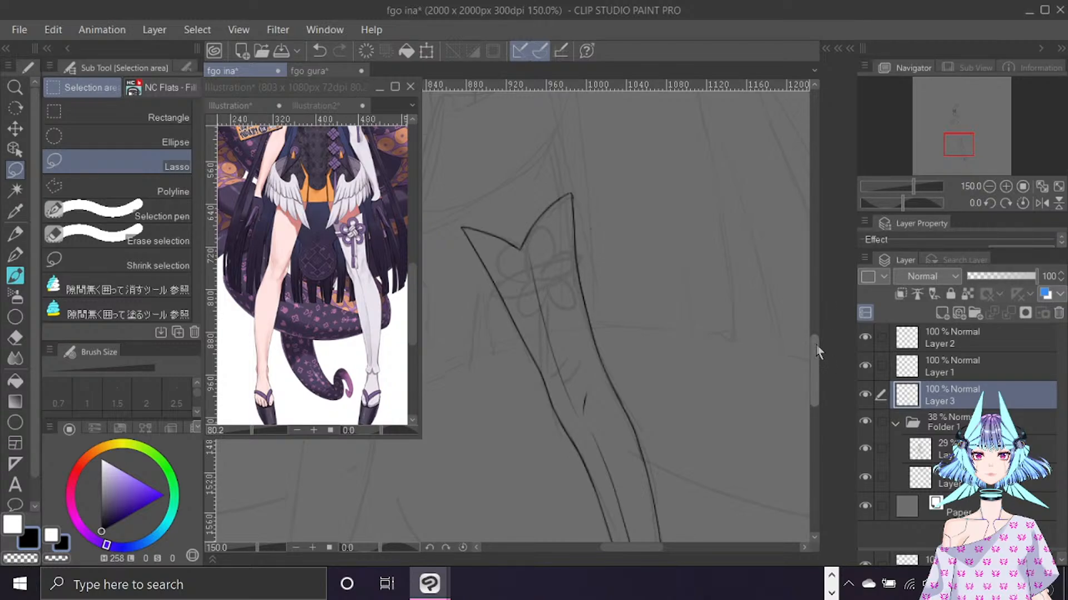
Lasso the upper part of the stocking's seam line and transform it, pulling its upper corner slightly toward the hem's notch.
left_click_drag(817, 353, 815, 364)
mouse_move(572, 324)
left_mouse_down()
mouse_move(578, 348)
mouse_move(567, 351)
mouse_move(534, 269)
mouse_move(532, 185)
left_mouse_up()
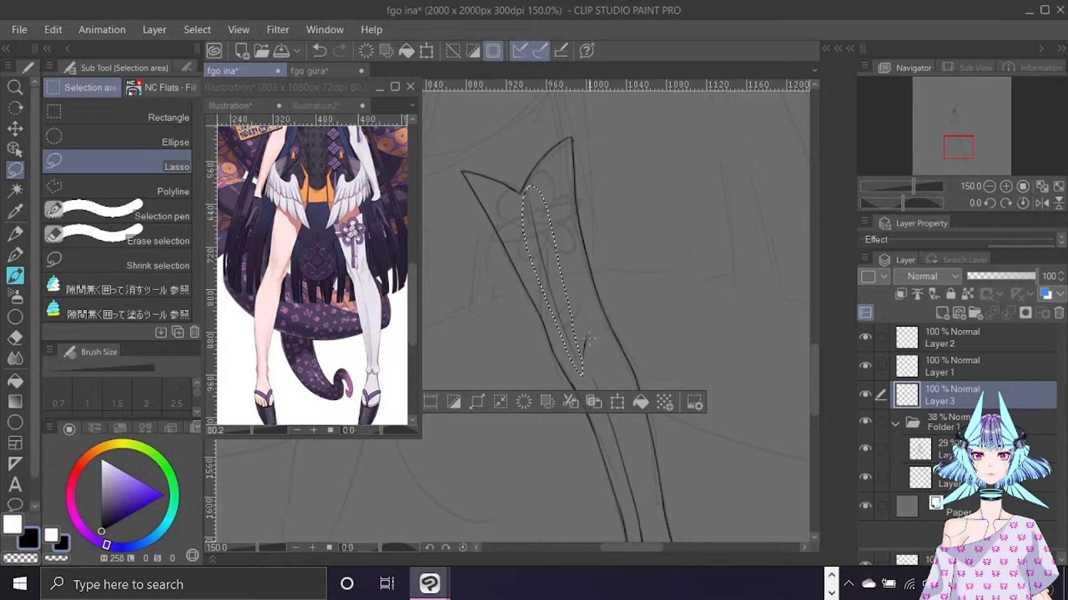
key("ctrl+t")
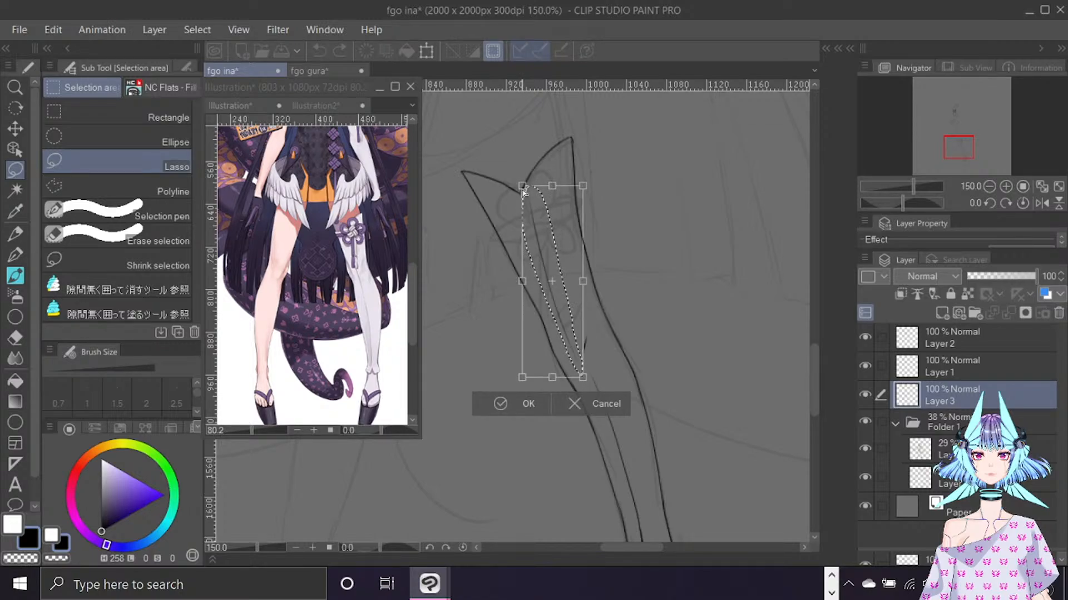
left_click_drag(523, 185, 518, 194)
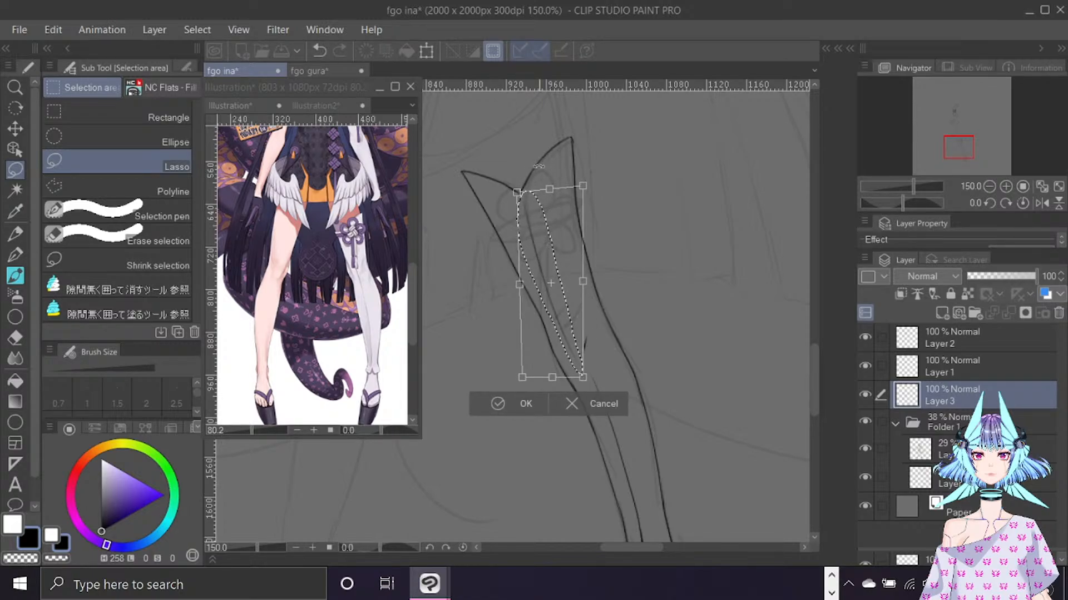
left_click(512, 403)
Ink a short outer thigh line rising above the stocking's upper hem at brush size 2.
scroll(510, 389, "down", 5)
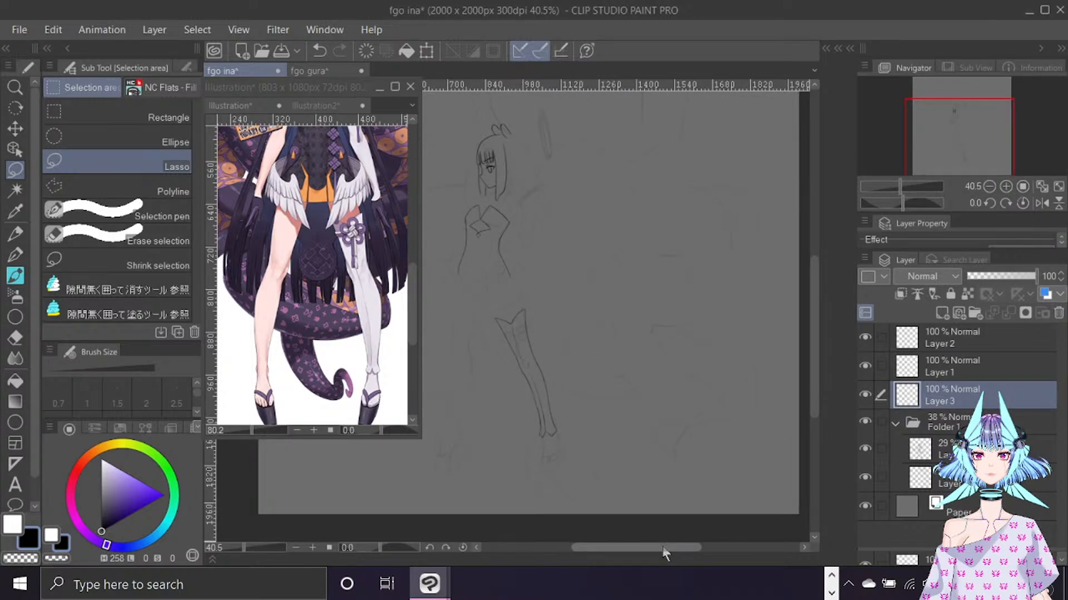
left_click_drag(664, 547, 652, 547)
key("b")
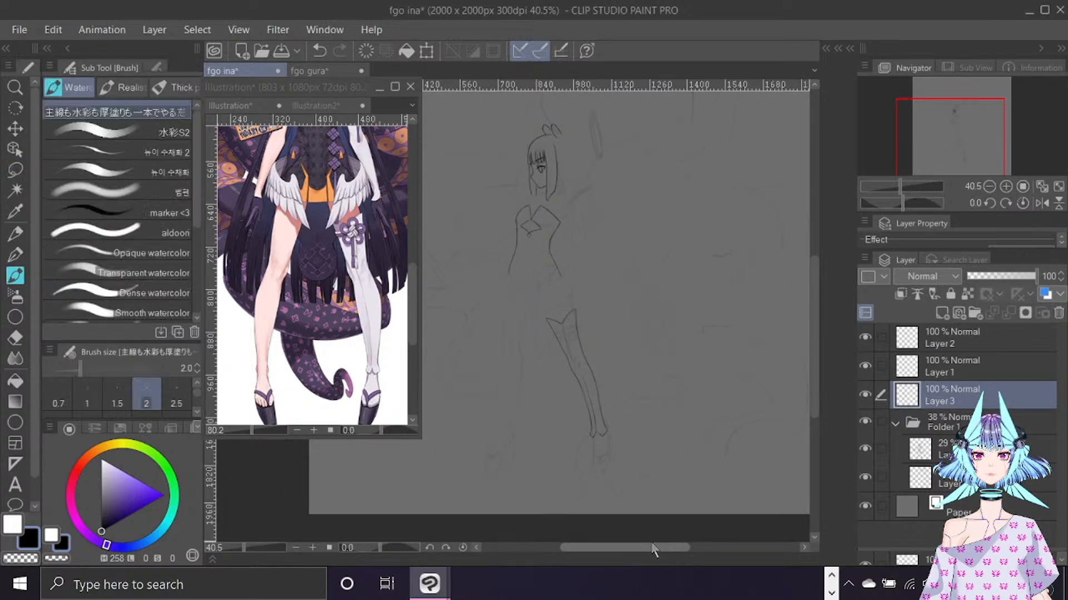
scroll(531, 278, "up", 6)
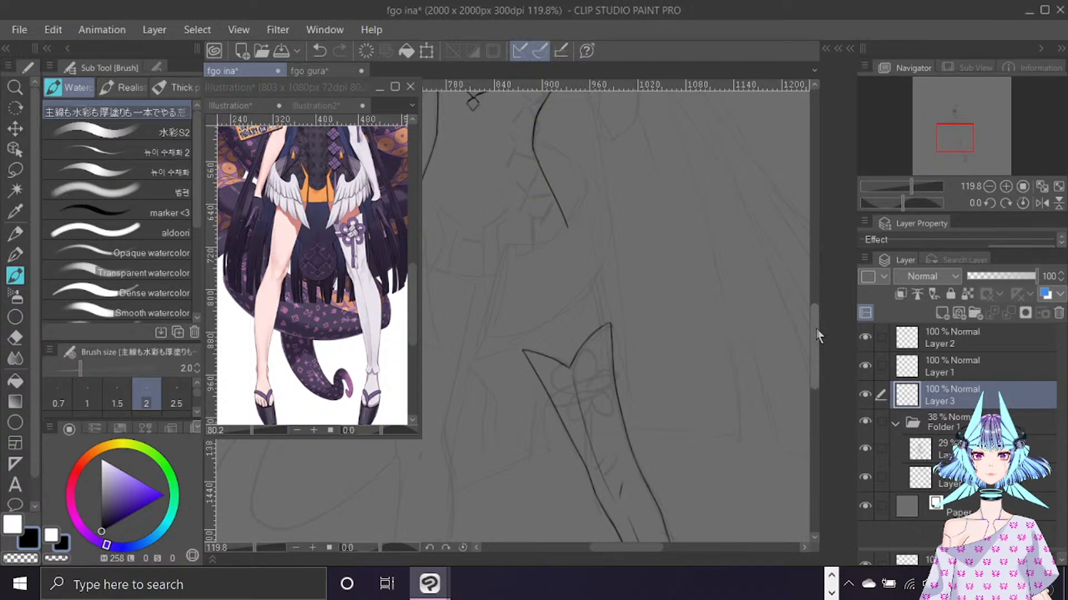
left_click_drag(813, 334, 812, 344)
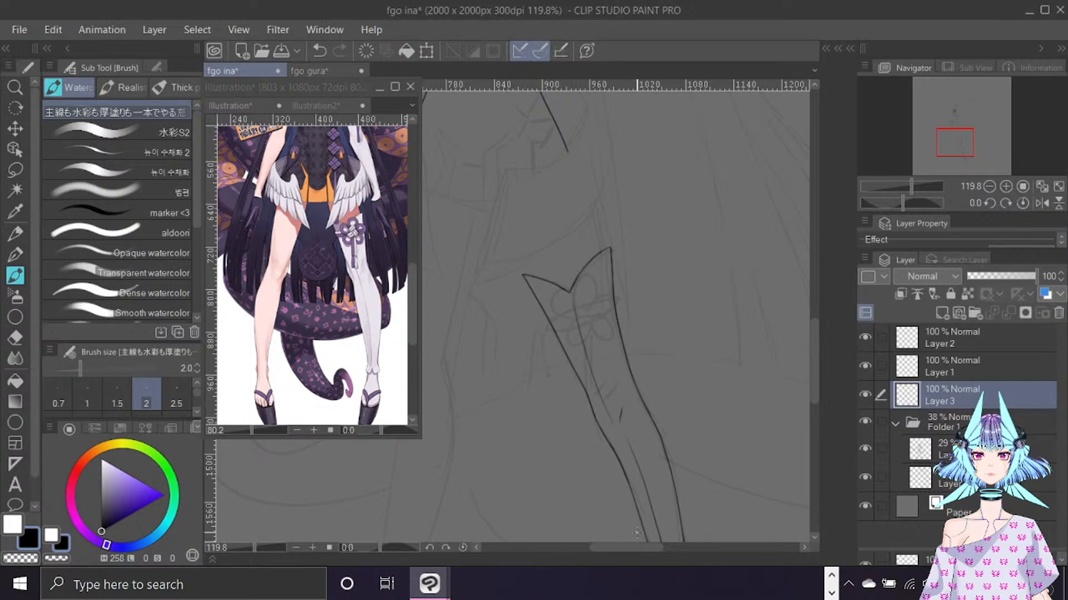
left_click_drag(595, 210, 598, 245)
key("ctrl+z")
key("ctrl+z")
key("ctrl+f")
left_click_drag(592, 209, 599, 253)
left_click_drag(636, 549, 627, 552)
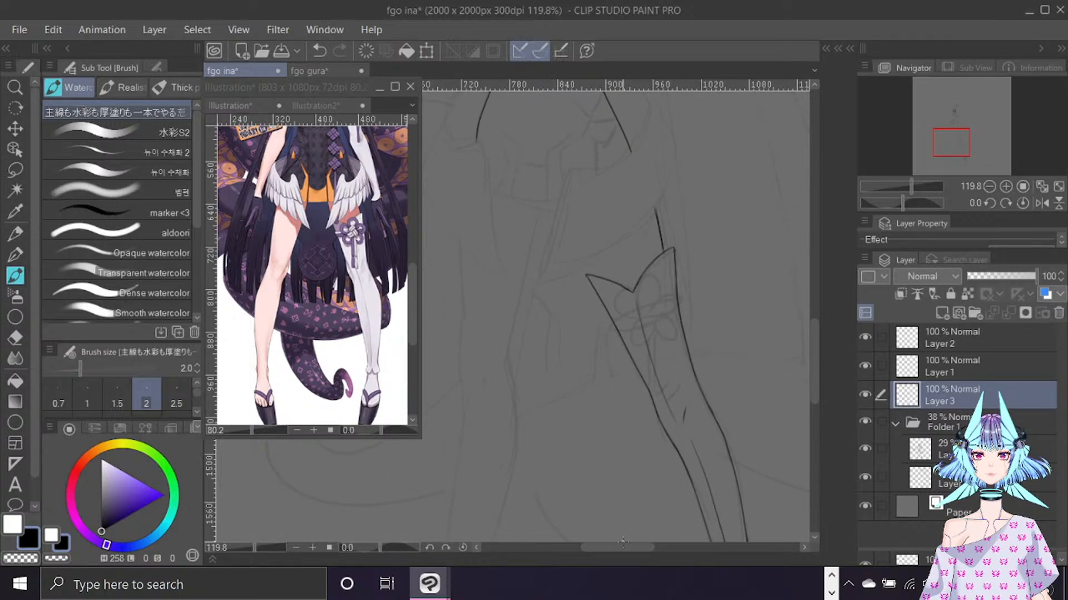
Ink a short inner thigh line just above the inner point of the stocking's upper hem.
key("ctrl+z")
key("alt+Tab")
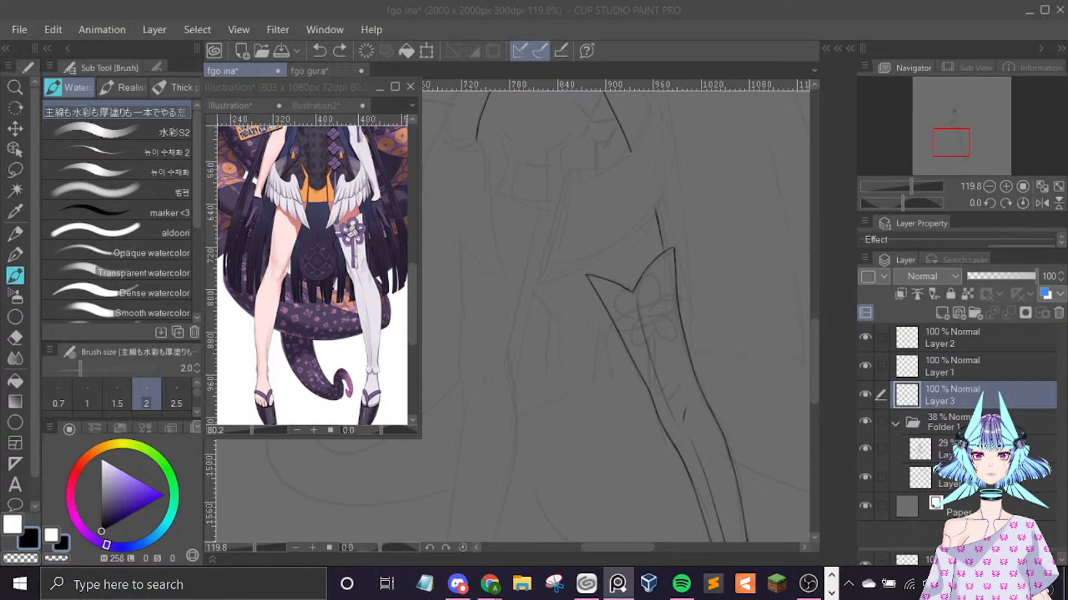
left_click_drag(589, 258, 592, 272)
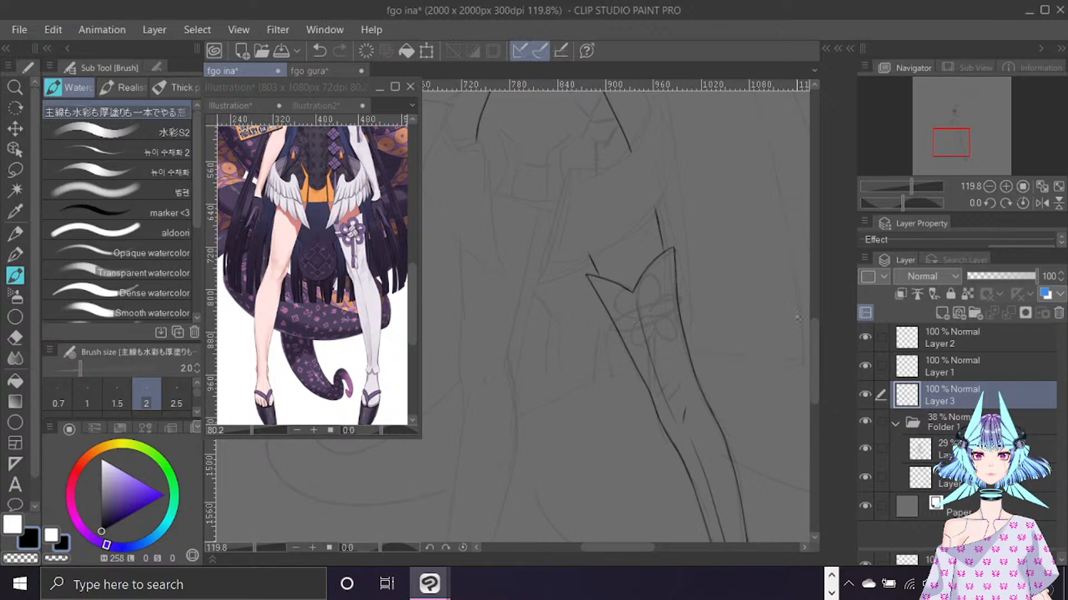
Examine the sandaled feet in the reference illustration and return to the fgo ina drawing.
left_click_drag(815, 338, 819, 389)
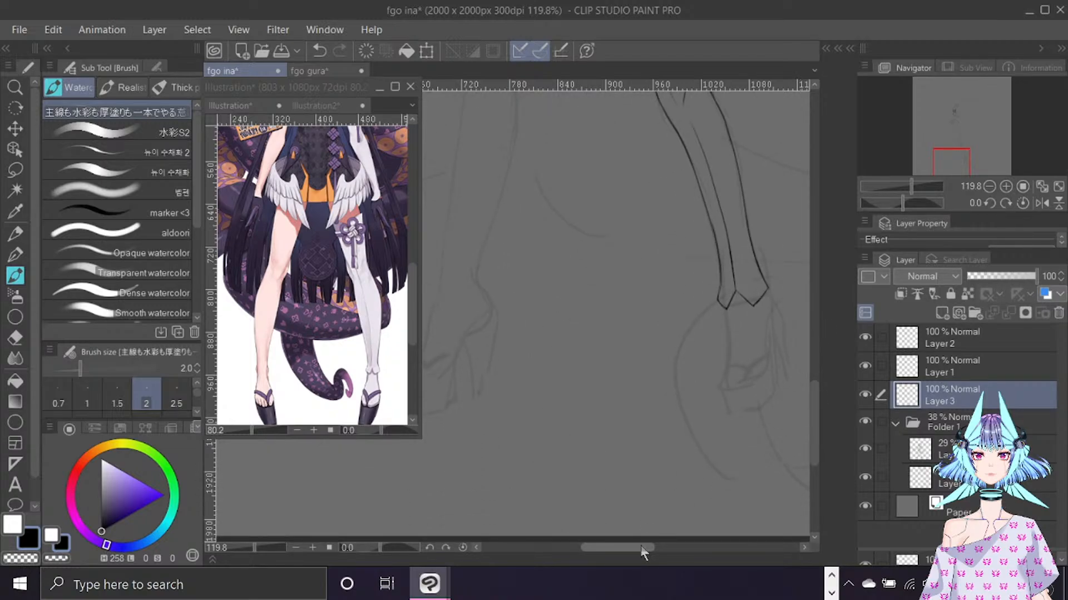
left_click_drag(642, 551, 654, 551)
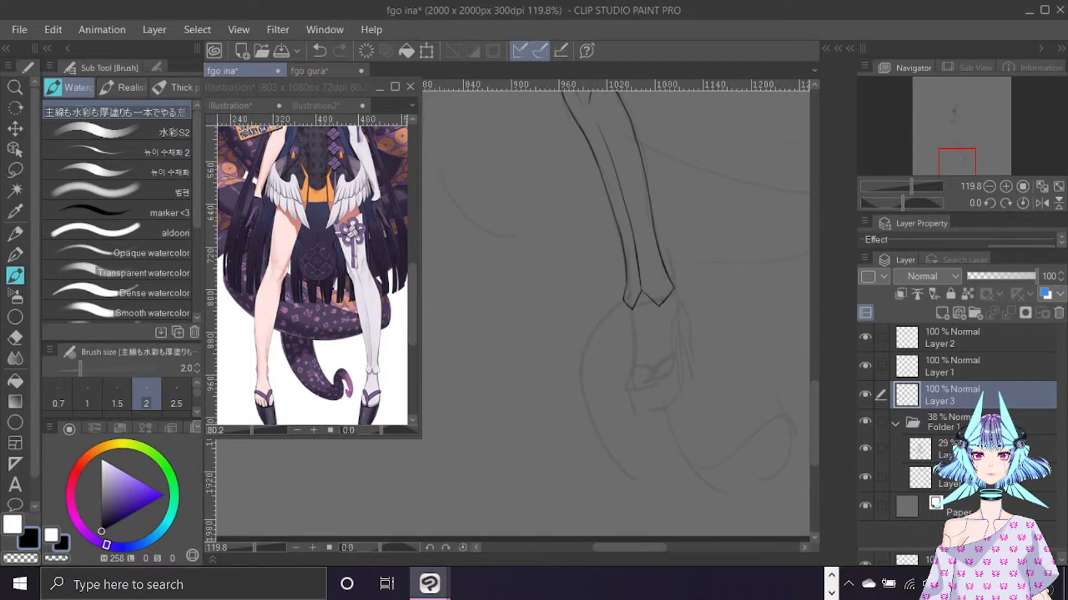
key("alt+Tab")
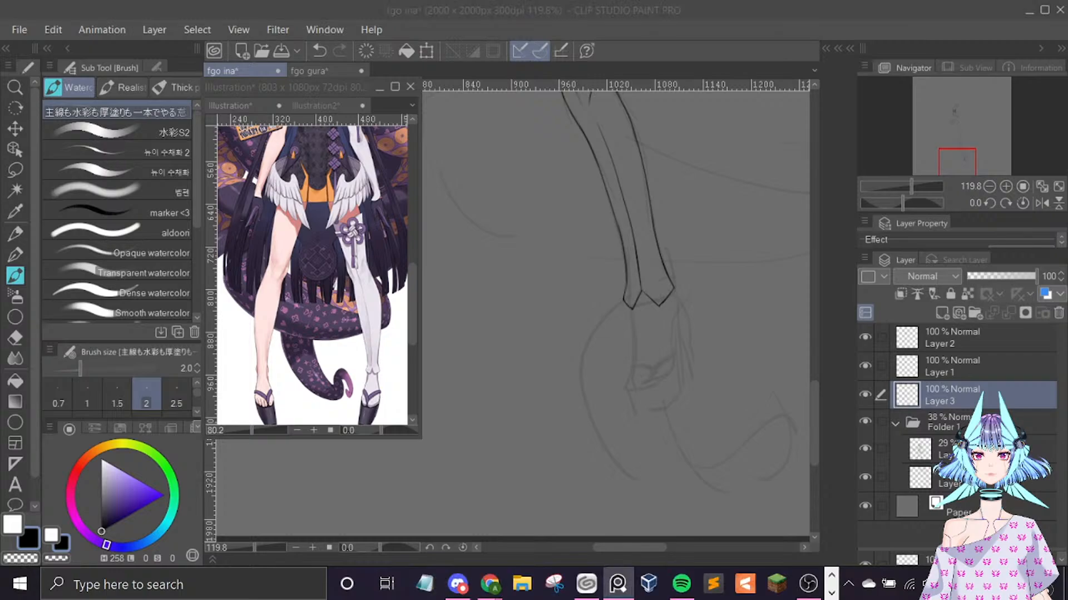
left_click(475, 272)
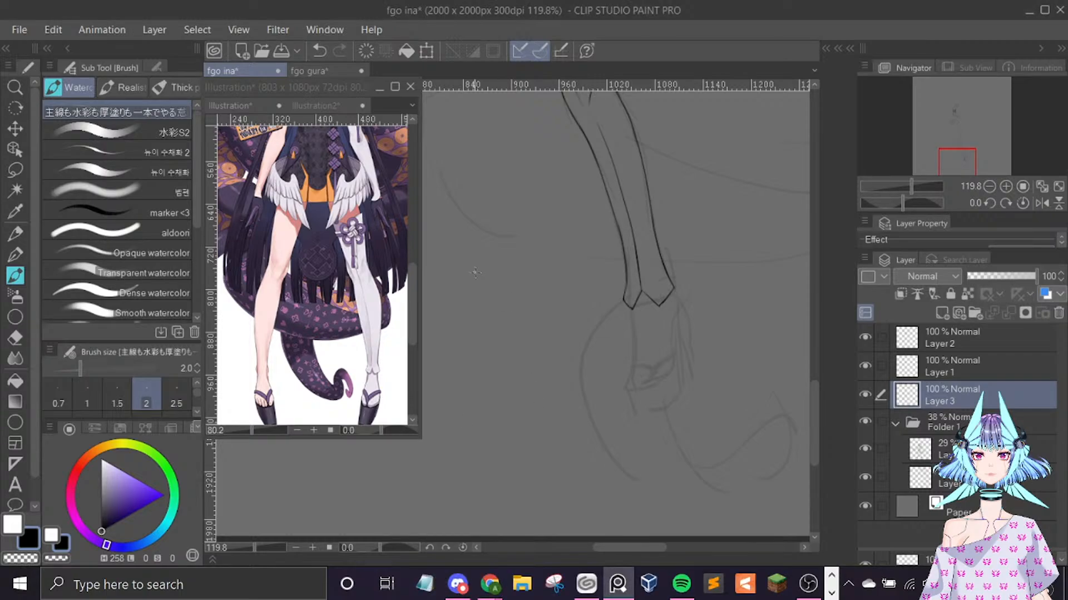
left_click(415, 307)
scroll(414, 309, "down", 1)
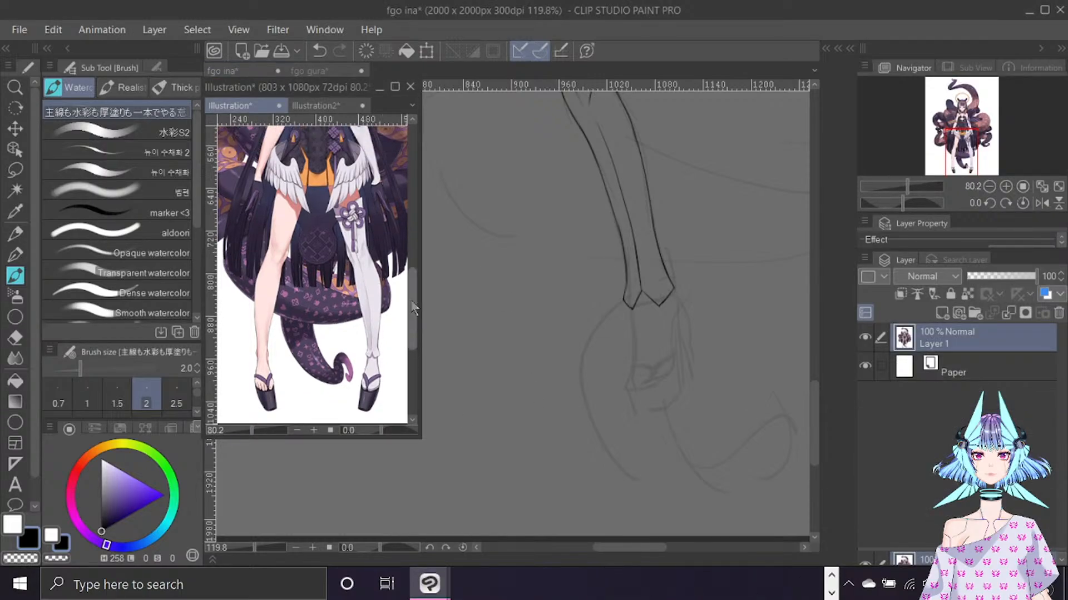
scroll(411, 303, "down", 2)
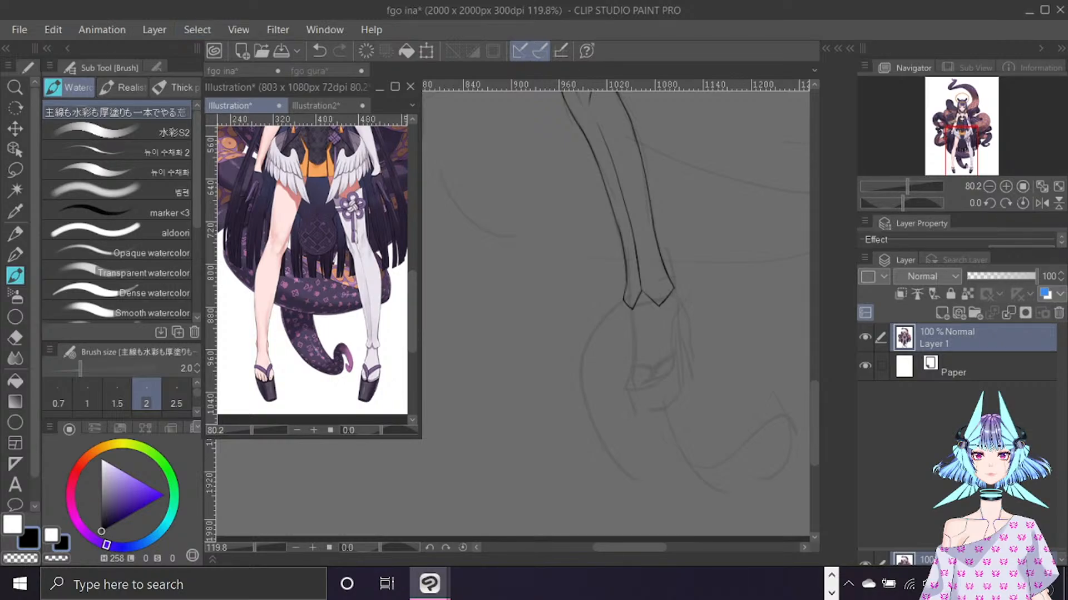
key("alt+Tab")
left_click(863, 337)
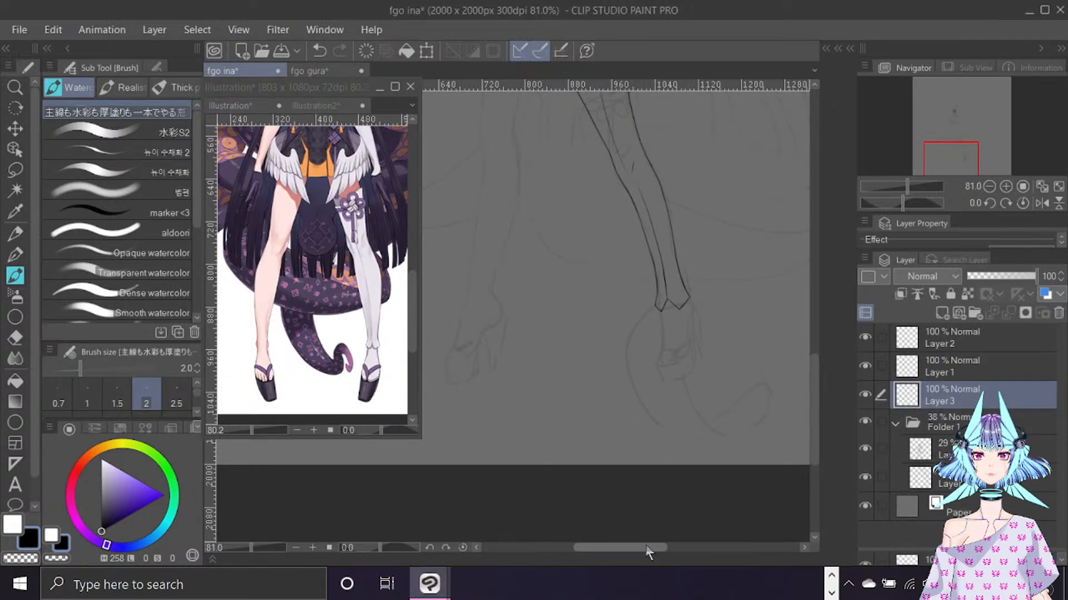
Lasso the foot below the stocking on the 29% opacity sketch layer, rotate it slightly clockwise and nudge it inward.
left_click_drag(648, 550, 643, 548)
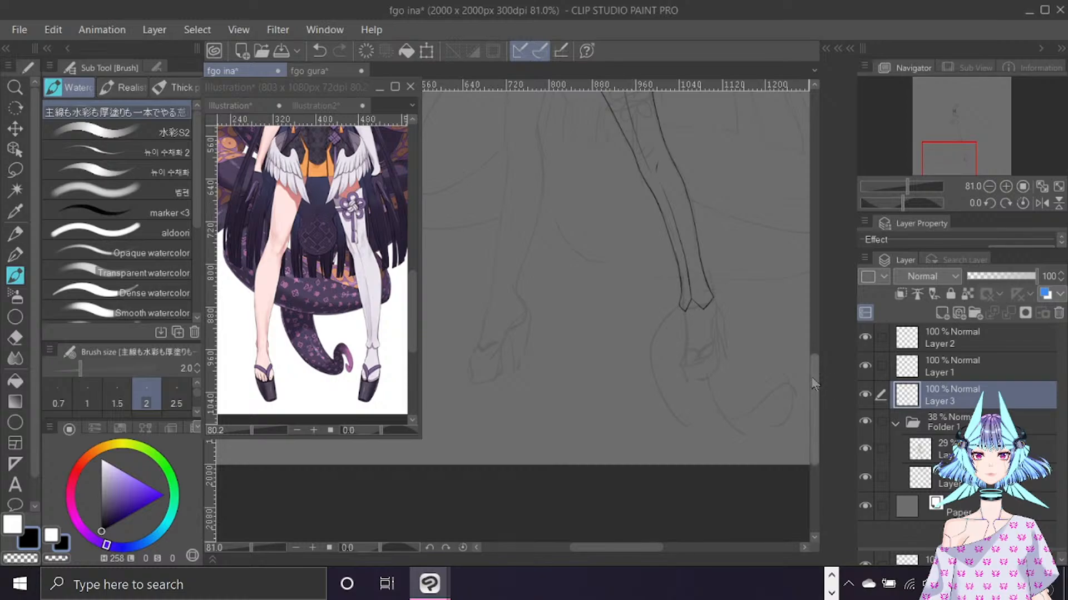
mouse_move(812, 380)
left_mouse_down()
mouse_move(809, 298)
mouse_move(808, 363)
left_mouse_up()
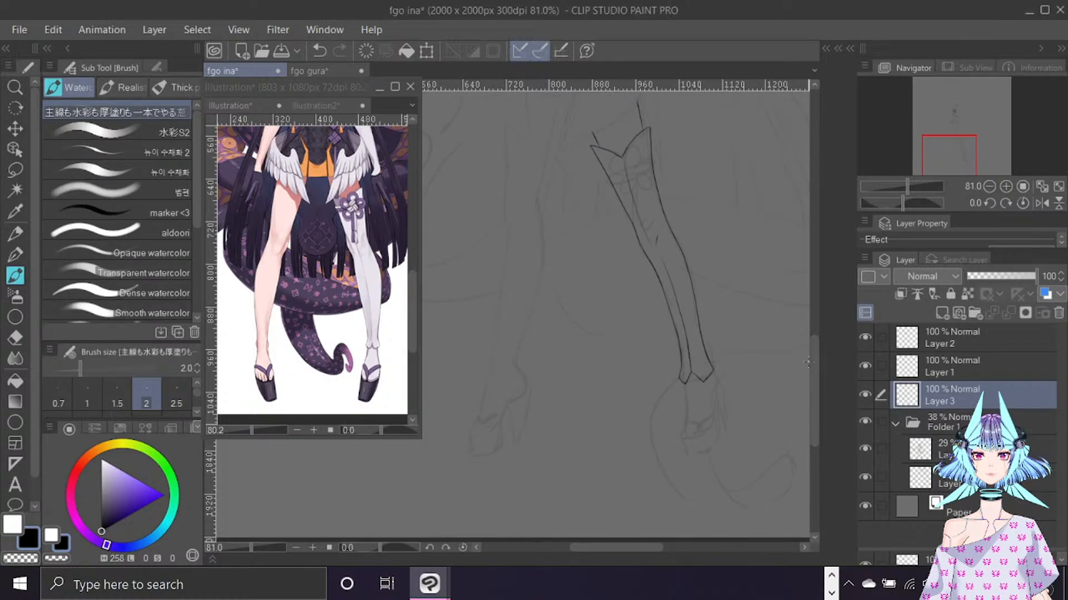
scroll(705, 424, "up", 2)
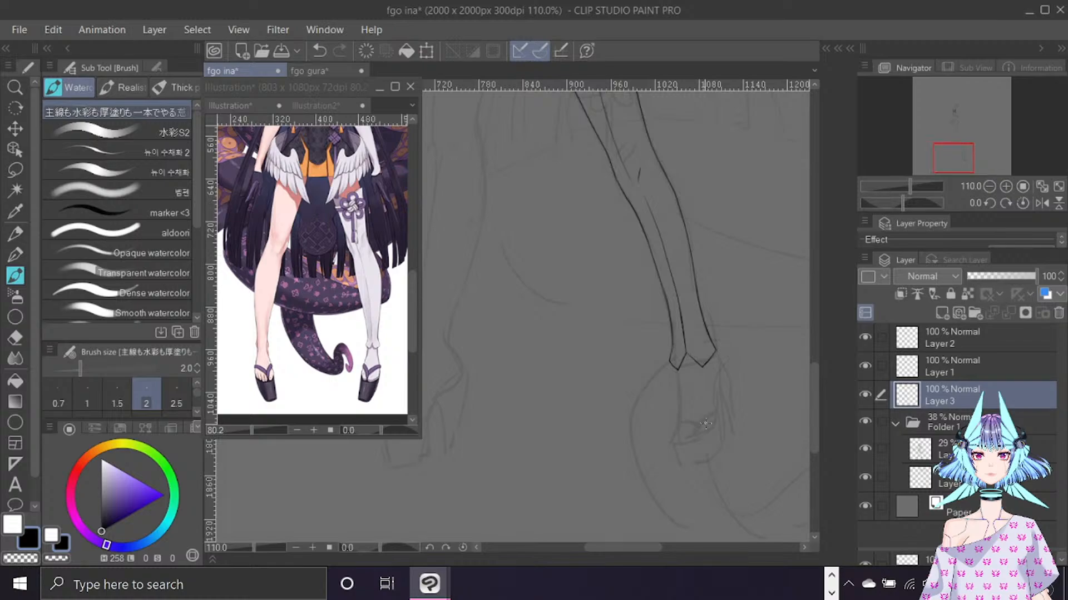
scroll(705, 424, "up", 2)
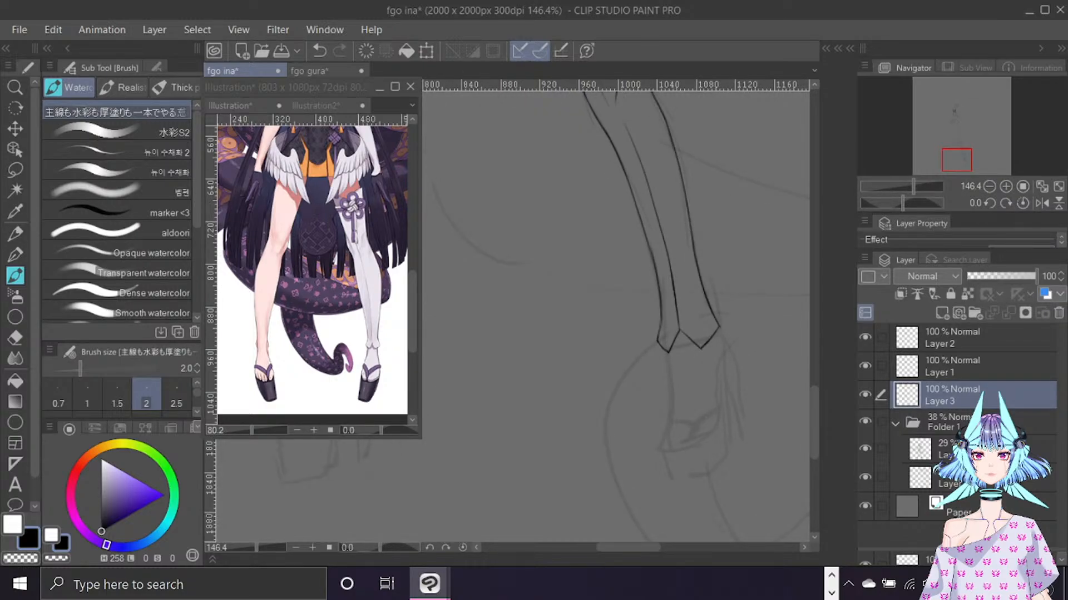
left_click_drag(816, 408, 816, 416)
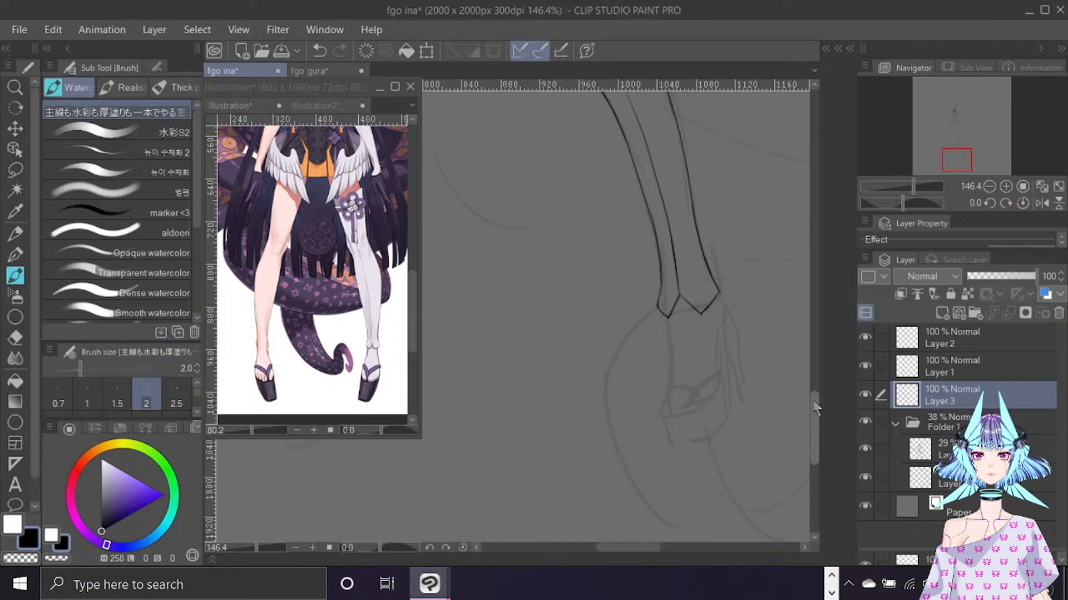
left_click_drag(643, 549, 649, 549)
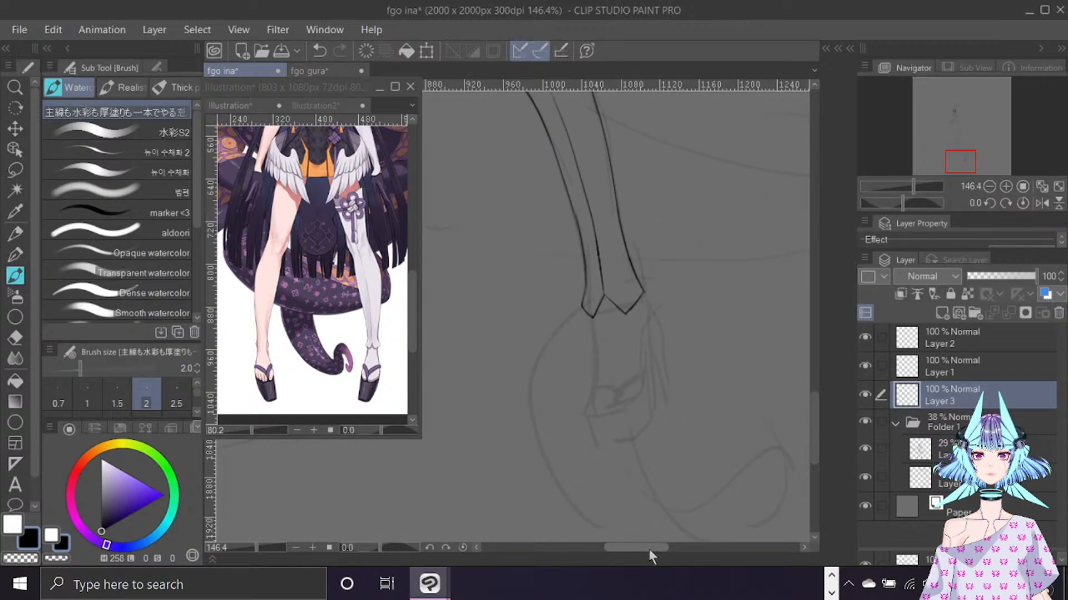
left_click(920, 450)
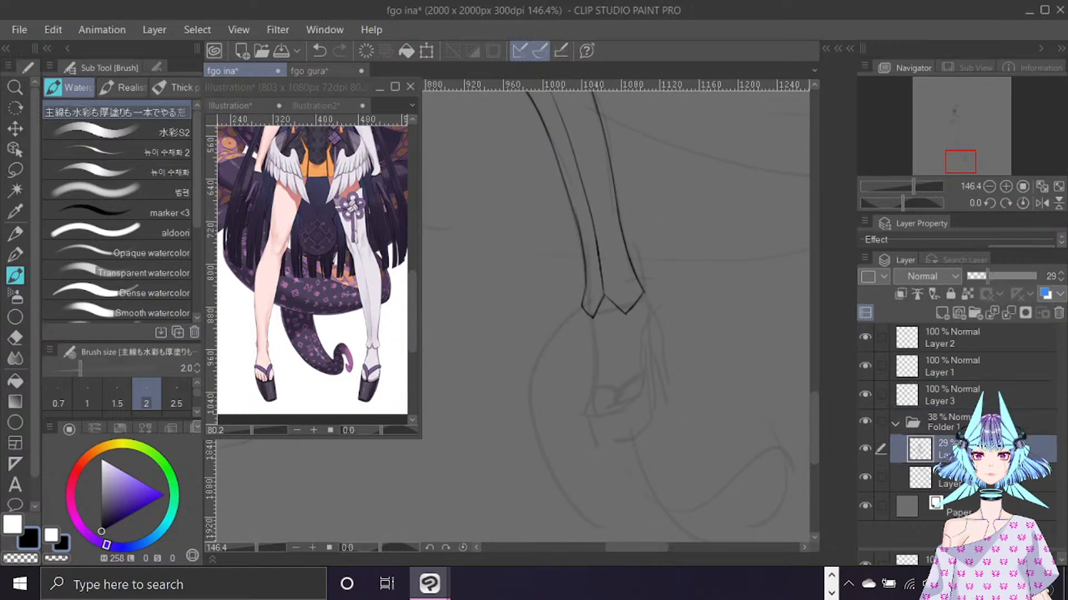
left_click(17, 172)
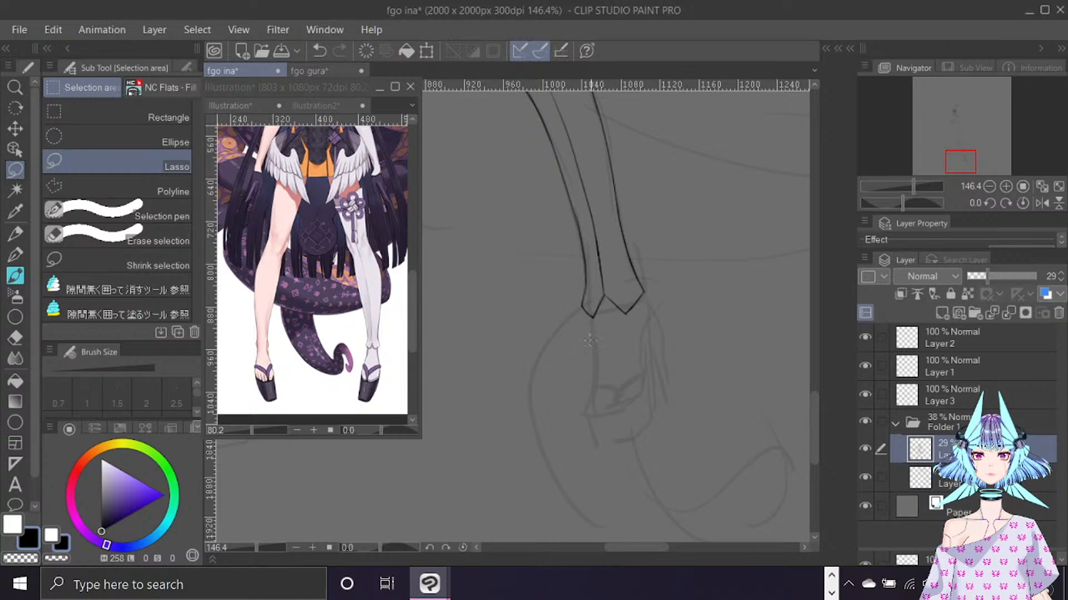
mouse_move(588, 342)
left_mouse_down()
mouse_move(596, 295)
mouse_move(678, 337)
mouse_move(658, 433)
mouse_move(574, 402)
mouse_move(585, 340)
left_mouse_up()
key("ctrl+t")
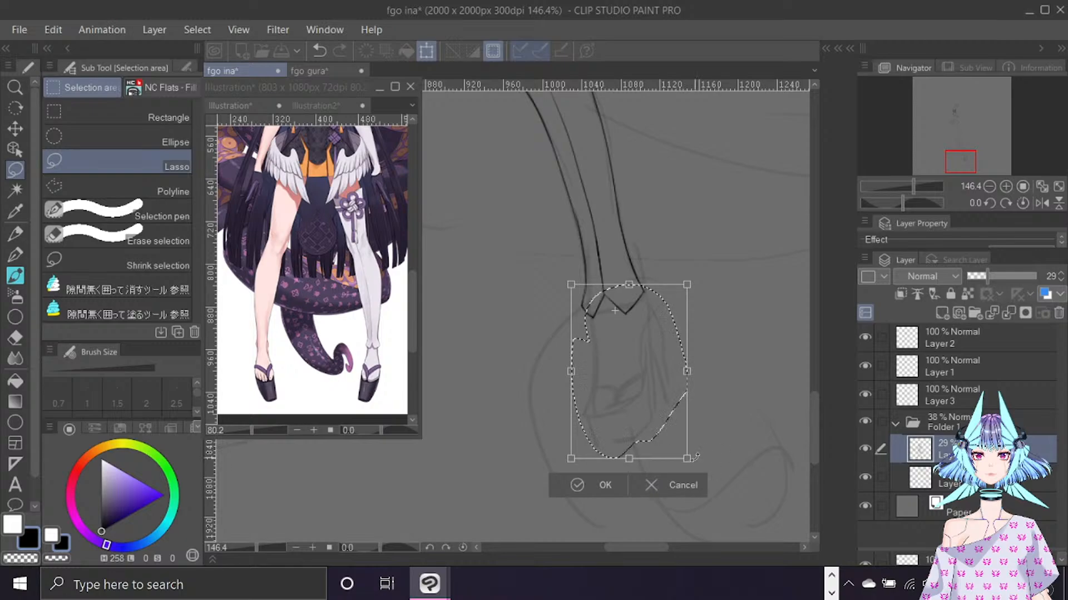
left_click_drag(696, 457, 682, 471)
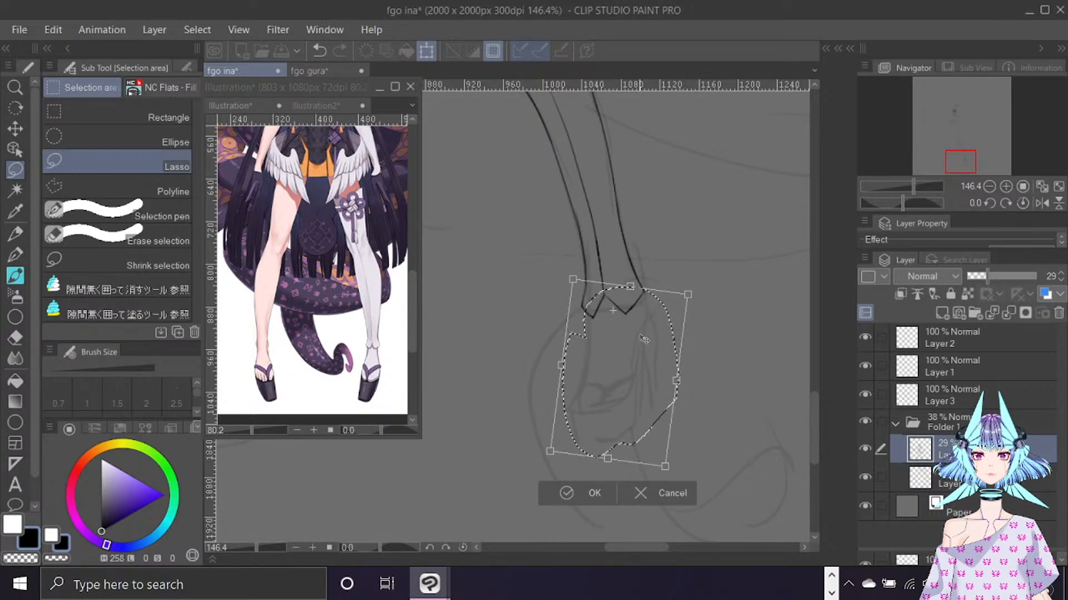
left_click_drag(645, 338, 642, 337)
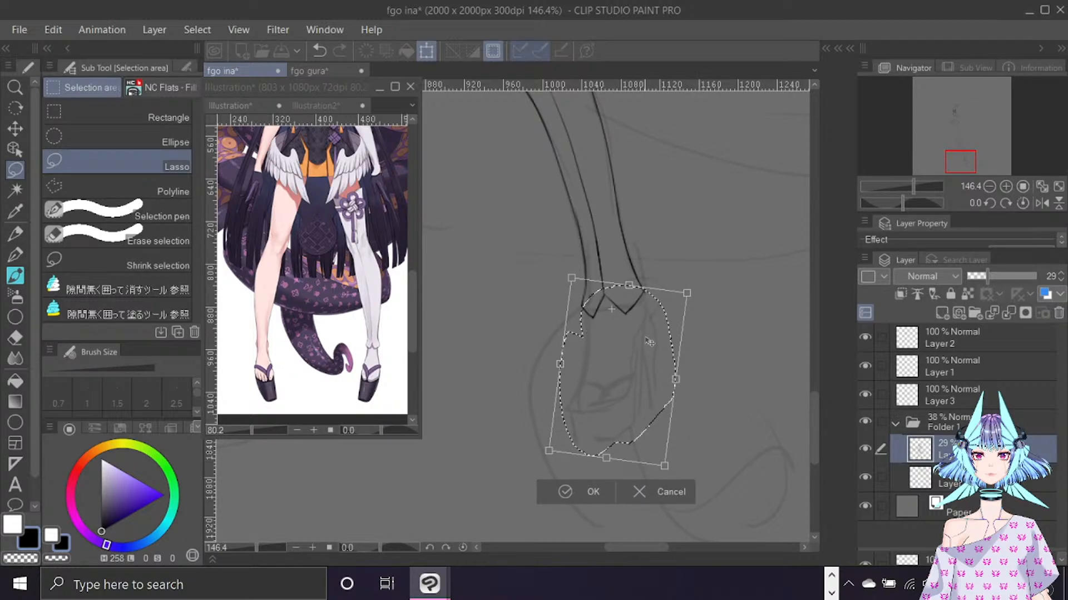
left_click(588, 493)
left_click(589, 488)
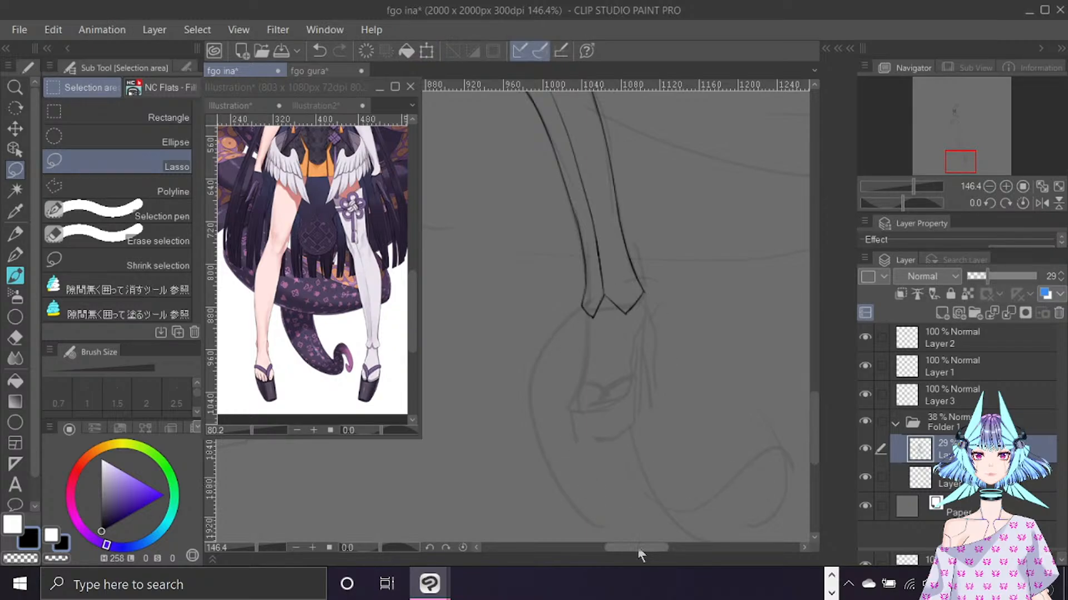
Ink the foot's outer contour below the stocking's lower hem on Layer 3 at brush size 2.
mouse_move(637, 546)
left_mouse_down()
mouse_move(604, 549)
mouse_move(647, 549)
mouse_move(637, 552)
left_mouse_up()
left_click(962, 393)
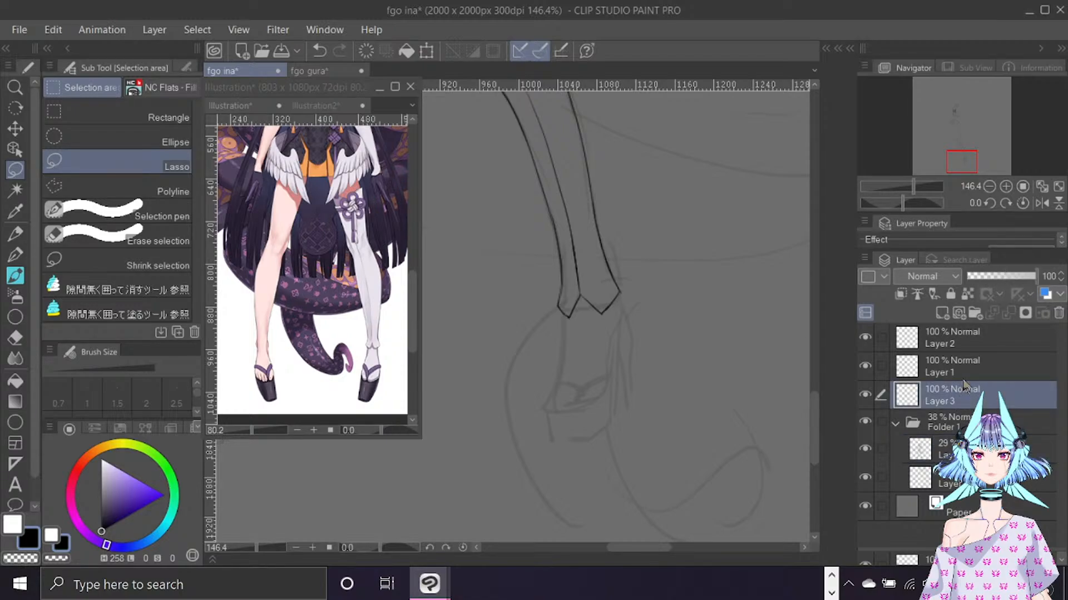
key("b")
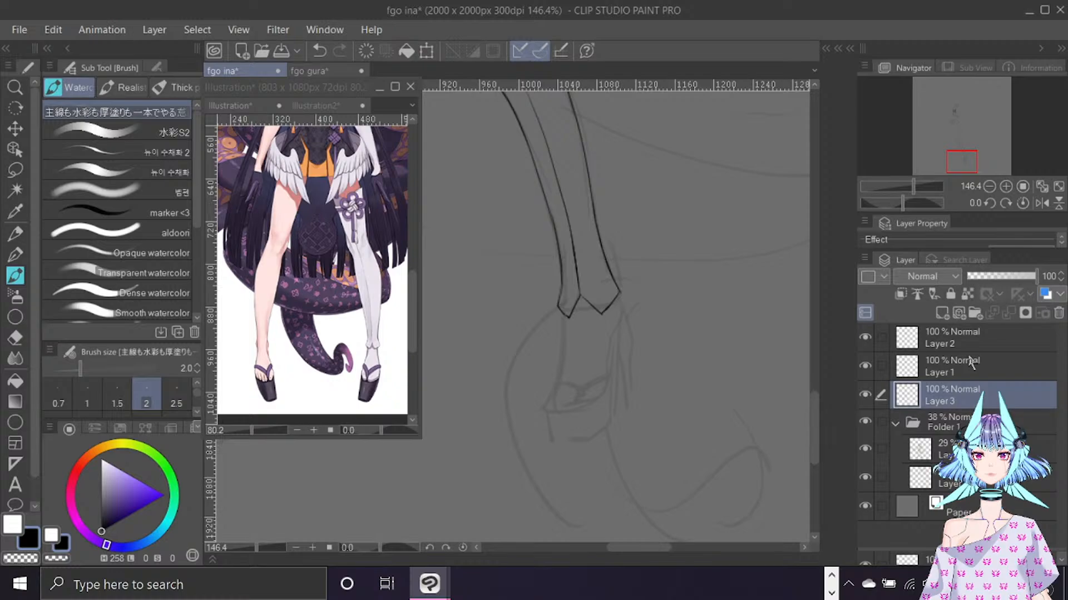
scroll(818, 398, "down", 3)
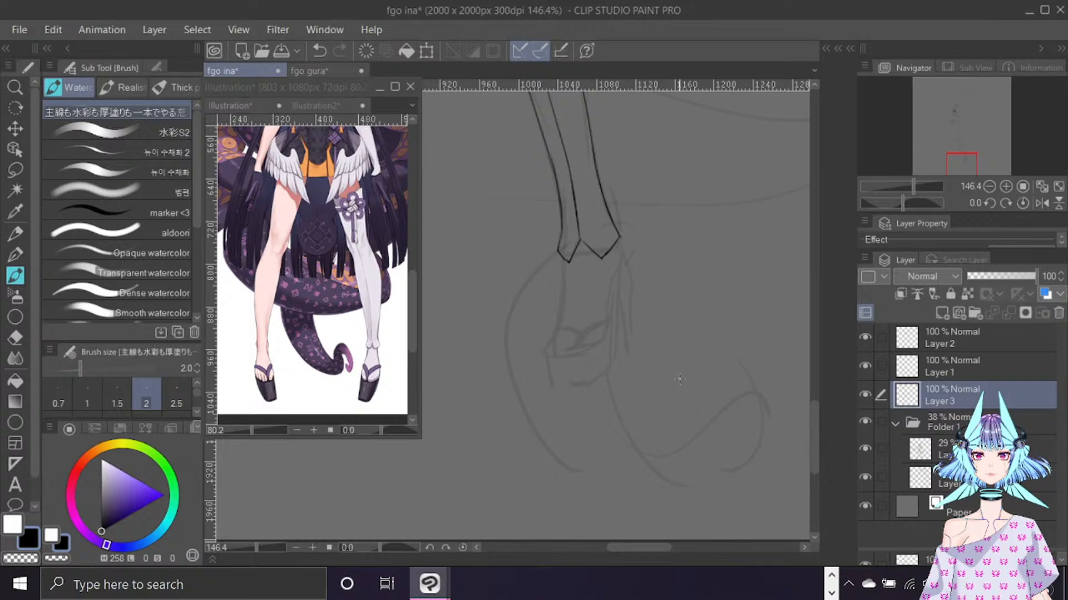
scroll(568, 331, "up", 3)
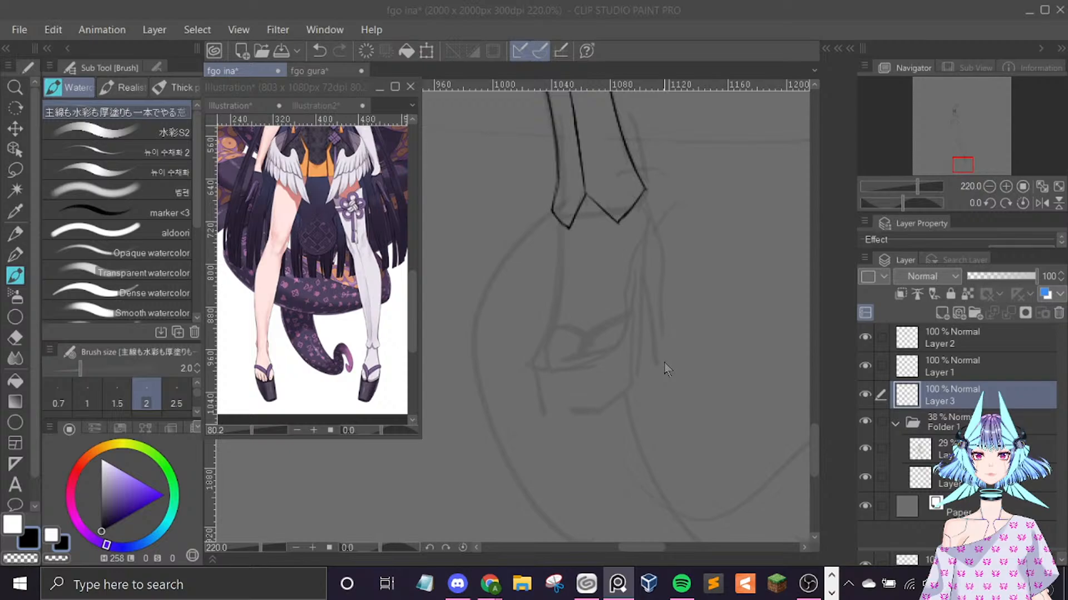
left_click(652, 224)
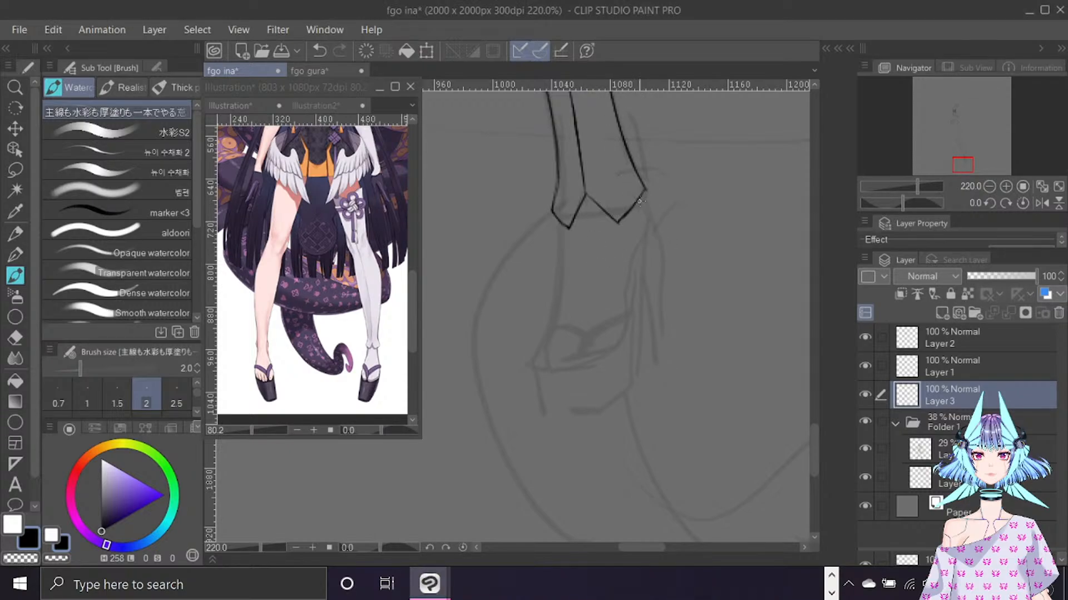
mouse_move(639, 201)
left_mouse_down()
mouse_move(649, 233)
mouse_move(635, 251)
left_mouse_up()
mouse_move(643, 244)
left_mouse_down()
mouse_move(630, 317)
mouse_move(610, 358)
mouse_move(627, 336)
mouse_move(581, 368)
left_mouse_up()
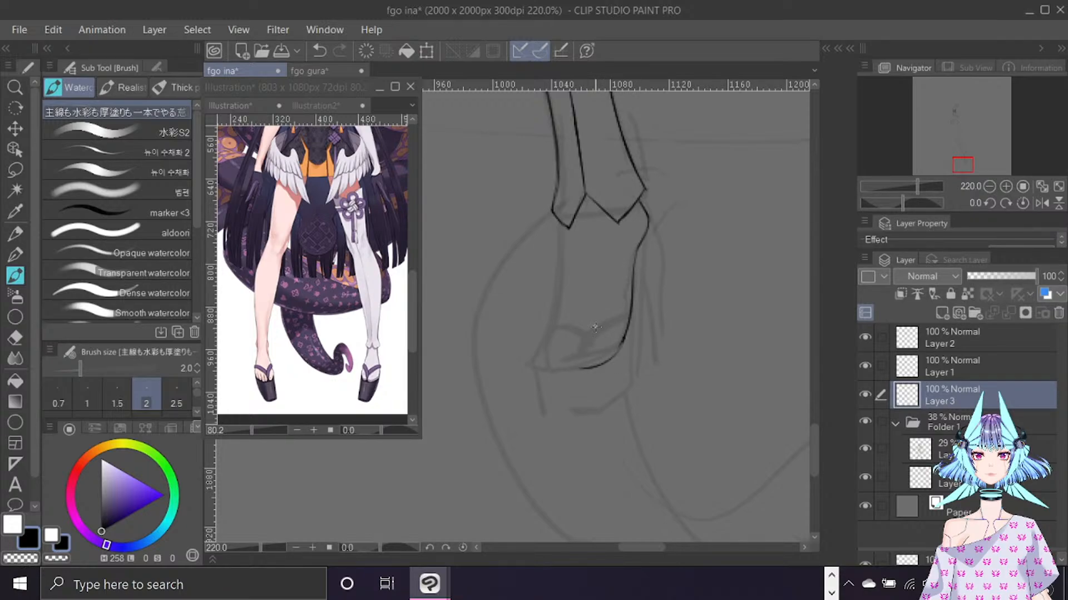
key("ctrl+z")
left_click_drag(562, 229, 545, 373)
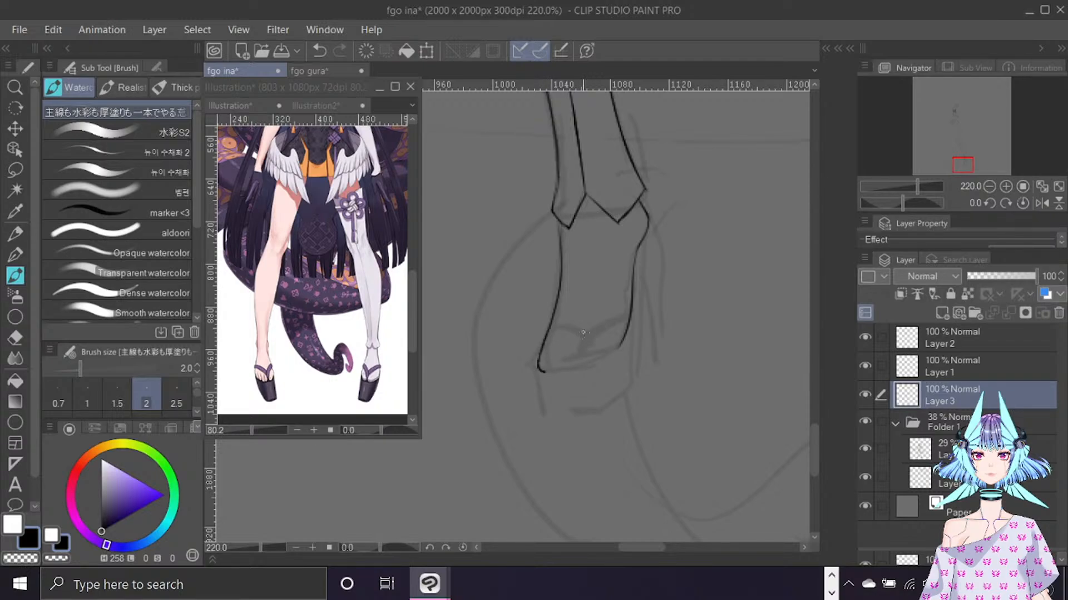
key("ctrl+z")
key("ctrl+z")
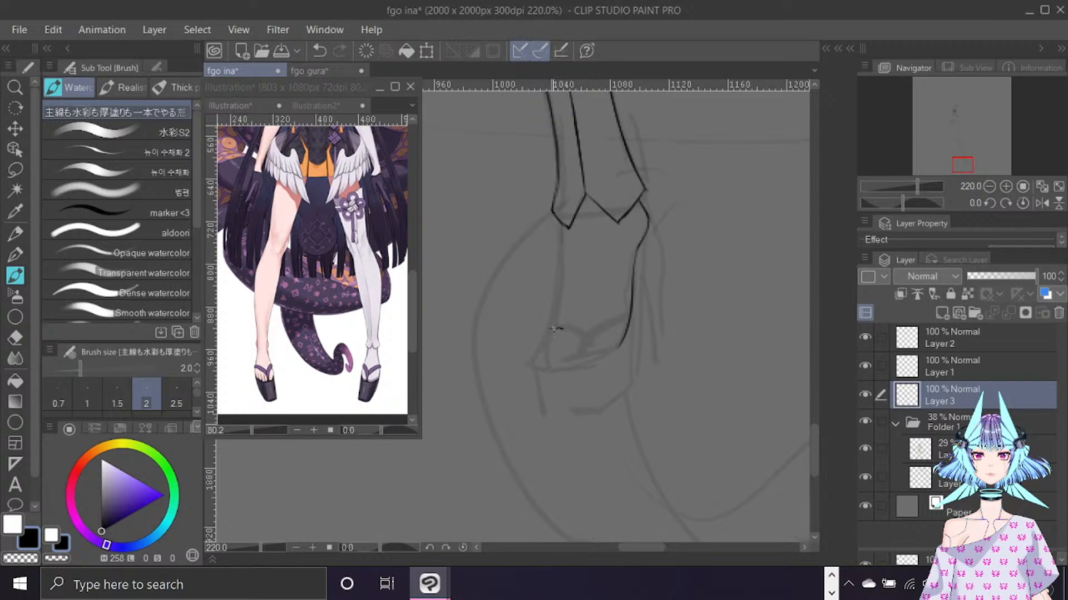
Ink the two slanted side edges of the sandal's tall platform sole beneath the foot.
left_click_drag(540, 365, 531, 368)
left_click_drag(633, 312, 628, 396)
key("ctrl+z")
left_click_drag(632, 314, 619, 401)
left_click_drag(533, 371, 544, 429)
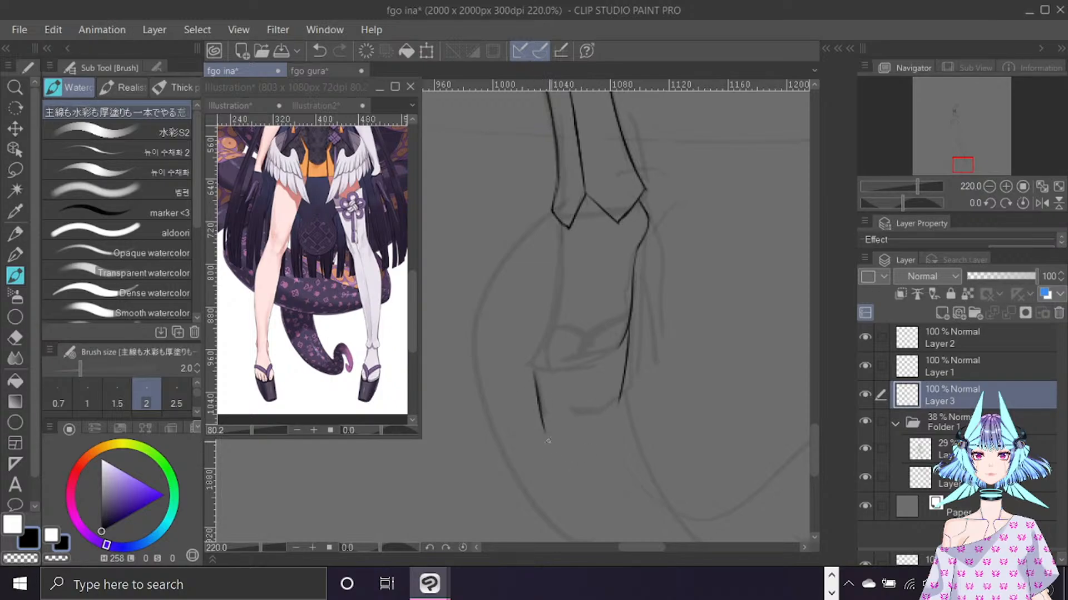
left_click_drag(626, 358, 610, 434)
Ink the curved bottom edge of the sandal sole so that it joins the two side edges.
mouse_move(545, 434)
left_mouse_down()
mouse_move(609, 433)
mouse_move(563, 437)
mouse_move(595, 434)
left_mouse_up()
key("ctrl+z")
key("ctrl+z")
key("ctrl+f")
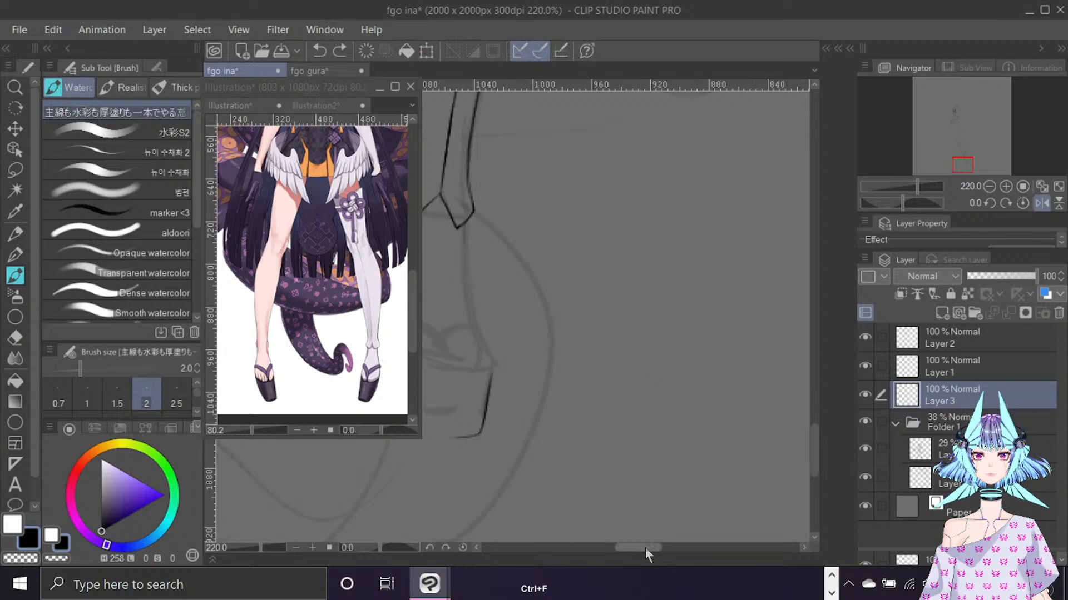
left_click_drag(644, 549, 635, 548)
left_click_drag(540, 431, 584, 438)
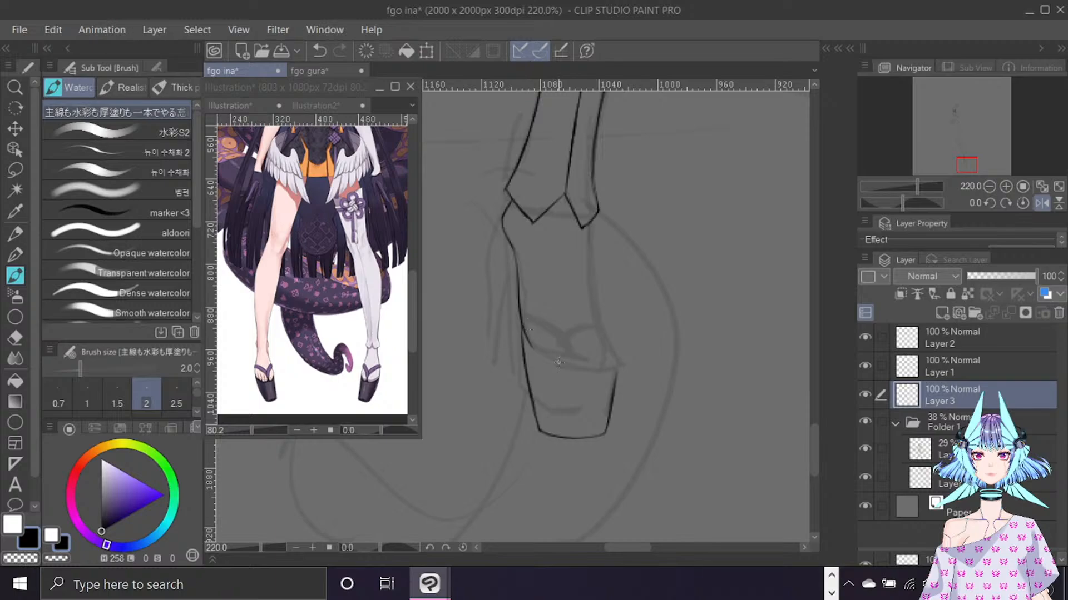
key("ctrl+f")
left_click_drag(667, 550, 652, 551)
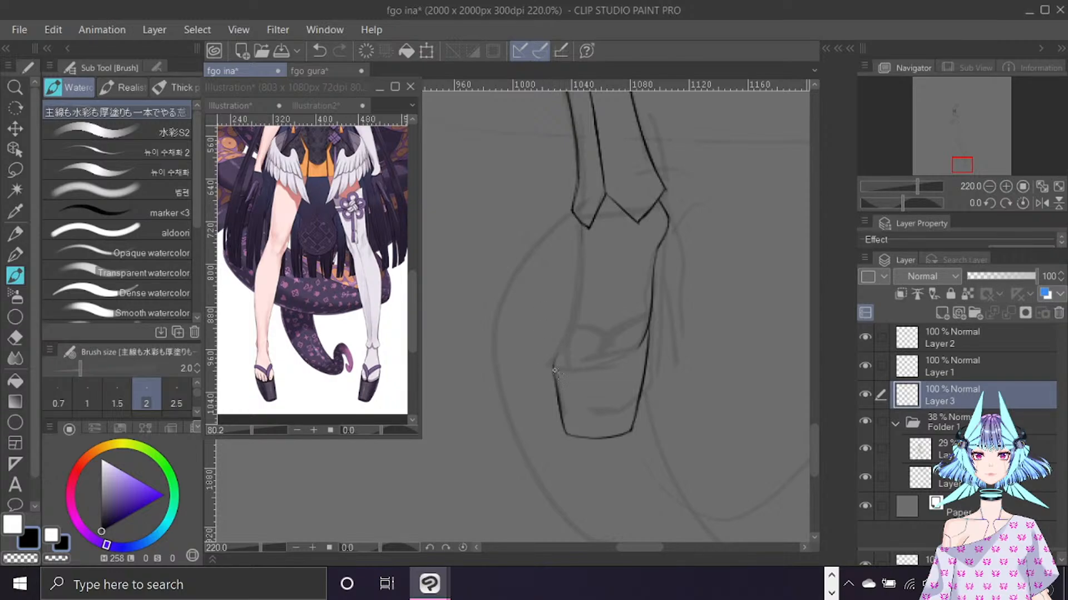
Ink the curved top edge of the sandal sole from its inner corner up to the foot's outer contour.
mouse_move(554, 370)
left_mouse_down()
mouse_move(635, 363)
mouse_move(605, 369)
mouse_move(651, 342)
left_mouse_up()
key("ctrl+z")
key("ctrl+z")
mouse_move(589, 374)
left_mouse_down()
mouse_move(614, 368)
mouse_move(645, 336)
left_mouse_up()
Erase and redraw the lower part of the foot's outer contour, adding a second line beside it down to the sole.
left_click_drag(668, 229, 656, 306)
key("e")
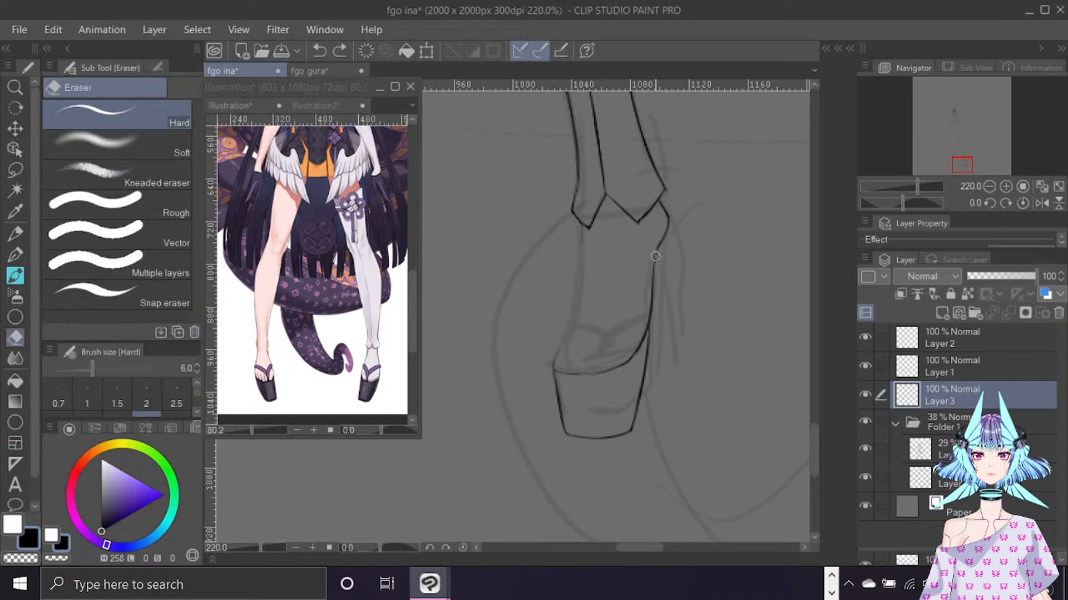
left_click_drag(657, 253, 651, 313)
key("b")
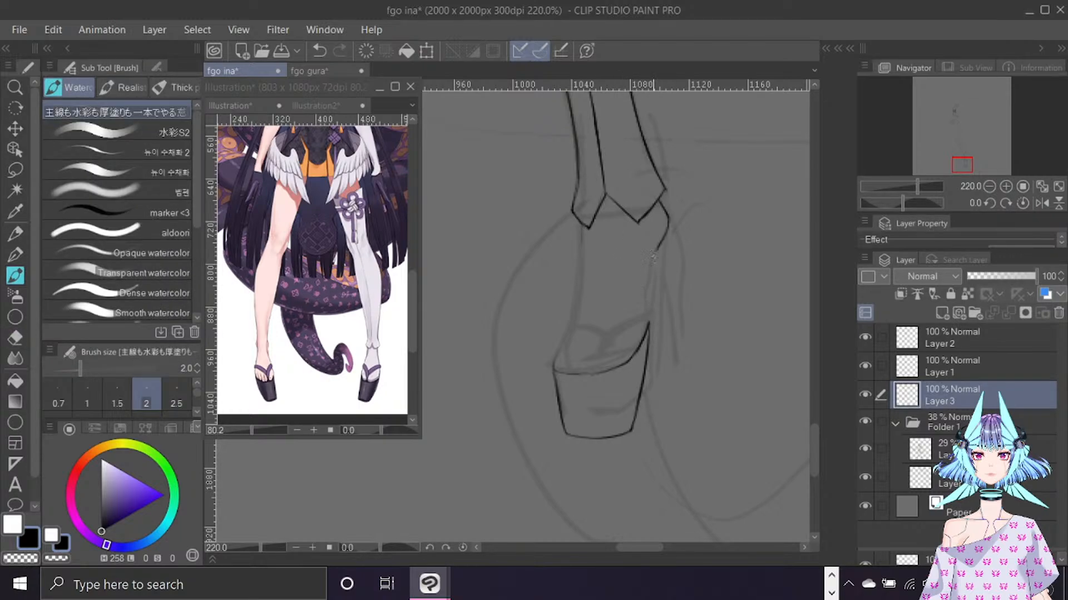
left_click_drag(658, 248, 647, 326)
left_click_drag(667, 231, 642, 389)
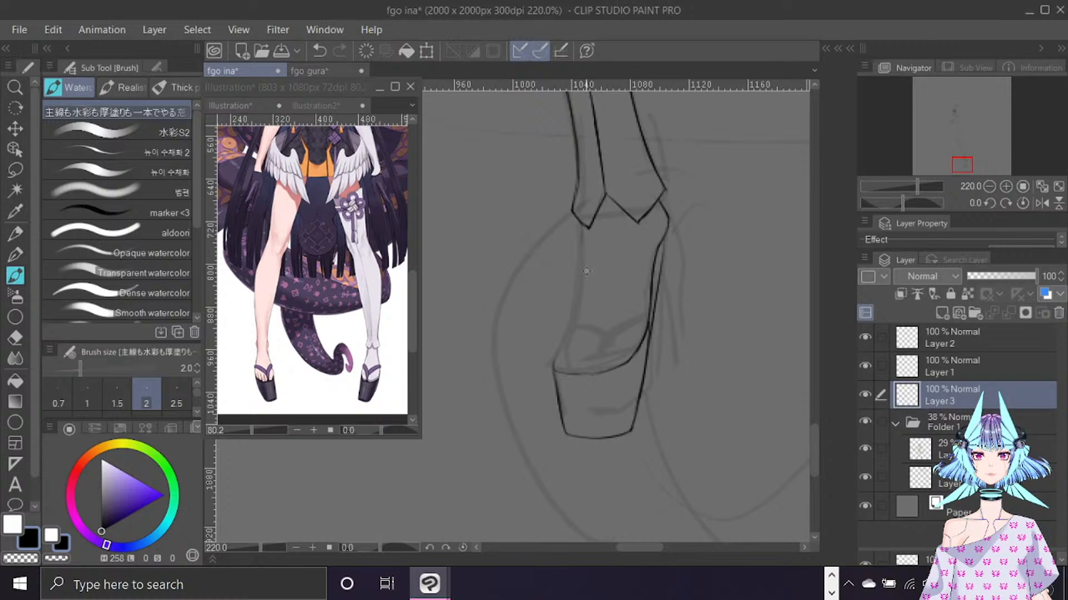
Ink the rounded big toe and the upper curve of the sandal strap across the toes.
left_click_drag(583, 227, 556, 364)
key("ctrl+z")
left_click_drag(569, 306, 556, 368)
key("ctrl+z")
key("ctrl+z")
key("ctrl+z")
key("ctrl+z")
mouse_move(569, 369)
left_mouse_down()
mouse_move(576, 342)
mouse_move(564, 340)
mouse_move(575, 329)
mouse_move(582, 345)
mouse_move(622, 328)
mouse_move(645, 336)
left_mouse_up()
mouse_move(578, 355)
left_mouse_down()
mouse_move(622, 336)
mouse_move(640, 342)
left_mouse_up()
key("ctrl+z")
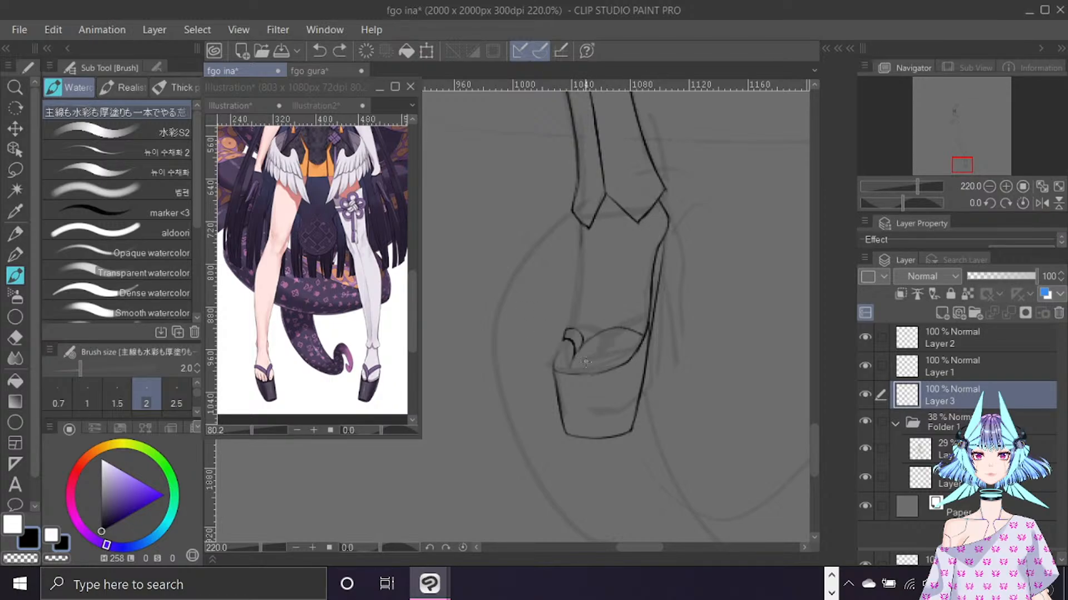
left_click_drag(578, 355, 639, 344)
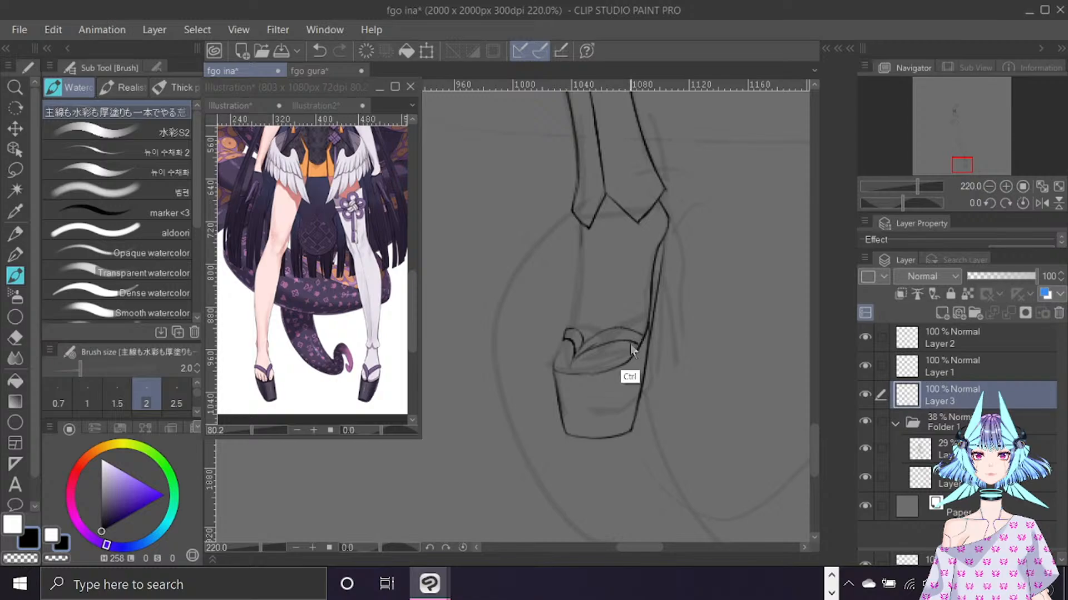
key("ctrl+z")
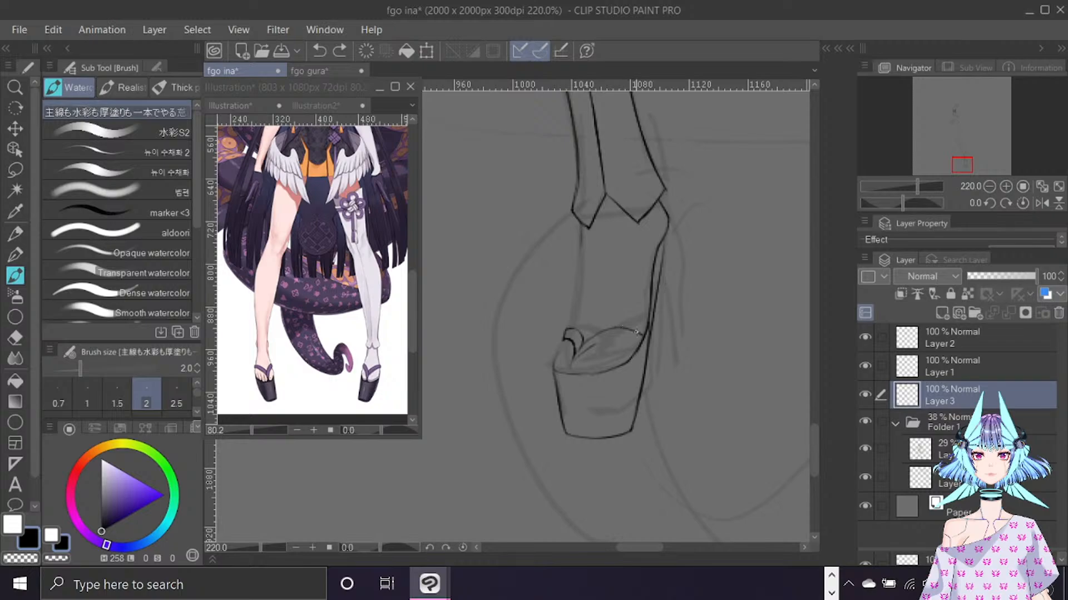
left_click_drag(642, 334, 577, 353)
key("ctrl+z")
Ink the foot's inner contour between the stocking's hem and the big toe, and close the toe's outline.
key("e")
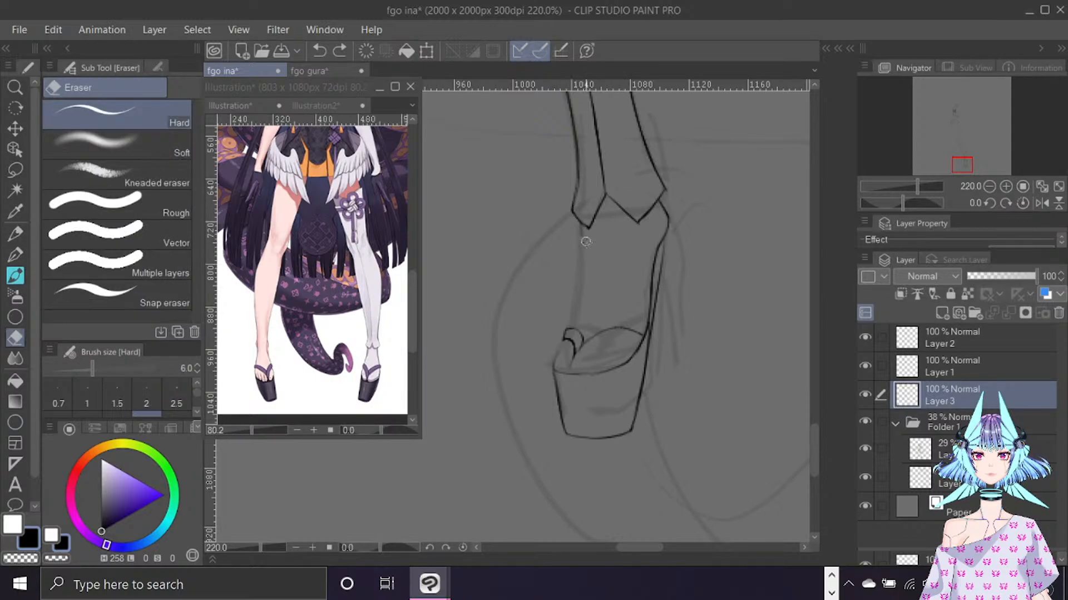
left_click(578, 228)
key("b")
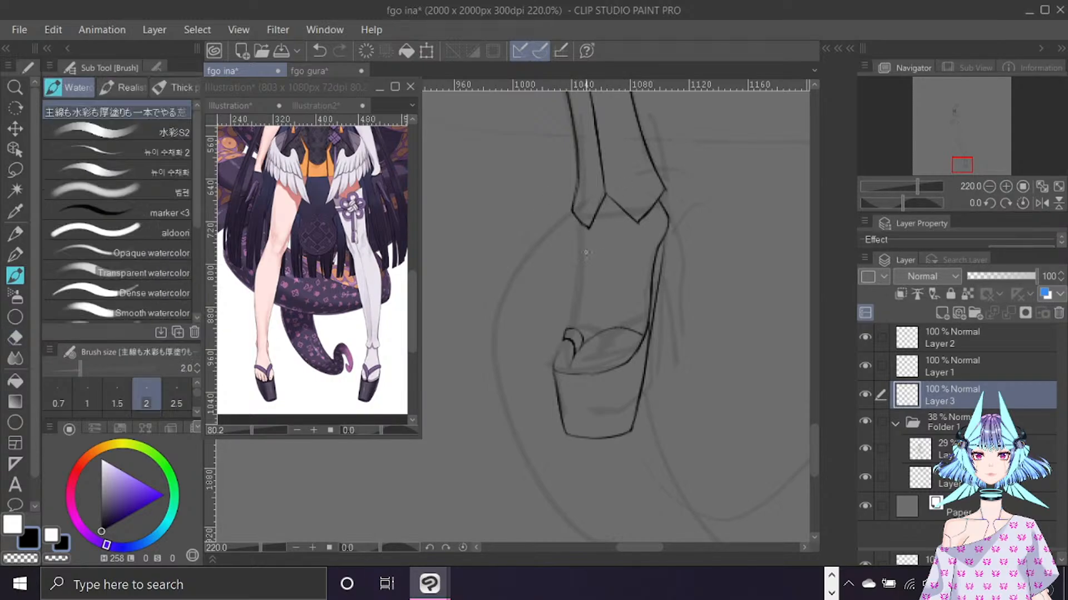
left_click_drag(568, 324, 576, 222)
left_click_drag(566, 337, 566, 366)
key("e")
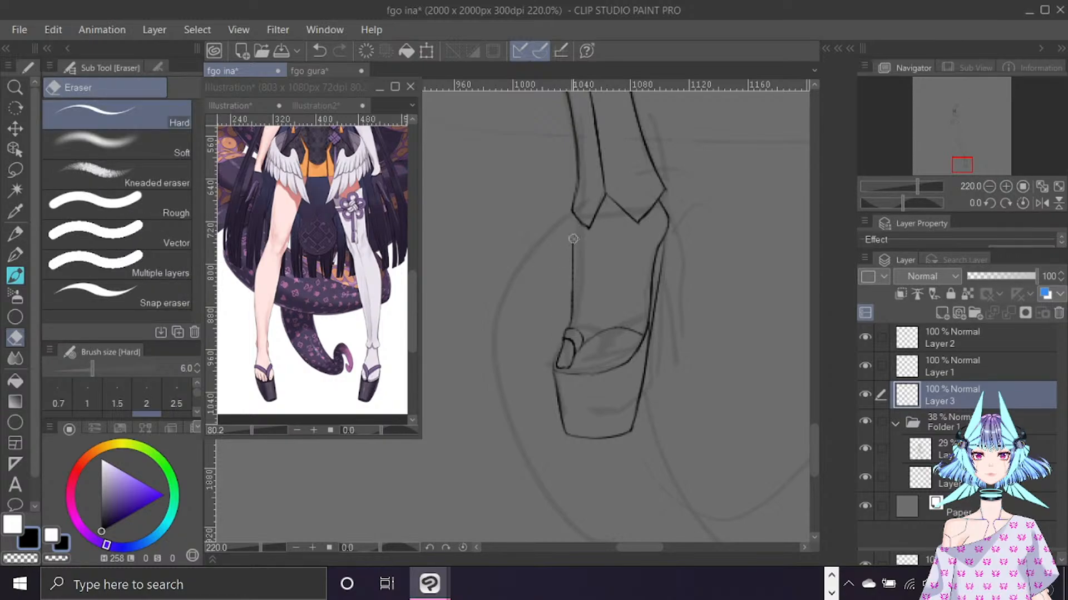
key("b")
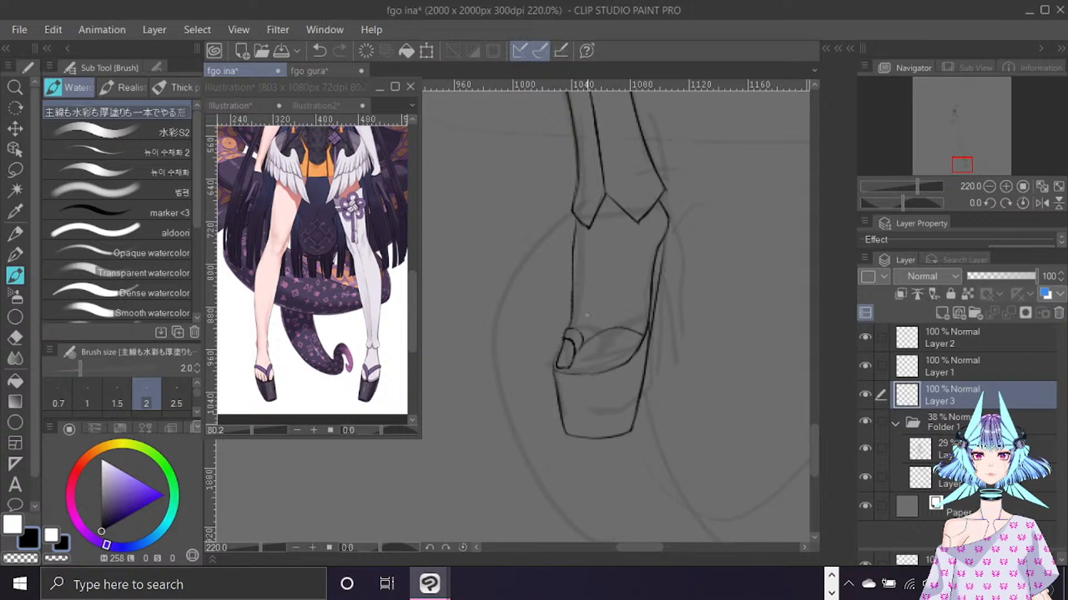
Ink the lower edge of the sandal strap as a curve beneath its upper edge.
key("ctrl+f")
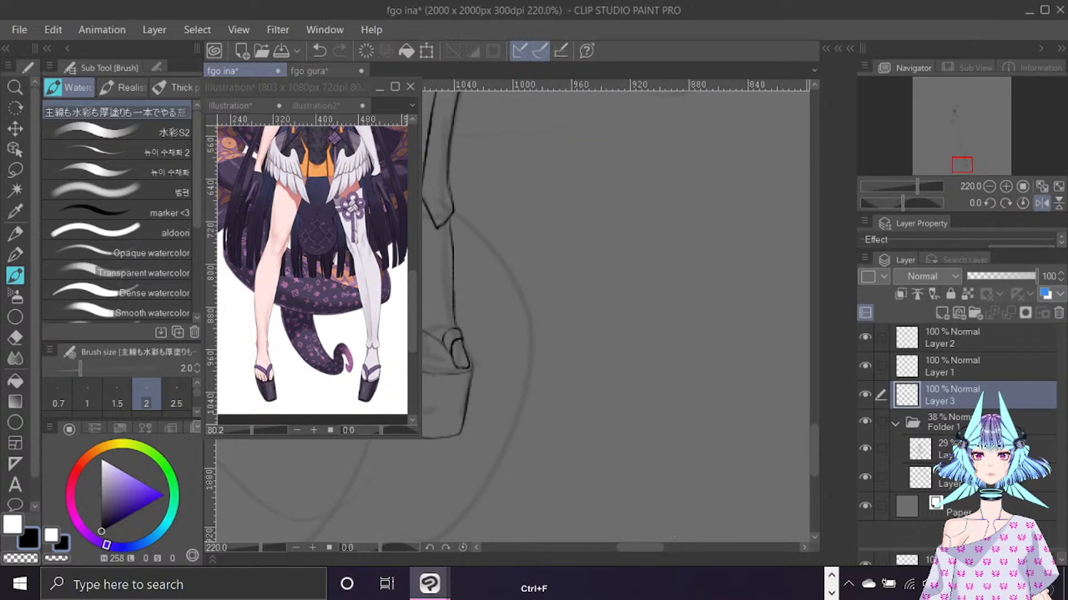
left_click_drag(656, 547, 639, 549)
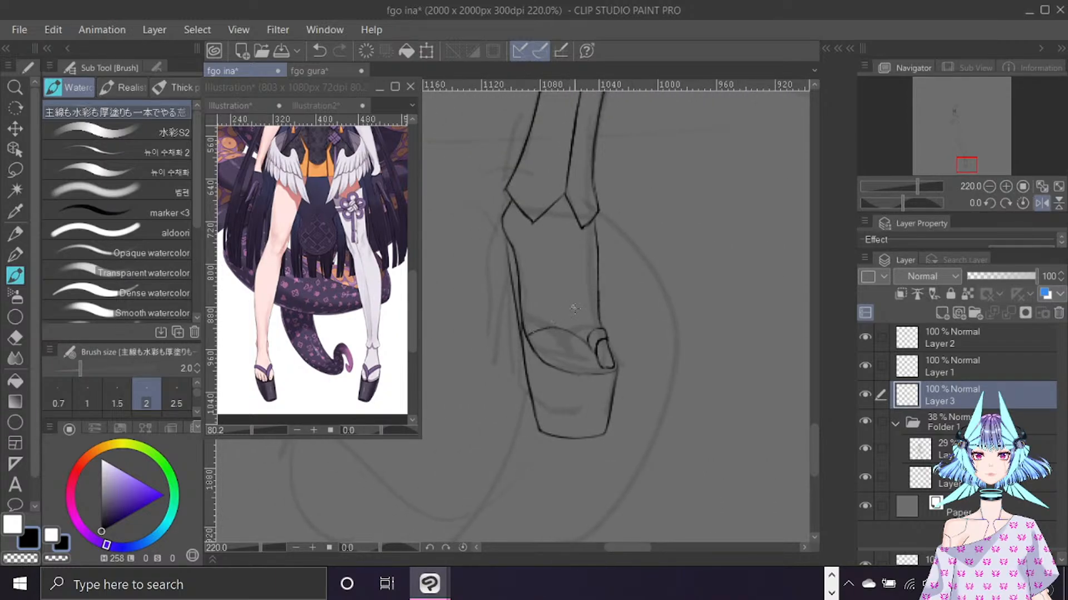
left_click_drag(527, 340, 596, 357)
key("ctrl+z")
left_click_drag(527, 341, 600, 356)
key("ctrl+z")
key("ctrl+f")
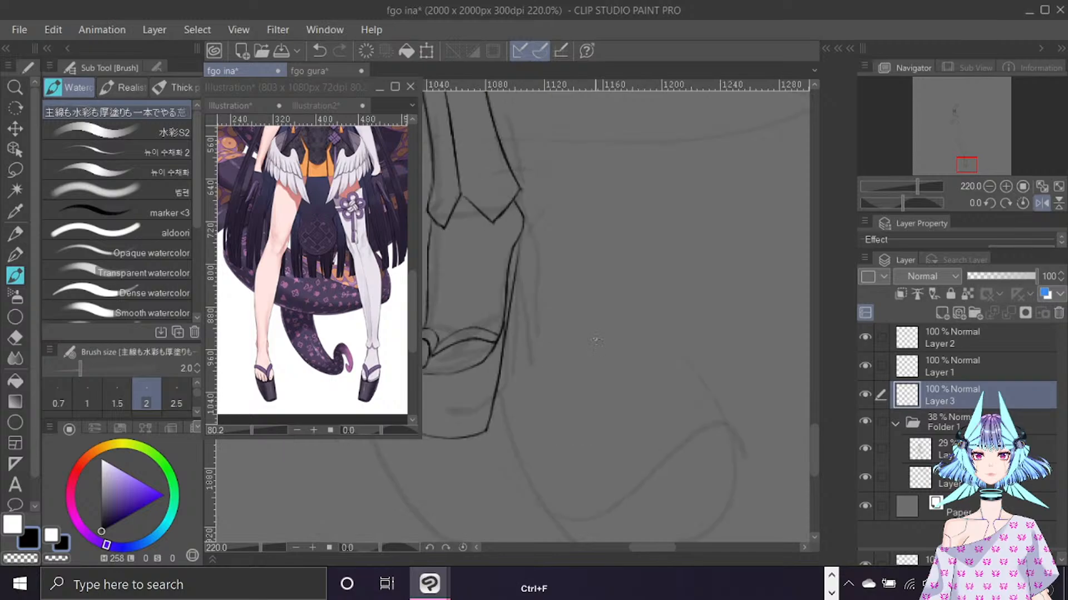
left_click_drag(655, 549, 645, 550)
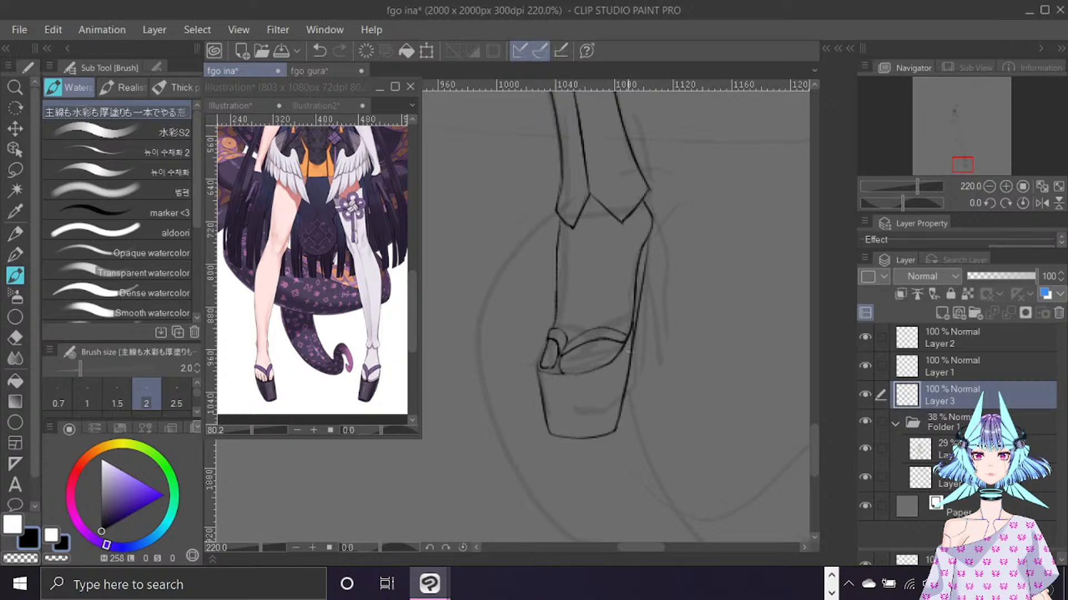
Ink the small toes under the sandal strap with a bumpy front edge and short dividing marks.
mouse_move(622, 341)
left_mouse_down()
mouse_move(601, 366)
mouse_move(564, 372)
mouse_move(574, 359)
left_mouse_up()
mouse_move(576, 367)
left_mouse_down()
mouse_move(583, 353)
mouse_move(601, 351)
left_mouse_up()
key("ctrl+z")
key("ctrl+z")
key("ctrl+z")
key("ctrl+z")
key("ctrl+z")
key("ctrl+z")
mouse_move(625, 343)
left_mouse_down()
mouse_move(603, 369)
mouse_move(586, 370)
mouse_move(589, 362)
mouse_move(576, 371)
mouse_move(597, 354)
left_mouse_up()
key("ctrl+z")
key("ctrl+z")
left_click_drag(576, 359, 601, 351)
Rejoin the foot's inner contour to the stocking's hem and touch up the base of the big toe.
key("e")
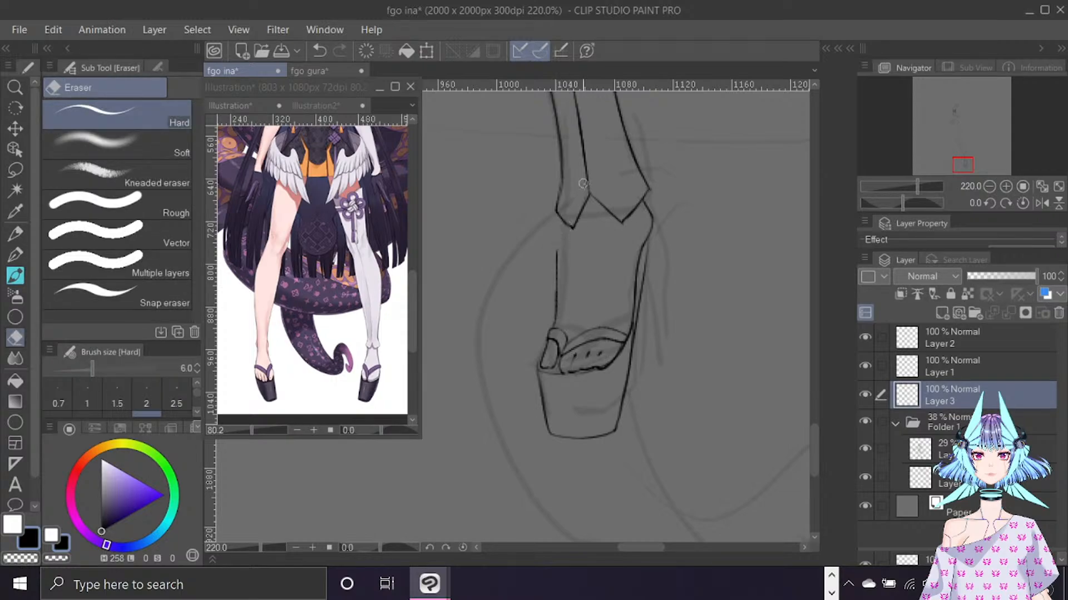
key("b")
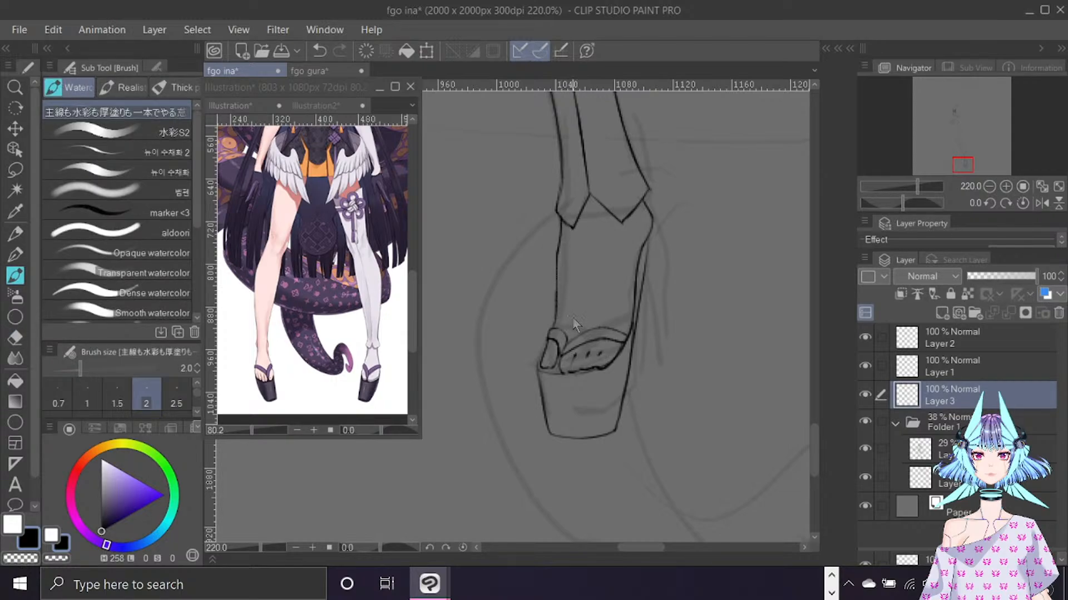
key("ctrl+z")
key("ctrl+y")
mouse_move(545, 361)
left_mouse_down()
mouse_move(572, 338)
mouse_move(549, 372)
left_mouse_up()
Erase the upper part of the foot's outer contour and the inner contour between the hem and the big toe.
scroll(601, 330, "down", 8)
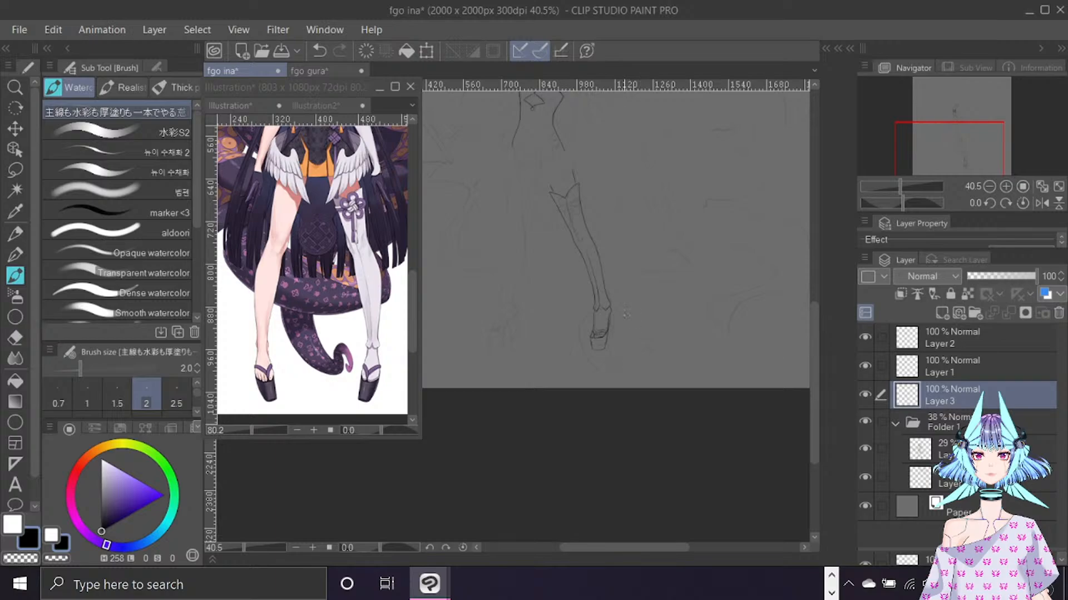
scroll(625, 315, "up", 2)
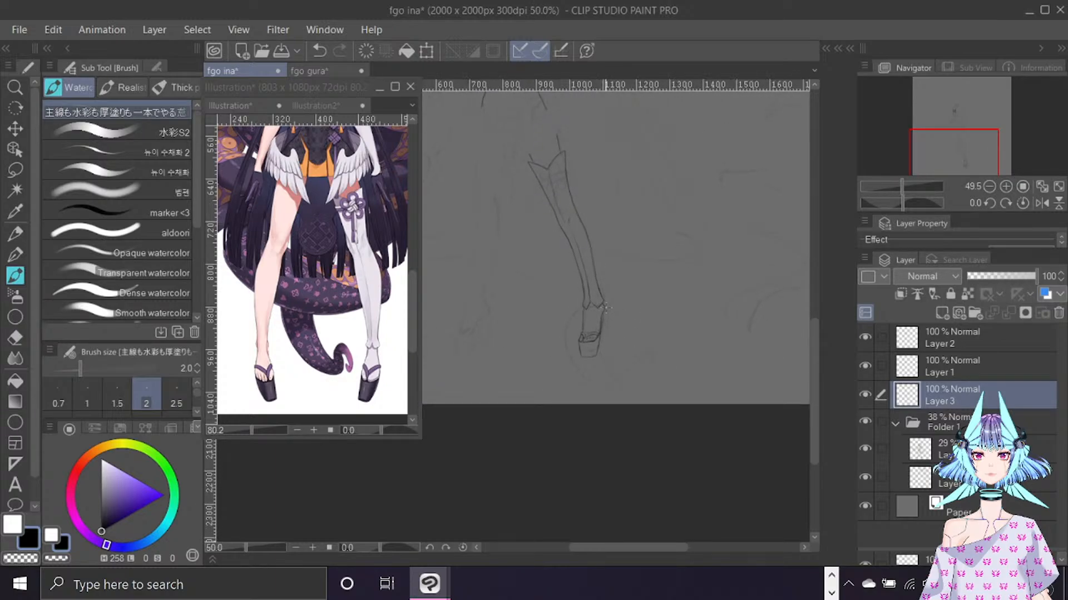
scroll(606, 307, "up", 6)
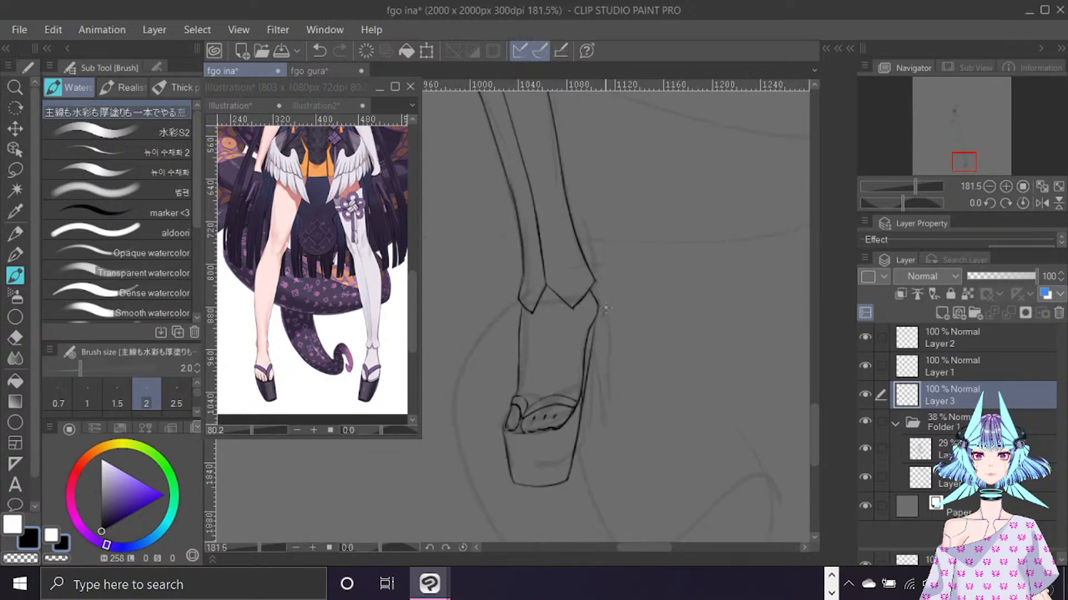
key("e")
left_click_drag(595, 295, 589, 348)
mouse_move(517, 386)
left_mouse_down()
mouse_move(517, 319)
mouse_move(532, 313)
left_mouse_up()
key("b")
left_click_drag(518, 388, 519, 307)
key("ctrl+z")
left_click_drag(518, 383, 517, 343)
key("ctrl+z")
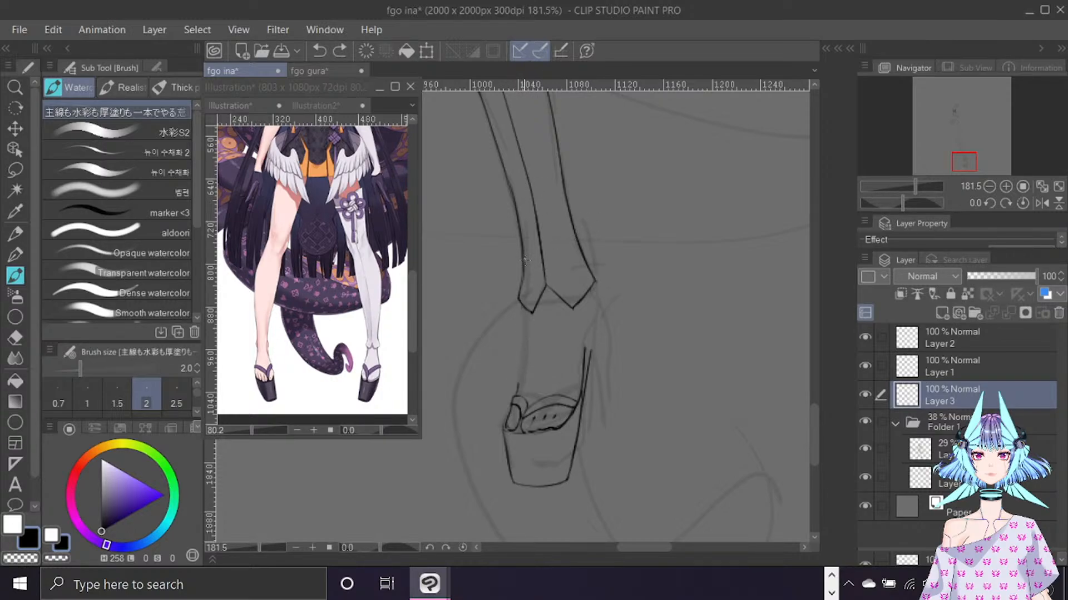
left_click_drag(523, 308, 518, 388)
key("ctrl+z")
left_click_drag(522, 307, 519, 374)
key("ctrl+z")
key("ctrl+z")
left_click_drag(521, 309, 515, 399)
key("ctrl+z")
left_click_drag(522, 303, 517, 384)
key("ctrl+z")
Redraw the upper part of the foot's outer contour and the second line beside it below the stocking's hem.
left_click_drag(519, 421, 518, 415)
left_click_drag(593, 287, 585, 365)
left_click_drag(590, 327, 591, 354)
key("ctrl+z")
left_click_drag(597, 315, 588, 354)
left_click_drag(522, 305, 520, 385)
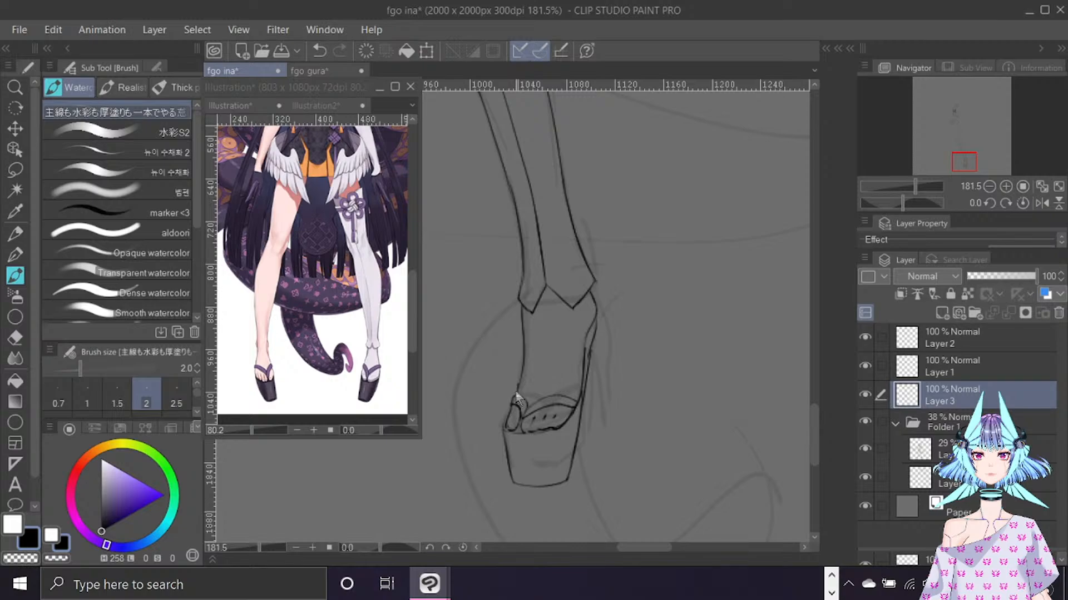
key("ctrl+z")
Lasso the big toe and the contour just above it, reshape them with a Mesh Transformation, and clear the selection.
key("m")
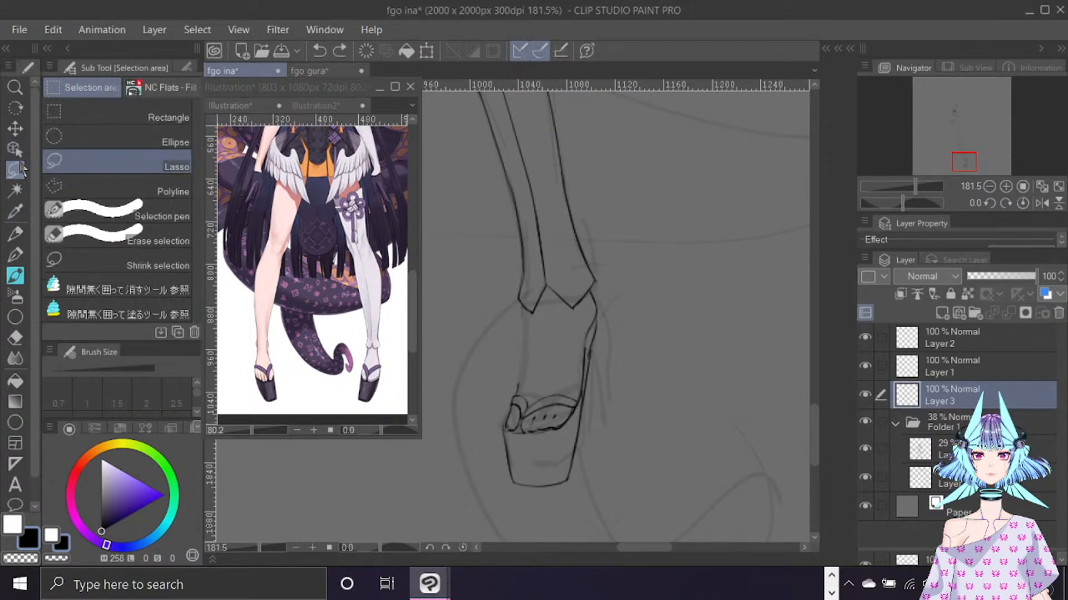
mouse_move(523, 411)
left_mouse_down()
mouse_move(507, 437)
mouse_move(527, 389)
left_mouse_up()
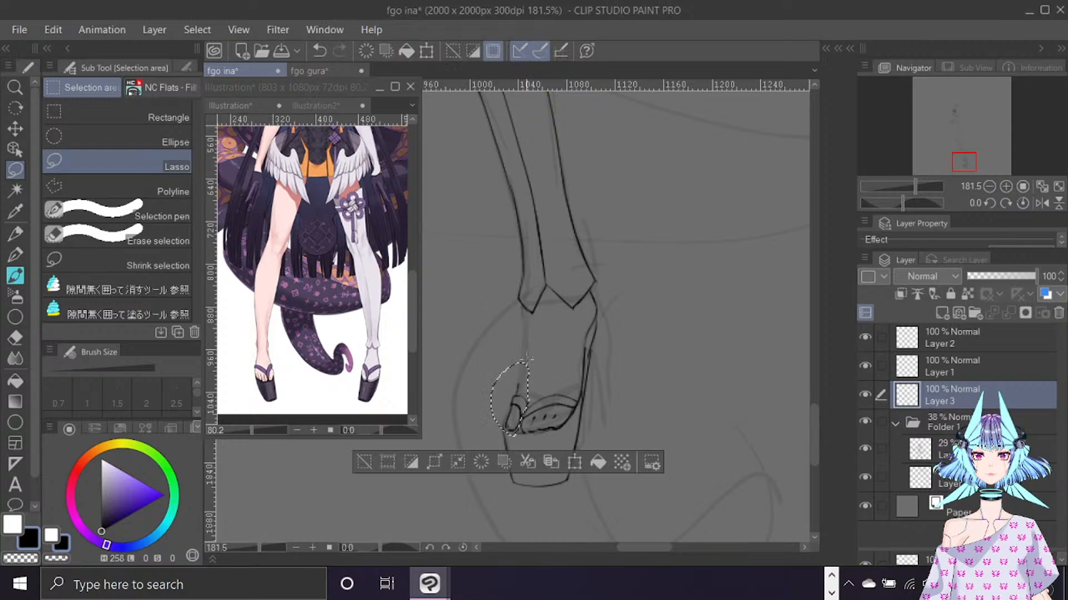
left_click(54, 30)
mouse_move(162, 389)
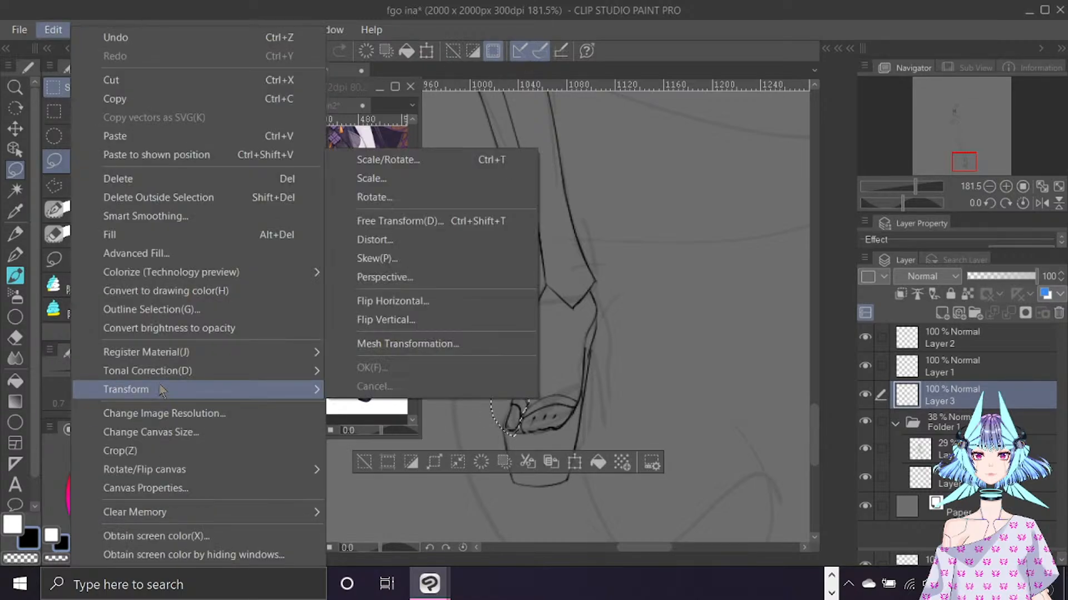
left_click(423, 348)
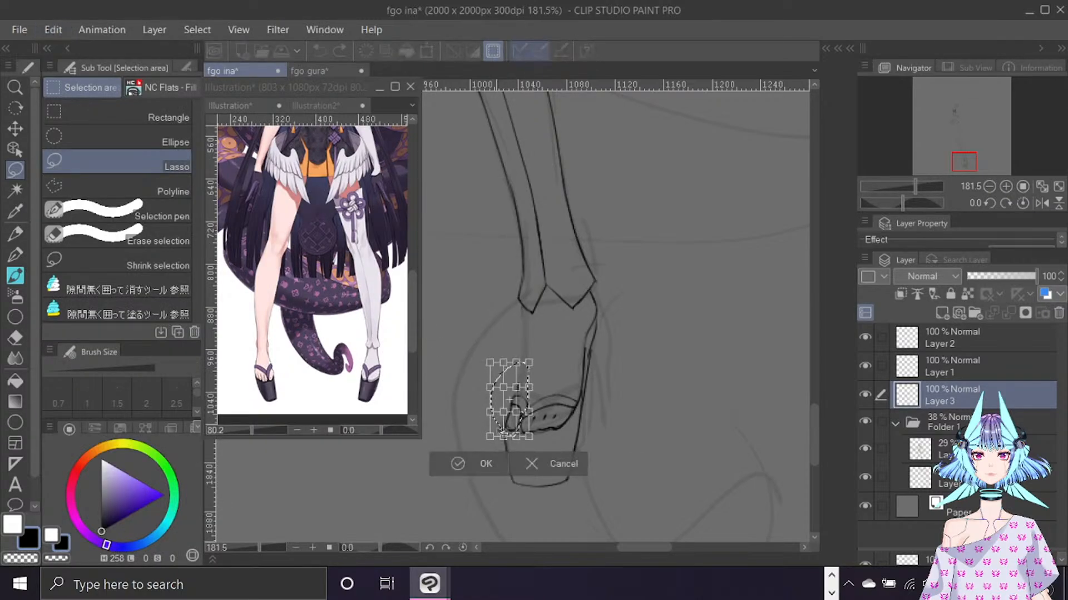
mouse_move(490, 437)
left_mouse_down()
mouse_move(498, 412)
mouse_move(503, 434)
left_mouse_up()
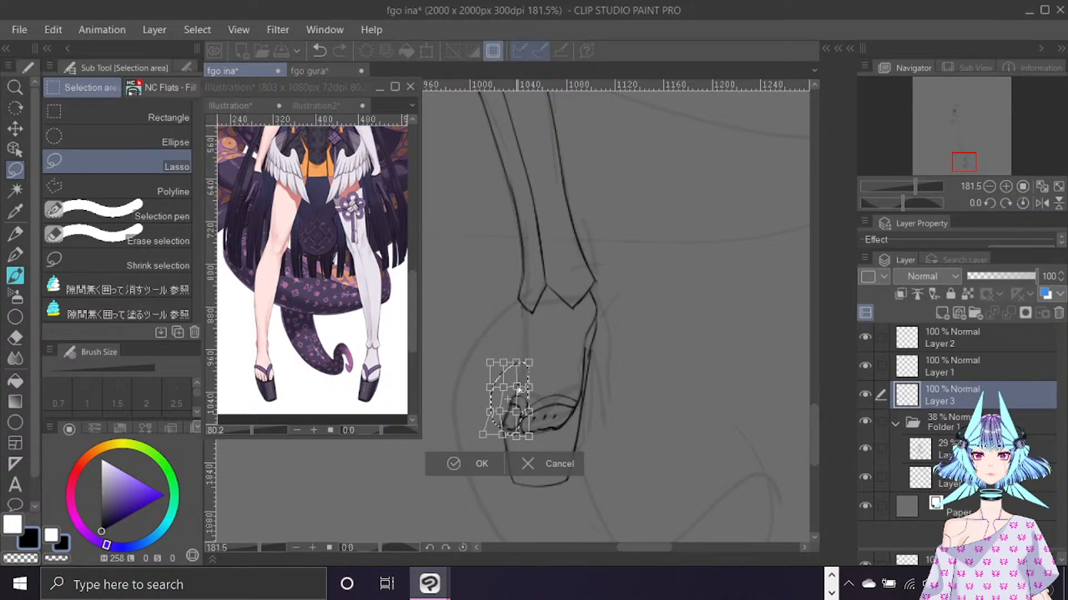
left_click_drag(516, 386, 522, 387)
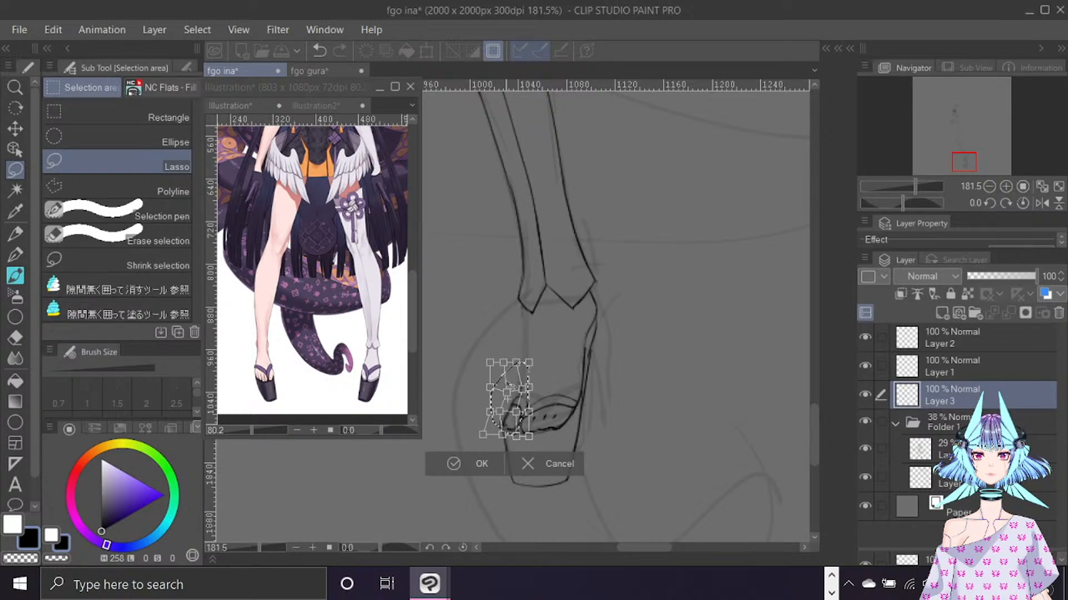
left_click(478, 463)
key("ctrl+d")
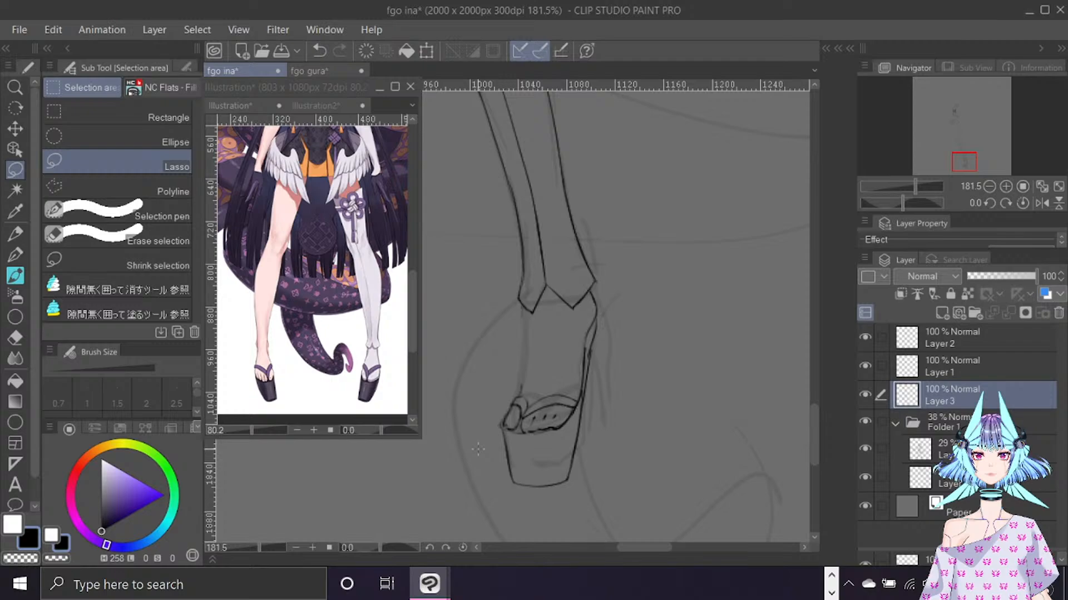
Ink the foot's inner contour from the stocking's hem to the big toe, working in the mirrored view.
key("b")
key("ctrl+f")
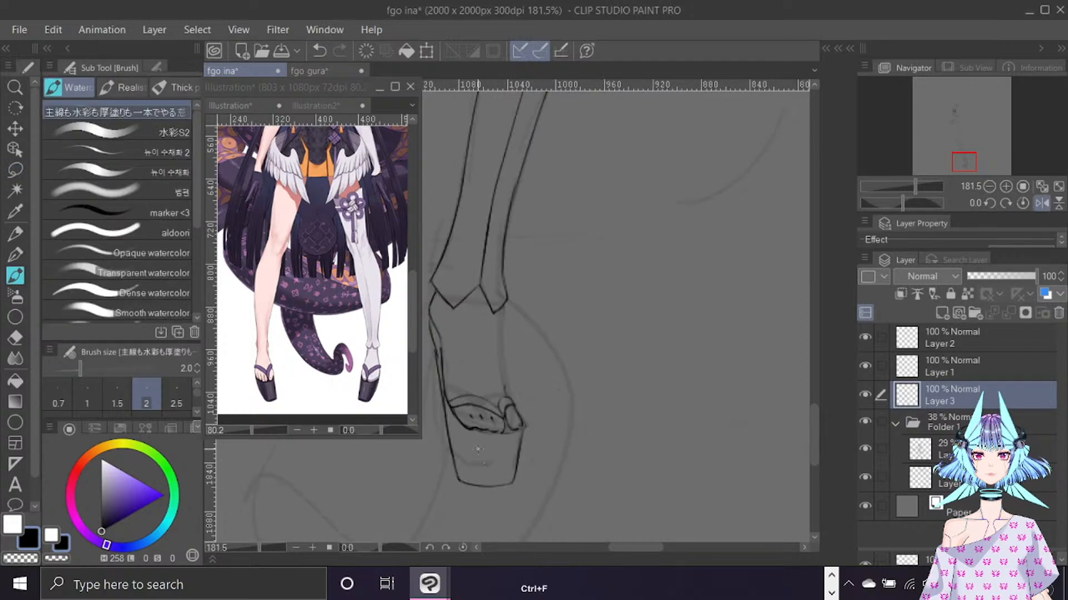
left_click_drag(501, 305, 503, 395)
key("c")
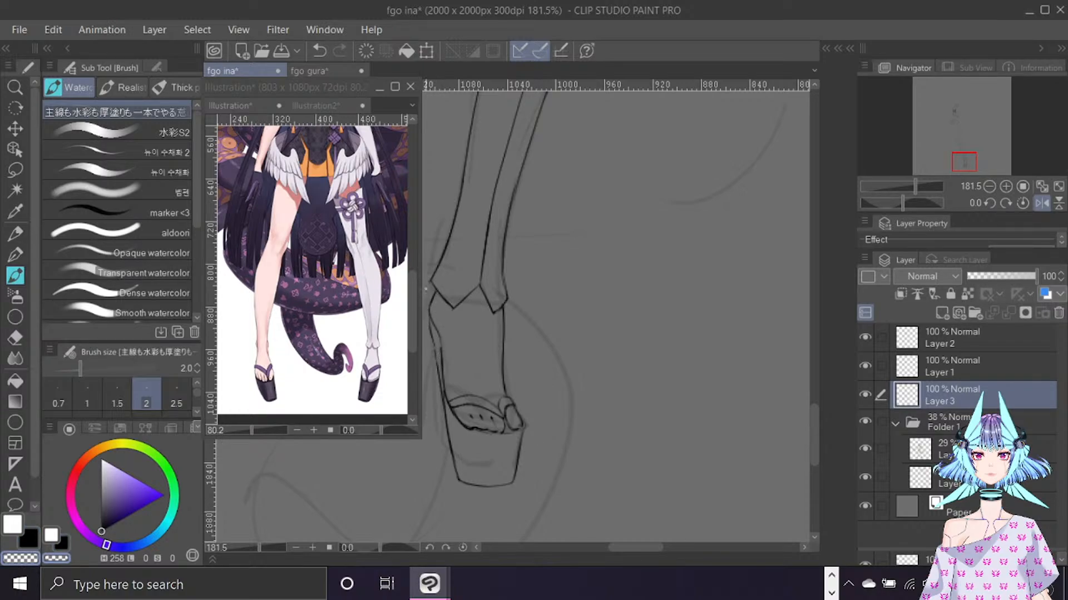
key("c")
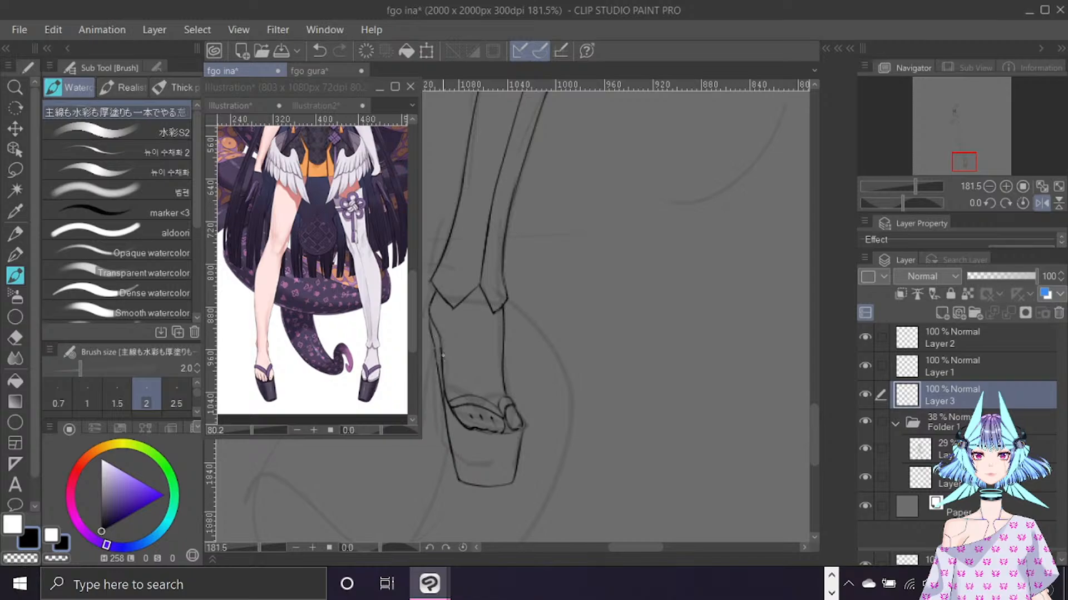
key("ctrl+f")
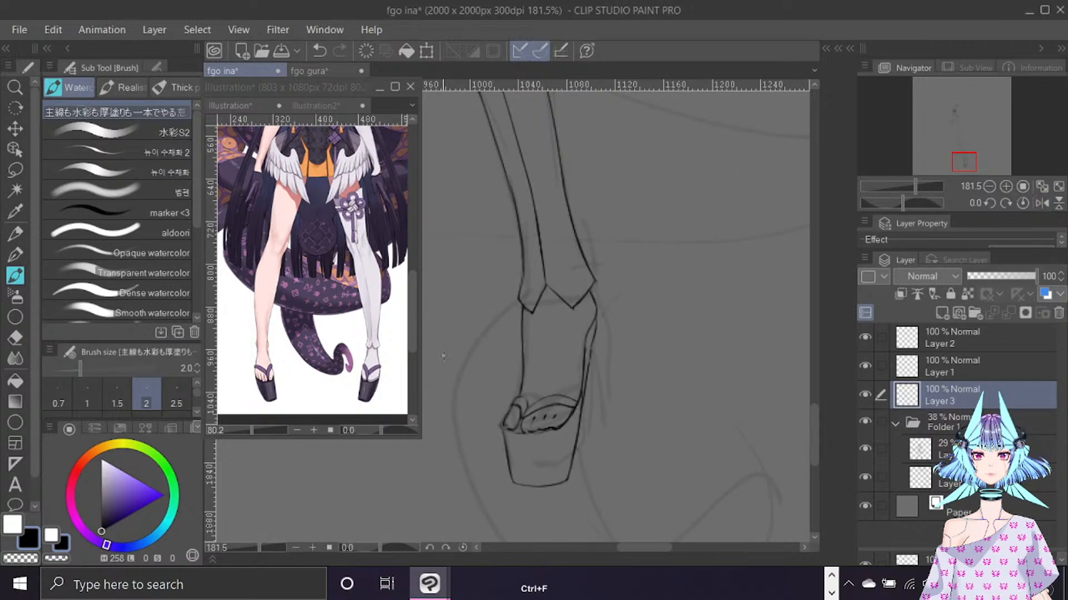
Examine the uninked sketch of the bare leg beside the stockinged leg, in both normal and mirrored view.
scroll(714, 241, "down", 5)
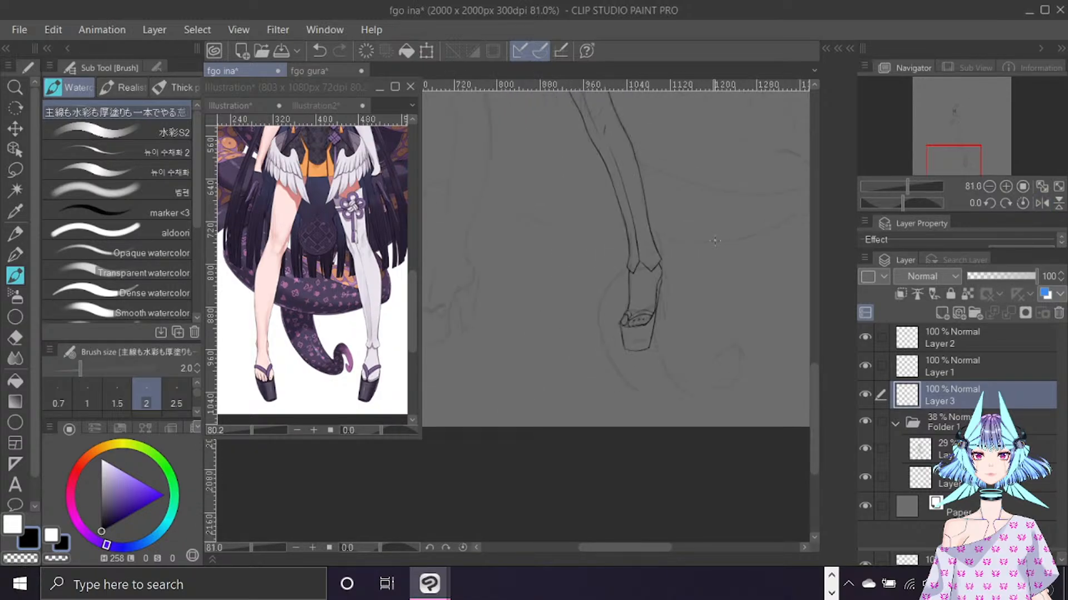
left_click_drag(626, 548, 610, 547)
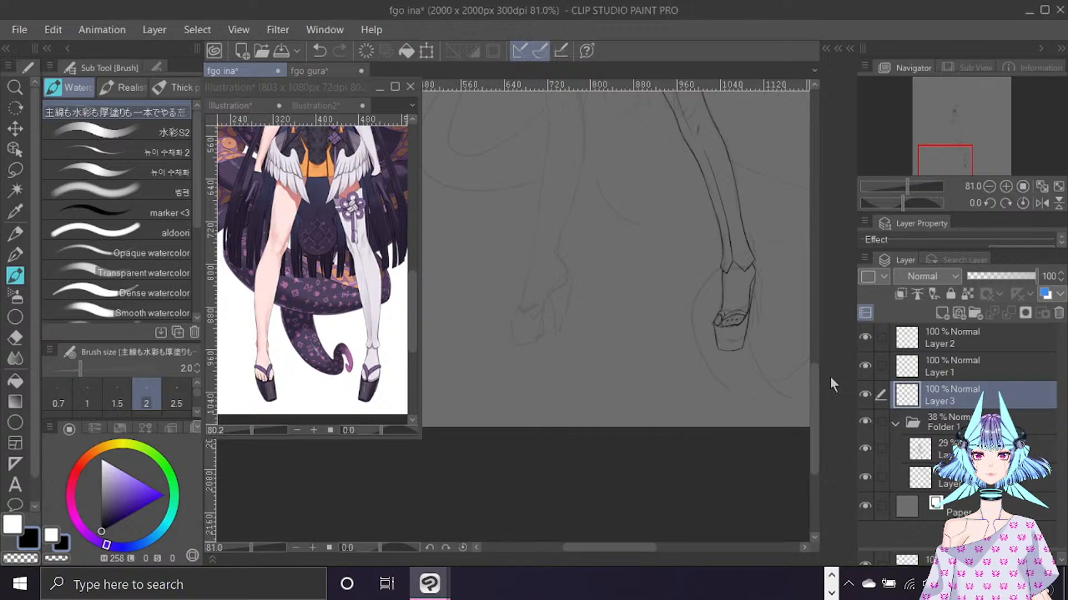
left_click(818, 344)
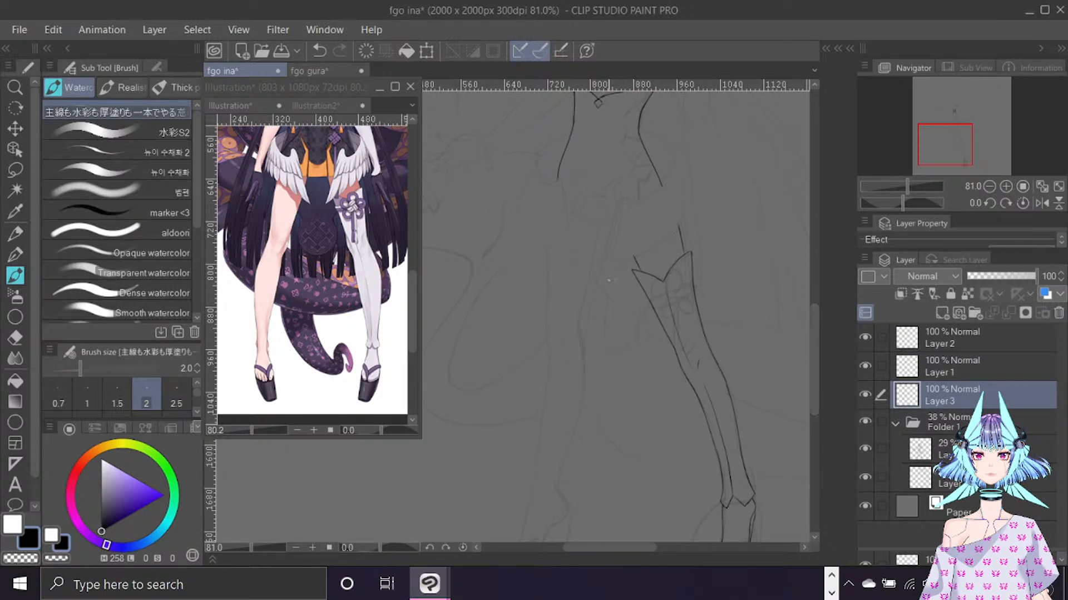
scroll(576, 261, "up", 4)
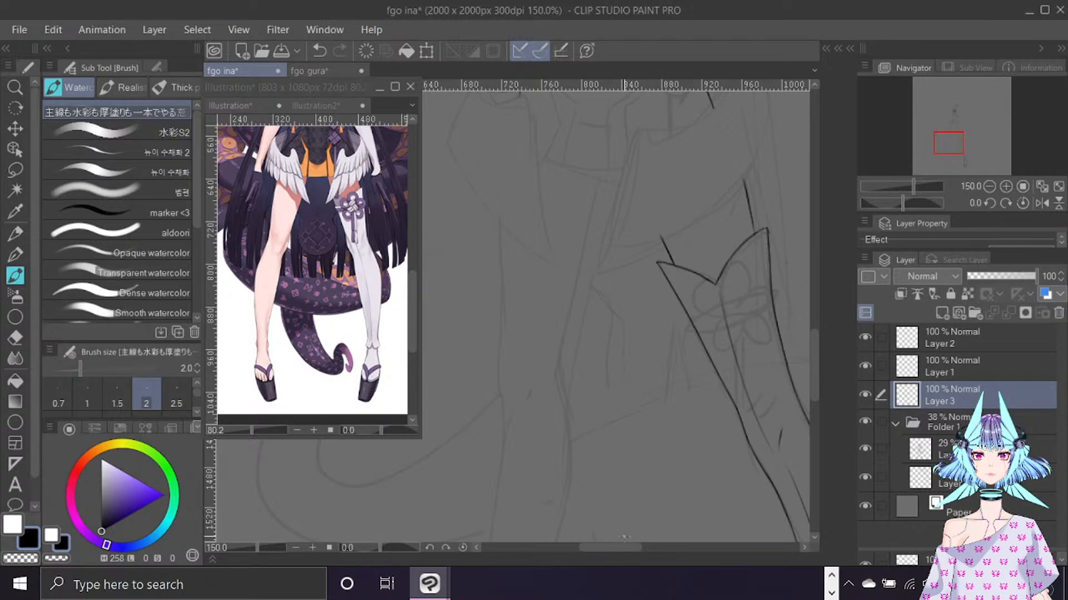
scroll(624, 536, "left", 5)
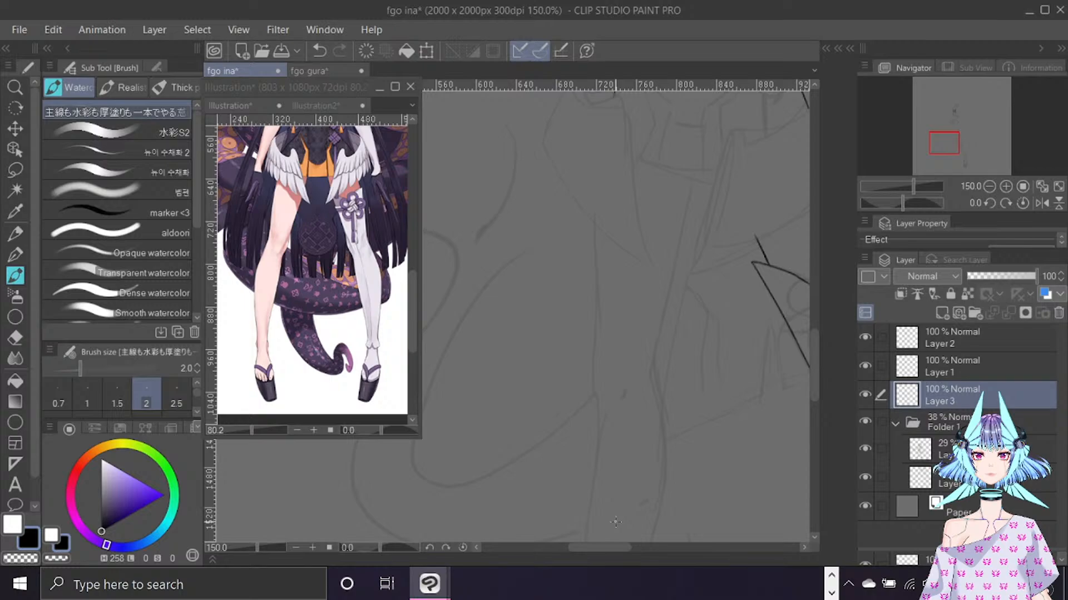
key("h")
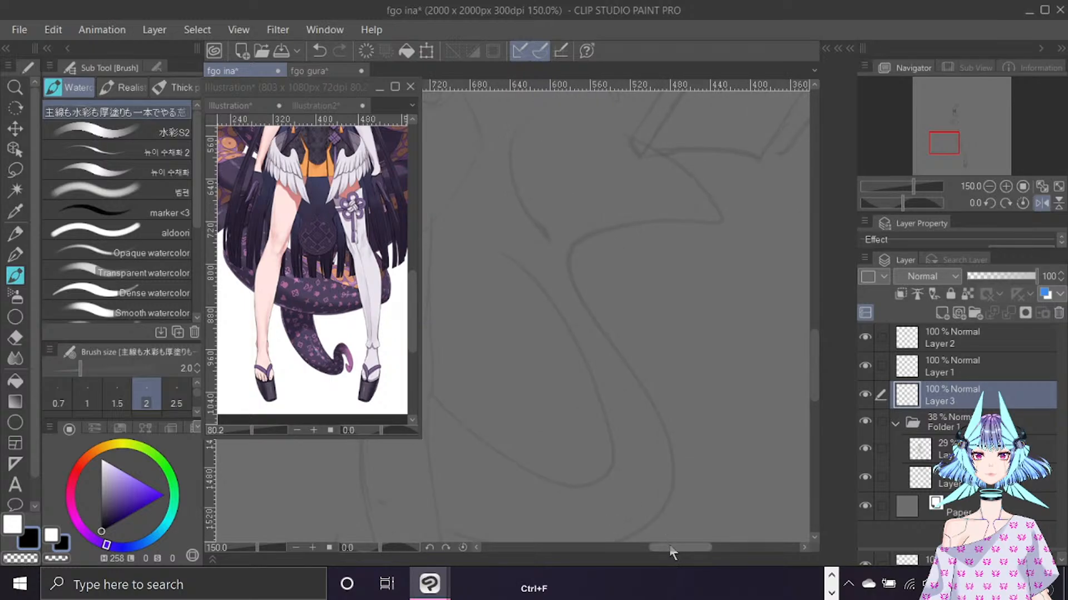
left_click_drag(671, 548, 648, 549)
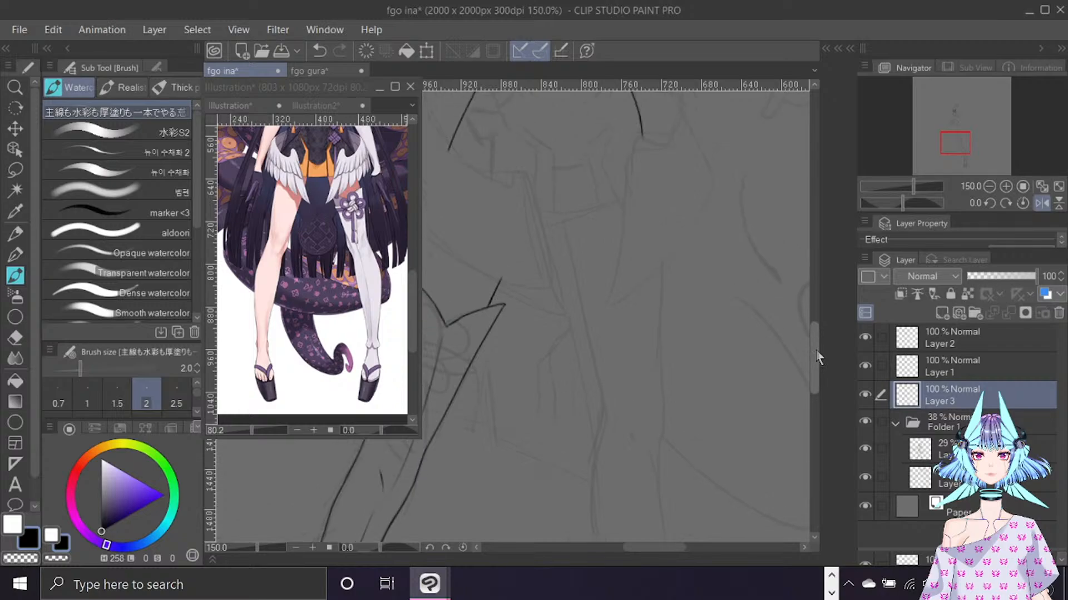
key("ctrl+f")
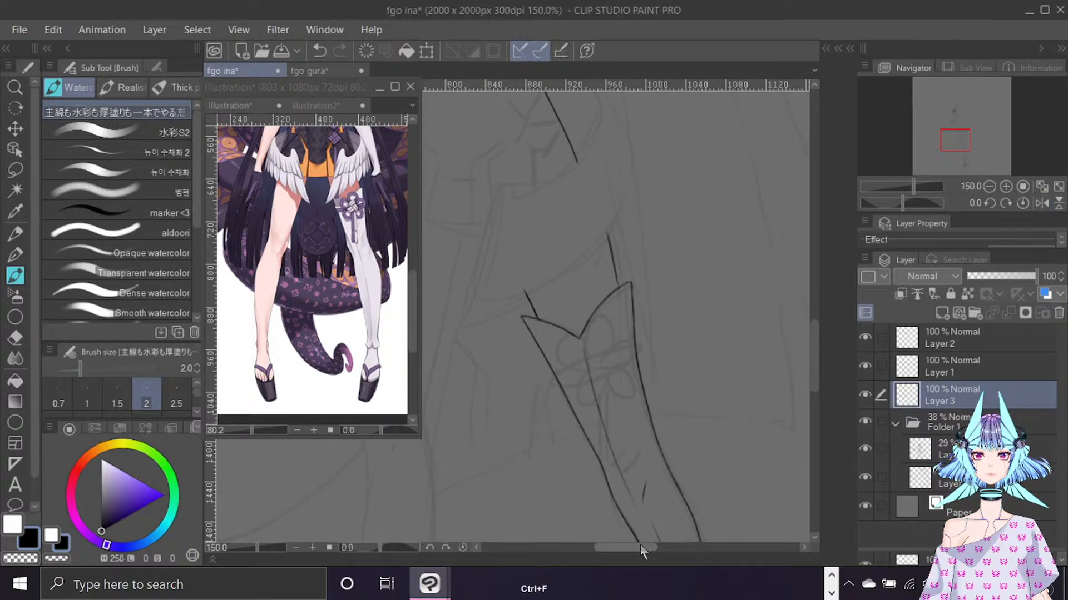
Ink the upper part of the bare leg's inner thigh contour in one long, nearly straight stroke, undoing unsatisfactory attempts.
left_click_drag(639, 548, 623, 549)
key("r")
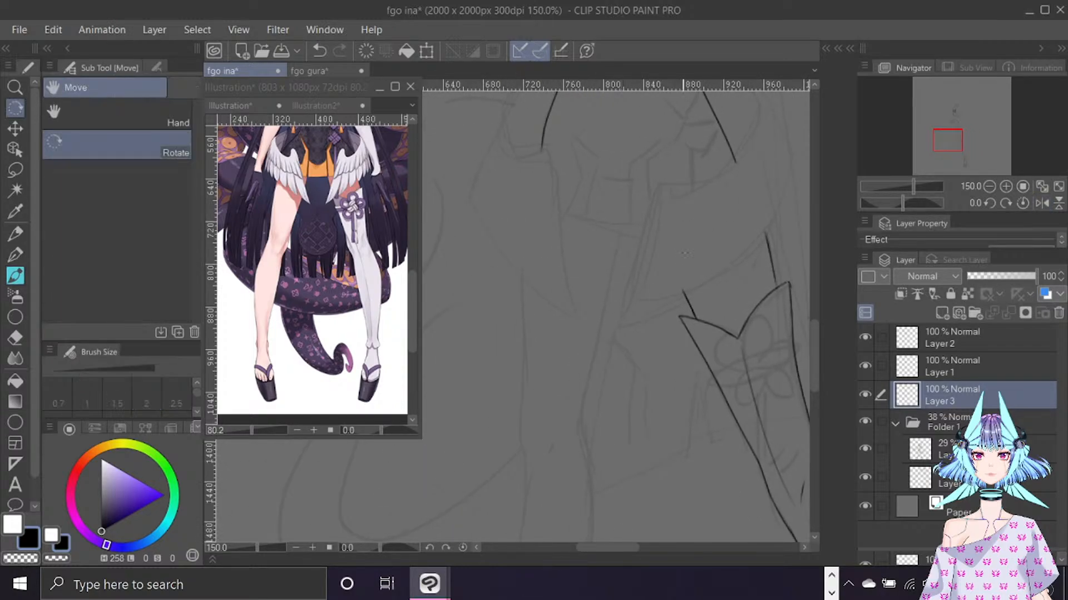
left_click_drag(680, 265, 682, 159)
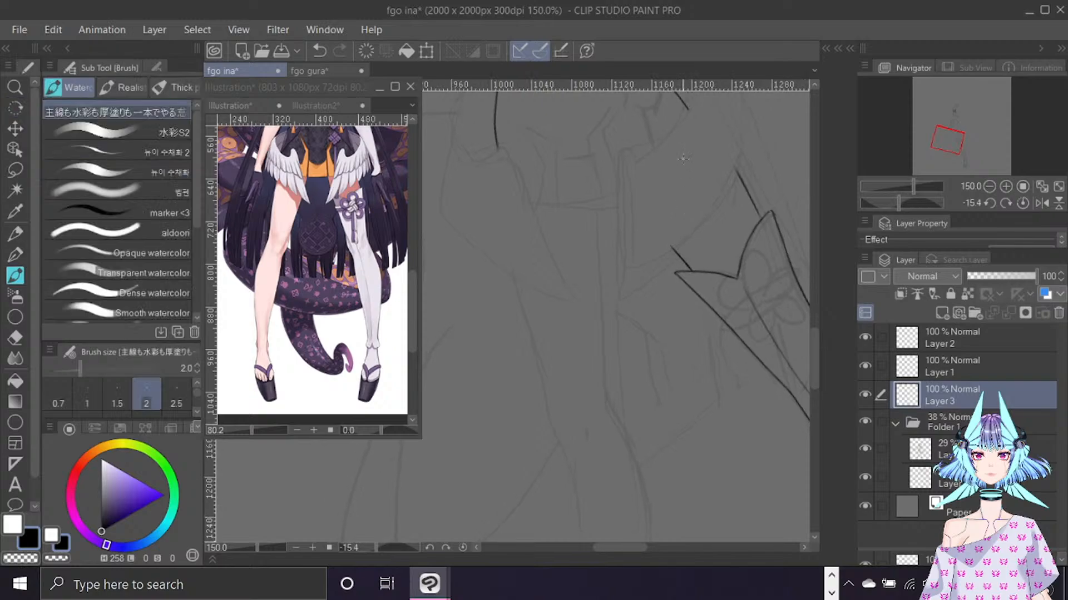
left_click_drag(636, 553, 627, 551)
left_click_drag(815, 355, 814, 367)
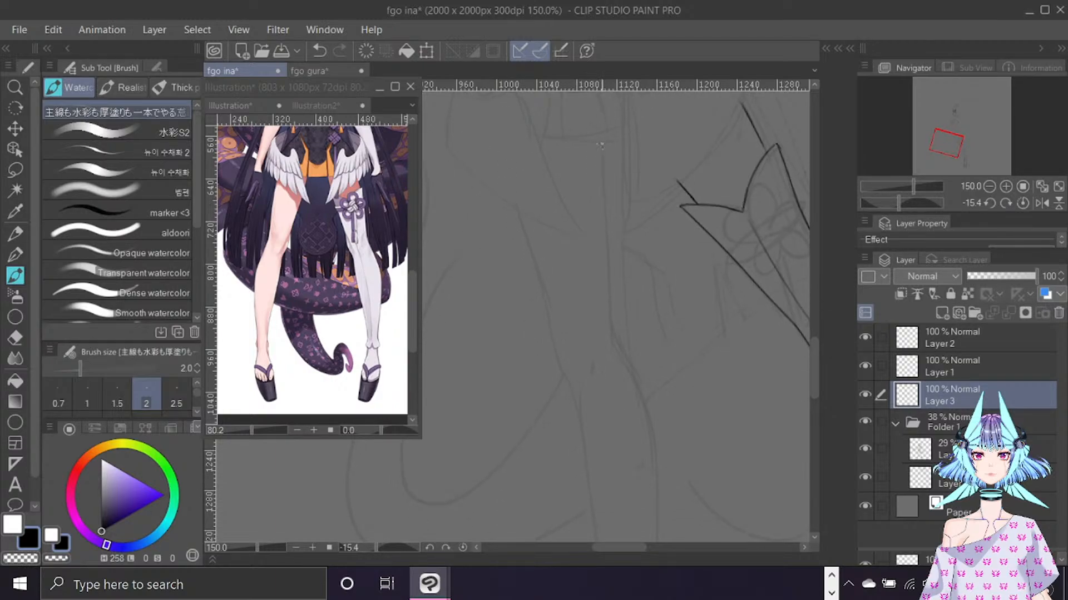
left_click_drag(602, 143, 608, 273)
key("ctrl+z")
left_click_drag(603, 147, 606, 298)
key("ctrl+z")
left_click_drag(509, 179, 539, 277)
key("ctrl+z")
mouse_move(602, 140)
left_mouse_down()
mouse_move(609, 356)
mouse_move(610, 258)
mouse_move(611, 322)
left_mouse_up()
key("ctrl+z")
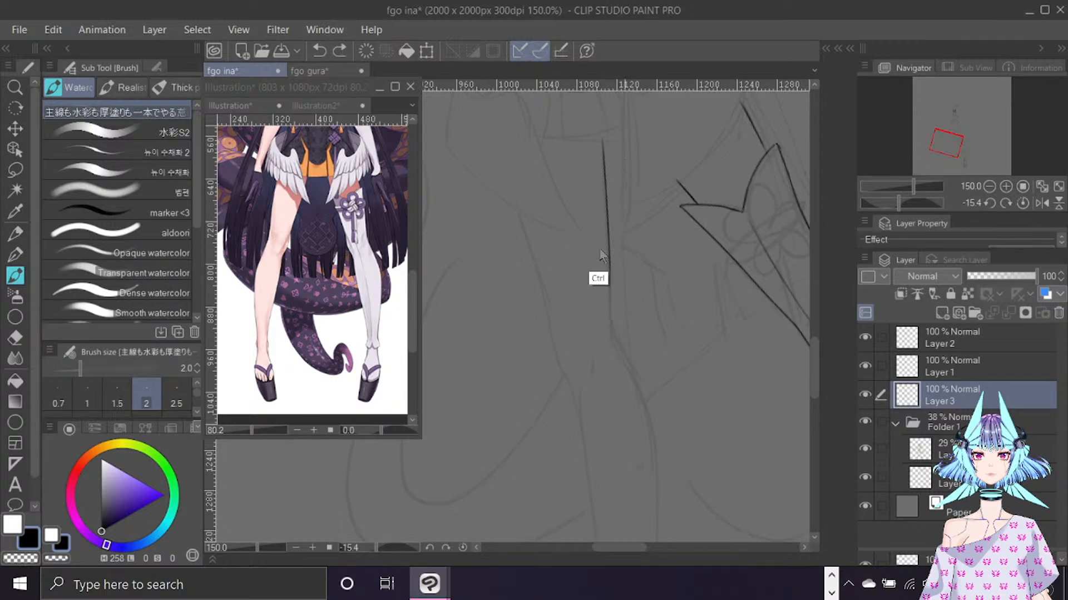
Extend the bare leg's inner thigh contour down to the top of the knee.
left_click_drag(607, 250, 613, 328)
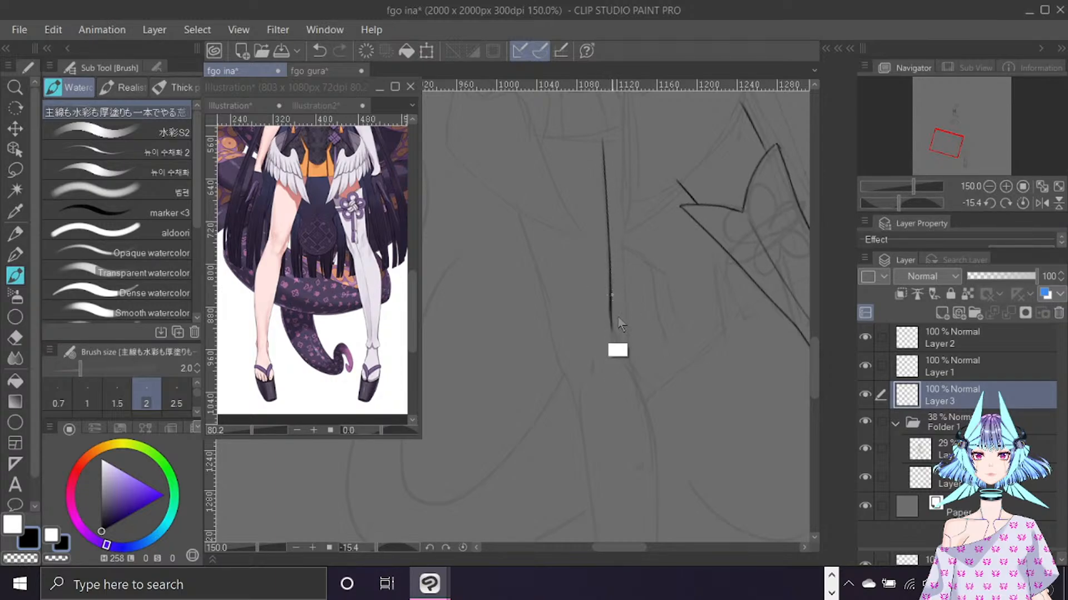
key("ctrl+z")
mouse_move(607, 278)
left_mouse_down()
mouse_move(624, 356)
mouse_move(609, 292)
mouse_move(613, 334)
left_mouse_up()
key("ctrl+z")
key("ctrl+z")
Ink the bare leg's inner contour past the knee and along the curve of the upper calf.
scroll(815, 345, "down", 3)
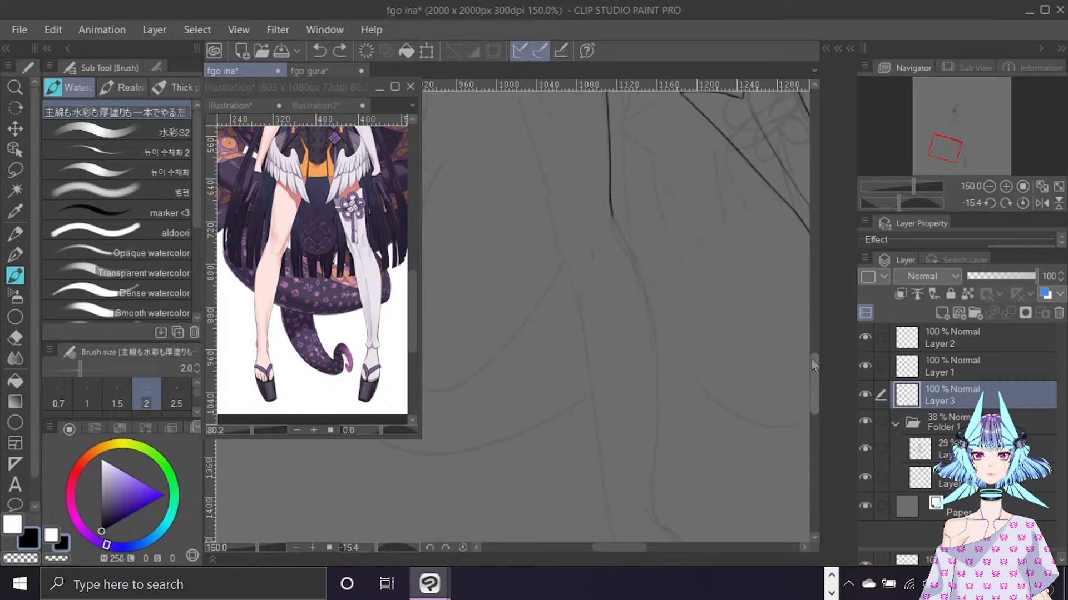
left_click_drag(611, 209, 648, 311)
key("ctrl+z")
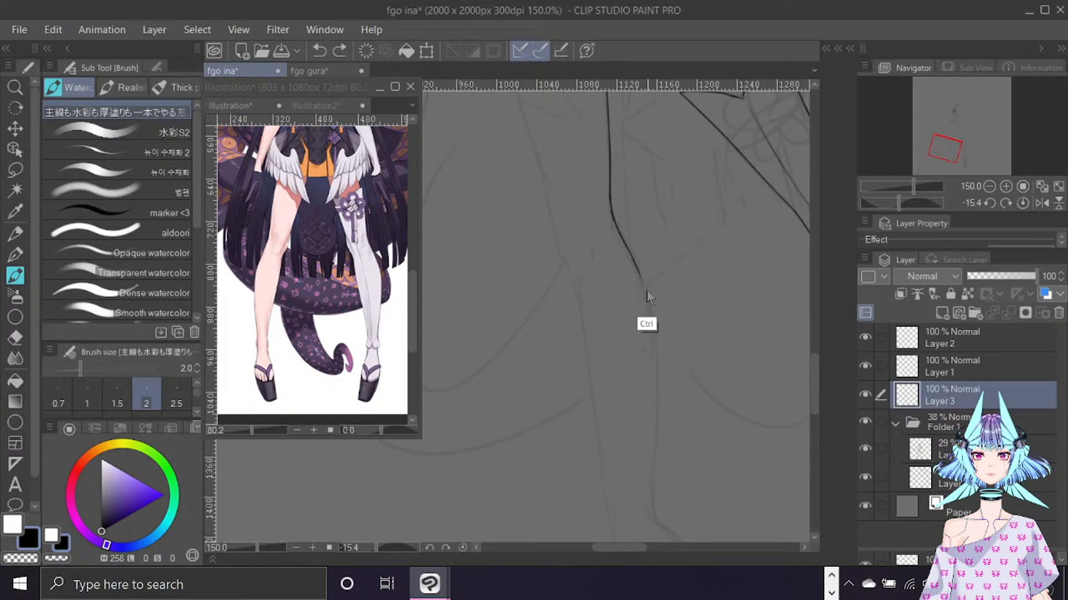
left_click_drag(632, 260, 650, 315)
key("ctrl+z")
left_click_drag(639, 278, 657, 388)
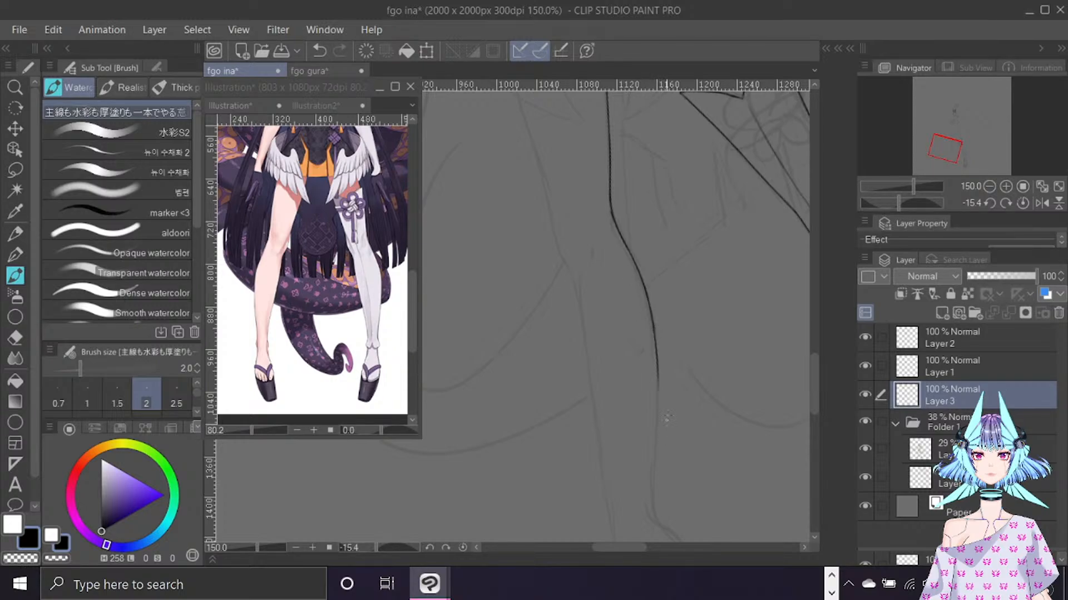
Continue the inner calf contour of the bare leg down to the ankle, retrying strokes until the line is smooth.
scroll(813, 372, "down", 3)
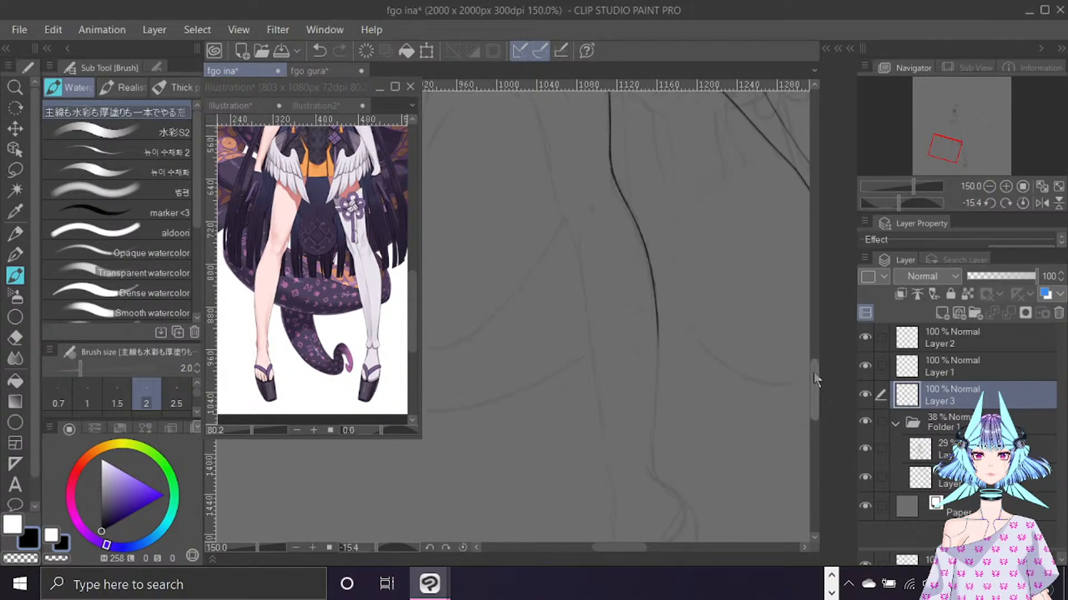
left_click_drag(658, 258, 662, 310)
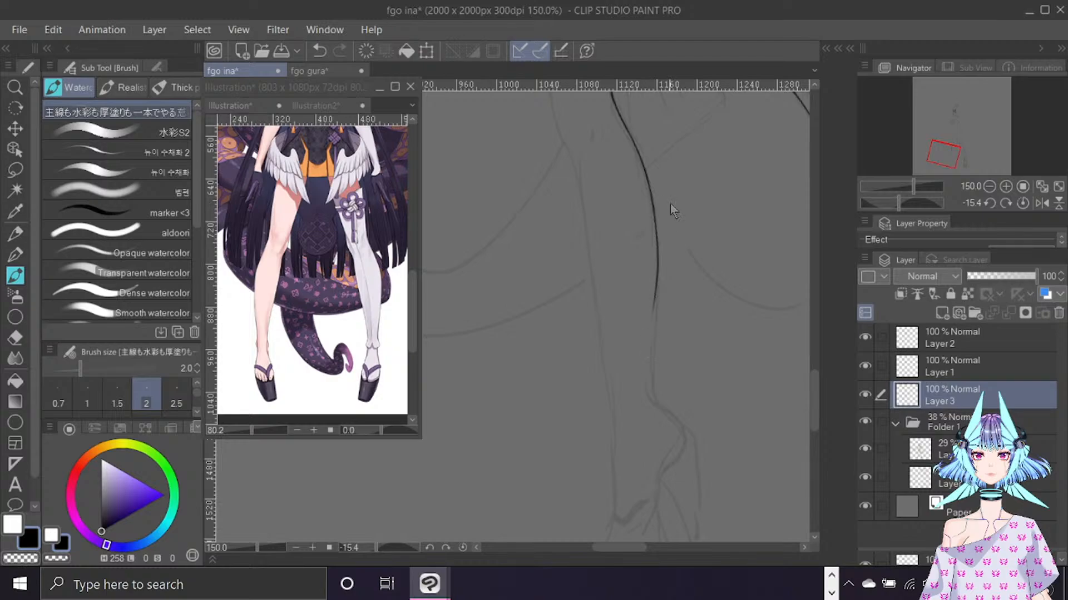
key("ctrl+z")
left_click_drag(657, 257, 658, 298)
key("ctrl+z")
left_click_drag(657, 258, 654, 352)
key("ctrl+z")
left_click_drag(655, 305, 654, 352)
key("ctrl+z")
left_click(655, 304)
mouse_move(655, 305)
left_mouse_down()
mouse_move(651, 393)
mouse_move(652, 349)
mouse_move(655, 401)
left_mouse_up()
Ink the bare leg's outer thigh contour down around the knee and add a short kneecap mark.
left_click_drag(814, 419, 810, 331)
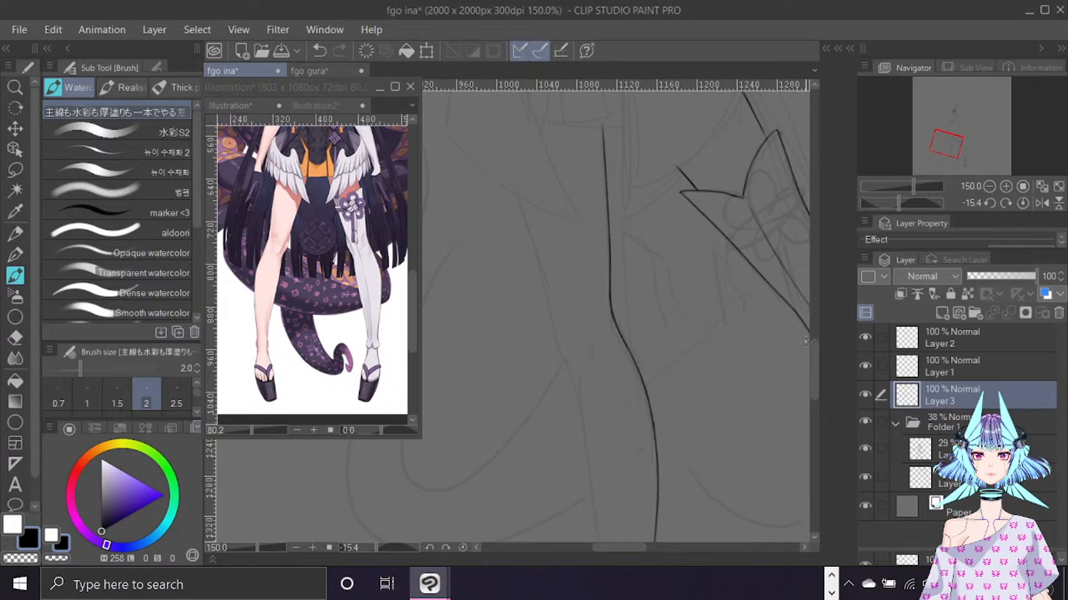
scroll(815, 353, "up", 2)
scroll(815, 353, "down", 1)
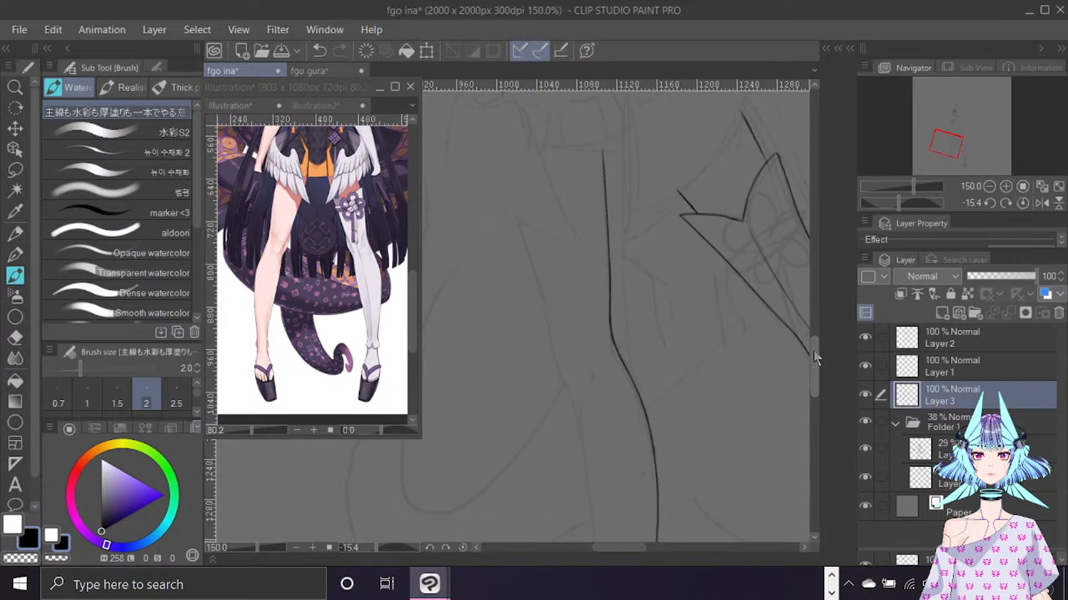
left_click_drag(548, 331, 567, 392)
key("ctrl+z")
mouse_move(549, 334)
left_mouse_down()
mouse_move(573, 398)
mouse_move(595, 357)
left_mouse_up()
left_click_drag(517, 210, 553, 345)
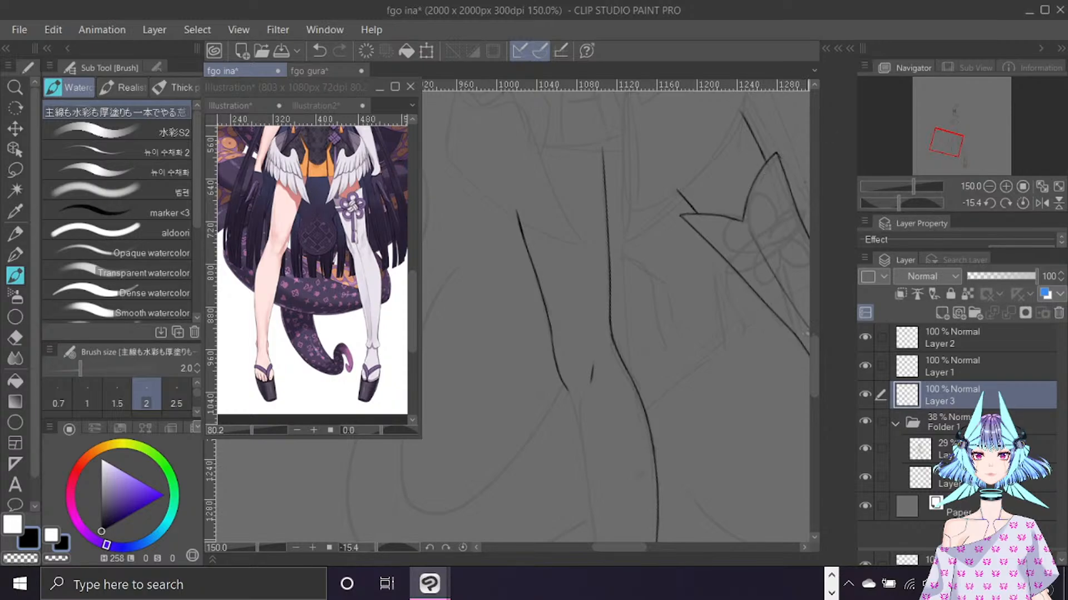
Ink the bare leg's shin contour from the knee down the upper shin, retrying the lower stroke.
left_click_drag(816, 351, 816, 378)
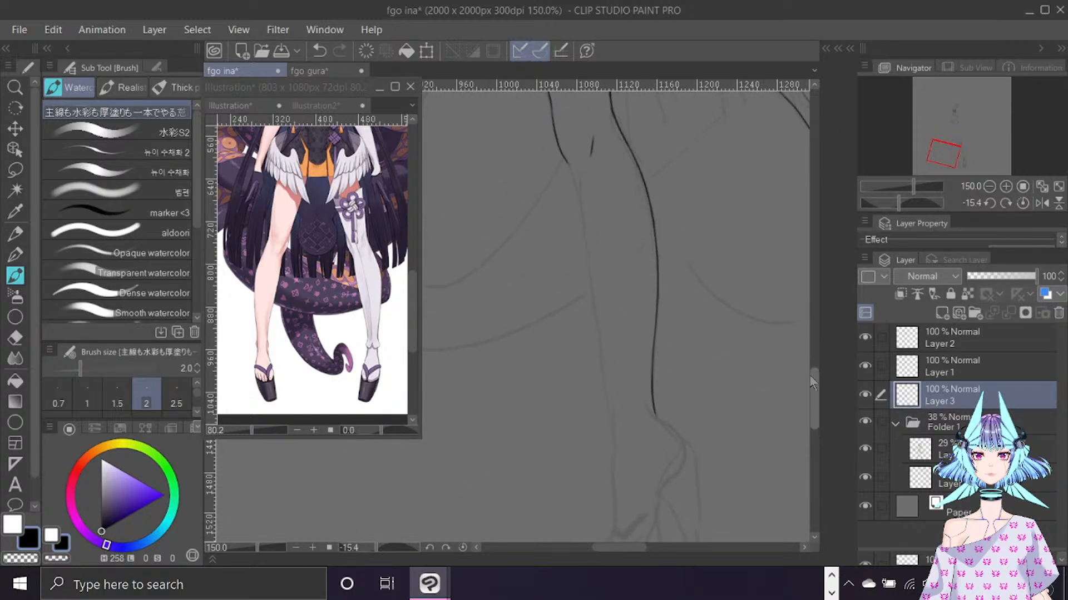
mouse_move(567, 166)
left_mouse_down()
mouse_move(588, 256)
mouse_move(569, 166)
mouse_move(586, 245)
left_mouse_up()
key("ctrl+z")
left_click_drag(569, 166, 594, 306)
left_click_drag(588, 245, 594, 363)
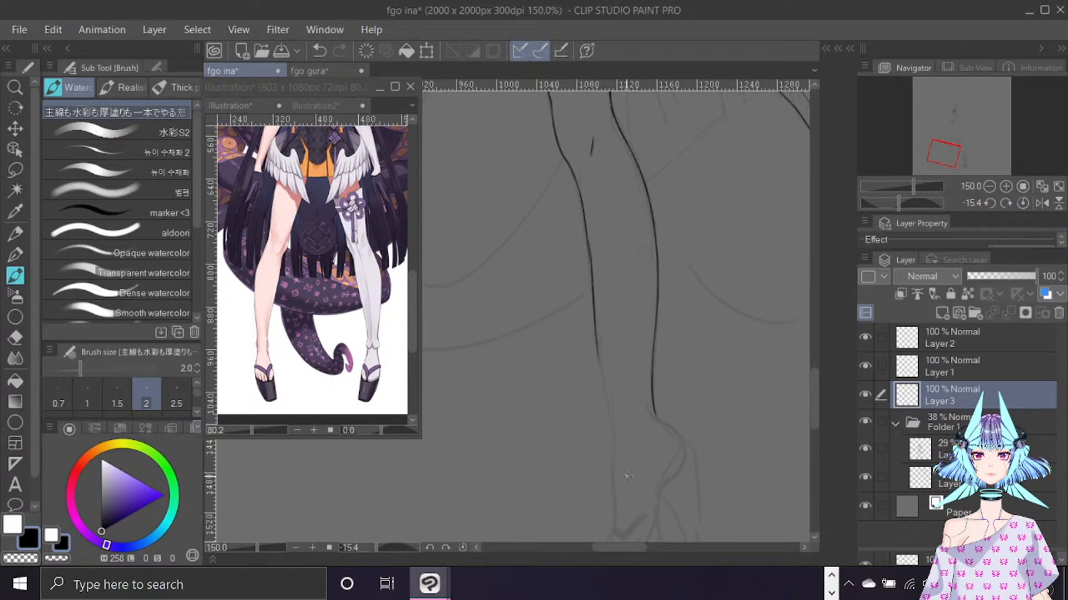
key("ctrl+z")
left_click_drag(587, 240, 594, 328)
key("ctrl+z")
scroll(816, 383, "down", 3)
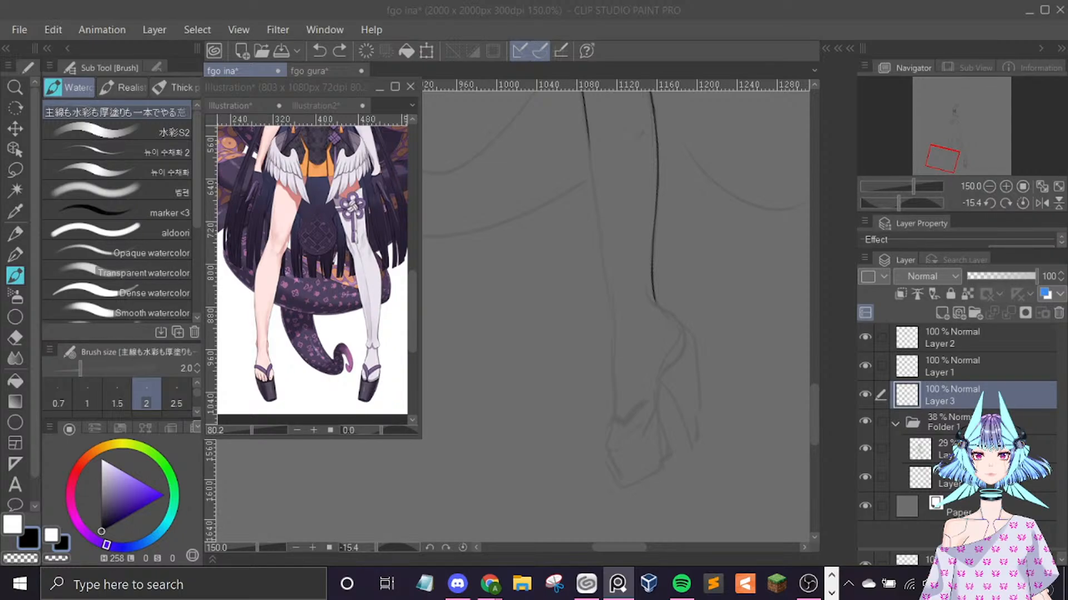
Check the reference art's sandaled feet and ink the bare foot's back of ankle, heel and sole contour.
left_click_drag(0, 345, 524, 302)
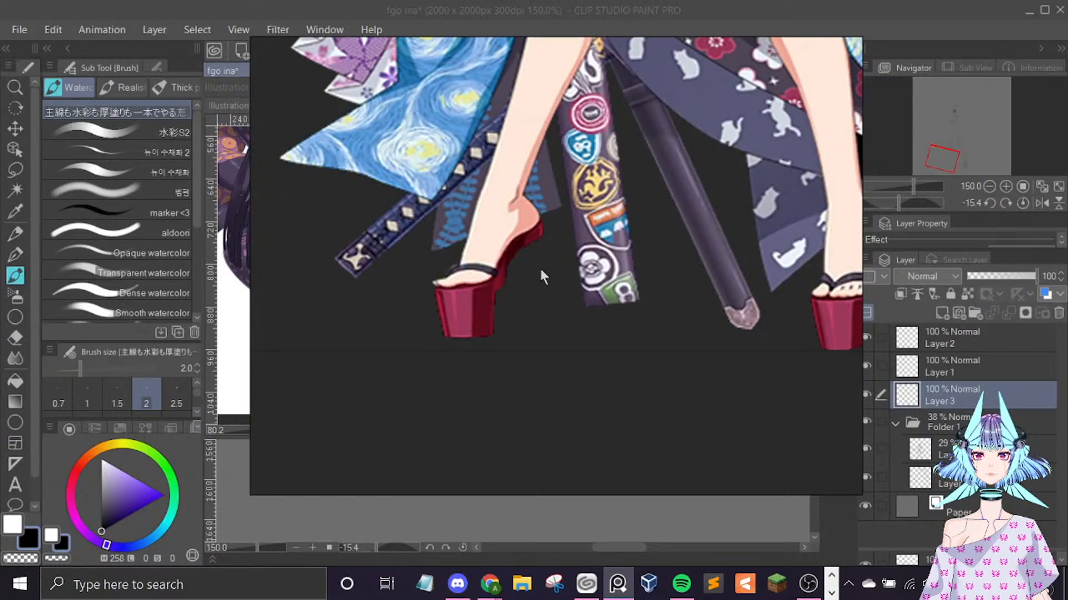
left_click_drag(578, 332, 0, 370)
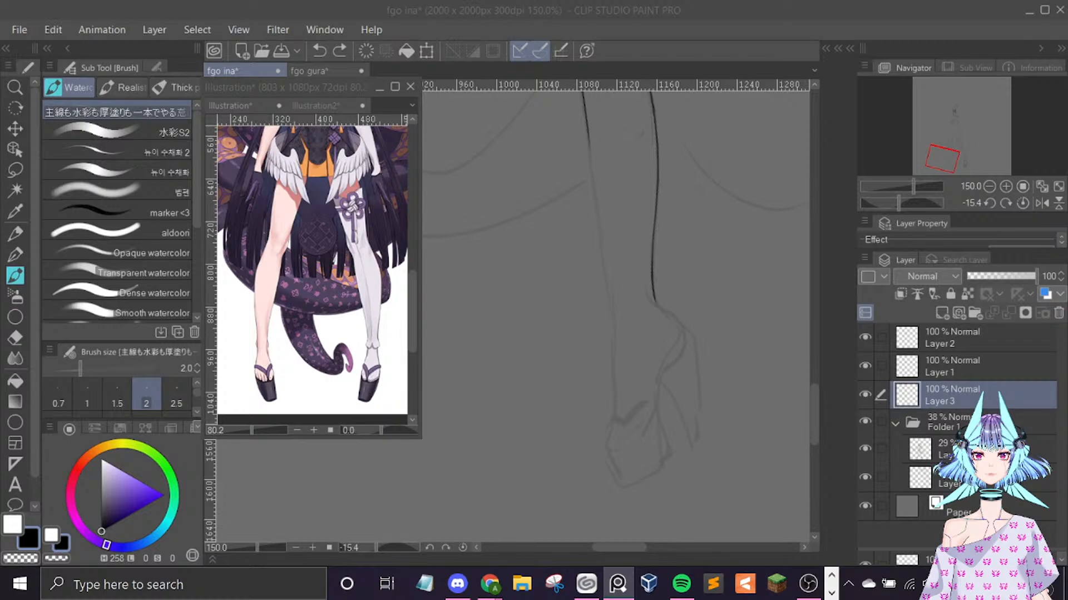
left_click(813, 399)
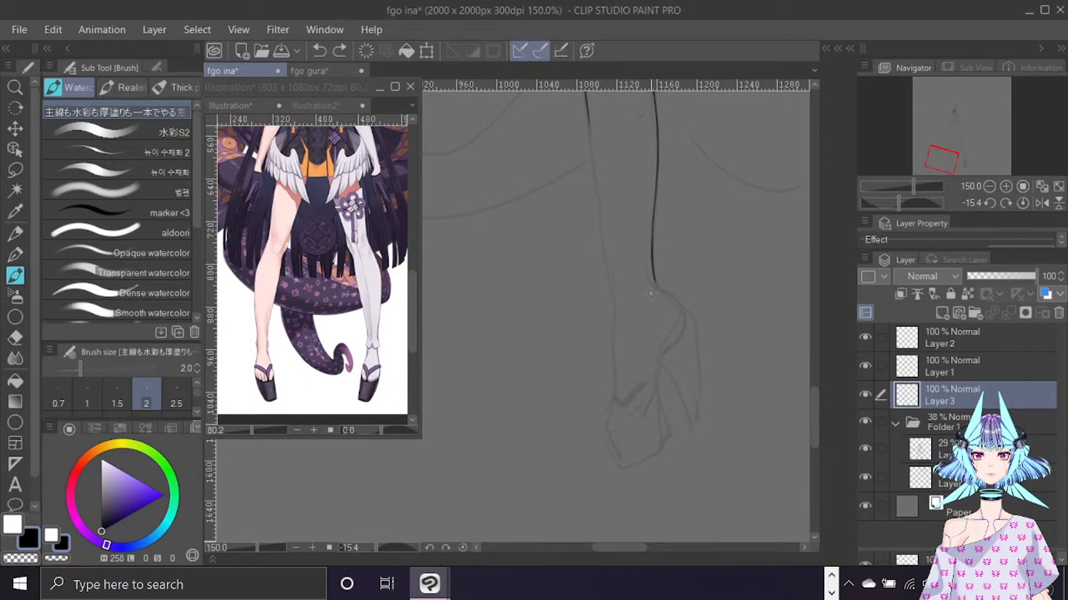
left_click_drag(654, 298, 684, 316)
left_click_drag(681, 309, 654, 384)
key("ctrl+z")
left_click_drag(655, 385, 643, 416)
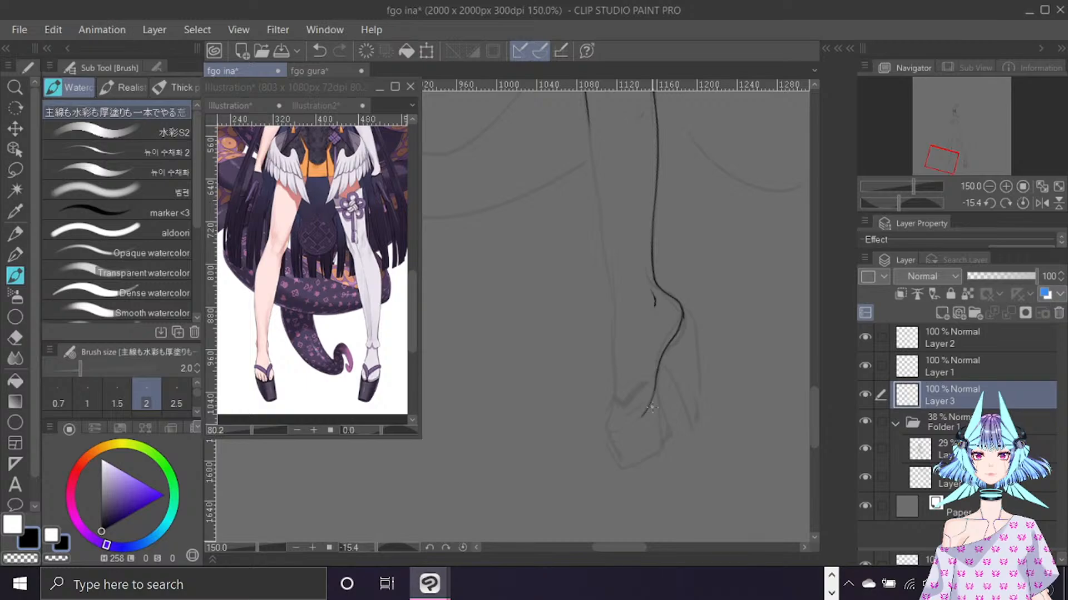
Extend the bare foot's sole line toward the toes and clean up the line at the heel.
left_click_drag(646, 412, 618, 430)
key("ctrl+z")
key("c")
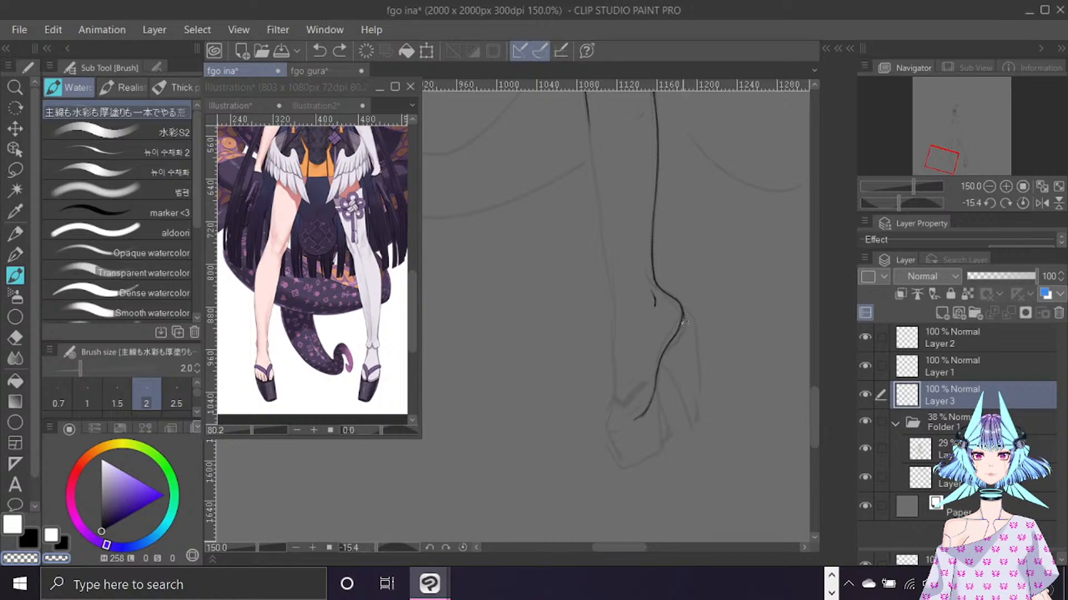
left_click(684, 306)
key("c")
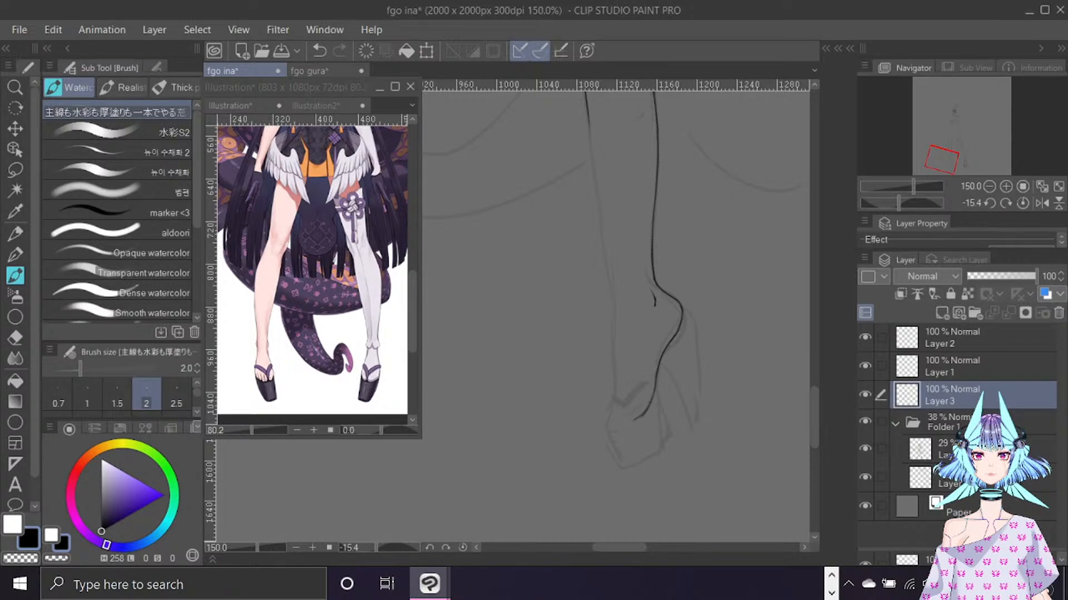
Switch to the reference board and place the character turnaround sheet, enlarged, above the full-body tentacle illustration.
key("alt+Tab")
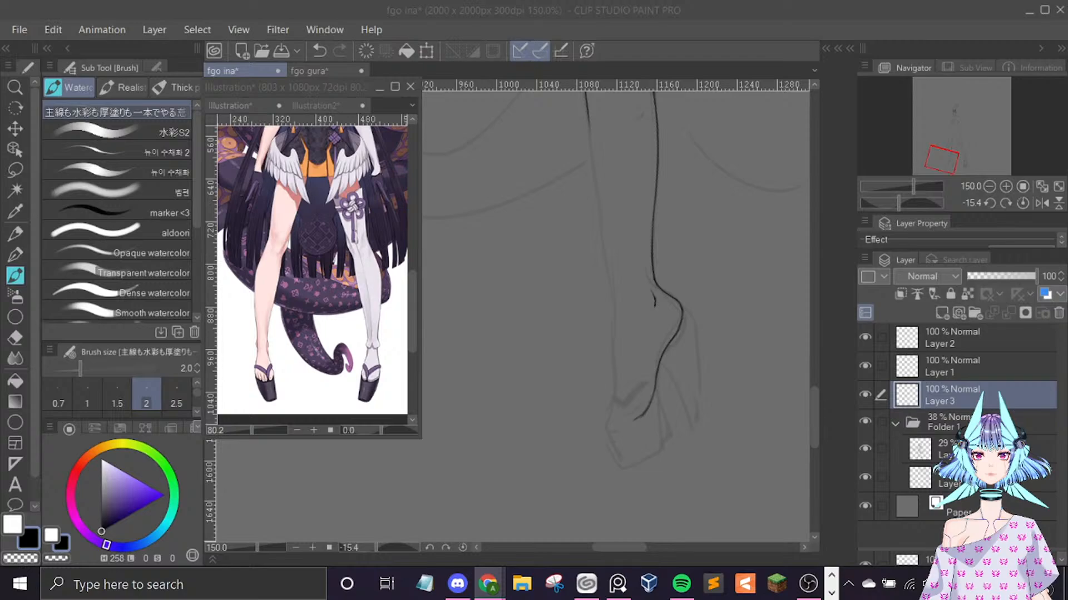
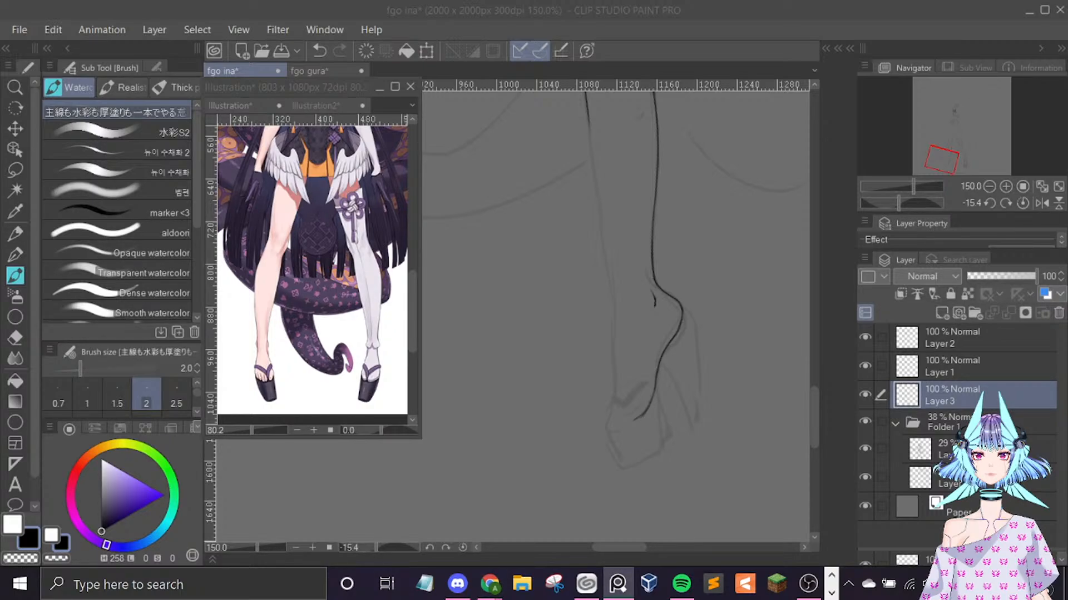
left_click(617, 584)
scroll(584, 398, "down", 5)
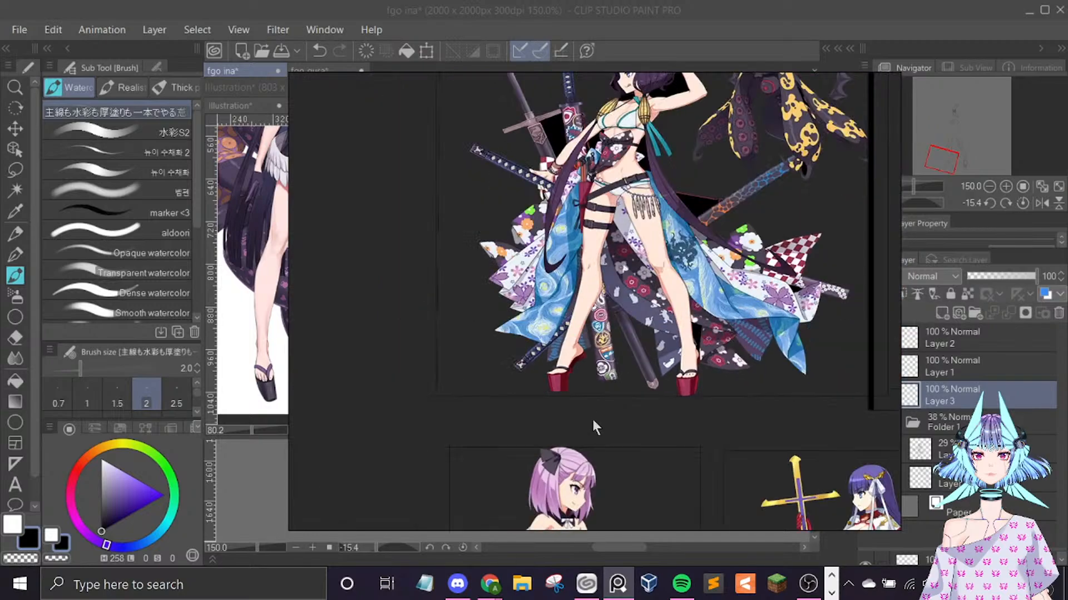
scroll(800, 385, "down", 7)
left_click_drag(800, 386, 351, 341)
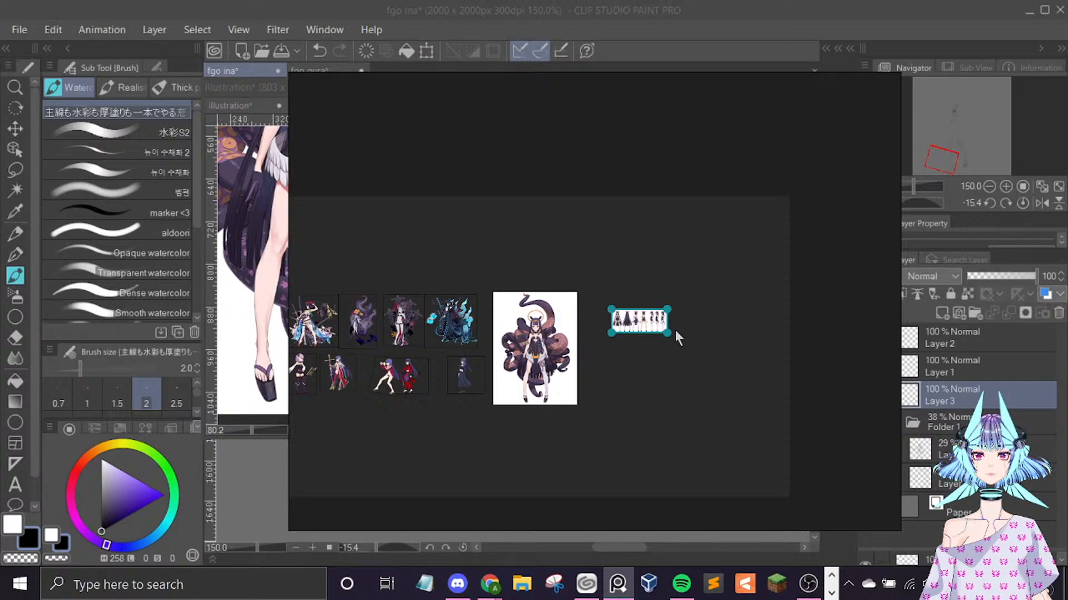
left_click_drag(674, 329, 472, 250)
left_click(596, 243)
scroll(596, 243, "up", 5)
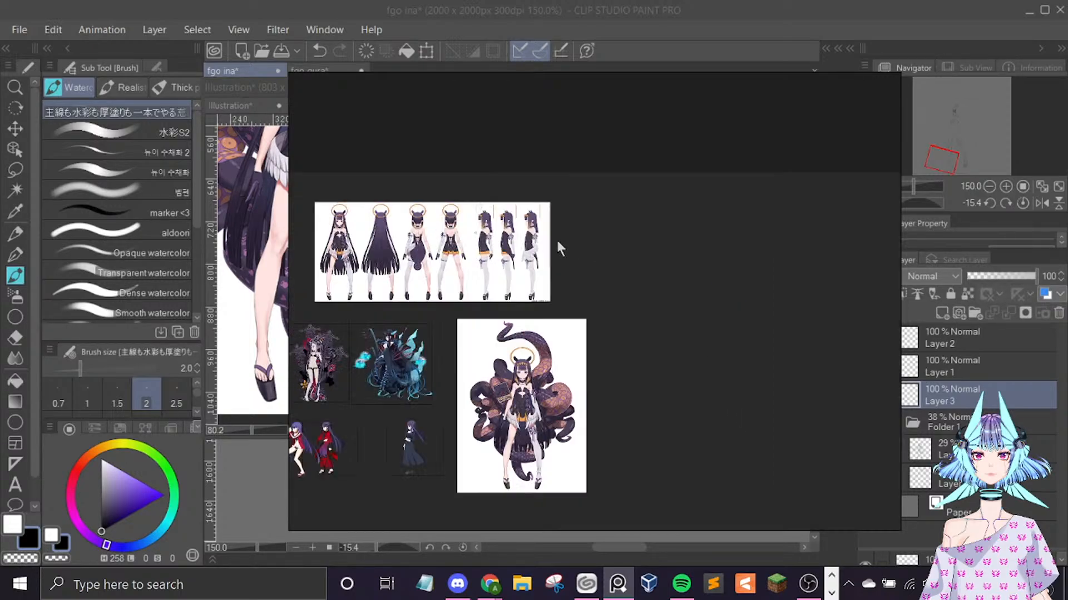
Examine the legs and platform shoes in the turnaround sheet's side, back and front views.
left_click_drag(601, 352, 826, 321)
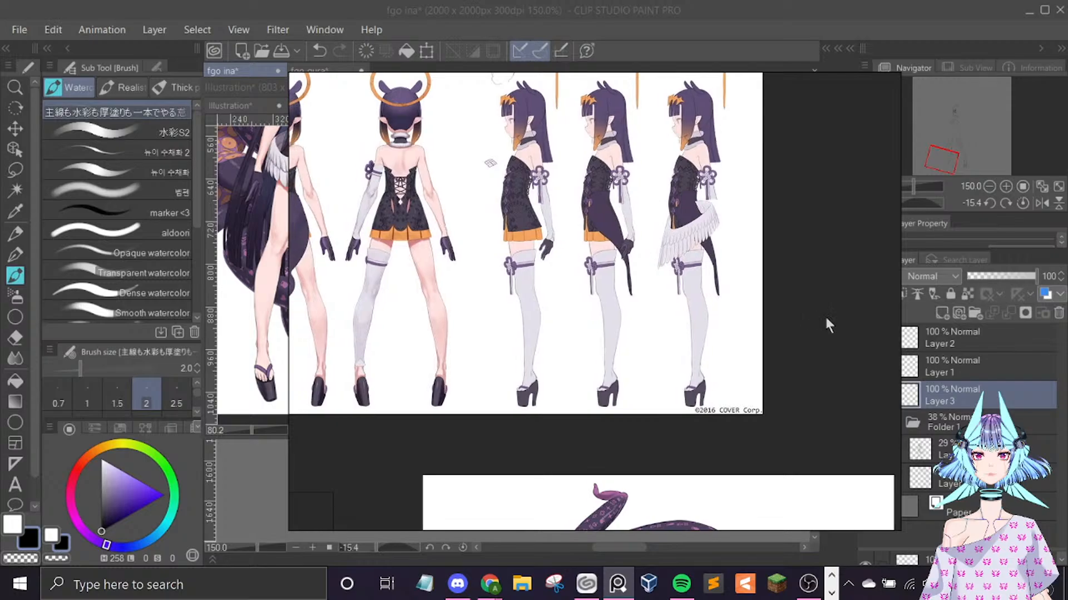
scroll(742, 332, "down", 2)
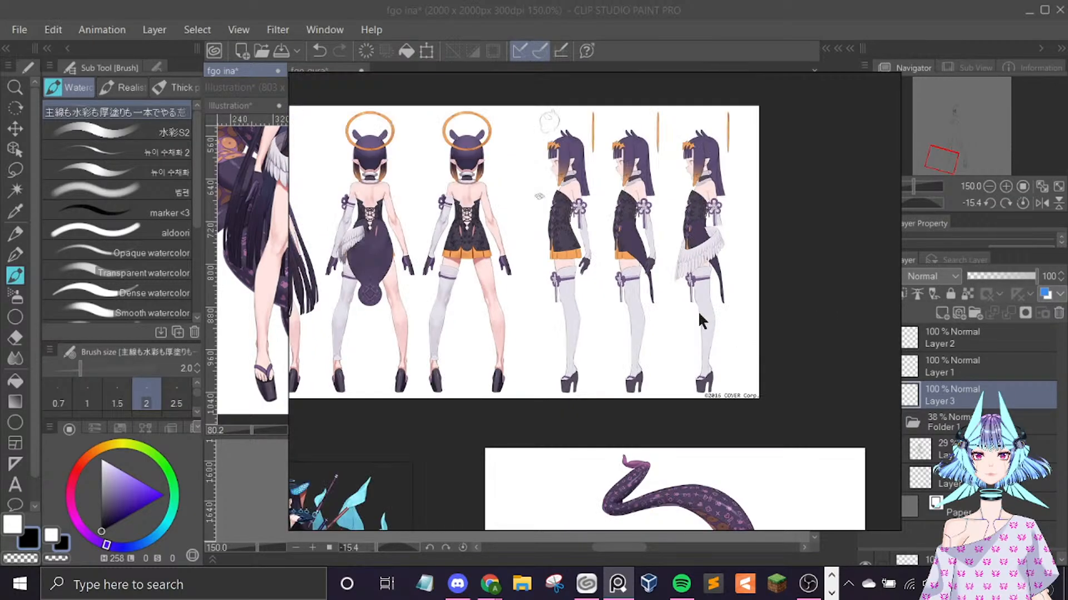
left_click_drag(787, 217, 911, 250)
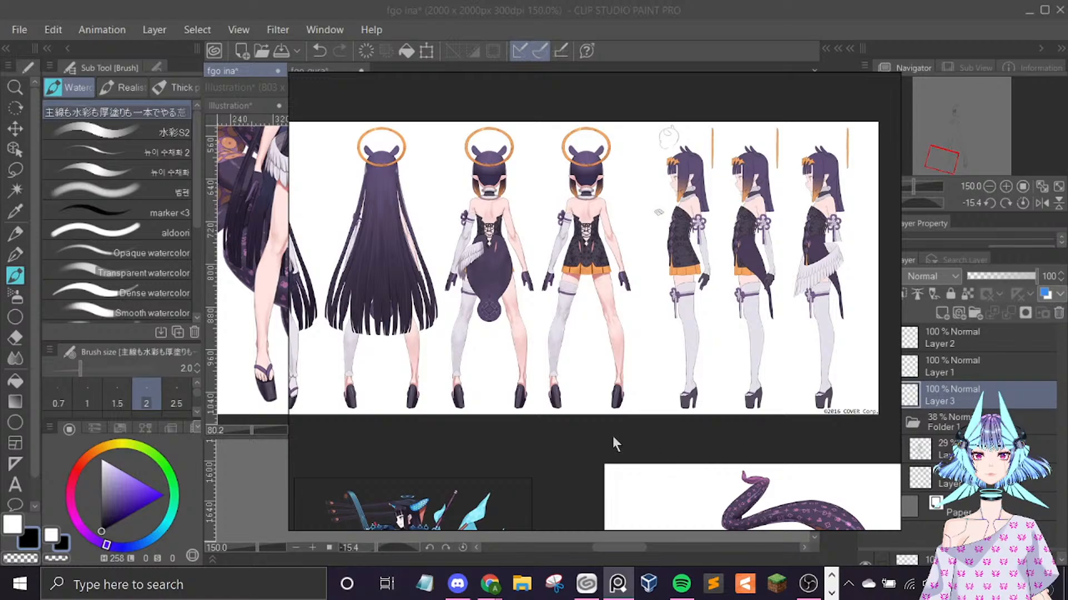
left_click_drag(500, 429, 627, 411)
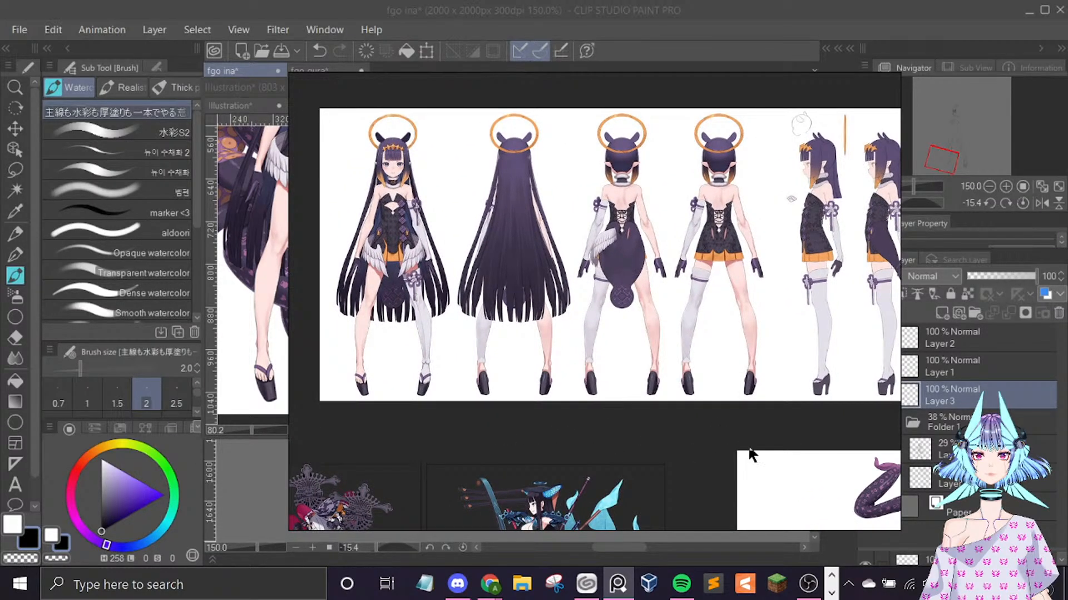
left_click_drag(768, 424, 0, 450)
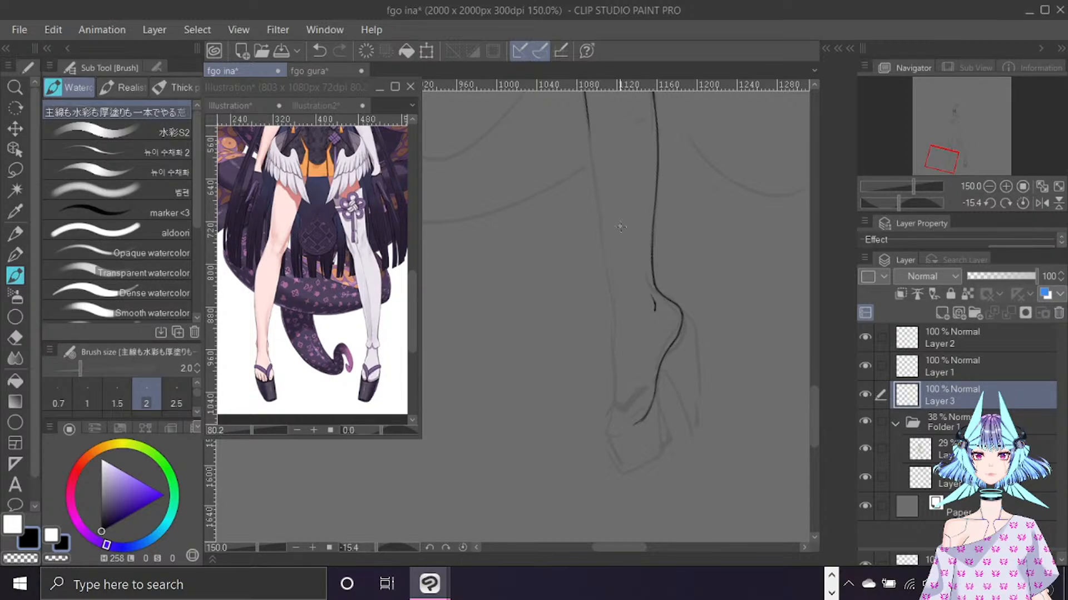
Return to the drawing and ink the bare leg's lower shin and instep contour, joining it to the sole at the toes.
left_click_drag(611, 285, 615, 392)
mouse_move(612, 349)
left_mouse_down()
mouse_move(611, 440)
mouse_move(623, 424)
left_mouse_up()
mouse_move(645, 417)
left_mouse_down()
mouse_move(610, 445)
mouse_move(639, 411)
left_mouse_up()
key("ctrl+z")
key("e")
key("b")
left_click_drag(646, 415, 632, 426)
key("ctrl+z")
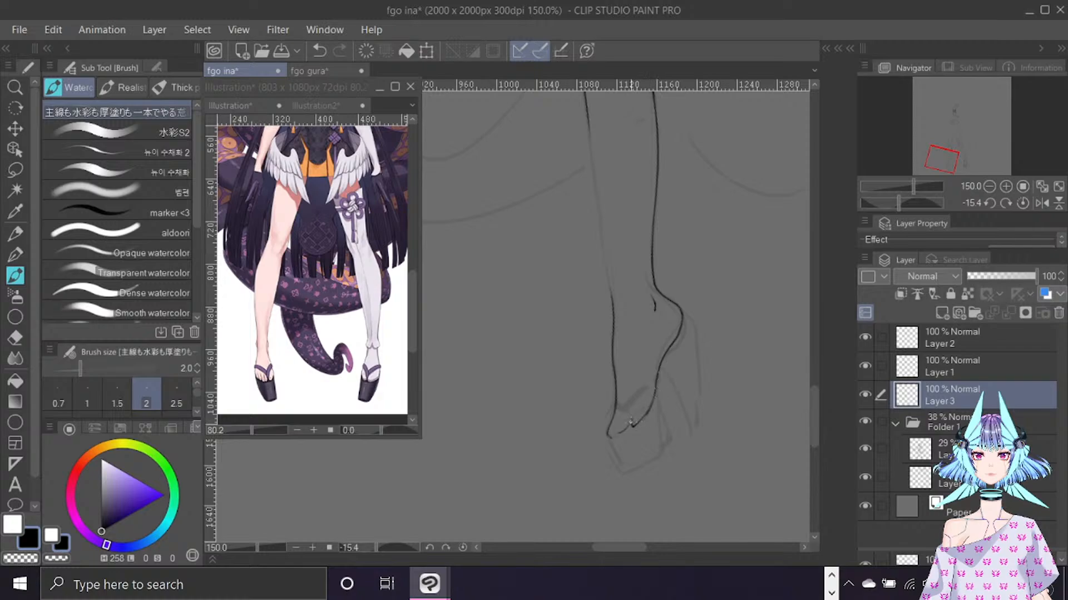
left_click_drag(652, 416, 616, 438)
On a new layer, mark the platform height of the finished sandal with a short straight line.
left_click_drag(622, 548, 656, 547)
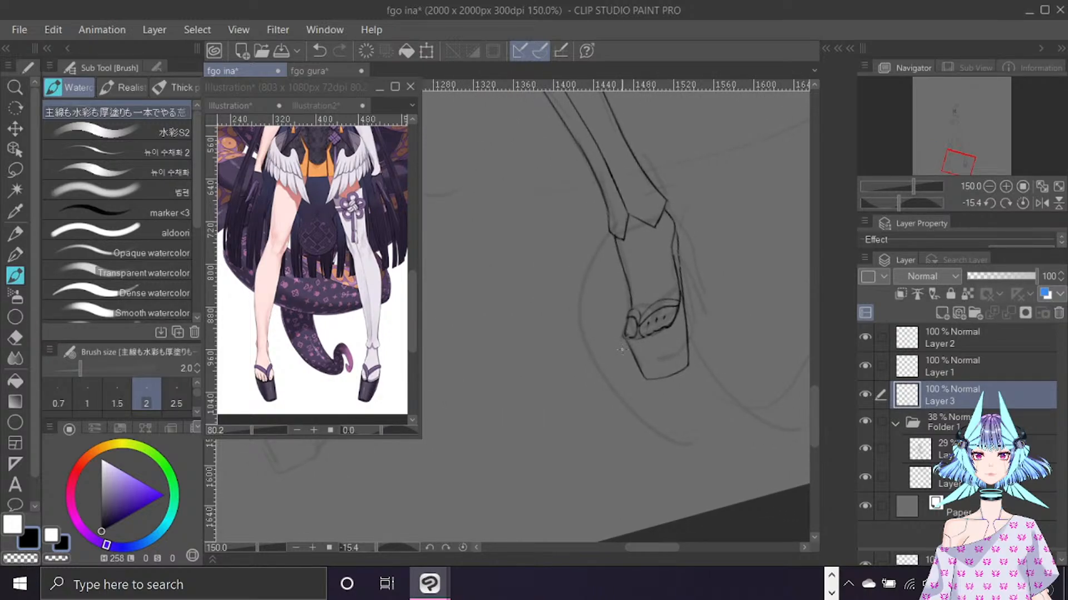
left_click_drag(620, 343, 638, 386)
key("ctrl+z")
left_click(942, 313)
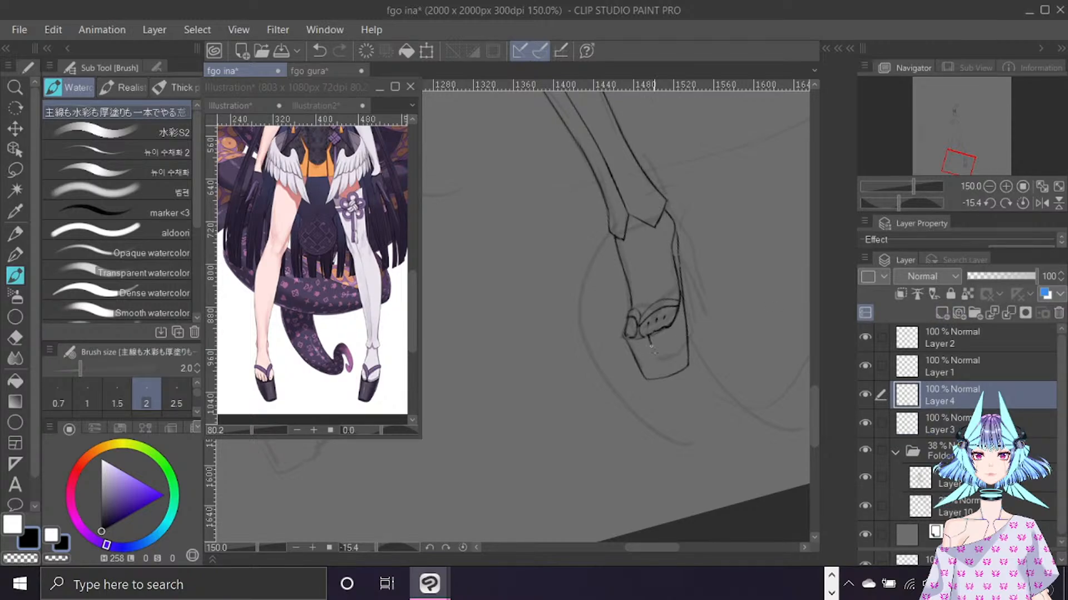
left_click_drag(650, 344, 662, 377)
Move the height mark below the bare foot's toes and set its layer opacity to 43%.
left_click(15, 129)
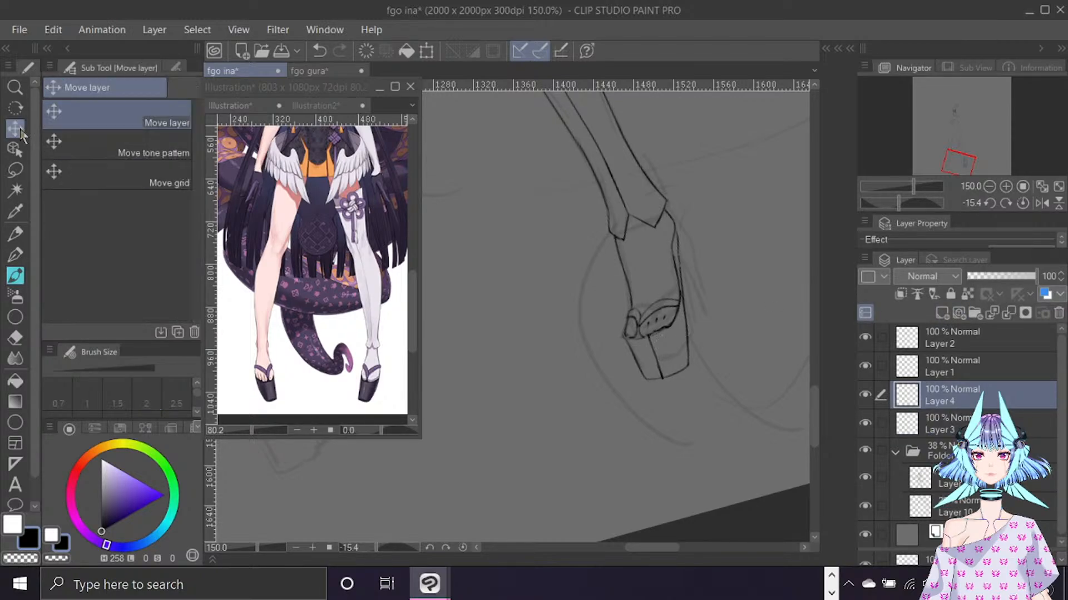
left_click_drag(645, 554, 634, 556)
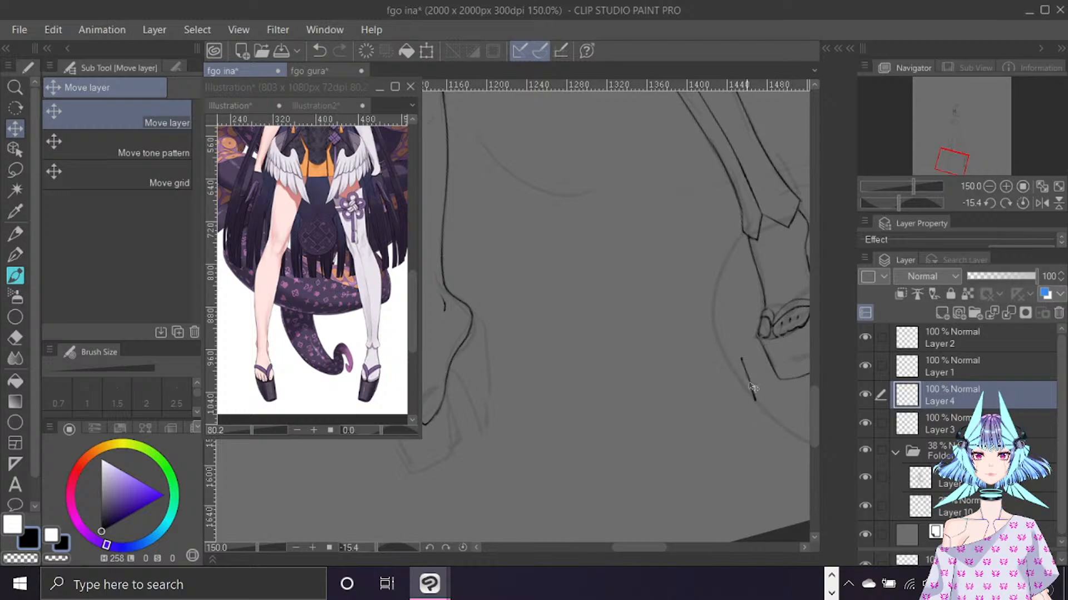
left_click_drag(486, 409, 499, 451)
left_click_drag(652, 550, 629, 550)
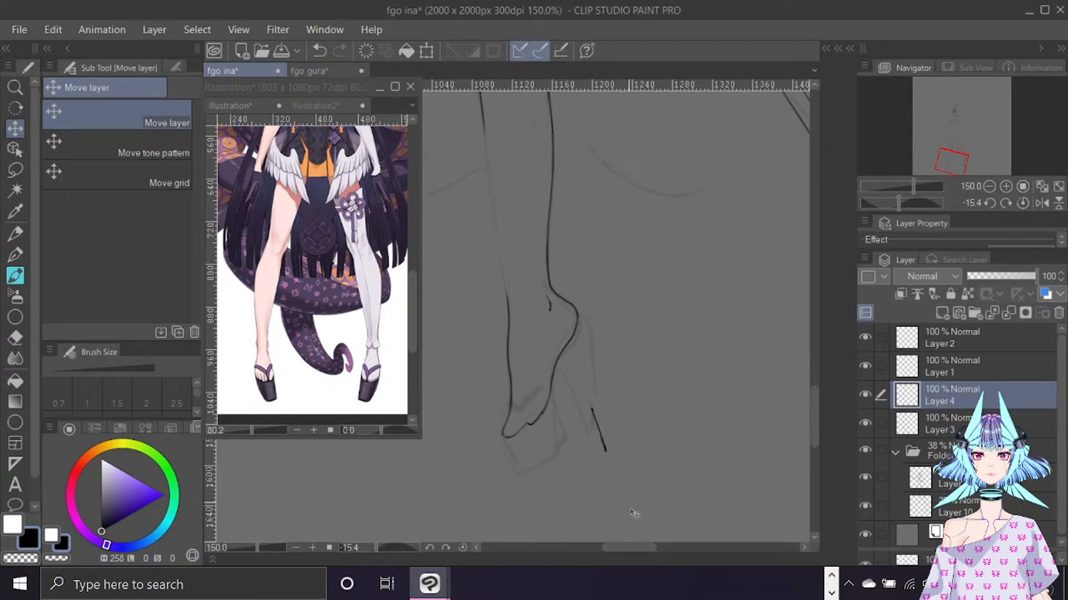
mouse_move(598, 425)
left_mouse_down()
mouse_move(514, 448)
mouse_move(537, 456)
left_mouse_up()
left_click(997, 278)
On Layer 3, ink the front edge of the bare foot's platform and rework the front end of the sole line.
left_click(946, 434)
scroll(817, 395, "down", 3)
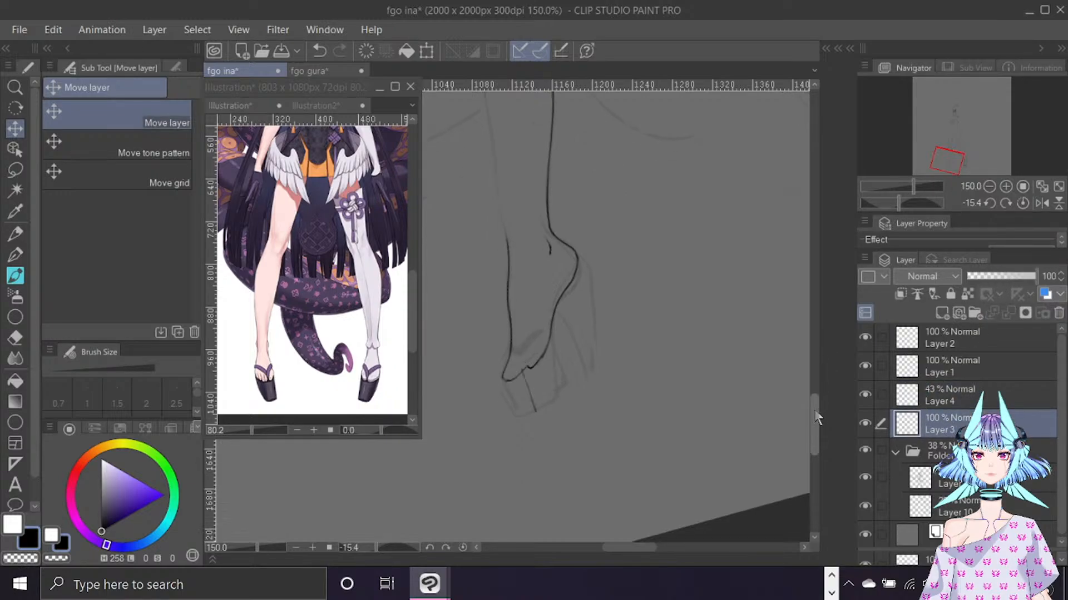
key("b")
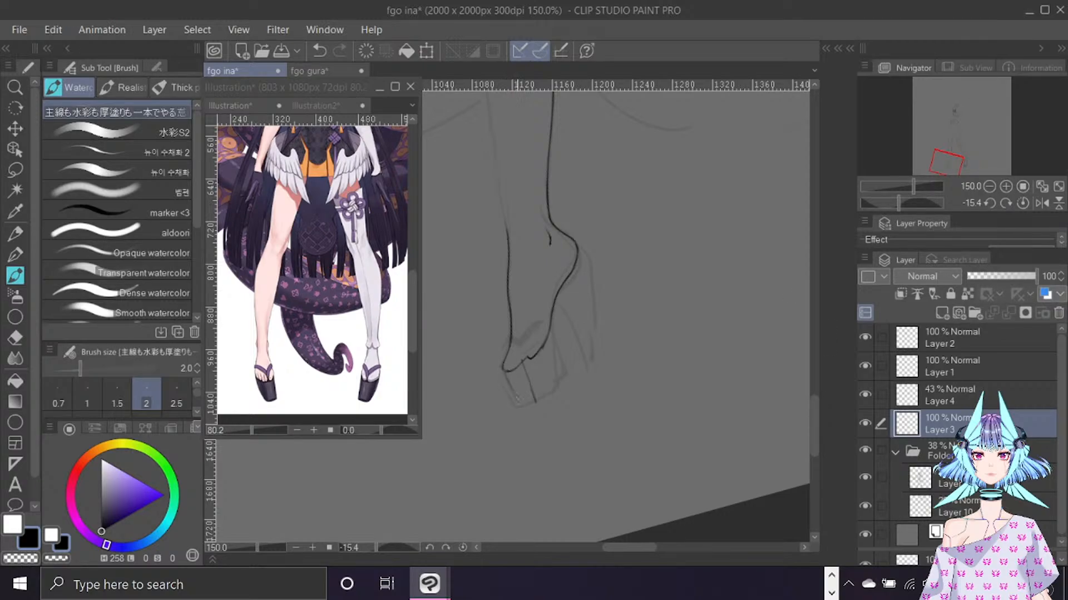
left_click_drag(504, 371, 522, 406)
left_click_drag(578, 253, 531, 359)
key("e")
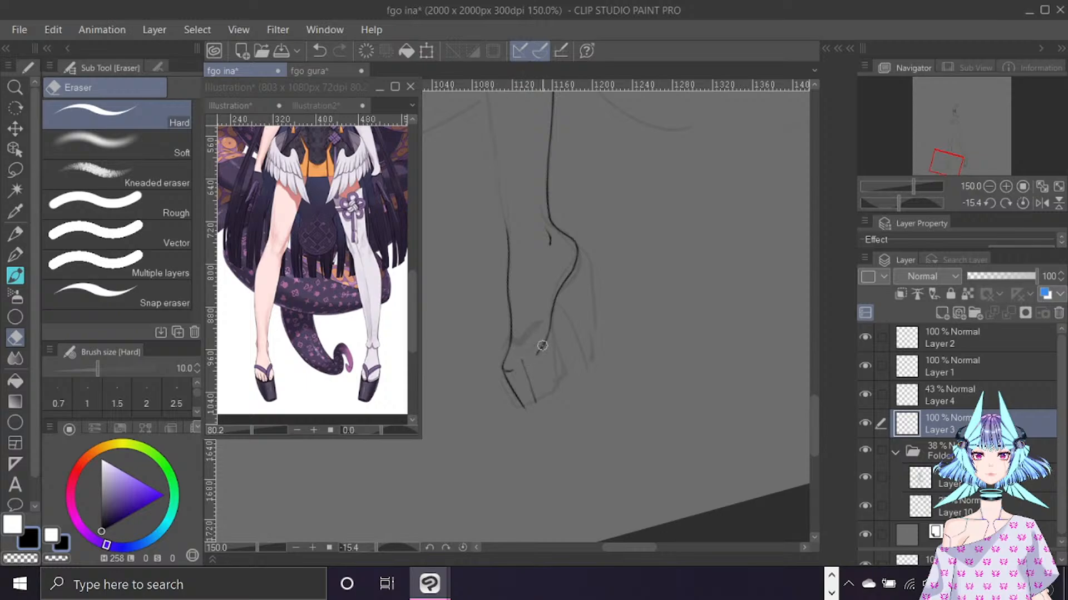
key("b")
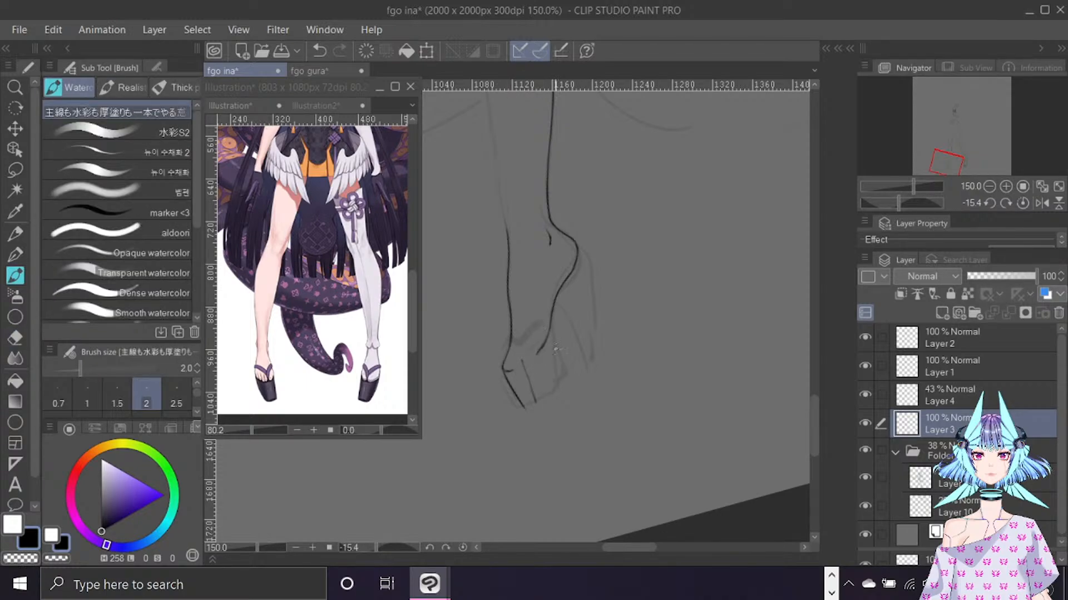
left_click_drag(539, 349, 521, 365)
Try inking the platform's rear and bottom edges and the back of the shoe's heel.
left_click_drag(558, 314, 566, 371)
mouse_move(526, 410)
left_mouse_down()
mouse_move(563, 386)
mouse_move(566, 363)
mouse_move(567, 380)
mouse_move(528, 407)
left_mouse_up()
key("ctrl+z")
key("ctrl+z")
key("ctrl+z")
left_click_drag(554, 350, 563, 388)
left_click_drag(527, 409, 566, 389)
left_click_drag(581, 250, 599, 368)
key("shift+space")
left_click_drag(624, 300, 714, 248)
key("ctrl+z")
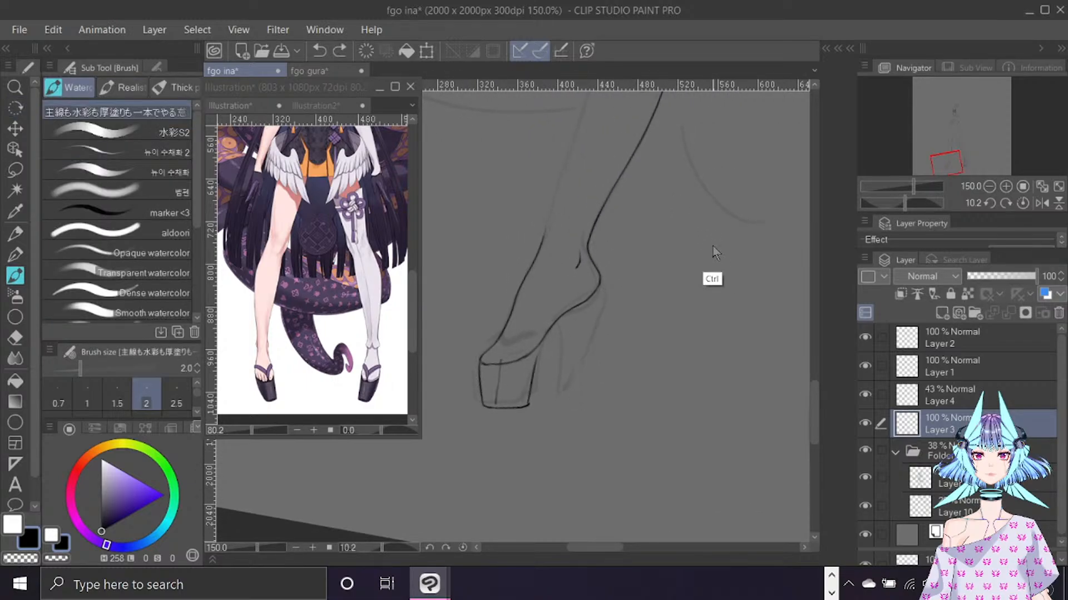
key("ctrl+z")
key("ctrl+z")
key("ctrl+z")
Ink the back edge of the shoe's high heel and the platform's bottom and rear edges.
left_click_drag(602, 283, 584, 404)
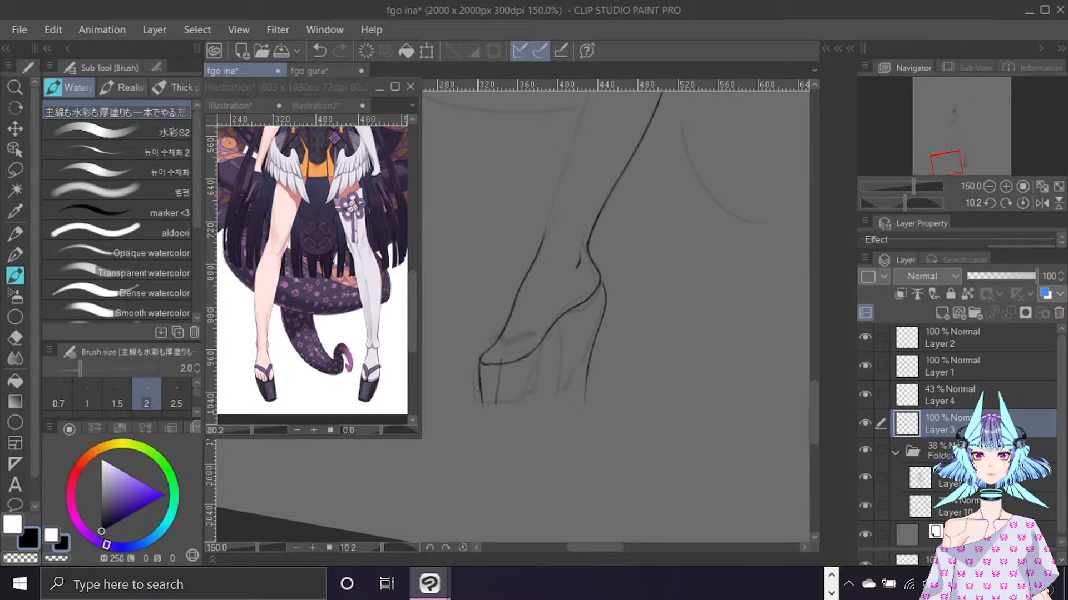
mouse_move(480, 392)
left_mouse_down()
mouse_move(483, 345)
mouse_move(485, 414)
mouse_move(527, 409)
left_mouse_up()
left_click_drag(539, 364, 531, 410)
key("ctrl+z")
left_click_drag(538, 368, 529, 410)
Ink the arch between platform and heel and close the heel's bottom tip.
mouse_move(535, 392)
left_mouse_down()
mouse_move(562, 336)
mouse_move(565, 400)
mouse_move(542, 351)
mouse_move(571, 348)
mouse_move(570, 400)
mouse_move(581, 403)
mouse_move(604, 303)
left_mouse_up()
key("ctrl+z")
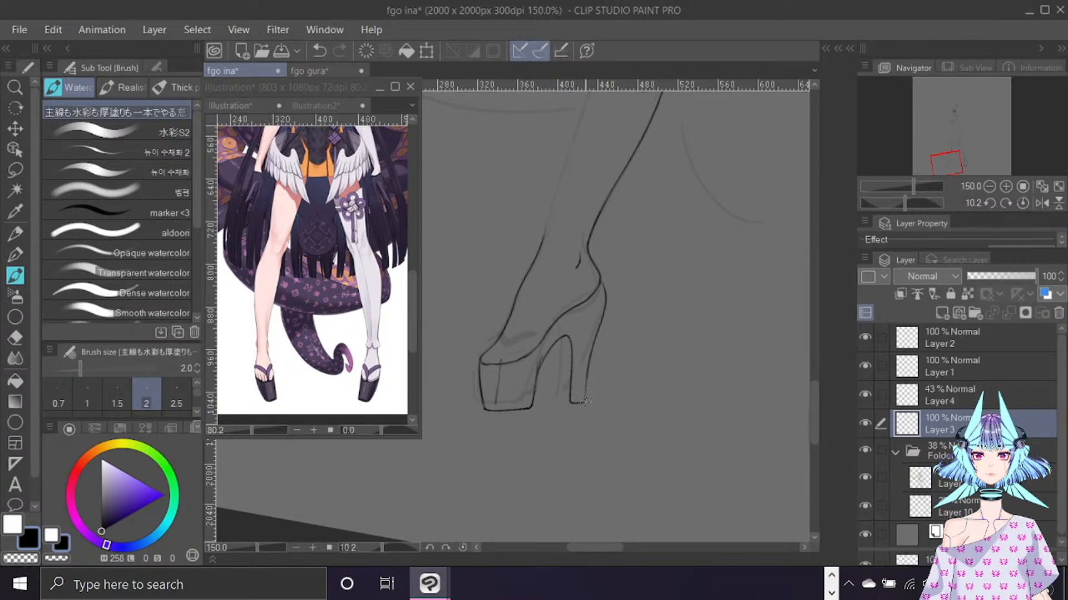
key("ctrl+z")
left_click_drag(590, 374, 583, 404)
key("ctrl+z")
key("c")
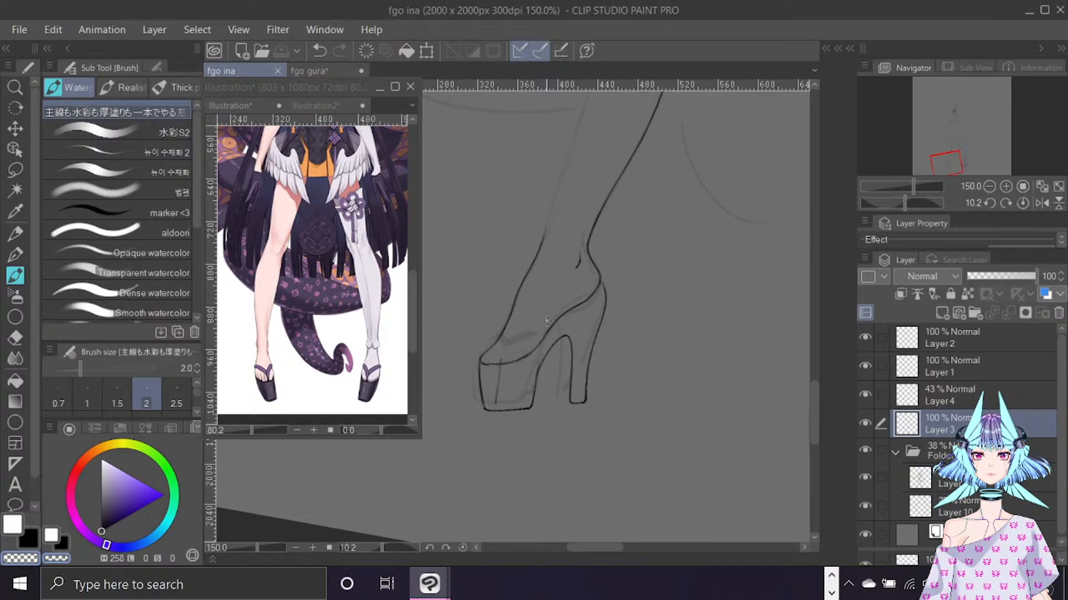
Delete Layer 4 containing the platform height mark.
left_click(951, 395)
left_click(1057, 313)
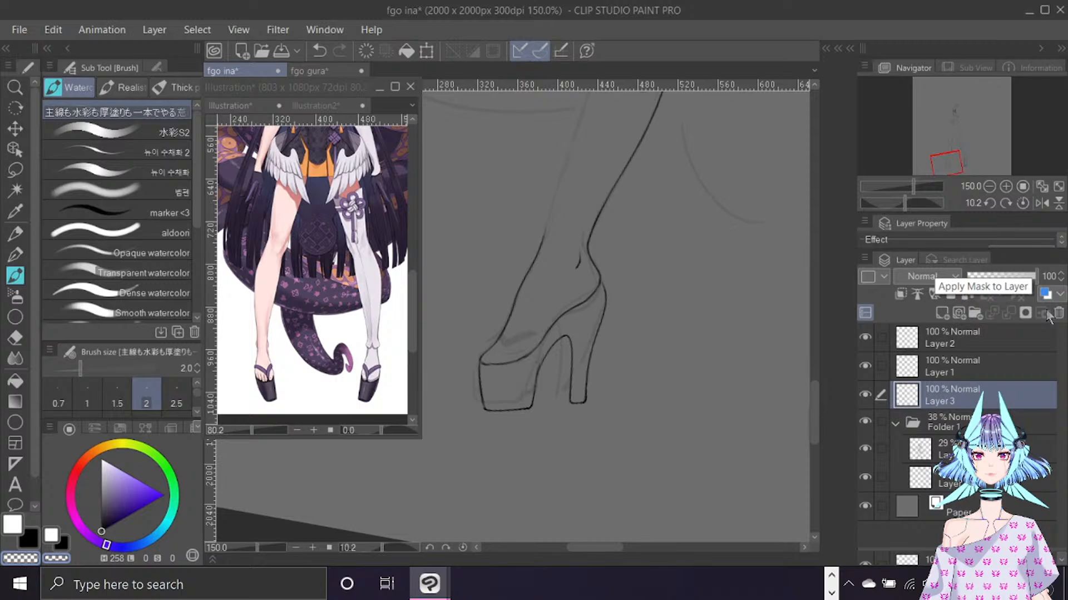
left_click(1022, 203)
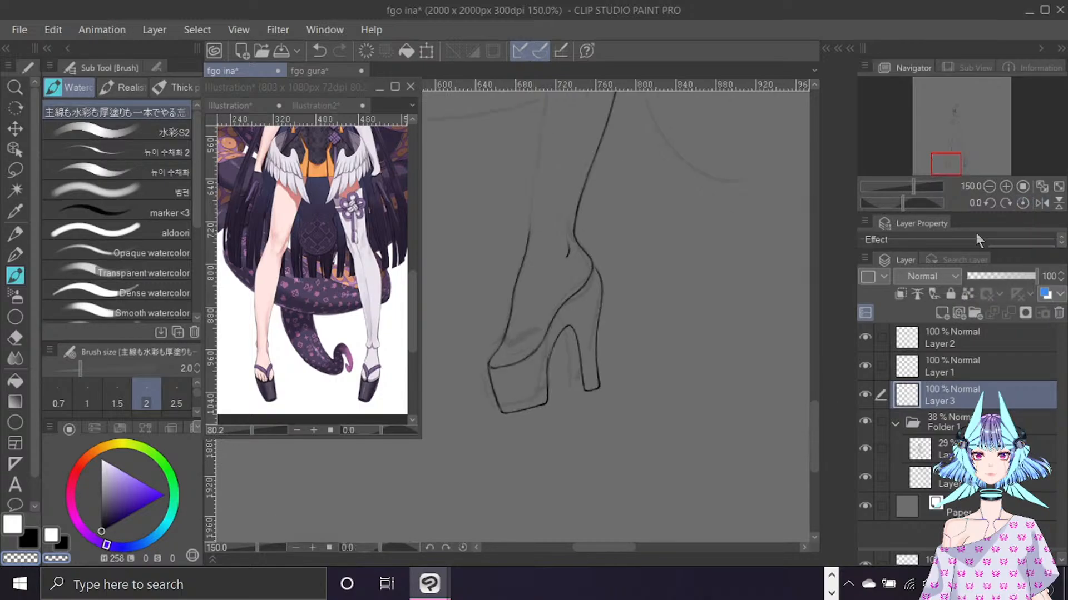
Rotate the canvas view to about -15 degrees around the bare lower leg and make black the active drawing color.
left_click_drag(818, 427, 817, 370)
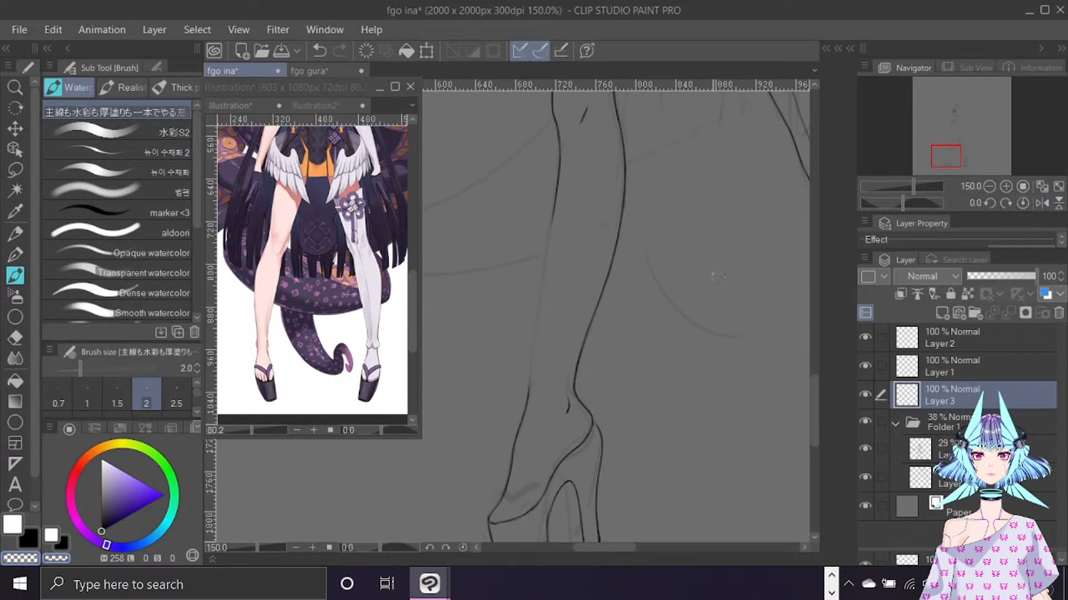
left_click_drag(718, 276, 695, 216)
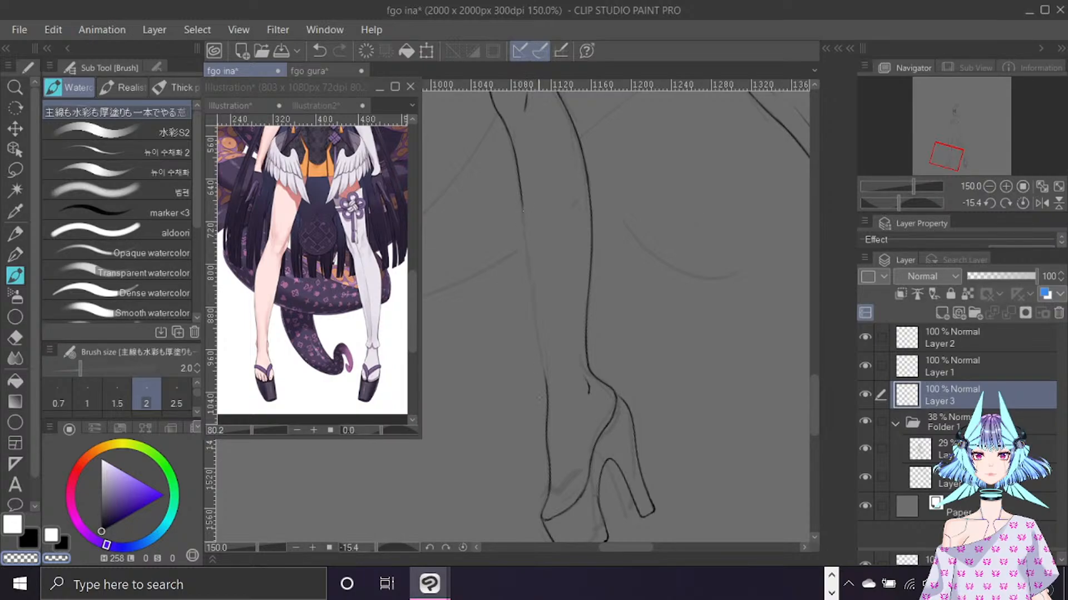
key("c")
key("c")
key("c")
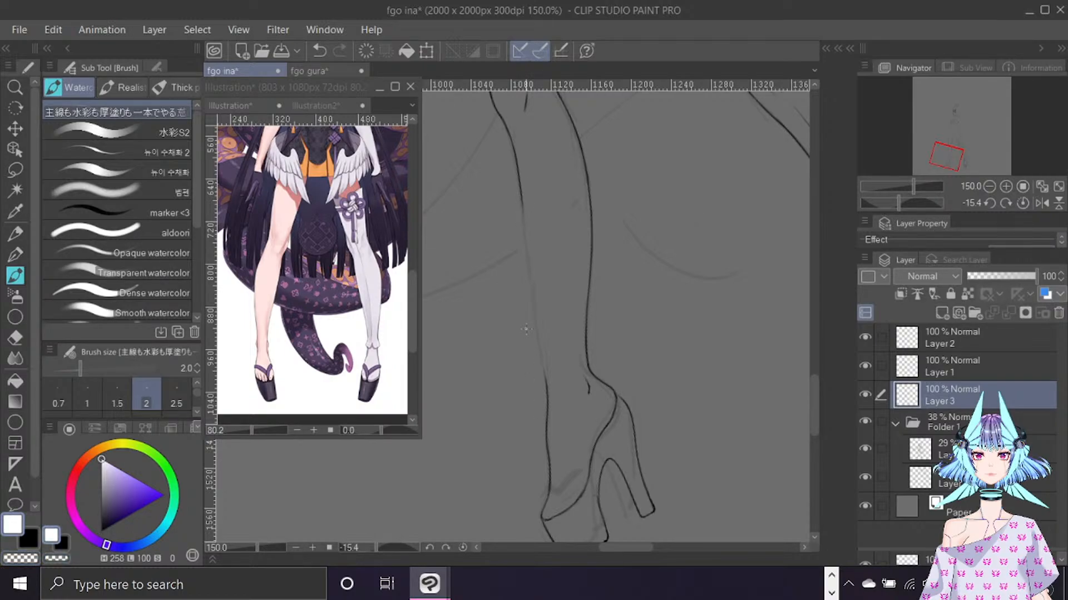
key("x")
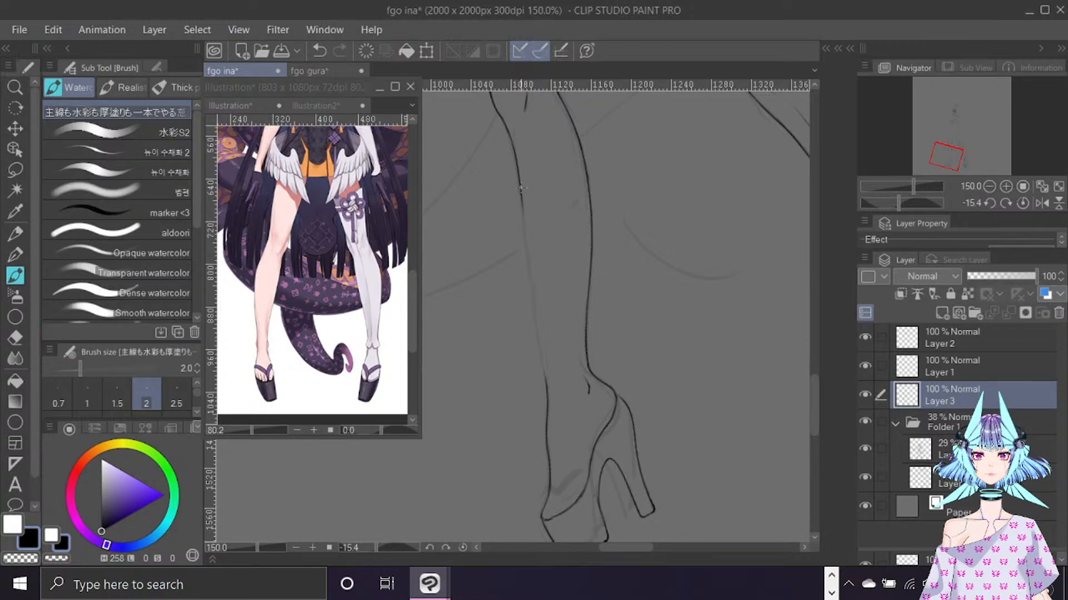
Try inking the missing front edge of the bare leg between the calf and the ankle.
left_click_drag(521, 189, 530, 299)
left_click_drag(523, 262, 547, 395)
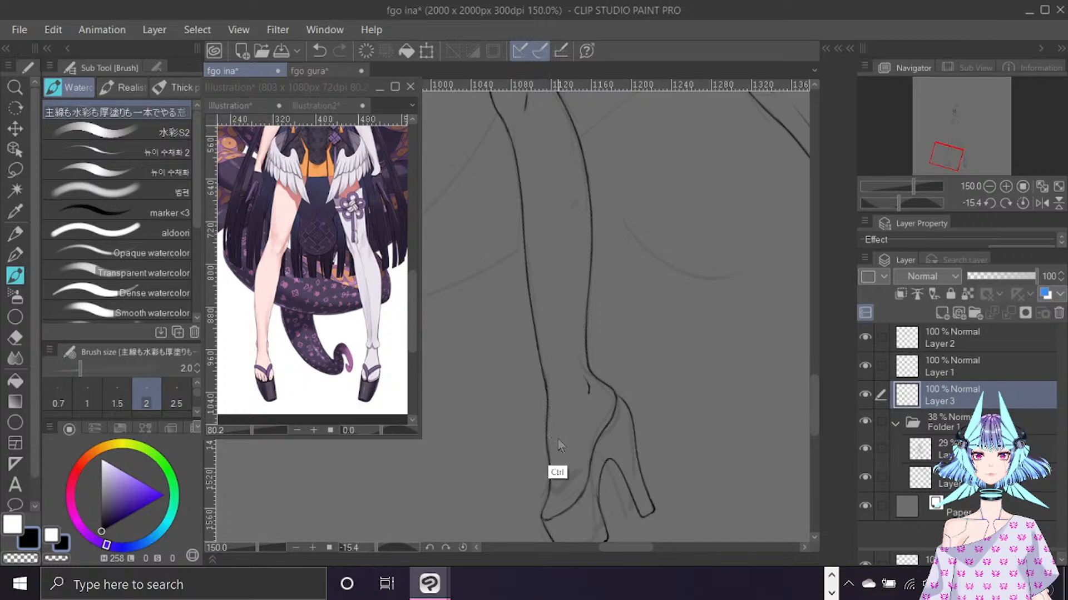
key("ctrl+z")
left_click_drag(537, 342, 549, 399)
key("ctrl+z")
key("ctrl+z")
key("ctrl+z")
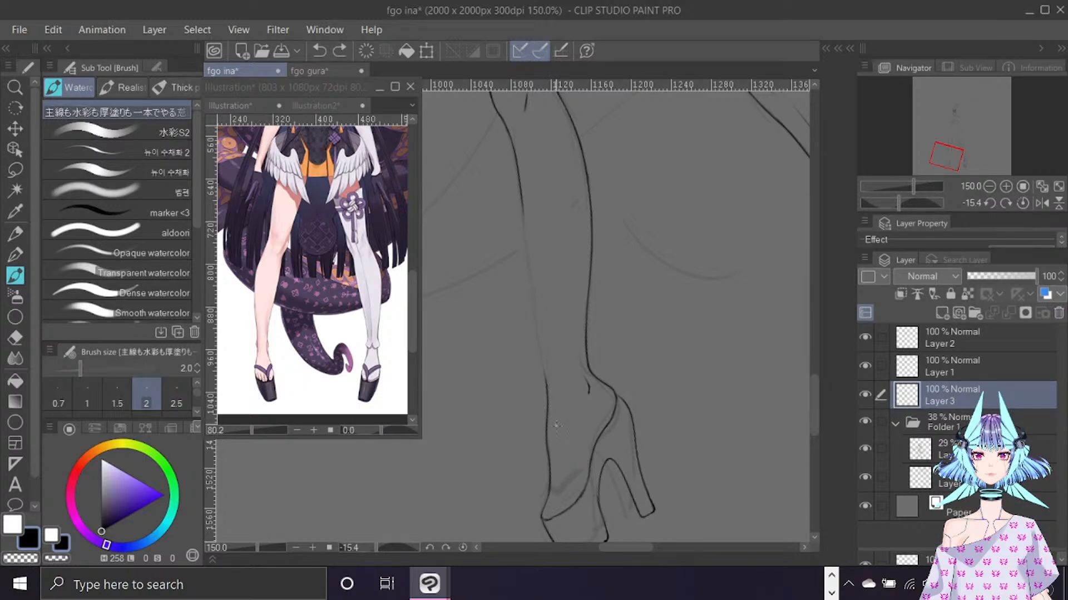
Ink the bare leg's front edge from mid-calf to the ankle, joining the existing lines, and reset the canvas rotation.
left_click_drag(522, 201, 537, 328)
left_click_drag(527, 263, 547, 381)
left_click(1021, 203)
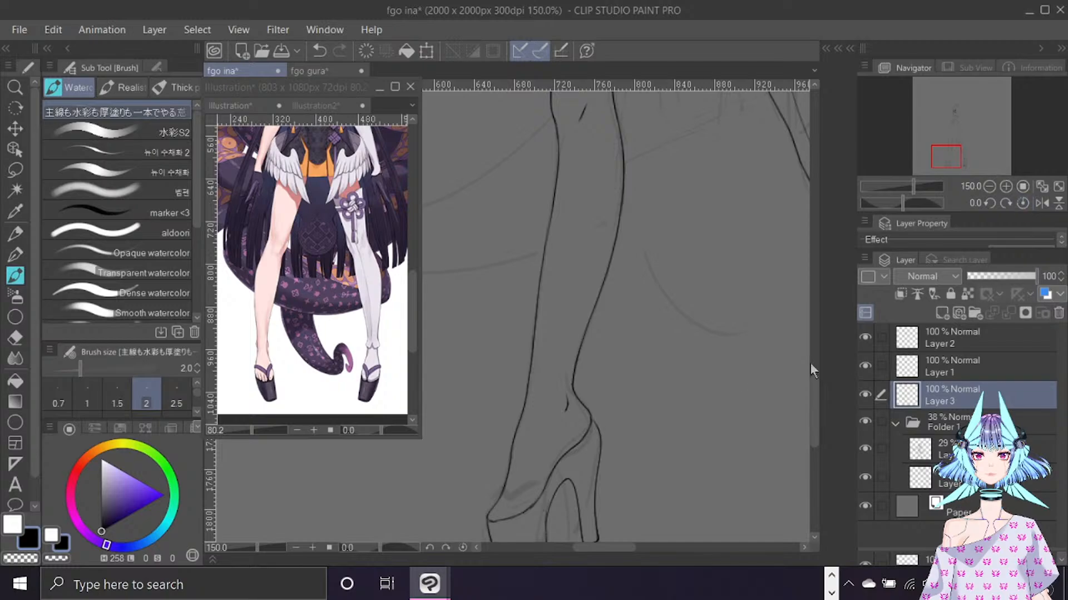
Ink the curved toe strap on the platform sandal and tidy the shoe lines with the Hard eraser, hiding the sketch in Folder 1.
scroll(816, 404, "down", 3)
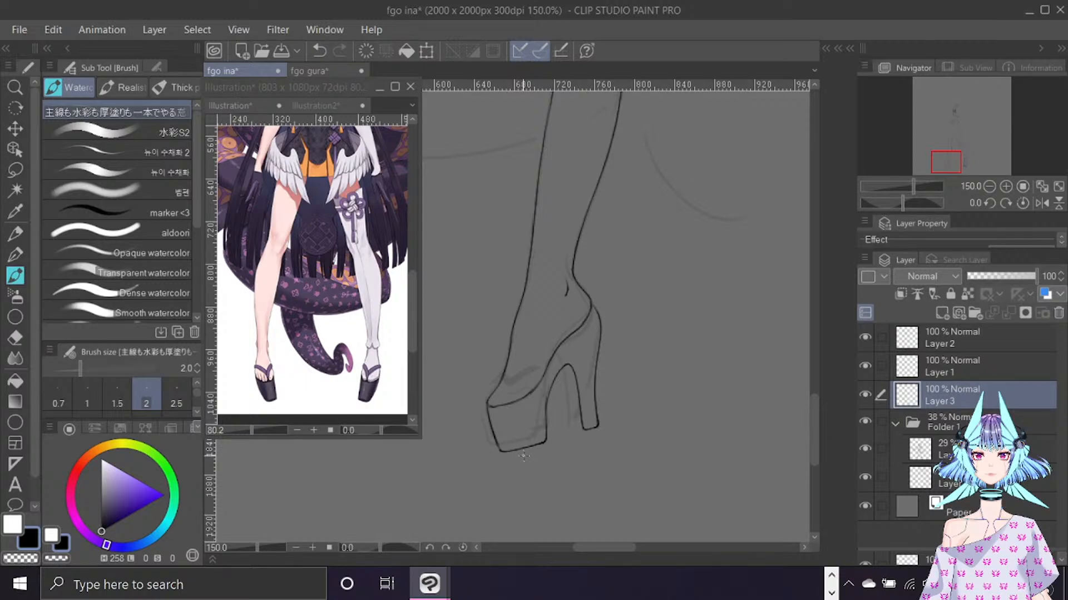
mouse_move(541, 379)
left_mouse_down()
mouse_move(491, 404)
mouse_move(506, 377)
mouse_move(543, 374)
mouse_move(493, 404)
left_mouse_up()
key("e")
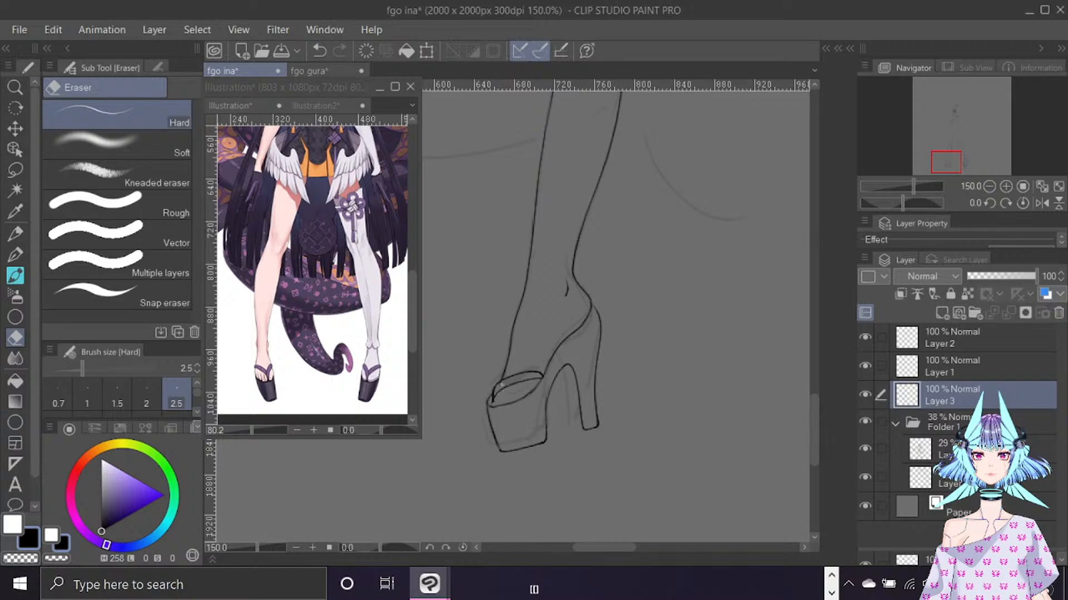
key("bracketleft")
key("bracketleft")
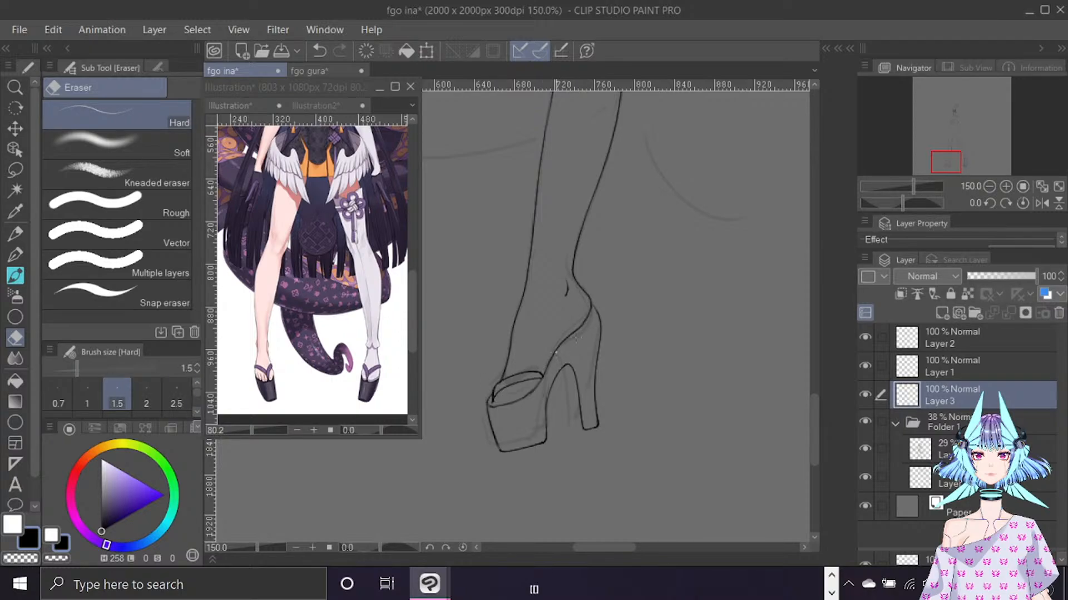
left_click(866, 421)
key("bracketright")
key("bracketright")
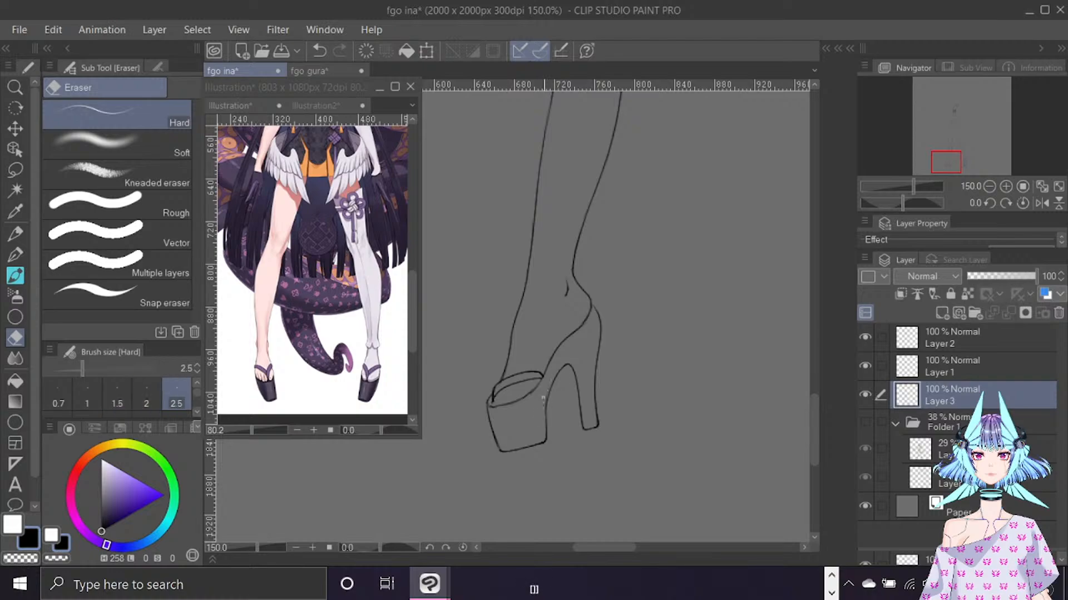
key("b")
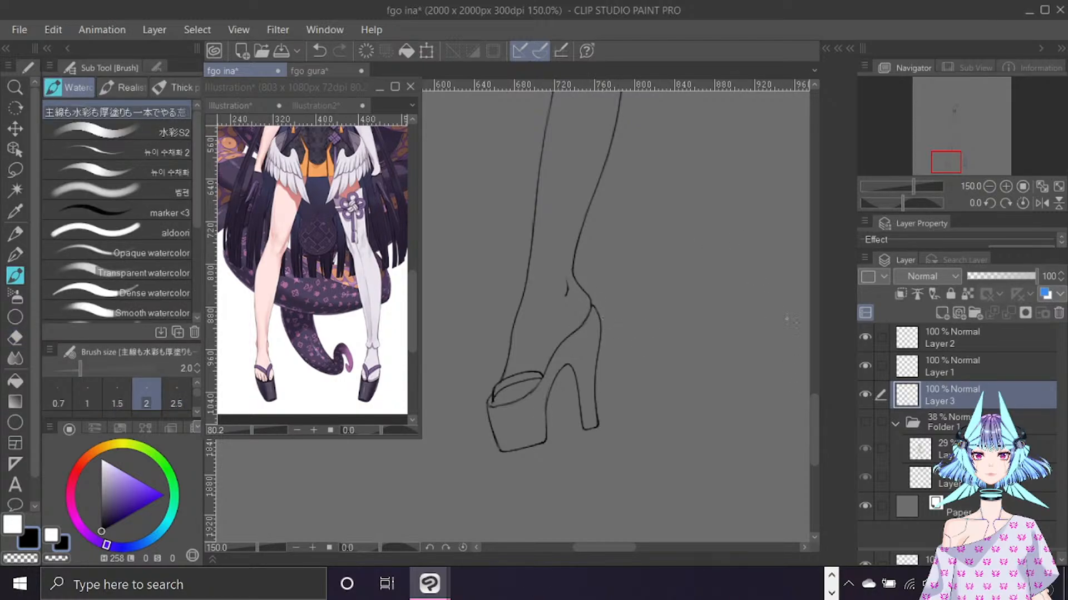
Compare the inked shoes of both legs without the sketch and make the sketch in Folder 1 visible again.
left_click_drag(813, 417, 811, 345)
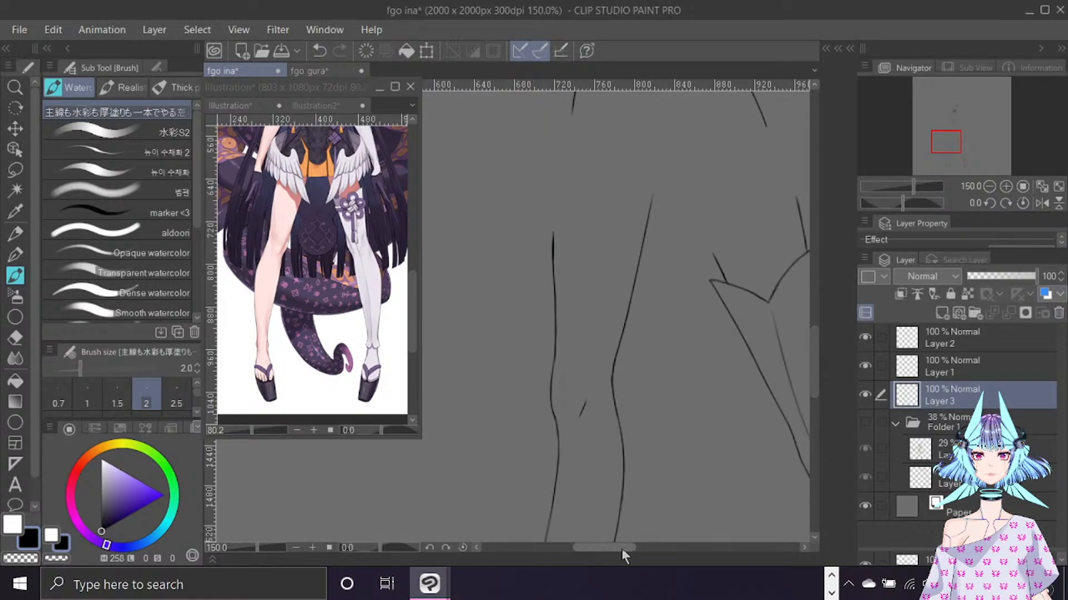
left_click_drag(621, 549, 649, 548)
left_click_drag(819, 345, 819, 411)
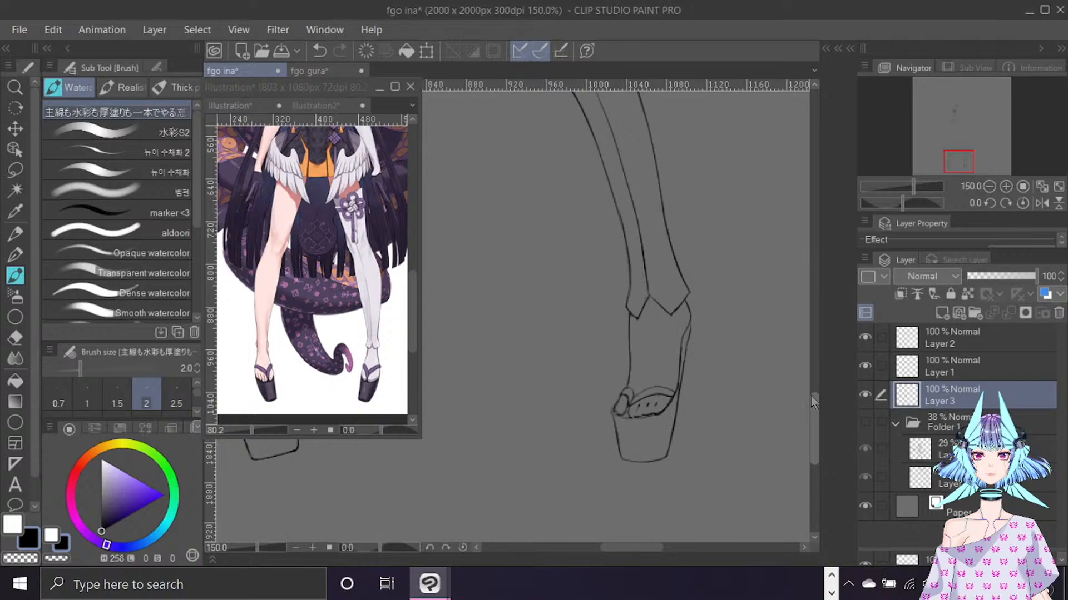
left_click_drag(650, 549, 619, 537)
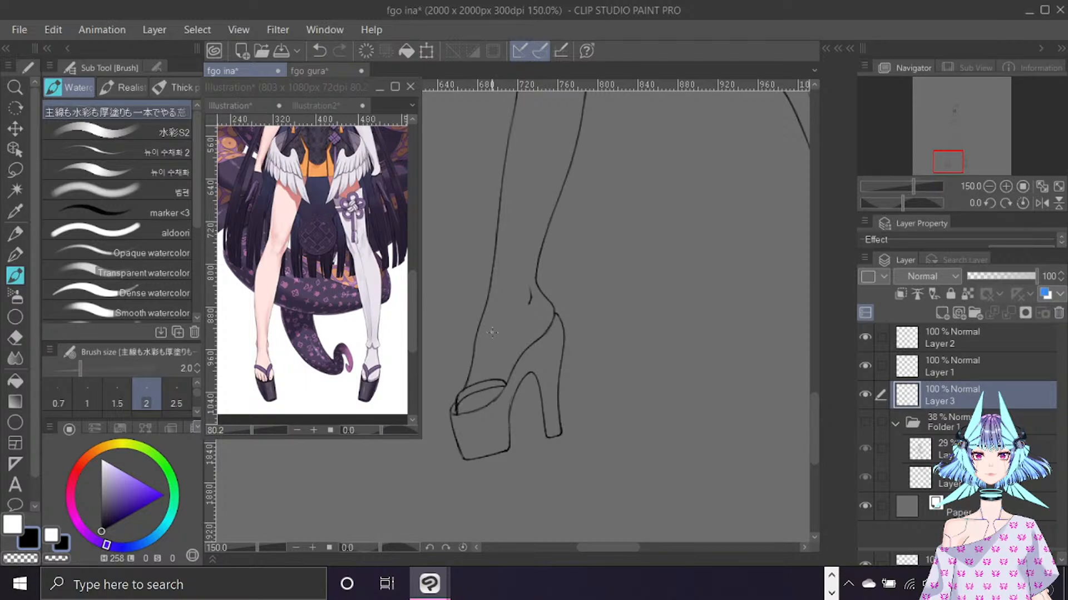
left_click(864, 423)
Add a new layer above the 29% opacity sketch layer inside Folder 1 for working on the torso and hips.
scroll(640, 205, "down", 4)
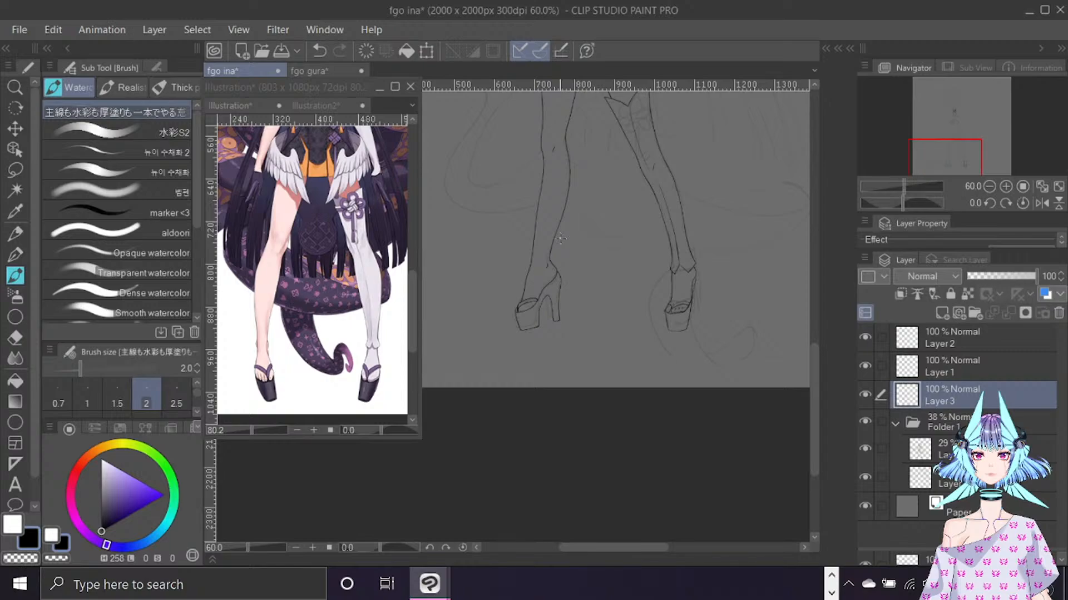
left_click_drag(814, 351, 816, 284)
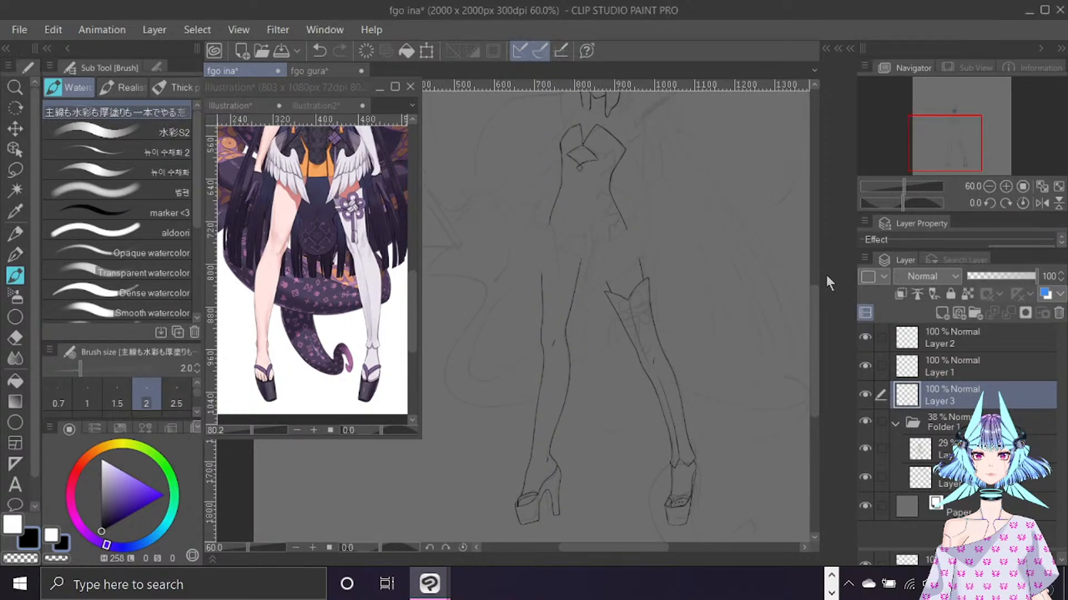
left_click_drag(817, 320, 820, 268)
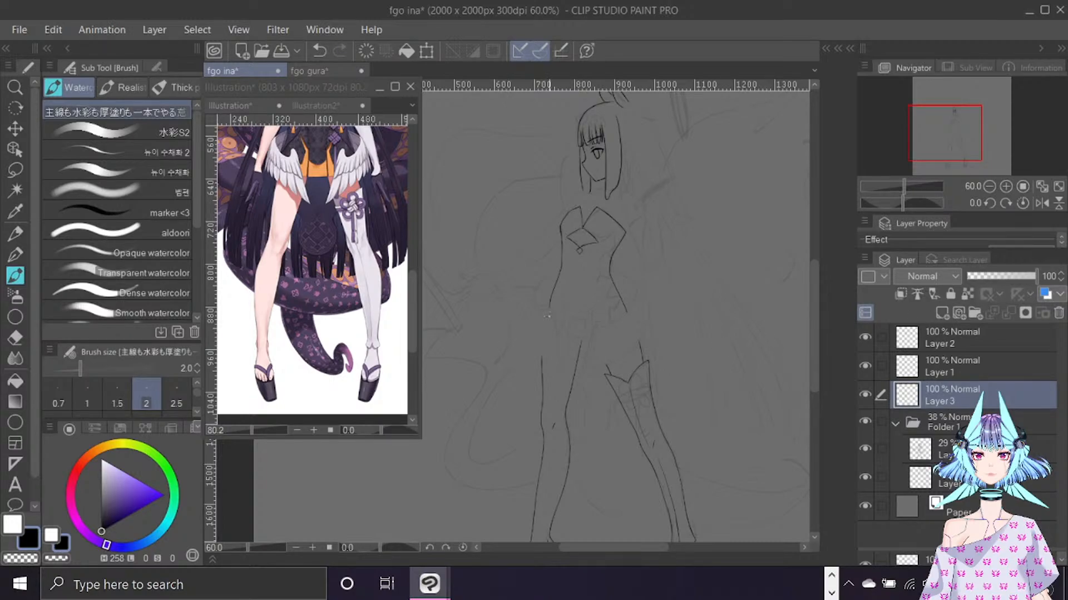
scroll(588, 292, "up", 3)
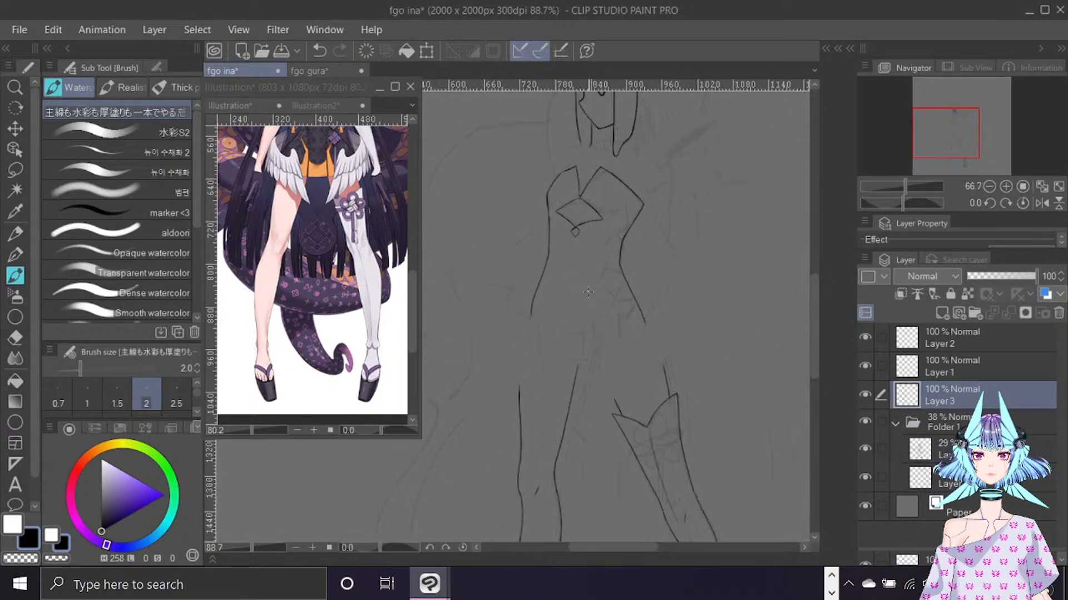
scroll(588, 292, "up", 1)
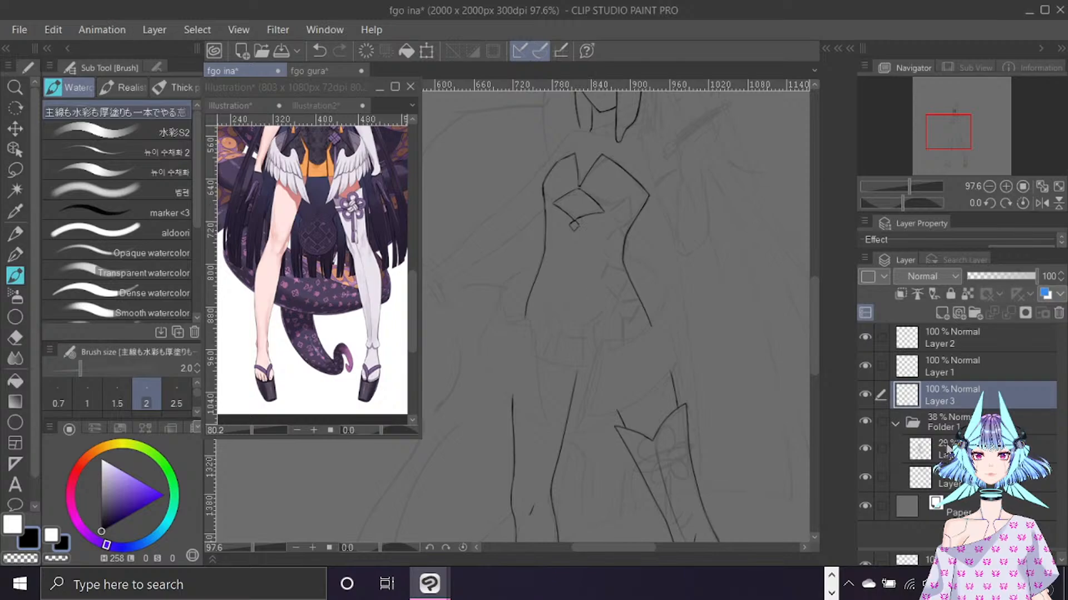
left_click(945, 448)
left_click(958, 313)
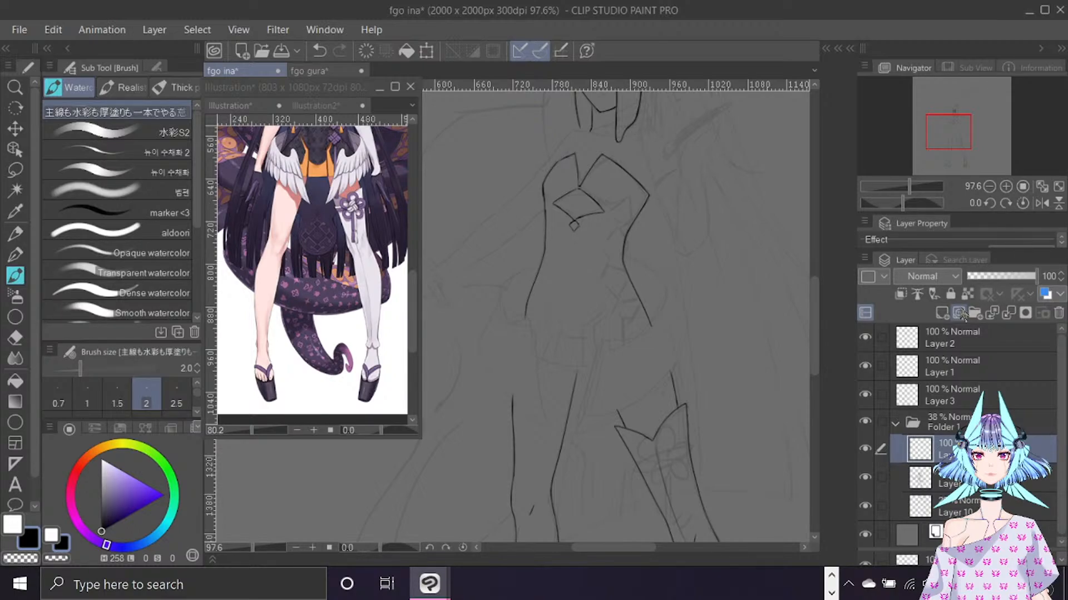
Bring the reference illustration's torso into view and flip the canvas view horizontally, centered on the drawn torso.
left_click_drag(411, 295, 409, 271)
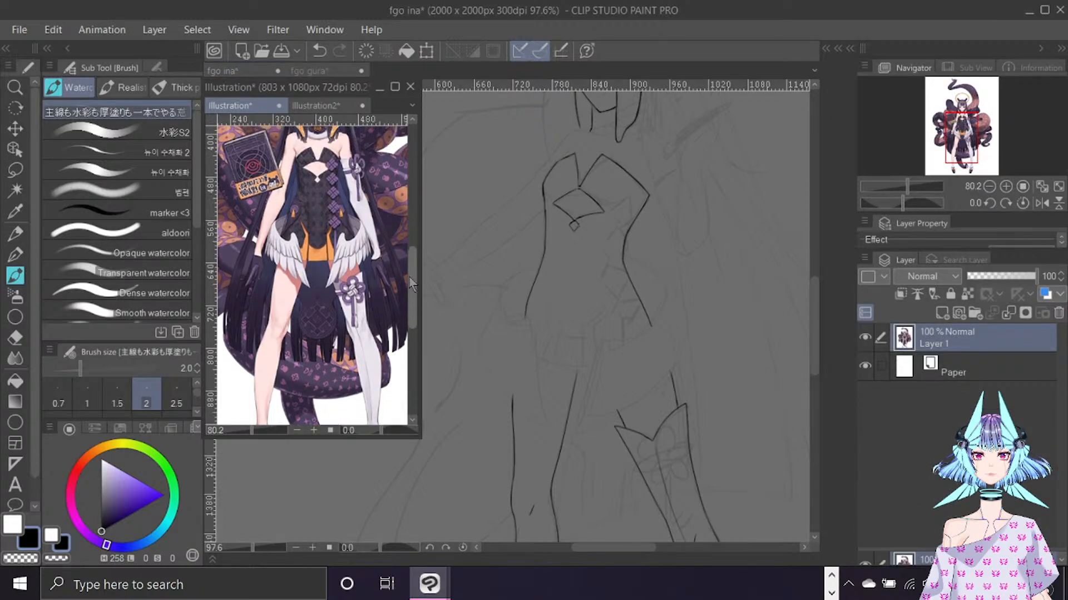
key("ctrl+f")
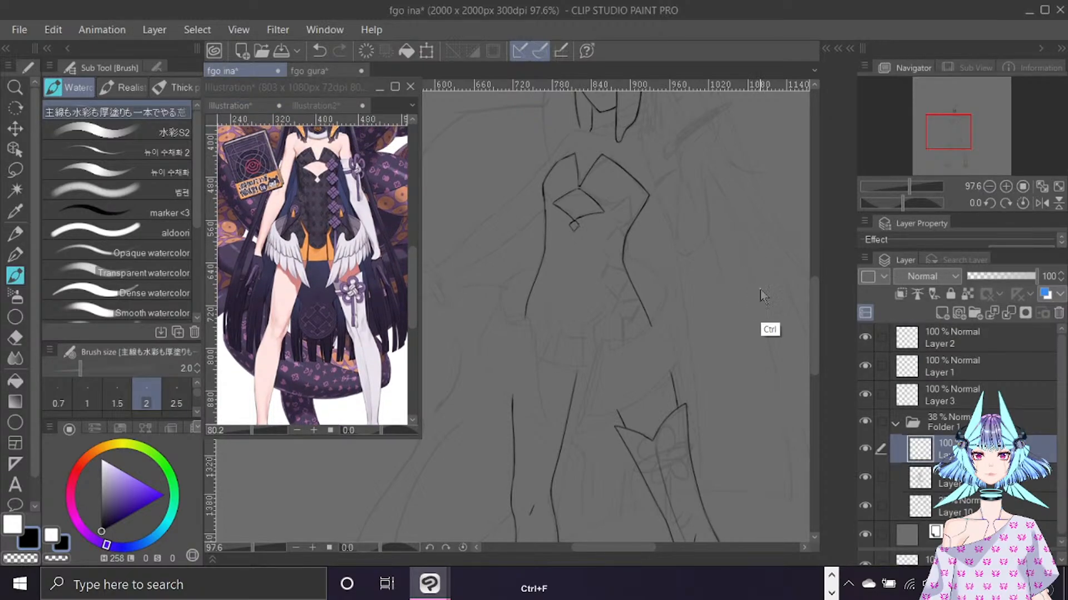
left_click_drag(656, 546, 638, 545)
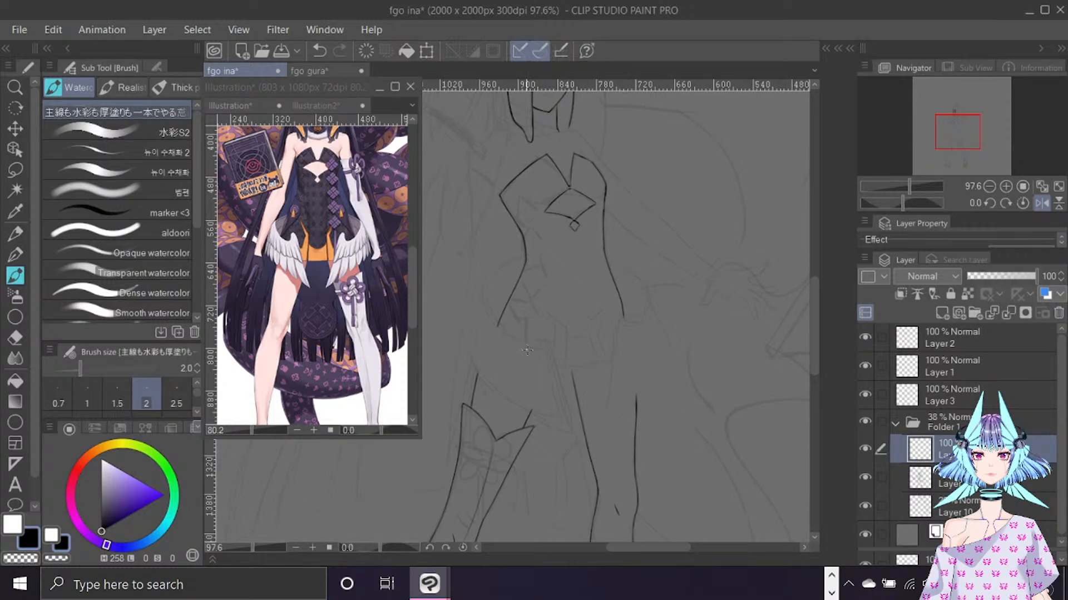
Lasso the outer hip and upper thigh of the stockinged leg on the 29% sketch layer and reshape it with Mesh Transformation.
key("alt+bracketleft")
key("m")
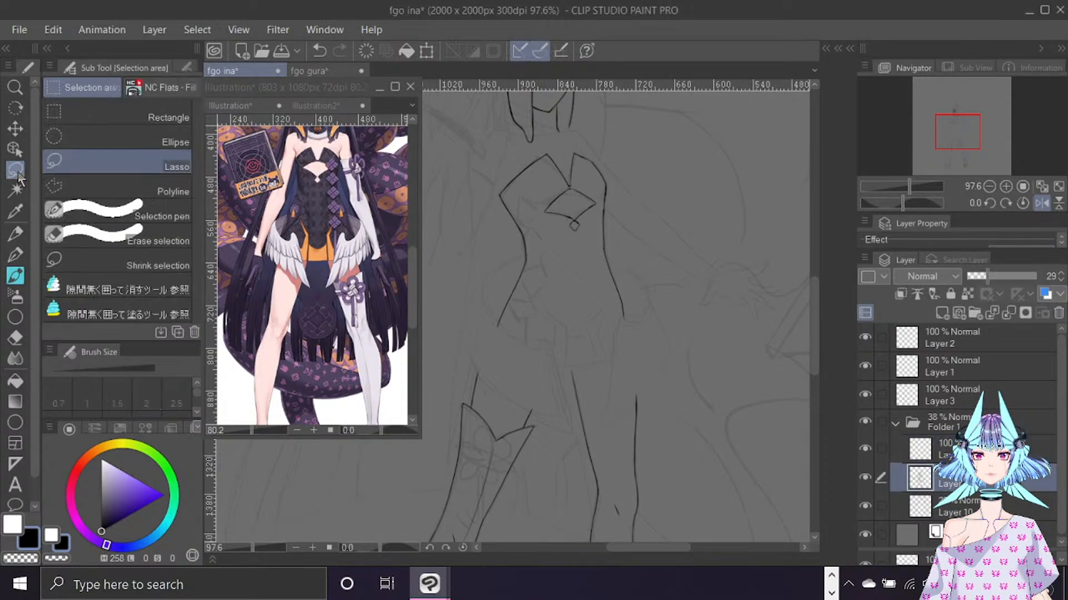
mouse_move(492, 302)
left_mouse_down()
mouse_move(560, 354)
mouse_move(576, 435)
mouse_move(564, 440)
mouse_move(494, 393)
mouse_move(470, 361)
mouse_move(459, 326)
mouse_move(470, 287)
mouse_move(497, 252)
mouse_move(522, 249)
mouse_move(500, 292)
left_mouse_up()
left_click(19, 29)
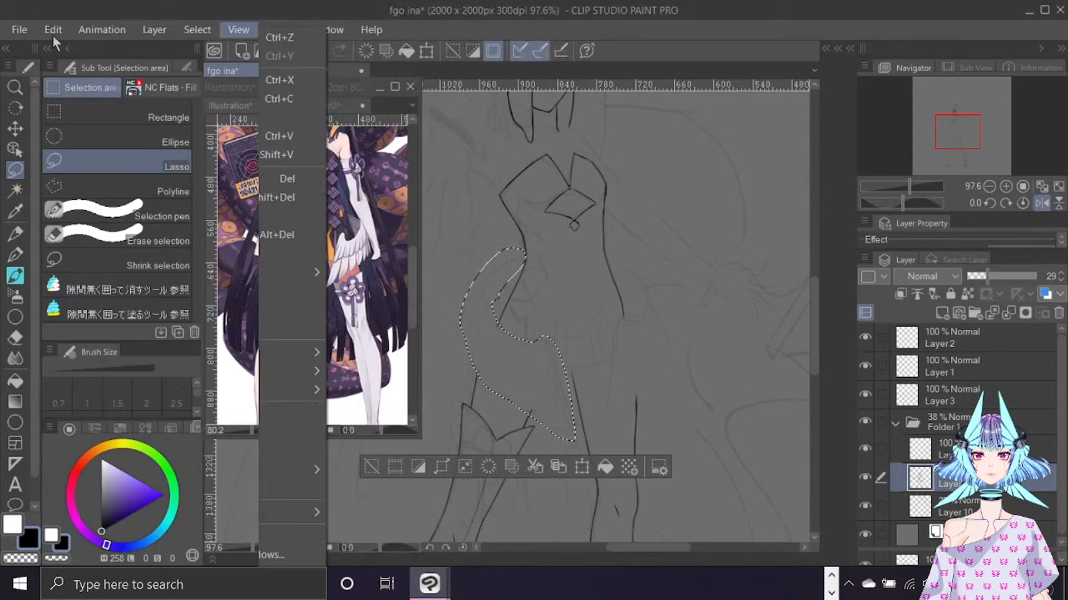
left_click(53, 31)
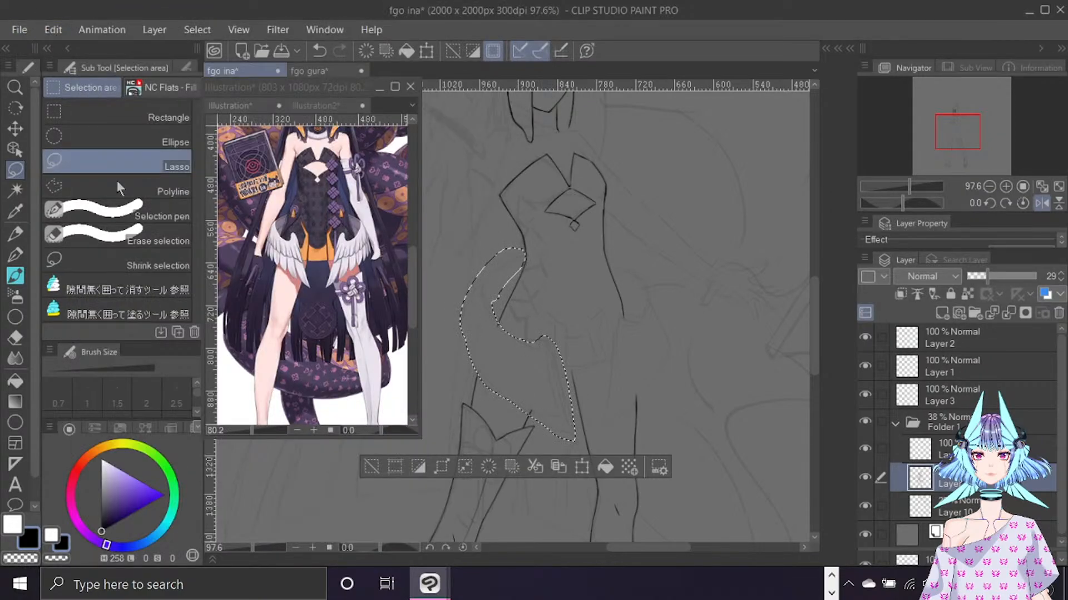
left_click(54, 29)
mouse_move(228, 396)
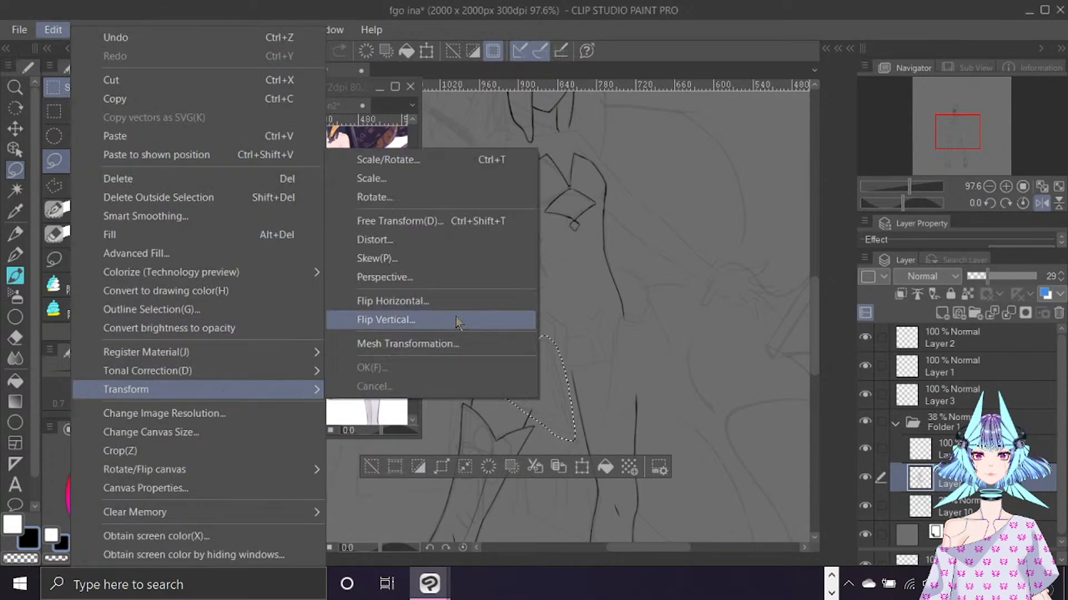
left_click(461, 343)
left_click_drag(537, 313, 541, 310)
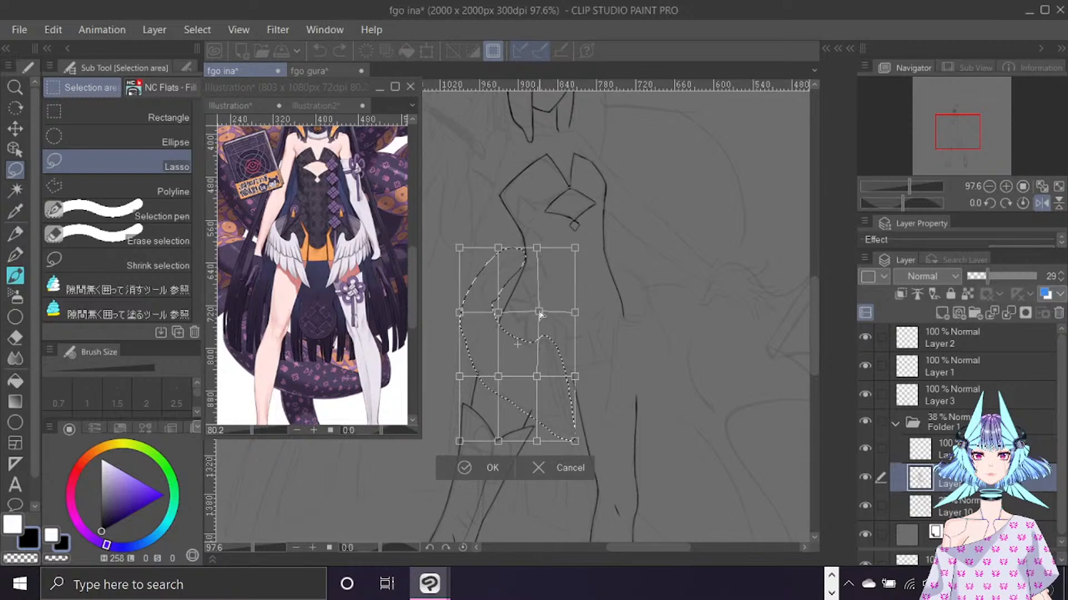
left_click_drag(537, 377, 541, 364)
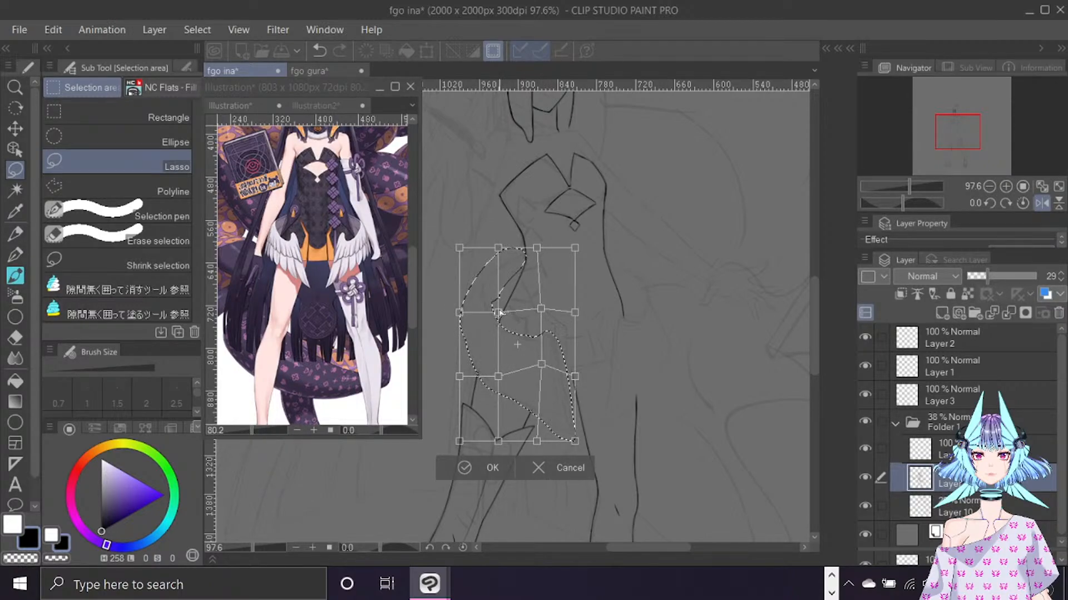
left_click_drag(499, 311, 581, 307)
left_click(495, 467)
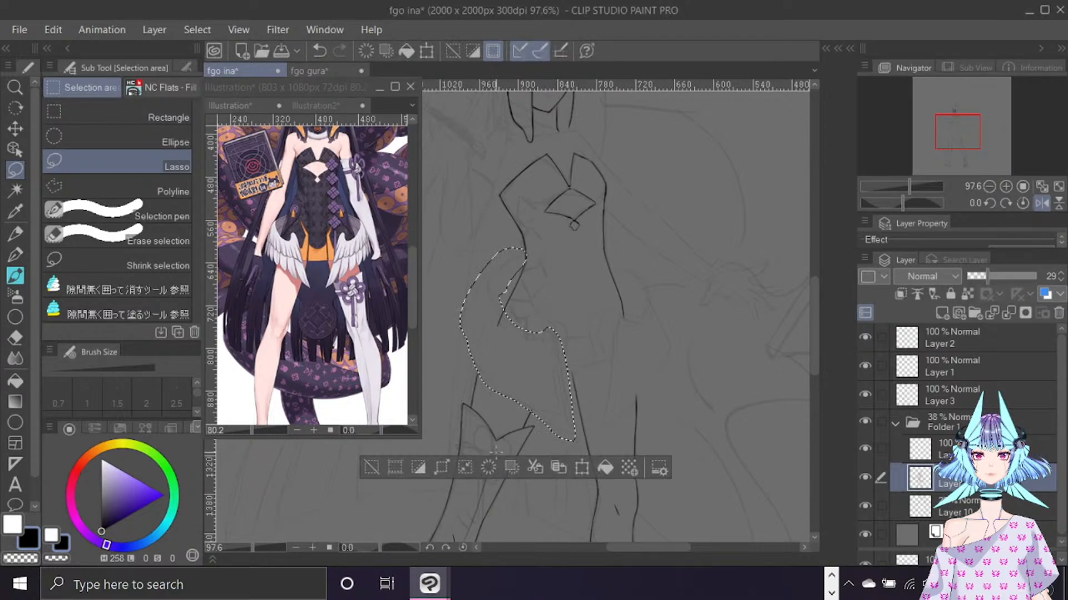
key("ctrl+d")
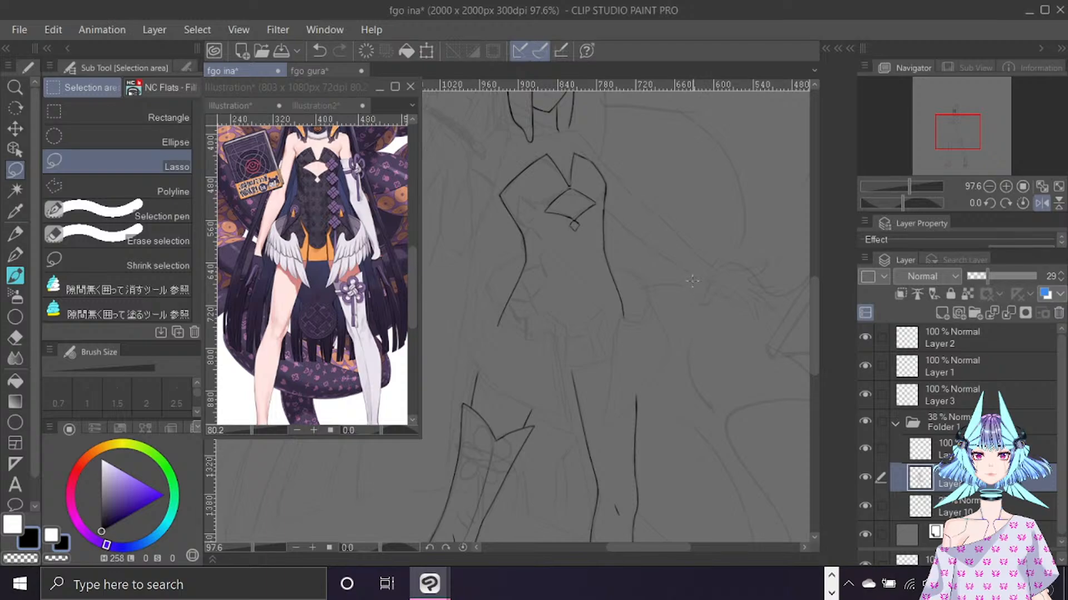
Check the reshaped hip in the normal and horizontally flipped views and make the new 100% layer in Folder 1 active.
key("ctrl+f")
left_click_drag(652, 552, 636, 549)
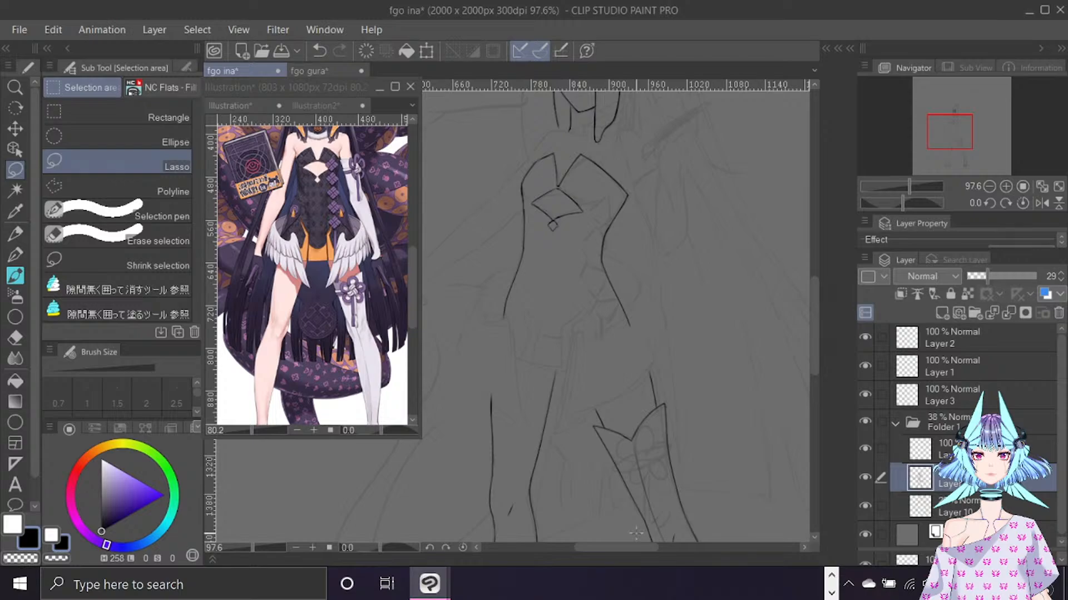
key("ctrl+f")
left_click_drag(649, 548, 634, 549)
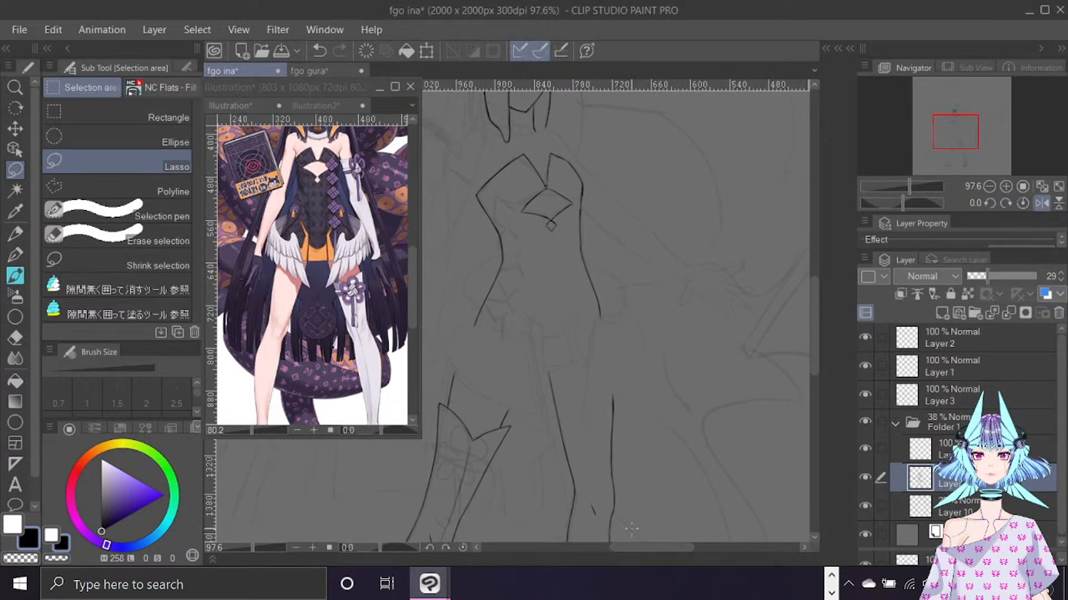
key("alt+]")
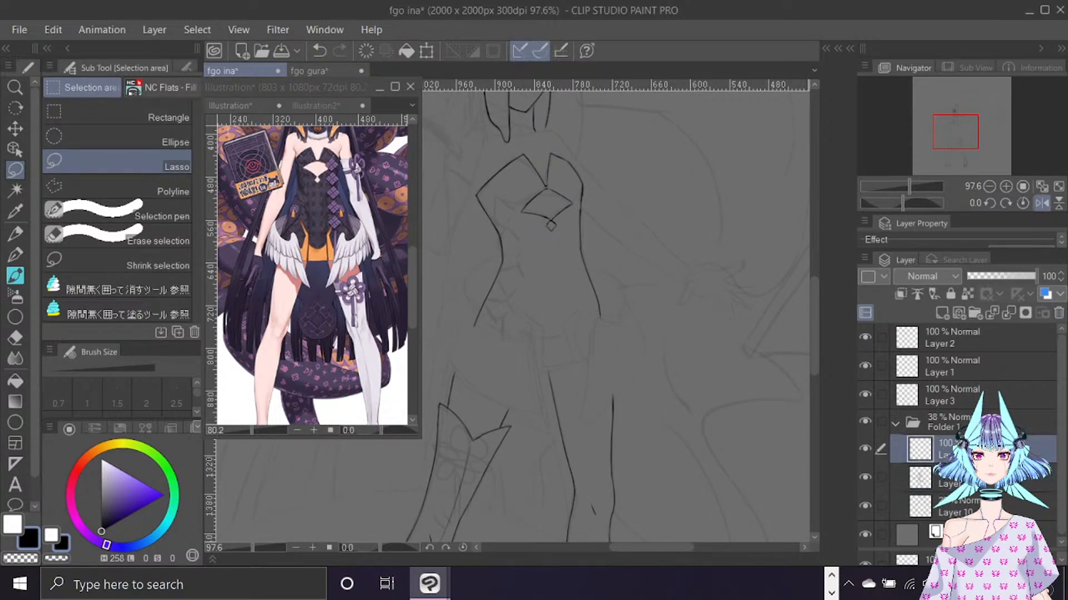
Sketch an oval hip guide around the lower torso with diagonal and vertical guide strokes, checking it in normal and horizontally flipped views.
key("b")
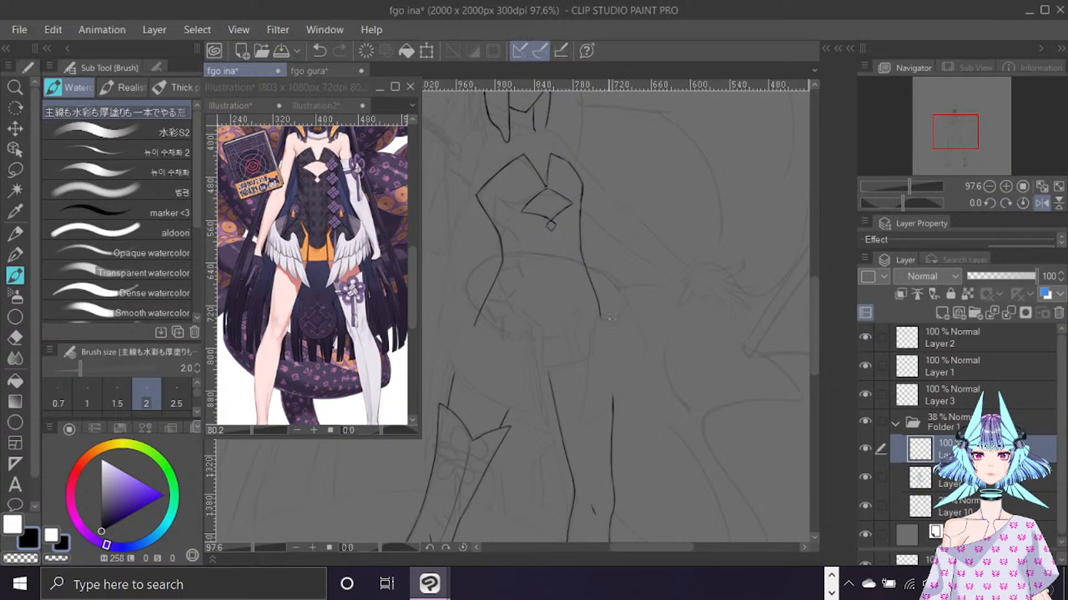
key("ctrl+f")
left_click_drag(676, 548, 636, 548)
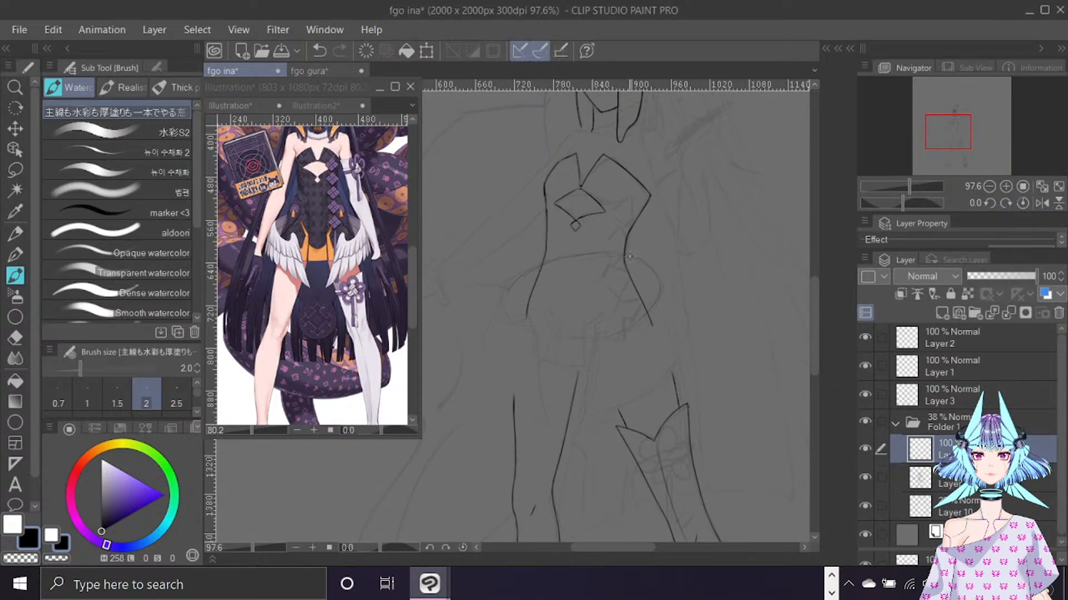
left_click_drag(543, 321, 628, 258)
left_click_drag(549, 352, 545, 407)
left_click_drag(557, 318, 552, 432)
mouse_move(515, 284)
left_mouse_down()
mouse_move(584, 329)
mouse_move(668, 277)
left_mouse_up()
mouse_move(620, 334)
left_mouse_down()
mouse_move(555, 339)
mouse_move(503, 306)
left_mouse_up()
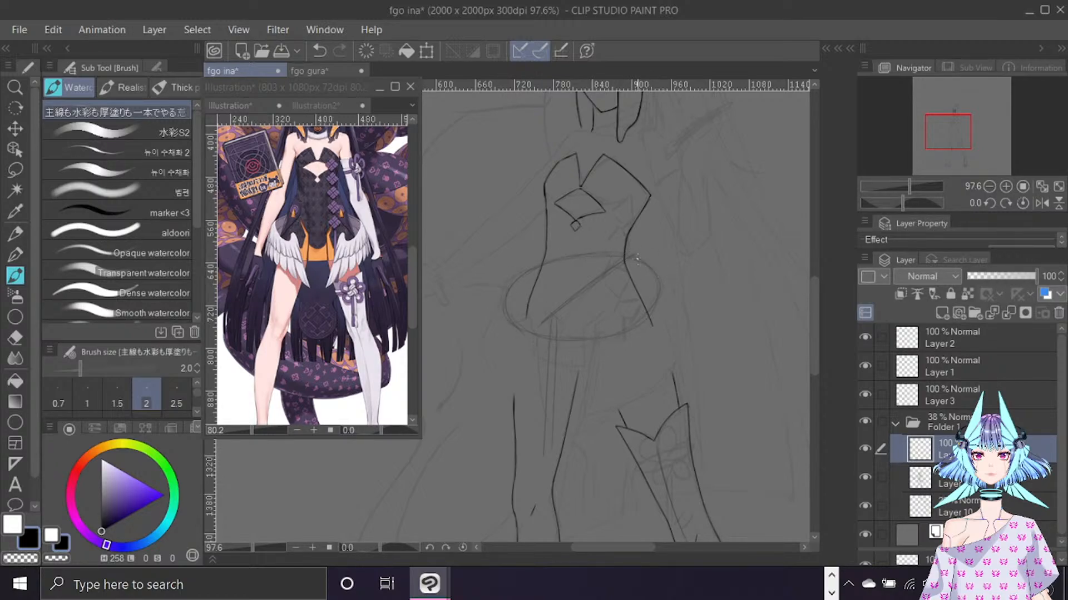
key("ctrl+f")
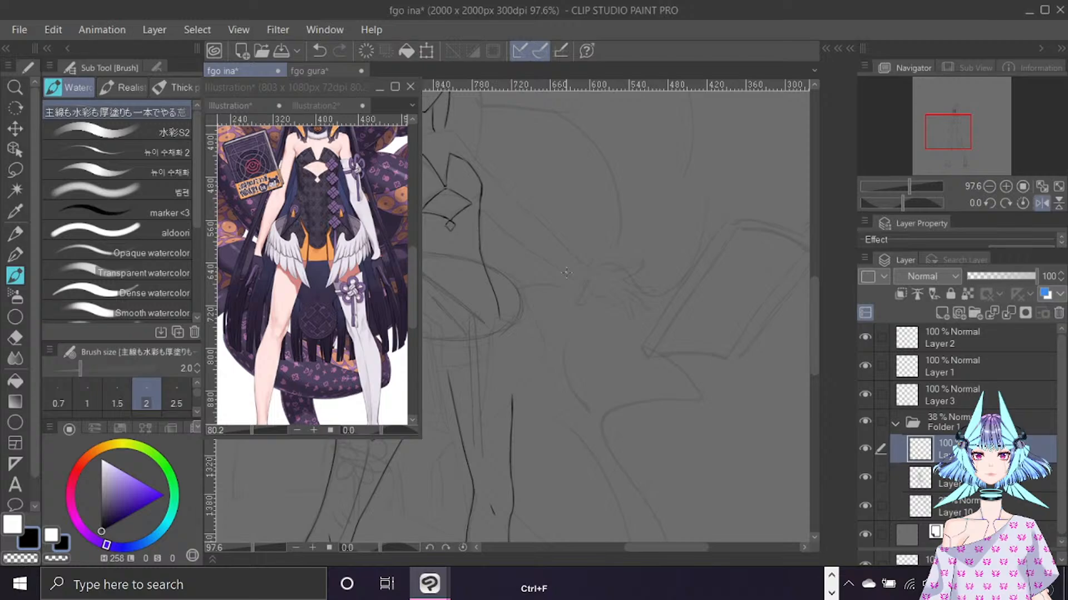
left_click_drag(665, 546, 650, 548)
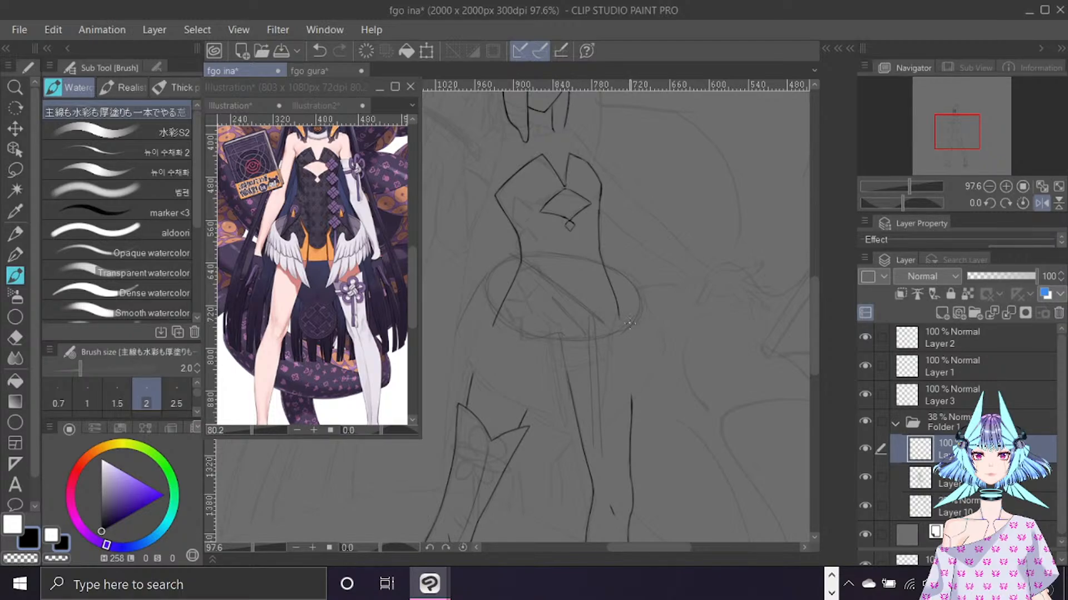
key("ctrl+z")
key("ctrl+y")
left_click(1058, 316)
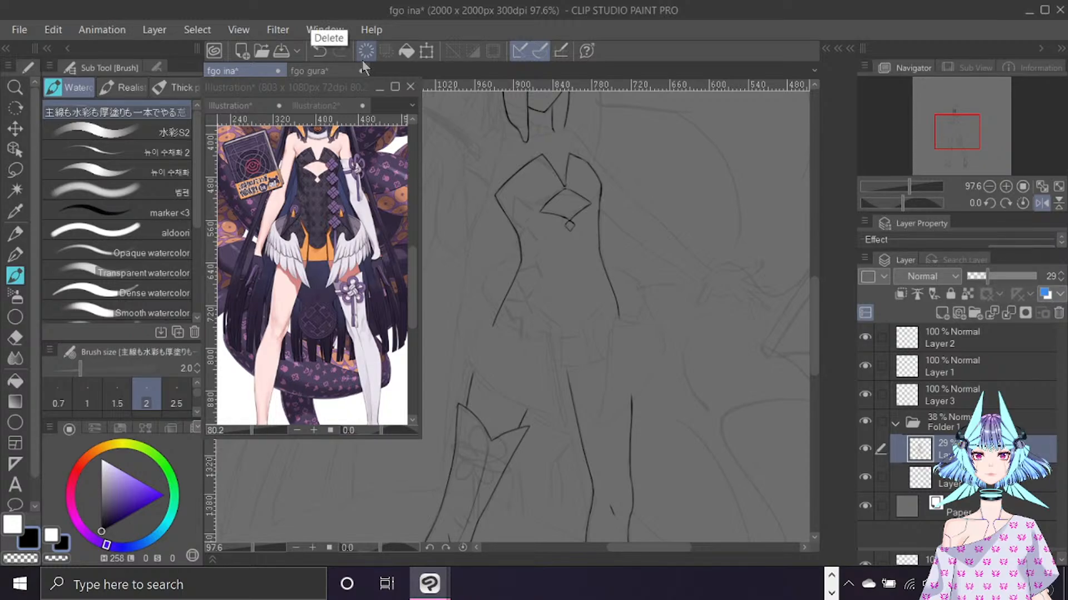
key("ctrl+z")
Erase the diagonal and vertical guide strokes from the oval hip sketch with the Hard eraser, reducing its size to 40.
key("e")
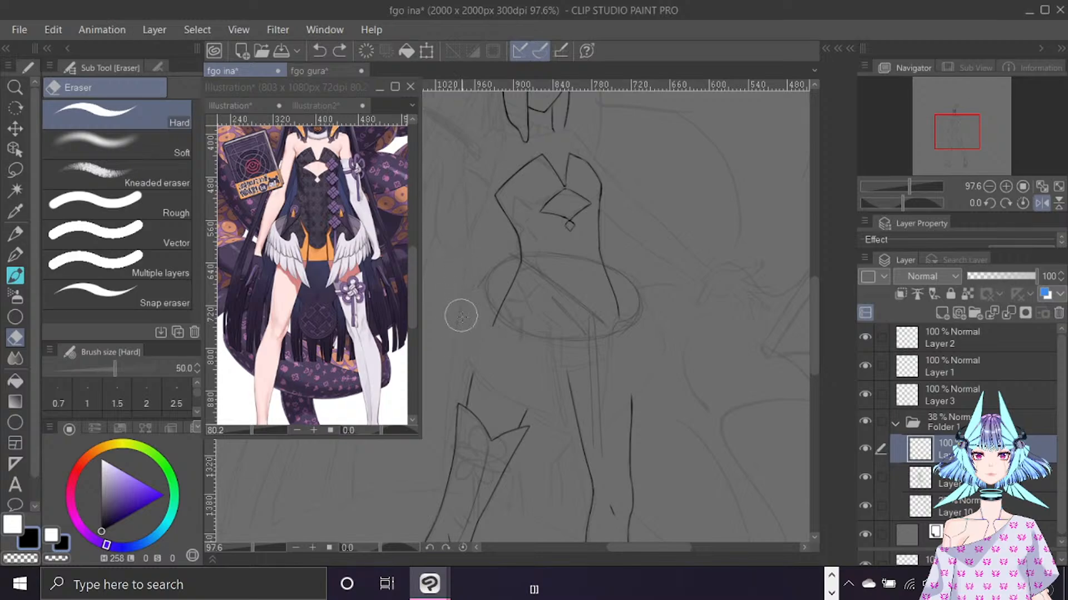
key("bracketleft")
key("bracketright")
key("bracketright")
key("bracketright")
key("bracketright")
key("bracketright")
key("bracketright")
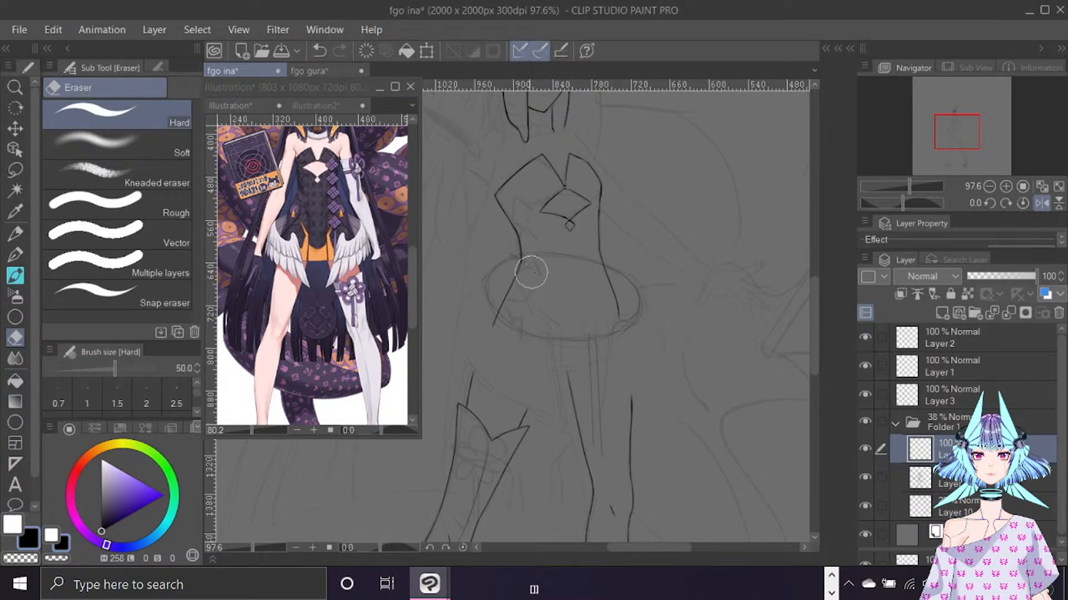
key("bracketleft")
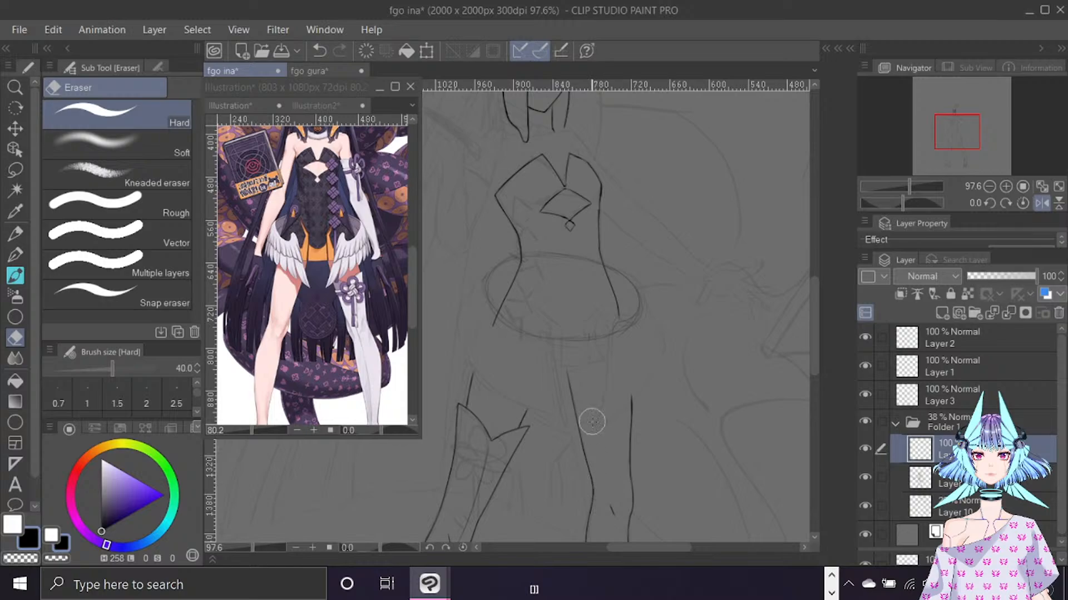
Sketch a second curved band below the hip oval with pointed flaps over both thighs, and check it in the flipped view.
key("b")
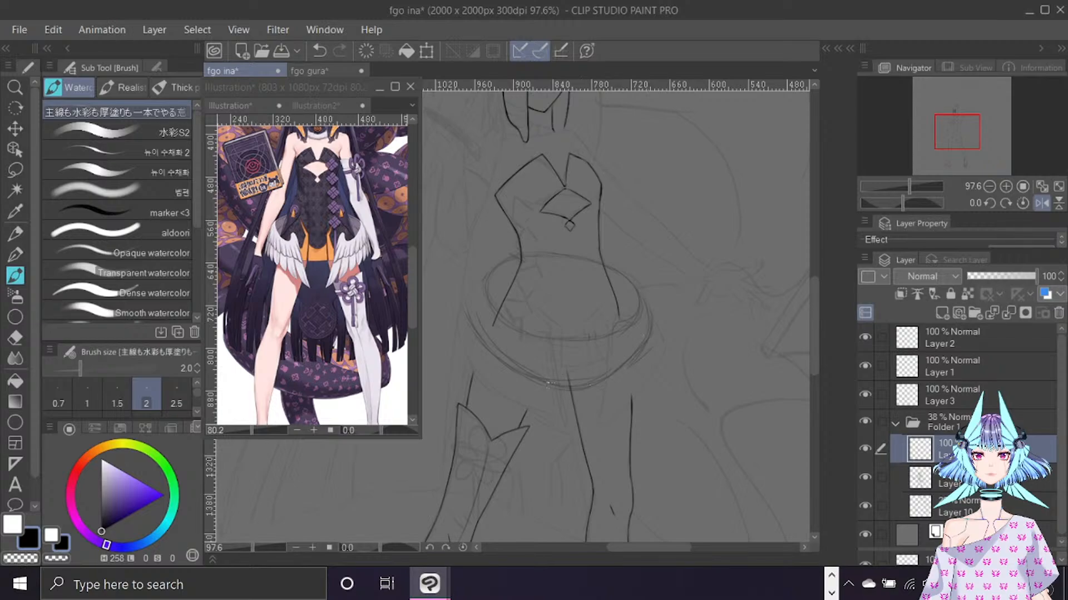
key("e")
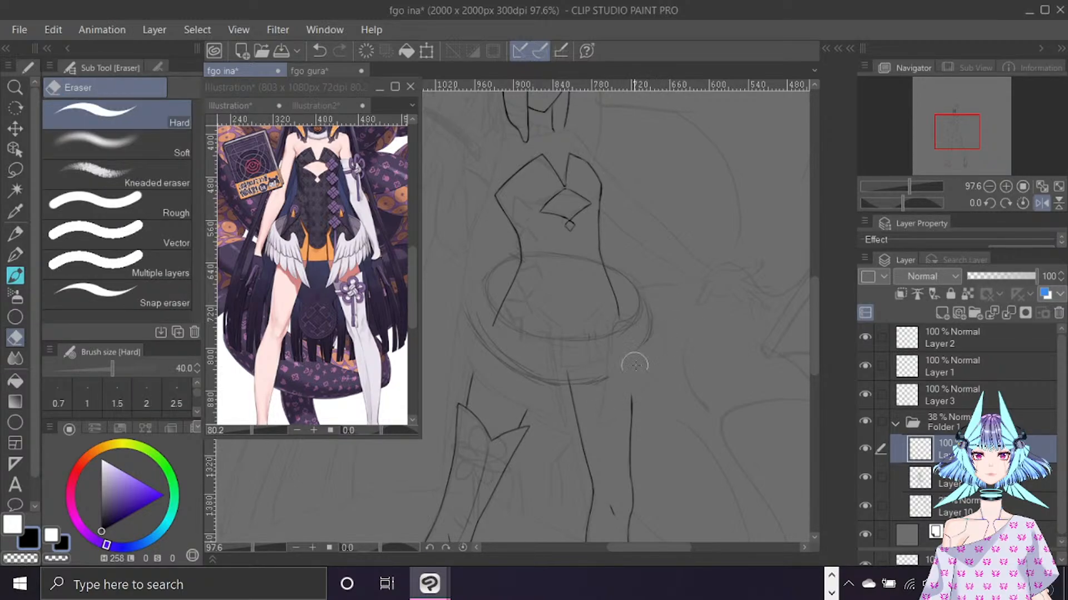
key("b")
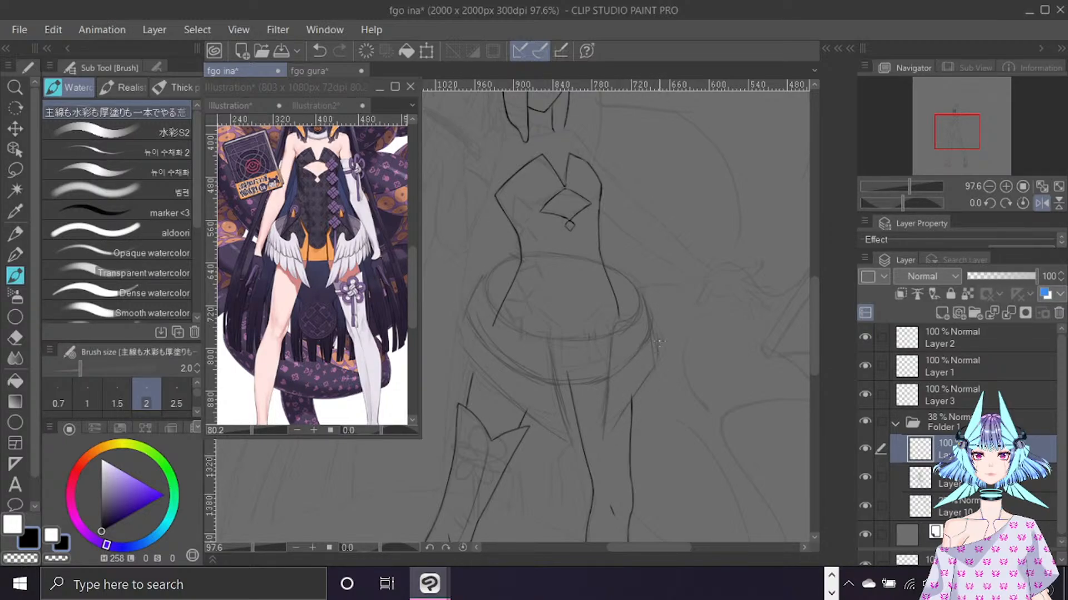
key("h")
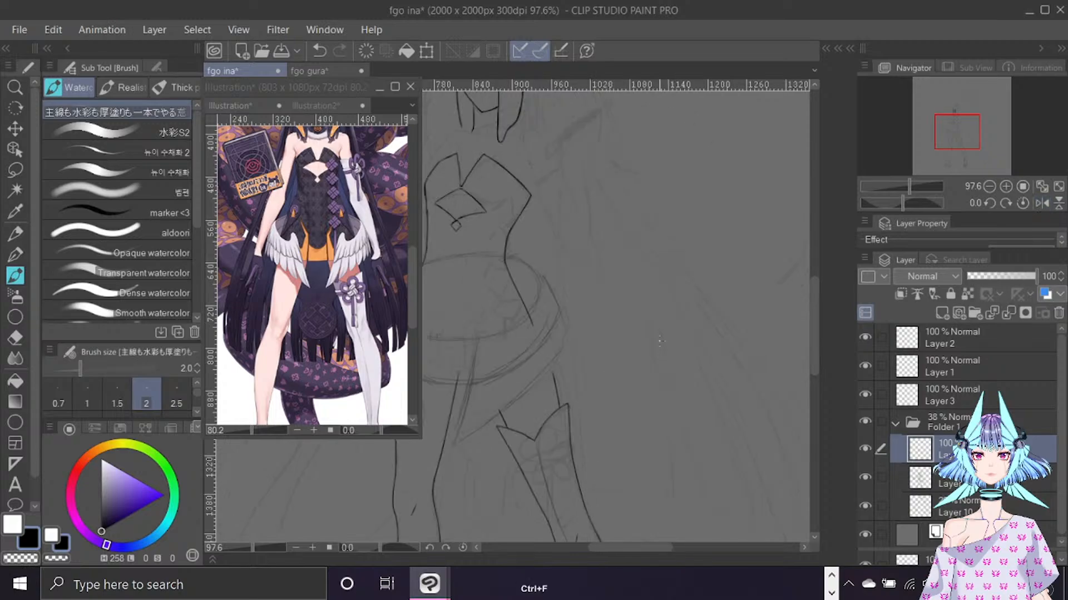
left_click_drag(647, 548, 628, 537)
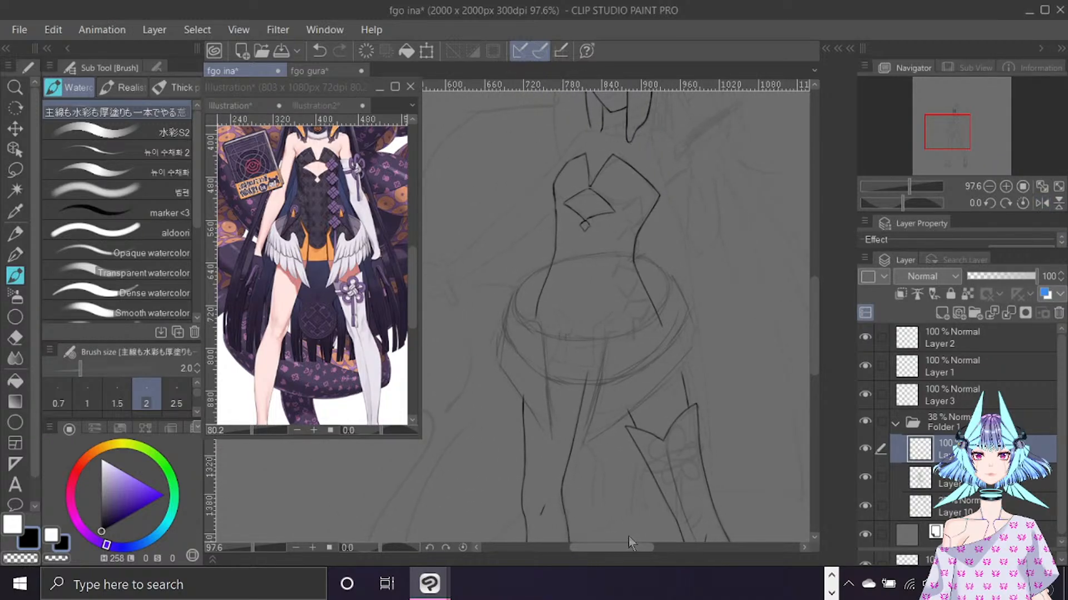
Hide the rough hip guide layer in Folder 1 and add a new layer directly below it.
left_click(865, 449)
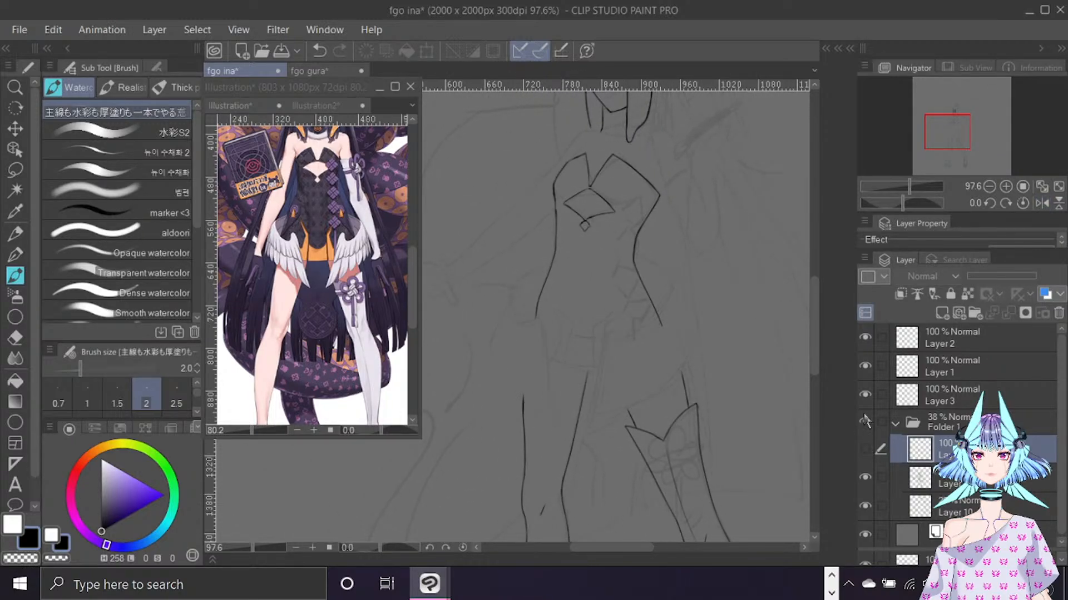
left_click(865, 449)
left_click(865, 449)
left_click(923, 479)
left_click(942, 313)
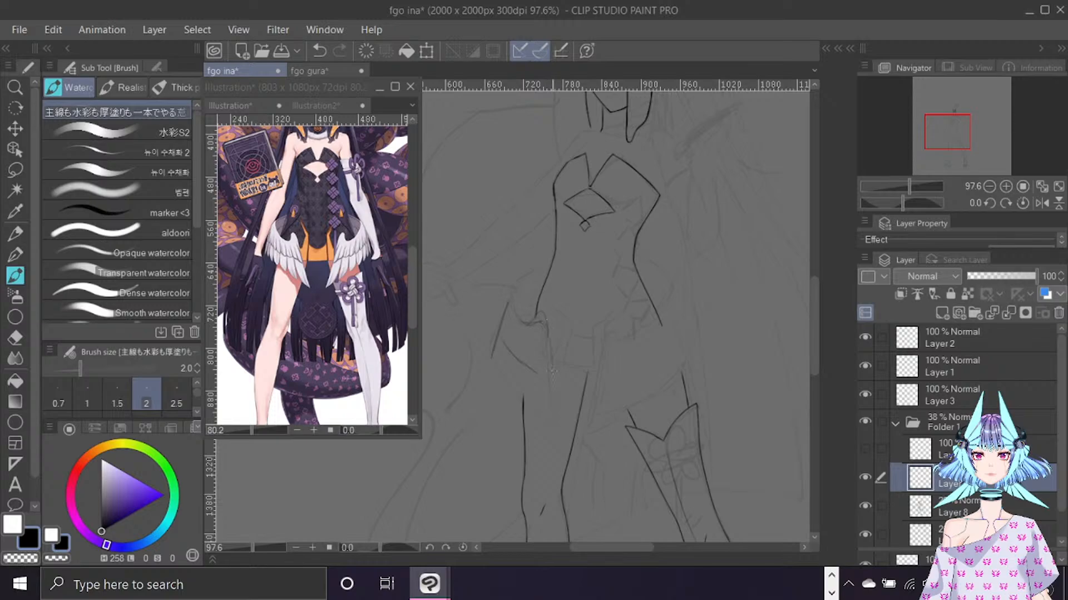
Sketch the wing-shaped ornaments on both hips with pointed lower tips on the new layer, checking them in both mirrored views.
left_click_drag(548, 337, 550, 368)
left_click_drag(643, 368, 673, 347)
left_click_drag(610, 322, 601, 334)
key("ctrl+f")
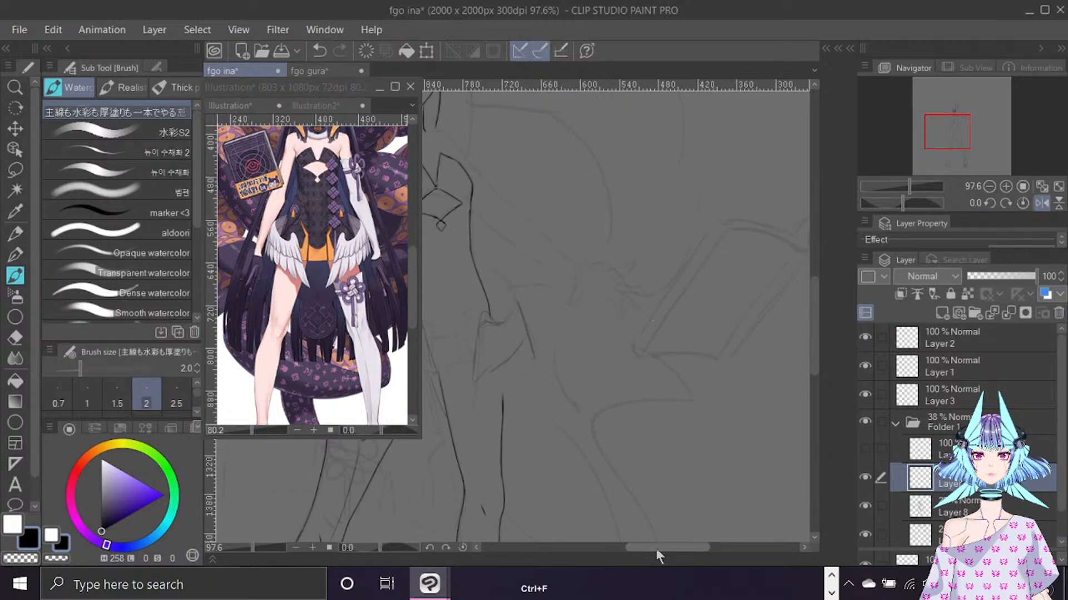
left_click_drag(655, 548, 637, 547)
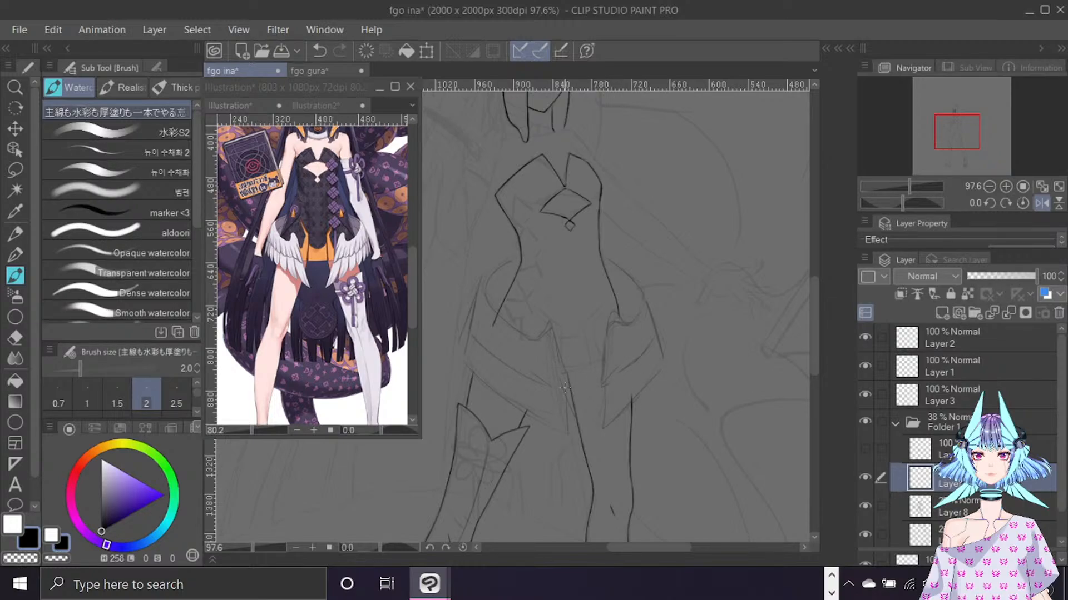
key("h")
left_click_drag(655, 547, 644, 550)
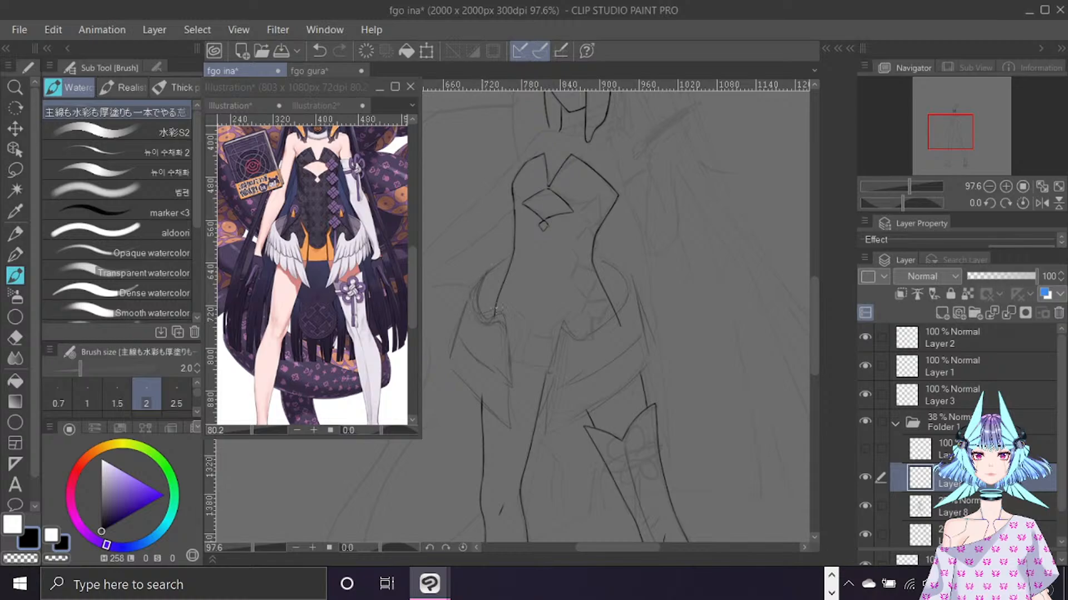
Add a new line art layer above Layer 3 and mirror the canvas view back, keeping the hips in view.
left_click(962, 395)
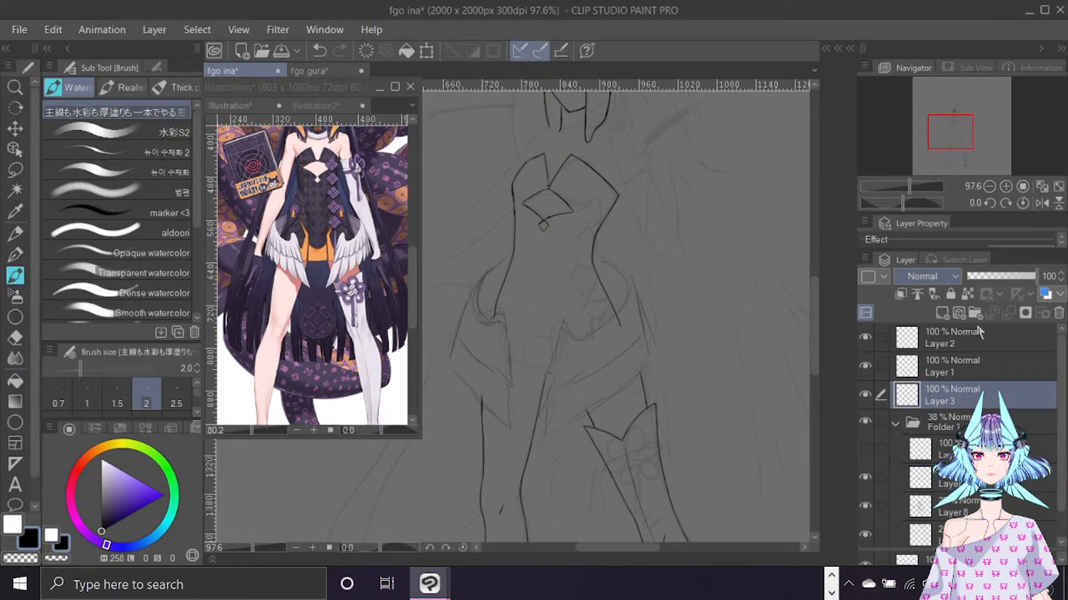
left_click(943, 314)
key("ctrl+f")
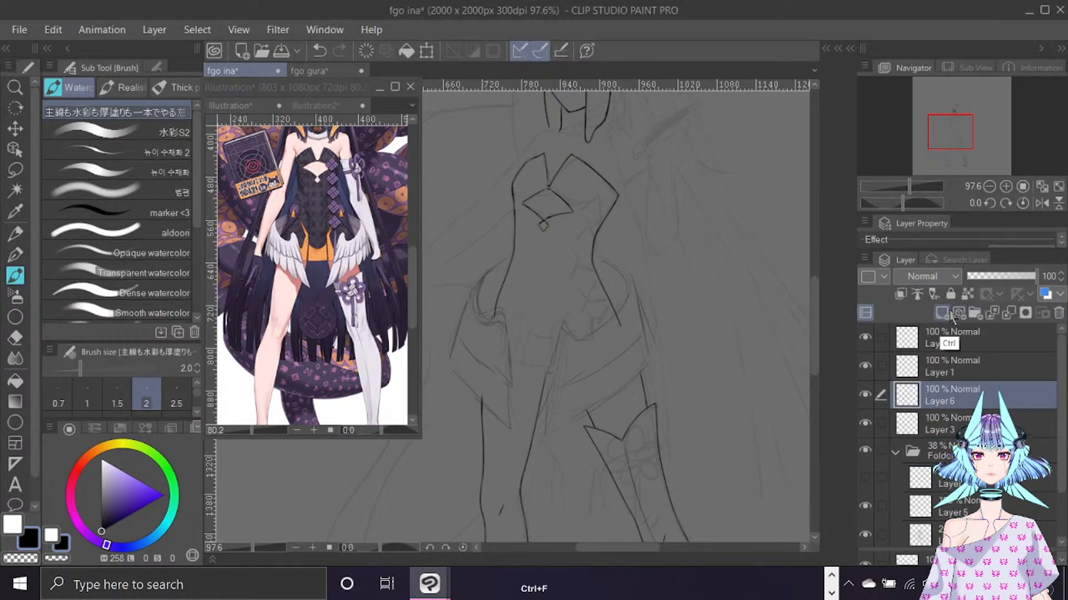
left_click_drag(668, 547, 644, 538)
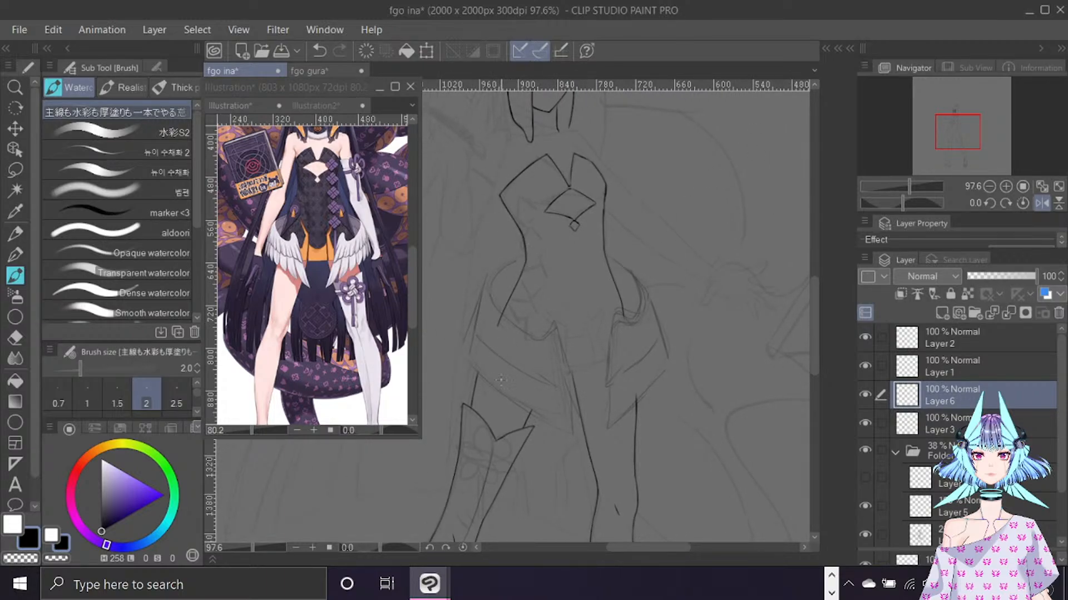
Ink the small hooked curve and descending inner edge of the wing ornament above the pointed-cuff leg, using the enlarged reference wings as guide.
left_click(272, 258)
scroll(272, 262, "up", 4)
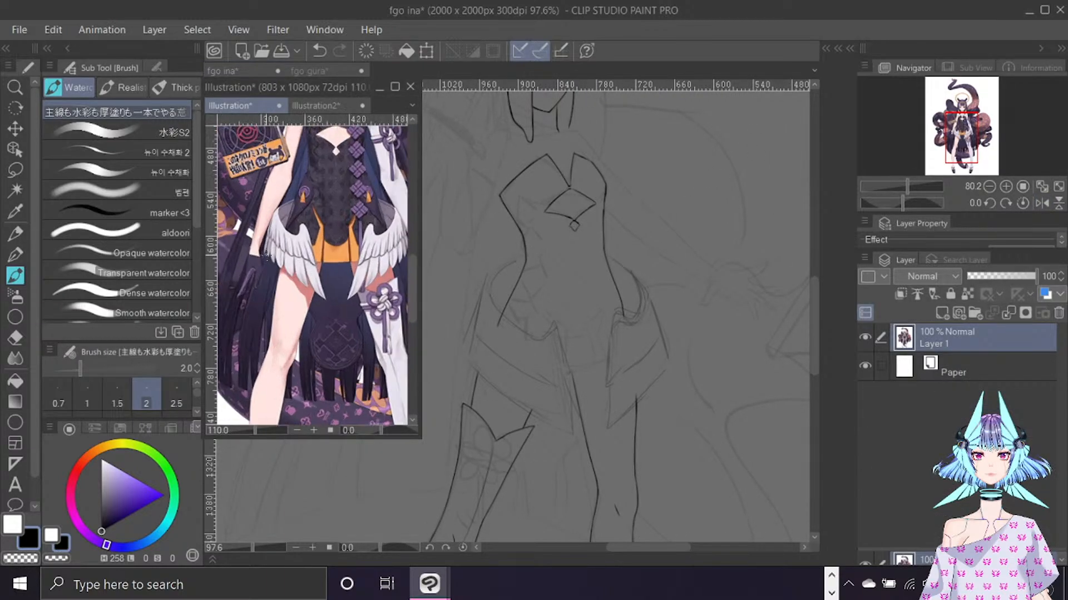
scroll(273, 261, "up", 2)
left_click(548, 311)
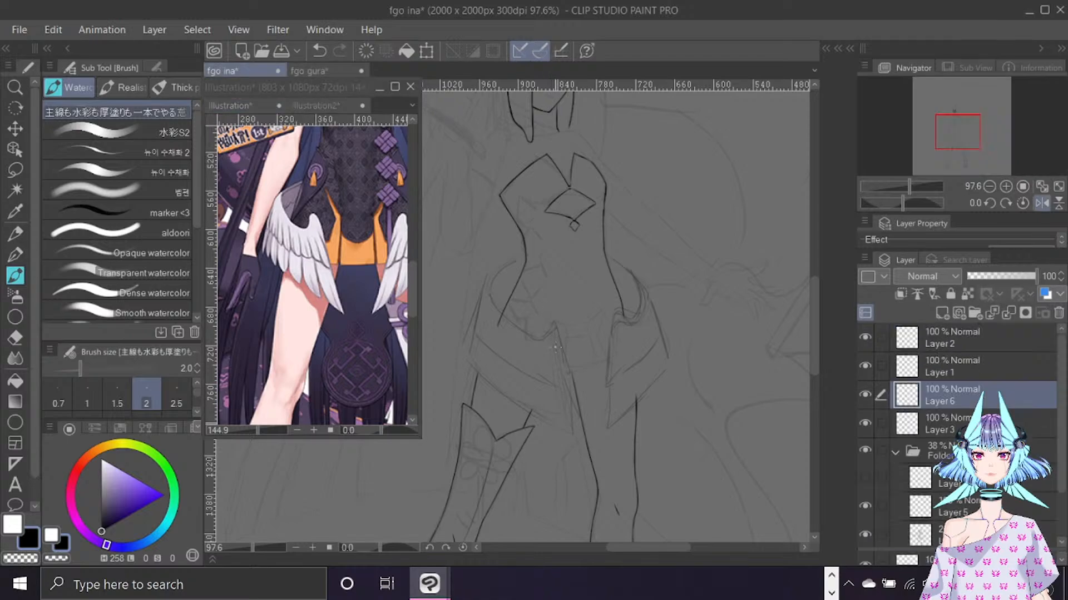
scroll(550, 323, "up", 4)
scroll(555, 347, "up", 2)
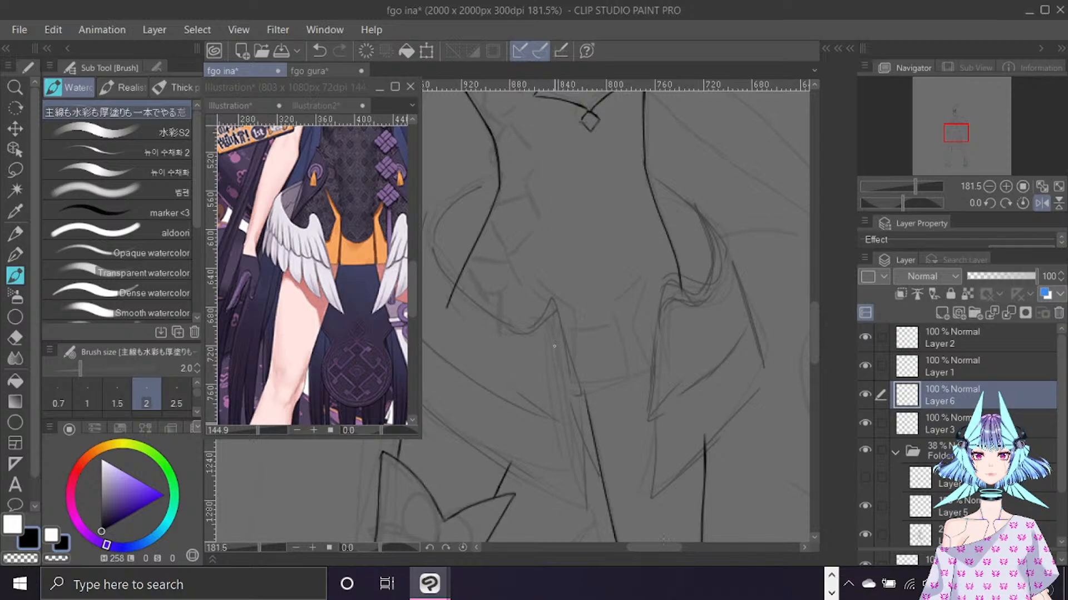
left_click_drag(662, 549, 657, 555)
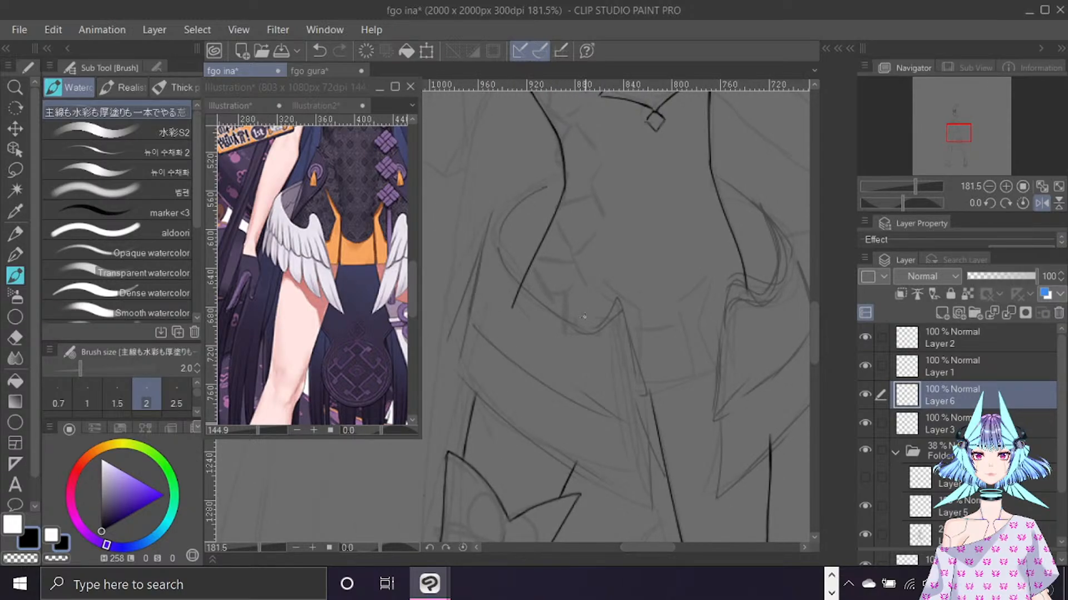
mouse_move(585, 326)
left_mouse_down()
mouse_move(612, 298)
mouse_move(624, 302)
left_mouse_up()
scroll(658, 288, "down", 2)
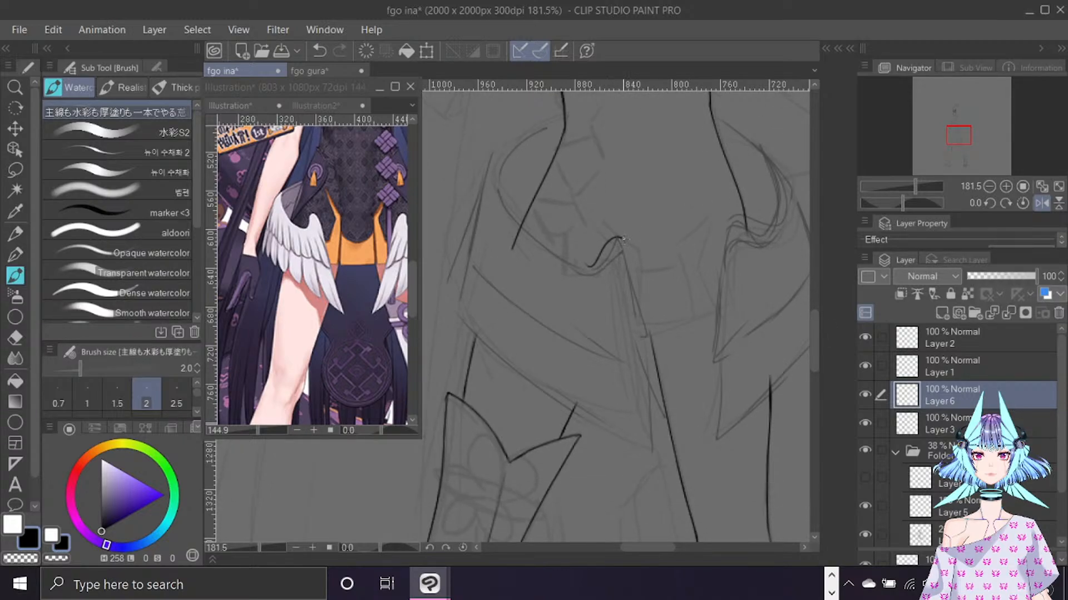
left_click_drag(622, 239, 645, 303)
left_click_drag(623, 241, 646, 313)
left_click_drag(634, 269, 651, 335)
Delete the hidden hip guide layer, lower the wing sketch layer's opacity to 57%, and make Layer 6 active again.
left_click(912, 503)
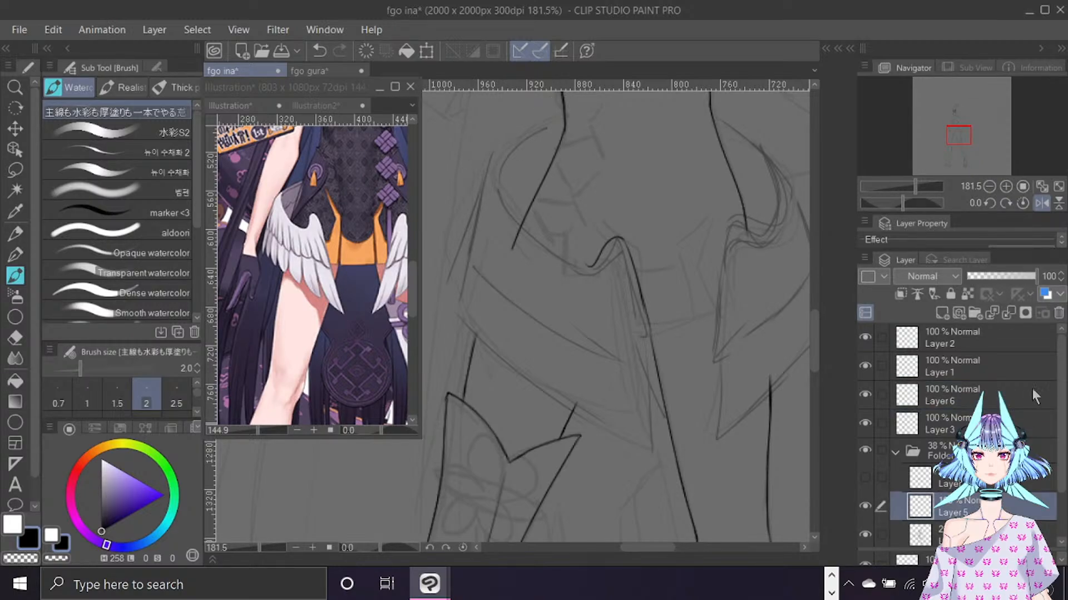
left_click(1058, 314)
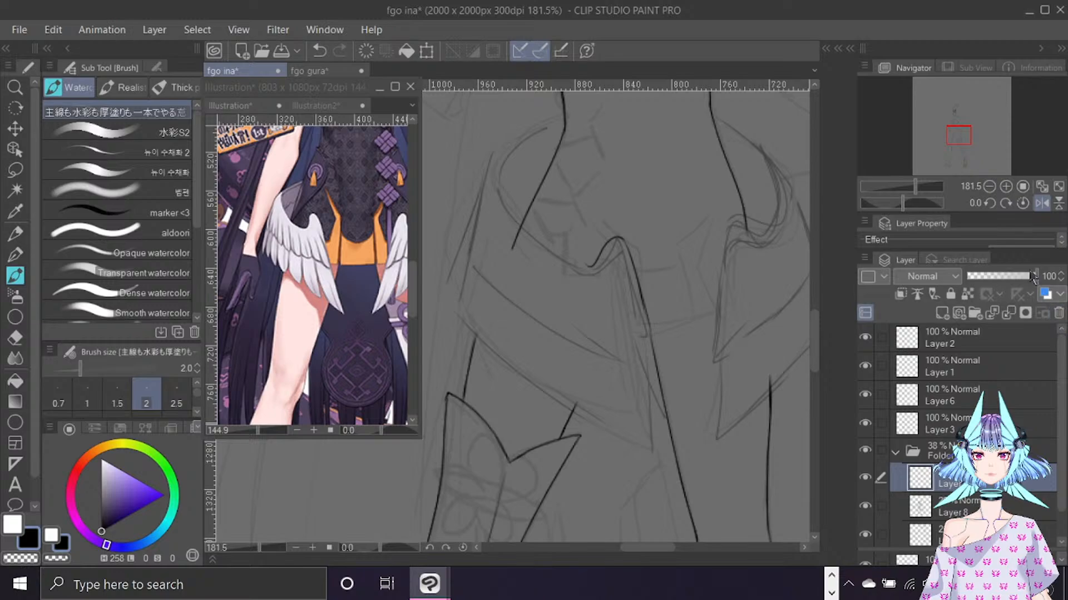
mouse_move(1033, 277)
left_mouse_down()
mouse_move(968, 278)
mouse_move(1013, 284)
mouse_move(1004, 283)
left_mouse_up()
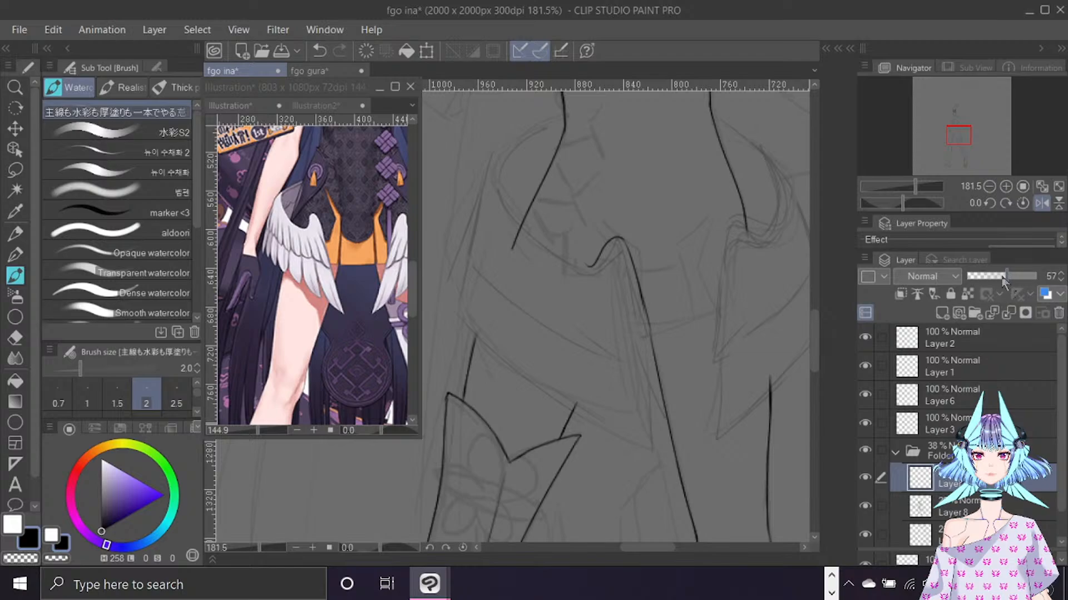
left_click(991, 397)
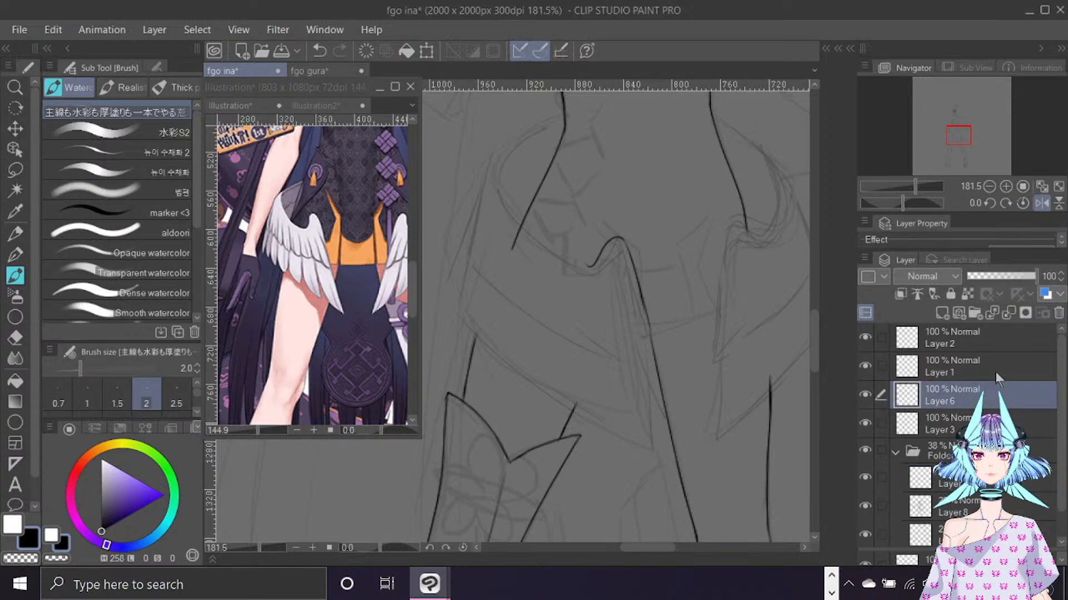
Ink the rounded upper edge of the hip ornament from the waist down to the small hooked curve.
scroll(816, 335, "up", 2)
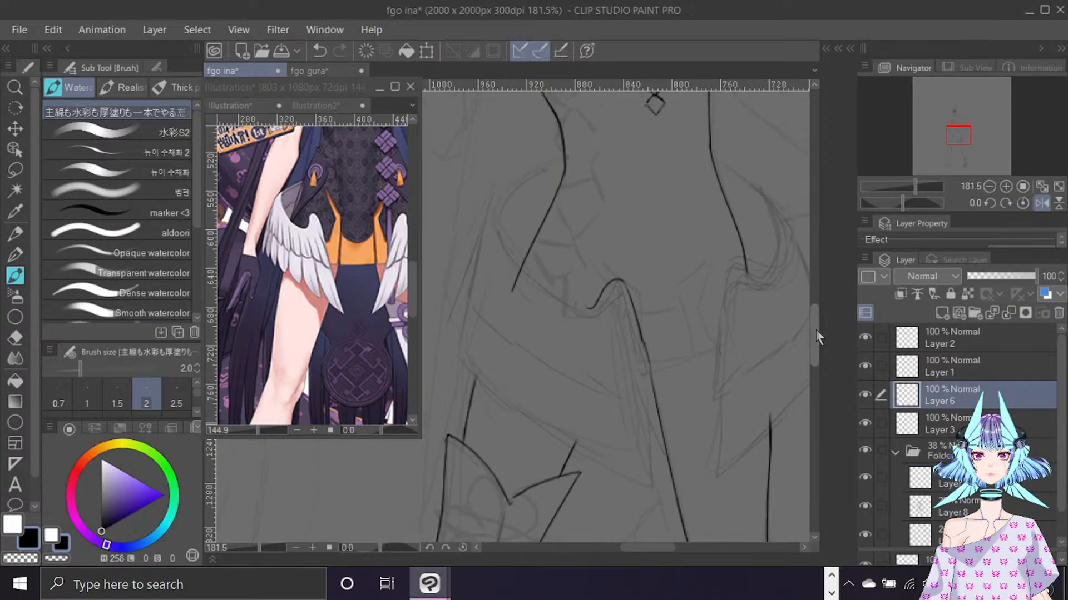
mouse_move(562, 154)
left_mouse_down()
mouse_move(503, 195)
mouse_move(563, 160)
left_mouse_up()
key("ctrl+z")
mouse_move(496, 221)
left_mouse_down()
mouse_move(536, 283)
mouse_move(591, 307)
left_mouse_up()
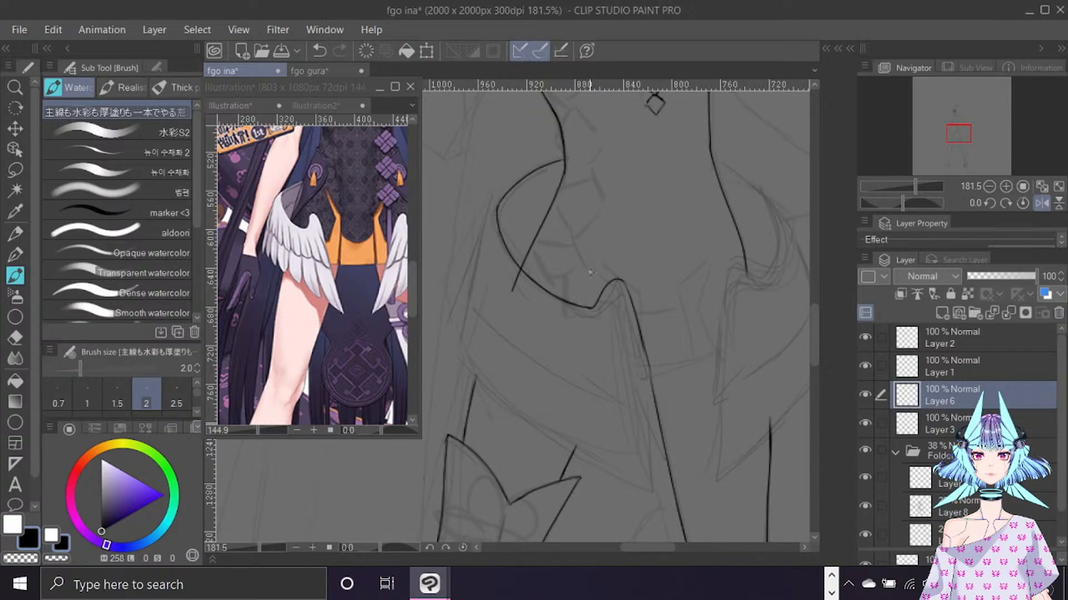
Erase the join between the hip curve and the hook, and redraw it as a deeper, smoother dip.
key("e")
mouse_move(562, 295)
left_mouse_down()
mouse_move(572, 281)
mouse_move(591, 300)
mouse_move(579, 279)
left_mouse_up()
key("b")
mouse_move(612, 279)
left_mouse_down()
mouse_move(597, 317)
mouse_move(559, 300)
left_mouse_up()
key("c")
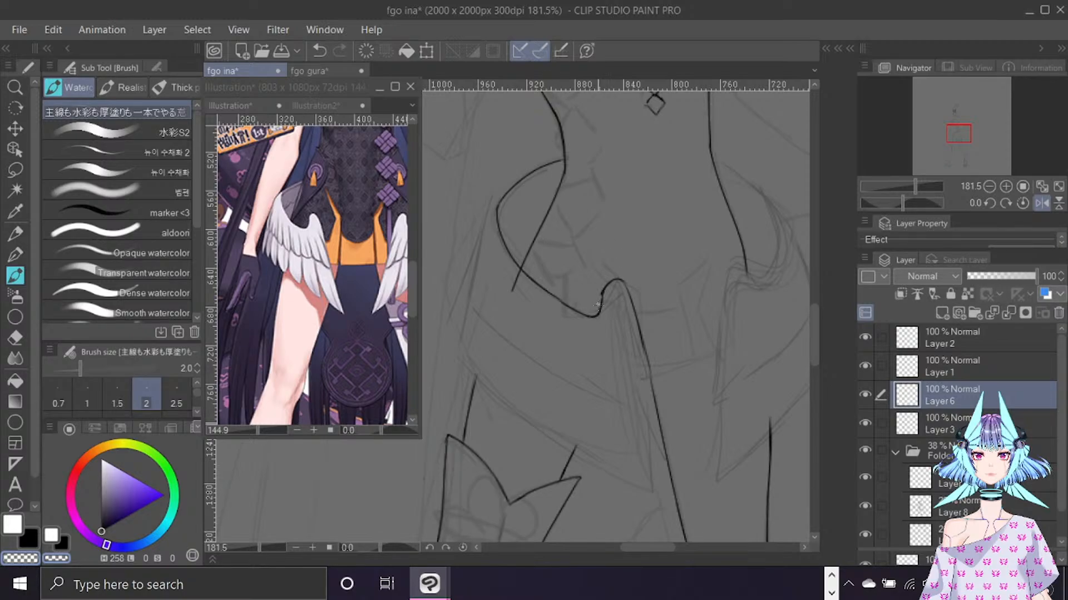
key("c")
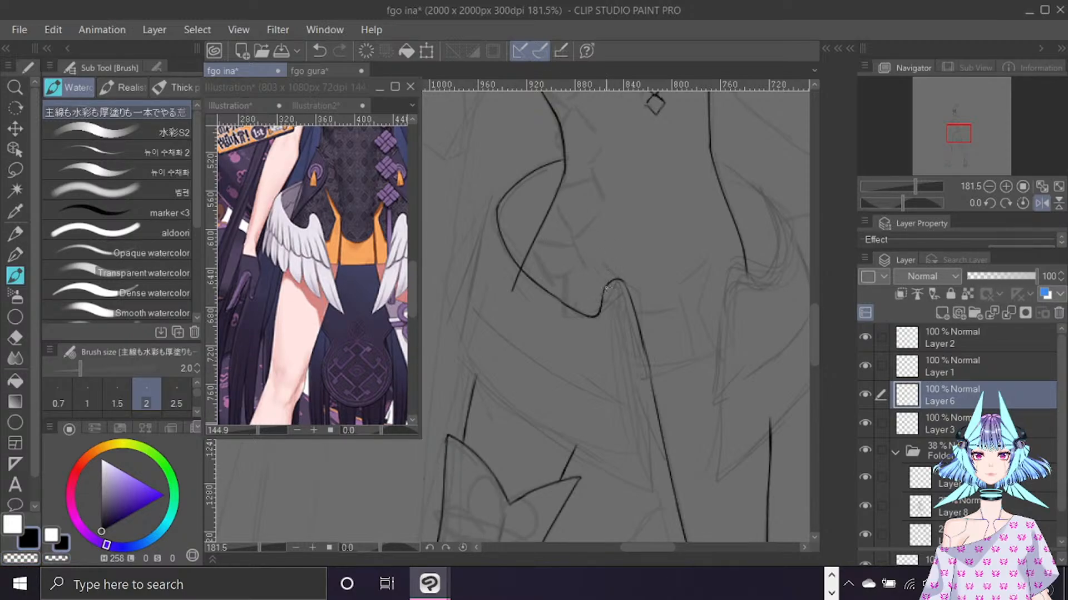
key("ctrl+z")
left_click_drag(600, 311, 605, 296)
Erase the ornament's long inner edge below the hook and redraw it as a shorter line curving down from the hook's peak.
scroll(813, 338, "down", 3)
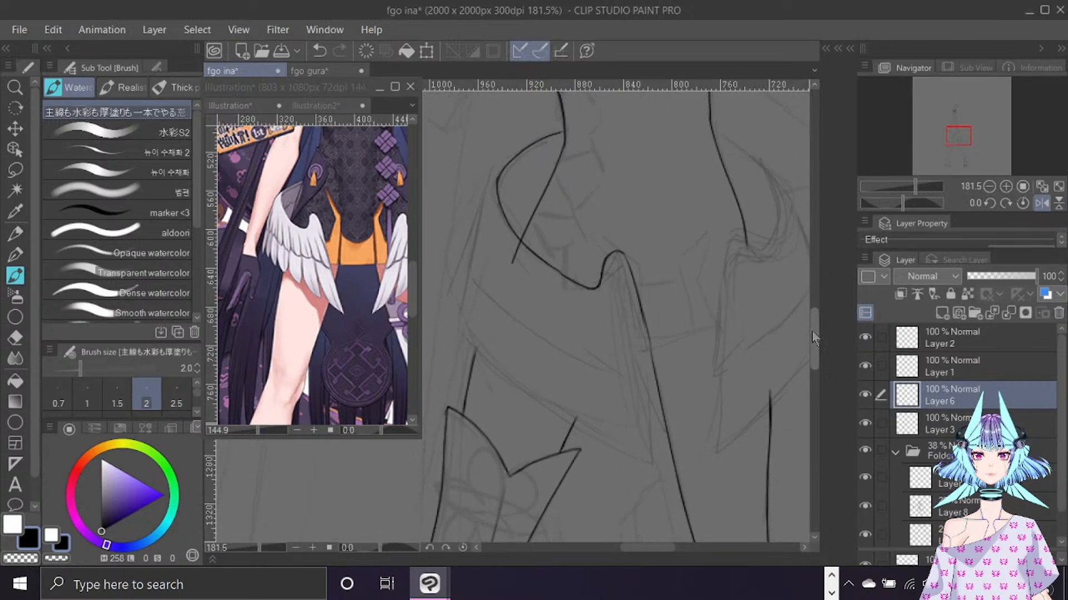
key("e")
mouse_move(640, 239)
left_mouse_down()
mouse_move(645, 272)
mouse_move(640, 262)
mouse_move(666, 379)
left_mouse_up()
mouse_move(631, 238)
left_mouse_down()
mouse_move(642, 278)
mouse_move(625, 234)
left_mouse_up()
key("ctrl+z")
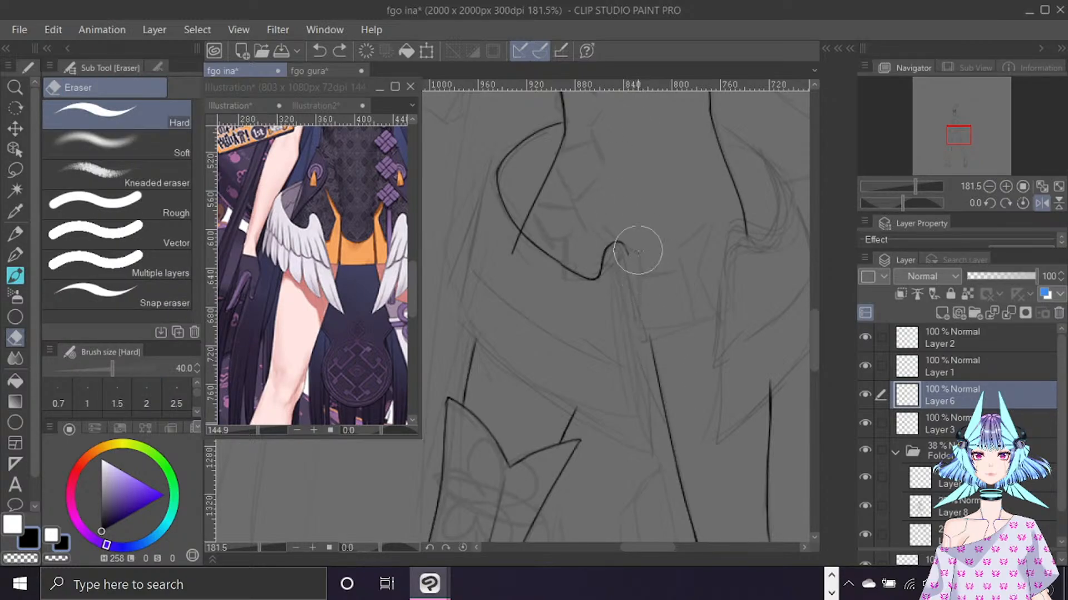
key("b")
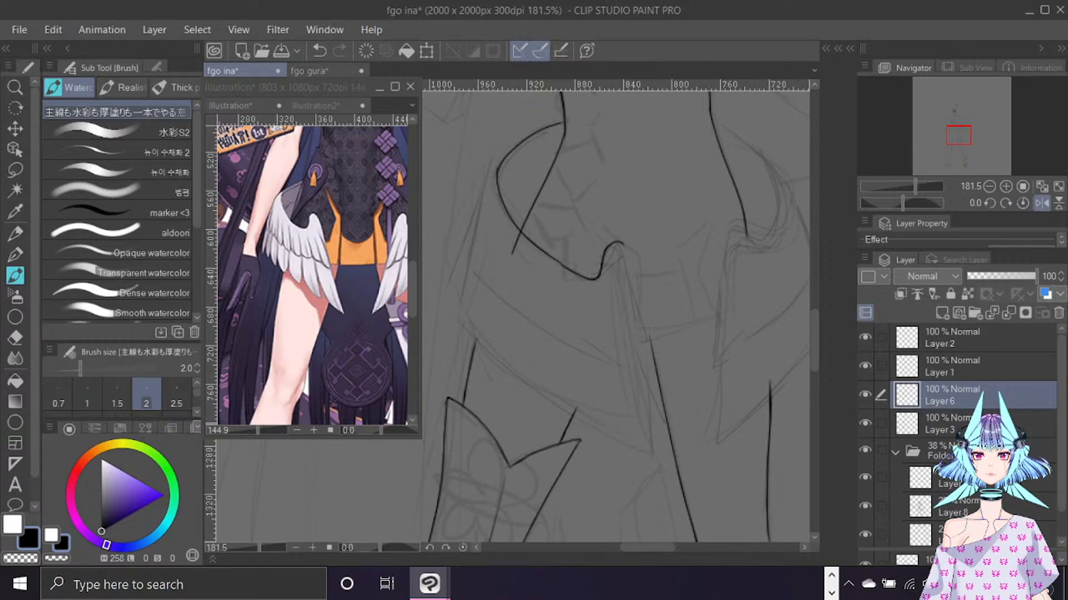
left_click_drag(620, 245, 642, 305)
key("c")
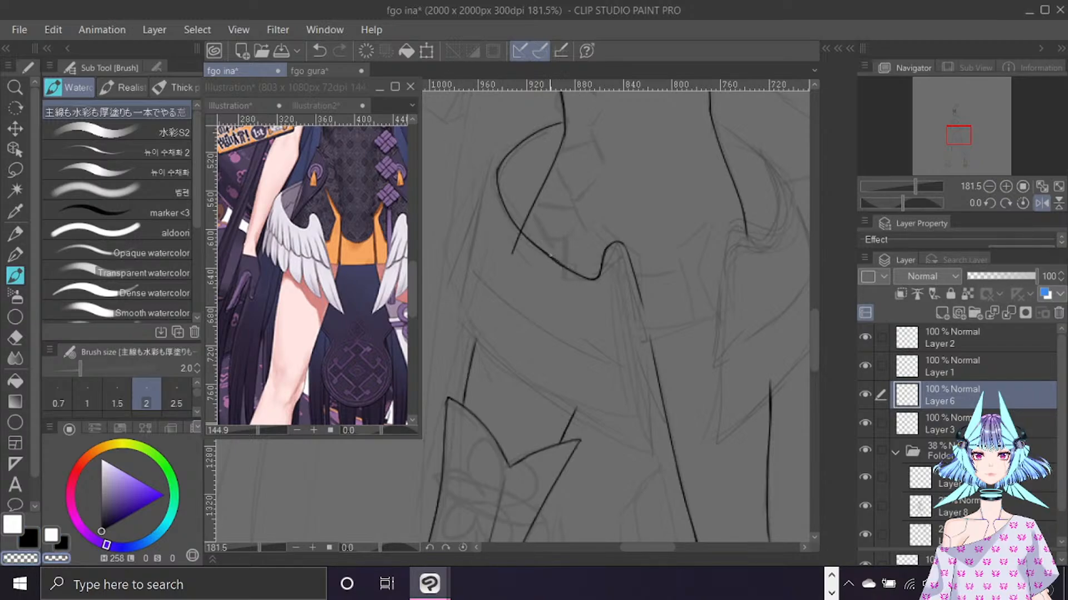
Ink the first few upper-row feathers along the middle of the hip wing on Layer 6, using the size 2 brush.
key("c")
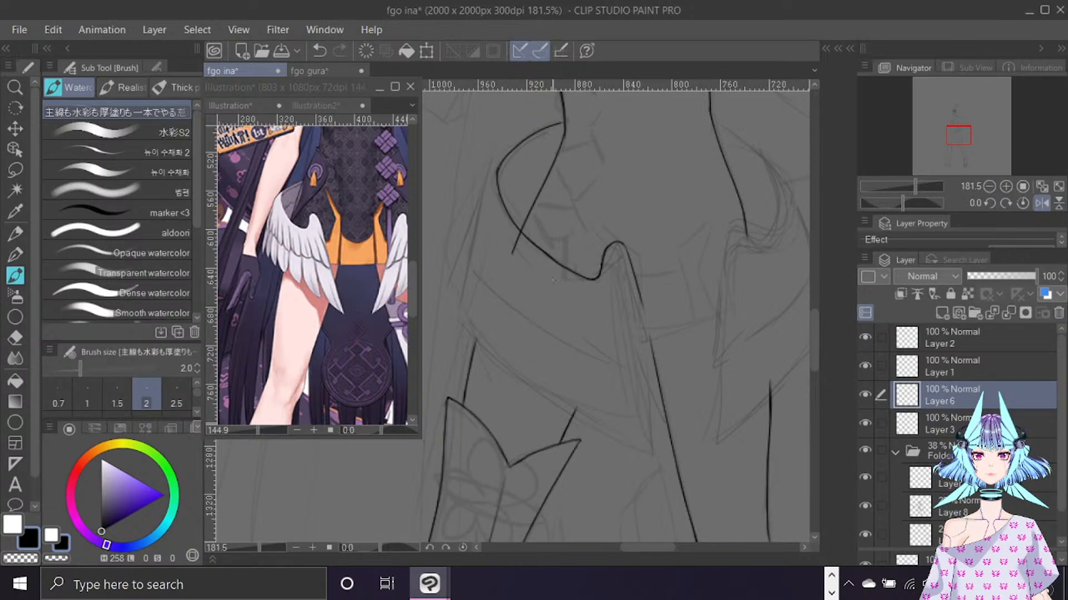
left_click_drag(550, 289, 557, 342)
key("ctrl+z")
mouse_move(571, 303)
left_mouse_down()
mouse_move(574, 345)
mouse_move(555, 334)
mouse_move(575, 350)
left_mouse_up()
mouse_move(573, 307)
left_mouse_down()
mouse_move(582, 356)
mouse_move(607, 361)
left_mouse_up()
left_click_drag(601, 306, 609, 363)
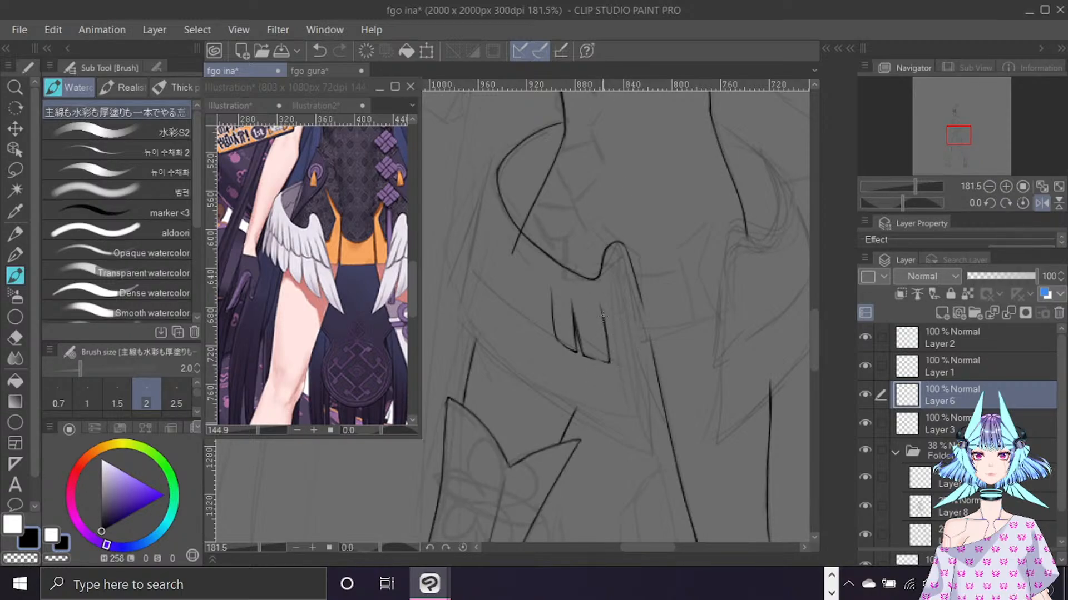
Continue the upper feather row toward the wing's inner edge, extending the edge line down to the last feather's tip.
left_click_drag(609, 362, 628, 368)
left_click_drag(639, 297, 660, 369)
mouse_move(623, 311)
left_mouse_down()
mouse_move(641, 373)
mouse_move(656, 358)
mouse_move(662, 384)
left_mouse_up()
left_click_drag(627, 321, 632, 367)
key("ctrl+z")
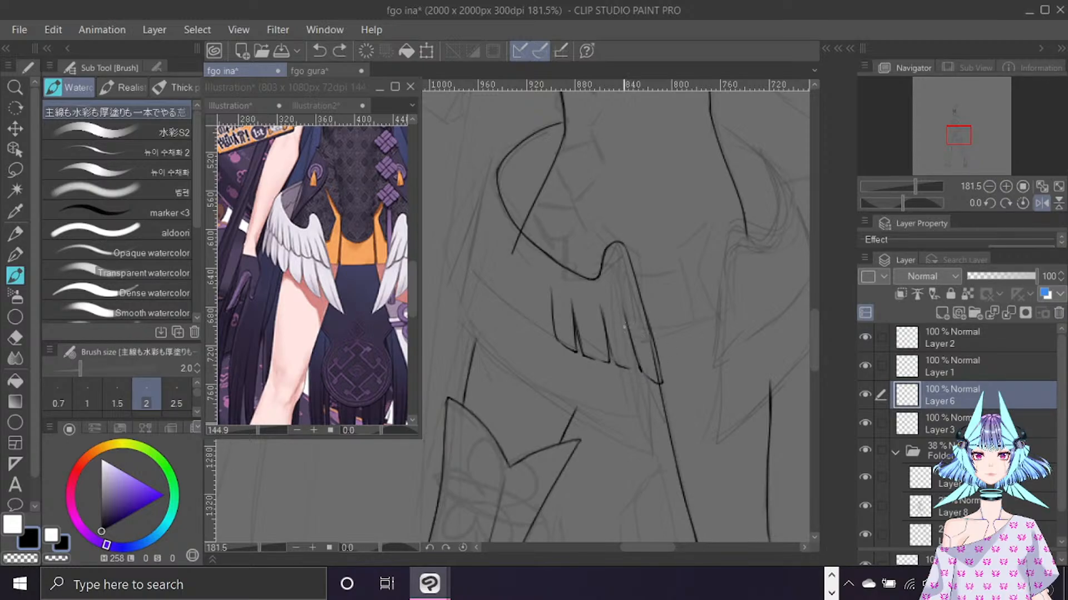
left_click_drag(625, 323, 631, 361)
left_click_drag(627, 274, 646, 307)
key("ctrl+z")
Erase the overlong tip of the innermost upper feather with the Hard eraser and redraw it shorter with the brush.
key("e")
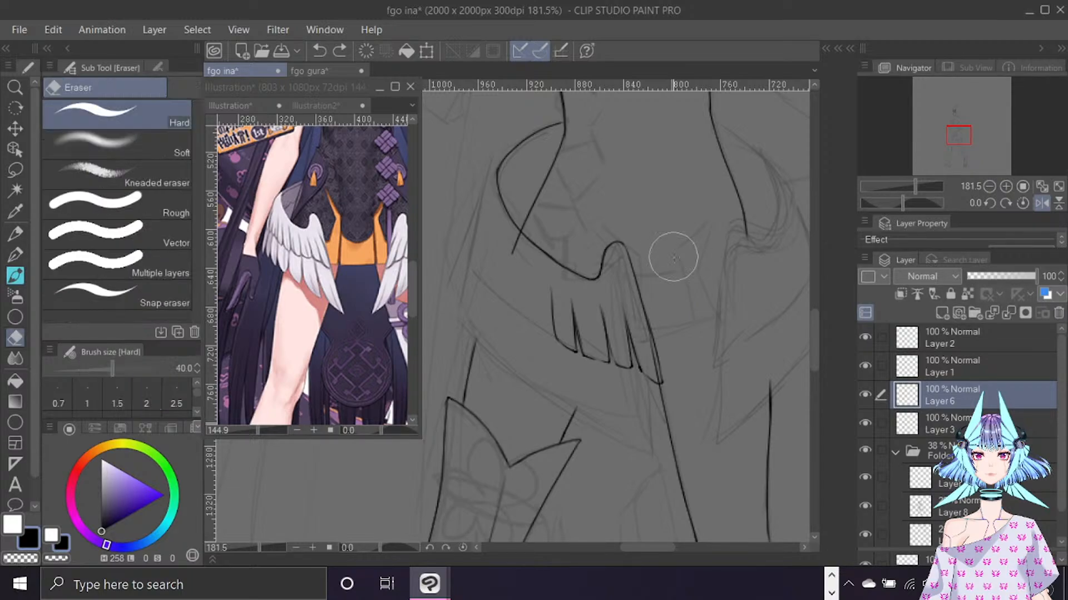
mouse_move(639, 389)
left_mouse_down()
mouse_move(663, 382)
mouse_move(644, 379)
left_mouse_up()
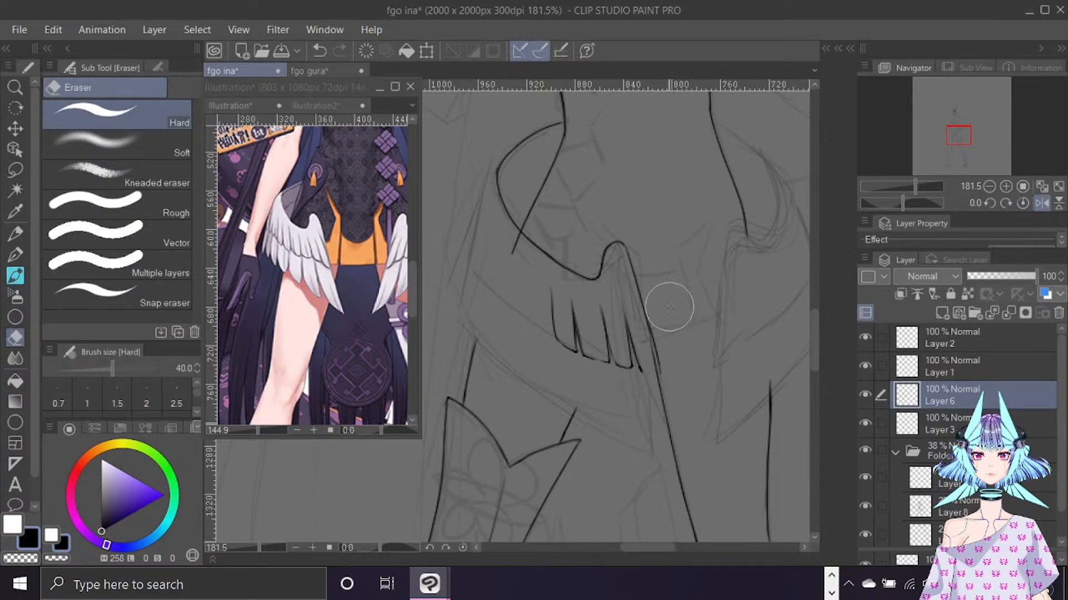
key("b")
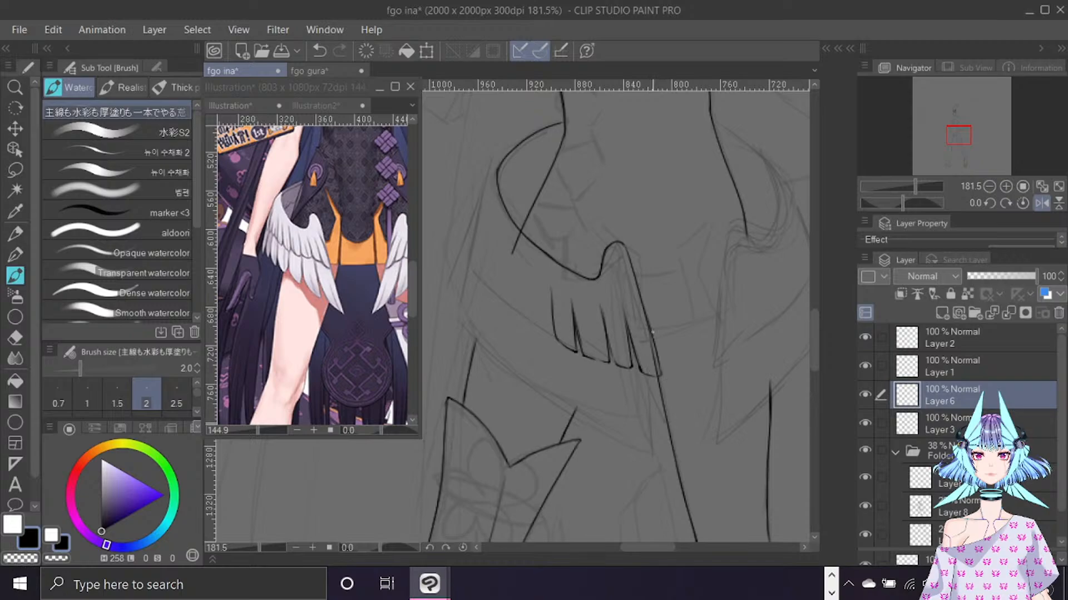
key("ctrl")
key("ctrl")
Ink the wing's outer edge and the narrow upper-row feathers beside it.
left_click_drag(487, 180, 469, 255)
key("ctrl+z")
left_click_drag(500, 165, 469, 254)
key("ctrl+z")
left_click_drag(498, 168, 468, 263)
mouse_move(483, 223)
left_mouse_down()
mouse_move(476, 276)
mouse_move(511, 304)
left_mouse_up()
key("ctrl+z")
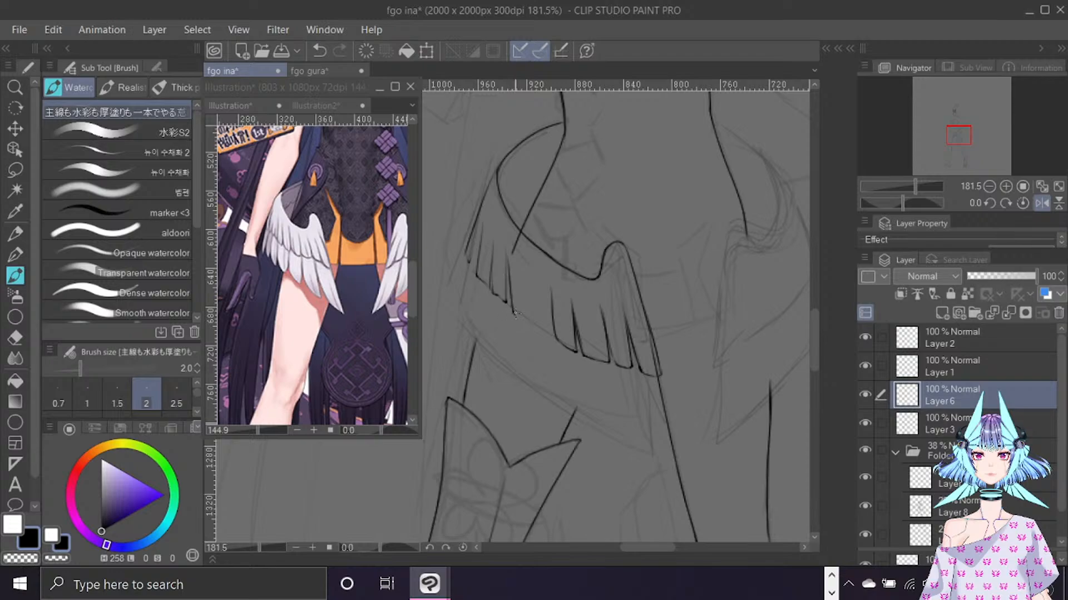
Ink the feathers that connect the outer group to the middle group of the wing's upper row.
key("ctrl+z")
mouse_move(505, 256)
left_mouse_down()
mouse_move(504, 290)
mouse_move(520, 315)
left_mouse_up()
left_click_drag(527, 277, 528, 321)
left_click_drag(528, 276, 541, 332)
key("ctrl+z")
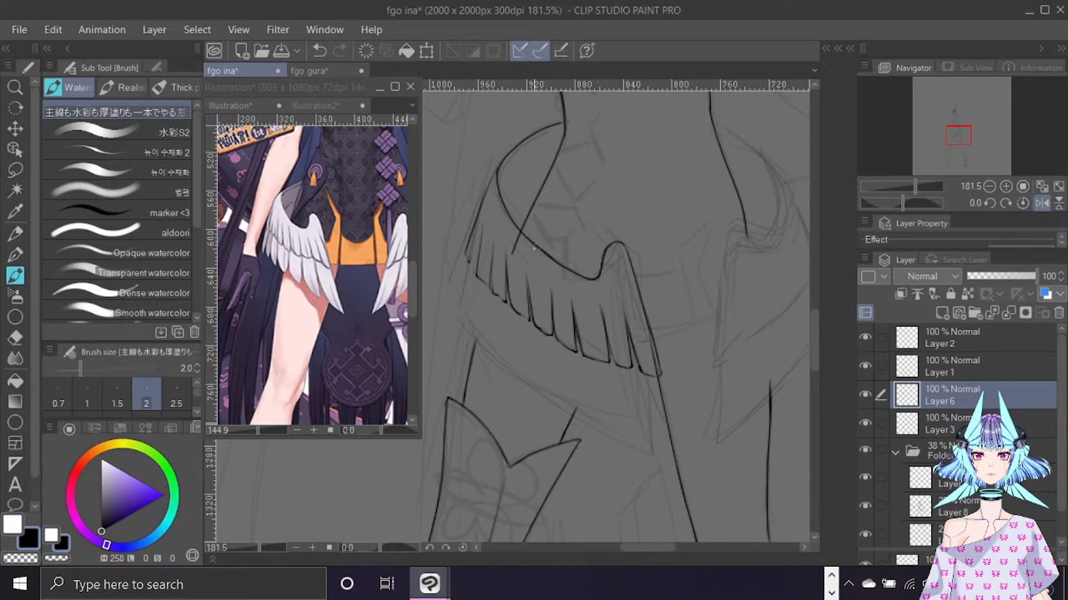
Clean up the narrow upper-row feather lines near the wing's outer edge and hide the rough sketch folder.
key("c")
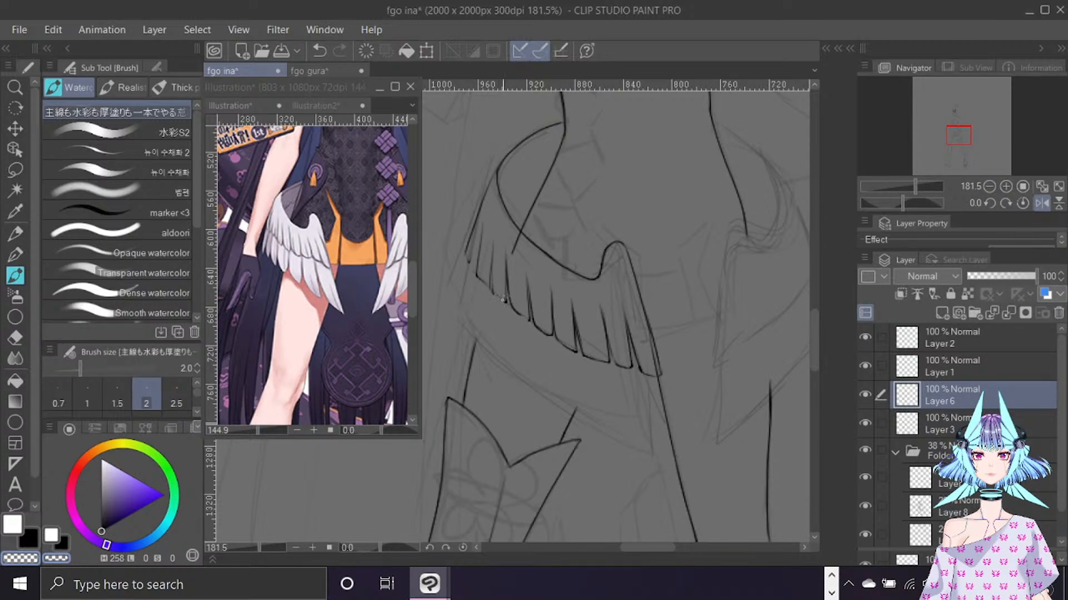
key("x")
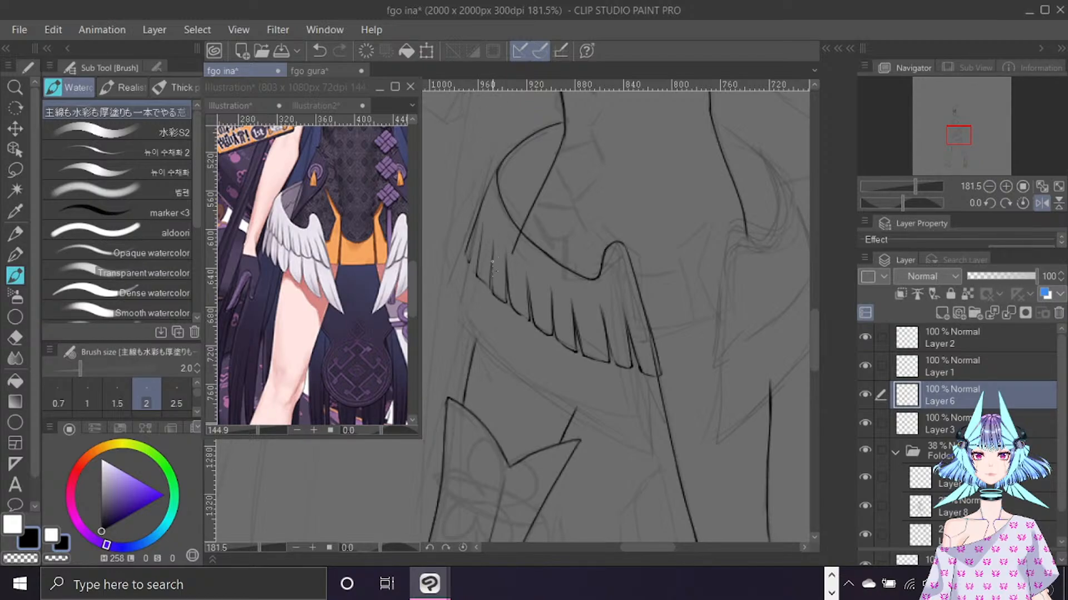
key("ctrl+z")
left_click_drag(493, 248, 487, 283)
left_click_drag(477, 232, 470, 274)
left_click(865, 451)
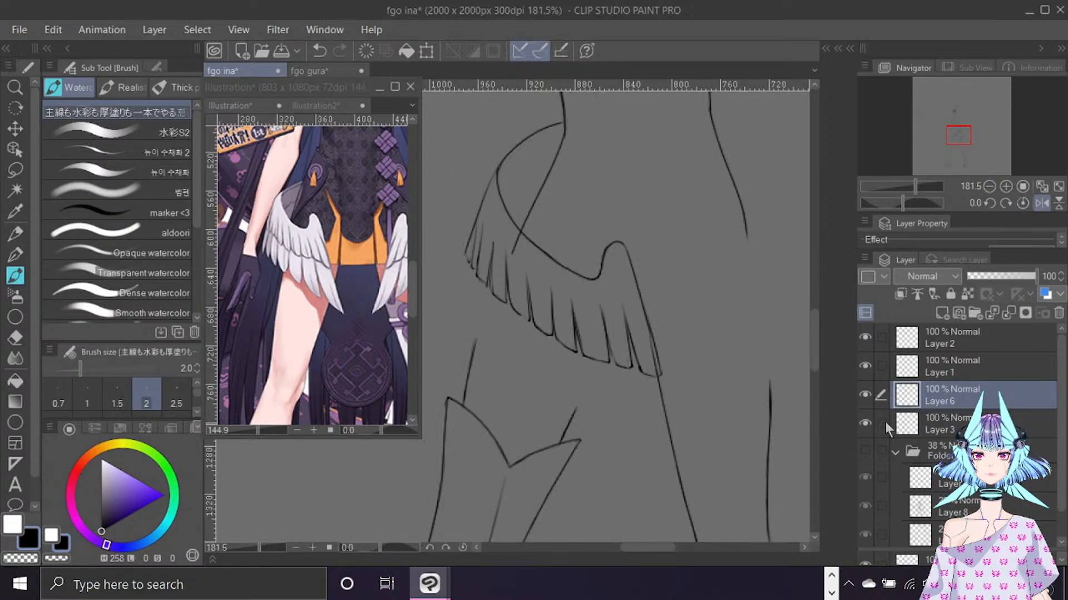
key("bracketright")
key("bracketright")
key("bracketright")
key("bracketright")
key("bracketright")
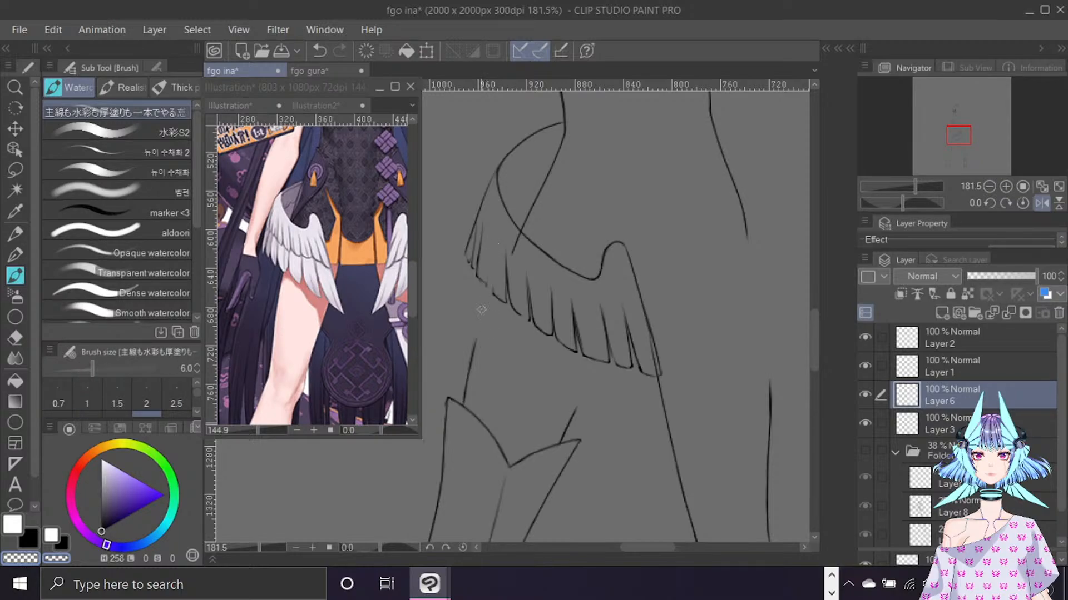
key("x")
key("bracketleft")
key("bracketleft")
key("bracketleft")
key("bracketleft")
key("bracketleft")
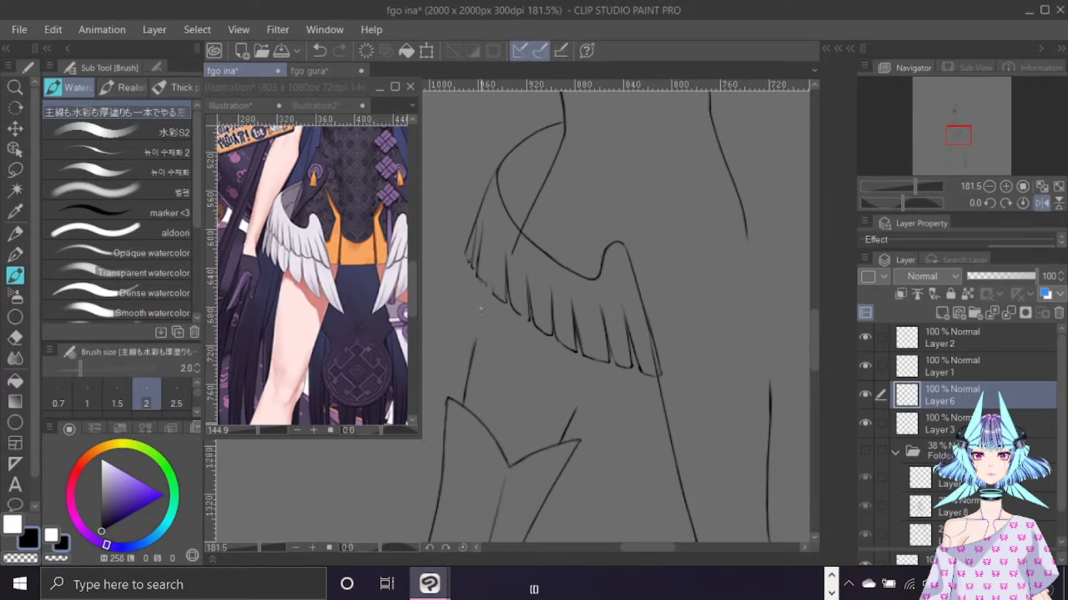
Redraw the missing feather line near the wing's outer edge and touch up the upper row's feather tips.
left_click_drag(491, 242, 496, 301)
left_click_drag(489, 253, 486, 292)
key("c")
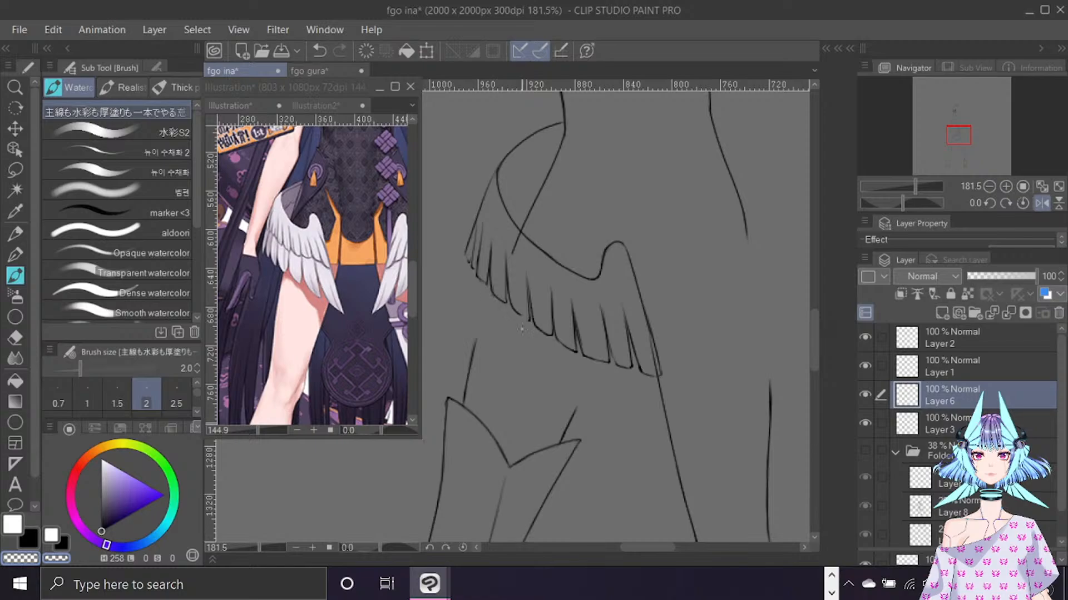
key("c")
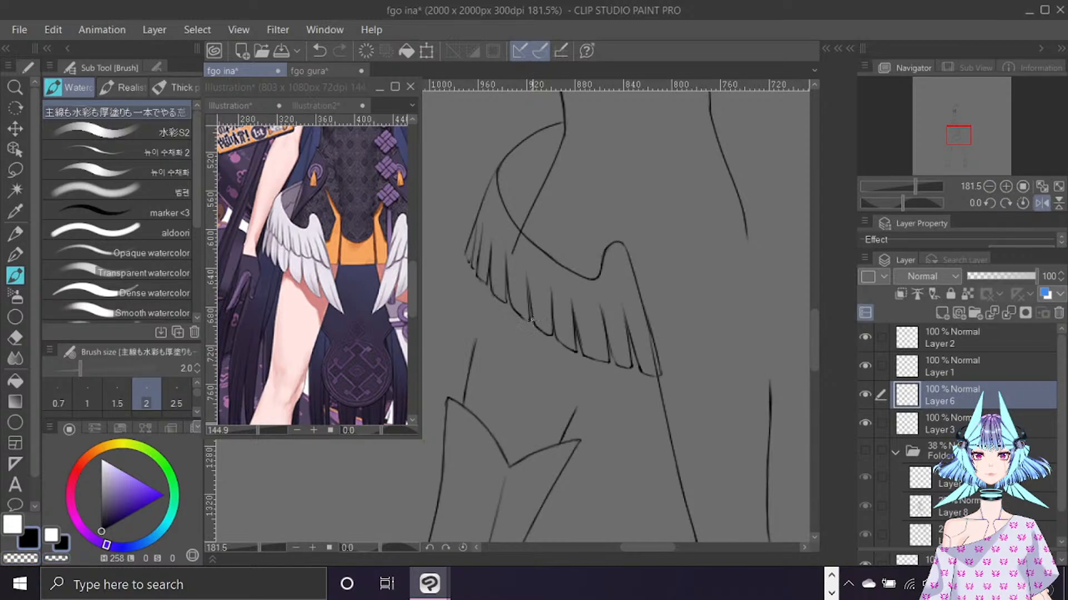
key("c")
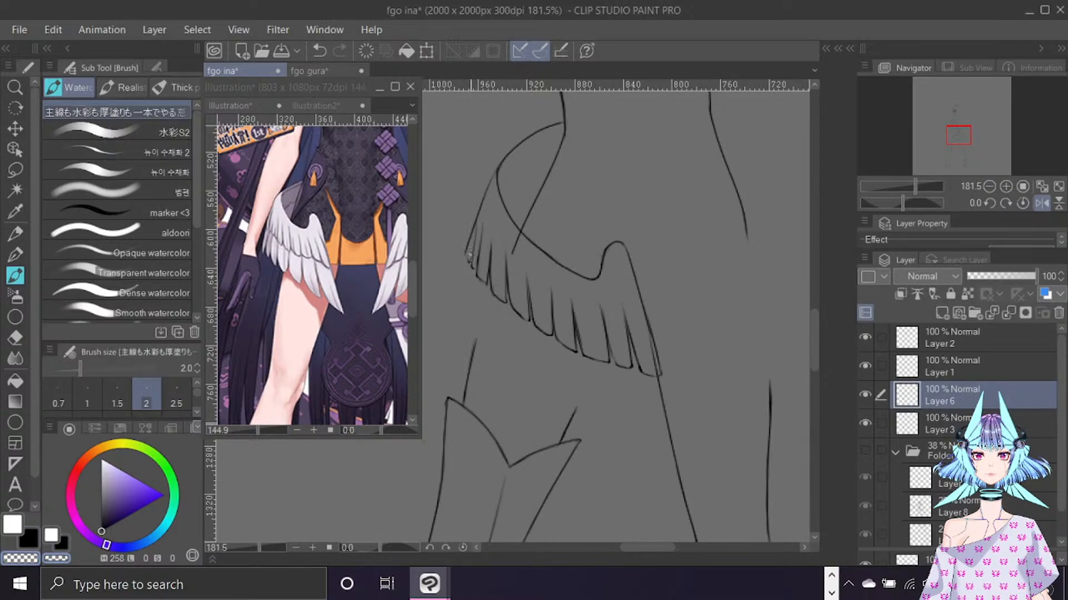
key("c")
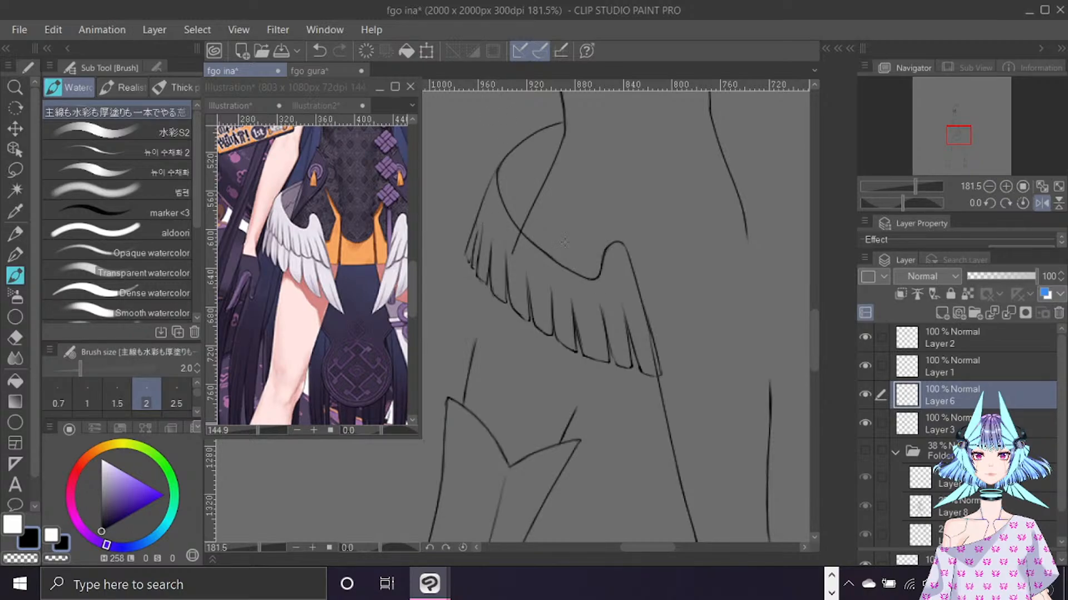
Check the upper feather row against the whole figure and show the rough sketch folder again.
scroll(564, 242, "down", 5)
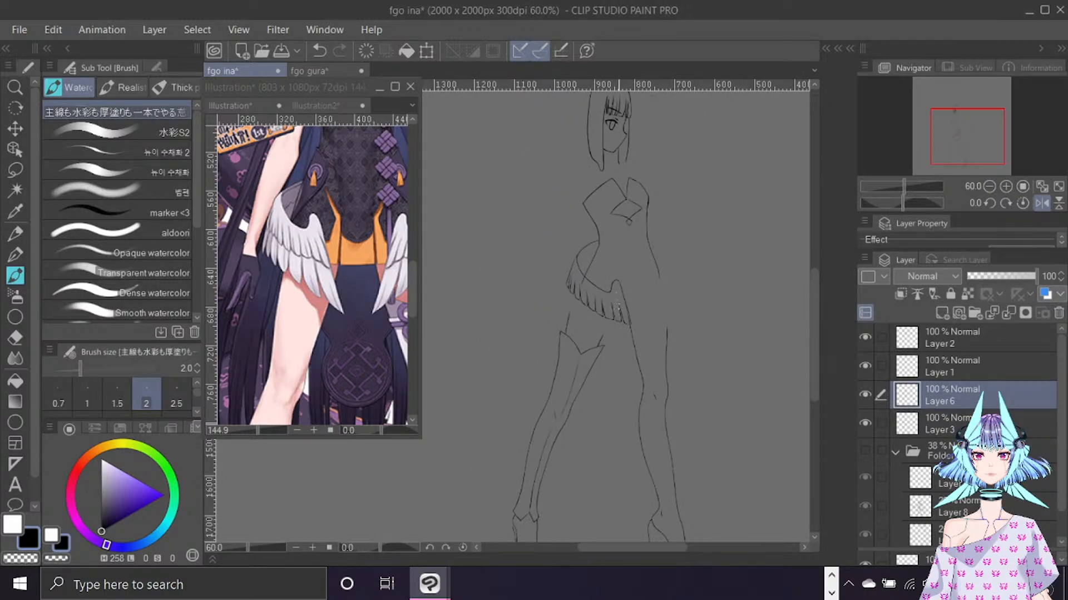
scroll(619, 308, "up", 6)
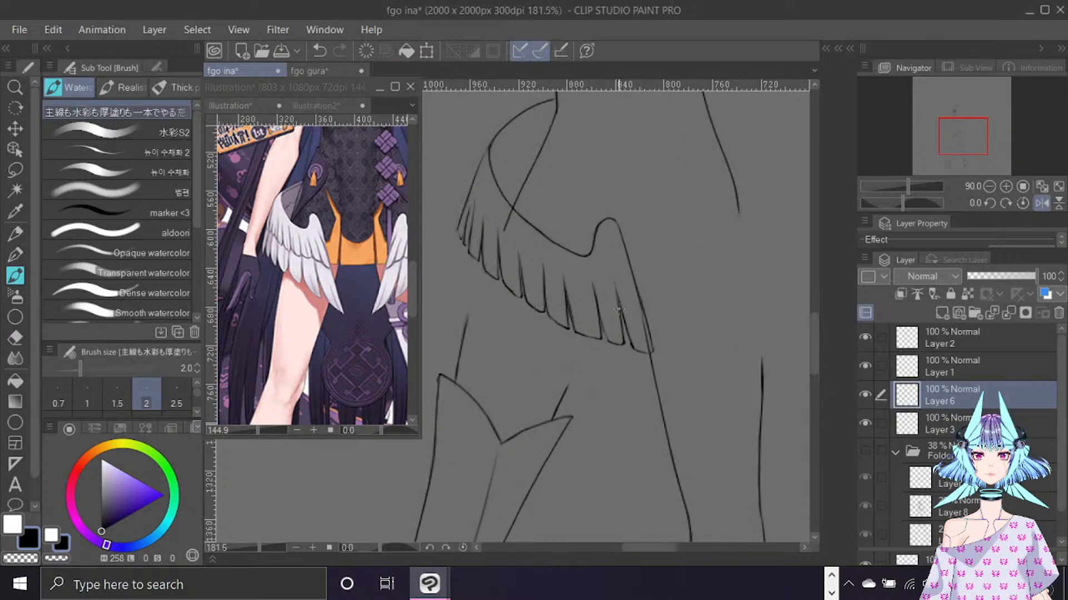
left_click(865, 450)
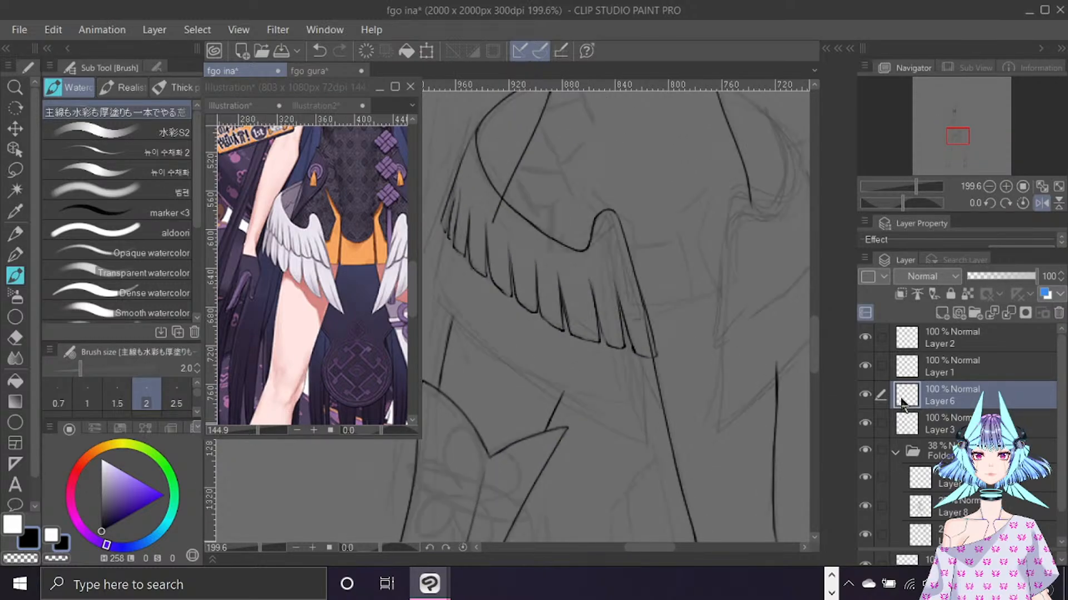
Ink the long, pointed second-row feathers at the wing's inner tip, following the rough sketch.
scroll(815, 337, "down", 3)
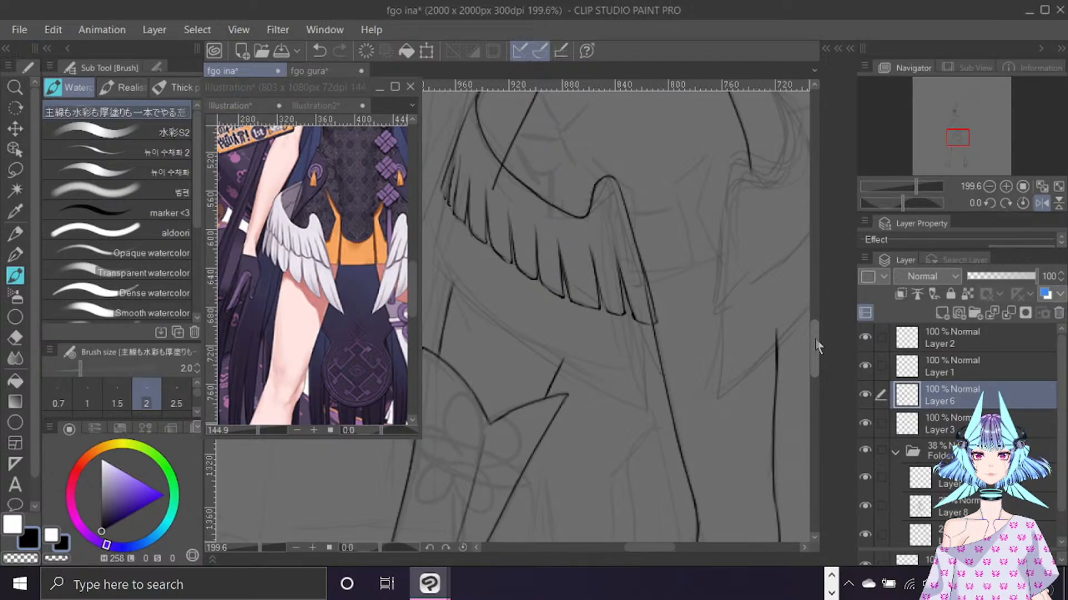
scroll(815, 339, "down", 5)
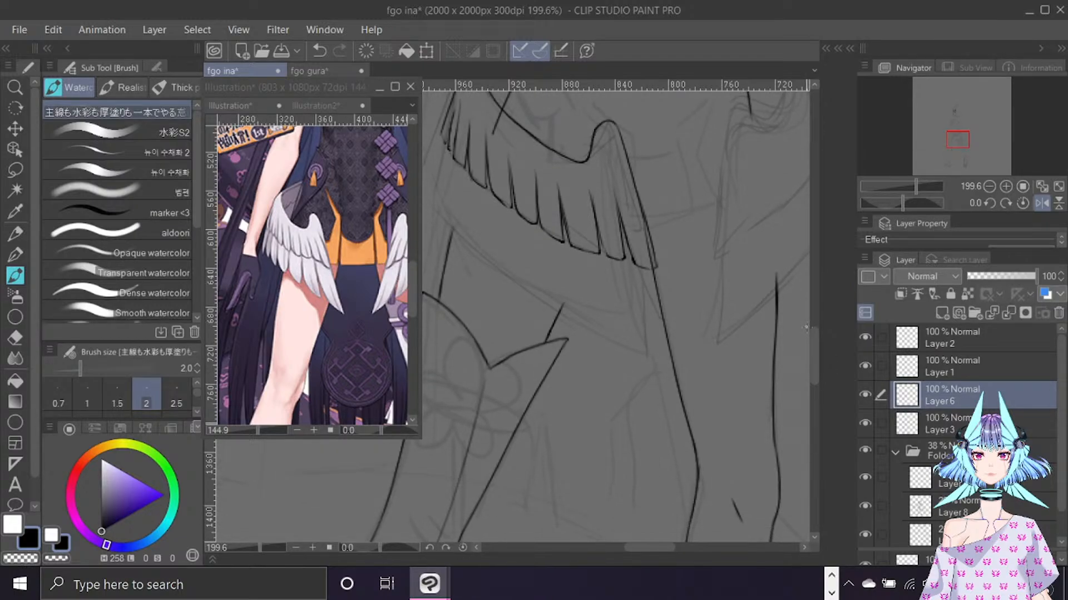
scroll(656, 550, "right", 2)
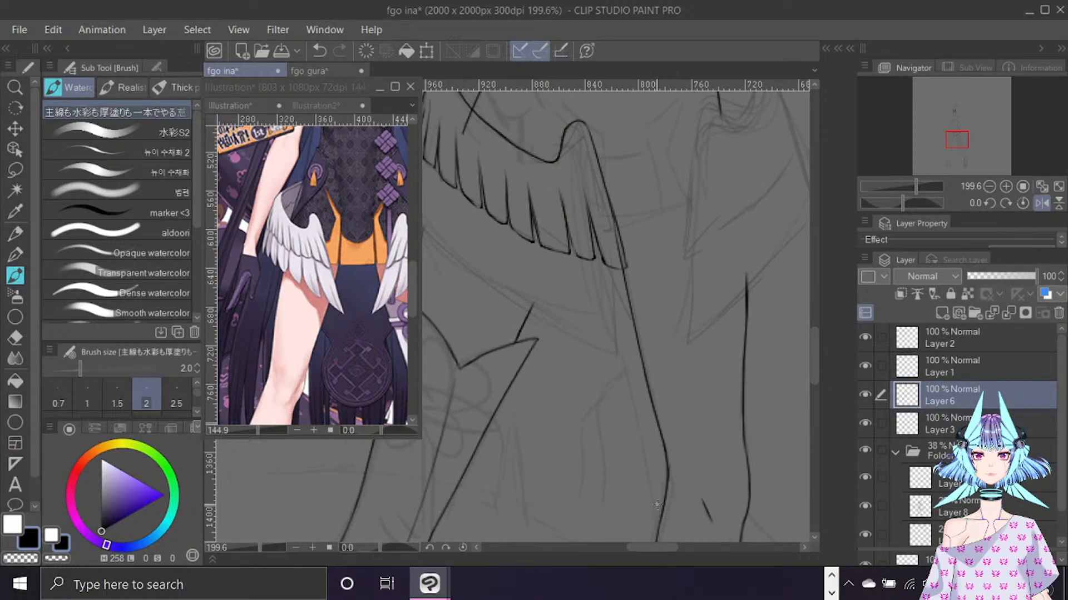
left_click_drag(575, 257, 603, 339)
left_click_drag(590, 303, 621, 362)
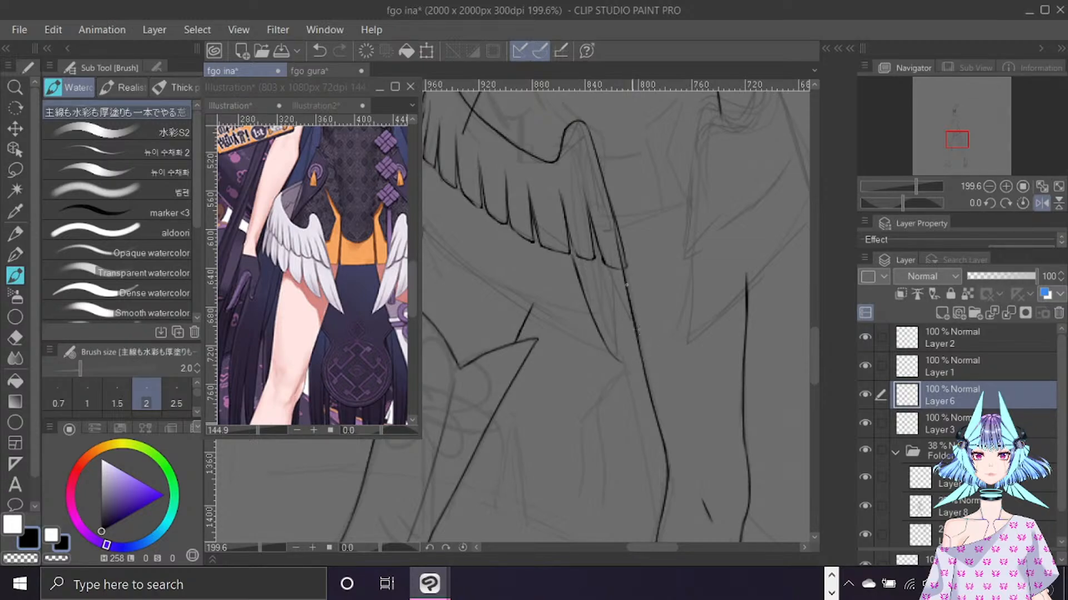
left_click_drag(624, 276, 647, 362)
mouse_move(588, 301)
left_mouse_down()
mouse_move(597, 326)
mouse_move(651, 374)
left_mouse_up()
mouse_move(584, 319)
left_mouse_down()
mouse_move(575, 265)
mouse_move(594, 349)
left_mouse_up()
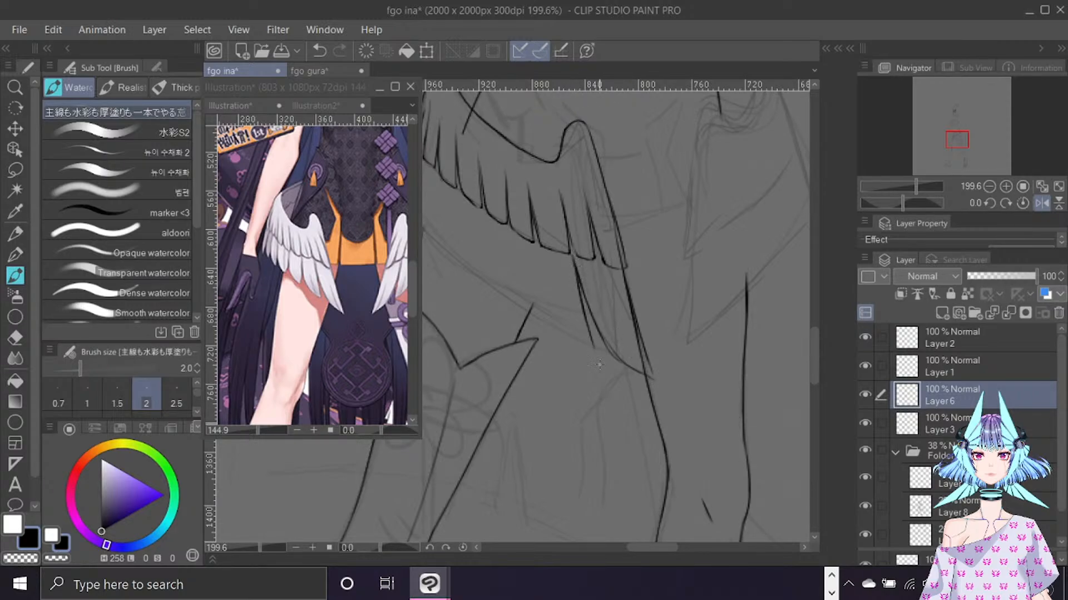
Ink the next long second-row feather, starting below the middle of the upper row and curving toward the inner tip.
left_click_drag(639, 550, 630, 549)
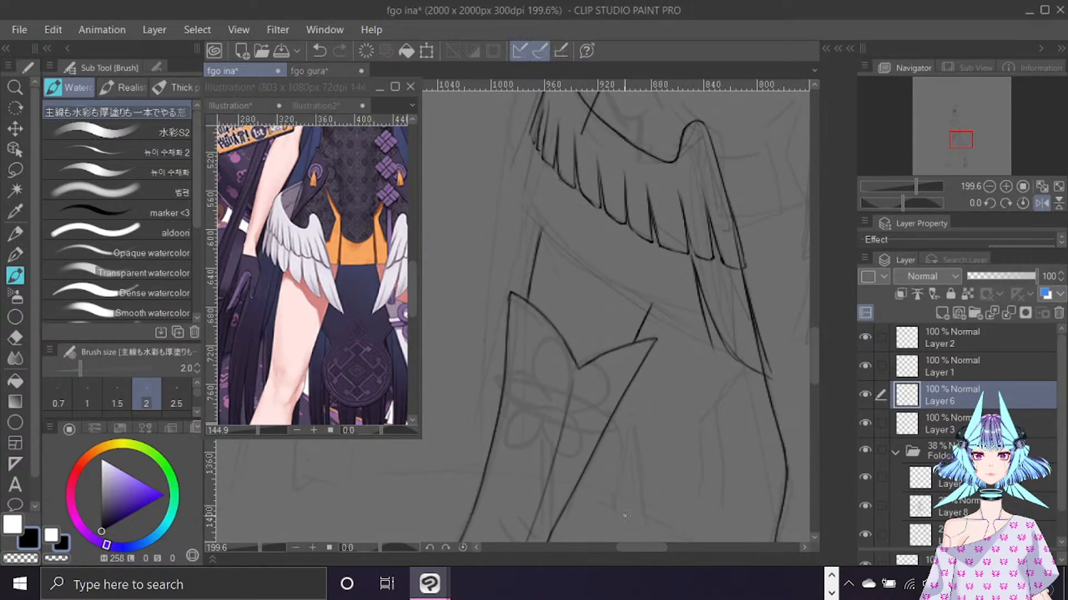
left_click_drag(656, 247, 680, 327)
left_click_drag(662, 287, 709, 354)
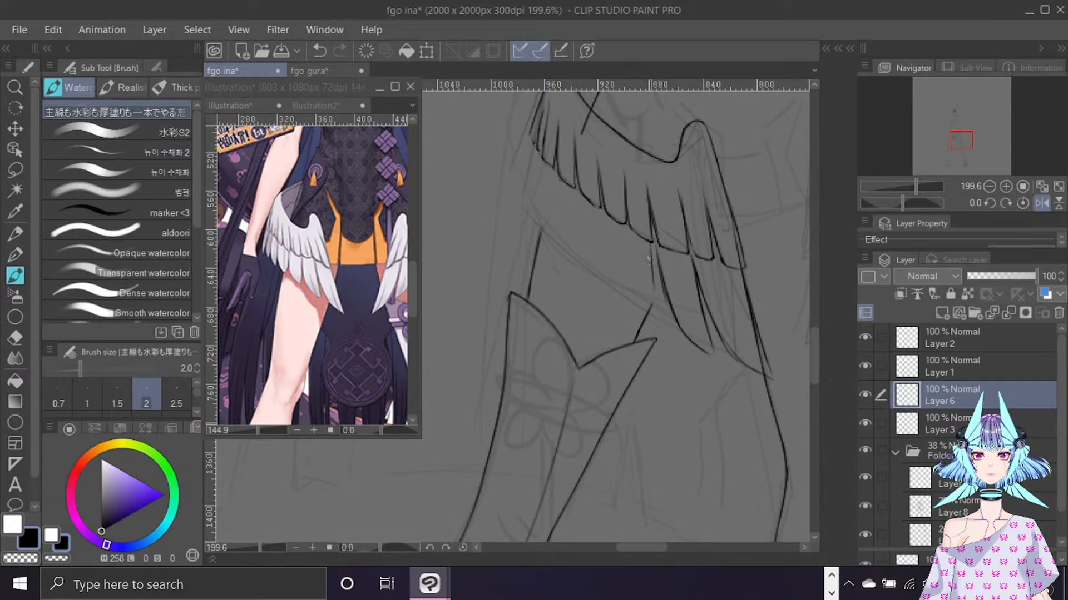
left_click_drag(655, 257, 660, 299)
left_click_drag(620, 227, 639, 307)
left_click_drag(654, 257, 661, 310)
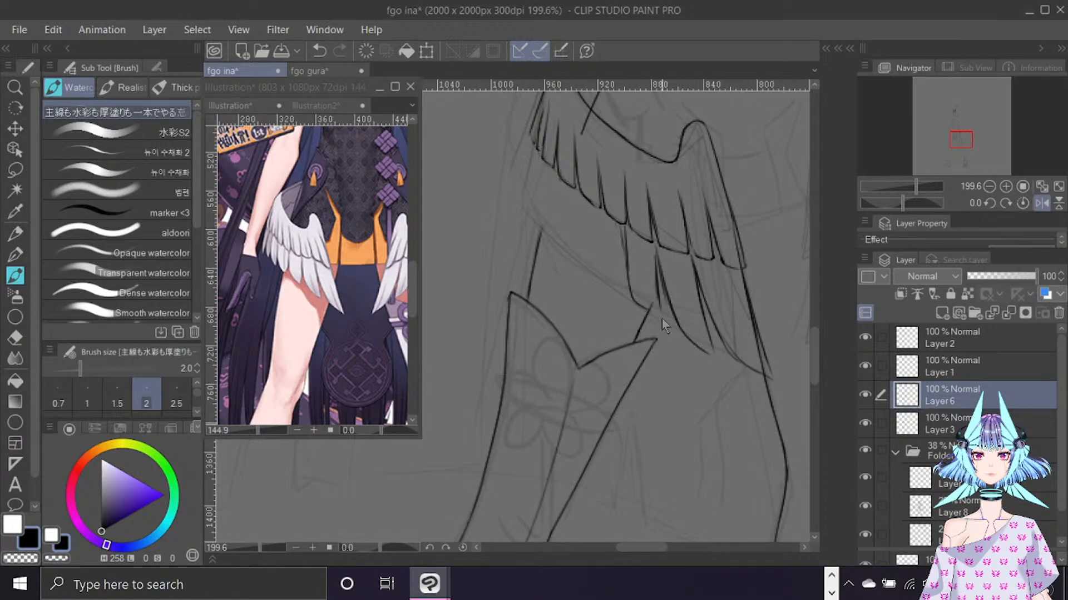
key("ctrl+z")
key("ctrl+z")
key("ctrl+z")
key("ctrl+z")
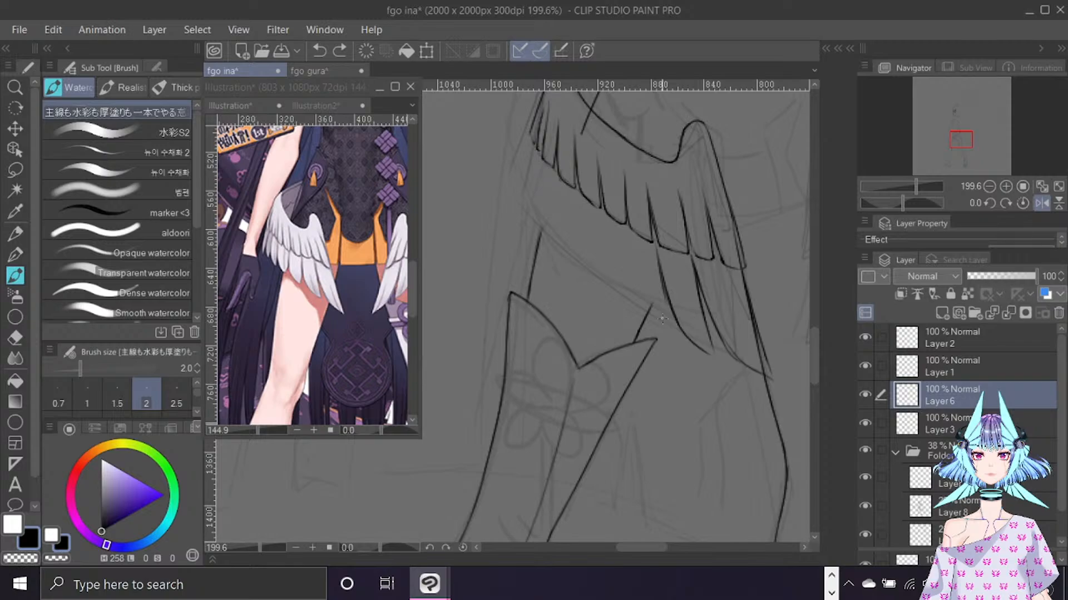
left_click_drag(656, 252, 662, 309)
mouse_move(625, 229)
left_mouse_down()
mouse_move(635, 287)
mouse_move(667, 311)
left_mouse_up()
key("ctrl+z")
key("ctrl+z")
key("ctrl+z")
Ink the second-row feathers below the middle of the upper row, working toward the wing's outer edge.
mouse_move(626, 239)
left_mouse_down()
mouse_move(634, 286)
mouse_move(658, 297)
mouse_move(657, 277)
mouse_move(665, 323)
left_mouse_up()
left_click_drag(623, 229, 626, 290)
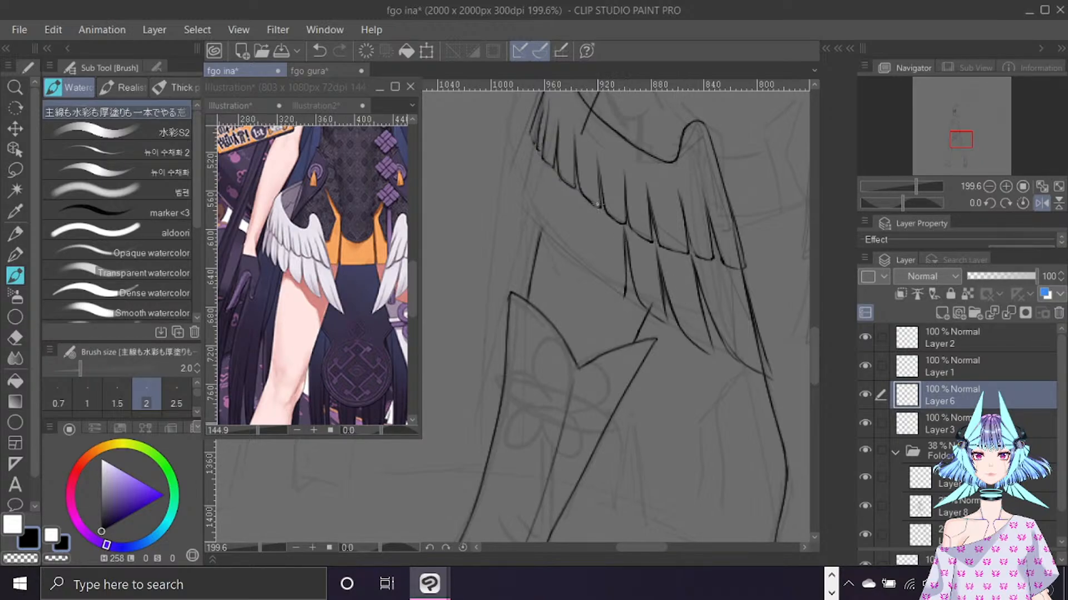
mouse_move(597, 204)
left_mouse_down()
mouse_move(606, 289)
mouse_move(620, 300)
left_mouse_up()
left_click_drag(597, 214, 590, 277)
left_click_drag(573, 194, 584, 273)
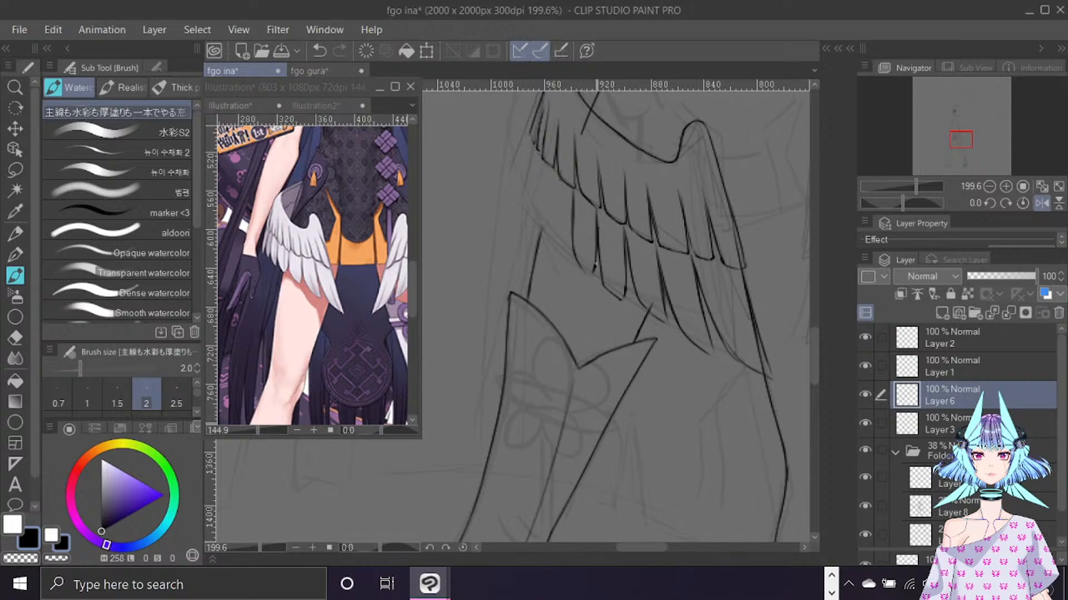
Finish the second row with narrow feathers at the wing's outer edge and hide the rough sketch folder.
left_click_drag(574, 188, 563, 256)
left_click_drag(552, 173, 556, 246)
left_click_drag(551, 173, 541, 224)
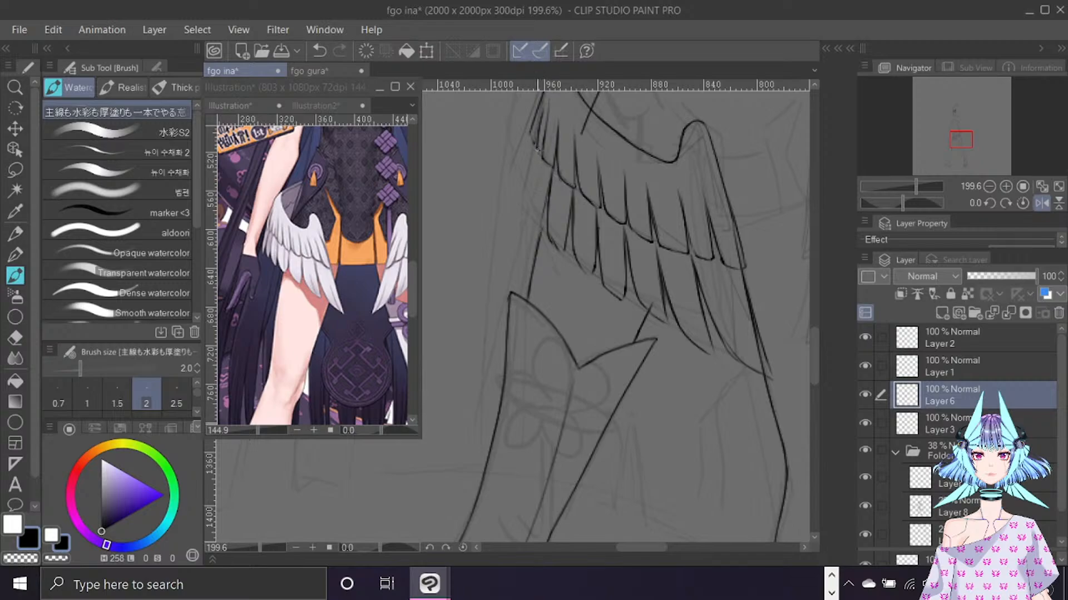
mouse_move(537, 155)
left_mouse_down()
mouse_move(539, 226)
mouse_move(533, 148)
mouse_move(525, 194)
left_mouse_up()
left_click_drag(528, 128, 529, 197)
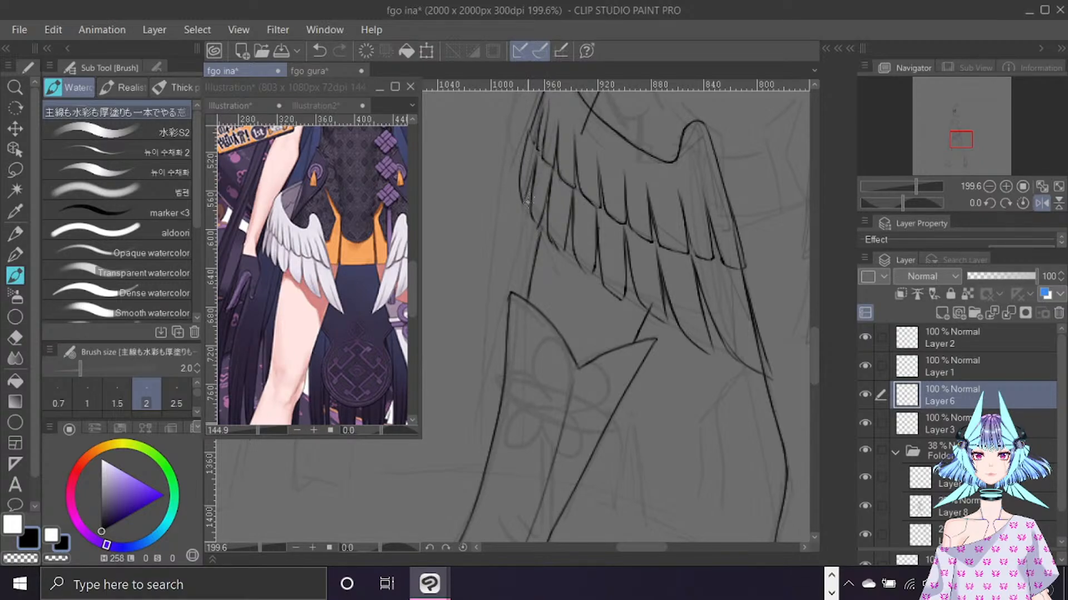
left_click(866, 449)
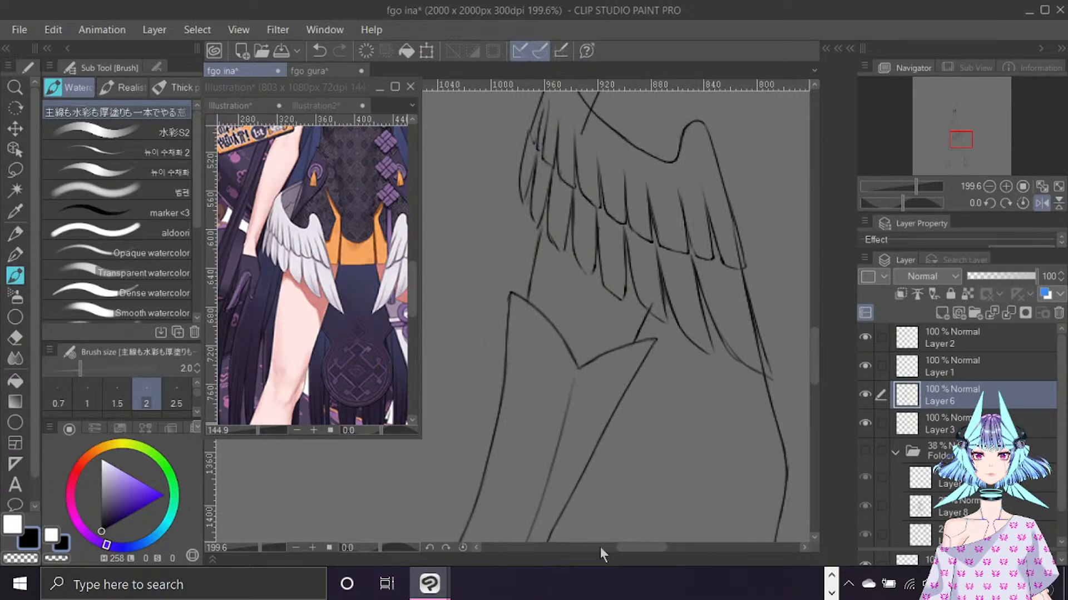
left_click_drag(650, 548, 654, 548)
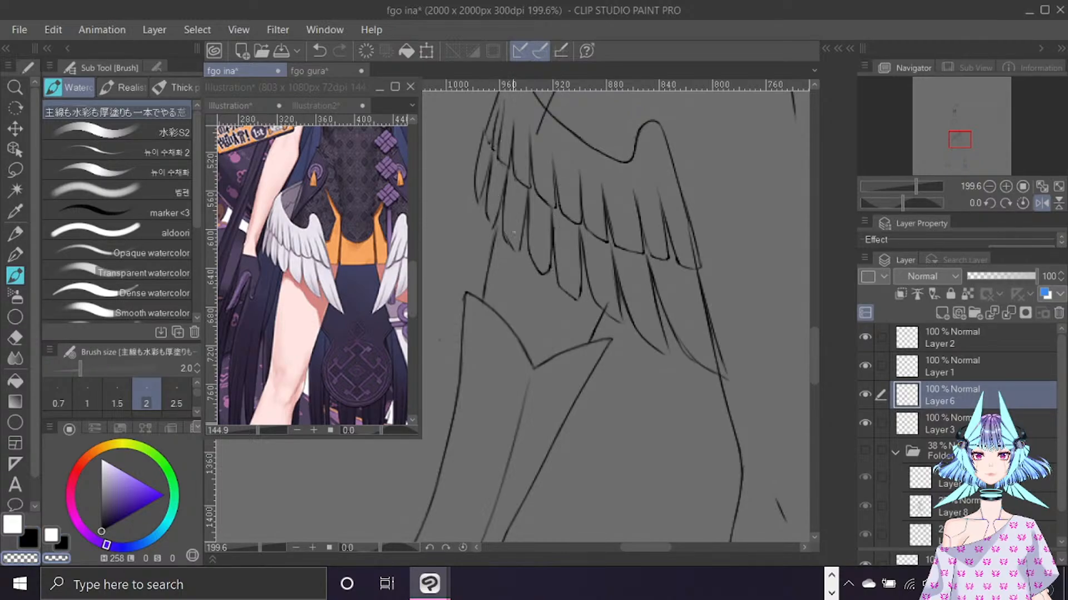
Reinforce the lower tips of the wing's second-row feathers in black with brush size 2.5.
key("bracketright")
key("bracketright")
key("bracketright")
key("bracketright")
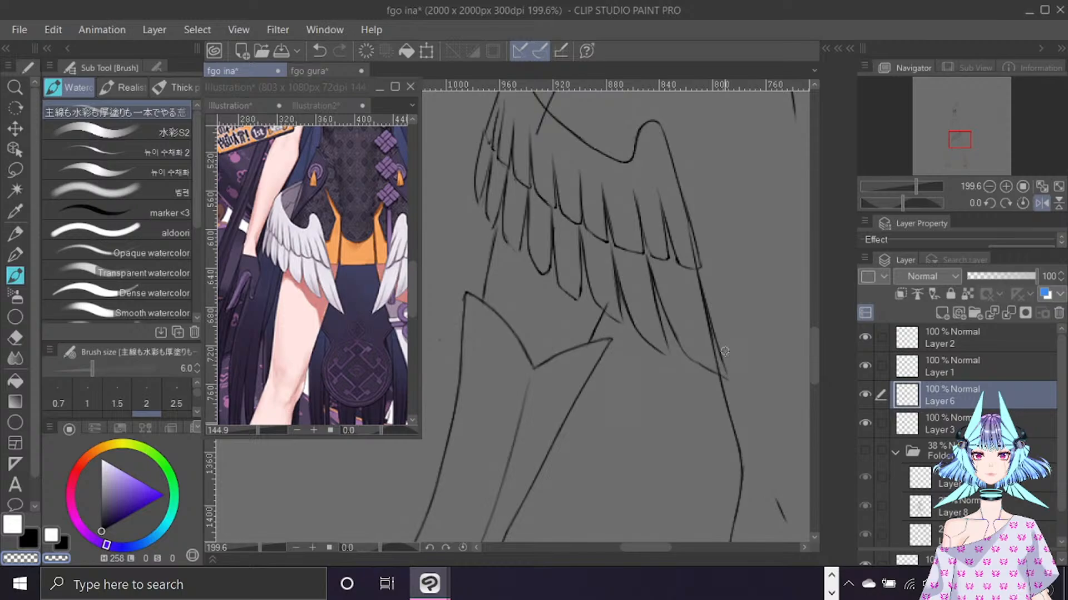
key("x")
key("bracketleft")
key("bracketleft")
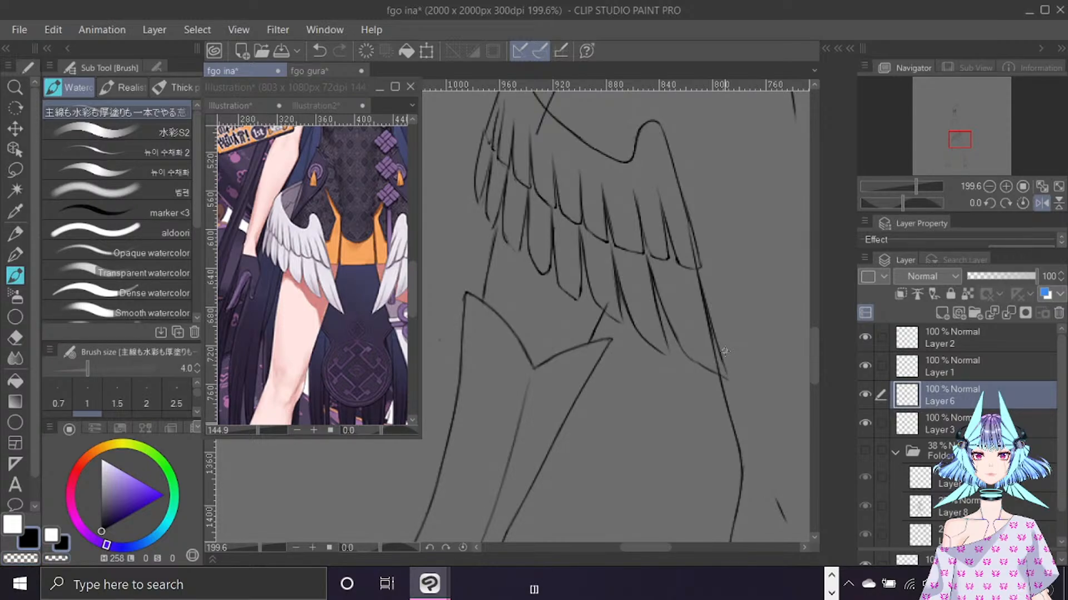
key("bracketright")
key("bracketright")
key("bracketleft")
key("bracketleft")
key("bracketleft")
key("bracketleft")
left_click_drag(476, 193, 492, 225)
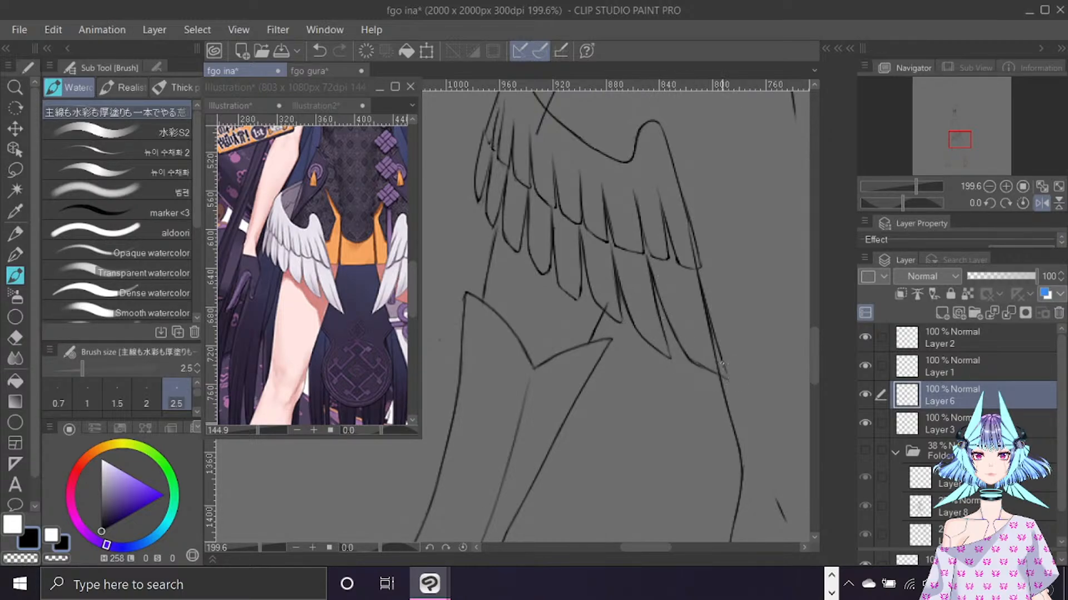
Touch up the lower edge of the long second-row feather at the wing's inner tip.
left_click_drag(717, 372, 690, 325)
key("ctrl+z")
left_click_drag(686, 355, 698, 362)
scroll(712, 134, "down", 3)
scroll(712, 134, "down", 3)
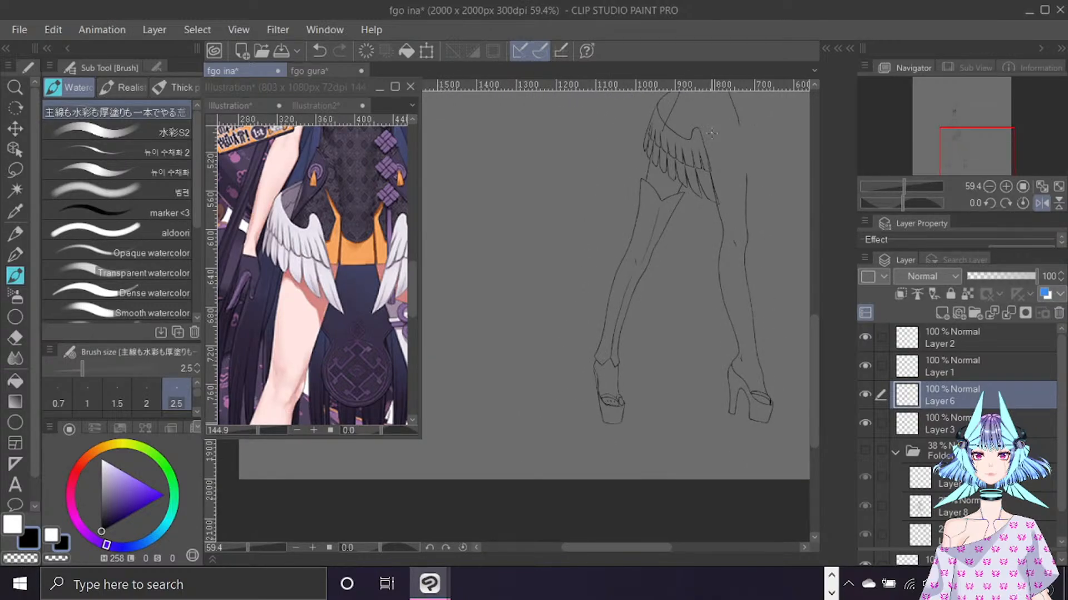
Show the rough sketch folder again and add a new layer above the finished wing's line art.
mouse_move(973, 150)
left_mouse_down()
mouse_move(956, 119)
mouse_move(934, 133)
mouse_move(945, 133)
left_mouse_up()
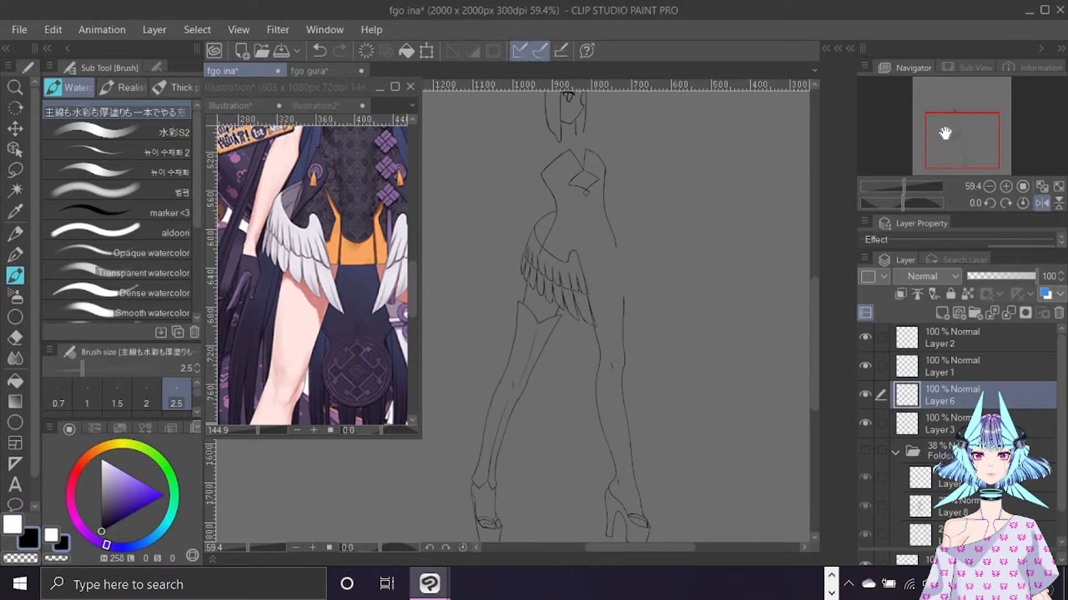
left_click(865, 450)
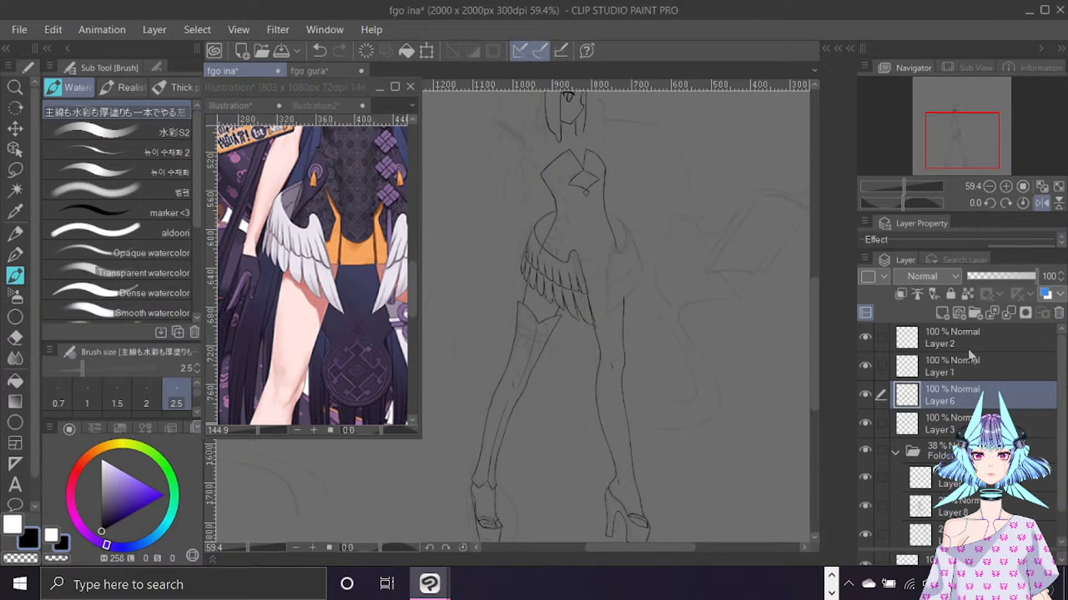
left_click(942, 313)
scroll(597, 263, "up", 4)
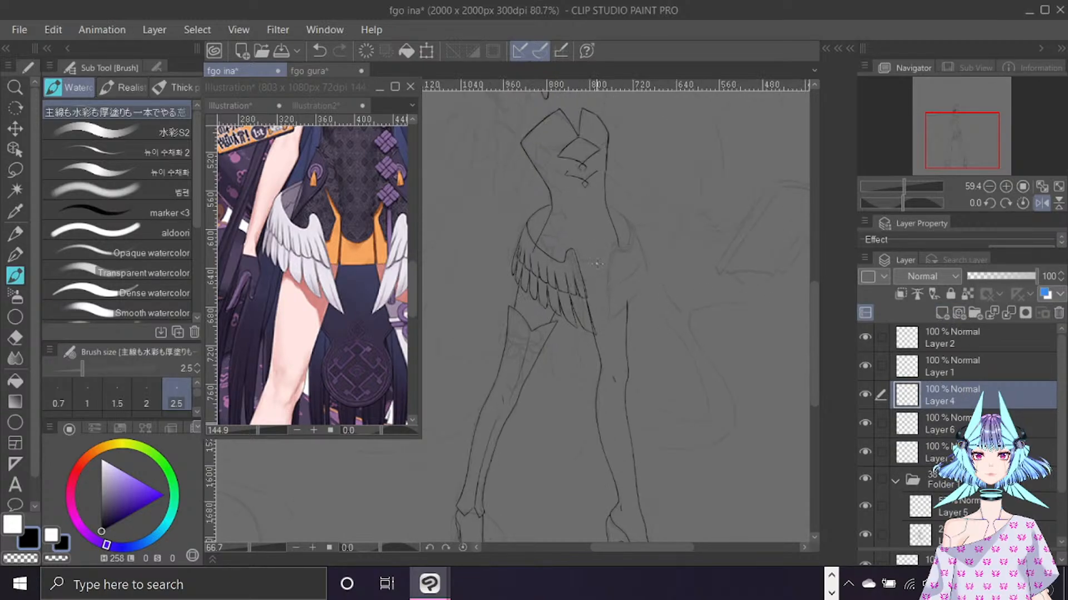
Ink the opposite hip wing's curved top contour with brush size 2, then check it with the rough sketch hidden and shown.
key("ctrl+f")
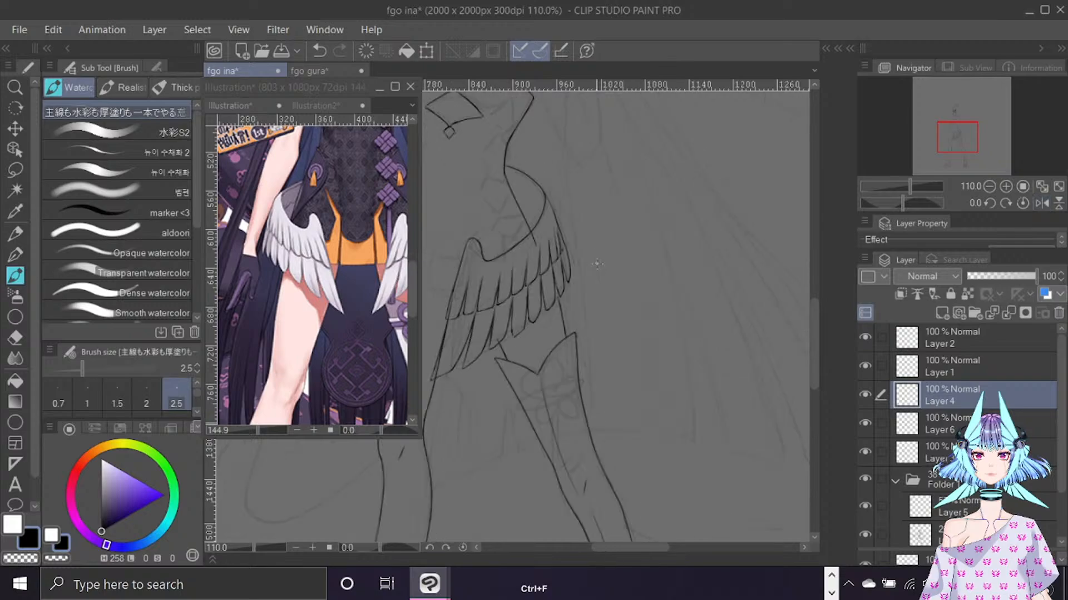
left_click_drag(644, 549, 625, 554)
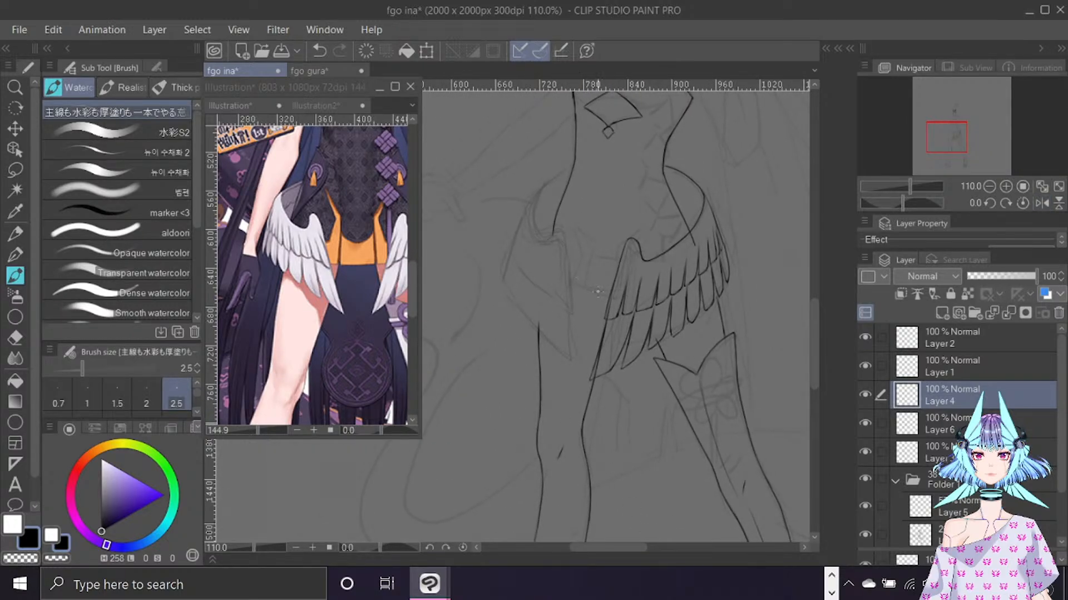
scroll(597, 291, "up", 1)
scroll(596, 292, "up", 3)
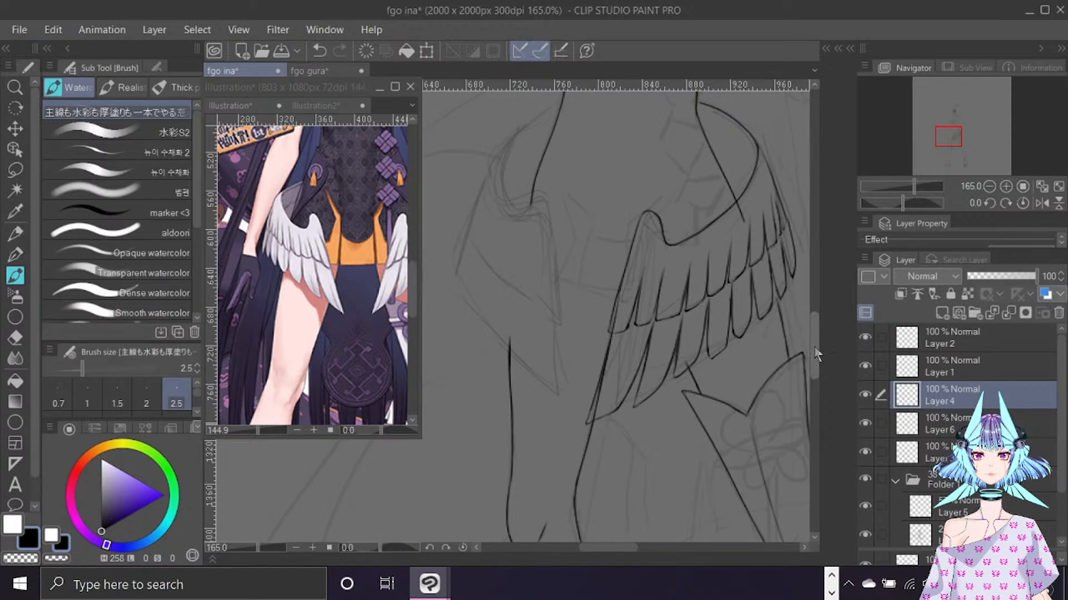
left_click_drag(822, 353, 821, 319)
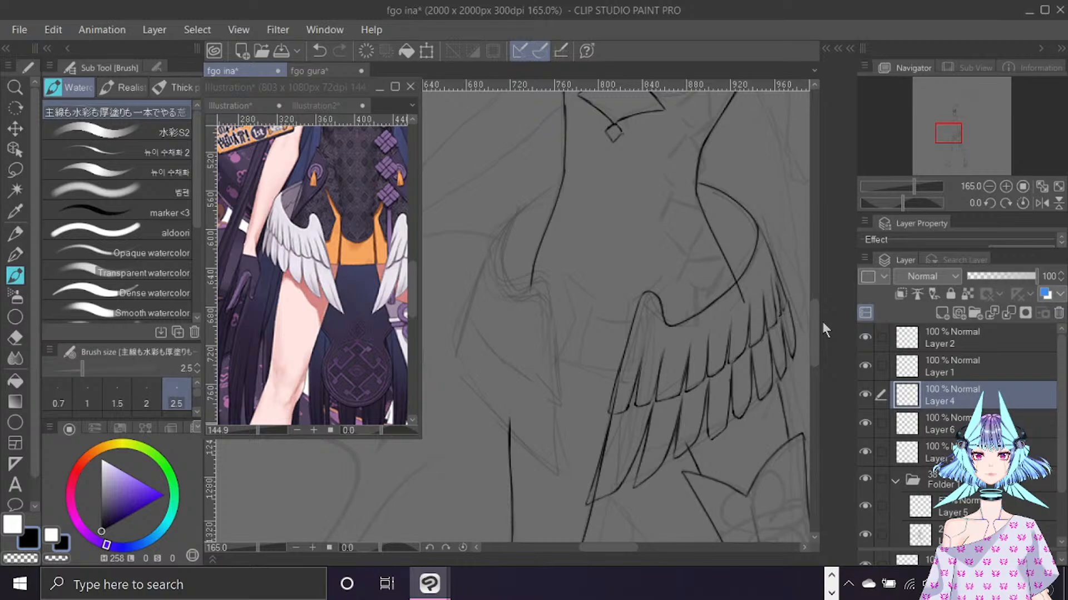
key("bracketleft")
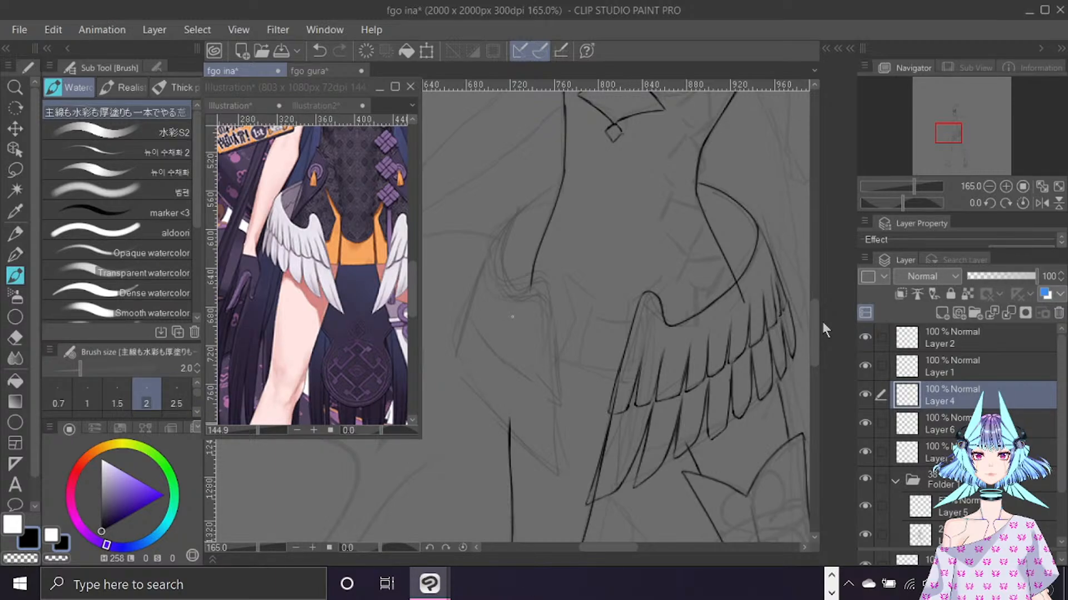
mouse_move(569, 179)
left_mouse_down()
mouse_move(493, 244)
mouse_move(544, 268)
mouse_move(560, 291)
left_mouse_up()
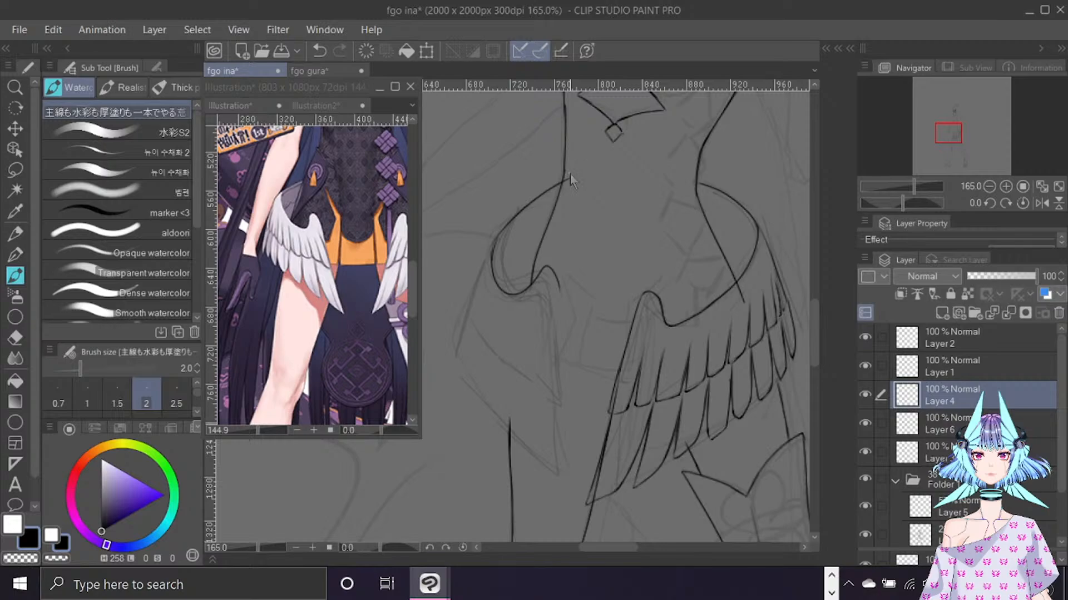
key("ctrl+z")
mouse_move(497, 237)
left_mouse_down()
mouse_move(531, 205)
mouse_move(492, 257)
left_mouse_up()
key("ctrl+z")
left_click(866, 479)
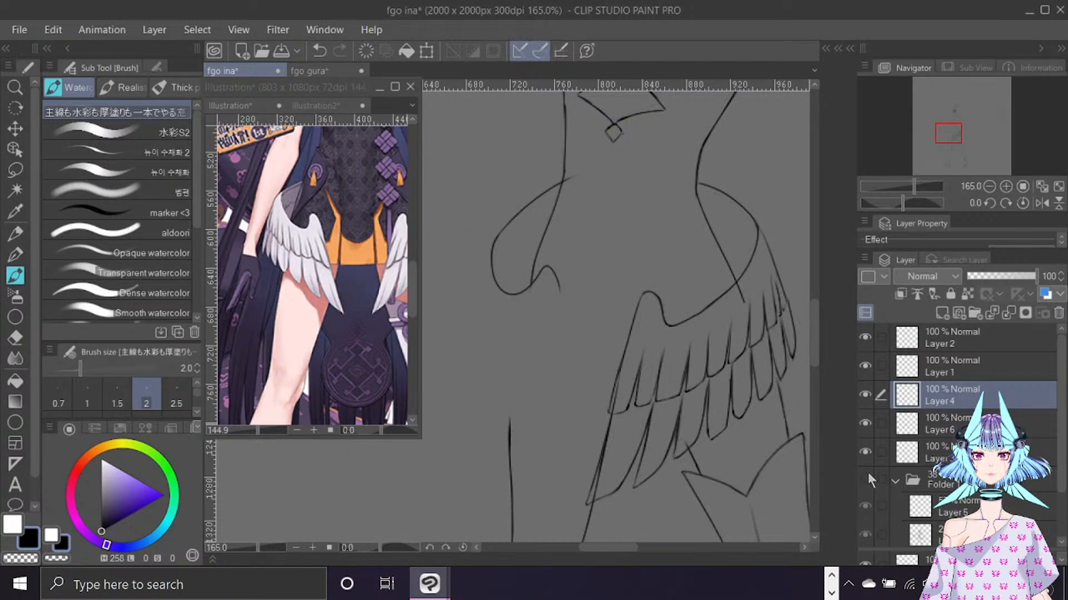
left_click(868, 476)
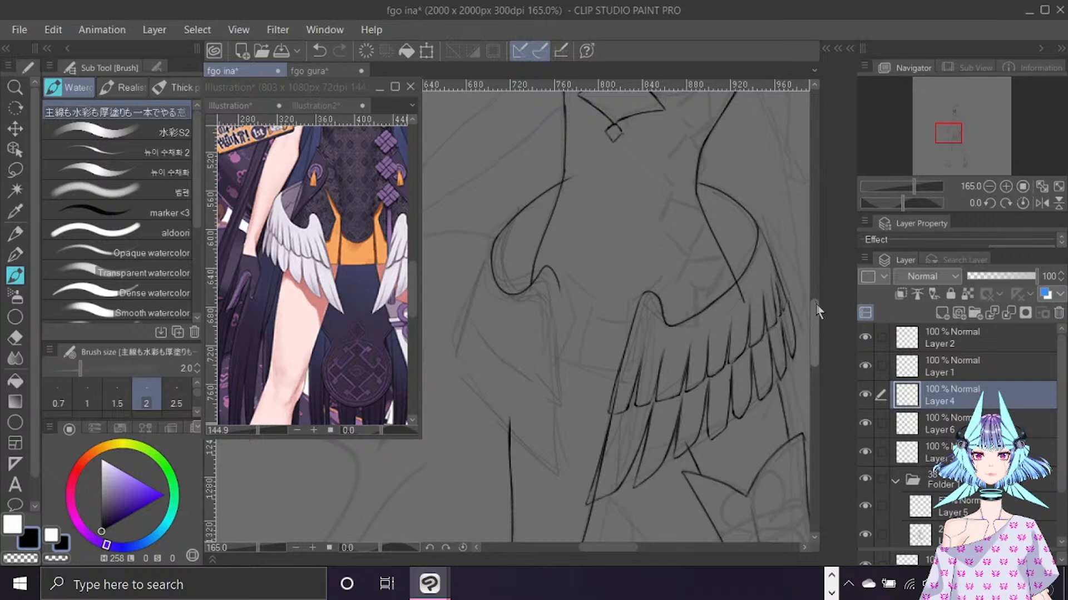
Add a new layer above the finished wing's line art and draw purple guides from its top curve and feather-row tips toward the opposite wing.
scroll(817, 314, "down", 2)
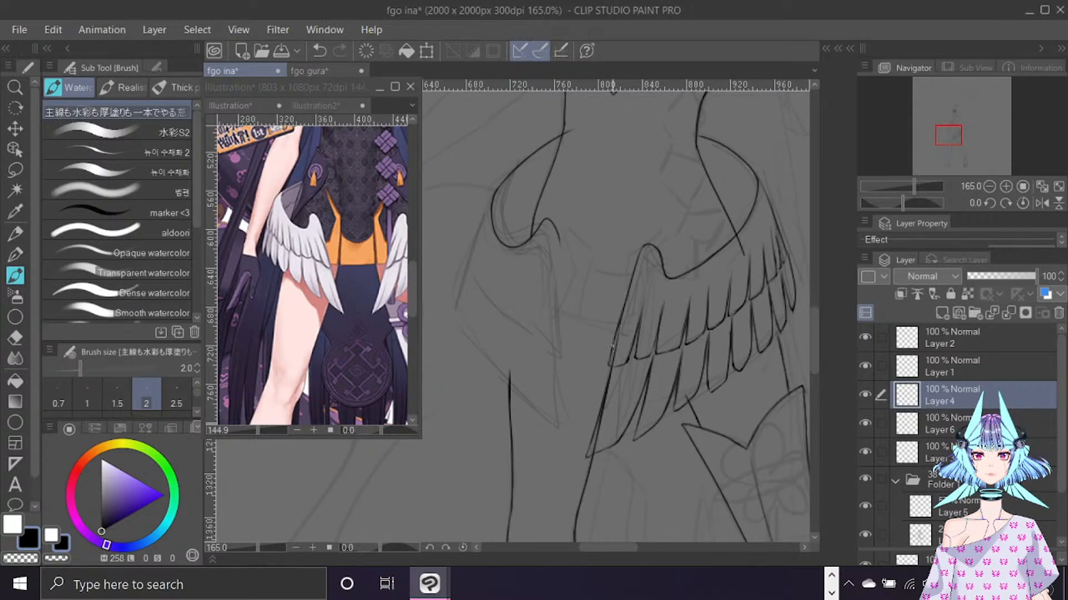
left_click(966, 423)
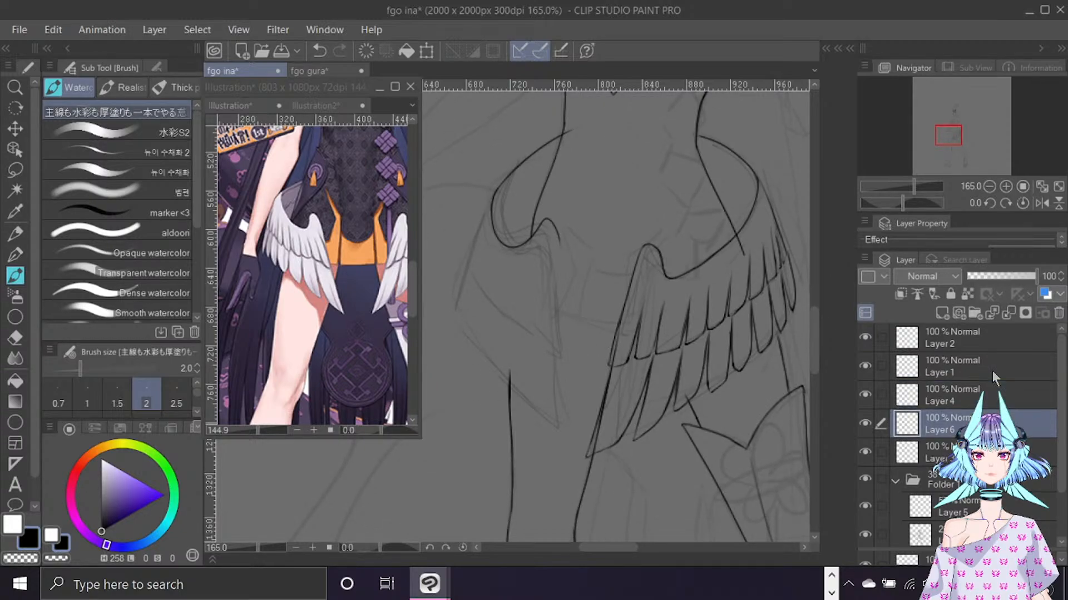
left_click(941, 313)
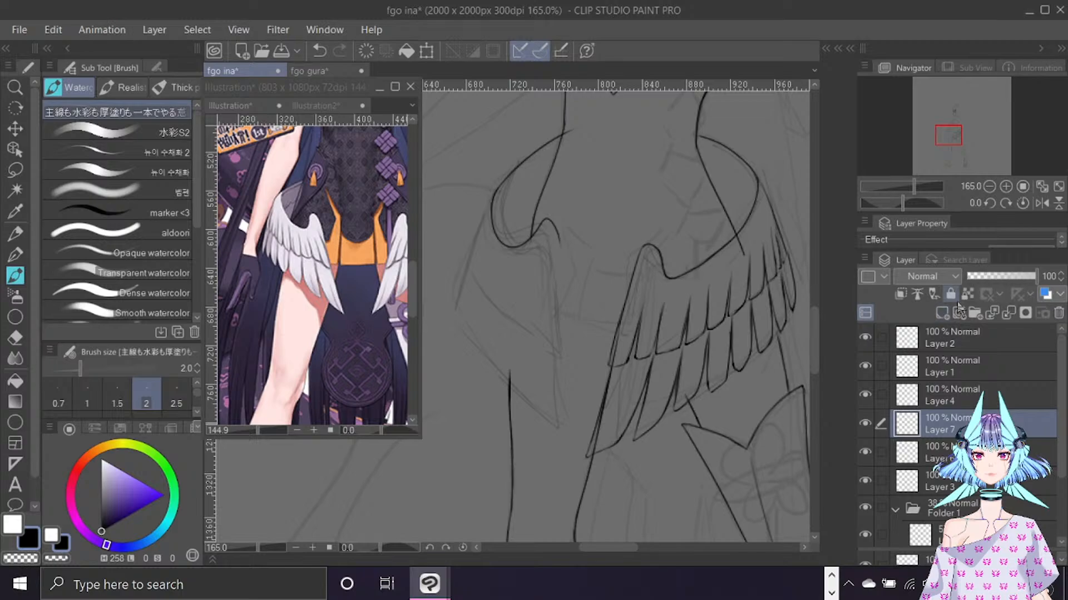
left_click_drag(131, 508, 133, 502)
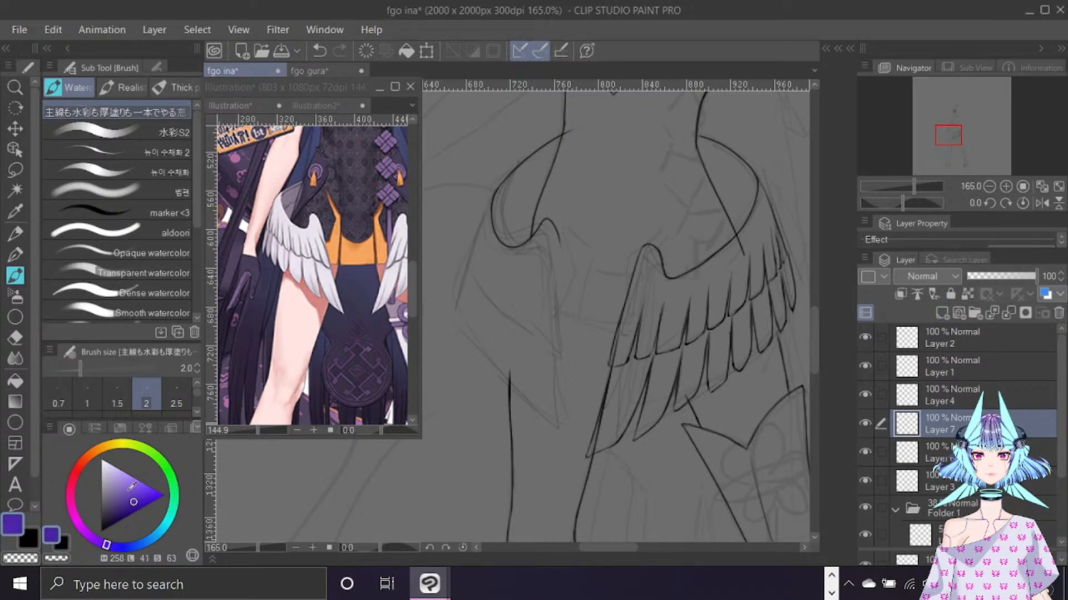
key("h")
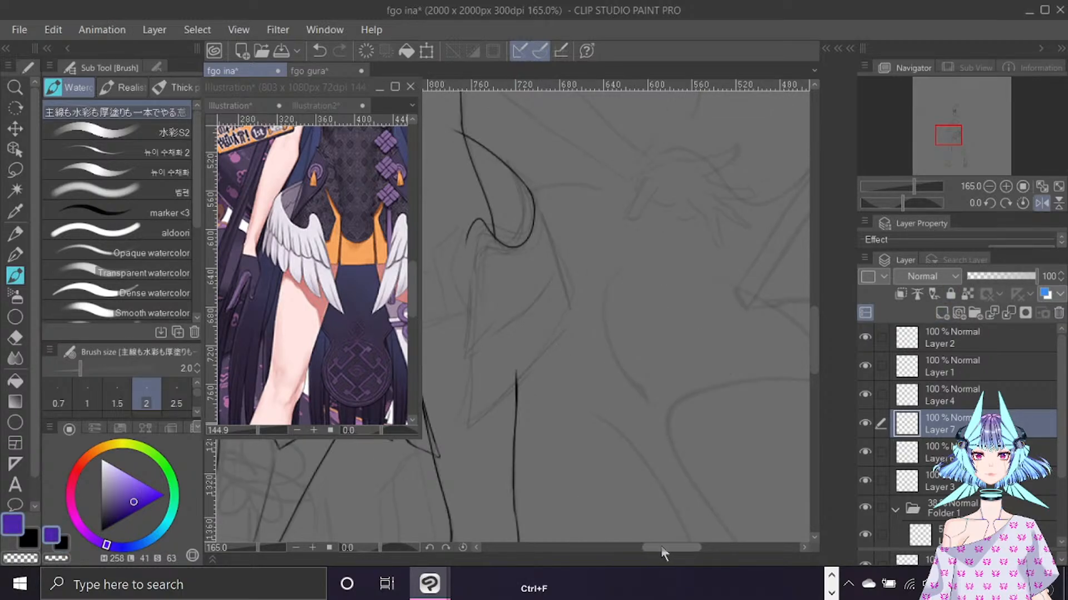
left_click_drag(662, 549, 645, 552)
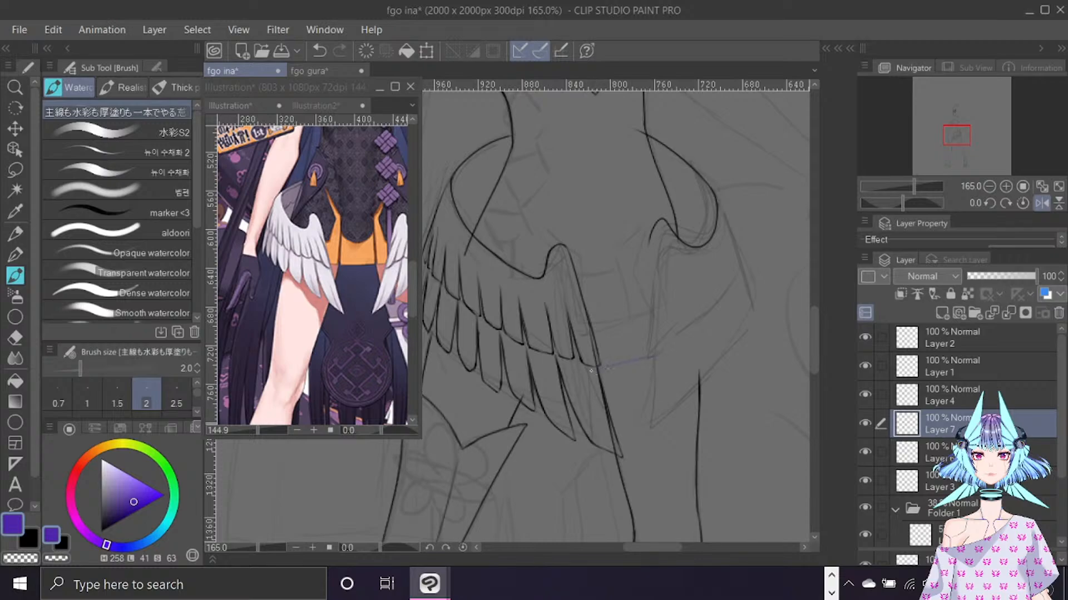
left_click_drag(591, 371, 666, 356)
left_click_drag(607, 453, 677, 447)
left_click_drag(567, 244, 676, 224)
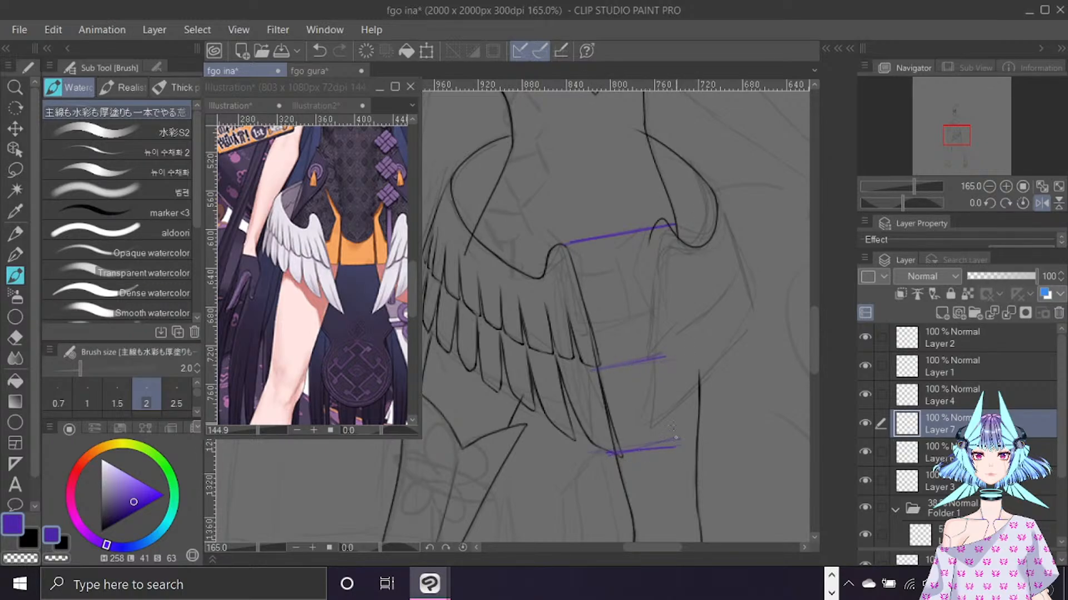
Reselect the second wing's line art layer and bring both hip wings into view in the reference image.
left_click(964, 398)
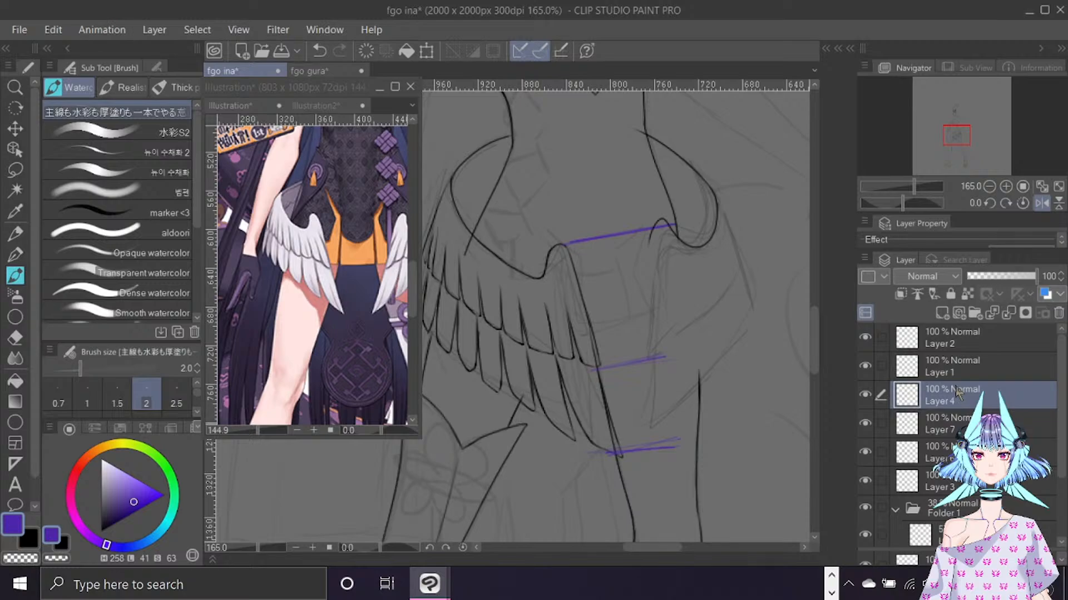
key("ctrl+f")
left_click_drag(641, 550, 620, 550)
key("shift+space")
left_click_drag(712, 340, 729, 299)
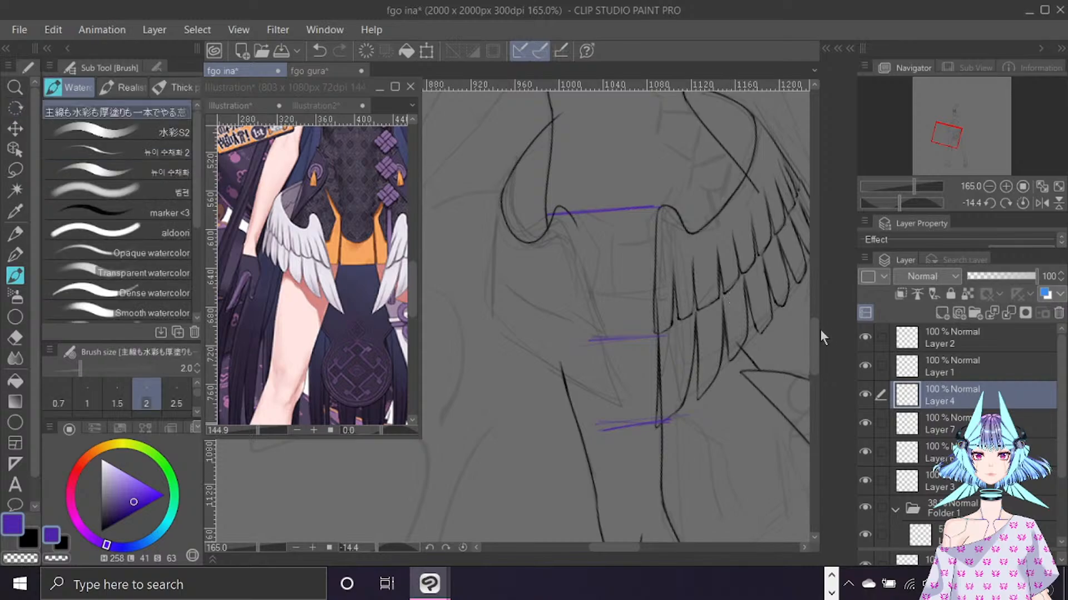
scroll(821, 322, "up", 4)
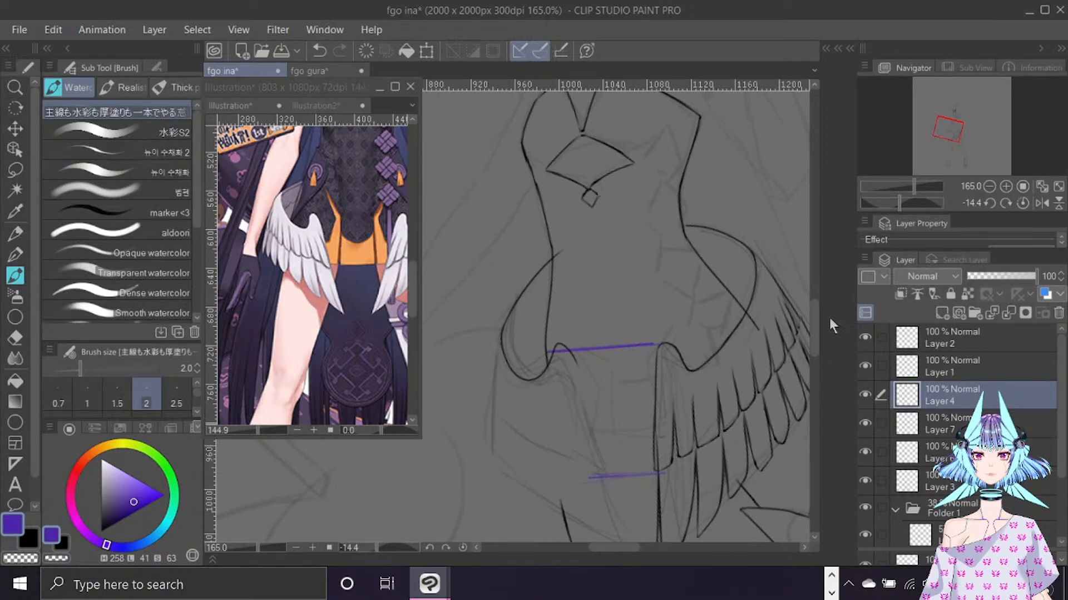
scroll(815, 332, "down", 2)
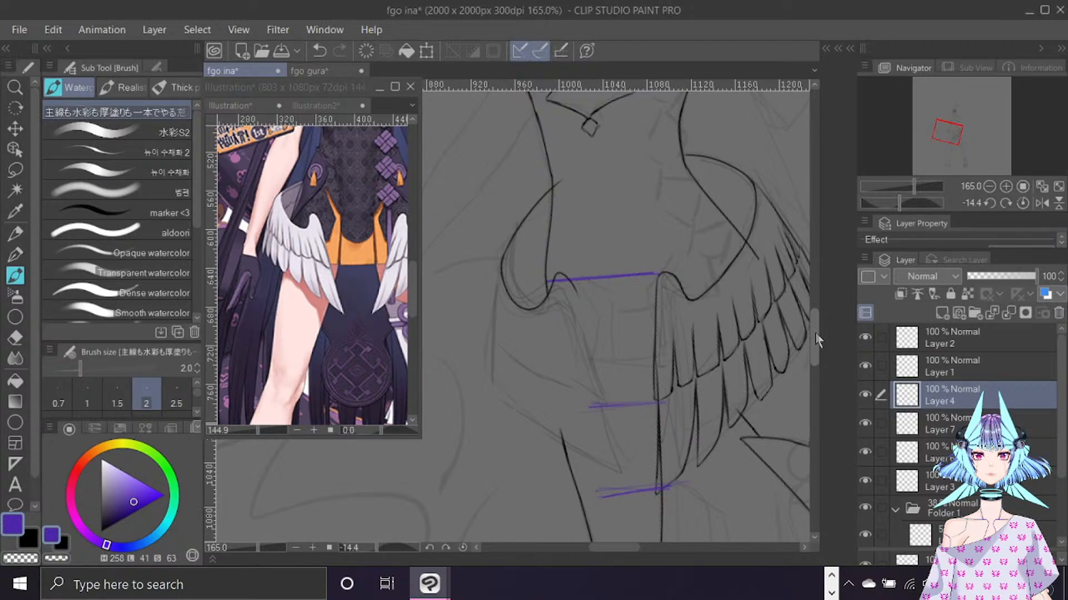
left_click(345, 316)
left_click_drag(961, 134, 957, 141)
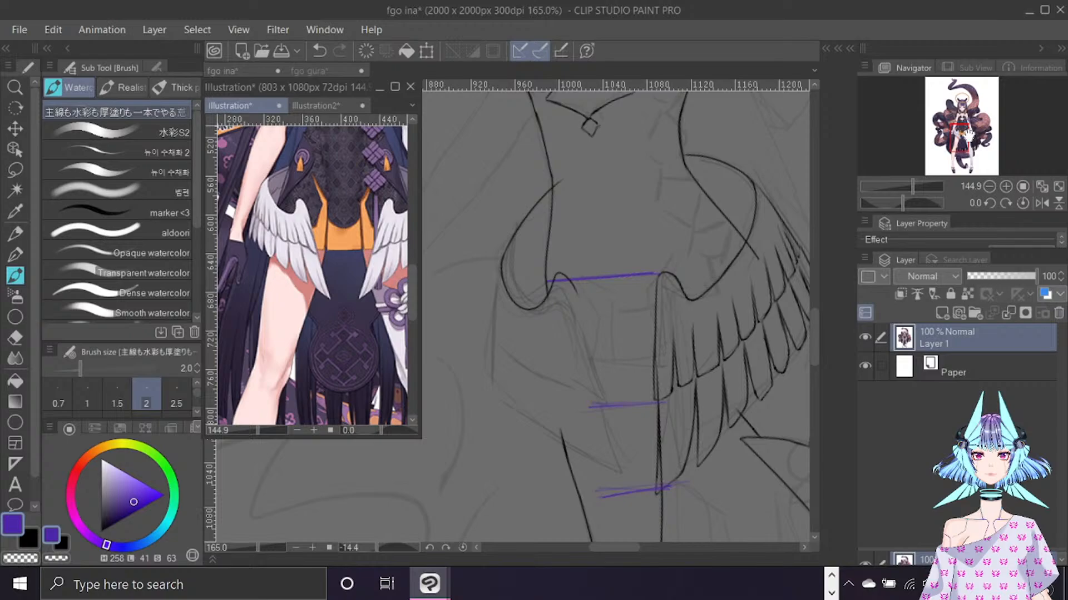
Ink the second wing's inner edge in black, from the top curve down toward the middle purple guide.
left_click(575, 295)
left_click_drag(576, 290, 595, 367)
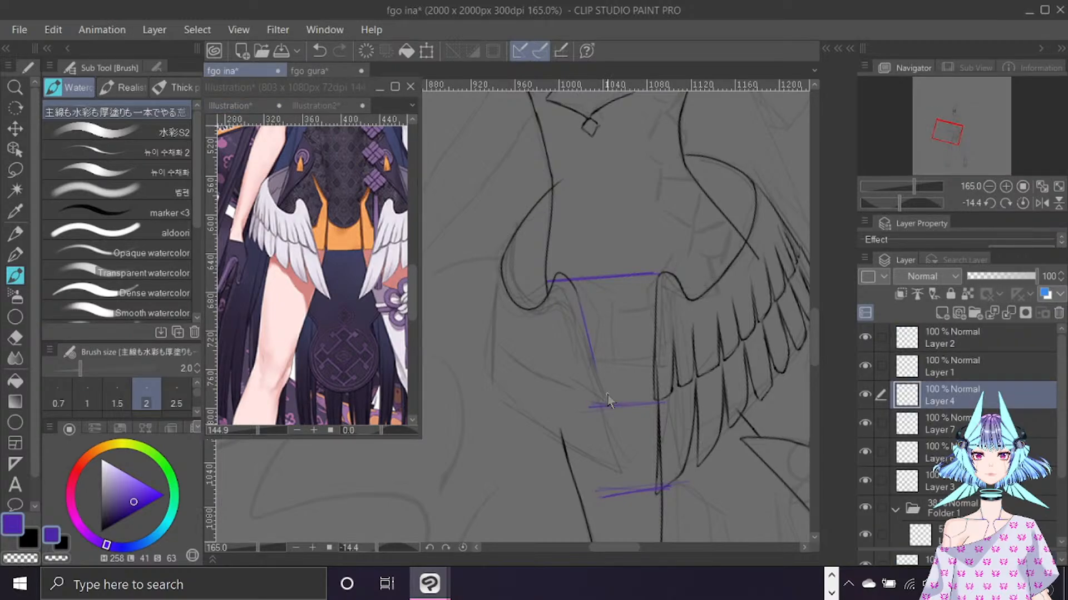
key("ctrl+z")
key("x")
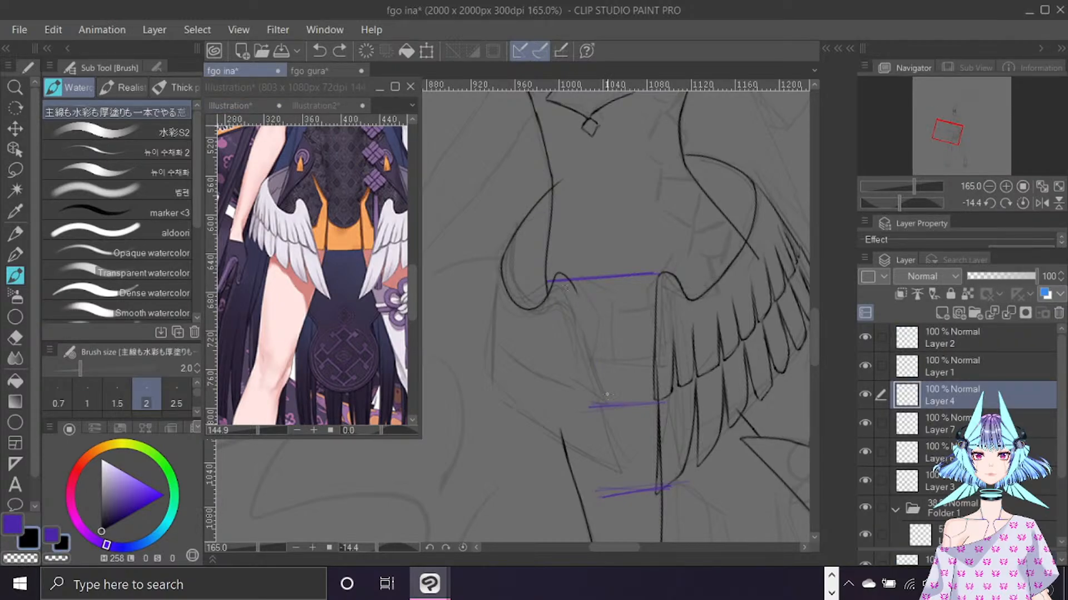
left_click_drag(571, 287, 602, 386)
key("ctrl+z")
left_click_drag(573, 286, 599, 382)
key("ctrl+z")
left_click_drag(573, 287, 601, 389)
Ink the second wing's first-row feathers from the inner tip toward the outer edge.
mouse_move(564, 335)
left_mouse_down()
mouse_move(574, 382)
mouse_move(571, 363)
mouse_move(594, 396)
left_mouse_up()
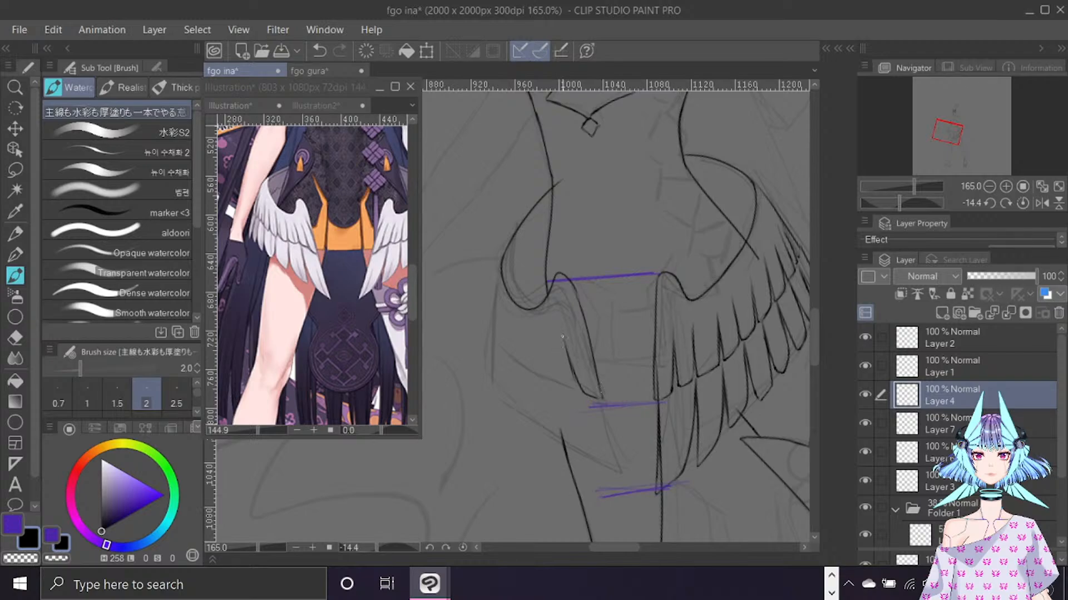
mouse_move(563, 342)
left_mouse_down()
mouse_move(561, 366)
mouse_move(544, 362)
mouse_move(569, 384)
mouse_move(565, 352)
mouse_move(571, 388)
left_mouse_up()
left_click_drag(537, 340, 544, 377)
left_click_drag(523, 332, 530, 365)
Reset the canvas rotation and ink the second wing's outermost first-row feathers and its outer edge.
left_click(1025, 208)
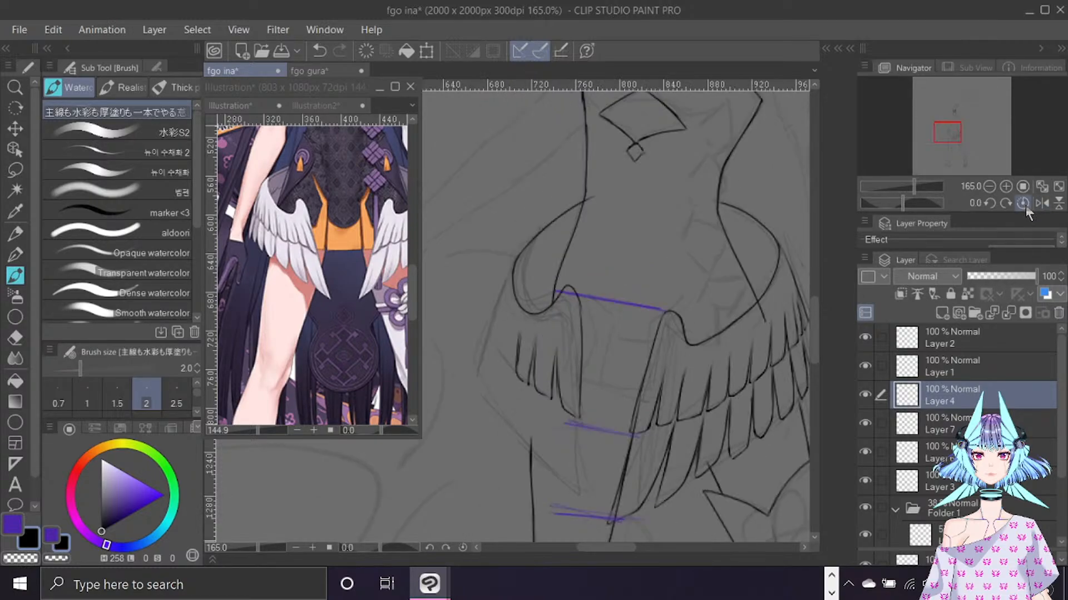
left_click_drag(814, 346, 815, 350)
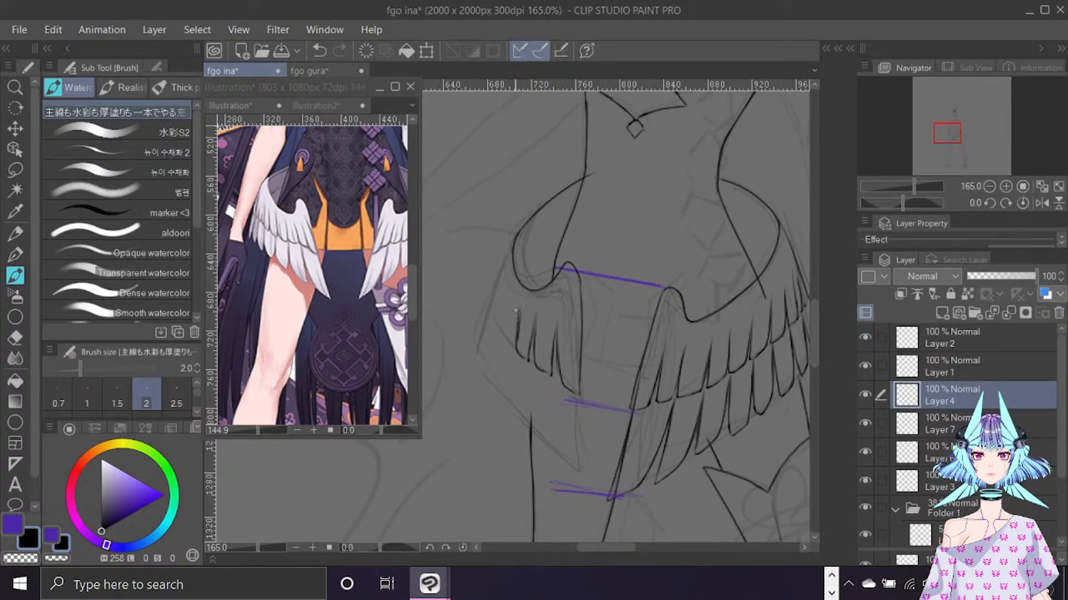
left_click_drag(518, 311, 509, 340)
mouse_move(504, 286)
left_mouse_down()
mouse_move(504, 342)
mouse_move(516, 311)
mouse_move(507, 337)
mouse_move(500, 325)
left_mouse_up()
key("ctrl+z")
key("ctrl+z")
left_click_drag(498, 288, 493, 320)
key("ctrl+z")
left_click_drag(512, 242, 501, 271)
Ink the second wing's innermost second-row feather, from the first row's tip down to the lowest purple guide.
scroll(815, 317, "down", 3)
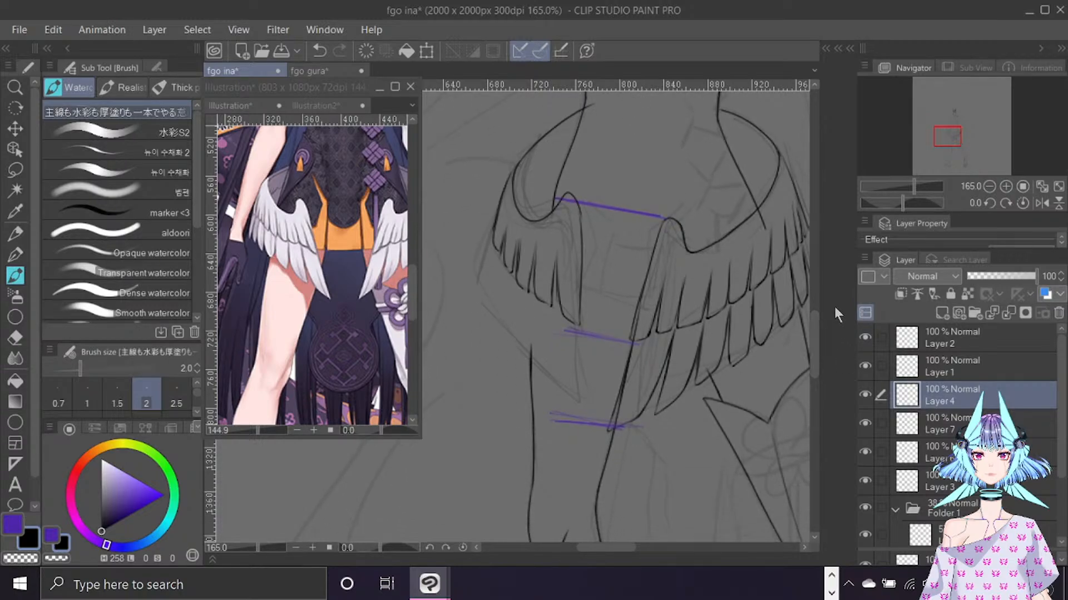
left_click_drag(577, 328, 578, 404)
left_click_drag(554, 306, 563, 398)
key("ctrl+z")
mouse_move(550, 309)
left_mouse_down()
mouse_move(553, 359)
mouse_move(576, 396)
left_mouse_up()
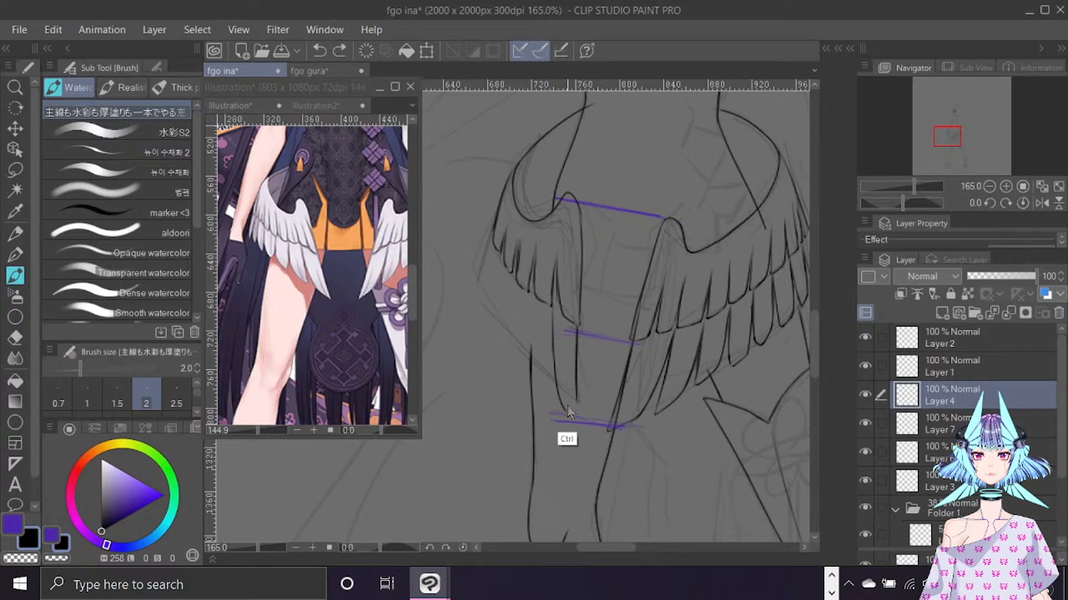
left_click_drag(575, 393, 576, 414)
key("ctrl+z")
key("ctrl+z")
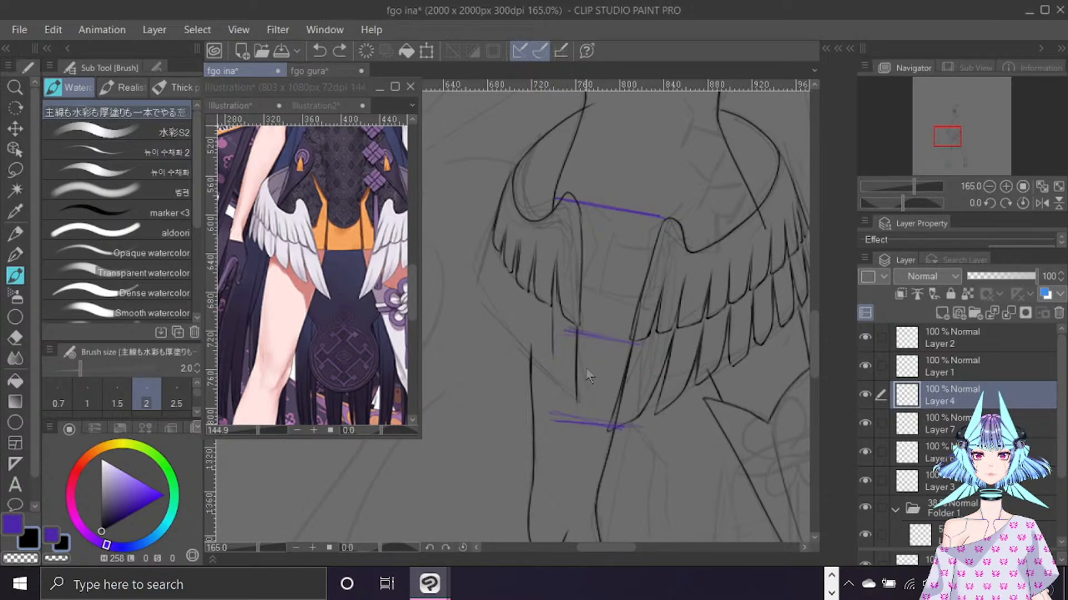
mouse_move(551, 348)
left_mouse_down()
mouse_move(558, 408)
mouse_move(574, 401)
mouse_move(552, 372)
mouse_move(563, 410)
left_mouse_up()
key("ctrl+z")
left_click_drag(548, 373, 575, 420)
Mirror the canvas view and ink the second-row feather beside the second wing's innermost one.
key("h")
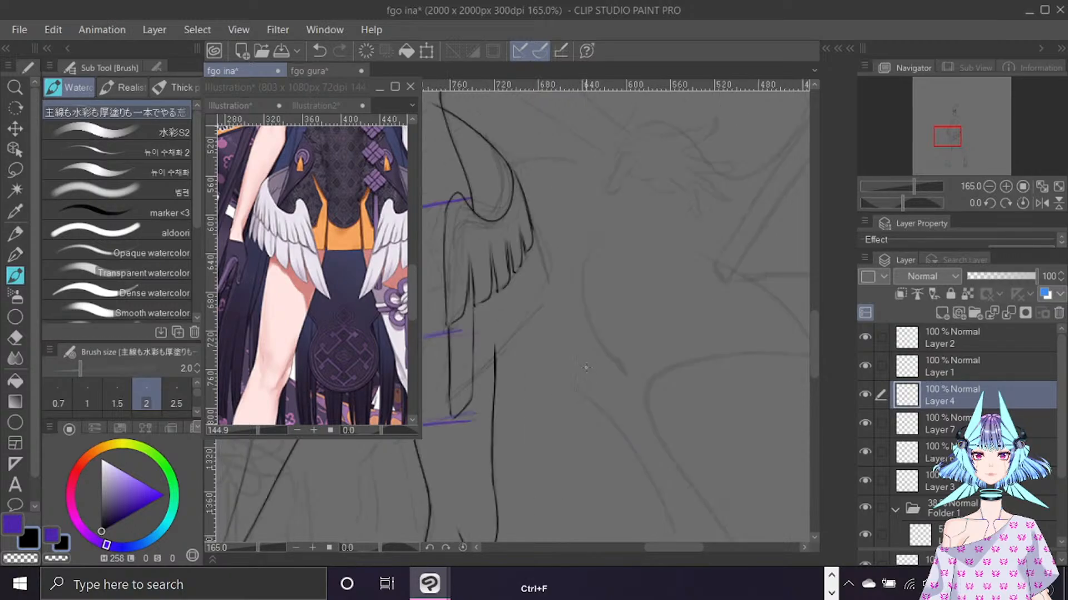
left_click_drag(670, 548, 652, 547)
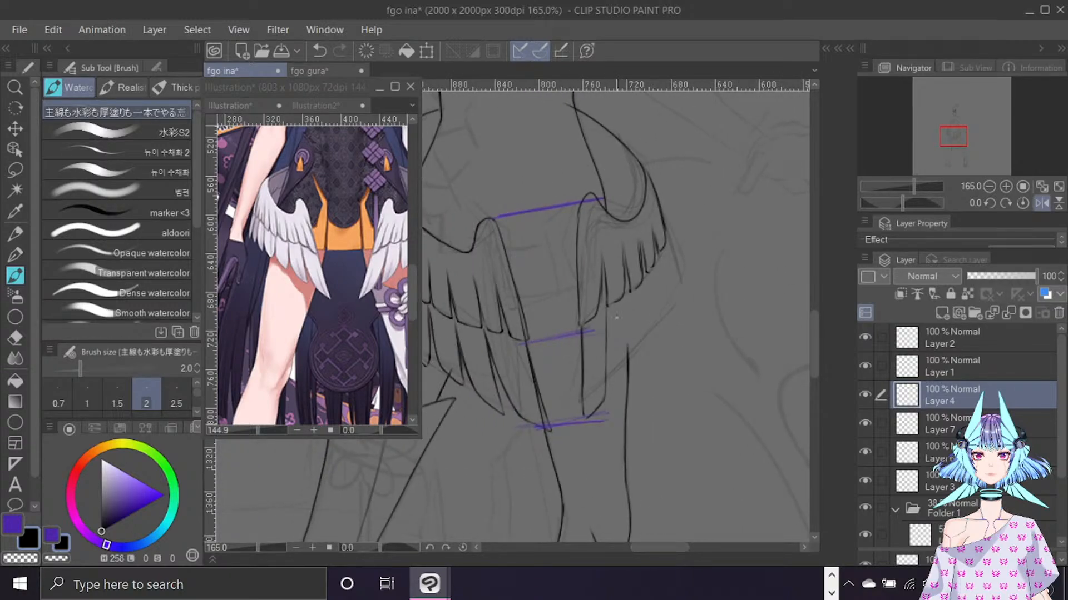
left_click_drag(606, 310, 615, 385)
key("ctrl+z")
left_click_drag(606, 310, 613, 382)
left_click_drag(607, 335, 616, 392)
mouse_move(625, 294)
left_mouse_down()
mouse_move(628, 387)
mouse_move(611, 385)
left_mouse_up()
key("ctrl+z")
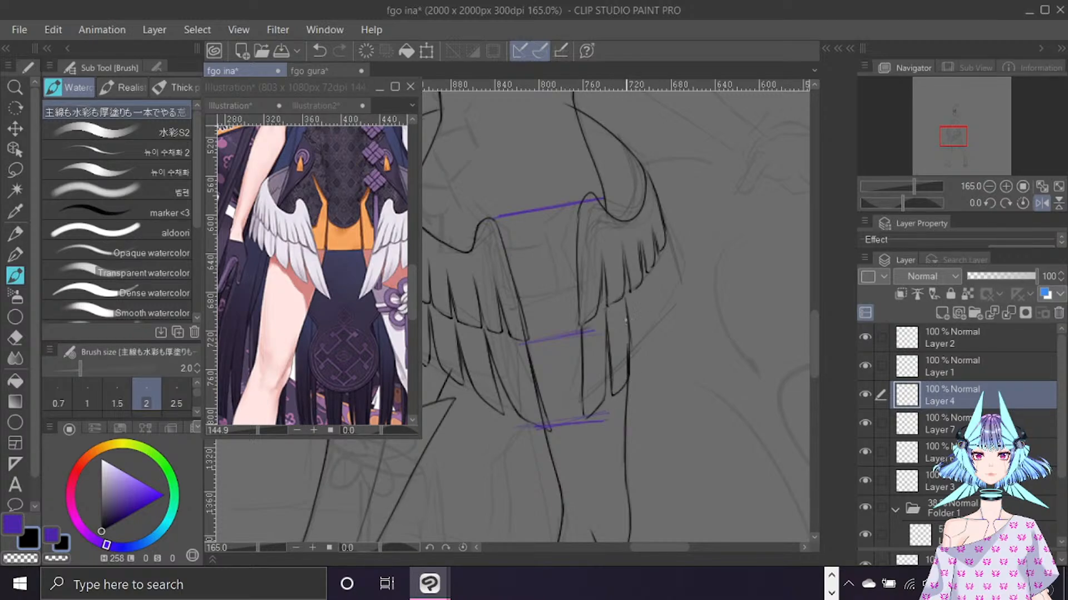
Ink the remaining second-row feathers out to the second wing's outer edge, and restore the unmirrored canvas view.
left_click_drag(626, 319, 635, 365)
left_click_drag(637, 286, 645, 362)
left_click_drag(640, 289, 650, 332)
left_click_drag(653, 267, 661, 328)
left_click_drag(653, 267, 668, 314)
left_click_drag(663, 243, 676, 314)
left_click_drag(657, 293, 670, 318)
key("ctrl+f")
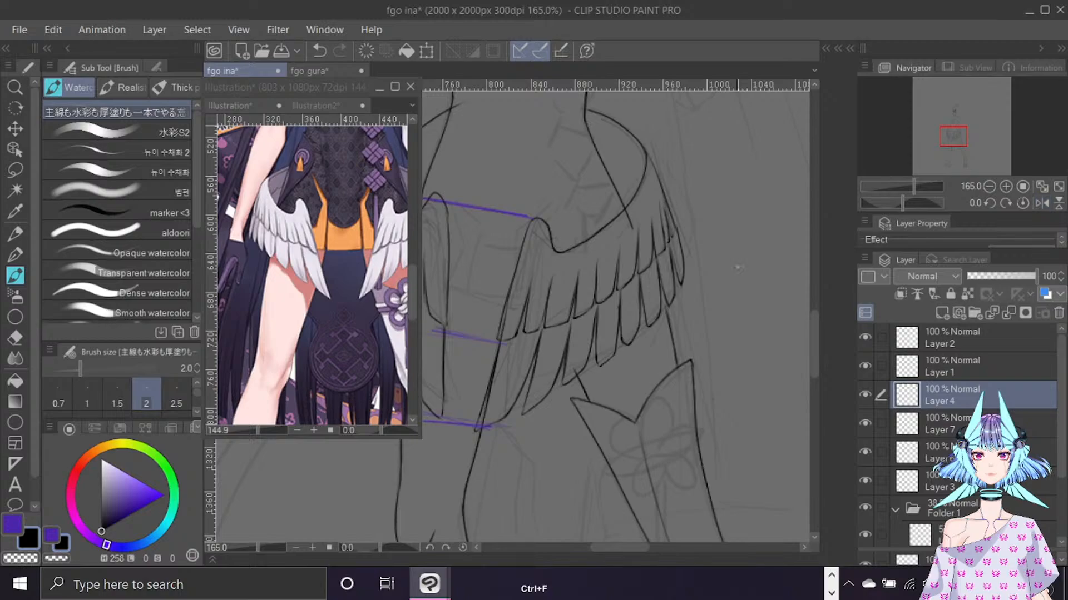
left_click_drag(634, 546, 619, 536)
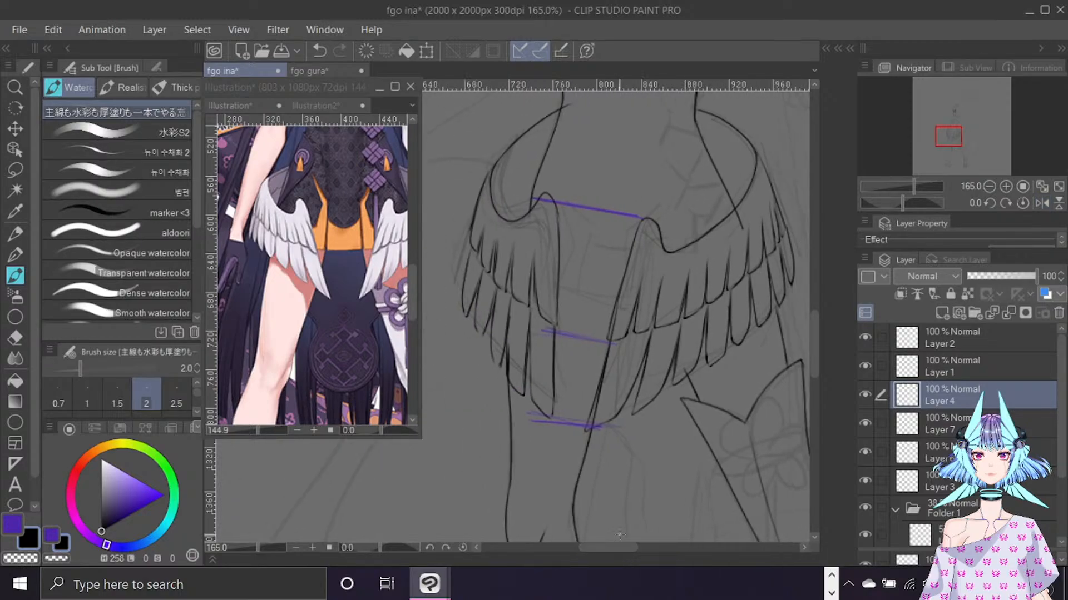
Delete the purple guide line layer and hide the rough sketch folder.
left_click(945, 424)
left_click(1057, 314)
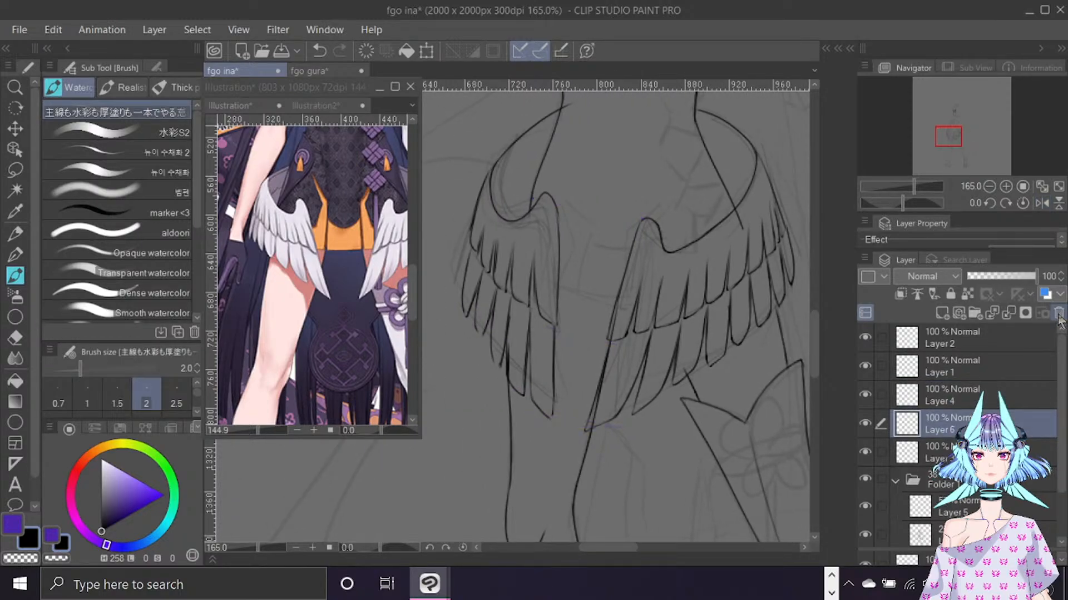
left_click(865, 478)
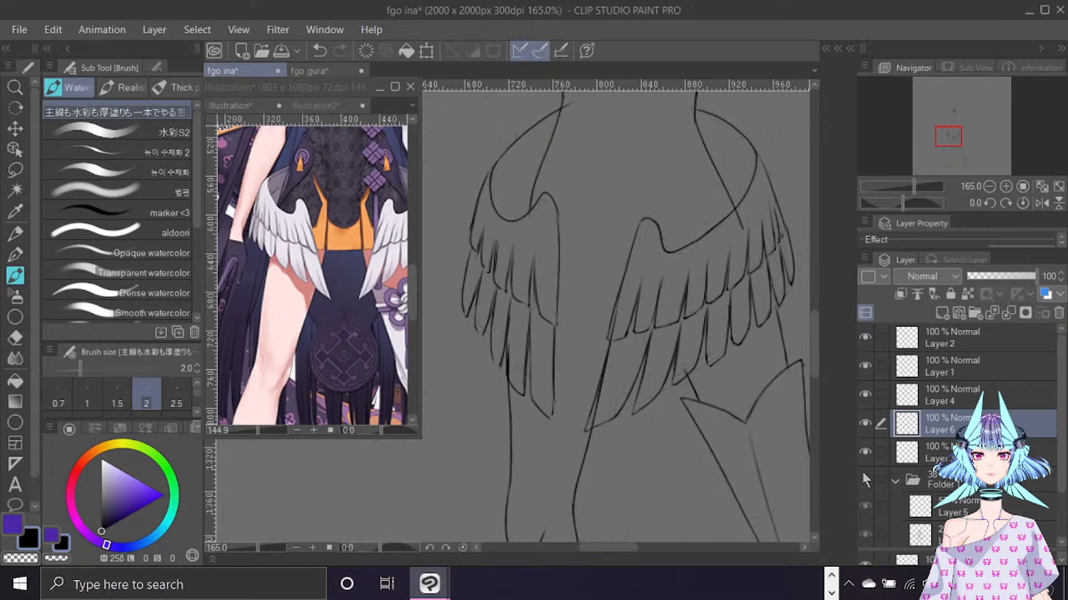
Review the whole figure mirrored and toggle layer visibility to identify and select the second wing's line art layer, Layer 4.
key("ctrl+minus")
key("ctrl+minus")
key("ctrl+minus")
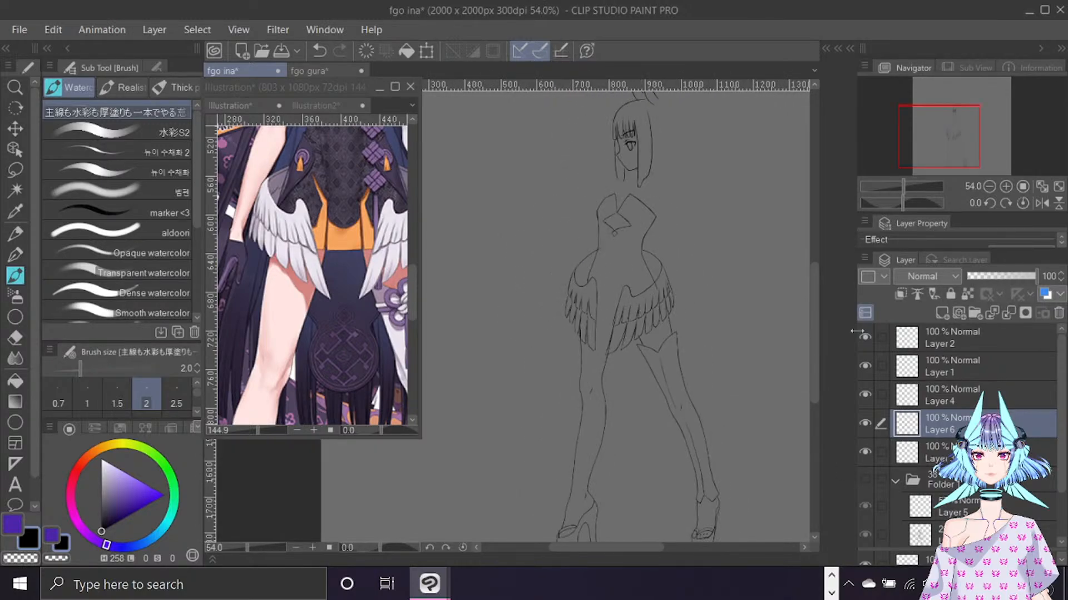
key("ctrl+f")
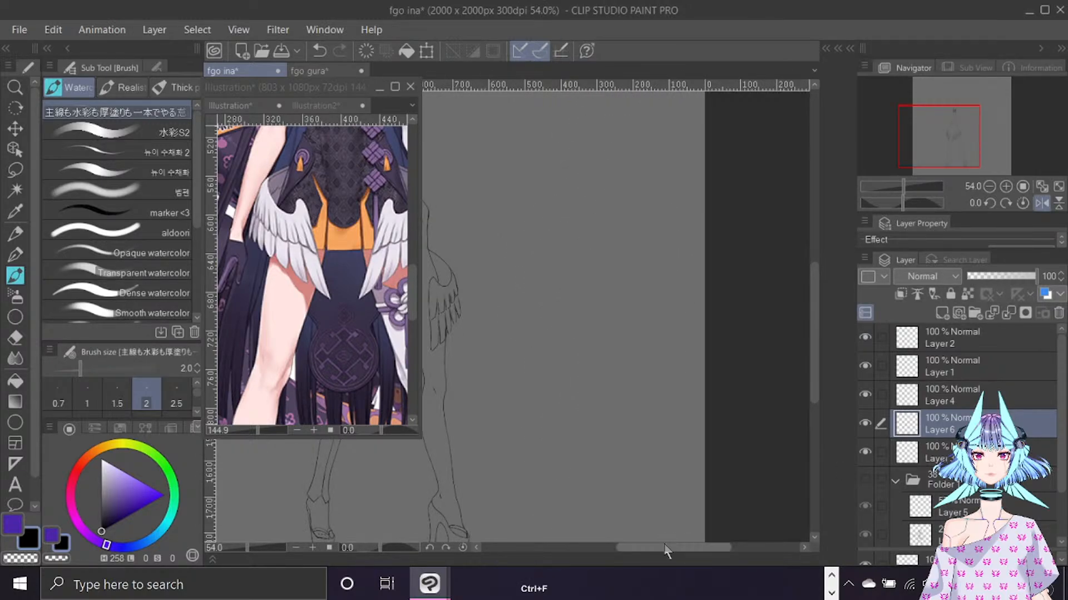
left_click_drag(667, 549, 636, 551)
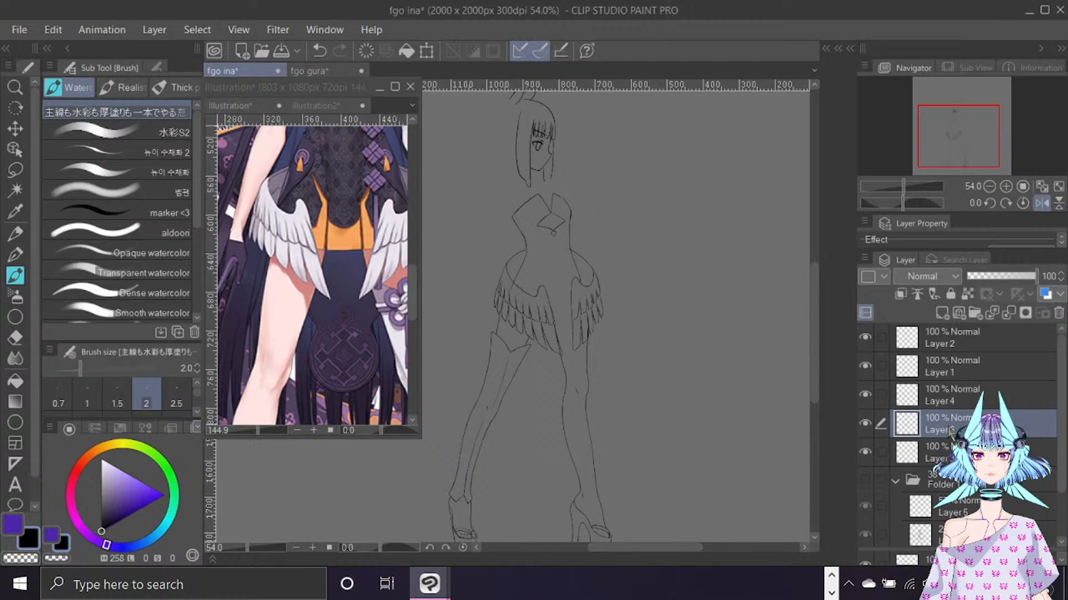
left_click(867, 421)
left_click(867, 421)
left_click(868, 397)
left_click(867, 395)
left_click(865, 396)
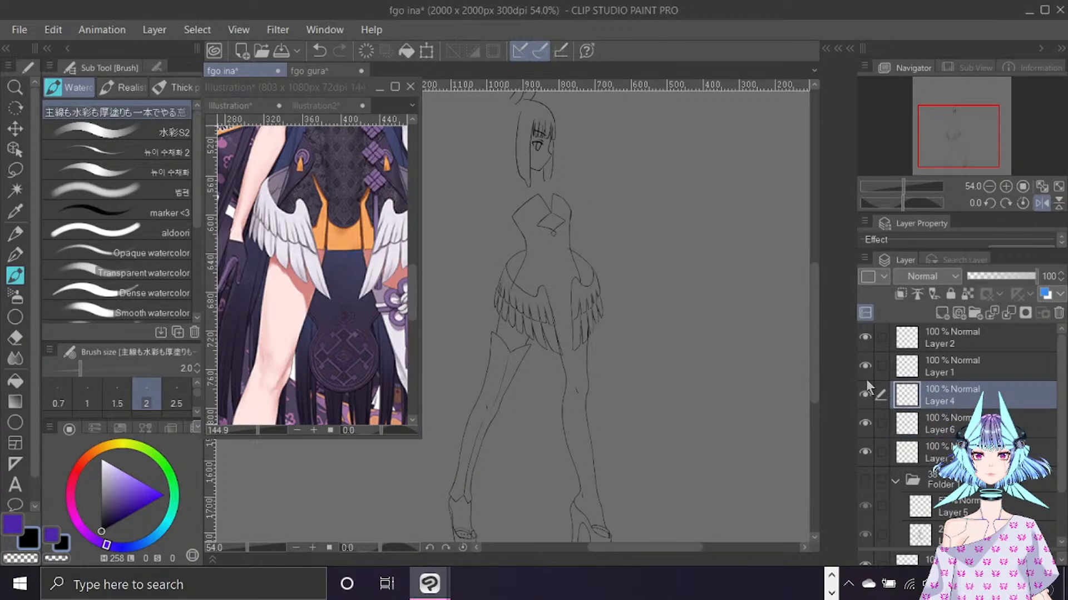
Warp the second wing's lower feathers slightly with Mesh Transformation and apply the change.
scroll(581, 242, "up", 4)
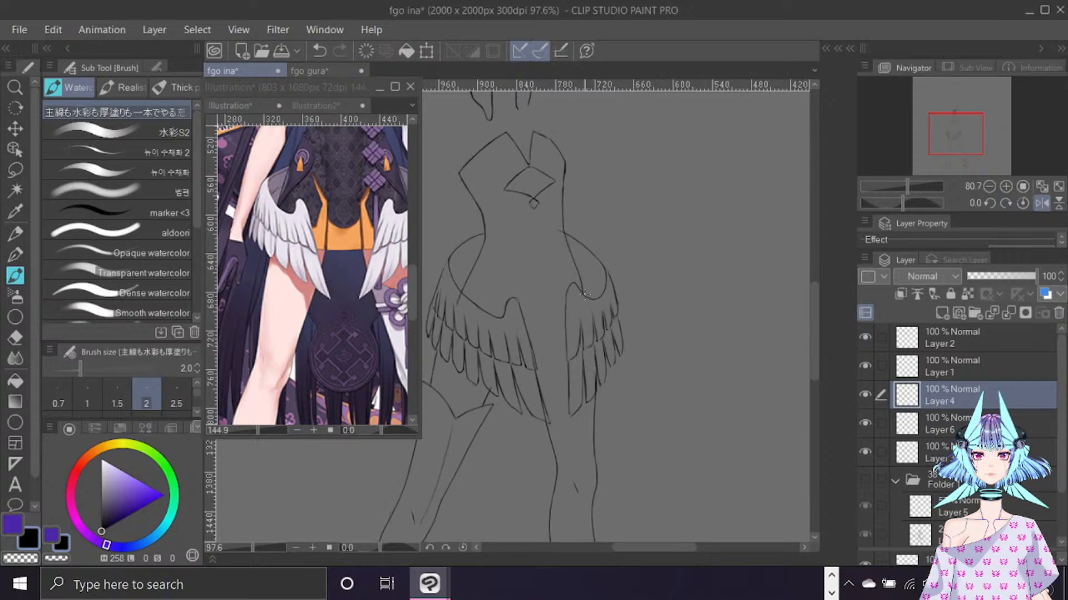
left_click(55, 32)
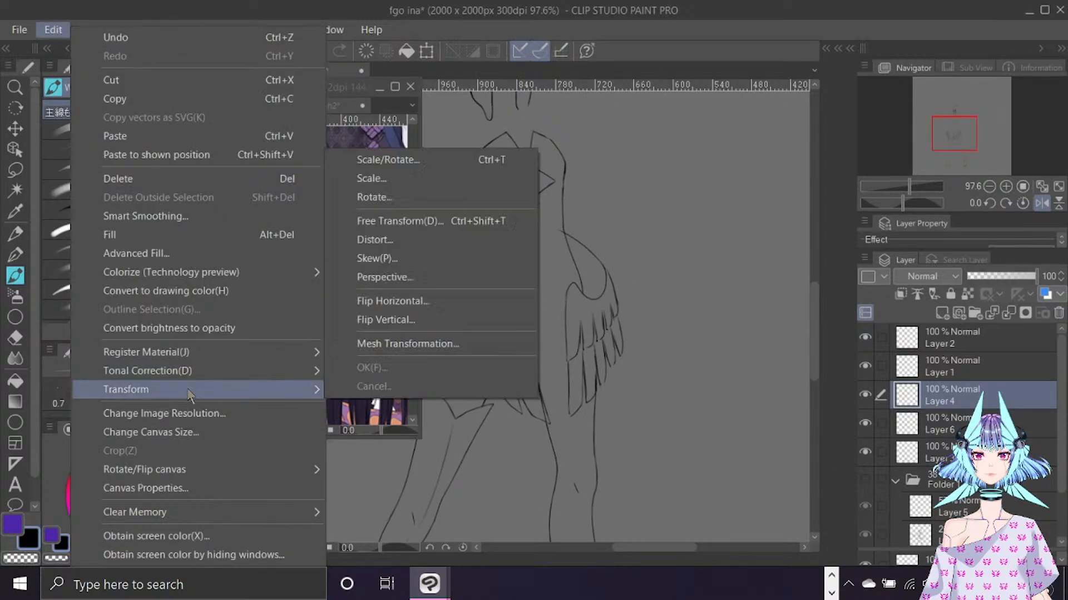
mouse_move(178, 392)
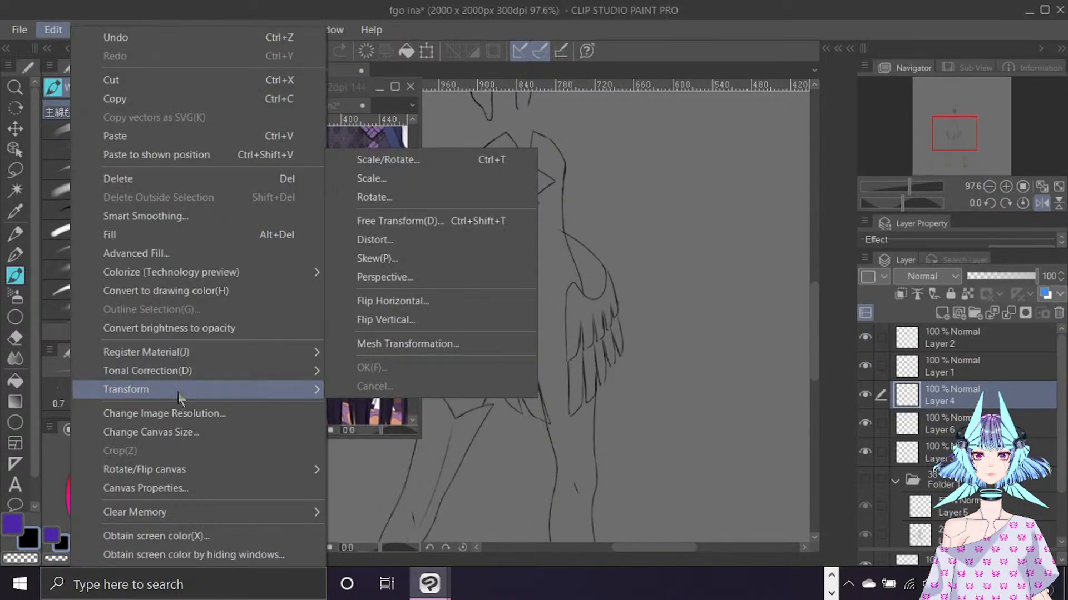
left_click(473, 337)
left_click_drag(599, 354, 577, 357)
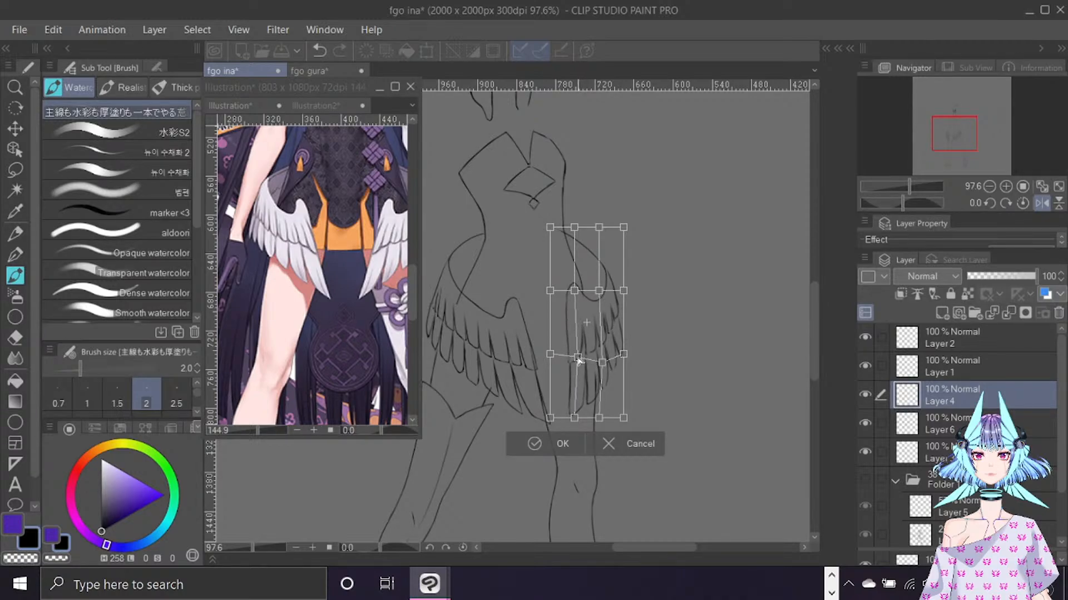
left_click_drag(574, 419, 580, 423)
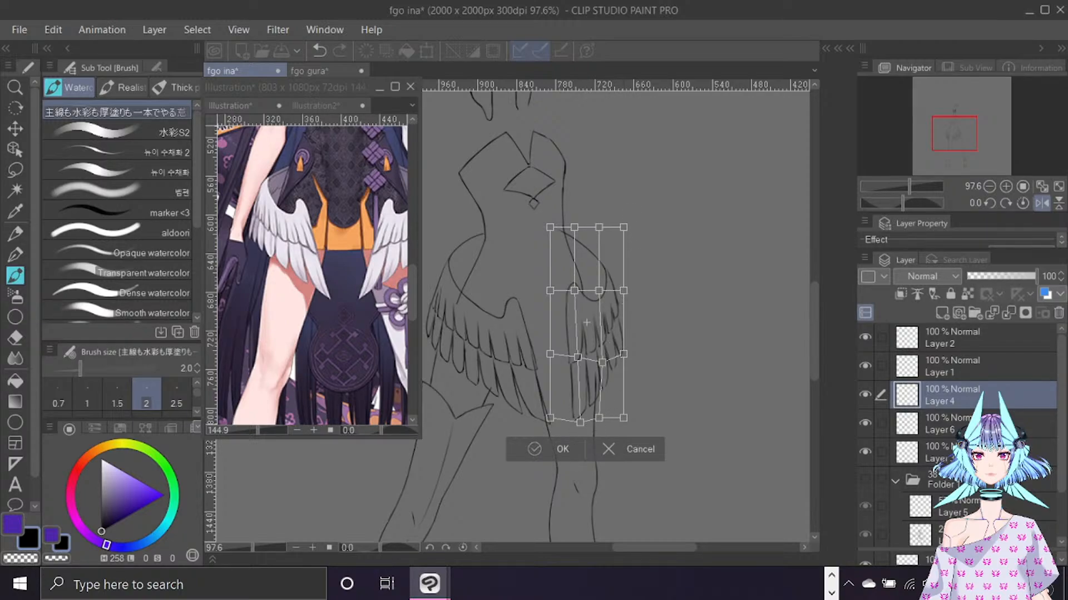
left_click(535, 449)
Flip the view back and reshape the second wing's upper part and outer edge with another Mesh Transformation.
key("ctrl+f")
left_click_drag(638, 549, 626, 549)
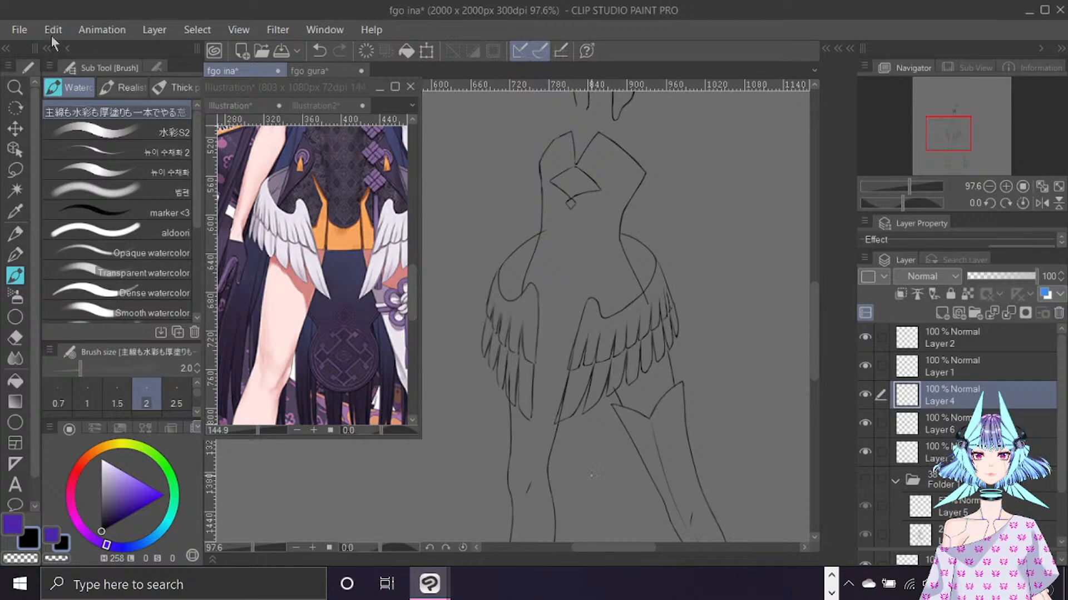
left_click(52, 32)
left_click(449, 340)
left_click_drag(480, 291, 486, 291)
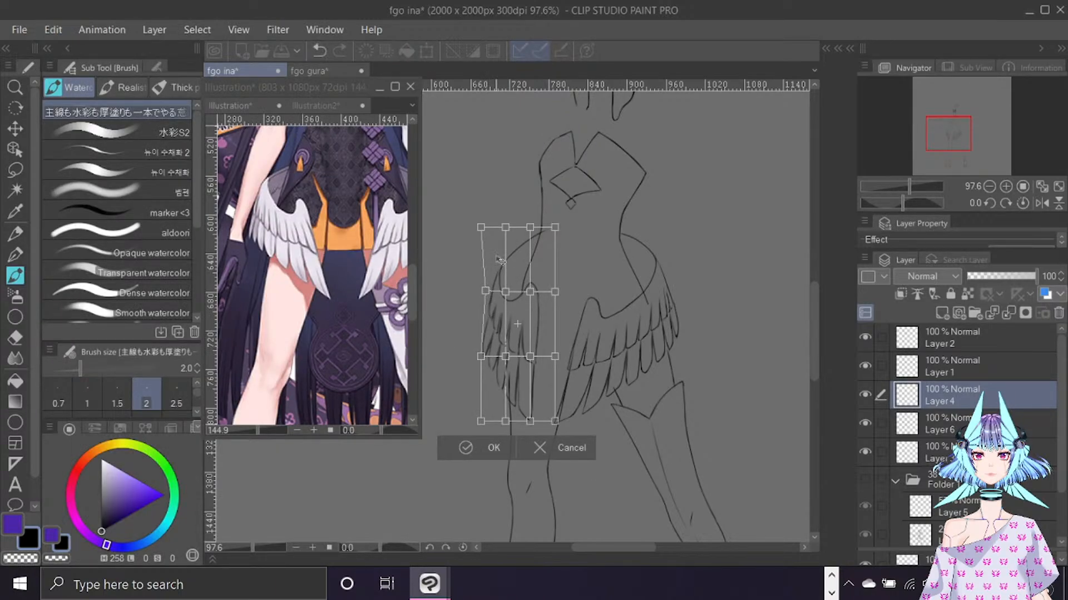
left_click_drag(481, 227, 492, 221)
left_click_drag(507, 292, 551, 301)
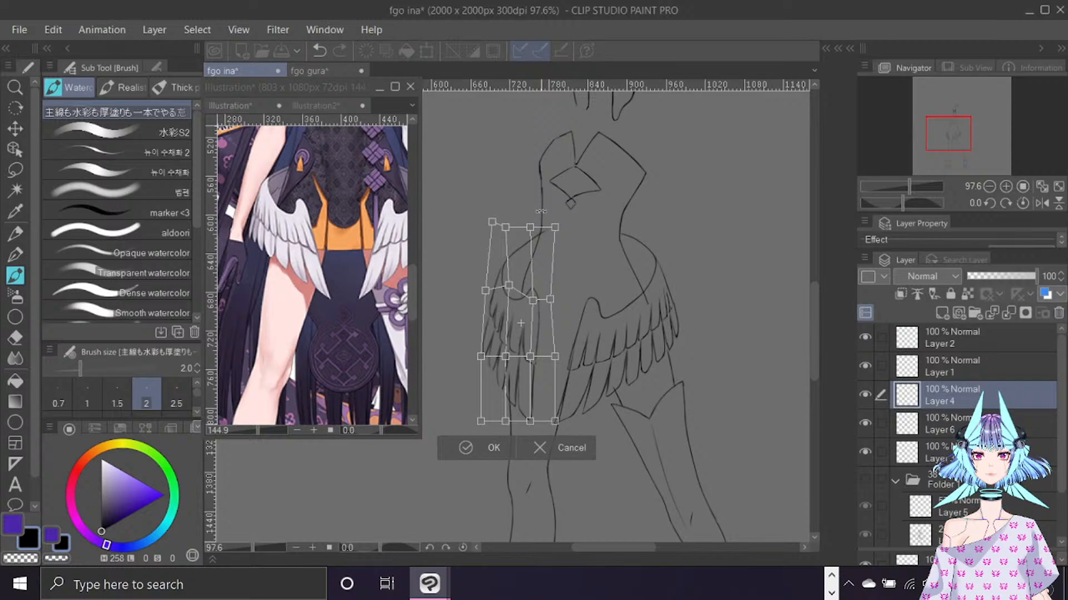
left_click(490, 448)
Check the balance of both hip wings on the full figure in mirrored and normal views, and inspect the second wing up close.
key("ctrl+f")
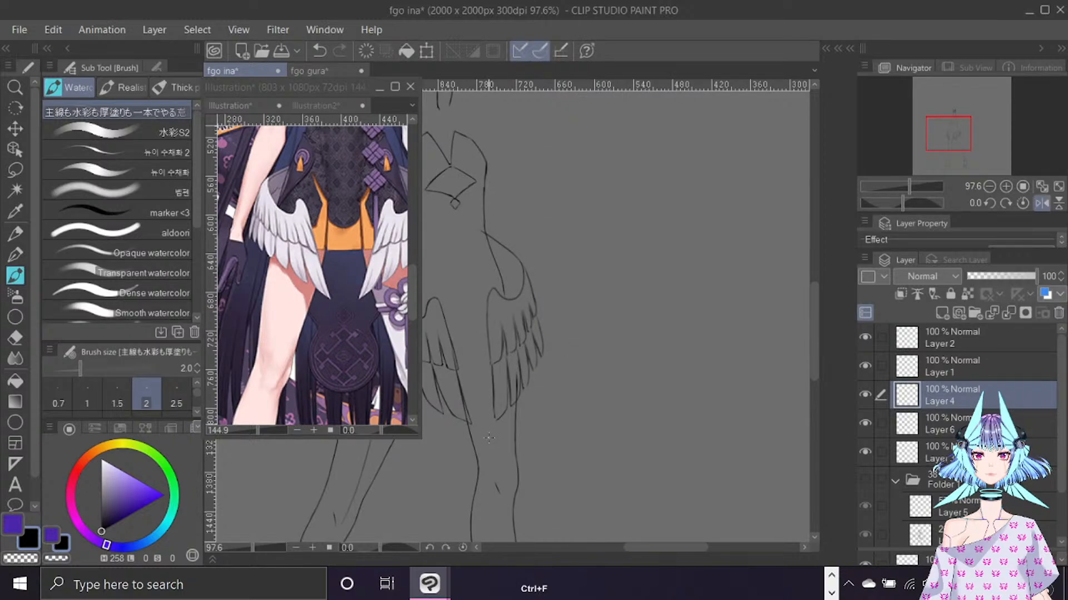
scroll(521, 269, "down", 5)
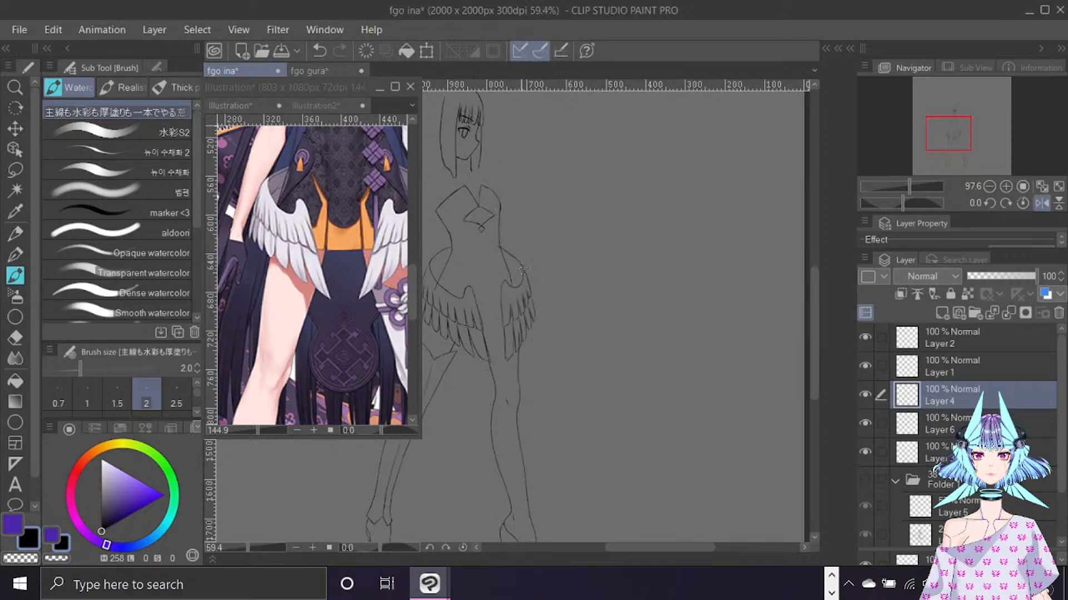
key("ctrl+f")
key("ctrl+f")
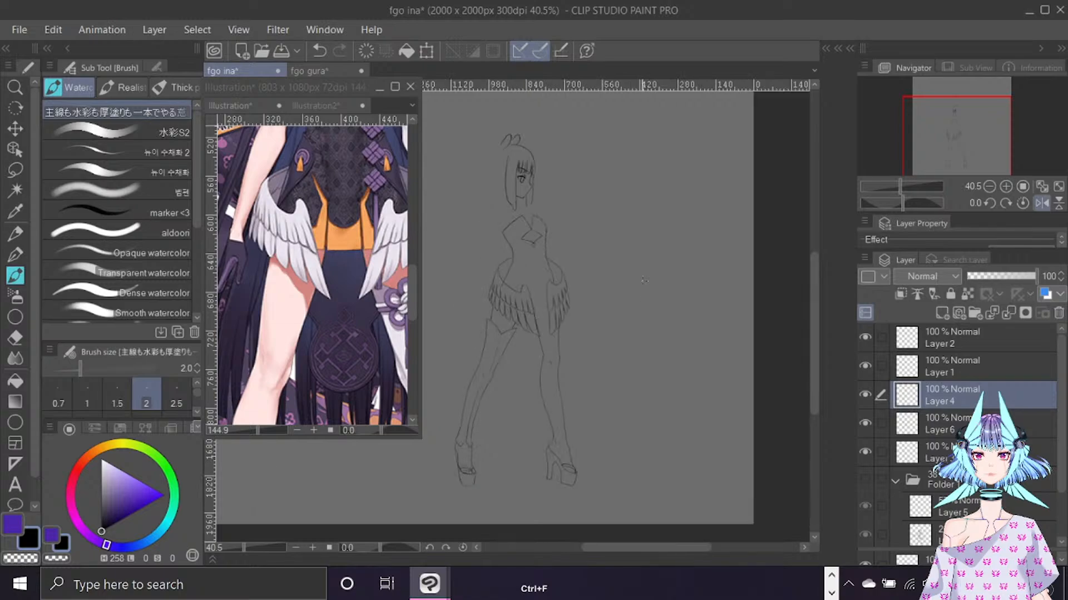
key("ctrl+f")
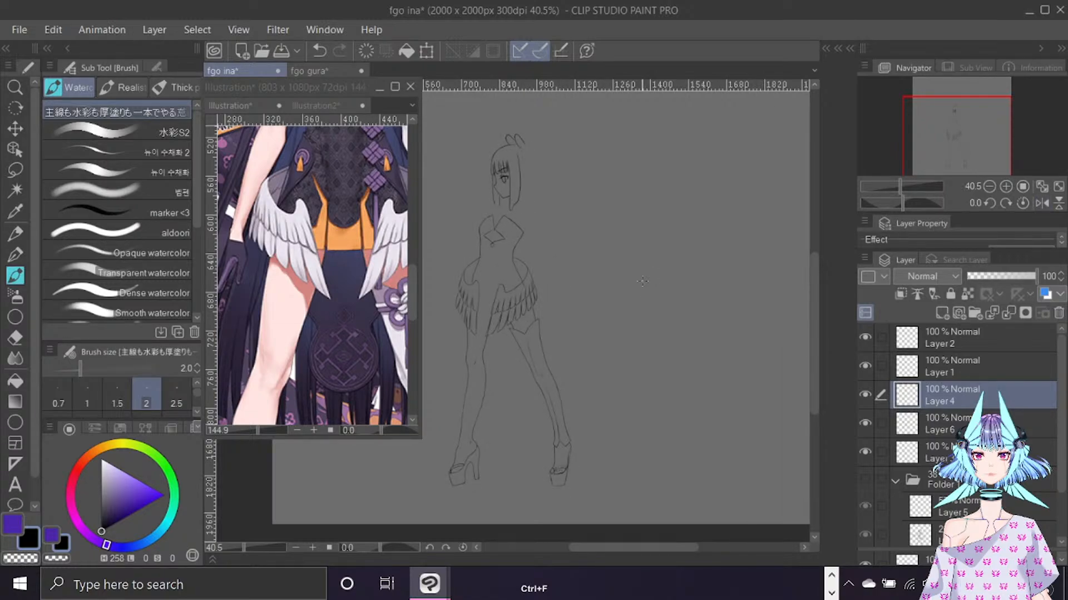
key("ctrl+f")
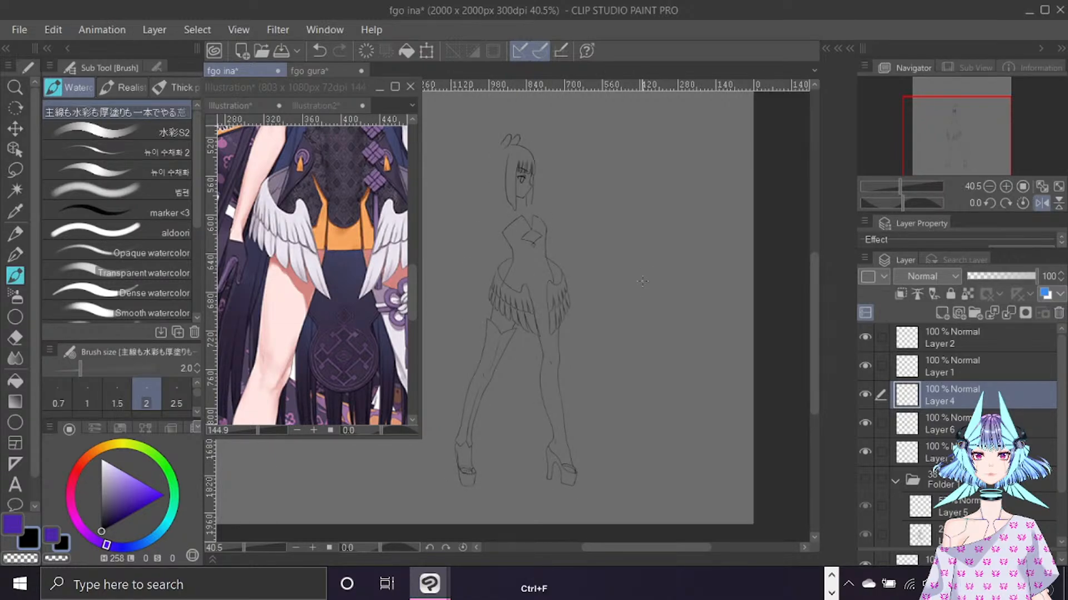
key("ctrl+f")
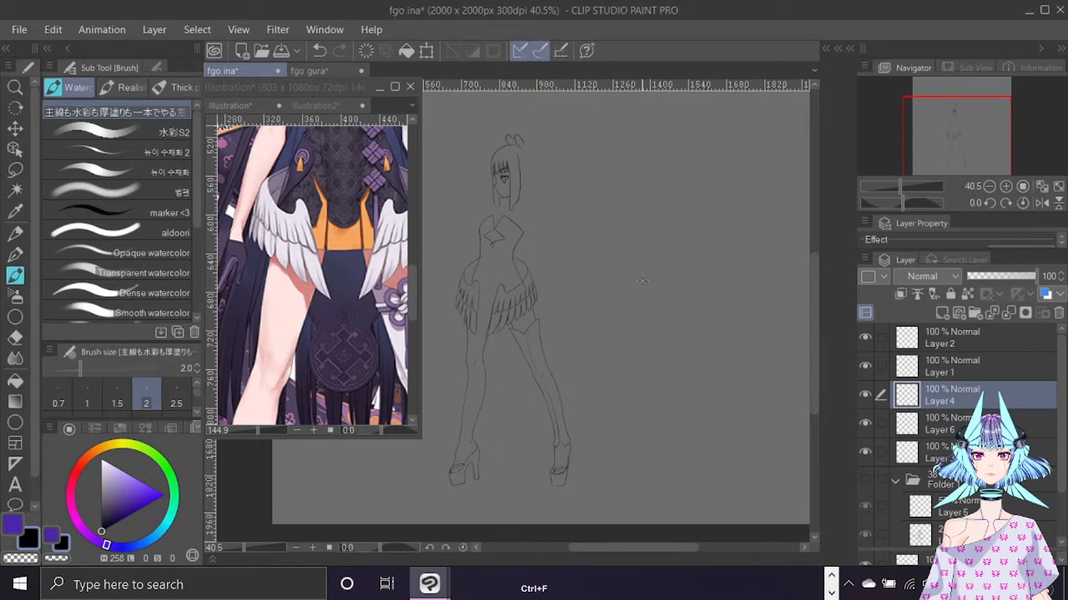
scroll(539, 275, "up", 5)
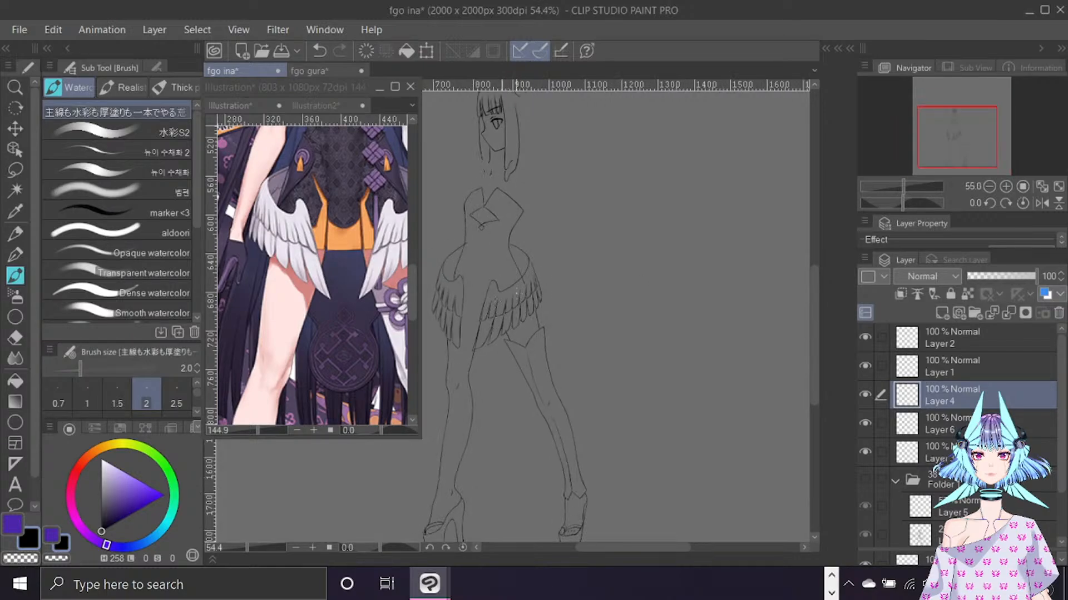
scroll(456, 306, "up", 3)
key("ctrl+f")
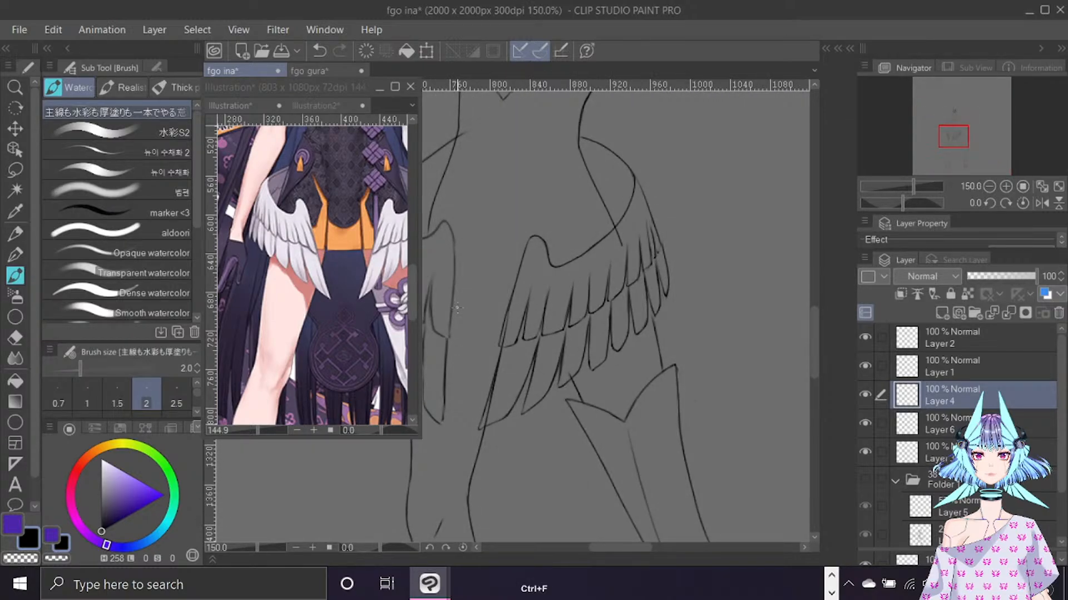
left_click_drag(671, 547, 673, 548)
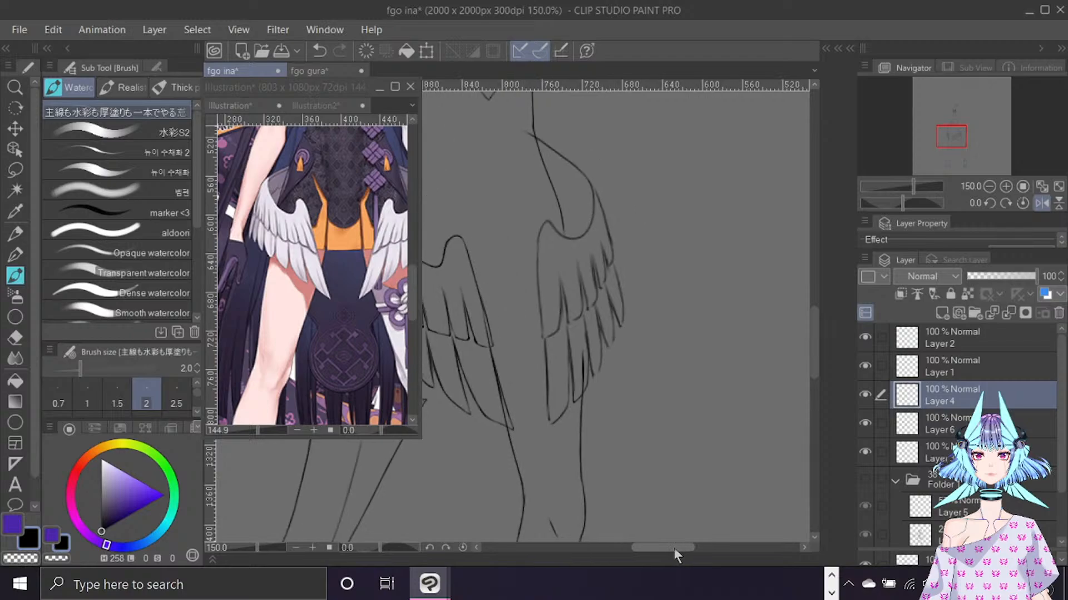
scroll(619, 224, "up", 1)
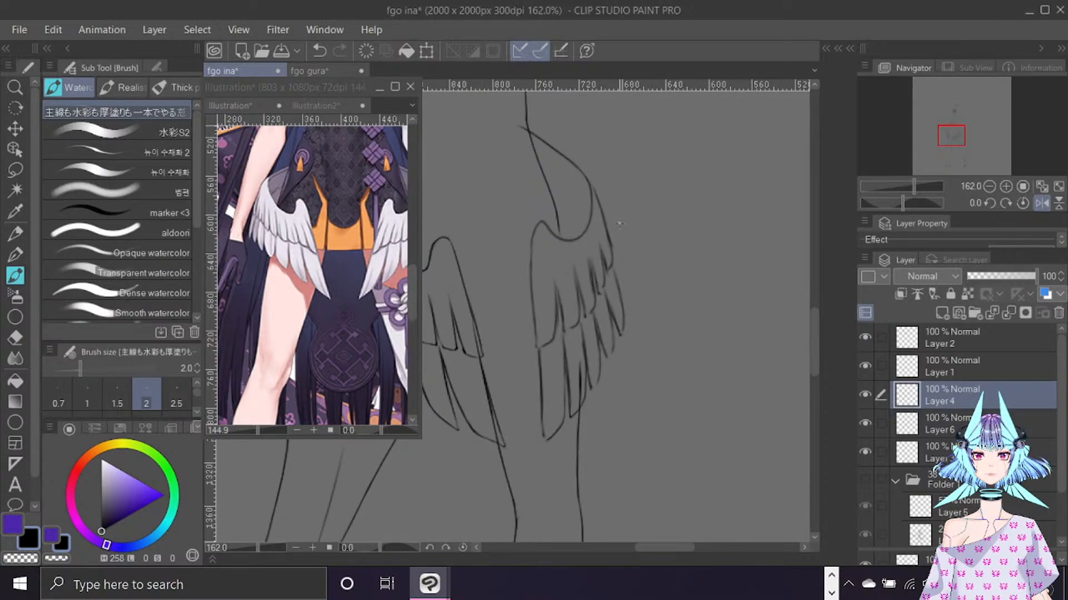
Erase the second wing's inner edge line using the brush in transparent color at size 12.
key("b")
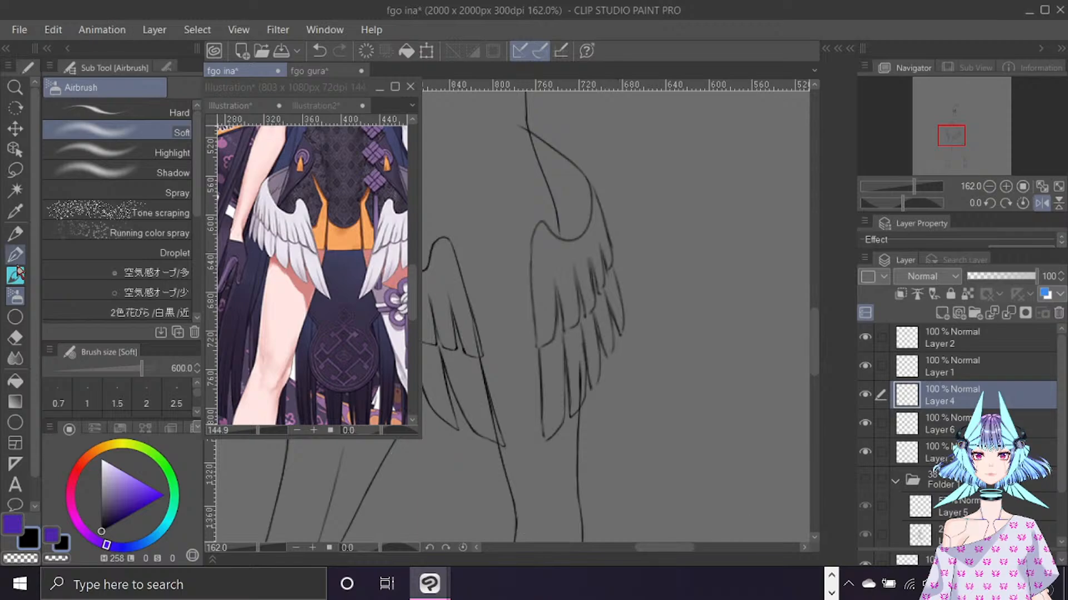
left_click(17, 275)
key("c")
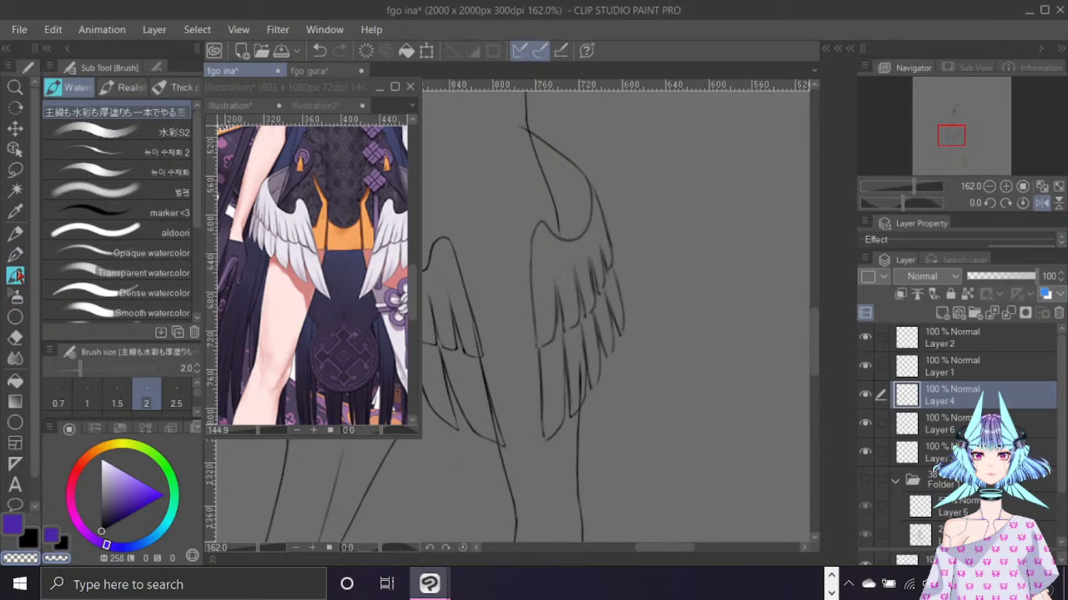
key("bracketright")
key("bracketright")
key("bracketright")
key("bracketright")
key("bracketright")
key("bracketright")
key("bracketright")
key("bracketright")
key("bracketright")
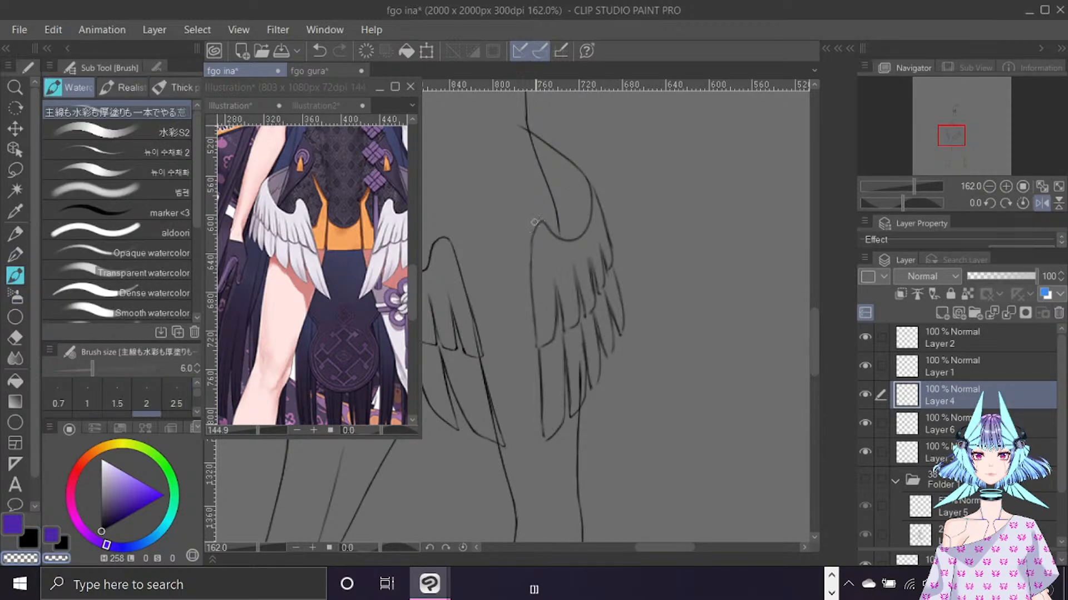
left_click_drag(532, 238, 536, 340)
key("c")
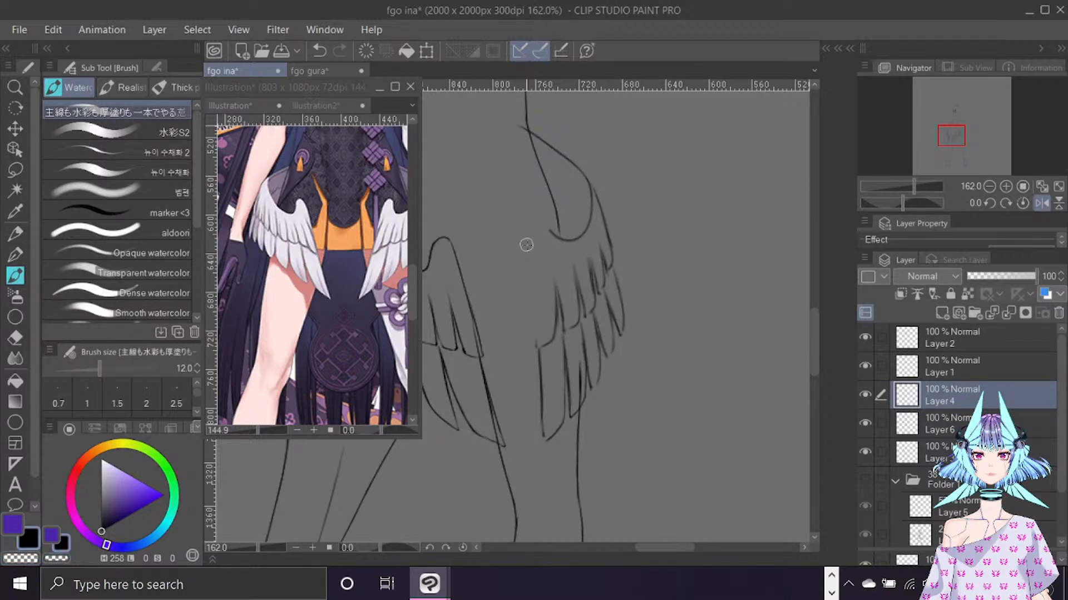
Redraw the second wing's inner edge with a size 1.5 brush, then undo both the new line and the erasure.
key("bracketleft")
key("bracketleft")
key("bracketleft")
key("bracketleft")
key("bracketleft")
key("bracketleft")
key("bracketleft")
key("bracketleft")
key("bracketleft")
key("bracketleft")
mouse_move(547, 229)
left_mouse_down()
mouse_move(533, 254)
mouse_move(535, 334)
left_mouse_up()
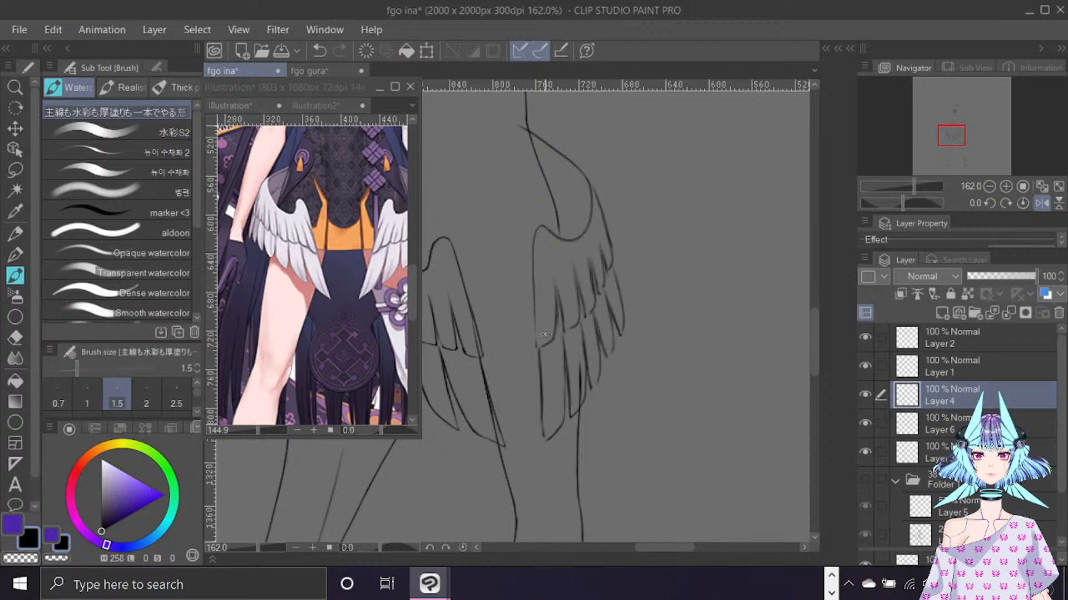
key("ctrl+z")
key("ctrl+z")
key("ctrl+y")
key("ctrl+y")
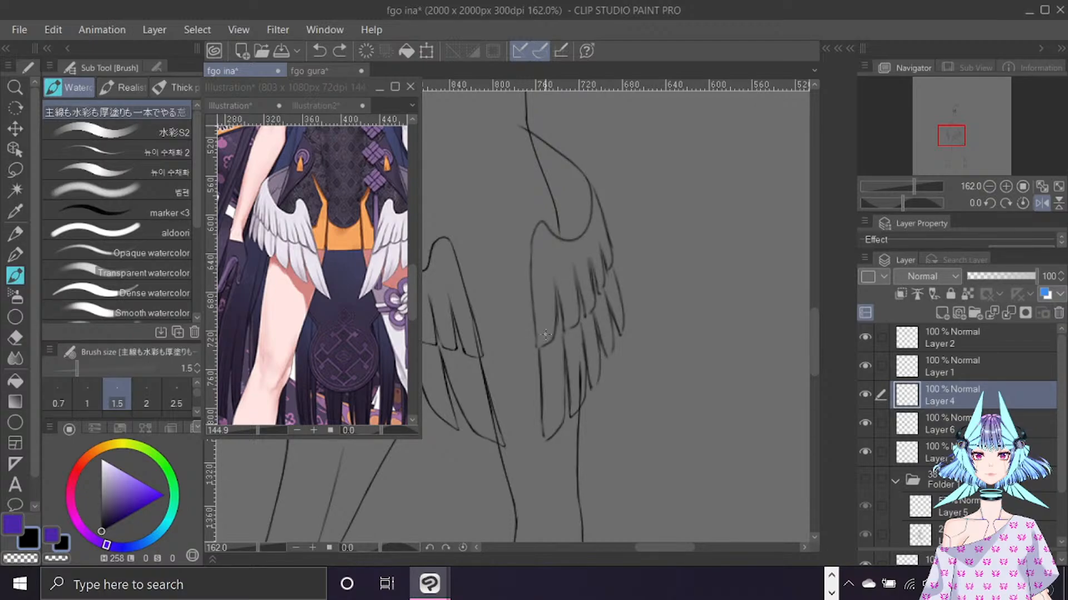
Flip the view and redraw the second wing's inner edge at brush size 1.5, erasing the overlapping old lines.
key("ctrl+f")
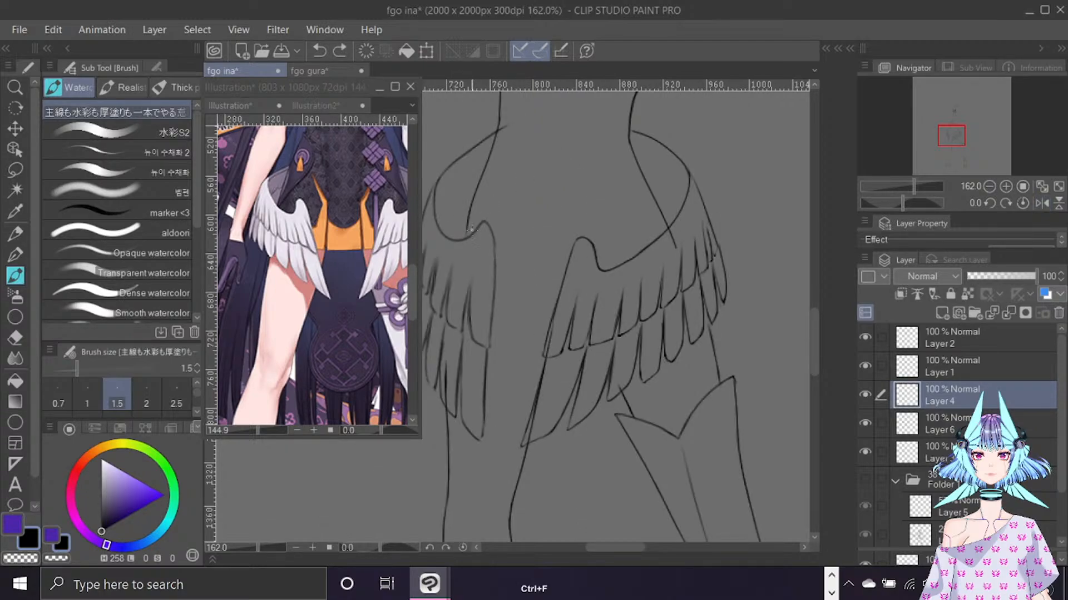
mouse_move(467, 237)
left_mouse_down()
mouse_move(496, 240)
mouse_move(493, 256)
mouse_move(494, 231)
mouse_move(490, 350)
left_mouse_up()
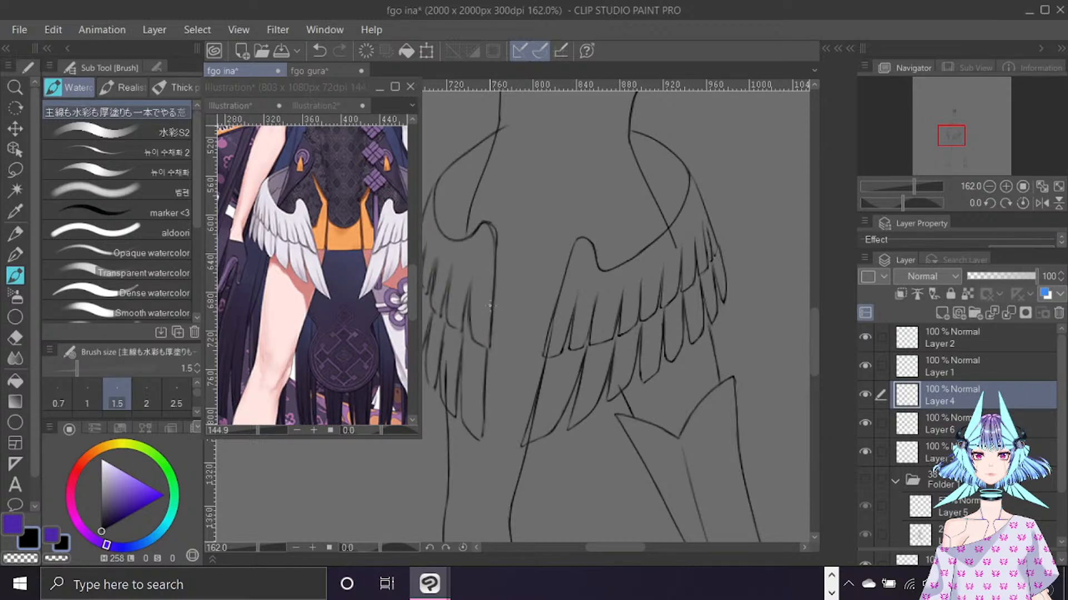
key("c")
key("bracketright")
key("bracketright")
key("bracketright")
key("bracketright")
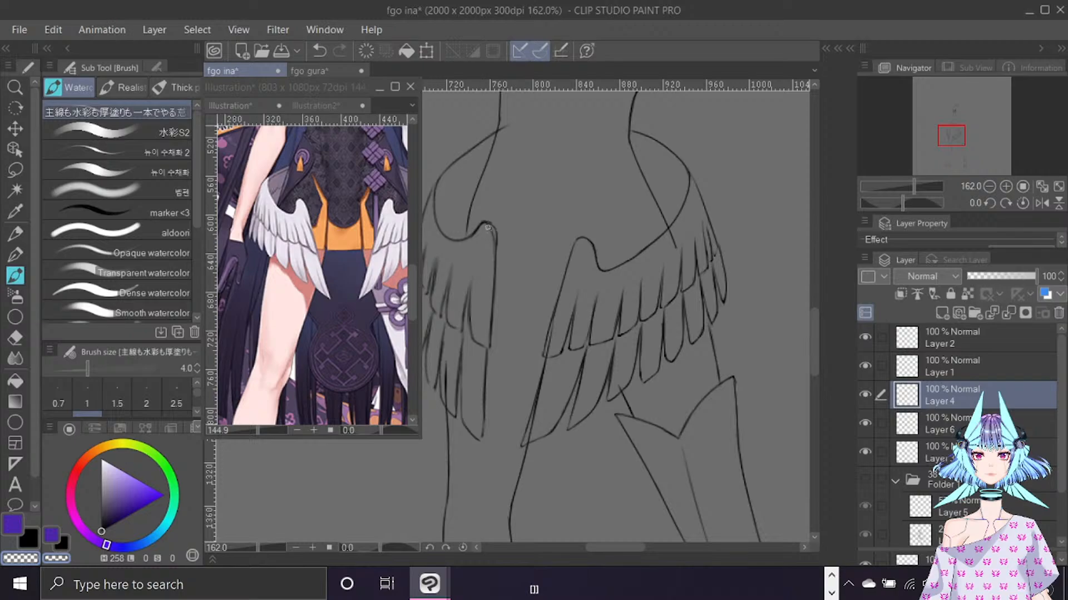
mouse_move(487, 227)
left_mouse_down()
mouse_move(492, 262)
mouse_move(493, 236)
left_mouse_up()
left_click_drag(616, 549, 603, 538)
key("bracketright")
key("bracketright")
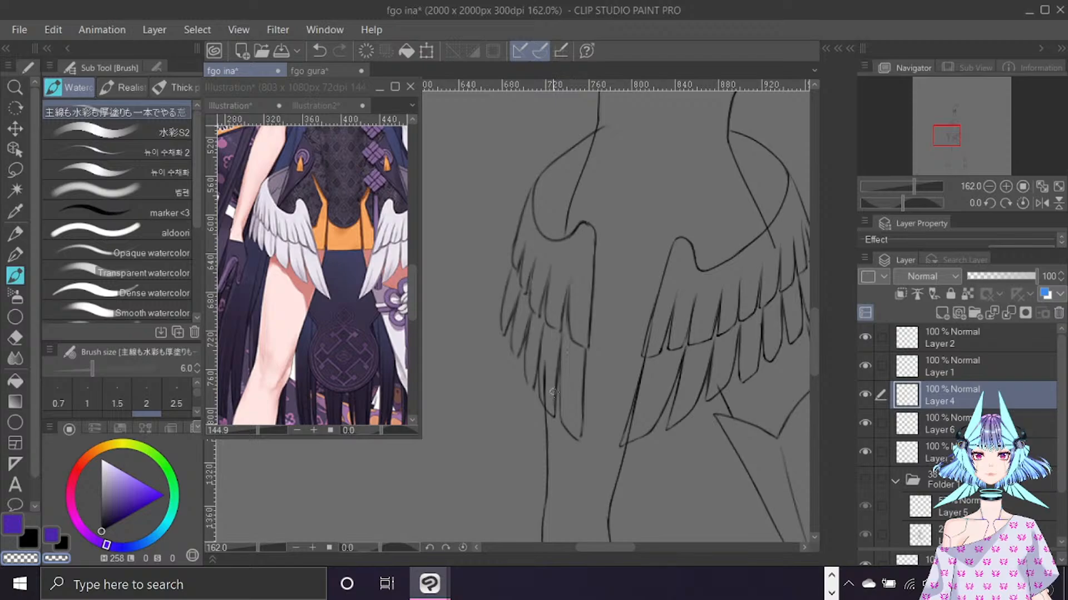
key("bracketleft")
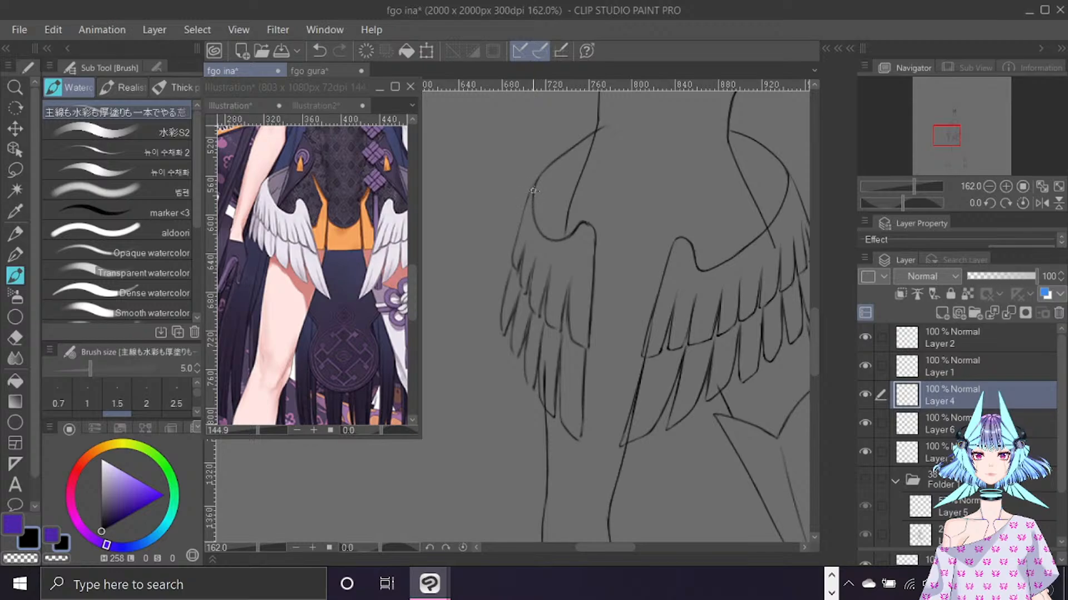
Re-ink the second wing's upper outer contour and inner curve with brush size 2.
key("bracketleft")
key("bracketleft")
key("bracketleft")
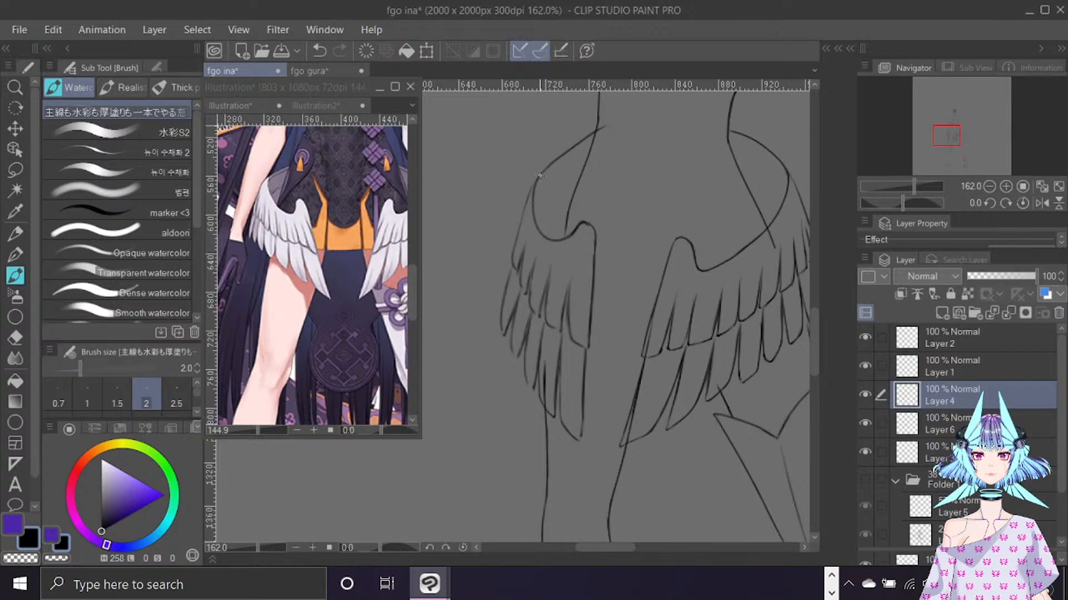
left_click_drag(551, 165, 605, 128)
left_click_drag(532, 189, 545, 236)
key("ctrl+z")
key("ctrl+z")
Re-ink the second wing's outer edge and both rows of feather lines, undoing unsatisfactory strokes.
left_click_drag(567, 293, 571, 334)
left_click_drag(549, 270, 544, 328)
key("ctrl+z")
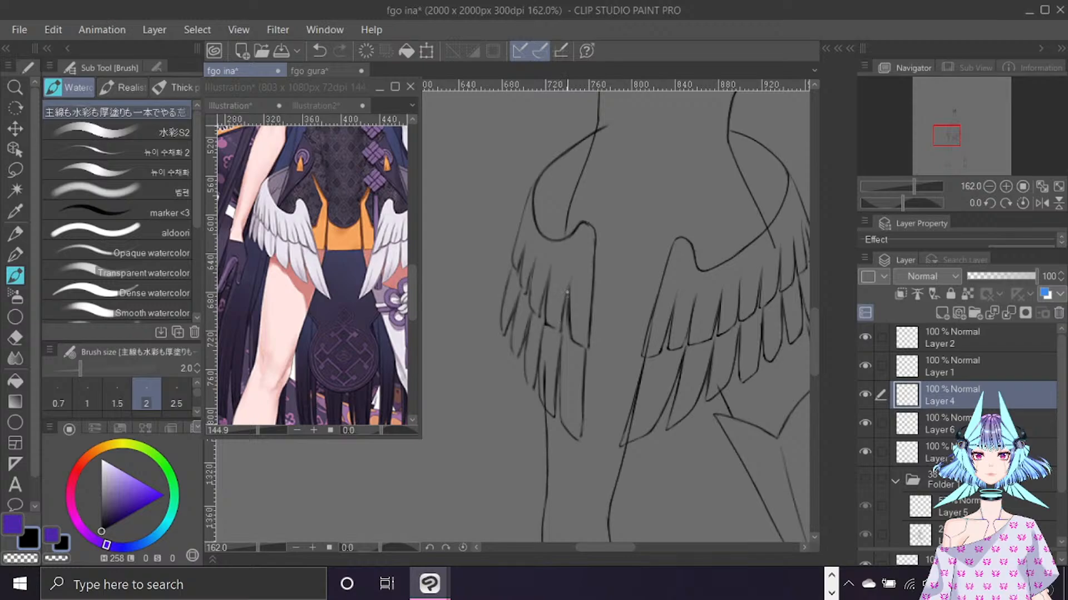
left_click_drag(567, 287, 560, 332)
key("ctrl+z")
left_click_drag(513, 251, 523, 220)
left_click_drag(511, 259, 537, 178)
left_click_drag(525, 254, 526, 294)
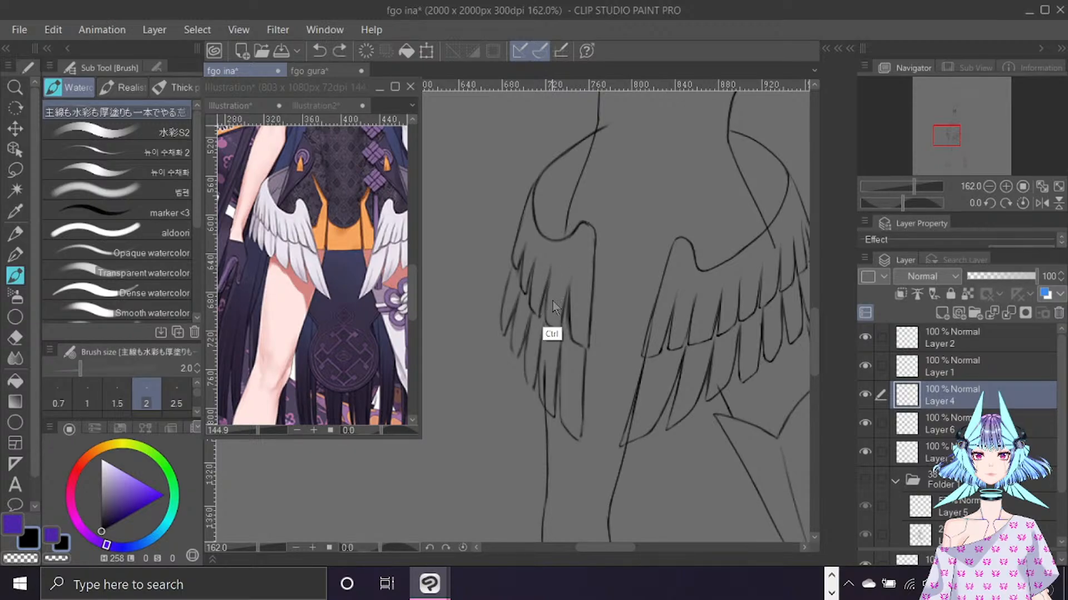
left_click_drag(547, 293, 552, 332)
mouse_move(560, 374)
left_mouse_down()
mouse_move(571, 438)
mouse_move(581, 440)
left_mouse_up()
left_click_drag(559, 347, 554, 414)
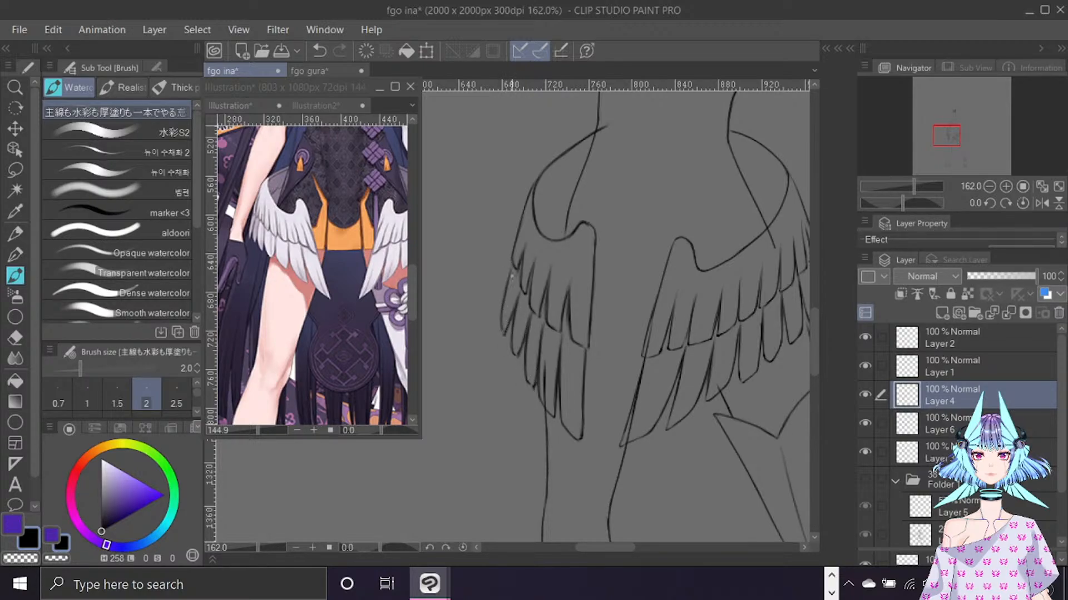
Check the full figure mirrored, then duplicate Layer 6 and reduce the copy's opacity to 47%.
scroll(524, 223, "down", 6)
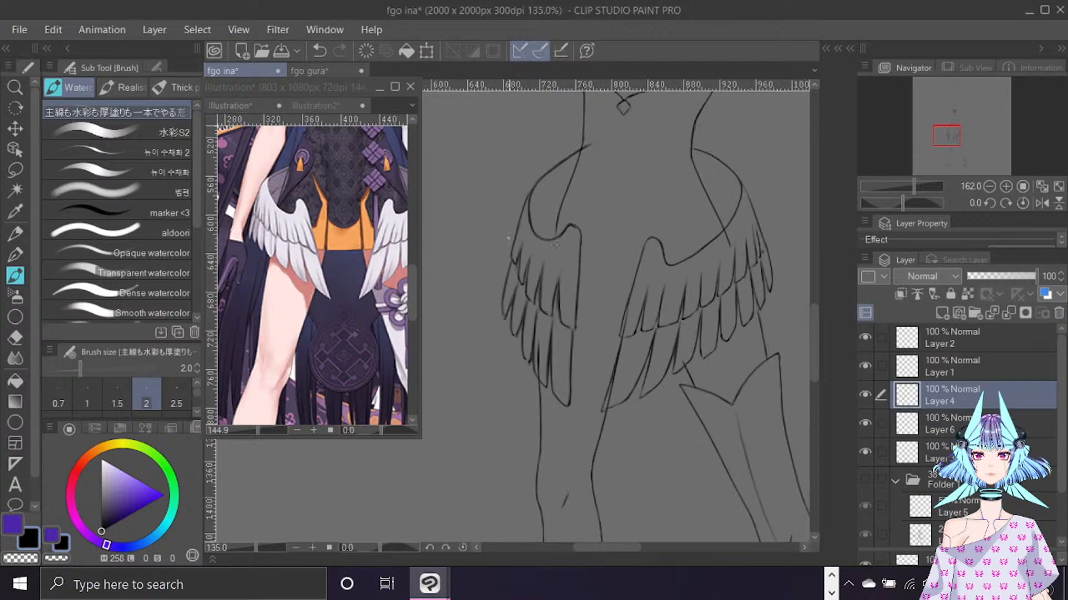
key("ctrl+f")
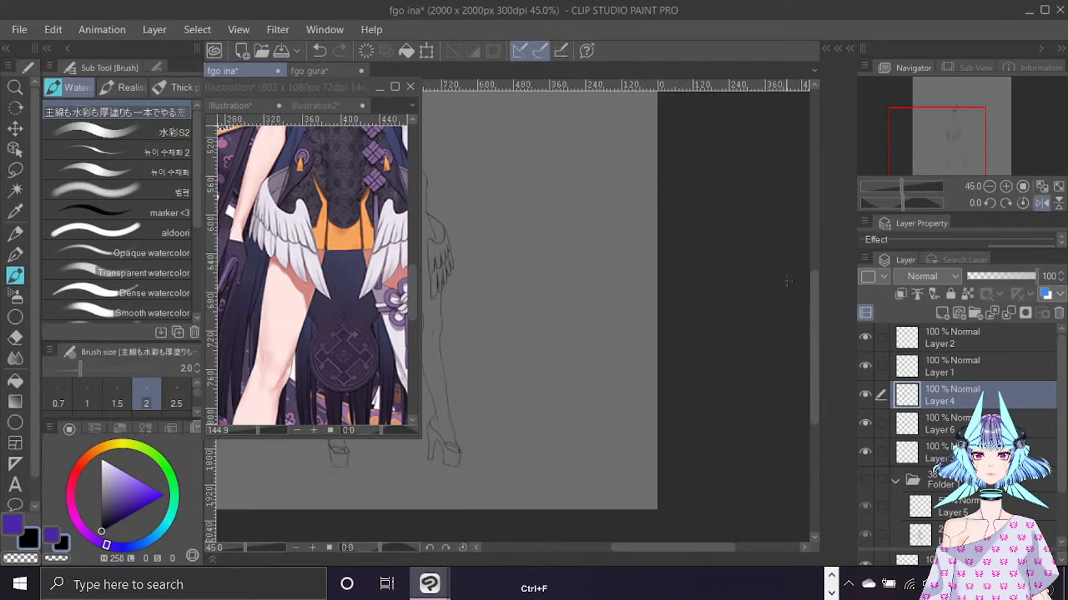
left_click_drag(682, 550, 654, 547)
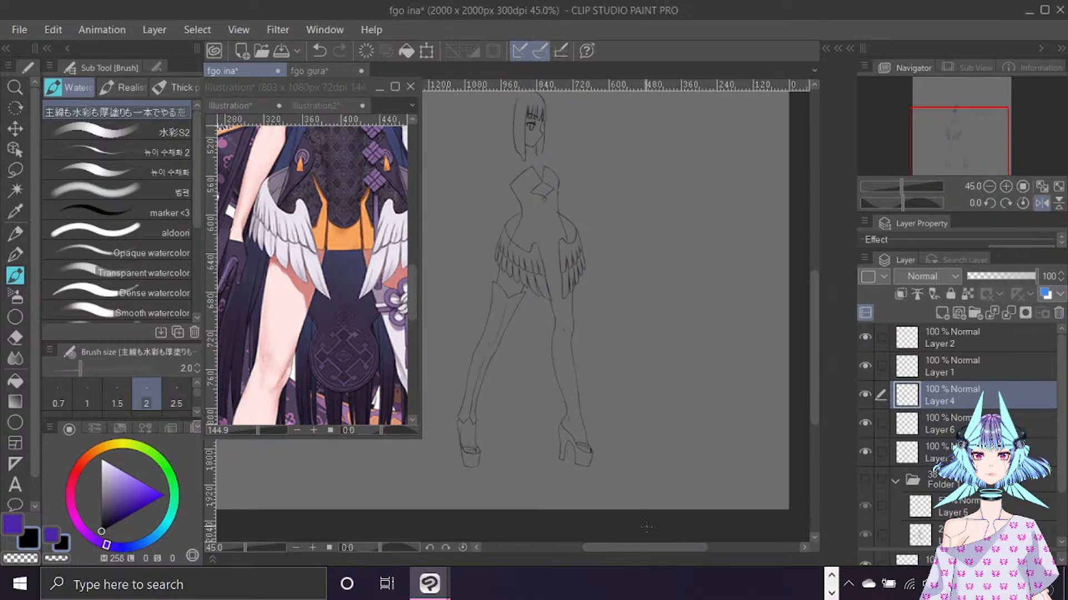
left_click(966, 422)
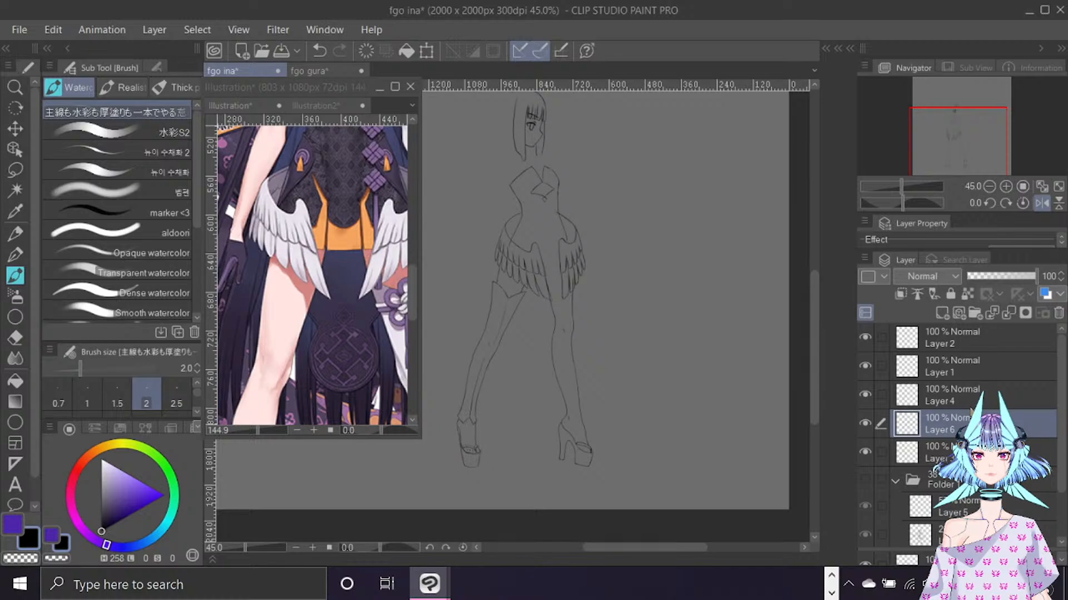
key("ctrl+v")
left_click_drag(1004, 276, 1000, 278)
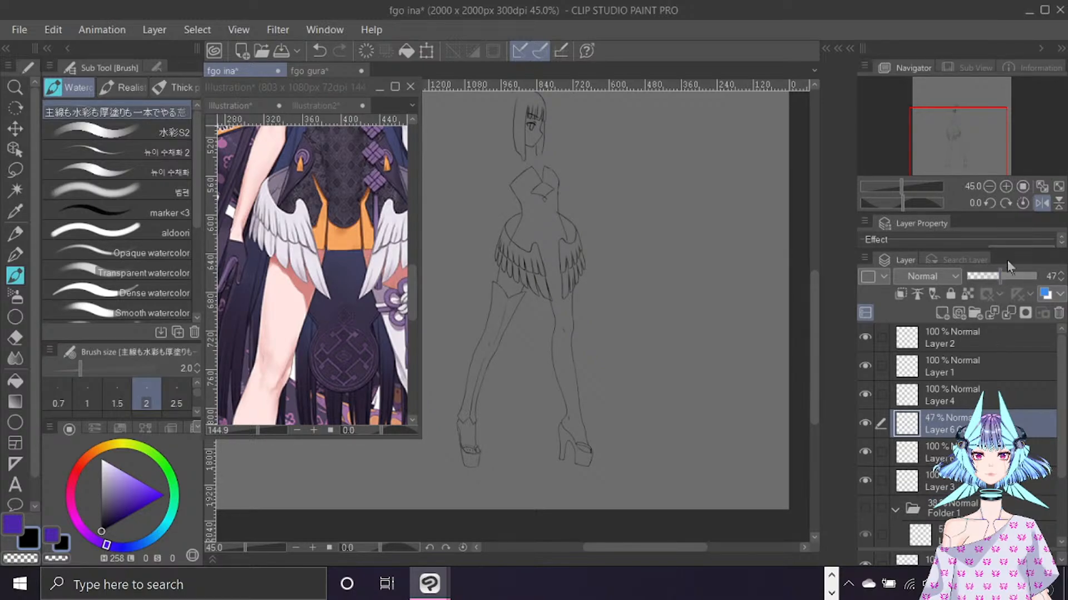
Lower the Layer 6 copy's opacity to 10% and merge it with the original Layer 6.
scroll(448, 345, "up", 1)
scroll(539, 273, "up", 3)
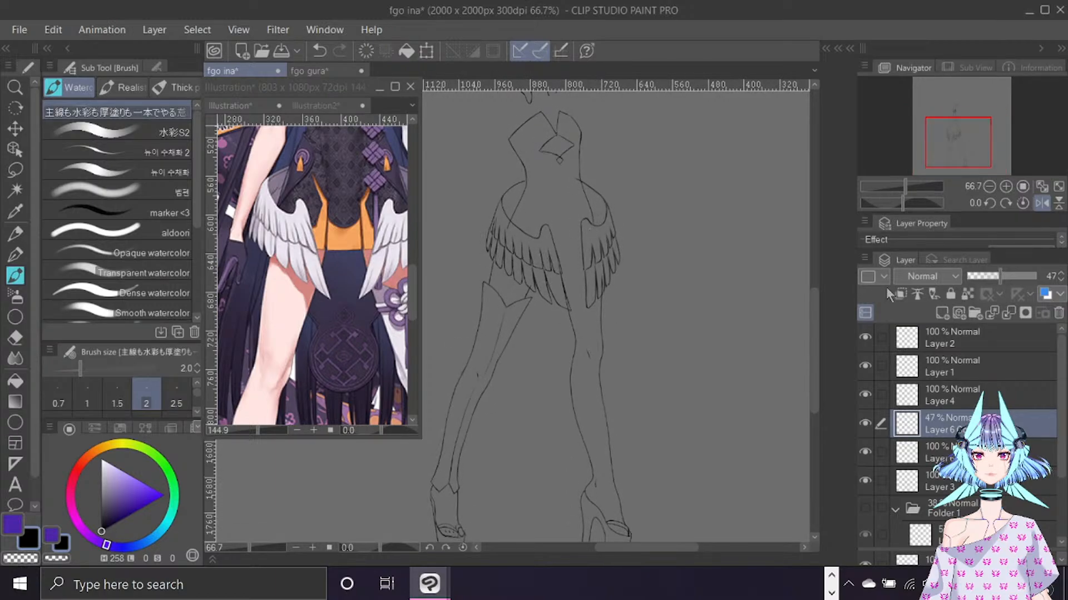
scroll(546, 266, "up", 3)
scroll(546, 266, "down", 2)
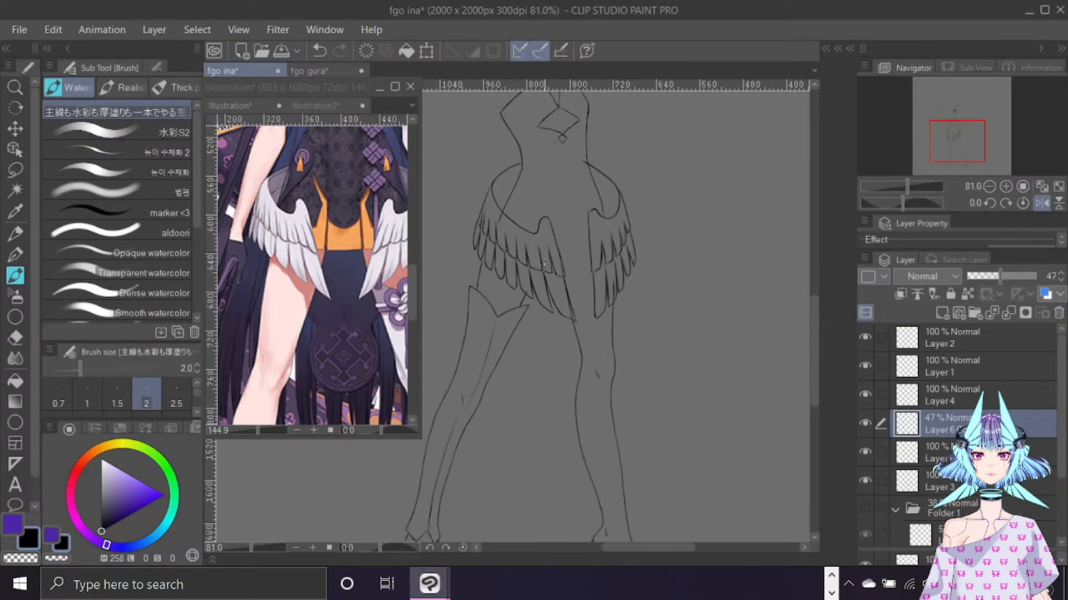
scroll(546, 266, "up", 2)
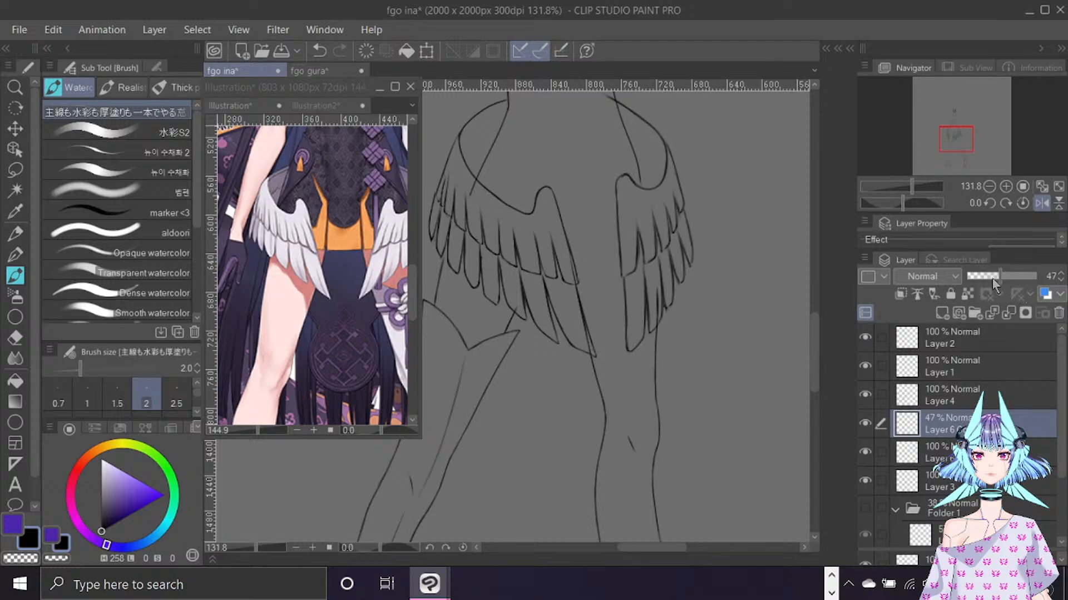
left_click_drag(993, 280, 974, 288)
left_click(881, 452)
right_click(903, 445)
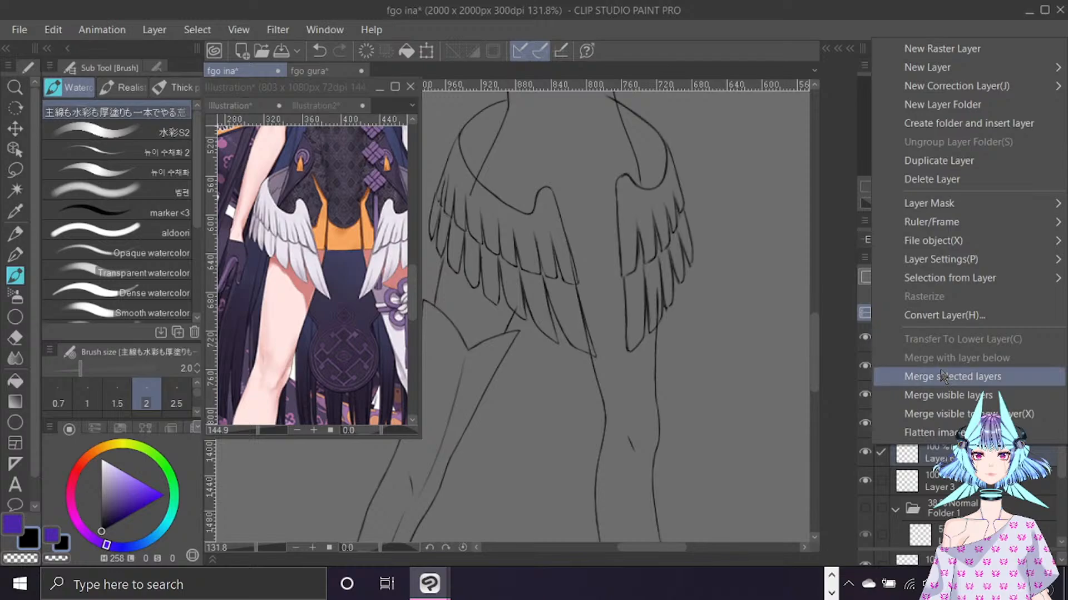
left_click(944, 377)
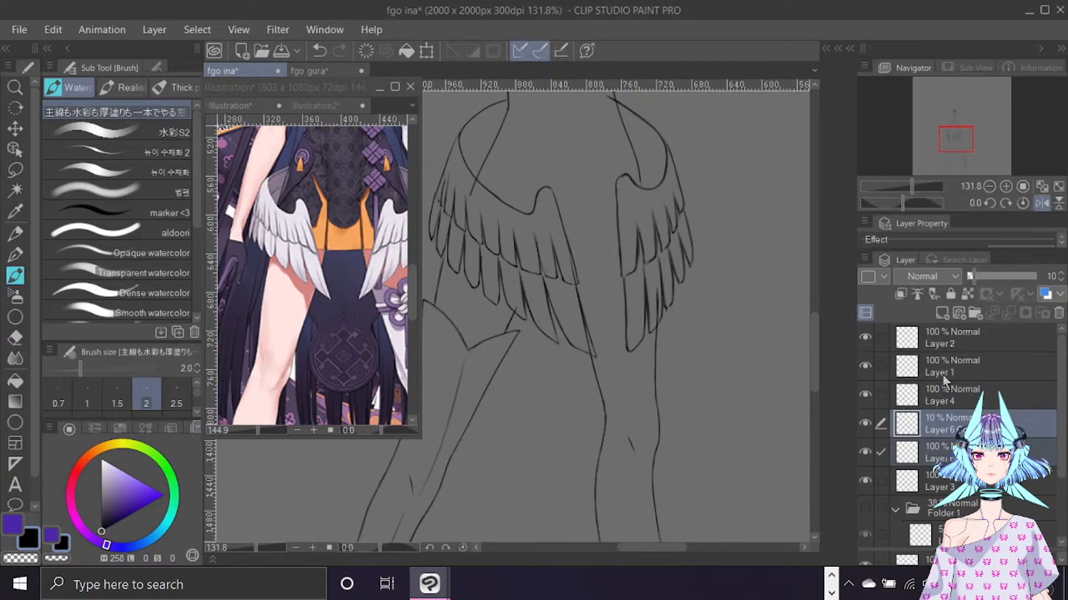
Erase the body lines overlapping both hip wings on Layer 3 with the Hard eraser at sizes 10 and 12.
left_click(937, 460)
key("e")
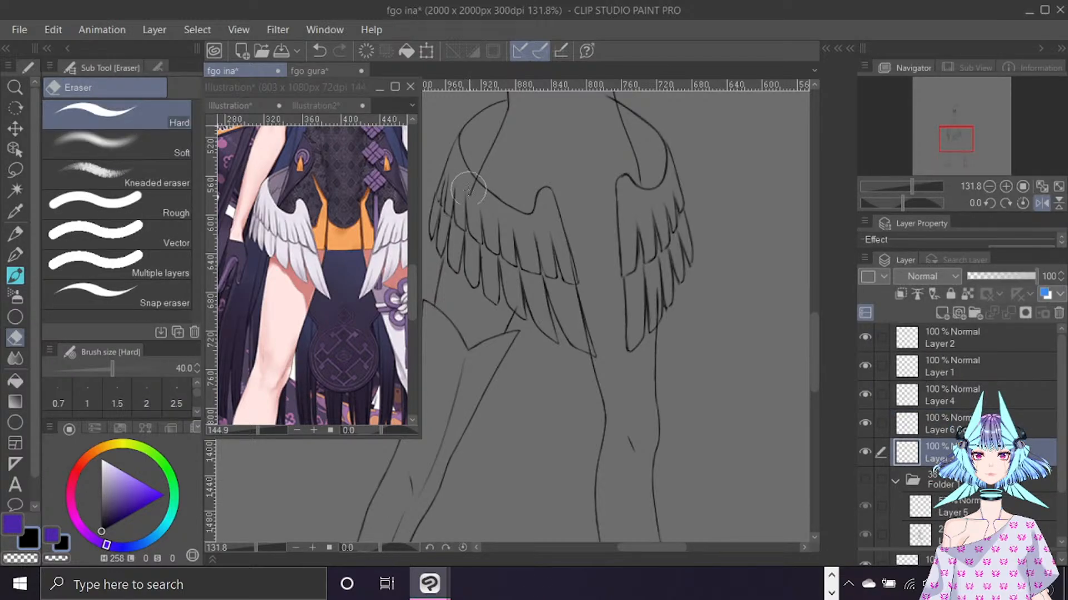
key("bracketleft")
key("bracketleft")
key("bracketleft")
key("bracketleft")
key("bracketleft")
key("bracketleft")
key("bracketleft")
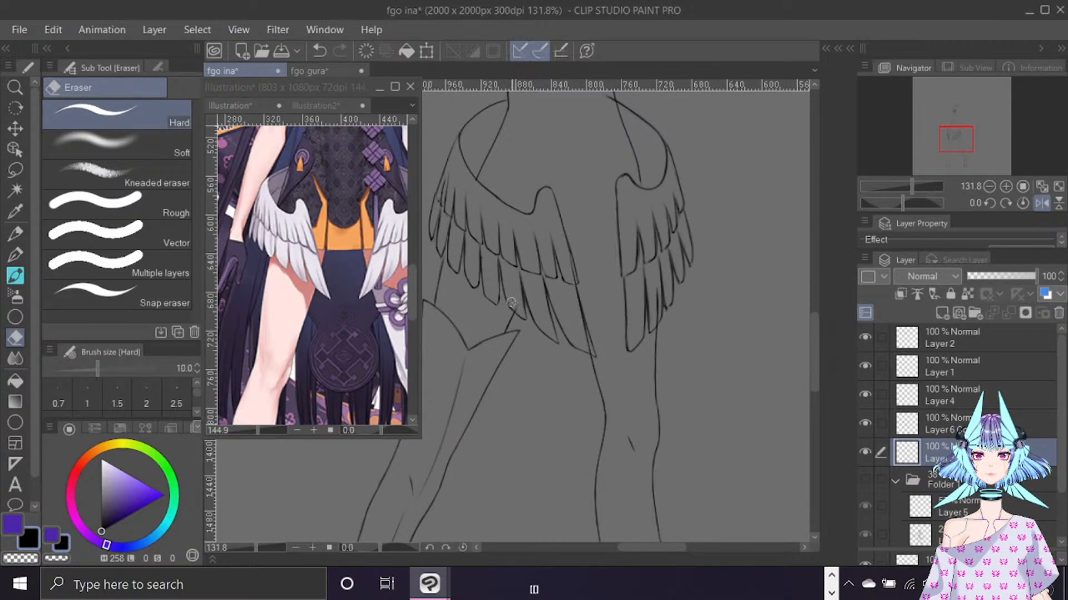
key("bracketright")
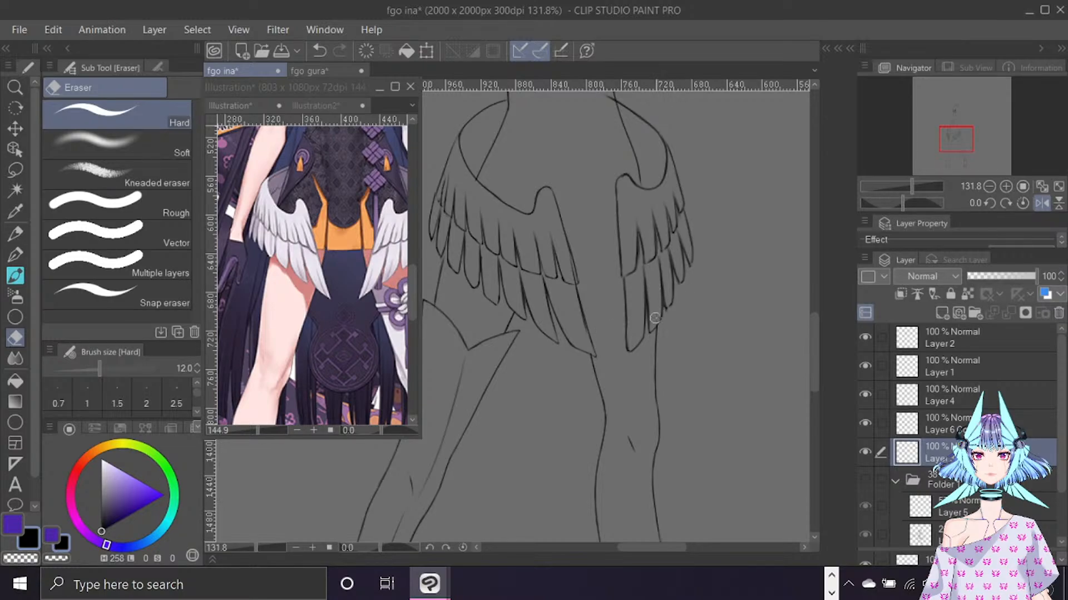
Erase the overshooting tip of the second wing's line at the waist on Layer 4.
scroll(819, 332, "up", 3)
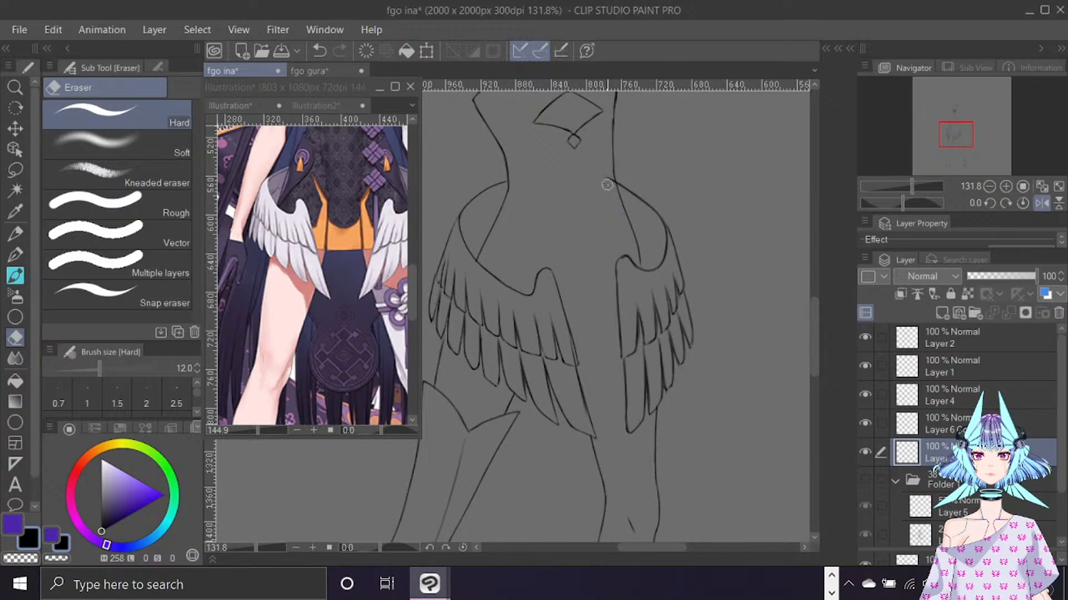
left_click(968, 400)
left_click_drag(605, 187, 610, 180)
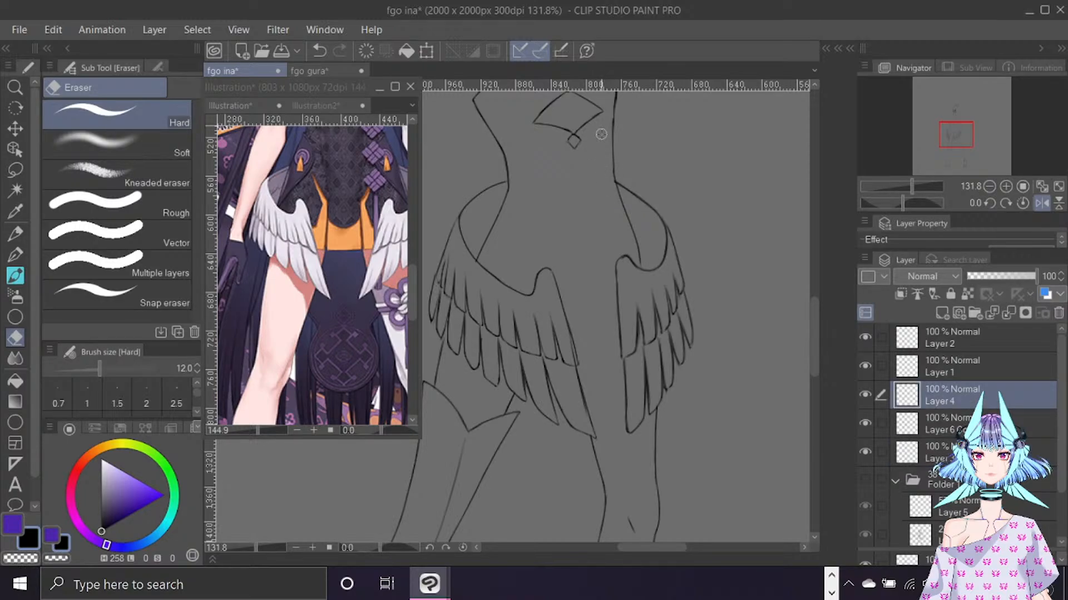
Merge the two hip wing line art layers, Layer 4 and the Layer 6 copy, into one.
key("b")
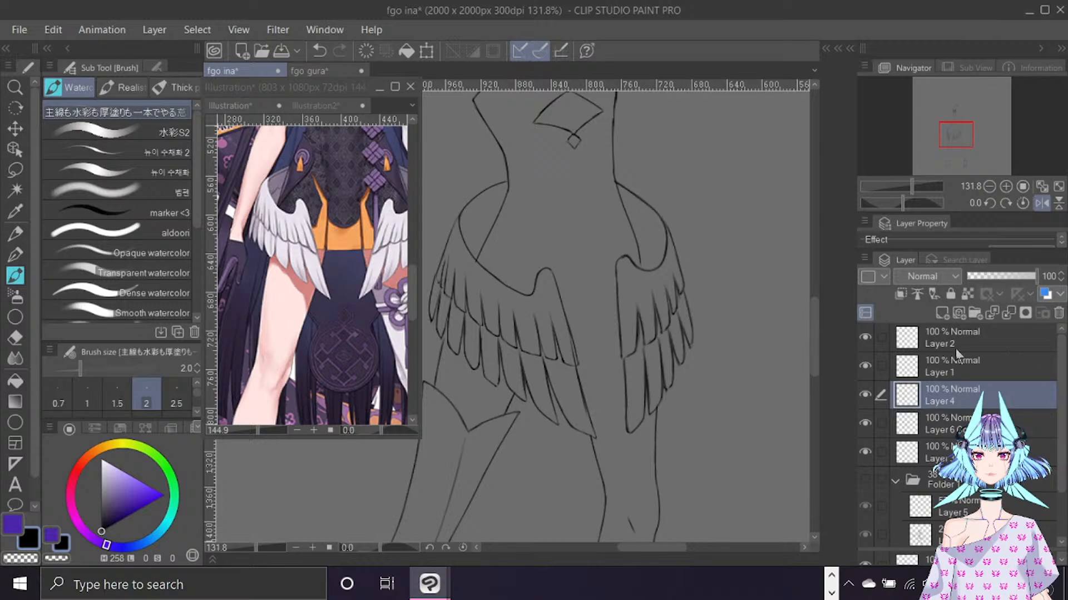
right_click(945, 424)
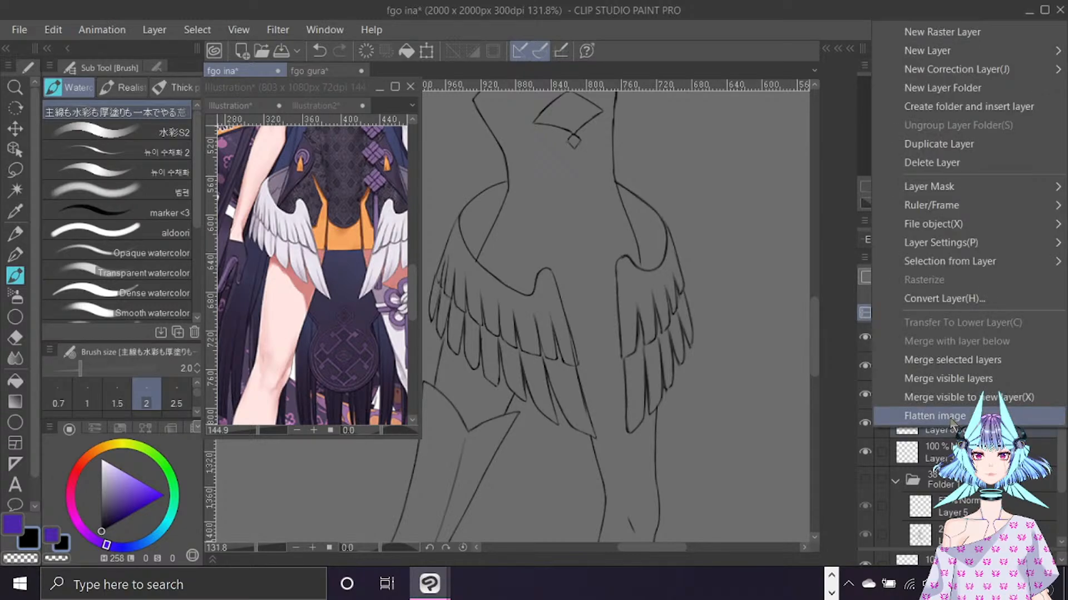
left_click(917, 352)
Show the rough sketch folder, Folder 1, under the line art and flip the view back to normal.
scroll(677, 325, "down", 3)
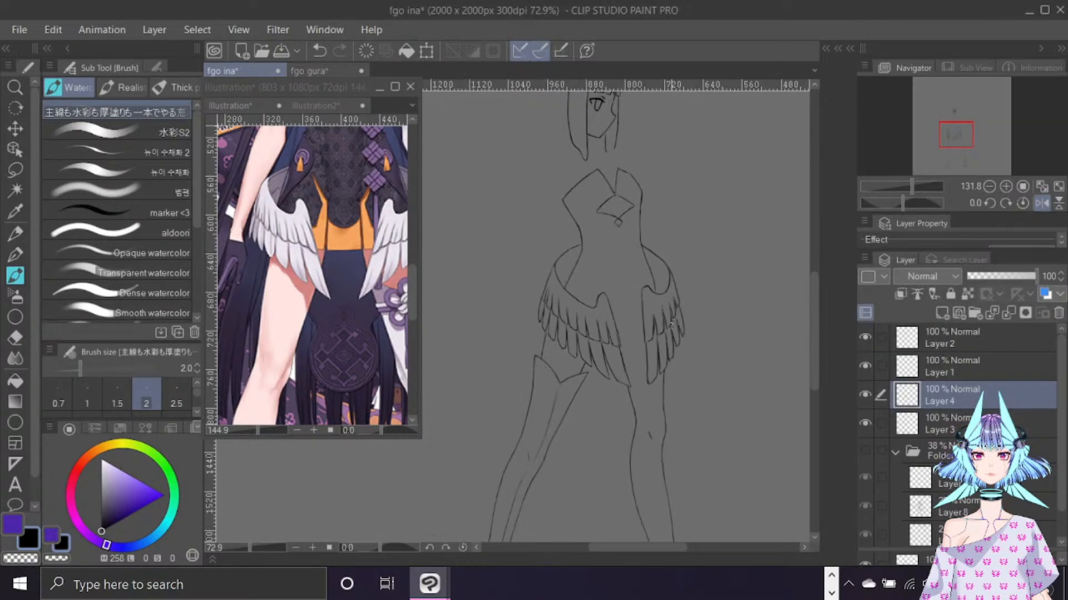
left_click(865, 449)
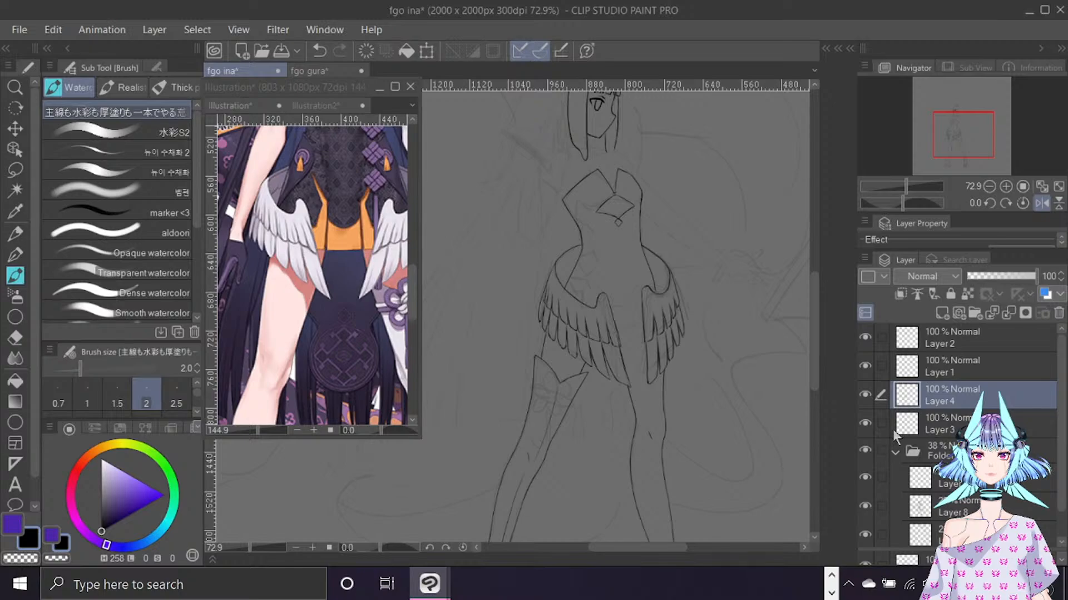
key("ctrl+f")
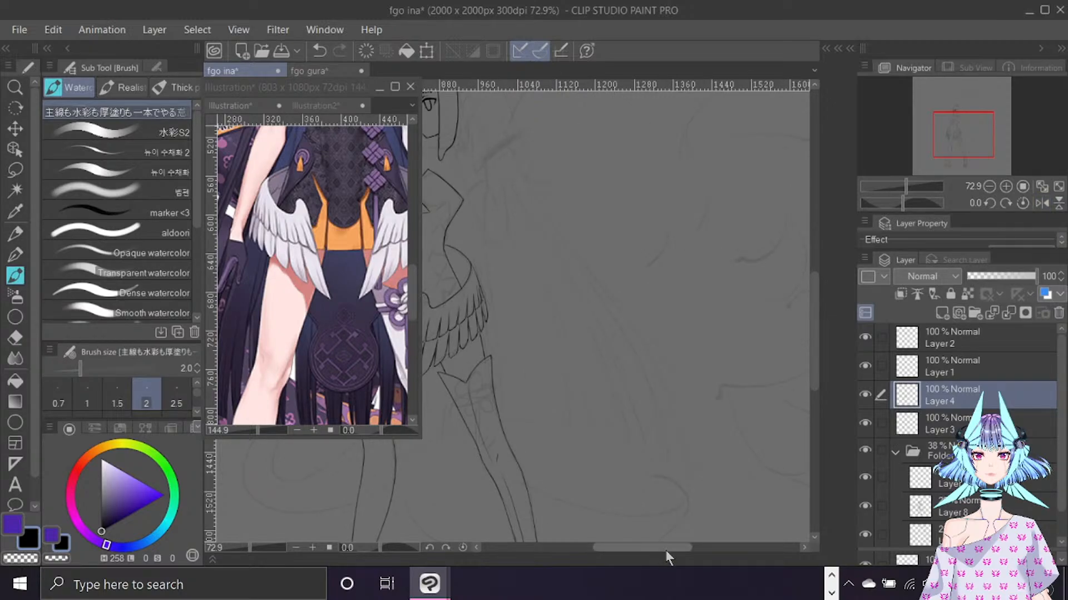
Add a new raster layer directly above the body line art on Layer 3.
left_click_drag(665, 549, 640, 547)
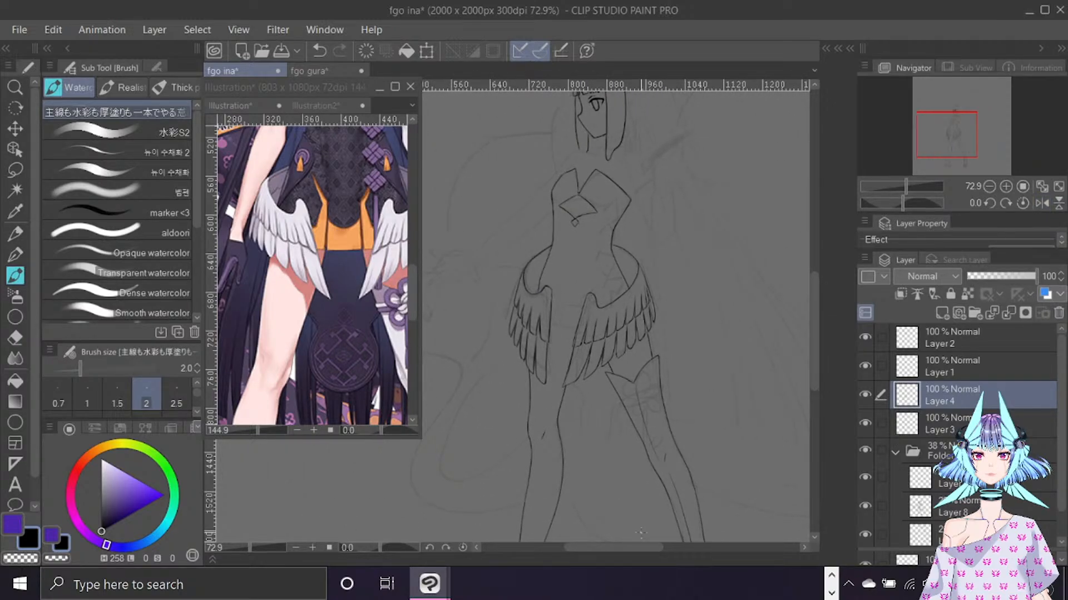
left_click_drag(815, 326, 817, 297)
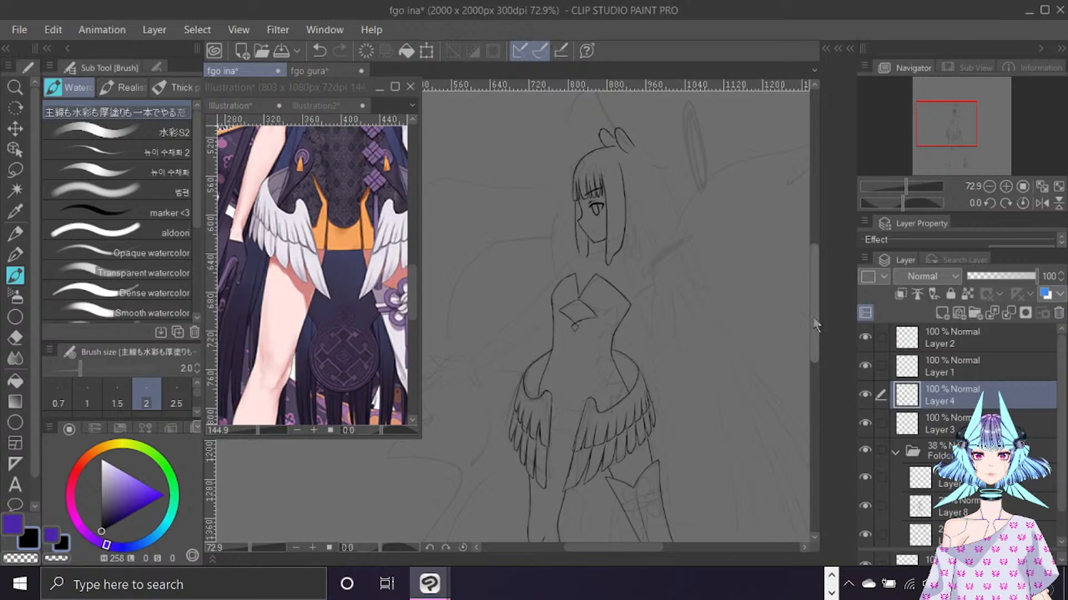
mouse_move(816, 322)
left_mouse_down()
mouse_move(823, 392)
mouse_move(820, 335)
left_mouse_up()
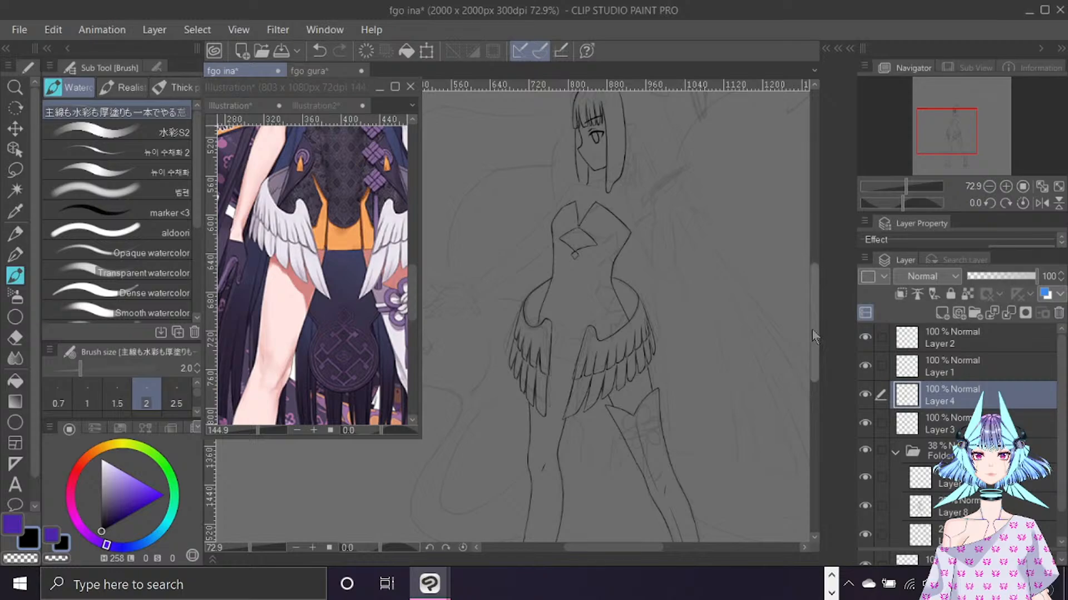
scroll(575, 314, "up", 2)
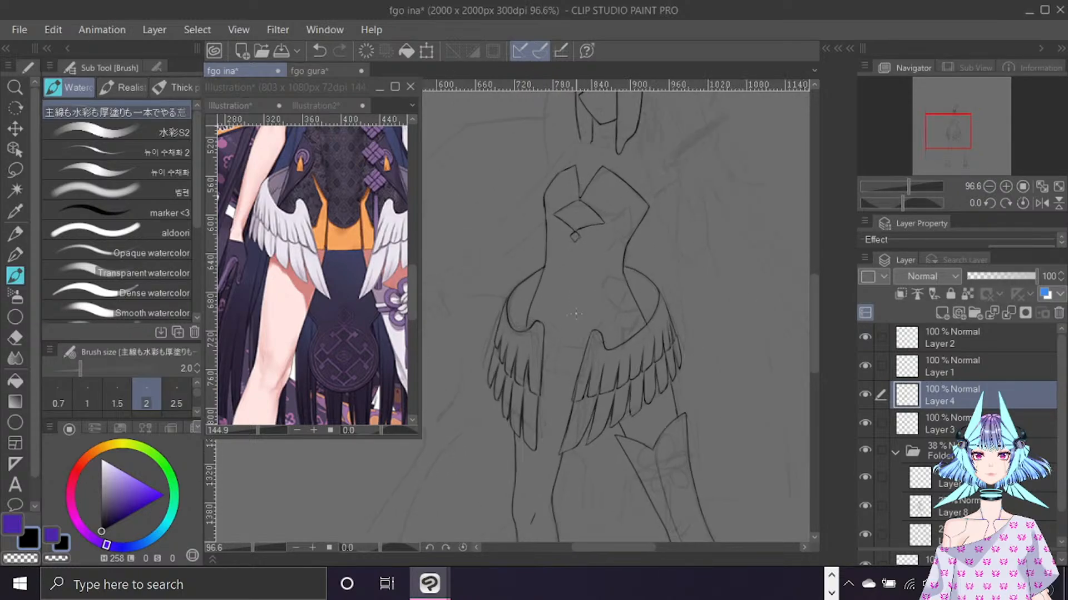
scroll(575, 314, "up", 2)
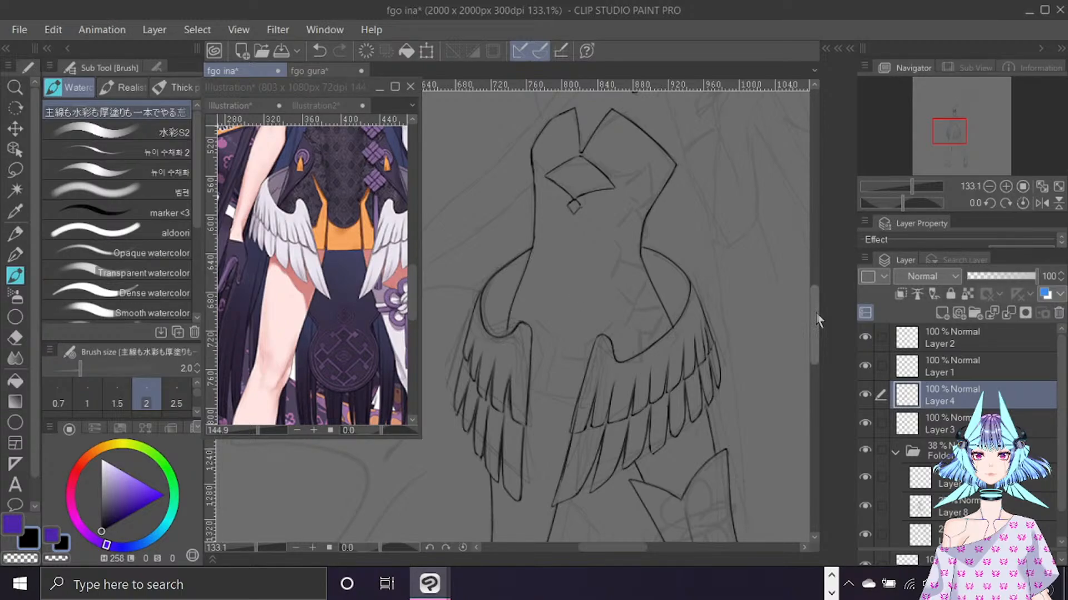
left_click_drag(813, 321, 810, 371)
left_click(890, 424)
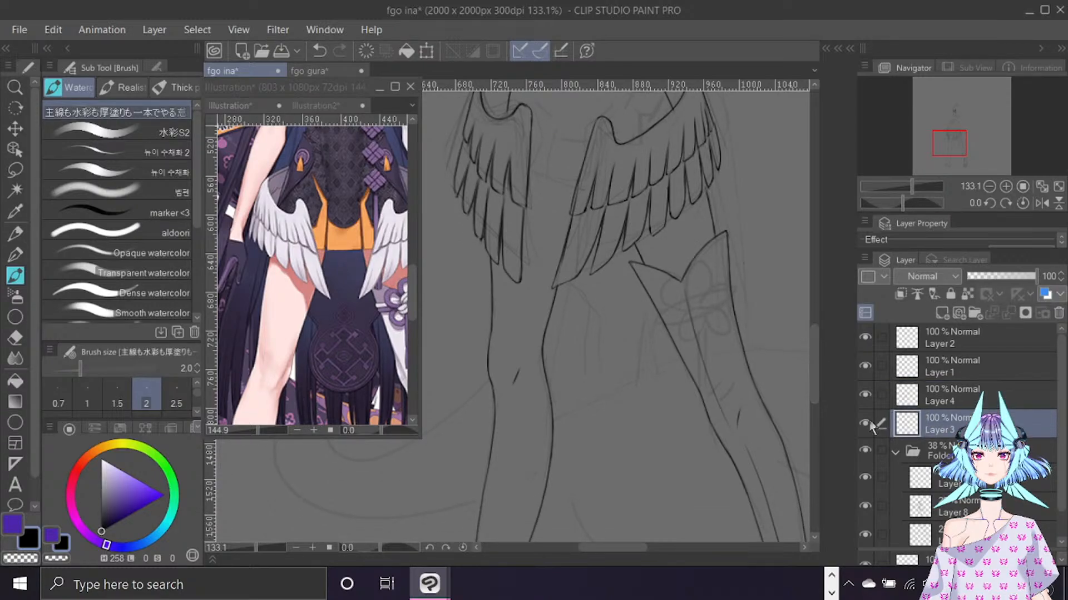
left_click(865, 422)
left_click(865, 422)
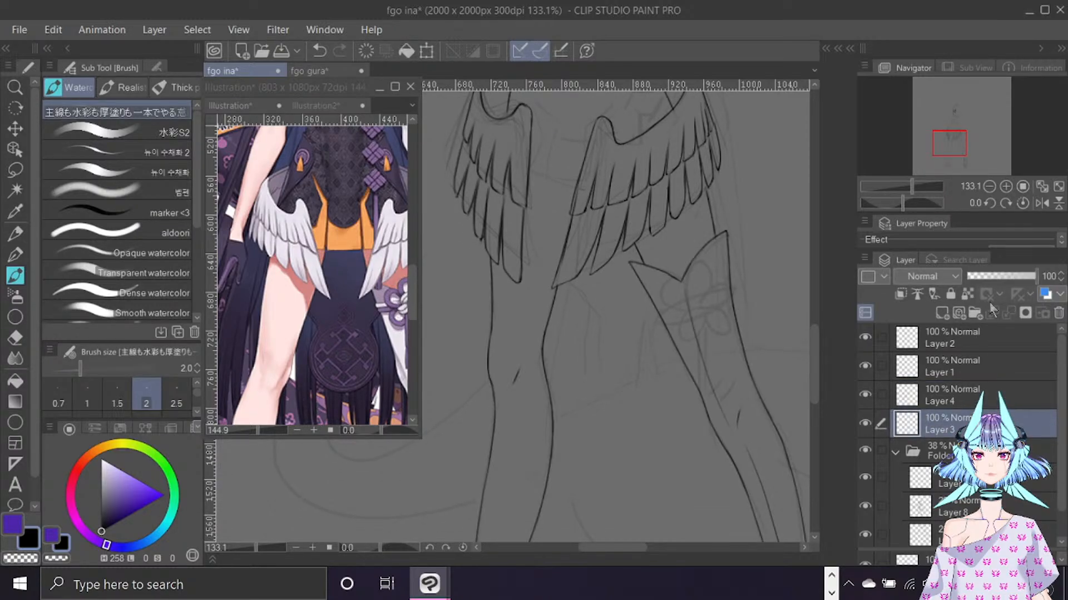
left_click(944, 314)
Ink a short diagonal line from the larger hip wing's tip toward the gap between the legs, with the view mirrored.
scroll(813, 354, "down", 3)
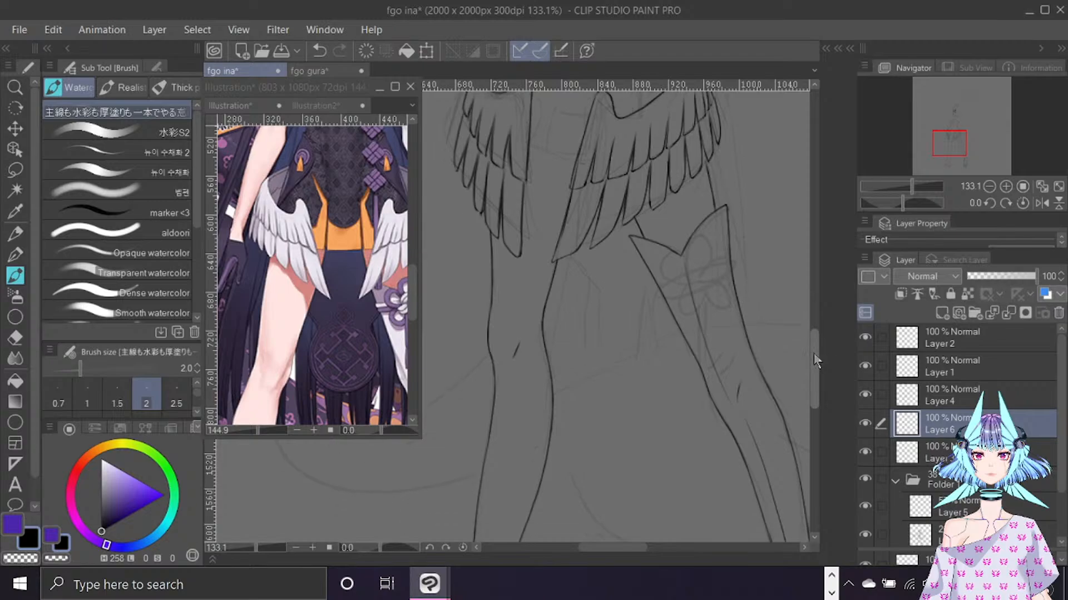
key("h")
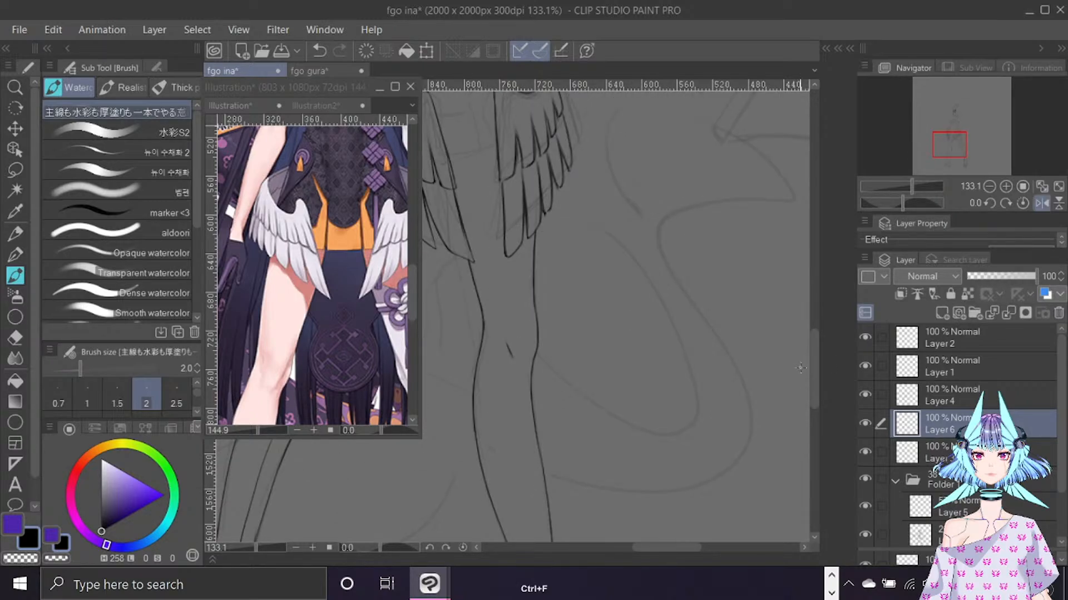
left_click_drag(684, 549, 662, 549)
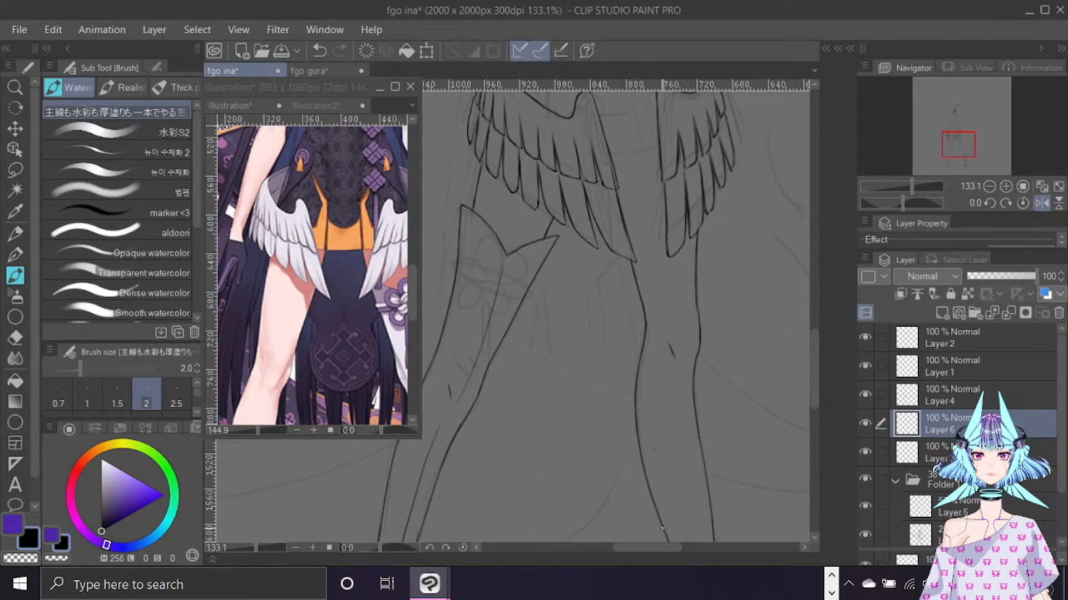
left_click_drag(619, 257, 589, 290)
mouse_move(591, 287)
left_mouse_down()
mouse_move(596, 364)
mouse_move(500, 362)
left_mouse_up()
key("ctrl+z")
Draw a circle between the legs below the hip wing on a new layer, using the Ellipse tool at brush size 2.
left_click(15, 315)
left_click(941, 313)
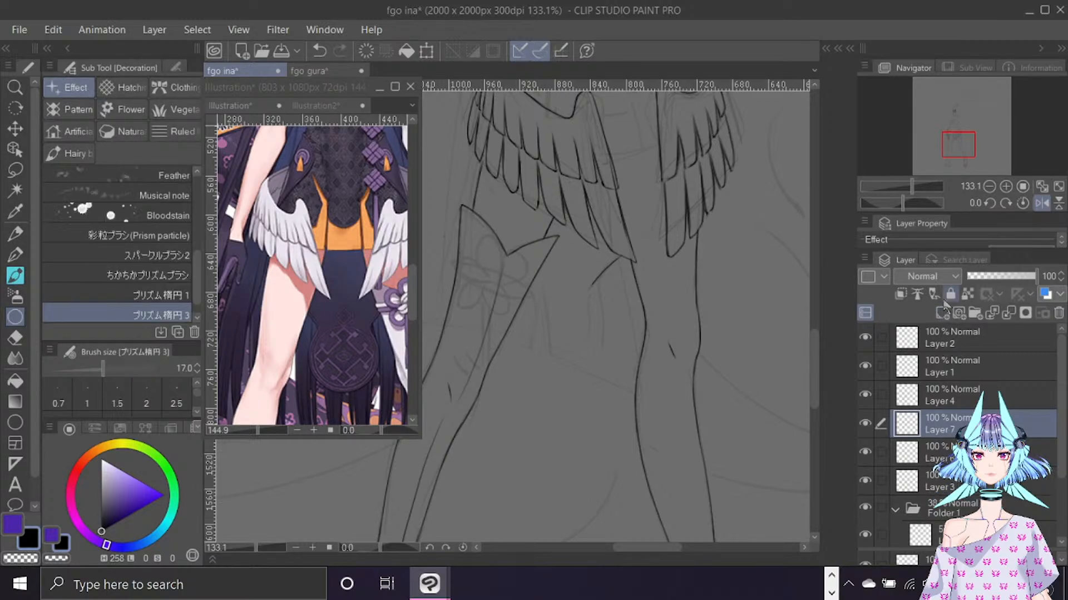
left_click(15, 423)
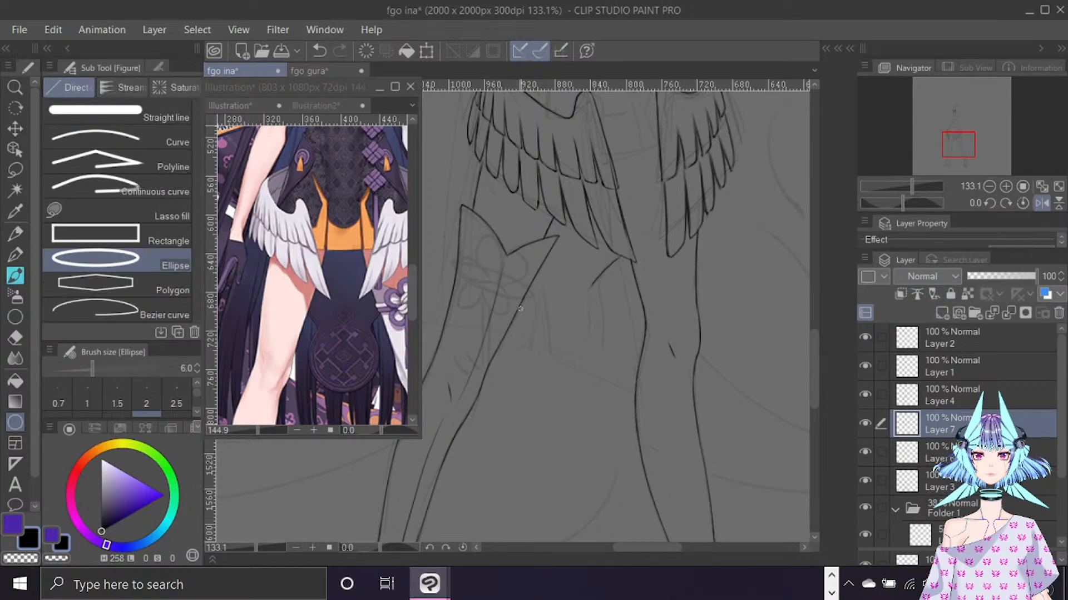
key("bracketleft")
key("bracketleft")
key("bracketleft")
key("bracketleft")
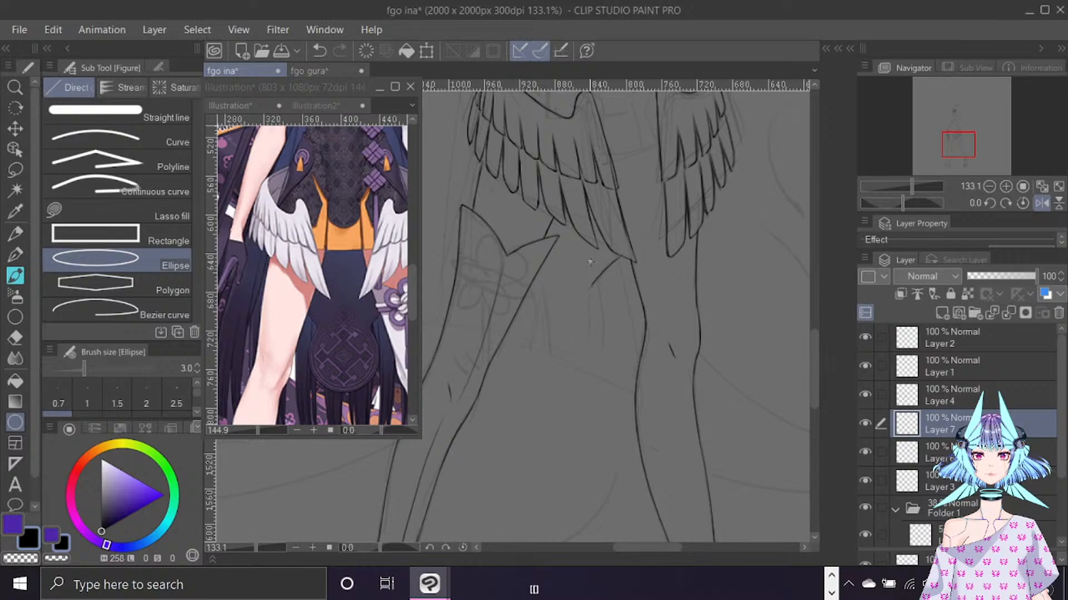
key("bracketleft")
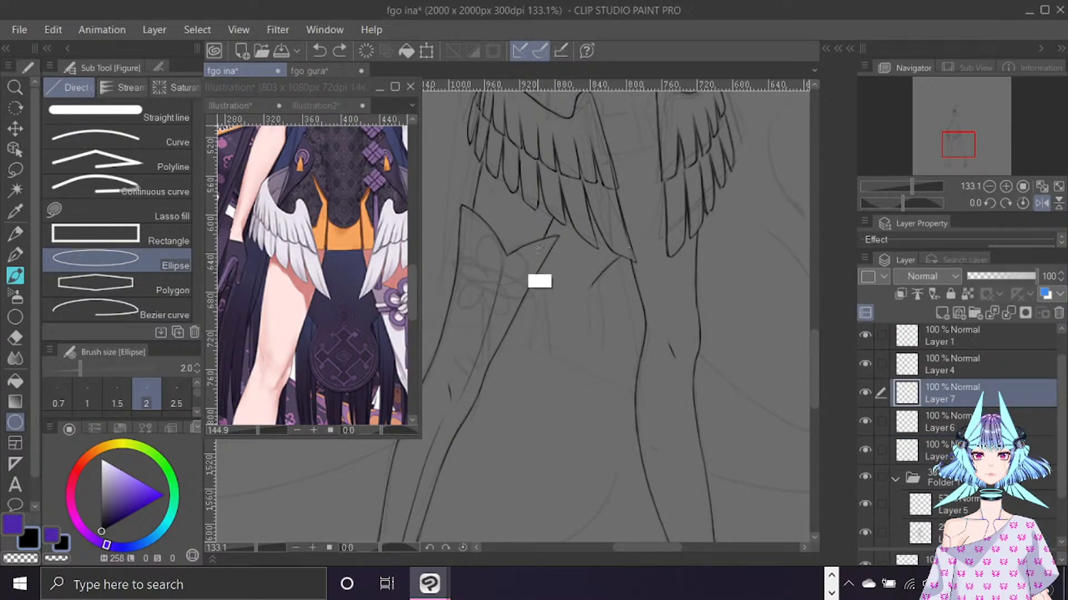
left_click_drag(537, 252, 659, 373)
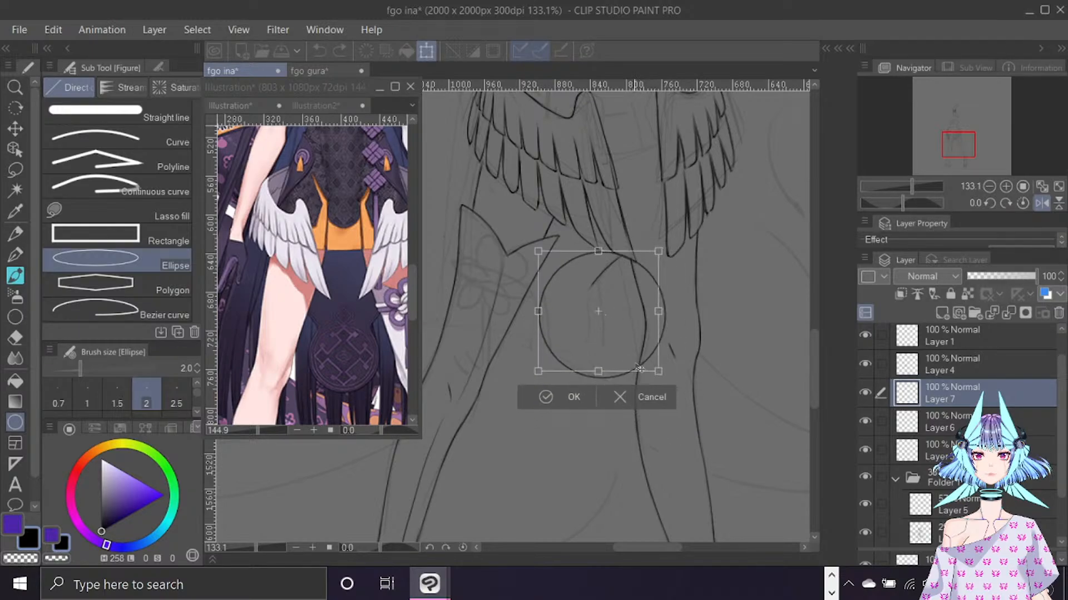
Shrink the circle and position it at the end of the short line, overlapping the stockinged leg.
left_click_drag(619, 312, 558, 305)
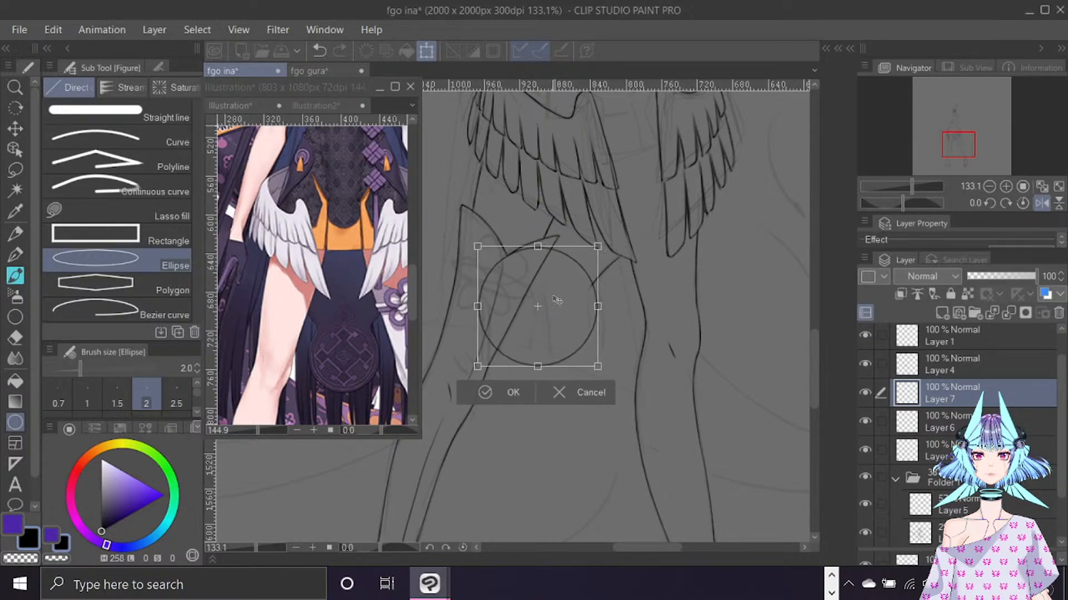
left_click_drag(477, 246, 503, 272)
mouse_move(599, 277)
left_mouse_down()
mouse_move(598, 287)
mouse_move(595, 277)
left_mouse_up()
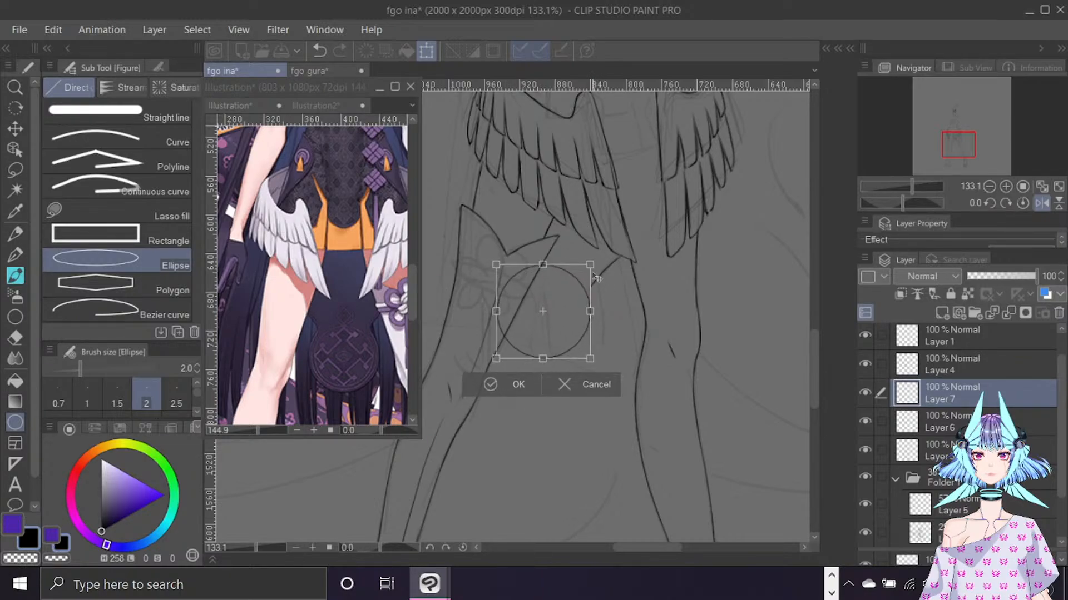
left_click_drag(496, 265, 501, 270)
left_click_drag(566, 281, 568, 275)
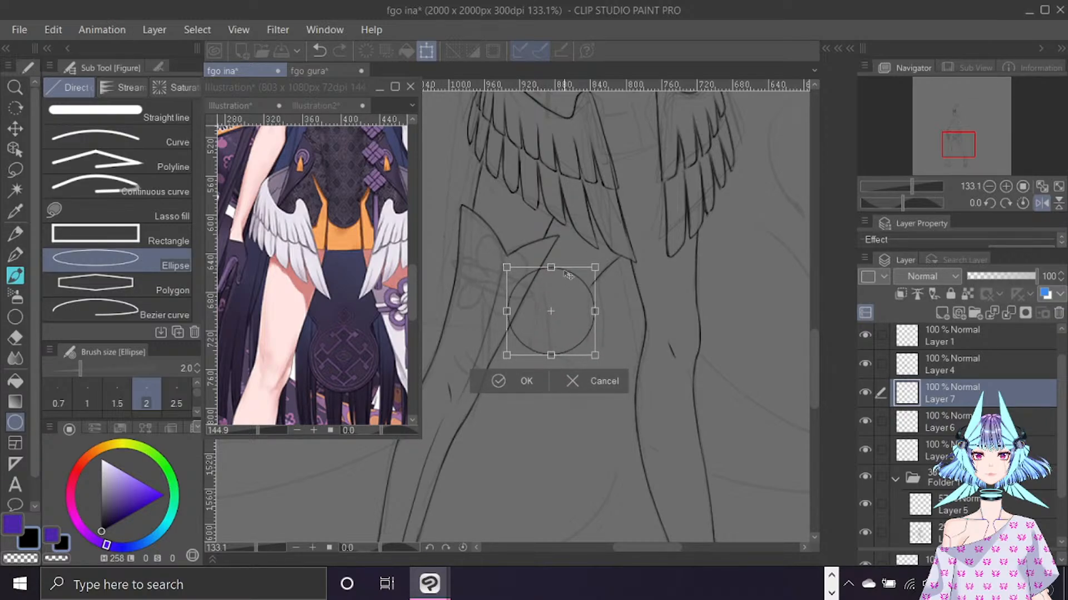
key("ctrl+f")
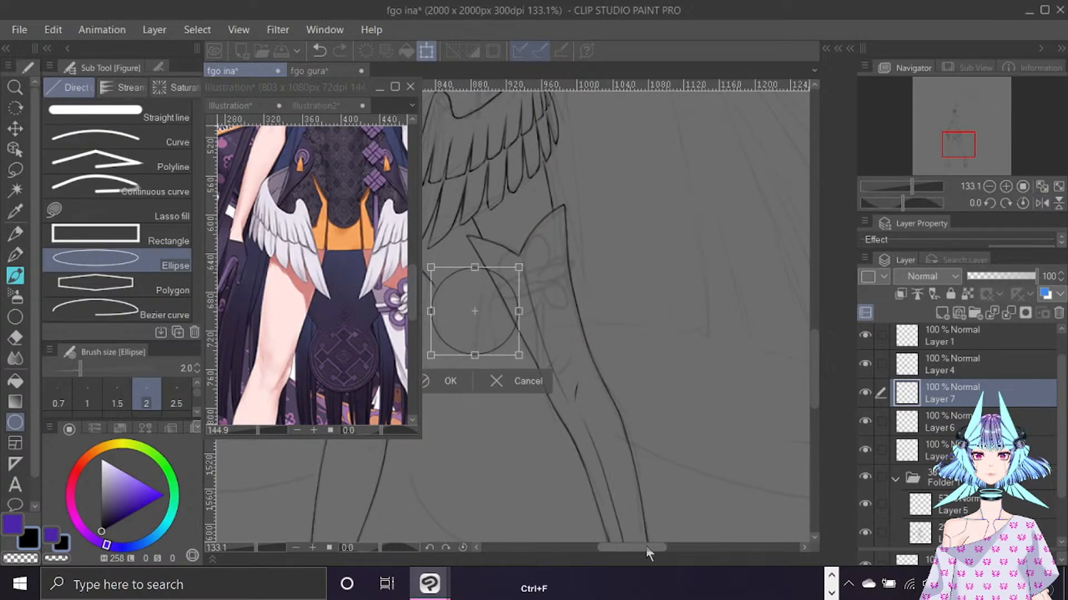
left_click_drag(639, 548, 621, 521)
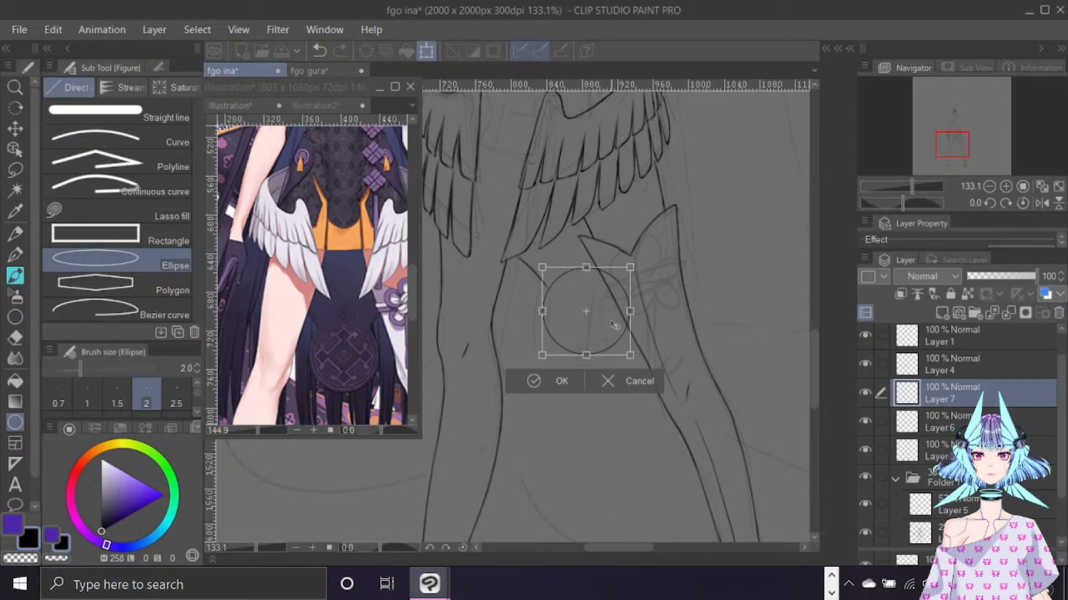
left_click_drag(610, 328, 613, 335)
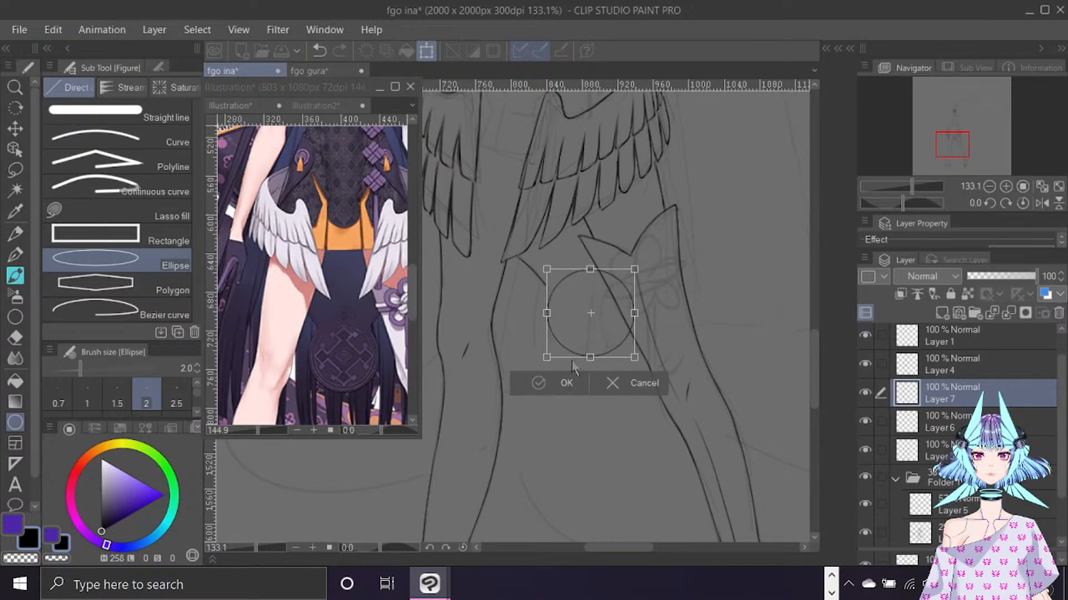
left_click(572, 386)
Erase the circle's upper arc and its overlap with the leg using the Hard eraser at size 20.
key("e")
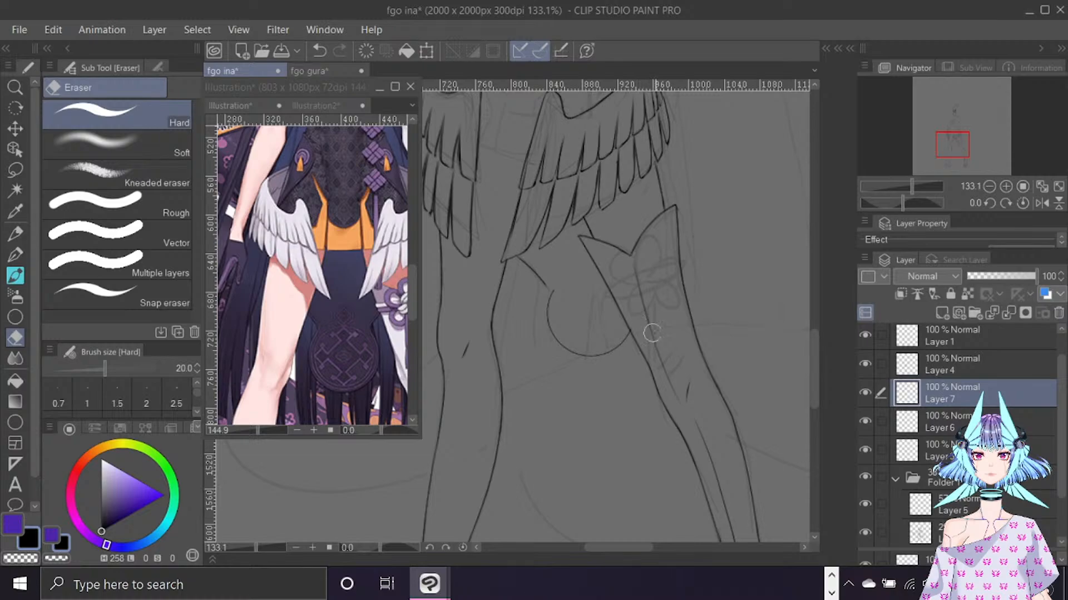
key("ctrl+f")
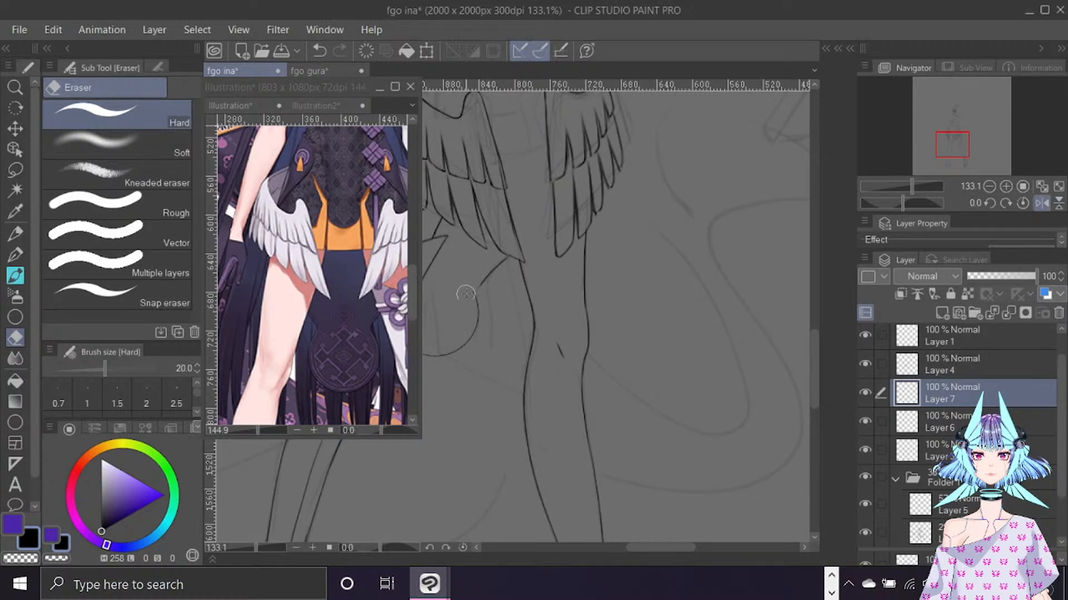
key("b")
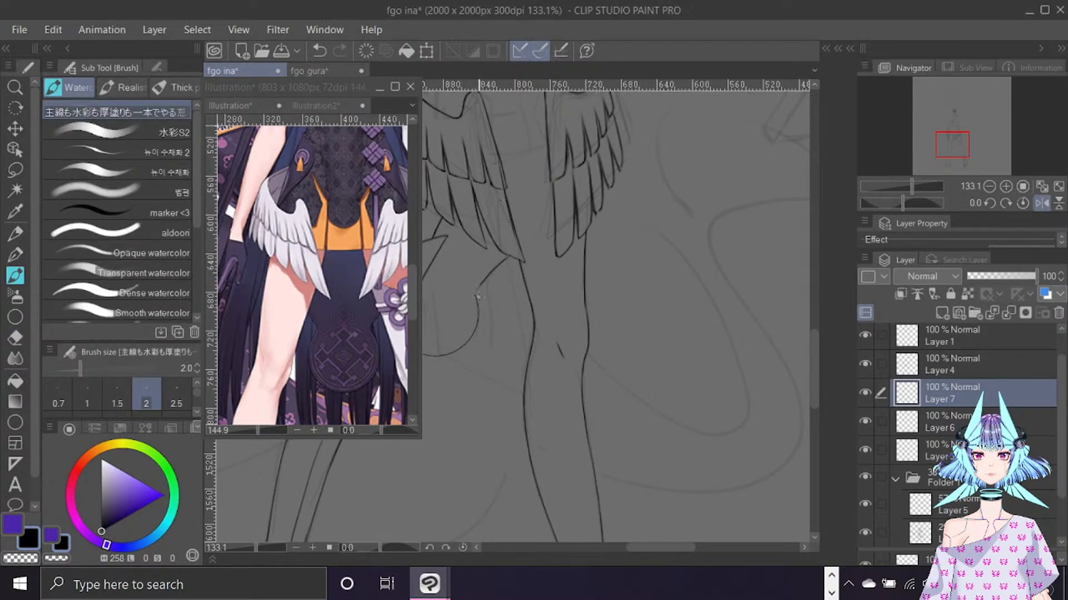
left_click_drag(694, 549, 666, 548)
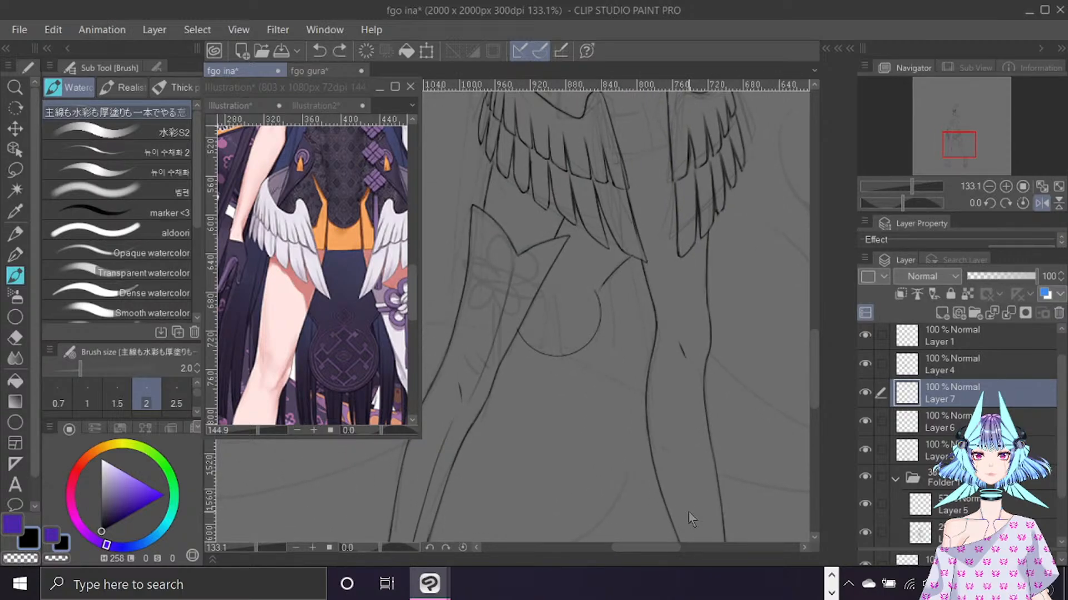
Discard the circle together with its layer and erase the short line at the wing tip on Layer 6.
key("ctrl+z")
key("ctrl+z")
left_click(1057, 314)
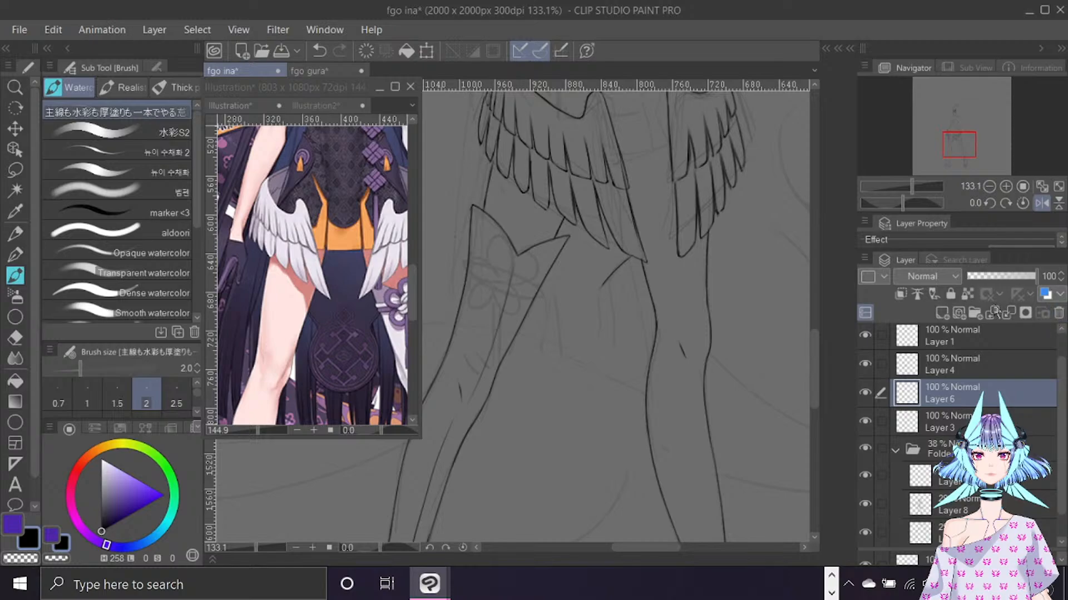
key("e")
key("b")
Ink the slightly curved hem line between the inner edges of the two hip wings on Layer 6.
scroll(811, 304, "up", 5)
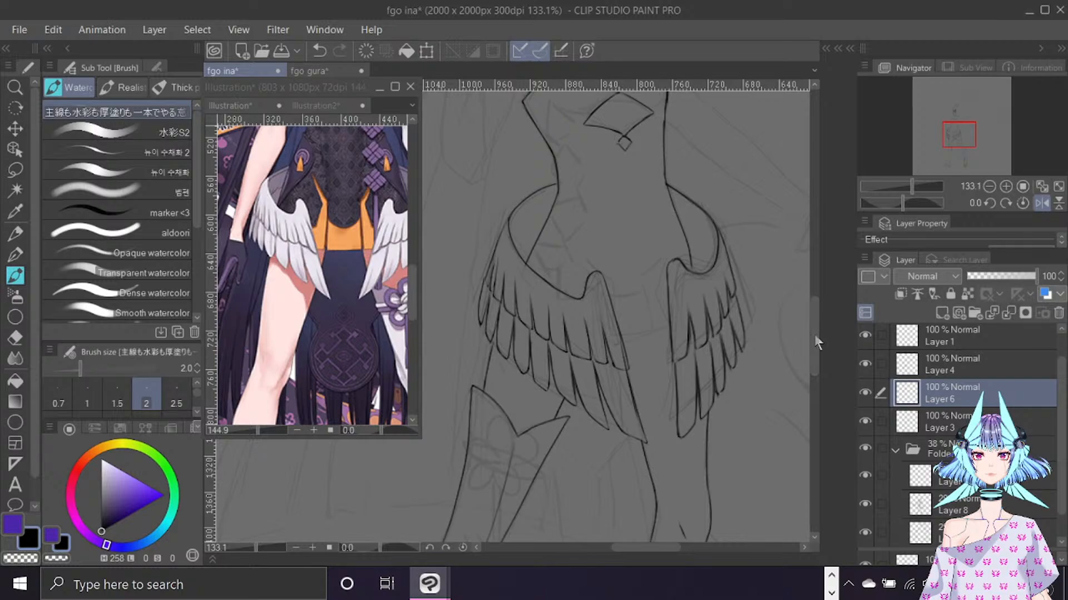
scroll(813, 328, "up", 3)
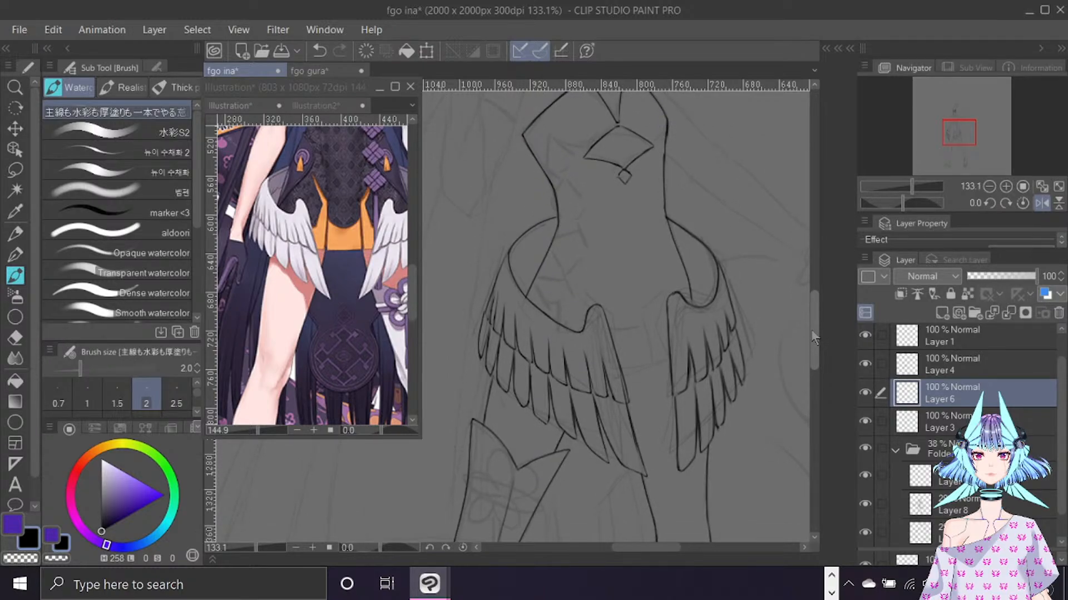
left_click_drag(620, 377, 685, 356)
key("ctrl+f")
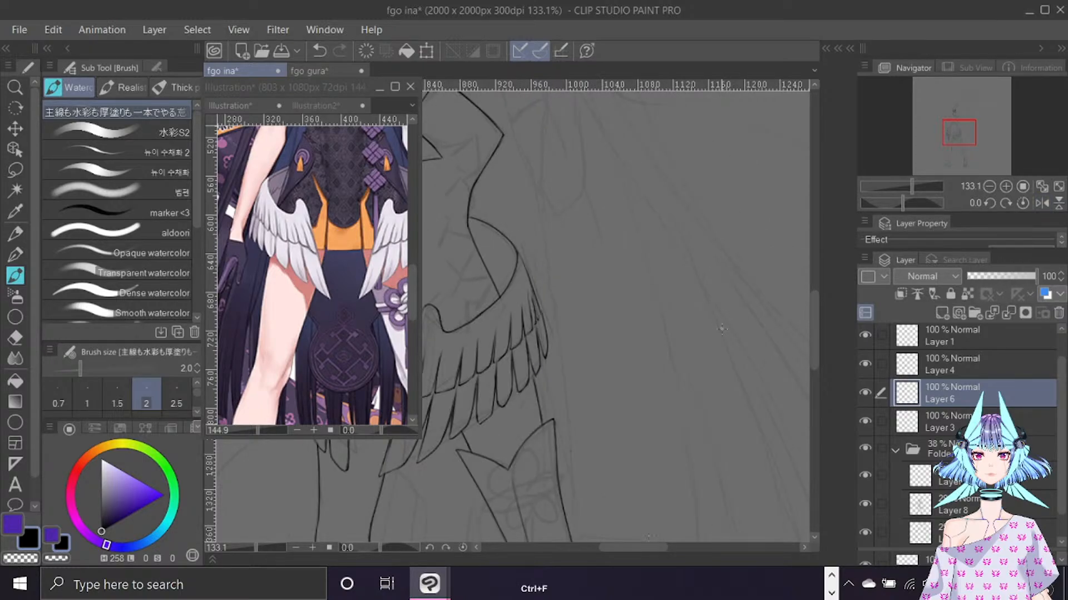
left_click_drag(647, 548, 627, 552)
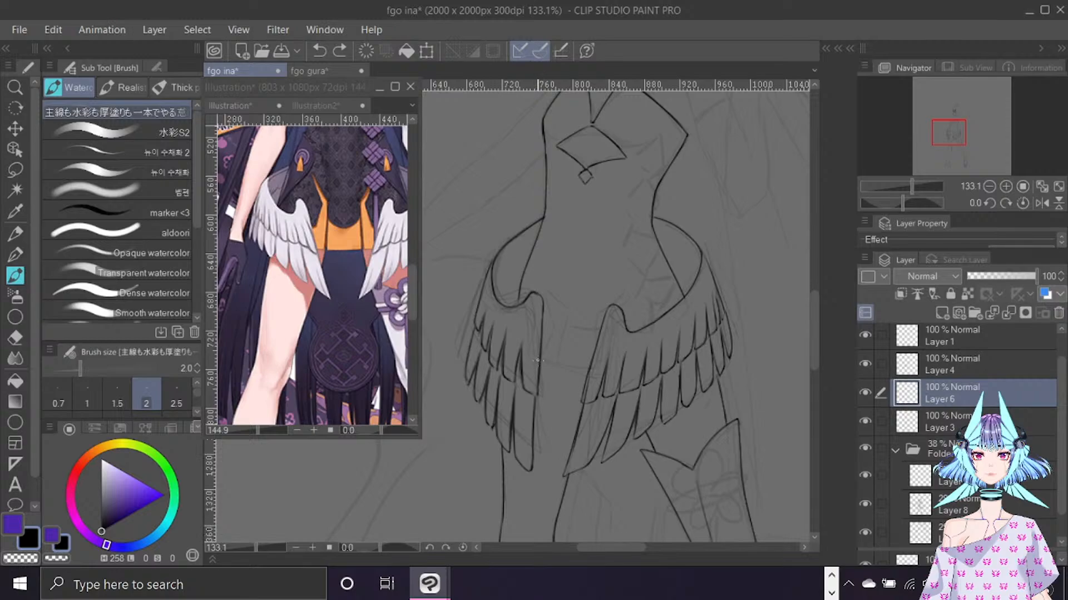
left_click_drag(537, 360, 598, 377)
Ink the curved garment edges from both sides of the waist down toward the hip wings, following the reference outfit.
left_click_drag(415, 290, 414, 277)
left_click(813, 308)
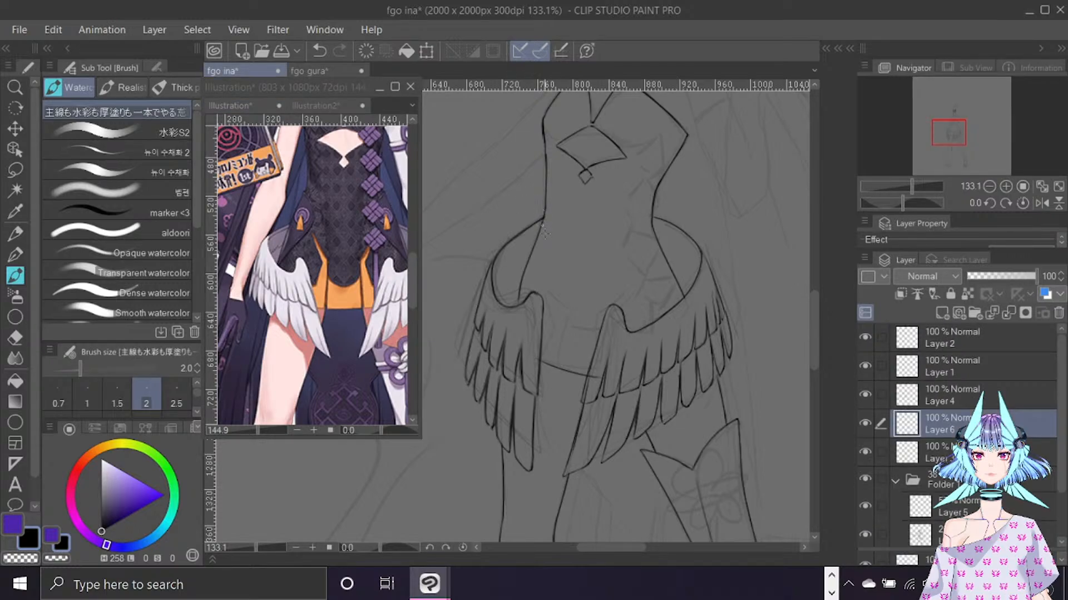
left_click_drag(544, 224, 525, 276)
left_click_drag(655, 231, 640, 296)
key("ctrl+z")
key("ctrl+z")
mouse_move(654, 231)
left_mouse_down()
mouse_move(637, 256)
mouse_move(683, 330)
left_mouse_up()
Trim the overshooting ends of the new garment lines with the Hard eraser at size 10 and extend the shorter waist curve to its wing.
key("e")
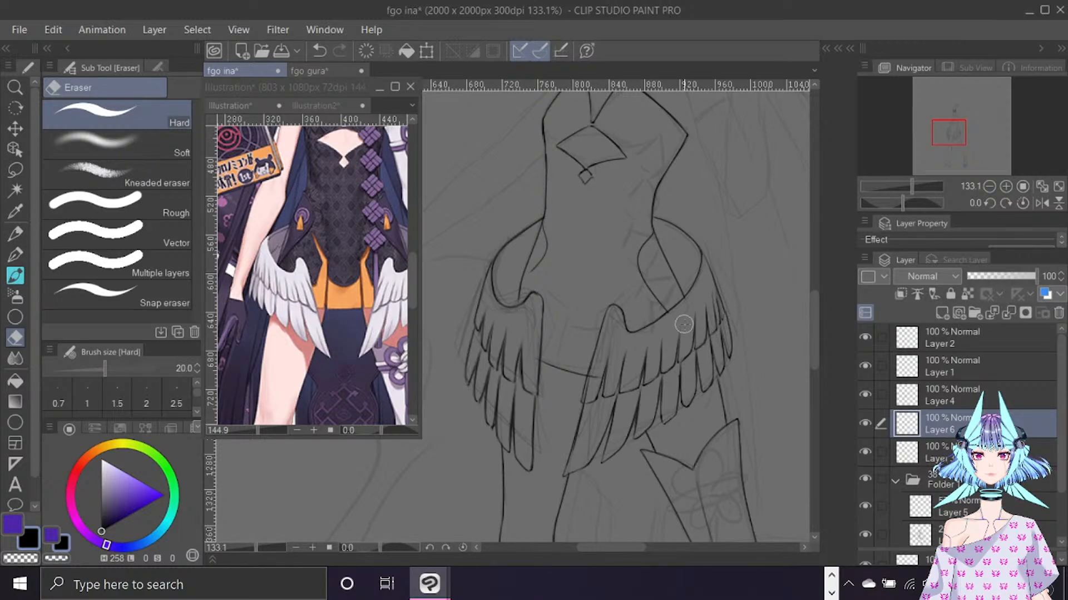
key("bracketleft")
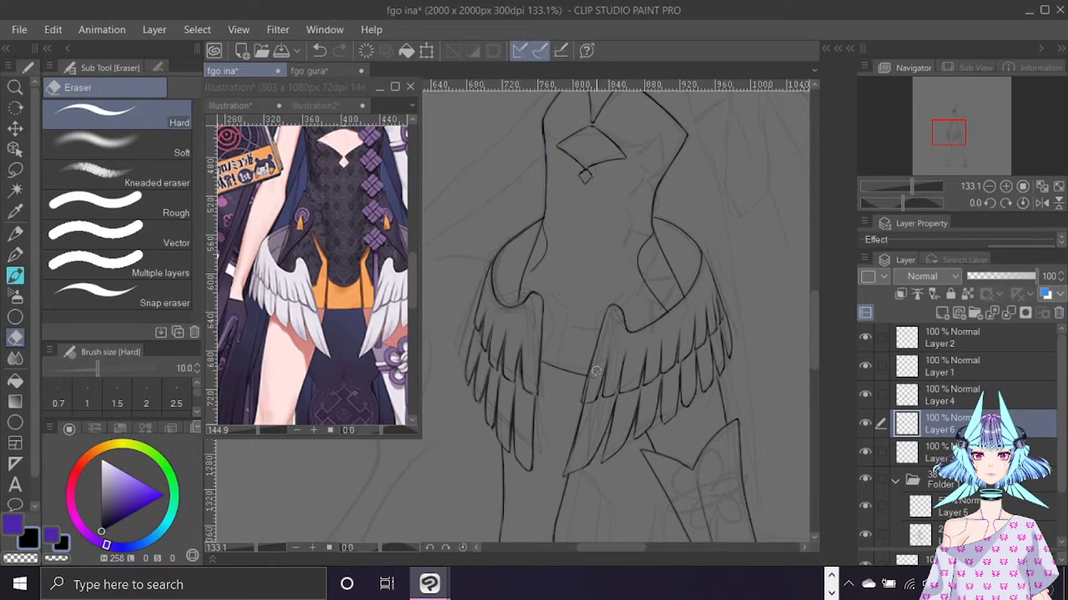
key("b")
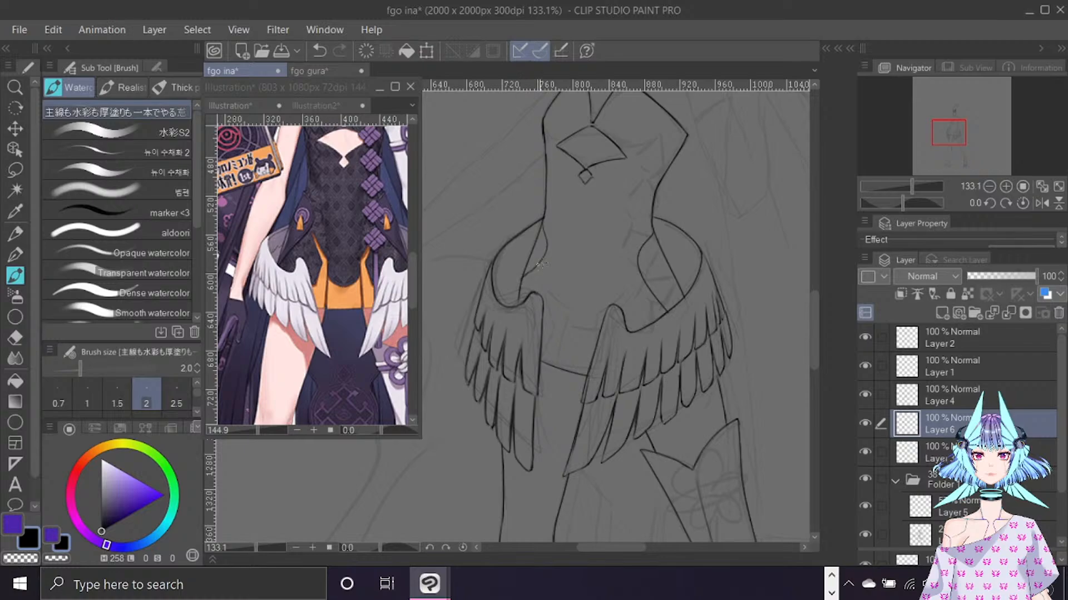
key("ctrl+z")
key("ctrl+y")
scroll(816, 323, "up", 3)
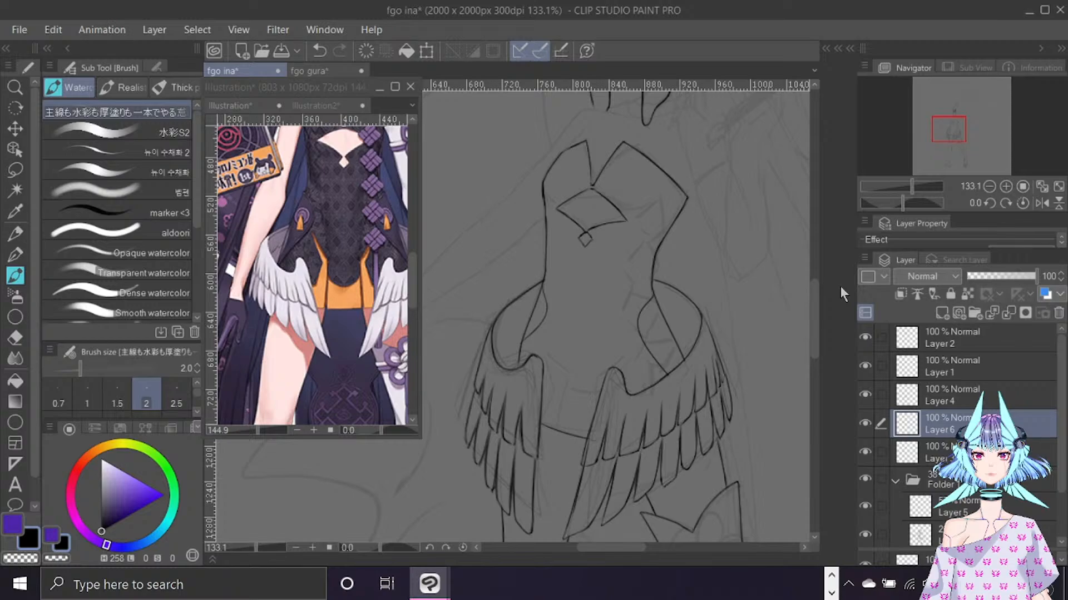
Ink the slanted panel edge that rises to a point on the lower torso beside the inner edge of the larger hip wing.
key("h")
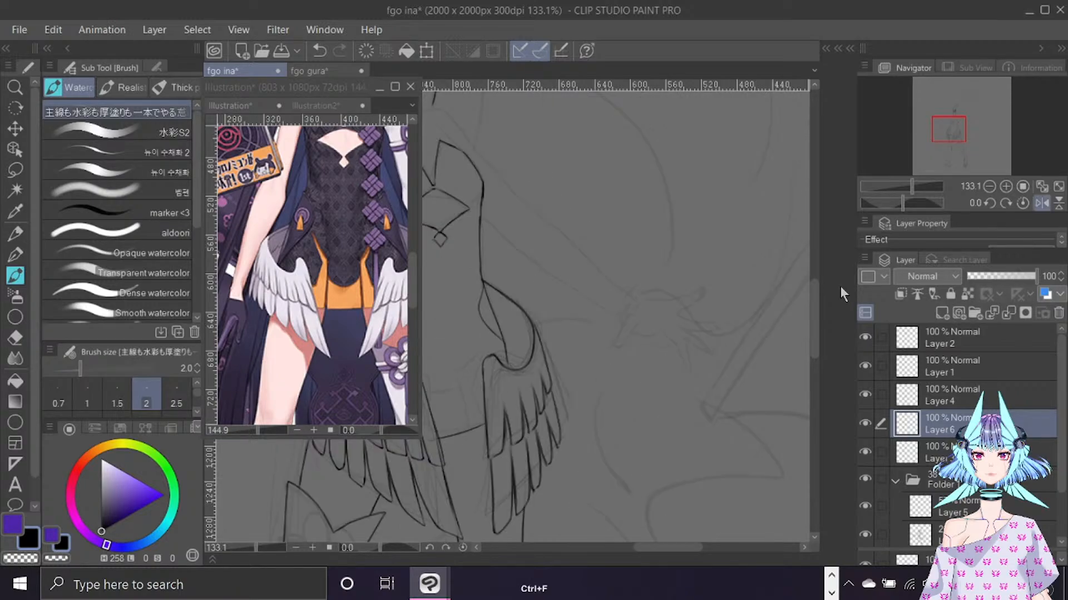
left_click_drag(637, 549, 644, 552)
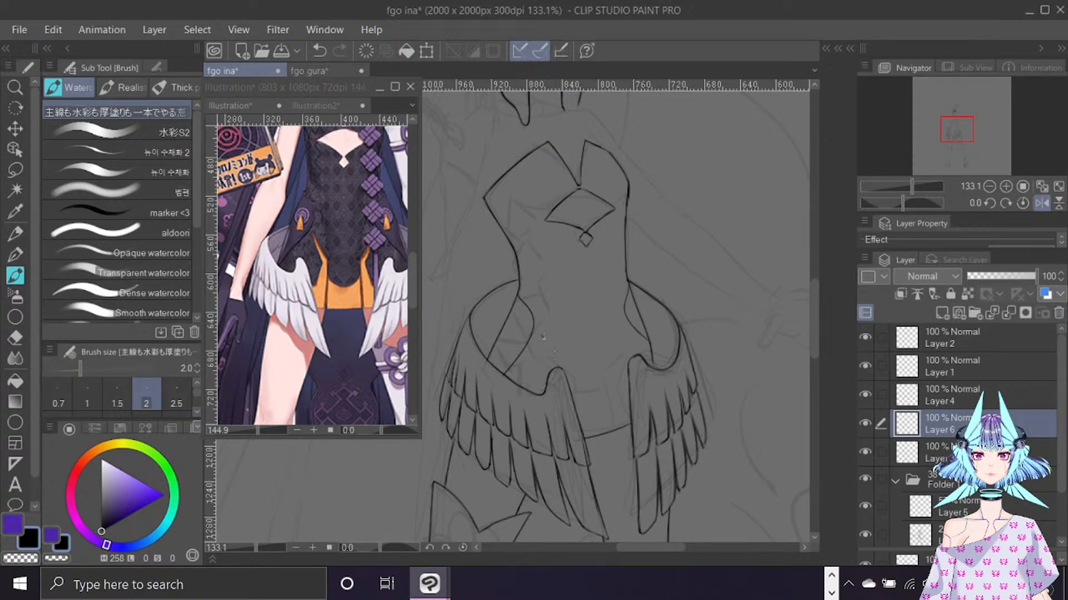
left_click_drag(542, 337, 574, 373)
mouse_move(542, 338)
left_mouse_down()
mouse_move(573, 372)
mouse_move(582, 441)
left_mouse_up()
key("h")
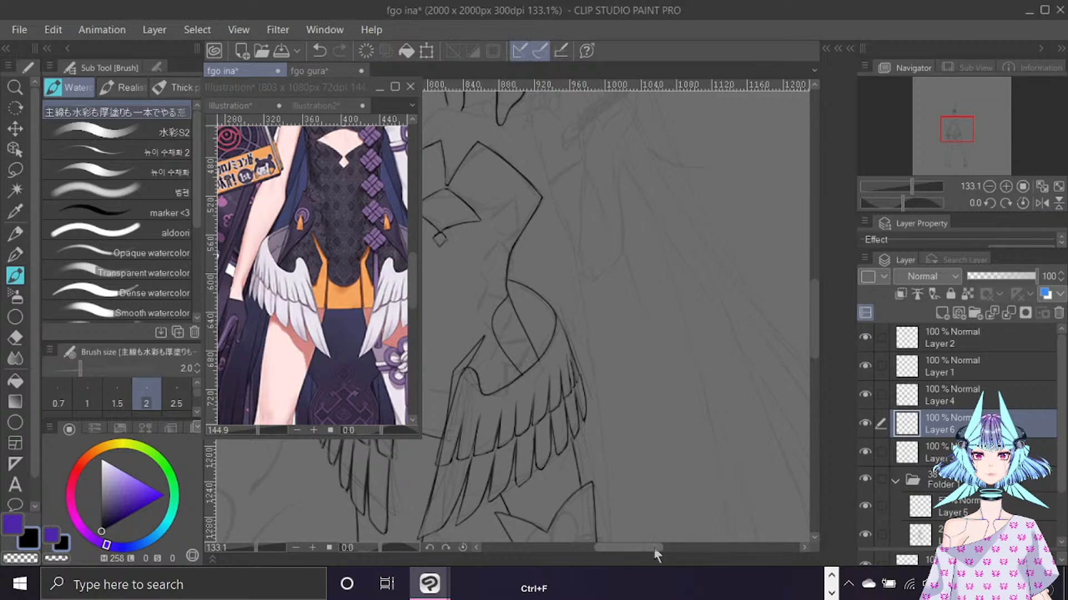
left_click_drag(655, 550, 638, 552)
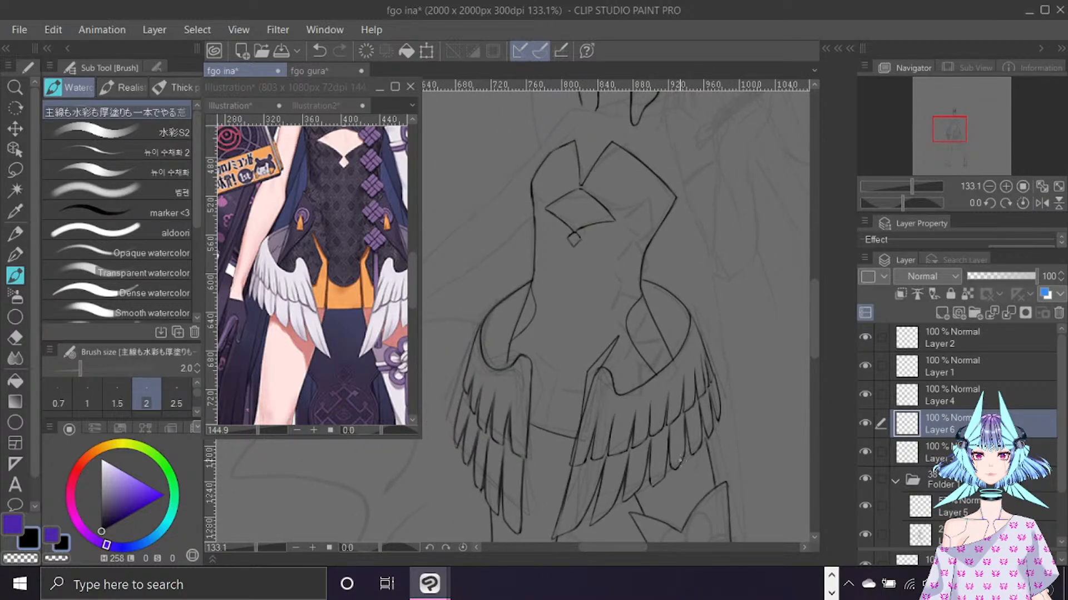
Try to ink the matching pointed panel edge beside the inner edge of the smaller hip wing.
left_click_drag(533, 325, 540, 371)
key("ctrl+z")
left_click_drag(534, 327, 539, 366)
key("ctrl+z")
With the canvas mirrored, try to ink the rounded bodice bottom and carry it up toward the smaller wing.
key("ctrl+f")
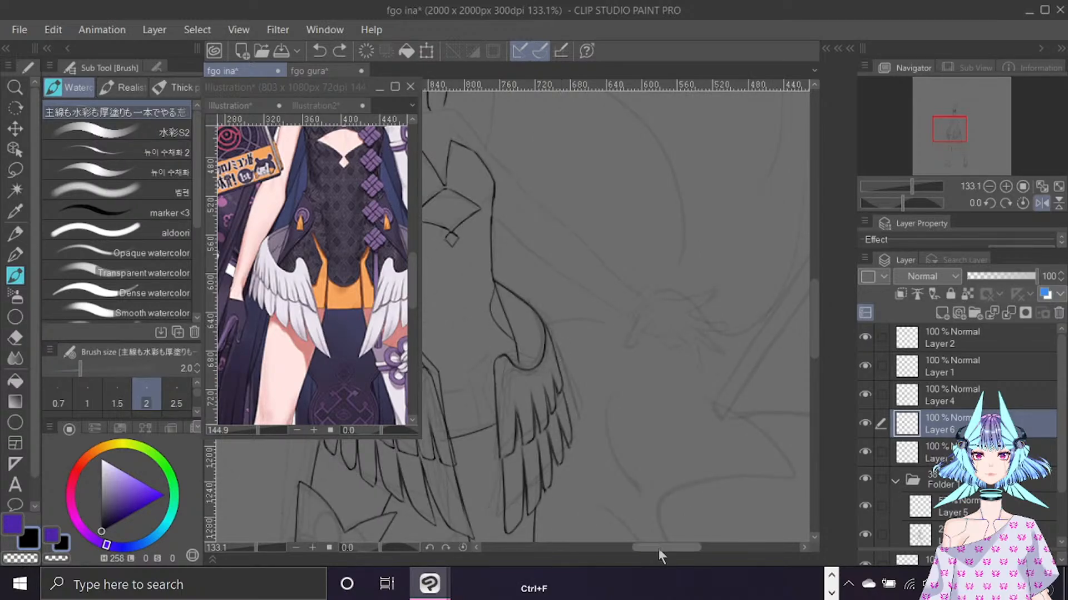
left_click_drag(659, 549, 653, 548)
mouse_move(496, 385)
left_mouse_down()
mouse_move(535, 381)
mouse_move(548, 356)
mouse_move(533, 381)
left_mouse_up()
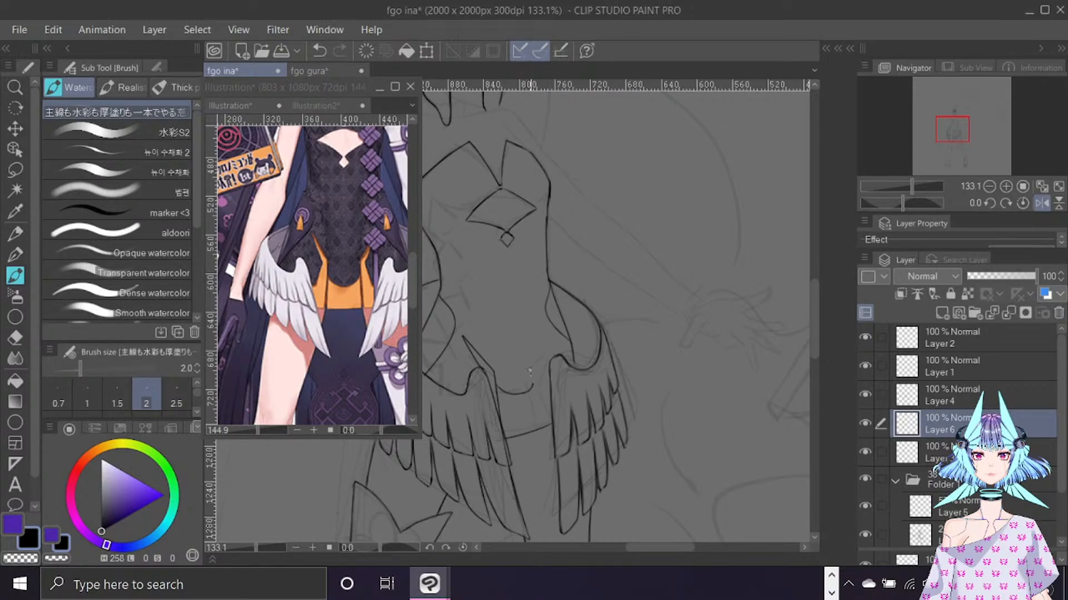
mouse_move(532, 384)
left_mouse_down()
mouse_move(535, 413)
mouse_move(541, 335)
left_mouse_up()
key("ctrl+z")
key("ctrl+z")
mouse_move(535, 375)
left_mouse_down()
mouse_move(542, 408)
mouse_move(543, 336)
left_mouse_up()
key("ctrl+z")
key("ctrl+z")
key("ctrl+z")
key("ctrl+z")
Try several versions of the panel edge beside the smaller hip wing in mirrored view, checking the shape unmirrored, and undo them.
left_click_drag(534, 361, 542, 358)
mouse_move(538, 360)
left_mouse_down()
mouse_move(551, 329)
mouse_move(543, 362)
left_mouse_up()
key("ctrl+z")
key("ctrl+z")
left_click_drag(538, 363, 553, 445)
key("ctrl+z")
mouse_move(548, 330)
left_mouse_down()
mouse_move(544, 355)
mouse_move(574, 417)
left_mouse_up()
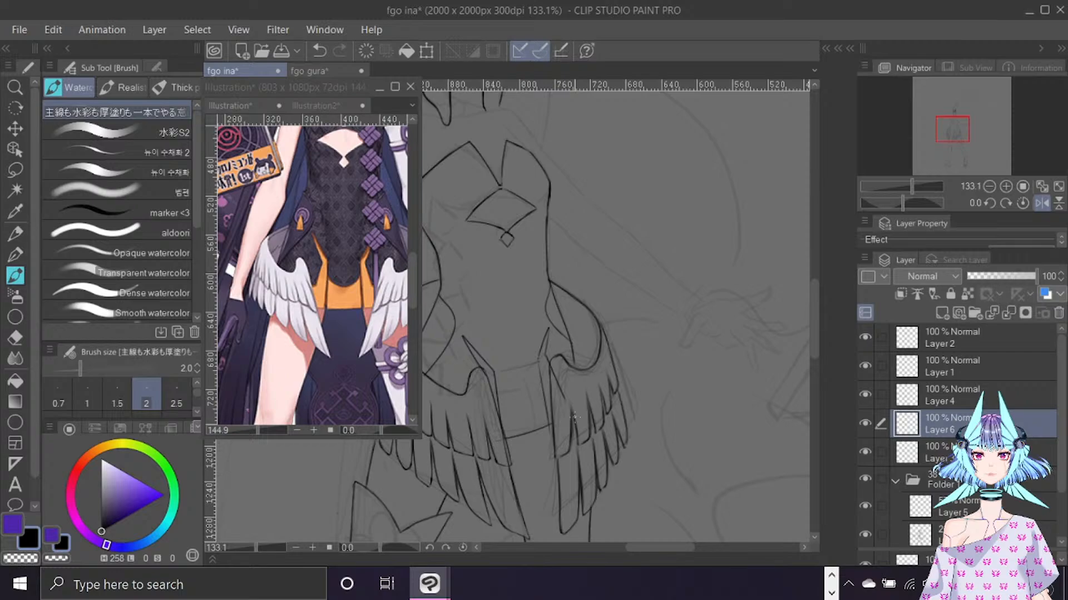
key("ctrl+f")
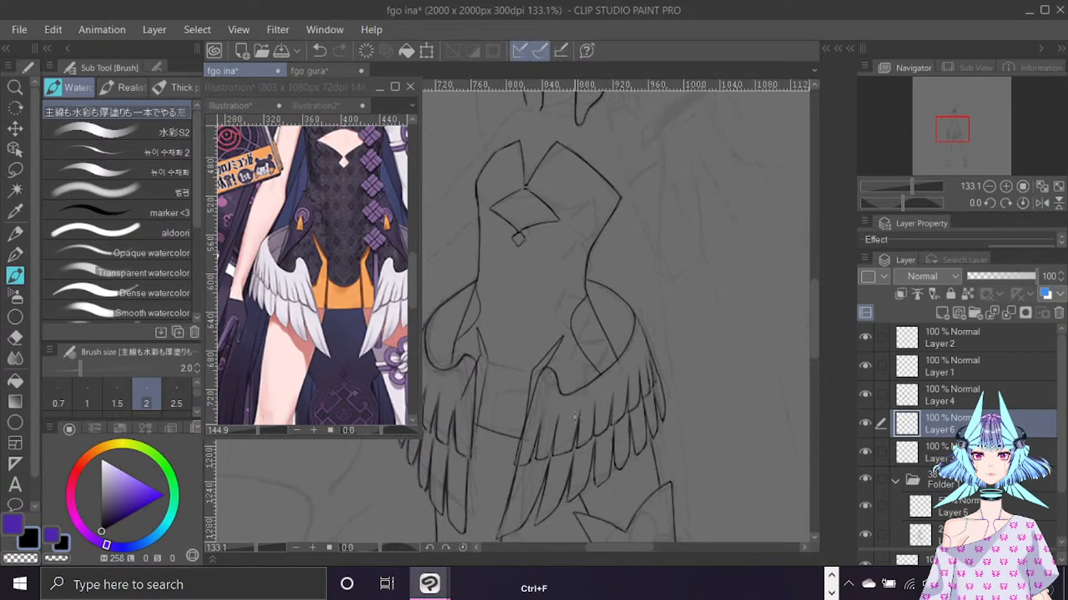
key("ctrl+z")
key("ctrl+z")
key("ctrl+z")
key("ctrl+z")
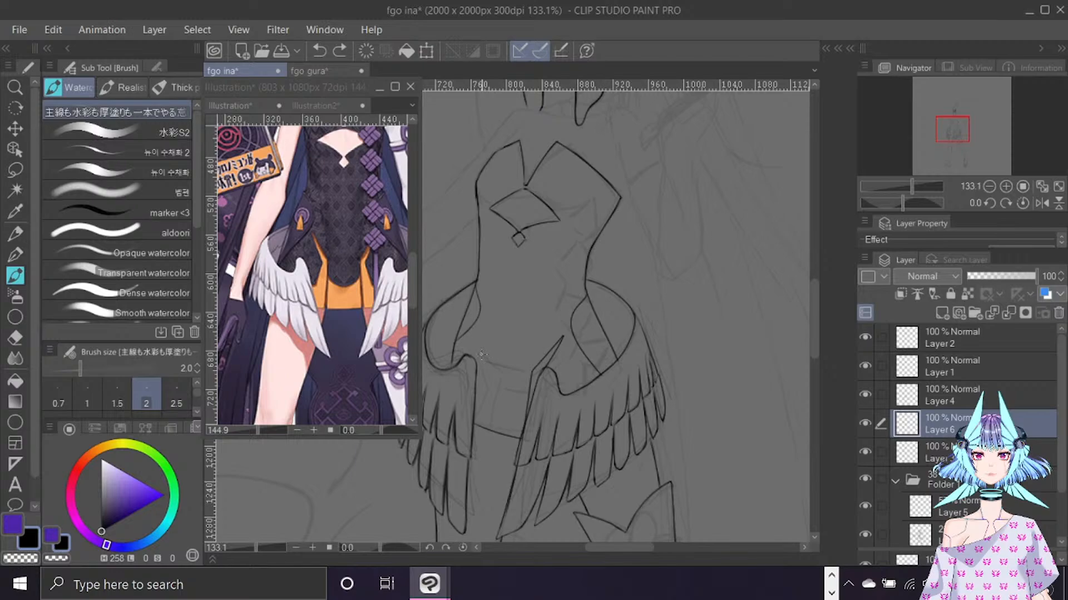
Ink the short pointed panel edge beside the smaller hip wing's inner edge on Layer 6.
left_click_drag(478, 329, 477, 426)
key("ctrl+z")
left_click_drag(478, 328, 479, 358)
key("e")
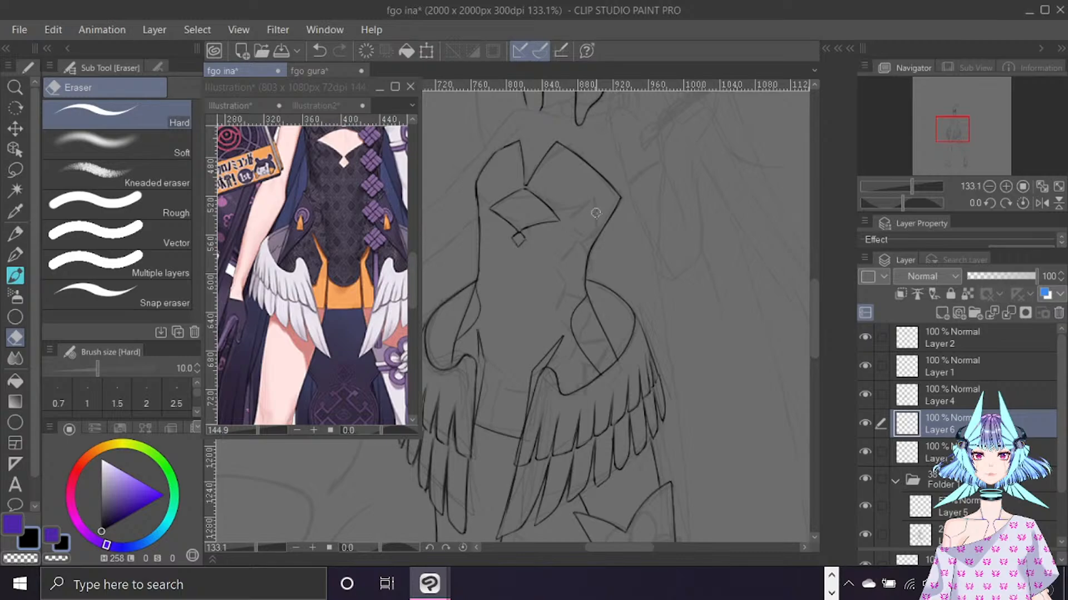
key("b")
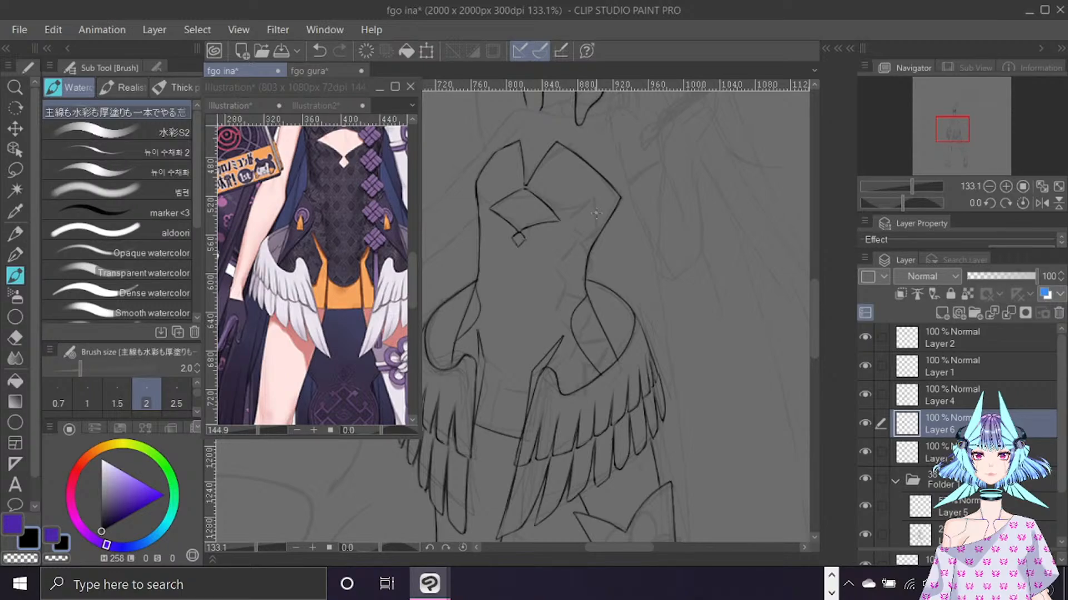
key("shift+space")
mouse_move(595, 213)
left_mouse_down()
mouse_move(617, 269)
mouse_move(612, 243)
left_mouse_up()
left_click_drag(621, 549, 614, 548)
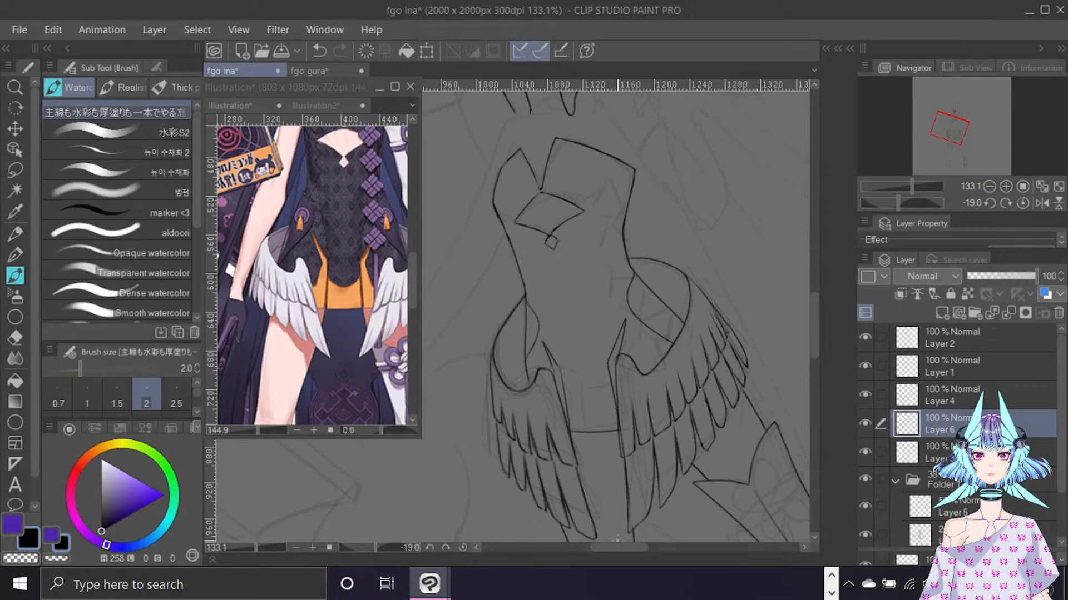
key("c")
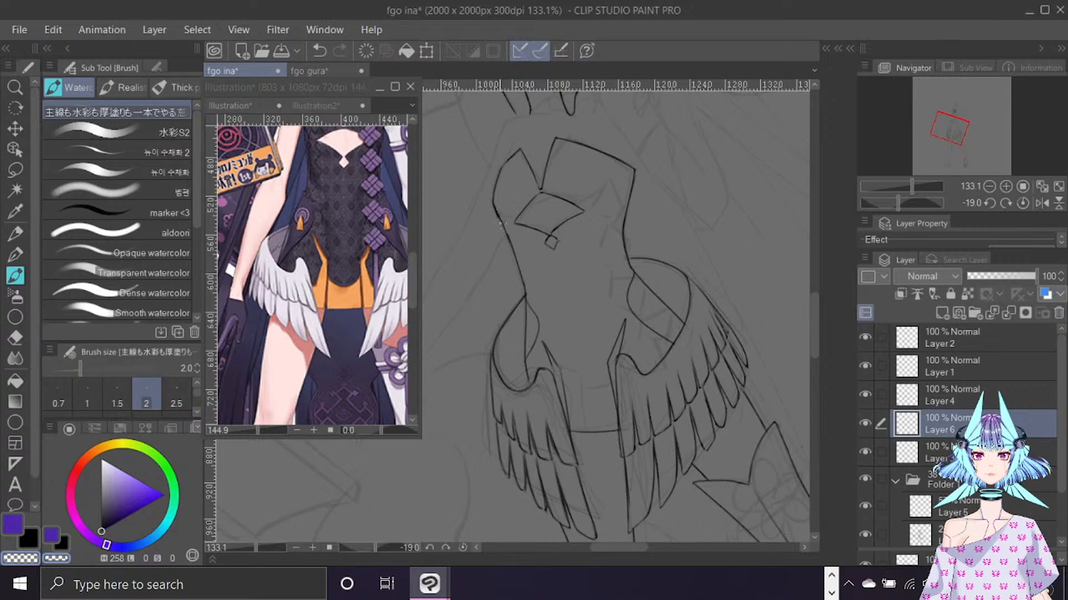
key("alt+bracketleft")
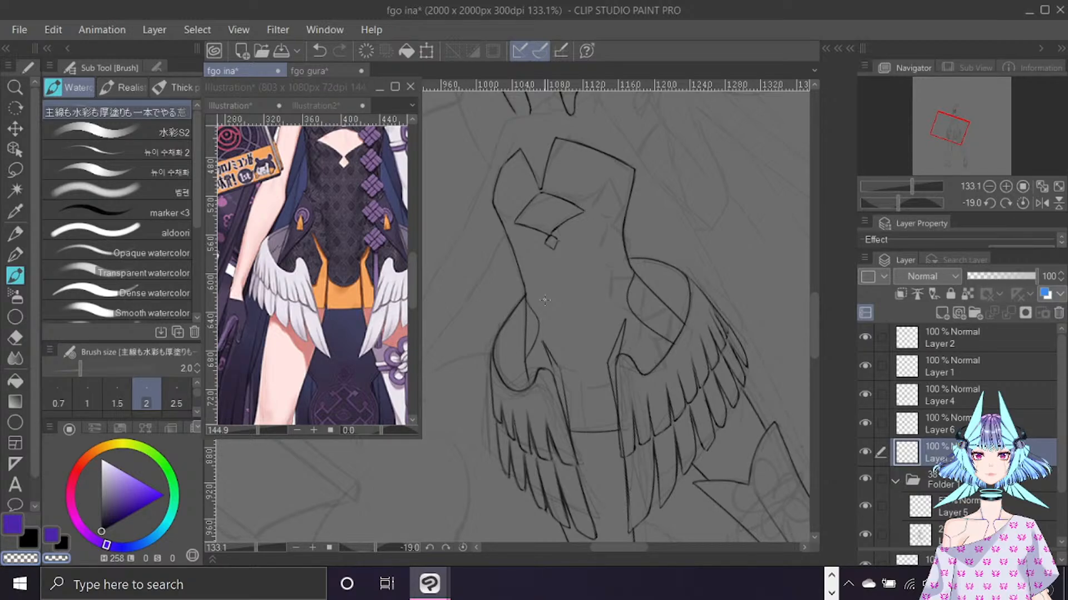
key("x")
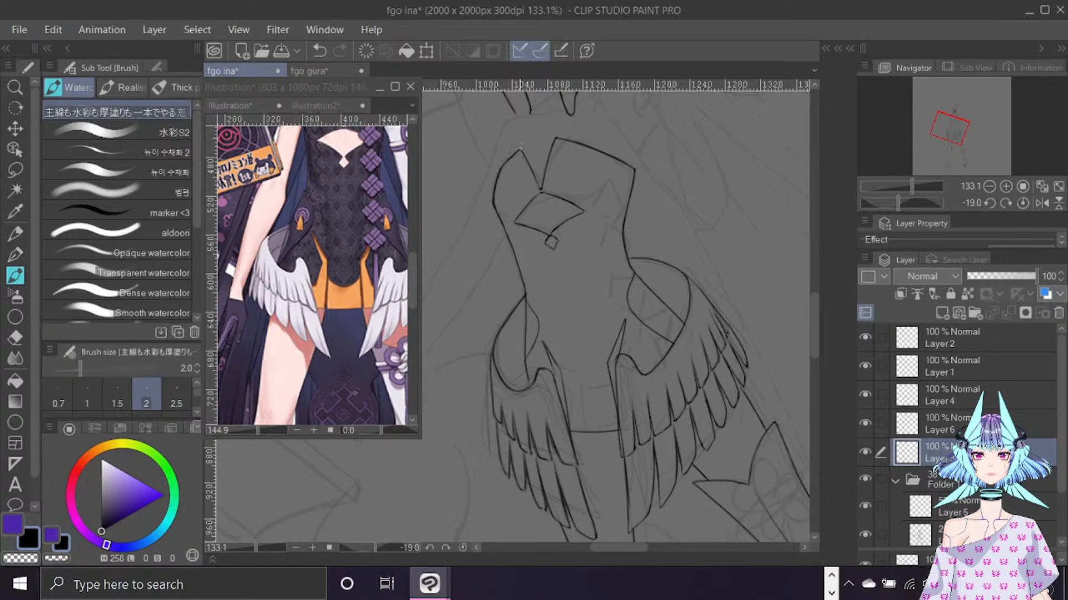
key("c")
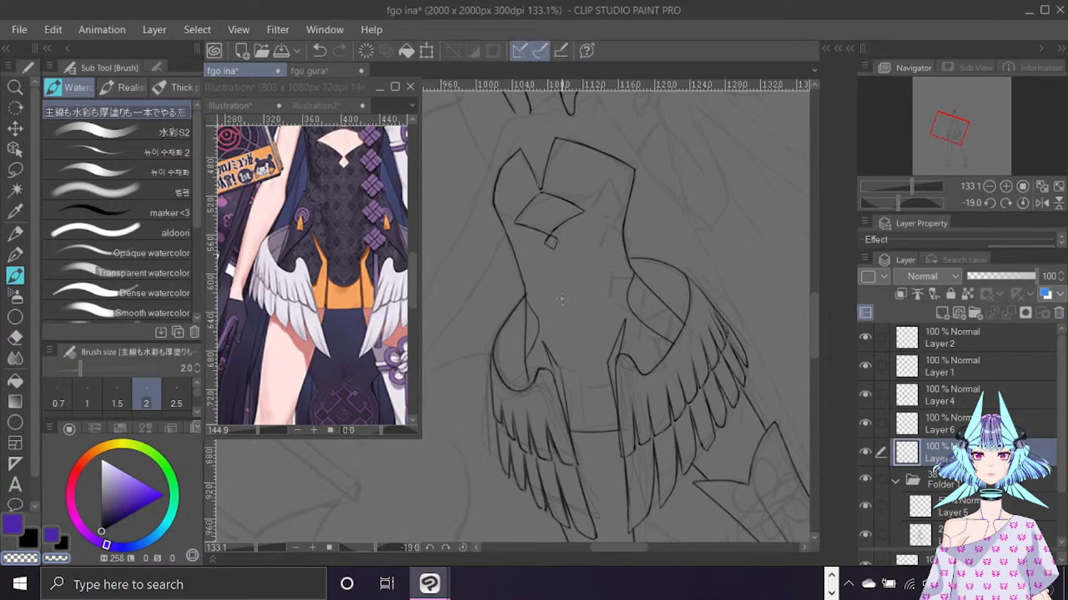
key("c")
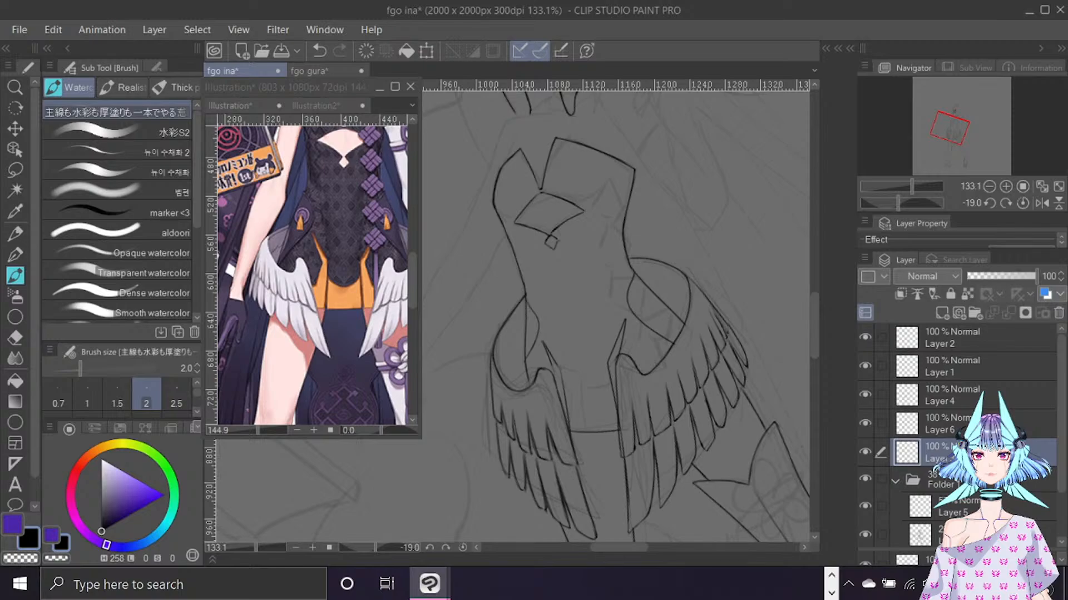
left_click(1001, 423)
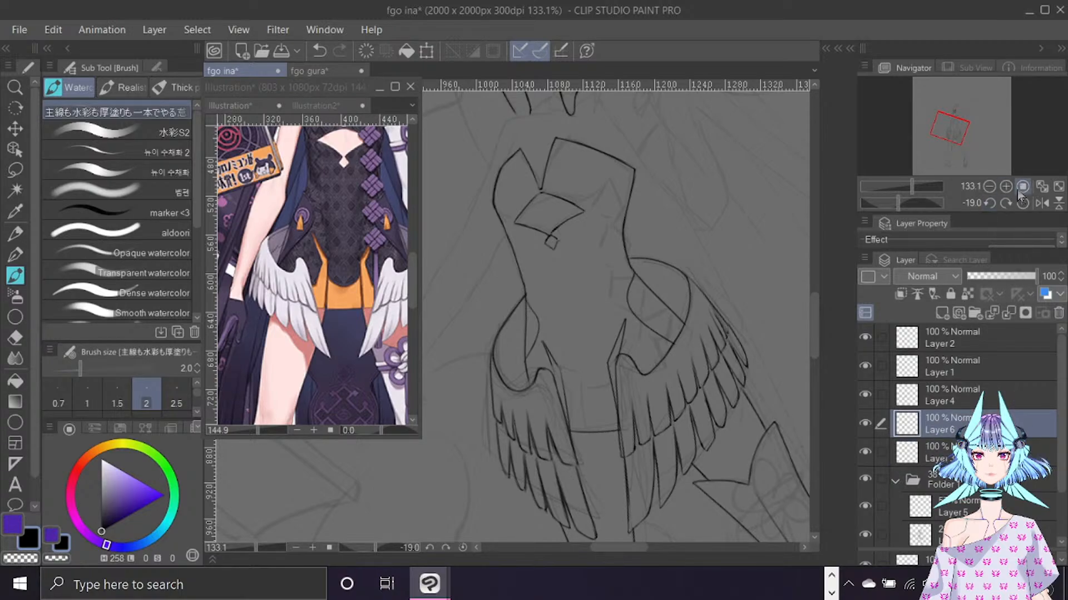
left_click(1022, 203)
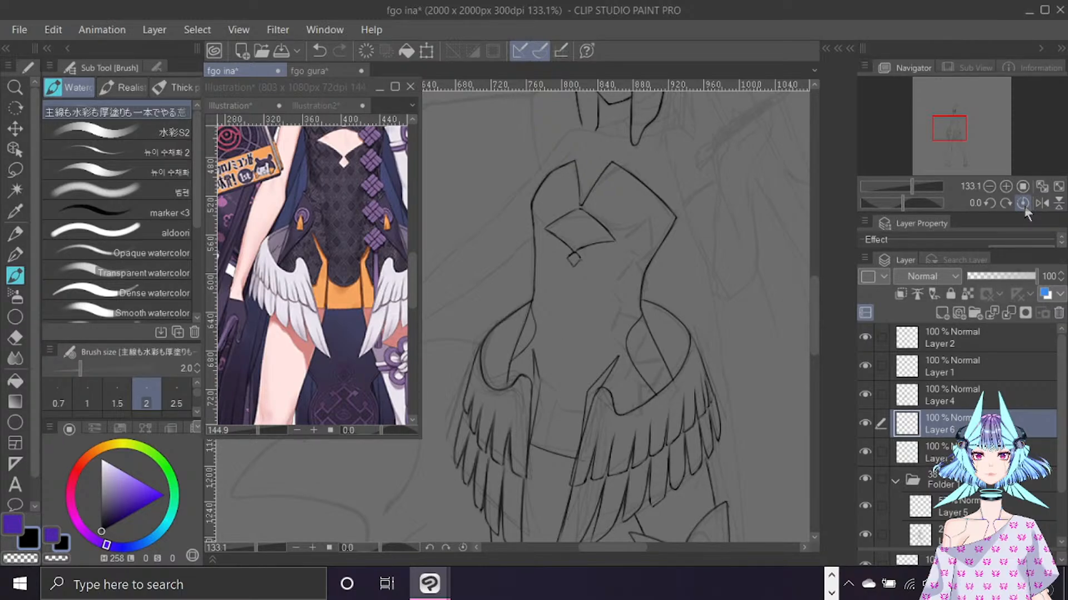
Ink the rounded lower edge of the bodice between the two pointed panel edges, rotating and mirroring the canvas for each side.
key("r")
mouse_move(778, 300)
left_mouse_down()
mouse_move(778, 311)
mouse_move(761, 223)
left_mouse_up()
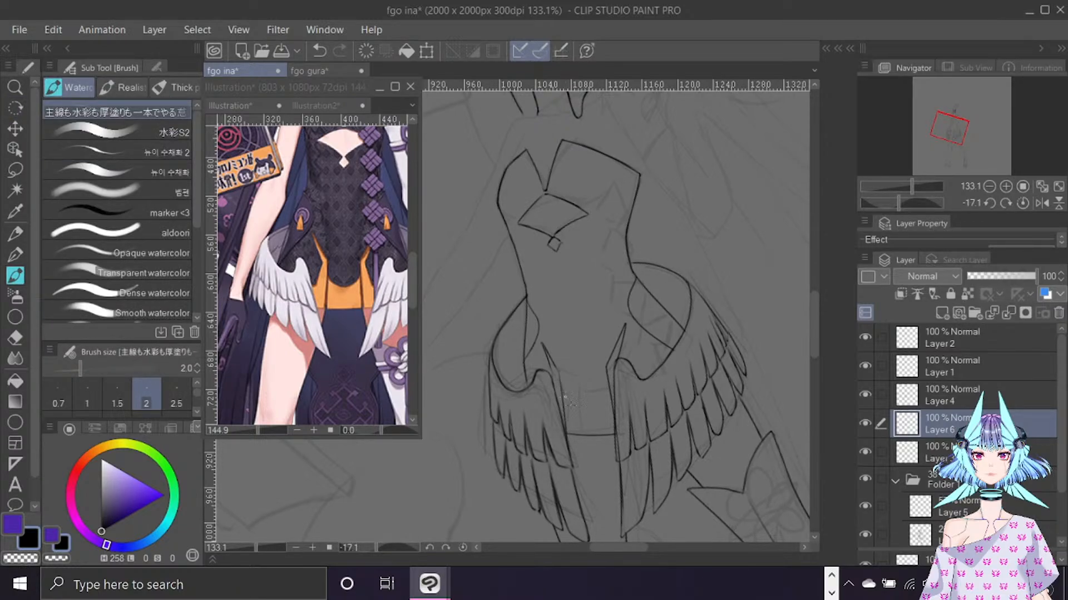
mouse_move(562, 396)
left_mouse_down()
mouse_move(586, 411)
mouse_move(563, 394)
mouse_move(580, 409)
mouse_move(601, 399)
mouse_move(586, 409)
left_mouse_up()
key("ctrl+z")
key("ctrl+z")
key("ctrl+f")
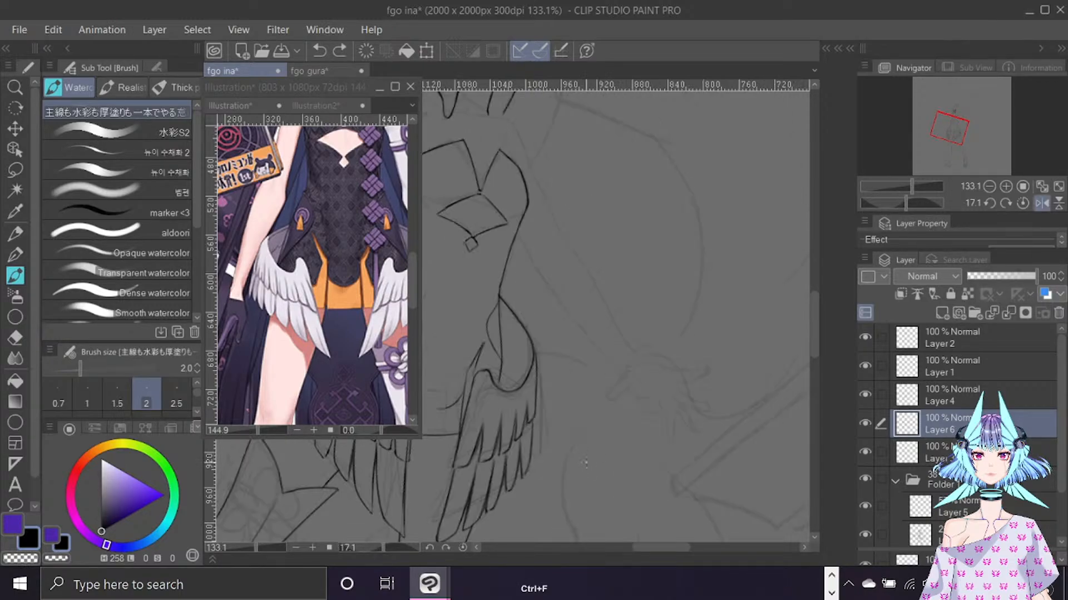
left_click_drag(659, 551, 645, 549)
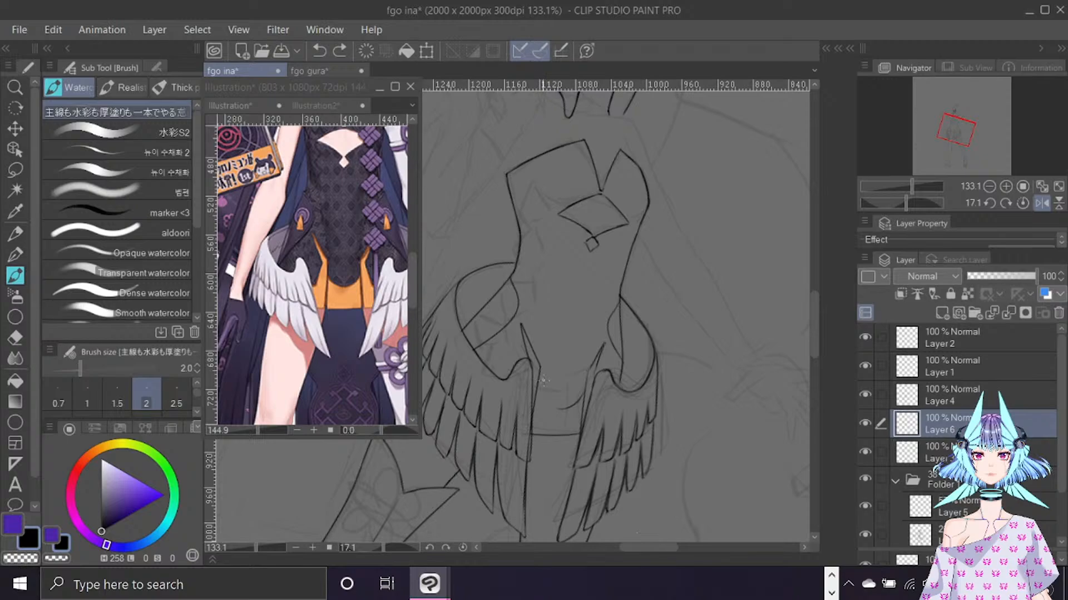
left_click_drag(537, 383, 543, 401)
key("ctrl+z")
left_click_drag(588, 383, 601, 344)
key("h")
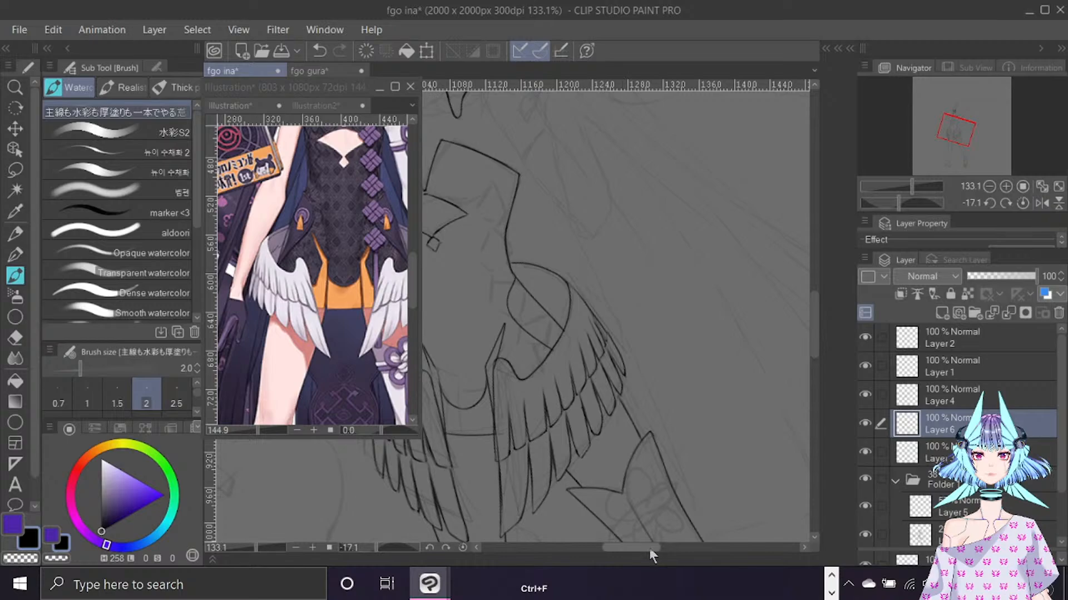
left_click_drag(648, 547, 633, 545)
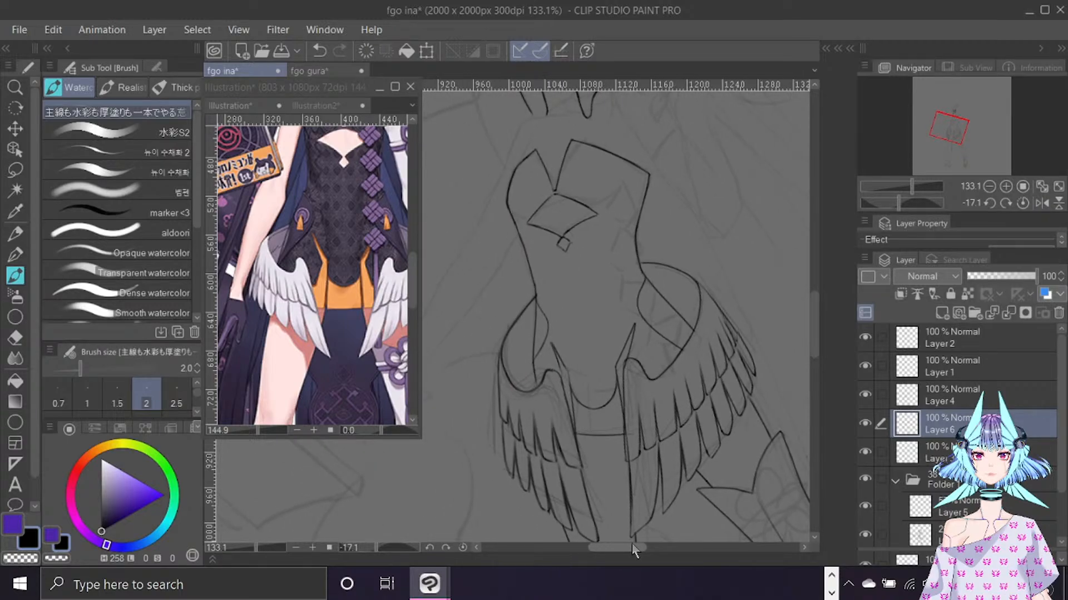
Reset the canvas rotation and check the whole figure's proportions in both unmirrored and mirrored view.
left_click(1022, 203)
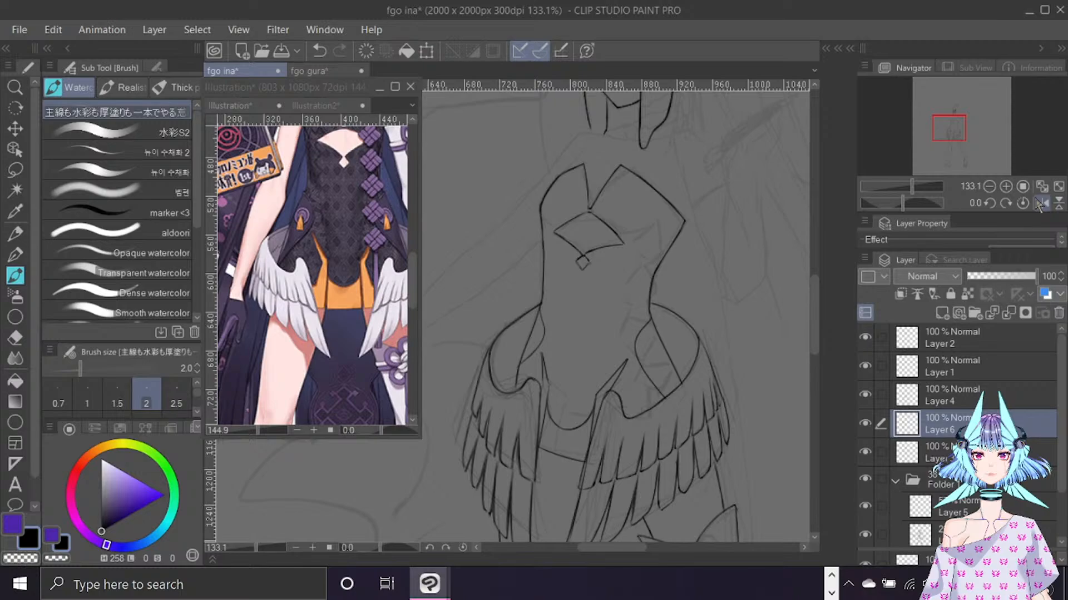
left_click_drag(619, 546, 612, 546)
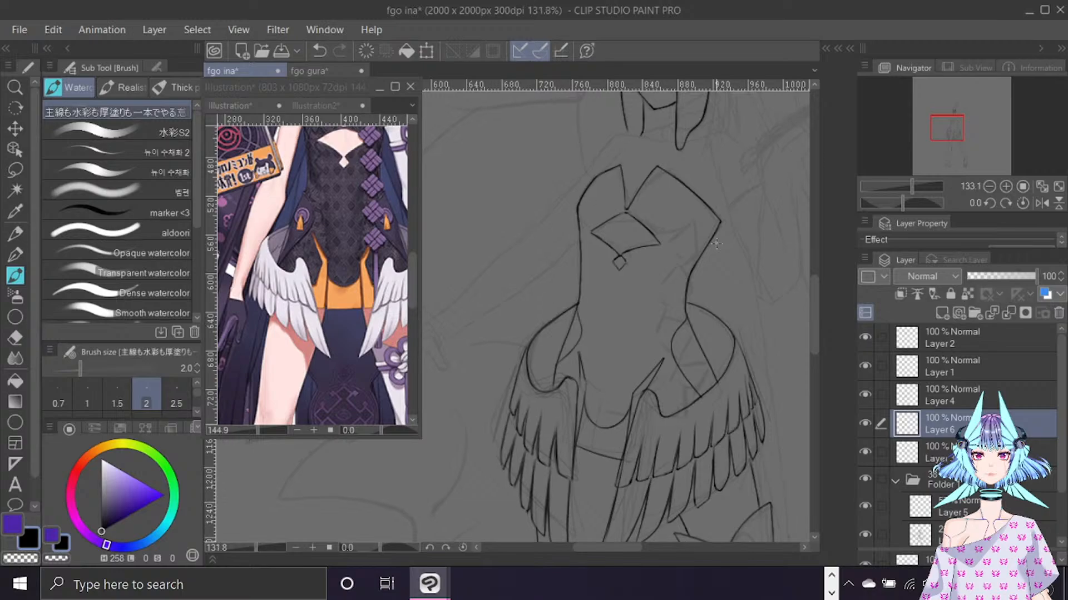
scroll(720, 233, "down", 3)
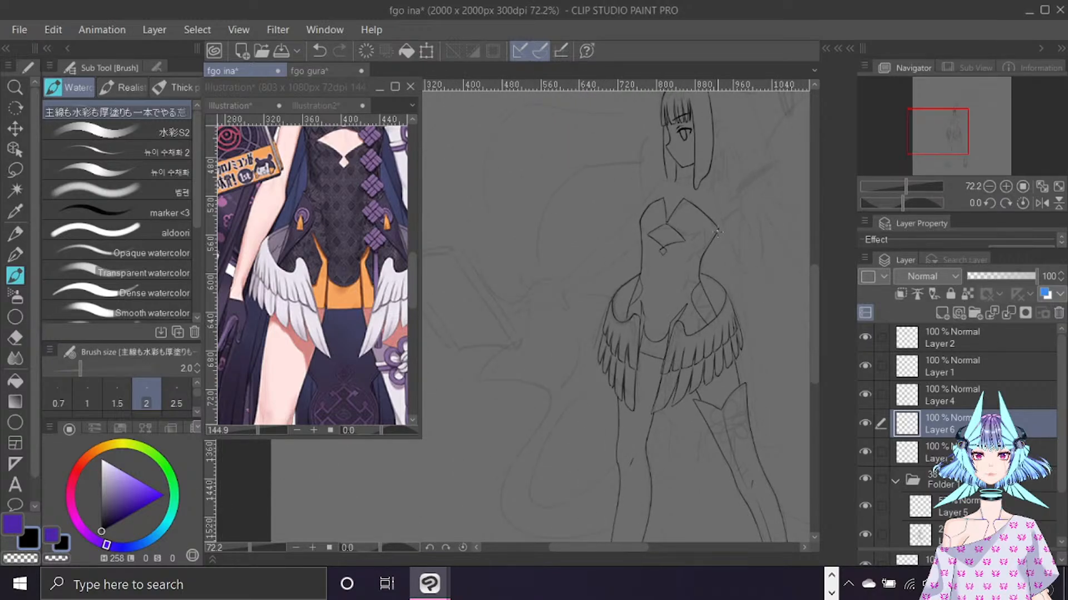
scroll(815, 295, "down", 2)
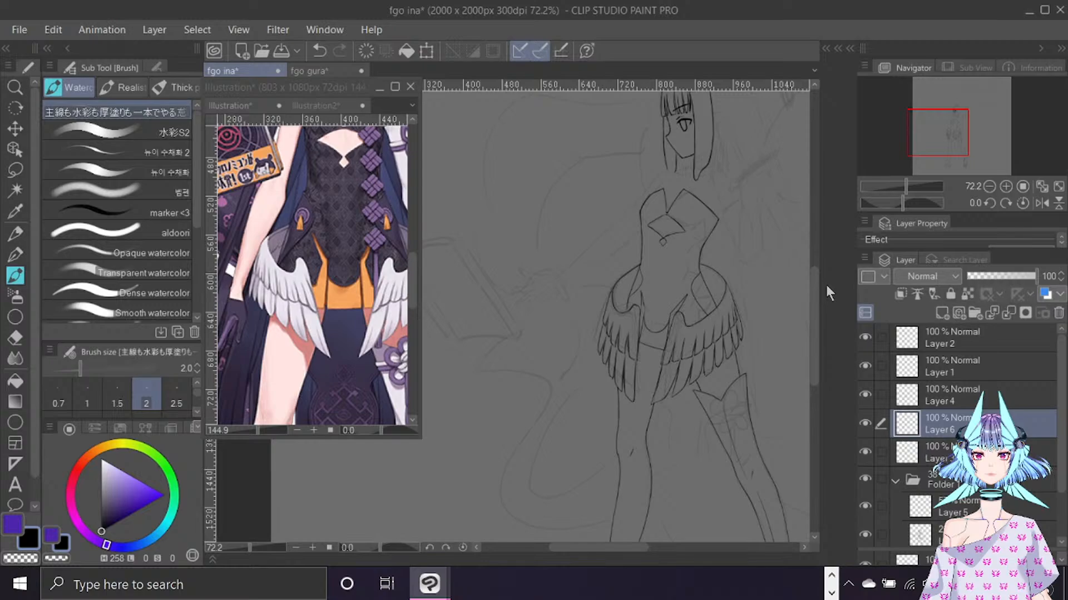
key("ctrl+f")
left_click_drag(672, 548, 645, 551)
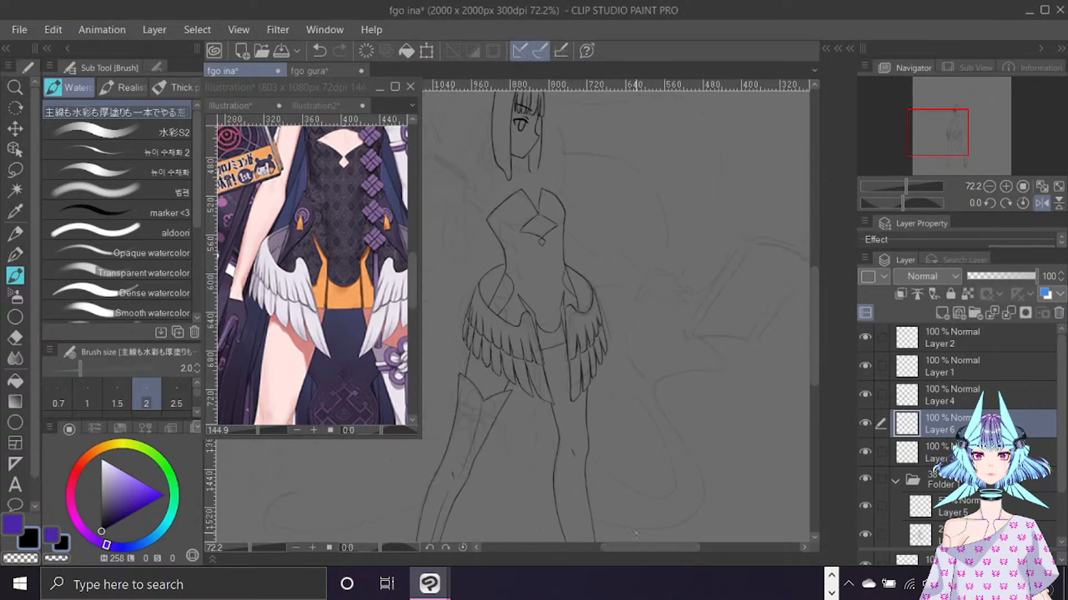
Lasso the lower bodice and inner wing area on Layer 6 and distort it slightly downward and outward on the smaller wing's side.
left_click(15, 170)
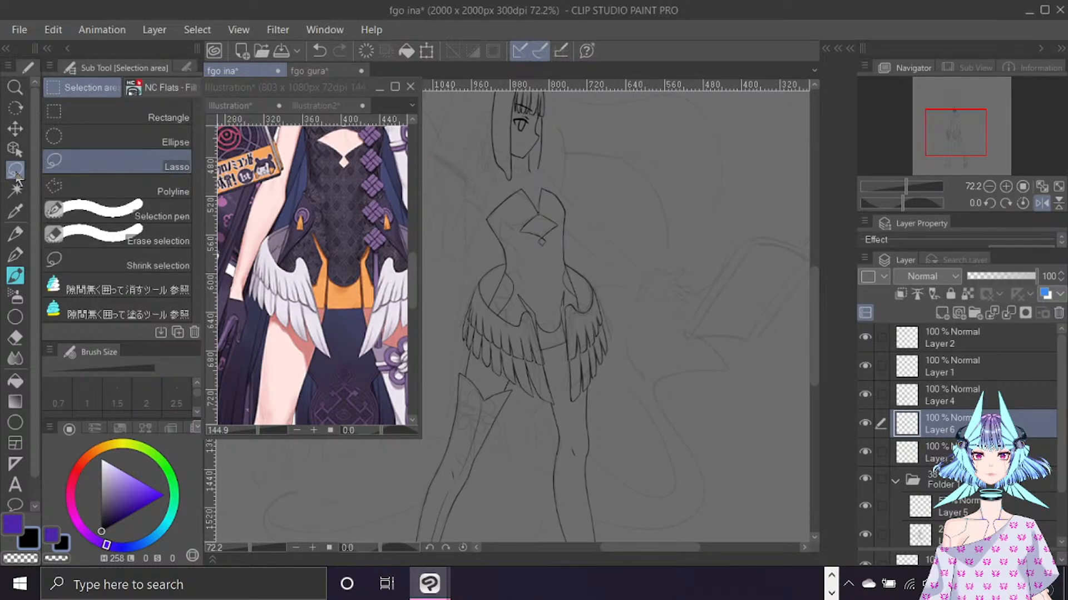
scroll(622, 291, "up", 3)
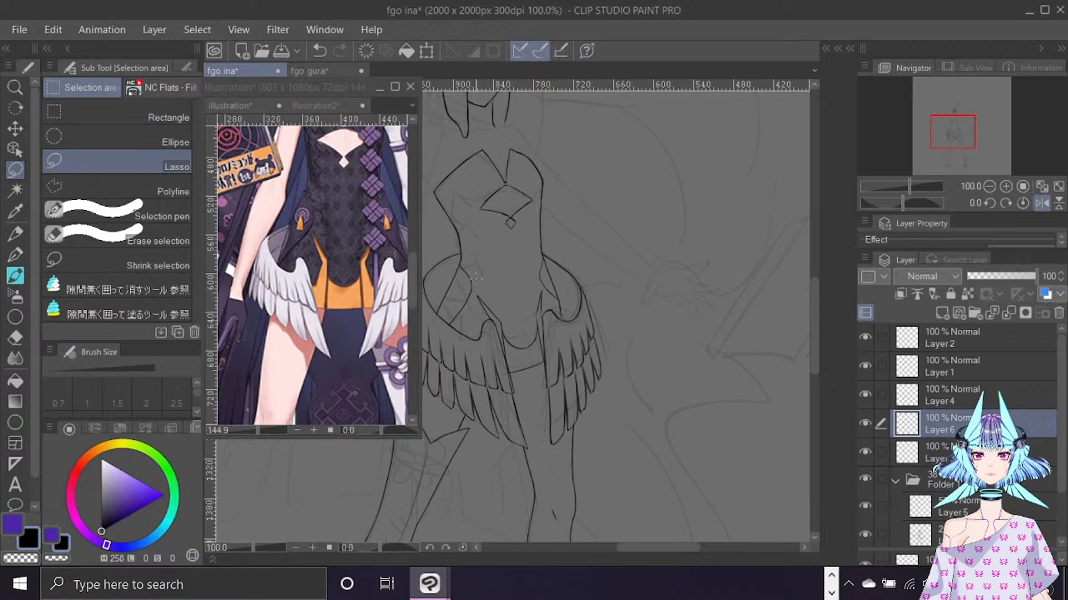
mouse_move(476, 286)
left_mouse_down()
mouse_move(529, 420)
mouse_move(564, 369)
mouse_move(546, 295)
mouse_move(506, 266)
left_mouse_up()
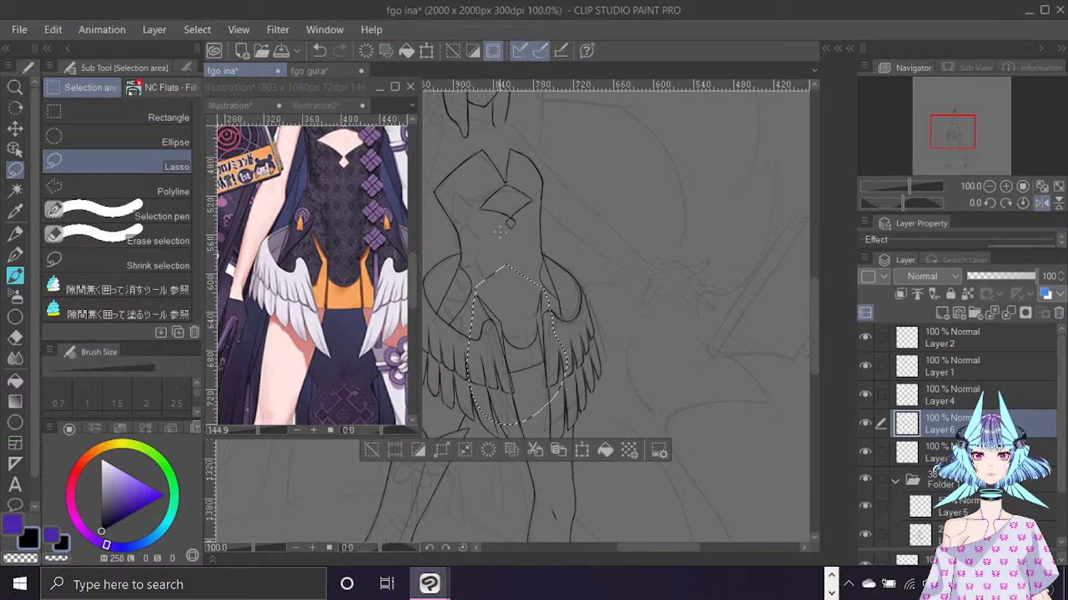
key("ctrl+t")
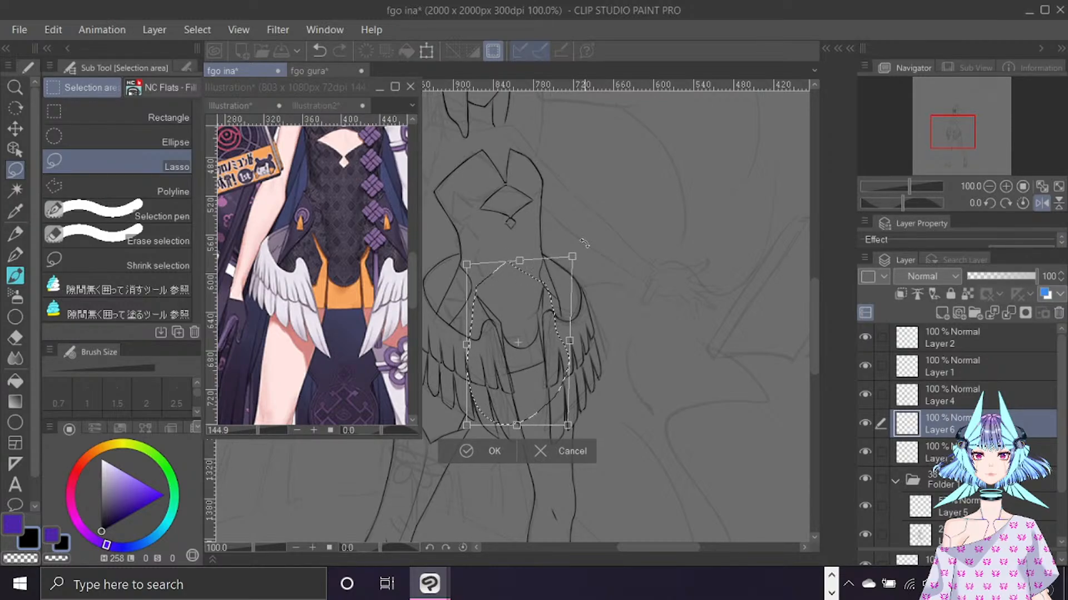
key("ctrl+f")
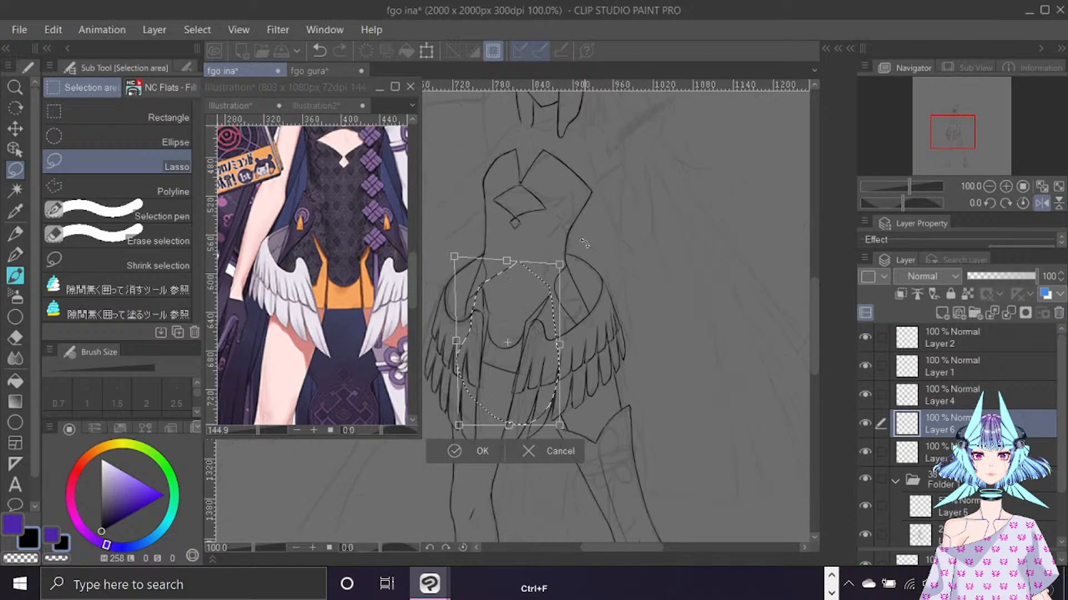
left_click_drag(457, 433, 459, 437)
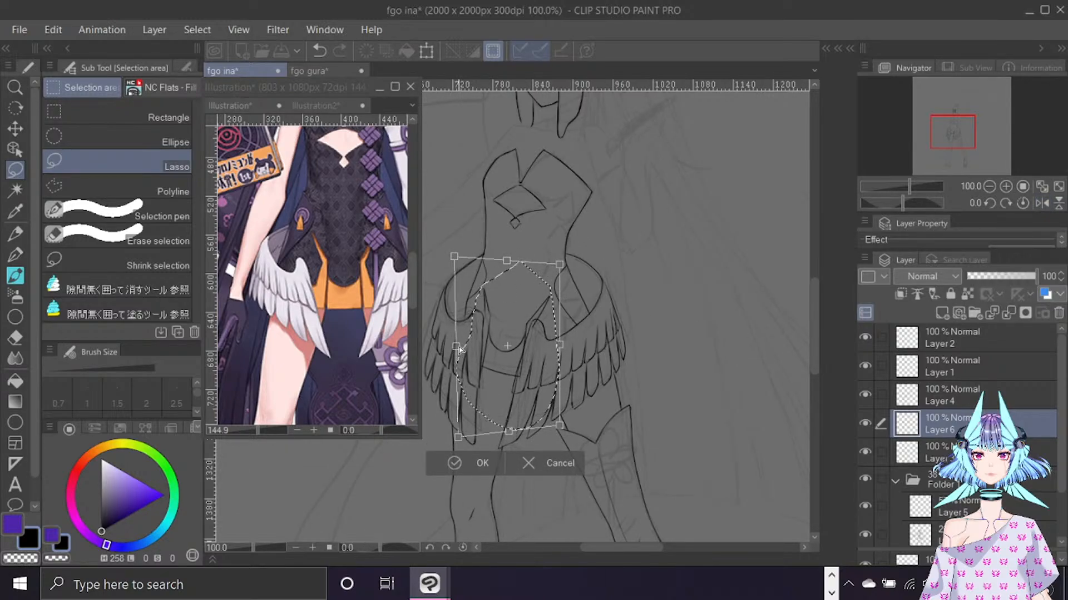
left_click_drag(456, 346, 453, 344)
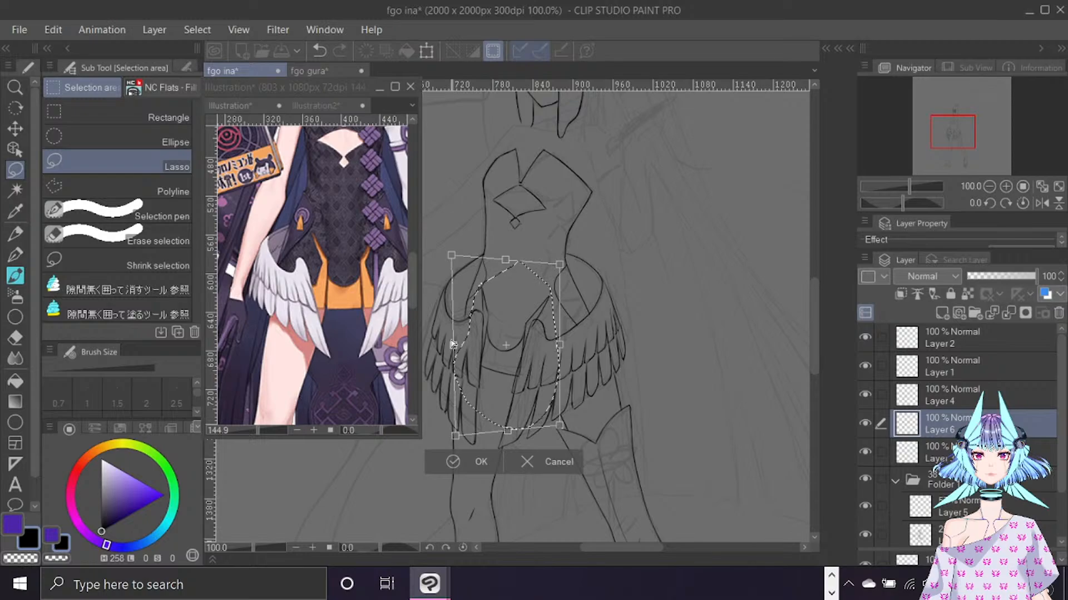
left_click(471, 462)
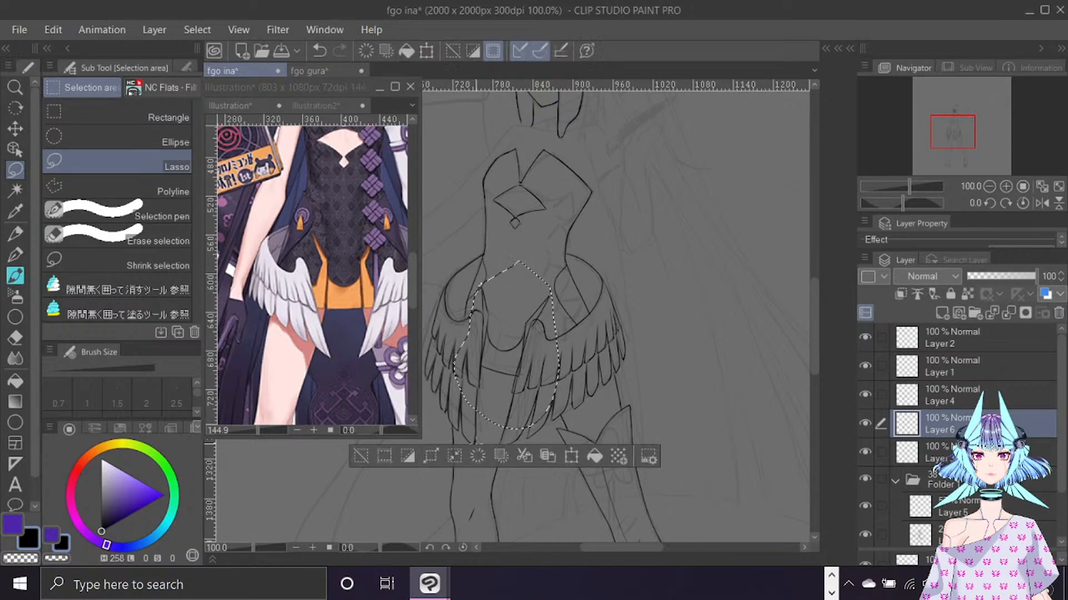
left_click(476, 443)
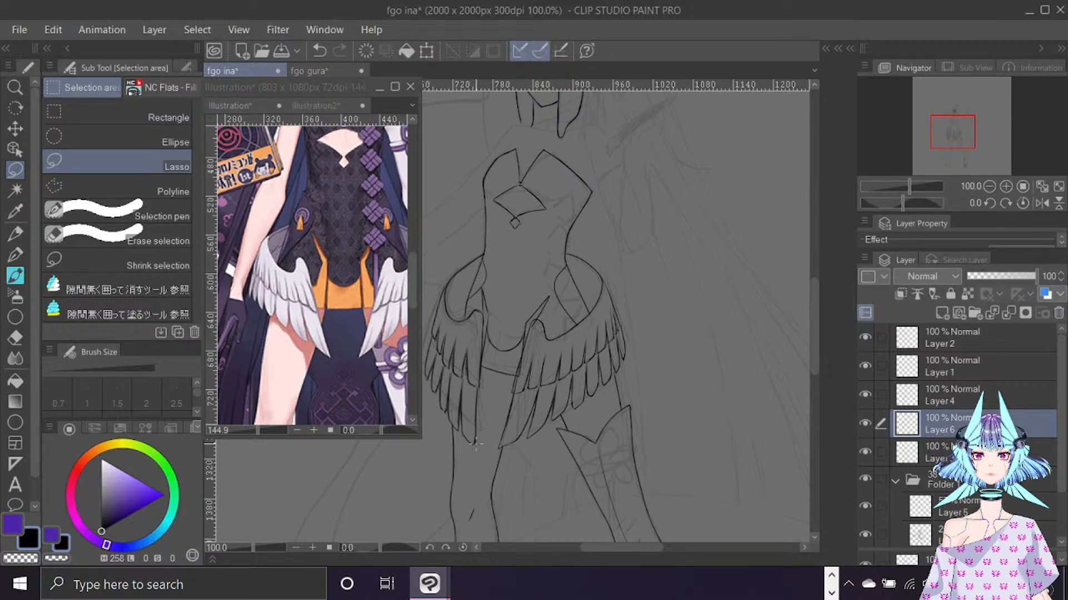
key("ctrl+f")
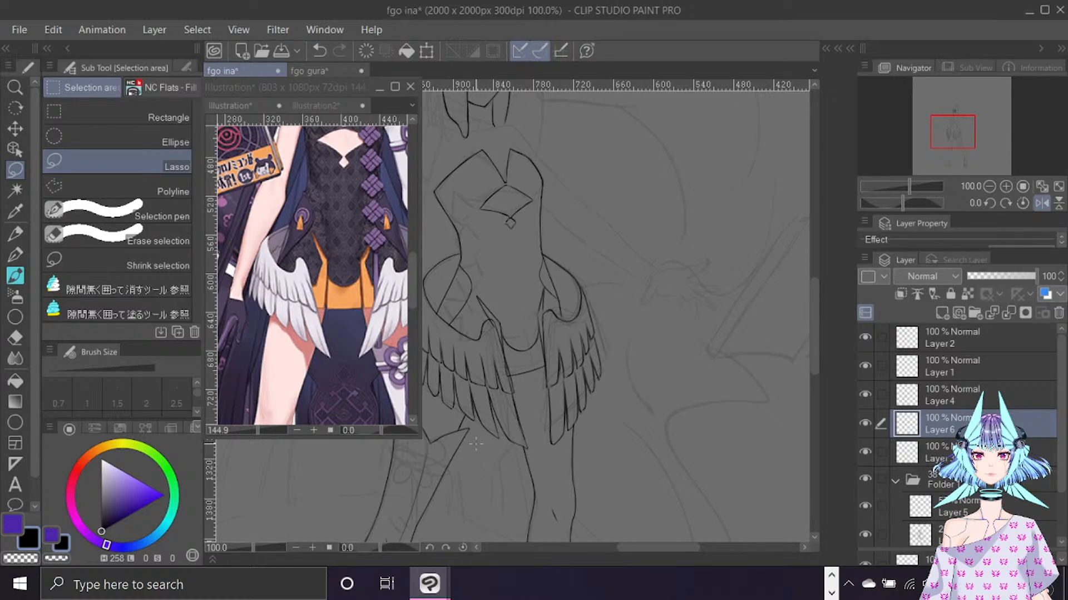
key("ctrl+f")
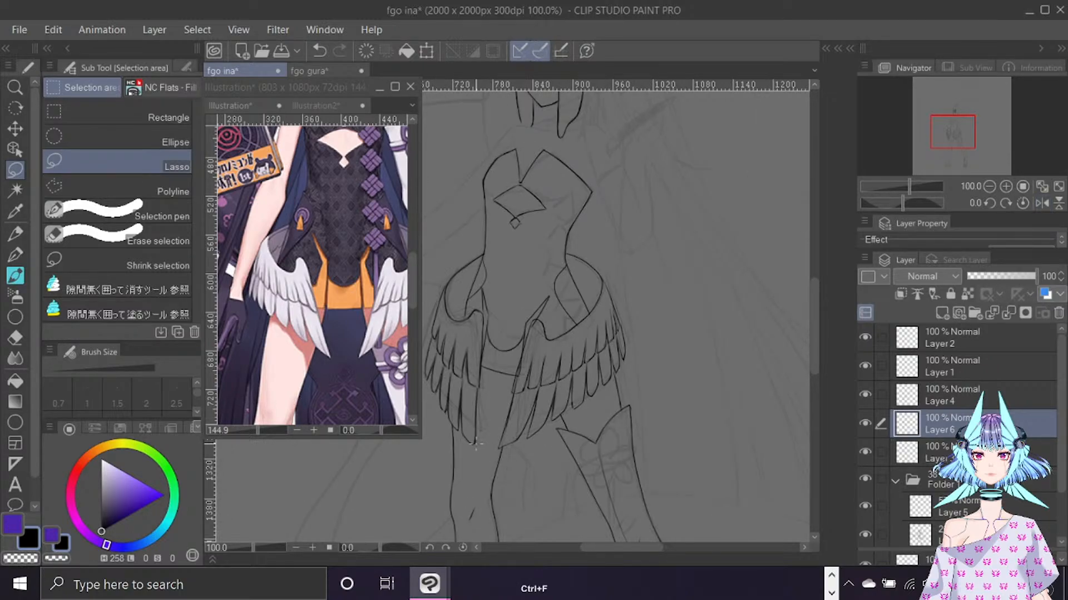
Clean up the tip of the smaller wing's longest feather with the Hard eraser at size 7, and return to the size 2 brush.
key("e")
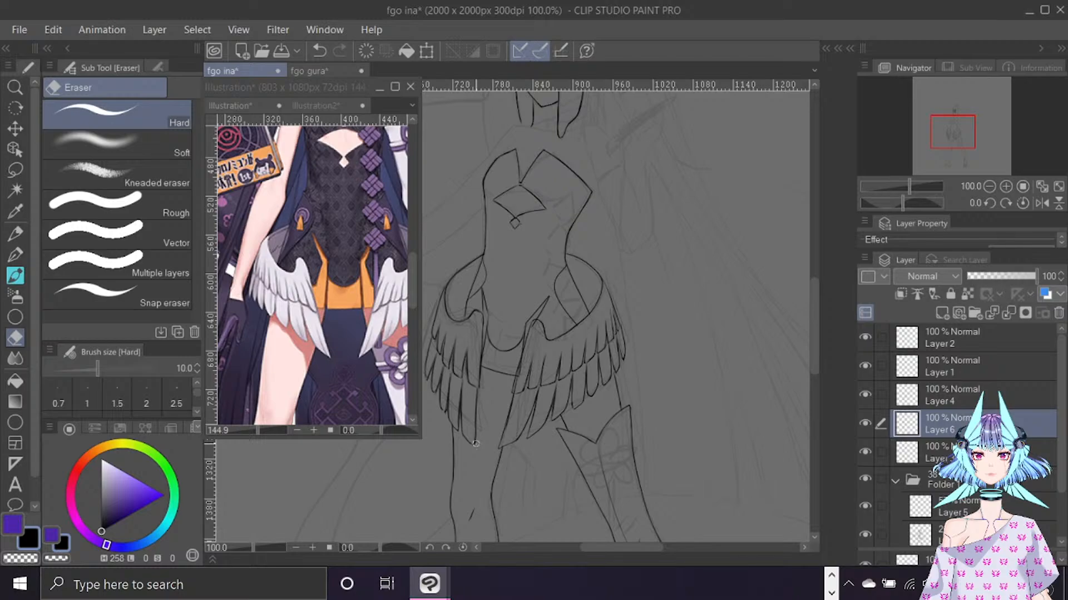
key("bracketleft")
key("bracketleft")
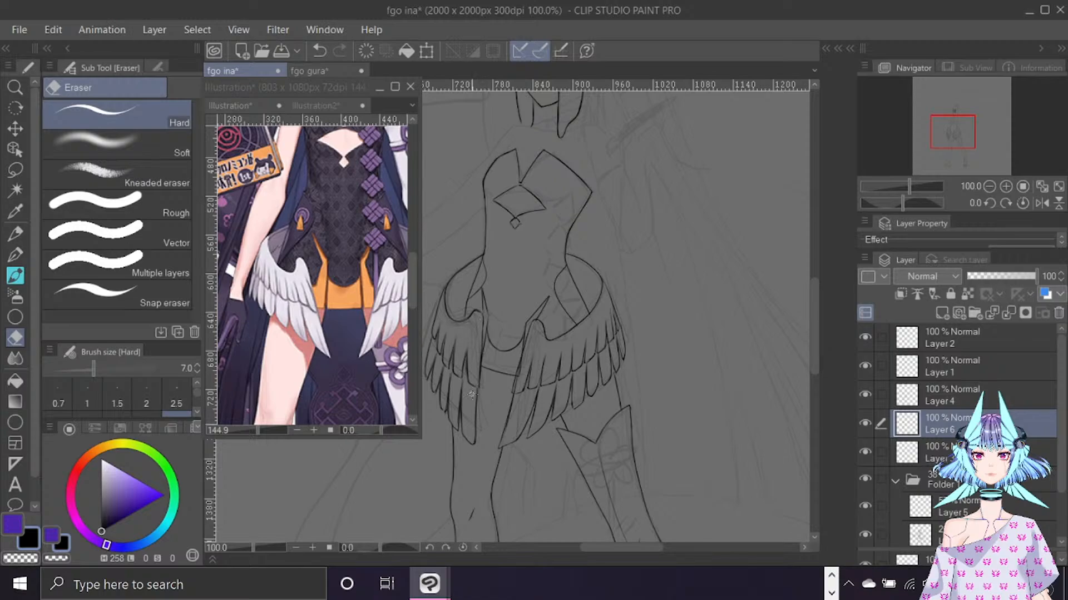
left_click(15, 276)
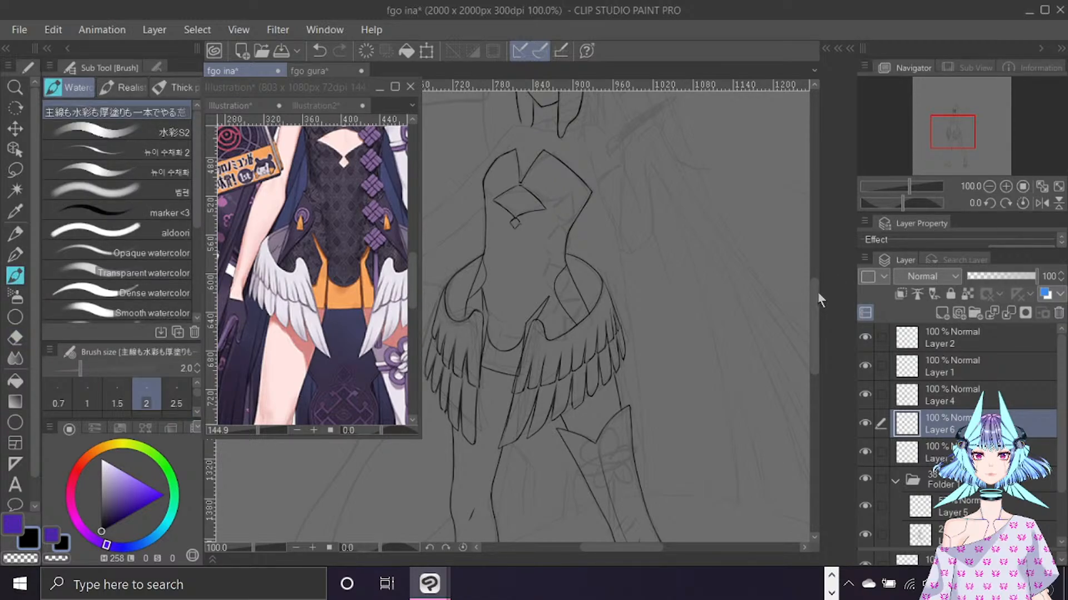
Examine the full outfit in the reference illustration and compare it with the inked figure and the surrounding sketch.
scroll(818, 299, "up", 1)
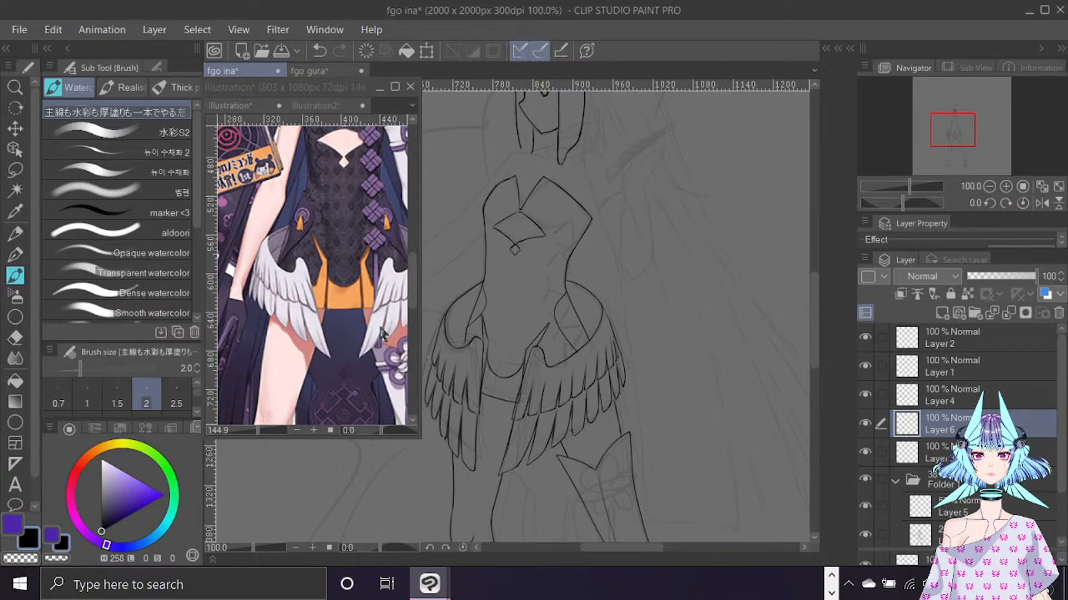
left_click(364, 219)
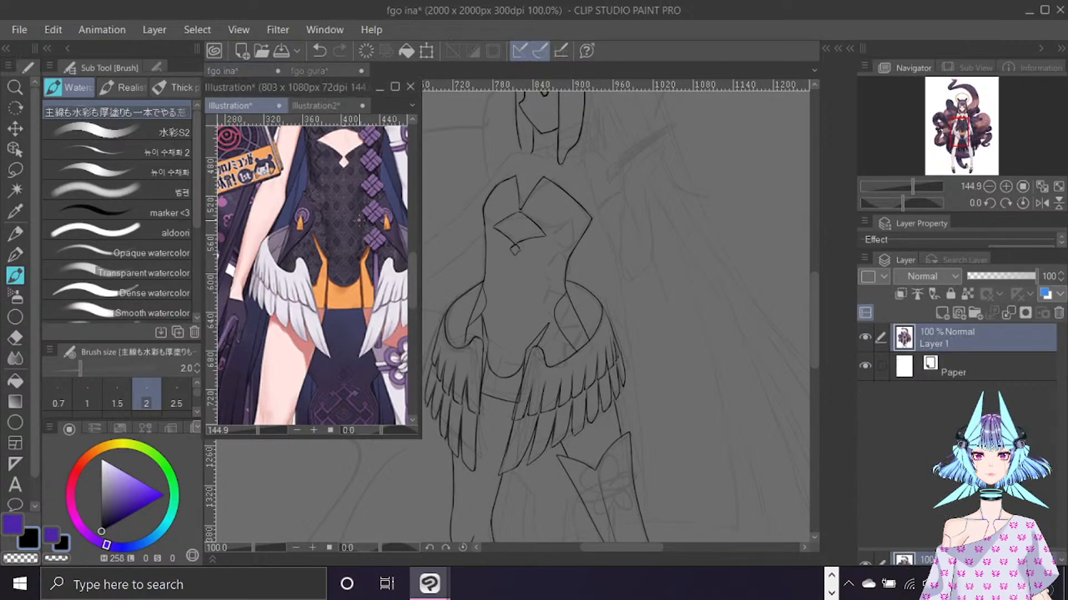
scroll(364, 219, "down", 2)
scroll(364, 220, "down", 3)
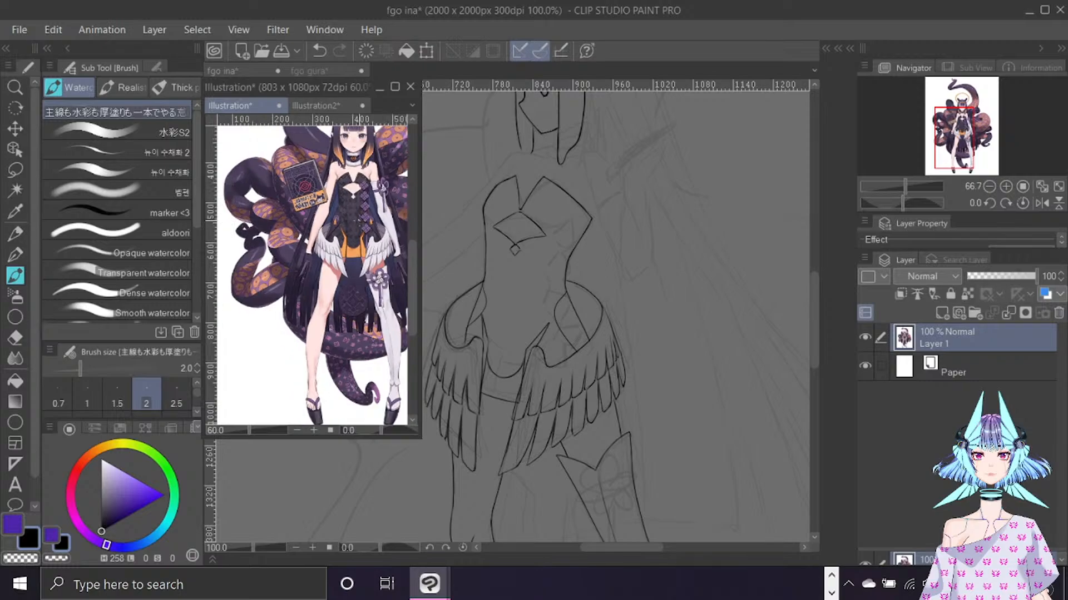
left_click(772, 254)
scroll(772, 254, "down", 2)
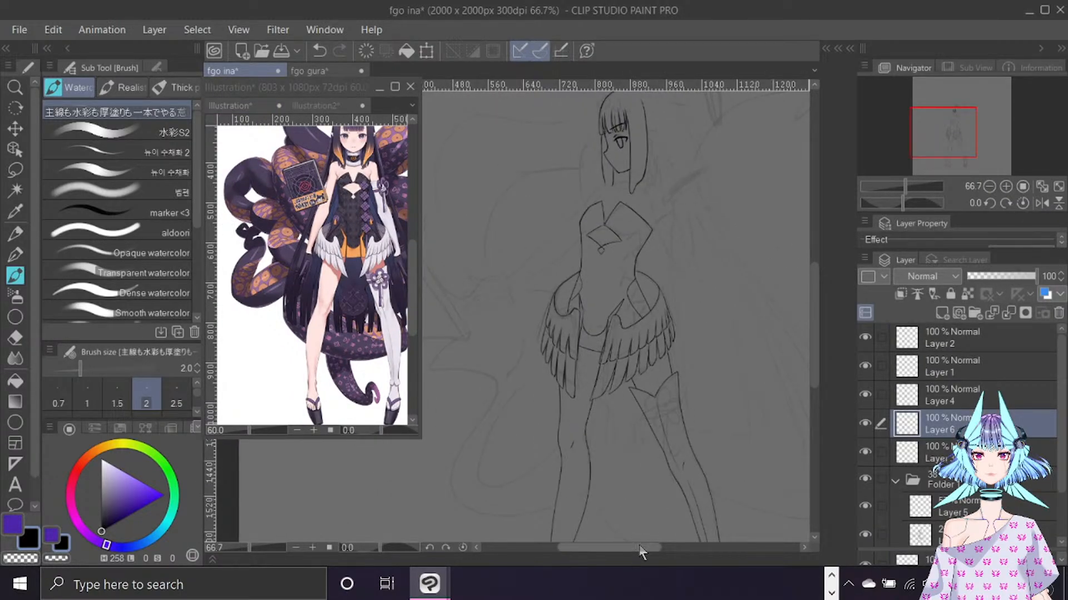
left_click_drag(639, 548, 608, 548)
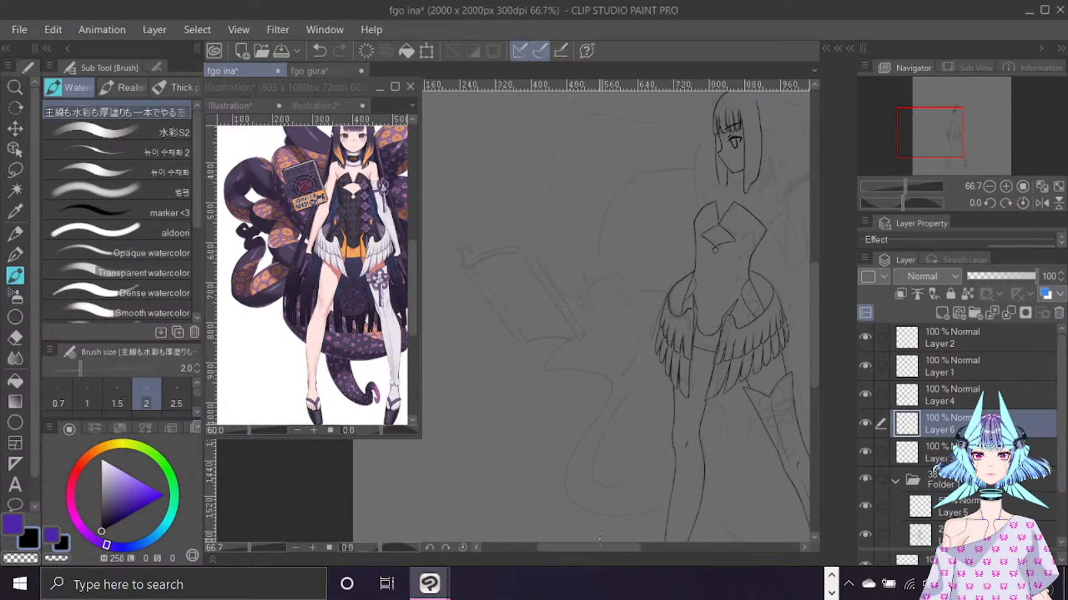
left_click_drag(599, 548, 627, 550)
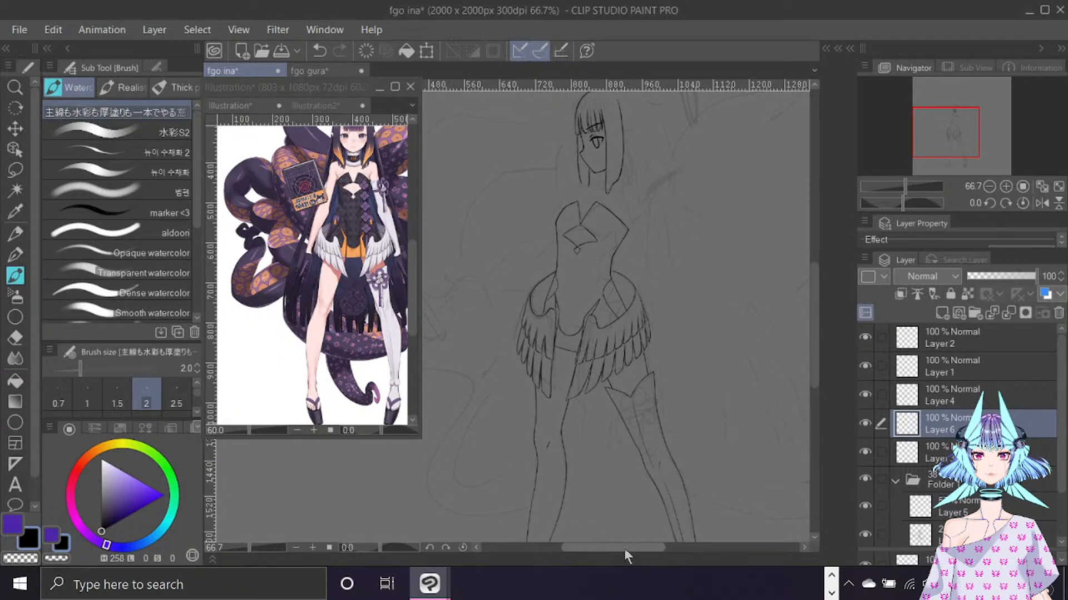
scroll(564, 192, "up", 2)
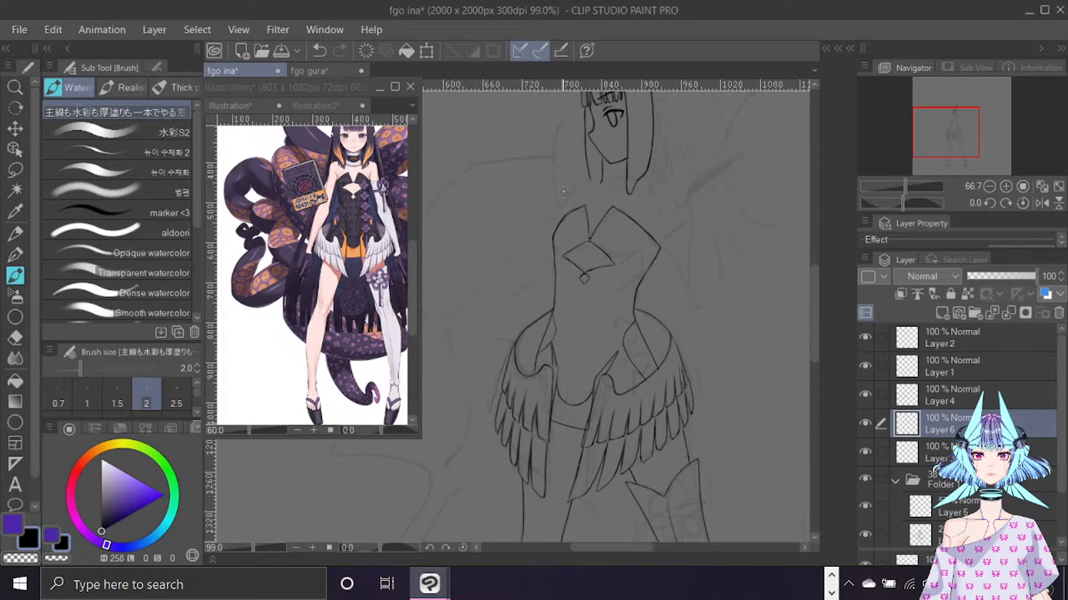
On the layer directly below Layer 6, ink a short shoulder line at the upper tip of the bodice's narrower cup.
left_click(871, 445)
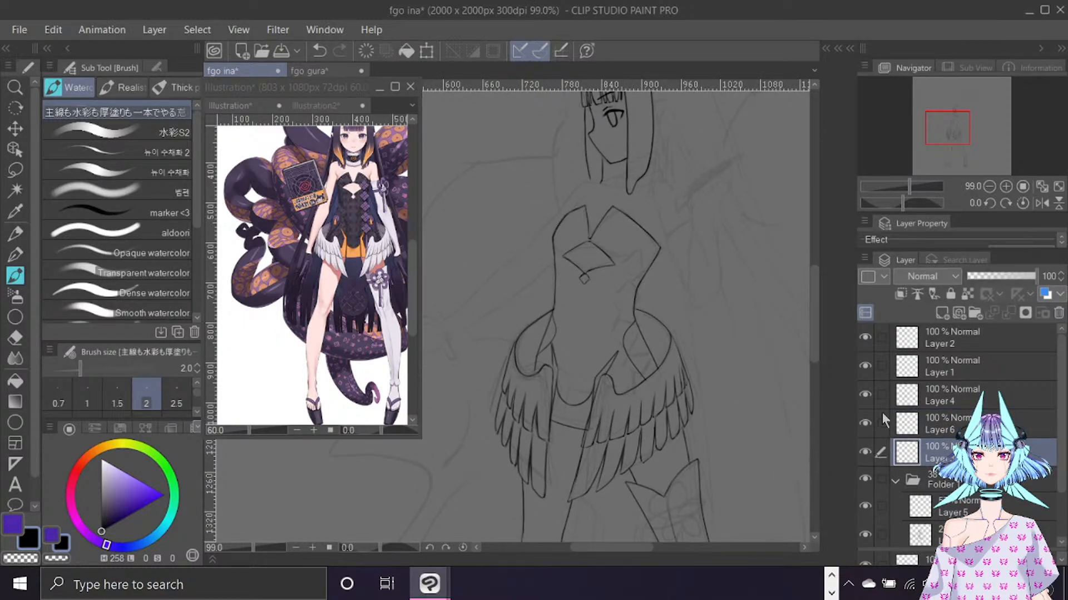
key("ctrl+f")
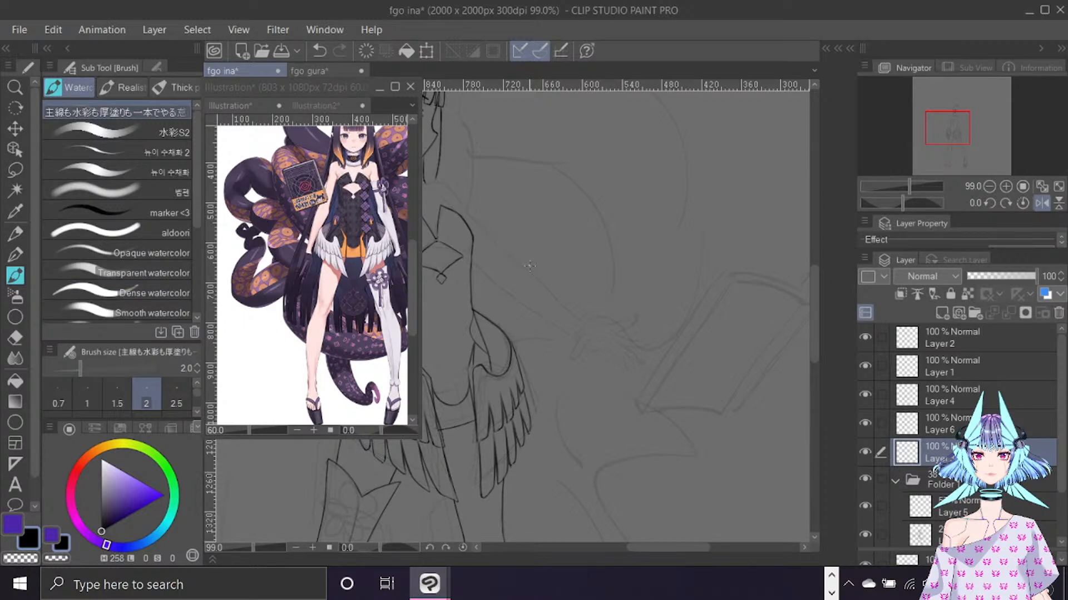
scroll(530, 266, "up", 1)
scroll(529, 265, "up", 1)
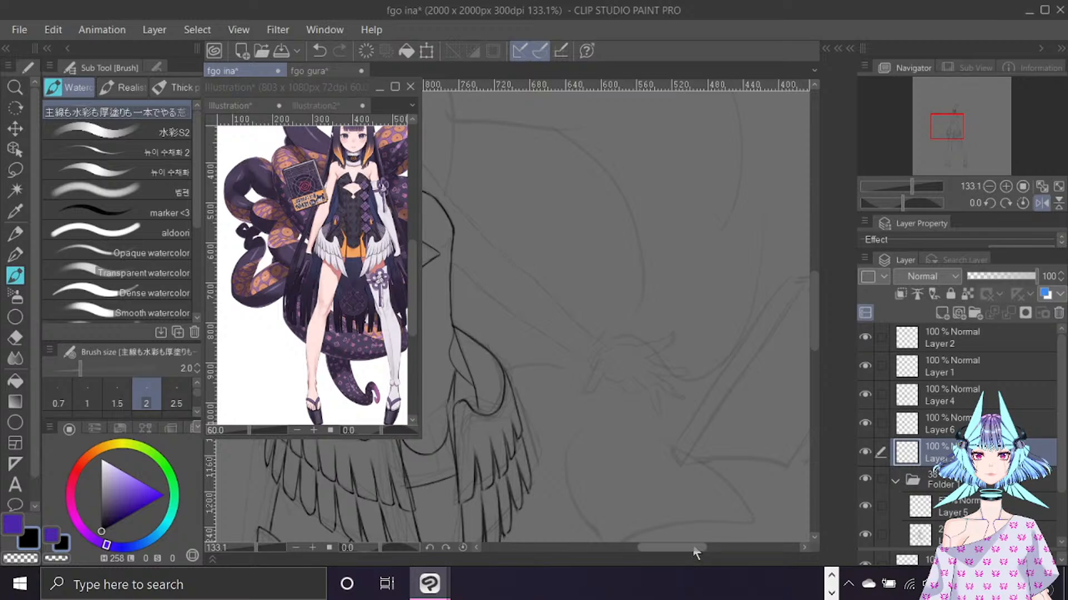
left_click_drag(695, 548, 681, 548)
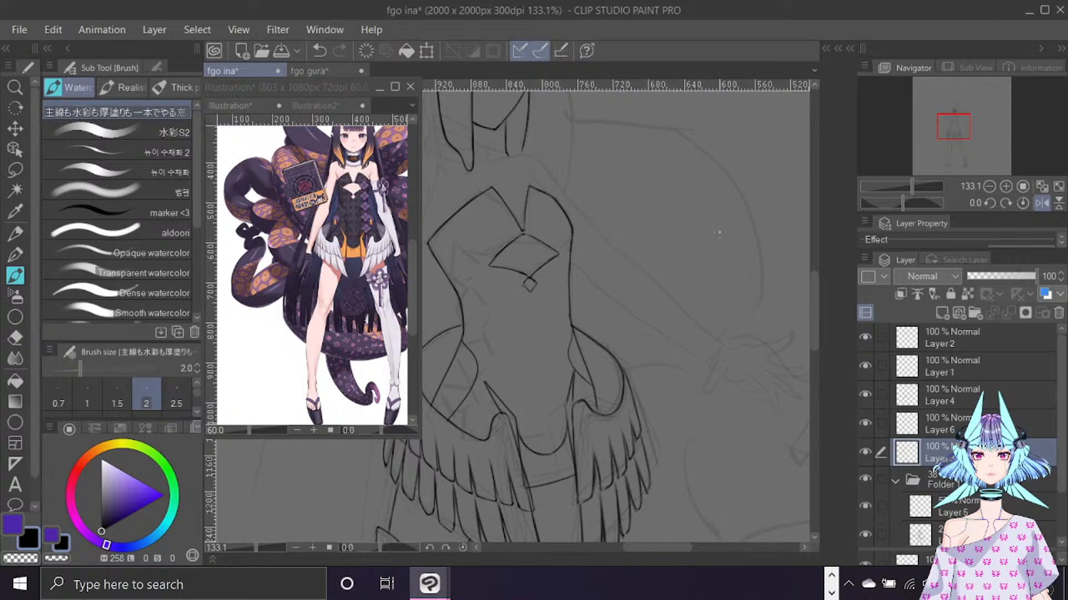
key("ctrl+f")
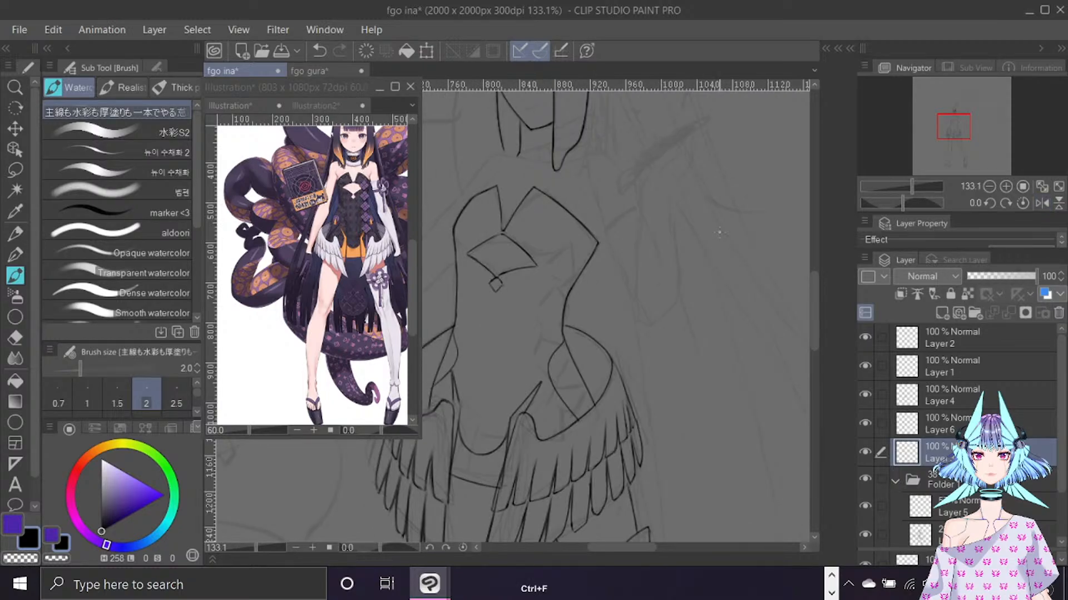
scroll(810, 280, "up", 4)
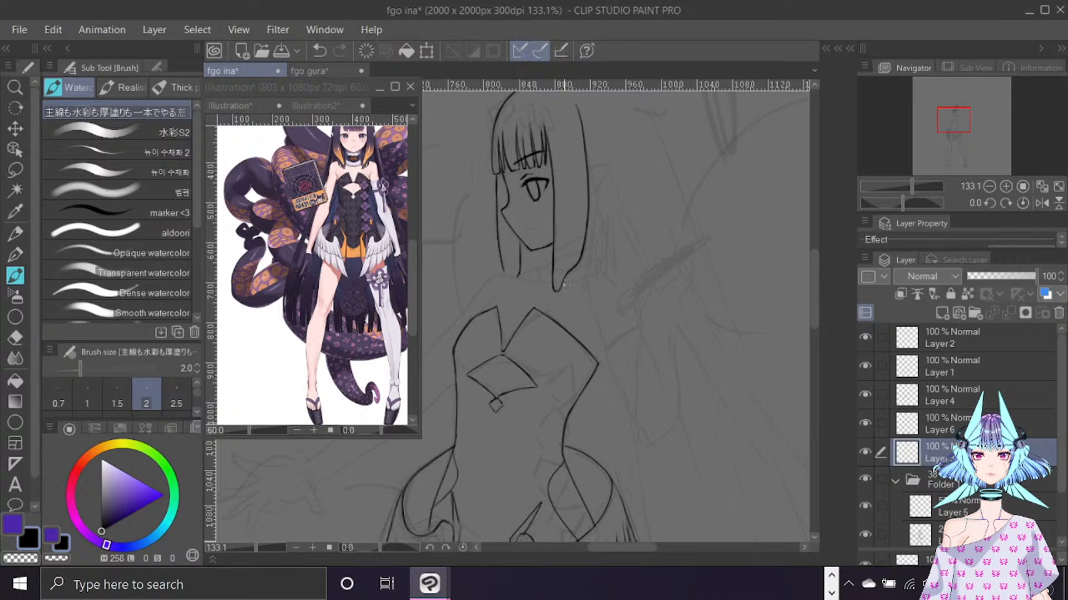
scroll(563, 282, "up", 1)
scroll(563, 282, "up", 1)
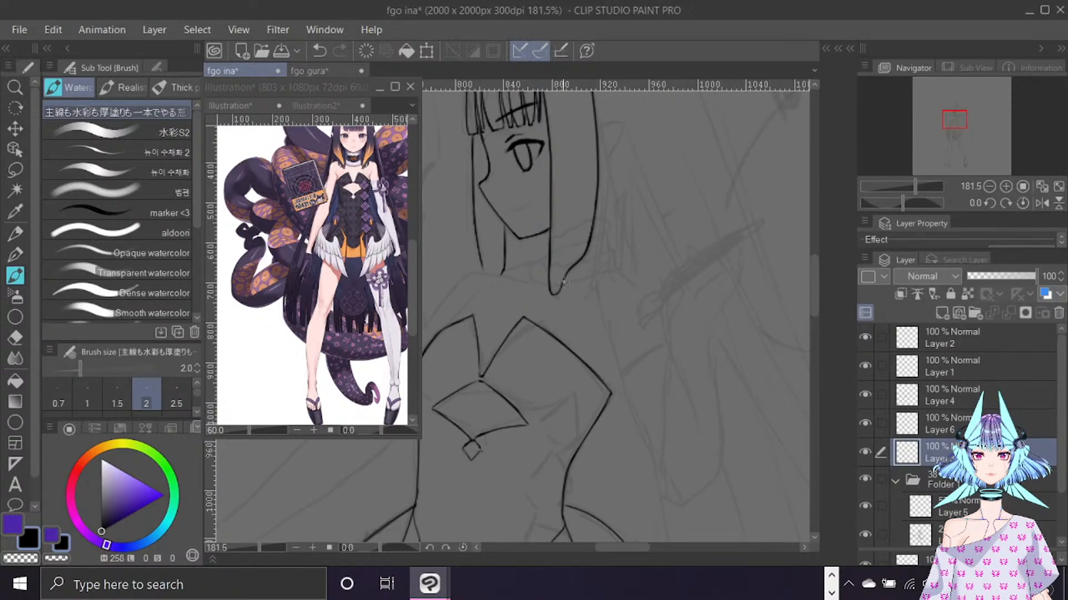
key("ctrl+f")
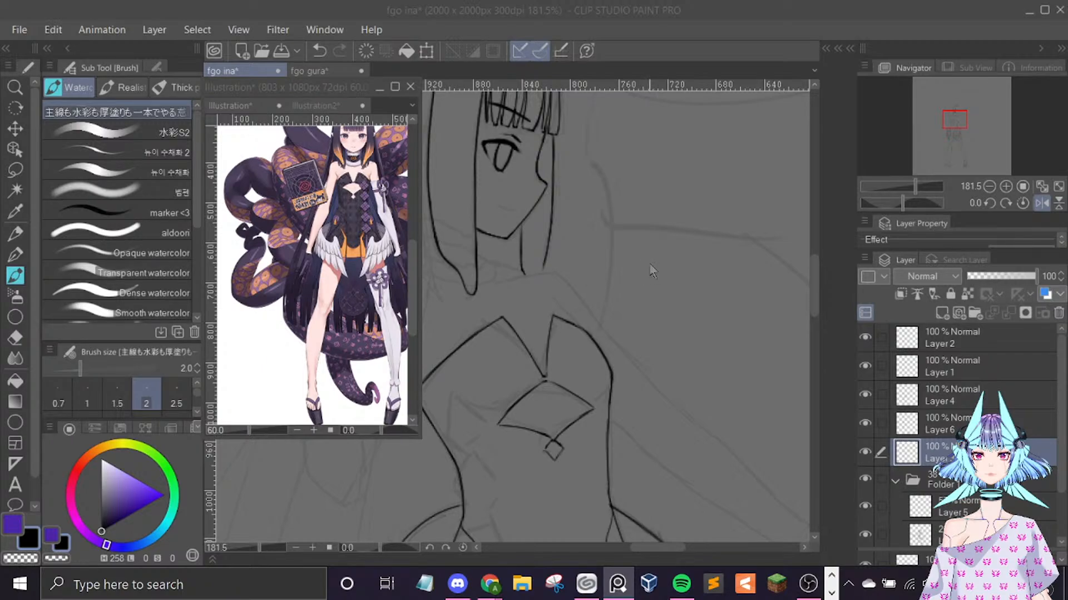
left_click(662, 253)
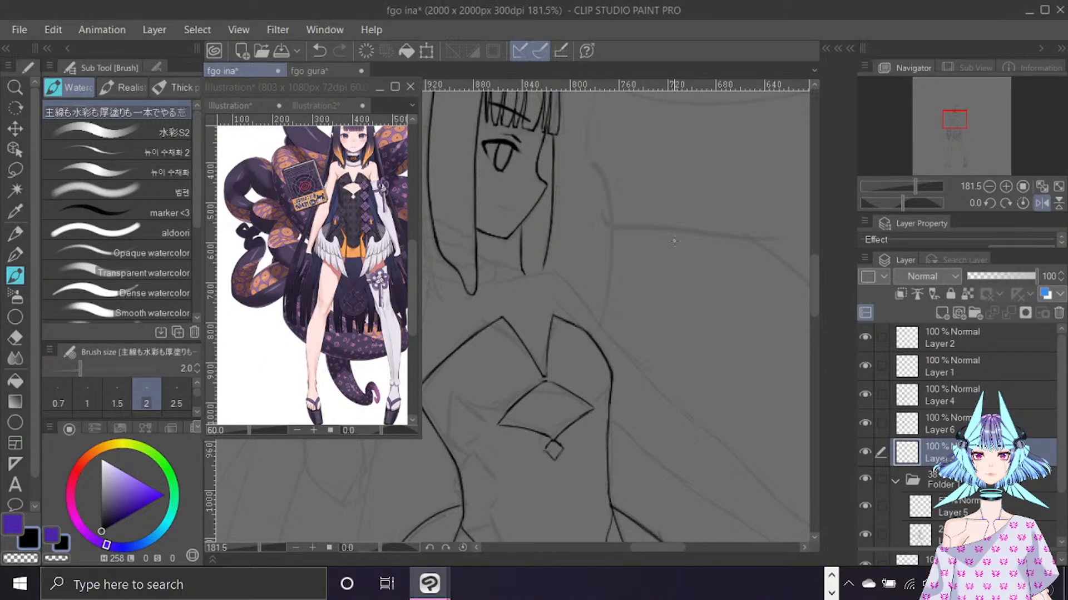
scroll(808, 273, "down", 3)
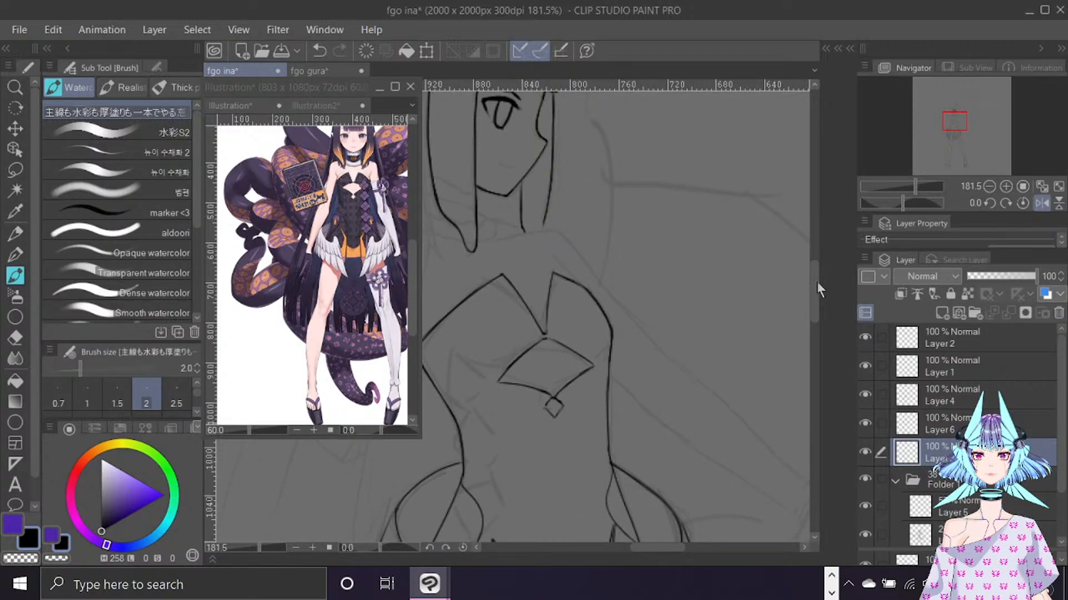
scroll(816, 282, "down", 2)
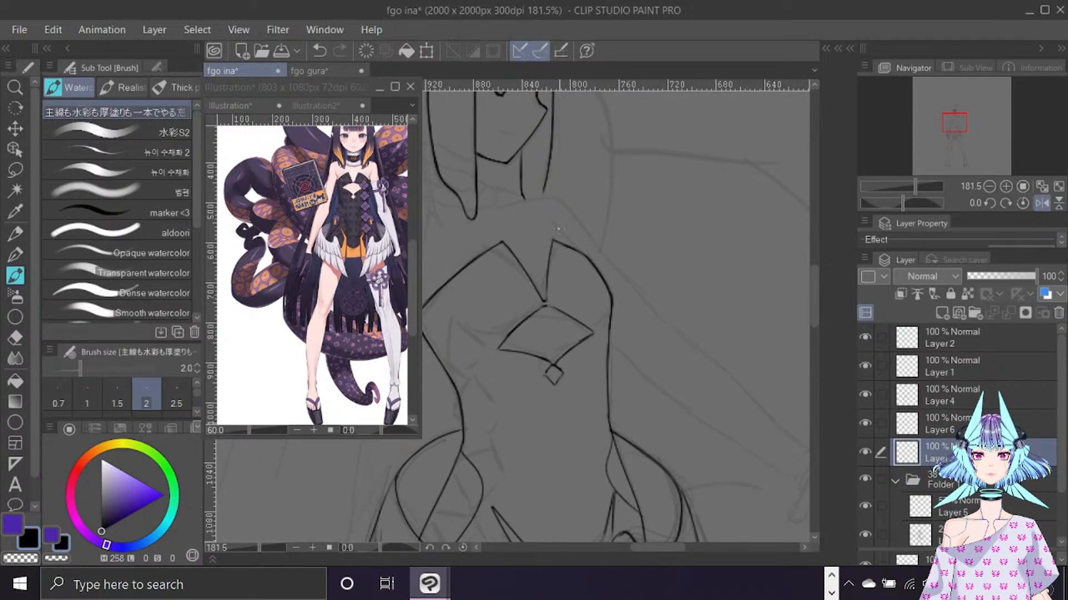
left_click_drag(552, 222, 577, 247)
Ink the outer contour of the outstretched arm from the shoulder down to the wrist, redrawing its forearm section.
key("r")
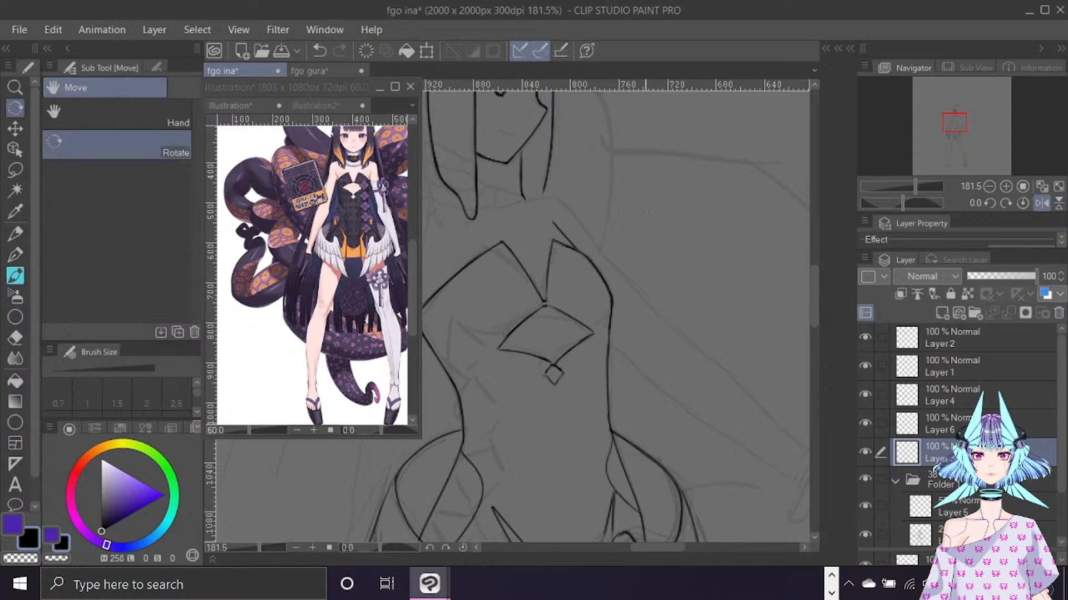
left_click_drag(647, 216, 682, 228)
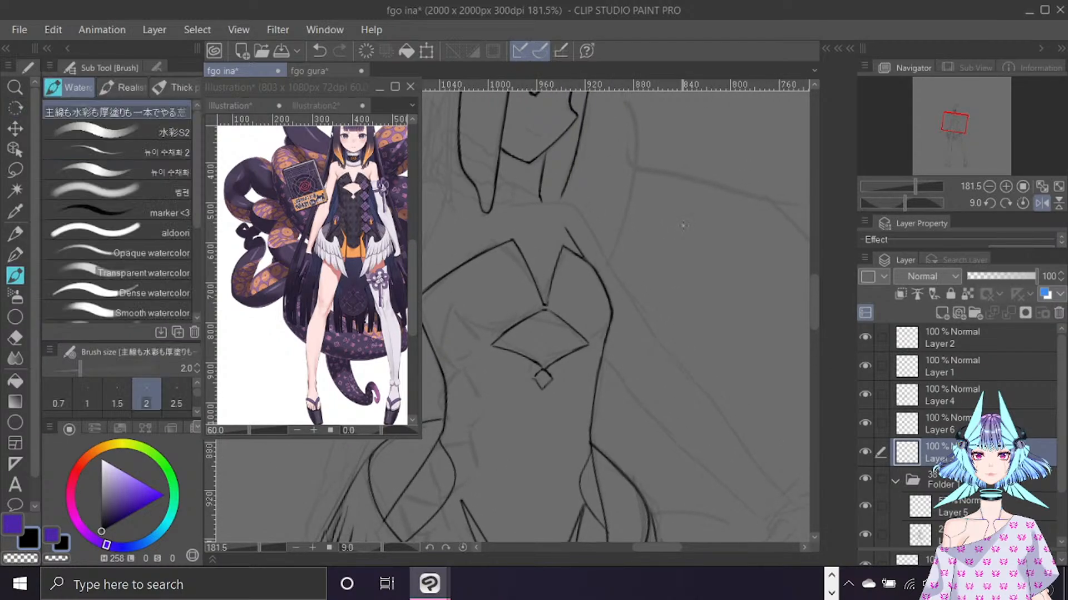
key("r")
left_click_drag(746, 255, 752, 352)
left_click_drag(817, 303, 817, 326)
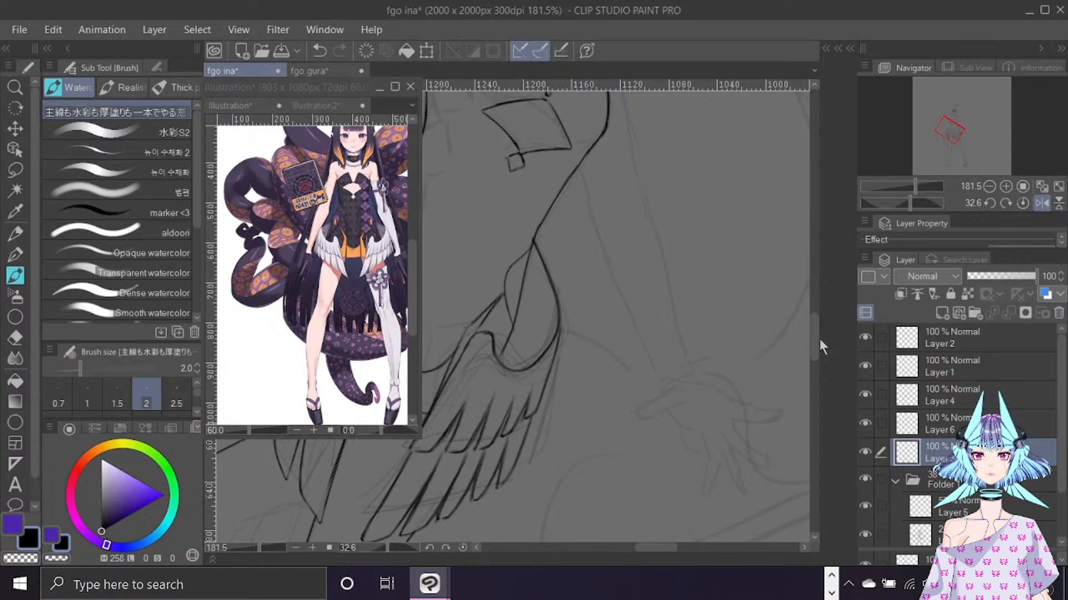
left_click_drag(819, 338, 811, 328)
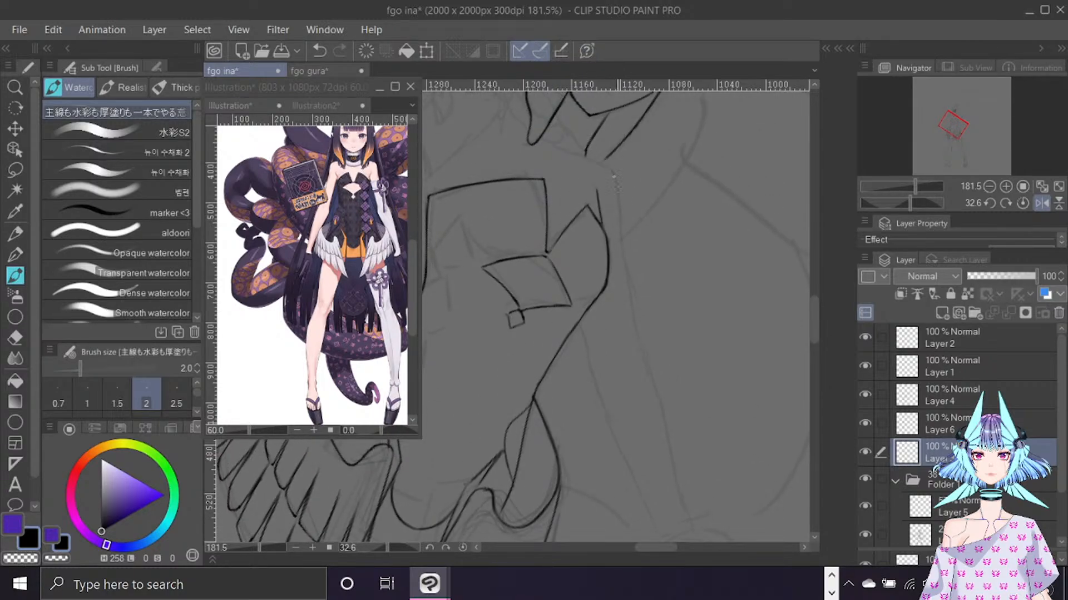
mouse_move(612, 173)
left_mouse_down()
mouse_move(634, 327)
mouse_move(624, 246)
mouse_move(813, 329)
mouse_move(813, 345)
mouse_move(656, 237)
mouse_move(649, 212)
mouse_move(678, 347)
left_mouse_up()
left_click_drag(661, 250, 681, 350)
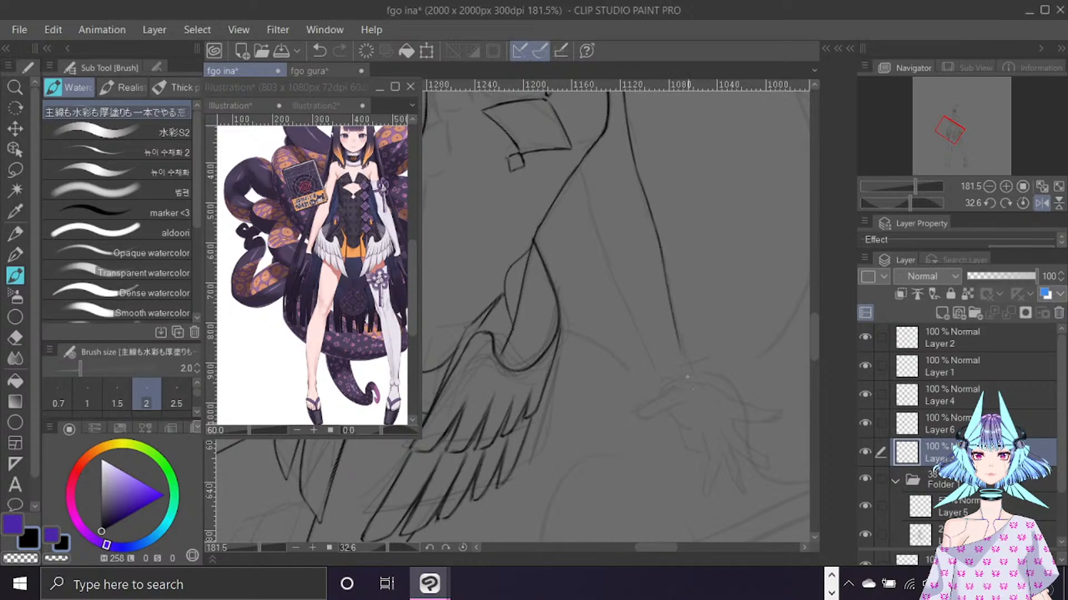
key("ctrl+z")
left_click_drag(662, 253, 672, 307)
left_click_drag(667, 282, 688, 363)
Ink the underside of the outstretched arm from the bodice to the wrist and check the lines with the sketch folder hidden.
left_click_drag(577, 162, 655, 367)
key("ctrl+z")
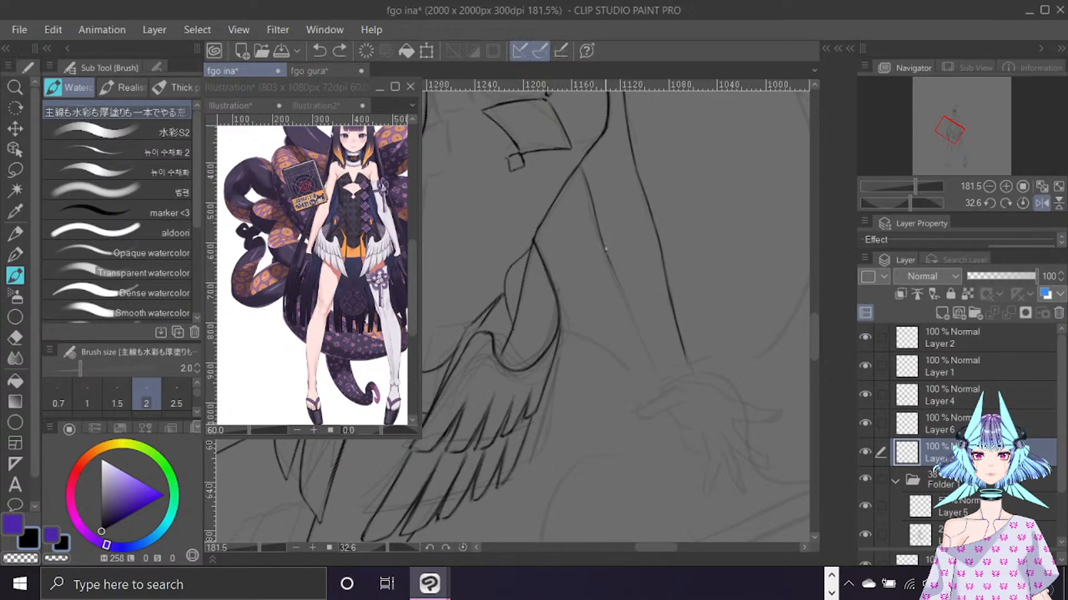
left_click_drag(613, 265, 664, 381)
left_click(866, 477)
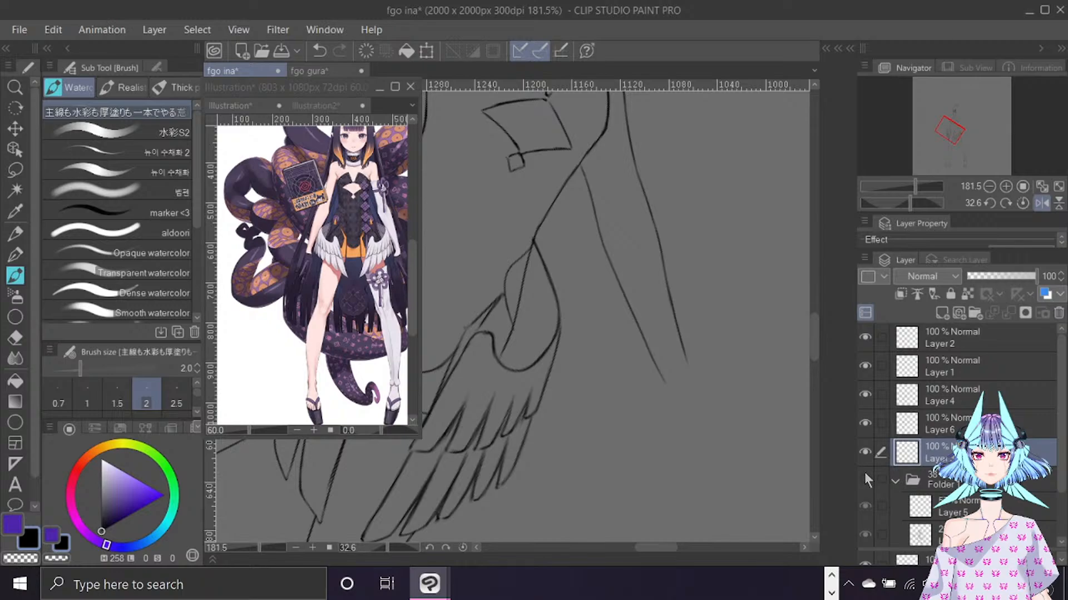
left_click(864, 473)
Ink the neckline between the hair strands and the top of the shoulder leading into the outstretched arm.
left_click(1022, 203)
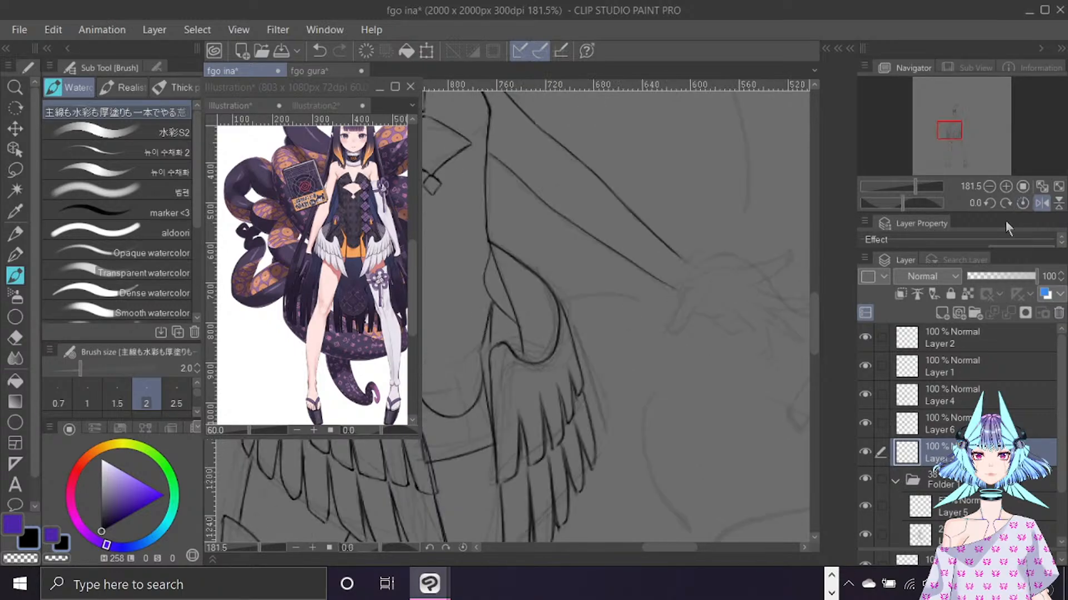
left_click(952, 132)
left_click_drag(952, 132, 954, 117)
key("ctrl+f")
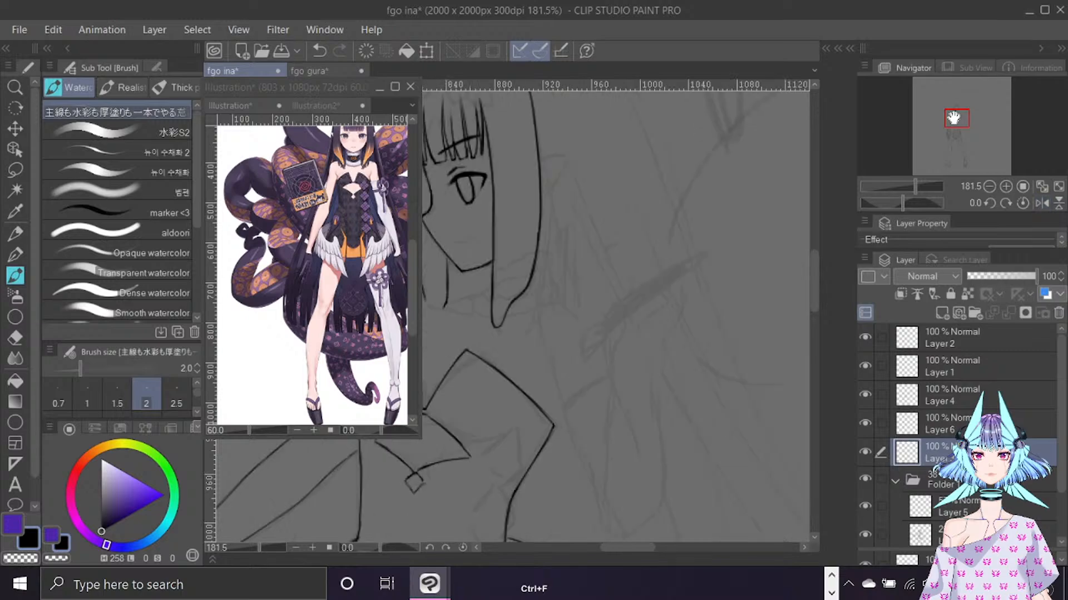
mouse_move(649, 547)
left_mouse_down()
mouse_move(631, 548)
mouse_move(635, 530)
left_mouse_up()
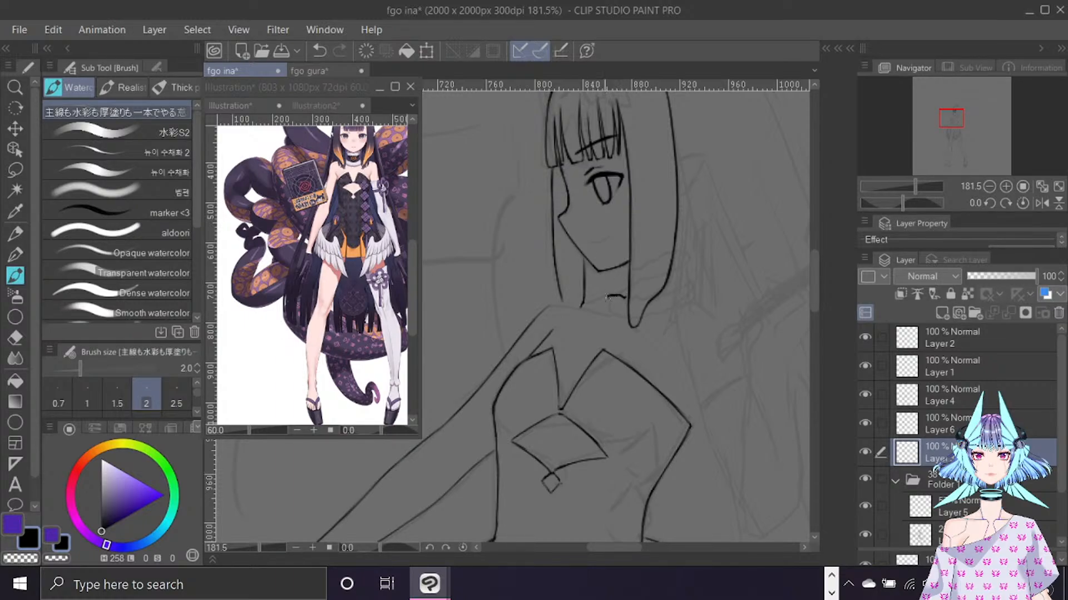
mouse_move(606, 298)
left_mouse_down()
mouse_move(600, 307)
mouse_move(630, 314)
left_mouse_up()
left_click_drag(546, 307, 596, 309)
Ink the outermost finger opposite the thumb on the outstretched hand, continuing its edge toward the wrist.
left_click_drag(945, 119, 940, 138)
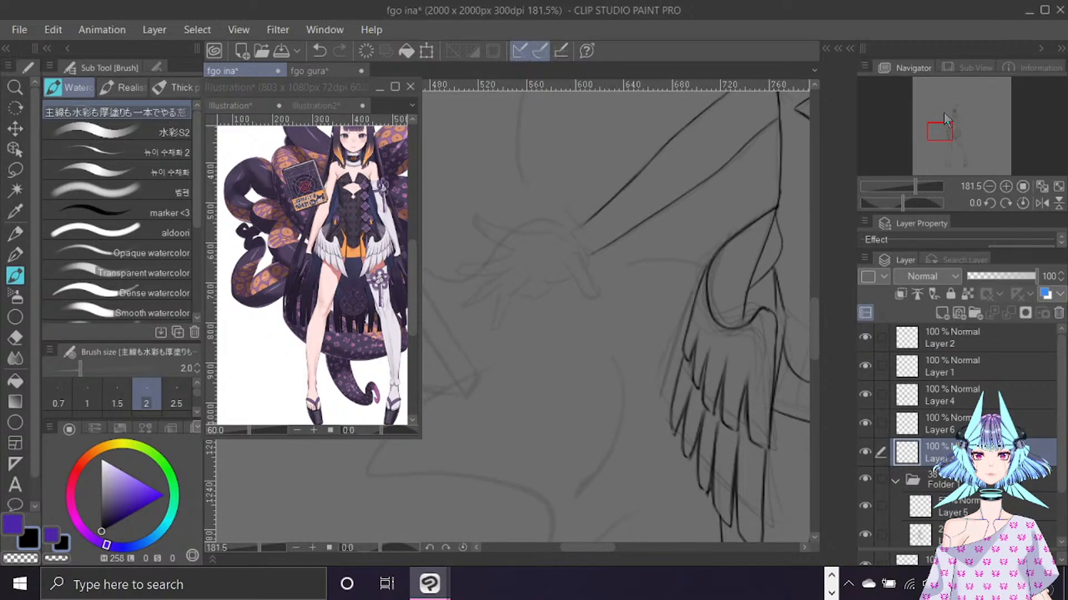
left_click(1041, 203)
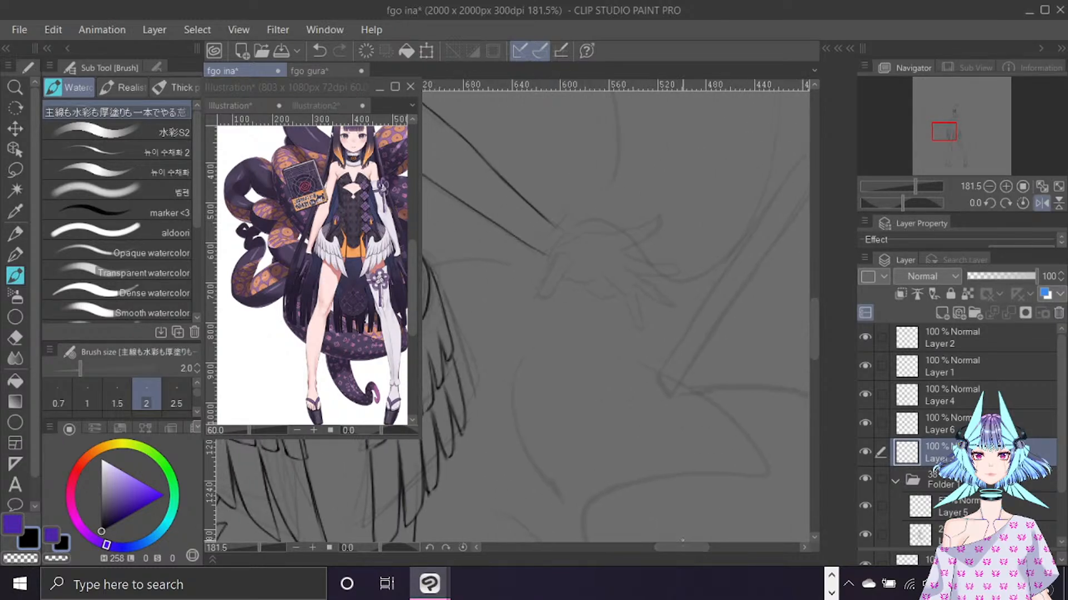
key("r")
mouse_move(717, 243)
left_mouse_down()
mouse_move(702, 187)
mouse_move(650, 128)
mouse_move(594, 89)
left_mouse_up()
key("b")
key("ctrl+f")
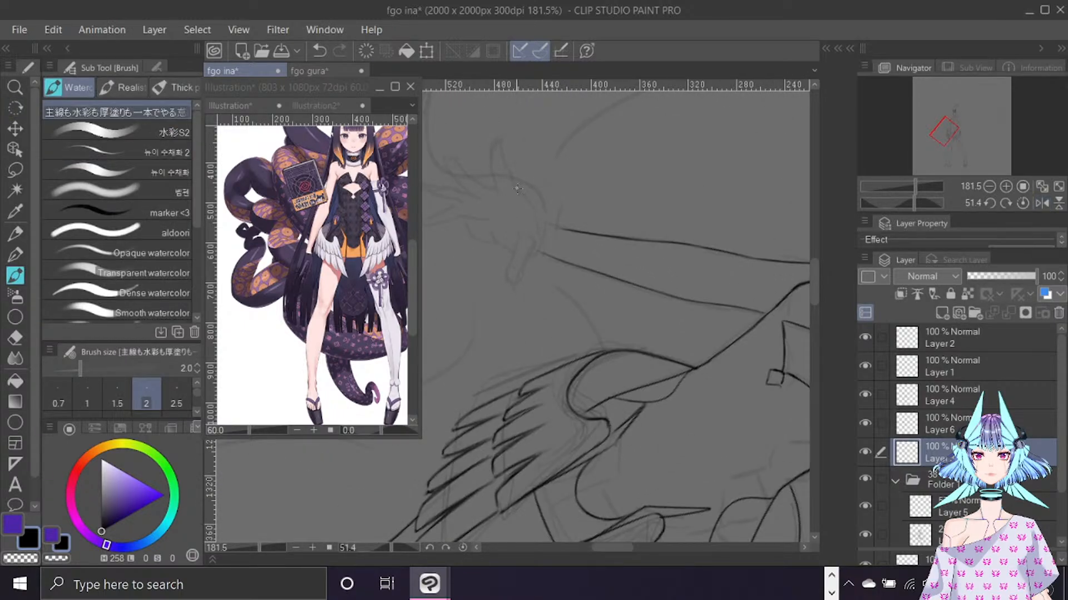
left_click_drag(515, 191, 505, 148)
key("ctrl+z")
left_click_drag(515, 190, 502, 147)
left_click_drag(500, 189, 494, 140)
left_click_drag(511, 184, 530, 203)
left_click_drag(622, 547, 615, 546)
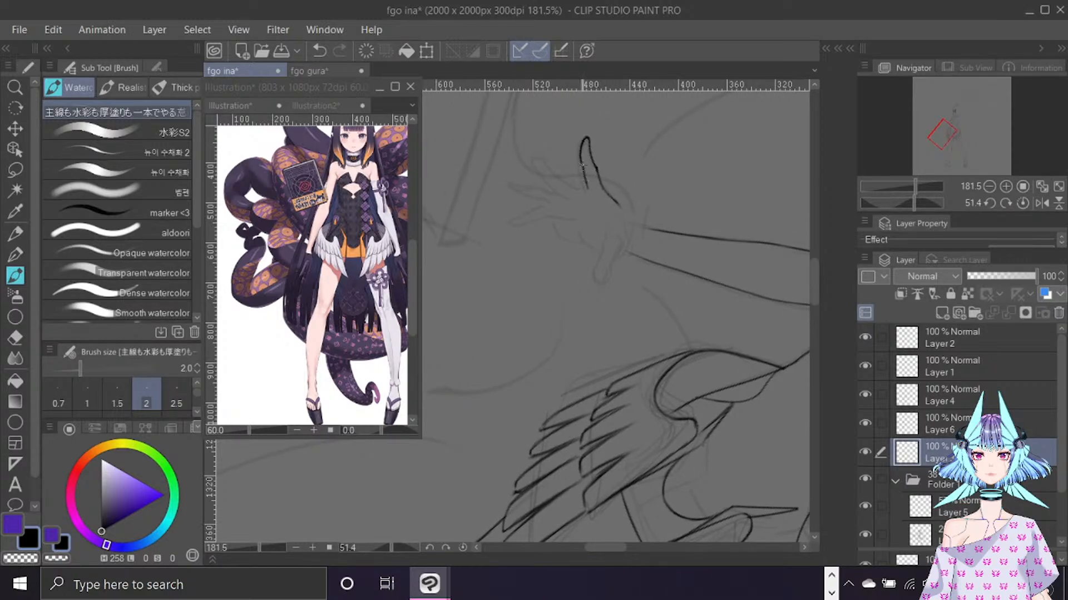
Ink the remaining three fingers of the open hand over the sketch, working from the outermost finger toward the thumb.
mouse_move(584, 188)
left_mouse_down()
mouse_move(536, 153)
mouse_move(537, 174)
mouse_move(566, 193)
left_mouse_up()
key("ctrl+z")
mouse_move(536, 157)
left_mouse_down()
mouse_move(535, 174)
mouse_move(552, 187)
left_mouse_up()
key("r")
left_click_drag(622, 222, 702, 248)
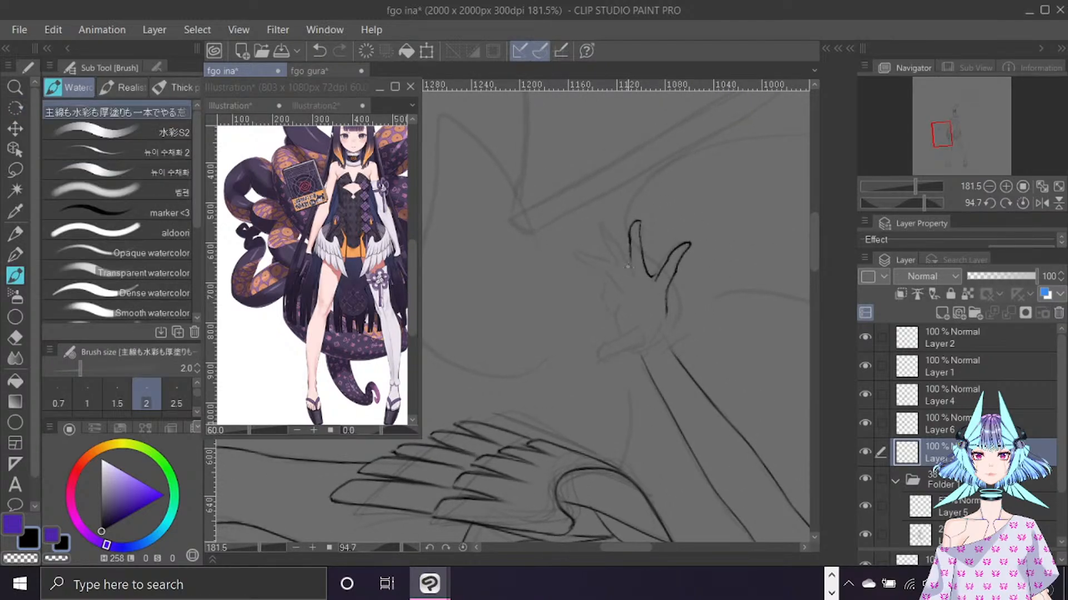
mouse_move(627, 267)
left_mouse_down()
mouse_move(602, 222)
mouse_move(617, 264)
left_mouse_up()
mouse_move(616, 251)
left_mouse_down()
mouse_move(684, 252)
mouse_move(677, 318)
left_mouse_up()
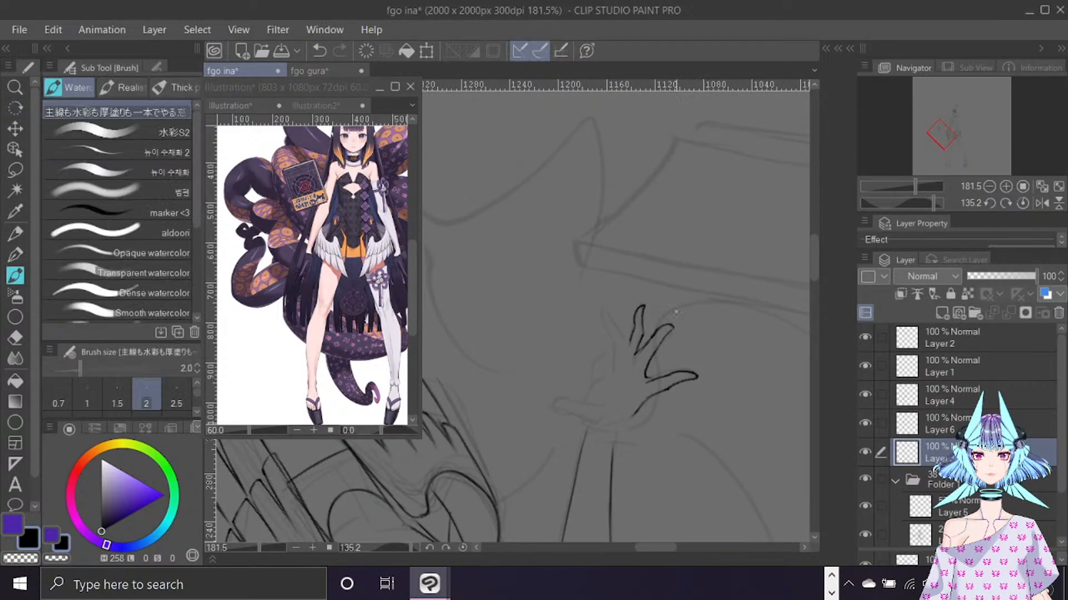
key("ctrl+f")
left_click_drag(634, 548, 621, 548)
mouse_move(546, 347)
left_mouse_down()
mouse_move(570, 306)
mouse_move(560, 361)
left_mouse_up()
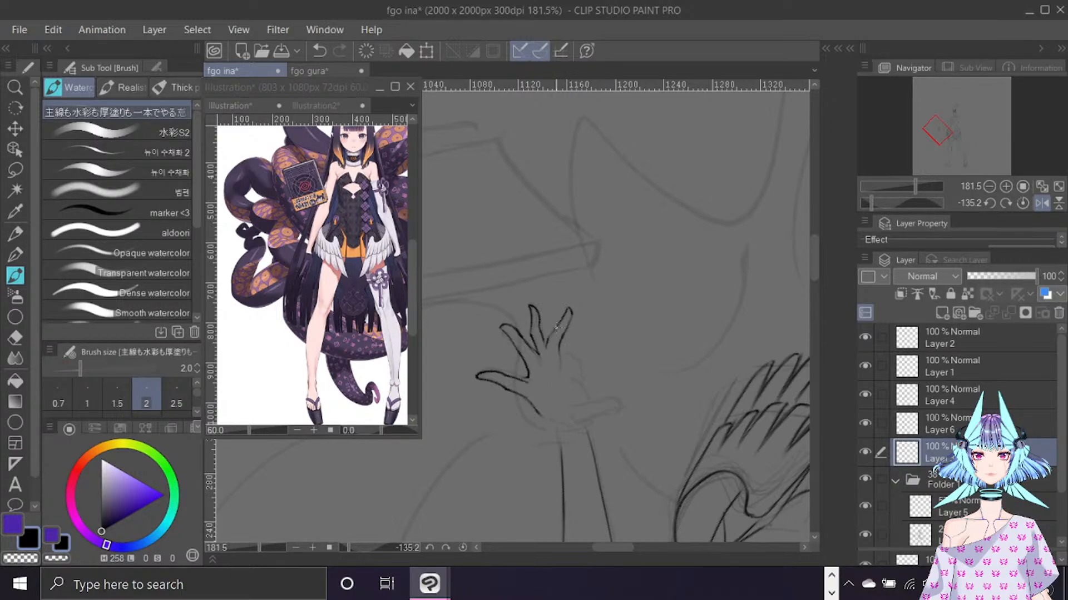
Try to ink the lower palm contour between the sketched thumb and the nearest finger, with the canvas rotation reset.
left_click(1022, 203)
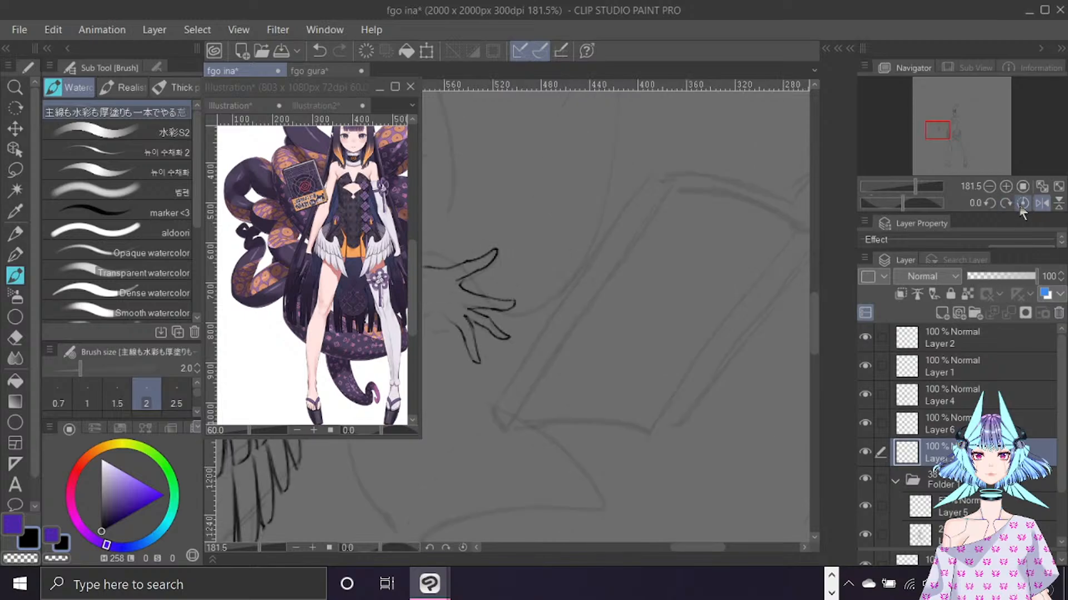
left_click_drag(717, 554, 586, 549)
left_click(1041, 203)
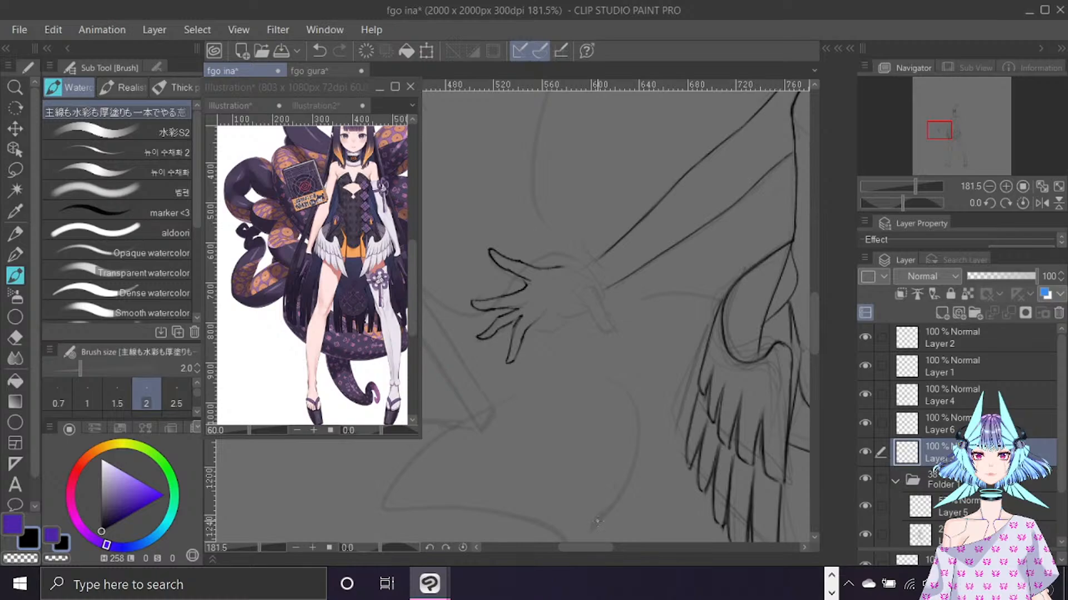
left_click_drag(590, 306, 534, 327)
key("ctrl+z")
key("ctrl+z")
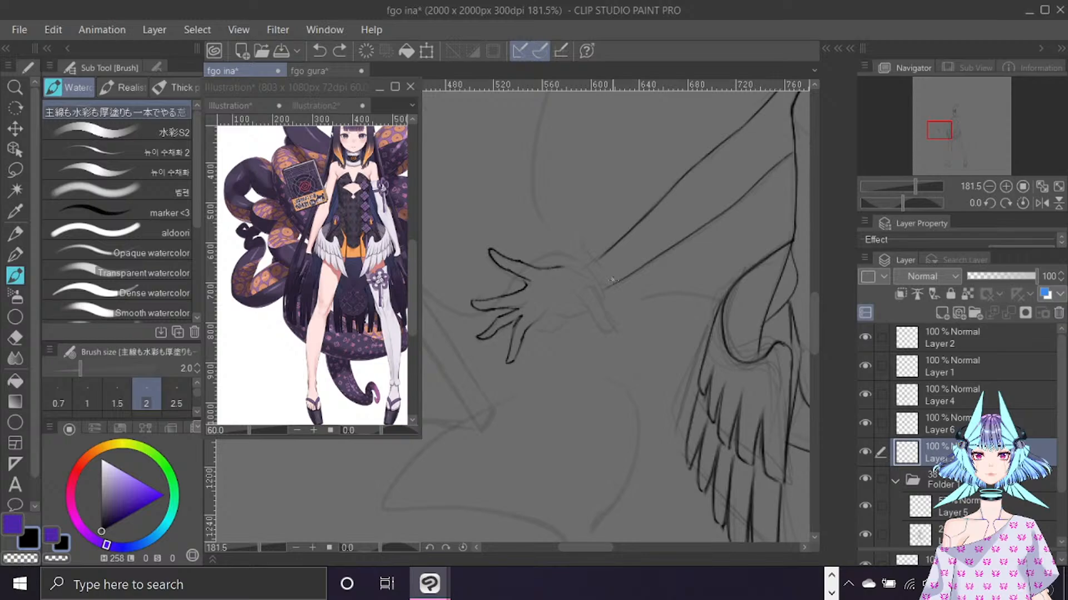
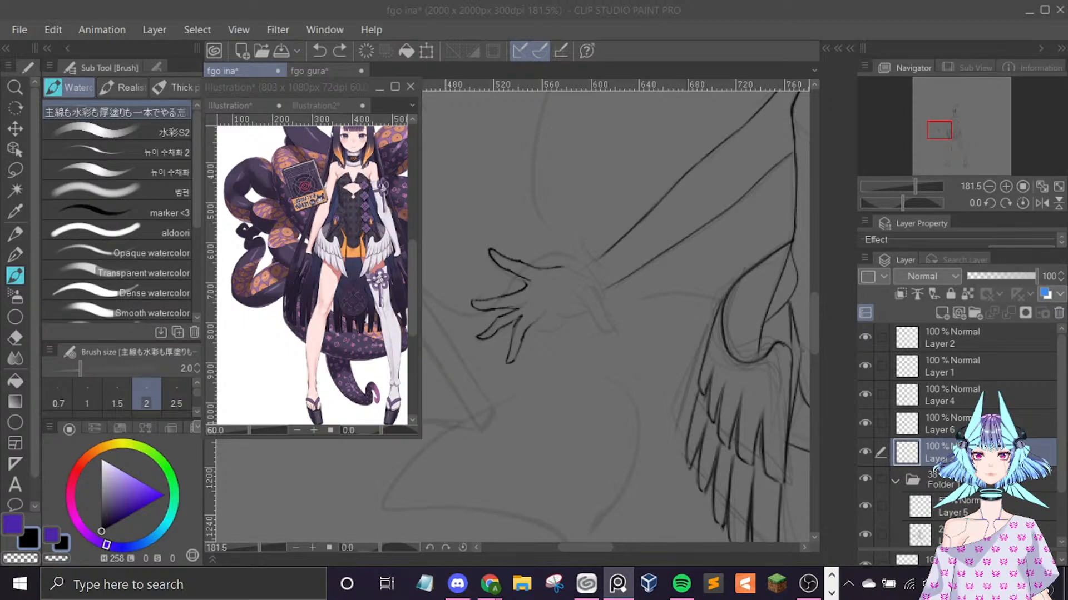
Retouch the lines where the fingers meet the palm using the size 2 brush and the Hard eraser at size 7.
left_click(547, 312)
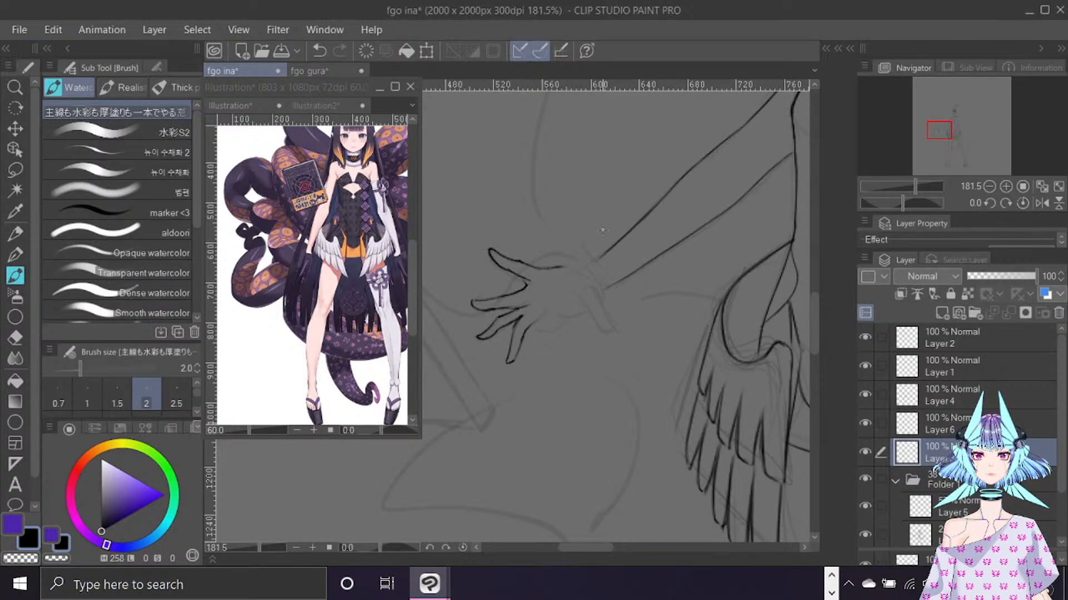
key("ctrl+z")
left_click_drag(527, 295, 518, 303)
key("e")
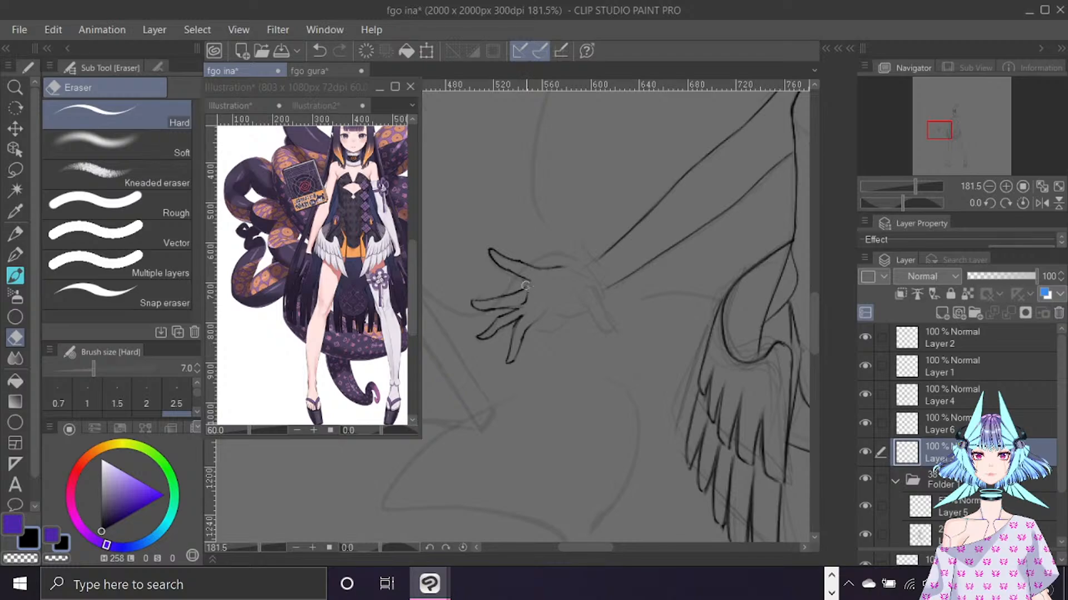
key("b")
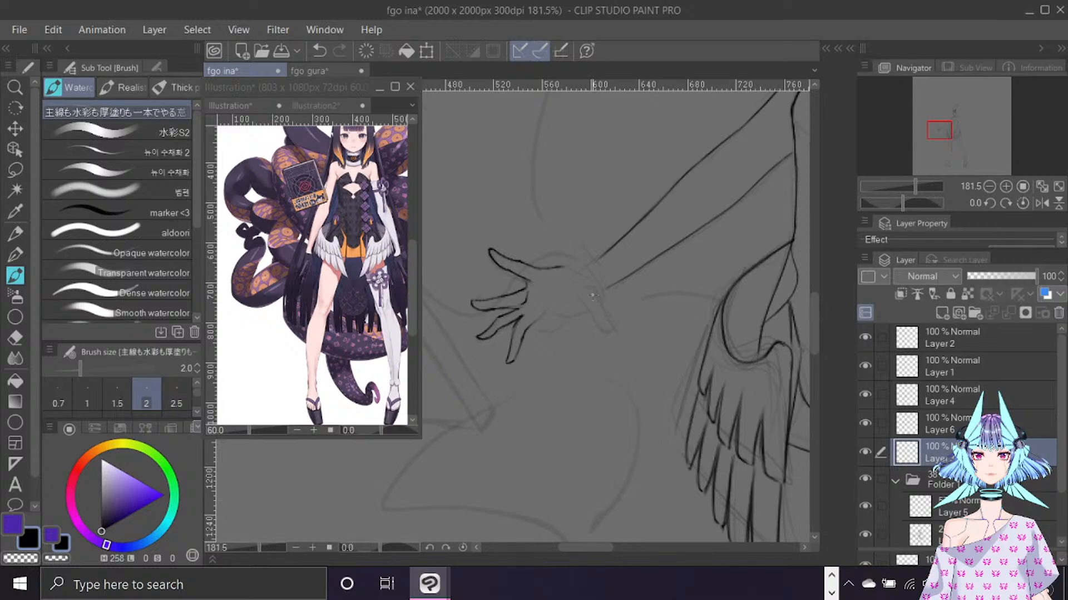
Try to ink the thumb of the outstretched hand over the sketch.
mouse_move(593, 290)
left_mouse_down()
mouse_move(609, 321)
mouse_move(588, 305)
mouse_move(612, 332)
left_mouse_up()
key("ctrl+z")
key("ctrl+z")
key("ctrl+z")
mouse_move(597, 291)
left_mouse_down()
mouse_move(615, 327)
mouse_move(595, 315)
left_mouse_up()
left_click_drag(602, 325, 618, 333)
key("ctrl+z")
key("ctrl+z")
key("ctrl+z")
key("ctrl+z")
Ink the thumb of the outstretched hand, linking its base to the lower palm contour.
mouse_move(605, 307)
left_mouse_down()
mouse_move(618, 328)
mouse_move(608, 333)
mouse_move(585, 283)
left_mouse_up()
key("ctrl+z")
left_click_drag(613, 324, 588, 298)
mouse_move(588, 307)
left_mouse_down()
mouse_move(594, 308)
mouse_move(538, 330)
mouse_move(586, 304)
mouse_move(565, 328)
mouse_move(532, 329)
mouse_move(562, 320)
left_mouse_up()
key("ctrl+z")
Mirror the canvas view and ink the upper hand contour from the base of the outermost finger to the wrist.
key("h")
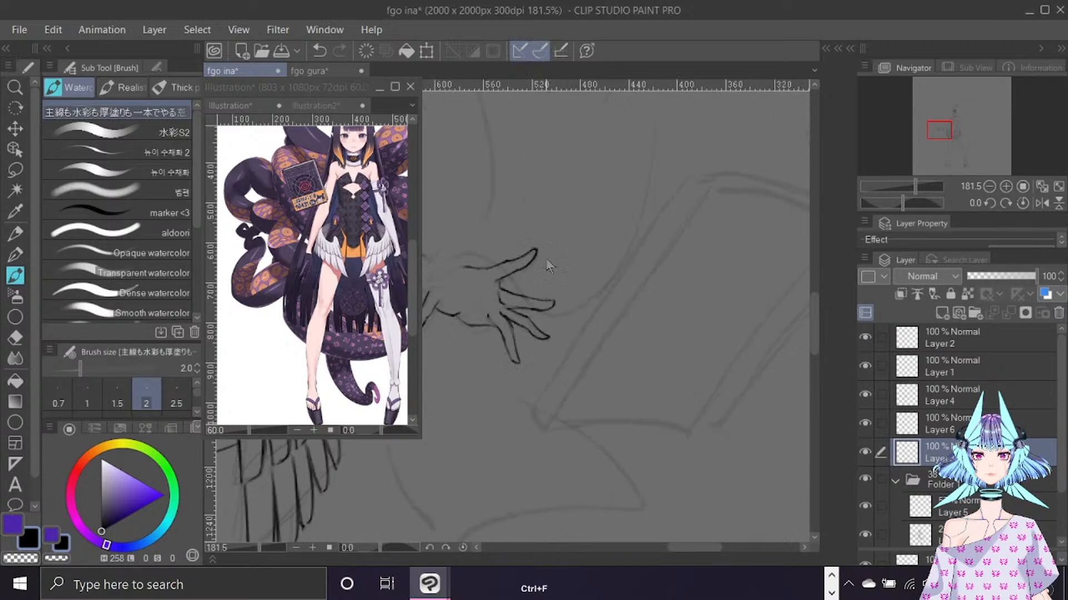
left_click_drag(695, 549, 680, 553)
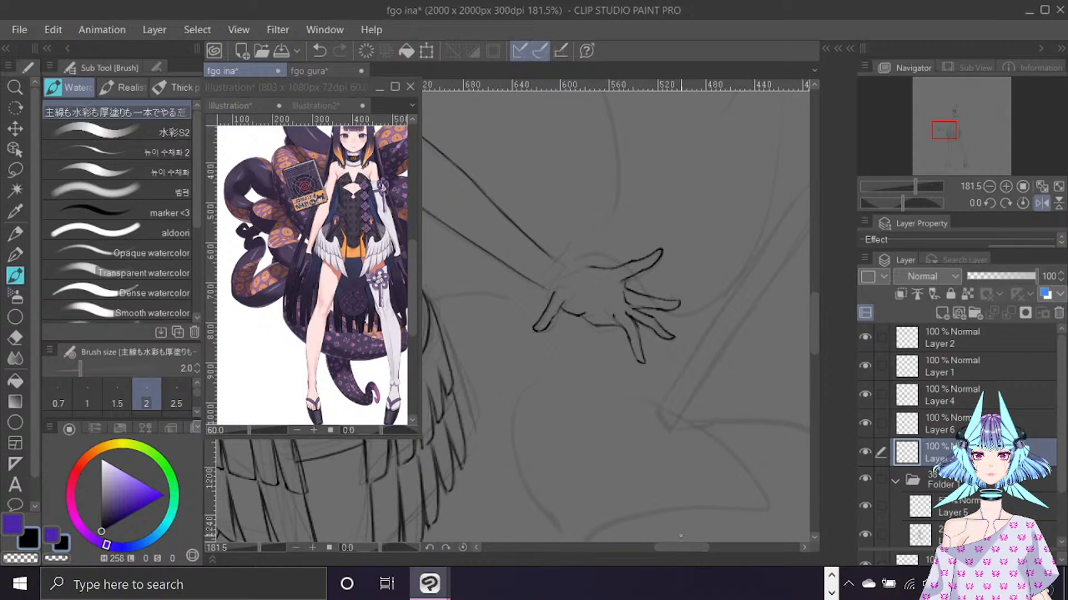
mouse_move(594, 268)
left_mouse_down()
mouse_move(555, 293)
mouse_move(567, 271)
mouse_move(525, 279)
mouse_move(559, 296)
left_mouse_up()
key("ctrl+z")
key("ctrl+z")
Erase the ends of both forearm lines near the wrist, enlarging the Hard eraser to size 15.
key("e")
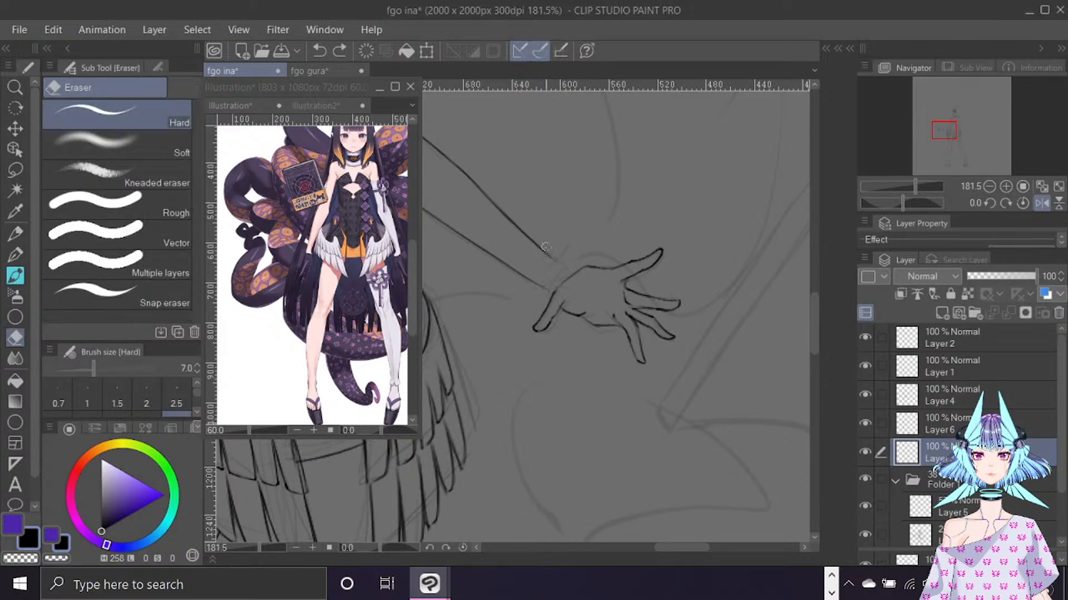
left_click_drag(537, 244, 555, 263)
key("bracketright")
key("bracketright")
key("bracketright")
key("bracketright")
left_click_drag(511, 220, 535, 244)
left_click_drag(508, 267, 539, 288)
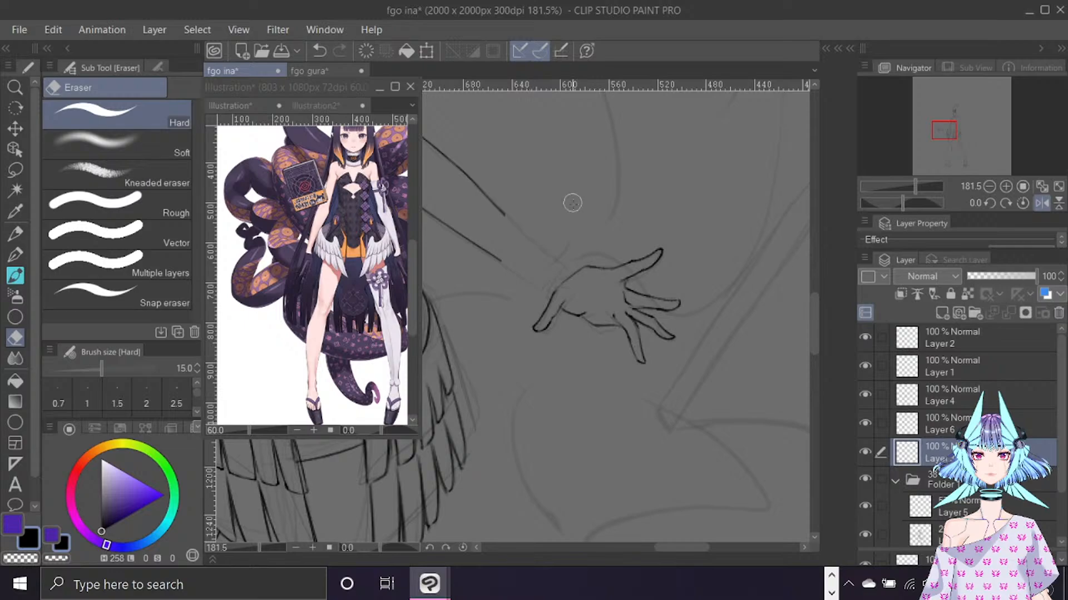
Rotate the canvas to 47 degrees, re-ink both forearm lines down to the wrist, and reset the rotation.
key("r")
mouse_move(572, 203)
left_mouse_down()
mouse_move(623, 228)
mouse_move(672, 283)
left_mouse_up()
key("b")
left_click_drag(543, 268, 552, 327)
left_click_drag(581, 232, 582, 316)
key("ctrl+z")
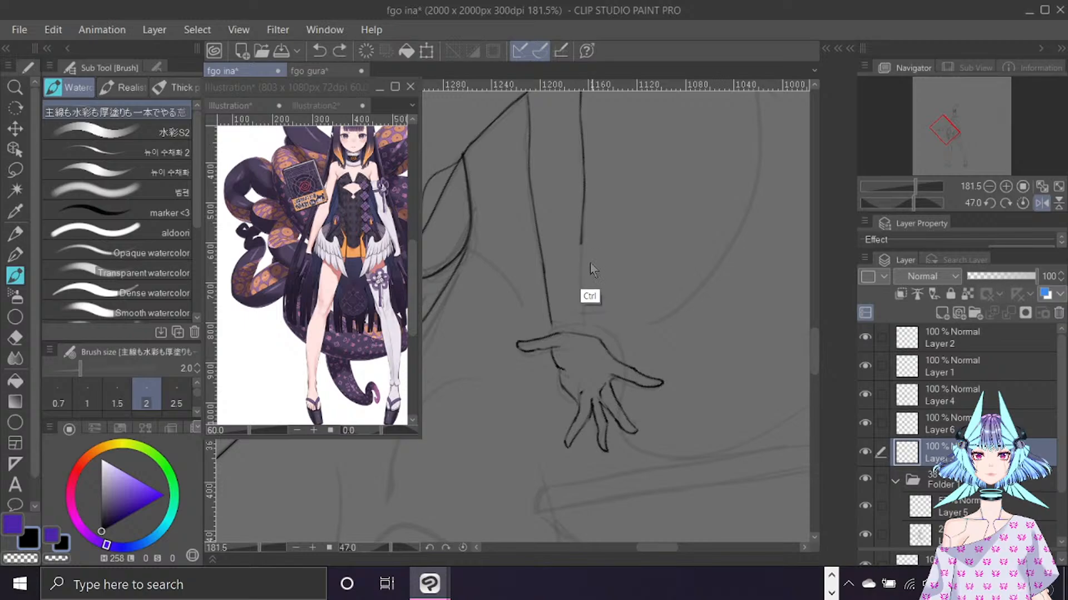
mouse_move(581, 236)
left_mouse_down()
mouse_move(584, 338)
mouse_move(553, 334)
left_mouse_up()
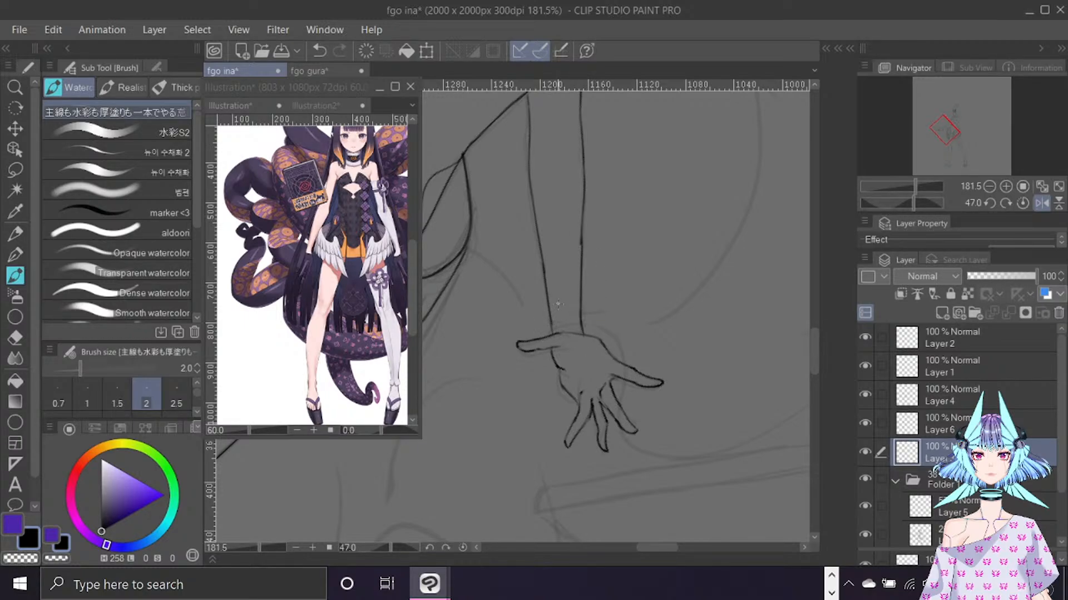
key("ctrl+@")
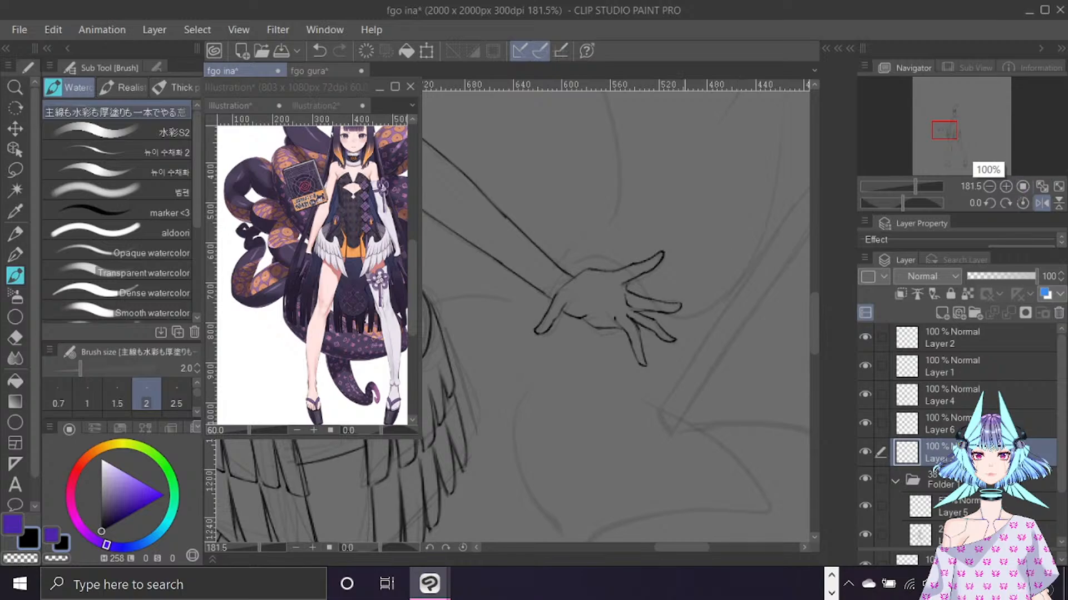
Check the hand and arm at a wider view, with the mirroring off and the line layer hidden and shown again.
scroll(496, 356, "down", 3)
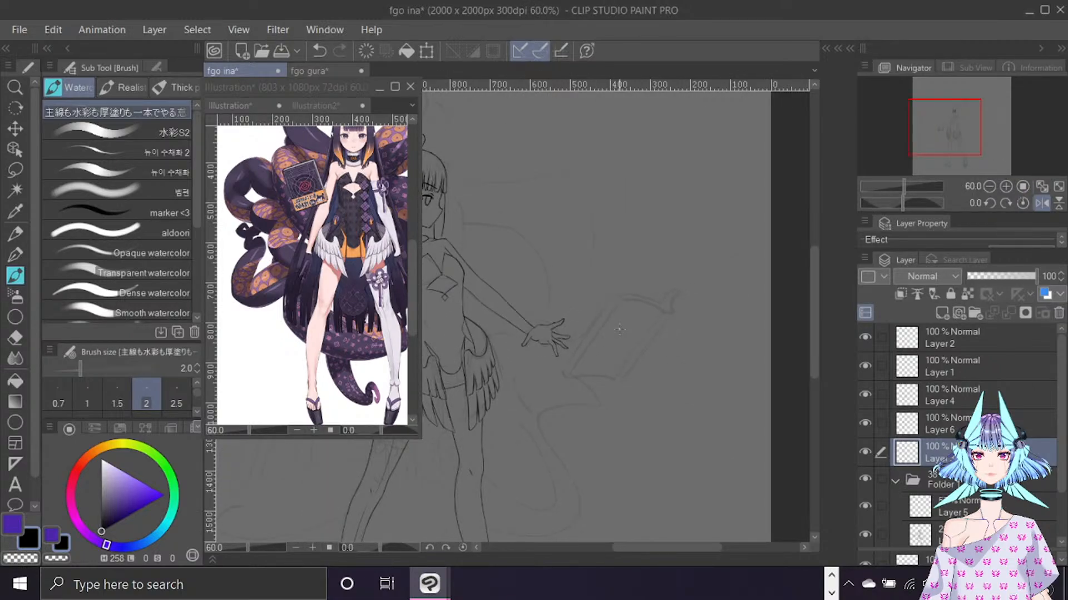
scroll(619, 329, "up", 3)
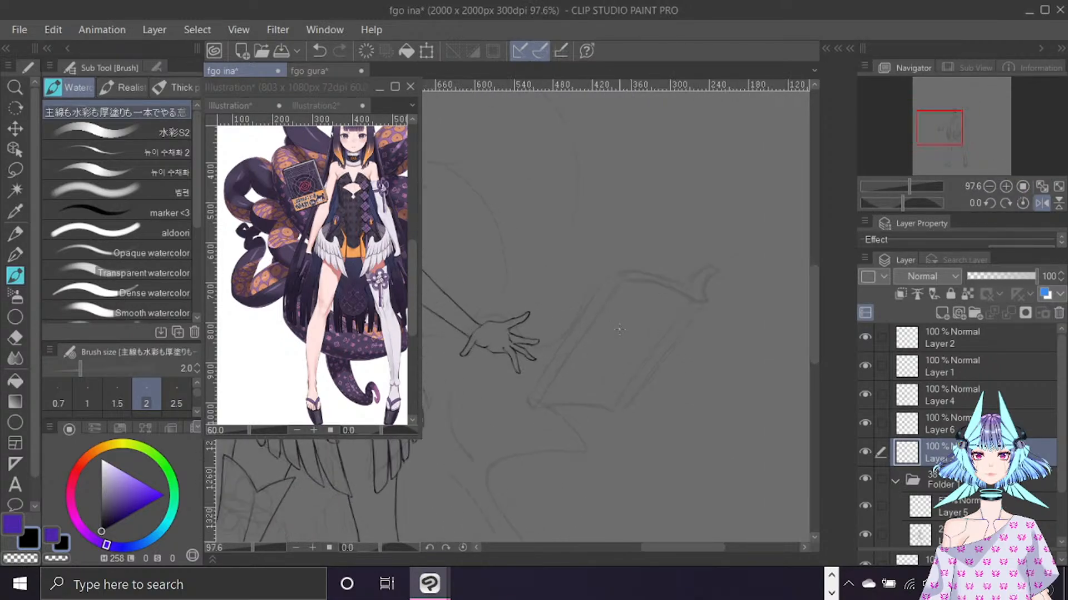
key("e")
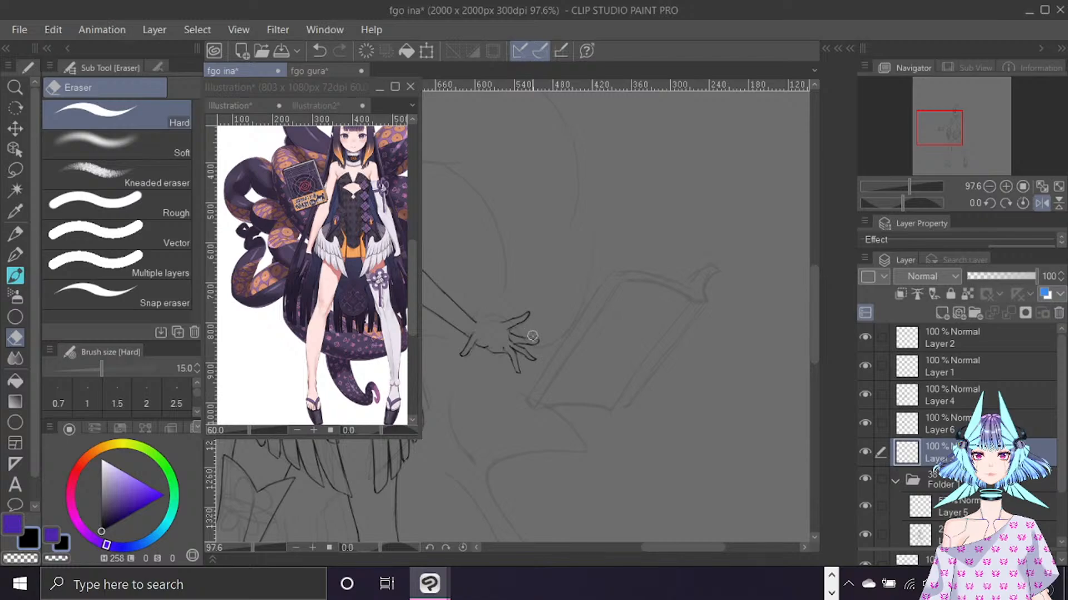
key("ctrl+f")
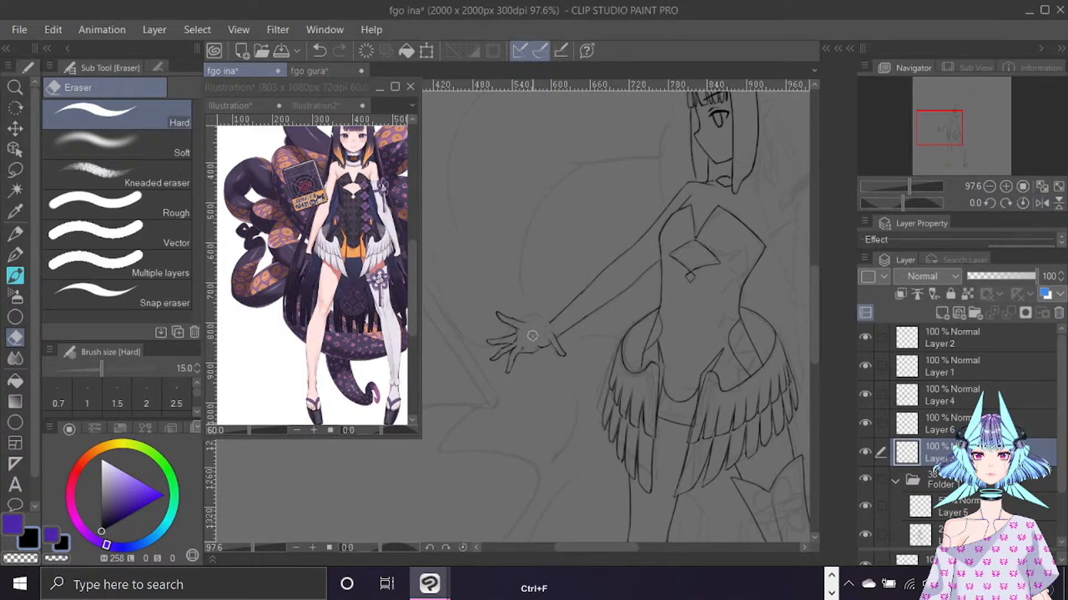
key("b")
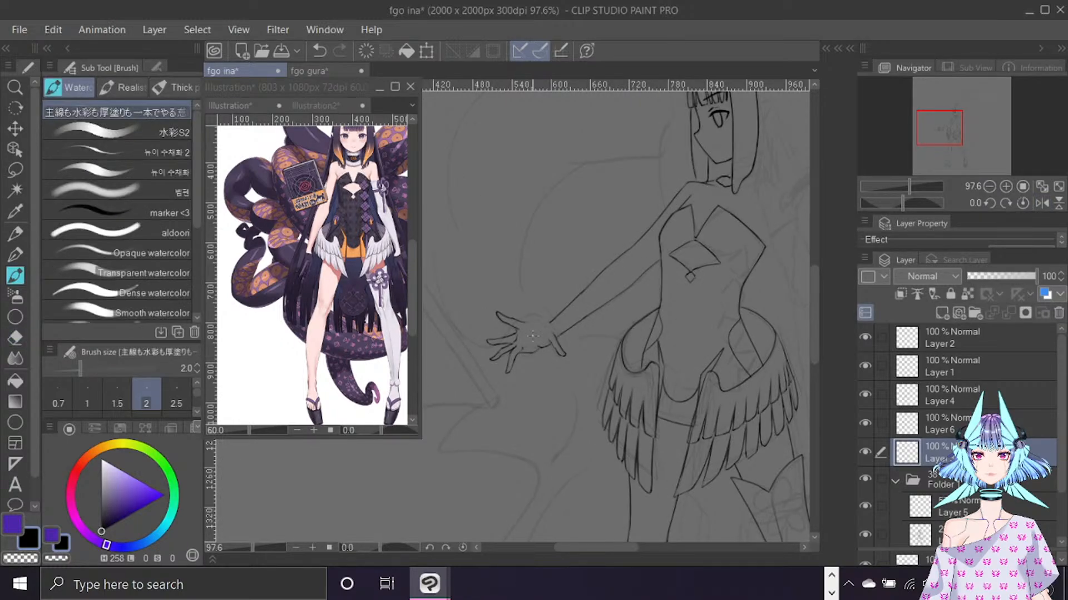
left_click(866, 452)
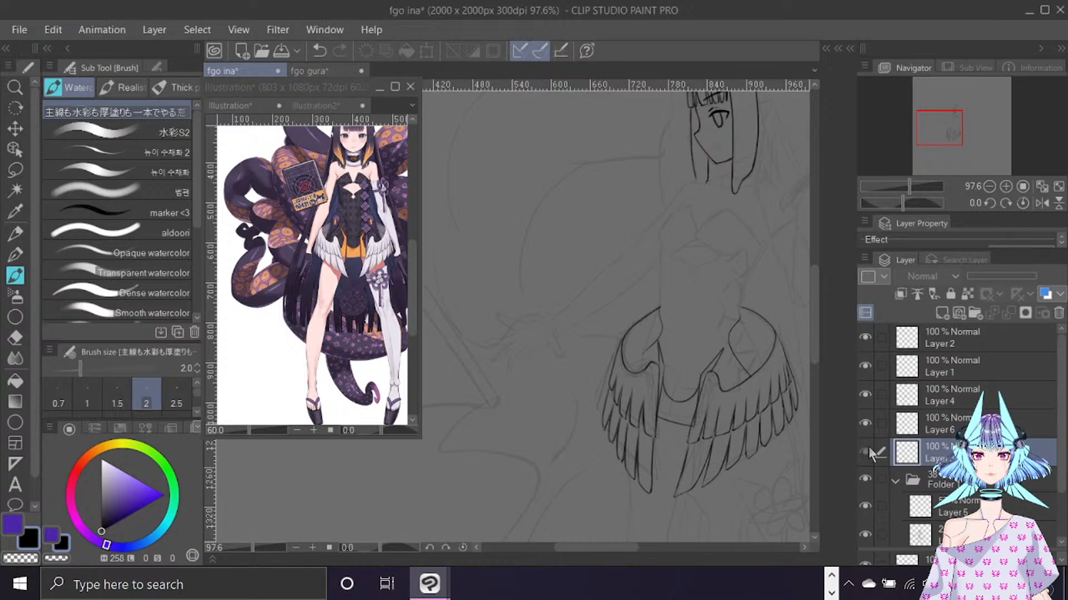
left_click(866, 451)
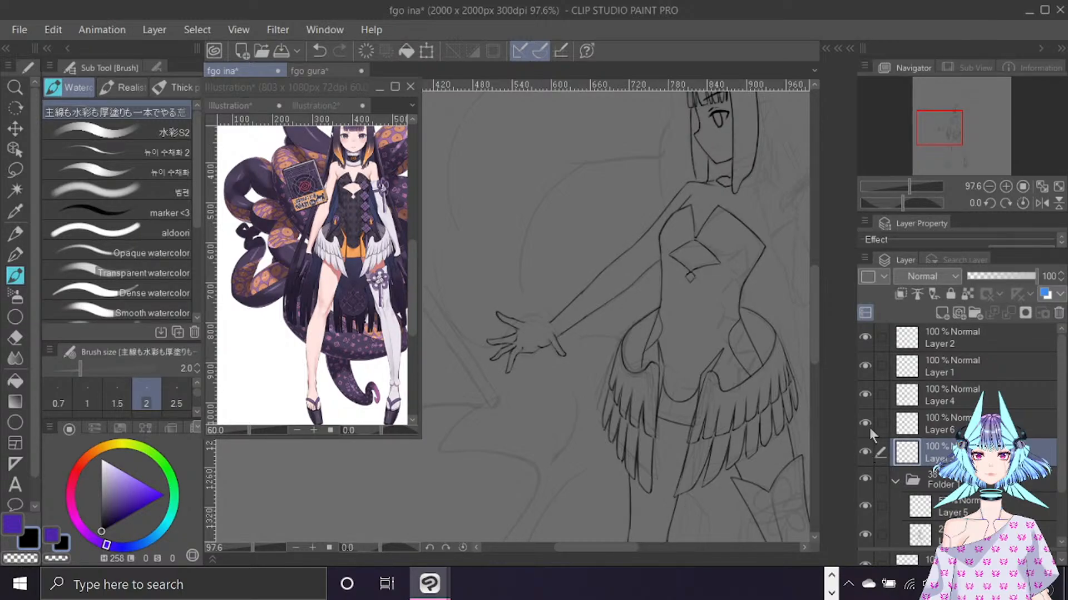
Erase the lines around the wrist and redraw the upper hand contour into the forearm, checking it in the mirrored view.
scroll(557, 353, "up", 3)
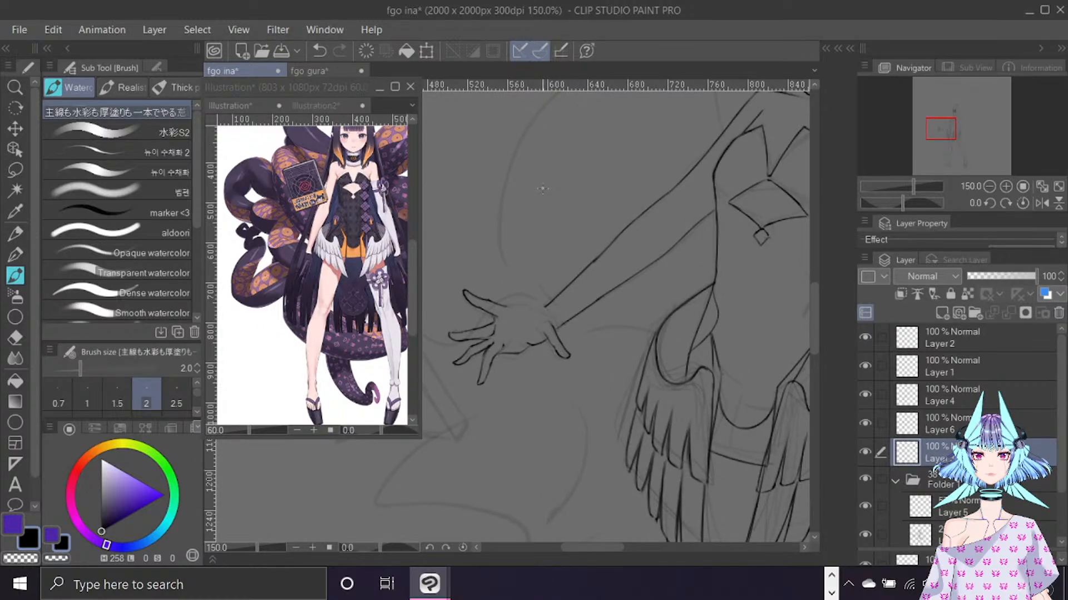
key("e")
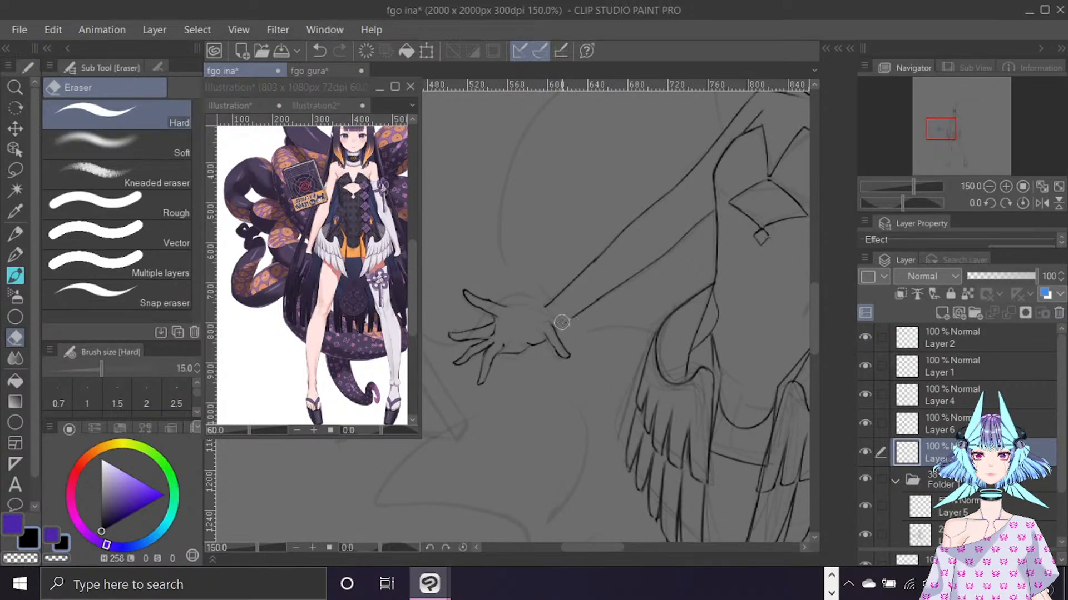
key("b")
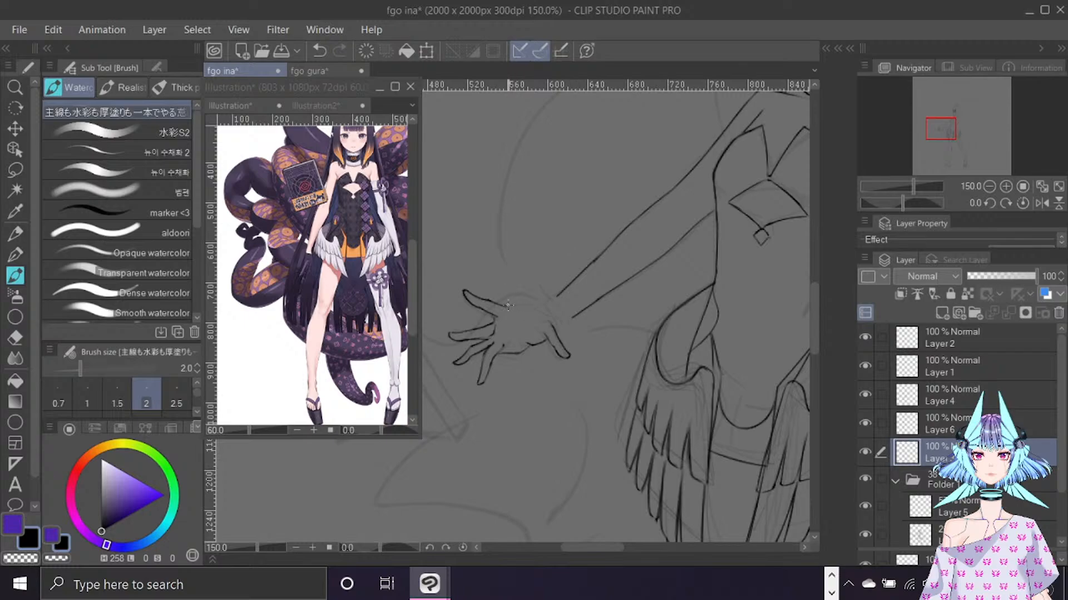
key("ctrl+z")
left_click_drag(502, 307, 550, 313)
mouse_move(558, 295)
left_mouse_down()
mouse_move(539, 310)
mouse_move(592, 299)
mouse_move(557, 327)
left_mouse_up()
key("ctrl+f")
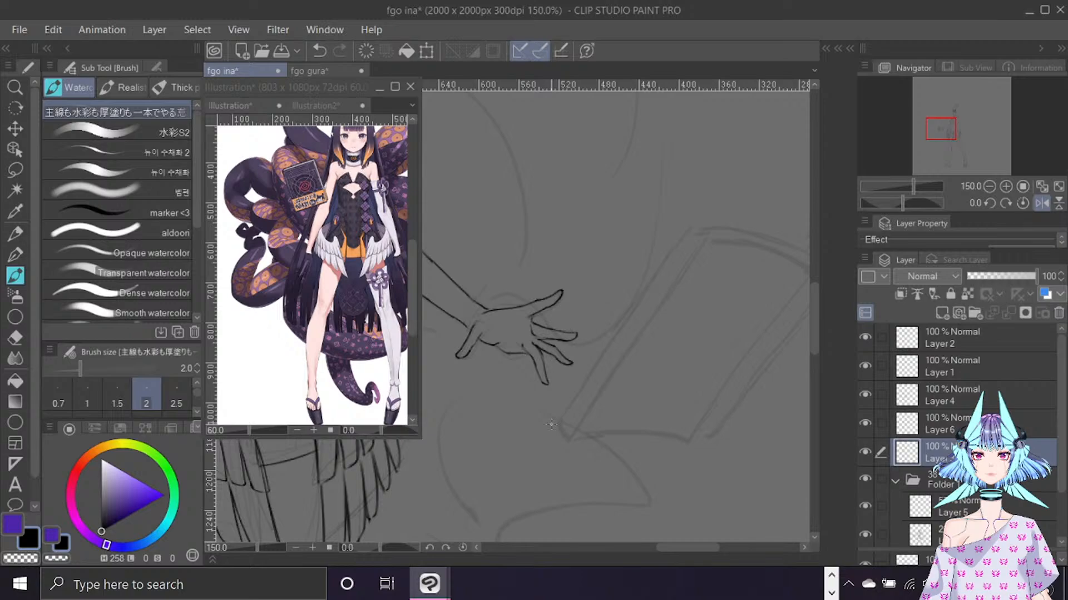
key("ctrl+f")
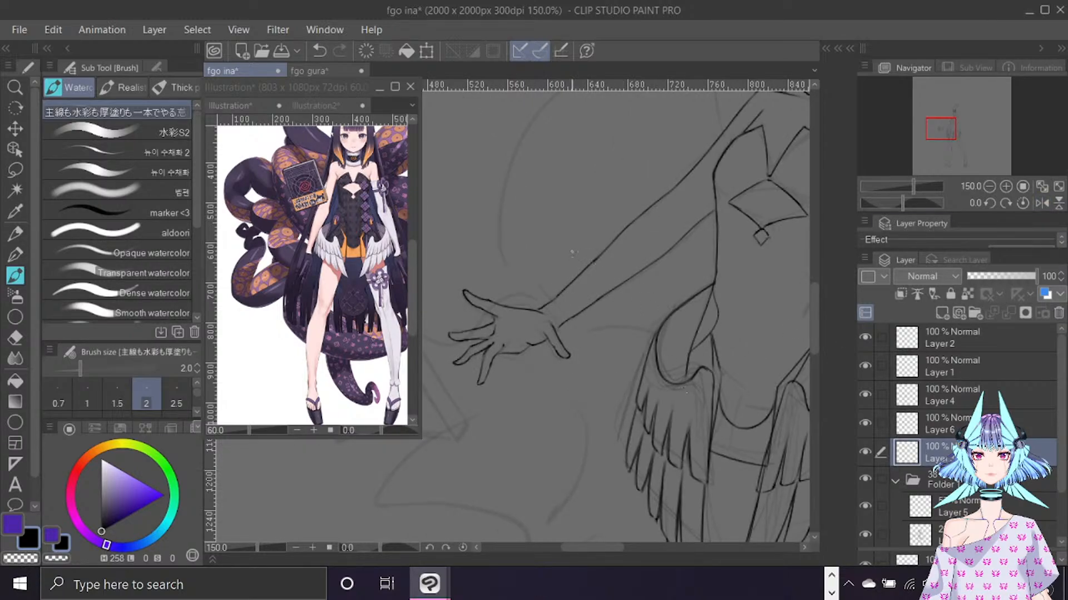
Clean up the bump on the upper forearm line with the Hard eraser and the brush reduced to size 0.7.
scroll(572, 256, "down", 2)
scroll(568, 268, "up", 2)
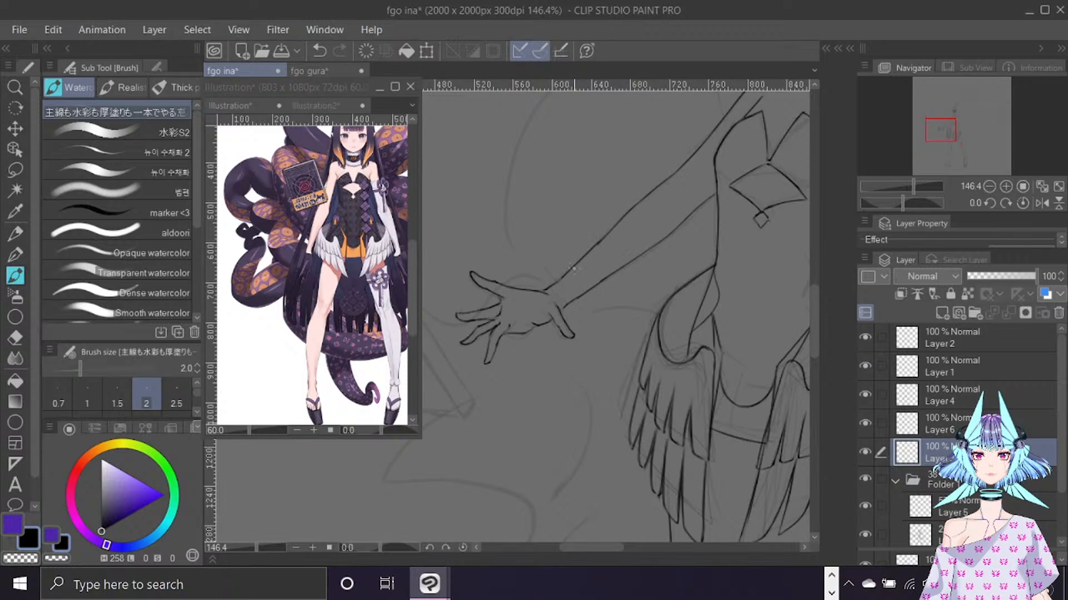
scroll(568, 268, "up", 2)
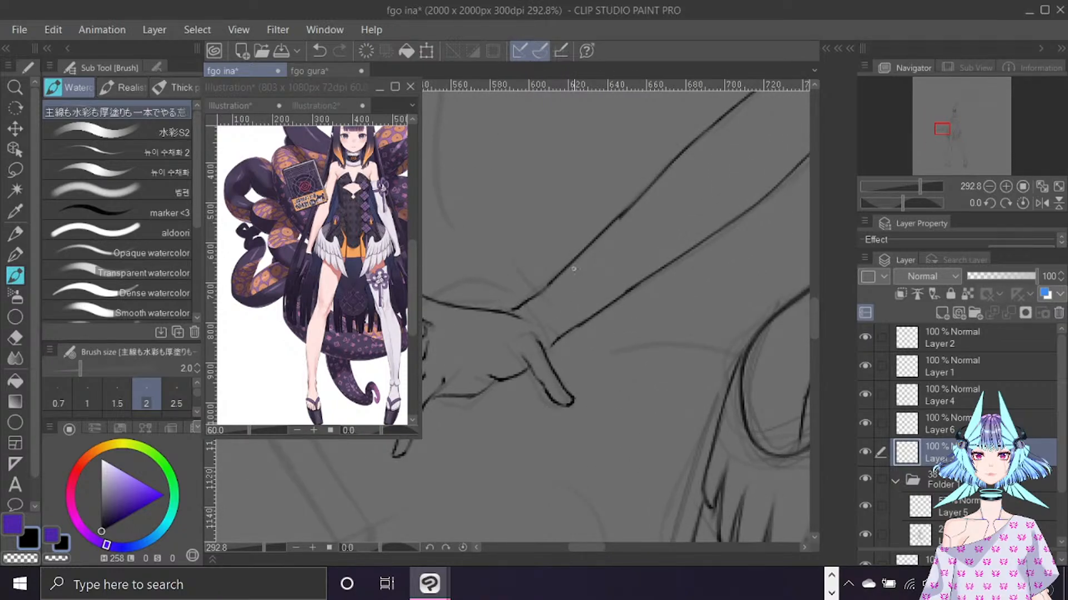
key("e")
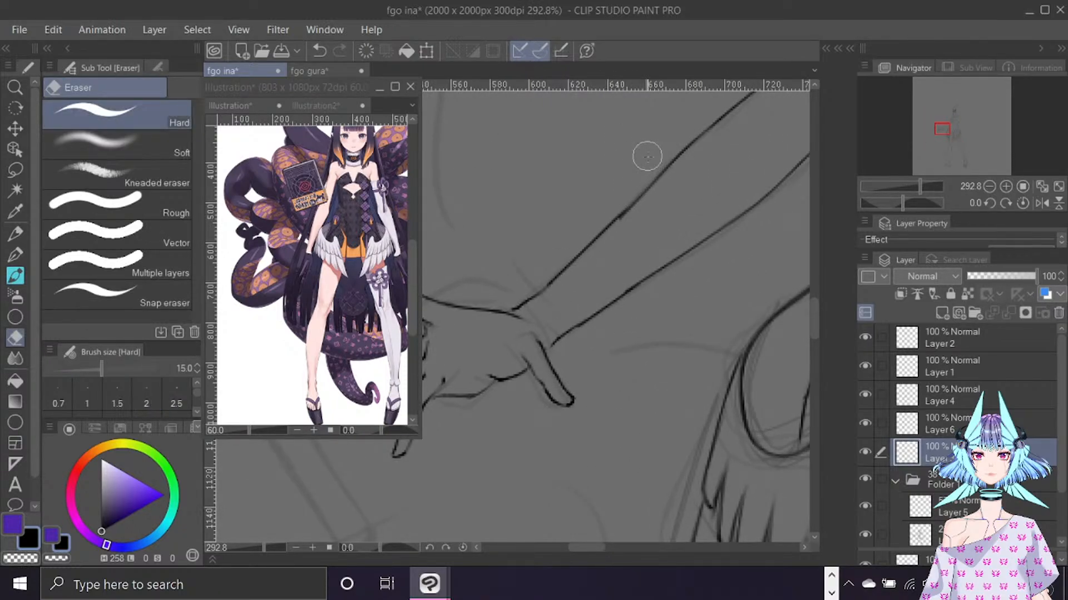
key("b")
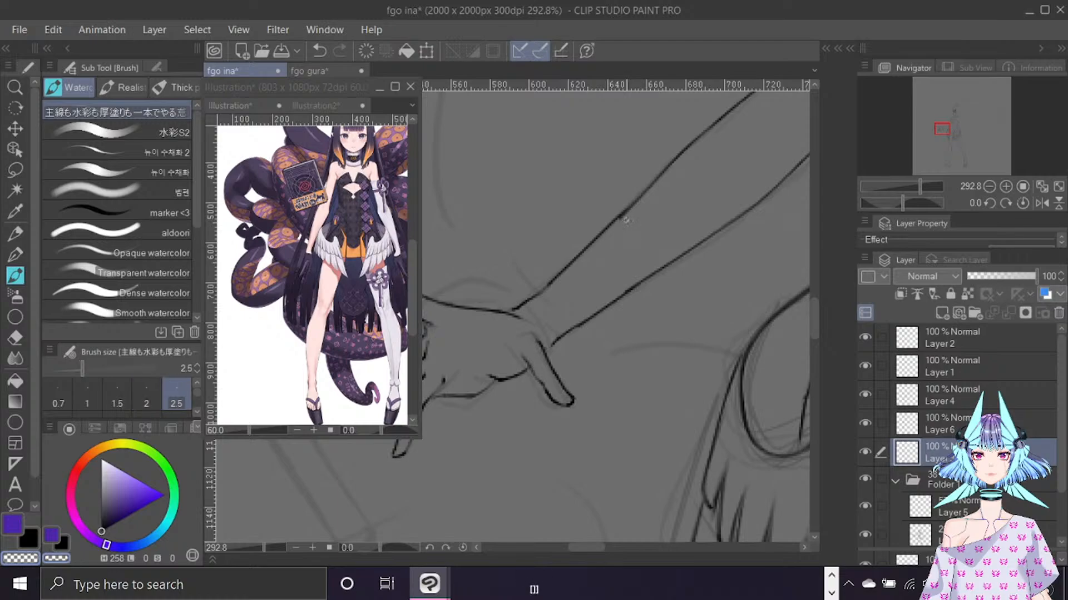
key("bracketleft")
key("bracketleft")
key("bracketleft")
key("bracketleft")
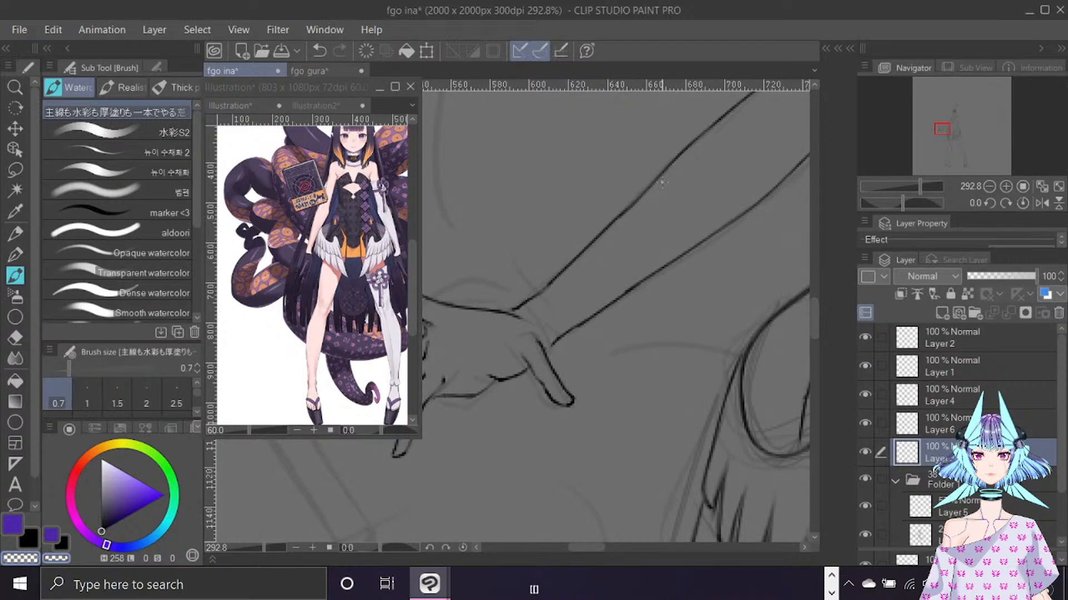
scroll(662, 182, "down", 5)
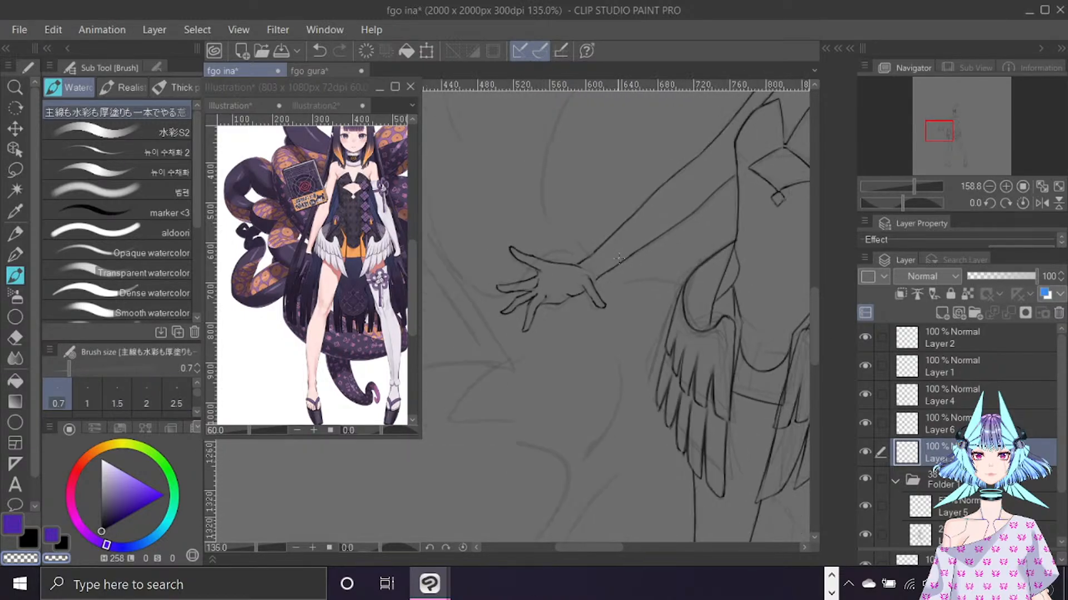
scroll(618, 257, "down", 5)
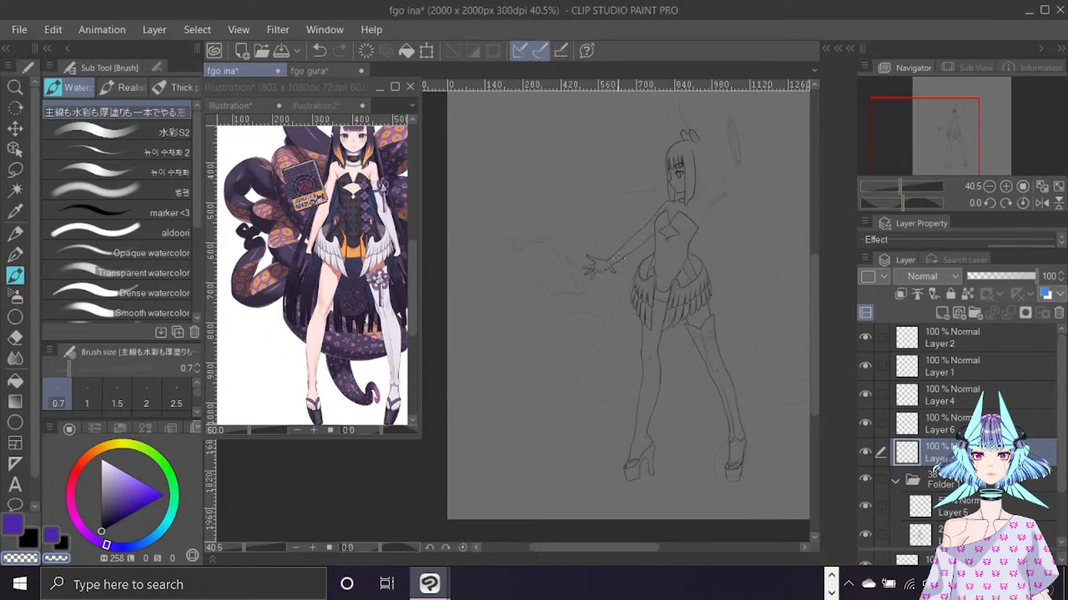
Ink the character's mouth as a short curved stroke above the chin, with the brush set to size 2.
scroll(710, 235, "up", 2)
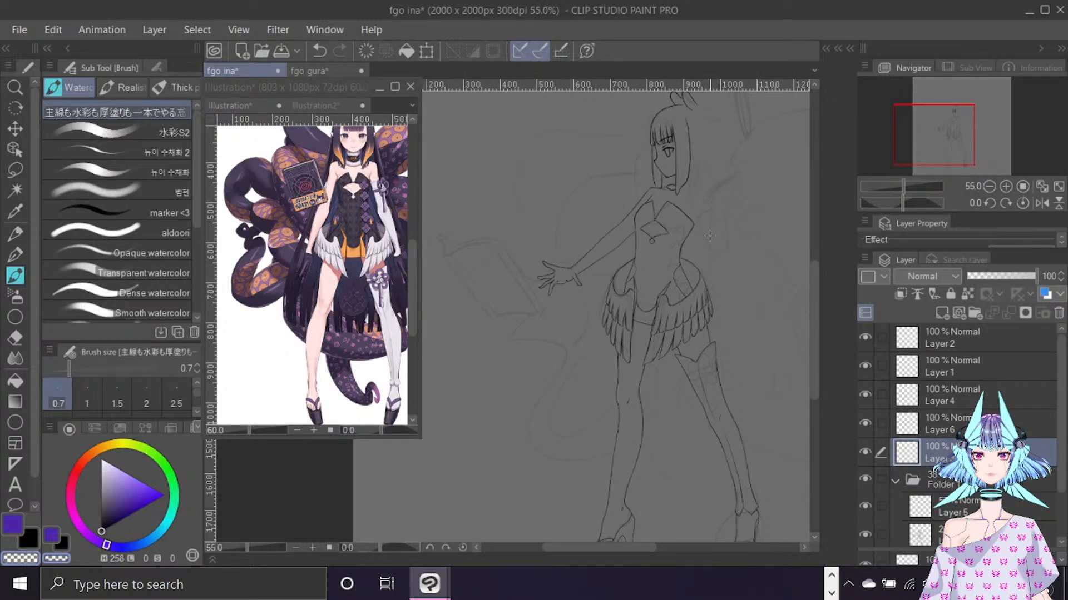
key("x")
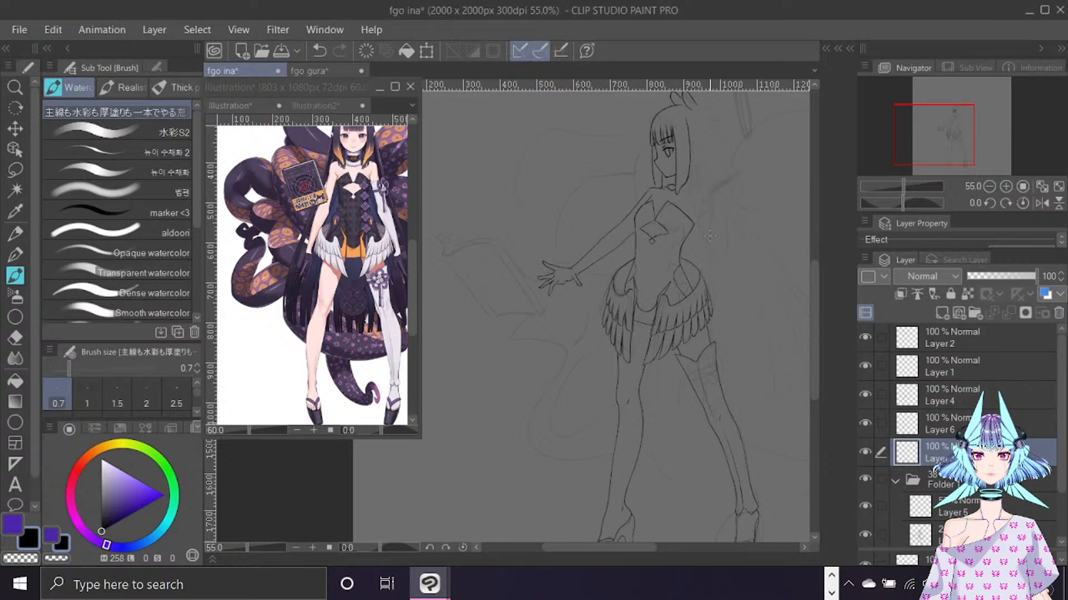
left_click_drag(640, 550, 649, 550)
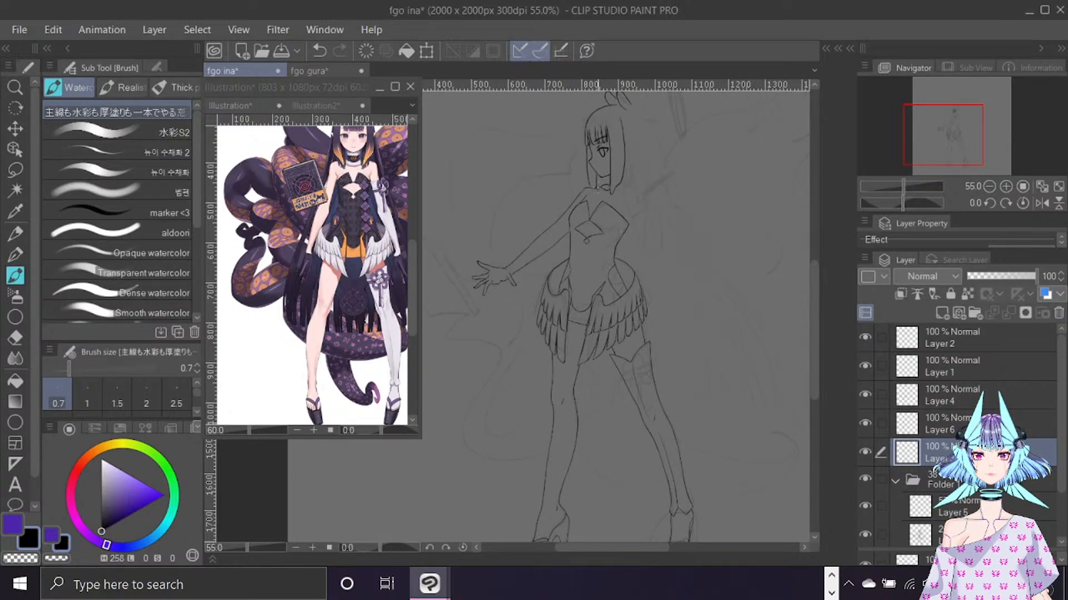
scroll(620, 171, "up", 3)
scroll(620, 170, "up", 1)
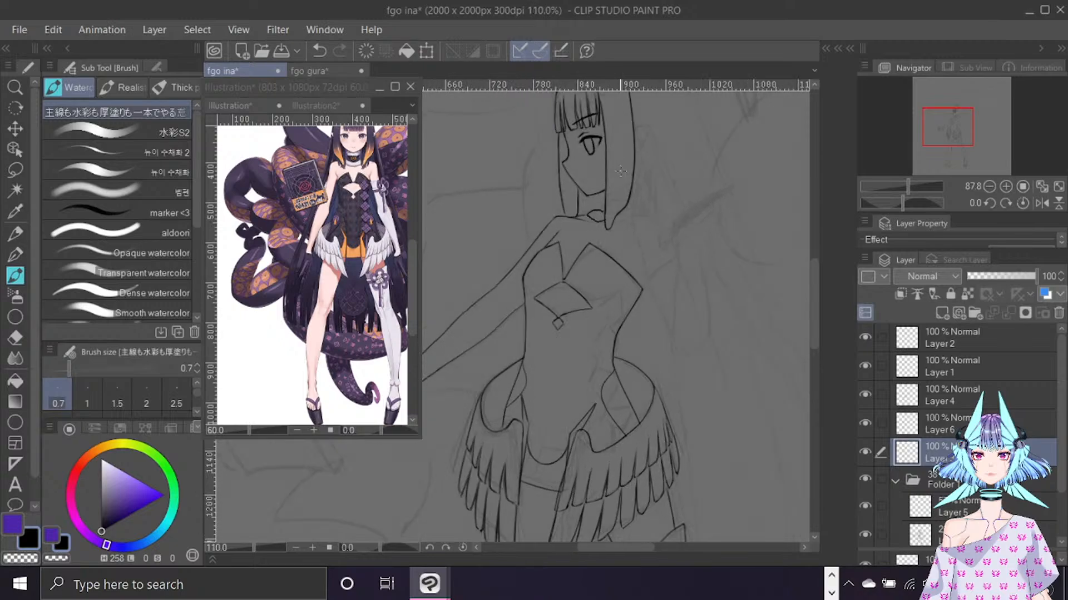
scroll(620, 170, "up", 1)
scroll(654, 183, "up", 2)
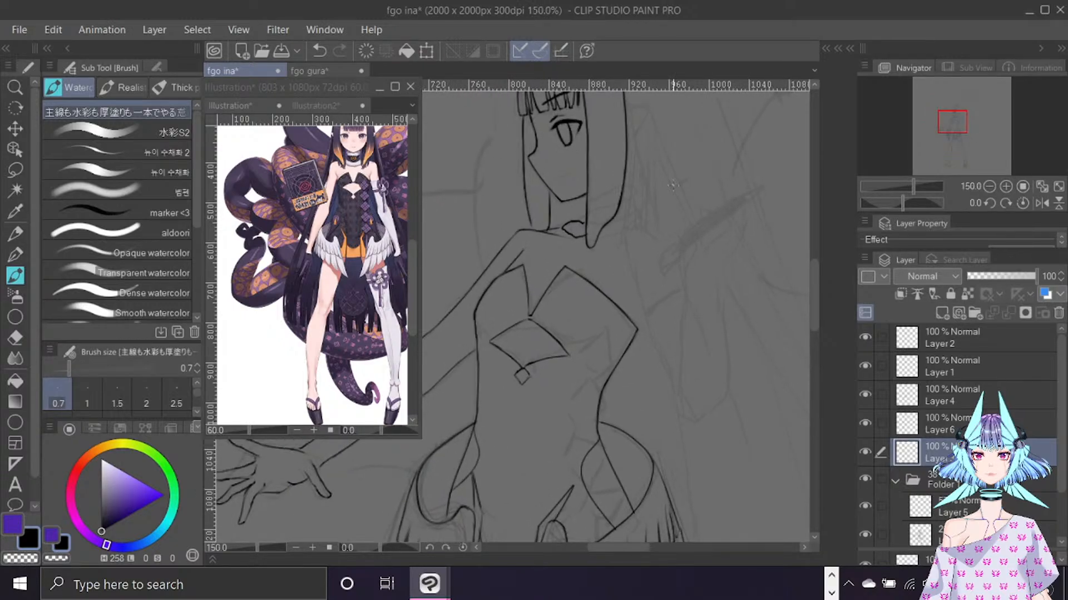
scroll(673, 185, "up", 2)
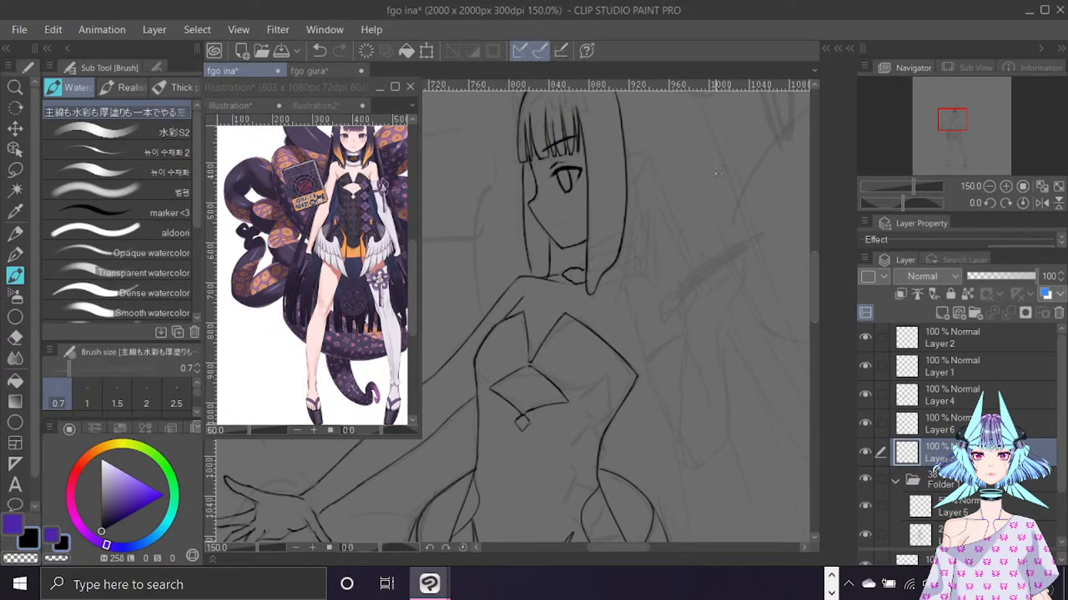
left_click_drag(555, 225, 569, 221)
key("ctrl+z")
key("bracketright")
key("bracketright")
key("bracketright")
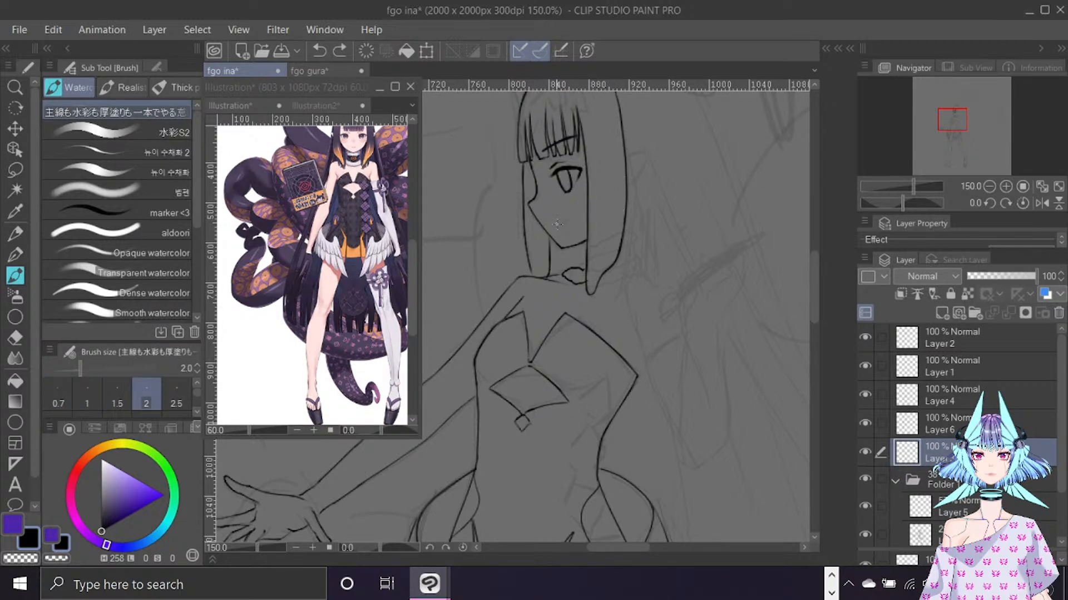
left_click_drag(554, 227, 570, 220)
Hide Folder 1 with the sketch layers to show the inked lines alone.
left_click(866, 479)
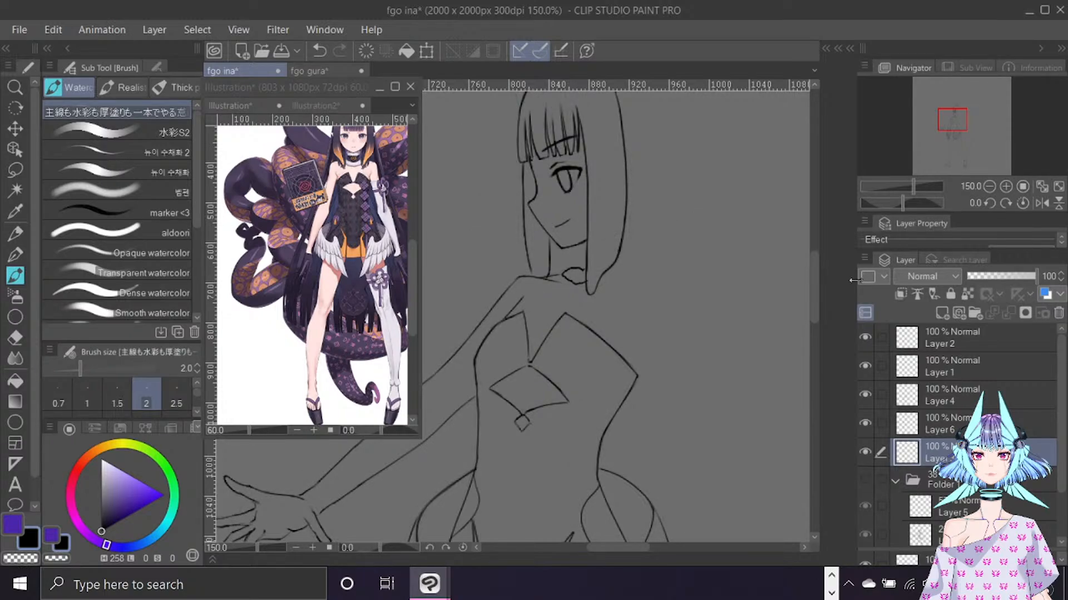
scroll(813, 275, "down", 2)
scroll(813, 275, "up", 4)
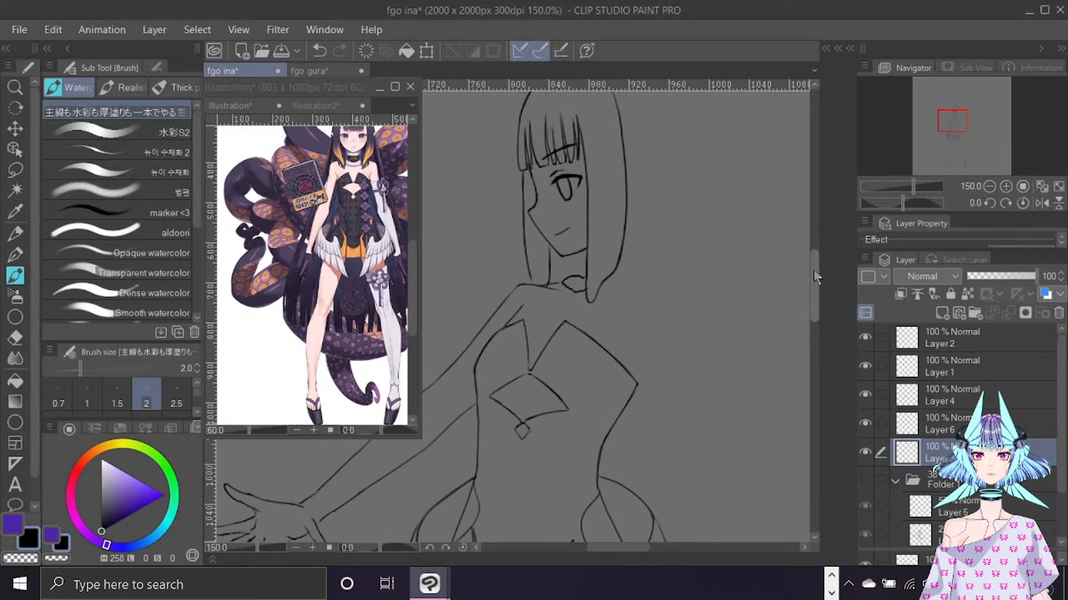
Show Folder 1 with the sketch again and ink the pointed ear sticking out behind the character's side hair.
left_click(866, 478)
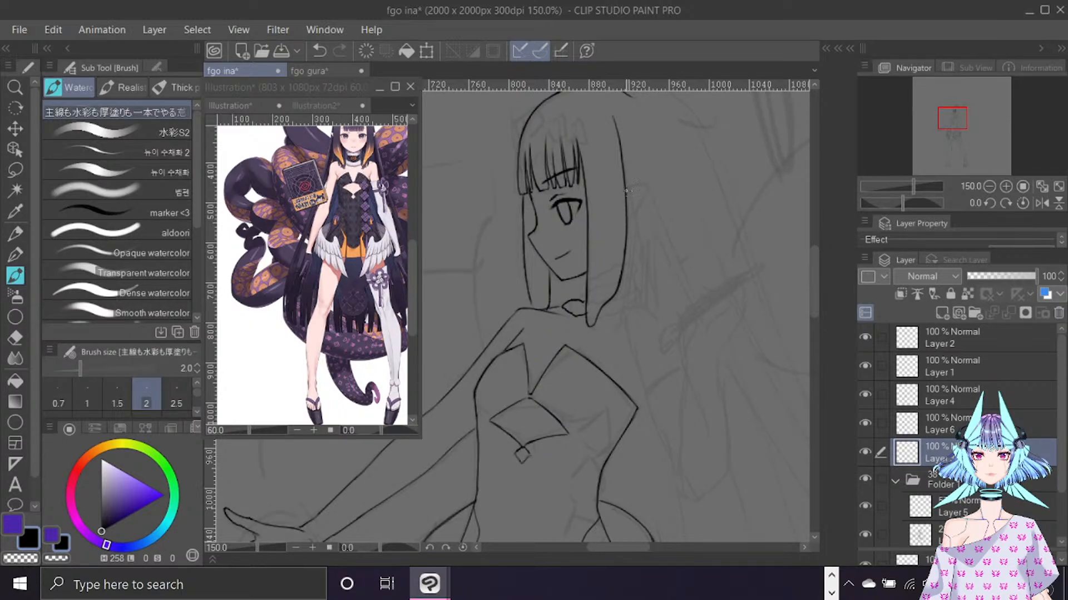
mouse_move(626, 191)
left_mouse_down()
mouse_move(649, 183)
mouse_move(631, 218)
left_mouse_up()
key("ctrl+z")
scroll(650, 180, "up", 1)
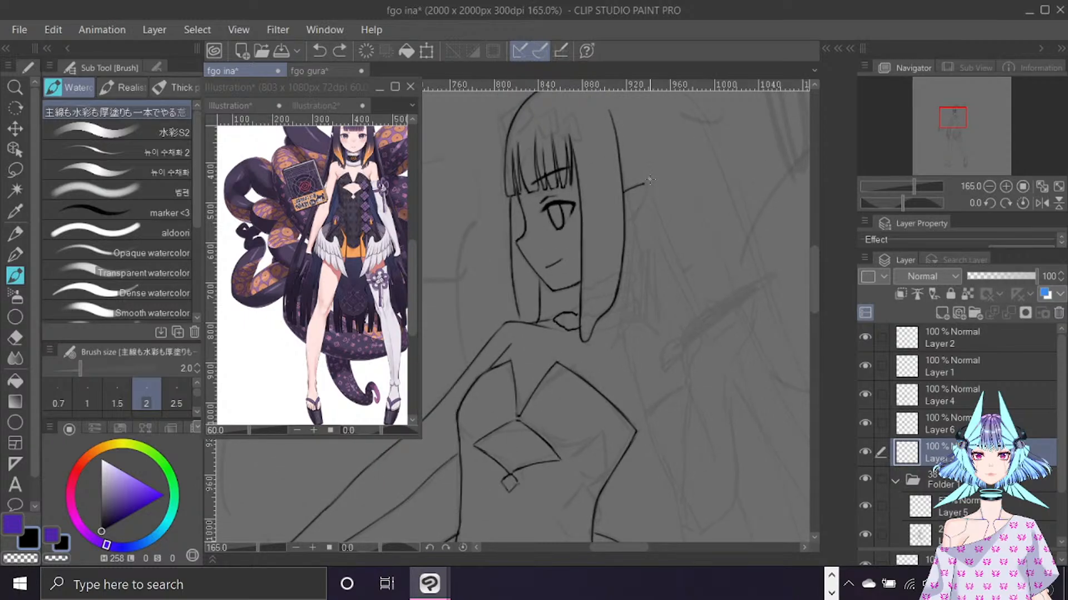
key("ctrl+z")
mouse_move(622, 192)
left_mouse_down()
mouse_move(646, 185)
mouse_move(628, 220)
left_mouse_up()
key("c")
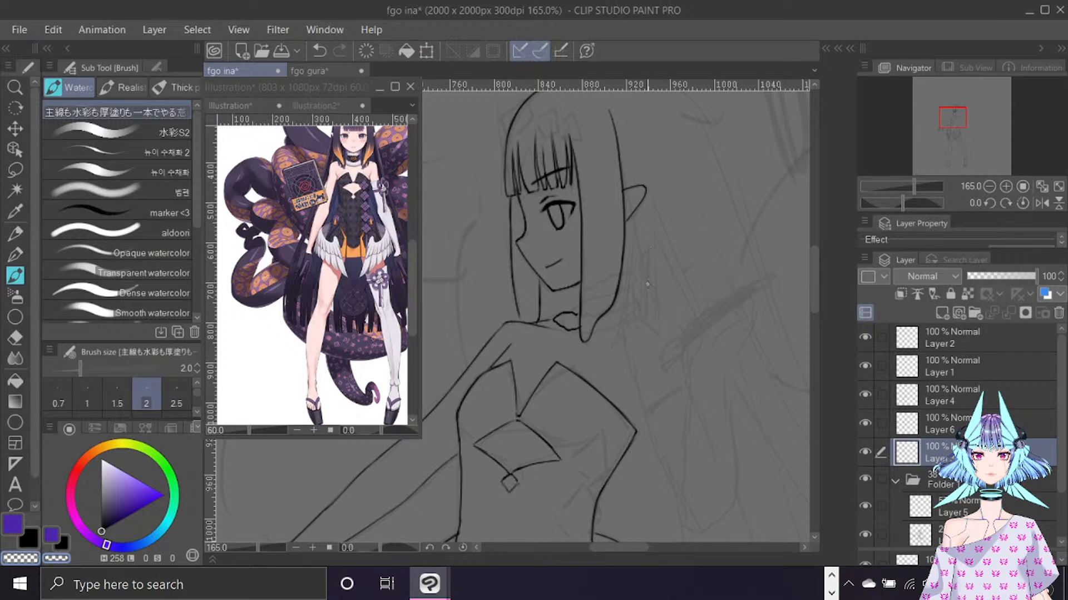
key("c")
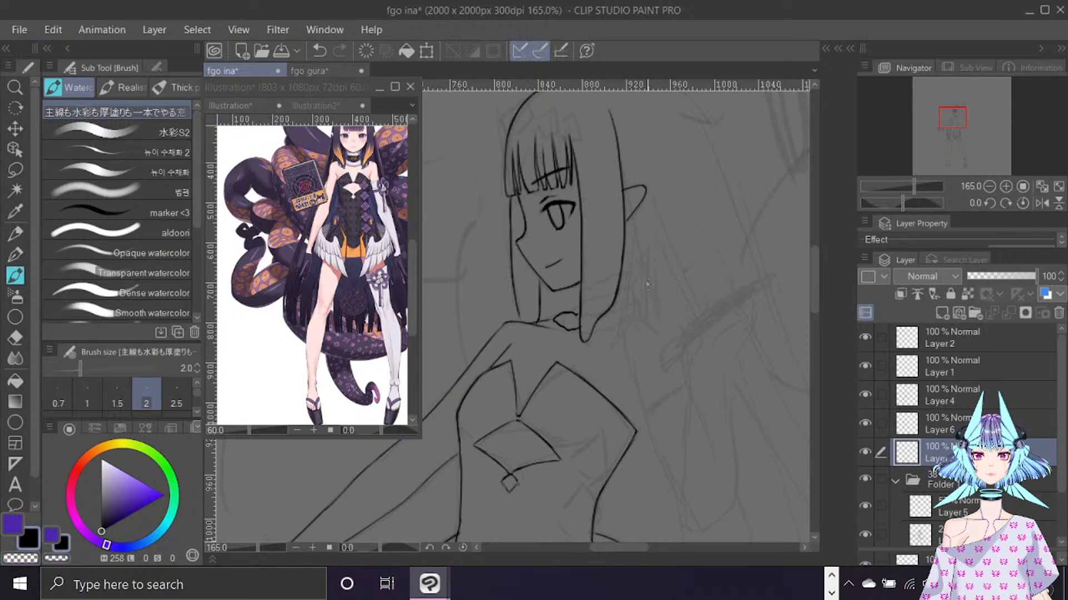
Ink the fluffy collar's rounded outline behind the side hair, following the collar in the reference illustration.
scroll(812, 290, "down", 2)
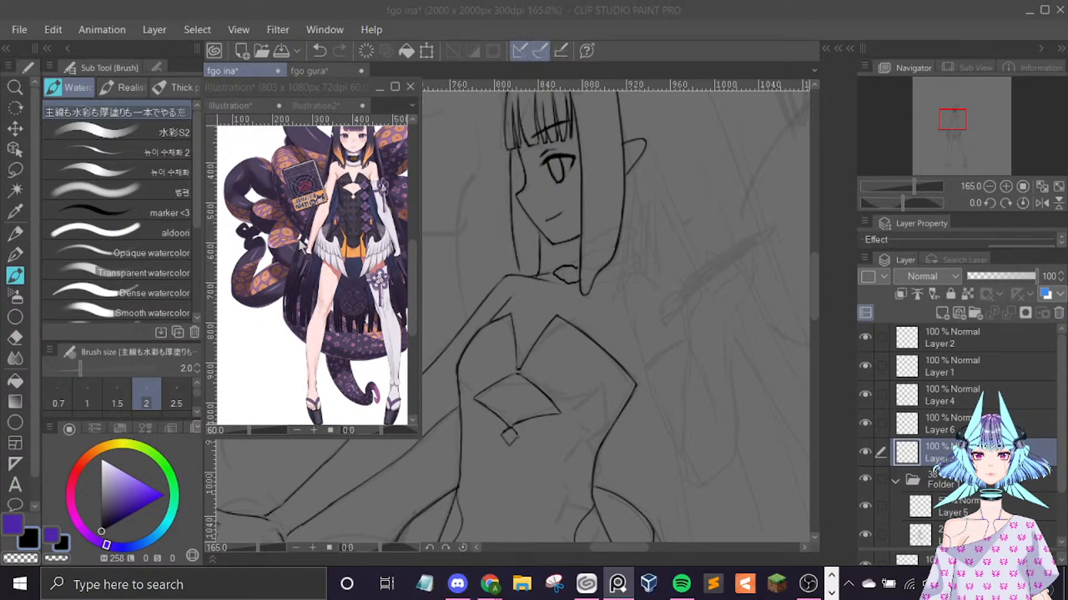
left_click(458, 172)
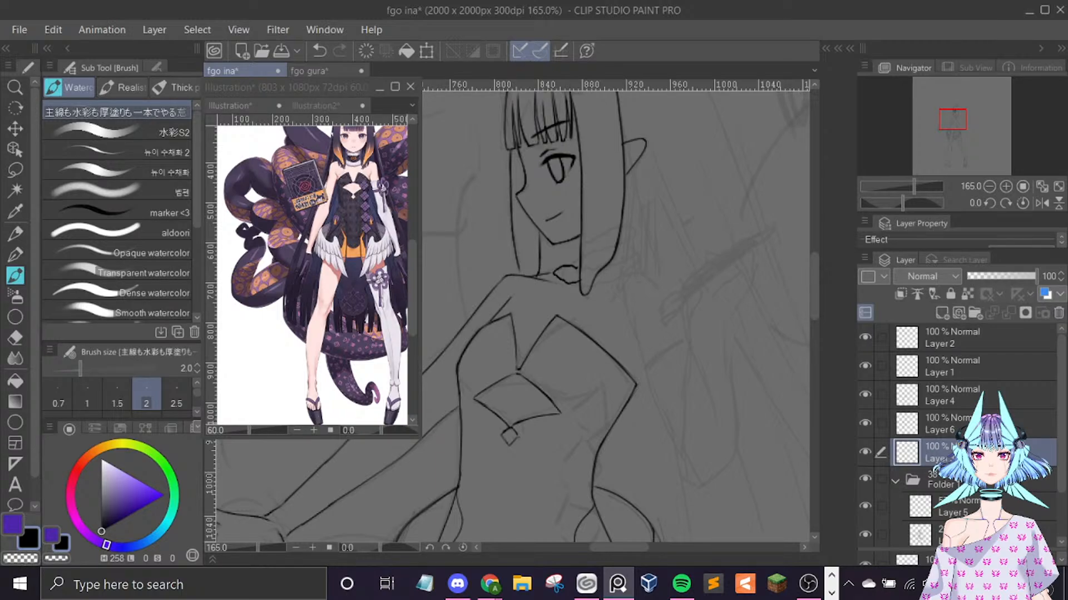
left_click(310, 230)
scroll(339, 197, "up", 2)
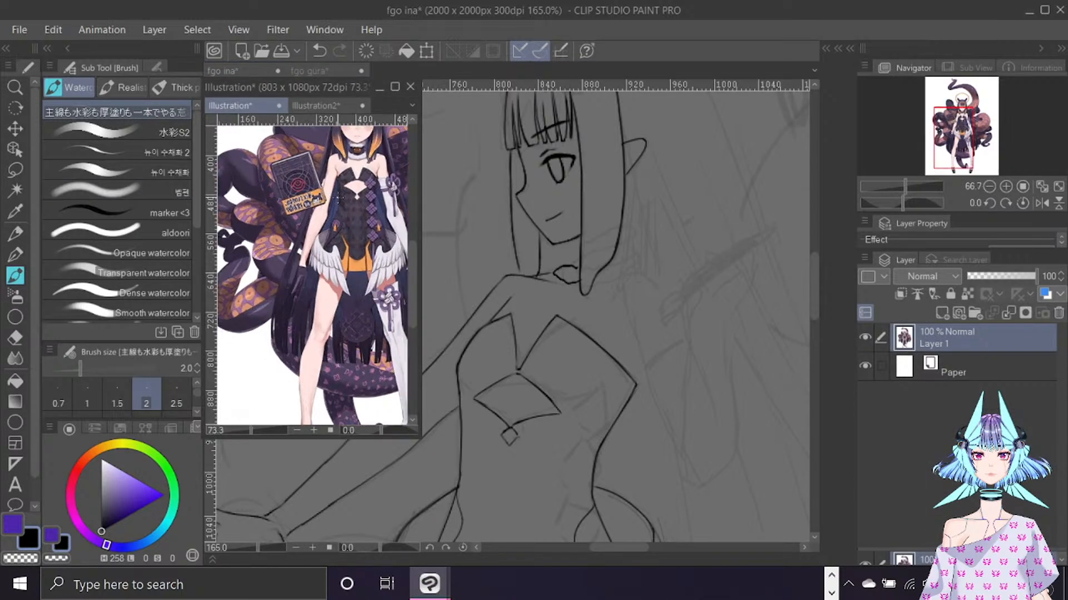
scroll(336, 197, "up", 4)
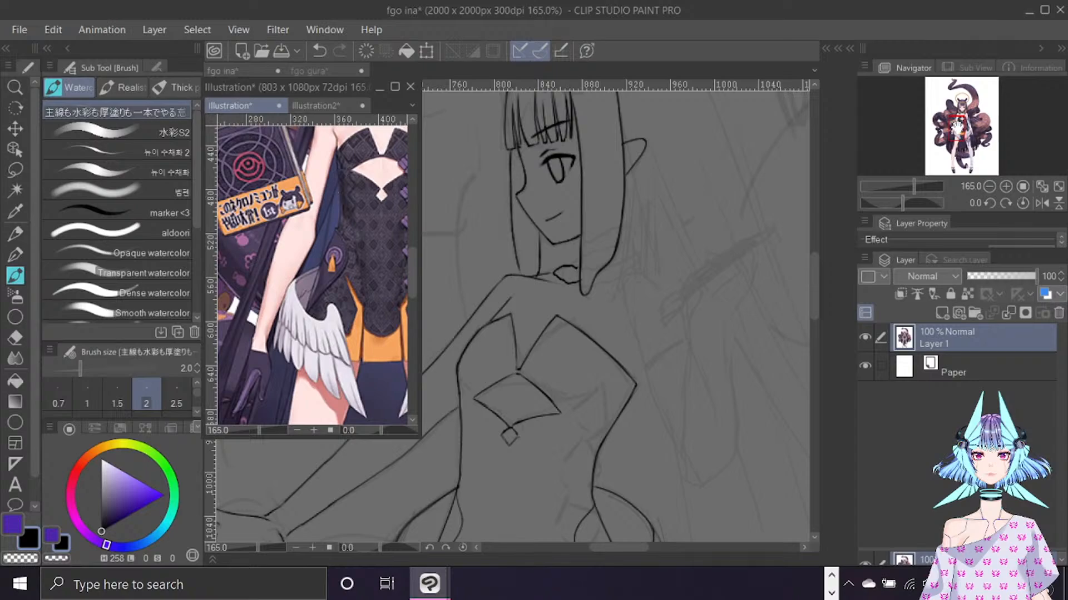
left_click_drag(956, 128, 960, 118)
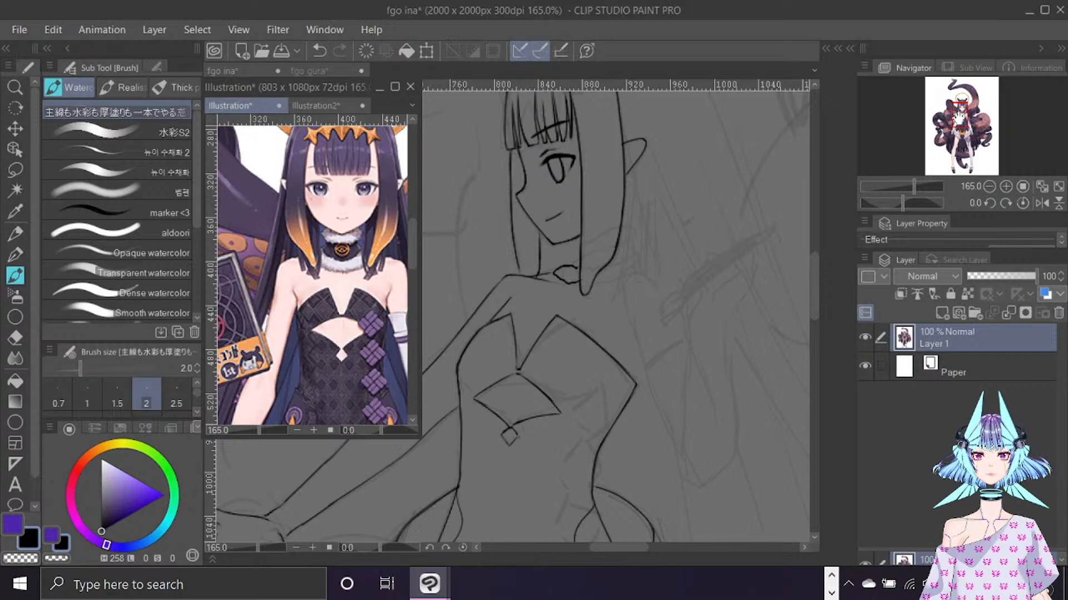
left_click_drag(961, 118, 961, 130)
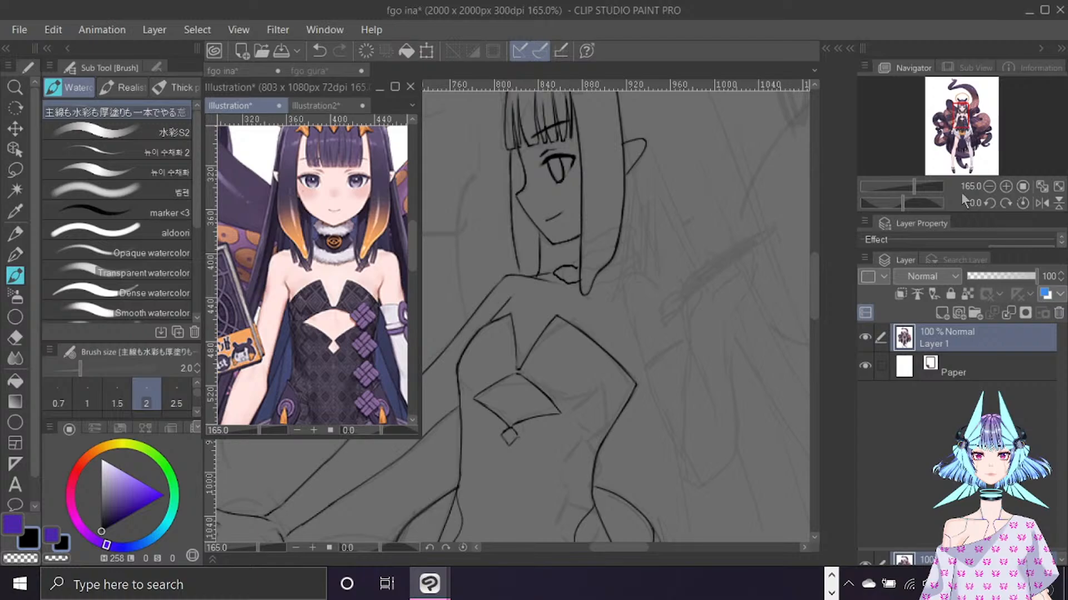
left_click(751, 363)
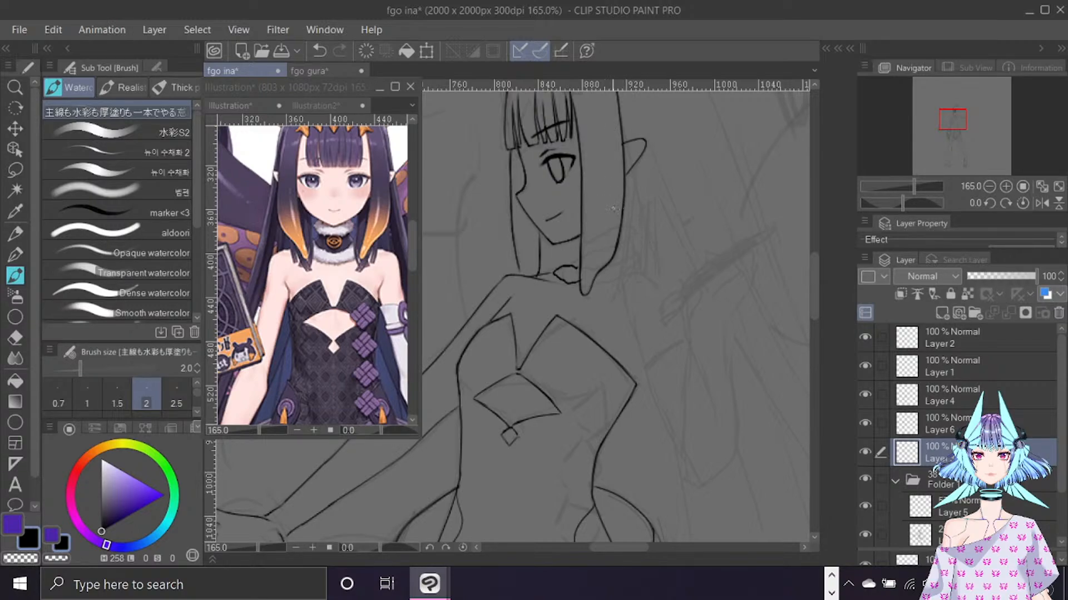
mouse_move(621, 226)
left_mouse_down()
mouse_move(615, 274)
mouse_move(603, 271)
mouse_move(633, 257)
mouse_move(636, 268)
mouse_move(602, 285)
mouse_move(614, 218)
mouse_move(628, 245)
mouse_move(613, 281)
mouse_move(623, 278)
mouse_move(594, 289)
left_mouse_up()
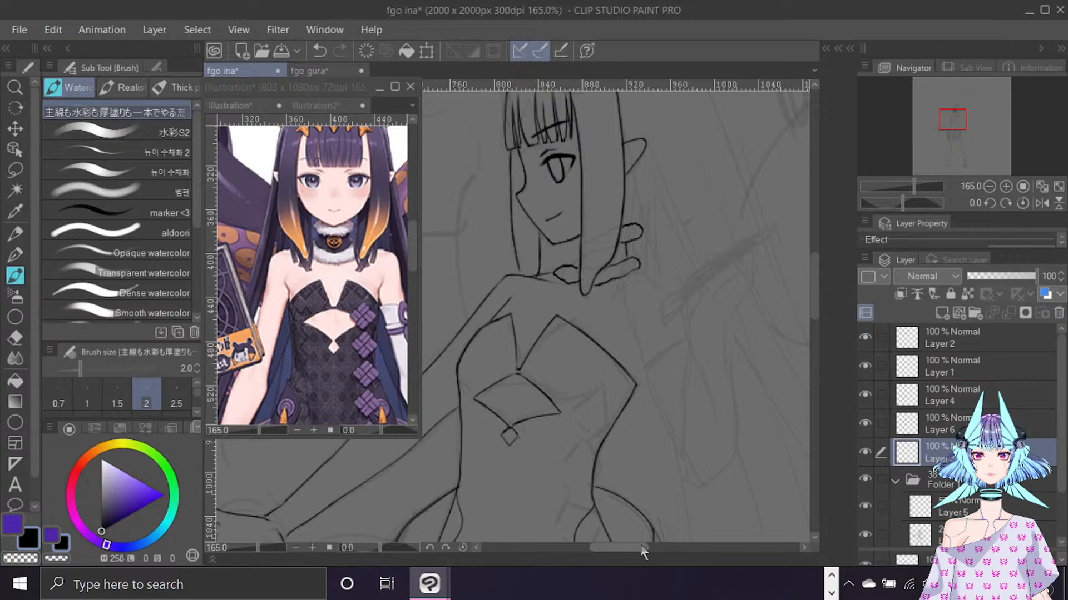
Add a new layer above Layer 3 and ink the first side contours of the raised hand over the sketch.
scroll(642, 547, "right", 1)
scroll(643, 547, "right", 5)
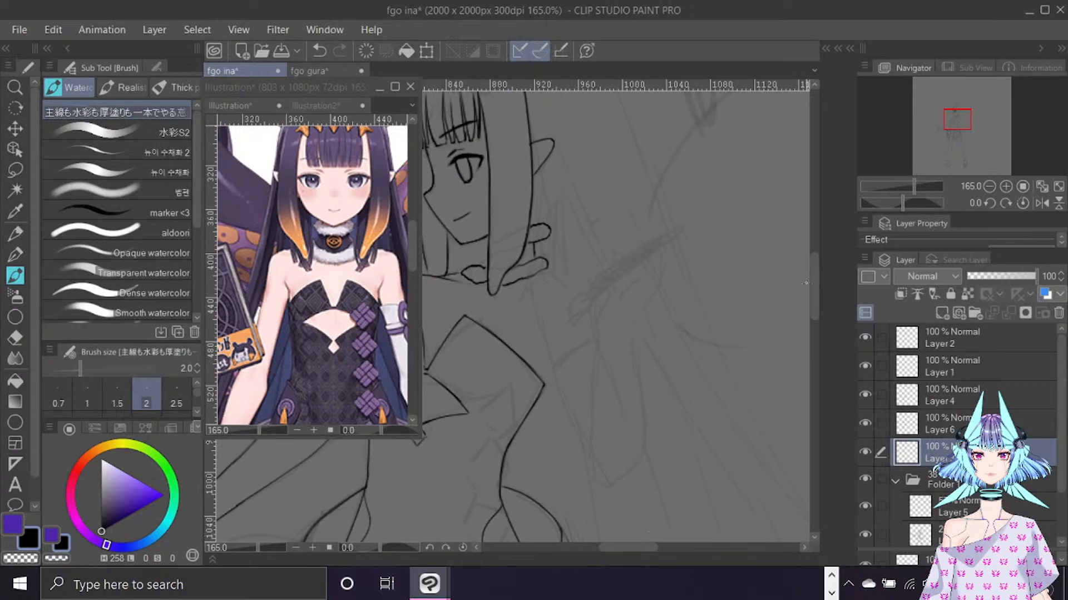
scroll(813, 289, "down", 3)
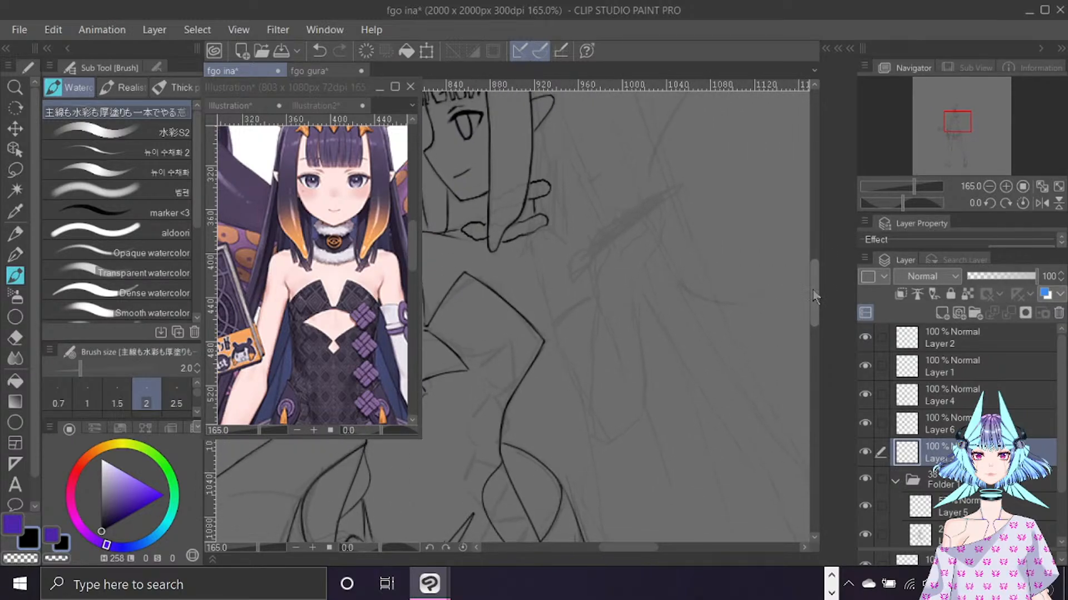
left_click(344, 362)
mouse_move(960, 123)
left_mouse_down()
mouse_move(967, 132)
mouse_move(962, 118)
left_mouse_up()
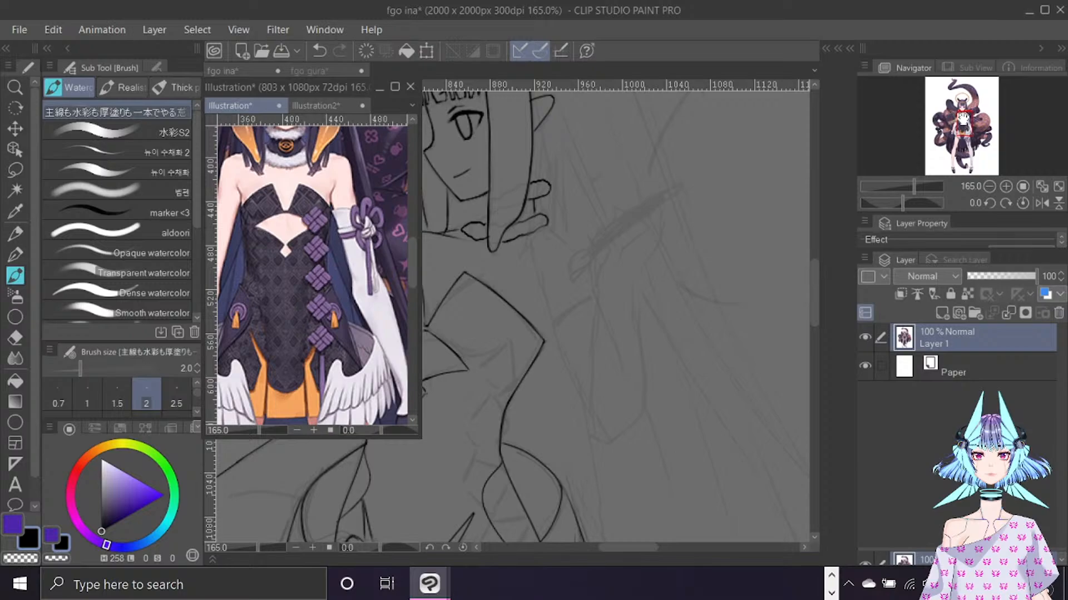
left_click(678, 303)
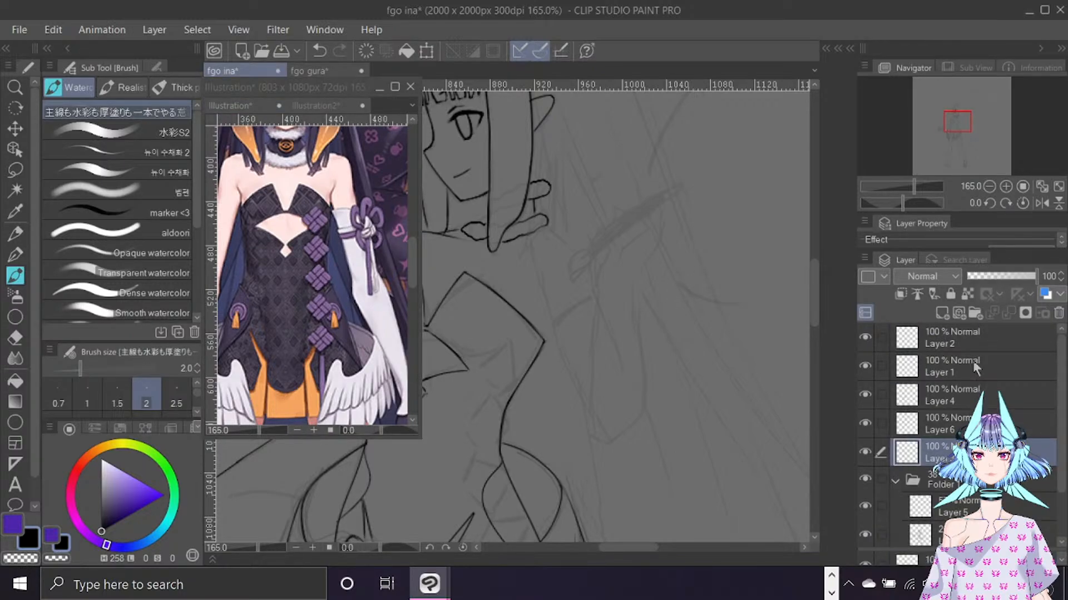
left_click(942, 314)
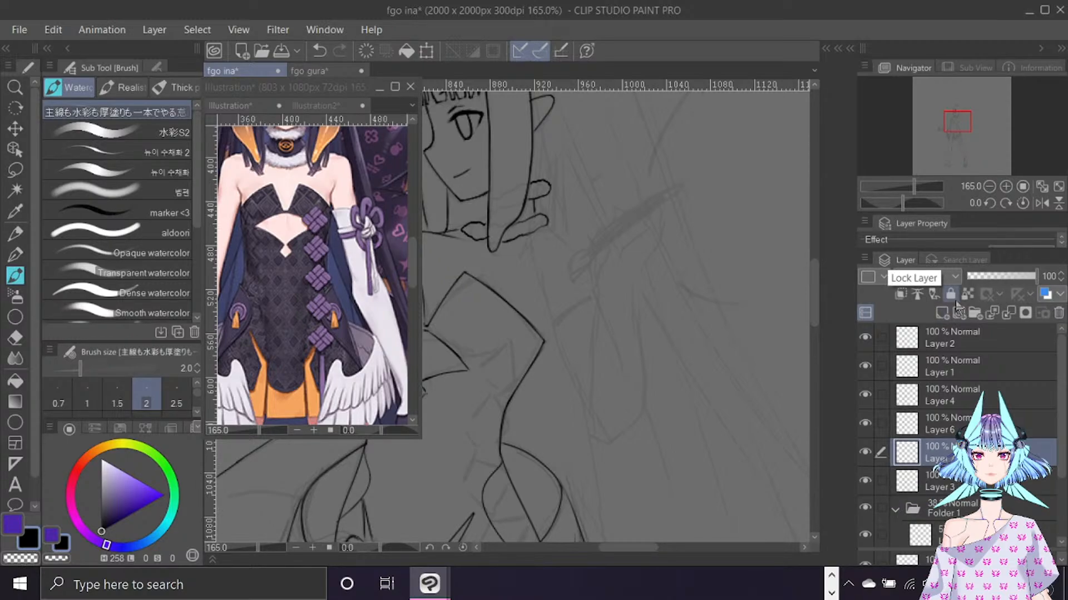
mouse_move(660, 210)
left_mouse_down()
mouse_move(660, 247)
mouse_move(633, 279)
mouse_move(606, 251)
mouse_move(599, 290)
left_mouse_up()
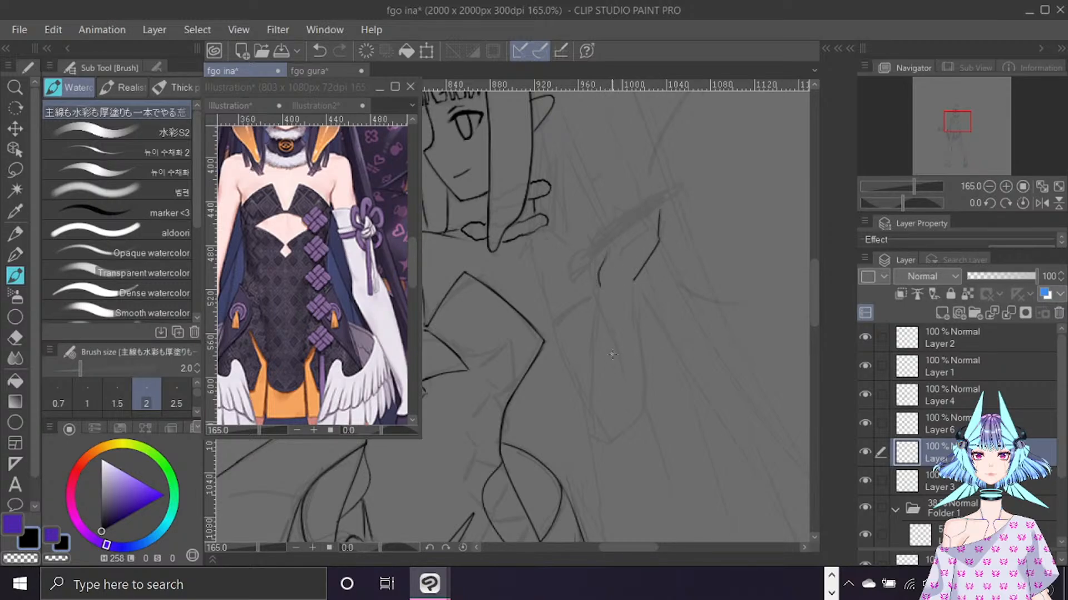
Ink the raised arm's long glove after the reference, with a notched wrist cuff, rounded elbow and upper edge across the upper arm.
left_click(409, 262)
scroll(412, 253, "down", 3)
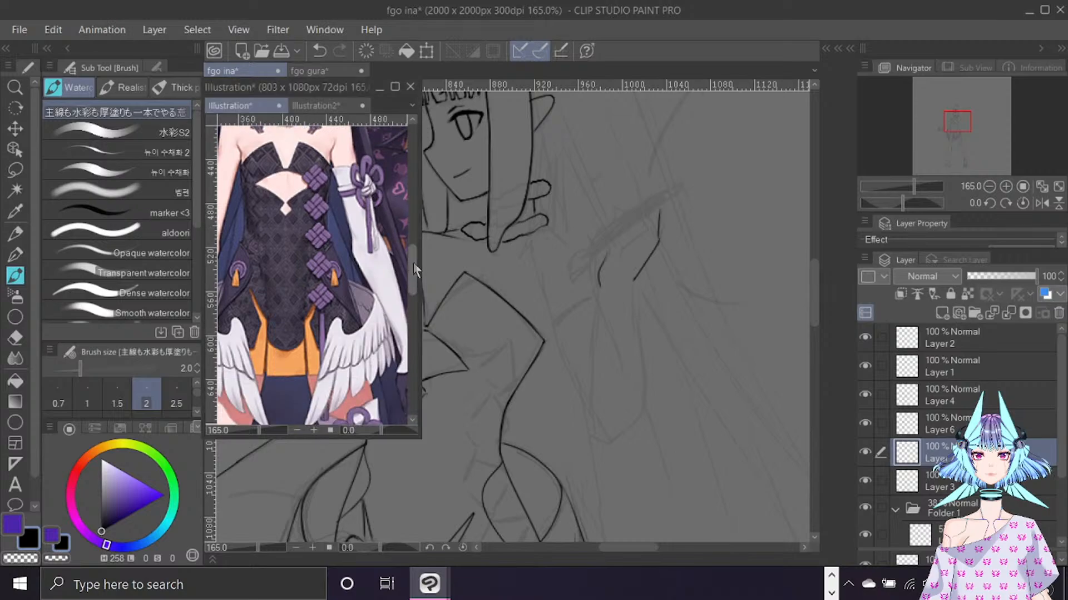
scroll(412, 250, "right", 3)
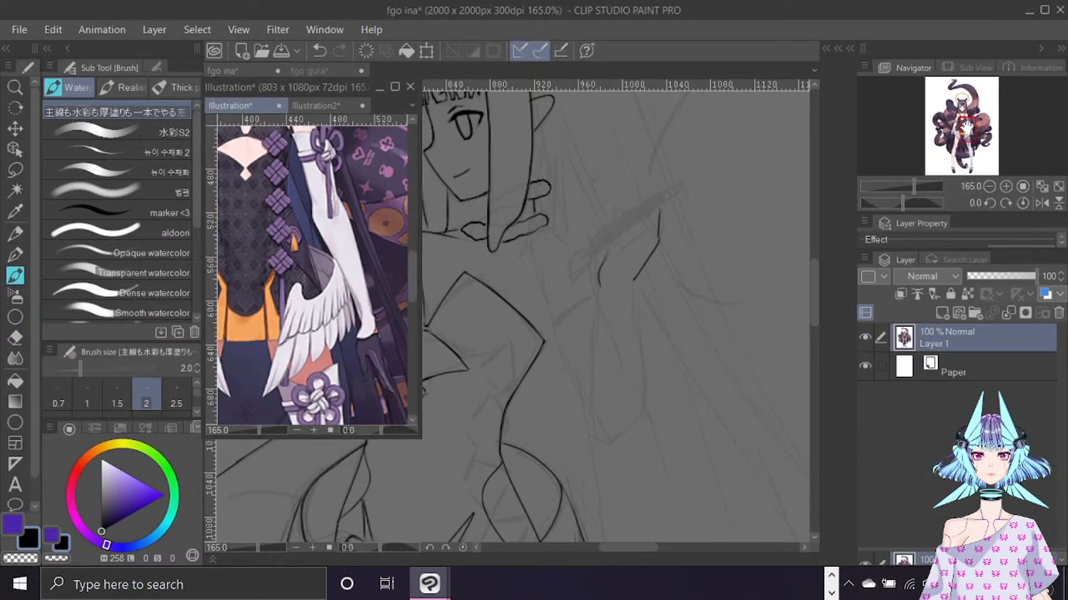
scroll(312, 270, "left", 1)
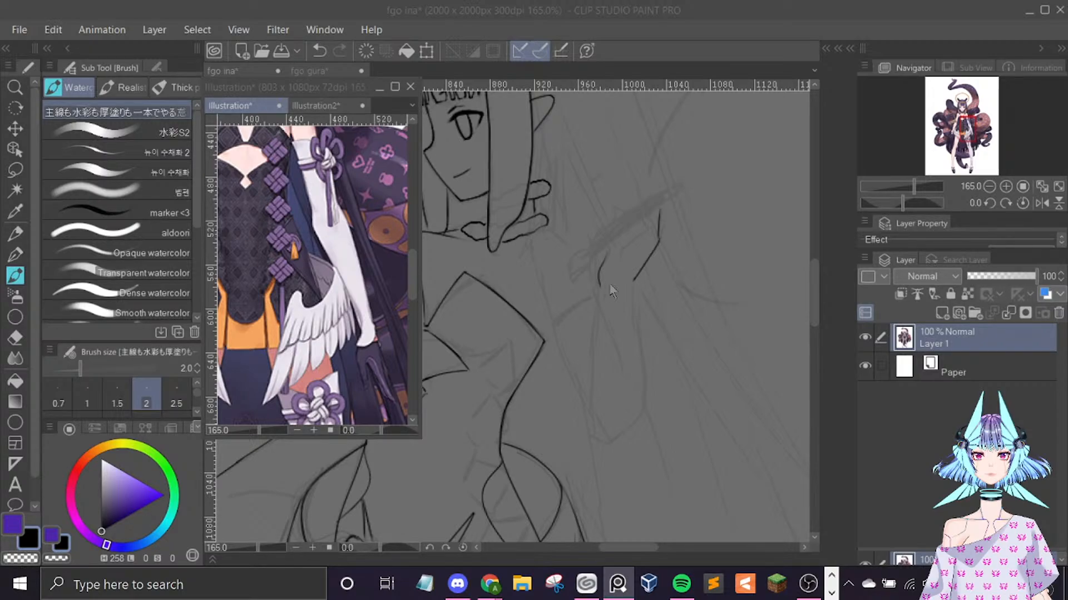
mouse_move(597, 287)
left_mouse_down()
mouse_move(626, 317)
mouse_move(614, 296)
mouse_move(624, 308)
mouse_move(634, 281)
left_mouse_up()
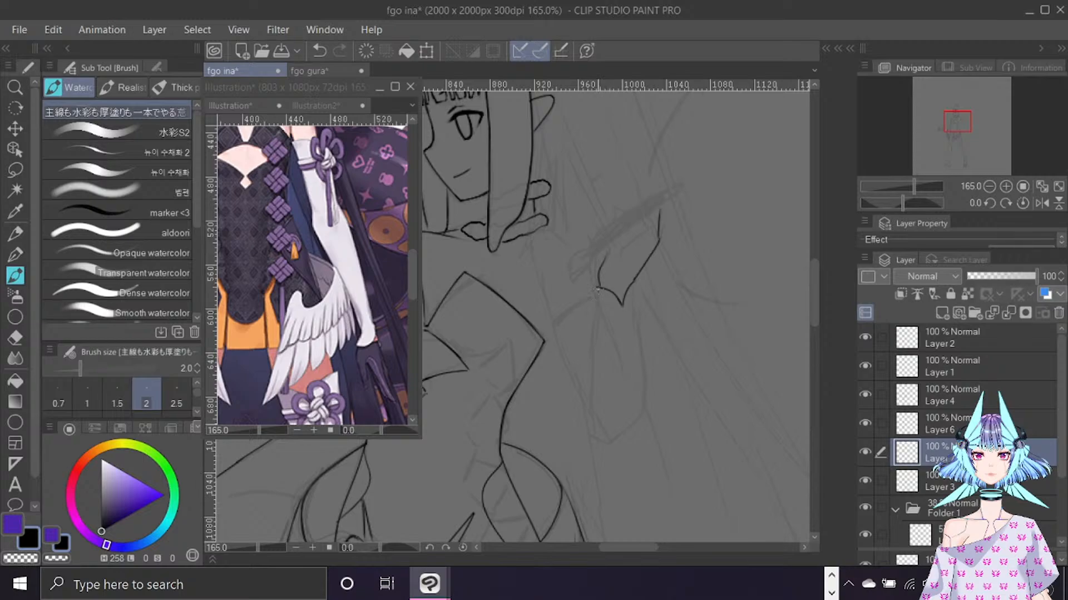
mouse_move(596, 288)
left_mouse_down()
mouse_move(608, 324)
mouse_move(636, 283)
mouse_move(633, 310)
left_mouse_up()
left_click_drag(634, 303, 639, 374)
mouse_move(599, 301)
left_mouse_down()
mouse_move(596, 417)
mouse_move(611, 438)
left_mouse_up()
left_click_drag(639, 372, 622, 441)
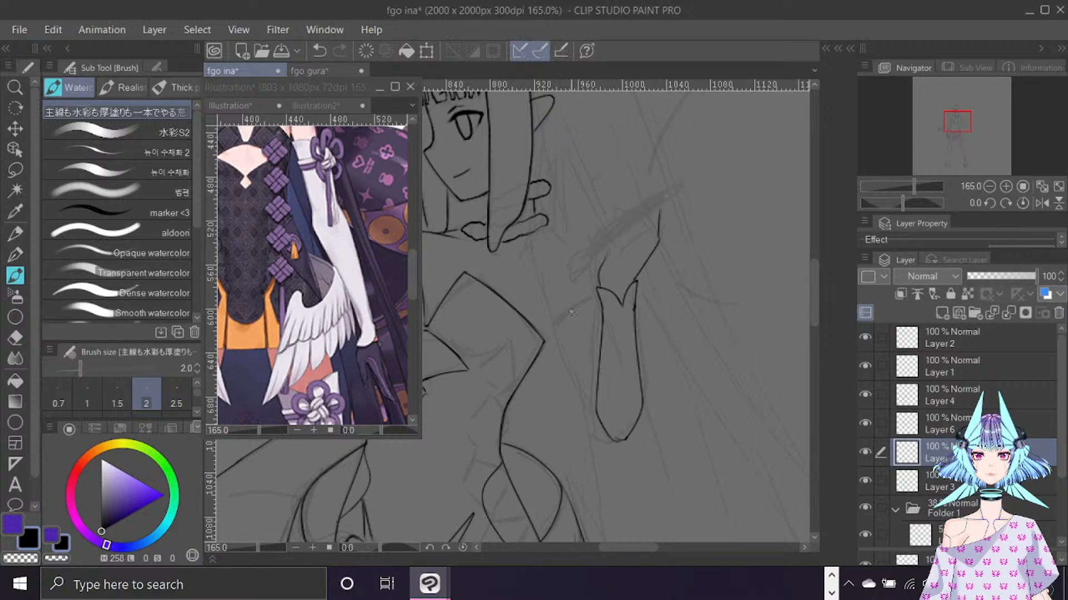
mouse_move(585, 299)
left_mouse_down()
mouse_move(540, 308)
mouse_move(598, 412)
left_mouse_up()
left_click_drag(562, 303, 595, 303)
Ink the shoulder and the outer upper arm down to the glove's edge, plus a short line at the armpit.
scroll(646, 548, "left", 3)
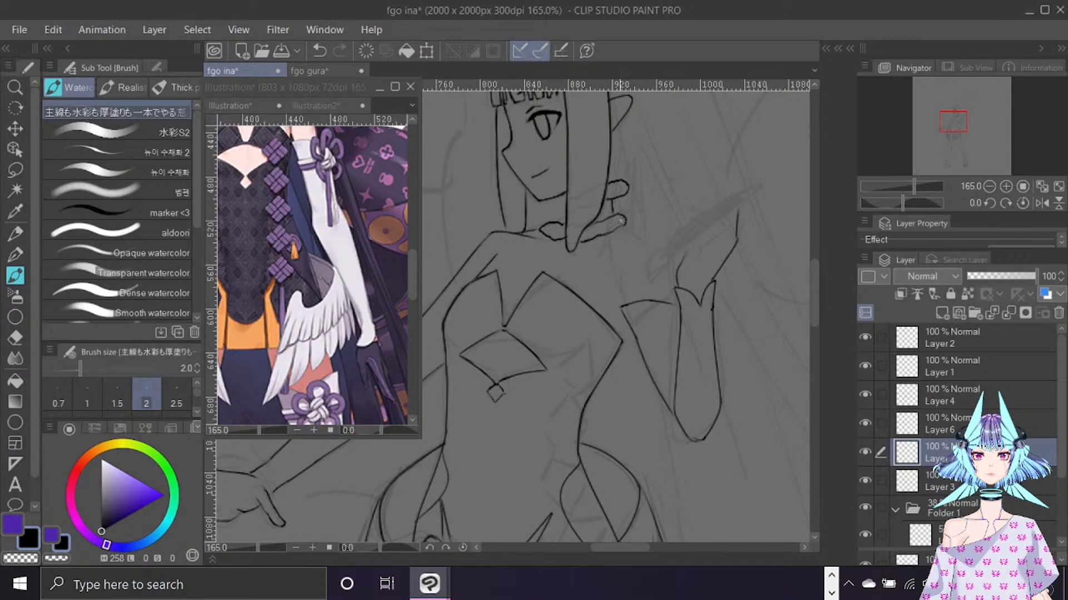
mouse_move(625, 228)
left_mouse_down()
mouse_move(664, 265)
mouse_move(651, 246)
mouse_move(674, 303)
left_mouse_up()
key("ctrl+z")
key("ctrl+z")
mouse_move(626, 229)
left_mouse_down()
mouse_move(642, 239)
mouse_move(675, 303)
left_mouse_up()
key("ctrl+z")
mouse_move(627, 231)
left_mouse_down()
mouse_move(652, 245)
mouse_move(666, 294)
left_mouse_up()
key("ctrl+z")
left_click_drag(652, 241, 670, 303)
key("alt+Tab")
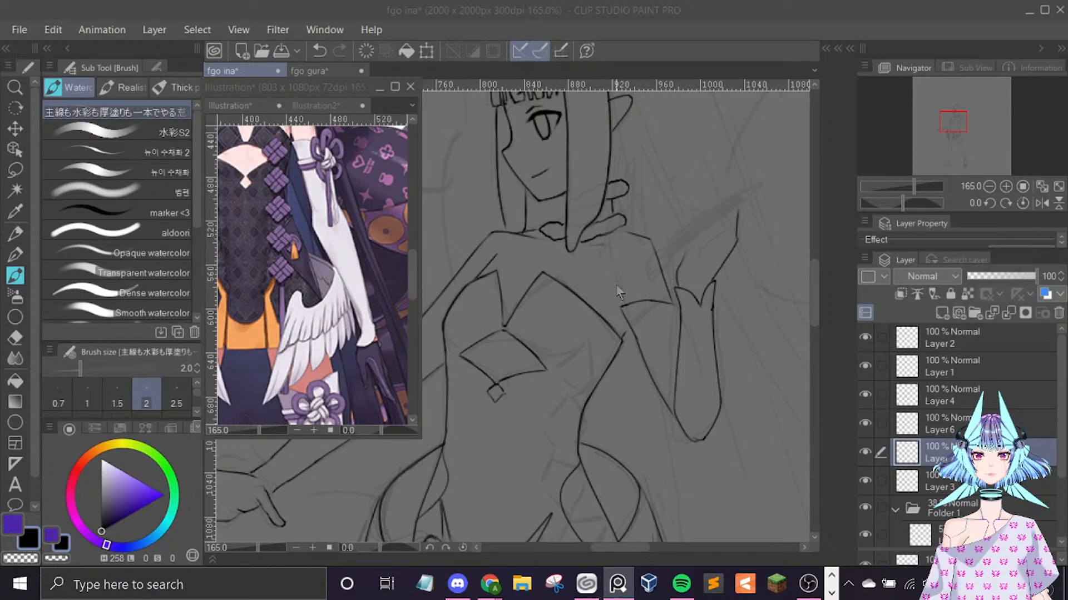
left_click_drag(617, 289, 622, 305)
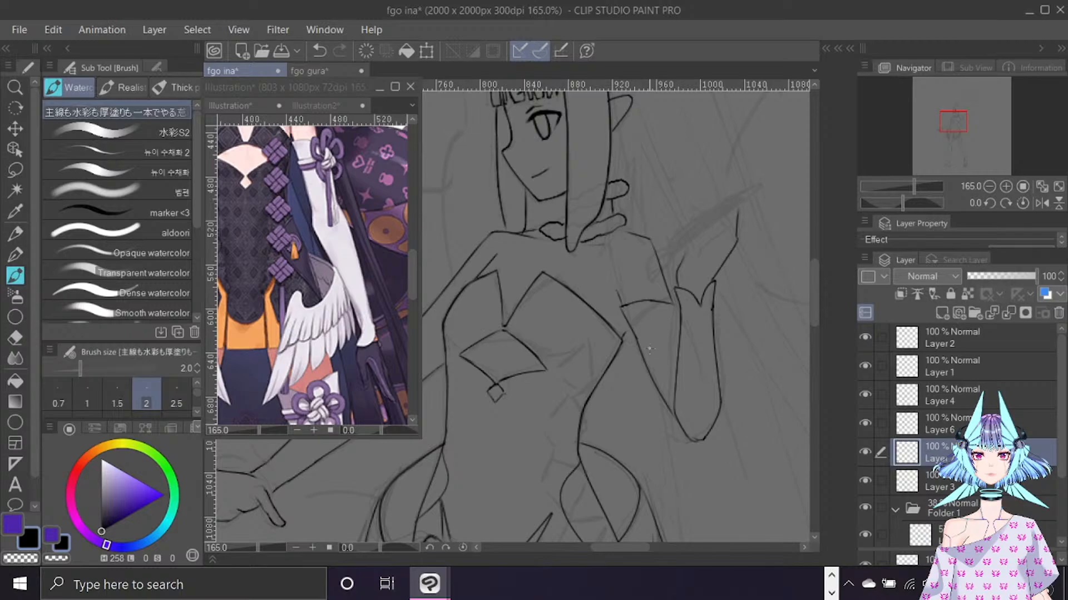
Compare the inked arm with Folder 1 hidden and shown, and add a new active layer above the arm's line art.
left_click(865, 504)
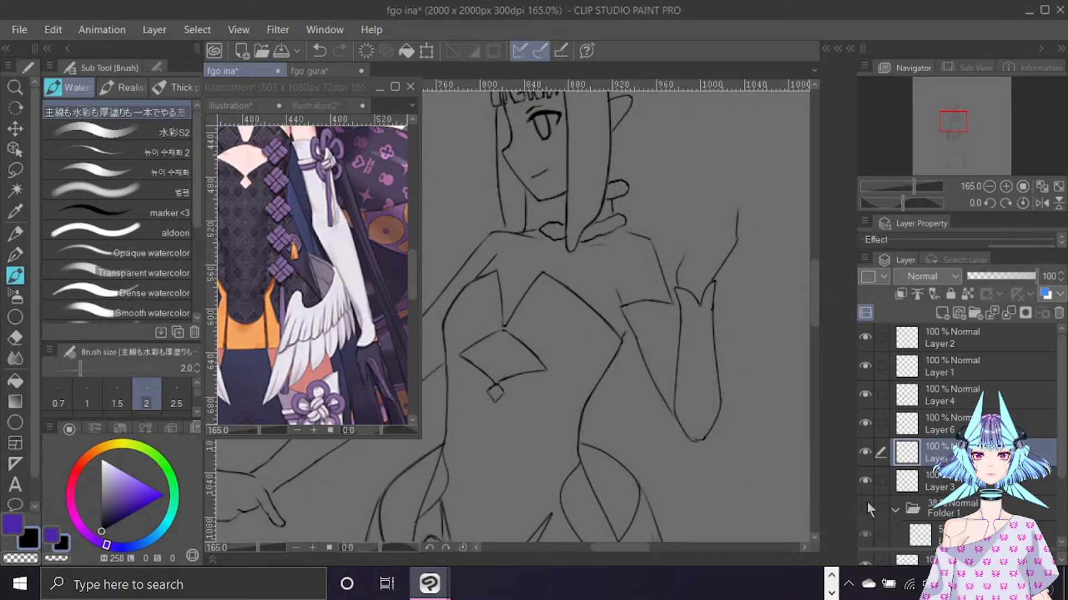
left_click(867, 502)
scroll(1064, 427, "down", 1)
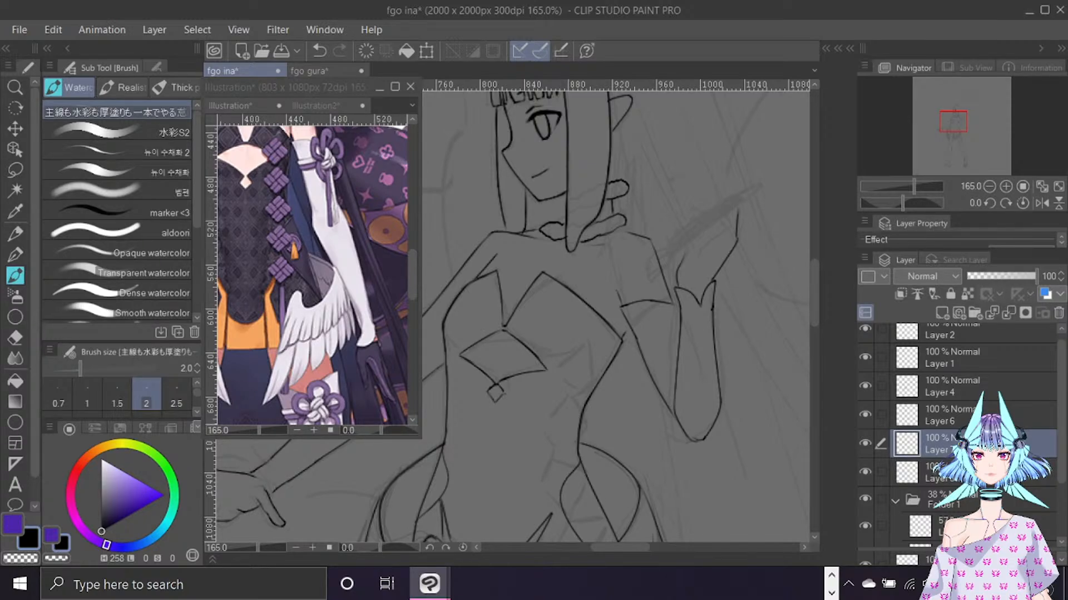
left_click(941, 313)
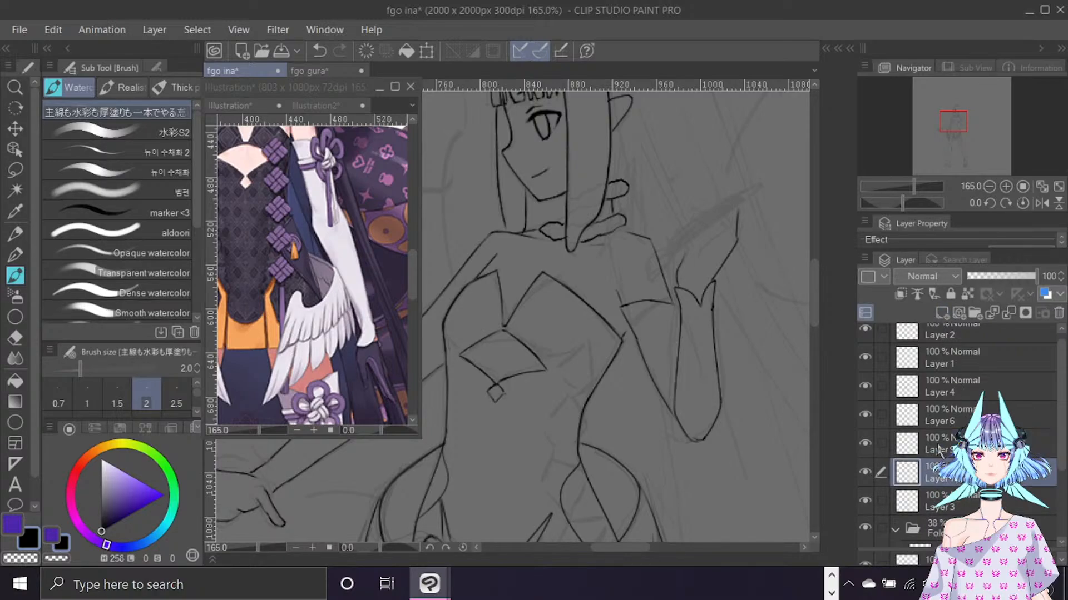
left_click(912, 472)
key("alt+bracketright")
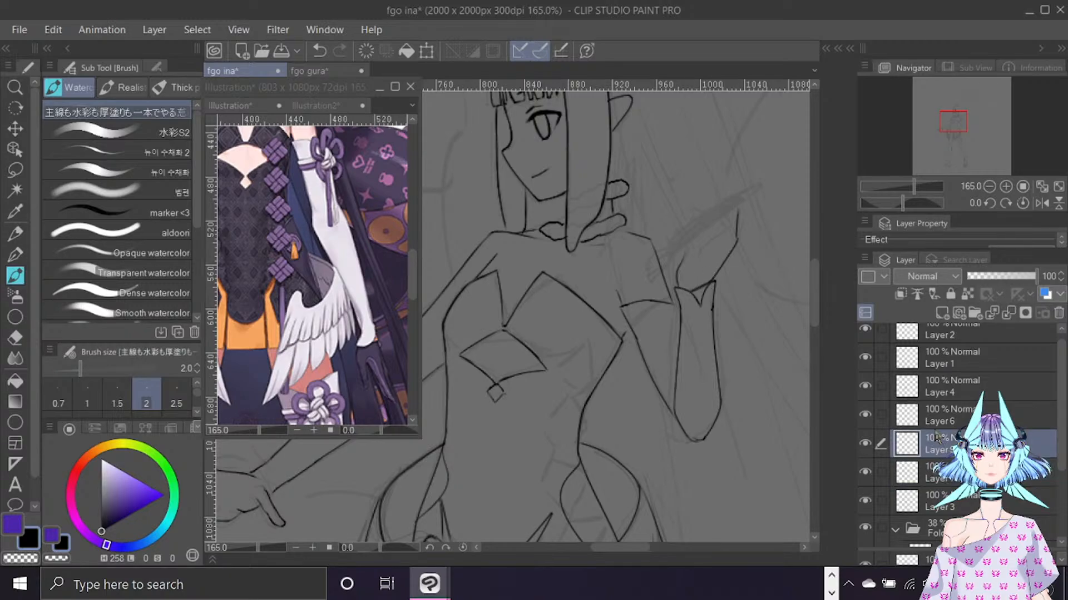
Ink the thumb and curled fingers of the raised hand over the sketch, plus the palm edge below them.
left_click_drag(816, 300, 812, 284)
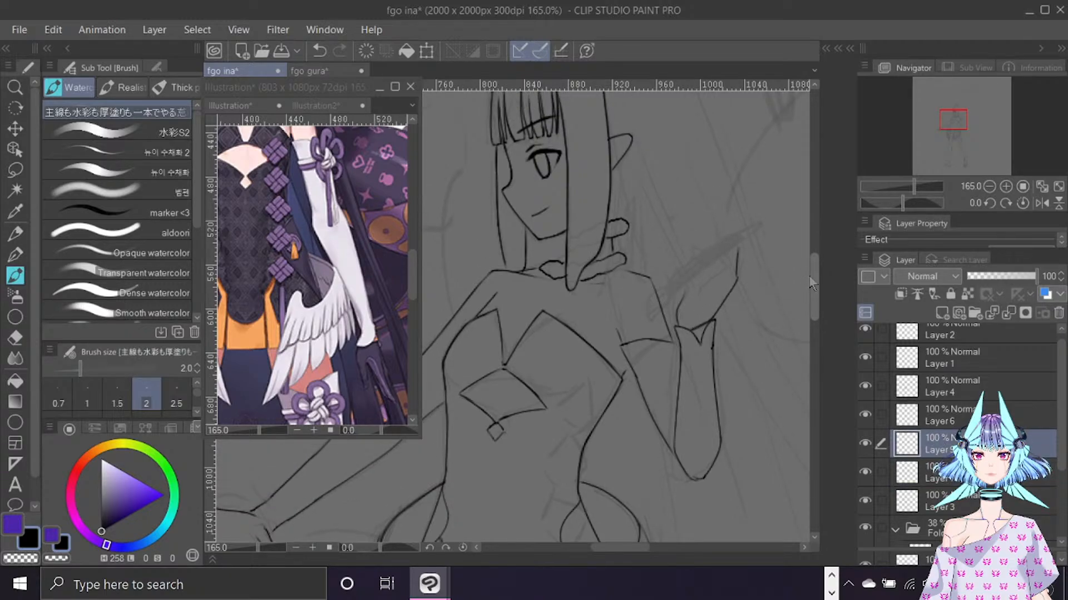
key("h")
left_click_drag(646, 548, 619, 547)
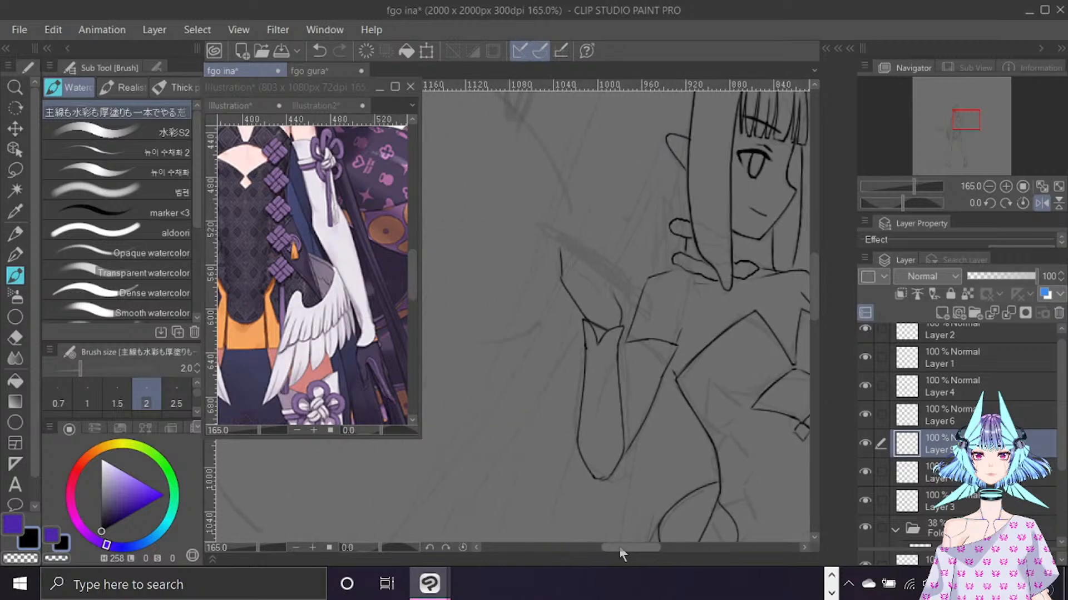
left_click_drag(553, 245, 572, 233)
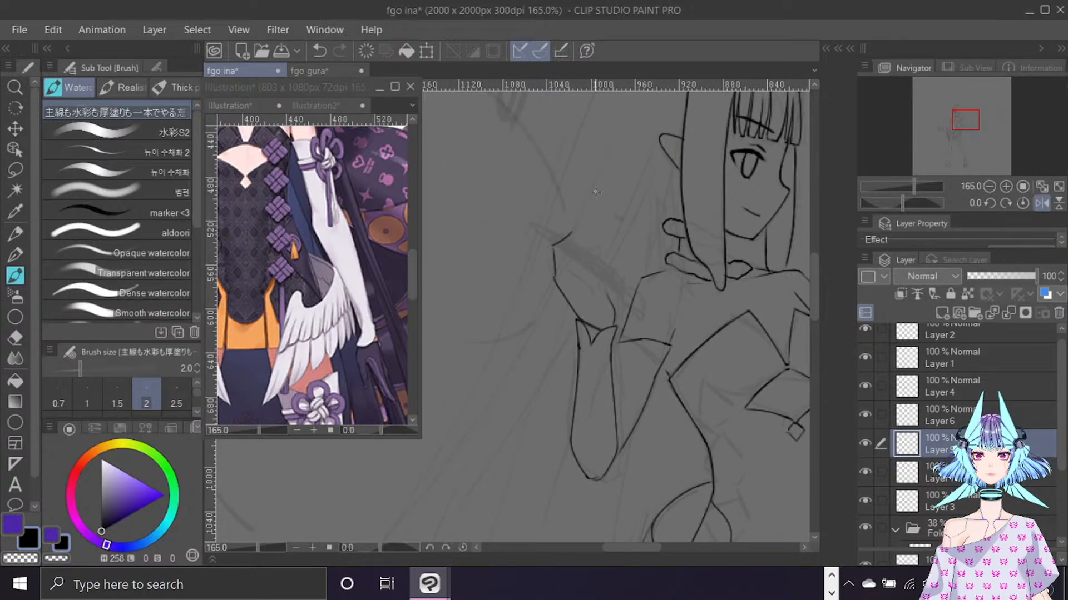
left_click_drag(572, 234, 563, 263)
mouse_move(577, 252)
left_mouse_down()
mouse_move(598, 246)
mouse_move(604, 258)
mouse_move(574, 271)
mouse_move(604, 251)
left_mouse_up()
key("ctrl+f")
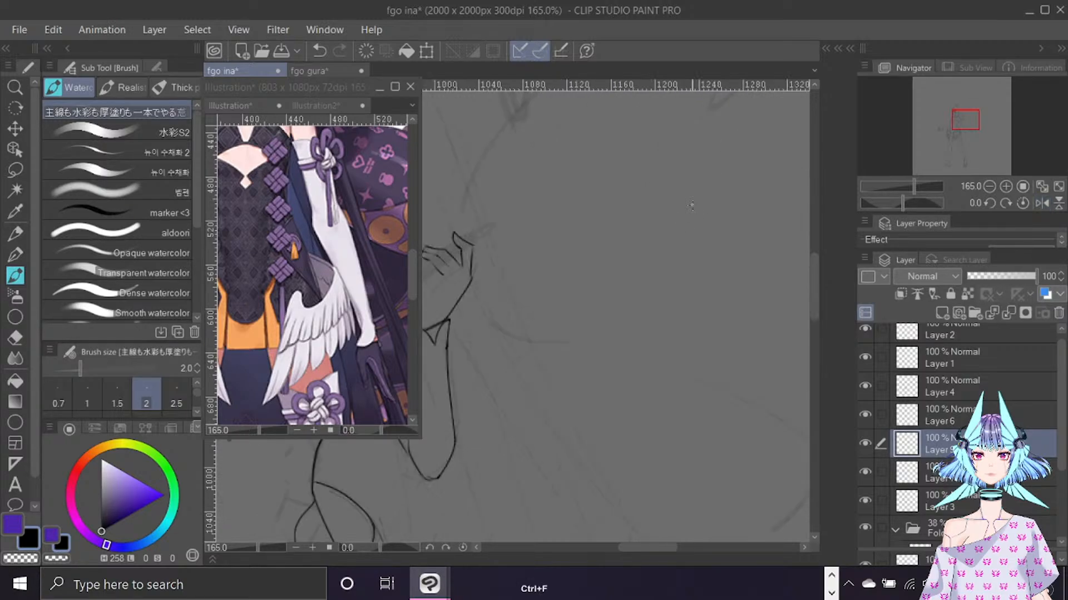
mouse_move(655, 548)
left_mouse_down()
mouse_move(645, 548)
mouse_move(640, 515)
left_mouse_up()
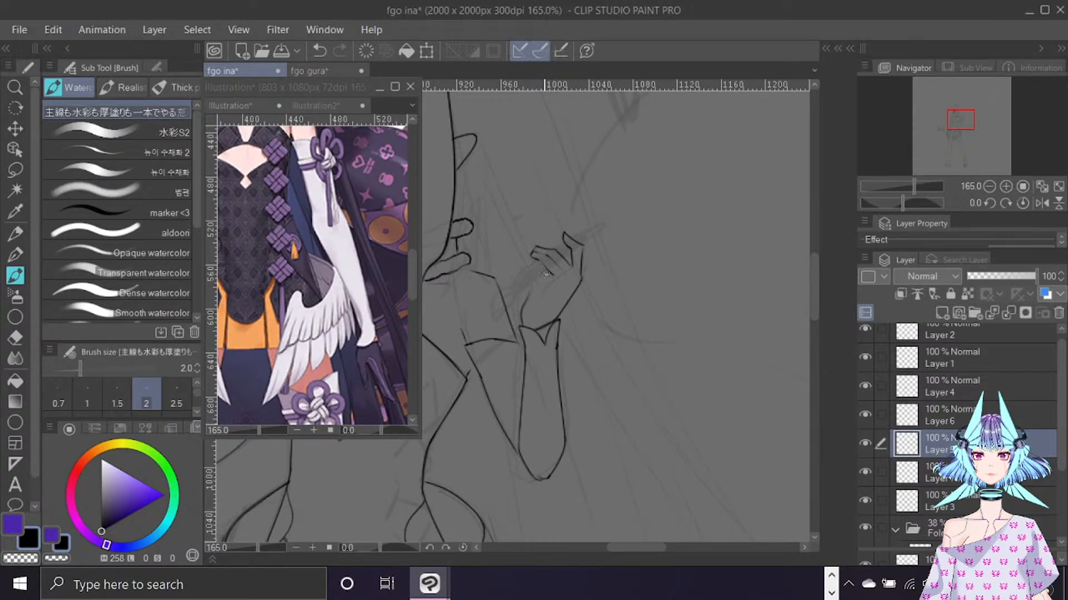
mouse_move(548, 277)
left_mouse_down()
mouse_move(532, 262)
mouse_move(535, 285)
left_mouse_up()
On the layer below, erase the tip of the hand's outer contour and re-ink it to meet the finger line.
key("e")
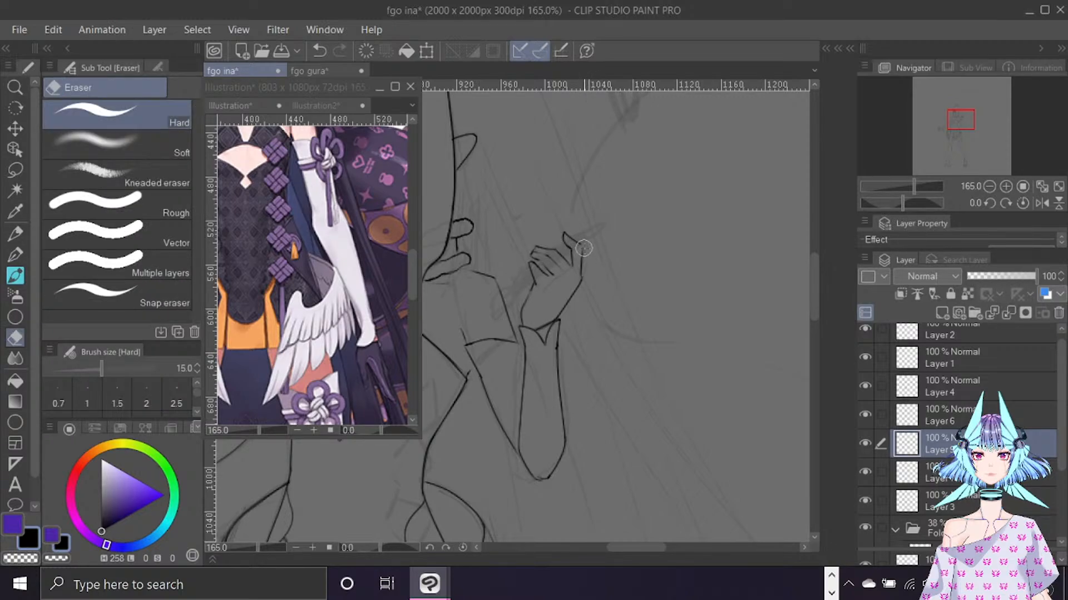
key("alt+bracketleft")
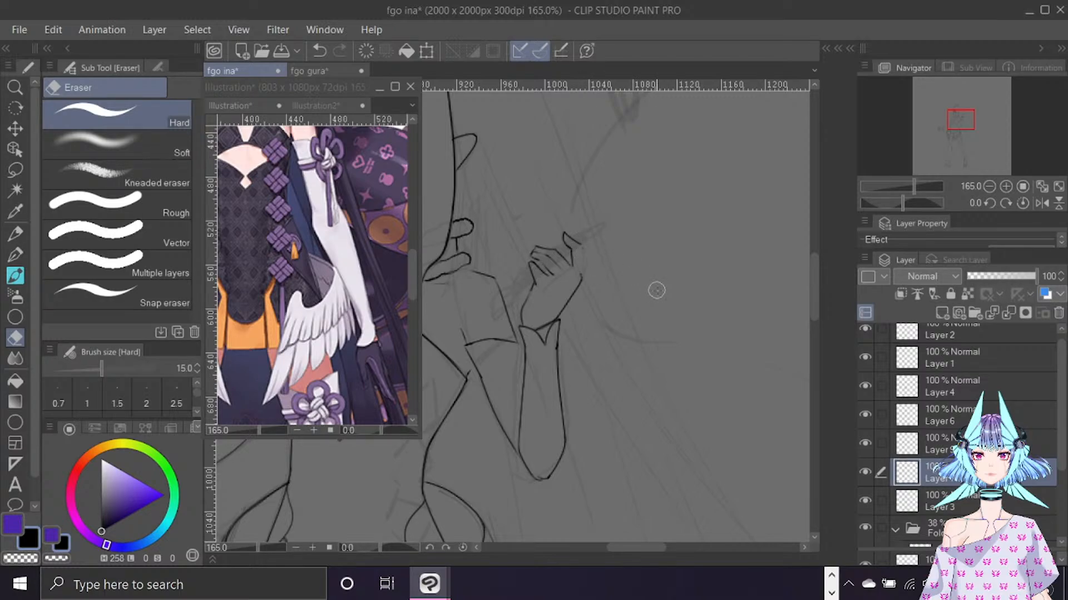
key("b")
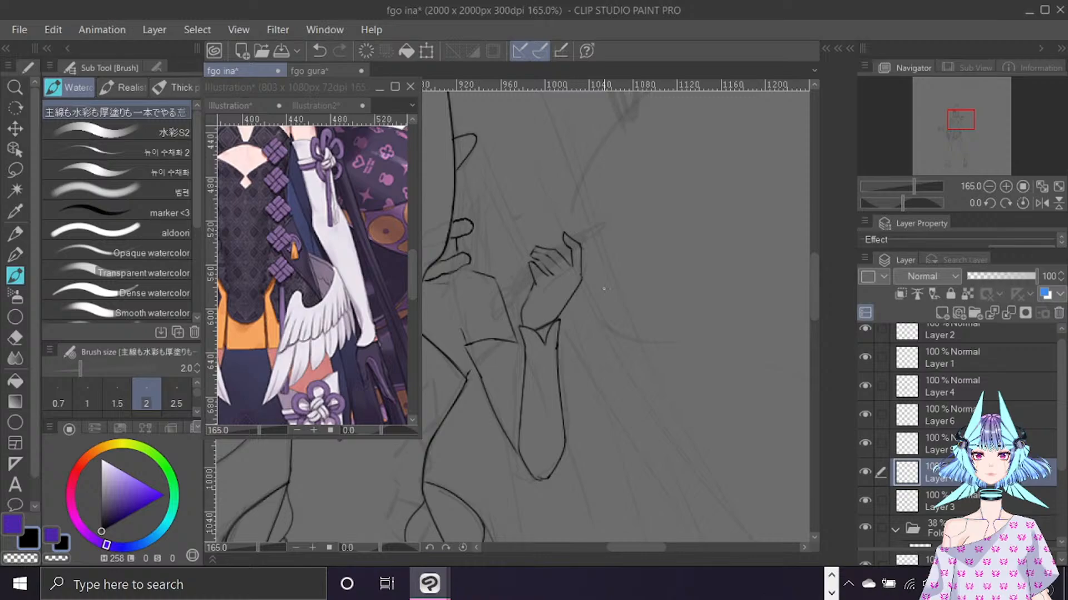
Compare the inked hand with the sketch folder hidden and shown, and add a new layer above the hand's contour layer.
key("ctrl+f")
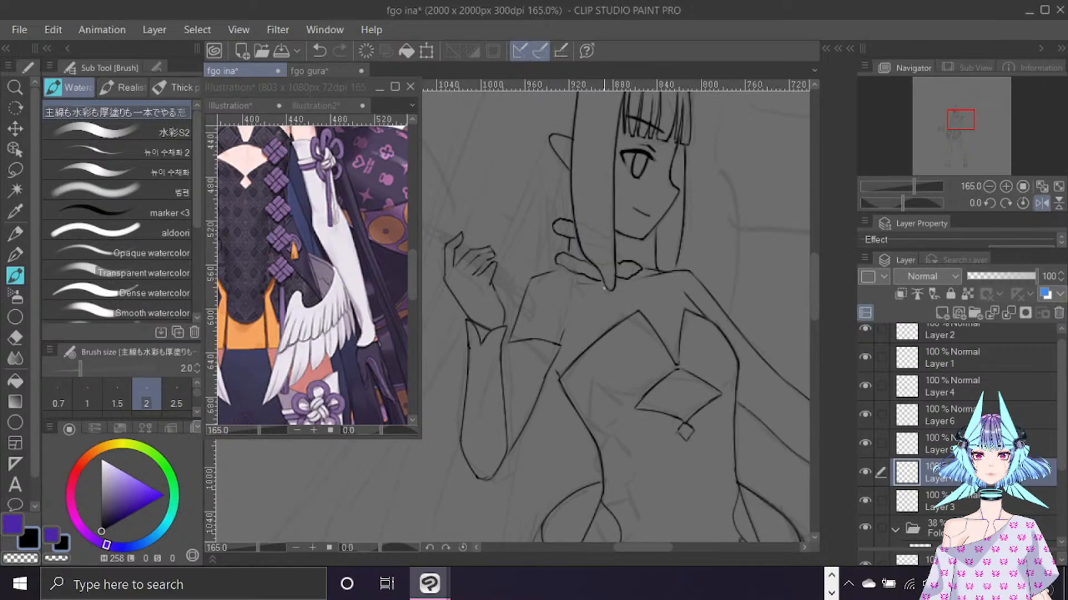
left_click_drag(637, 547, 630, 545)
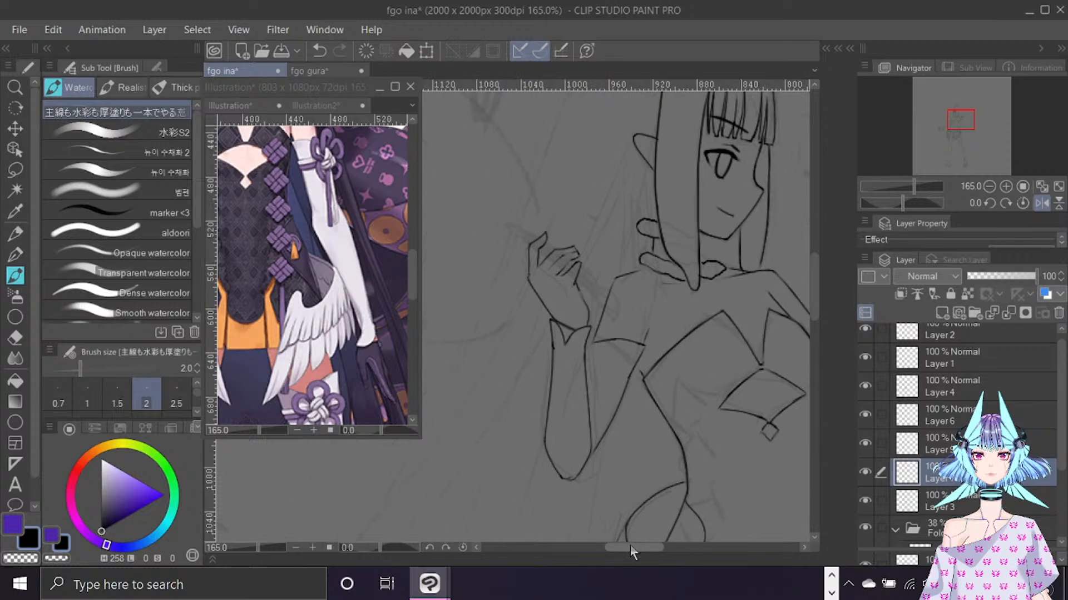
left_click(871, 527)
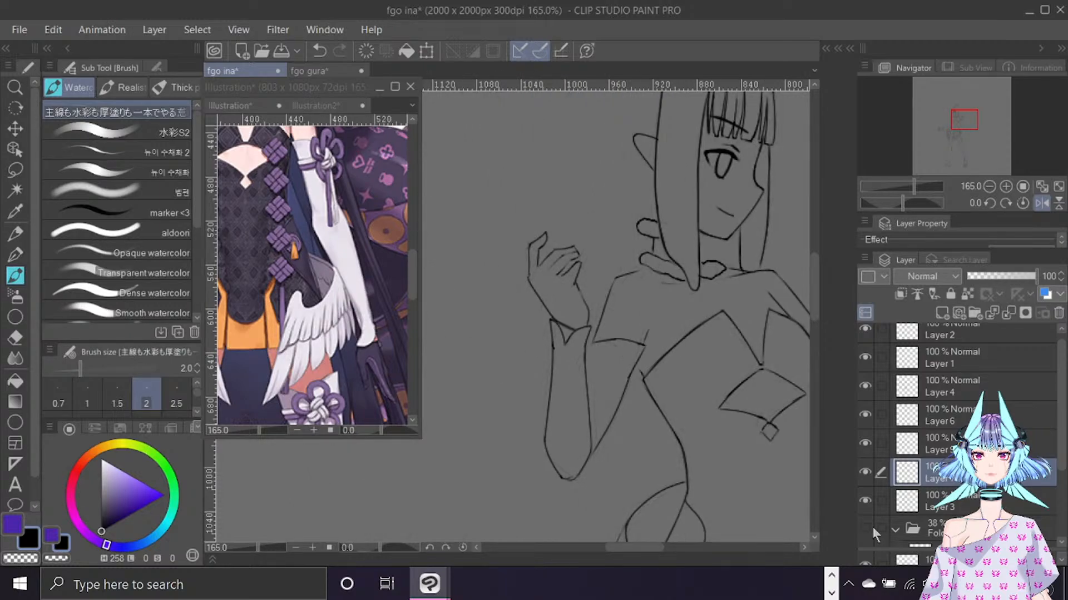
left_click(865, 527)
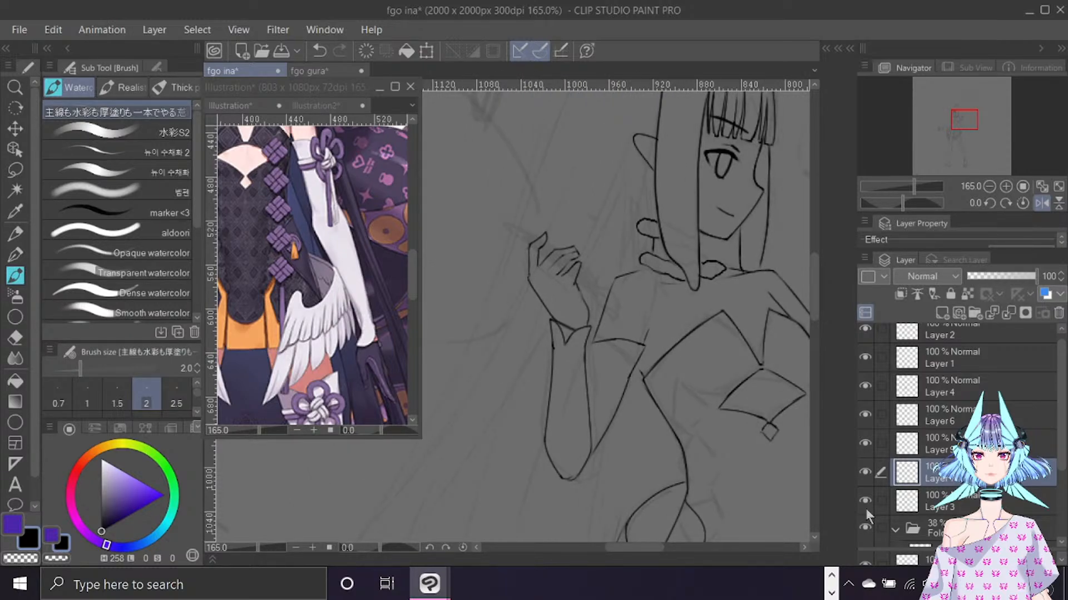
left_click(943, 314)
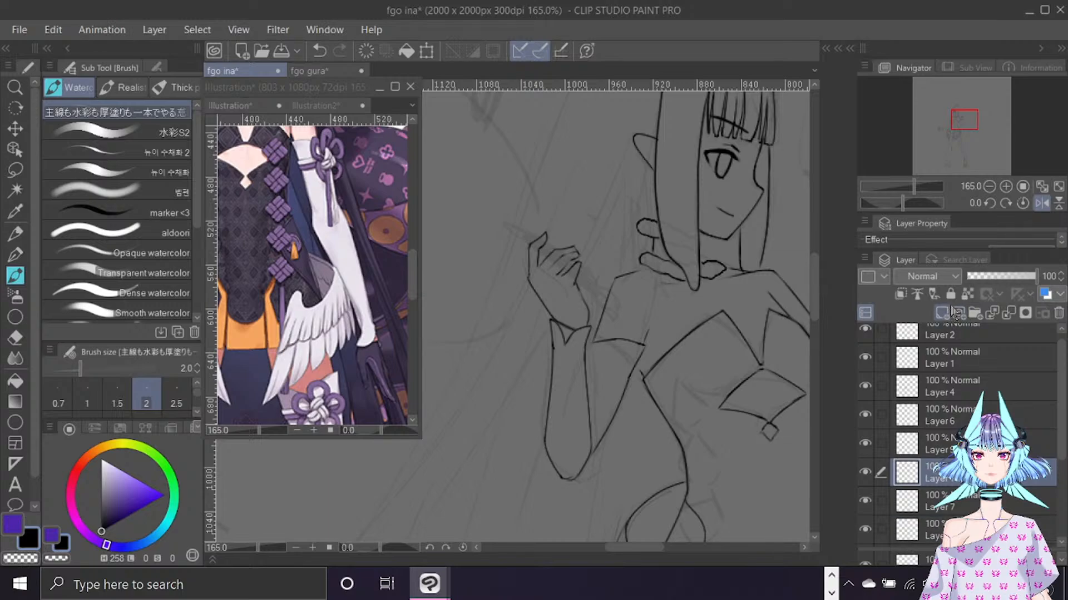
Set the brush size to 10 and draw a thick straight black stroke across the raised hand's fingers, along the sketched rod.
key("r")
left_click_drag(686, 201, 698, 379)
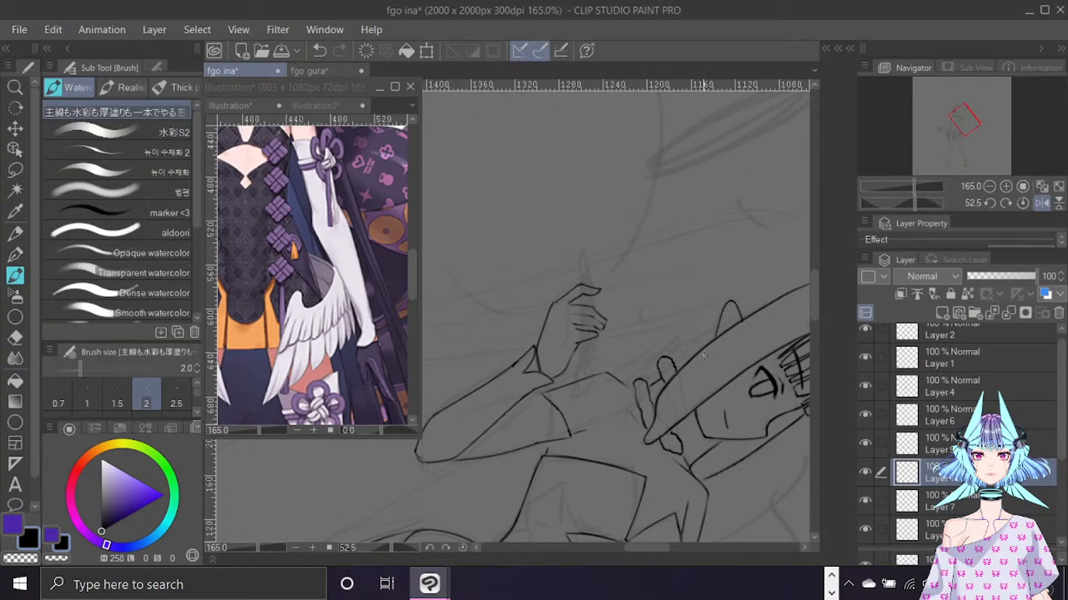
left_click_drag(814, 286, 813, 301)
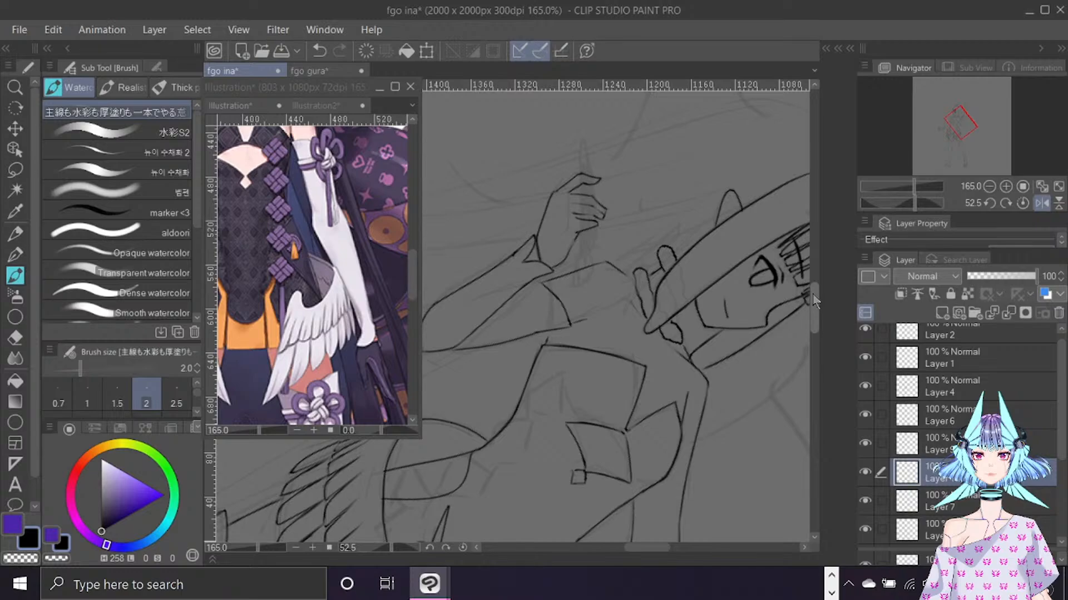
key("bracketright")
key("bracketright")
key("bracketright")
key("bracketright")
key("bracketright")
key("bracketright")
key("bracketright")
key("bracketright")
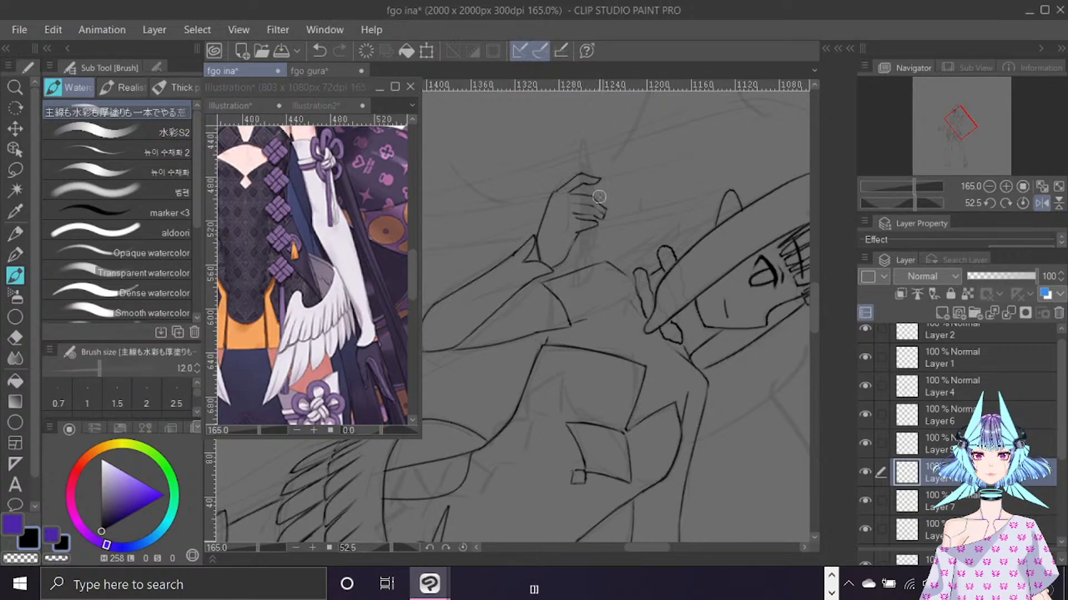
left_click_drag(587, 228, 585, 143)
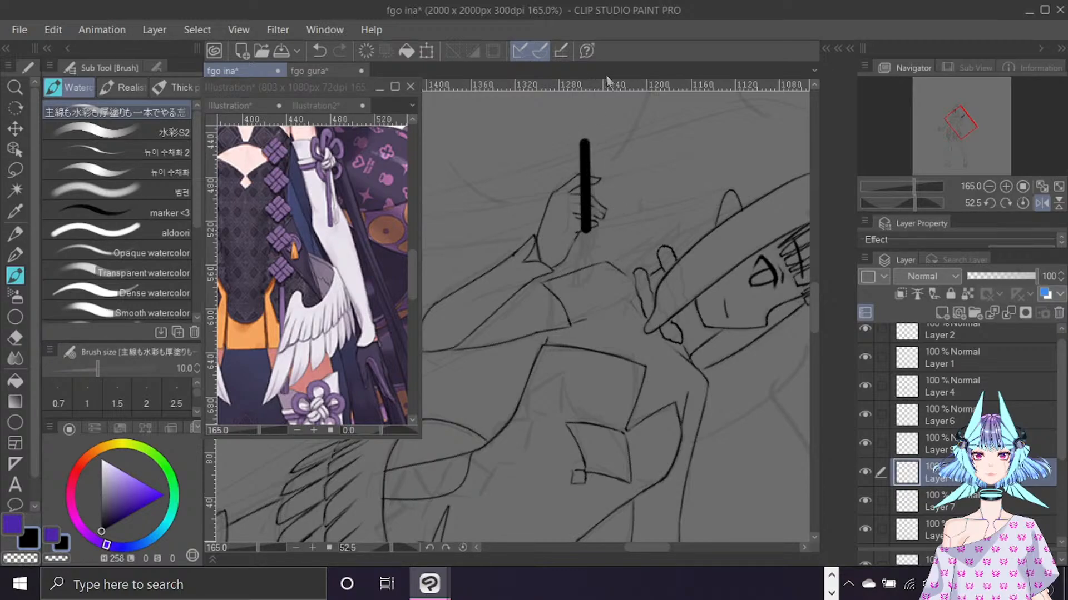
Shift the thick paintbrush handle stroke slightly down along the fingers of the raised hand, without transforming it.
left_click(16, 131)
left_click_drag(591, 162, 591, 183)
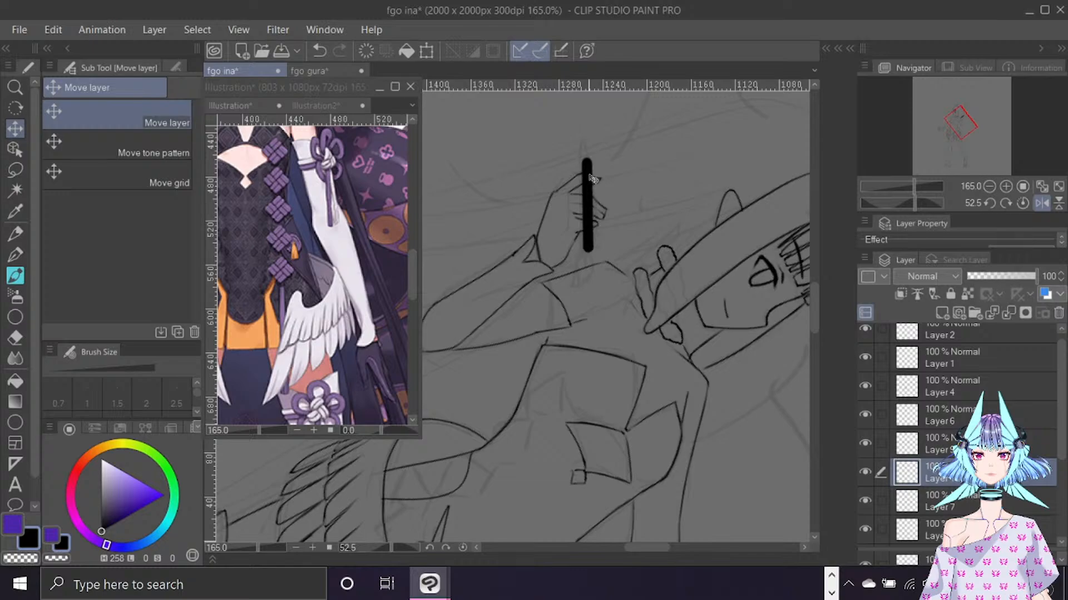
key("ctrl+t")
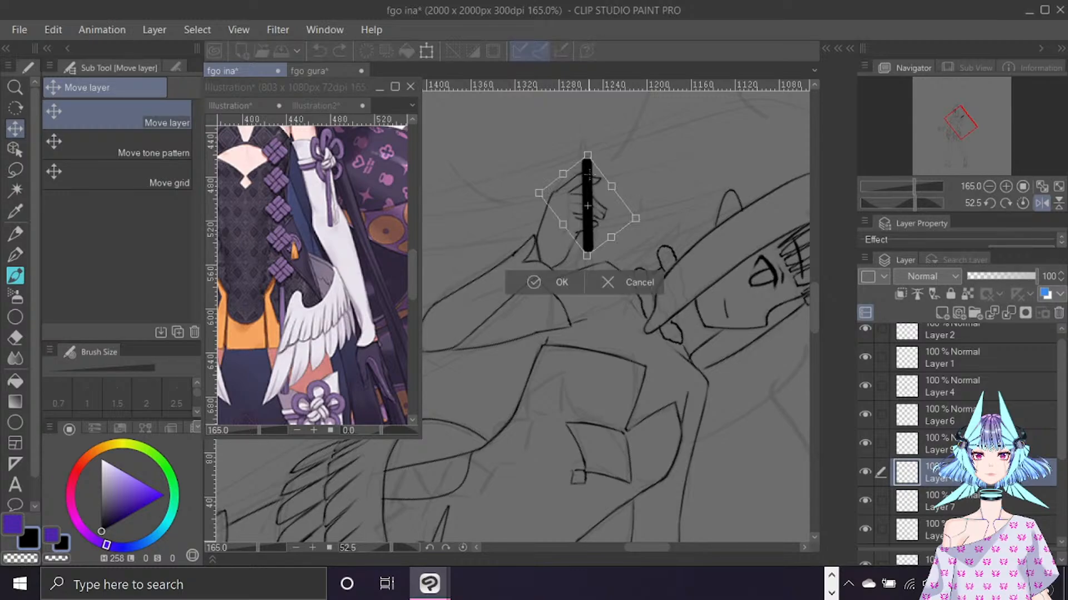
left_click(613, 286)
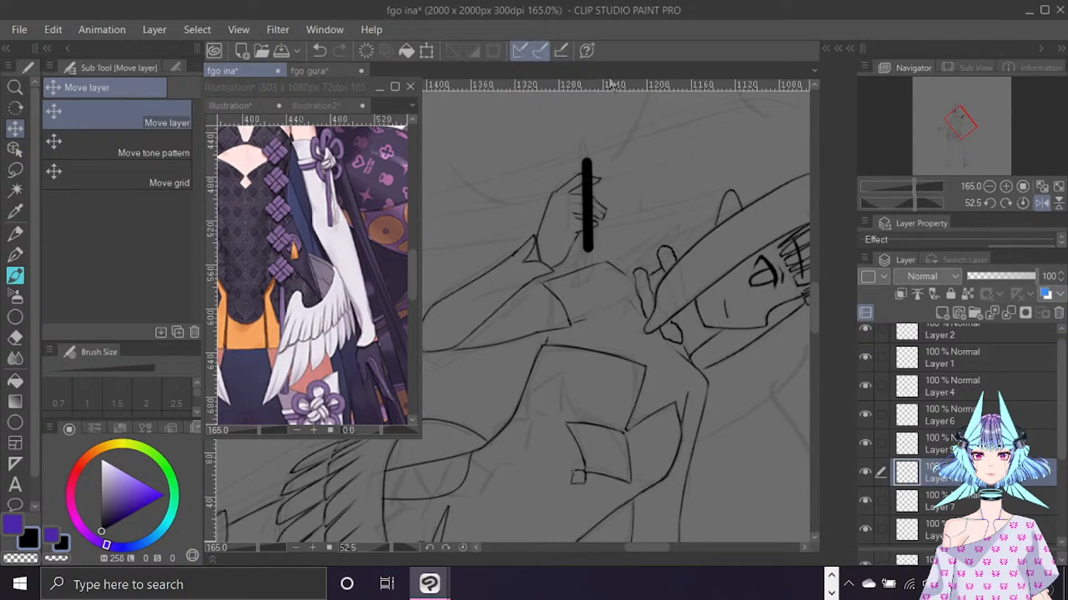
key("b")
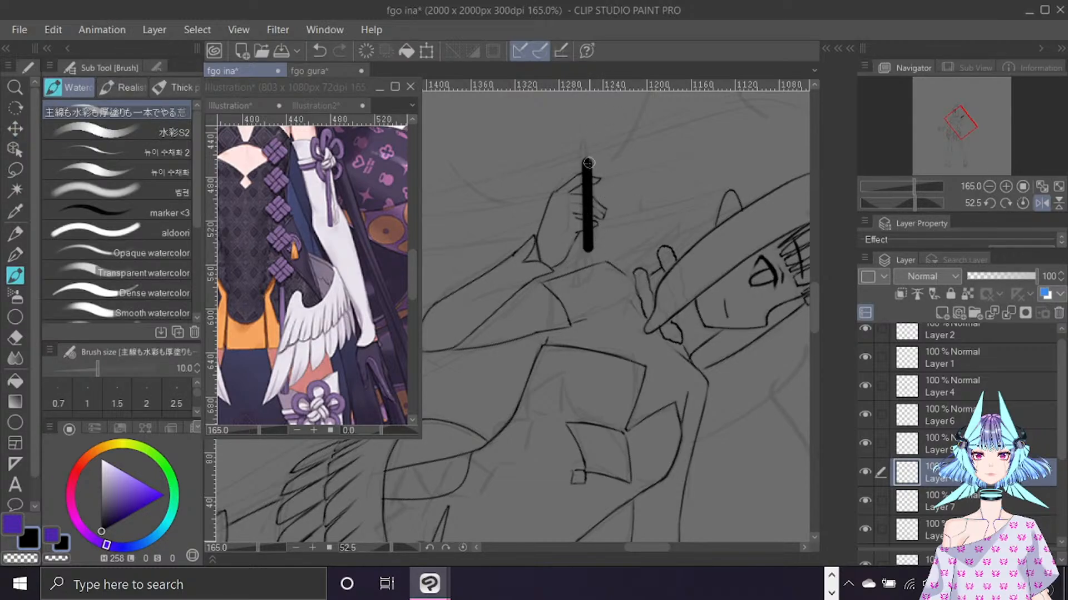
left_click(587, 273, "shift")
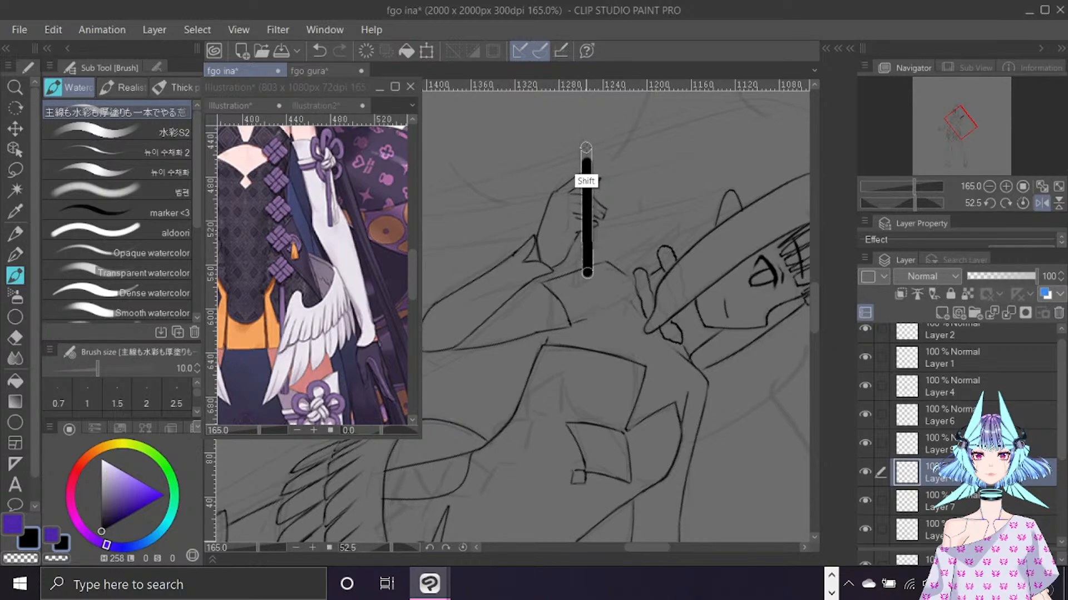
left_click(585, 147, "shift")
key("ctrl+z")
key("ctrl+z")
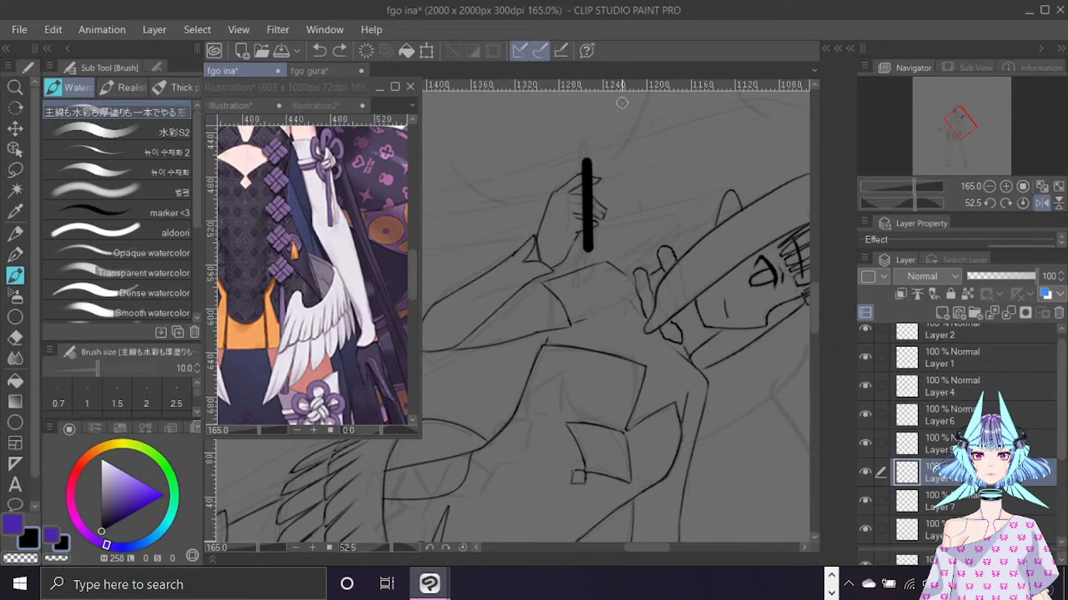
Lengthen the paintbrush handle at both ends with straight brush strokes at size 10.
left_click(587, 269, "shift")
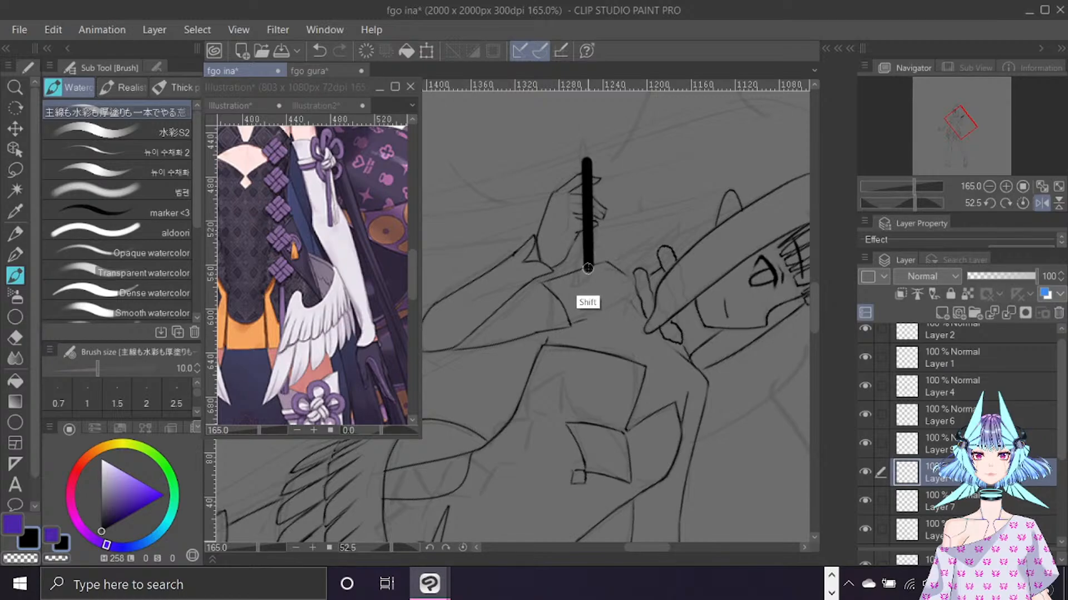
left_click(585, 142, "shift")
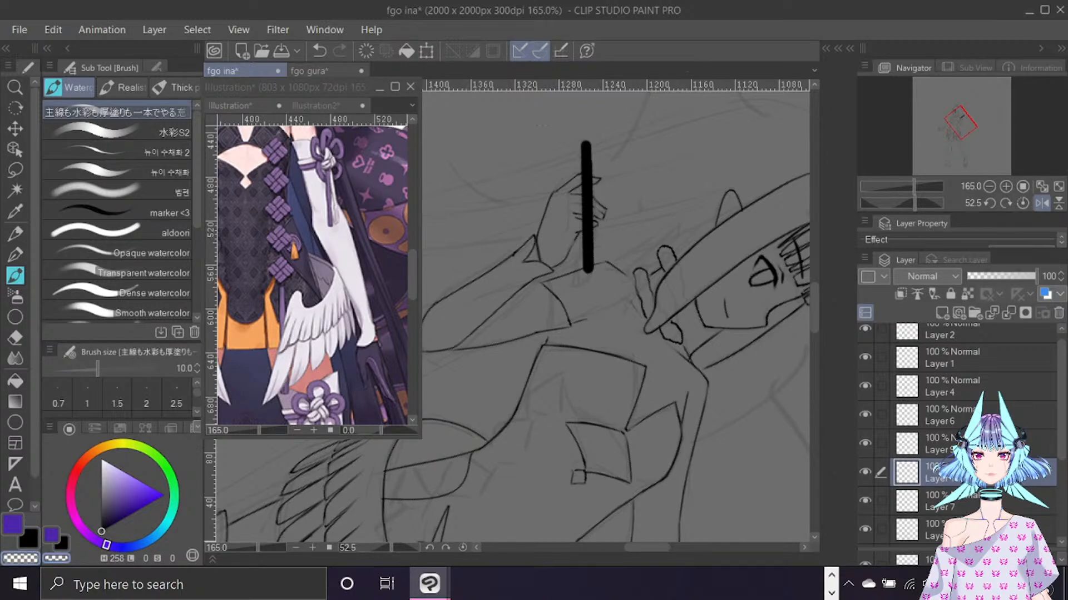
key("bracketleft")
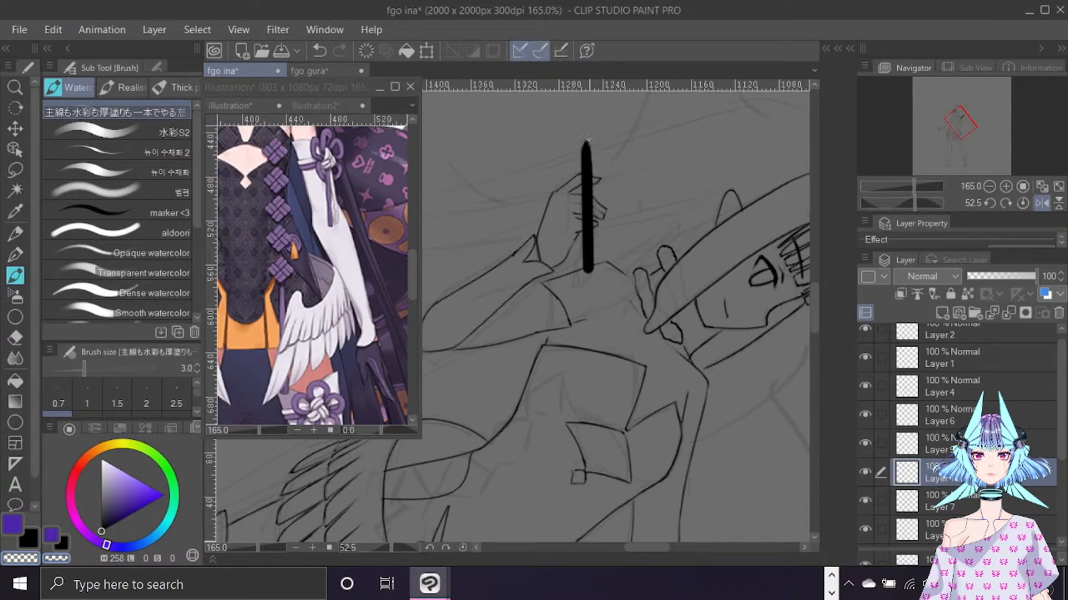
key("ctrl+z")
key("bracketright")
key("bracketright")
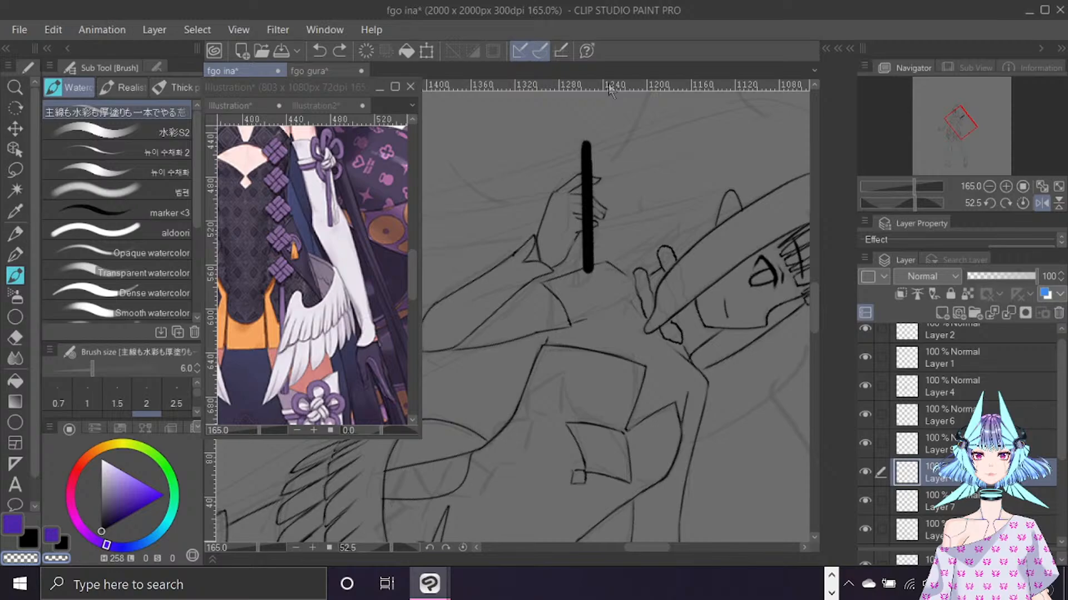
Trim the rounded handle end nearest the shoulder flat, painting with transparent color at brush size 6.
left_click(1022, 204)
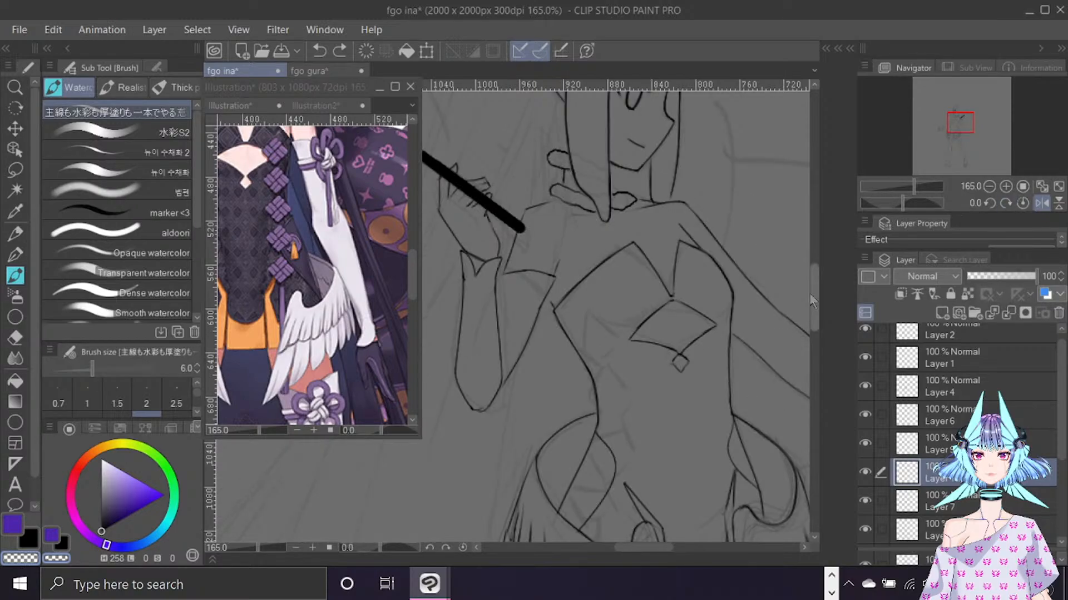
left_click_drag(810, 293, 809, 276)
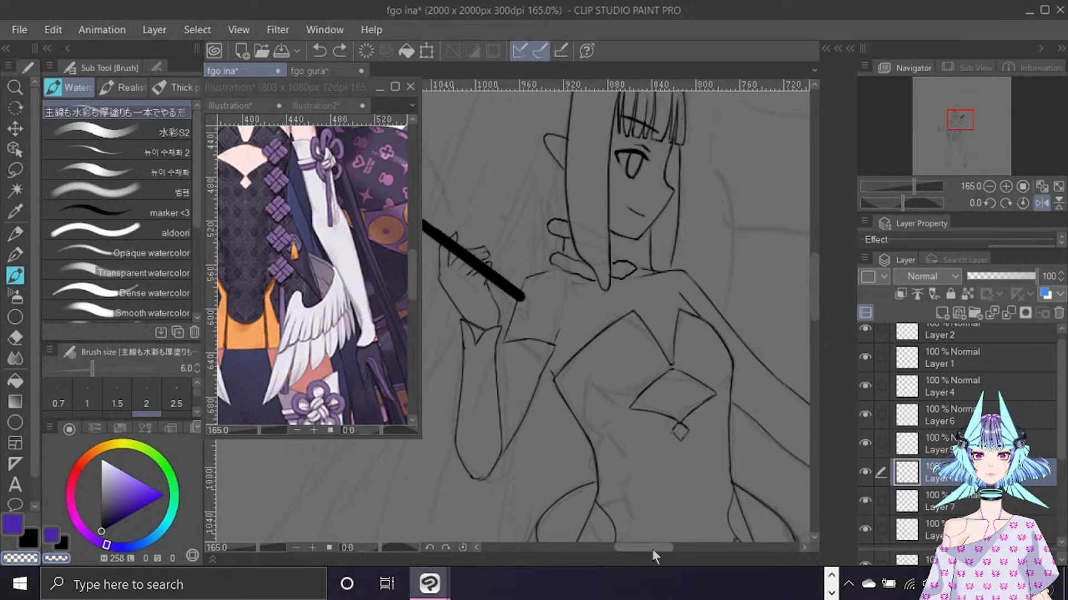
mouse_move(652, 549)
left_mouse_down()
mouse_move(421, 471)
mouse_move(374, 200)
mouse_move(388, 157)
mouse_move(641, 149)
mouse_move(556, 136)
left_mouse_up()
key("r")
key("b")
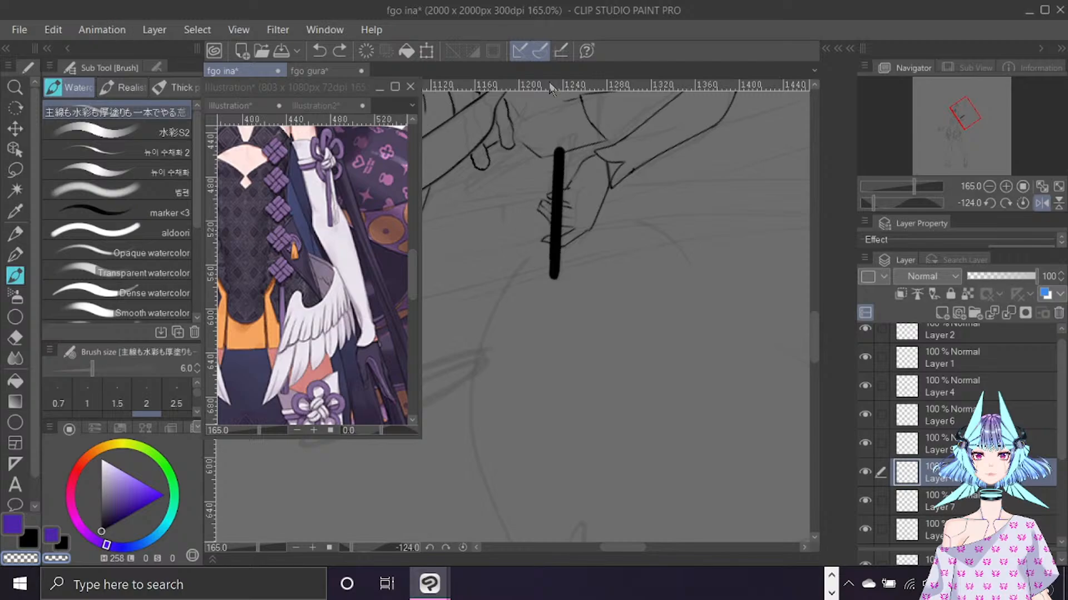
left_click(554, 147)
Draw the outline of a pointed bristle tip on the flat end of the handle with the brush at size 2.
key("bracketleft")
key("bracketleft")
key("bracketleft")
key("bracketleft")
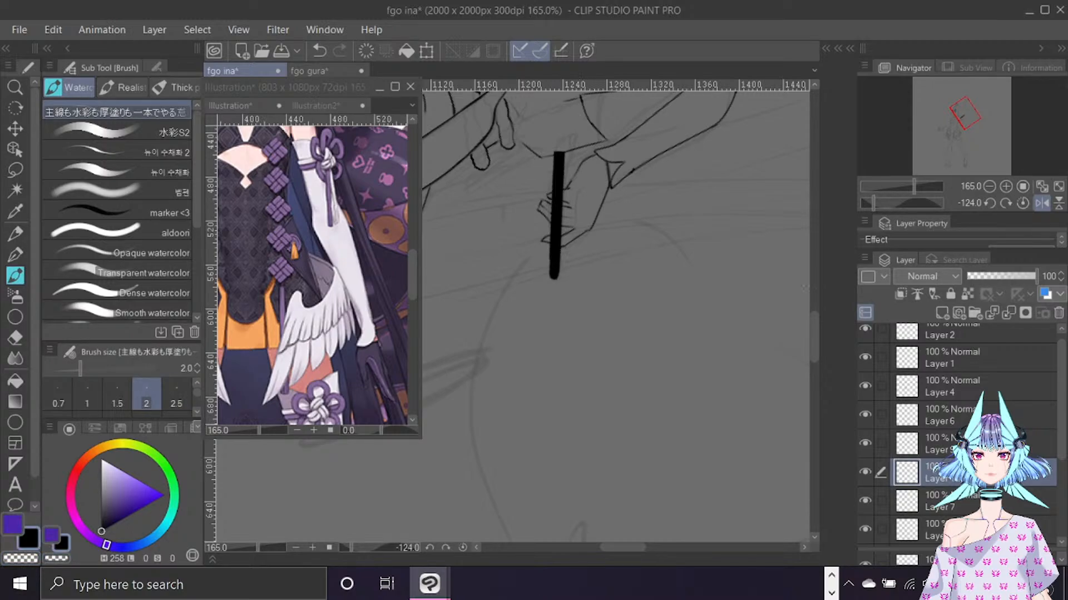
left_click_drag(815, 356, 816, 307)
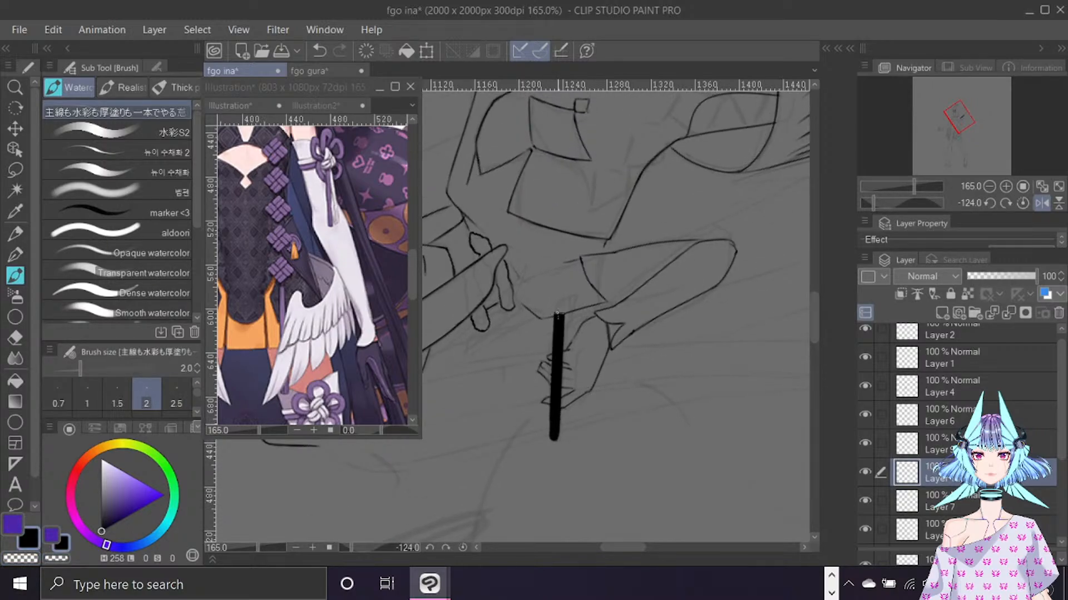
mouse_move(556, 315)
left_mouse_down()
mouse_move(547, 306)
mouse_move(565, 275)
left_mouse_up()
key("ctrl+z")
mouse_move(555, 311)
left_mouse_down()
mouse_move(561, 281)
mouse_move(558, 316)
left_mouse_up()
left_click(1022, 203)
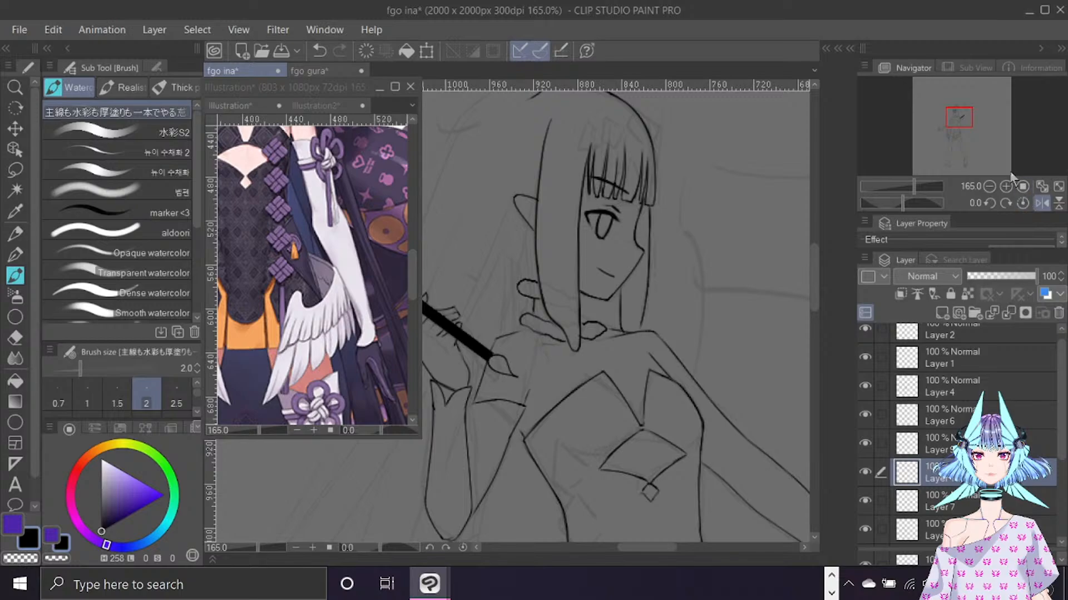
Rotate the paintbrush drawing in the raised hand so its bristle tip points up and away from the face.
key("h")
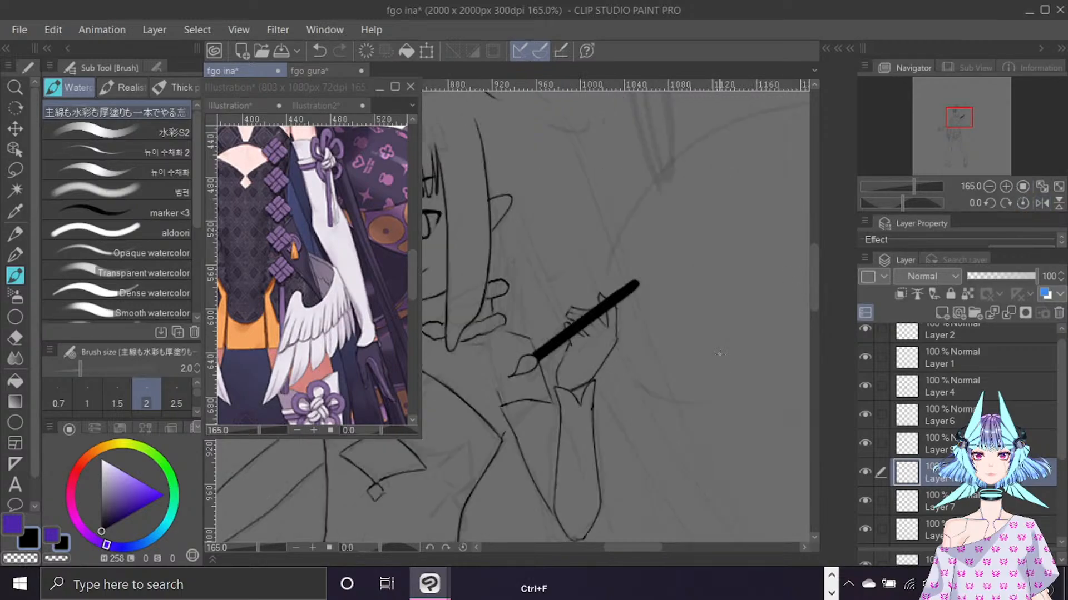
scroll(720, 354, "down", 4)
scroll(720, 354, "down", 3)
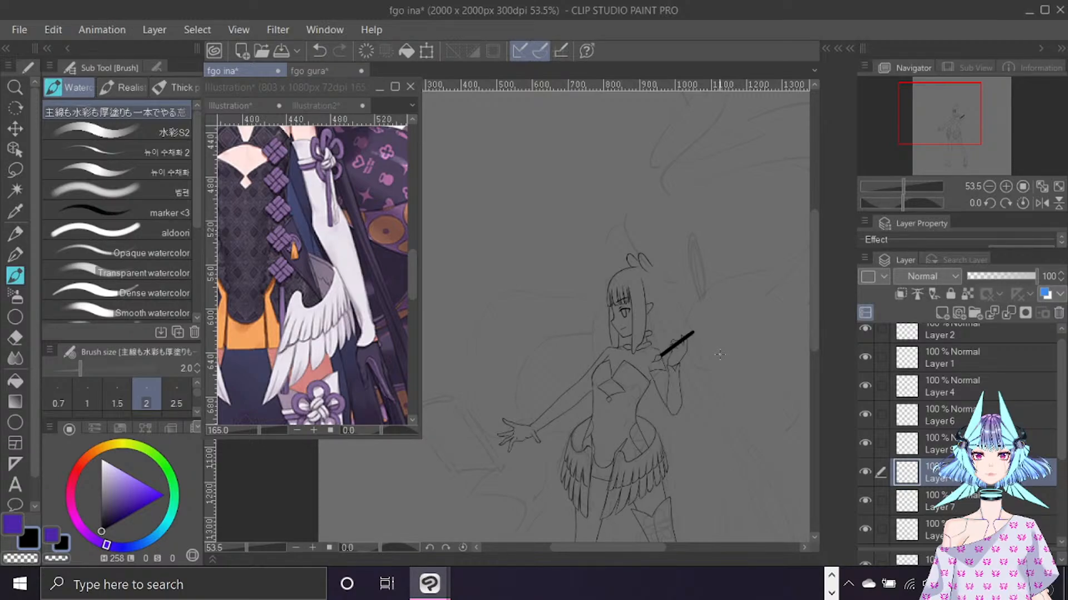
scroll(720, 354, "up", 1)
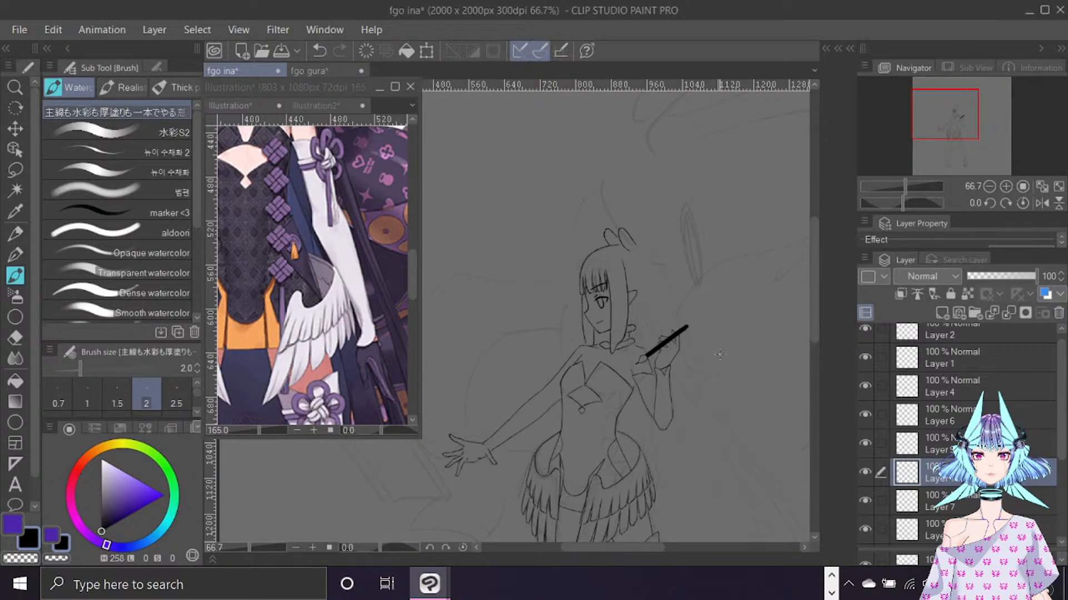
key("ctrl+t")
mouse_move(719, 354)
left_mouse_down()
mouse_move(744, 334)
mouse_move(716, 394)
mouse_move(733, 341)
mouse_move(687, 333)
mouse_move(689, 347)
left_mouse_up()
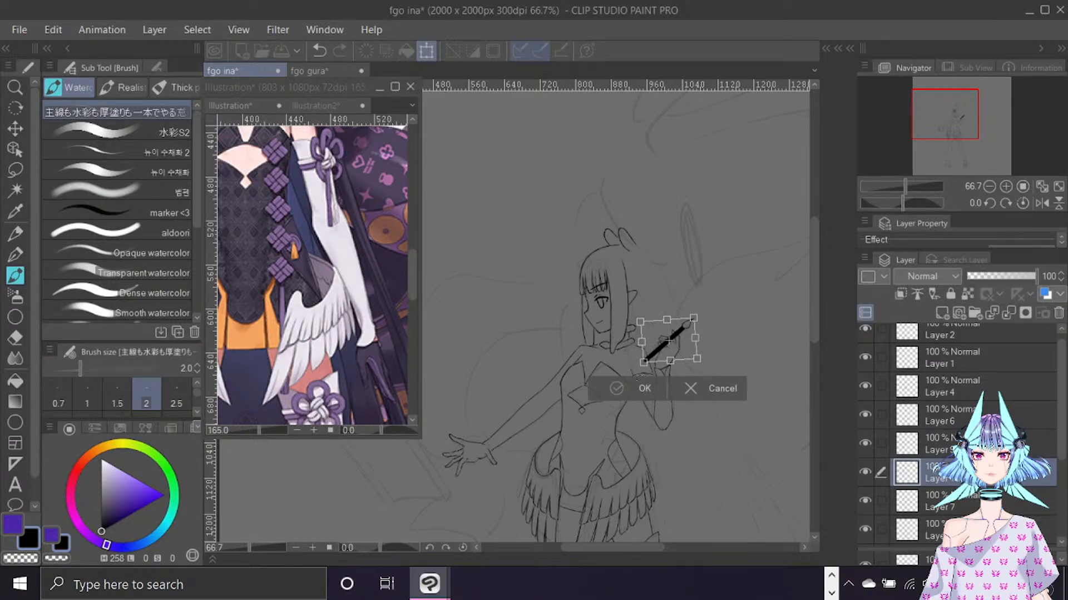
left_click(637, 378)
Move the paintbrush layer below Layer 3, directly above the rough sketch folder.
scroll(696, 434, "up", 6)
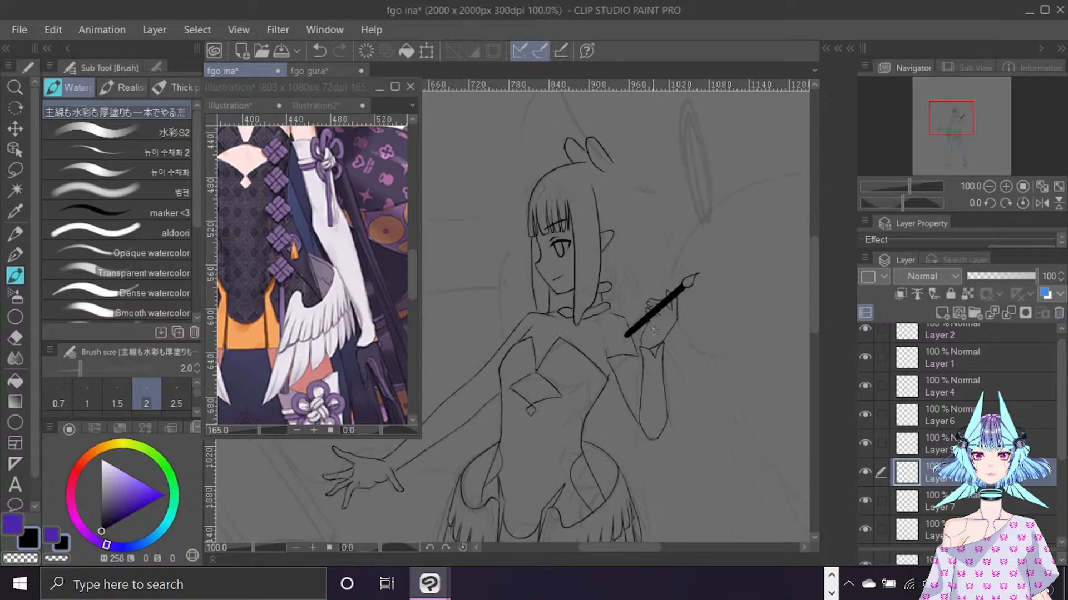
scroll(666, 318, "up", 1)
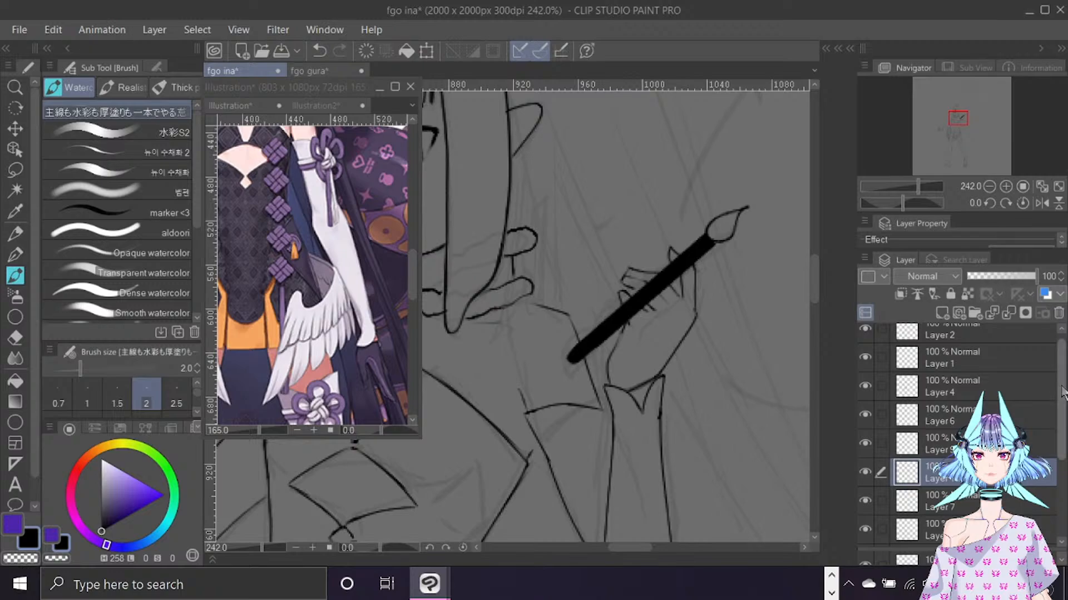
scroll(945, 423, "down", 3)
left_click_drag(934, 398, 928, 452)
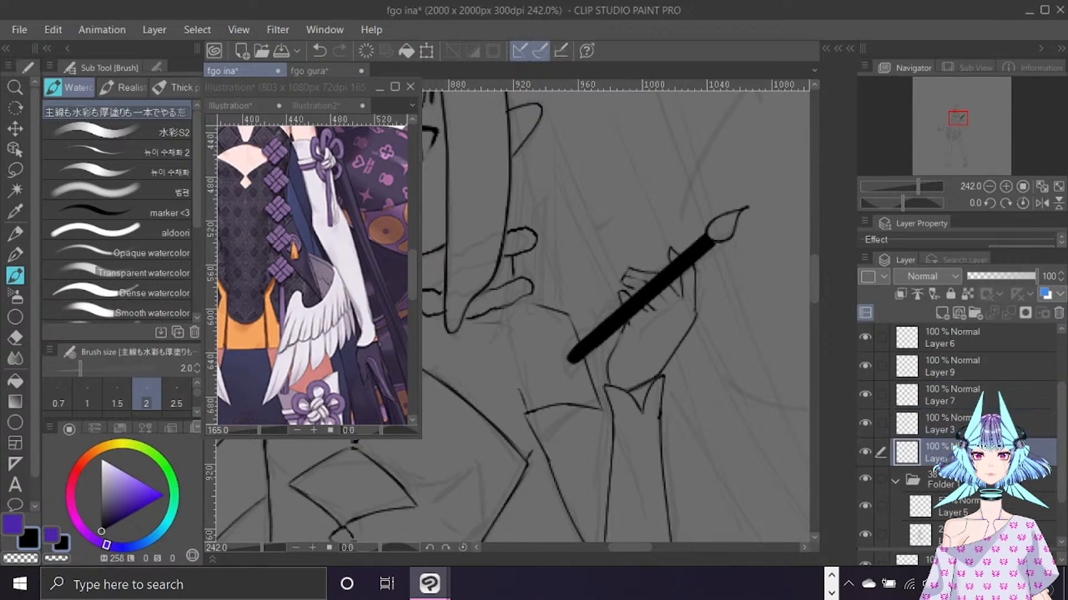
scroll(683, 362, "down", 1)
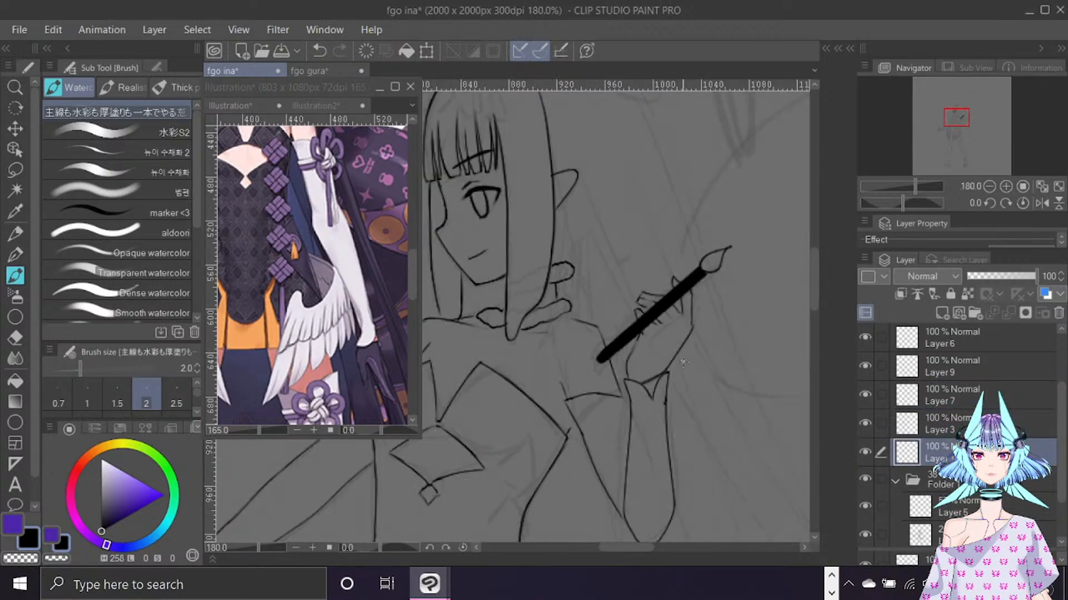
scroll(682, 362, "down", 3)
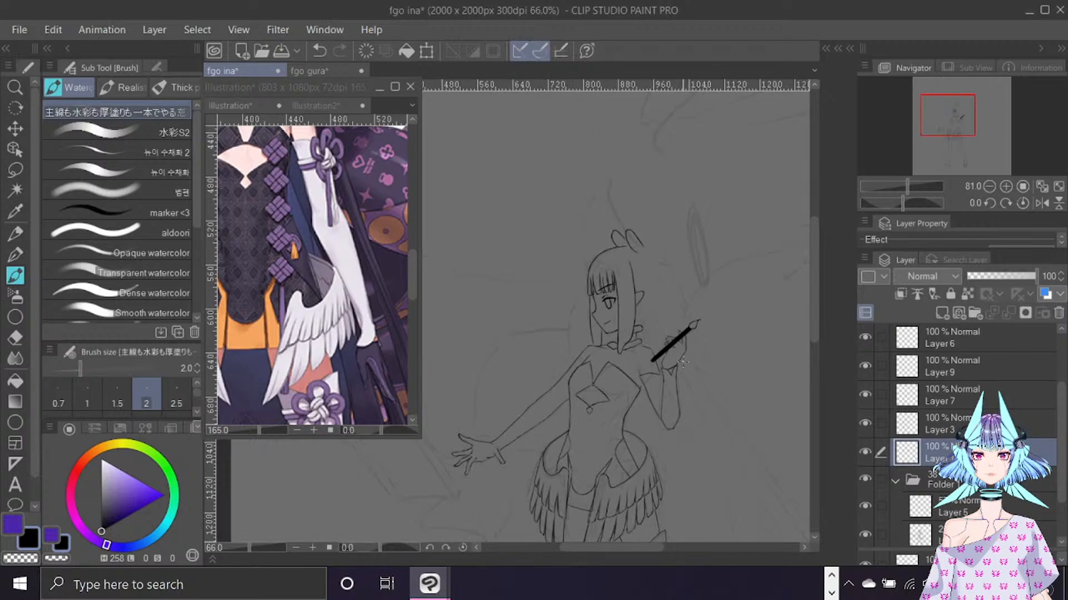
left_click_drag(813, 274, 813, 284)
Hide the rough sketch folder to check the clean line art around the raised arm, and show it again.
left_click(965, 420)
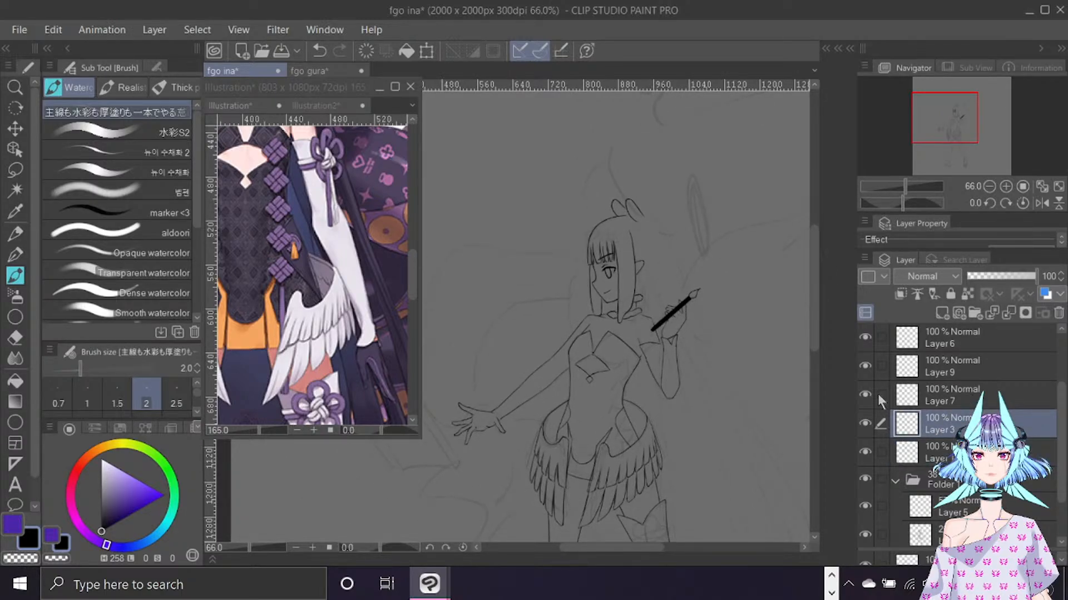
scroll(973, 398, "up", 2)
scroll(1053, 411, "down", 3)
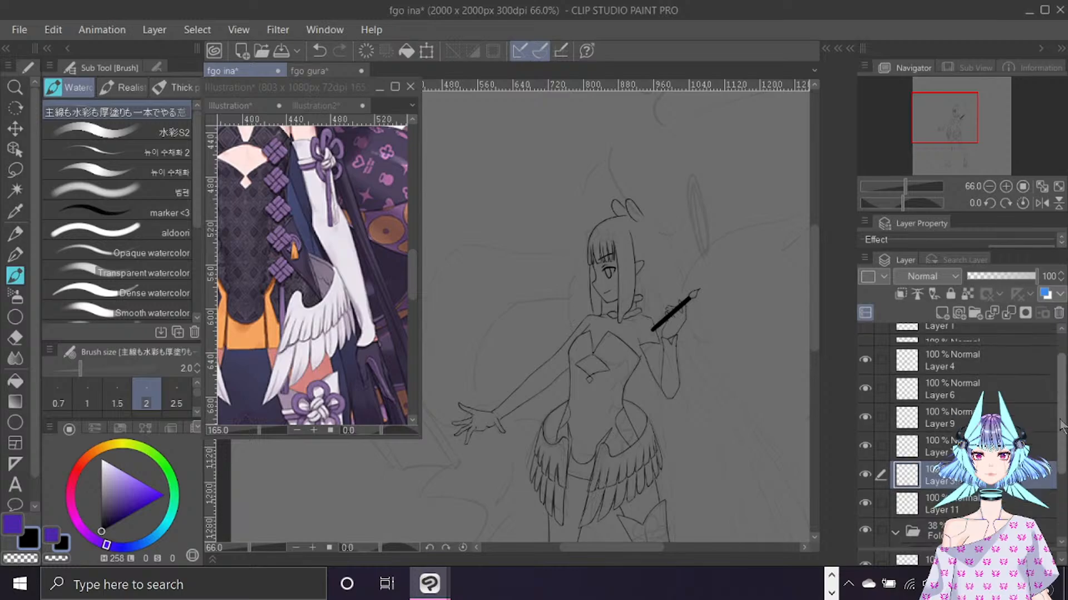
left_click(865, 460)
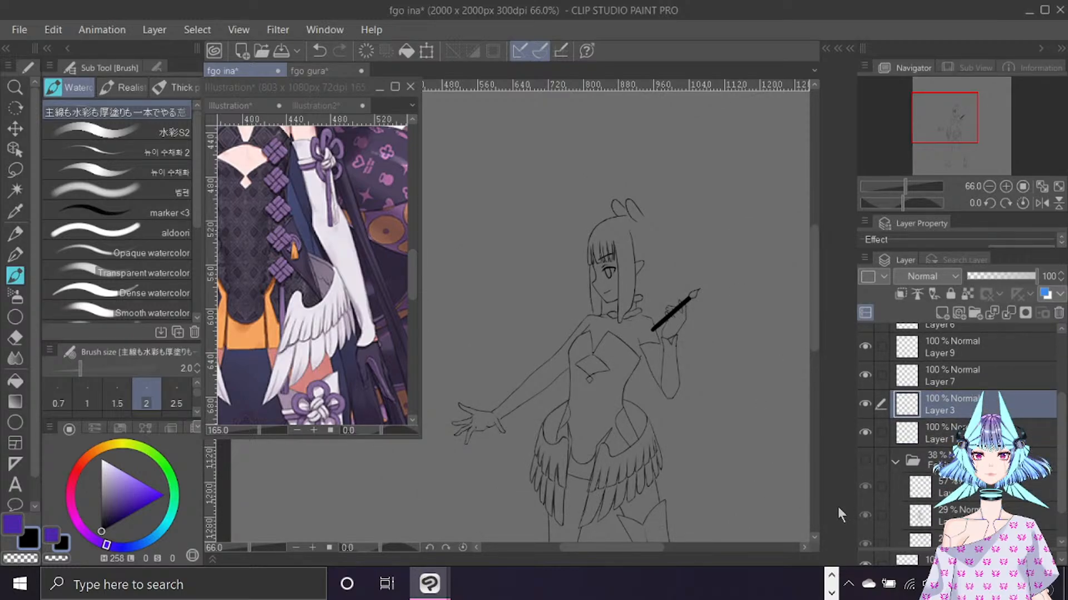
scroll(649, 348, "up", 8)
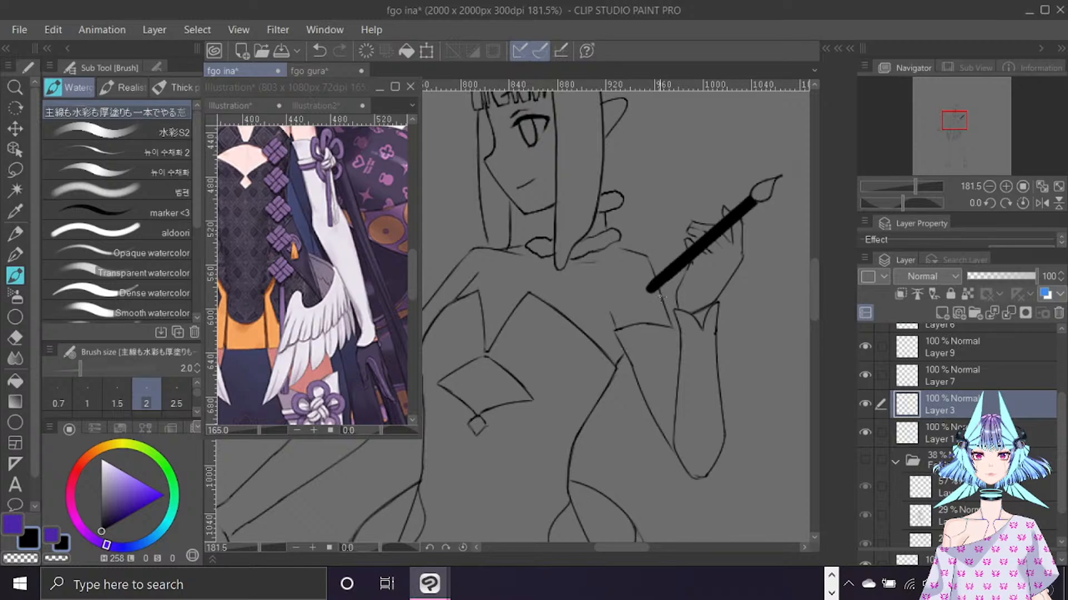
key("h")
left_click_drag(635, 547, 628, 550)
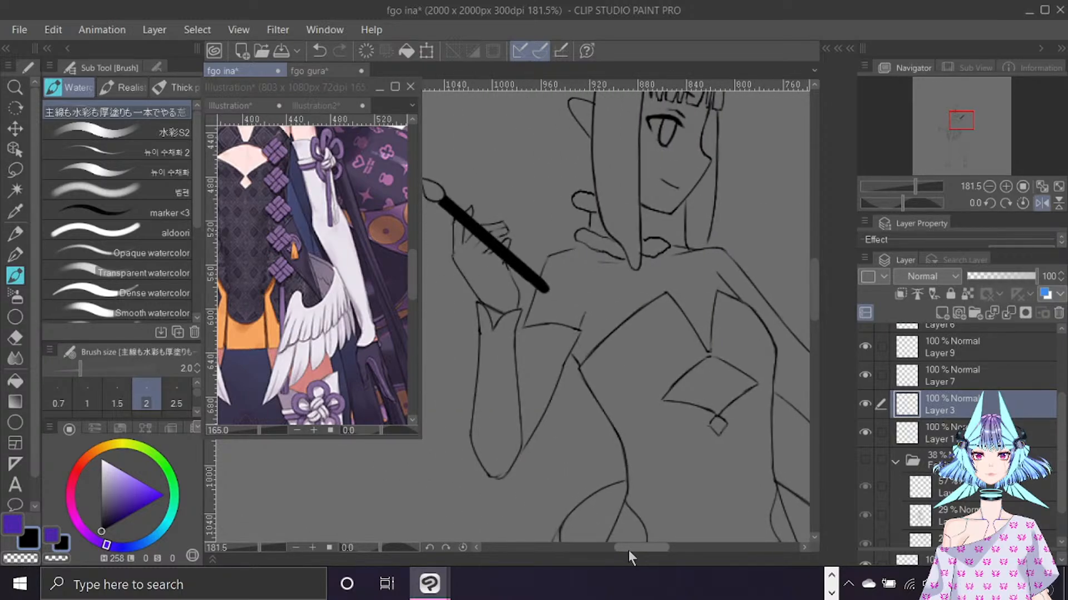
left_click(865, 460)
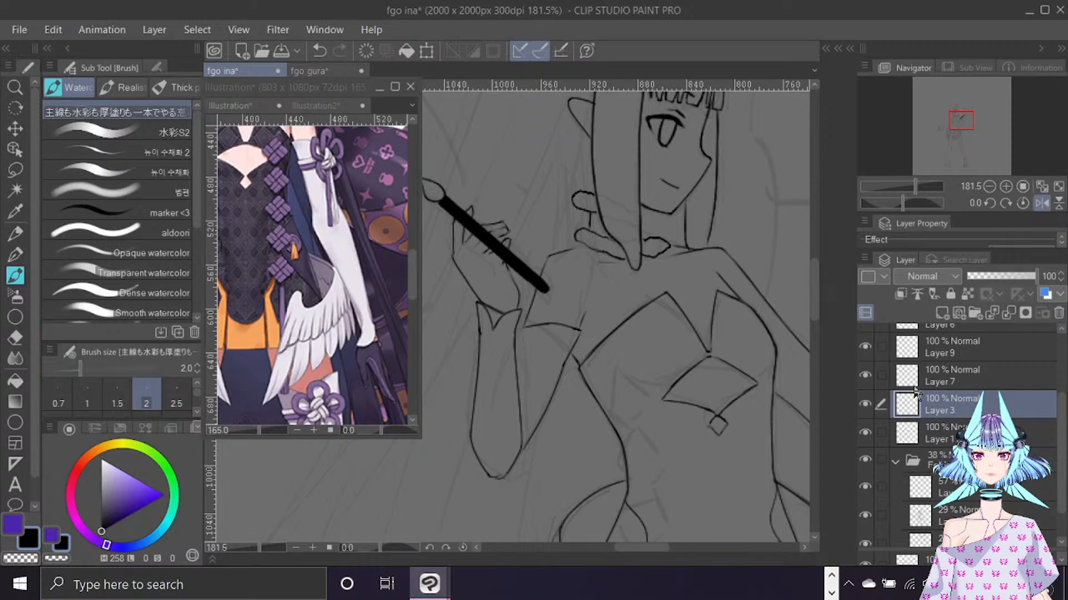
Erase the shoulder and sleeve outline beside the raised hand on Layer 7 with the hard eraser at size 20.
left_click(864, 376)
left_click(864, 376)
left_click(964, 379)
key("e")
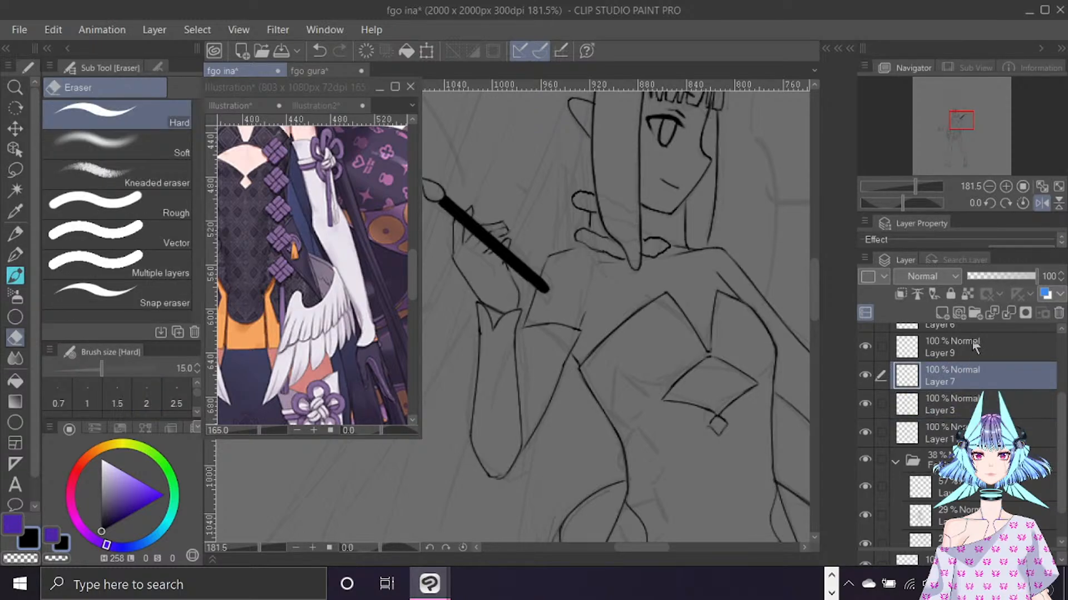
key("bracketright")
key("bracketright")
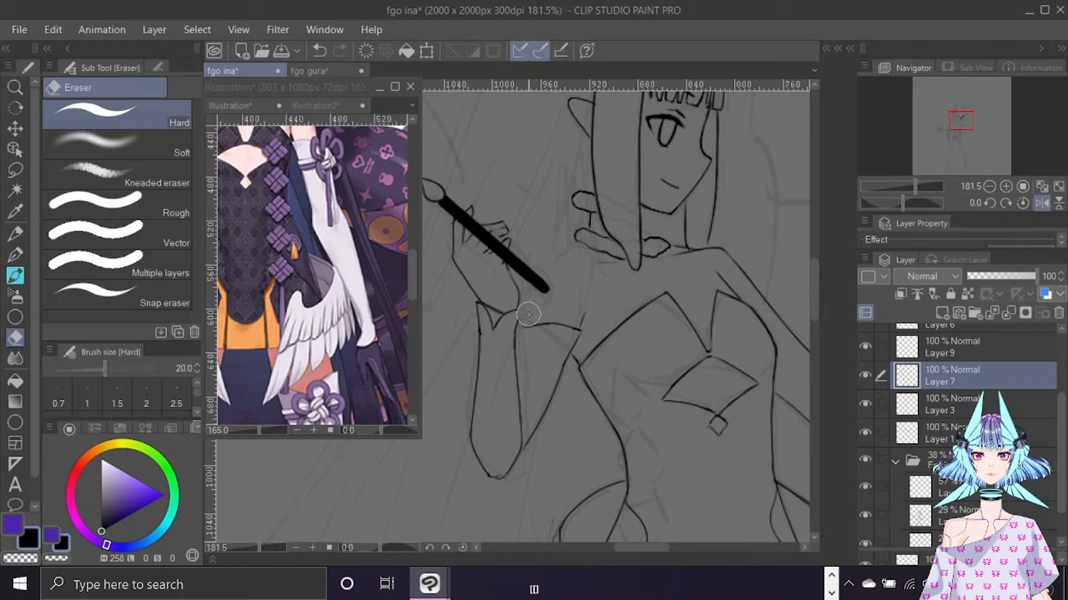
key("b")
key("ctrl+f")
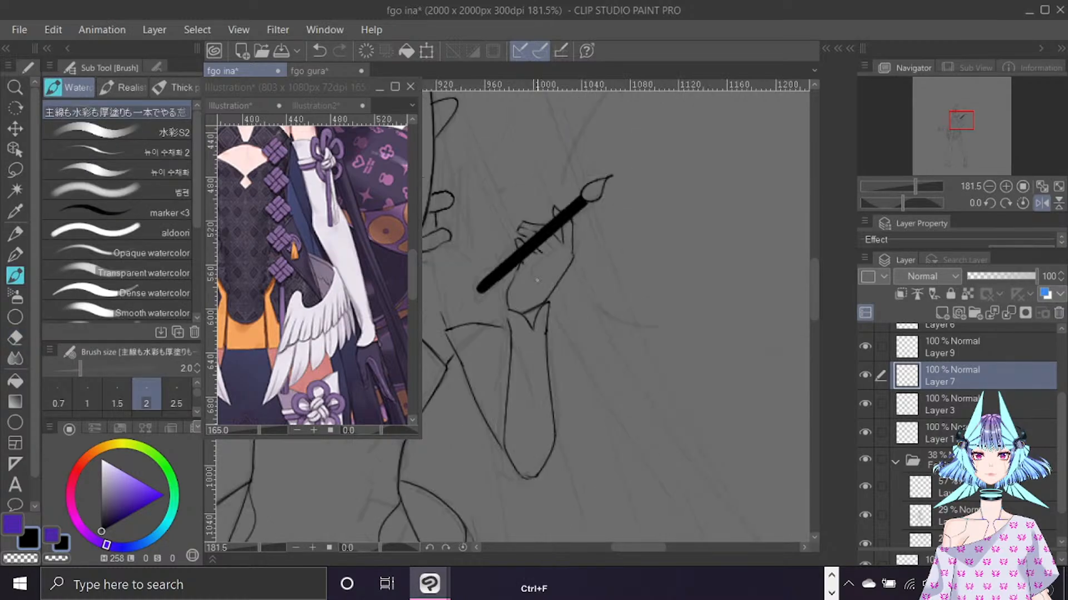
left_click_drag(651, 553, 623, 553)
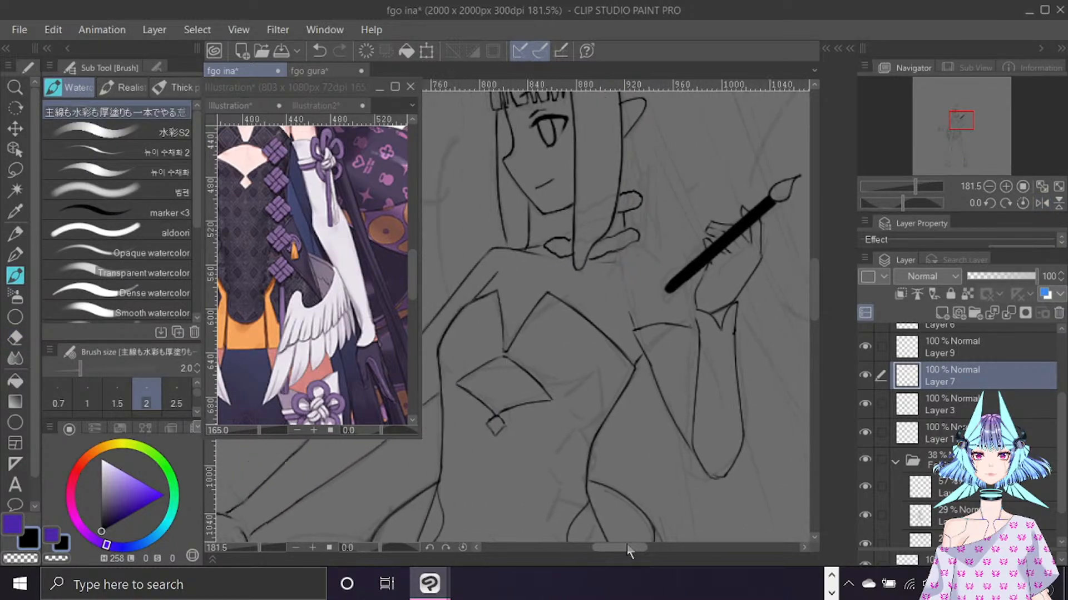
Redraw the shoulder and upper arm line between the neck and the raised arm's sleeve on Layer 7.
left_click_drag(636, 247, 685, 257)
left_click_drag(681, 257, 698, 335)
key("ctrl+z")
key("ctrl+z")
mouse_move(629, 245)
left_mouse_down()
mouse_move(690, 256)
mouse_move(678, 254)
mouse_move(695, 320)
left_mouse_up()
scroll(585, 327, "down", 8)
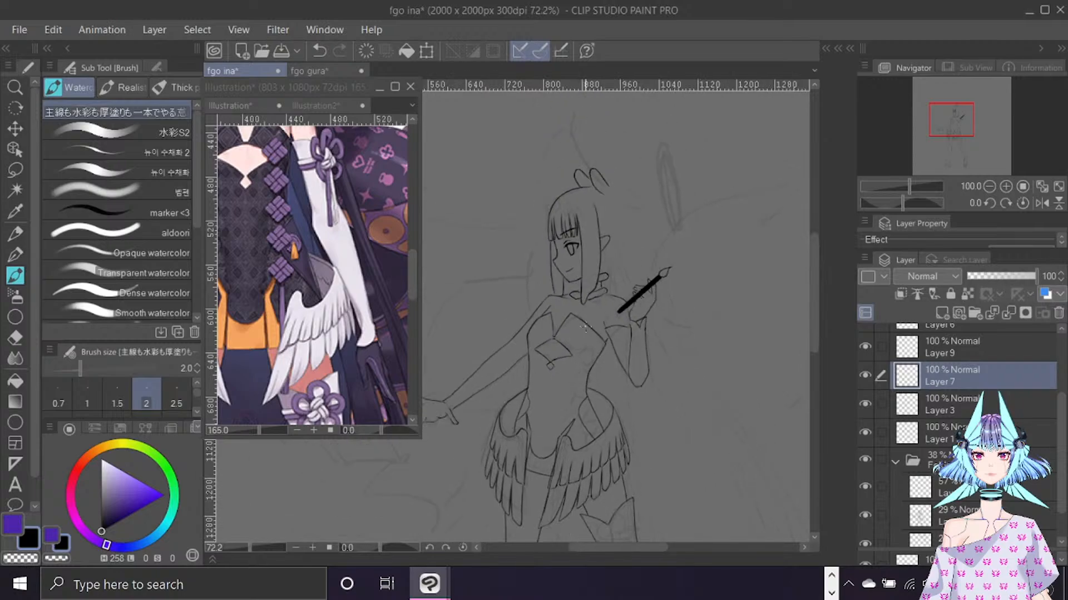
scroll(585, 328, "down", 2)
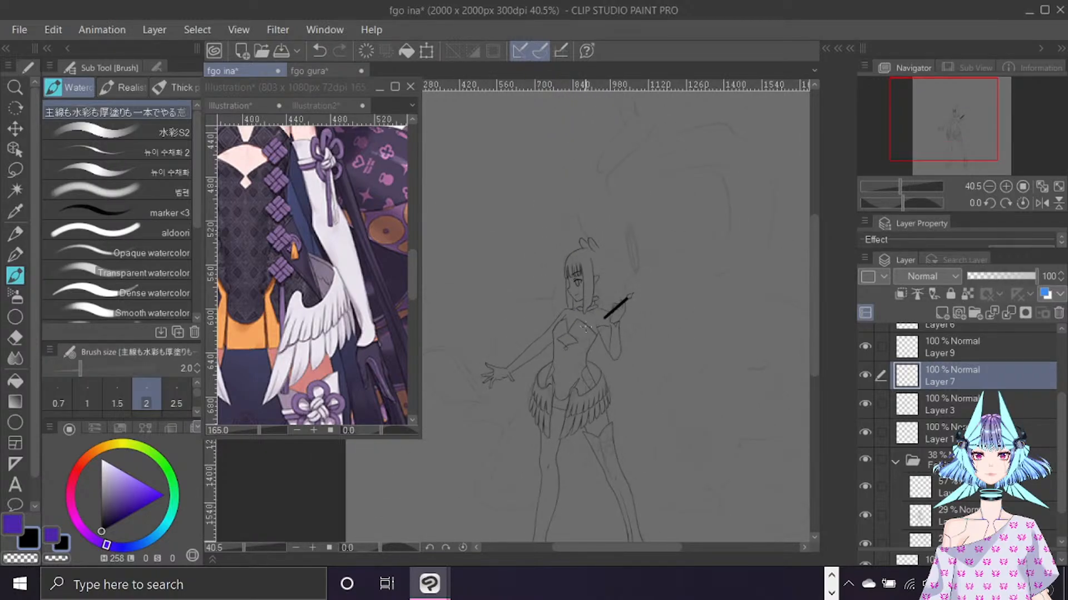
Examine the dress waist, hip flaps and wings in the reference illustration against the same area of the drawing.
left_click_drag(813, 268, 811, 302)
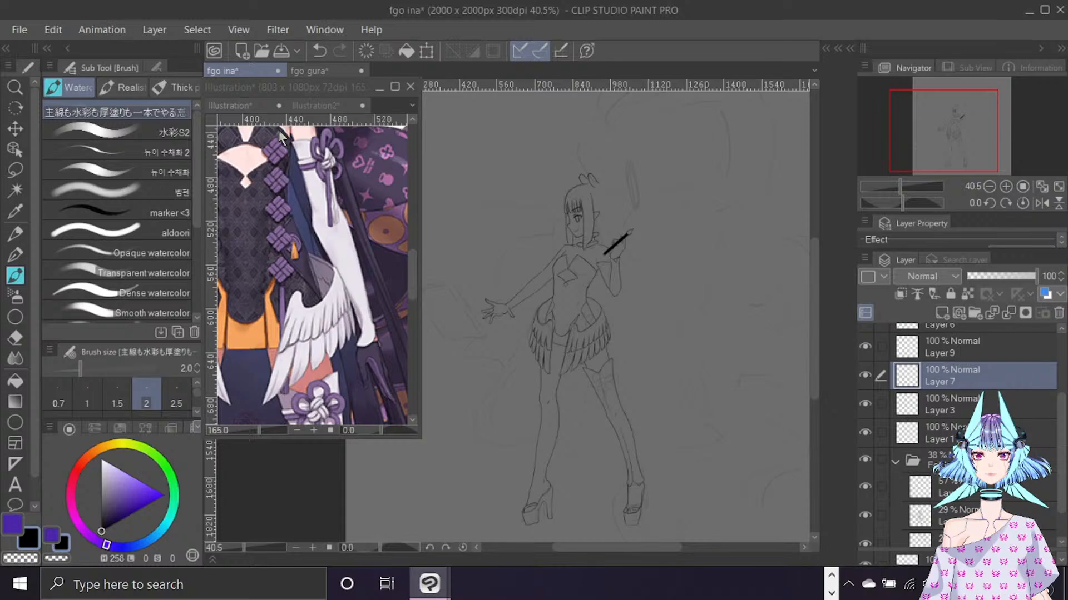
left_click(412, 274)
scroll(411, 275, "up", 3)
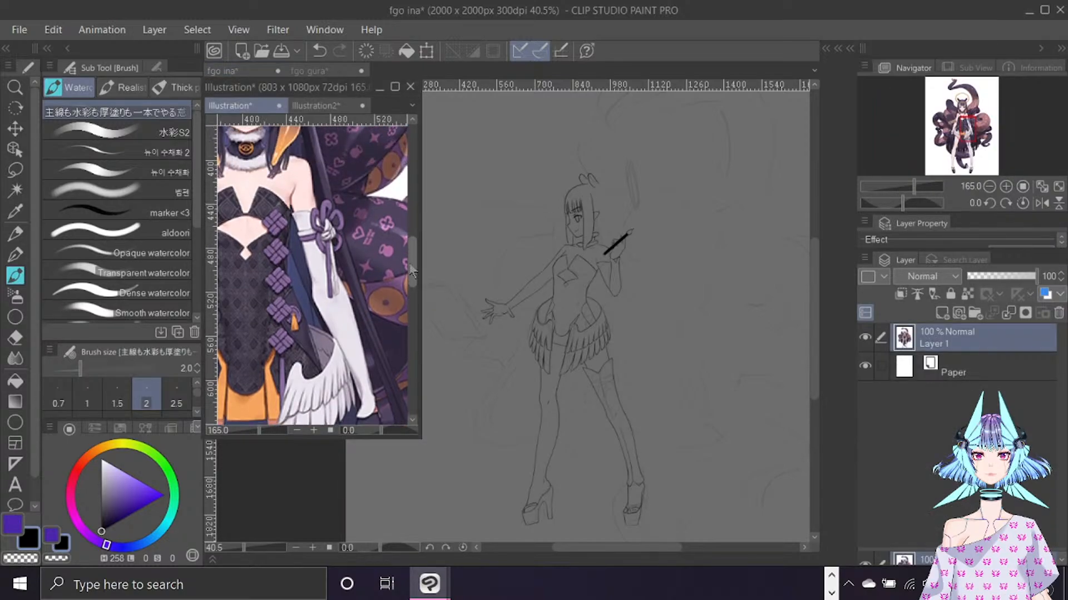
left_click_drag(409, 267, 410, 268)
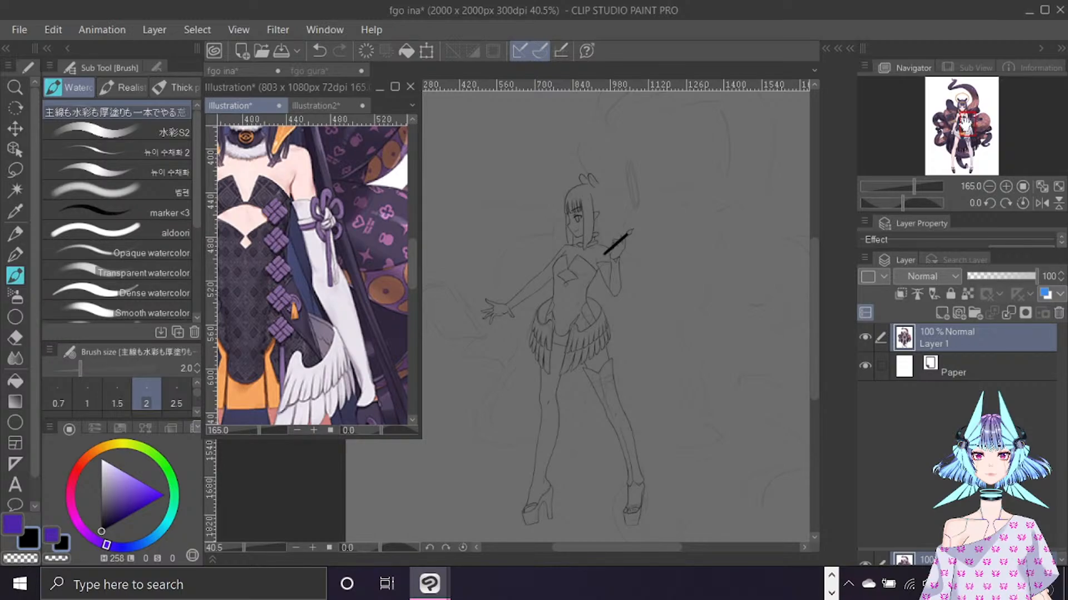
left_click_drag(966, 124, 961, 127)
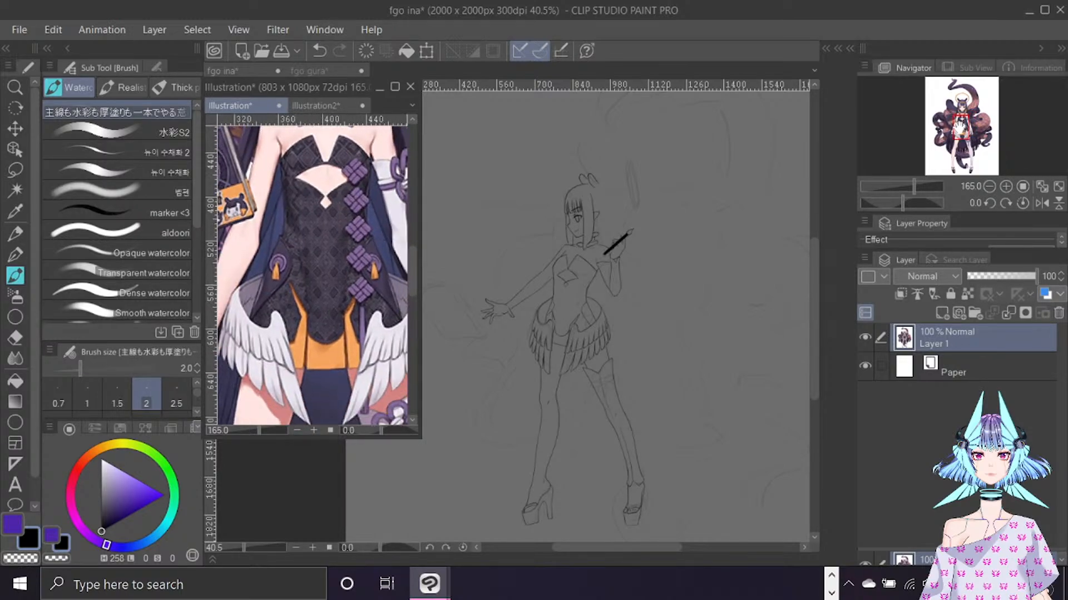
left_click(654, 299)
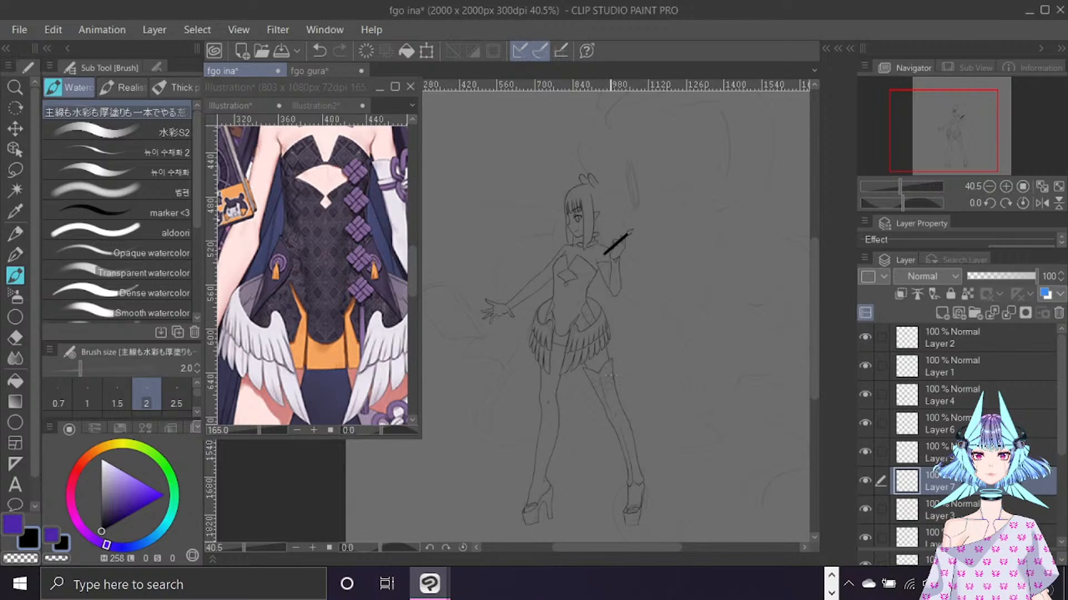
scroll(609, 376, "up", 5)
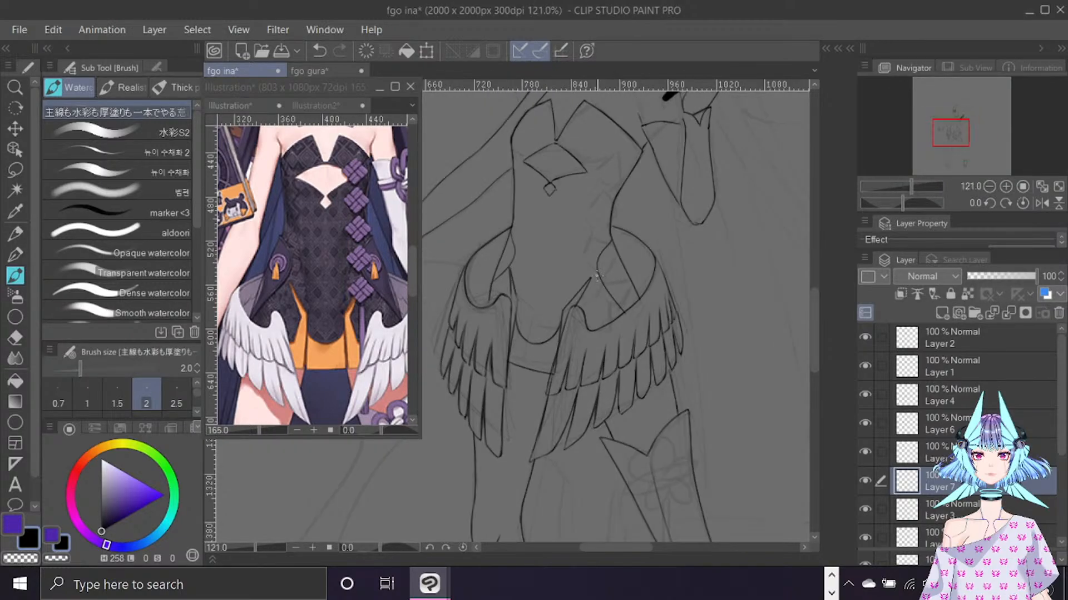
scroll(596, 275, "up", 1)
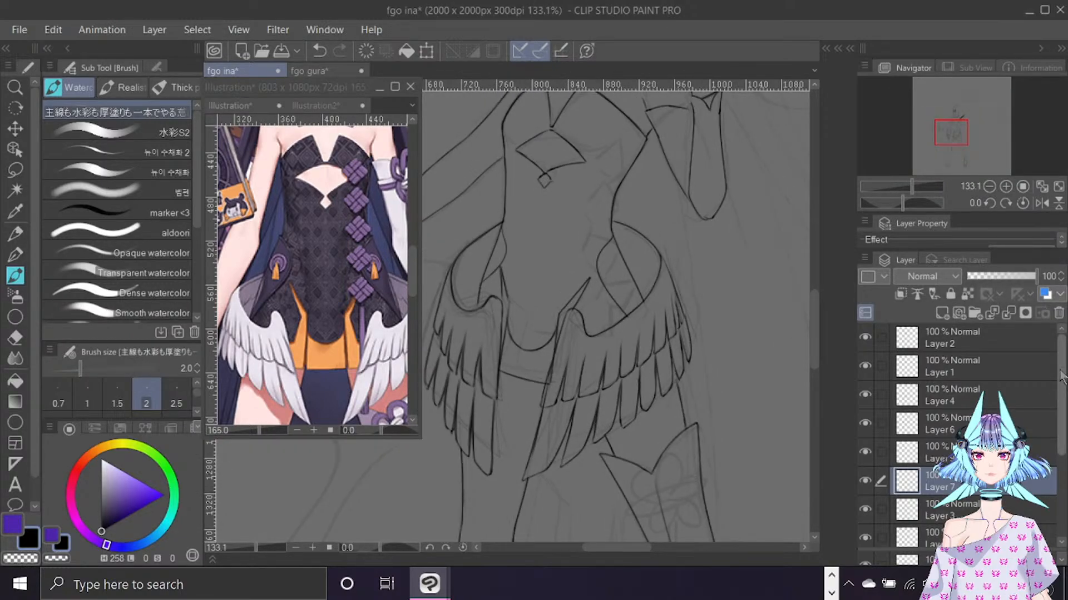
Check the contents of Layer 7 and Layer 3 by toggling their visibility, and merge the two layers.
mouse_move(1060, 378)
left_mouse_down()
mouse_move(1057, 393)
mouse_move(1056, 384)
left_mouse_up()
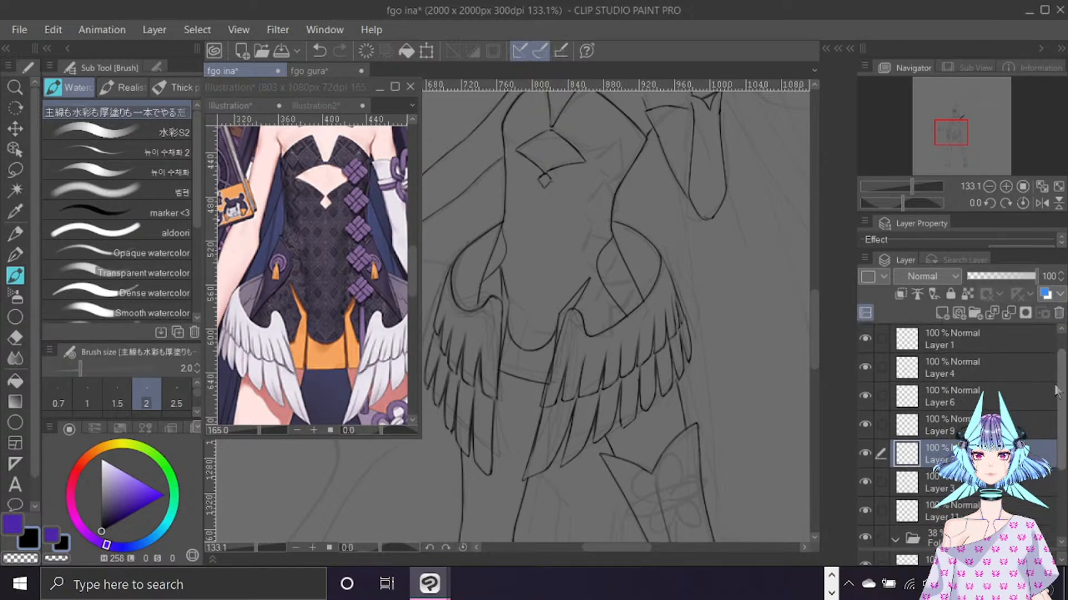
left_click(866, 455)
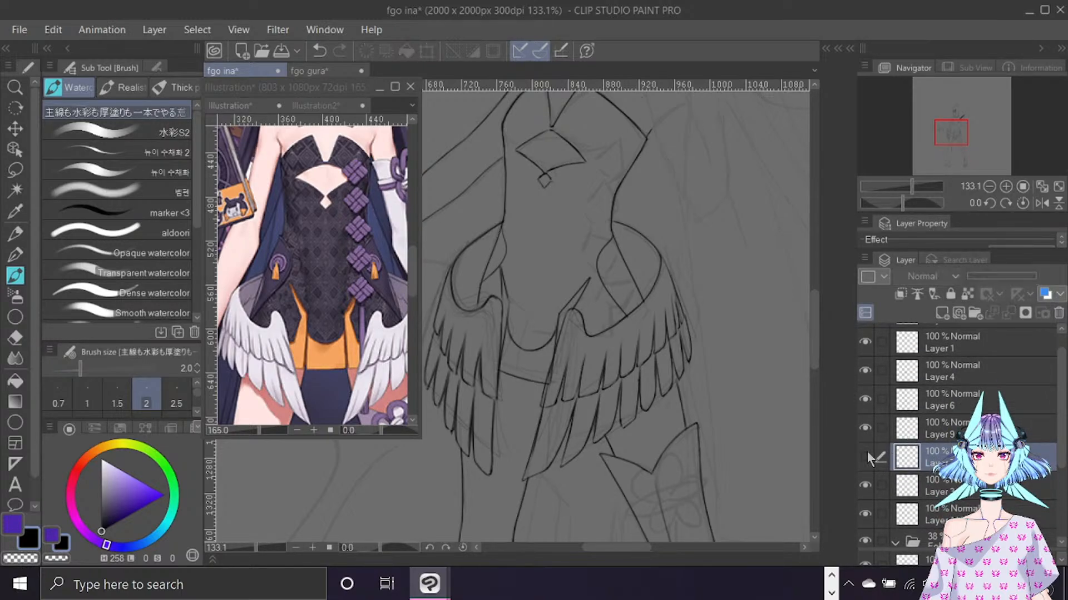
left_click(866, 455)
left_click(866, 483)
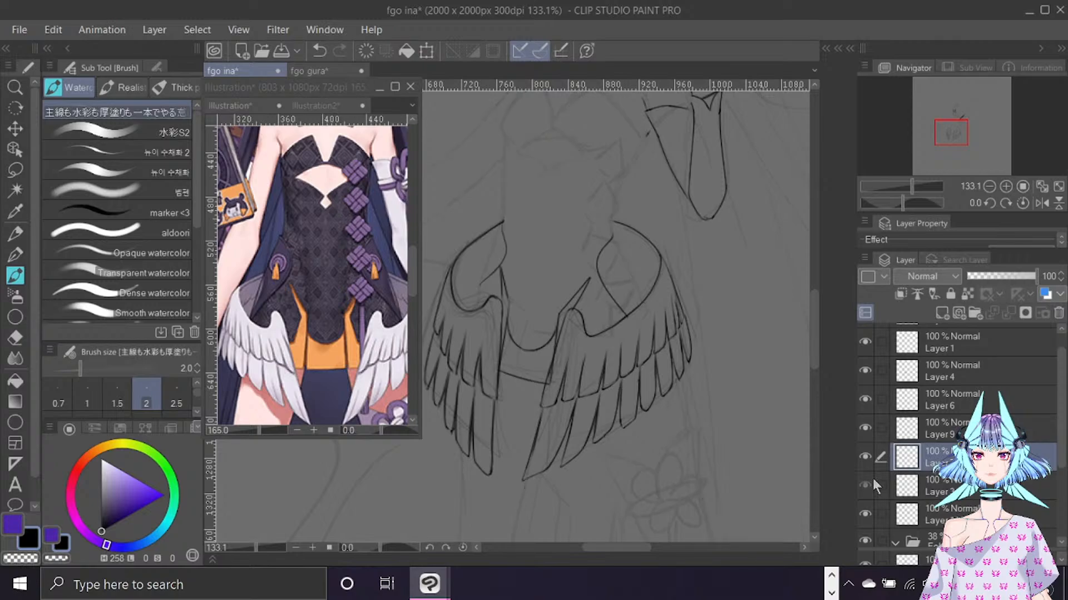
left_click(866, 484)
left_click(880, 485)
right_click(945, 464)
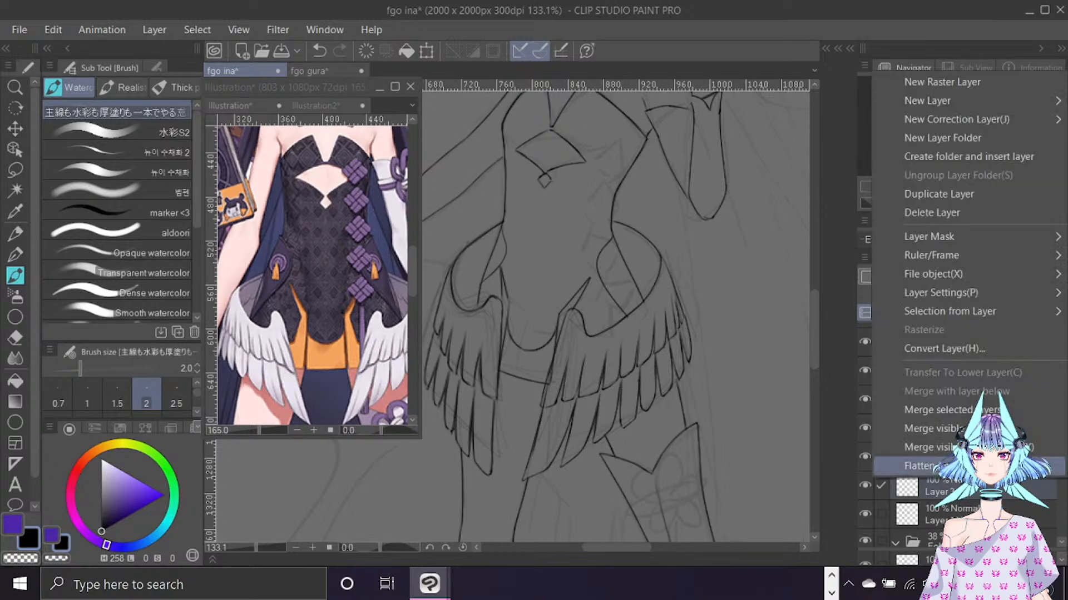
left_click(955, 409)
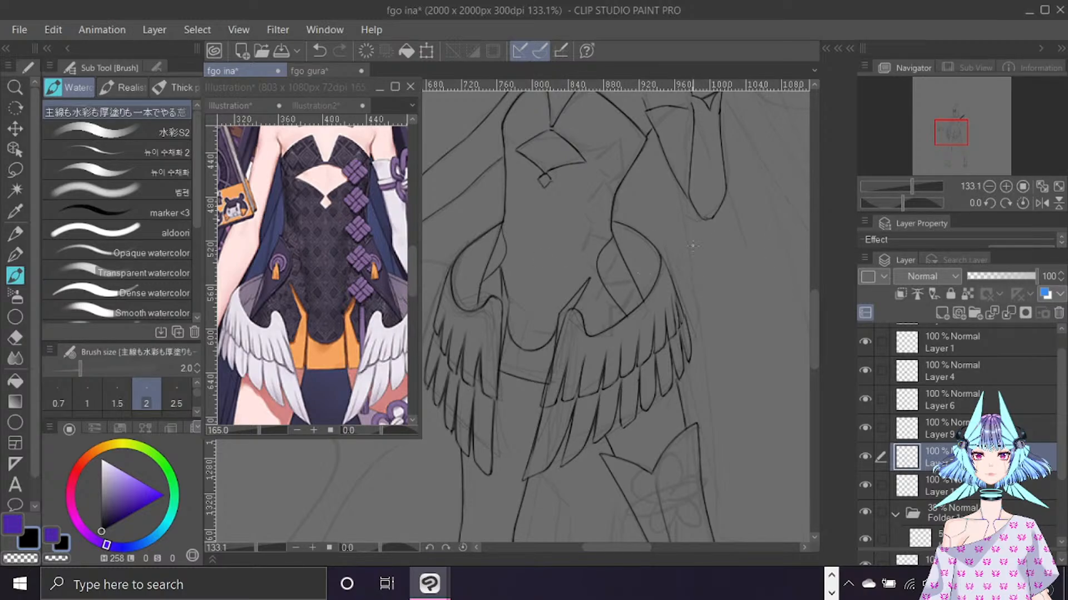
Add a raster layer above the merged line art and place a small upright ellipse on the left-hand hip flap.
left_click(941, 313)
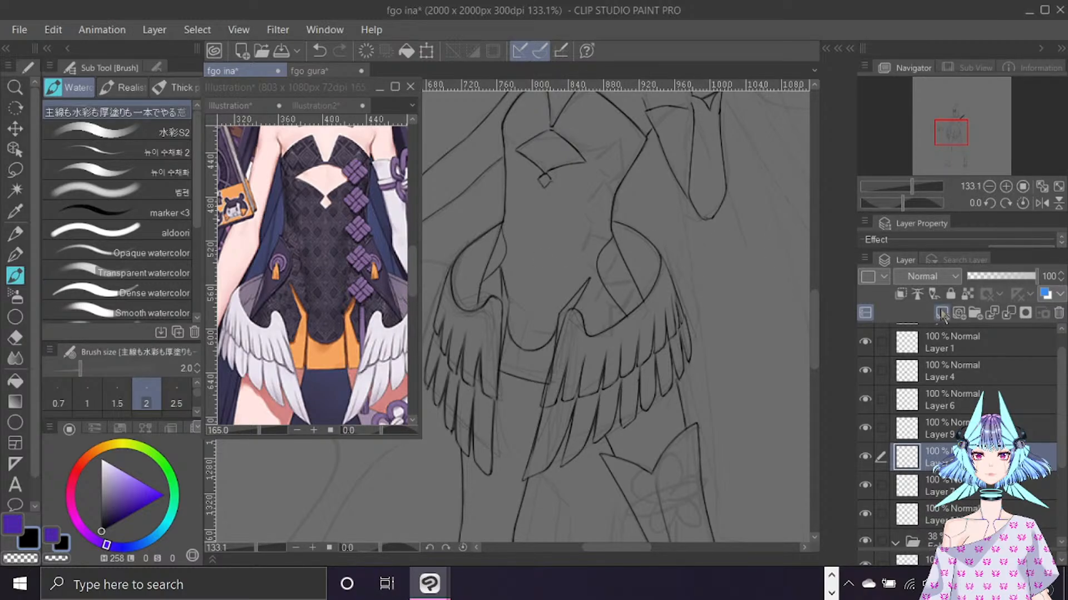
left_click(15, 423)
key("shift")
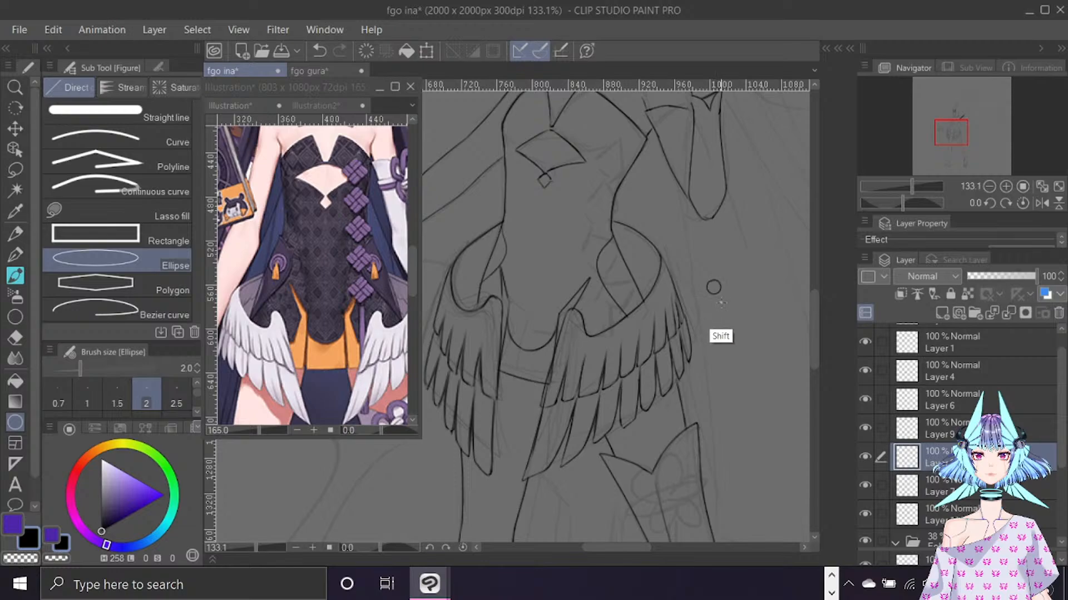
mouse_move(722, 306)
left_mouse_down()
mouse_move(746, 298)
mouse_move(717, 290)
left_mouse_up()
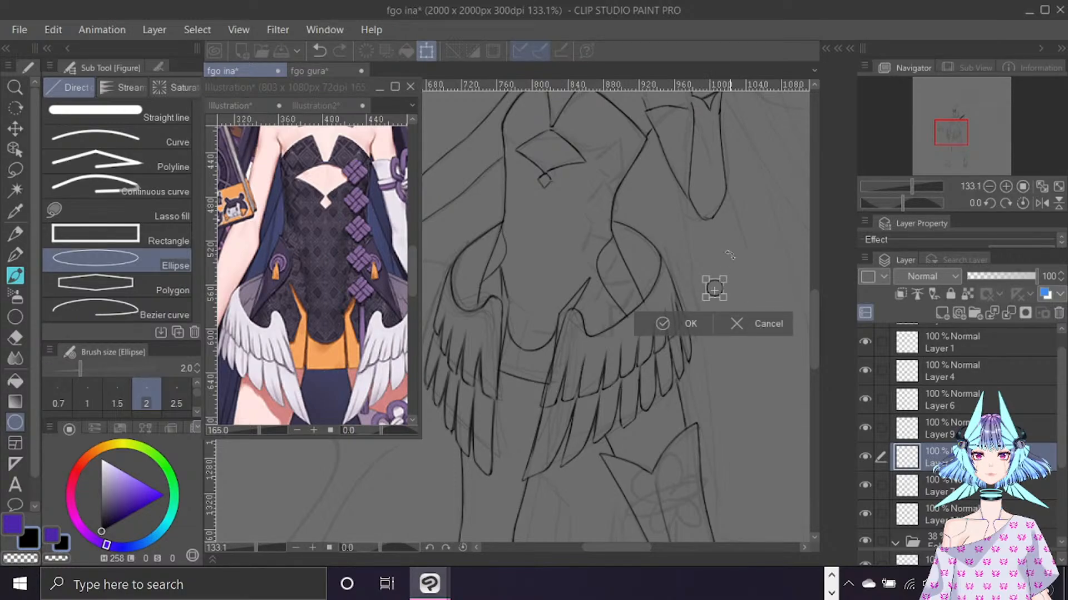
scroll(723, 273, "up", 4)
left_click_drag(638, 549, 631, 550)
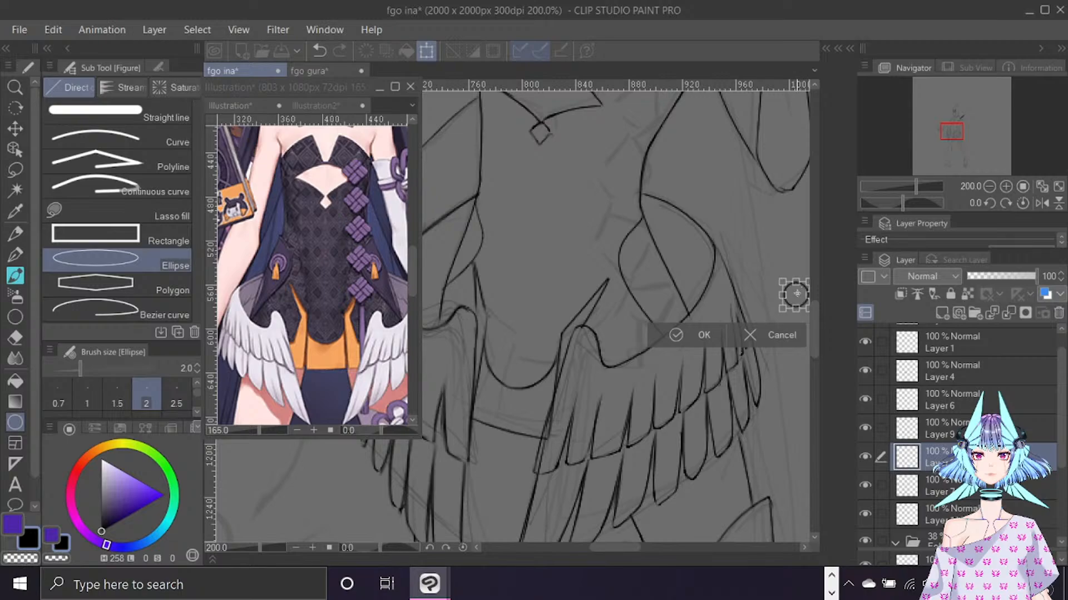
left_click_drag(794, 291, 467, 232)
left_click(444, 286)
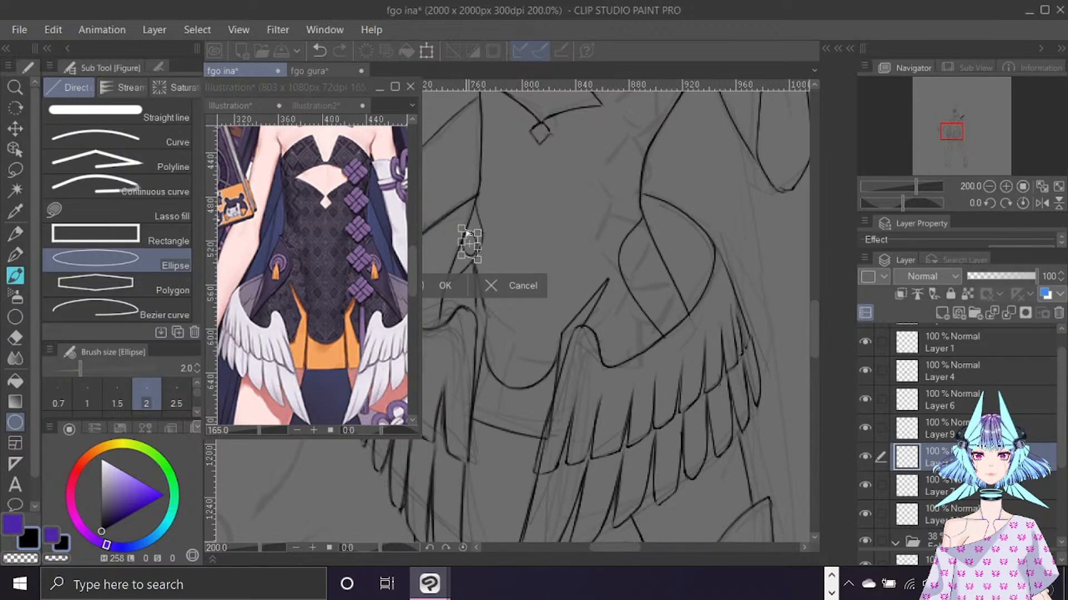
left_click(445, 285)
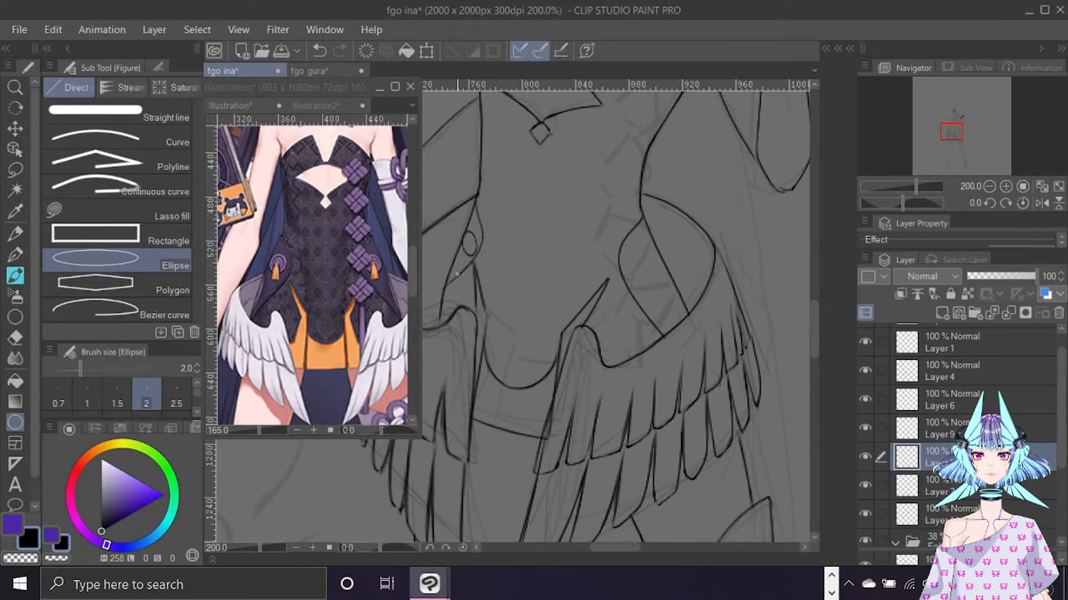
Draw a second small upright ellipse and position it on the right-hand hip flap.
left_click_drag(460, 260, 479, 230)
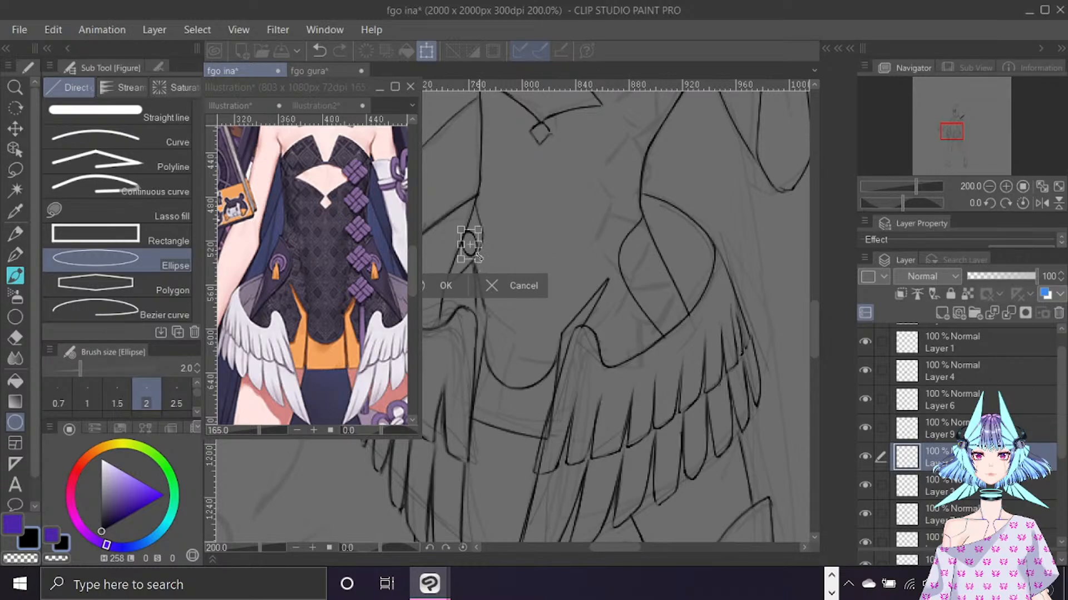
scroll(470, 222, "up", 2)
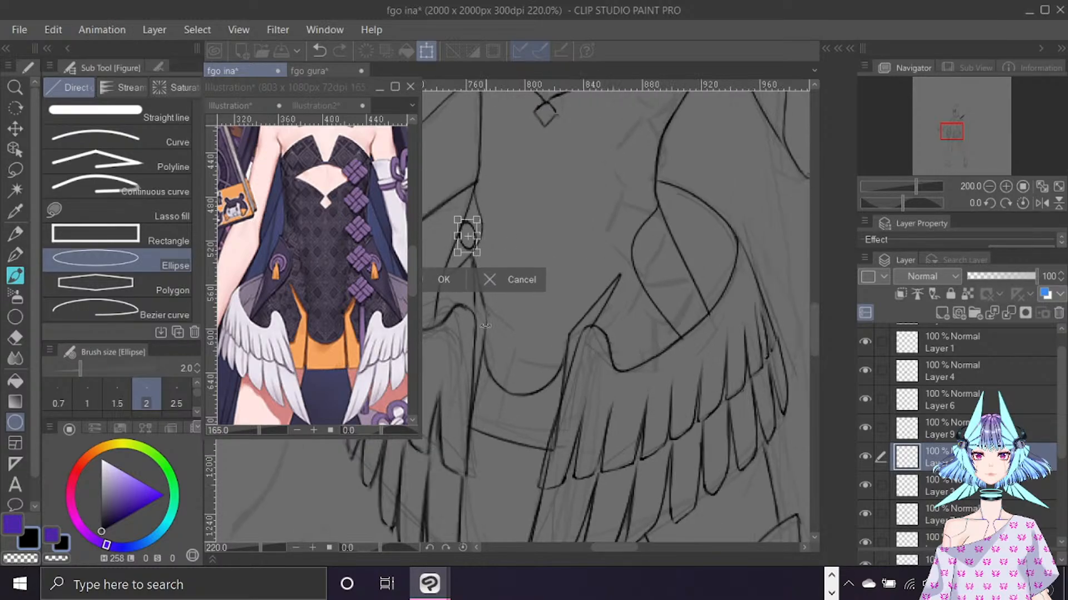
left_click_drag(471, 222, 688, 277)
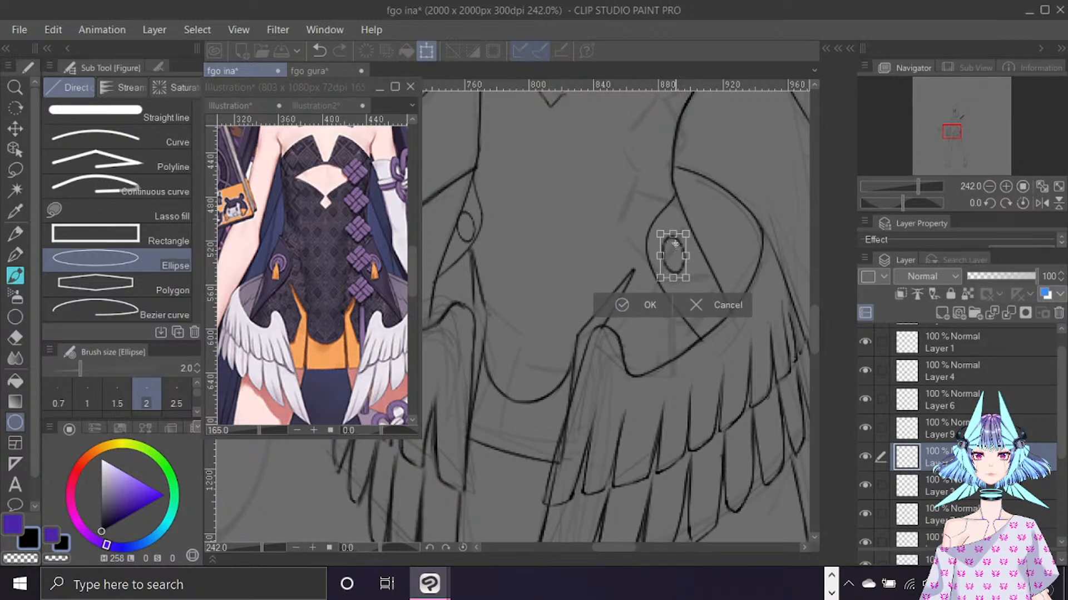
left_click_drag(677, 246, 694, 226)
key("Return")
key("ctrl+z")
left_click(648, 303)
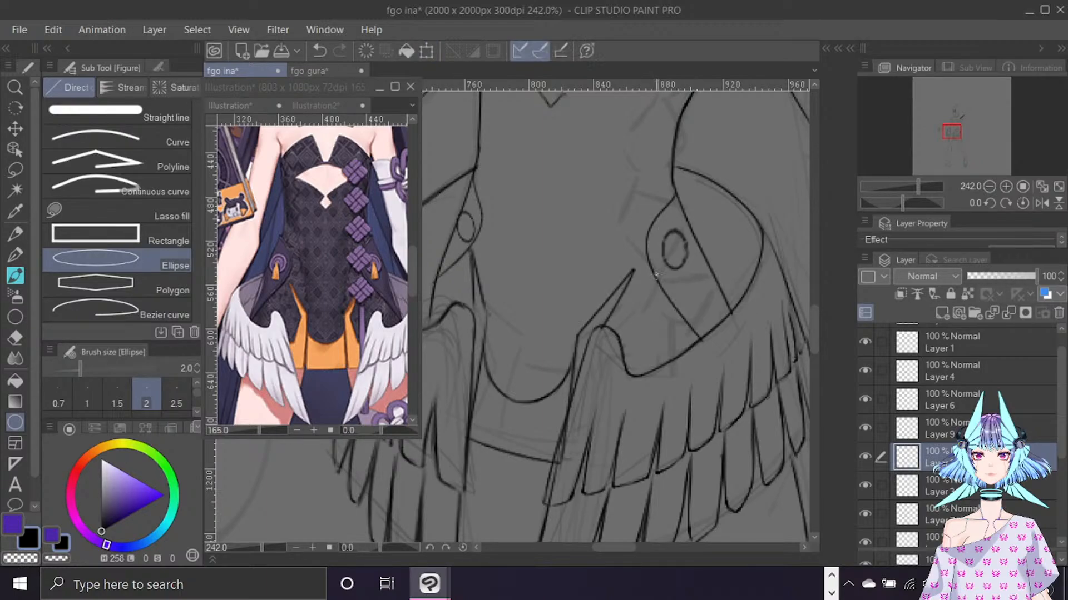
Thicken the outlines of both hip ellipses with the watercolor brush at size 2.
key("b")
mouse_move(665, 241)
left_mouse_down()
mouse_move(663, 263)
mouse_move(684, 239)
mouse_move(683, 266)
left_mouse_up()
key("ctrl+z")
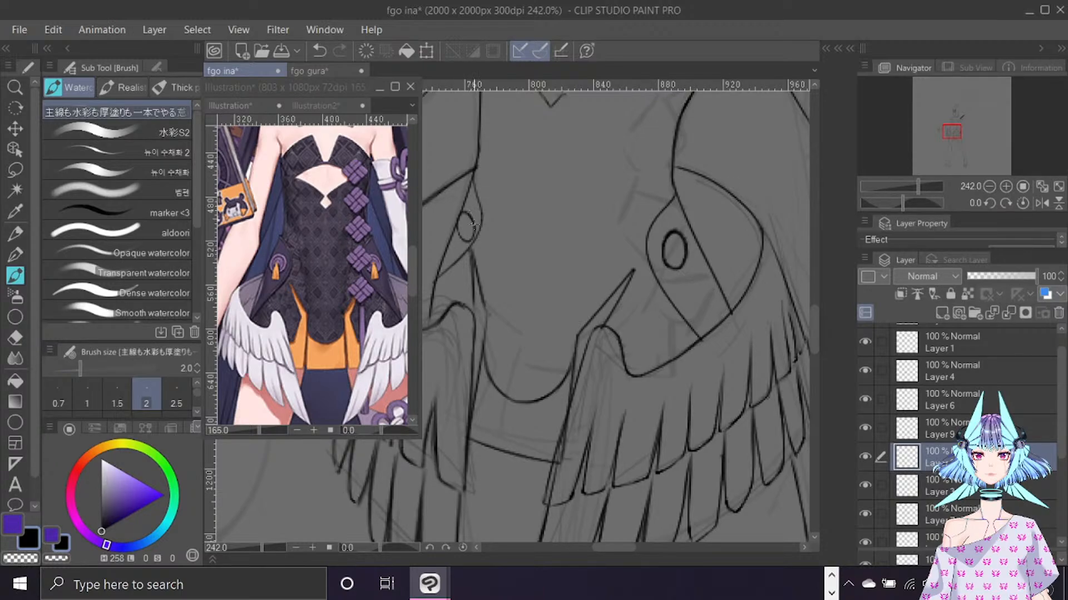
mouse_move(472, 232)
left_mouse_down()
mouse_move(459, 241)
mouse_move(463, 210)
left_mouse_up()
Merge the hip ellipse layer with the body line art layer directly below it.
left_click(880, 485)
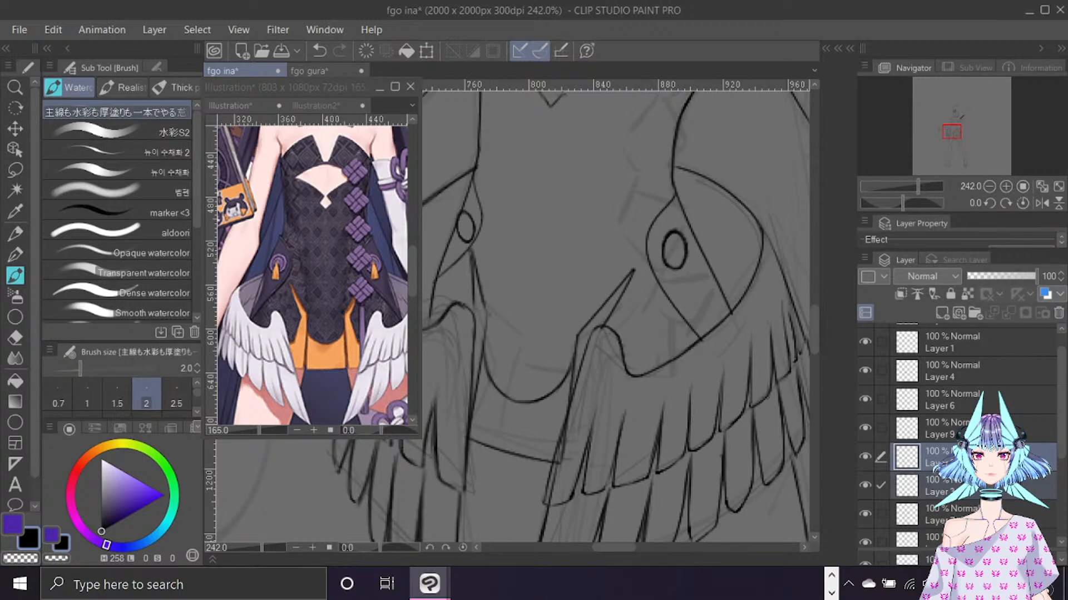
right_click(907, 484)
left_click(956, 414)
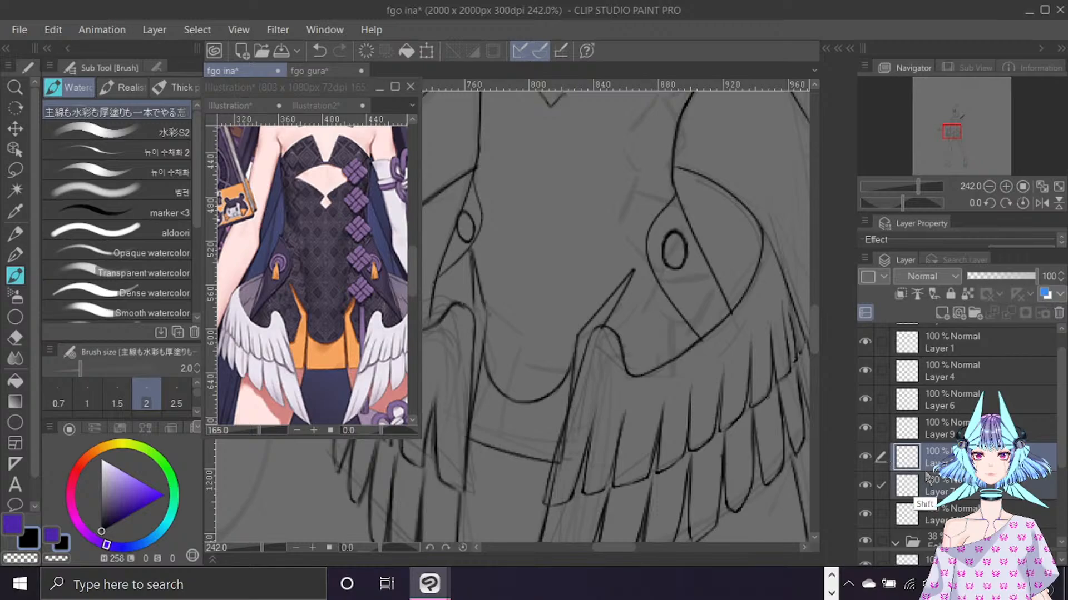
left_click(927, 479, "ctrl")
right_click(928, 480)
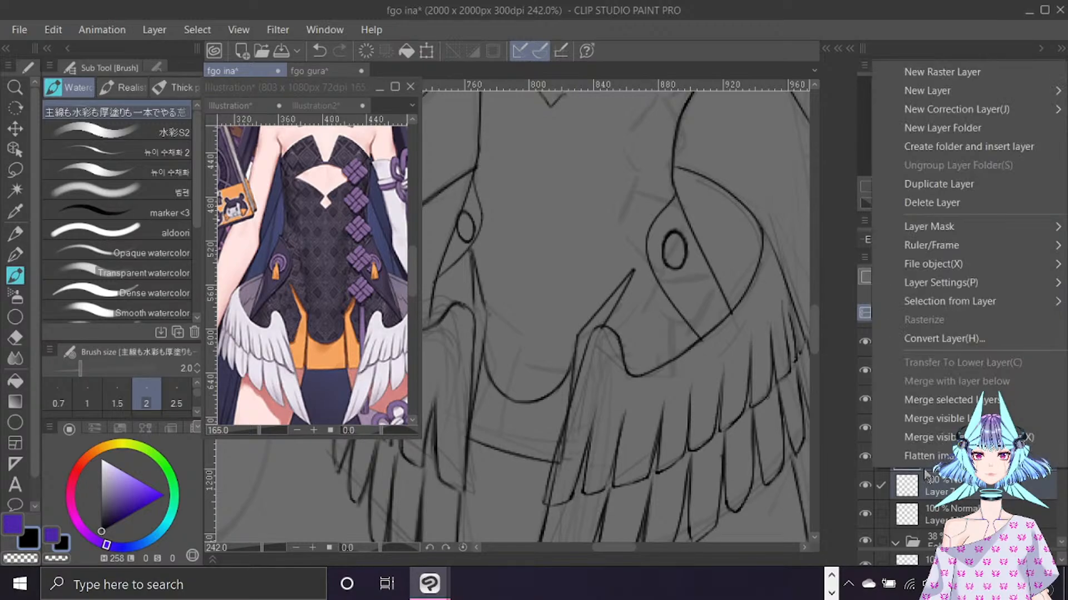
left_click(948, 407)
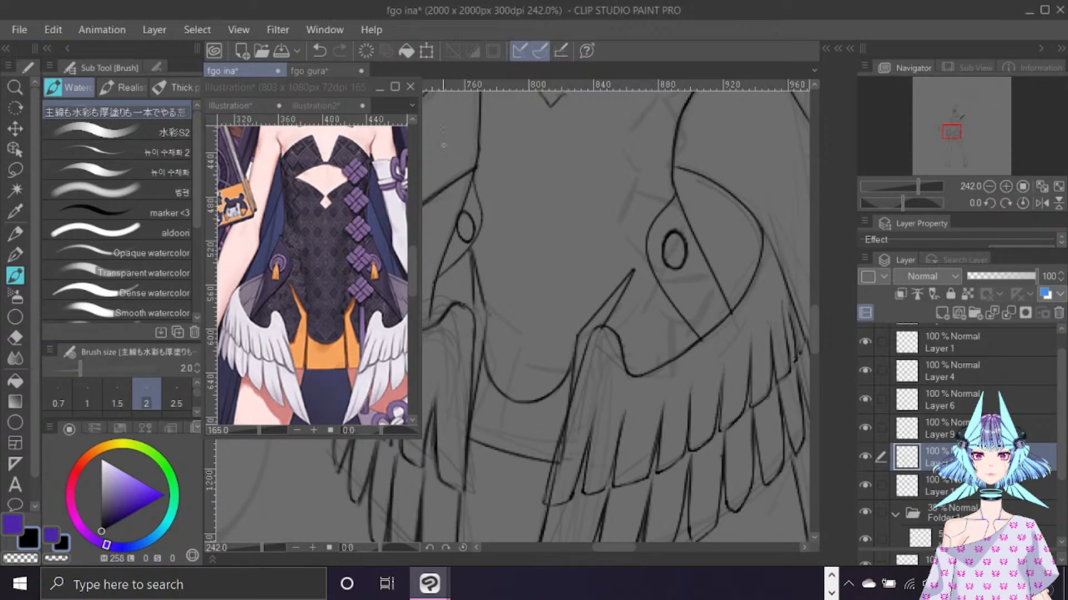
Draw a small tassel hanging from each hip ellipse, matching the orange tassels in the reference.
left_click_drag(463, 227, 467, 258)
left_click_drag(672, 250, 678, 288)
key("ctrl+z")
key("ctrl+z")
key("ctrl+z")
key("ctrl+z")
mouse_move(672, 252)
left_mouse_down()
mouse_move(669, 281)
mouse_move(679, 287)
mouse_move(670, 278)
left_mouse_up()
key("ctrl+z")
key("ctrl+z")
mouse_move(677, 252)
left_mouse_down()
mouse_move(685, 281)
mouse_move(669, 280)
mouse_move(680, 278)
mouse_move(674, 245)
left_mouse_up()
key("ctrl+z")
key("ctrl+z")
mouse_move(456, 245)
left_mouse_down()
mouse_move(456, 259)
mouse_move(468, 256)
mouse_move(462, 236)
left_mouse_up()
Clean up the lines inside the right-hand hip tassel using the transparent color.
key("c")
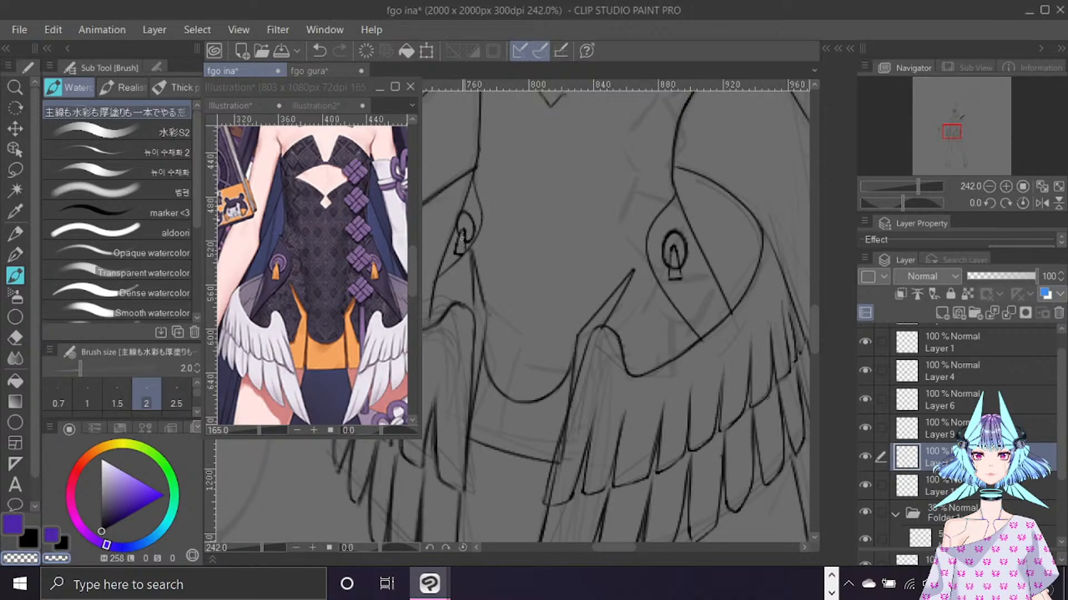
left_click_drag(671, 259, 673, 263)
key("c")
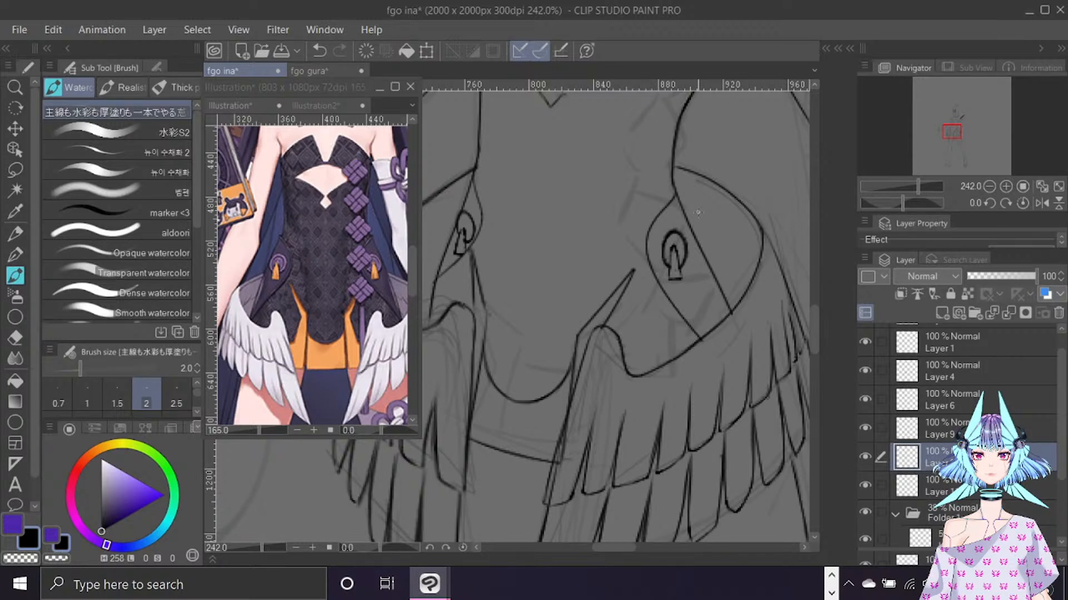
Bring the reference's upper dress into view, toggle layer visibility to locate the hip flap outlines, and select Layer 6.
left_click_drag(412, 260, 411, 230)
left_click(672, 147)
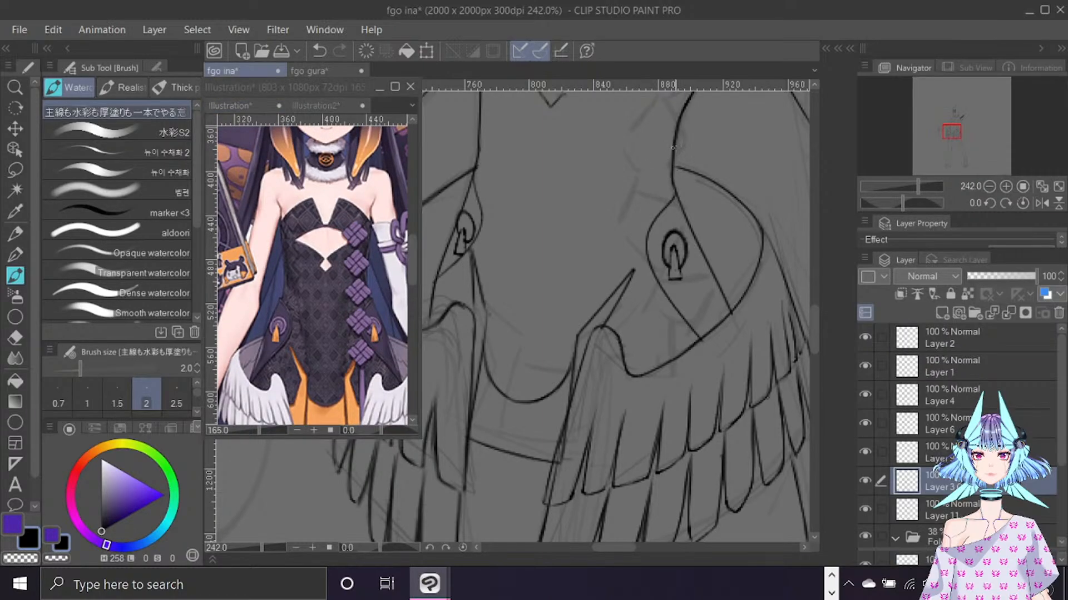
left_click_drag(815, 324, 817, 303)
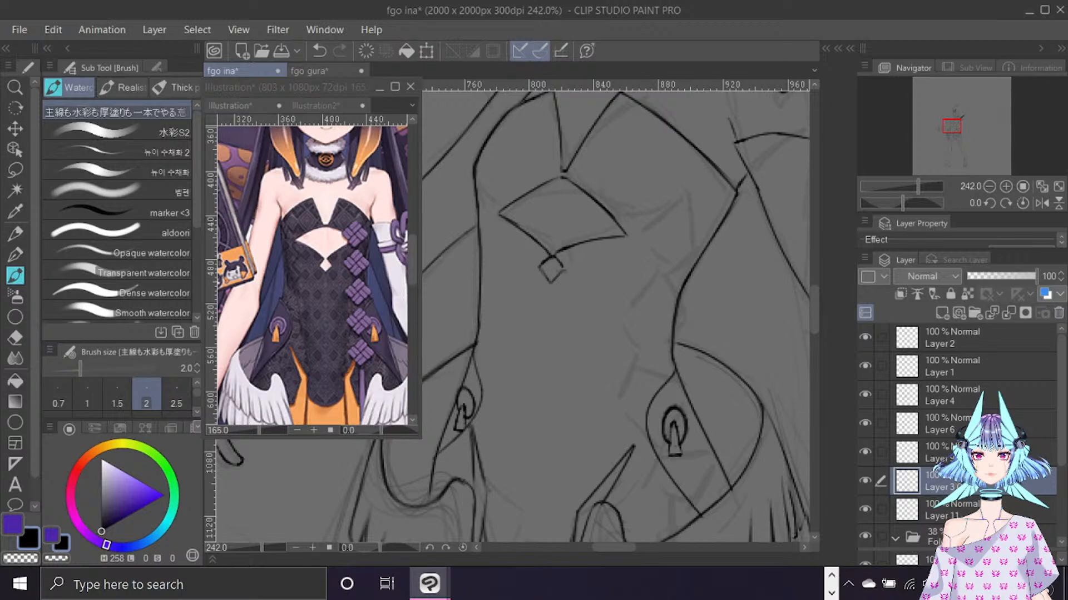
left_click(865, 480)
left_click(865, 479)
left_click(865, 451)
left_click(864, 423)
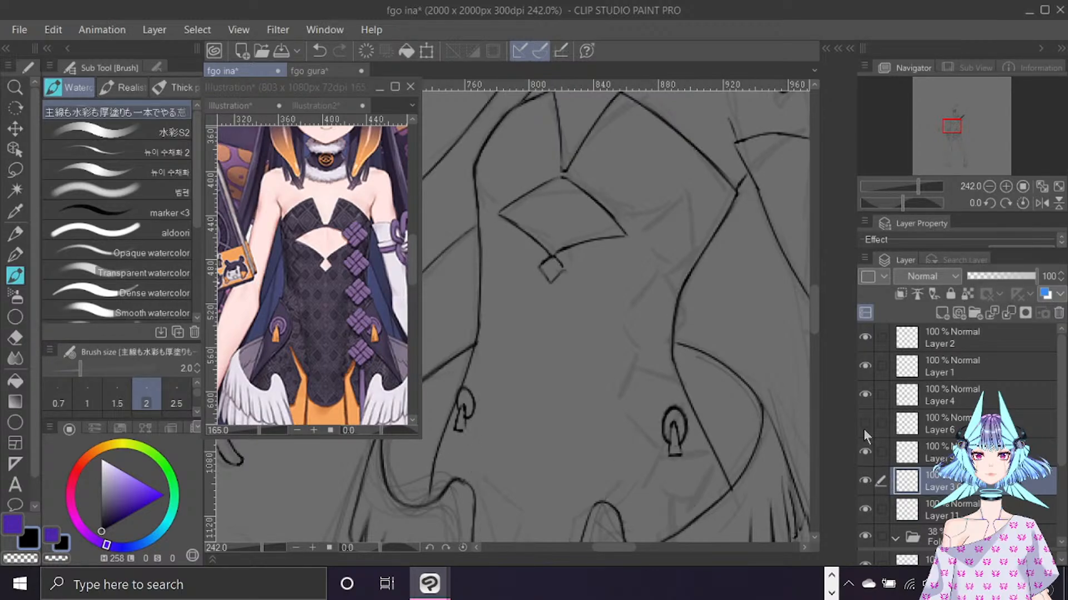
left_click(865, 424)
left_click(945, 431)
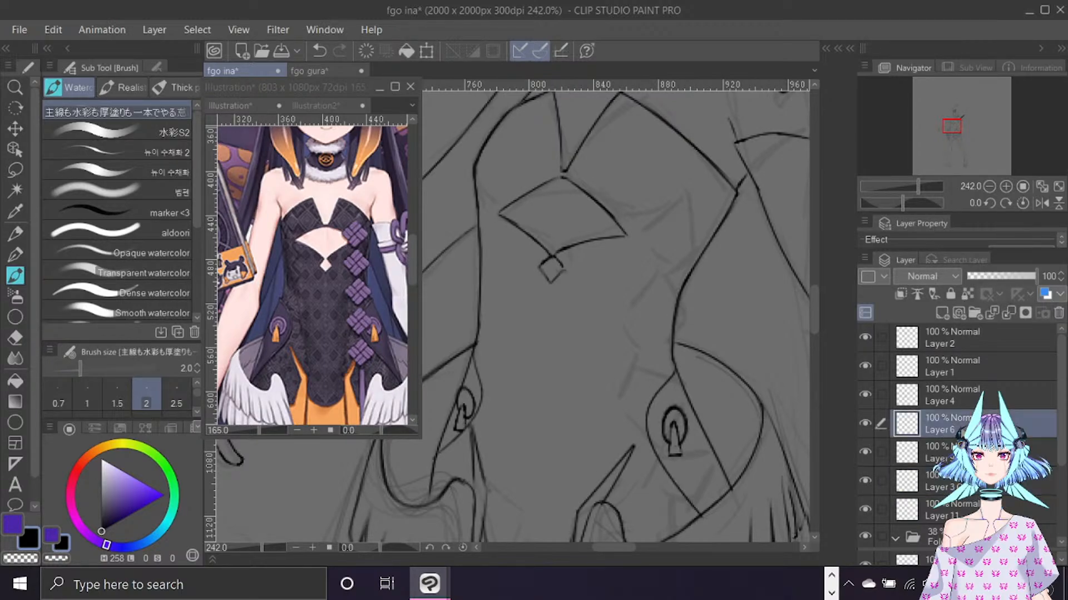
Examine the whole figure while toggling the visibility of Layer 4 and the layers below Layer 6 to see what each holds.
left_click(865, 450)
scroll(548, 366, "down", 6)
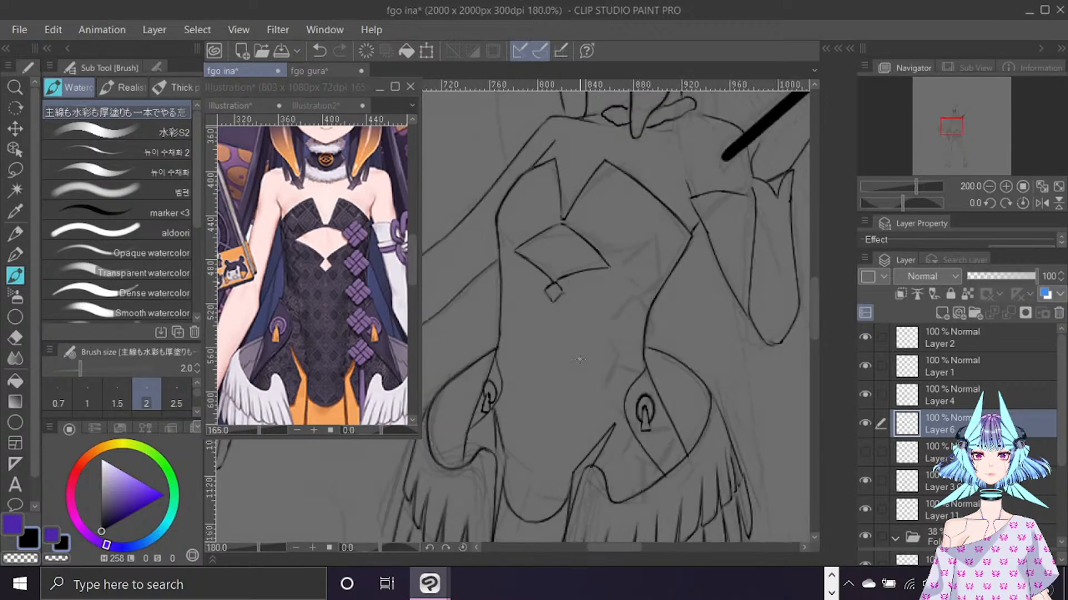
scroll(579, 360, "down", 2)
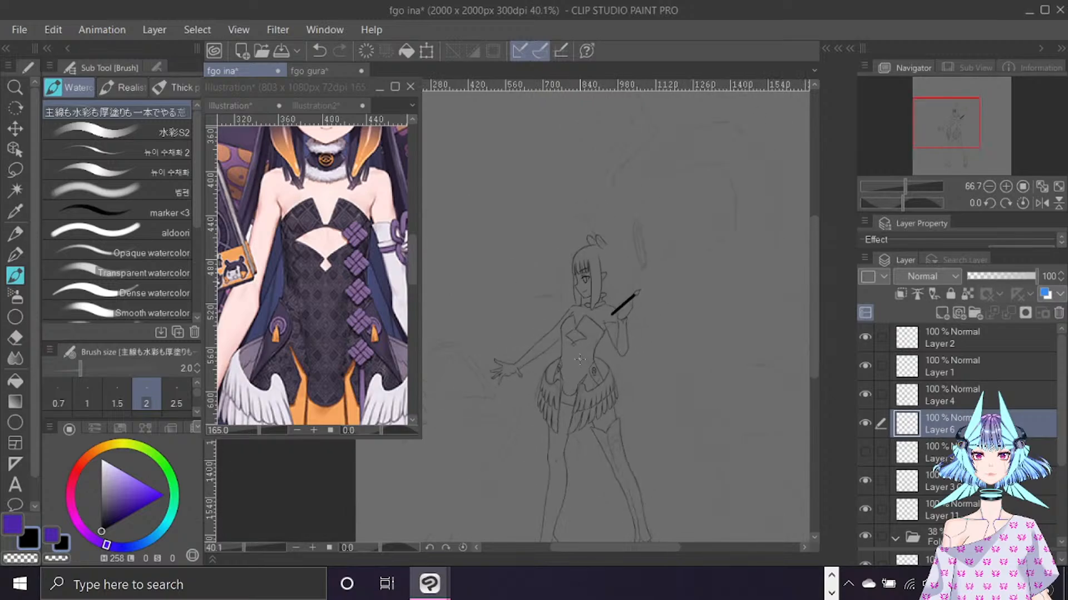
scroll(944, 155, "down", 2)
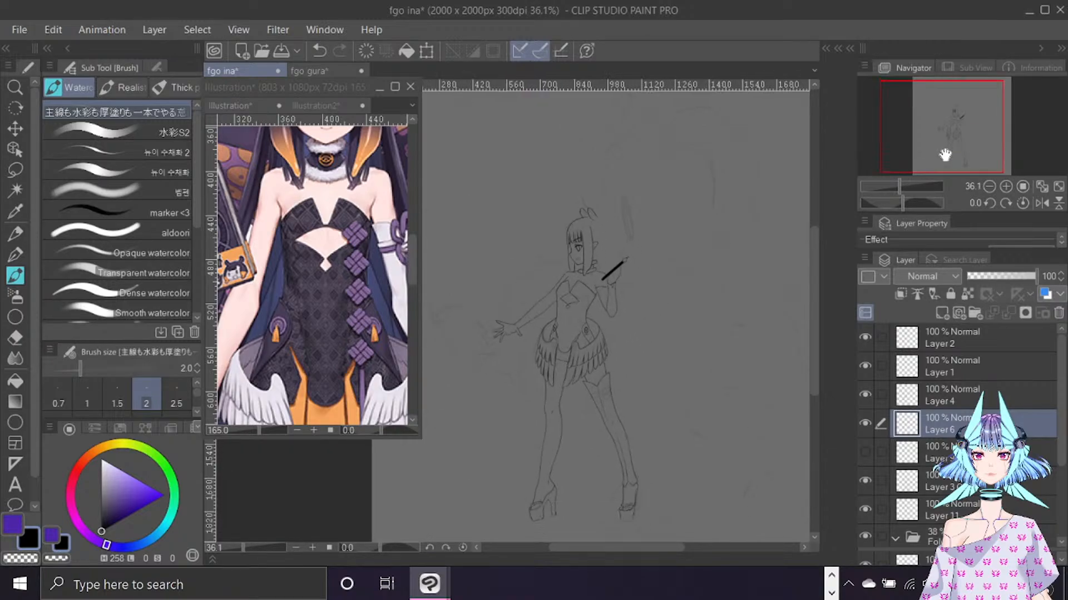
left_click(864, 451)
left_click(864, 451)
left_click(864, 451)
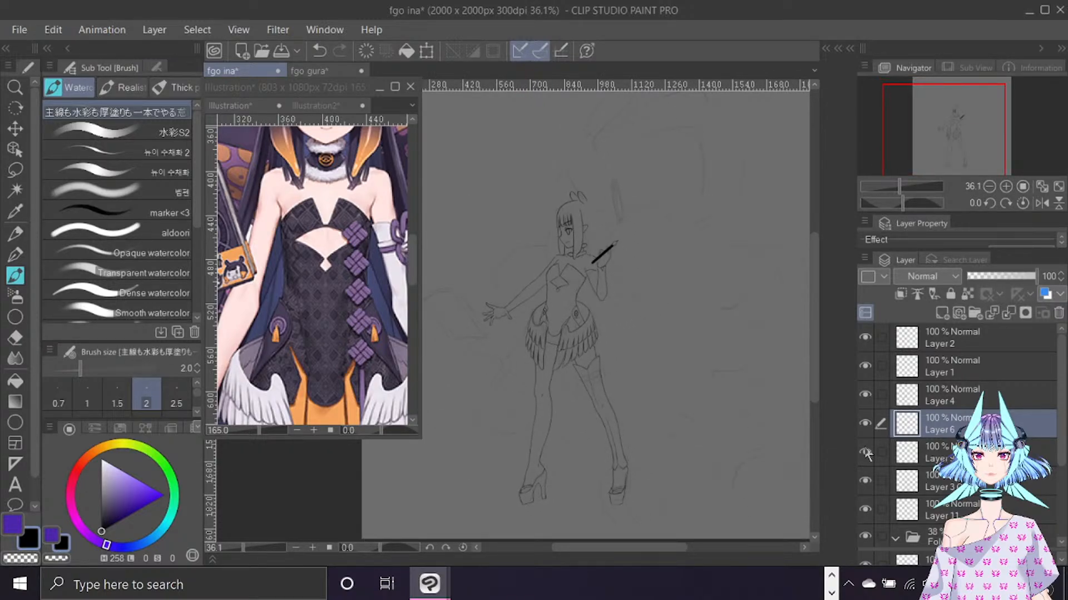
left_click(865, 395)
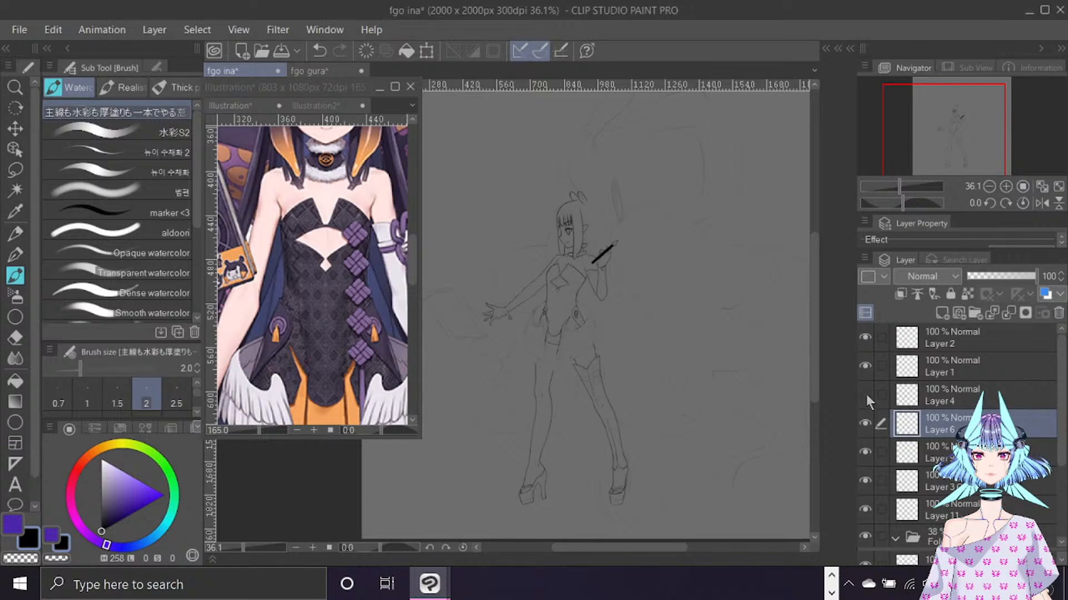
left_click(865, 395)
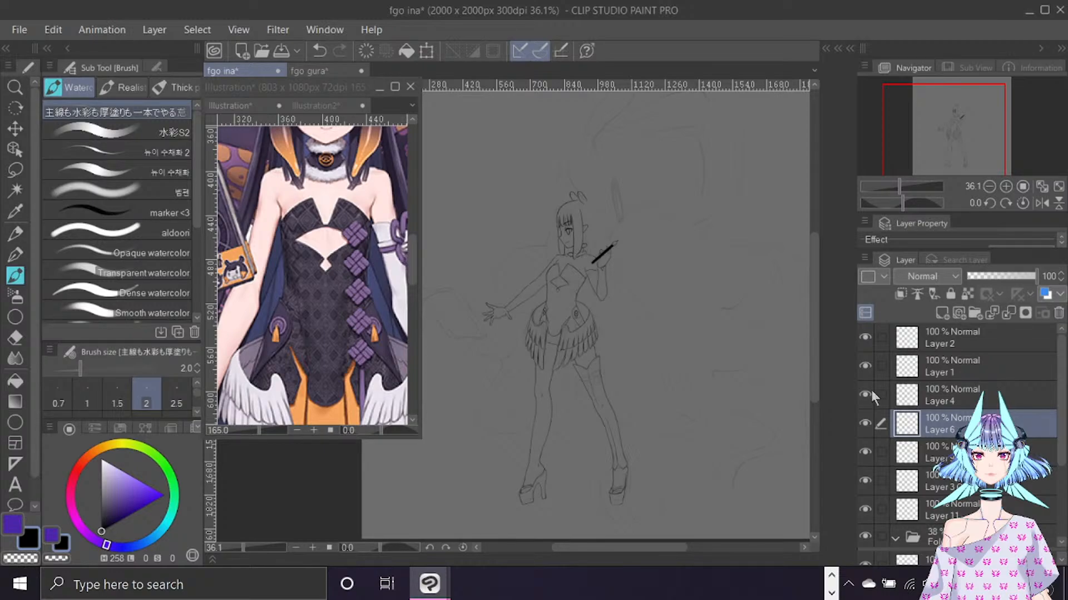
left_click(866, 480)
left_click(866, 479)
Merge Layer 6 with the two layers directly below it and check the merged line art by toggling its visibility.
left_click(984, 481, "shift")
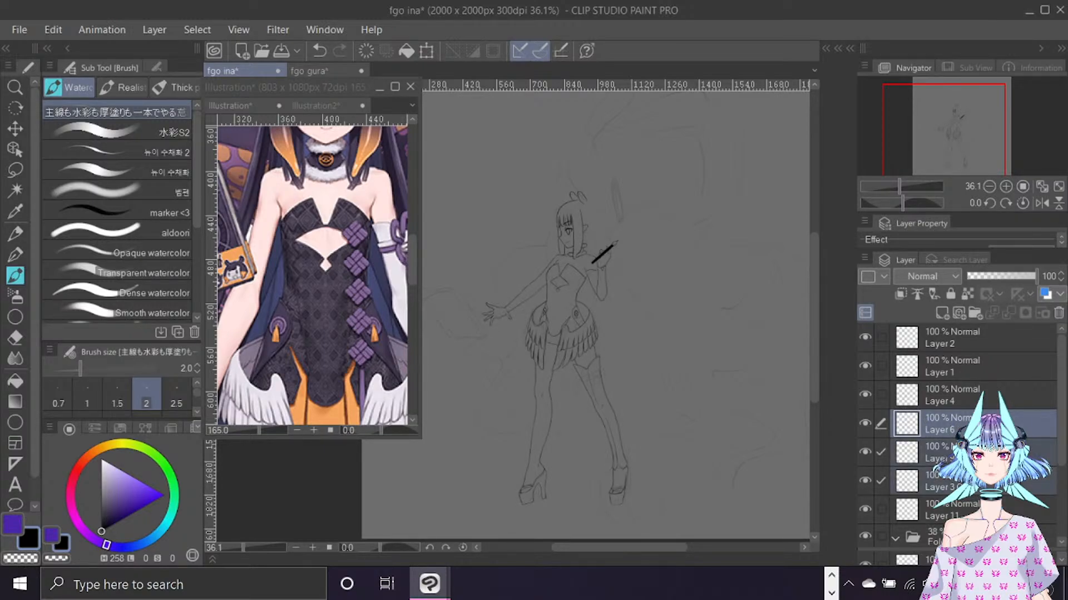
right_click(934, 470)
left_click(934, 397)
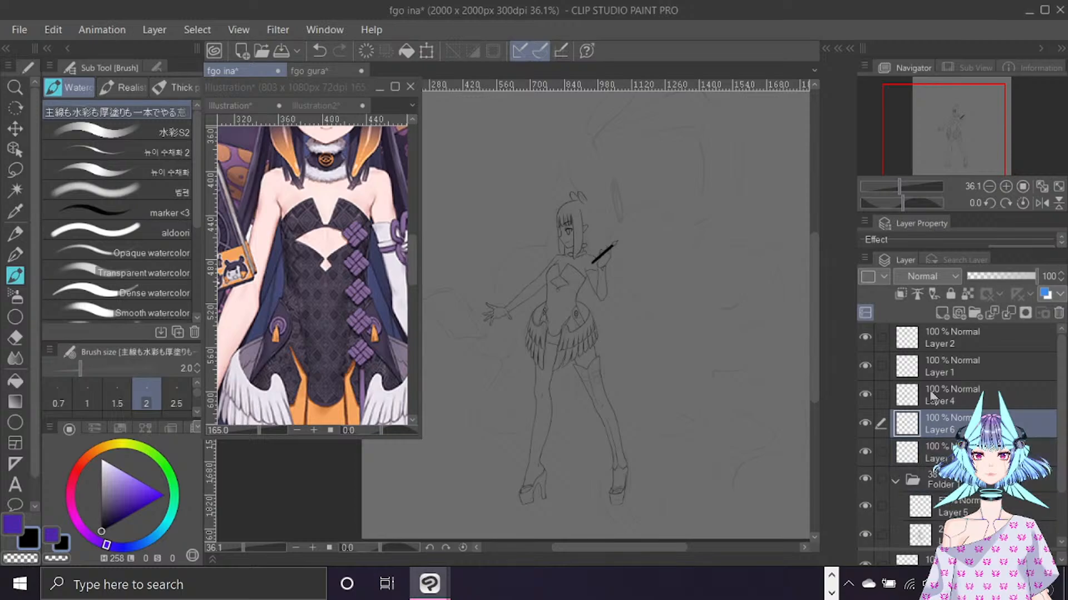
left_click(867, 422)
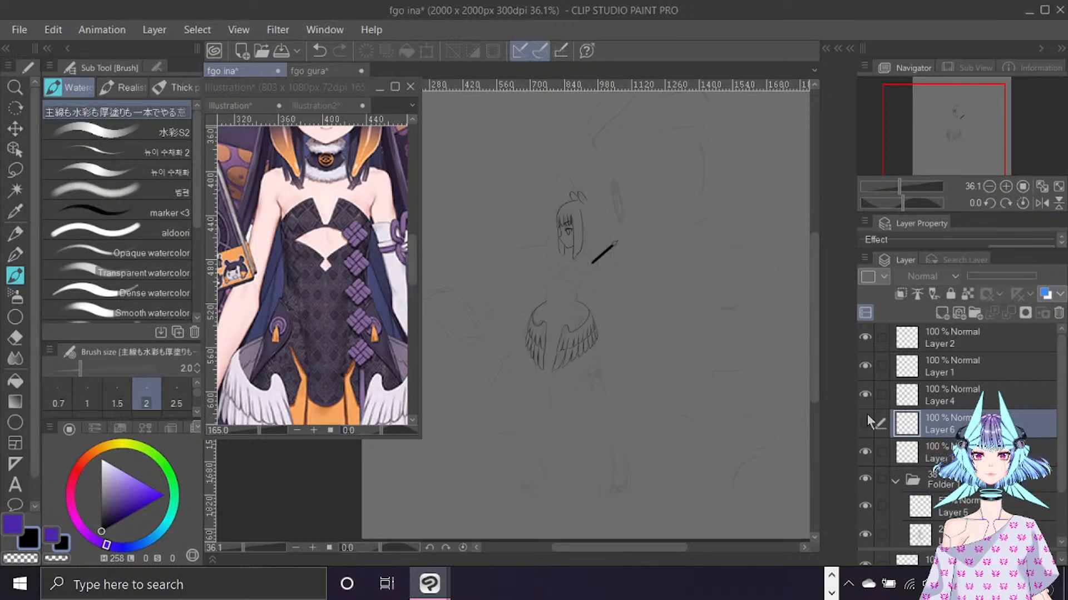
left_click(866, 422)
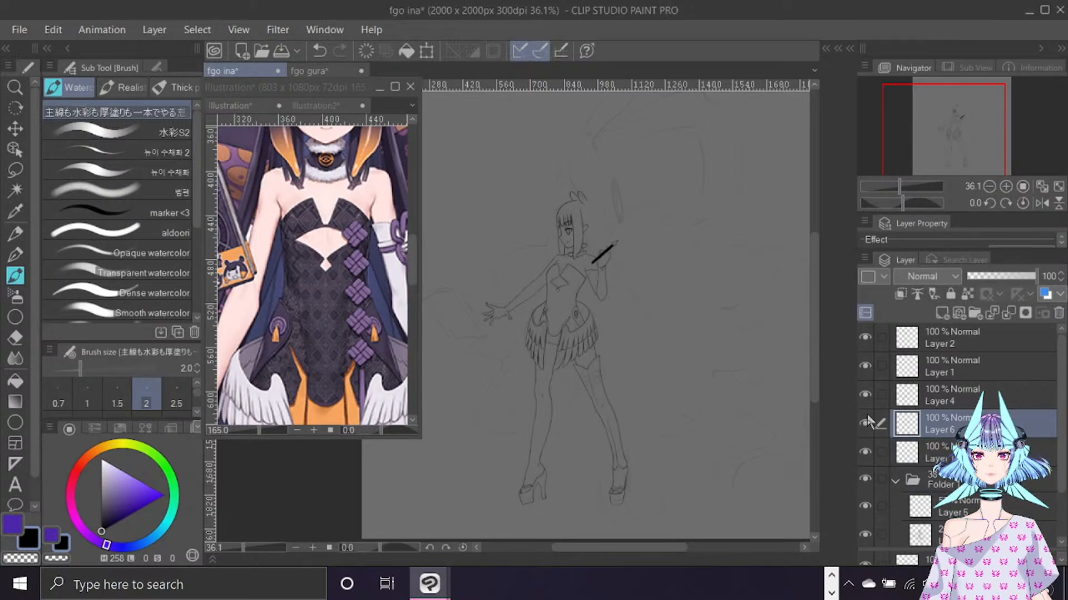
On a new layer above the merged line art, draw a tilted square on the torso with the Rectangle tool at brush size 2.
left_click(941, 313)
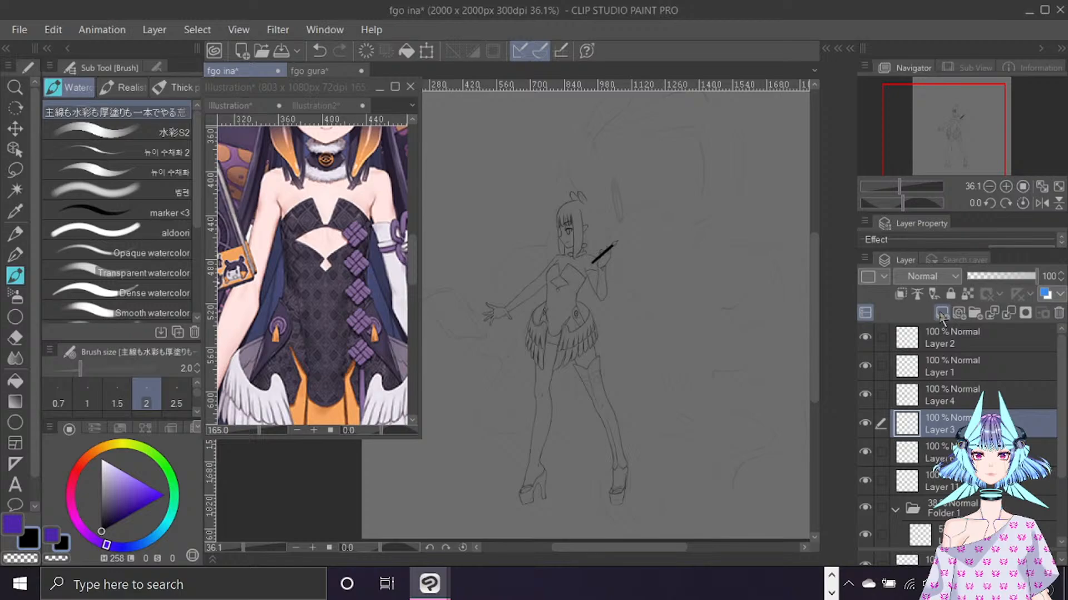
scroll(559, 289, "up", 3)
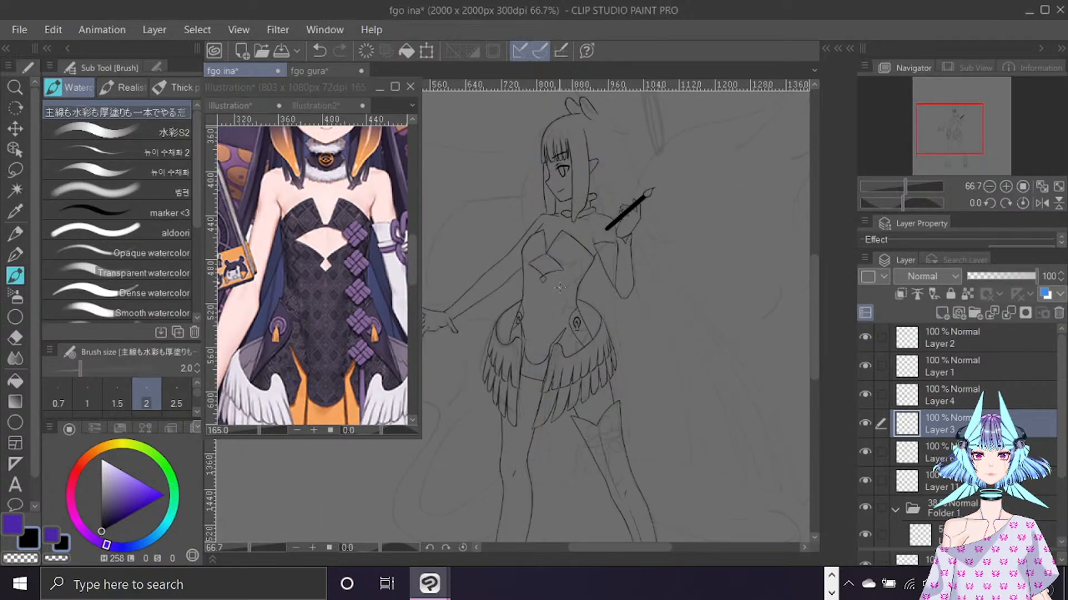
scroll(559, 288, "up", 4)
scroll(559, 283, "up", 2)
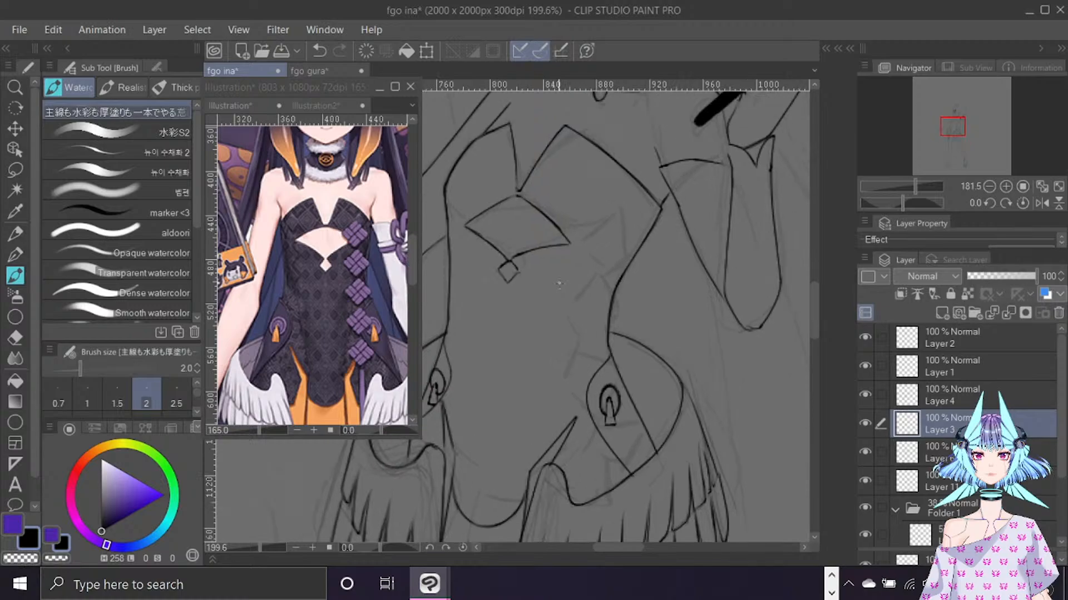
scroll(558, 284, "up", 2)
scroll(559, 284, "down", 2)
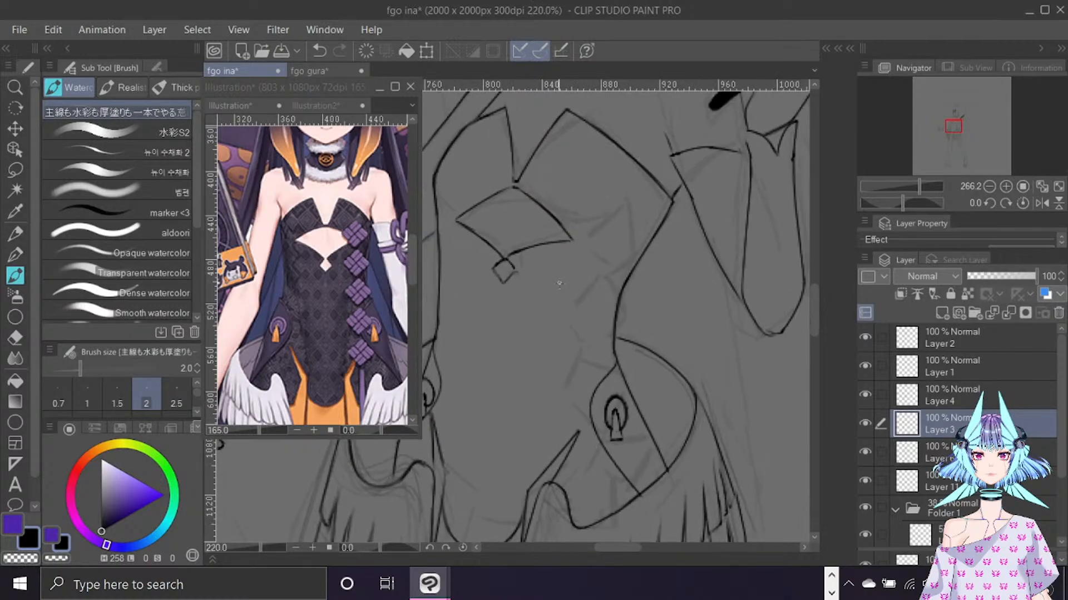
left_click(15, 423)
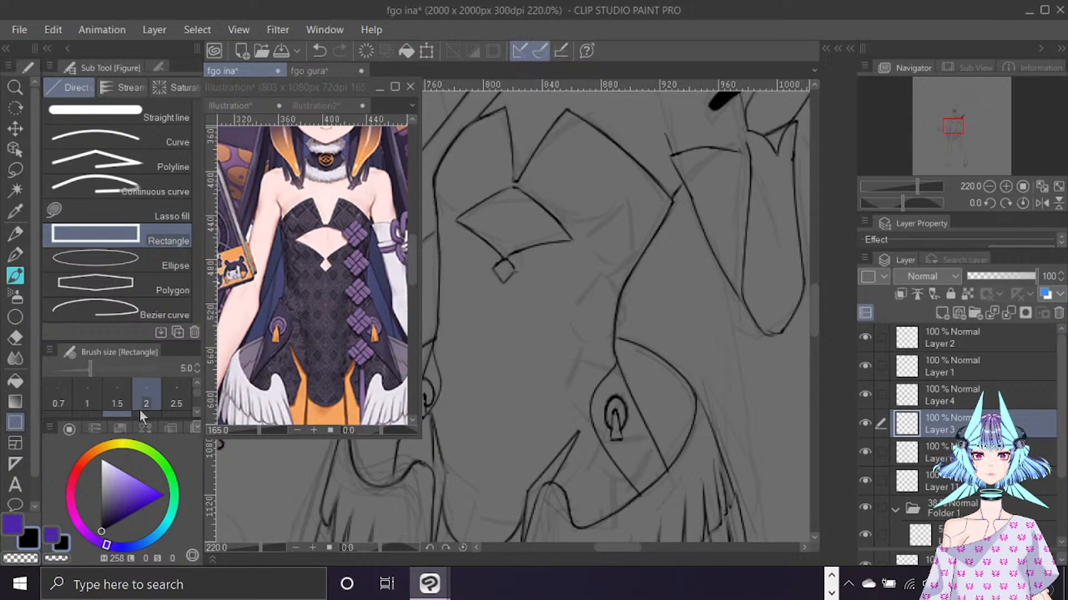
key("bracketleft")
key("bracketleft")
key("bracketleft")
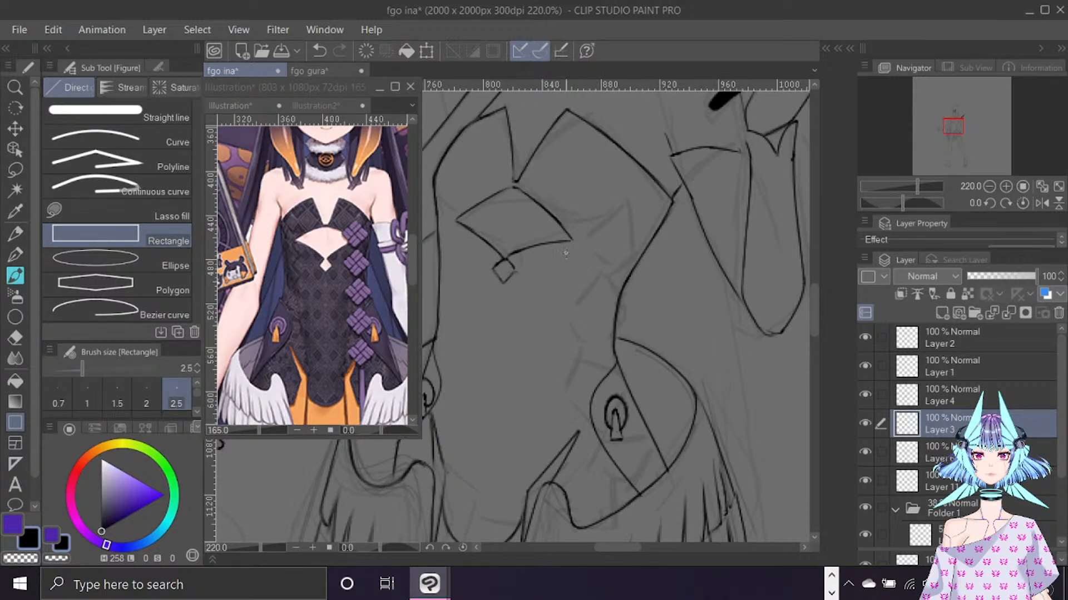
key("bracketleft")
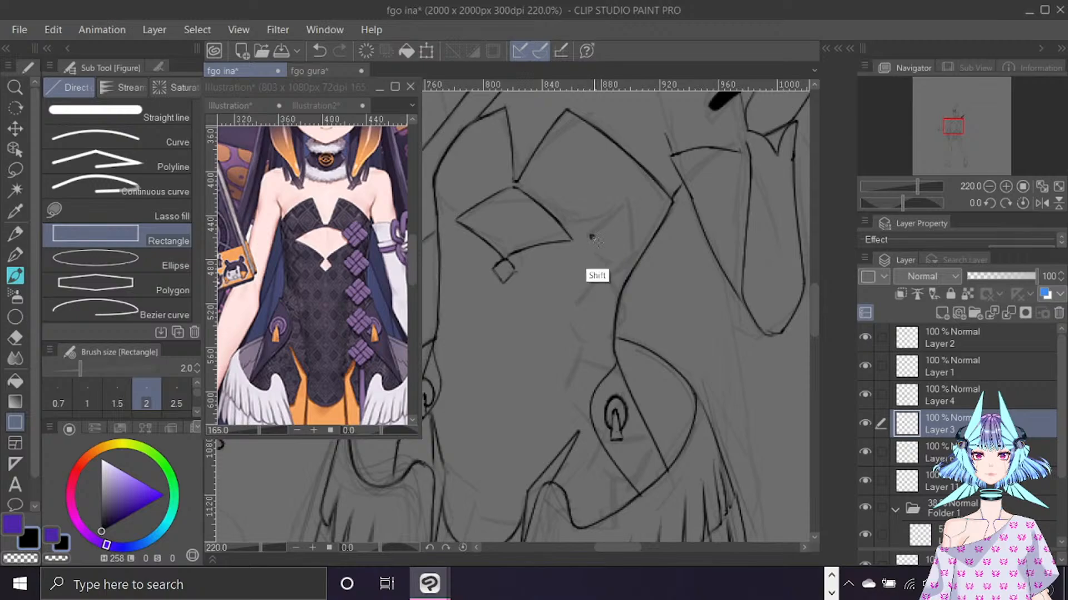
left_click_drag(589, 235, 674, 246)
Move the tilted square to the middle of the dress, just below the small diamond cutout.
key("ctrl+t")
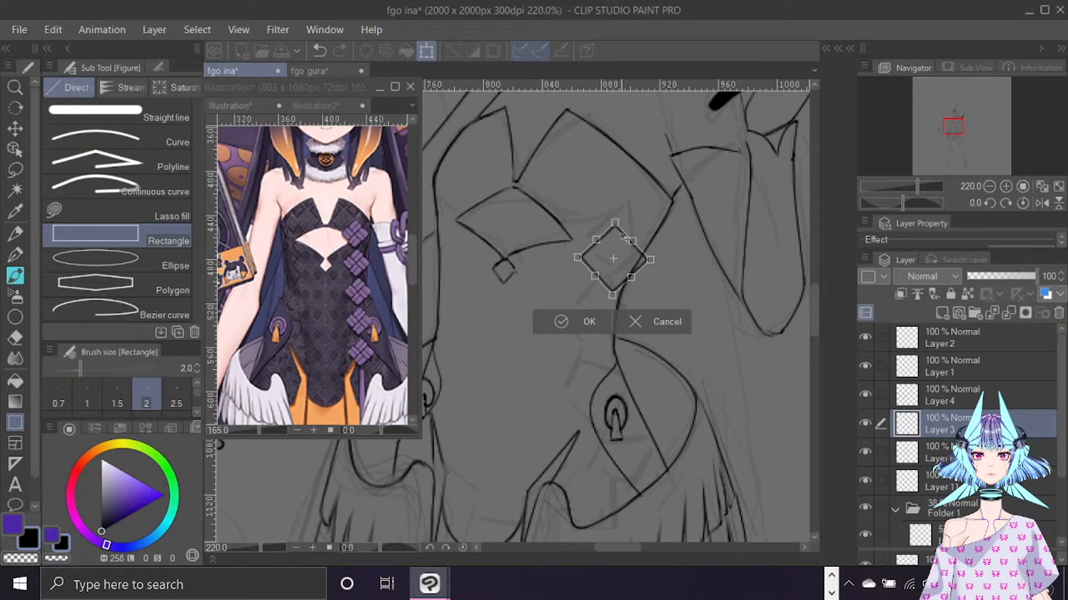
left_click_drag(620, 249, 530, 319)
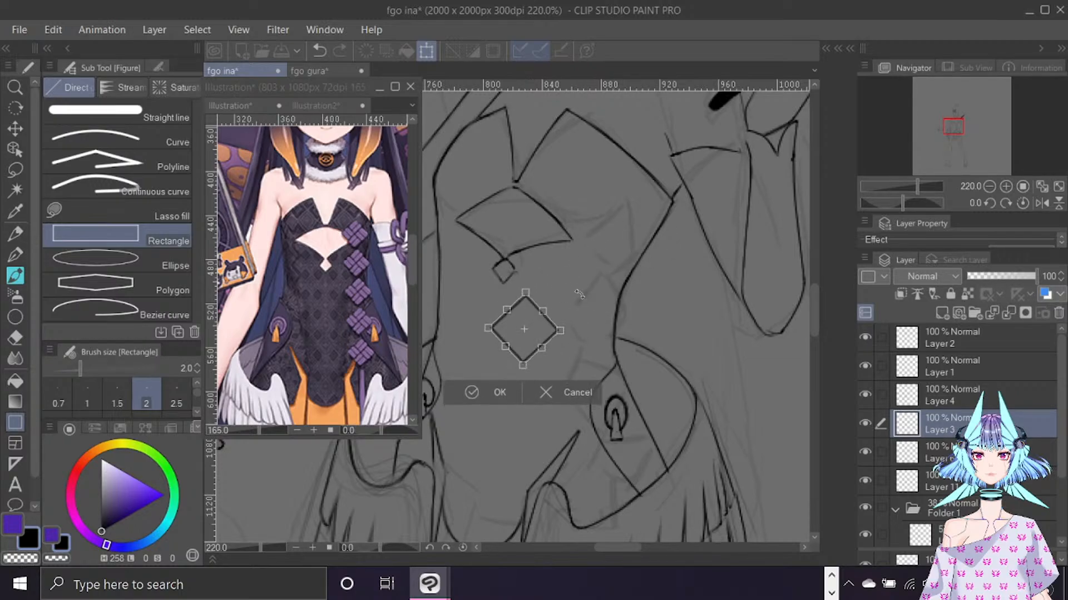
left_click(498, 393)
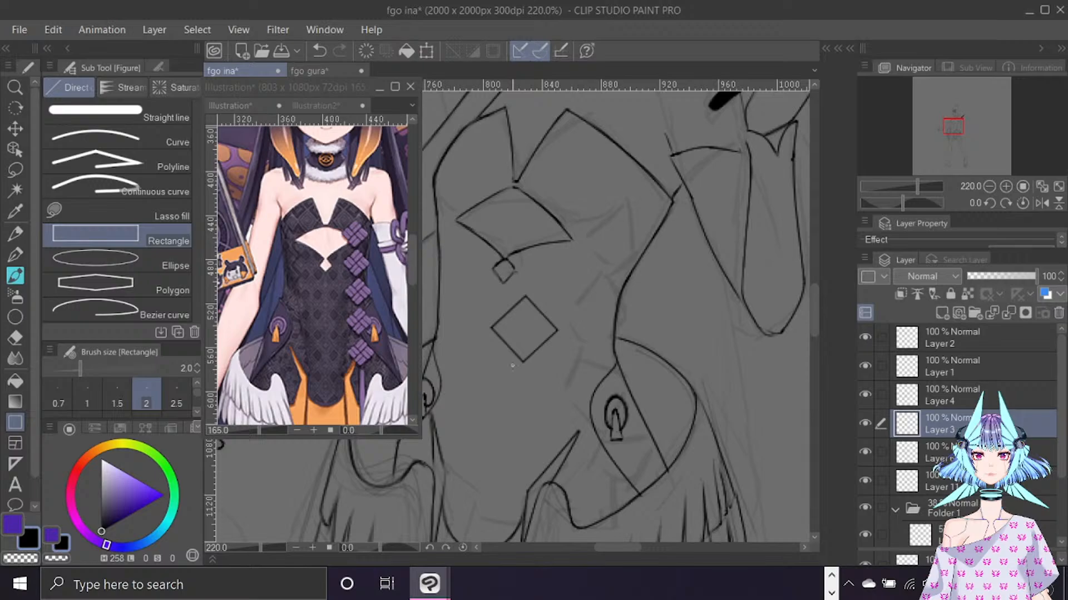
Sketch the reference's woven ornament pattern inside the tilted square with the brush and lower the layer's opacity to 38%.
key("b")
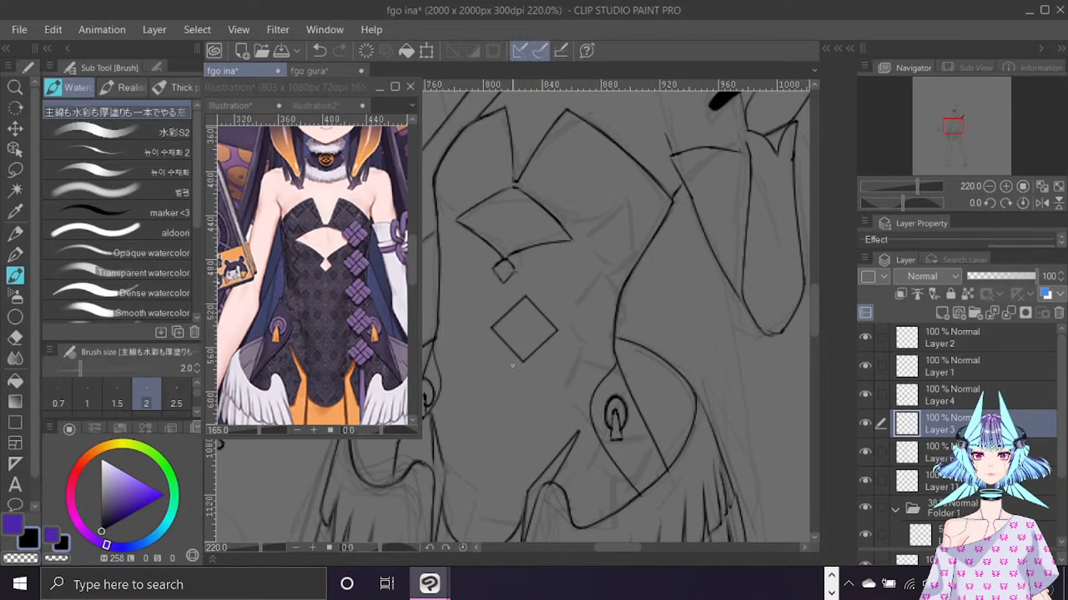
left_click_drag(510, 317, 533, 340)
mouse_move(510, 337)
left_mouse_down()
mouse_move(543, 311)
mouse_move(511, 333)
mouse_move(537, 299)
left_mouse_up()
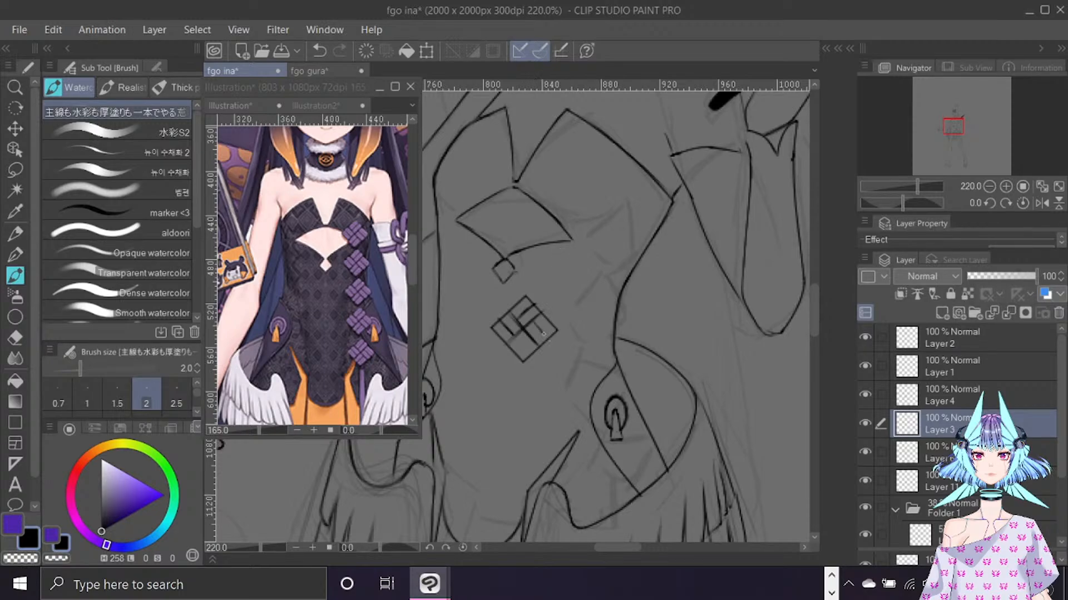
mouse_move(528, 322)
left_mouse_down()
mouse_move(542, 336)
mouse_move(511, 351)
left_mouse_up()
left_click_drag(1001, 279, 993, 278)
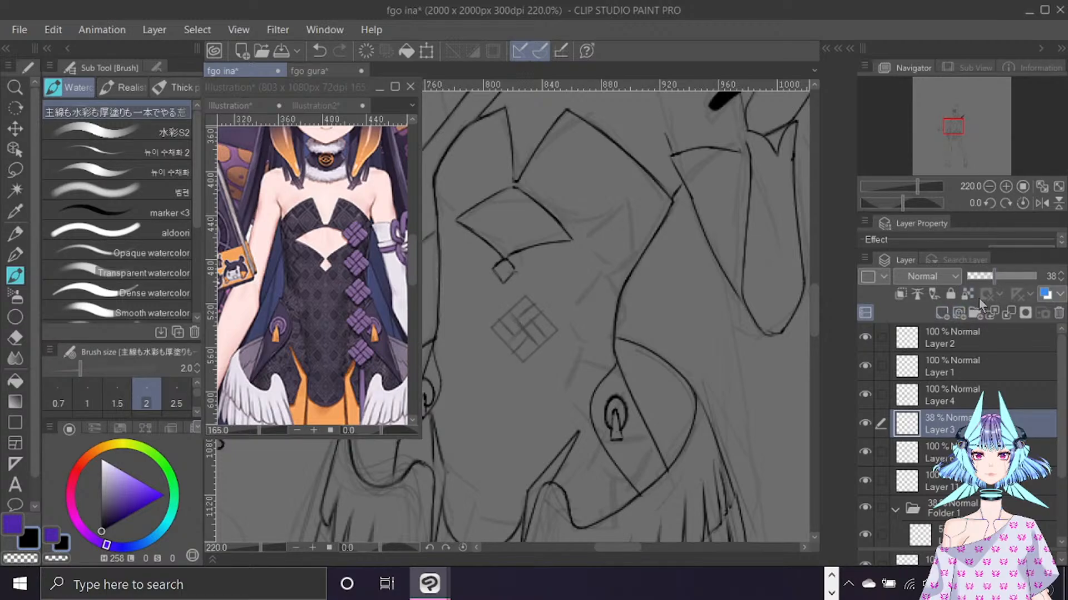
On a new layer, ink two rounded vertical strips over the first quarter of the woven ornament guide, with the canvas rotated to square it up.
left_click(944, 313)
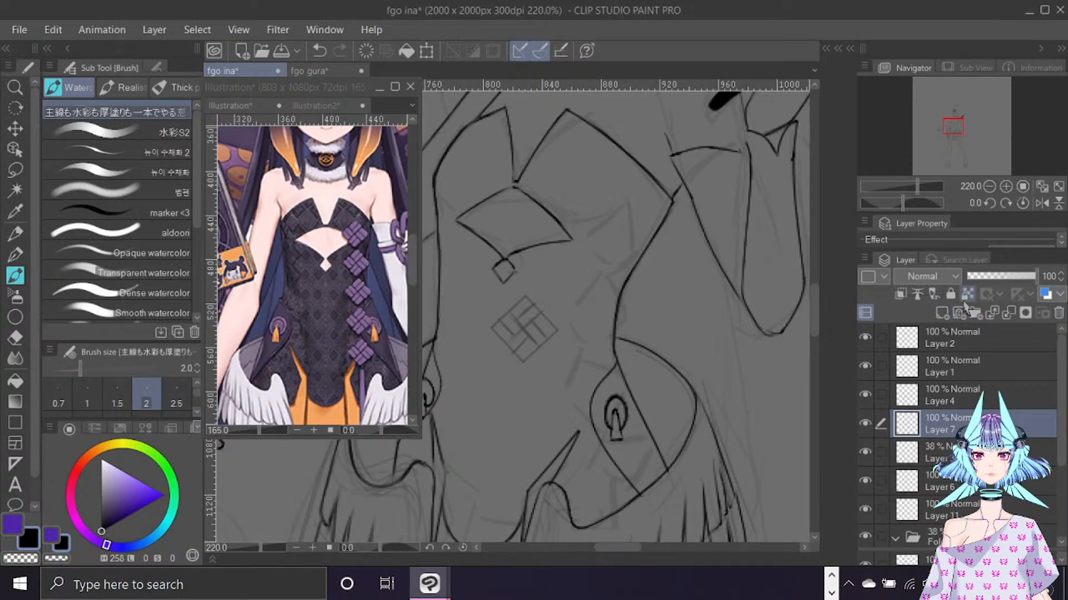
scroll(483, 338, "up", 3)
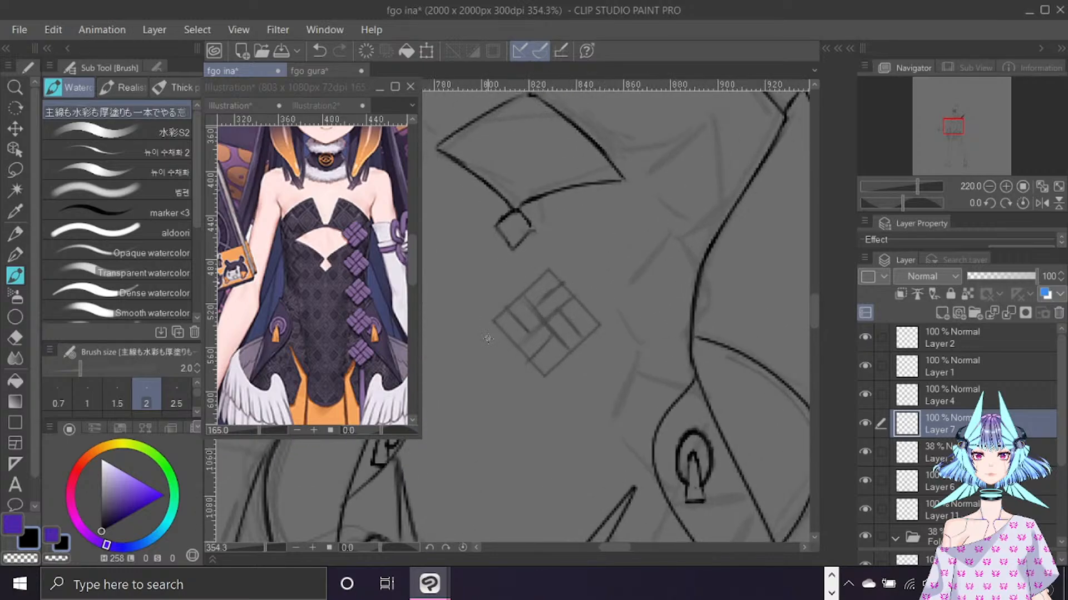
key("shift+space")
mouse_move(569, 316)
left_mouse_down()
mouse_move(678, 345)
mouse_move(709, 346)
mouse_move(709, 327)
left_mouse_up()
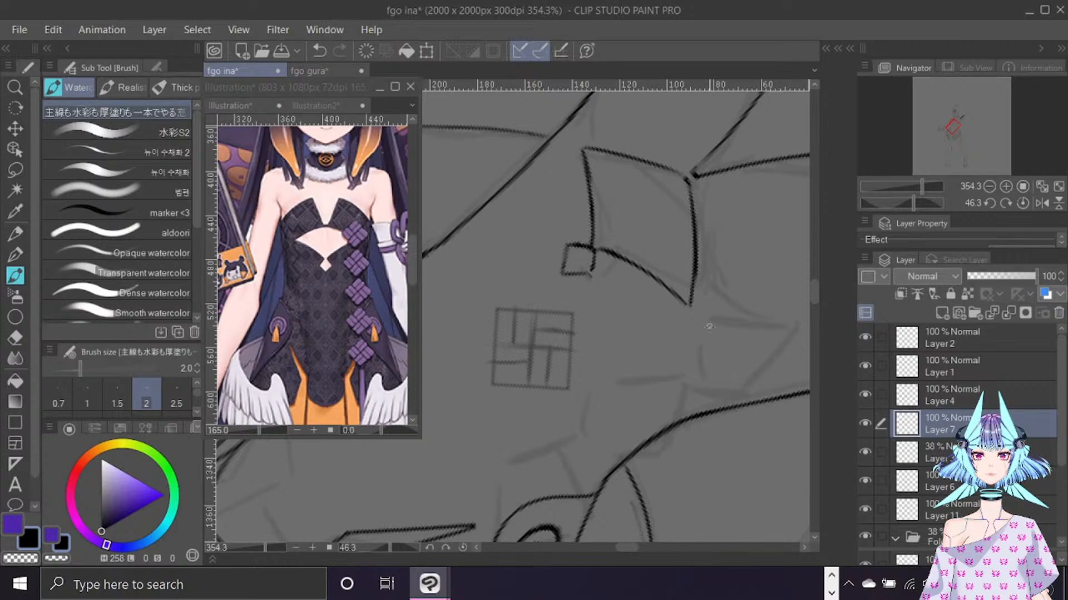
left_click_drag(709, 327, 714, 306)
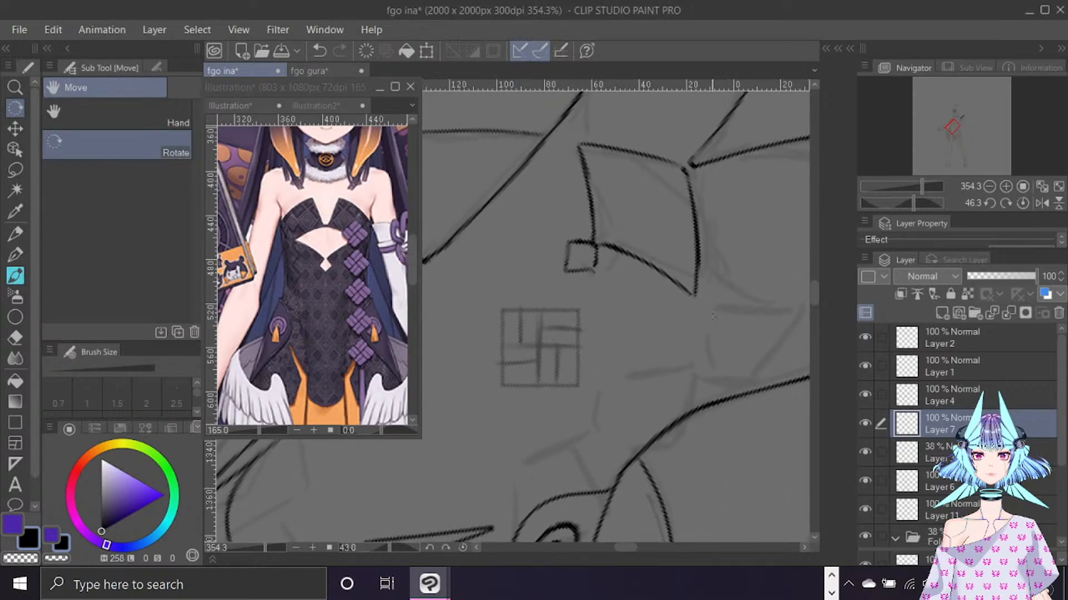
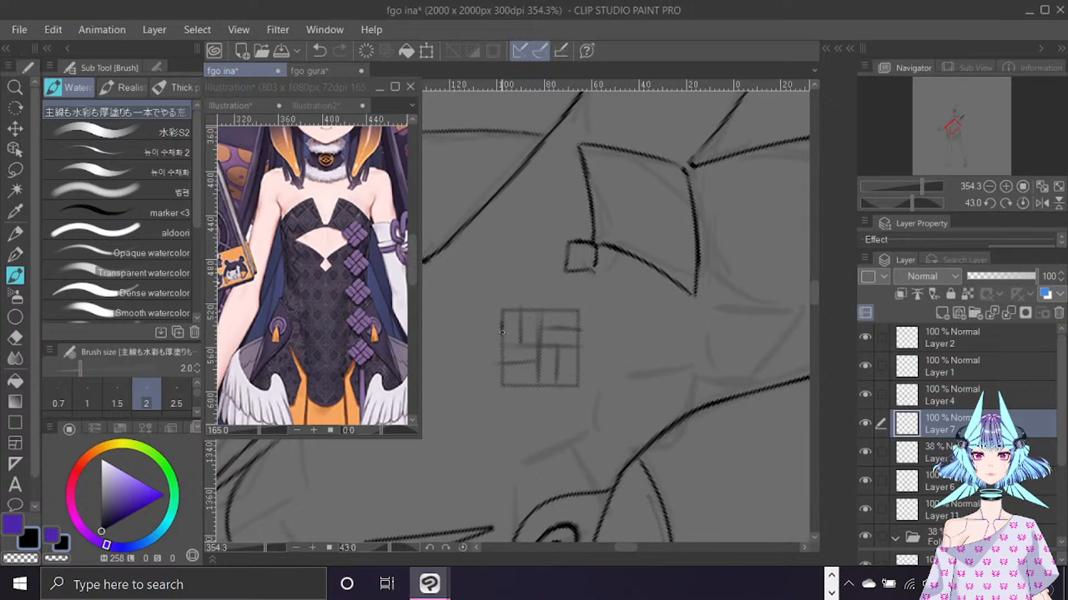
mouse_move(501, 332)
left_mouse_down()
mouse_move(502, 313)
mouse_move(520, 312)
mouse_move(520, 340)
mouse_move(502, 342)
mouse_move(521, 334)
mouse_move(512, 346)
mouse_move(529, 306)
mouse_move(539, 342)
mouse_move(521, 336)
mouse_move(526, 344)
mouse_move(538, 310)
mouse_move(541, 336)
mouse_move(522, 342)
left_mouse_up()
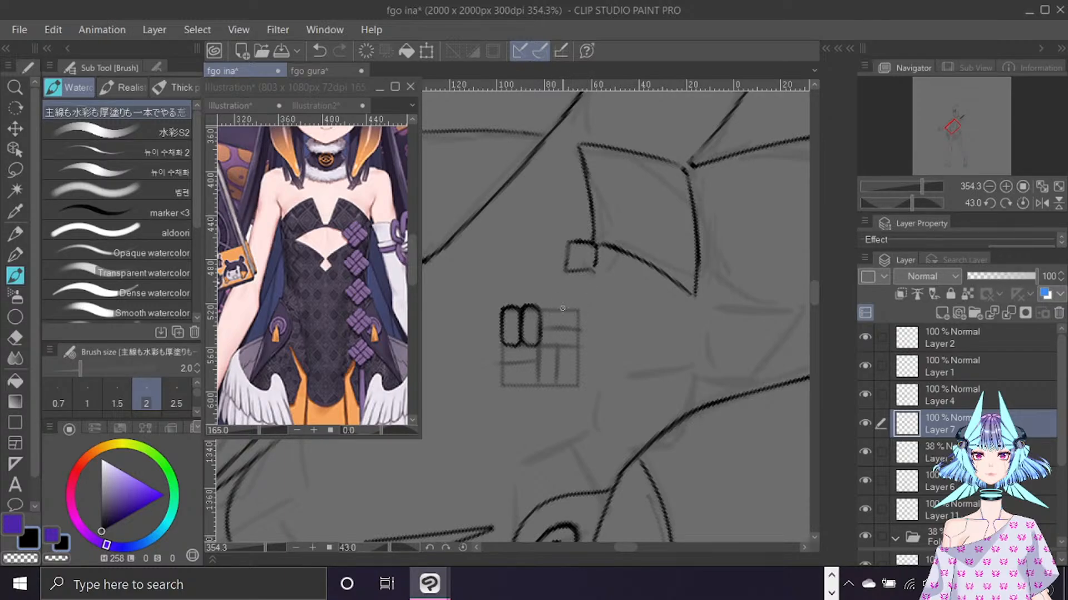
Ink two rounded horizontal strips in the ornament's upper-right quarter, beside the vertical pair, undoing misplaced strokes.
mouse_move(559, 306)
left_mouse_down()
mouse_move(541, 314)
mouse_move(542, 333)
mouse_move(563, 306)
mouse_move(584, 303)
left_mouse_up()
key("ctrl+z")
key("ctrl+z")
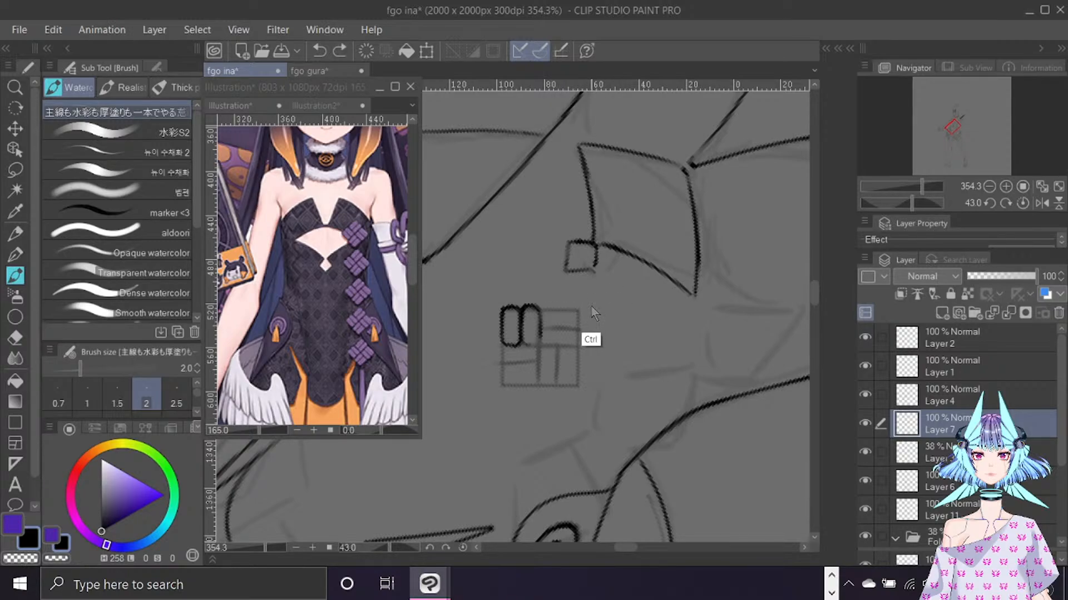
left_click(367, 51)
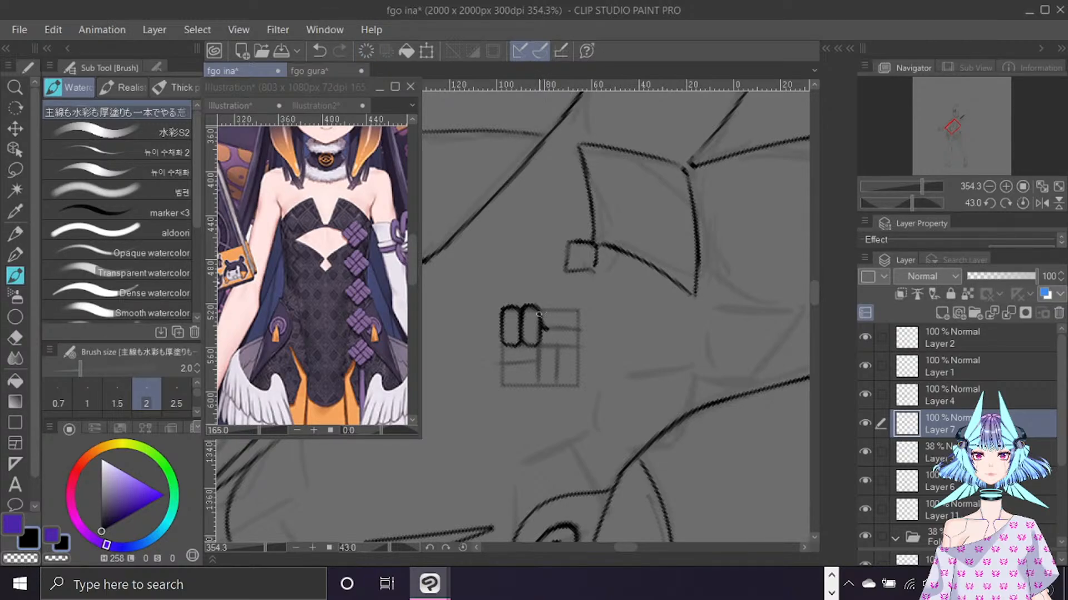
mouse_move(540, 310)
left_mouse_down()
mouse_move(581, 314)
mouse_move(579, 326)
mouse_move(542, 328)
left_mouse_up()
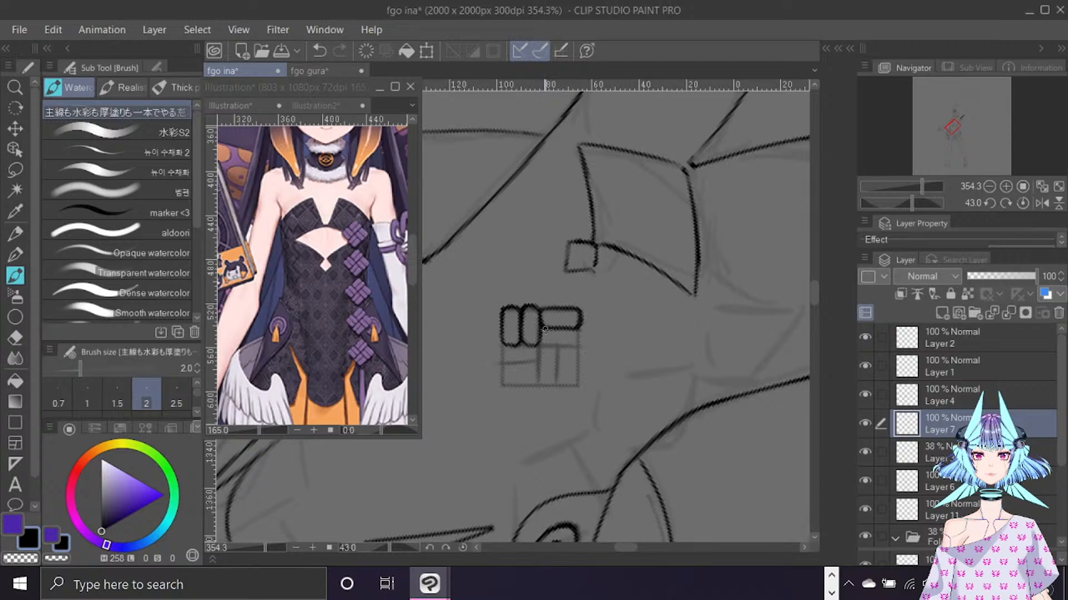
mouse_move(545, 330)
left_mouse_down()
mouse_move(580, 330)
mouse_move(574, 346)
mouse_move(547, 347)
left_mouse_up()
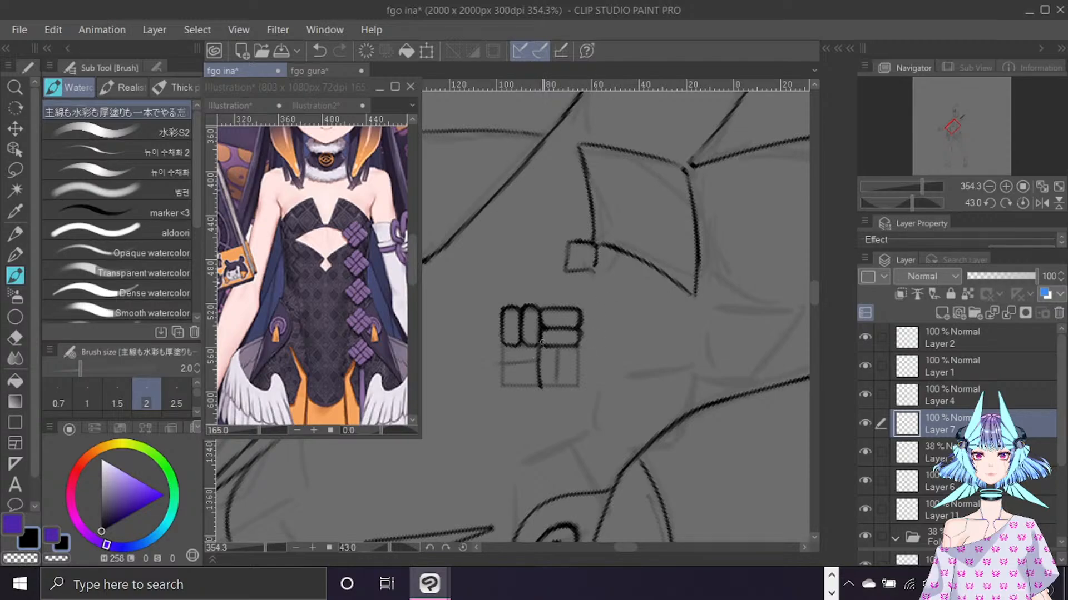
Ink two vertical strips in the ornament's lower-right quarter and two horizontal strips in its lower-left quarter.
key("ctrl+z")
left_click_drag(538, 342, 539, 388)
left_click_drag(555, 350, 556, 386)
left_click_drag(538, 382, 549, 389)
mouse_move(574, 348)
left_mouse_down()
mouse_move(578, 390)
mouse_move(562, 386)
left_mouse_up()
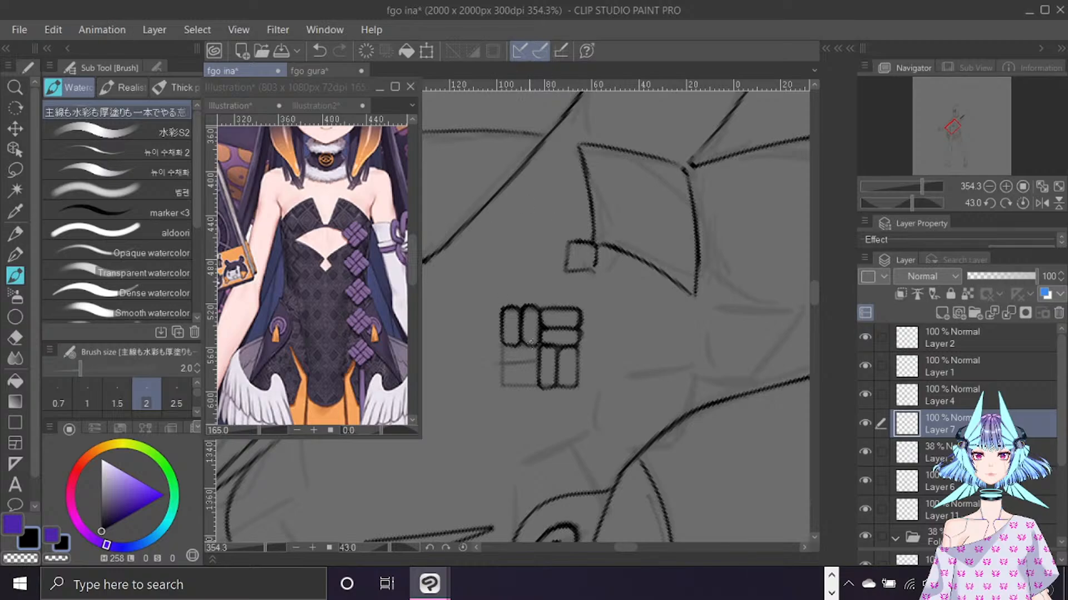
mouse_move(536, 346)
left_mouse_down()
mouse_move(505, 346)
mouse_move(503, 363)
mouse_move(523, 346)
mouse_move(538, 356)
mouse_move(507, 364)
mouse_move(538, 363)
mouse_move(505, 365)
mouse_move(505, 385)
mouse_move(506, 368)
mouse_move(535, 367)
mouse_move(536, 384)
mouse_move(510, 386)
mouse_move(534, 387)
left_mouse_up()
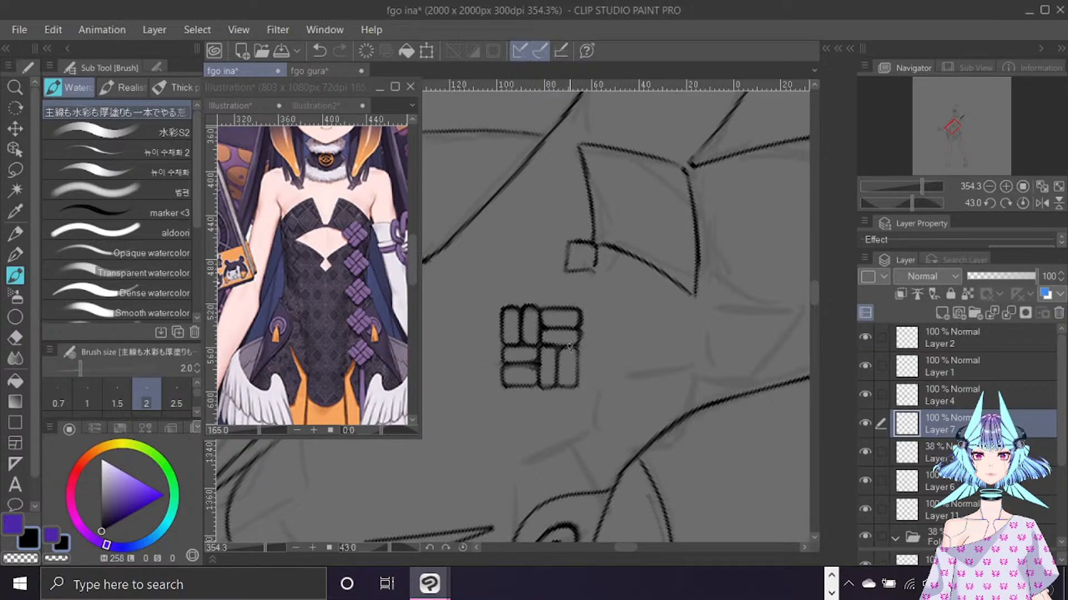
Reset the canvas rotation, then move the inked woven ornament to the upper right side of the bodice and rotate it slightly clockwise.
left_click(1022, 203)
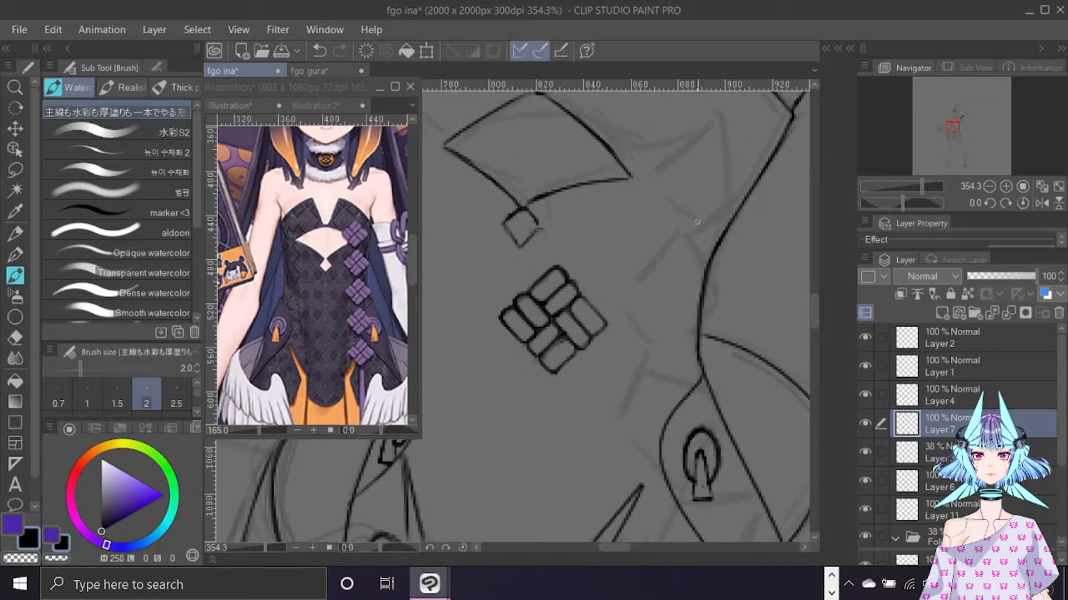
scroll(576, 344, "down", 2)
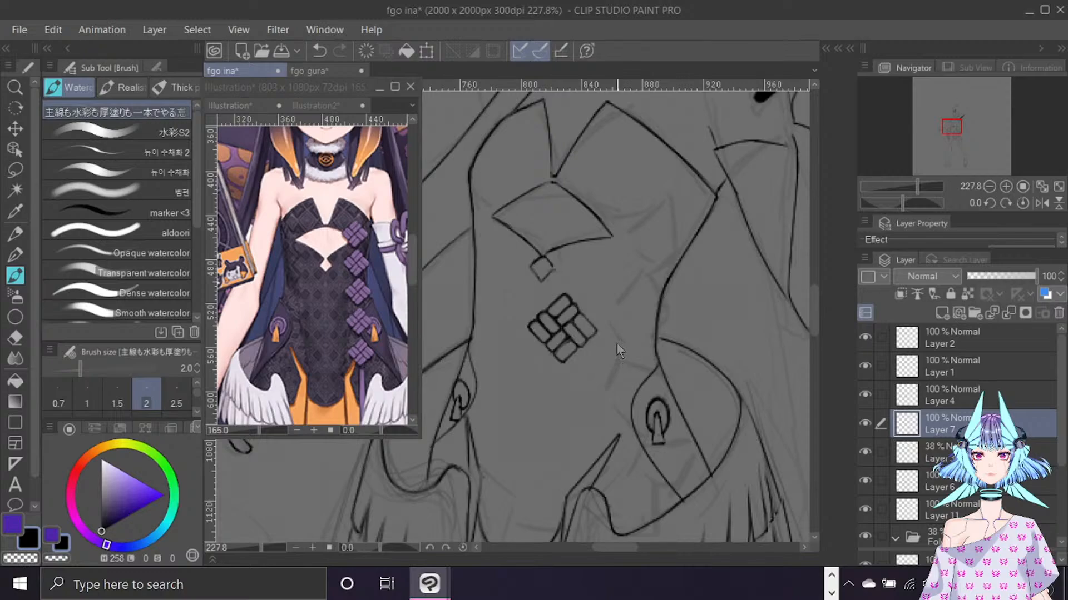
key("ctrl+t")
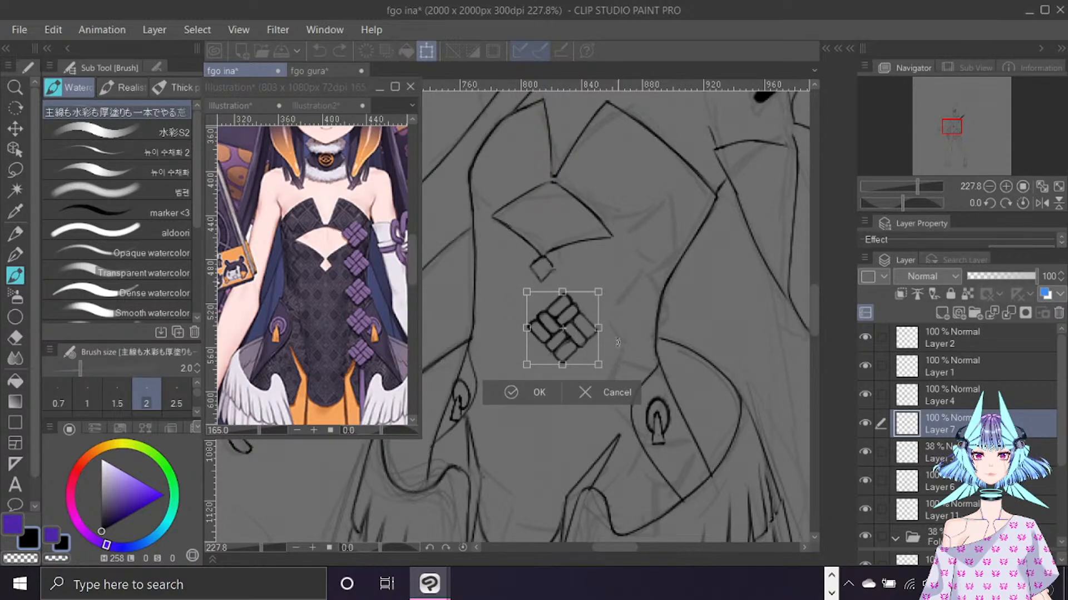
left_click_drag(591, 311, 685, 217)
left_click_drag(734, 274, 725, 294)
key("Return")
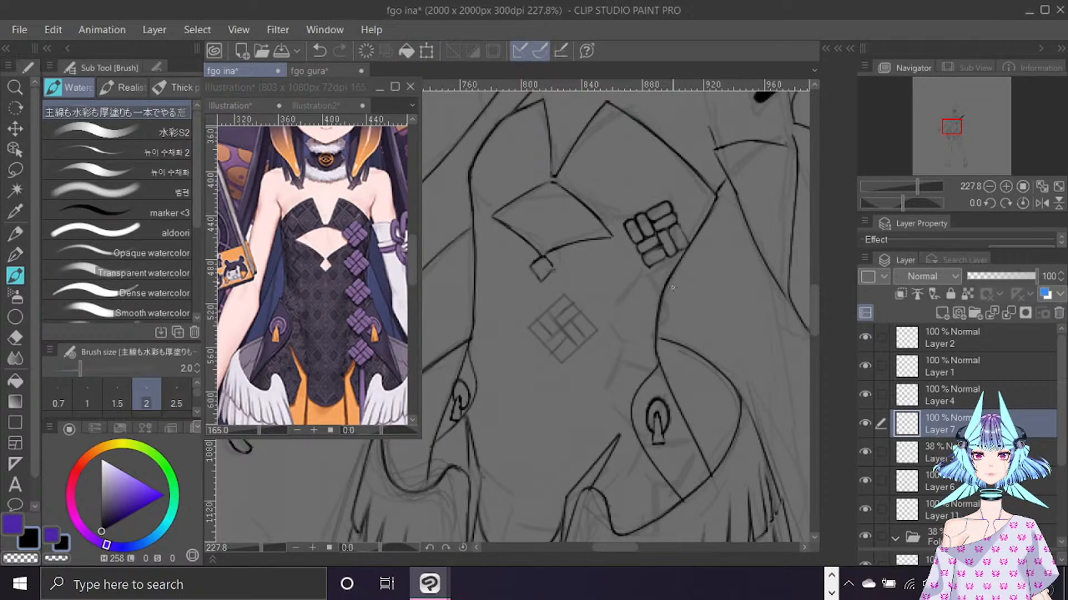
Paste a second copy of the woven ornament and place it just below the first along the dress's right edge, adjusting its tilt.
key("ctrl+v")
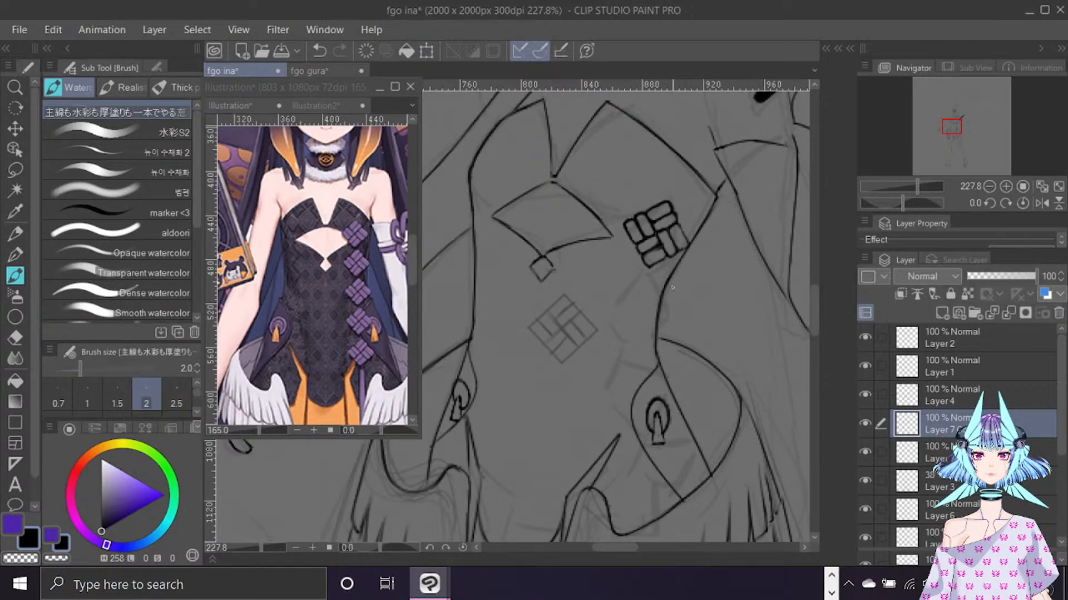
key("ctrl+t")
left_click_drag(670, 232, 651, 299)
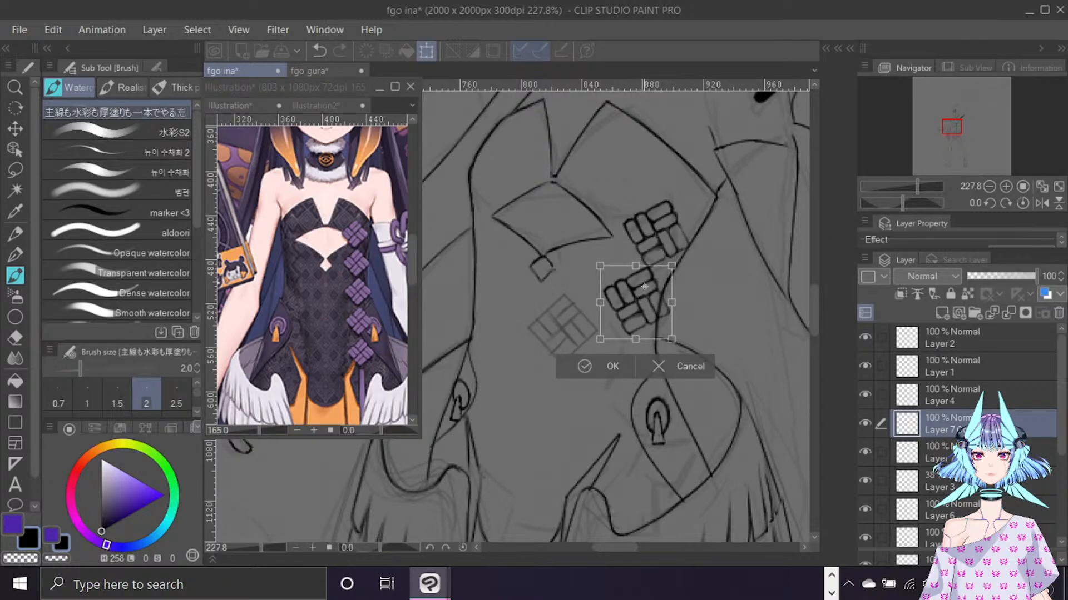
mouse_move(706, 325)
left_mouse_down()
mouse_move(692, 310)
mouse_move(700, 319)
left_mouse_up()
left_click(633, 366)
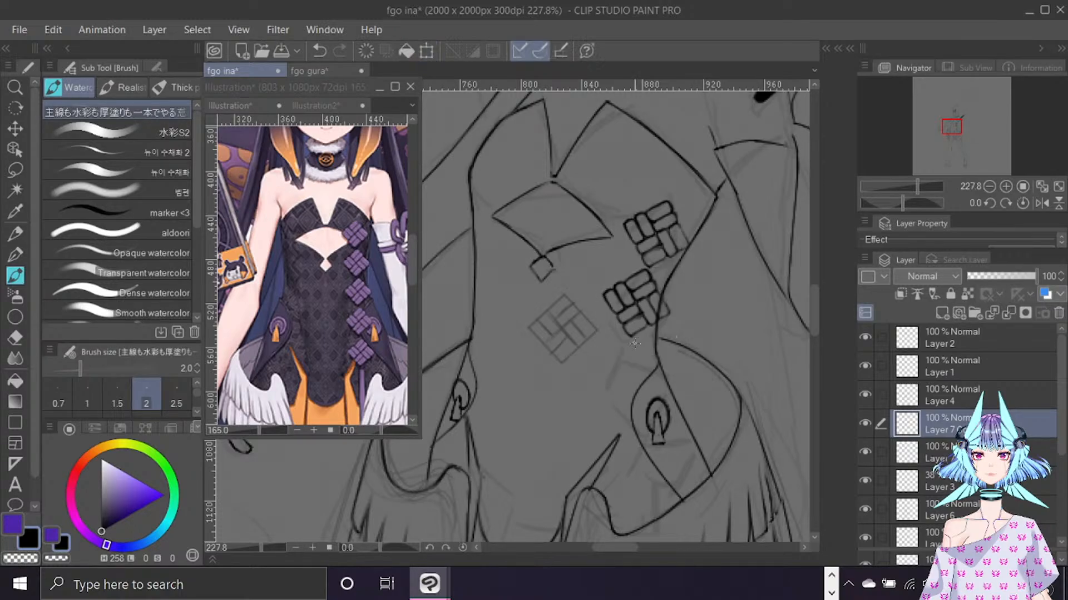
Paste a third woven ornament below the second at the waist and rotate it slightly counterclockwise to follow the dress's curve.
key("ctrl+v")
key("ctrl+t")
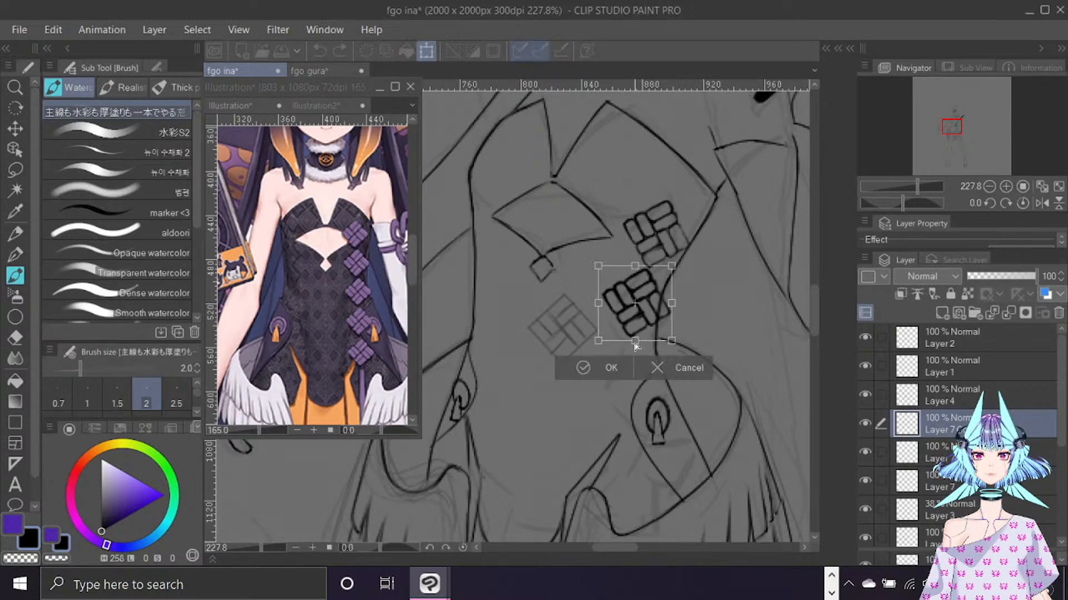
left_click_drag(660, 289, 620, 370)
left_click_drag(685, 417, 707, 429)
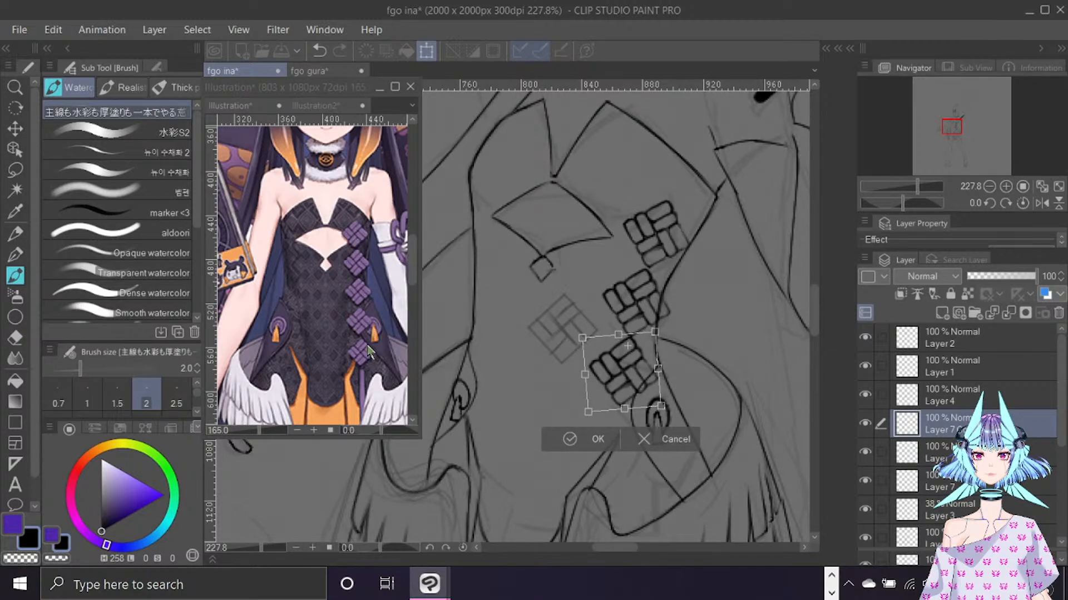
scroll(817, 314, "down", 3)
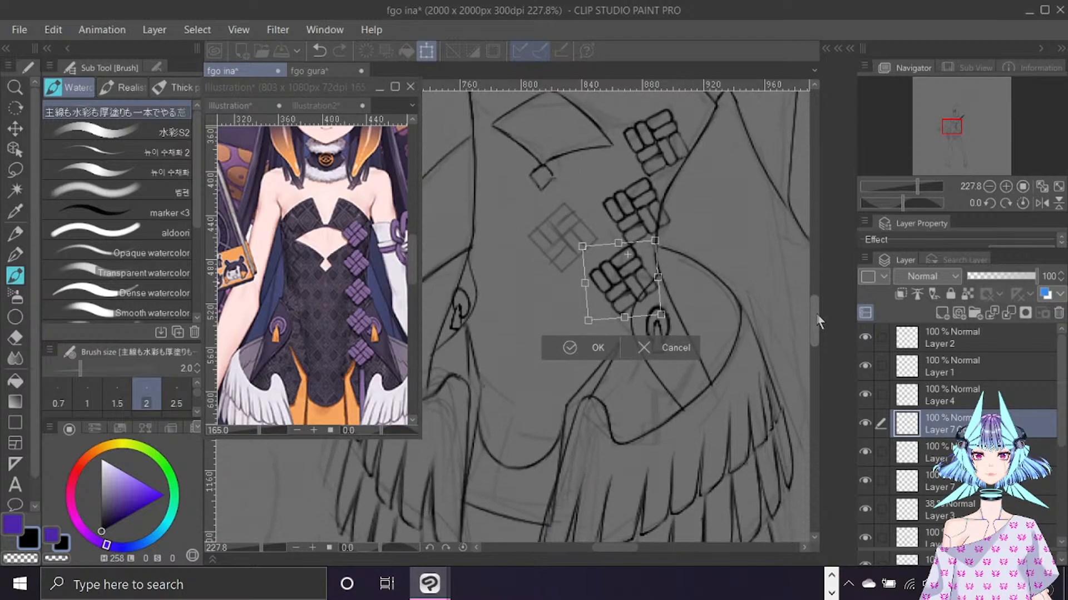
left_click(596, 349)
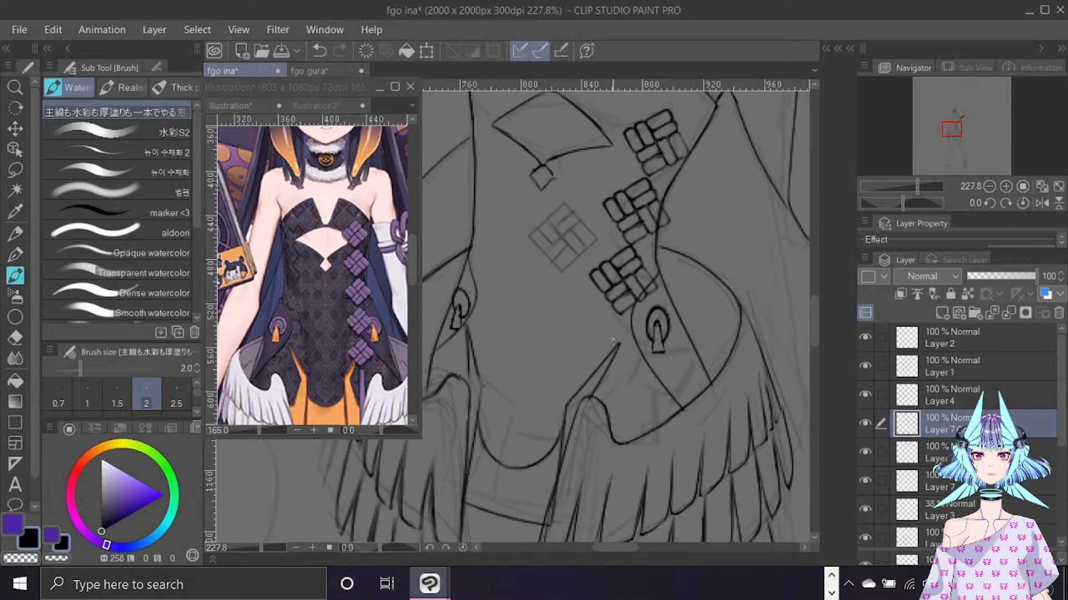
Paste a fourth woven ornament below the third, beside the right hip tassel, and rotate it slightly counterclockwise.
key("ctrl+v")
key("ctrl+t")
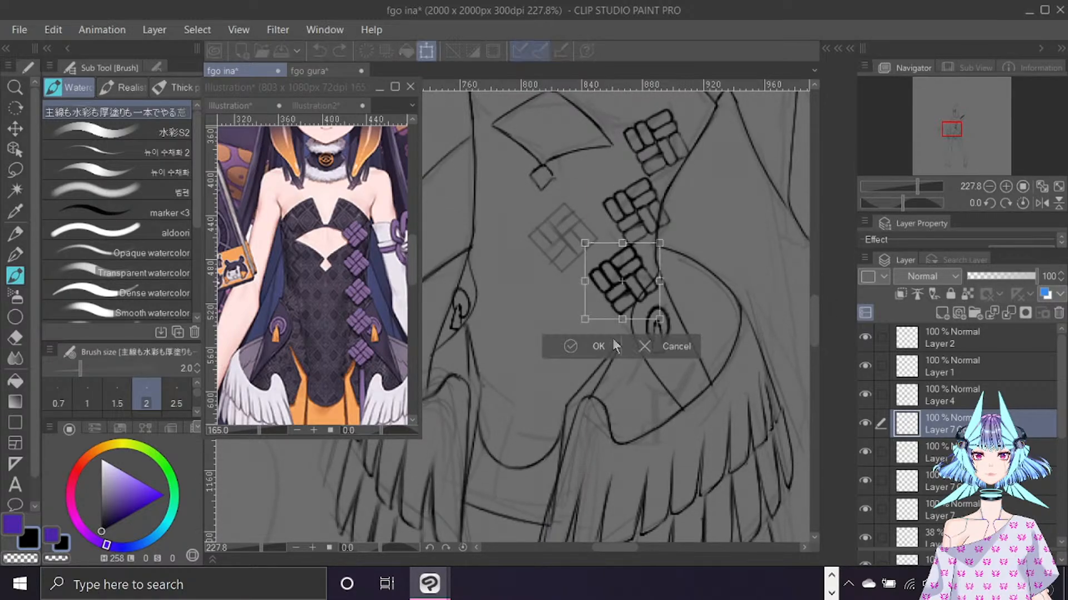
left_click_drag(645, 275, 627, 345)
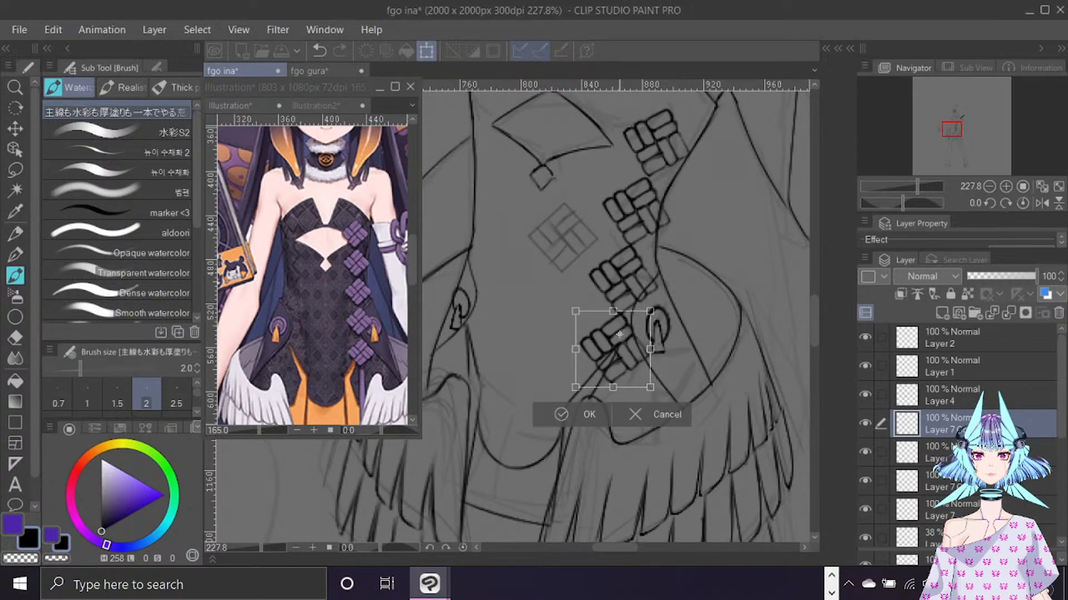
left_click_drag(679, 386, 715, 388)
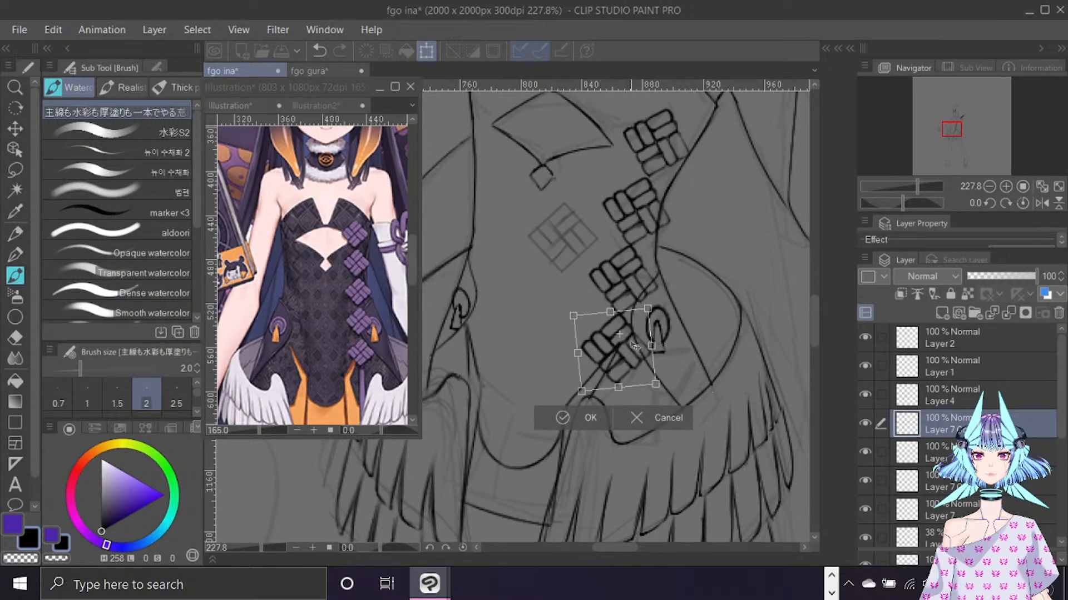
left_click_drag(636, 347, 638, 348)
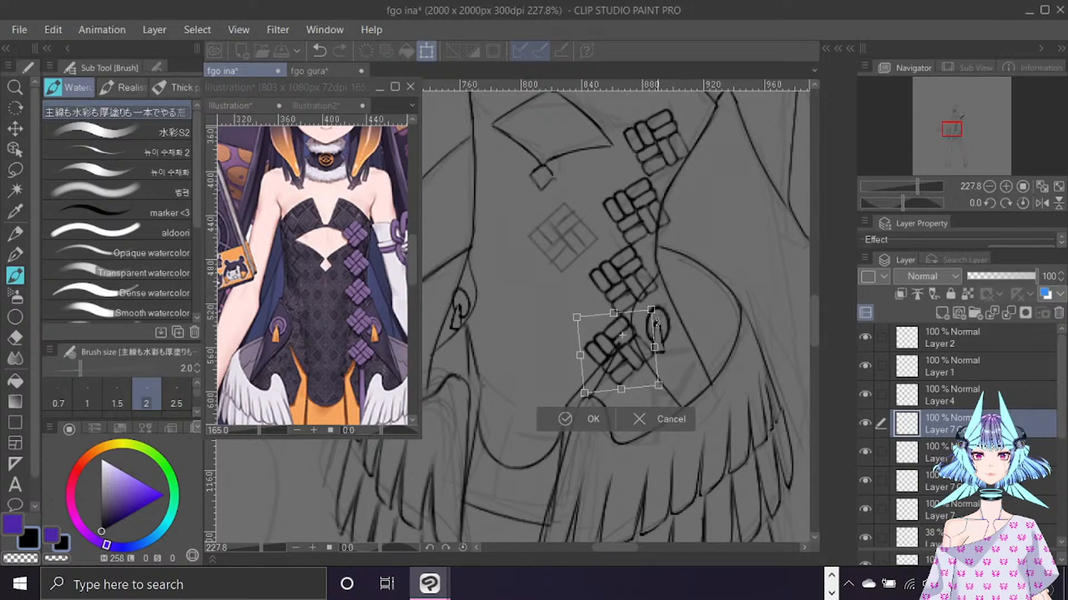
left_click(596, 421)
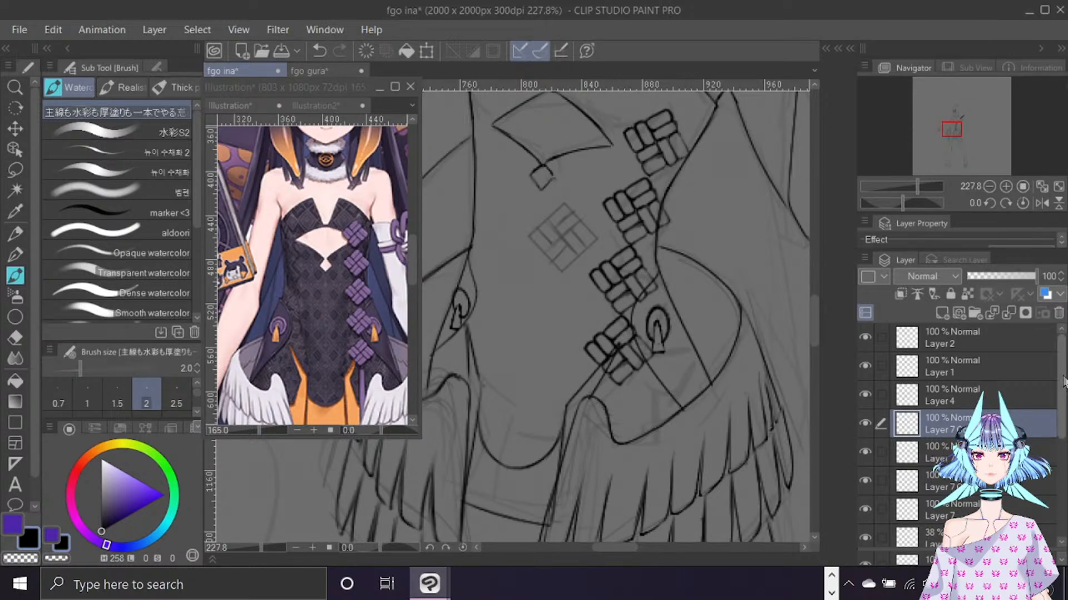
Identify the second ornament's layer by toggling layer visibility, then nudge that ornament slightly right and tilt it a little.
scroll(1031, 398, "down", 1)
left_click(863, 484)
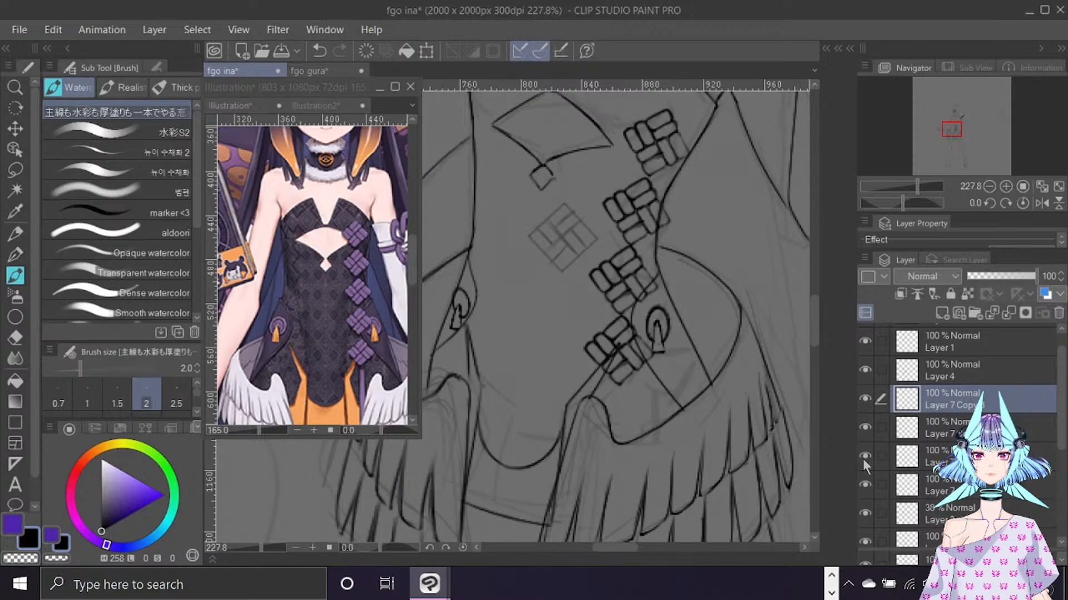
left_click(862, 451)
left_click(862, 451)
left_click(953, 457)
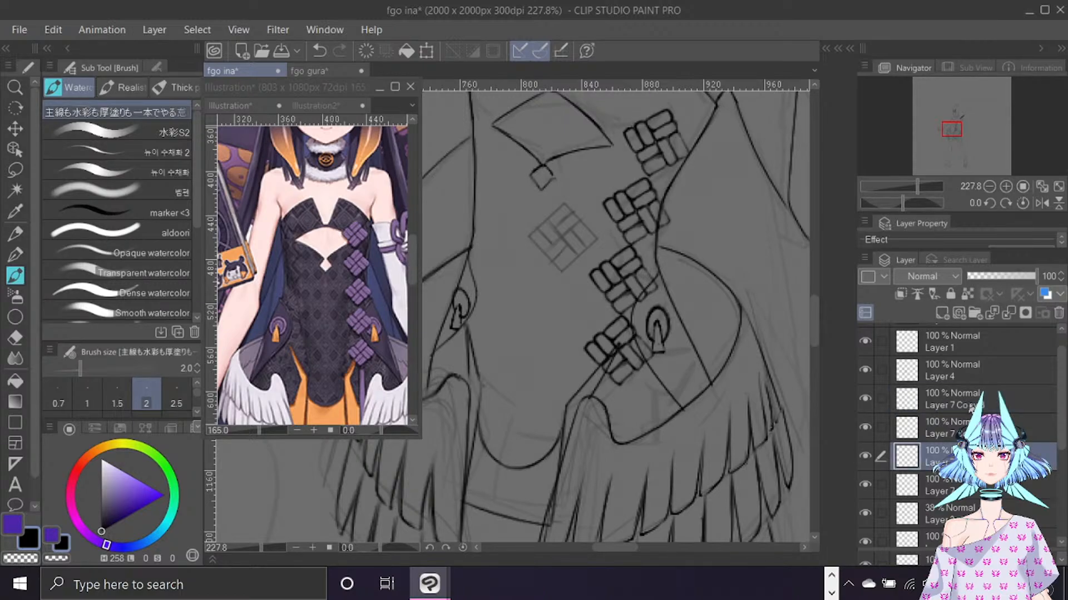
key("ctrl+t")
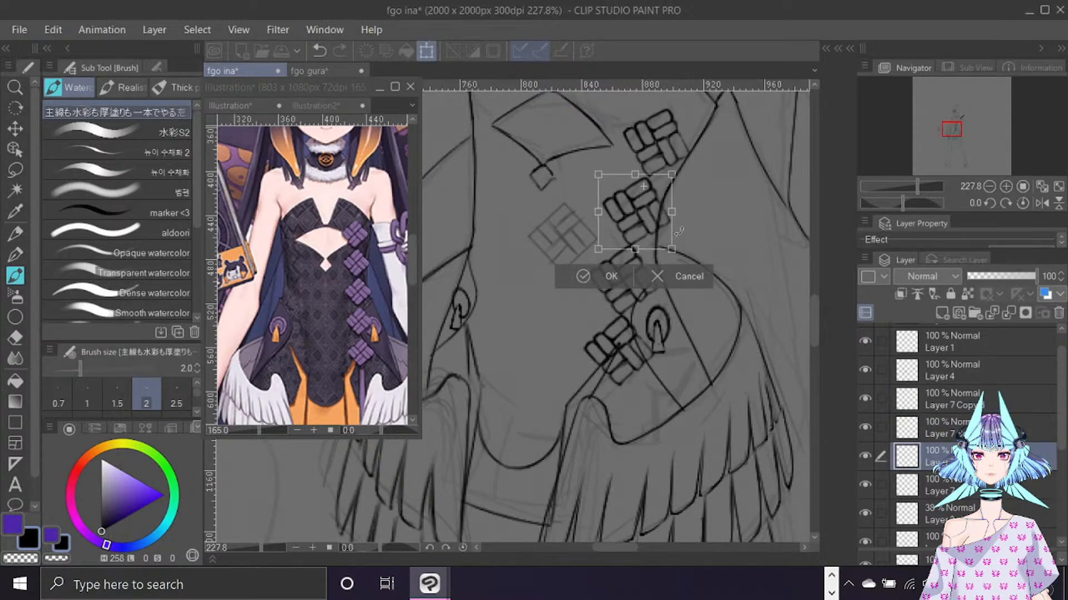
left_click_drag(655, 205, 658, 206)
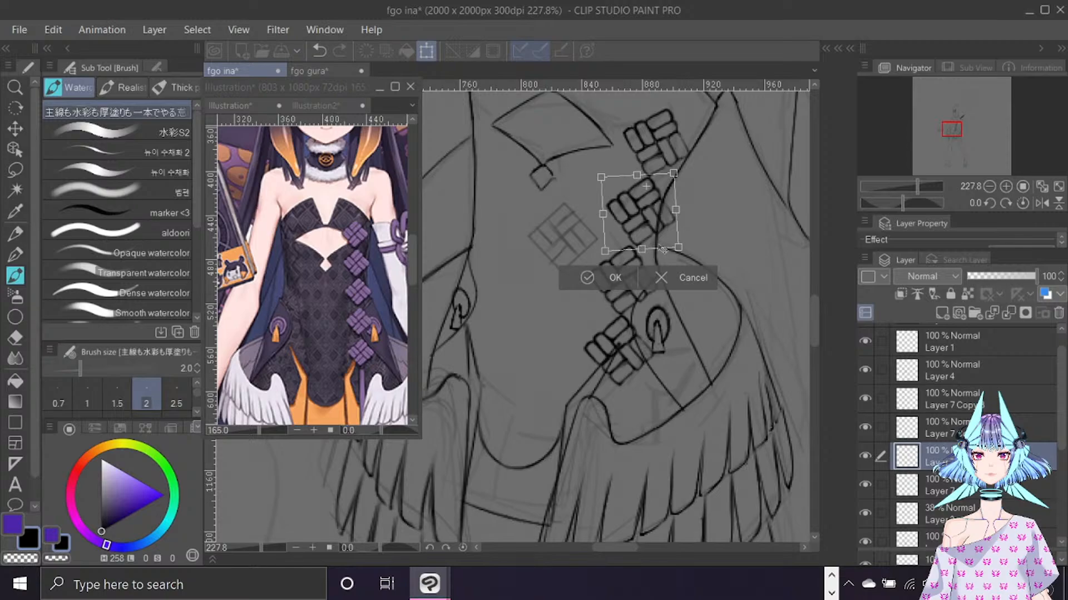
left_click(616, 278)
Nudge the third and fourth woven ornaments slightly to the right on their own layers to even out the column.
left_click(950, 433)
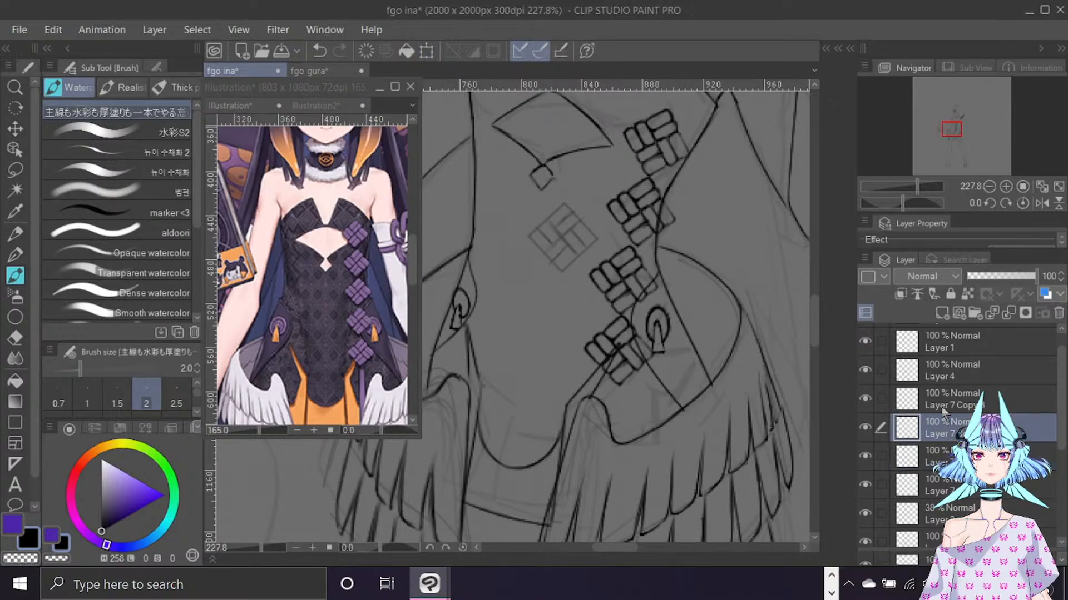
key("ctrl+t")
left_click_drag(638, 282, 648, 286)
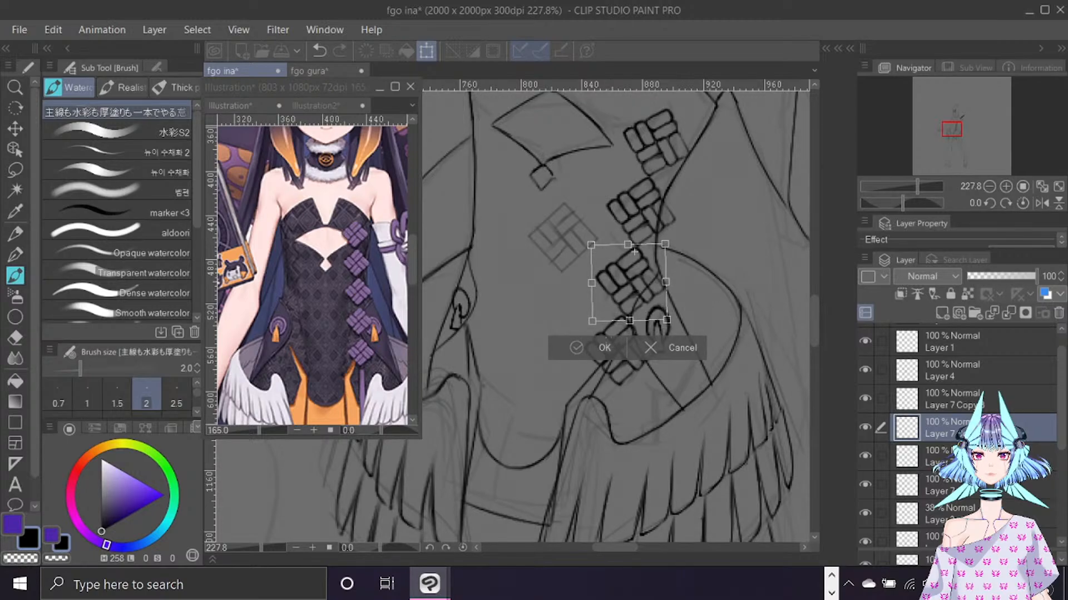
left_click(607, 350)
left_click(971, 404)
key("ctrl+t")
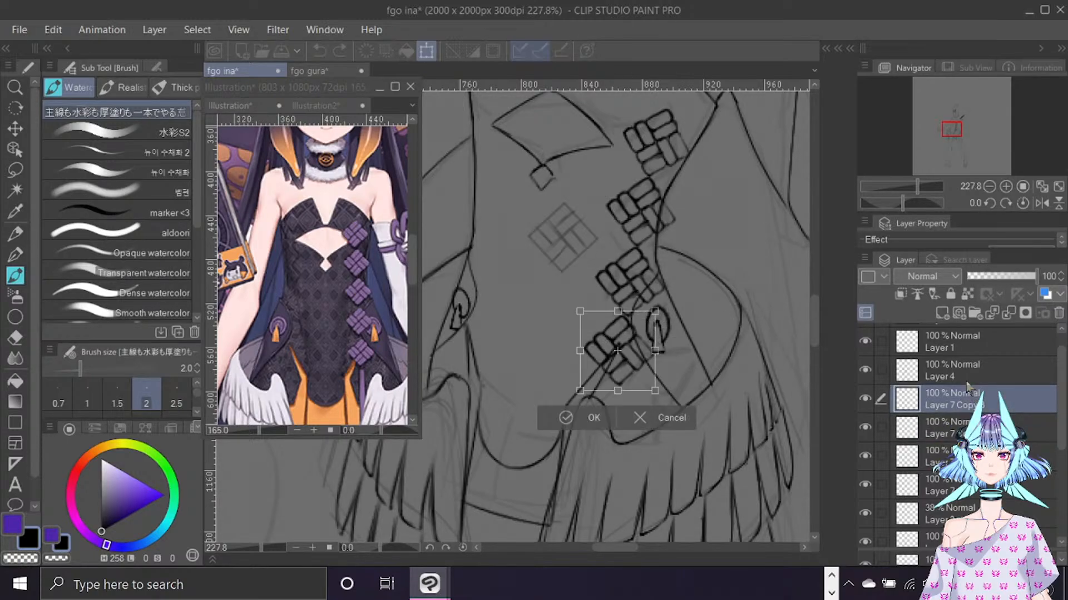
left_click_drag(640, 340, 647, 343)
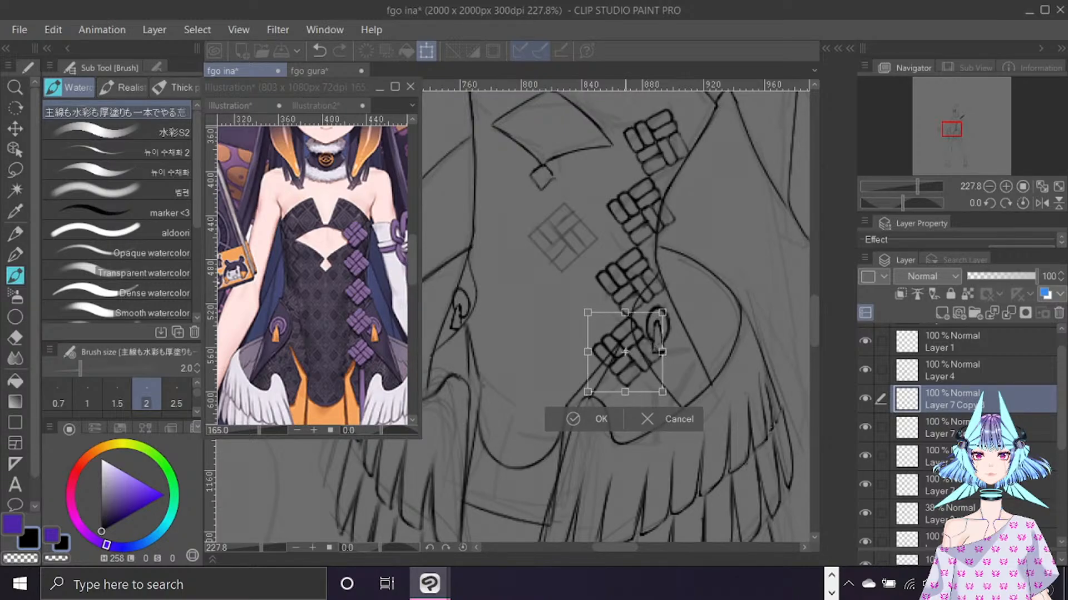
left_click(605, 421)
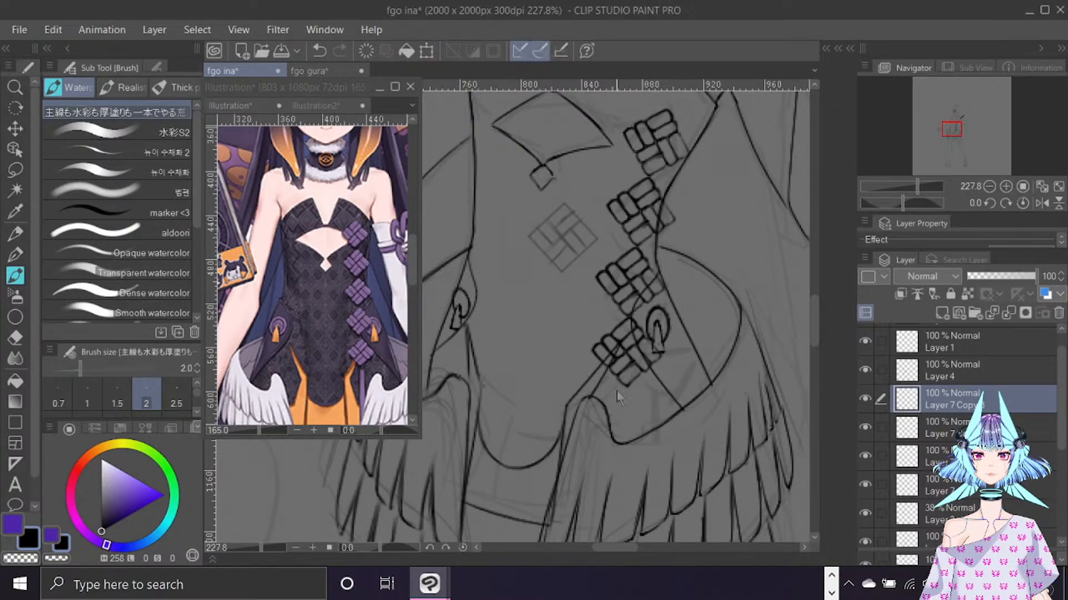
Paste a fifth woven ornament below the fourth at the dress's lower hem and rotate it slightly counterclockwise.
key("ctrl+v")
key("ctrl+t")
left_click_drag(642, 343, 644, 414)
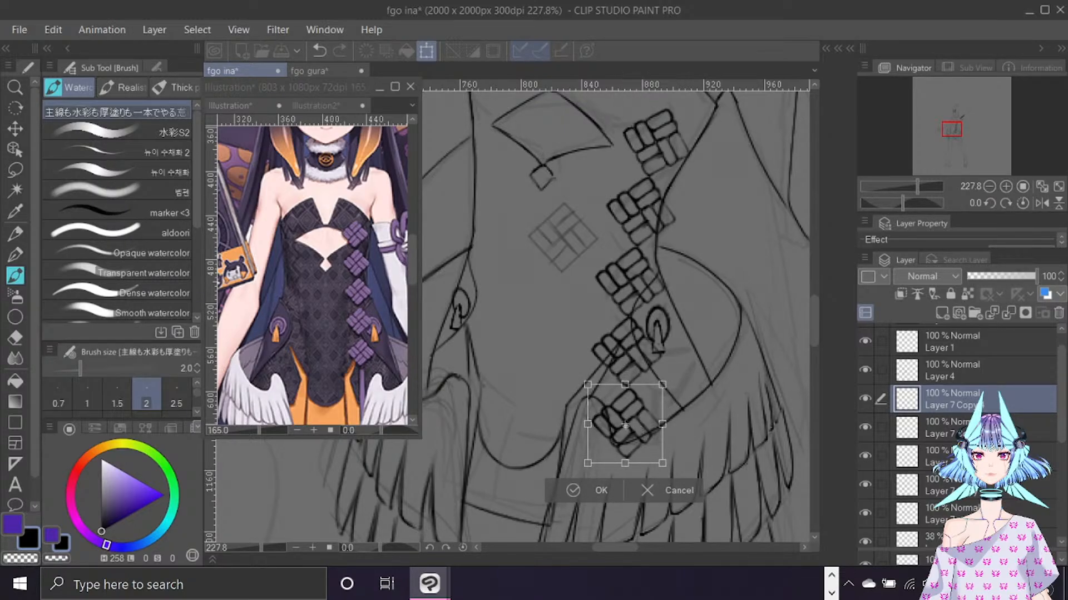
left_click_drag(701, 437, 714, 434)
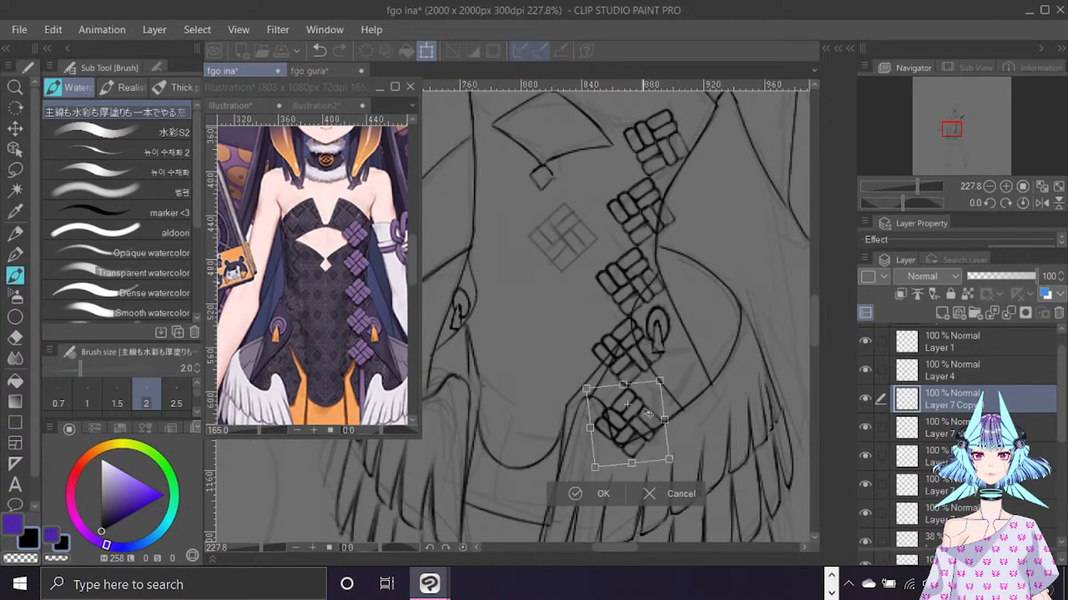
left_click_drag(689, 454, 609, 500)
left_click(576, 493)
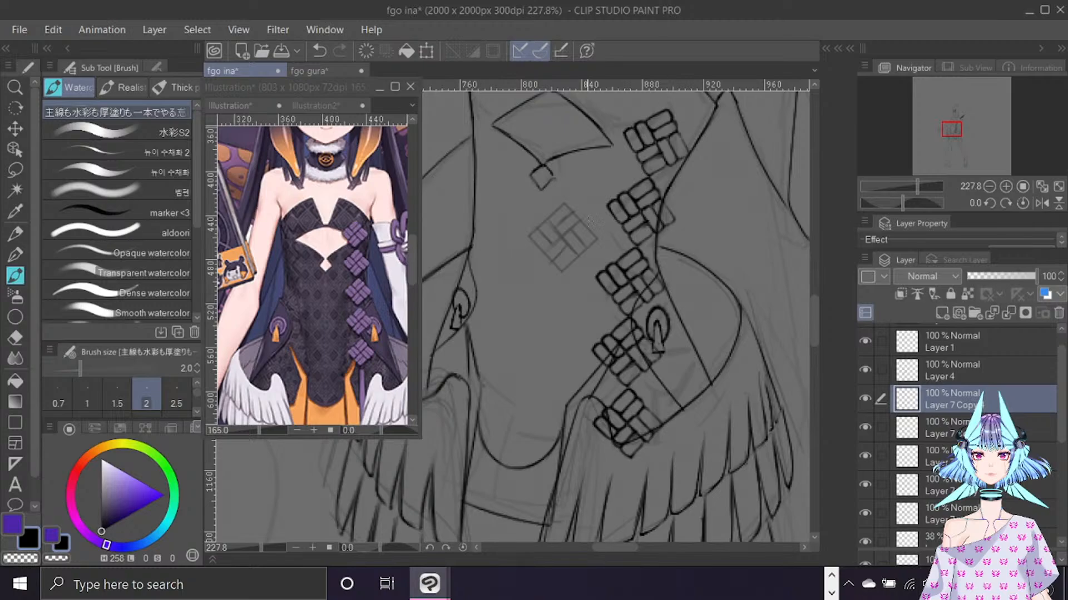
Delete Layer 3, the 38% opacity layer holding the woven ornament's sketch guide.
scroll(533, 249, "down", 1)
scroll(1060, 389, "down", 2)
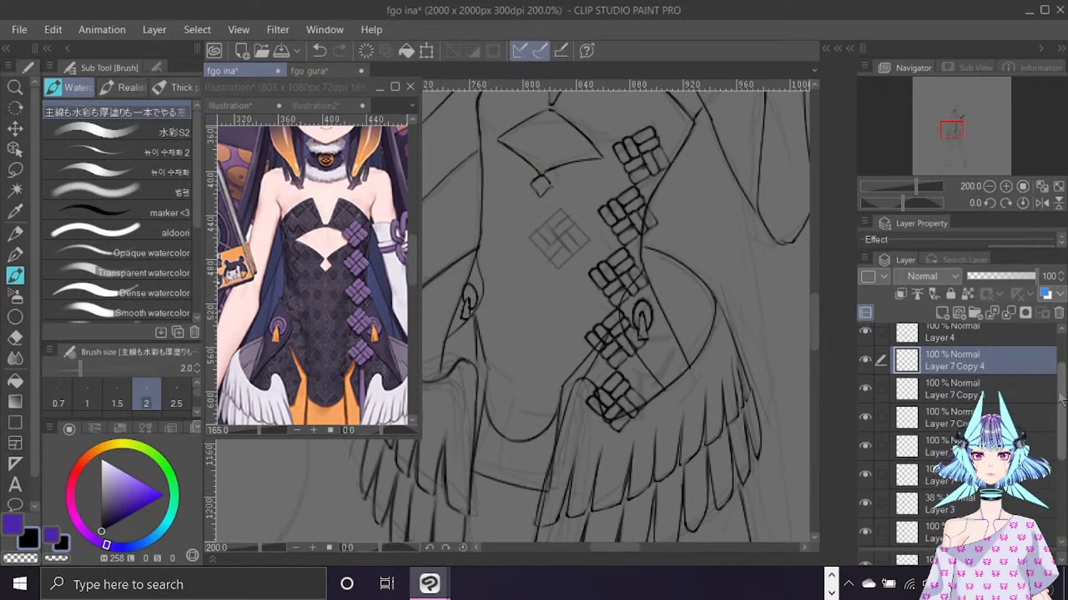
left_click(947, 483)
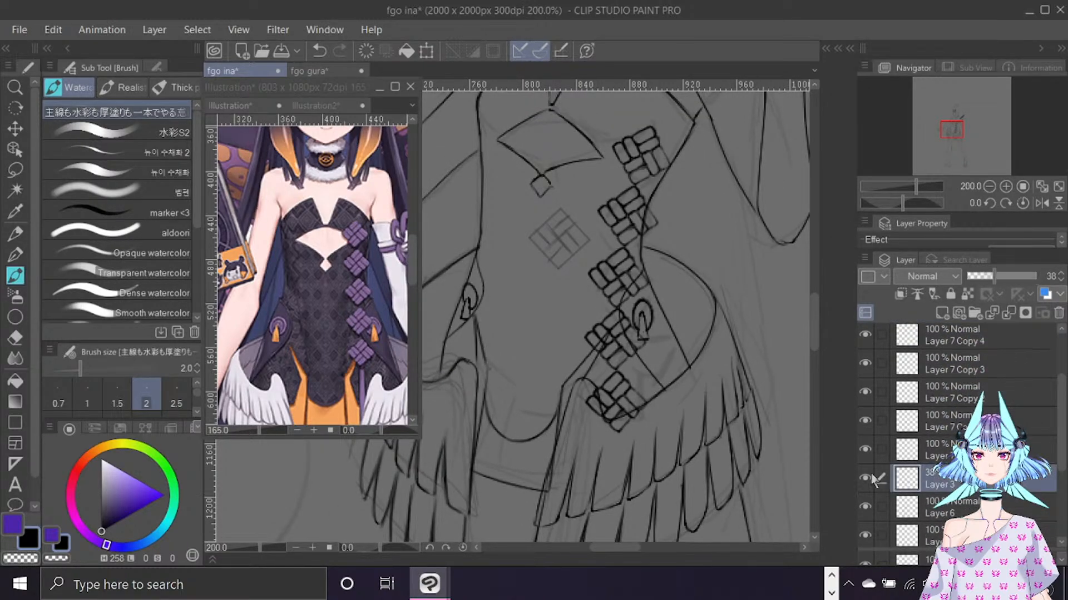
left_click(1059, 313)
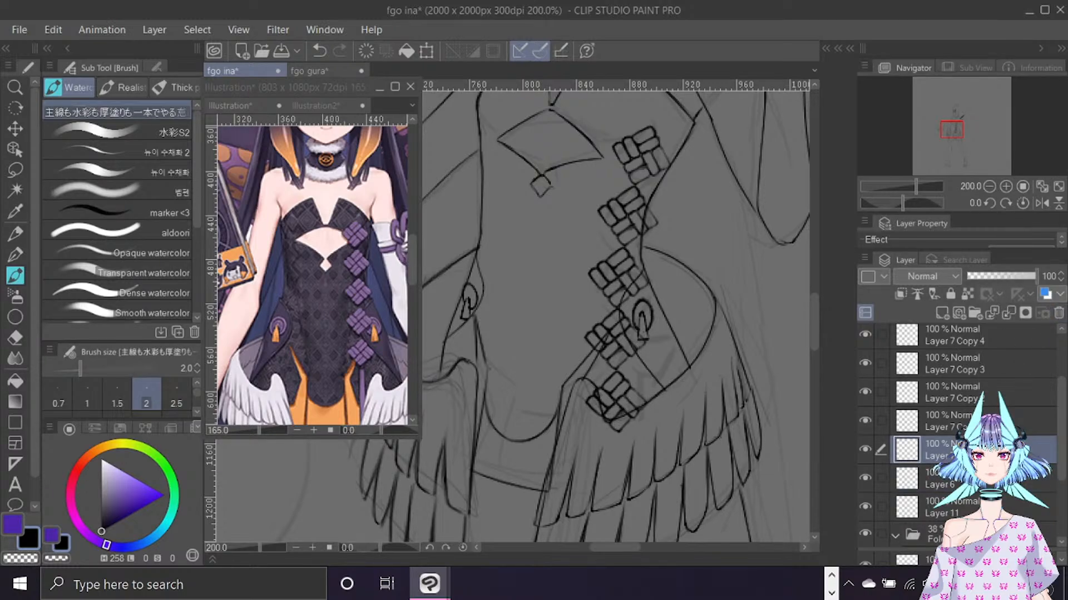
Select the layers of all five woven ornaments together and scale the whole column down slightly.
scroll(1022, 389, "up", 2)
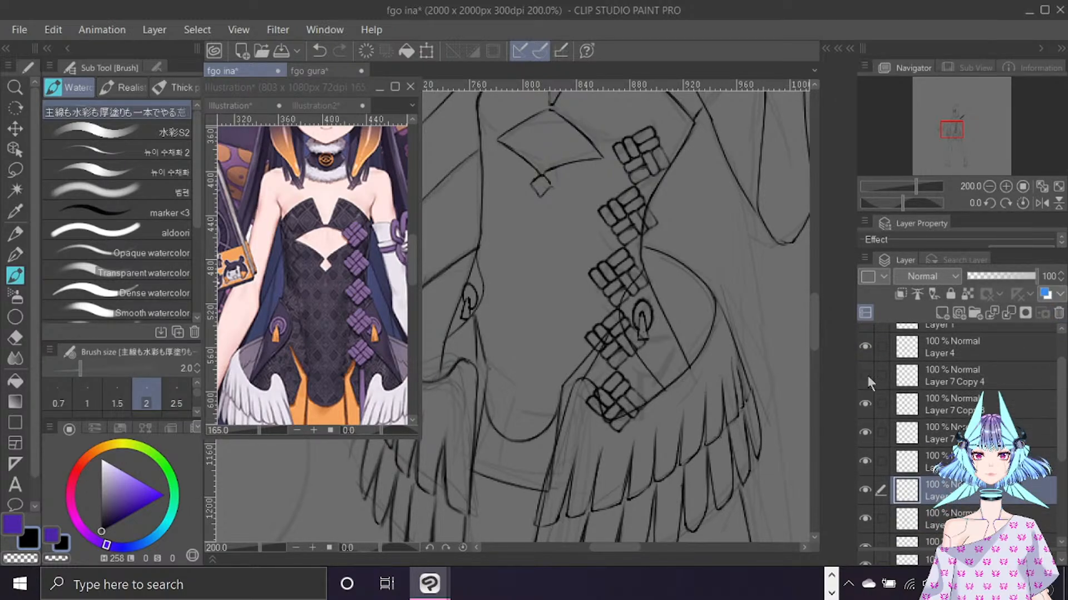
left_click(981, 383, "shift")
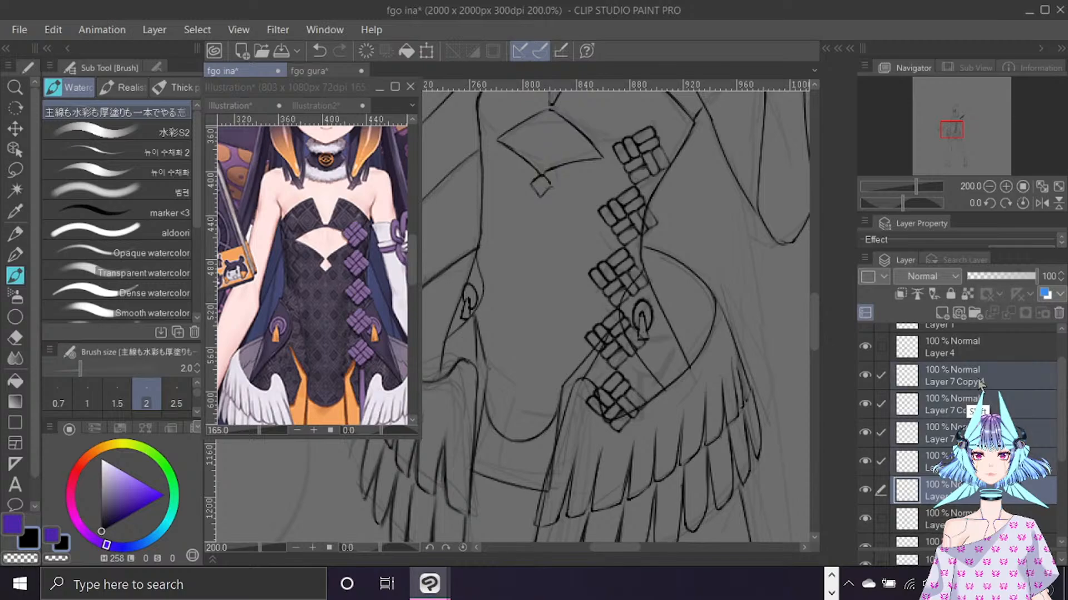
key("ctrl+t")
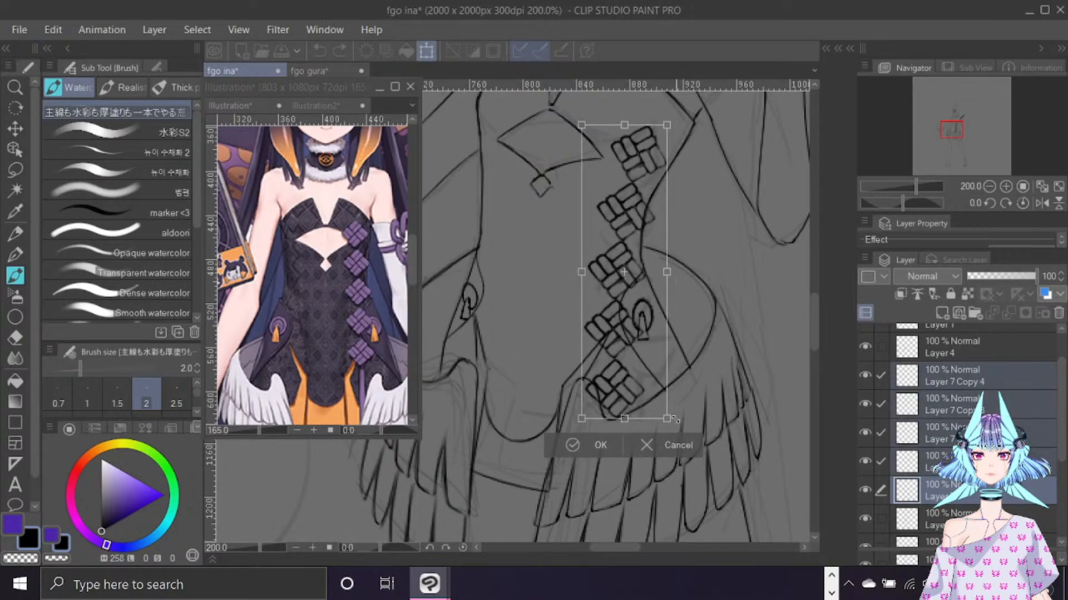
left_click_drag(674, 418, 670, 407)
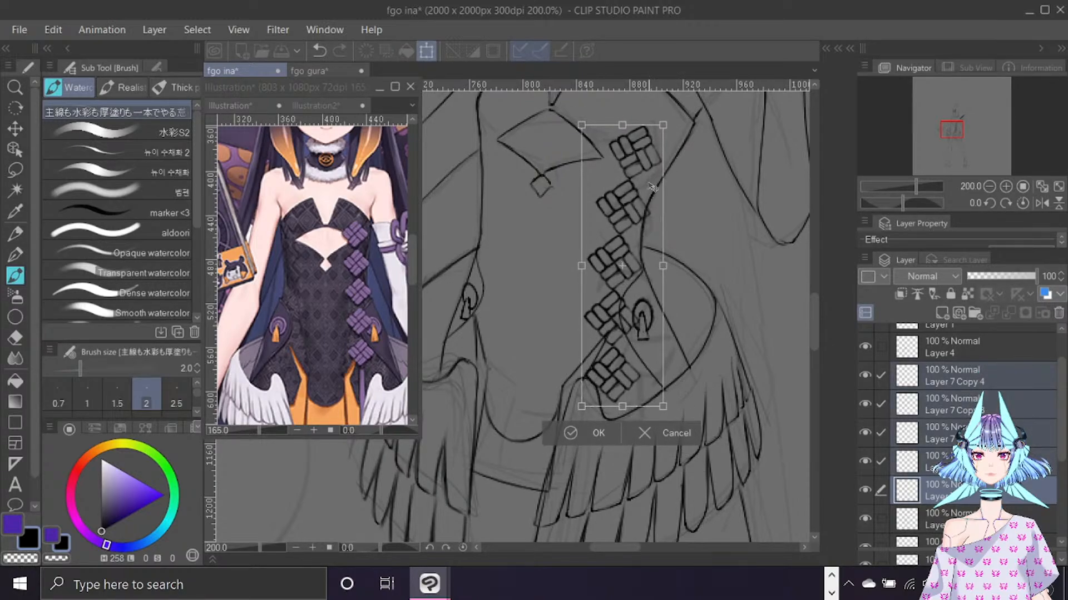
Try shifting and tilting the scaled ornament column on the dress, then undo back to the scaled-only state.
left_click_drag(652, 192, 655, 192)
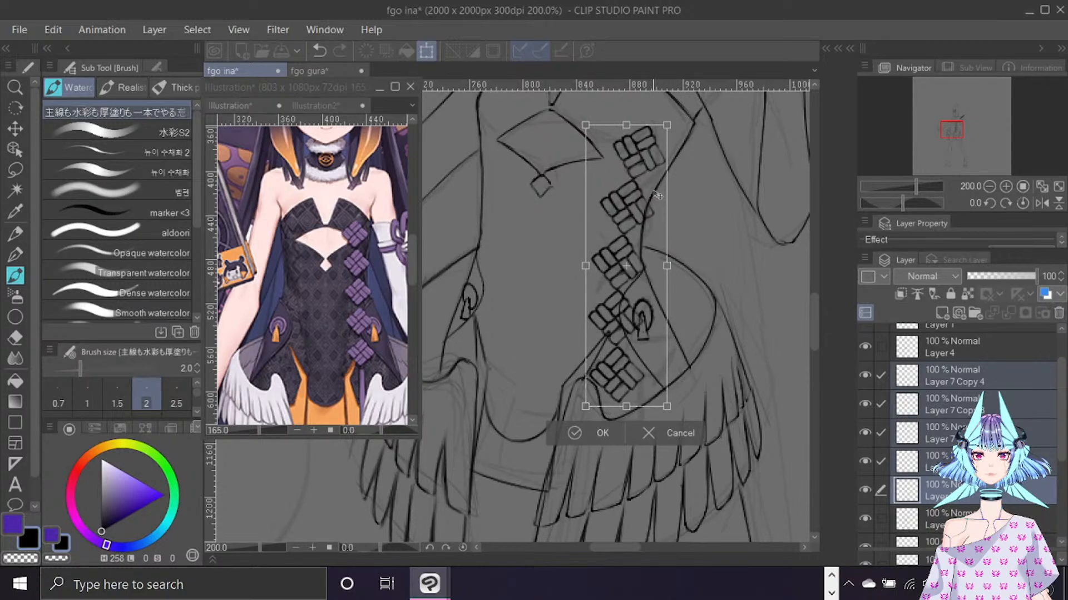
left_click_drag(657, 196, 635, 188)
left_click_drag(714, 398, 722, 397)
left_click_drag(621, 241, 634, 241)
key("ctrl+z")
key("ctrl+z")
key("ctrl+z")
key("ctrl+z")
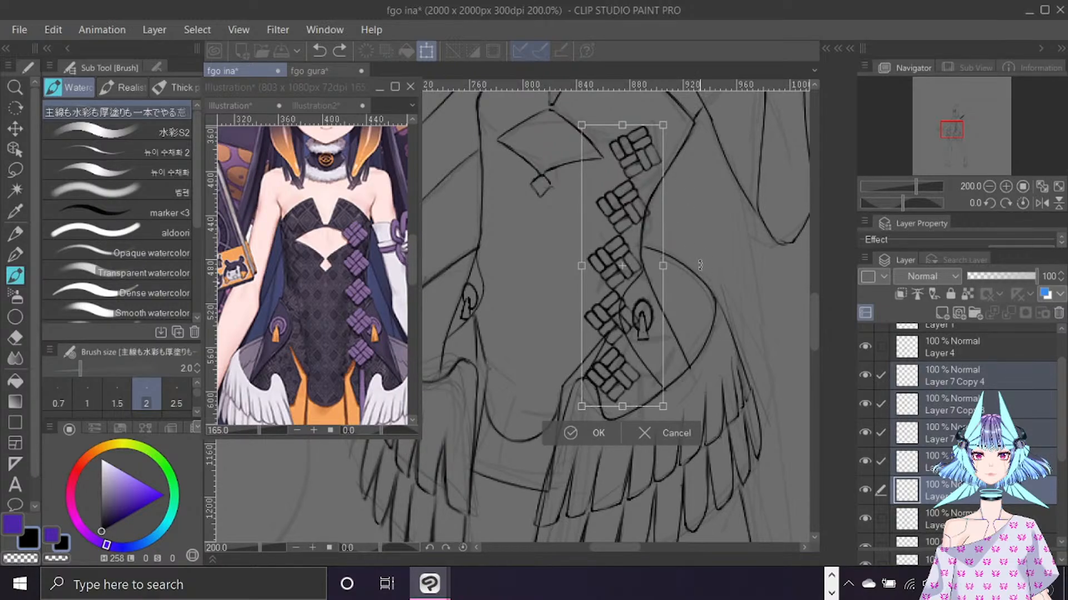
Apply the column's scaling and merge the selected ornament layers into a single layer.
left_click(606, 428)
scroll(605, 421, "down", 3)
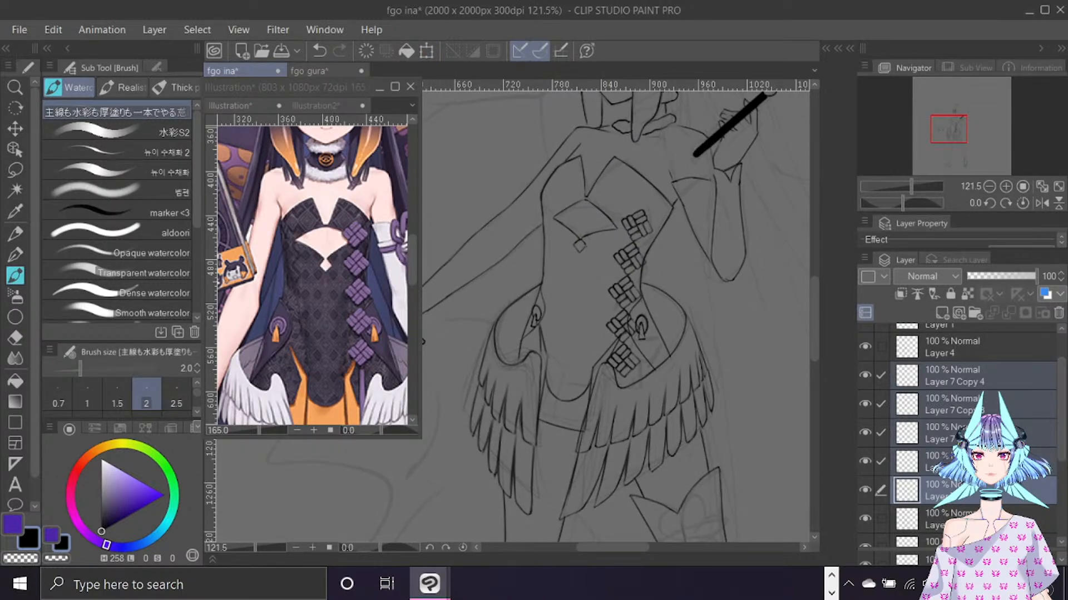
right_click(1024, 383)
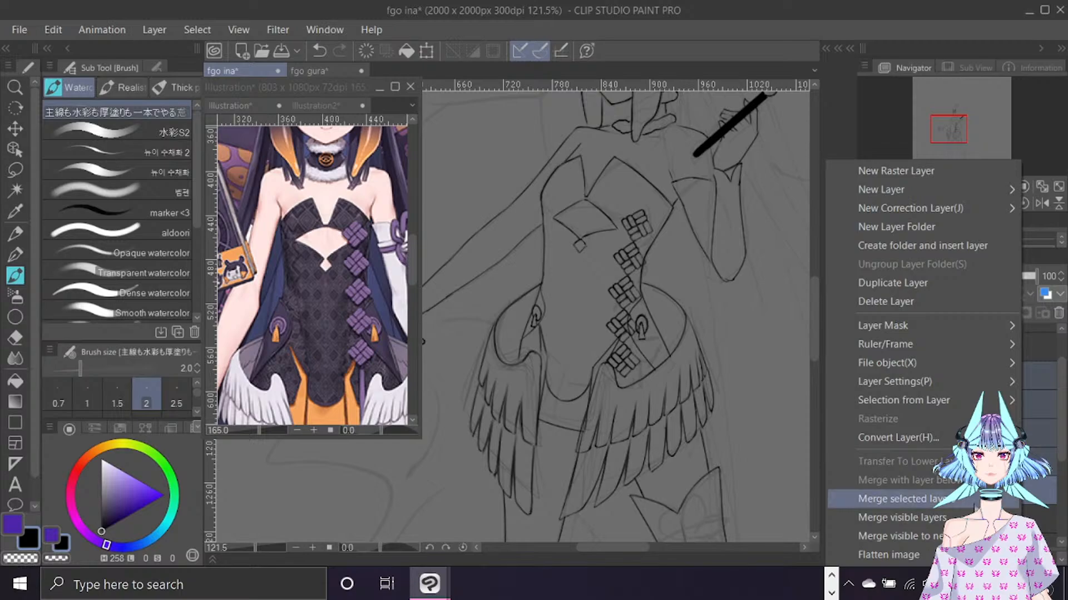
left_click(900, 499)
Try a mesh transformation pulling the merged ornament column inward at the waist, then undo it.
scroll(721, 276, "down", 1)
scroll(721, 277, "up", 2)
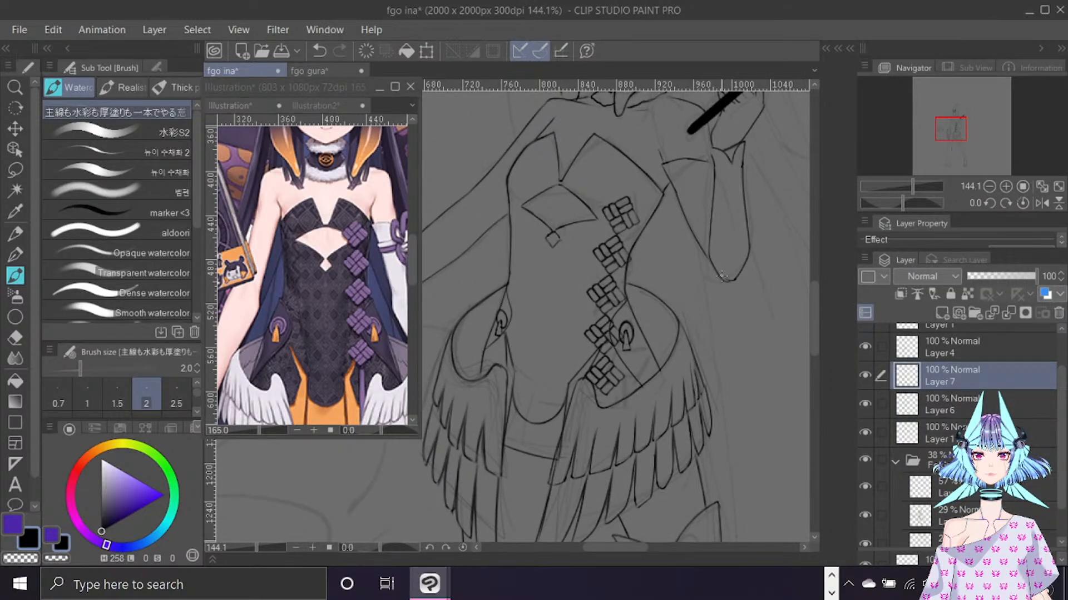
left_click(53, 30)
mouse_move(214, 391)
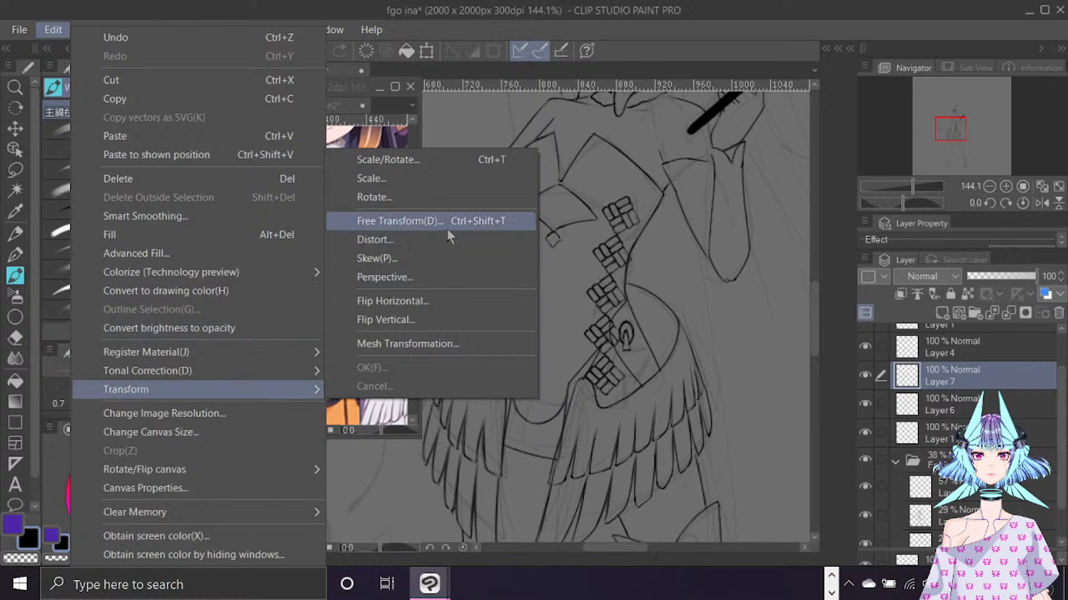
left_click(445, 344)
left_click_drag(640, 270, 634, 274)
left_click_drag(642, 332, 640, 327)
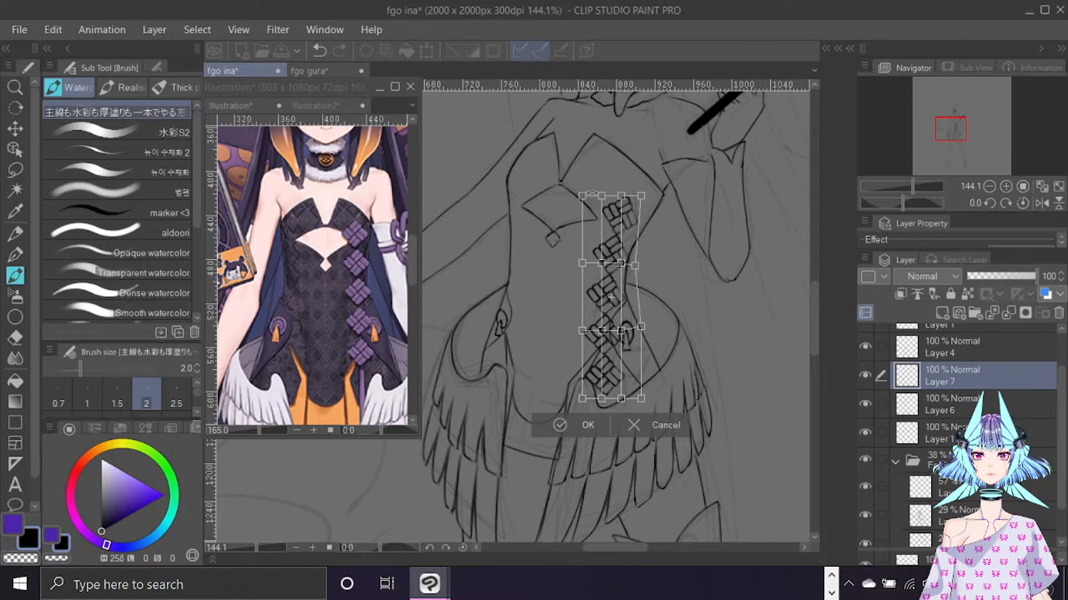
left_click_drag(602, 196, 602, 196)
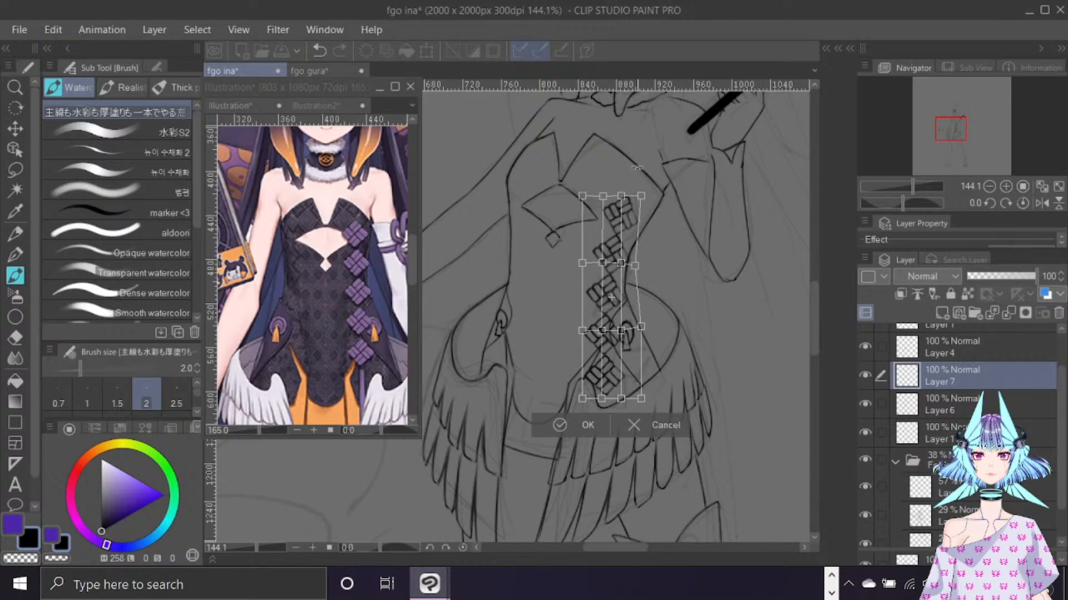
left_click(591, 426)
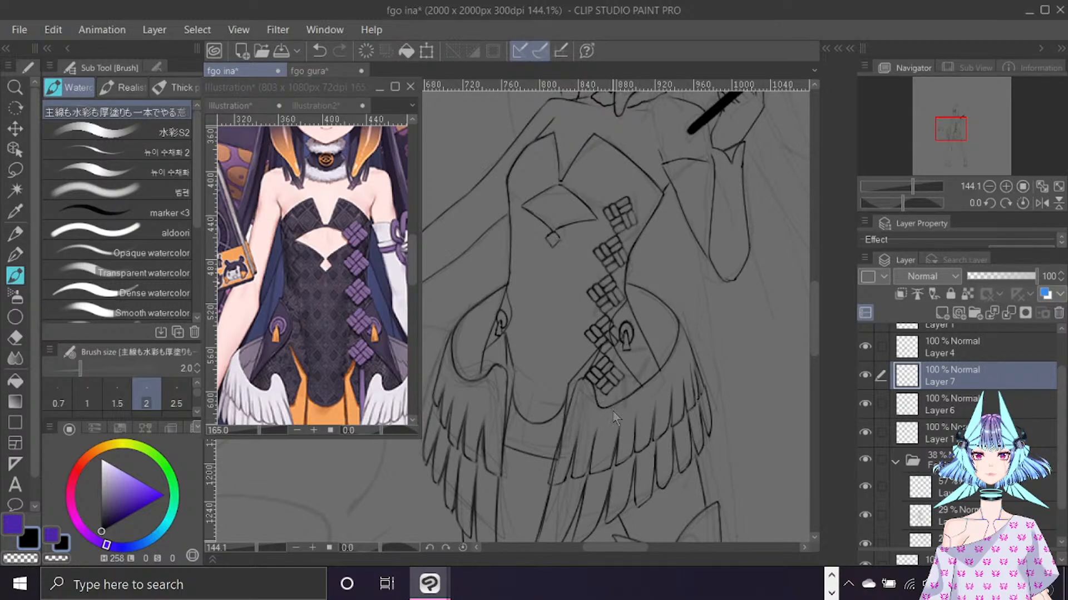
key("ctrl+z")
Mesh-transform the merged ornament column, pulling its outer edge slightly inward at the waist and outward at the hip.
left_click(66, 31)
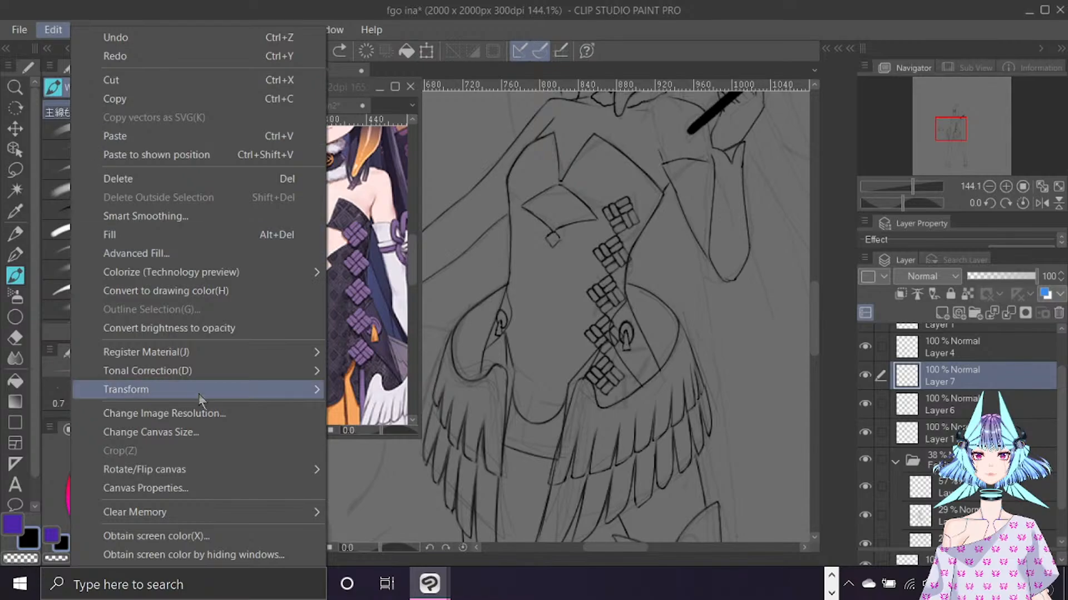
mouse_move(201, 391)
left_click(465, 343)
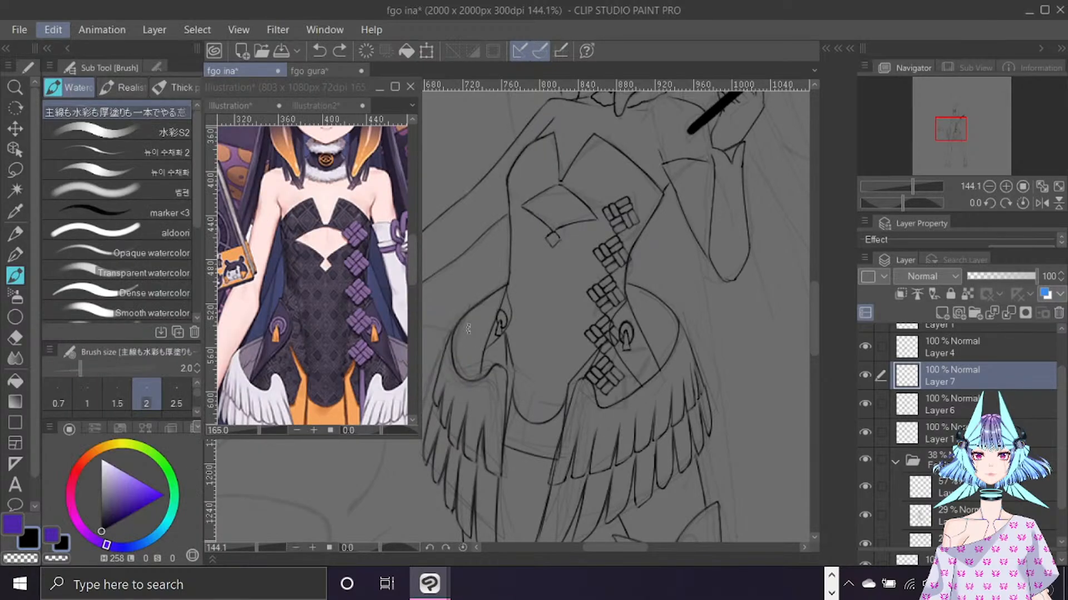
left_click_drag(641, 269, 642, 265)
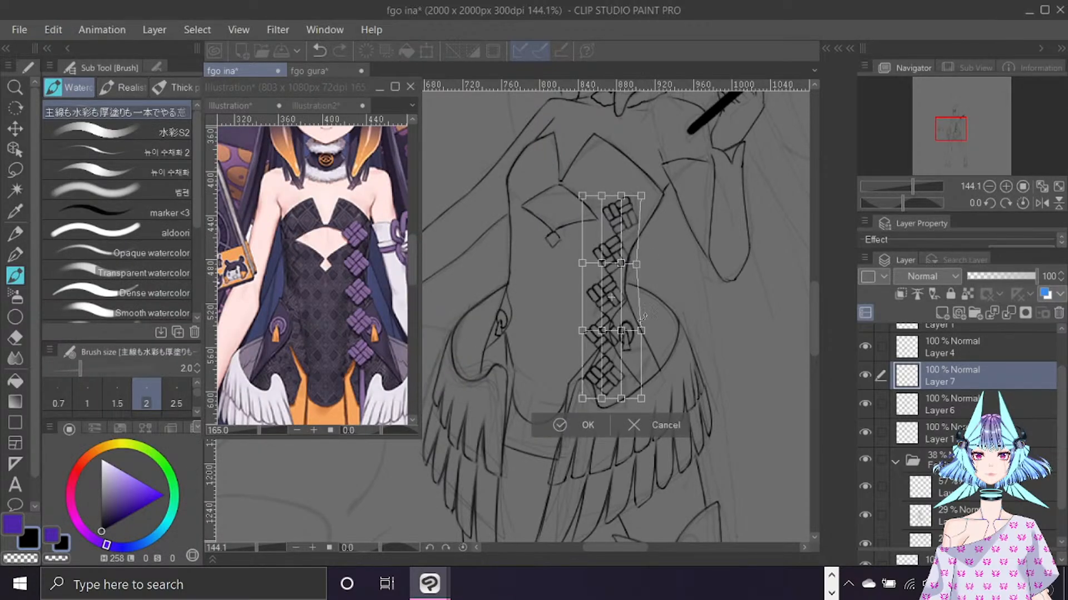
left_click_drag(641, 330, 643, 332)
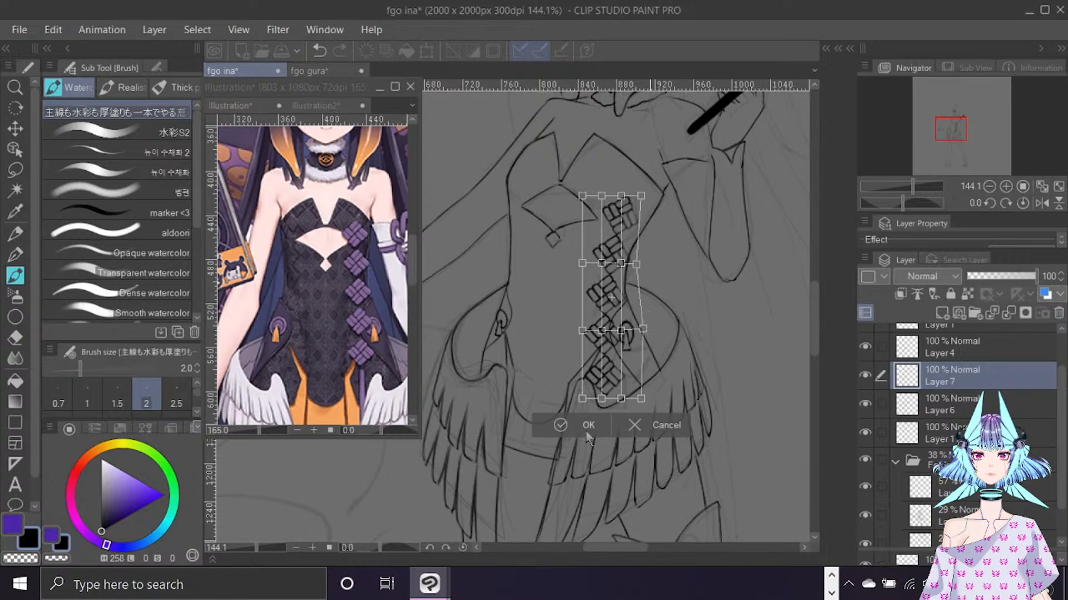
left_click(561, 425)
Switch to the hard eraser on Layer 6 and reduce its size to 7.
key("e")
scroll(586, 414, "up", 3)
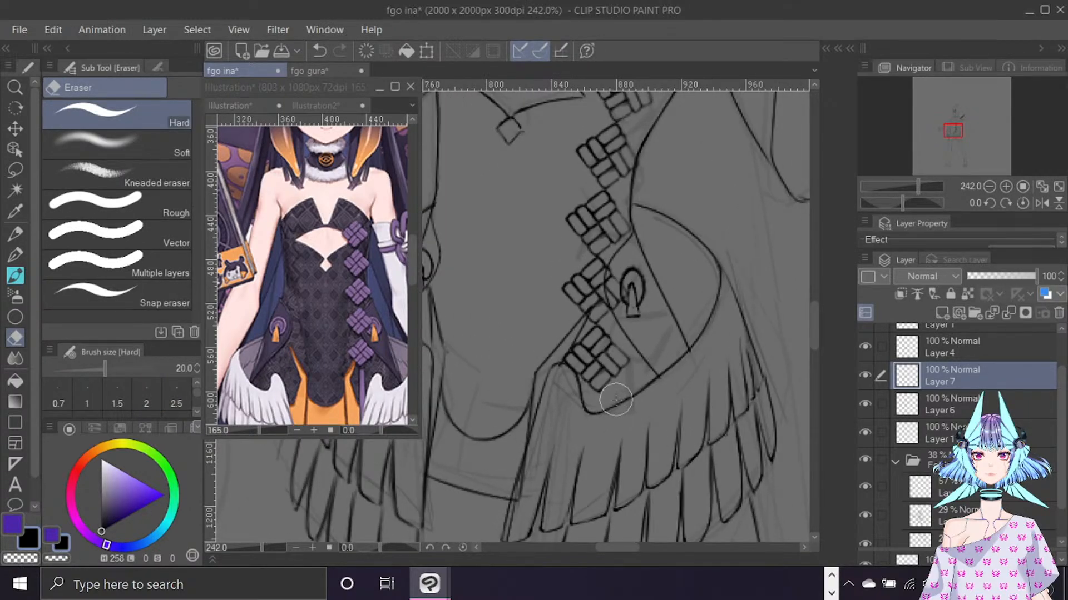
left_click(961, 405)
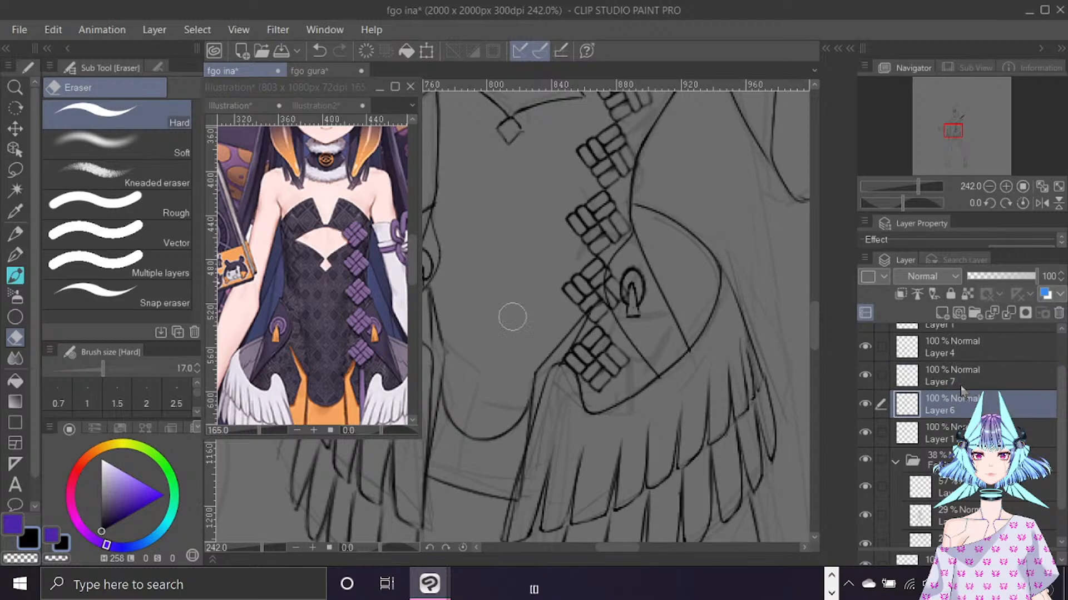
key("bracketleft")
key("bracketleft")
key("bracketleft")
key("bracketleft")
key("bracketleft")
key("bracketleft")
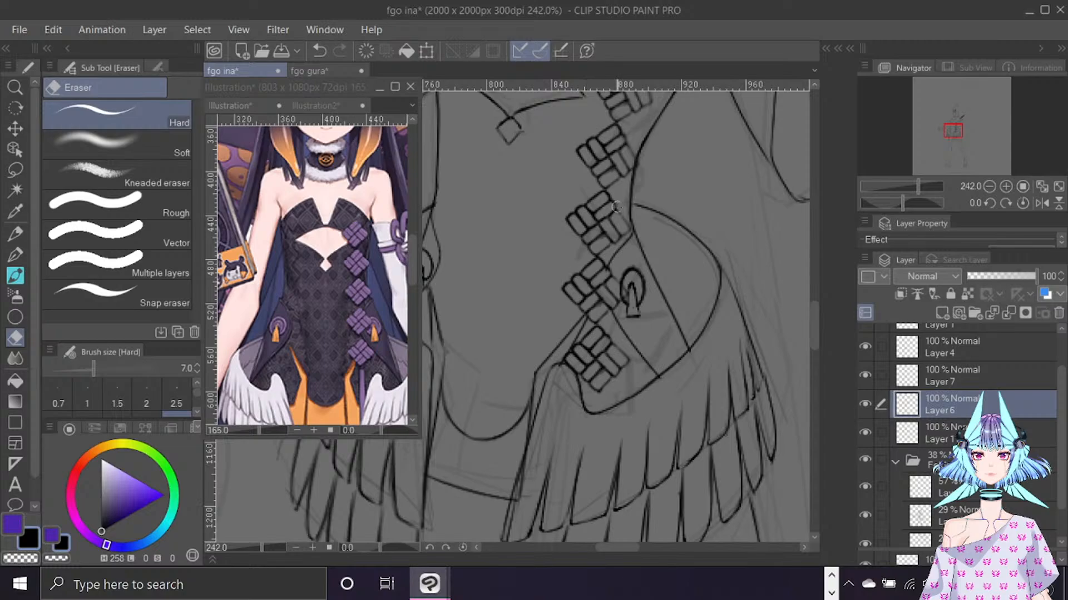
Check the full figure by toggling the visibility of the rough sketch folder, Layer 6 and the ornament layer.
scroll(639, 267, "down", 6)
scroll(683, 254, "down", 3)
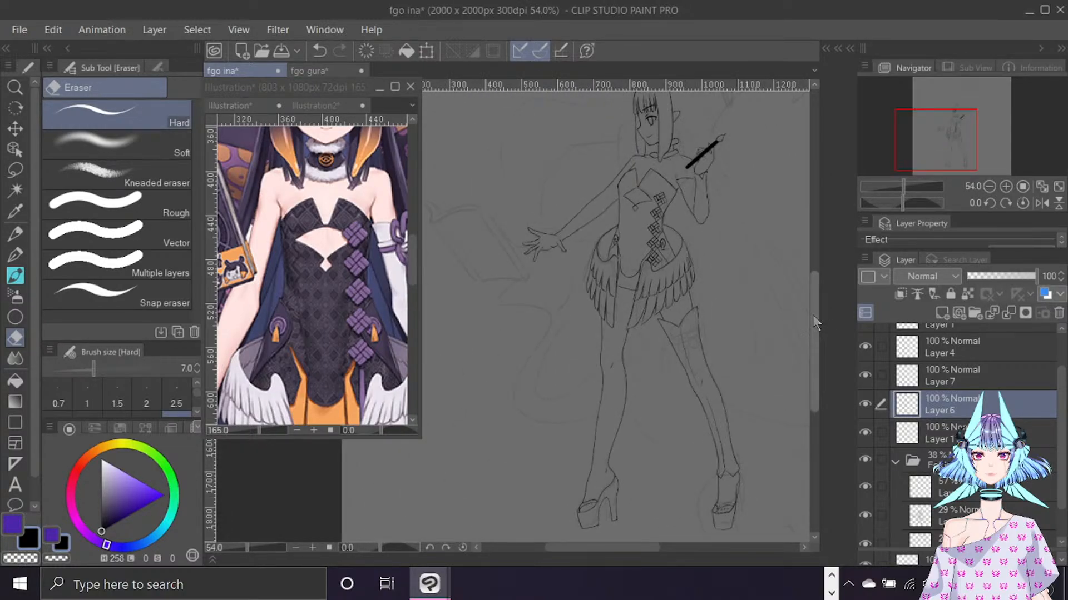
scroll(684, 262, "up", 1)
left_click(866, 460)
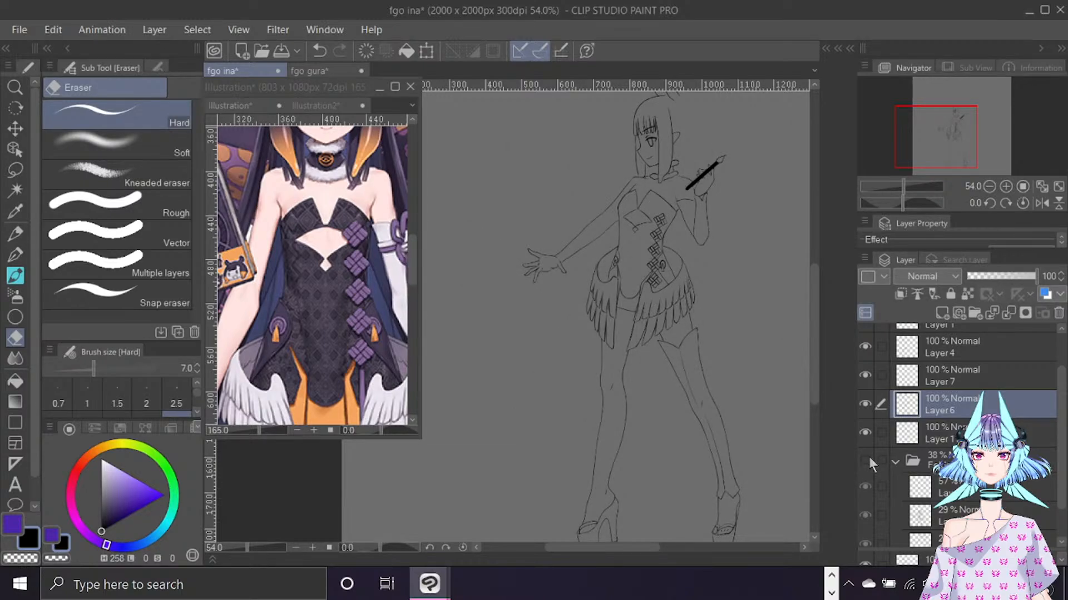
left_click(866, 459)
left_click(864, 404)
left_click(864, 403)
left_click(947, 383)
left_click(863, 375)
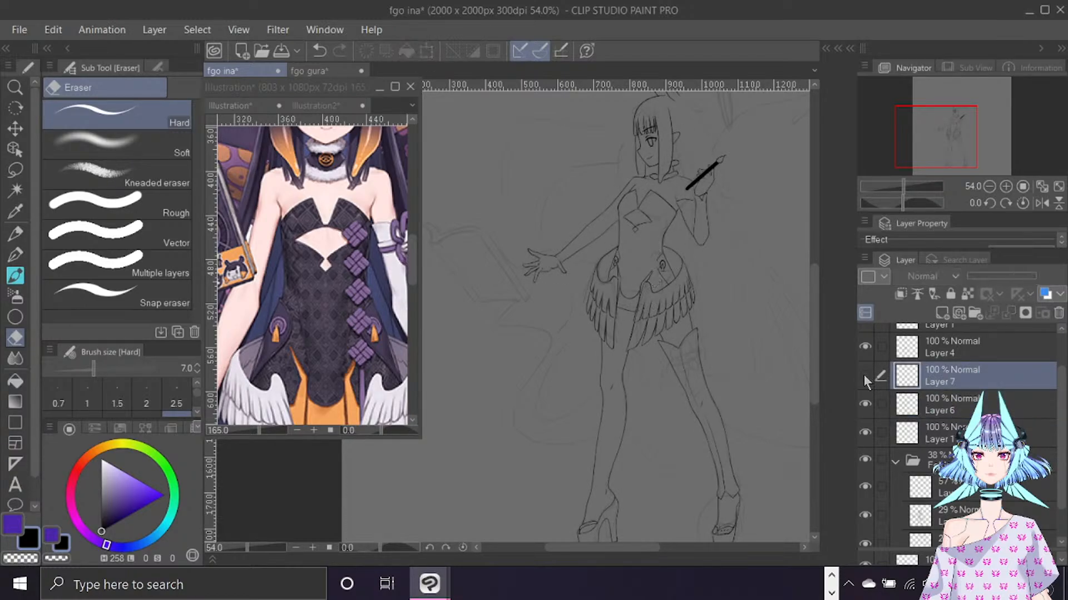
left_click(864, 375)
Return to the hip area with the hard eraser at size 6 and make Layer 6 active.
key("b")
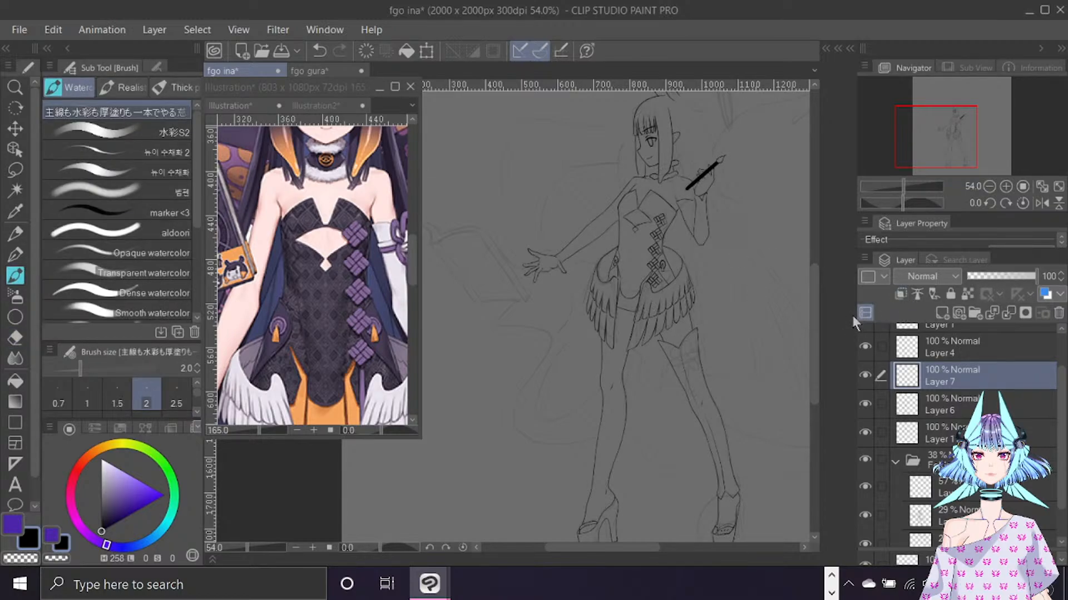
scroll(662, 284, "up", 5)
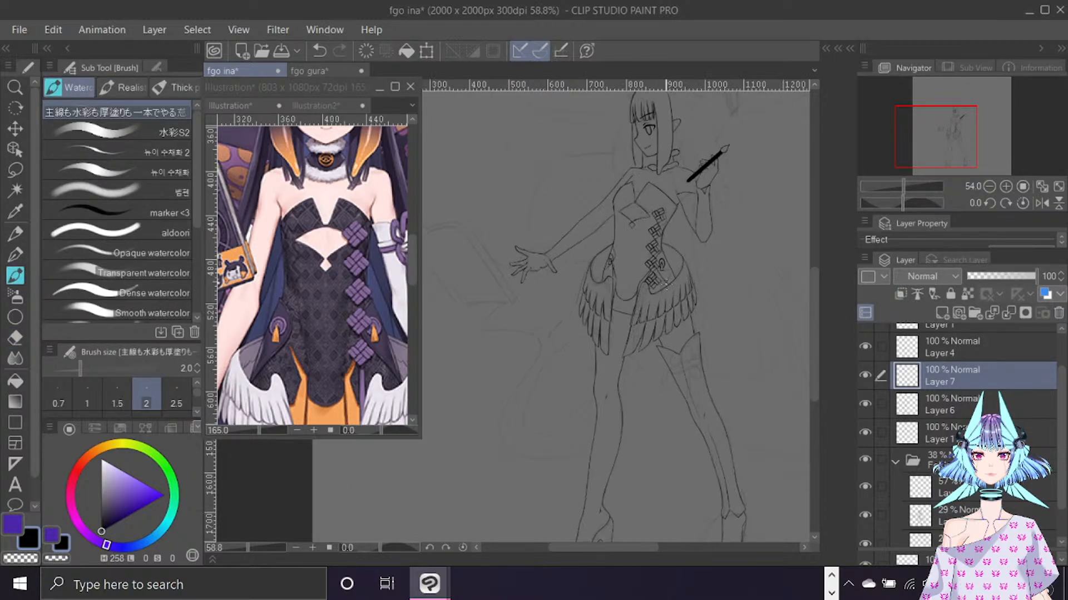
scroll(650, 283, "up", 2)
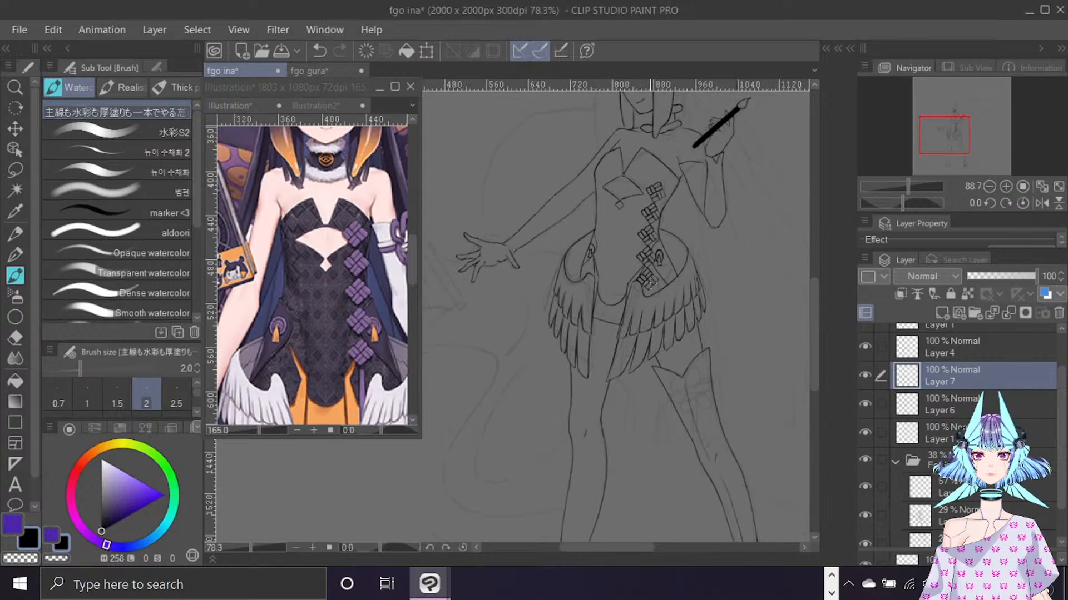
scroll(700, 272, "up", 3)
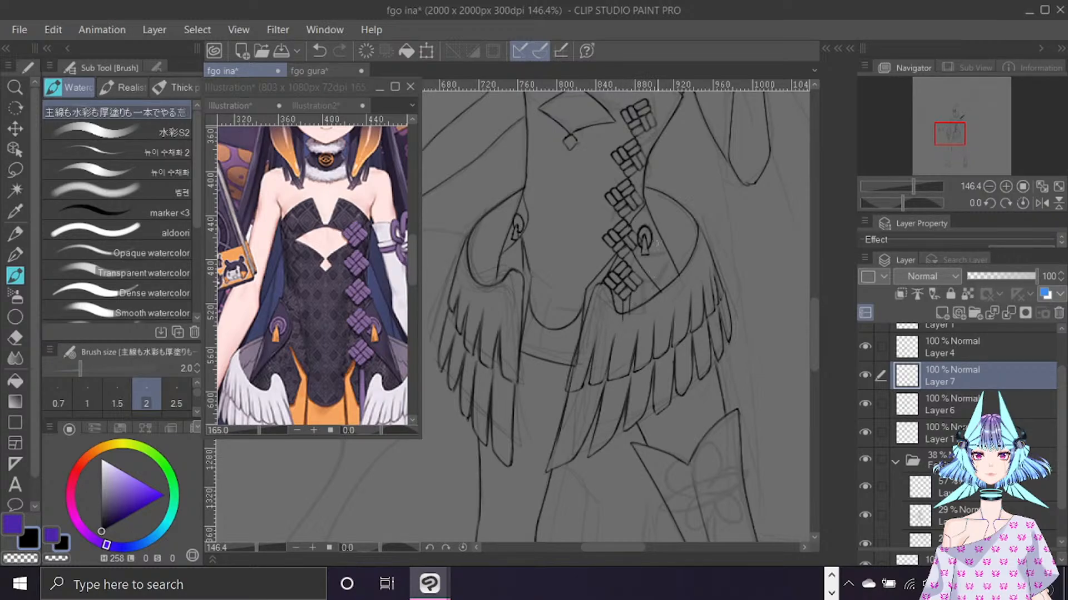
key("e")
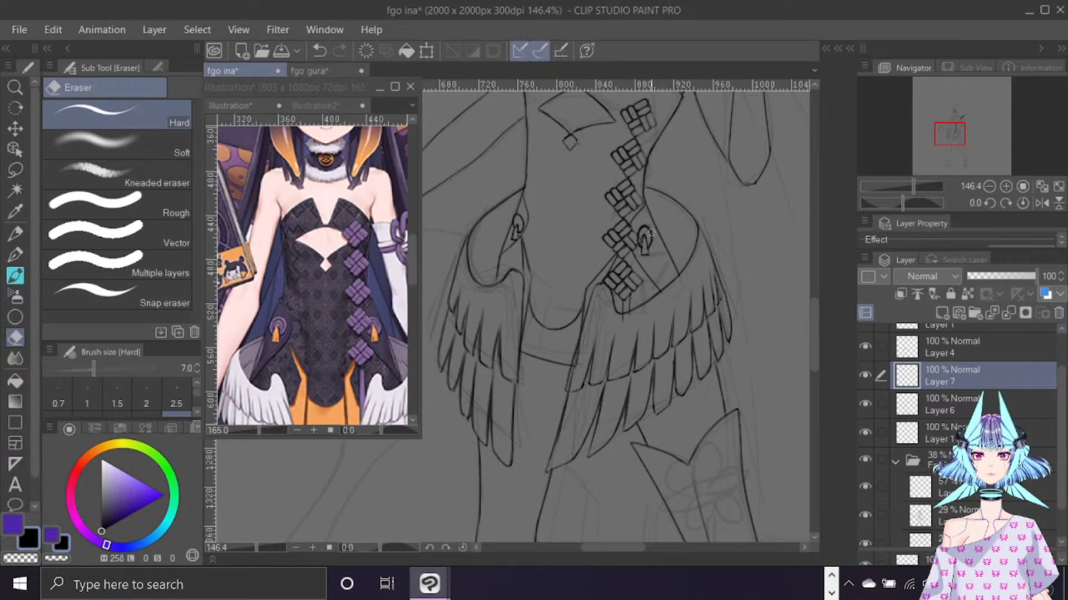
key("bracketleft")
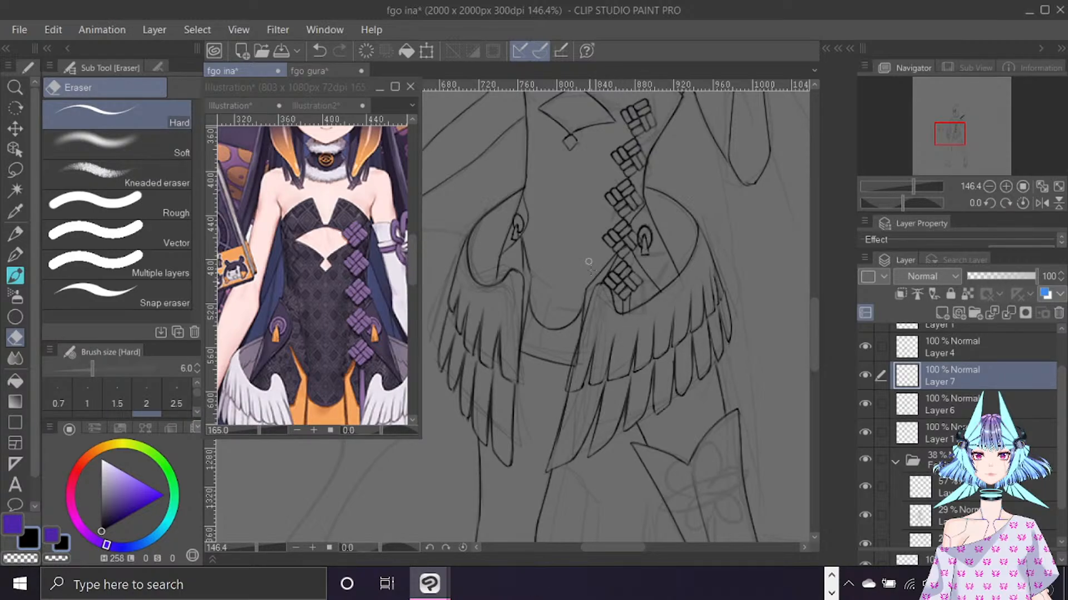
left_click(945, 406)
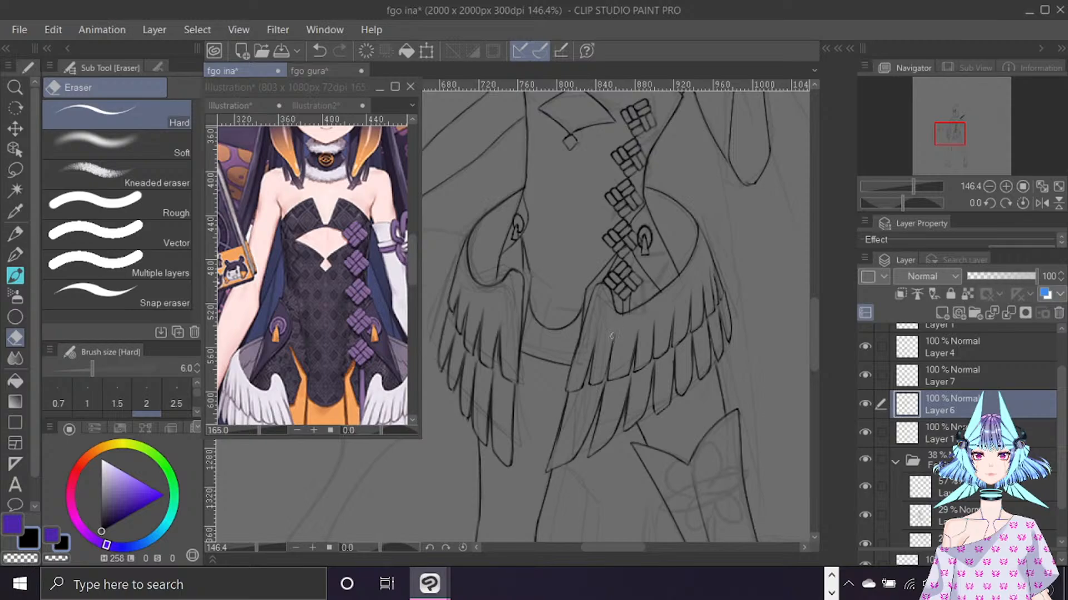
Examine the whole line-art figure and the complete reference illustration side by side.
scroll(630, 270, "down", 3)
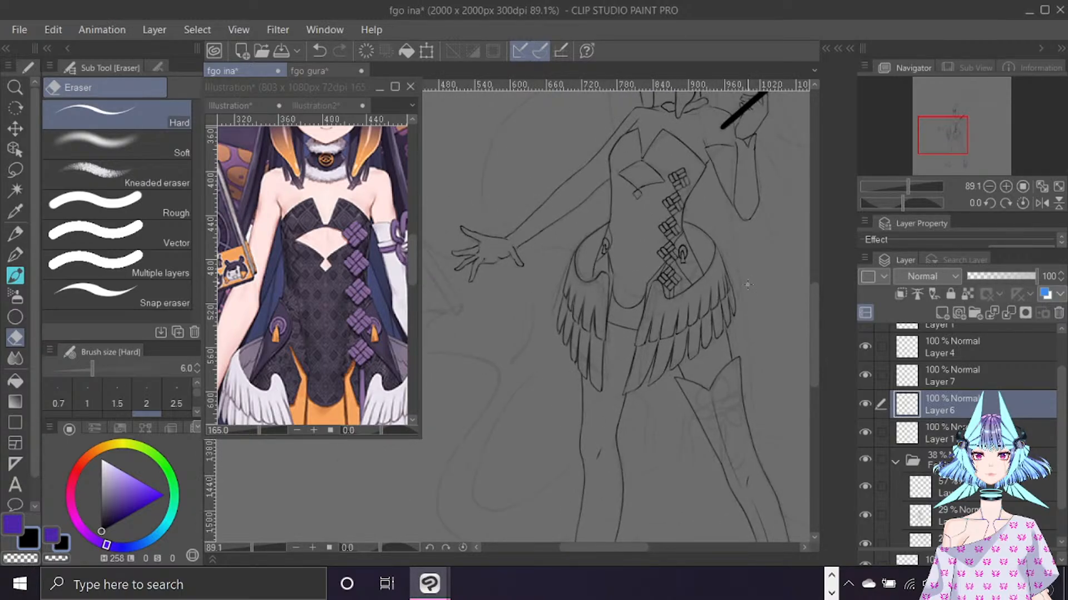
left_click_drag(606, 549, 622, 550)
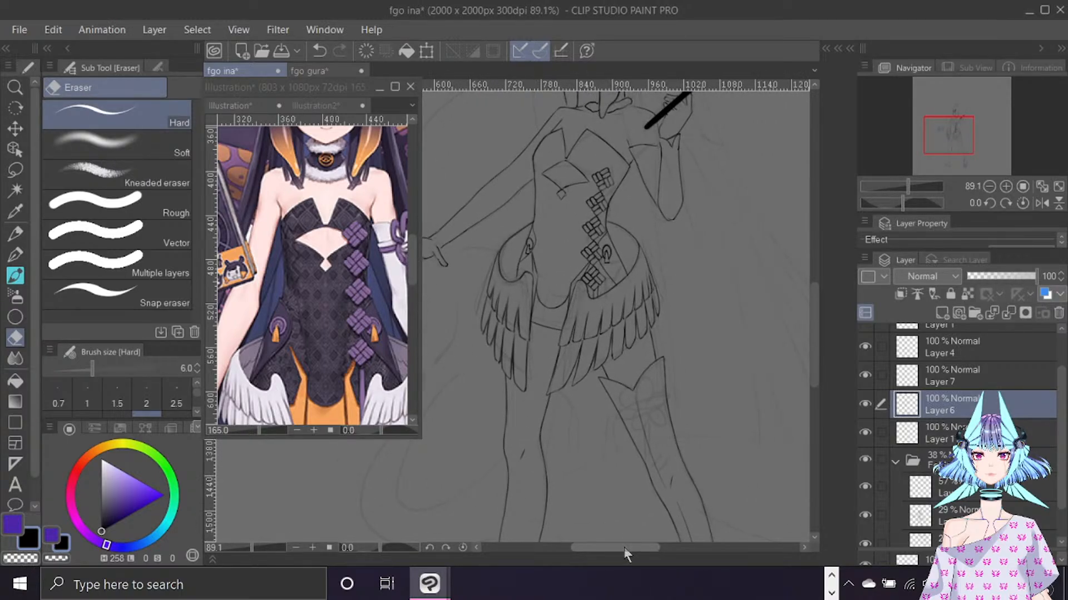
scroll(614, 225, "down", 5)
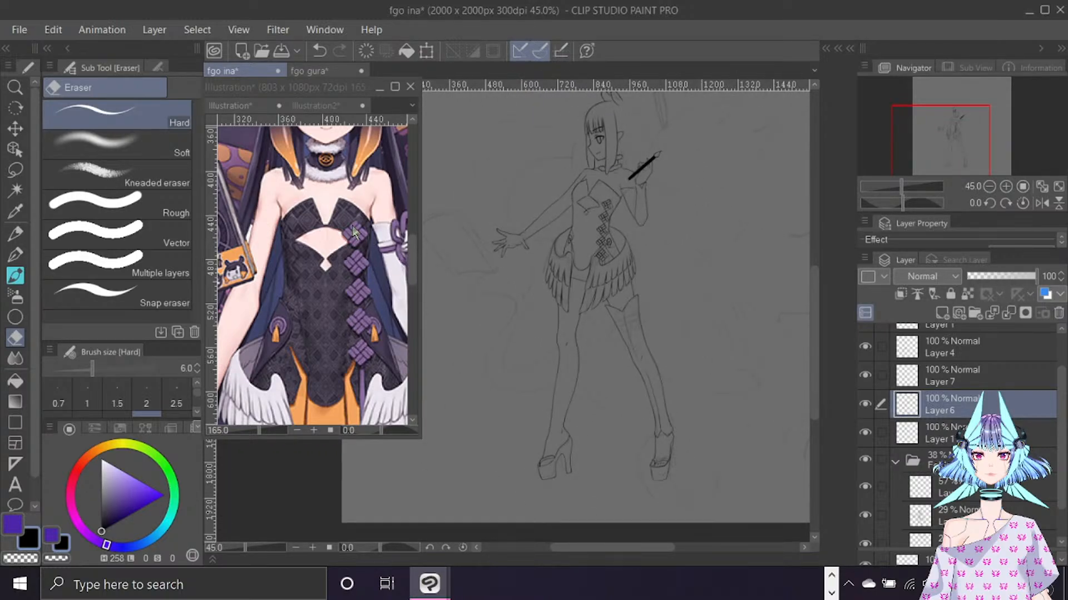
left_click(231, 105)
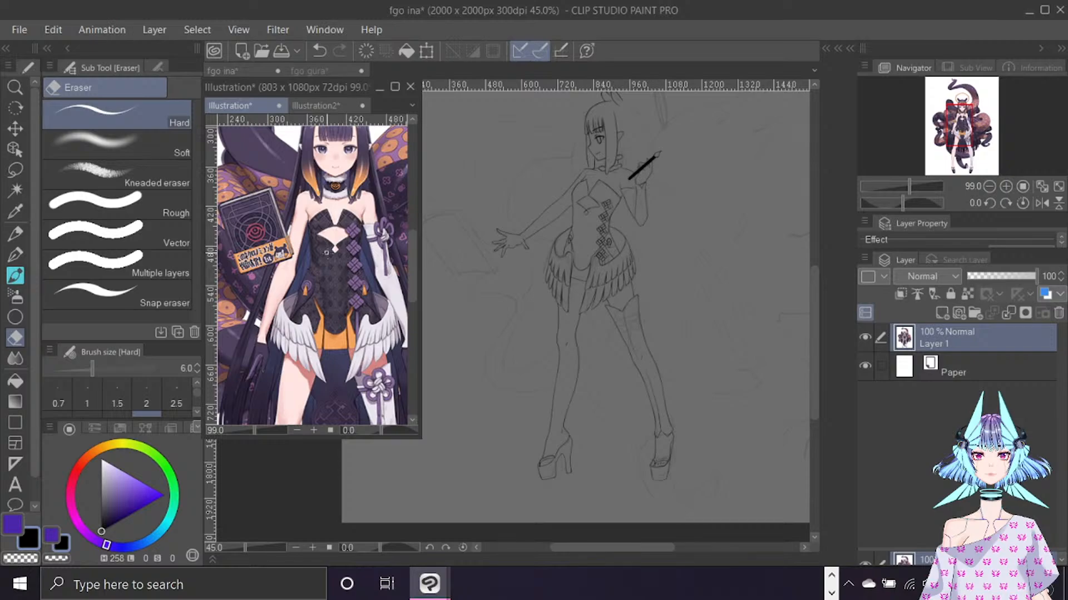
scroll(311, 273, "down", 3)
key("ctrl+minus")
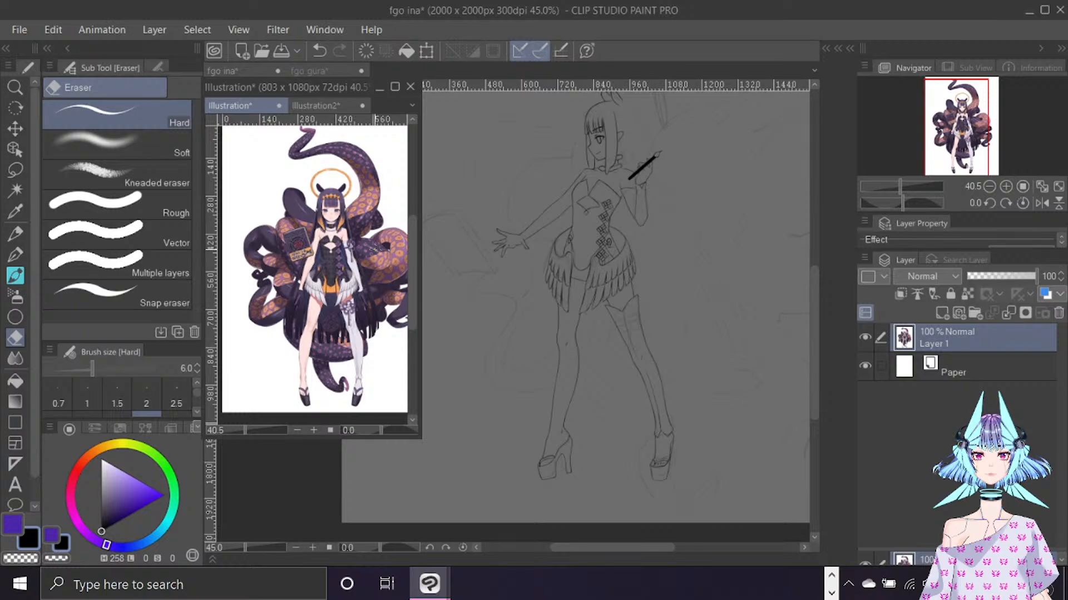
Check the full figure's line art by hiding and showing Layer 6.
left_click(735, 521)
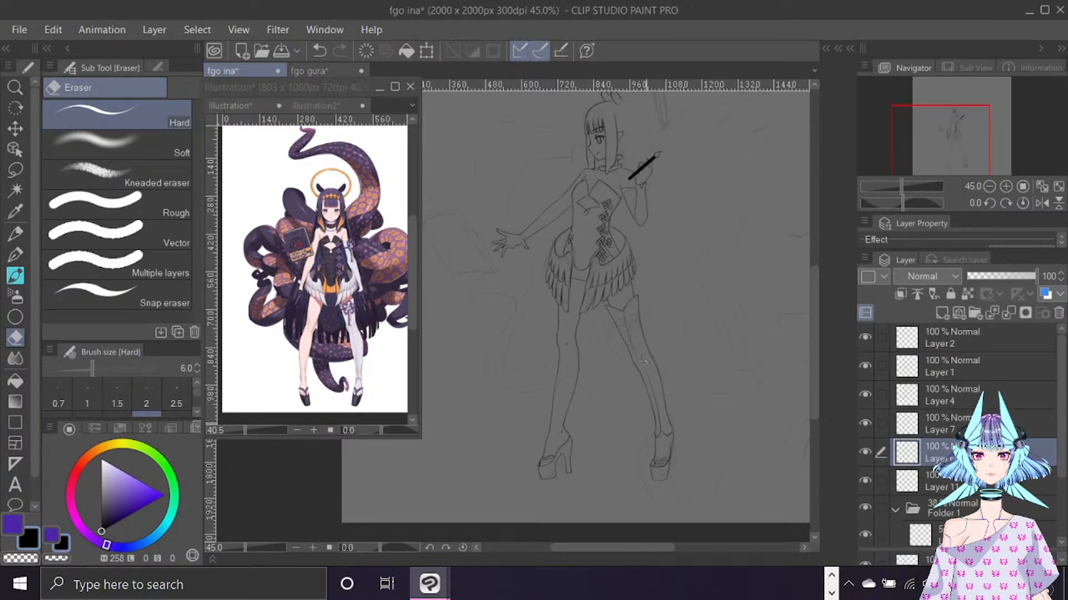
scroll(656, 234, "down", 1)
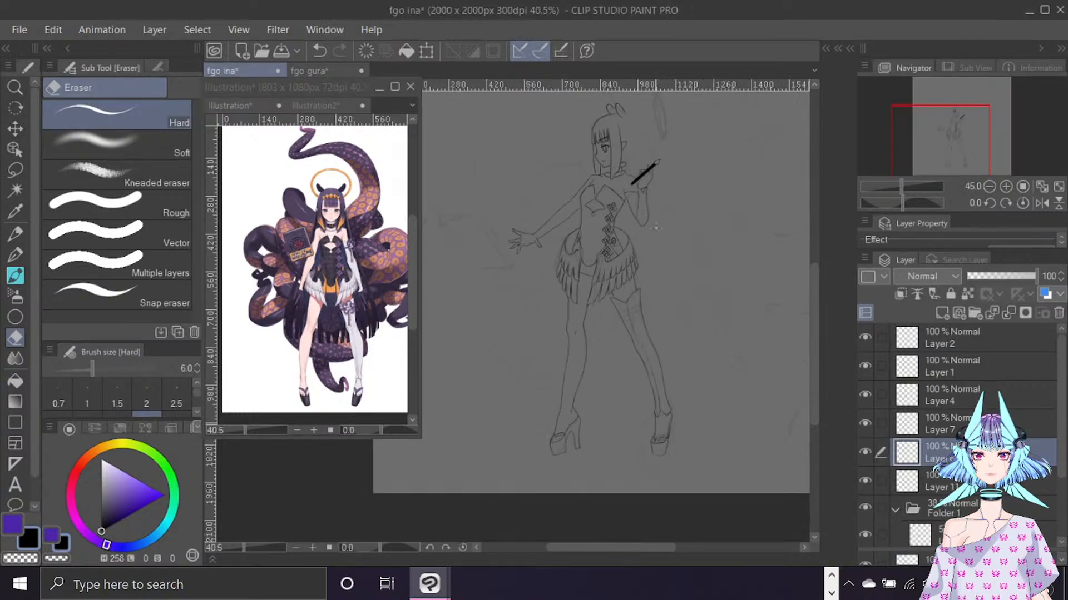
scroll(682, 207, "down", 1)
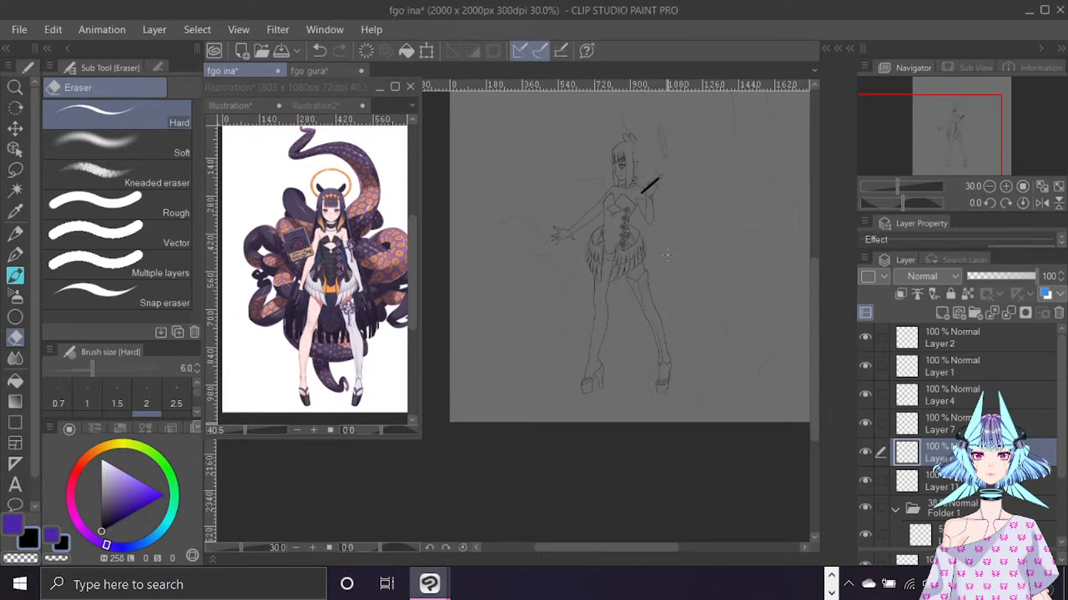
scroll(667, 256, "up", 1)
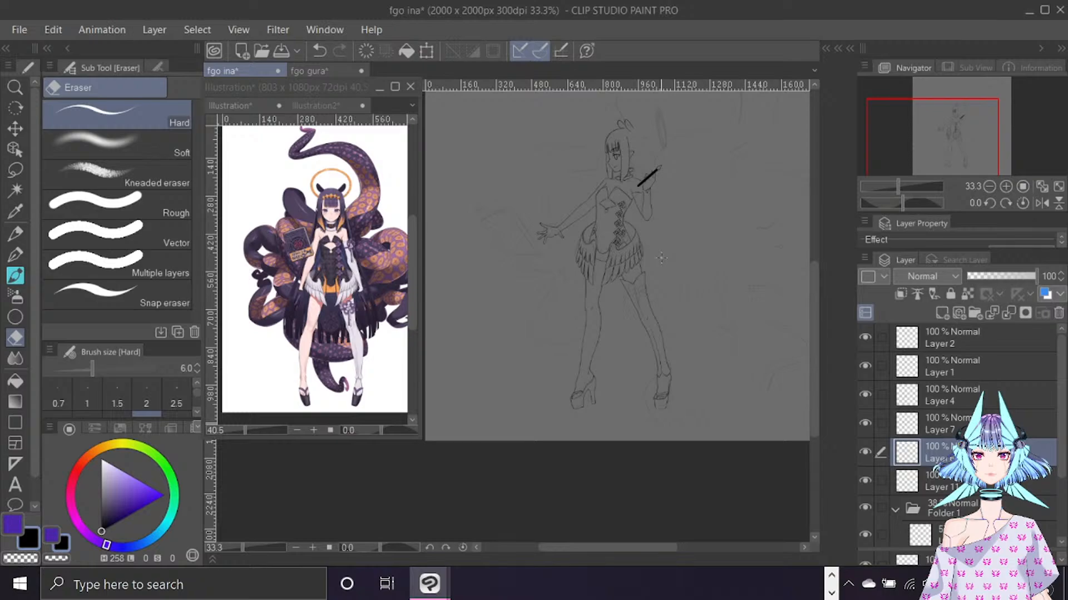
left_click(865, 451)
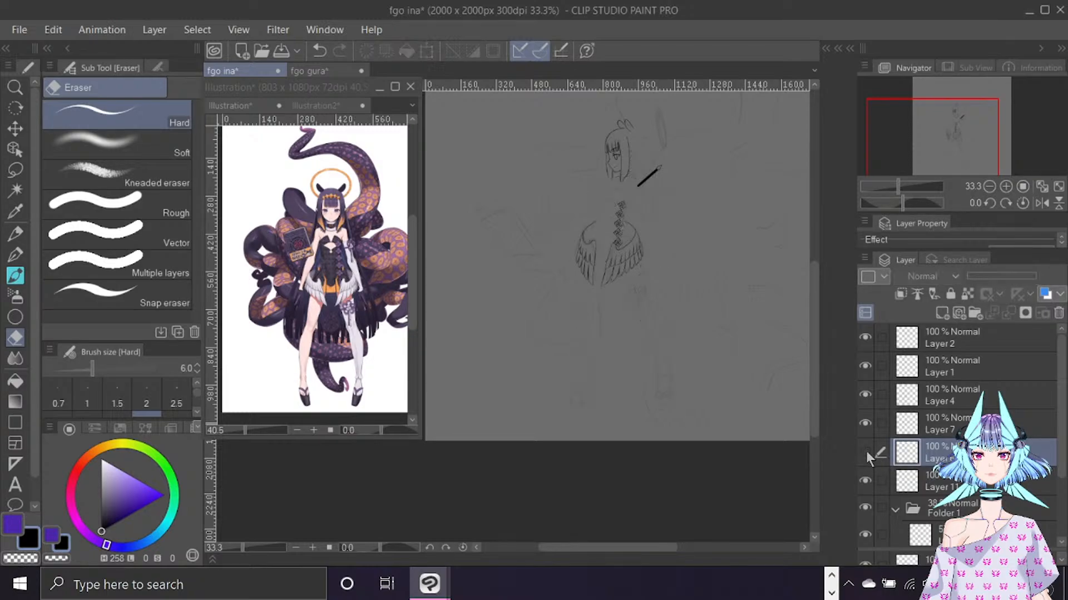
left_click(865, 452)
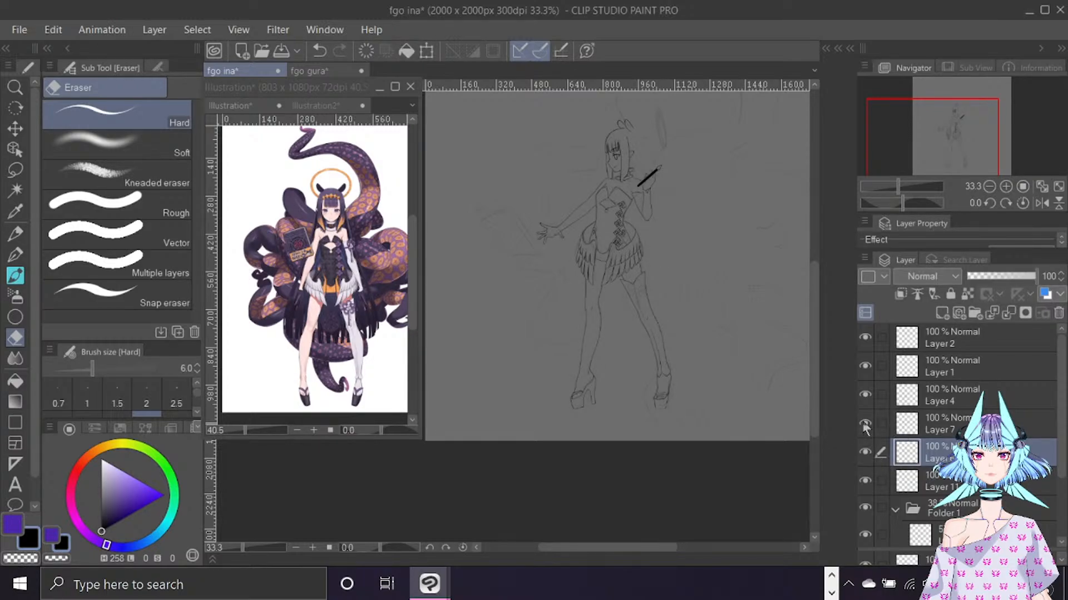
Add a new raster layer above Layer 7.
left_click(865, 423)
left_click(997, 414)
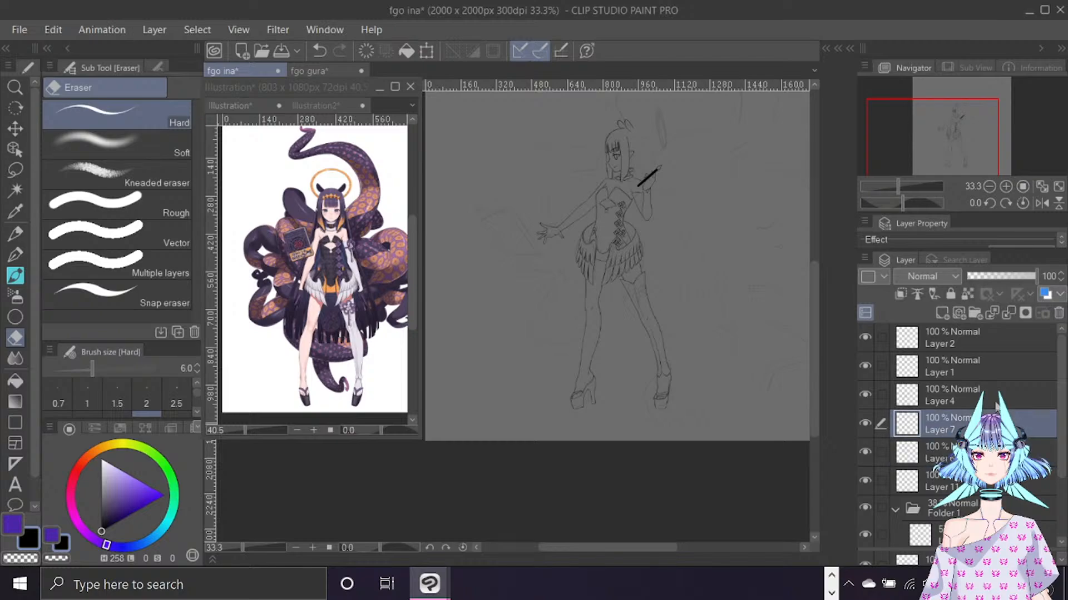
left_click(941, 313)
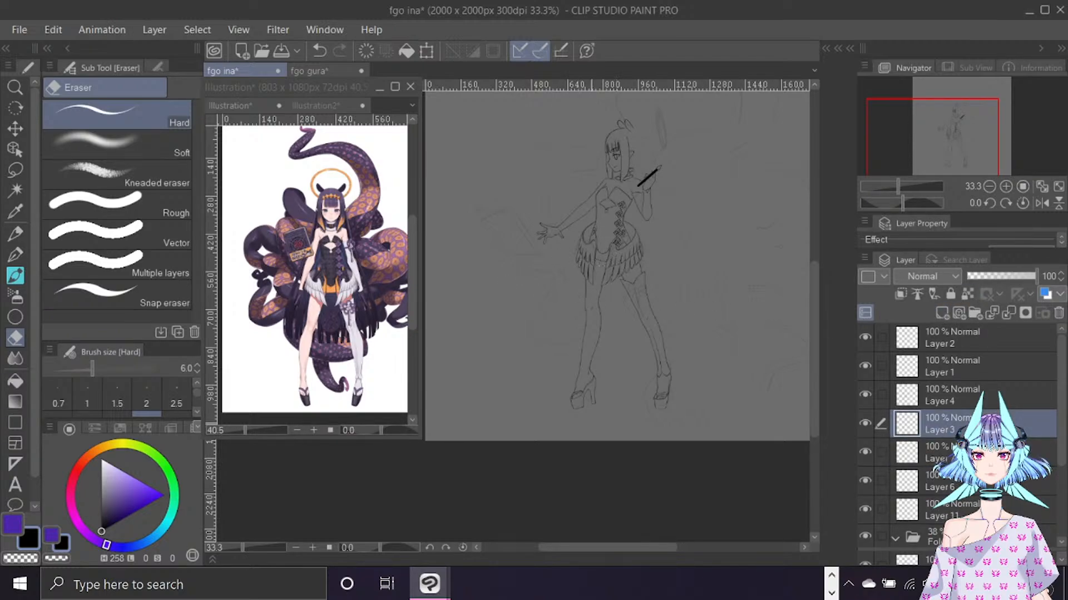
Examine the purple flower knot on the reference's white stocking beside the rough knot sketch on the thigh.
scroll(637, 314, "up", 4)
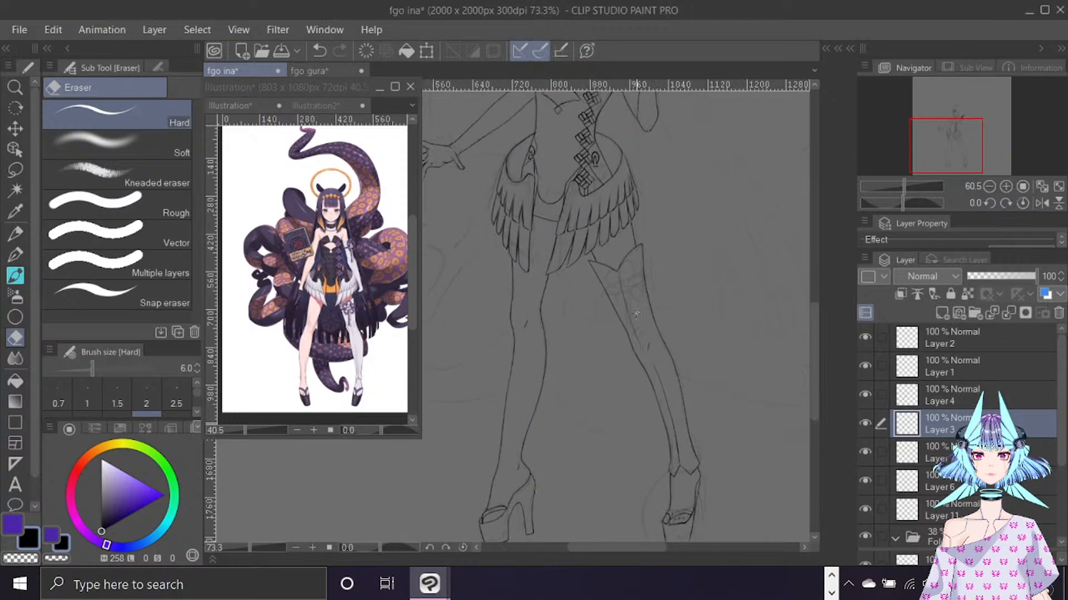
scroll(637, 315, "up", 3)
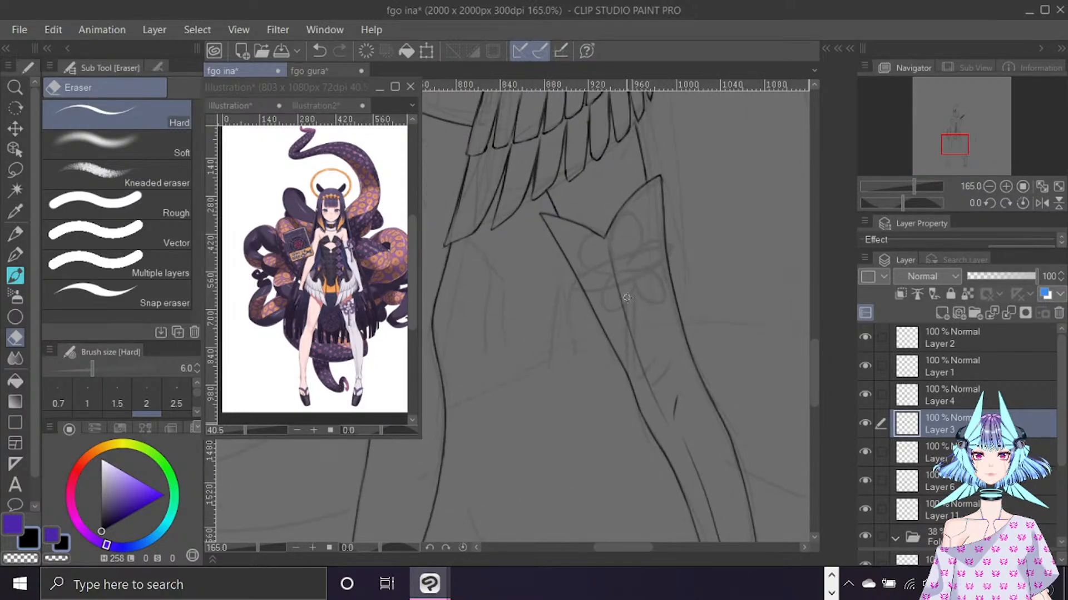
scroll(628, 297, "up", 1)
left_click(388, 263)
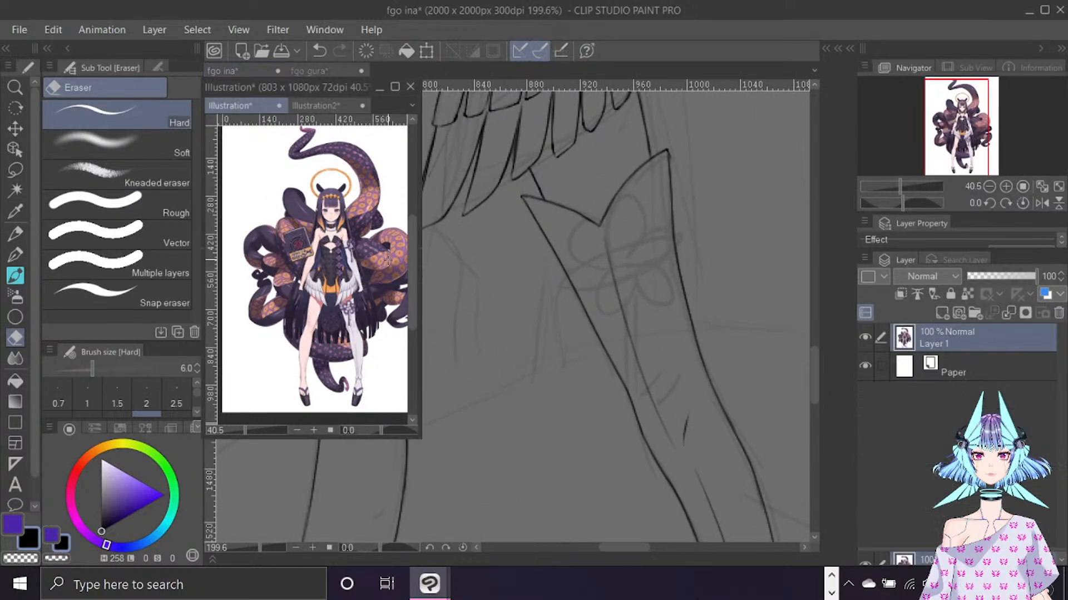
scroll(388, 263, "up", 3)
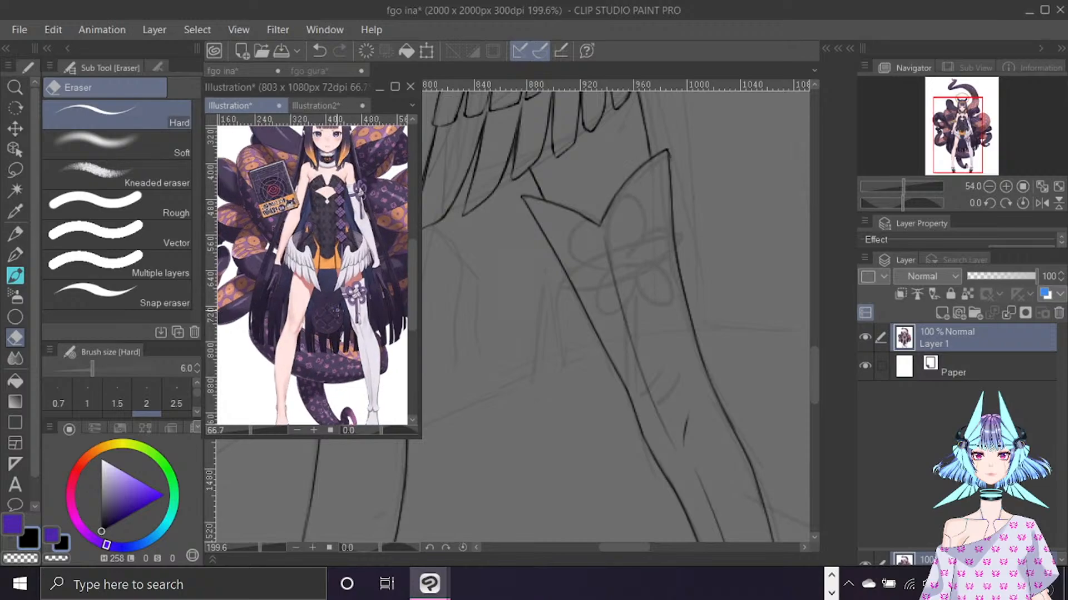
scroll(354, 295, "up", 4)
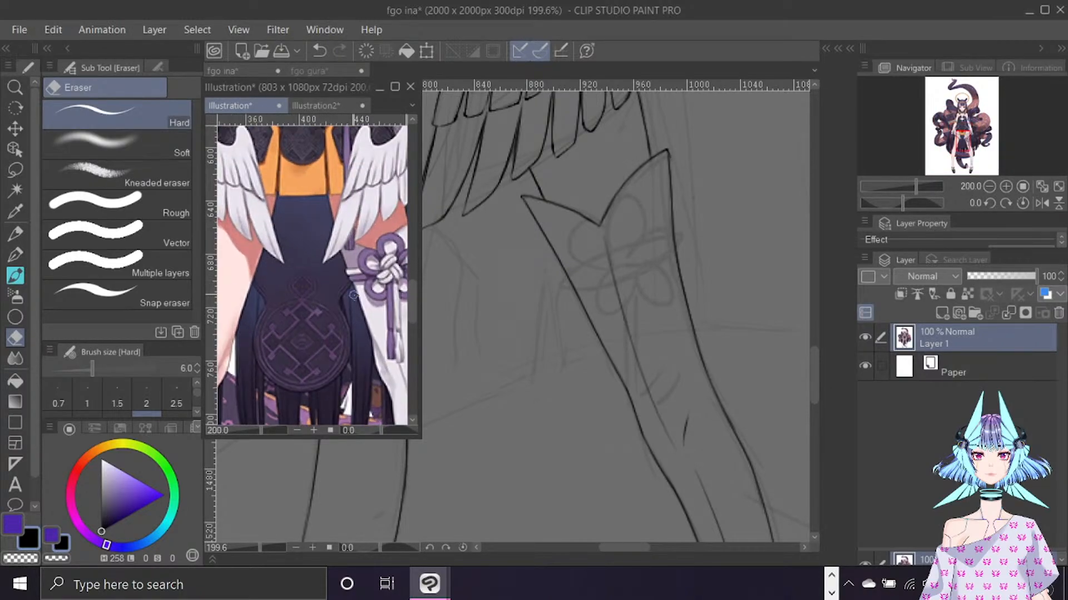
scroll(353, 295, "down", 1)
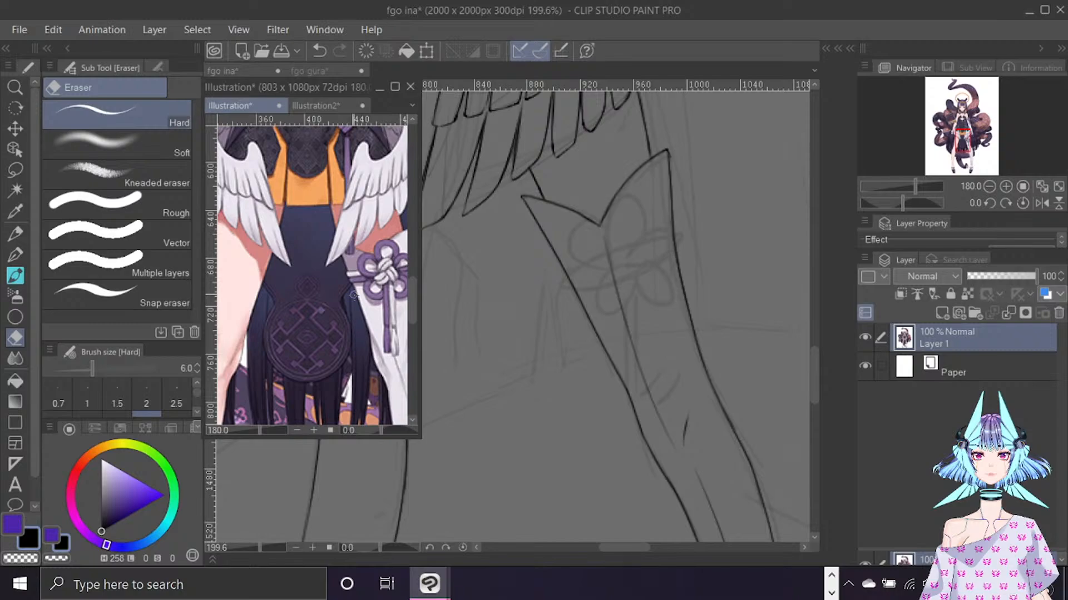
left_click_drag(962, 140, 965, 149)
left_click(751, 264)
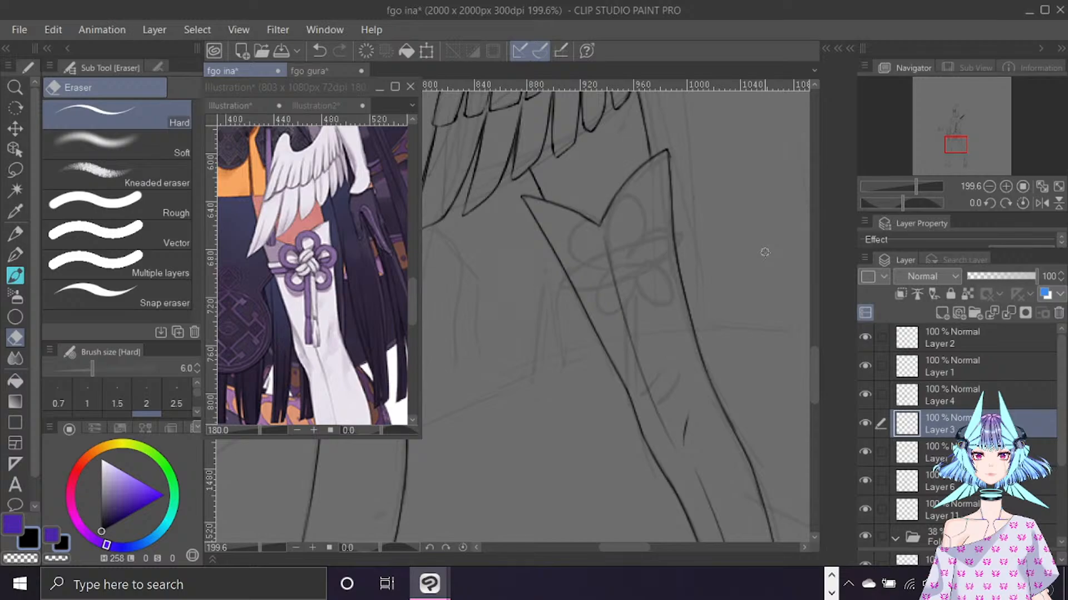
Draw a thick black five-petal flower between the legs beside the stocking's upper part, using the brush at size 7.
key("bracketright")
key("bracketright")
key("bracketright")
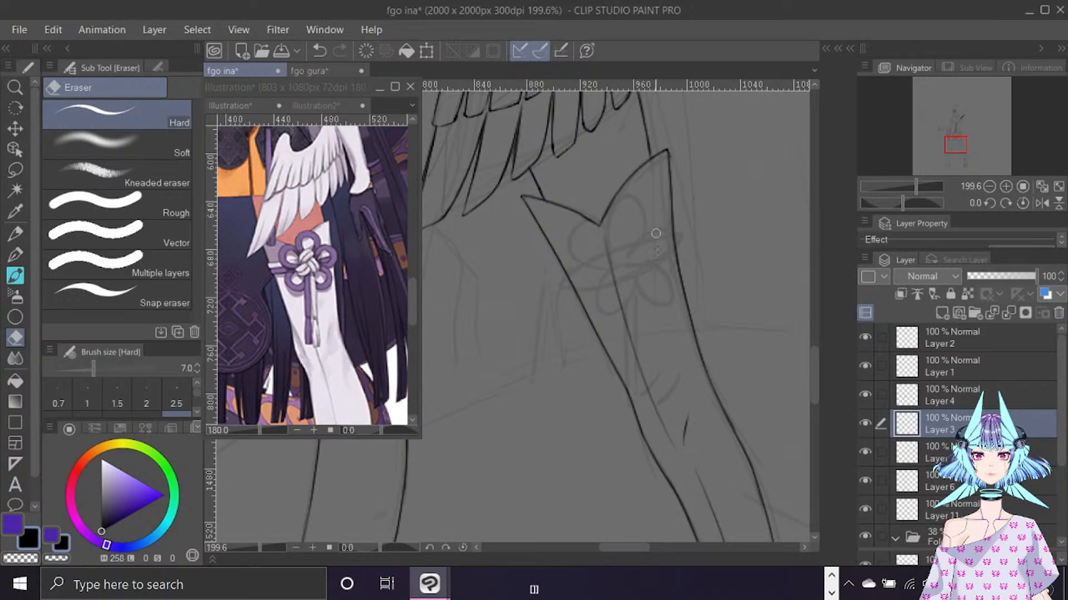
key("b")
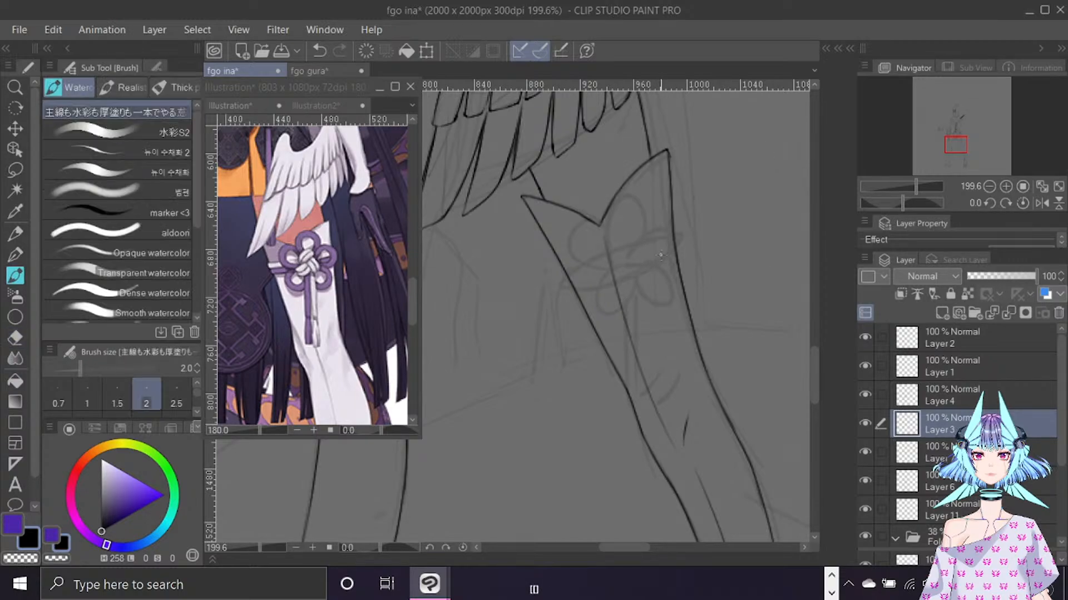
key("bracketright")
key("bracketright")
key("bracketright")
key("bracketright")
key("bracketright")
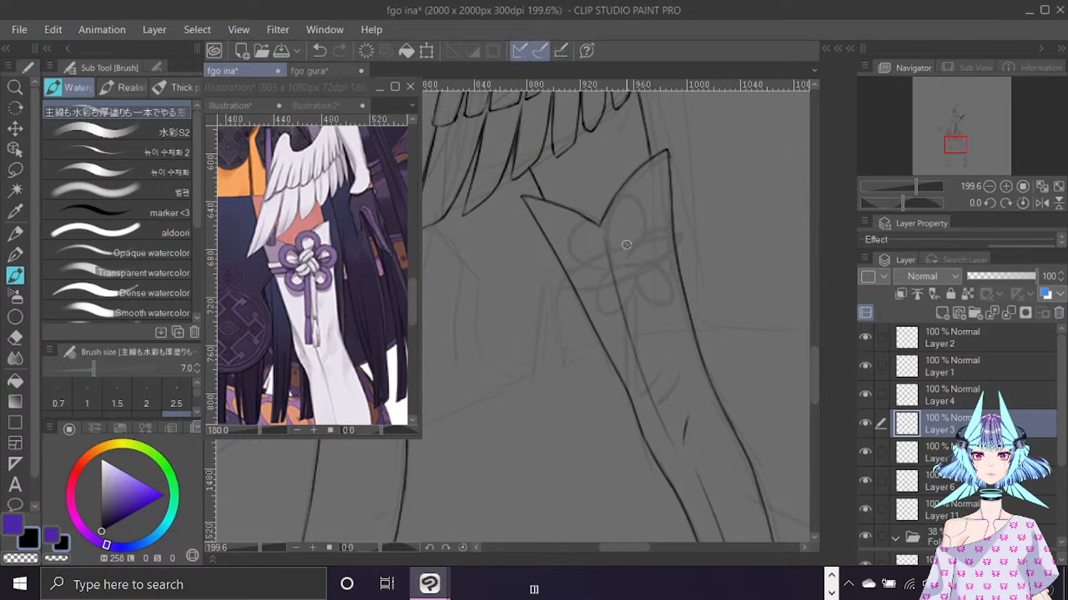
mouse_move(612, 247)
left_mouse_down()
mouse_move(646, 206)
mouse_move(635, 261)
mouse_move(622, 195)
left_mouse_up()
key("ctrl+z")
key("bracketleft")
mouse_move(526, 313)
left_mouse_down()
mouse_move(513, 286)
mouse_move(532, 271)
mouse_move(543, 296)
mouse_move(531, 313)
mouse_move(493, 293)
mouse_move(504, 315)
mouse_move(529, 321)
mouse_move(492, 297)
mouse_move(490, 315)
mouse_move(521, 320)
mouse_move(556, 297)
mouse_move(571, 304)
mouse_move(551, 327)
mouse_move(560, 300)
mouse_move(575, 314)
mouse_move(551, 331)
mouse_move(525, 311)
mouse_move(496, 336)
mouse_move(501, 353)
mouse_move(526, 336)
mouse_move(528, 320)
mouse_move(536, 345)
mouse_move(562, 338)
mouse_move(536, 314)
mouse_move(567, 311)
mouse_move(573, 294)
mouse_move(537, 305)
left_mouse_up()
key("ctrl+z")
key("ctrl+z")
key("ctrl+z")
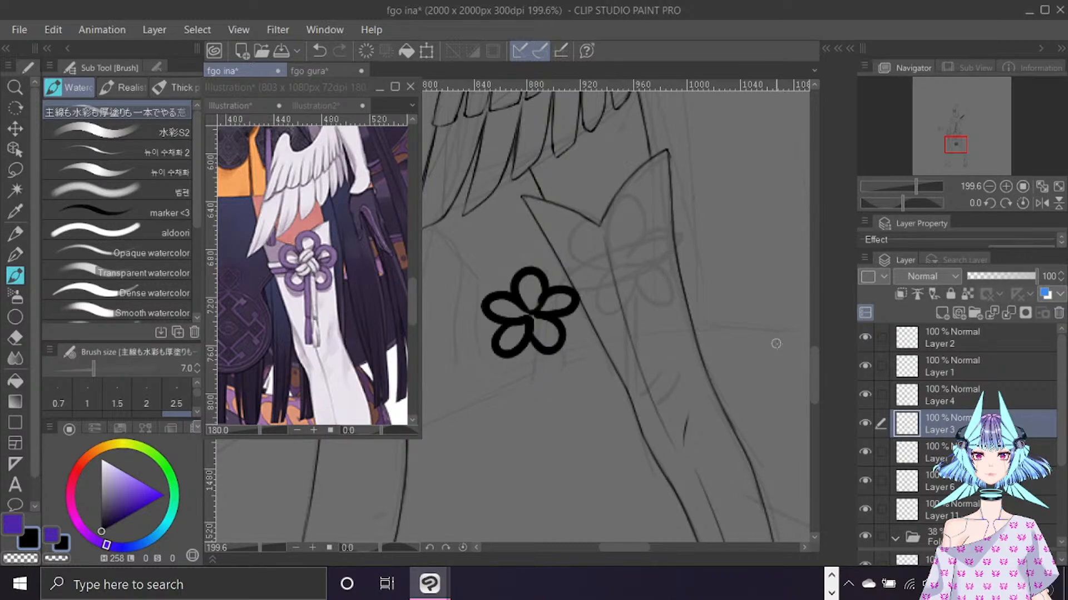
Lower the flower layer's opacity to 63% and add a new layer above it for the line art.
key("bracketleft")
key("bracketleft")
key("bracketleft")
key("bracketleft")
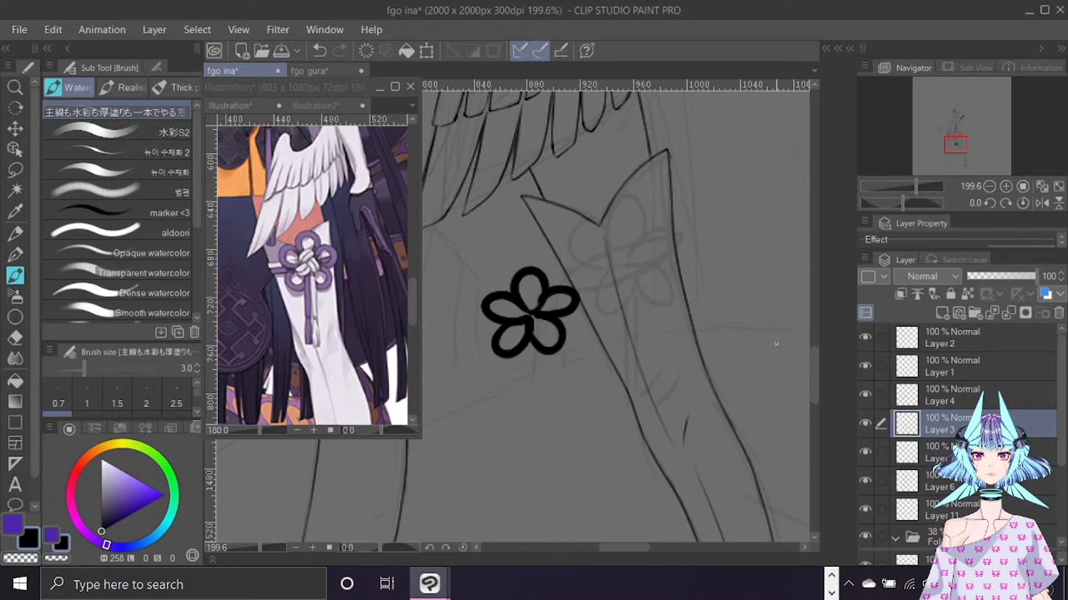
left_click_drag(1033, 278, 1013, 285)
left_click(941, 313)
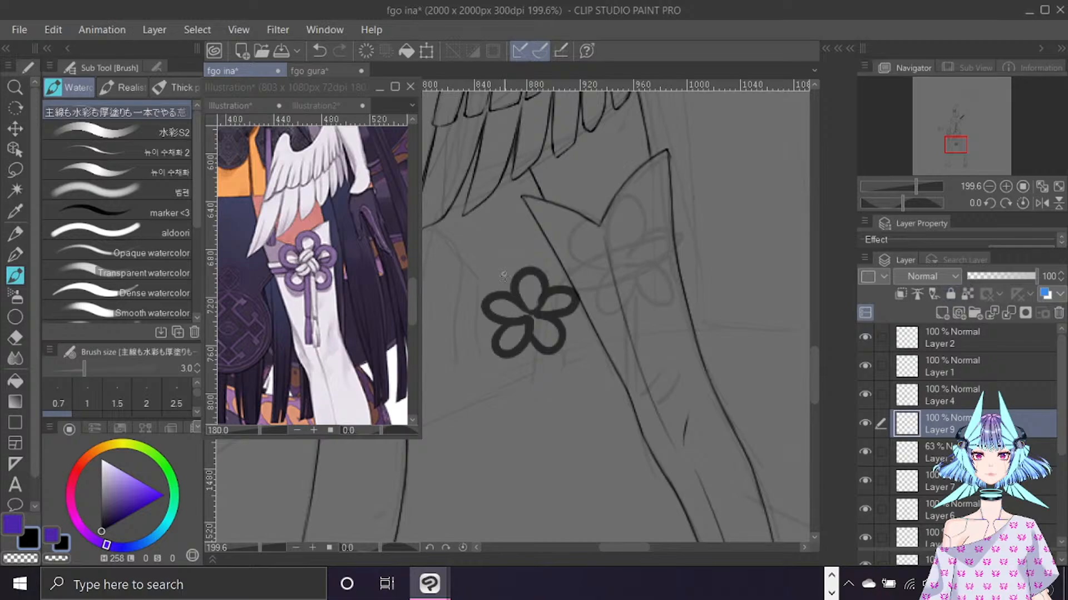
Draw the interlaced knot over the flower's centre on the new layer with the brush at size 1.
left_click(87, 395)
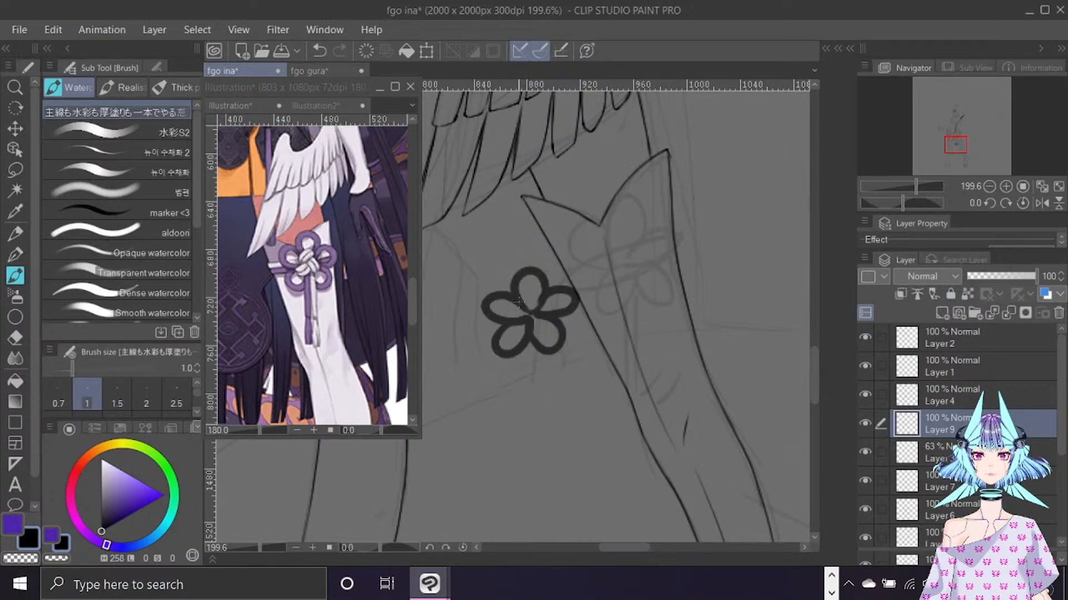
mouse_move(518, 305)
left_mouse_down()
mouse_move(536, 295)
mouse_move(521, 318)
mouse_move(539, 304)
mouse_move(528, 320)
mouse_move(537, 327)
mouse_move(545, 313)
mouse_move(521, 330)
mouse_move(510, 322)
mouse_move(520, 311)
left_mouse_up()
key("ctrl+z")
mouse_move(527, 302)
left_mouse_down()
mouse_move(510, 325)
mouse_move(528, 323)
left_mouse_up()
key("ctrl+z")
key("ctrl+f")
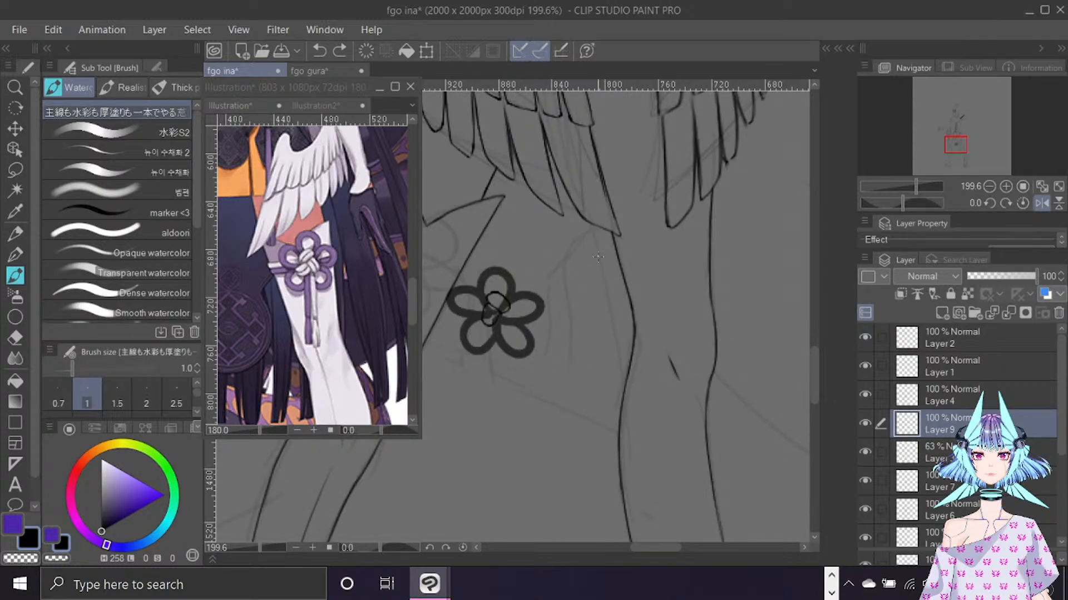
mouse_move(497, 311)
left_mouse_down()
mouse_move(513, 318)
mouse_move(506, 329)
mouse_move(519, 314)
left_mouse_up()
key("ctrl+f")
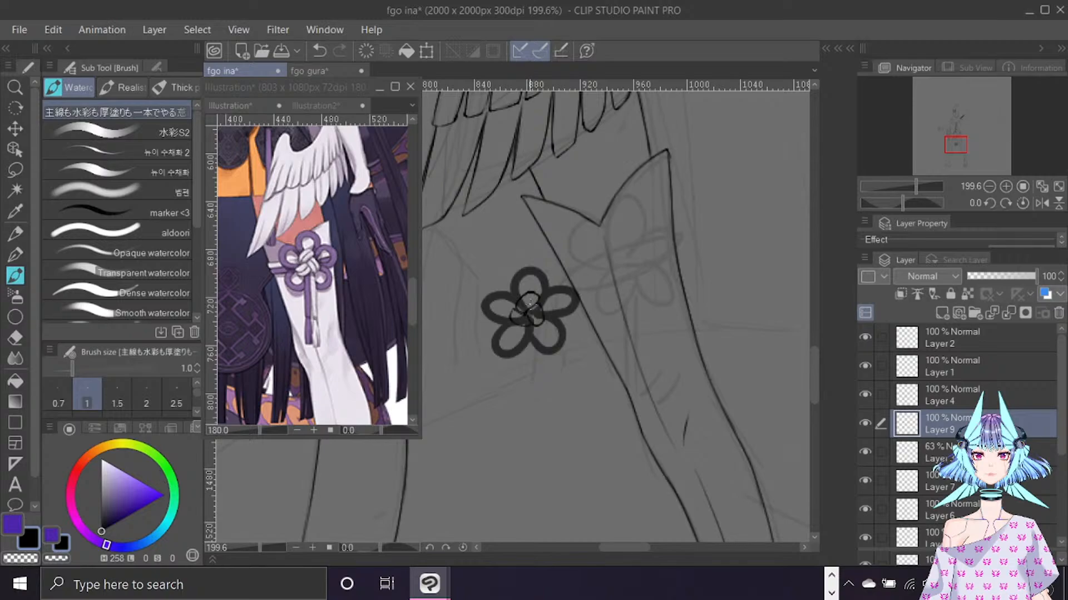
mouse_move(523, 309)
left_mouse_down()
mouse_move(549, 292)
mouse_move(541, 330)
mouse_move(518, 318)
left_mouse_up()
Clean up the centre knot's overlapping lines with the hard eraser at size 6, and return to the brush.
key("e")
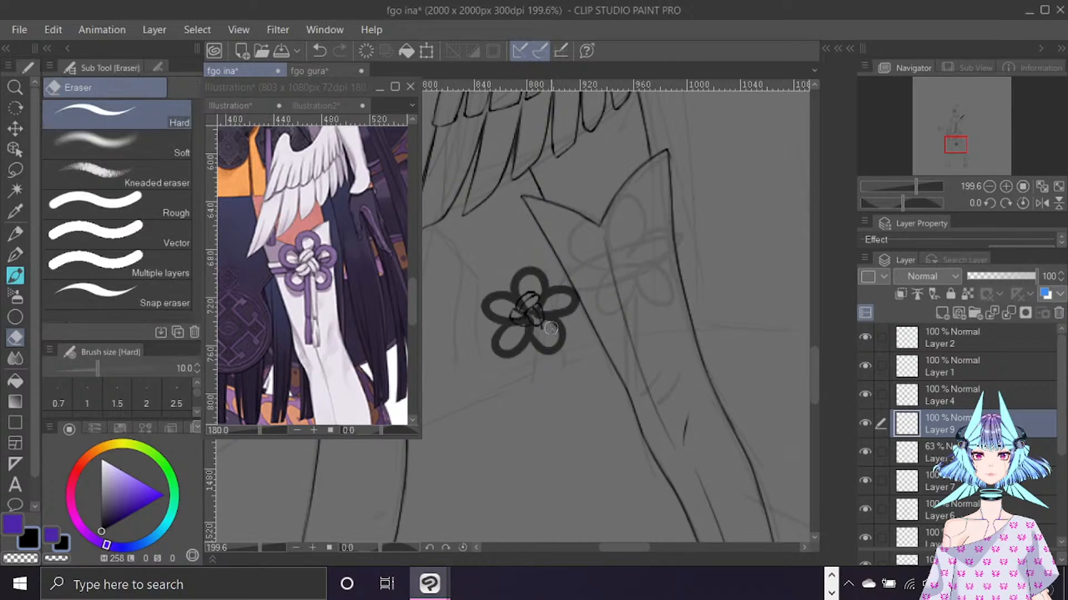
key("bracketleft")
key("bracketleft")
key("bracketleft")
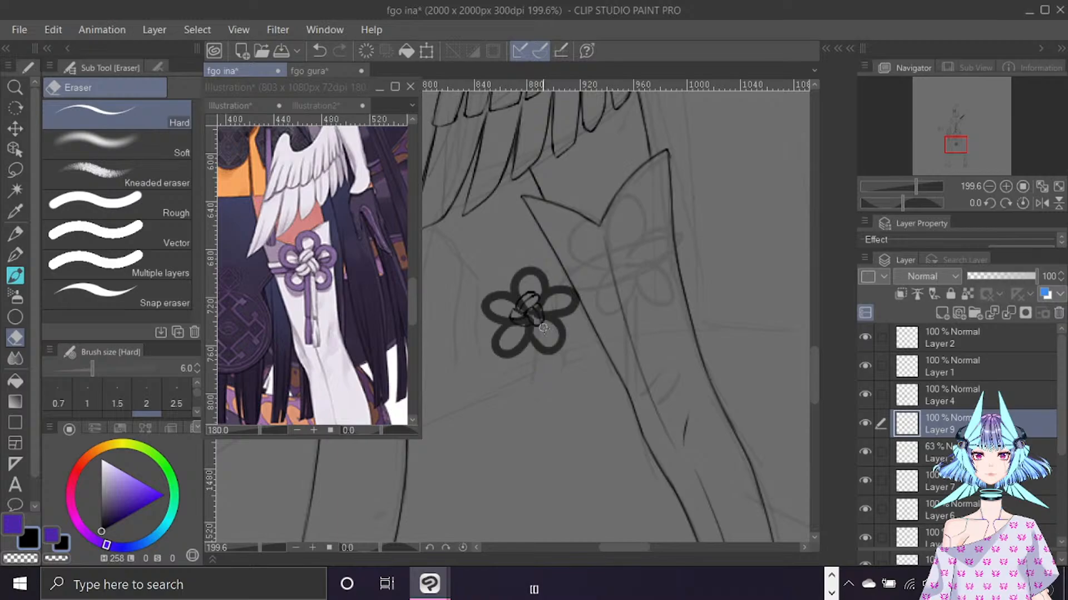
key("b")
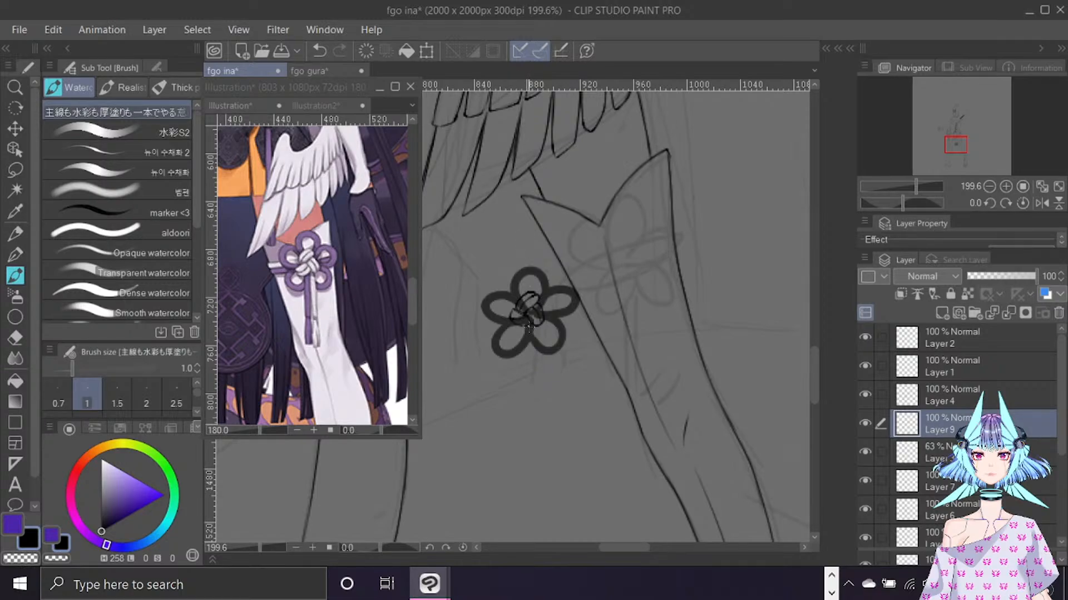
left_click_drag(530, 335, 529, 414)
left_click_drag(537, 325, 539, 423)
key("ctrl+z")
key("ctrl+z")
Draw two long narrow cords hanging from the centre knot with the brush at size 2.
key("bracketright")
key("bracketright")
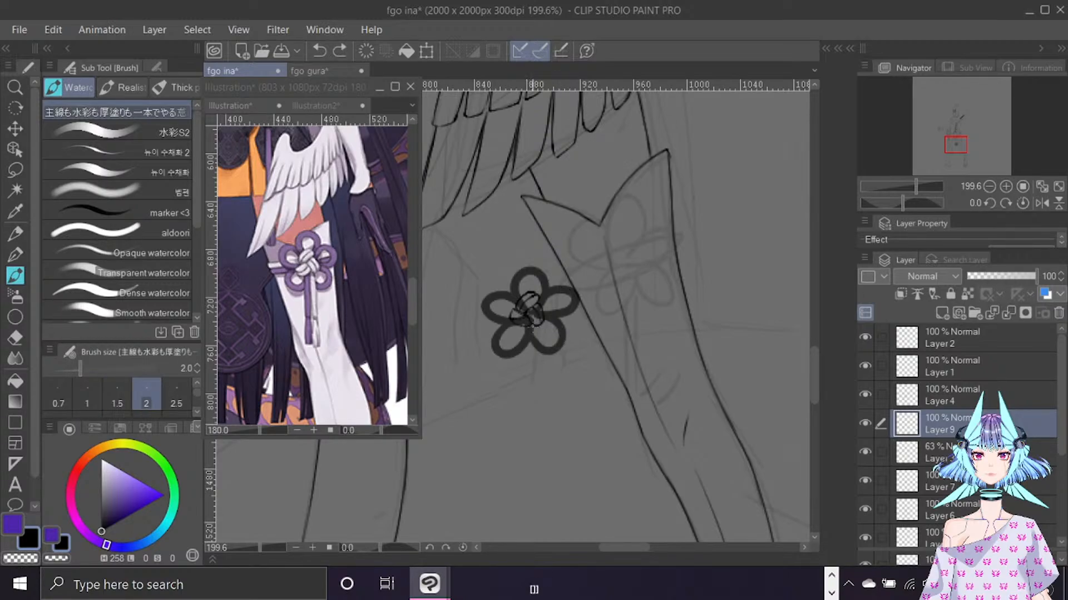
left_click_drag(538, 324, 537, 393)
left_click_drag(530, 329, 533, 416)
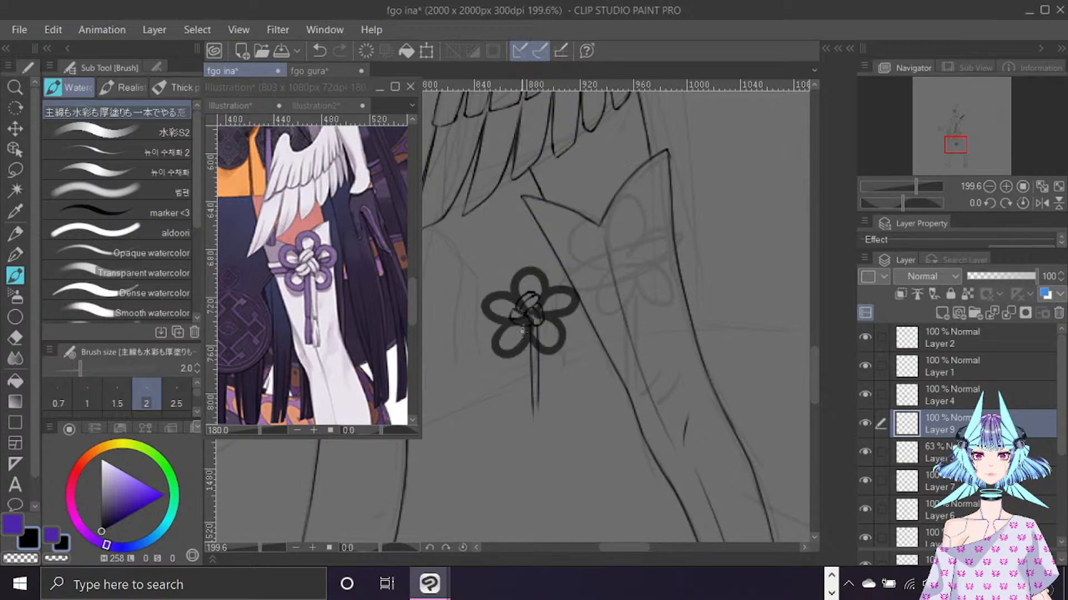
left_click_drag(528, 328, 523, 427)
key("ctrl+z")
left_click_drag(531, 329, 524, 414)
left_click_drag(523, 325, 522, 411)
mouse_move(522, 385)
left_mouse_down()
mouse_move(524, 415)
mouse_move(535, 417)
left_mouse_up()
key("ctrl+z")
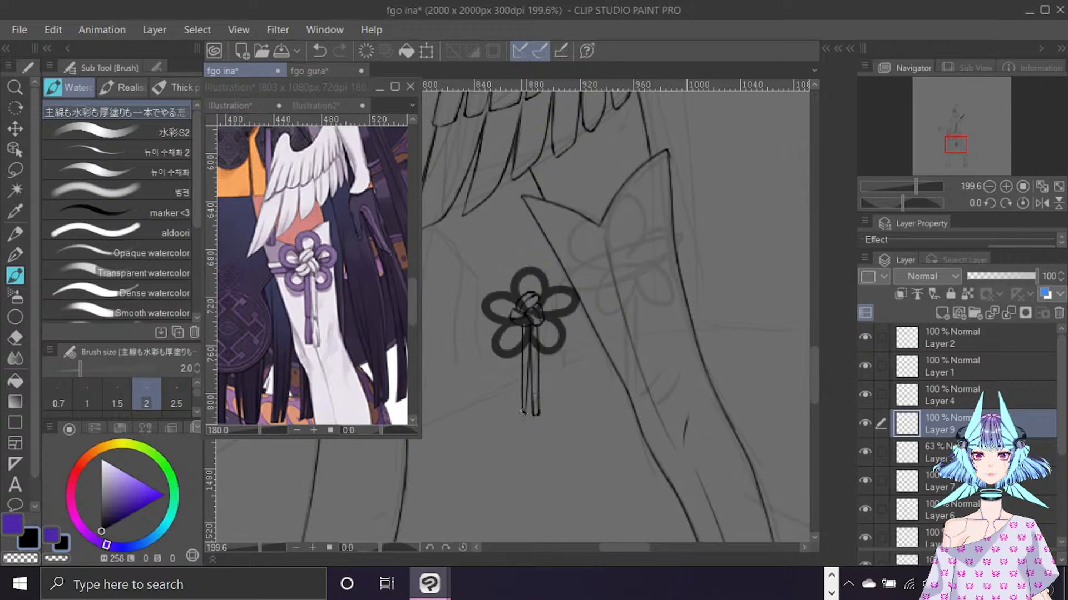
Draw the two flared tassel ends beneath the hanging cords.
mouse_move(523, 414)
left_mouse_down()
mouse_move(519, 447)
mouse_move(542, 445)
left_mouse_up()
key("ctrl+z")
key("ctrl+z")
key("ctrl+z")
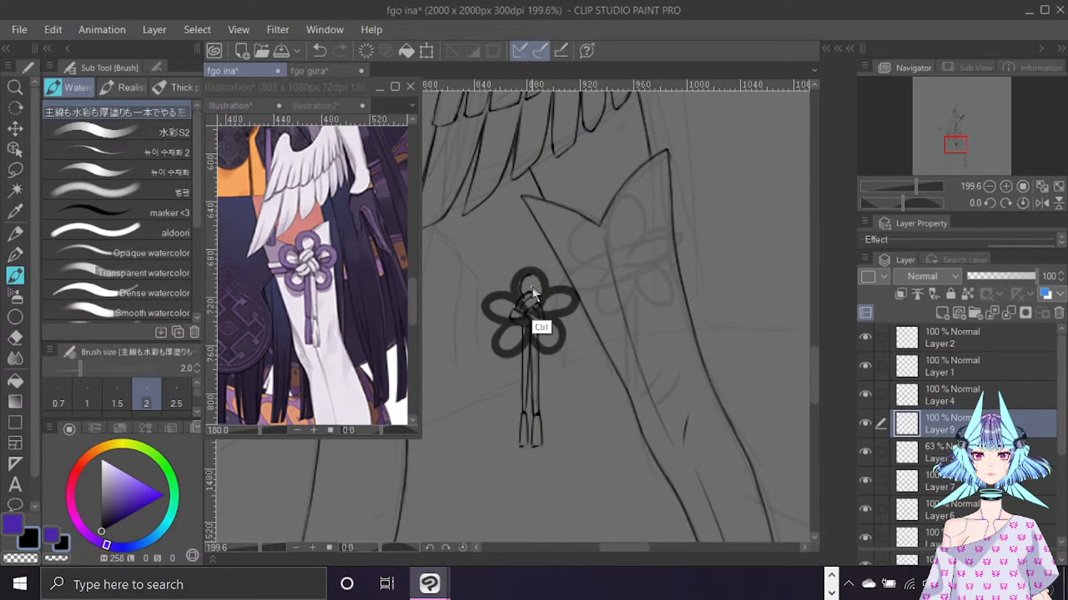
Outline the upper petal's inner and outer loops over the thick flower, checking the lines with the 63% guide layer hidden.
mouse_move(526, 273)
left_mouse_down()
mouse_move(519, 296)
mouse_move(530, 275)
mouse_move(543, 305)
left_mouse_up()
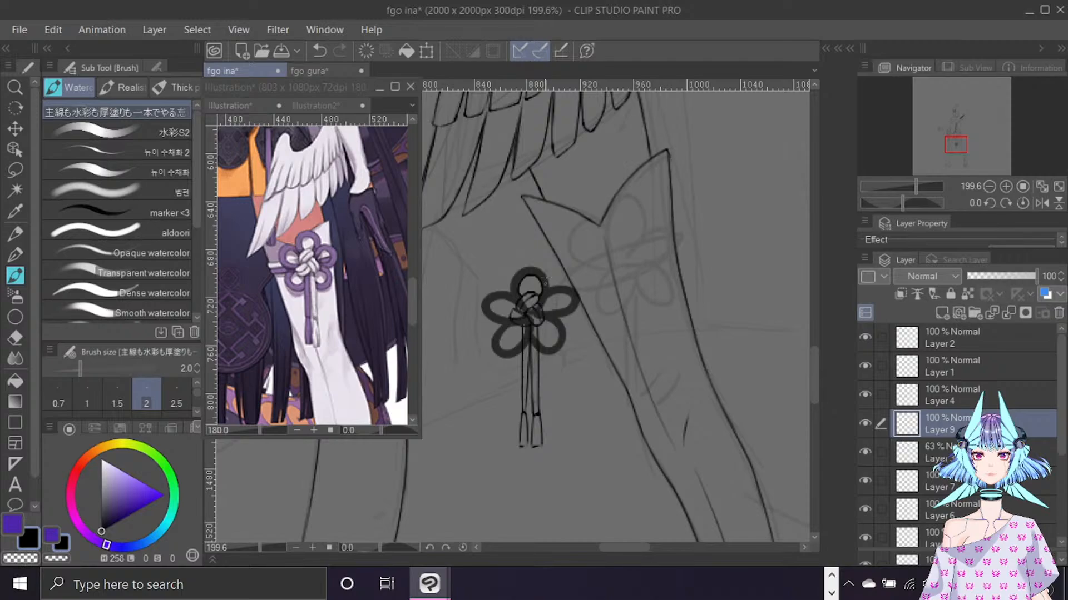
mouse_move(519, 268)
left_mouse_down()
mouse_move(518, 303)
mouse_move(537, 271)
mouse_move(544, 301)
mouse_move(525, 265)
mouse_move(548, 278)
mouse_move(543, 303)
left_mouse_up()
key("ctrl+z")
left_click(865, 450)
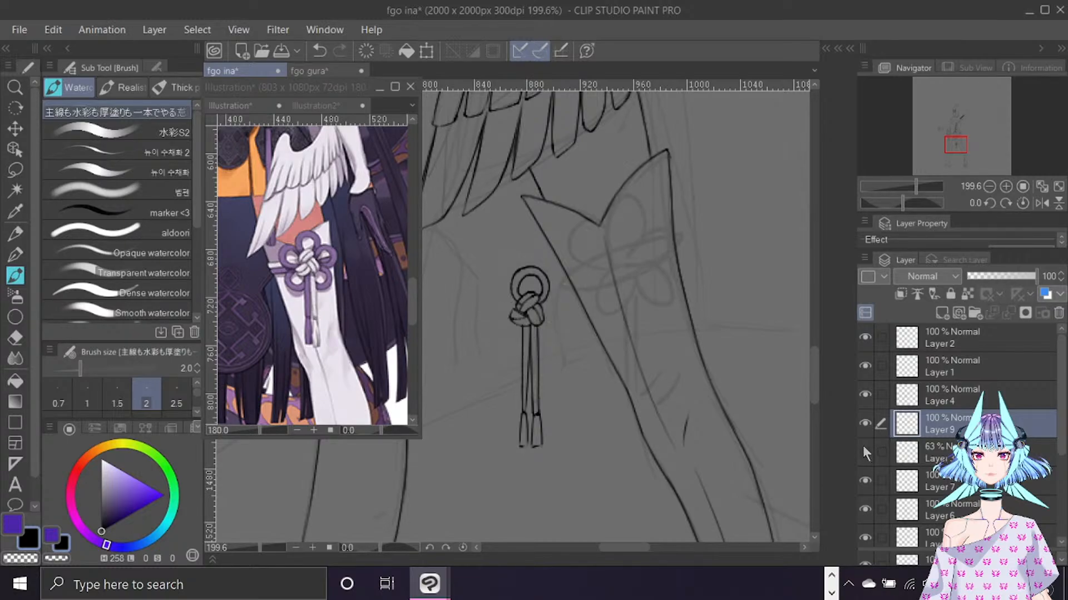
left_click(865, 452)
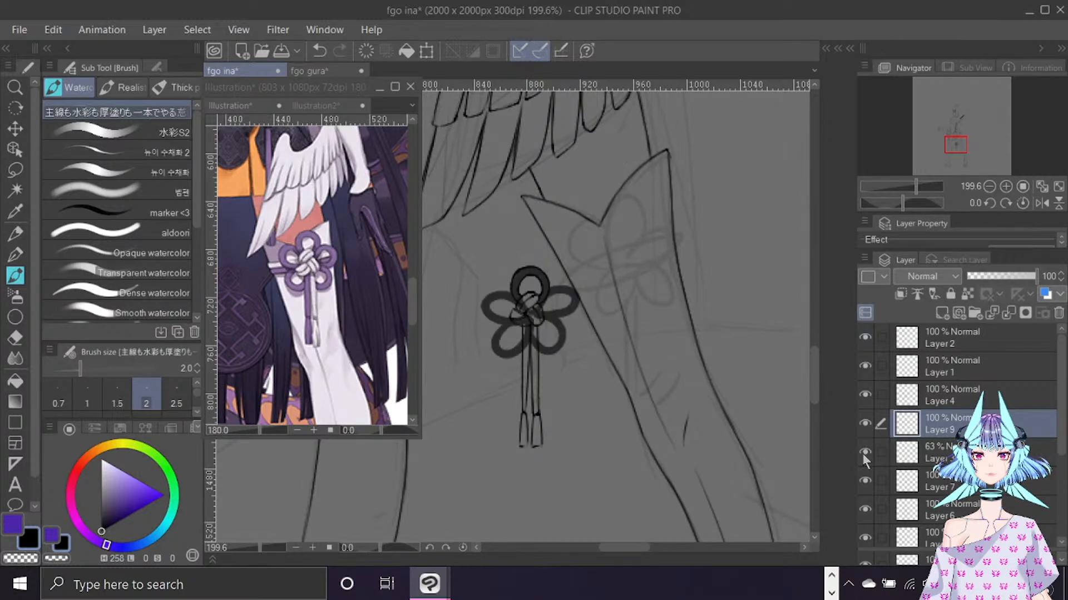
Lasso the upper petal outline, duplicate it, and rotate the copy into place over the thick flower's upper-right petal.
left_click(15, 170)
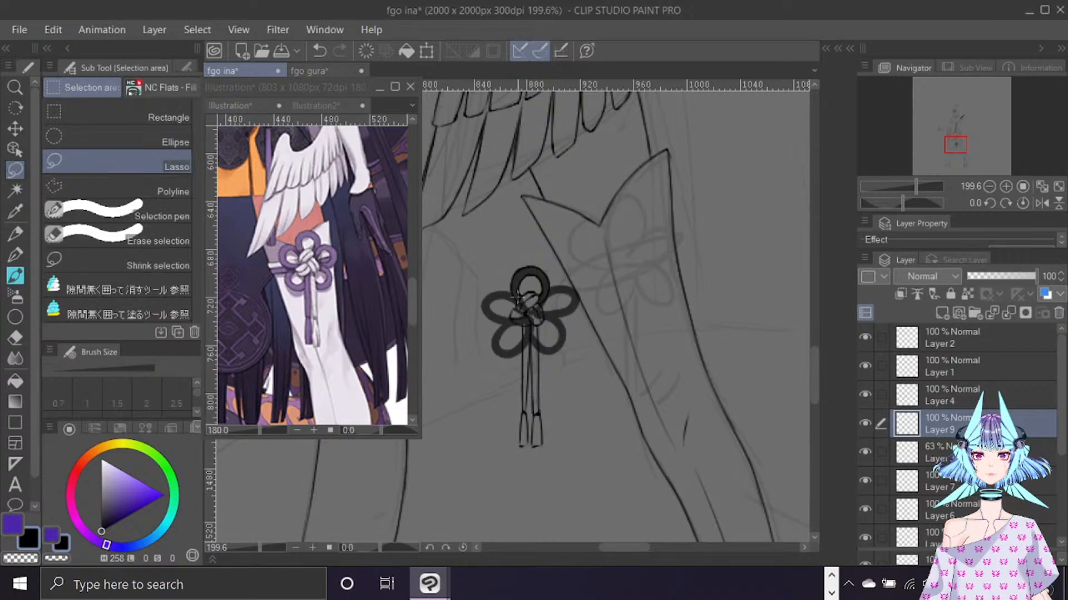
mouse_move(517, 303)
left_mouse_down()
mouse_move(542, 244)
mouse_move(564, 306)
mouse_move(533, 303)
left_mouse_up()
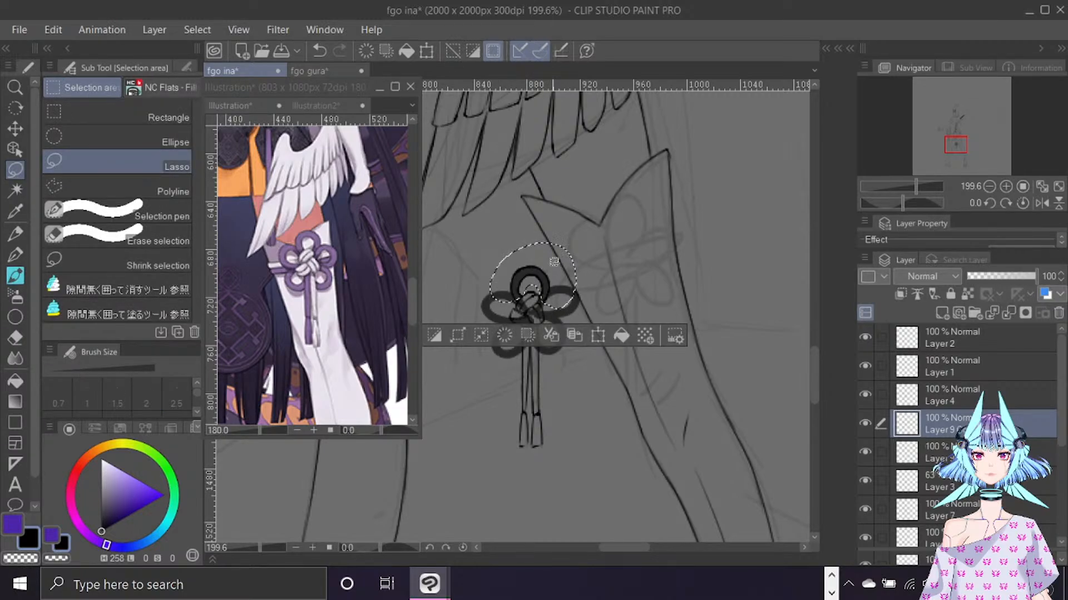
key("ctrl+t")
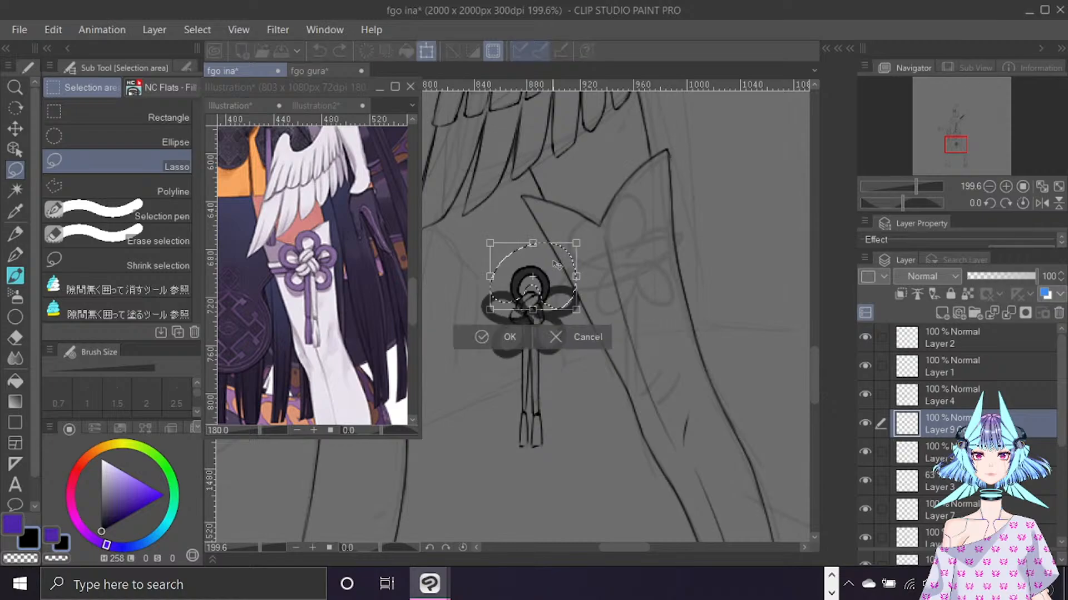
mouse_move(593, 260)
left_mouse_down()
mouse_move(594, 307)
mouse_move(588, 317)
mouse_move(577, 306)
mouse_move(641, 306)
mouse_move(584, 313)
left_mouse_up()
left_click(537, 382)
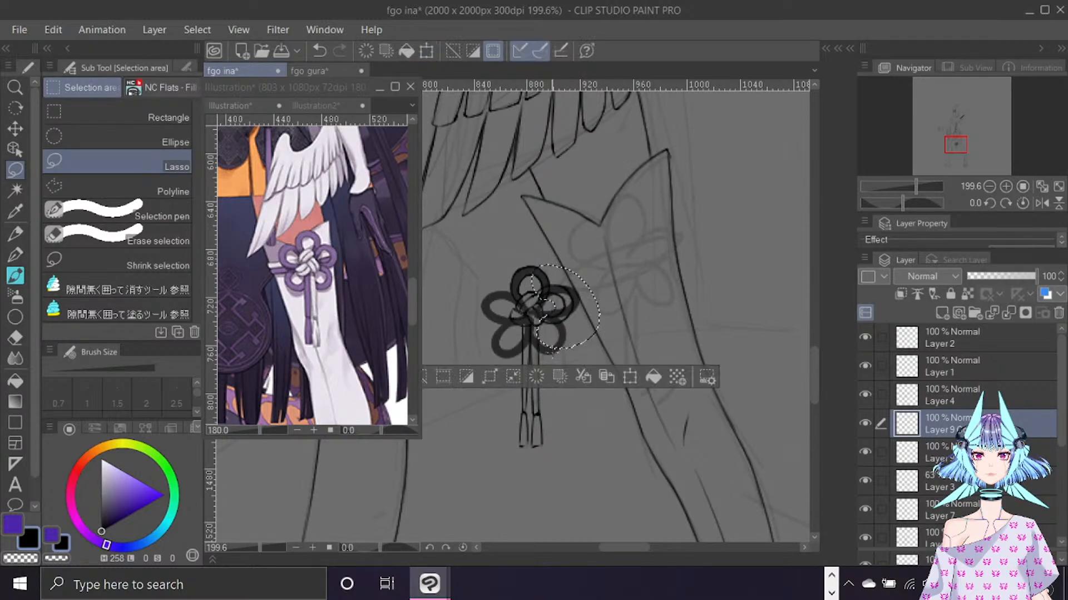
left_click(552, 351)
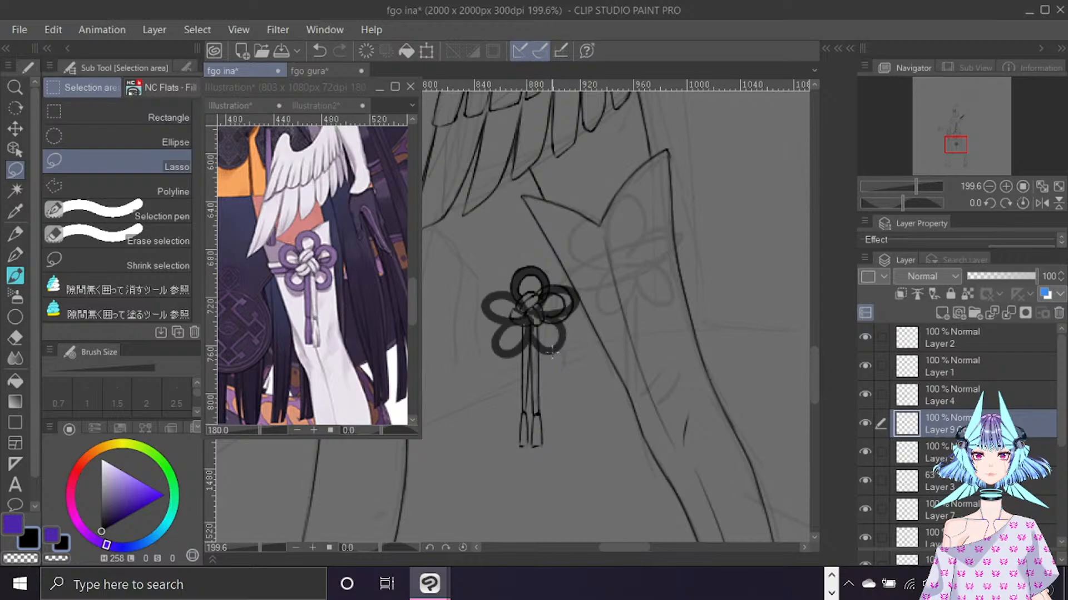
Duplicate the upper-right petal layer, flip the copy horizontally and align it over the thick flower's upper-left petal.
left_click(866, 451)
left_click(868, 450)
left_click(866, 482)
left_click(866, 481)
key("ctrl+shift+n")
left_click(52, 29)
mouse_move(312, 389)
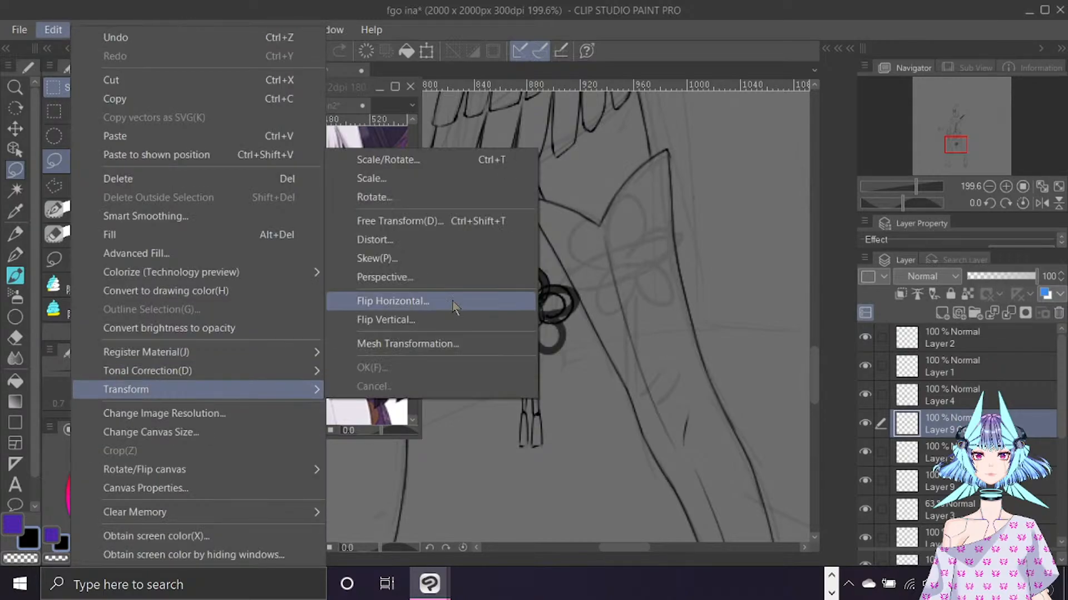
left_click(450, 305)
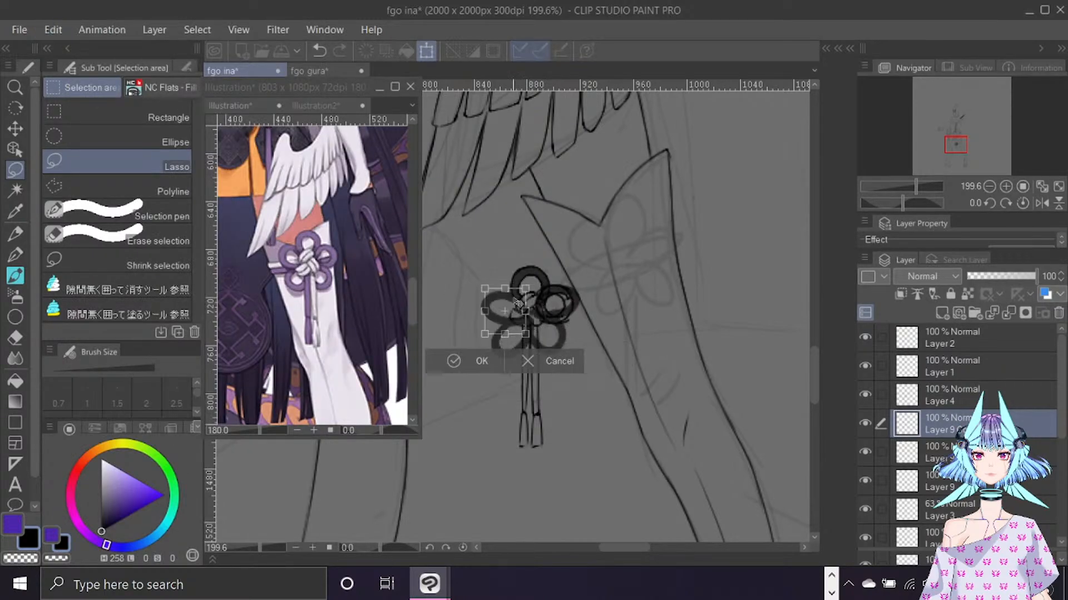
left_click_drag(517, 303, 514, 301)
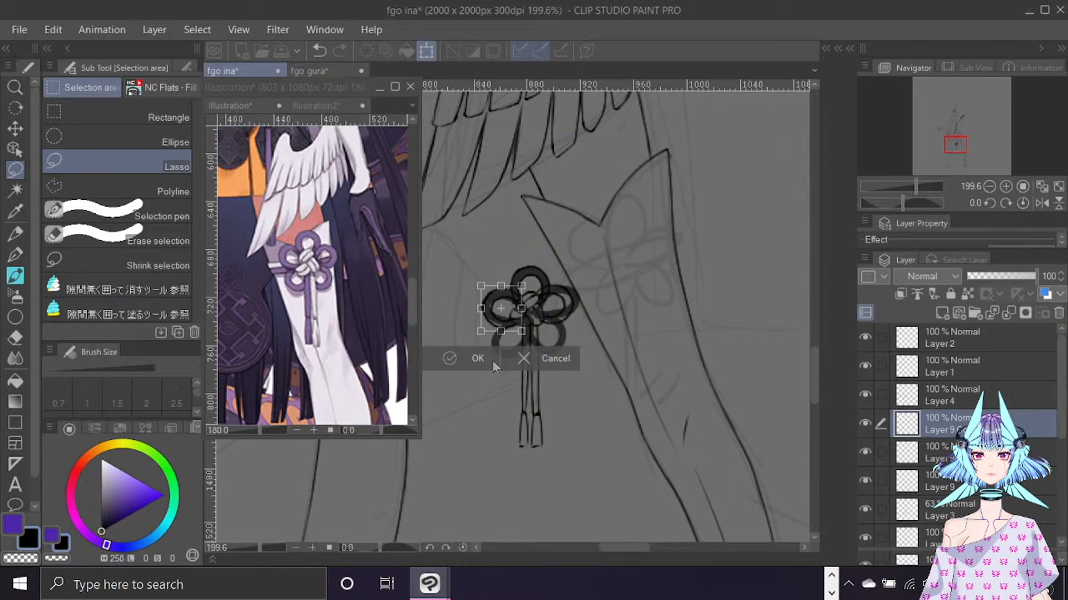
left_click(477, 359)
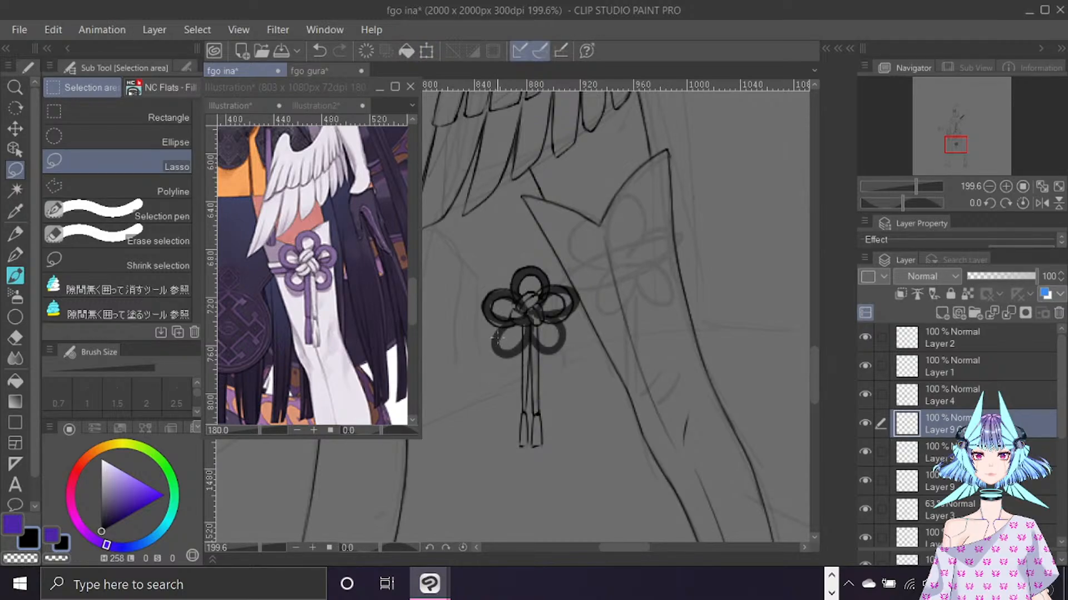
Duplicate the upper-left petal and rotate the copy into place over the thick flower's lower-left petal.
left_click_drag(496, 336, 491, 333)
key("ctrl+t")
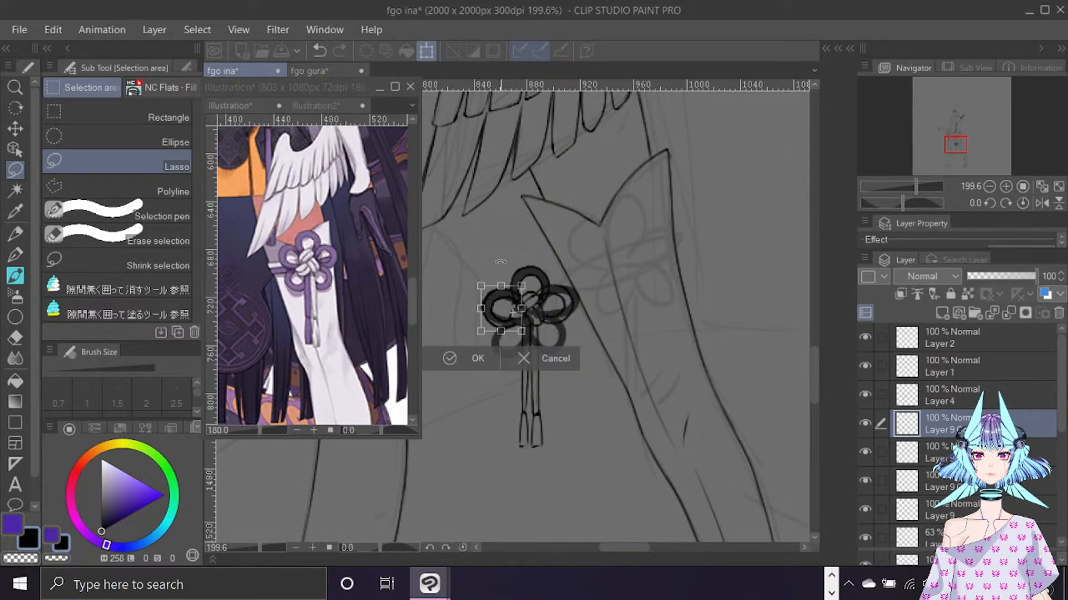
left_click_drag(500, 261, 466, 302)
left_click_drag(518, 333, 525, 351)
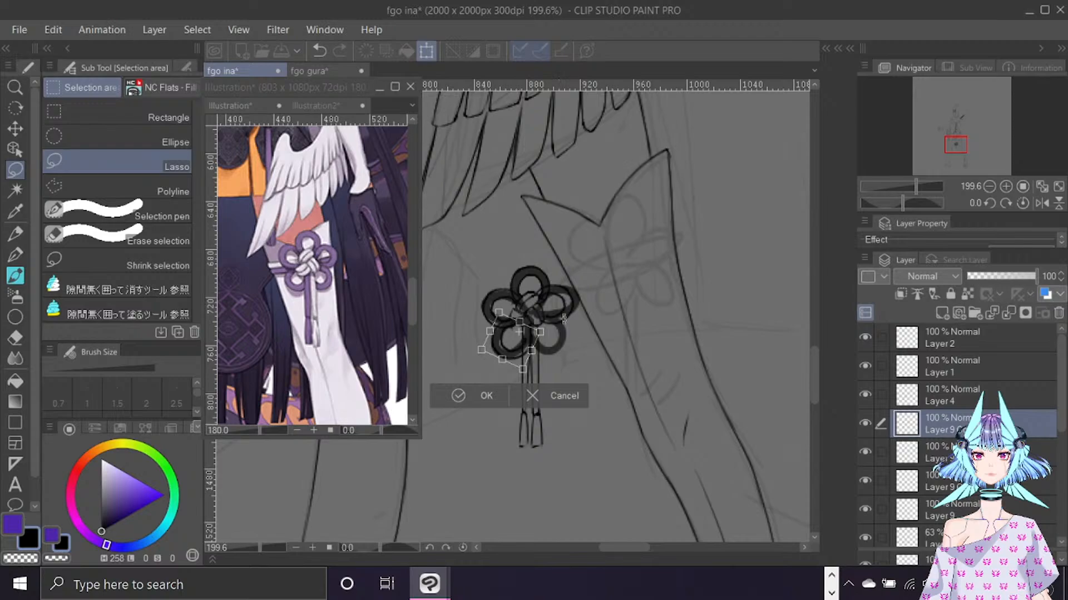
left_click(482, 397)
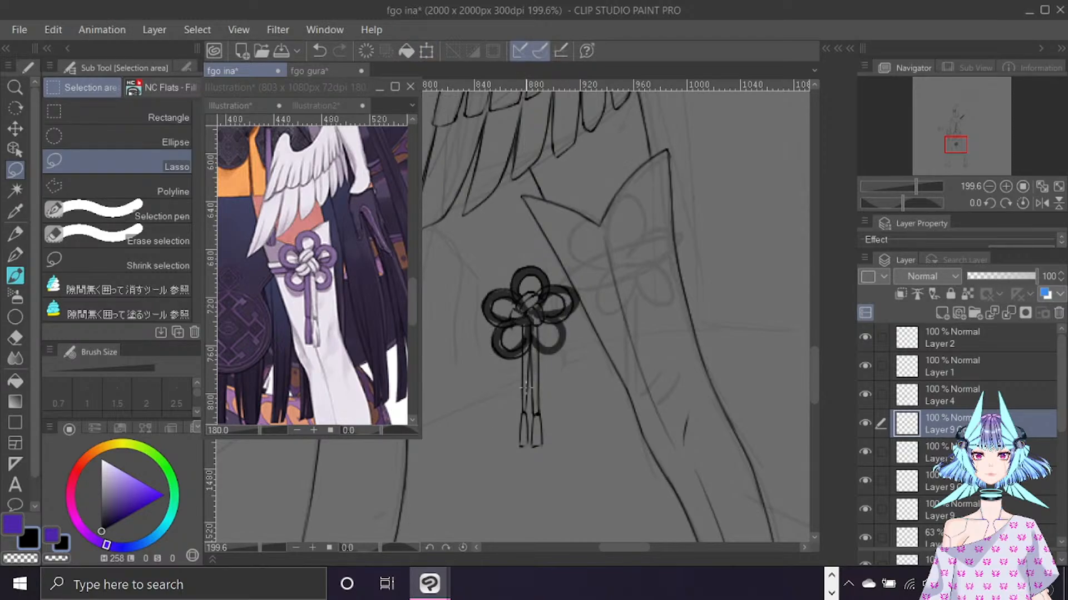
Flip a copy of the lower-left petal horizontally and align it over the thick flower's lower-right petal.
left_click(53, 30)
mouse_move(211, 395)
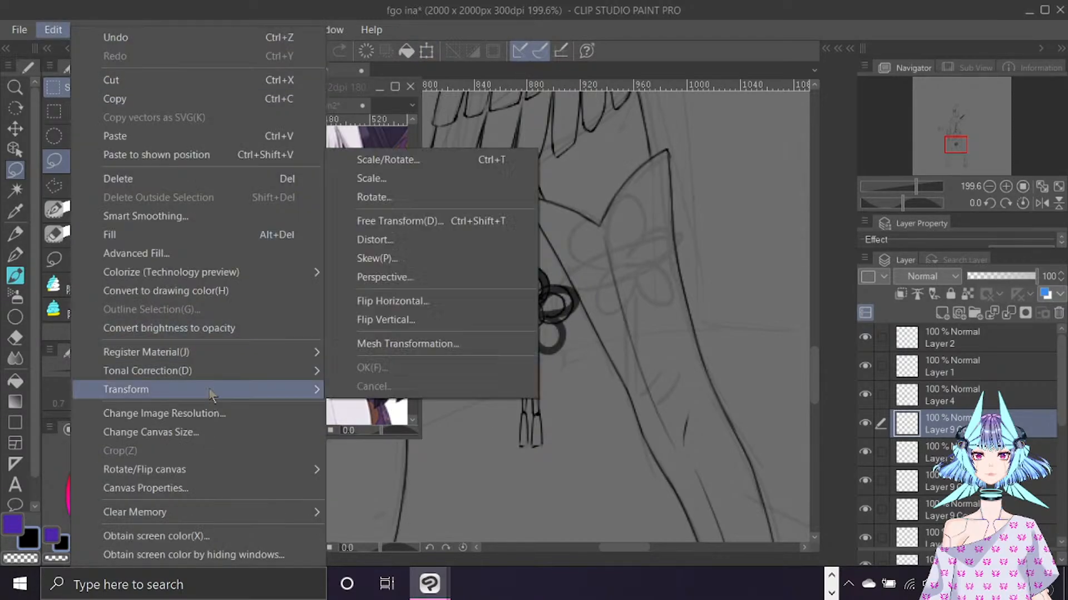
left_click(451, 306)
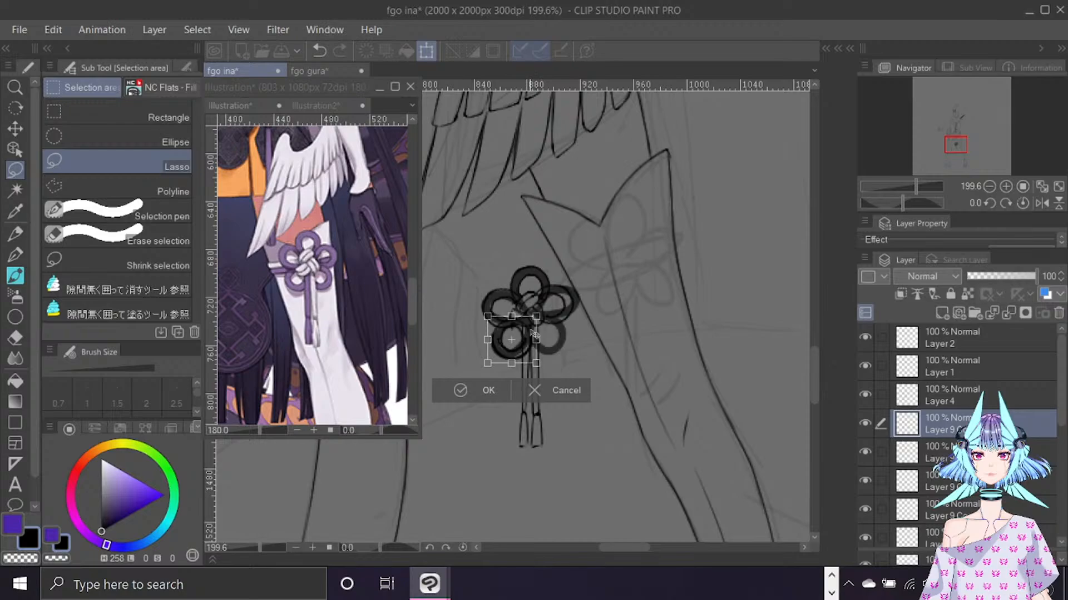
left_click_drag(535, 333, 565, 331)
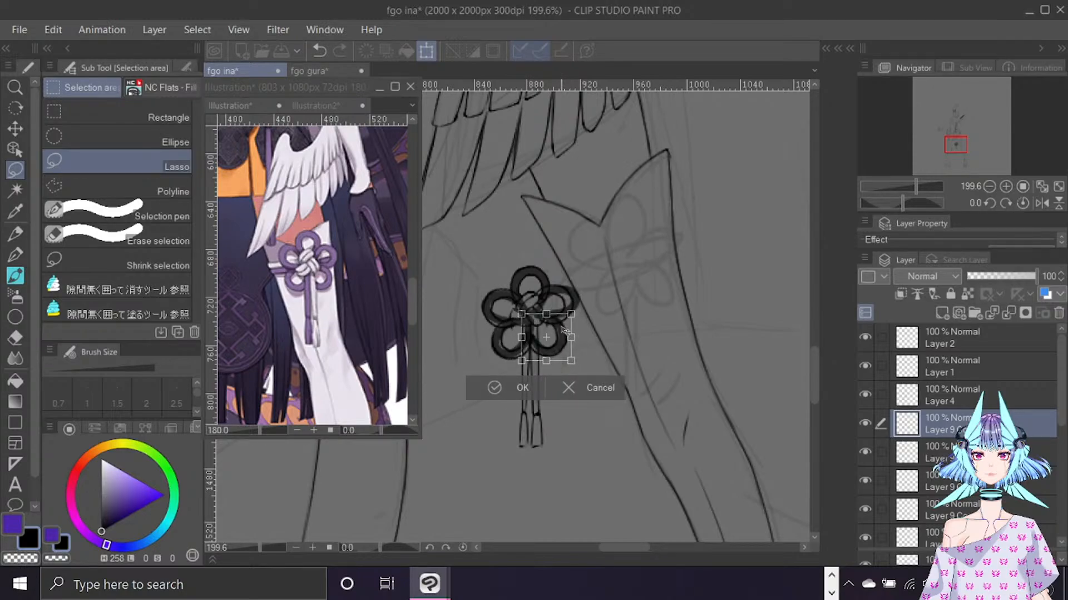
left_click(514, 387)
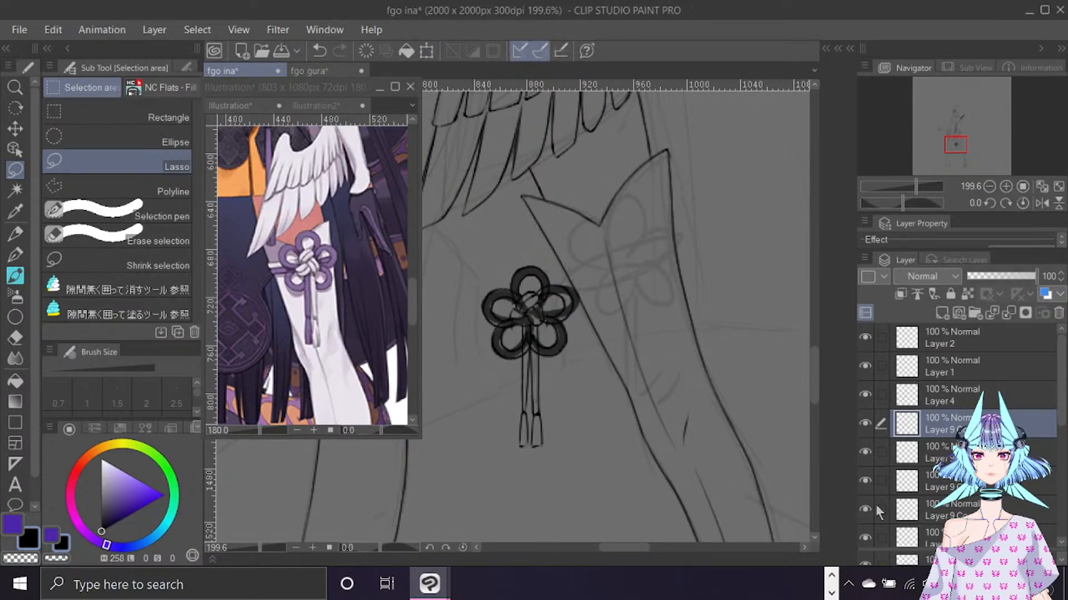
Find the 63% guide layer, Layer 3, holding the thick flower and delete it.
left_click(865, 508)
left_click(865, 508)
left_click(865, 534)
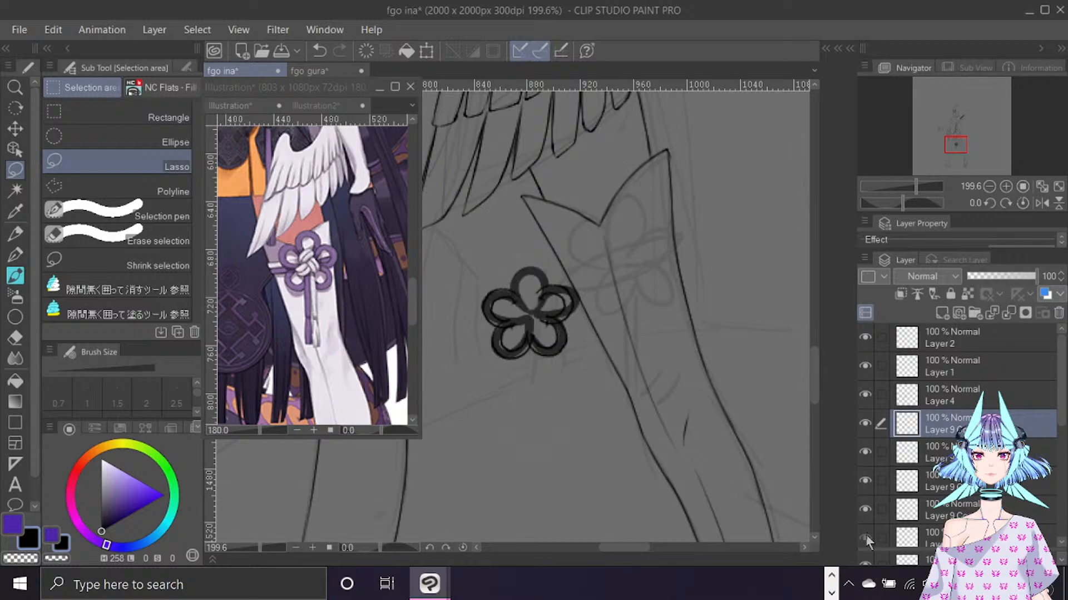
left_click(865, 535)
scroll(1045, 440, "down", 2)
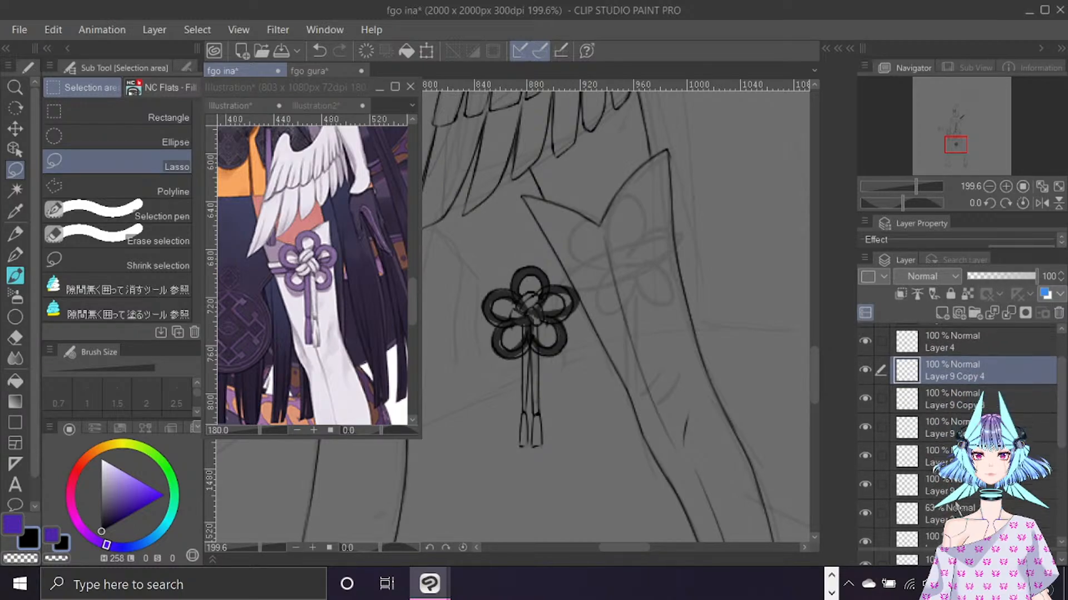
left_click(967, 504)
left_click(1058, 314)
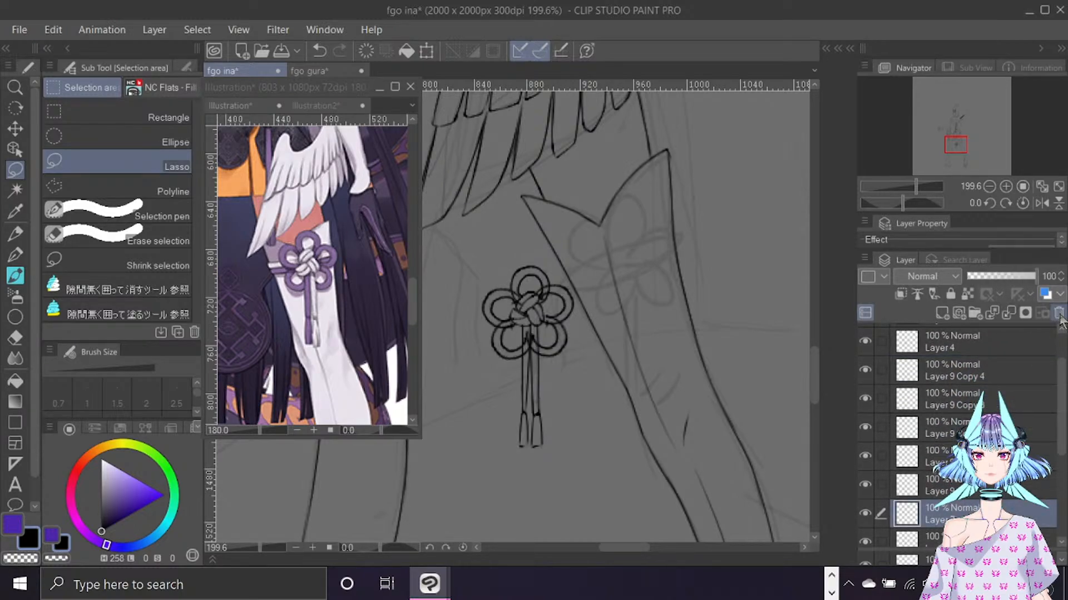
Merge the four copied petal layers into a single layer, keeping Layer 9 with the knot and tassels separate.
left_click(865, 398)
left_click(865, 370)
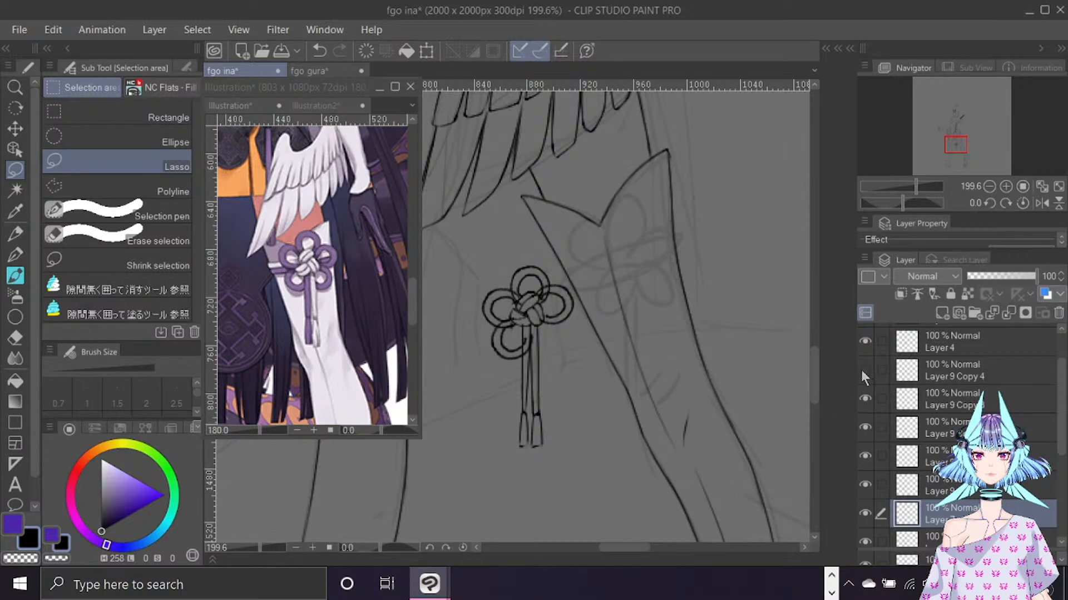
left_click(865, 370)
left_click(881, 485)
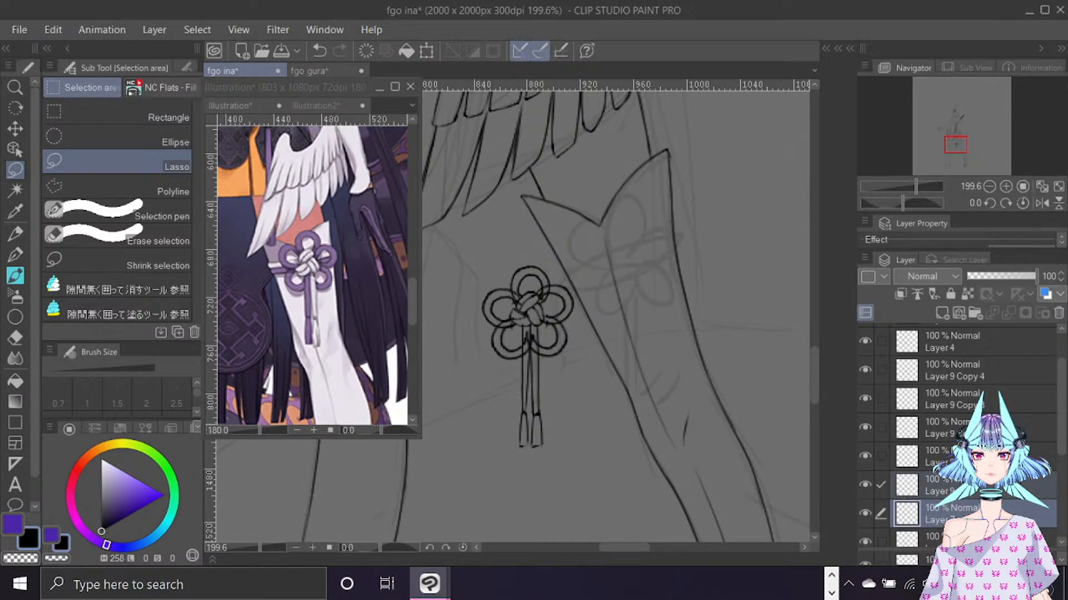
right_click(912, 471)
left_click(967, 505)
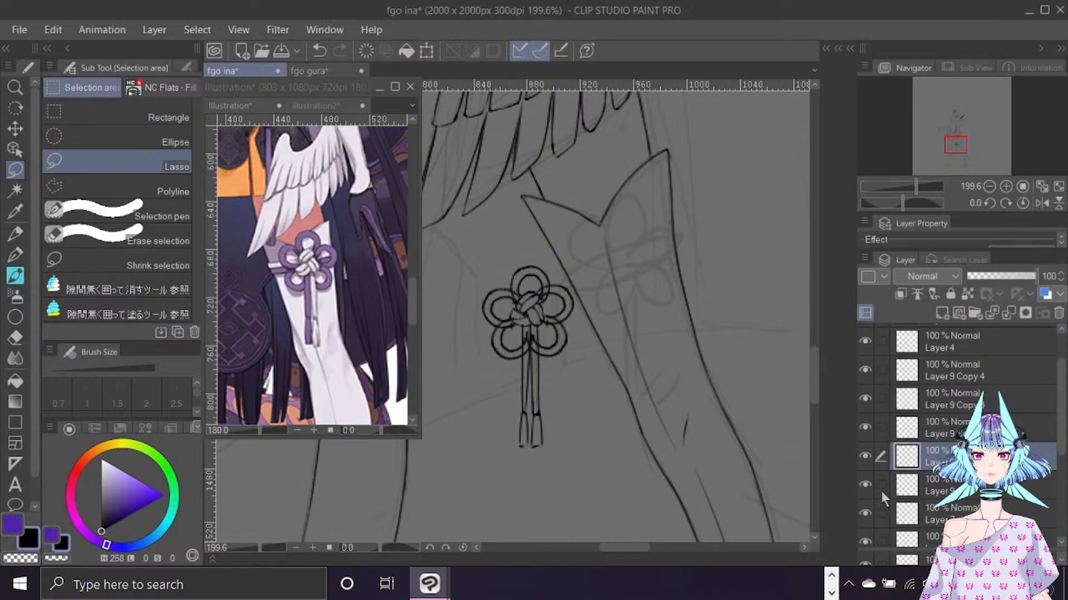
left_click(865, 484)
left_click(865, 484)
left_click(981, 373, "shift")
right_click(979, 373)
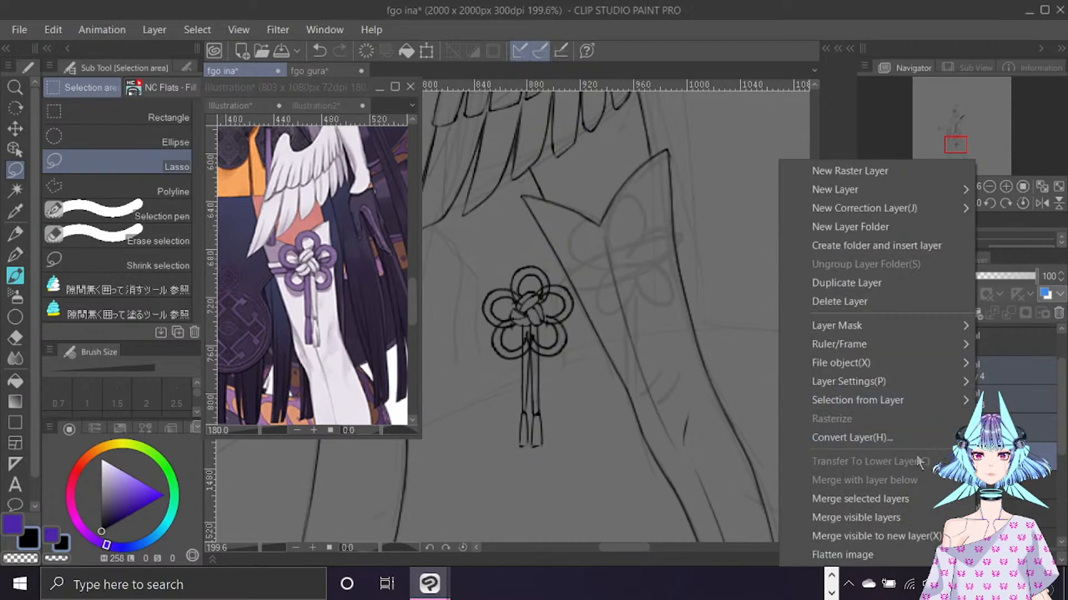
left_click(873, 501)
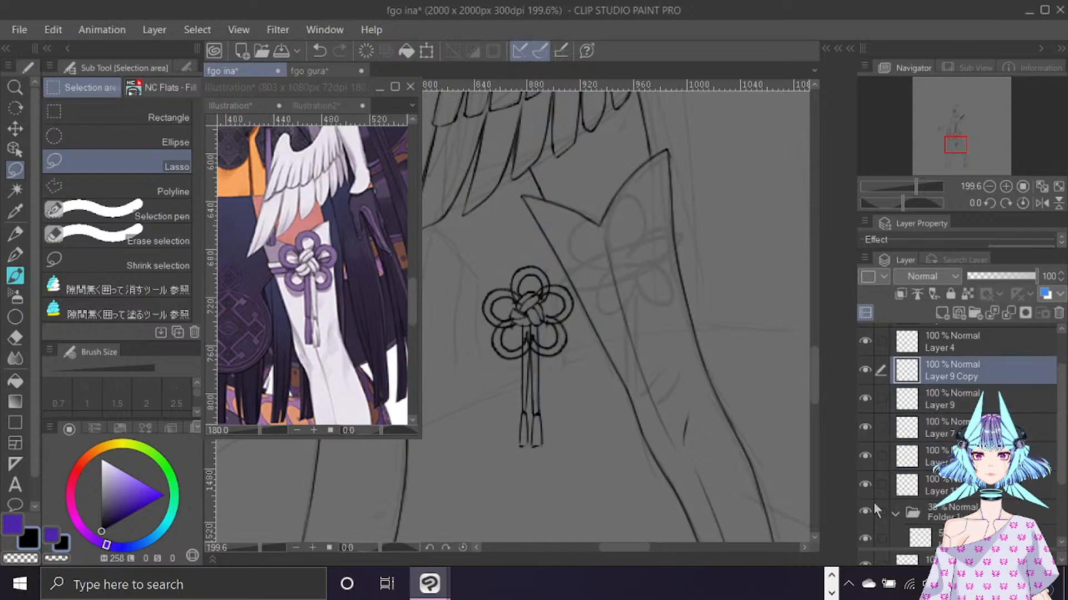
left_click(865, 366)
left_click(866, 367)
Erase the overlapping lines between petals, centre knot and cords with the hard eraser at size 4, working on both the petal and knot layers.
key("e")
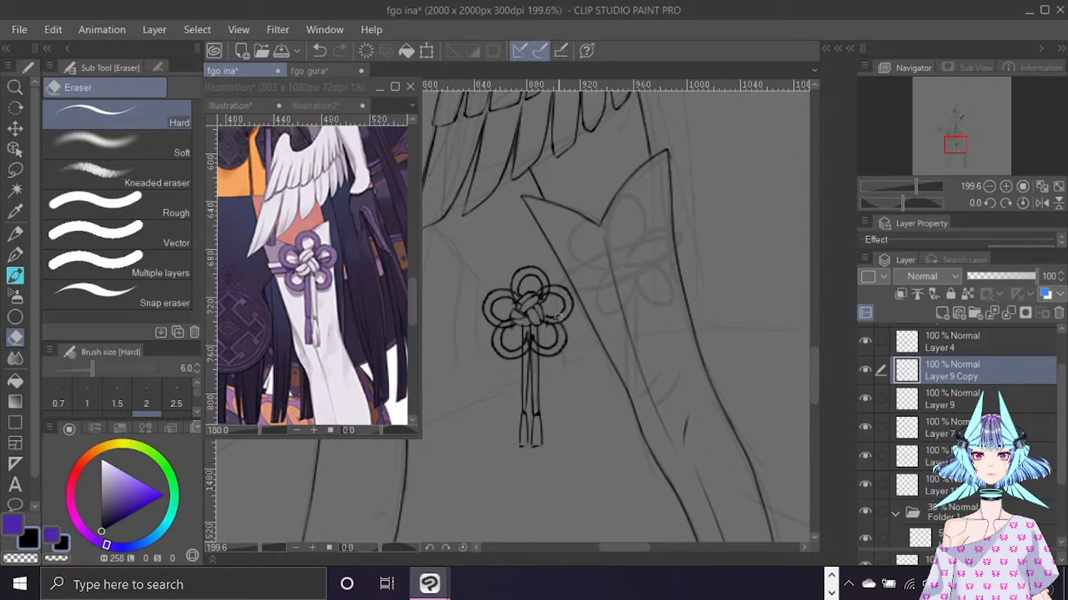
key("bracketleft")
scroll(558, 318, "up", 3)
scroll(559, 318, "down", 1)
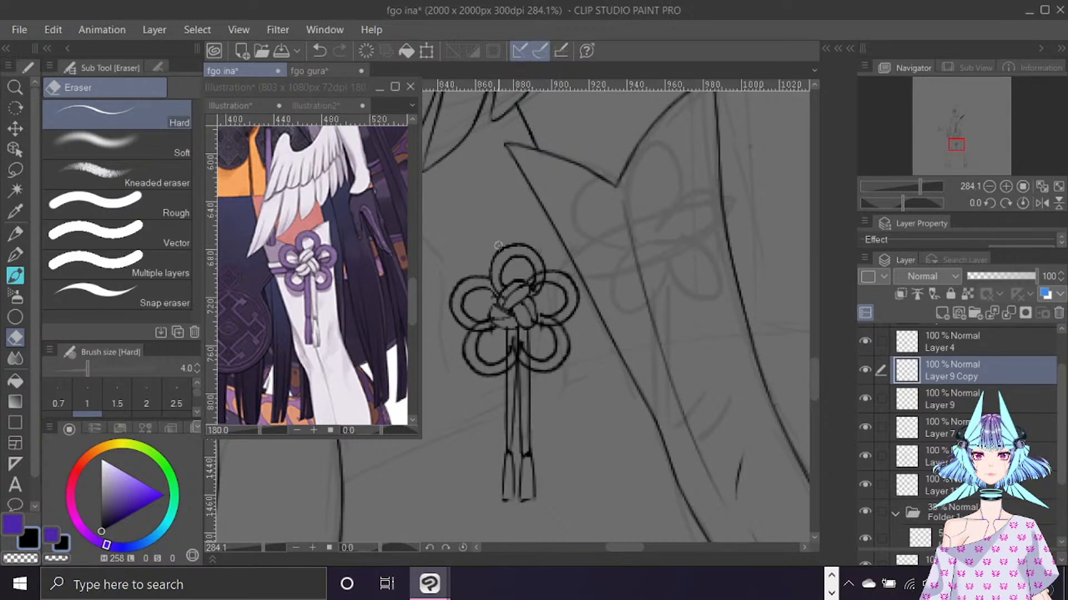
key("ctrl+bracketleft")
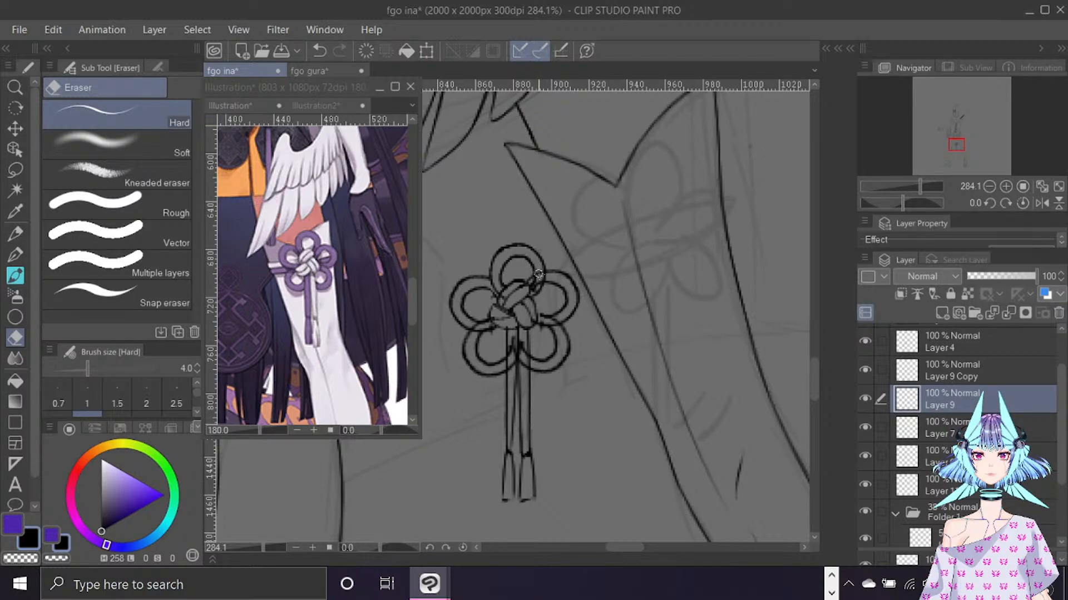
left_click(865, 399)
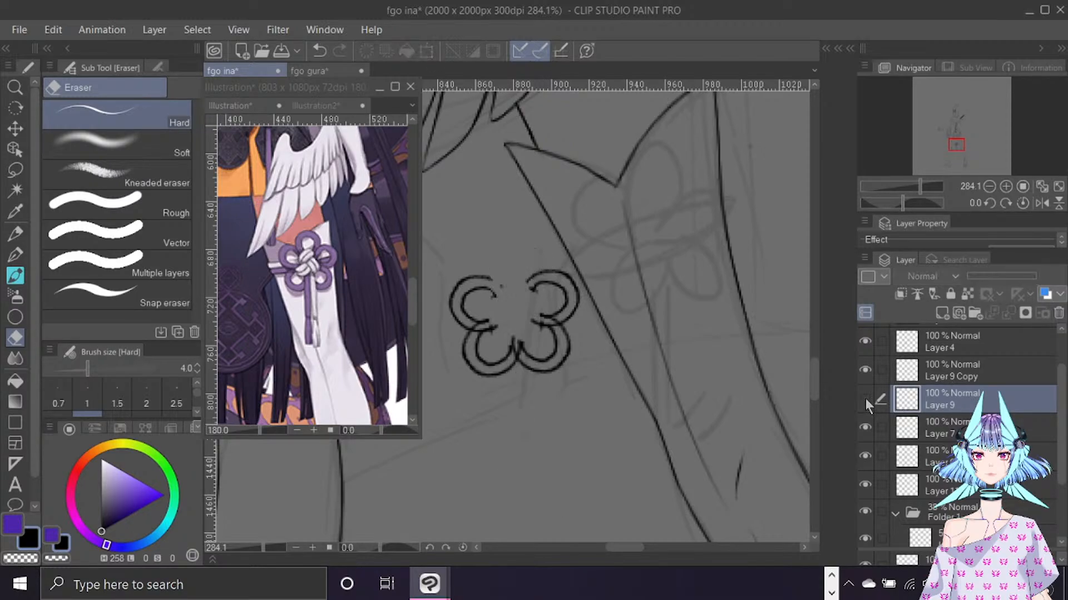
left_click(865, 399)
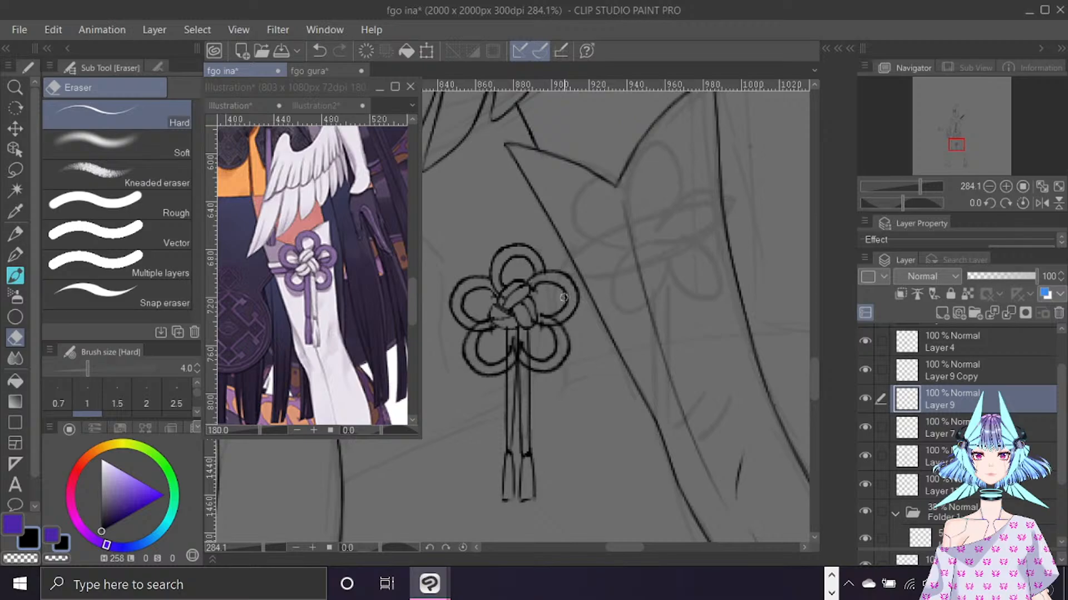
left_click(957, 374)
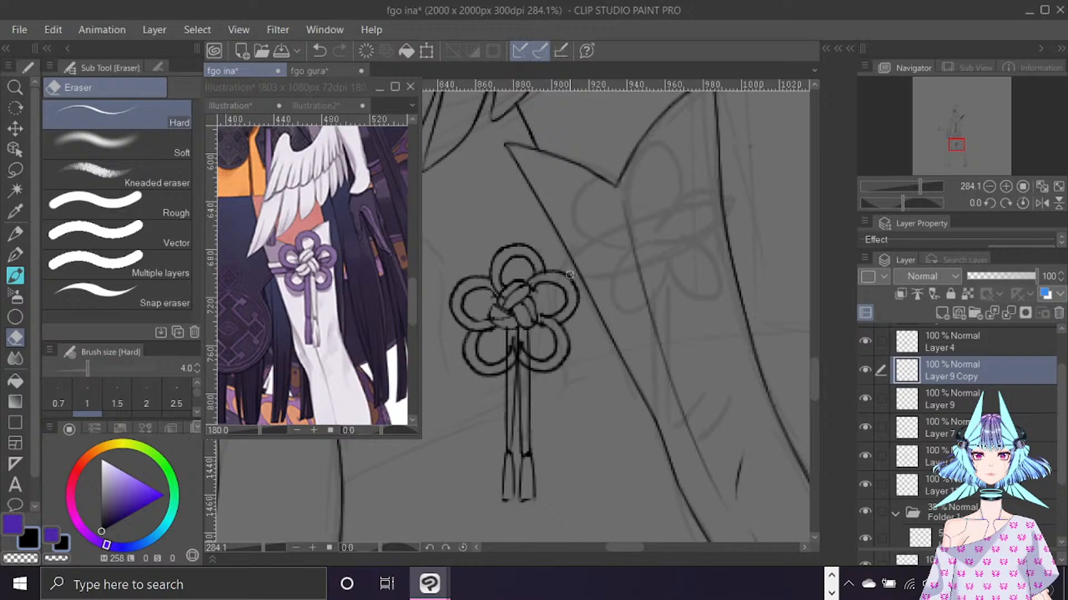
left_click(959, 398)
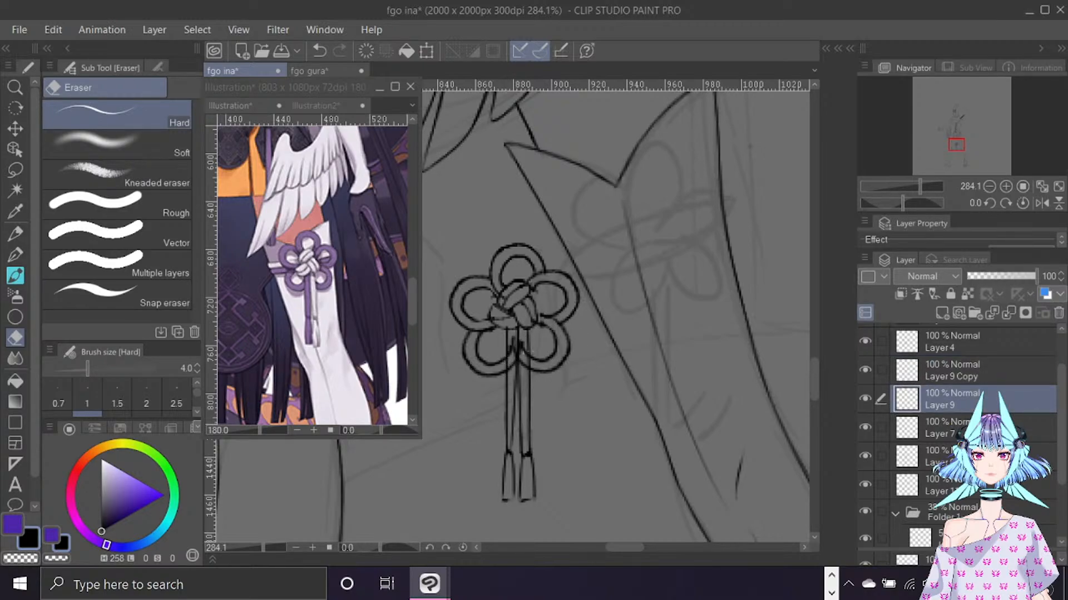
left_click(945, 376)
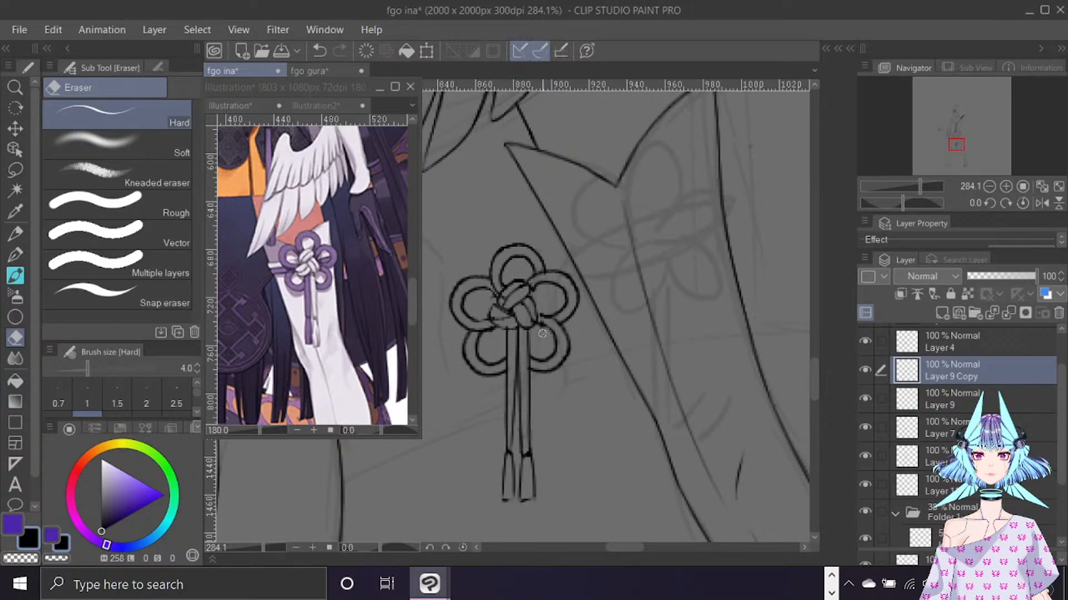
Merge the cleaned petal layer with Layer 9 so the whole flower knot and its tassels share one layer.
left_click(972, 393, "ctrl")
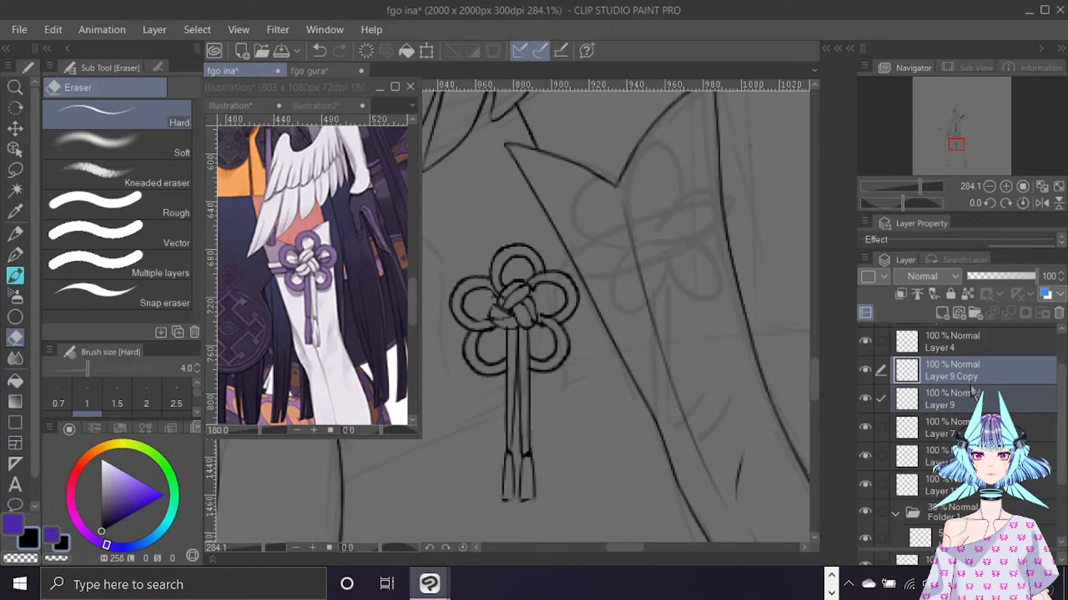
right_click(972, 393)
left_click(886, 505)
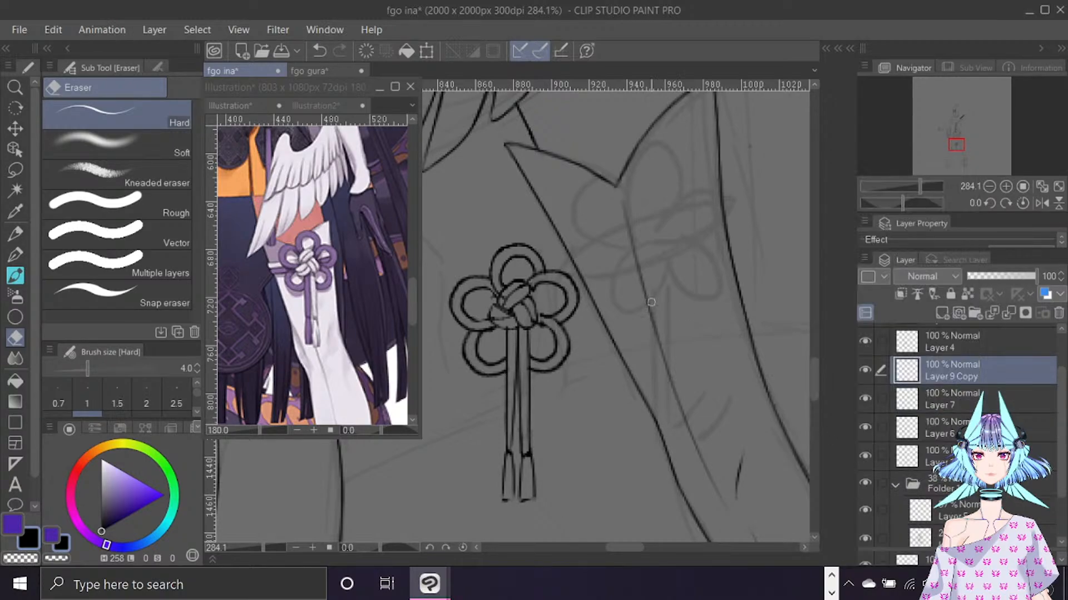
scroll(464, 218, "down", 3)
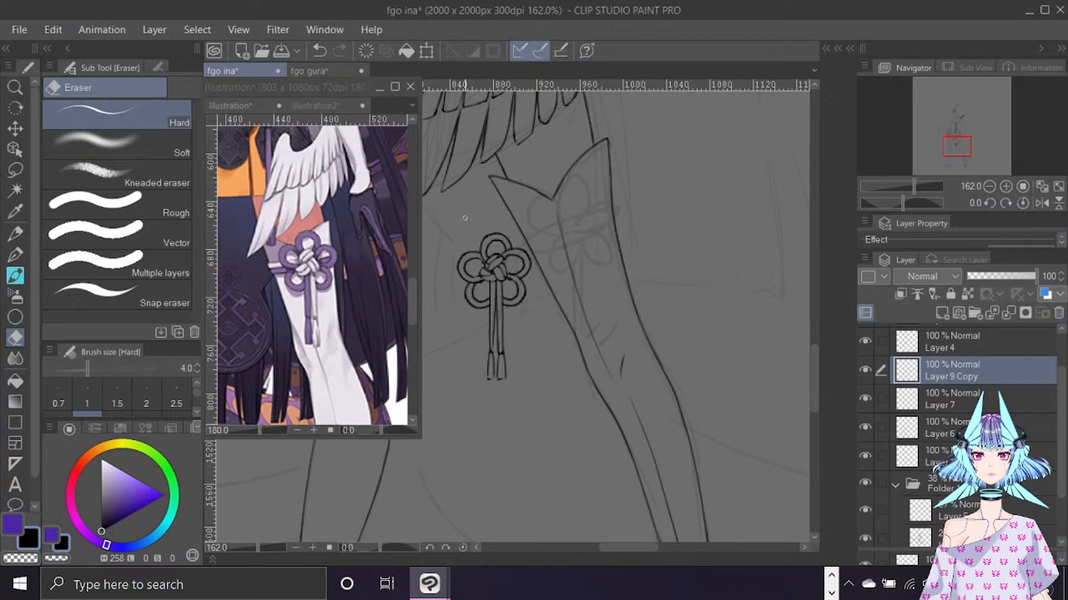
Place the flower knot with tassels on the stocking's upper edge, tilting it to follow the thigh and enlarging it slightly.
left_click_drag(465, 218, 530, 218)
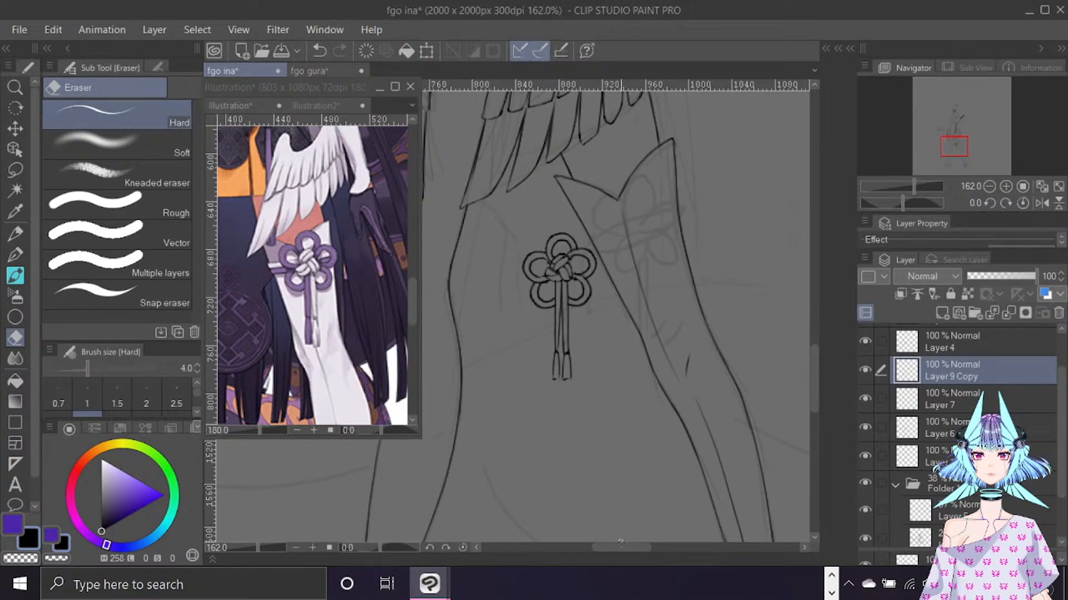
left_click(15, 129)
left_click_drag(576, 281, 650, 219)
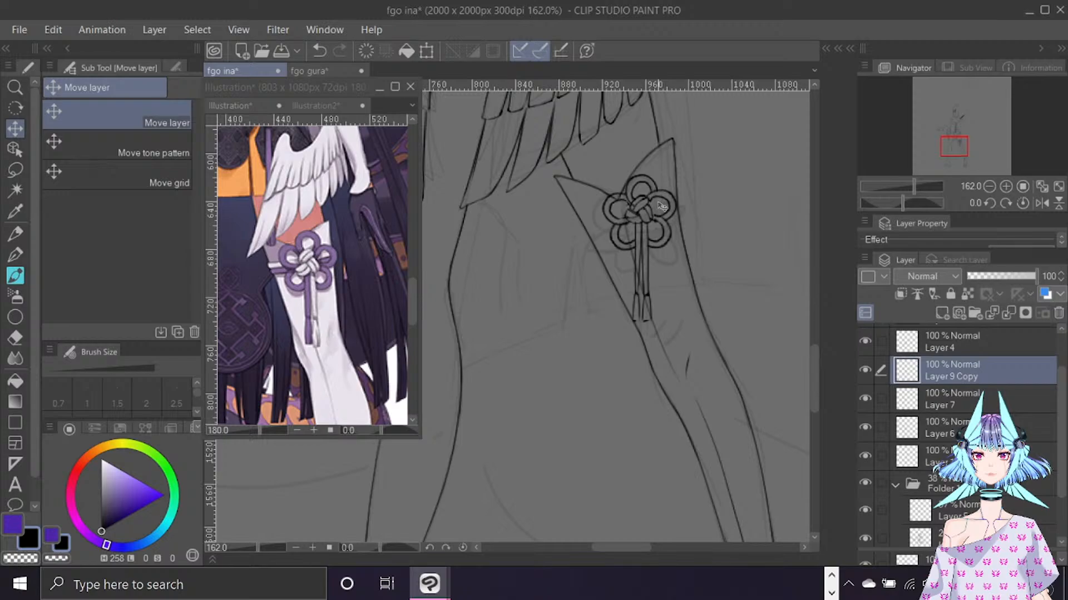
key("ctrl+t")
mouse_move(700, 299)
left_mouse_down()
mouse_move(718, 312)
mouse_move(732, 308)
left_mouse_up()
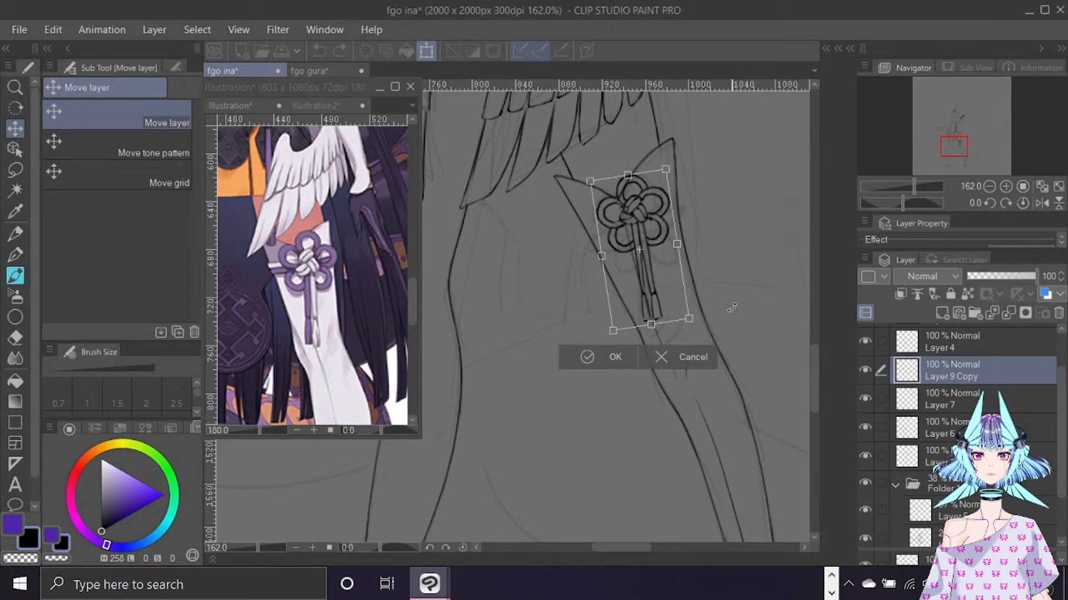
left_click_drag(665, 170, 677, 163)
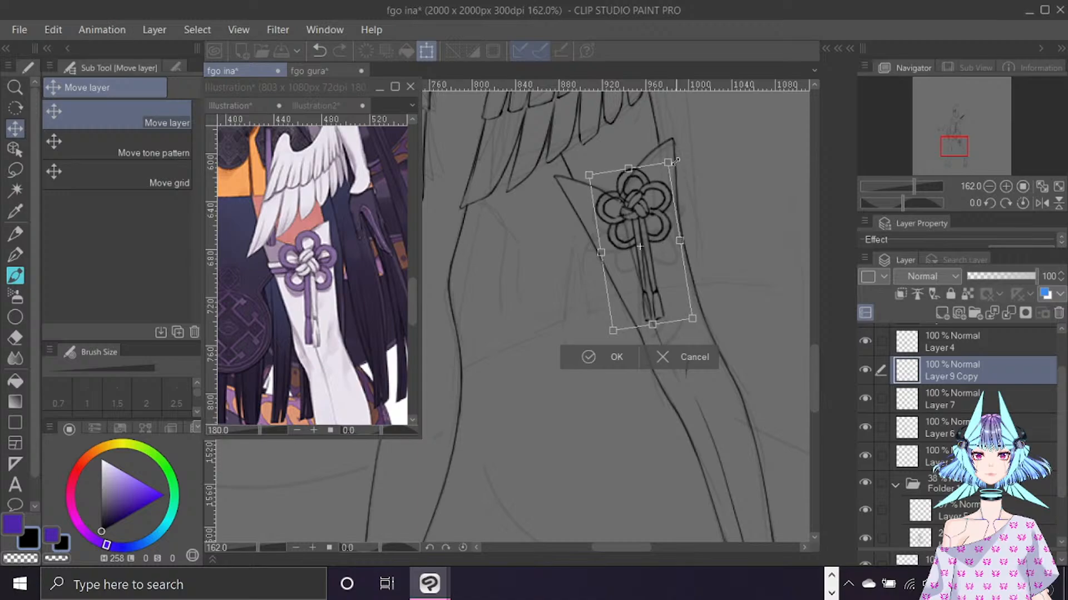
mouse_move(652, 231)
left_mouse_down()
mouse_move(636, 203)
mouse_move(664, 227)
mouse_move(604, 159)
mouse_move(591, 184)
left_mouse_up()
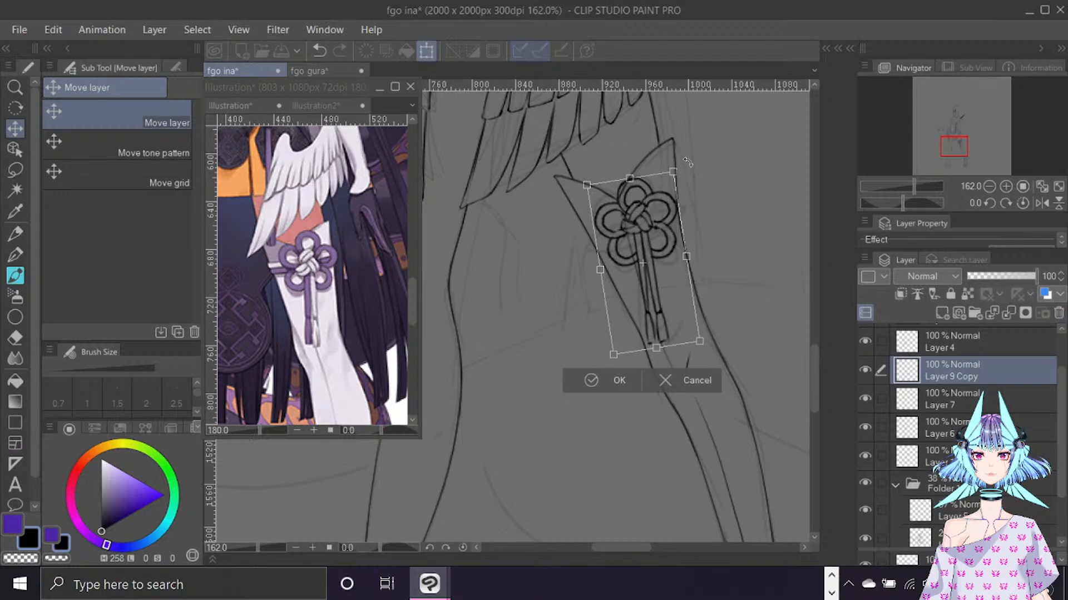
left_click_drag(672, 239, 673, 234)
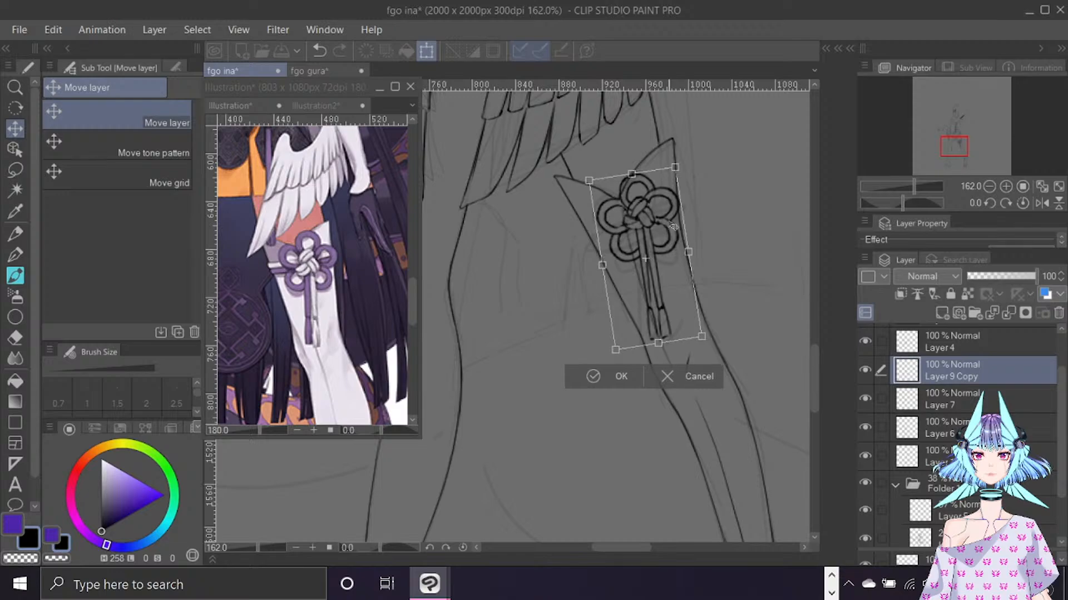
left_click(609, 378)
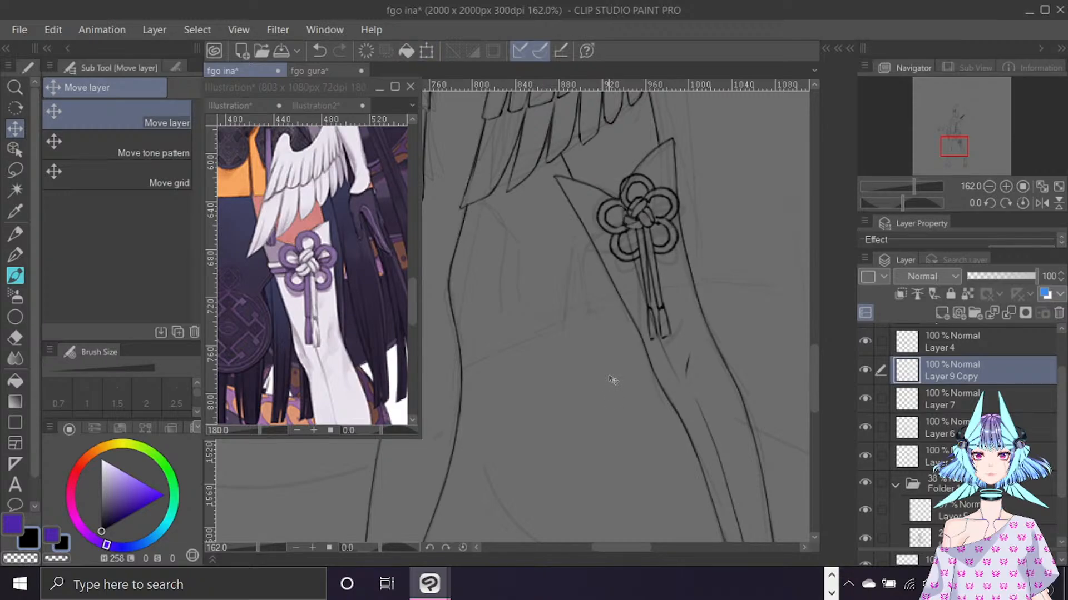
Draw the short looped cord beside the flower knot at the stocking's inner edge on Layer 6 with the size 2 brush.
key("b")
left_click(980, 427)
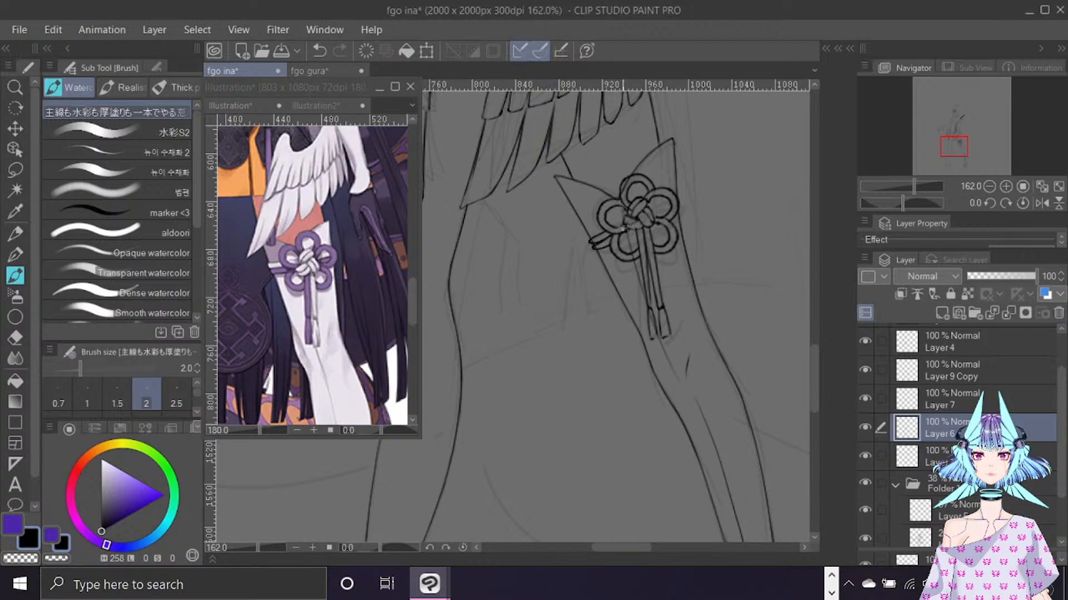
key("ctrl+z")
left_click_drag(611, 245, 613, 242)
key("e")
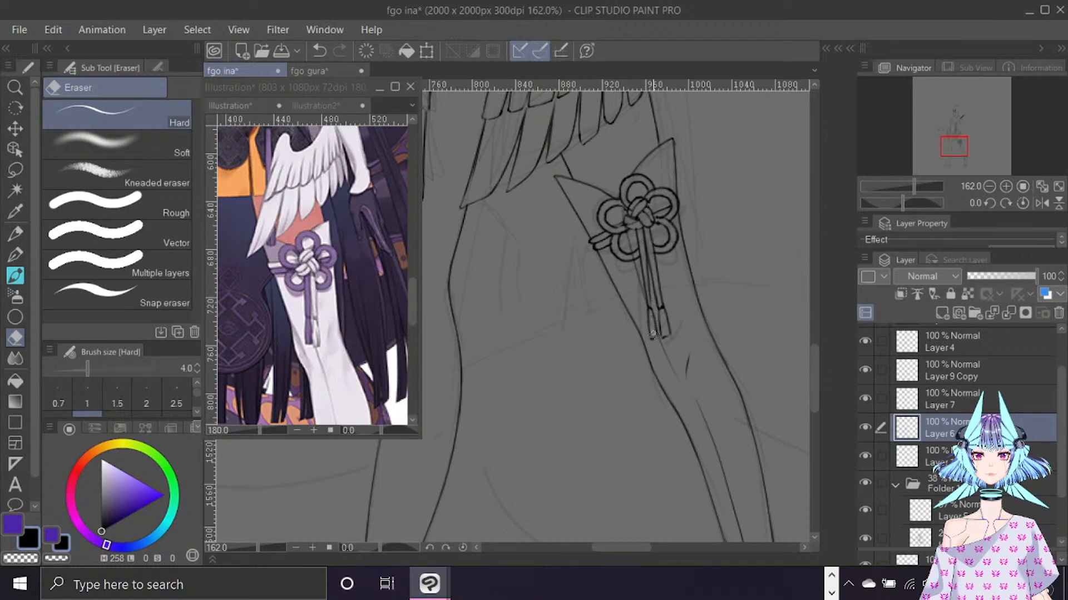
Examine the reference's round-patterned cloth flap and compare the whole figure and its legs in normal and mirrored view.
scroll(654, 333, "down", 10)
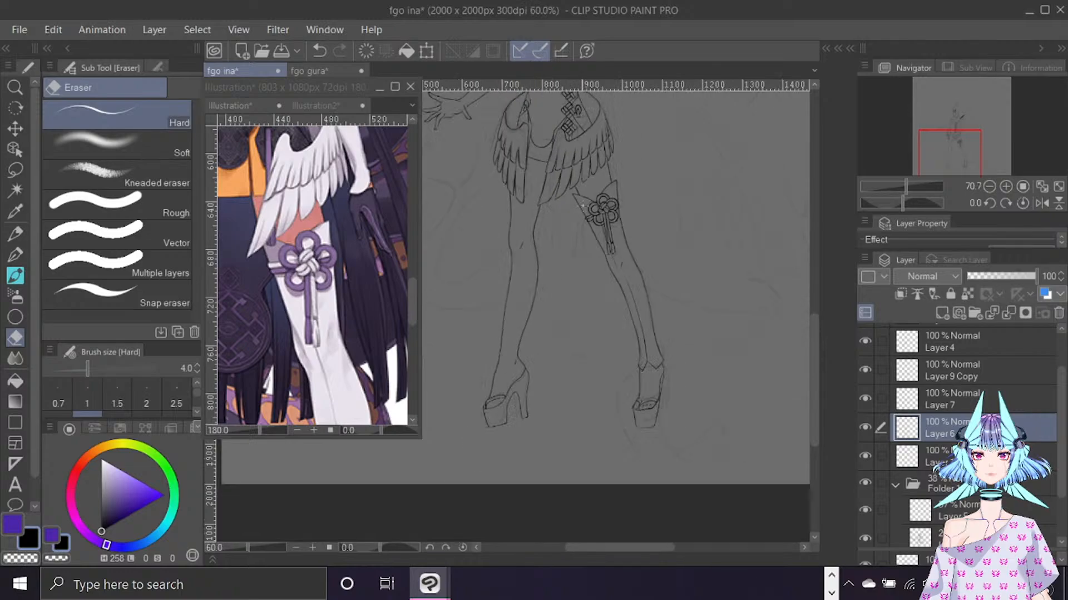
left_click_drag(814, 301, 814, 260)
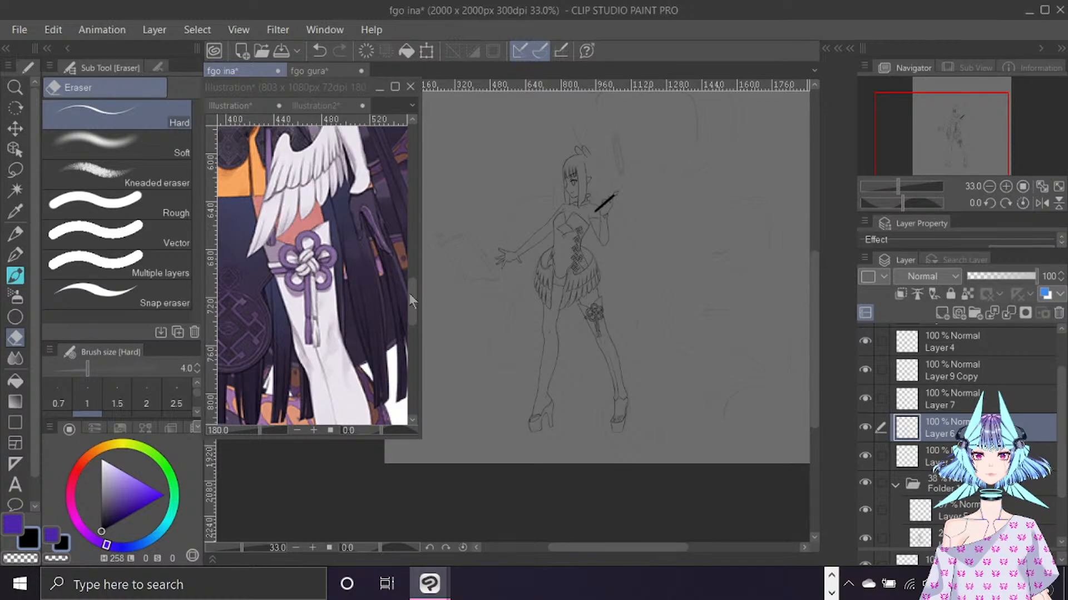
mouse_move(414, 295)
left_mouse_down()
mouse_move(409, 272)
mouse_move(412, 314)
mouse_move(411, 305)
left_mouse_up()
left_click_drag(966, 142, 960, 146)
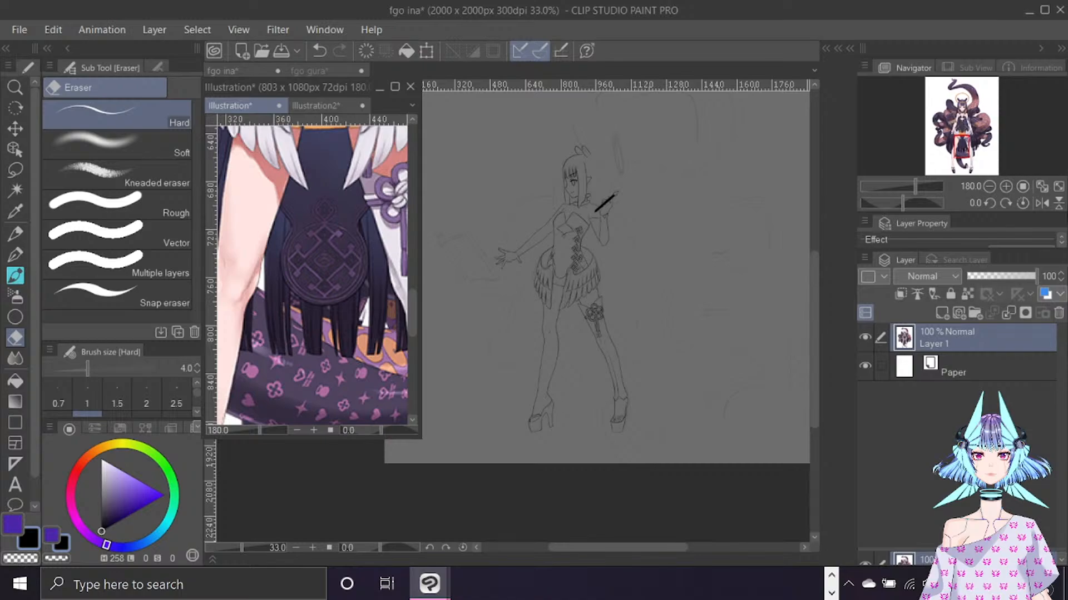
left_click(584, 502)
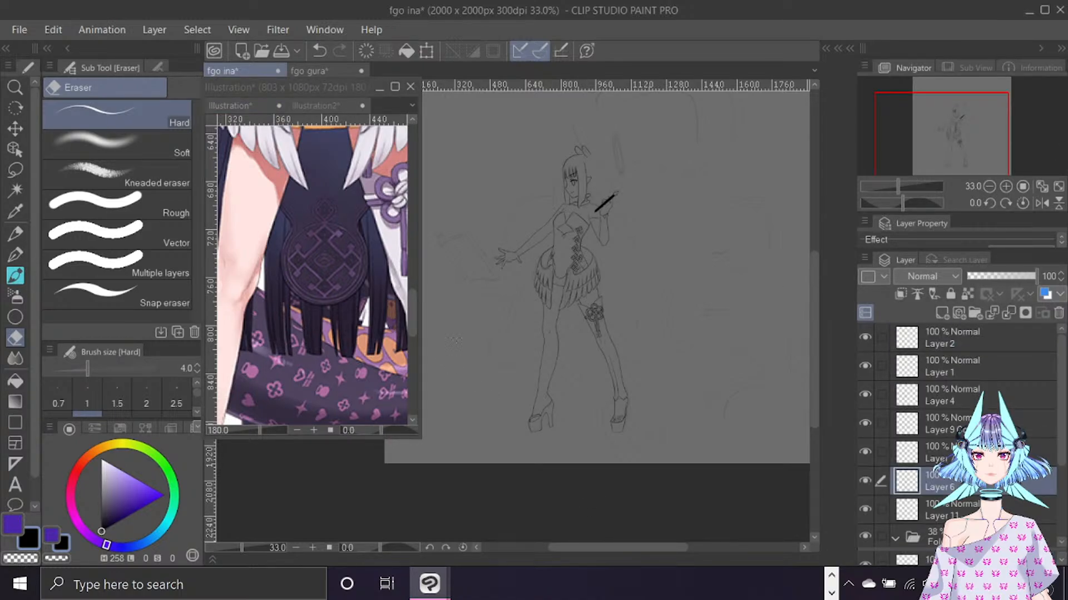
scroll(628, 383, "up", 5)
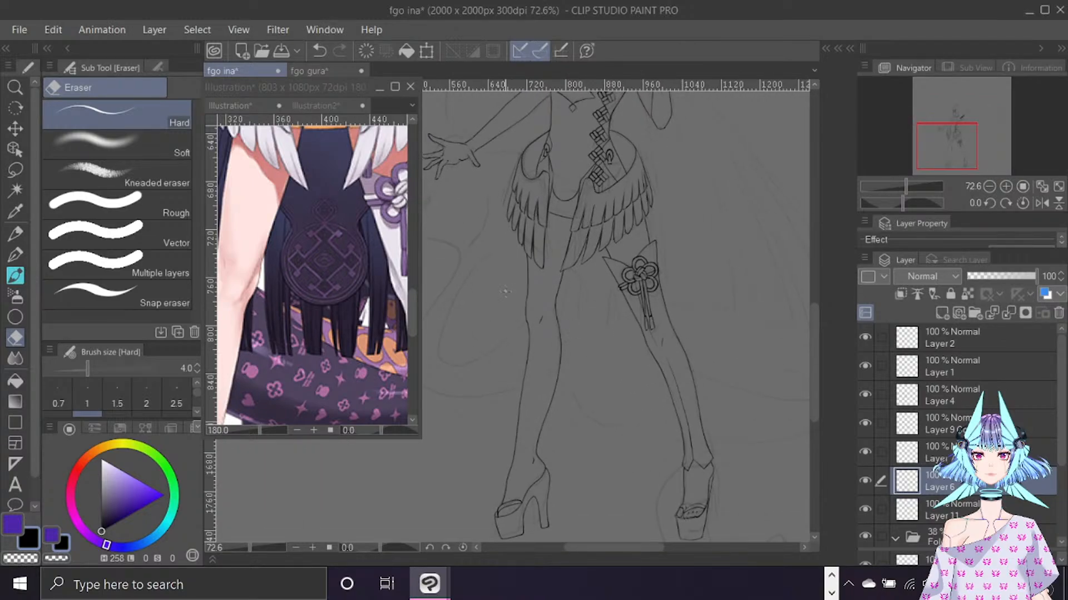
key("b")
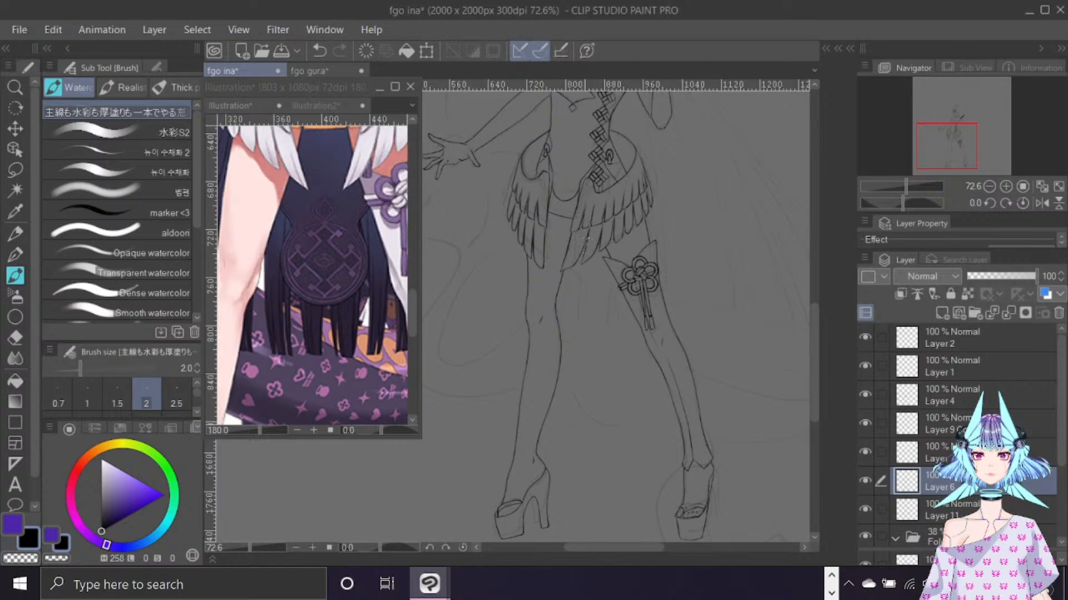
scroll(586, 238, "up", 4)
key("ctrl+f")
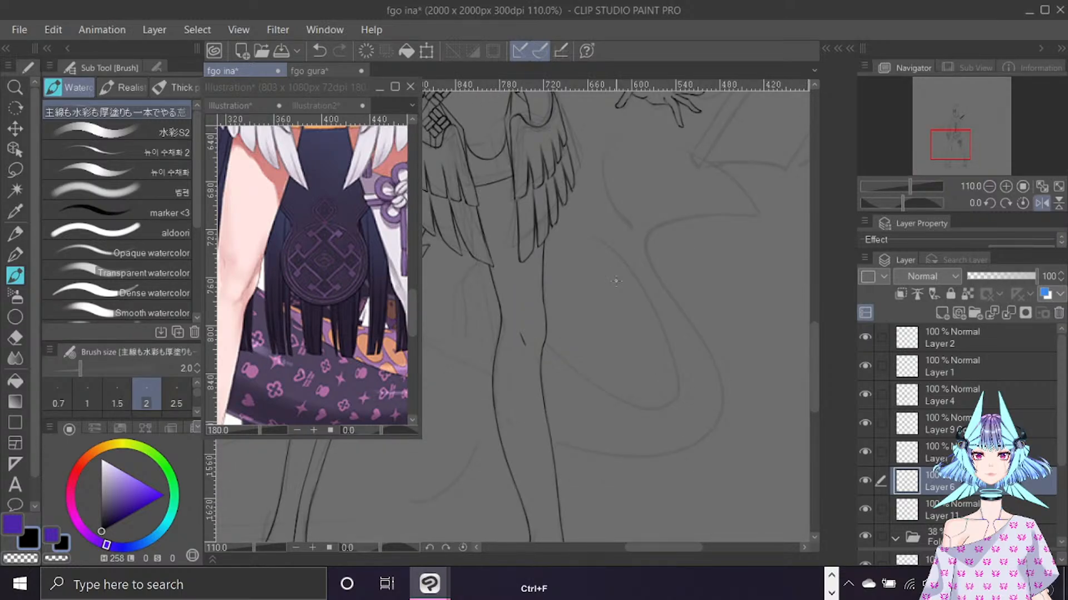
left_click_drag(681, 550, 659, 553)
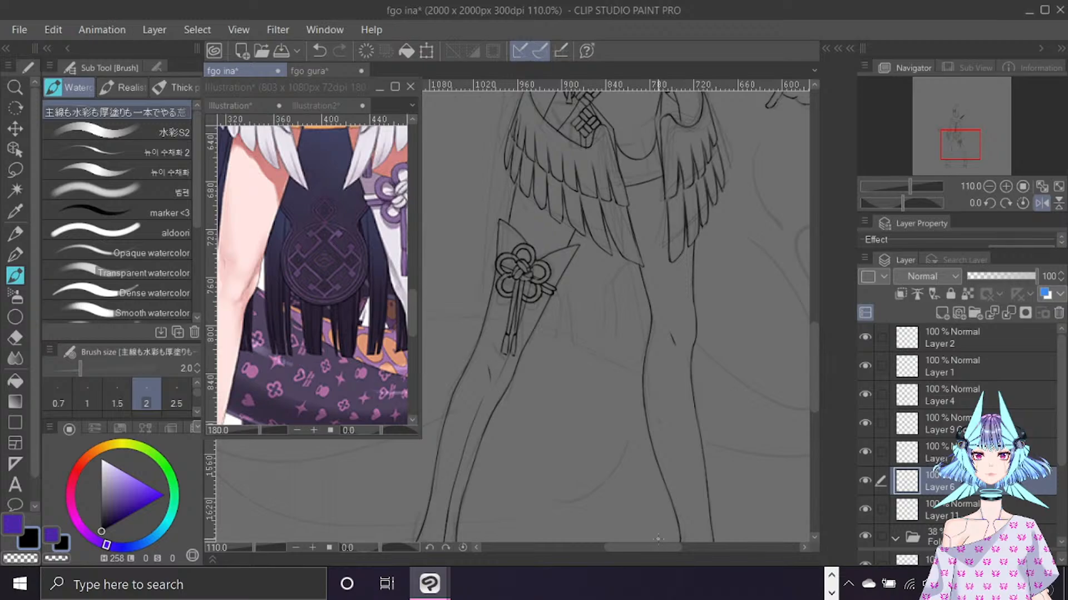
key("ctrl+f")
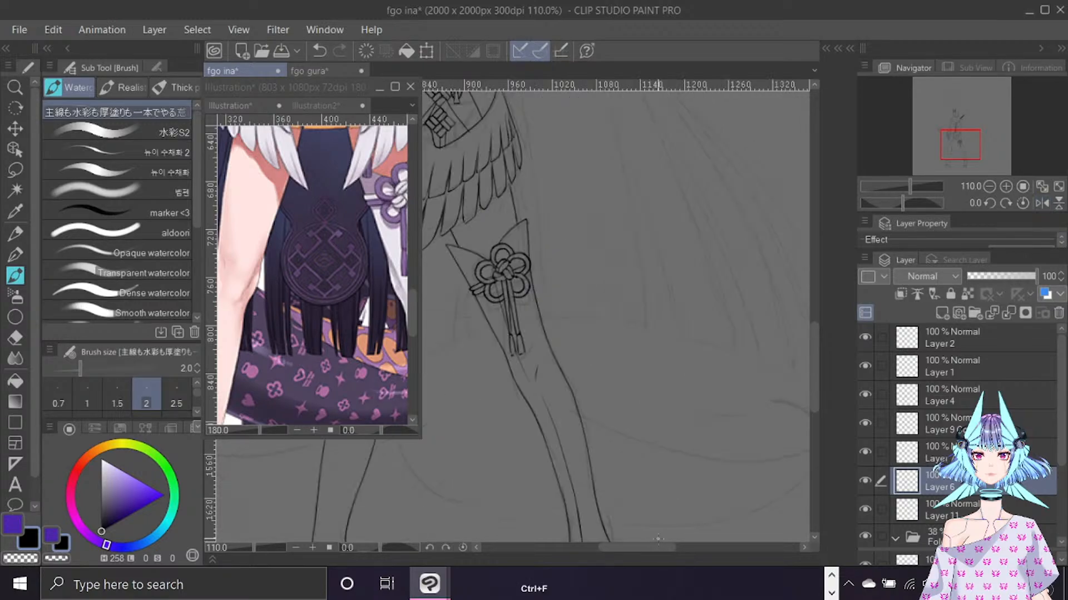
left_click_drag(653, 549, 637, 552)
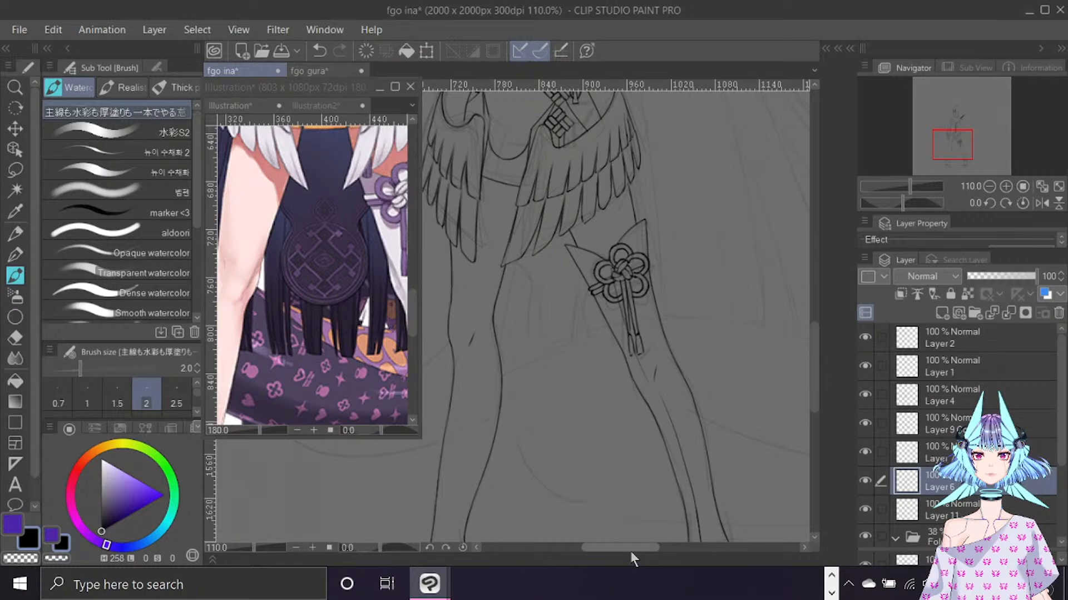
Check which lines Layer 6 holds, add a new layer above it, and draw the rounded cloth flap's outline between the legs.
left_click(864, 481)
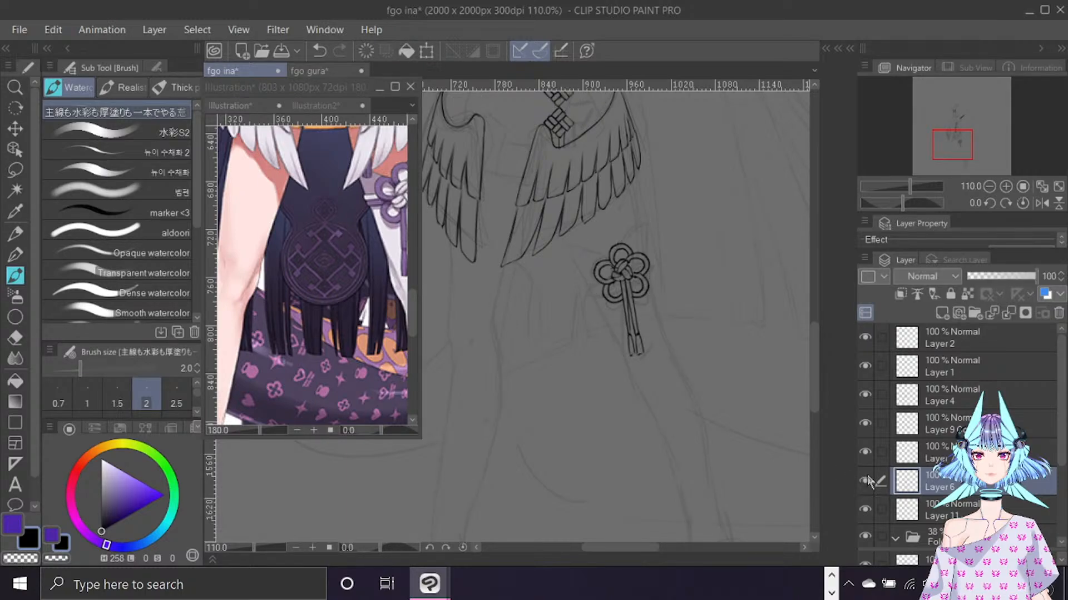
left_click(865, 481)
left_click(943, 314)
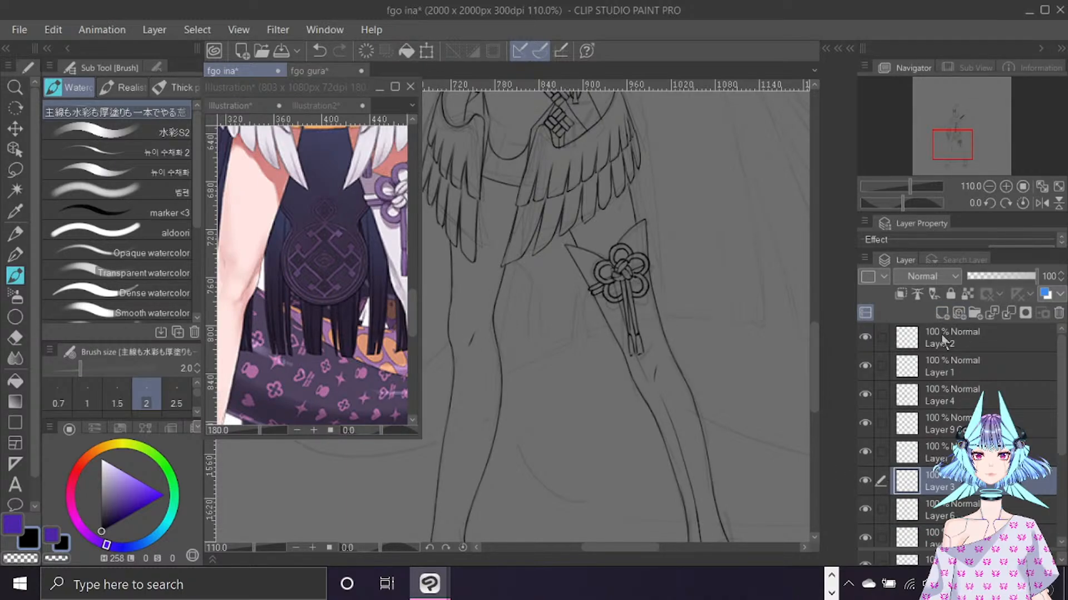
mouse_move(513, 263)
left_mouse_down()
mouse_move(539, 287)
mouse_move(544, 351)
mouse_move(602, 361)
left_mouse_up()
key("ctrl+z")
mouse_move(537, 288)
left_mouse_down()
mouse_move(564, 376)
mouse_move(612, 383)
left_mouse_up()
key("ctrl+z")
mouse_move(537, 285)
left_mouse_down()
mouse_move(555, 359)
mouse_move(613, 363)
left_mouse_up()
In mirrored view, lasso the flap's rounded lower curve and distort it slightly so its outer end sits higher.
key("ctrl+f")
left_click_drag(669, 548, 645, 551)
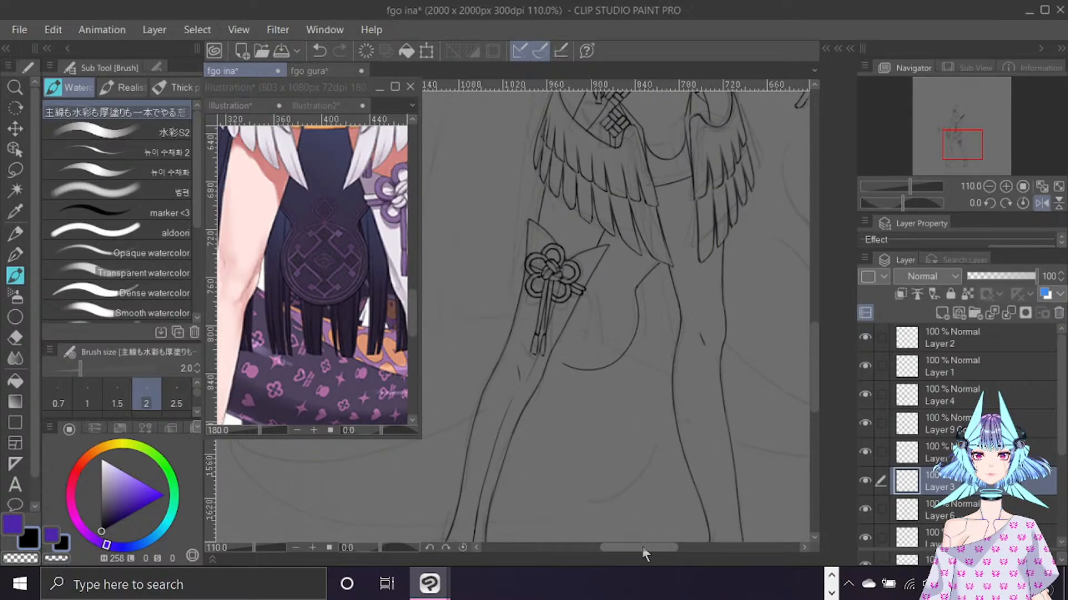
left_click(15, 171)
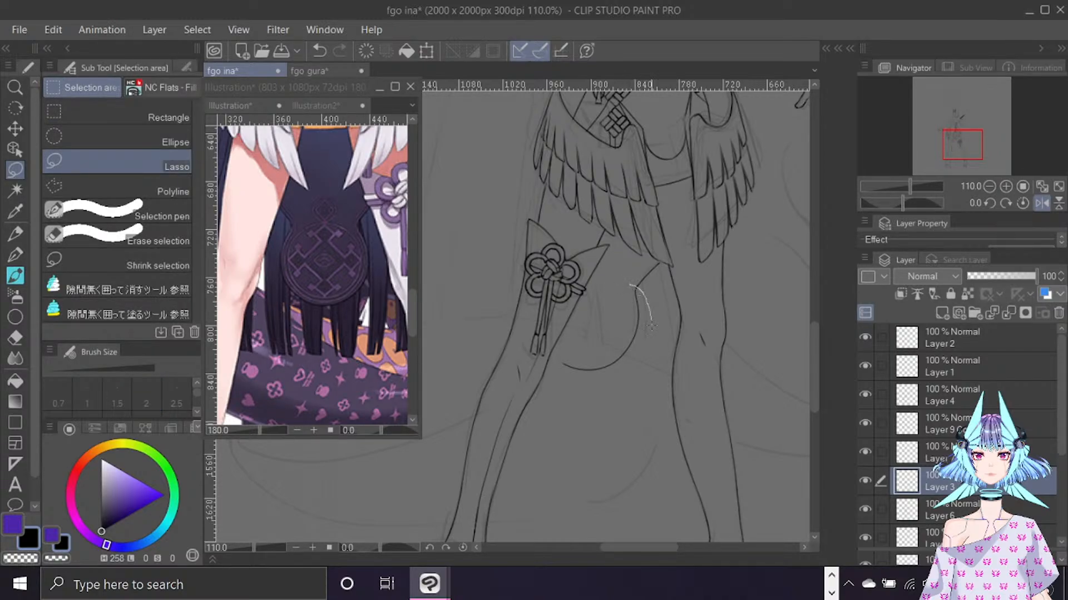
mouse_move(650, 326)
left_mouse_down()
mouse_move(532, 403)
mouse_move(553, 289)
mouse_move(625, 257)
left_mouse_up()
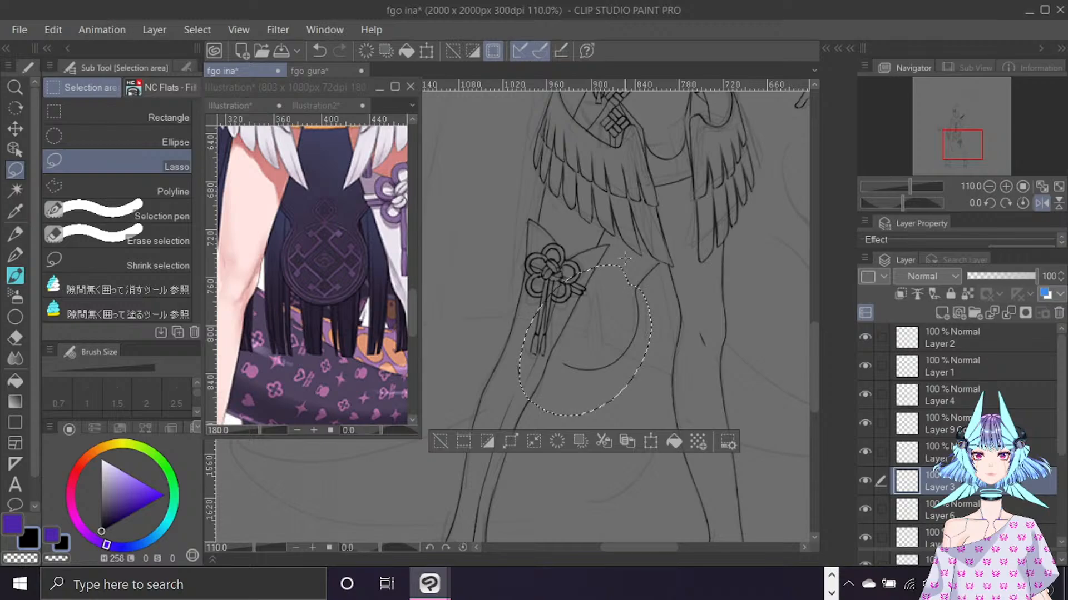
key("ctrl+t")
left_click_drag(519, 416, 520, 410)
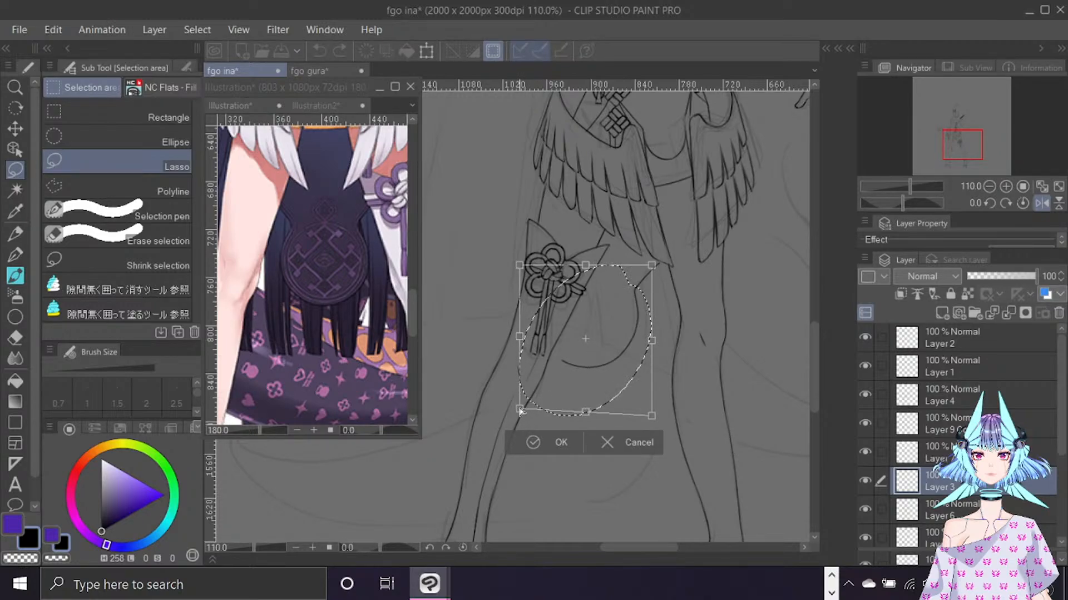
left_click(560, 443)
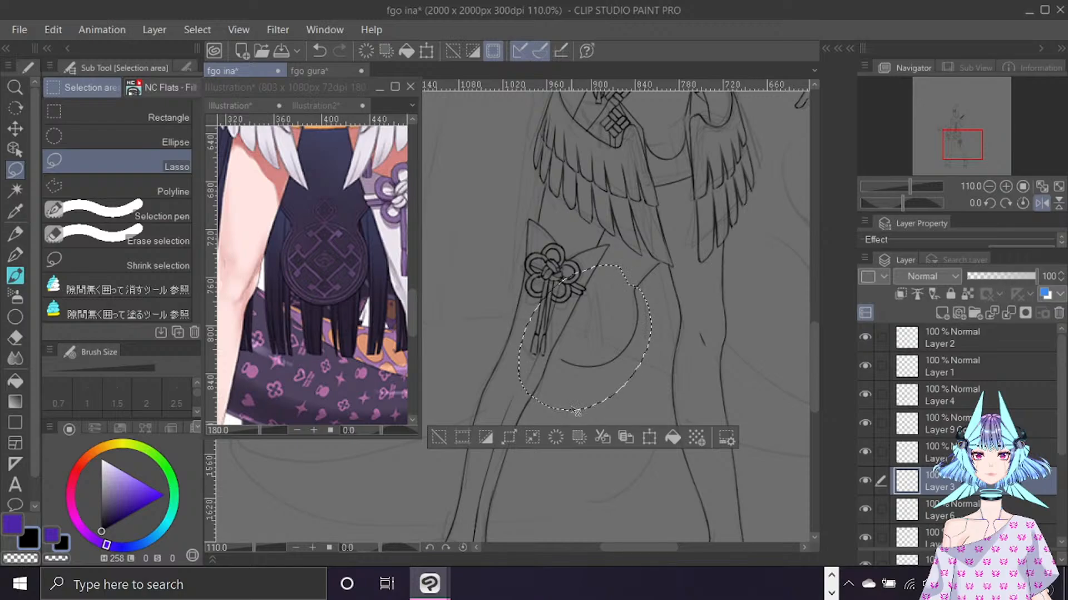
key("ctrl+d")
Return the canvas to its unmirrored view and examine the flap curve up close and against the whole figure.
key("b")
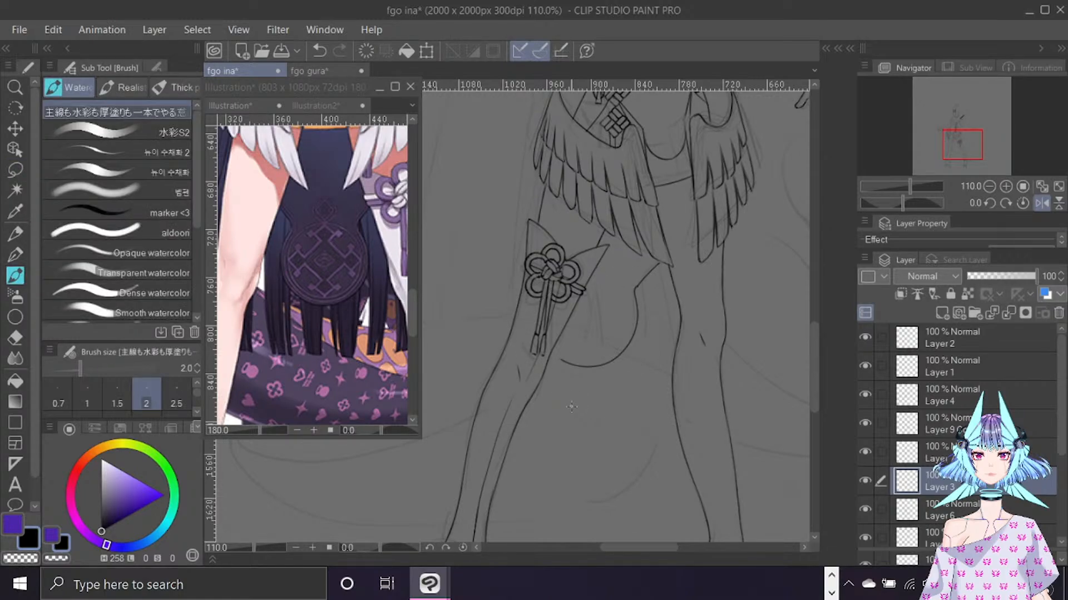
key("ctrl+f")
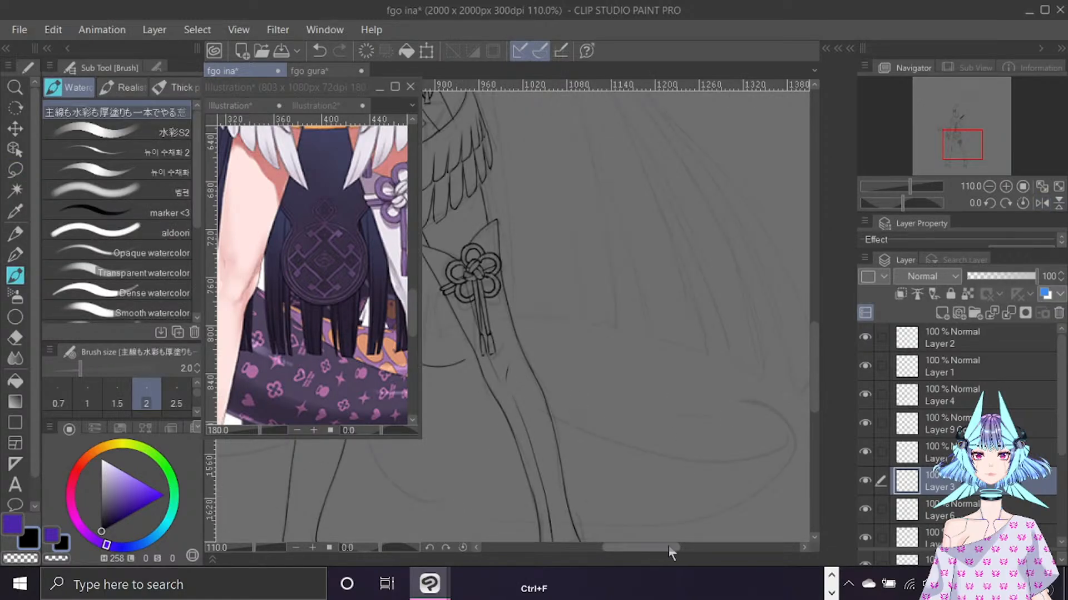
left_click_drag(668, 546, 652, 549)
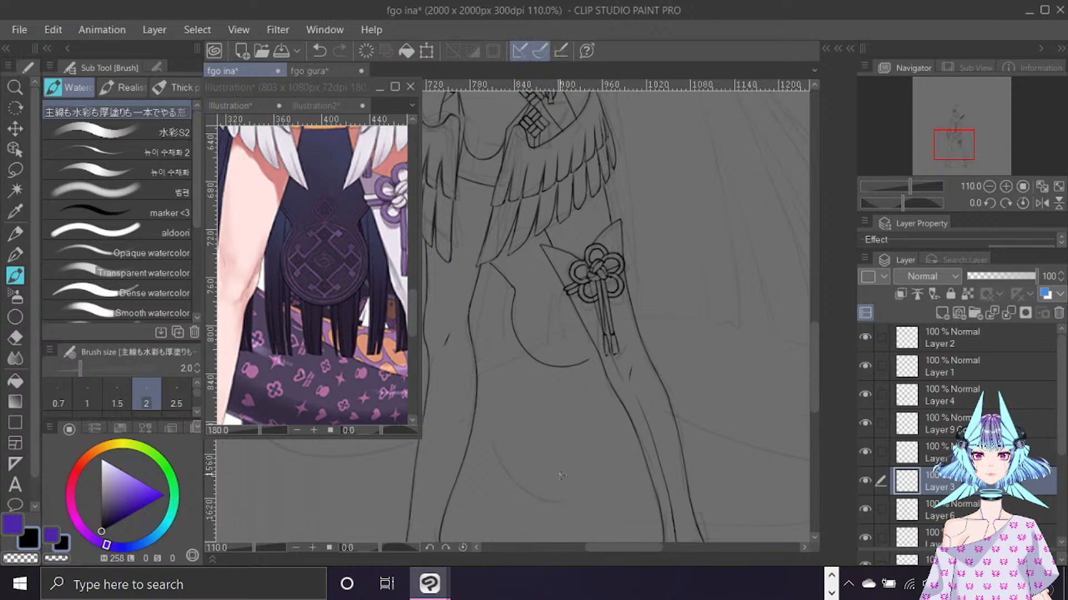
scroll(514, 341, "up", 4)
key("e")
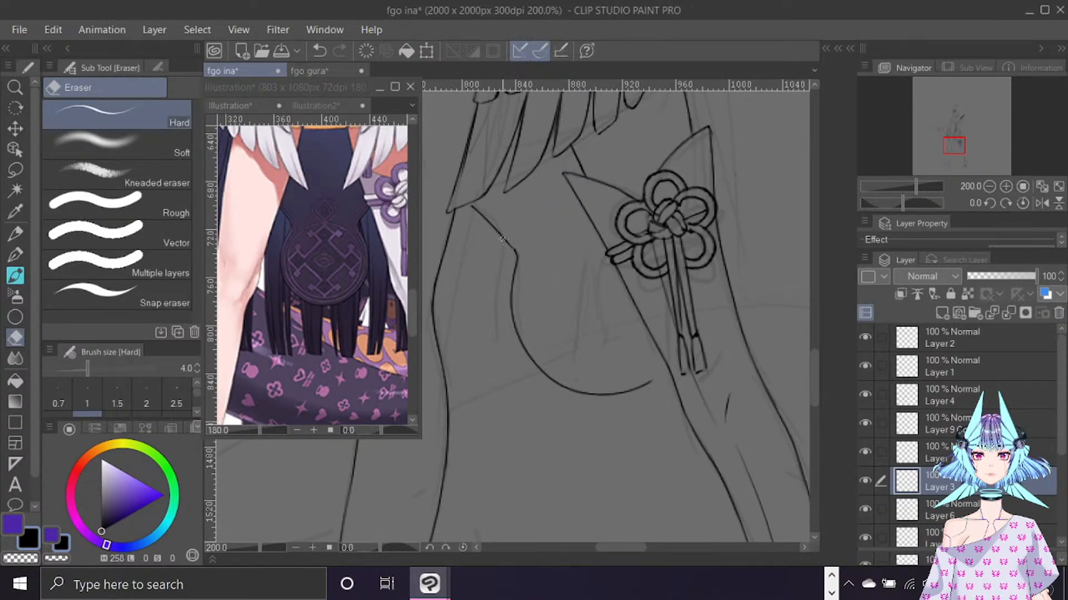
key("b")
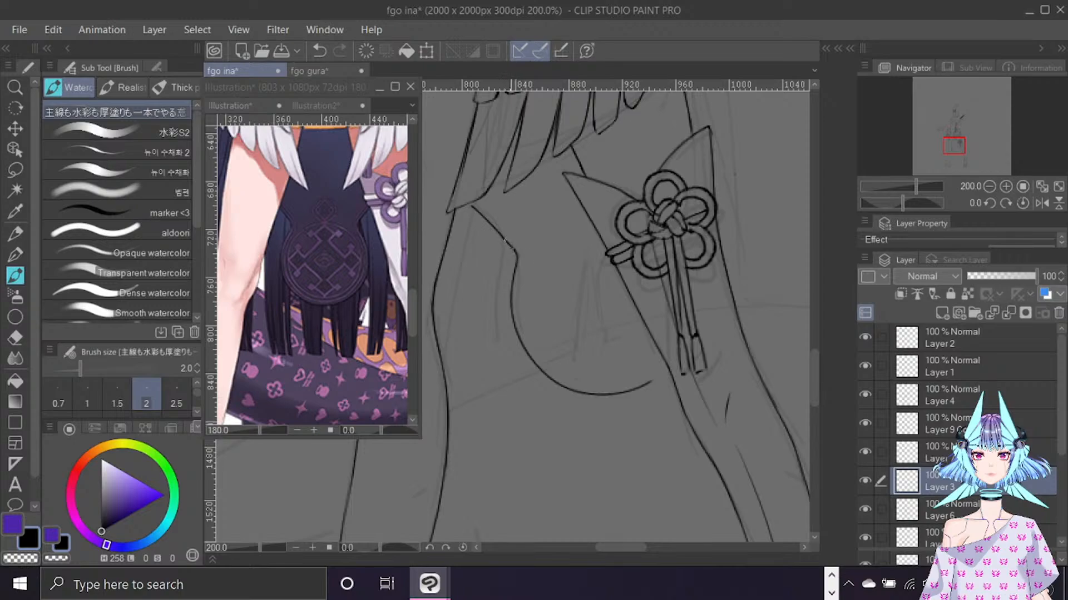
scroll(528, 272, "down", 5)
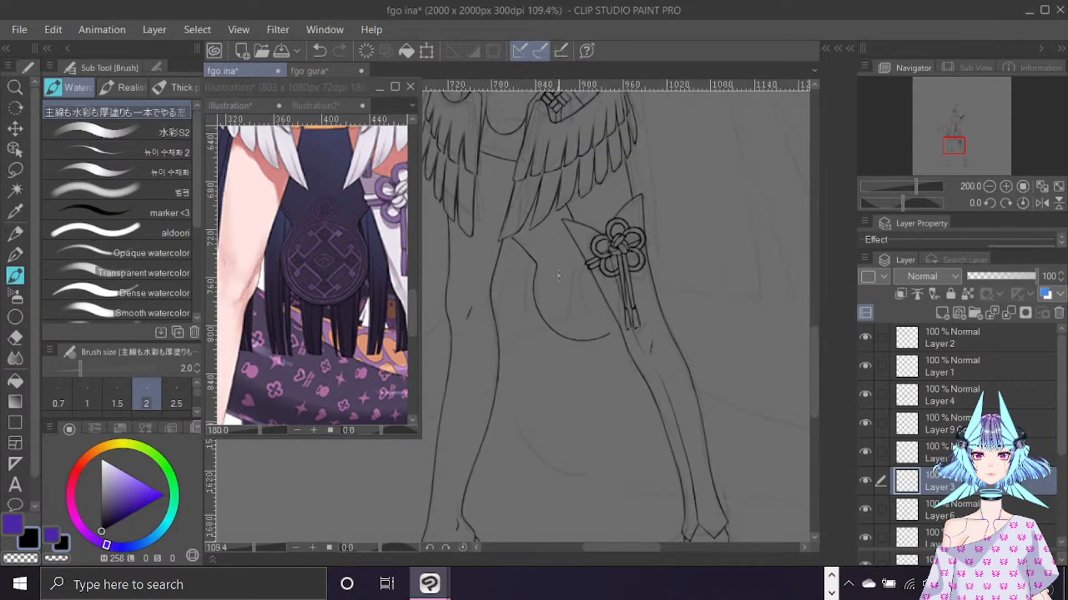
scroll(628, 309, "down", 5)
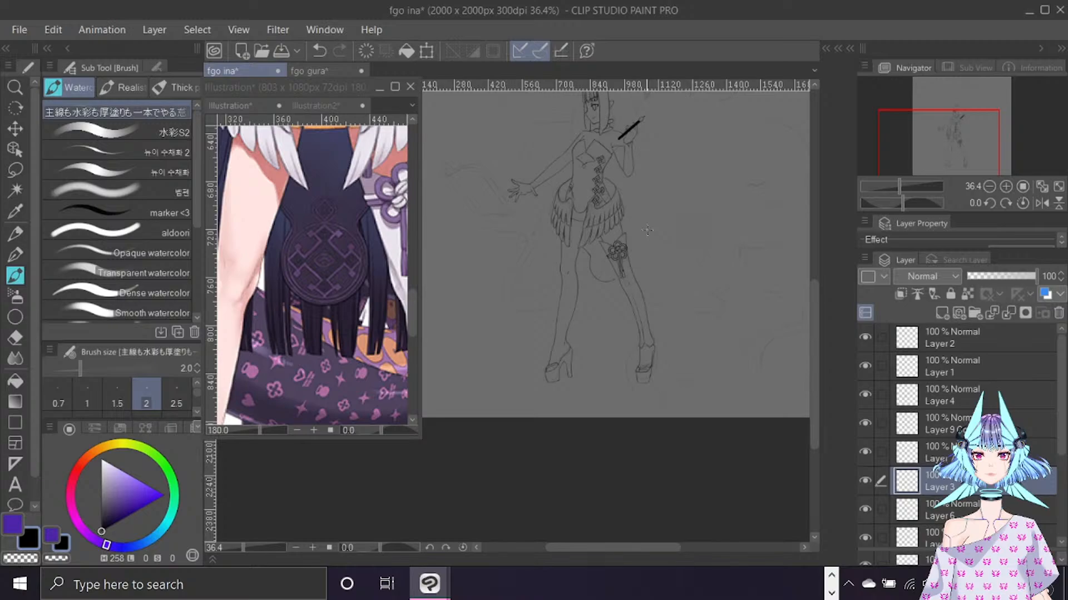
scroll(647, 229, "up", 5)
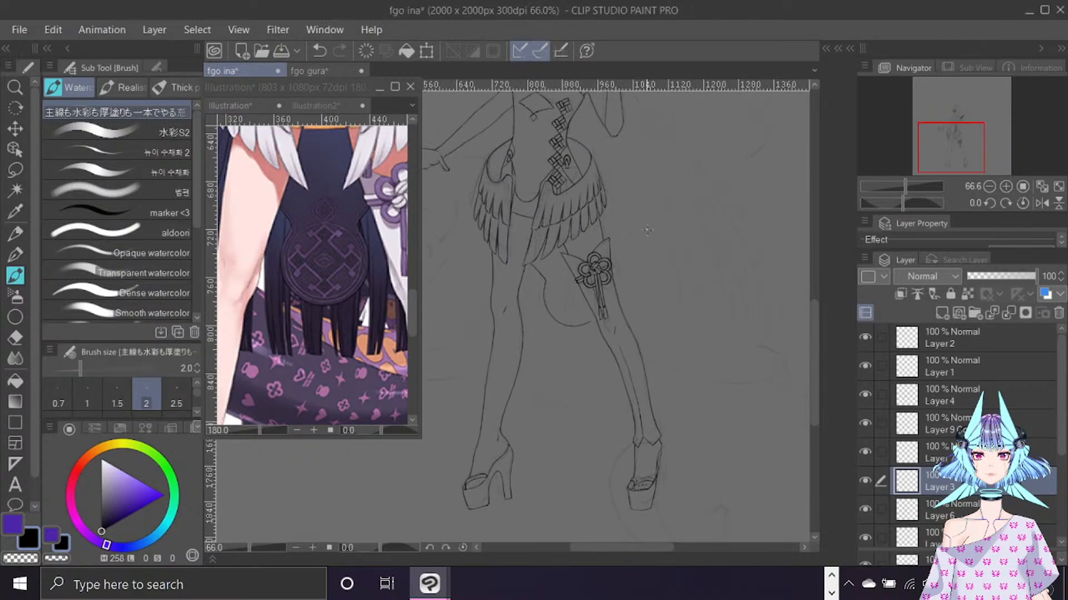
scroll(564, 329, "up", 3)
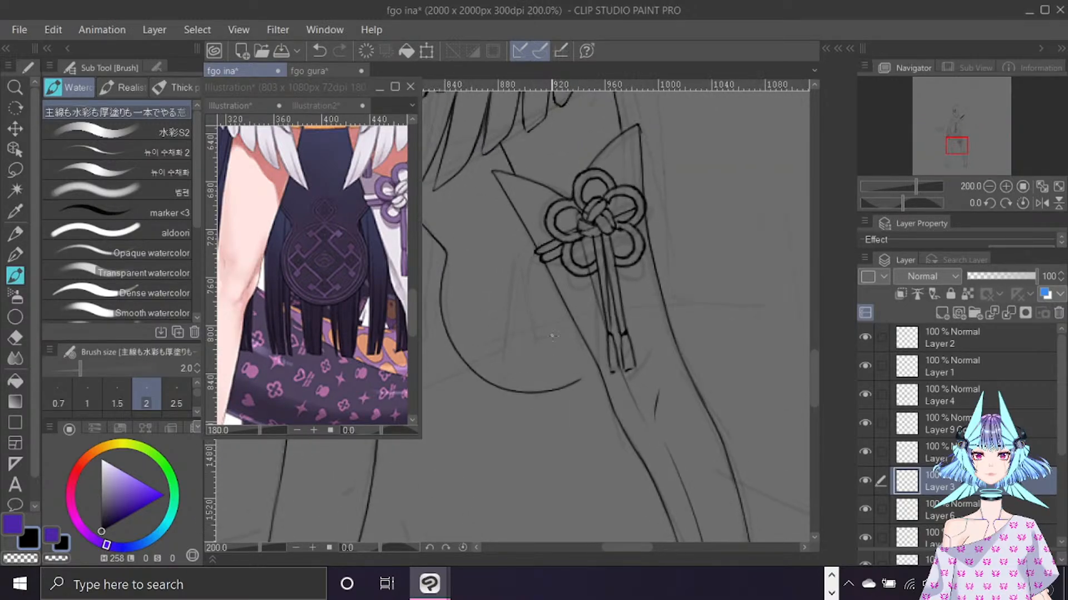
Extend the cloth flap's lower curve up to the stocking leg and check it against the whole figure.
left_click_drag(576, 383, 593, 365)
scroll(594, 201, "down", 4)
scroll(595, 210, "down", 4)
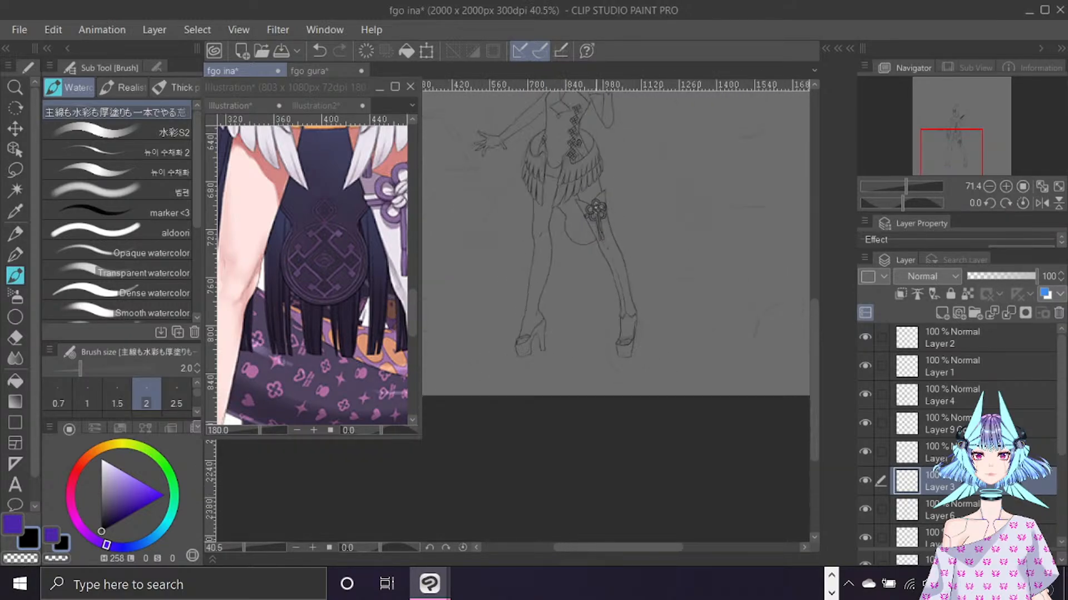
left_click_drag(598, 107, 599, 263)
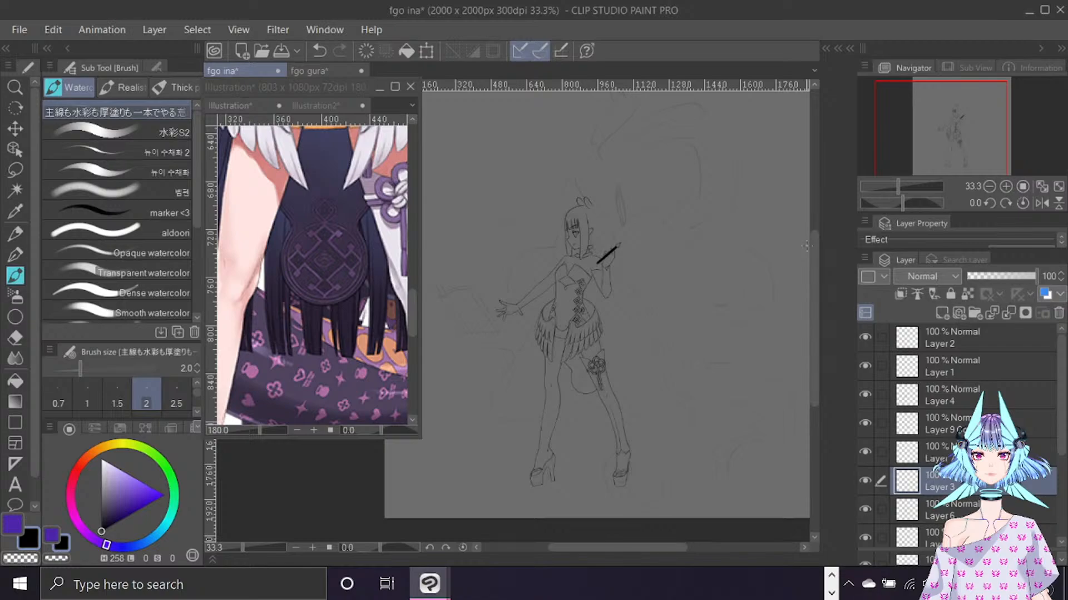
Check that Layer 6 holds the body lines, then merge it with the cloth flap layer, Layer 3.
left_click_drag(1061, 362, 1059, 369)
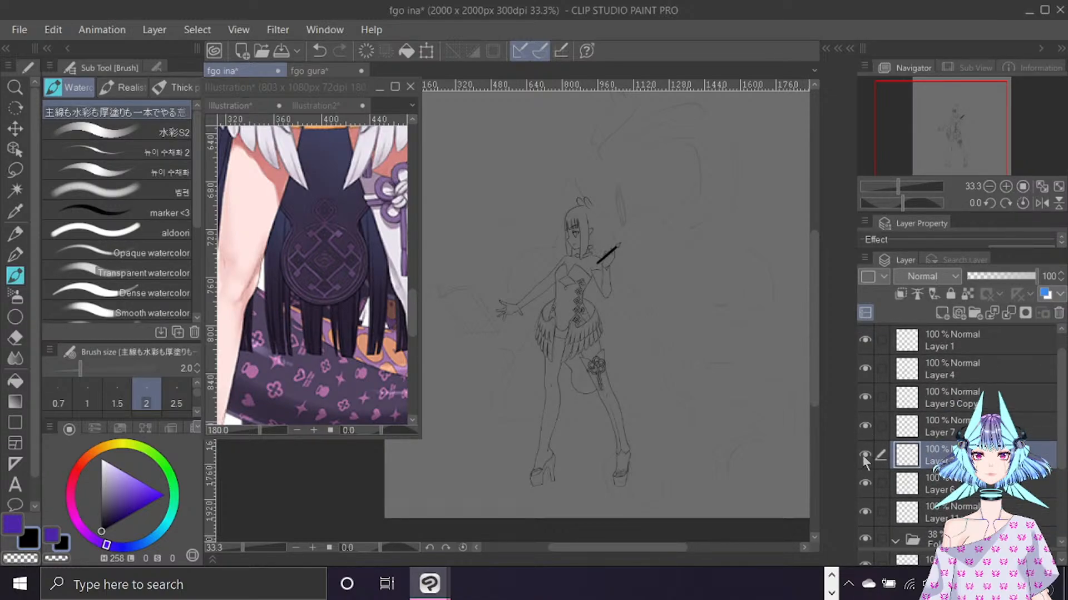
left_click(865, 482)
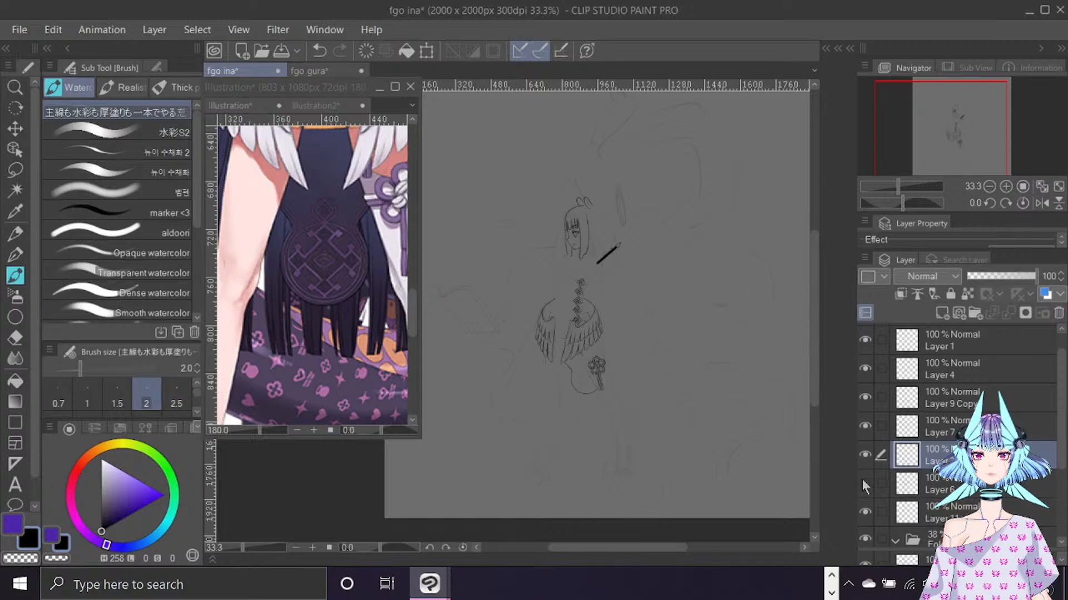
left_click(865, 483)
left_click(881, 482)
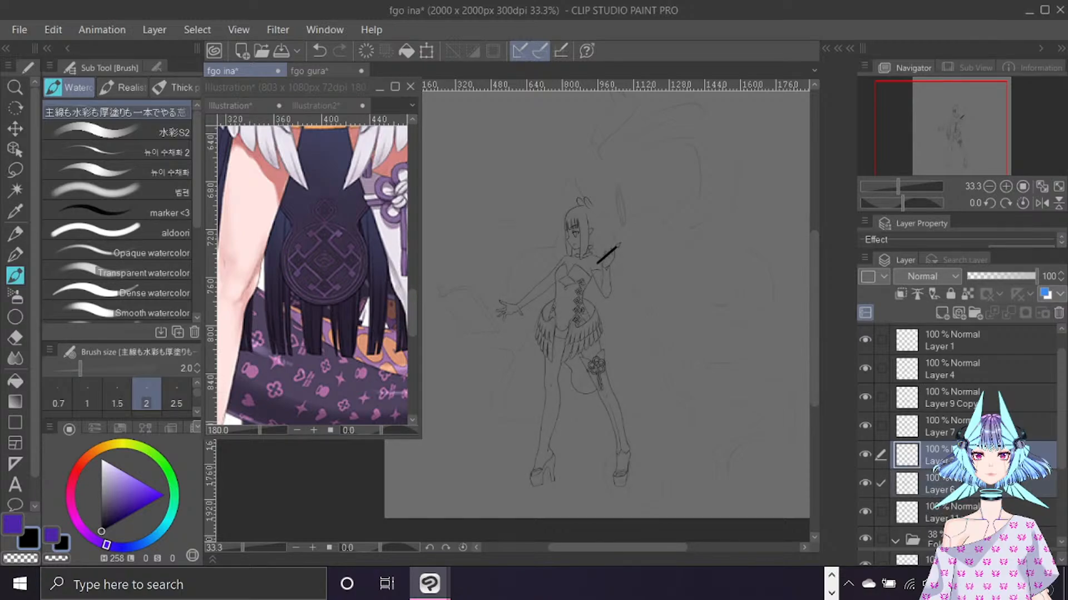
right_click(884, 482)
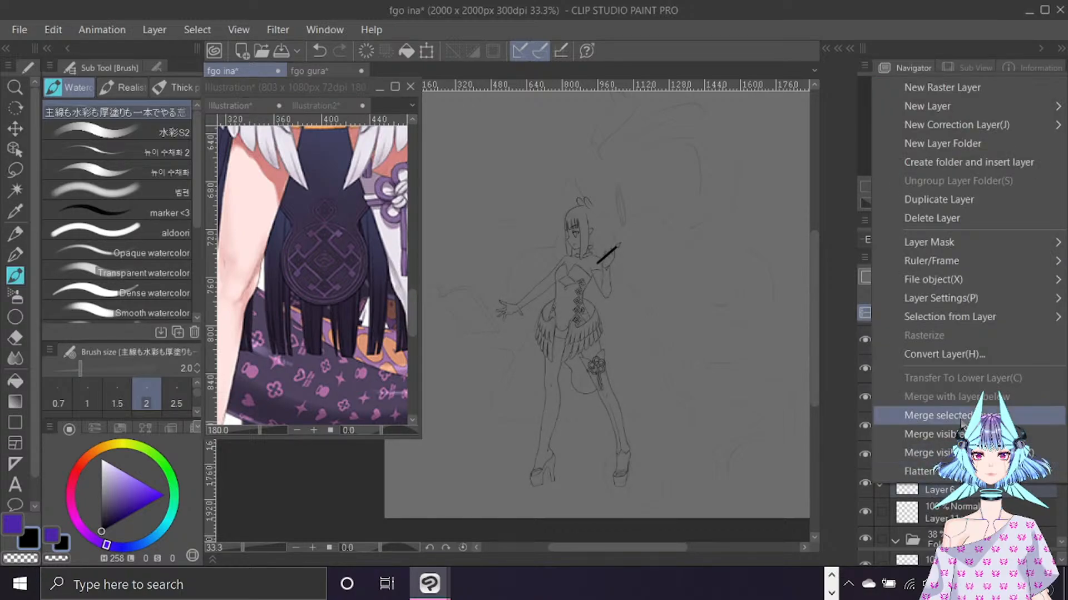
left_click(961, 418)
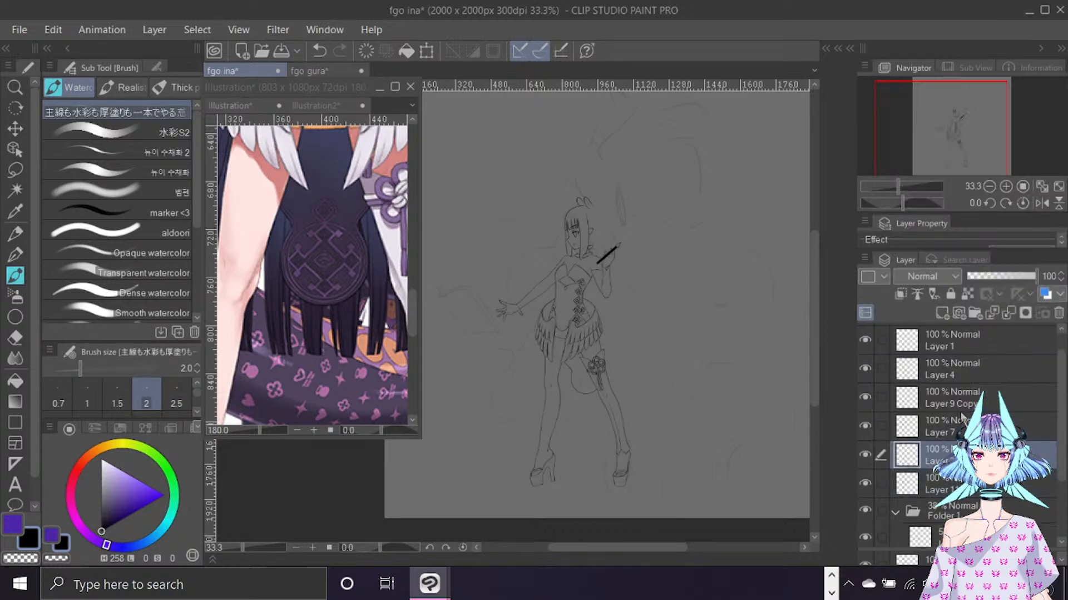
Bring the reference's book into view, add a new layer, and draw a rectangle for the book cover beside the sketched book.
left_click(334, 304)
left_click_drag(961, 149, 947, 125)
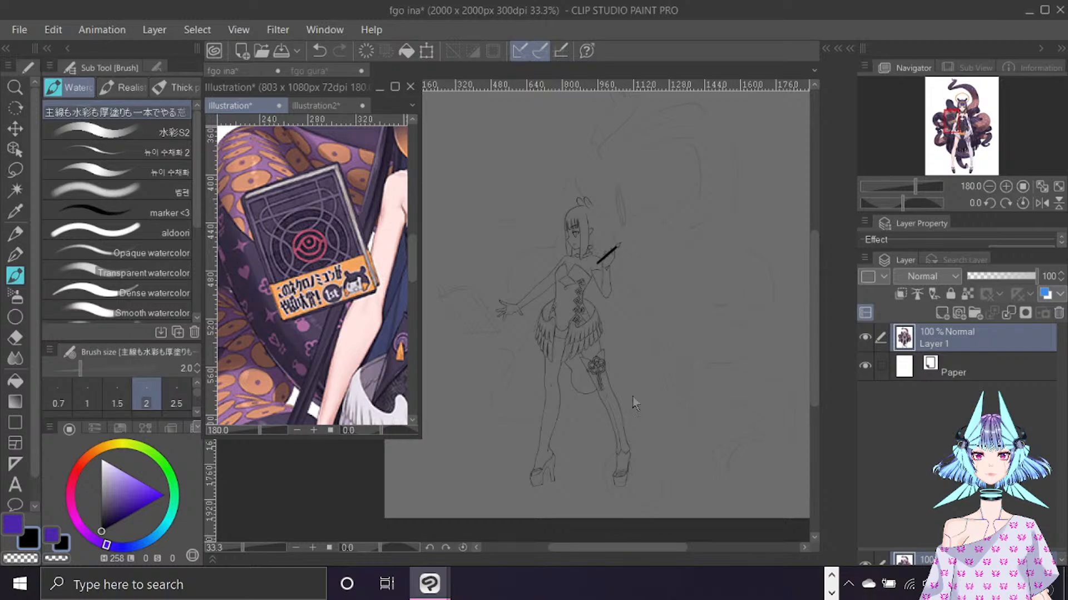
scroll(450, 346, "up", 5)
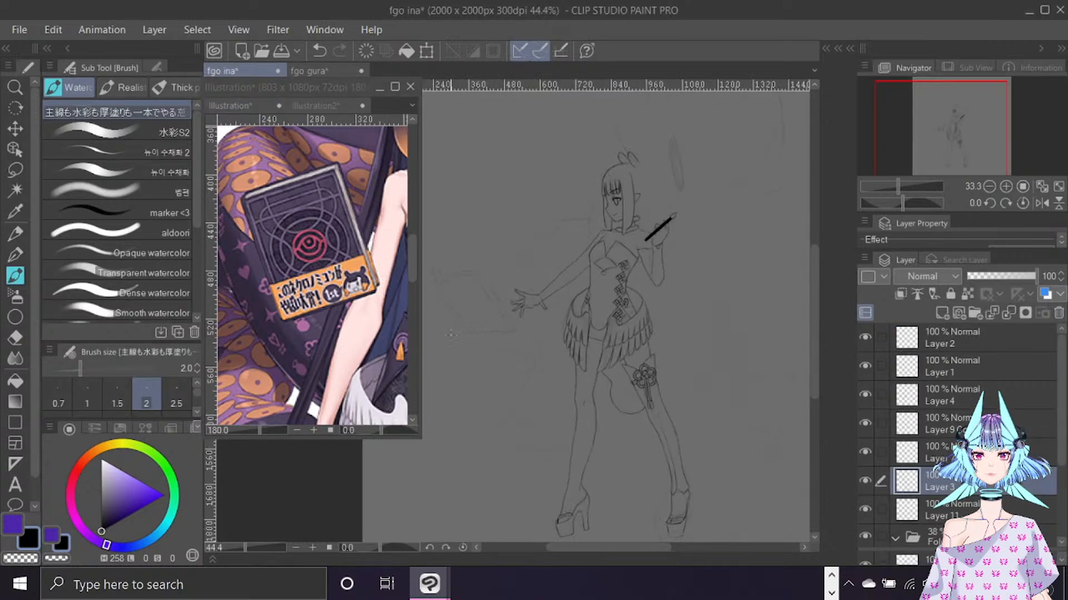
scroll(454, 317, "up", 1)
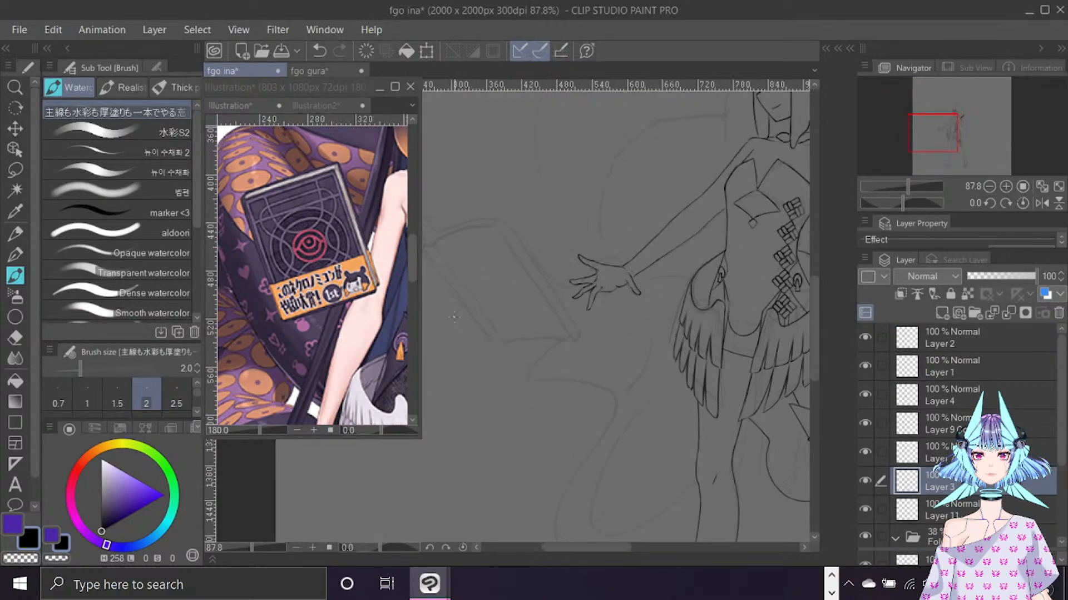
left_click_drag(622, 547, 593, 556)
left_click(939, 311)
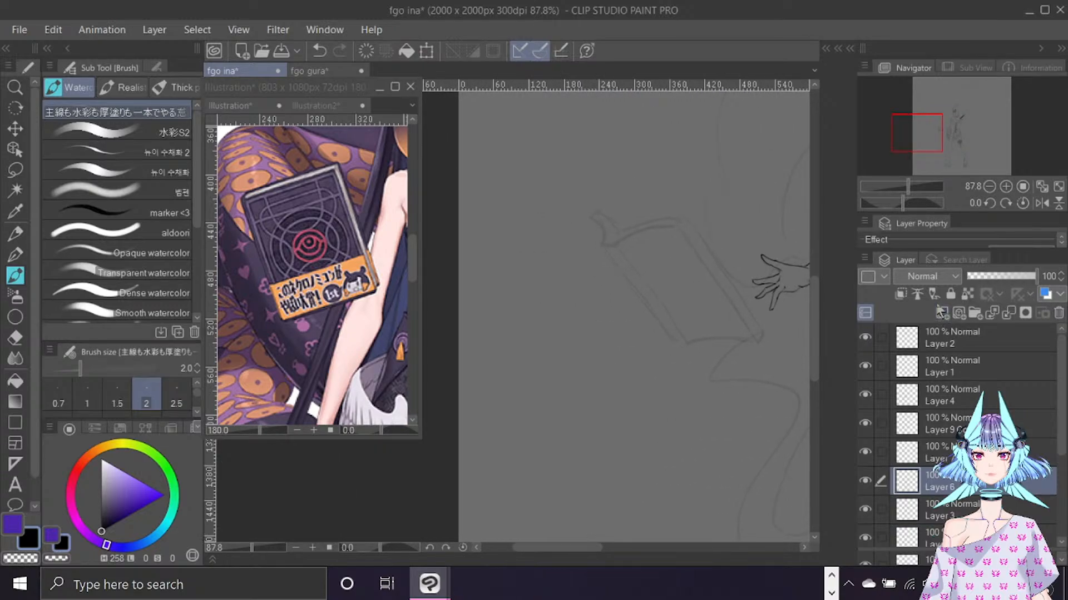
left_click(18, 425)
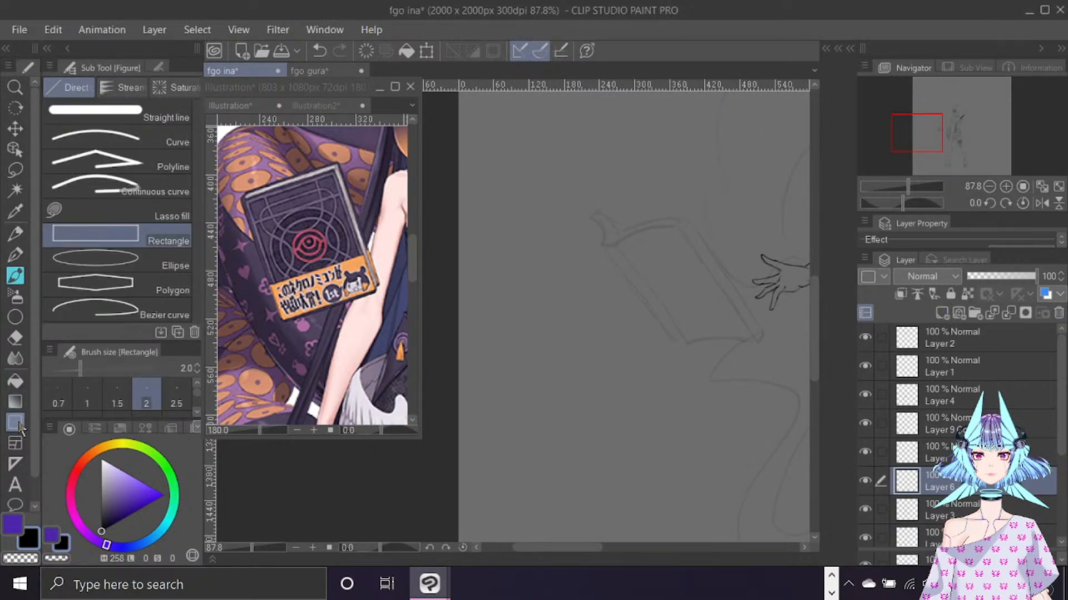
left_click_drag(537, 239, 608, 330)
Draw a straight horizontal line across the lower part of the book rectangle to mark off its banner strip.
key("b")
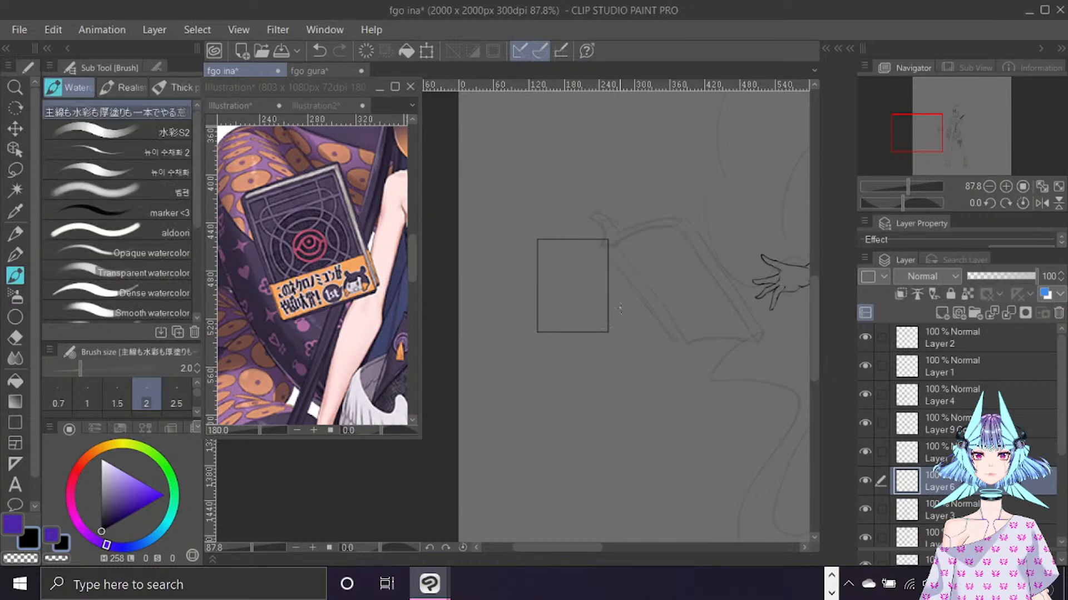
scroll(606, 322, "up", 4)
scroll(582, 336, "up", 1)
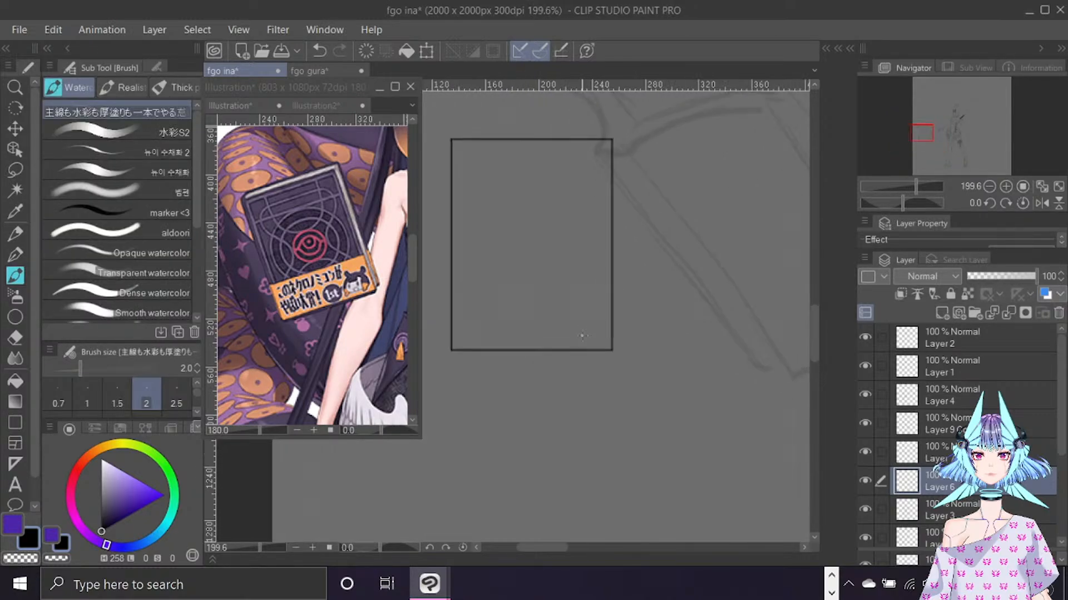
left_click_drag(452, 303, 612, 304)
On another new layer, draw a large circle with the Ellipse tool, centred on the book cover and overlapping the banner line.
left_click(15, 423)
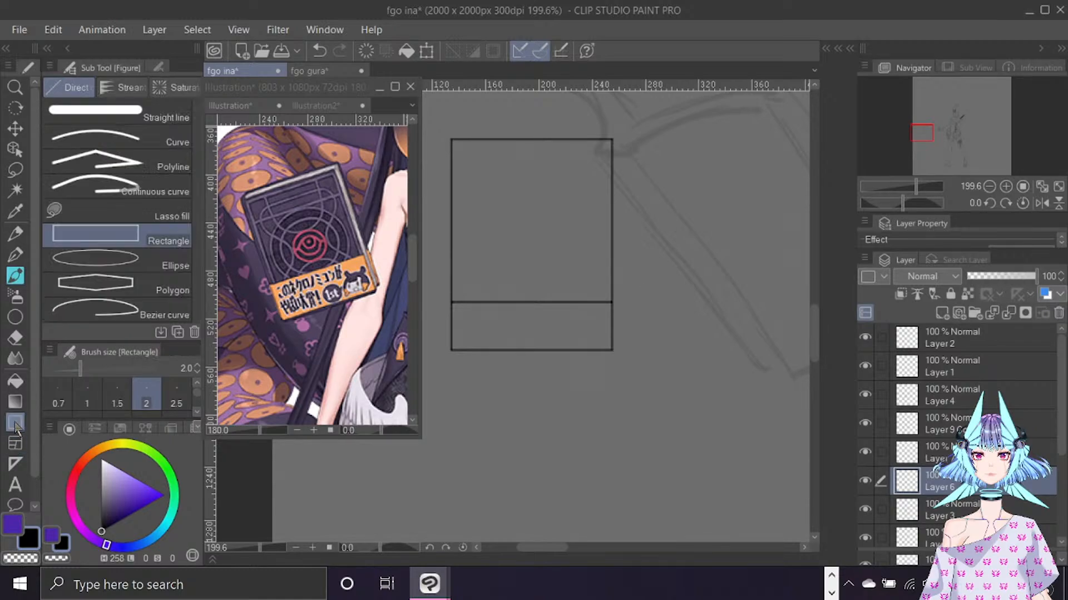
left_click(155, 261)
left_click(942, 313)
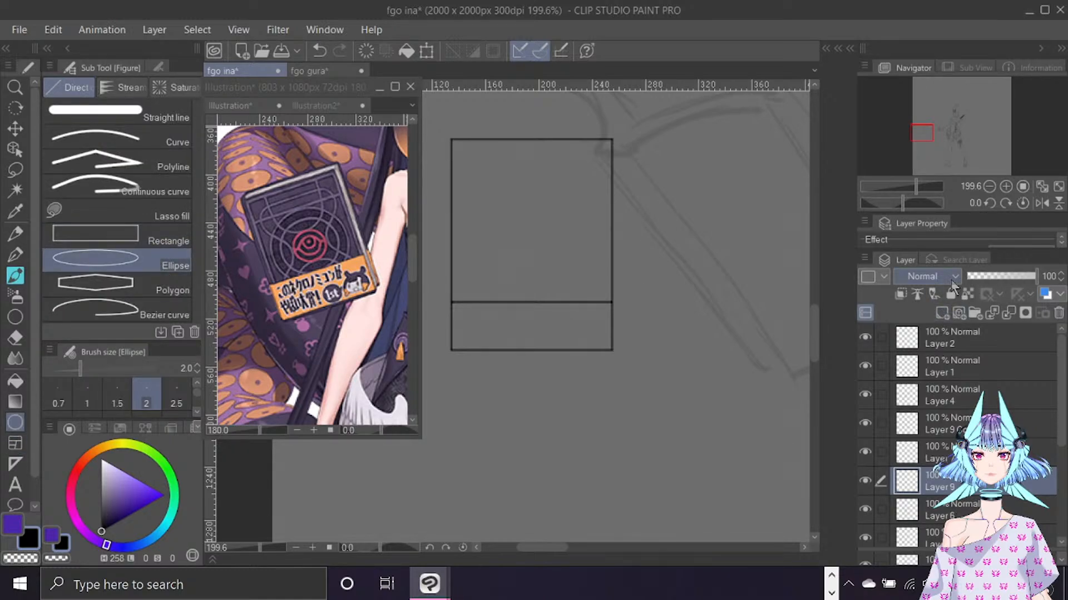
left_click_drag(487, 202, 592, 316)
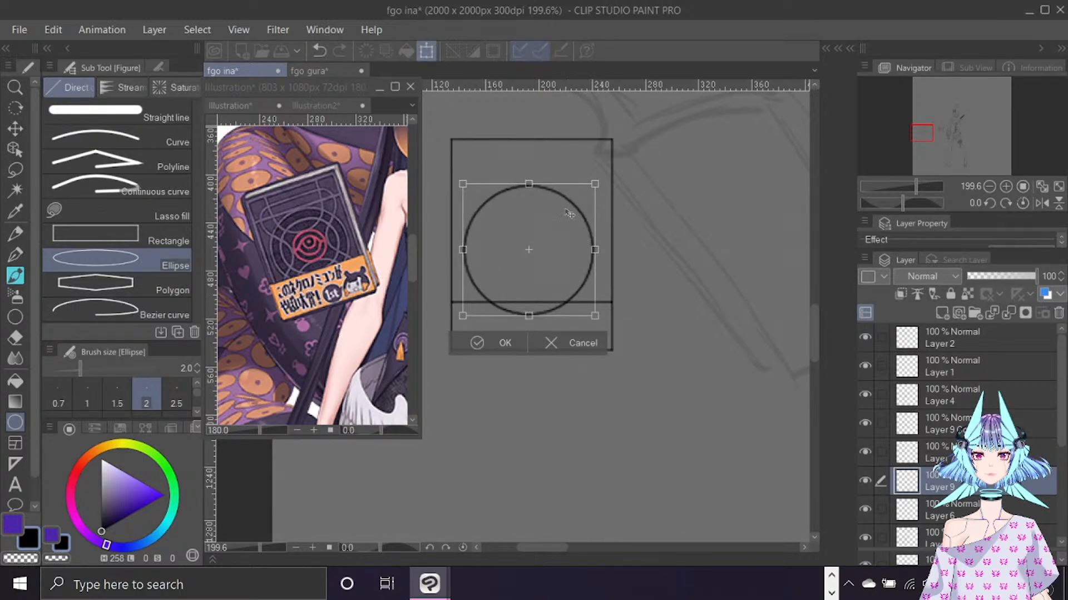
left_click_drag(573, 215, 568, 216)
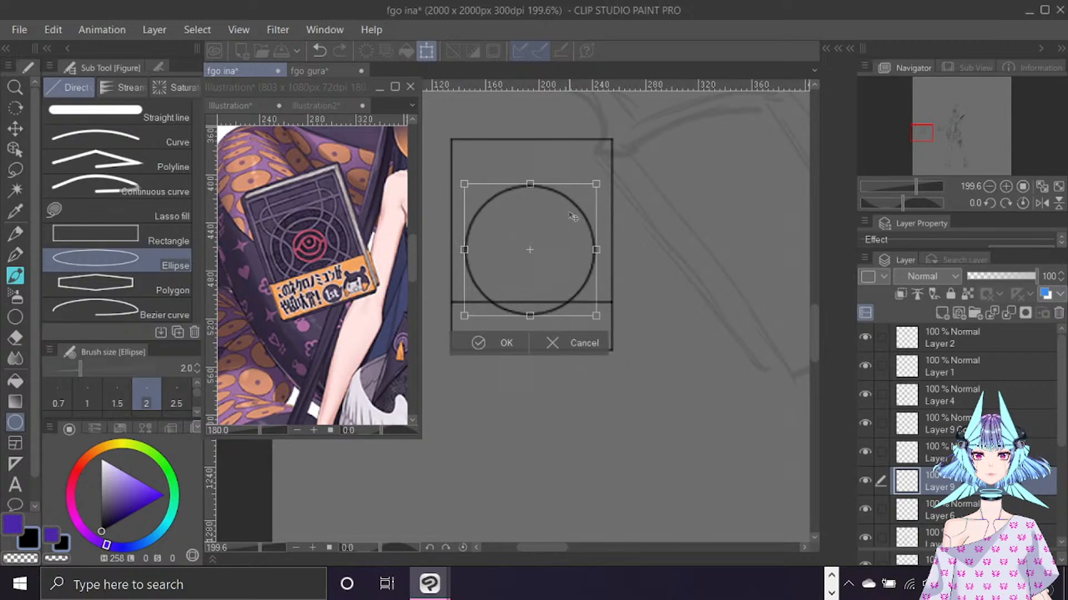
left_click(503, 343)
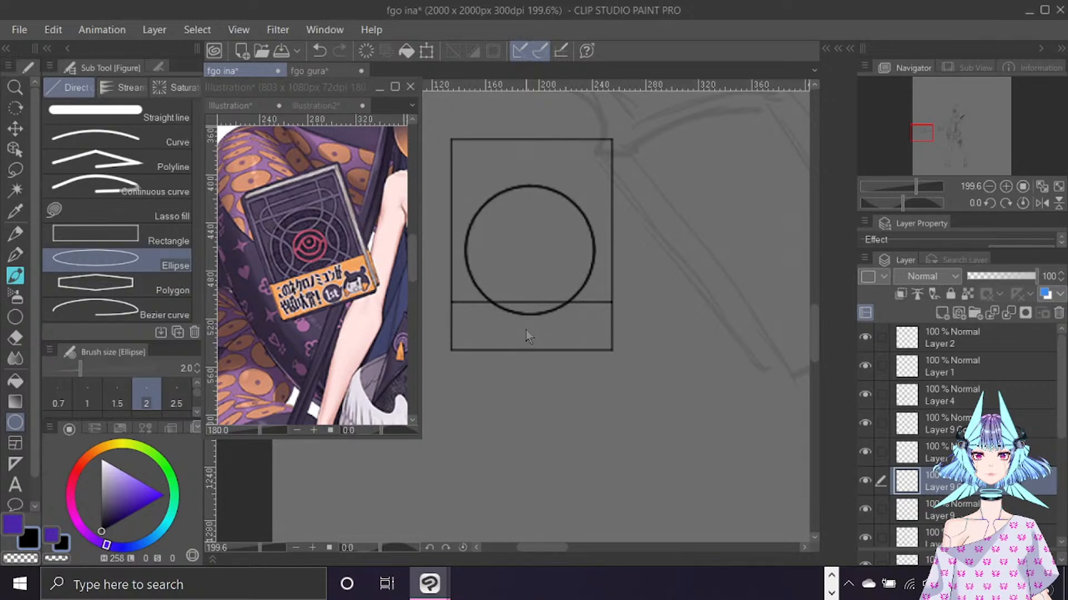
Scale down a duplicate of the large circle and centre it inside the original as a second ring.
key("ctrl+t")
left_click_drag(595, 315, 580, 299)
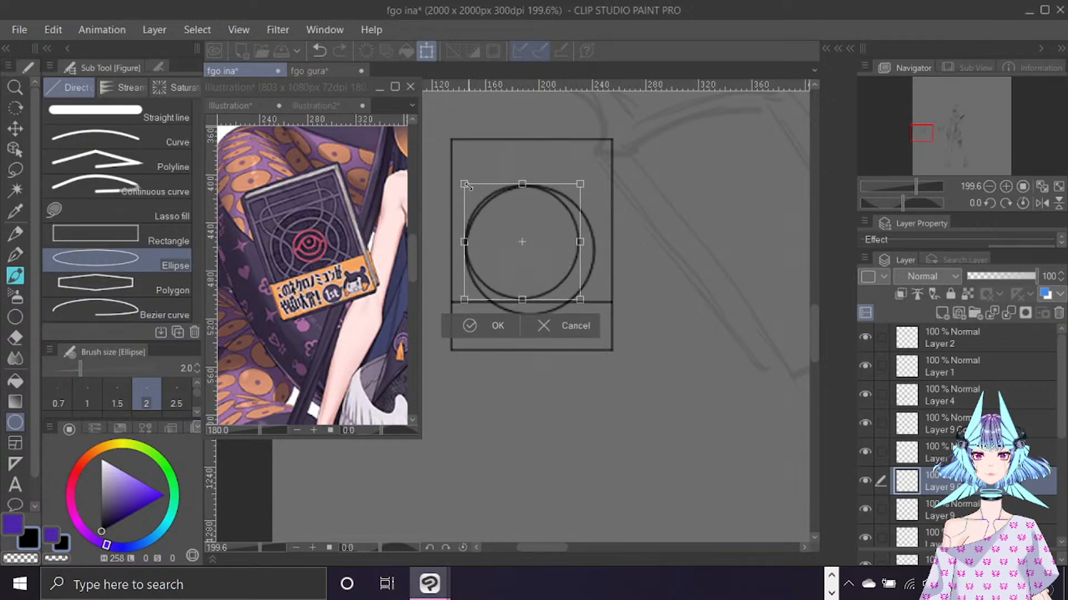
left_click_drag(466, 186, 479, 198)
left_click_drag(558, 228, 559, 232)
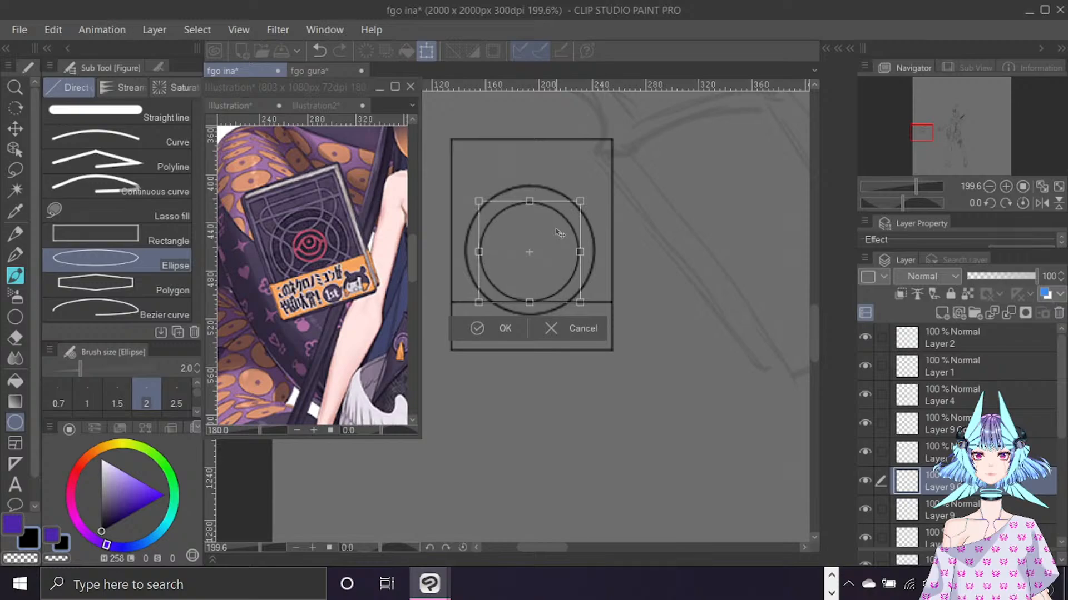
left_click_drag(580, 302, 579, 303)
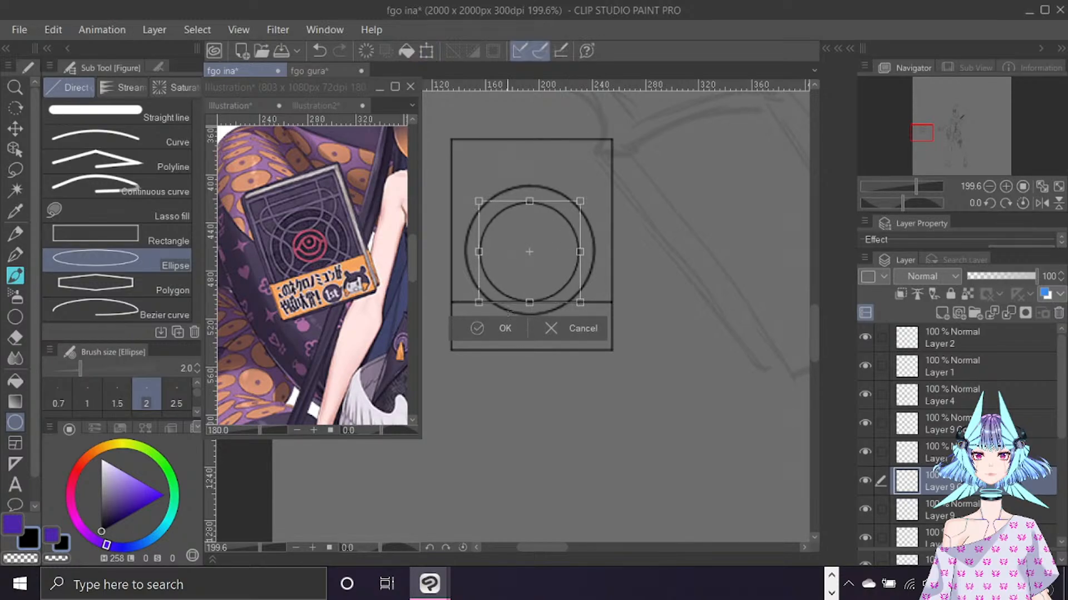
key("Return")
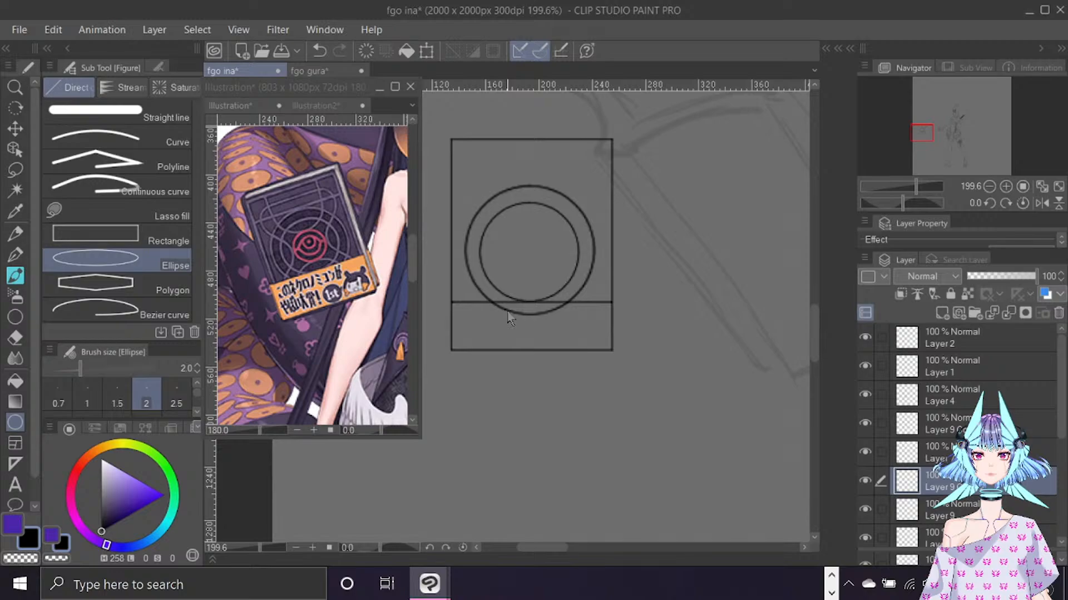
Shrink another duplicate of the large circle to less than half its size and centre it inside both rings.
key("ctrl+t")
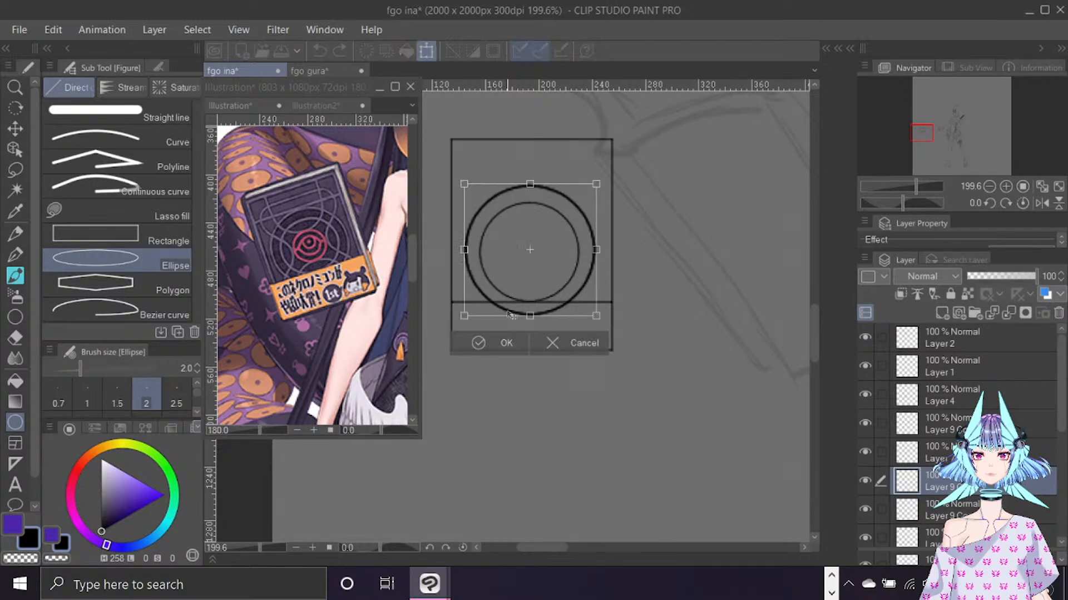
left_click_drag(510, 315, 550, 241)
left_click(518, 298)
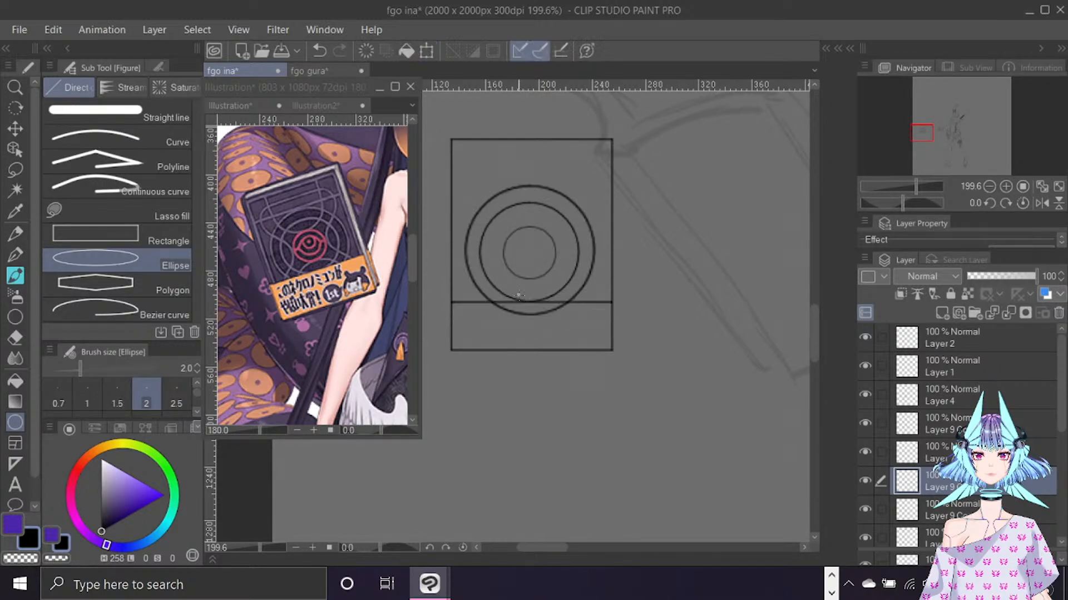
Mark the eye's two corners with the brush on opposite sides of the innermost circle.
key("b")
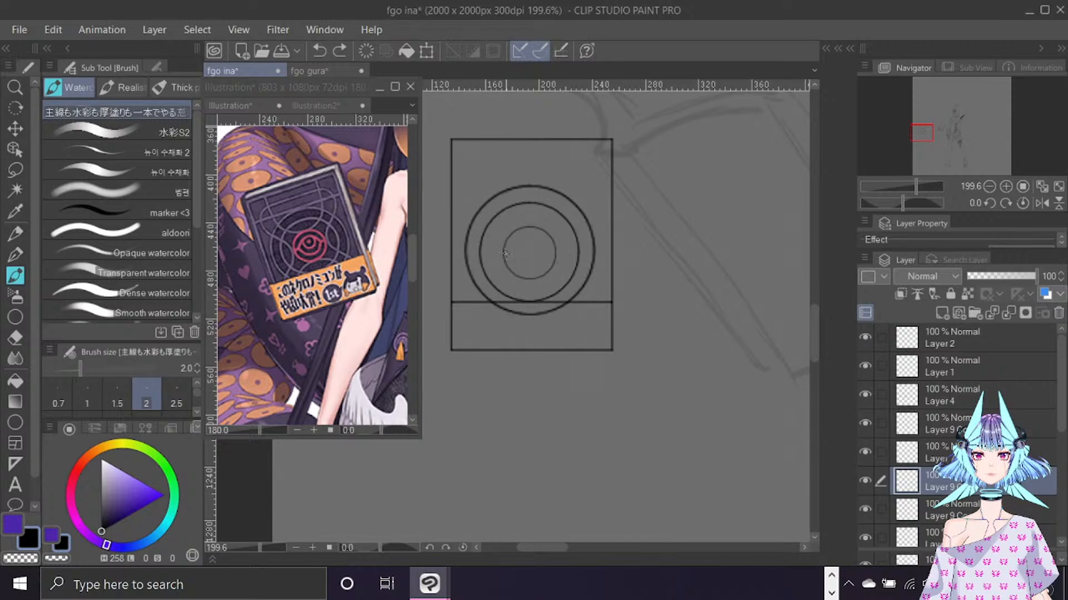
left_click(505, 254)
left_click_drag(505, 254, 541, 238)
key("ctrl+z")
key("ctrl+z")
left_click(505, 254)
left_click(553, 254)
Draw a high-arched upper eyelid between the corner marks, using the mirrored view for its second half.
mouse_move(505, 254)
left_mouse_down()
mouse_move(523, 238)
mouse_move(552, 254)
left_mouse_up()
key("ctrl+z")
key("ctrl+f")
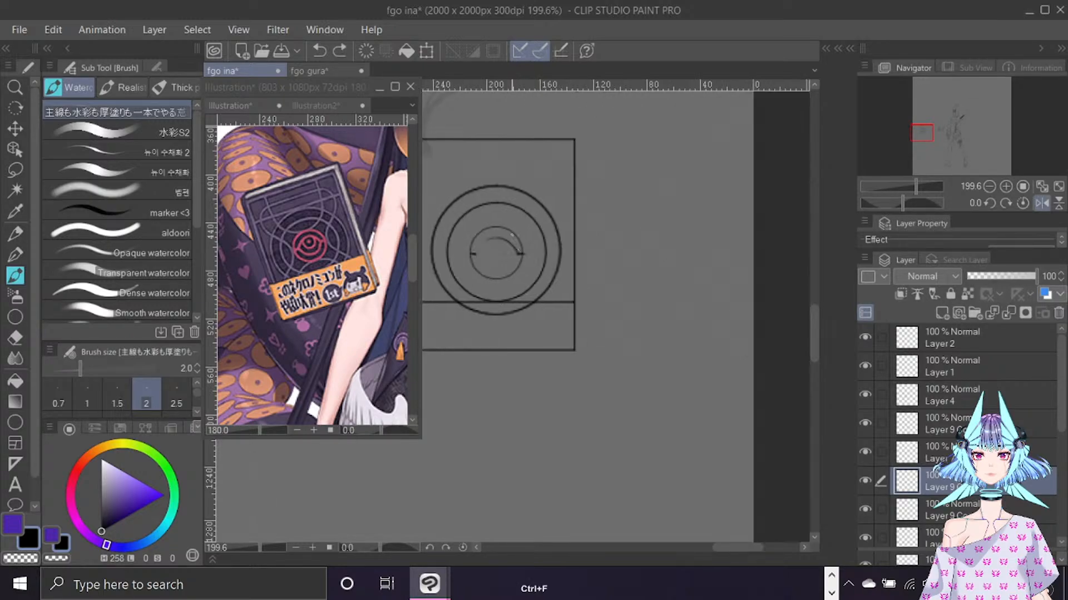
left_click_drag(475, 251, 507, 240)
left_click_drag(473, 253, 492, 263)
key("ctrl+z")
key("ctrl+f")
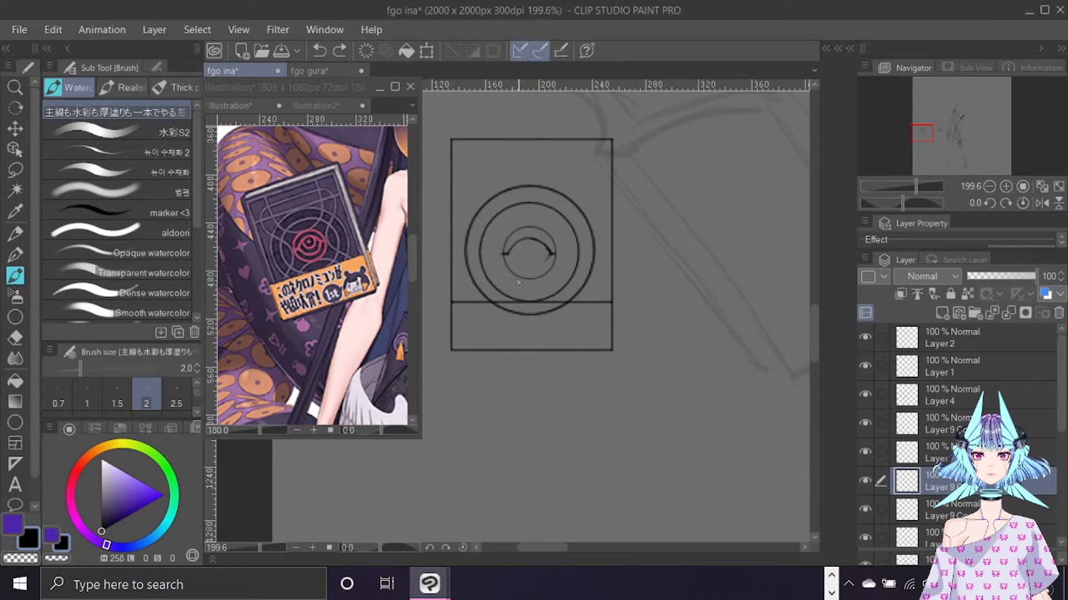
Draw the eye's curved lower lid between the corner marks and erase the high-arched upper lid.
mouse_move(504, 255)
left_mouse_down()
mouse_move(532, 267)
mouse_move(511, 258)
mouse_move(522, 267)
left_mouse_up()
key("e")
key("bracketright")
key("bracketright")
key("bracketright")
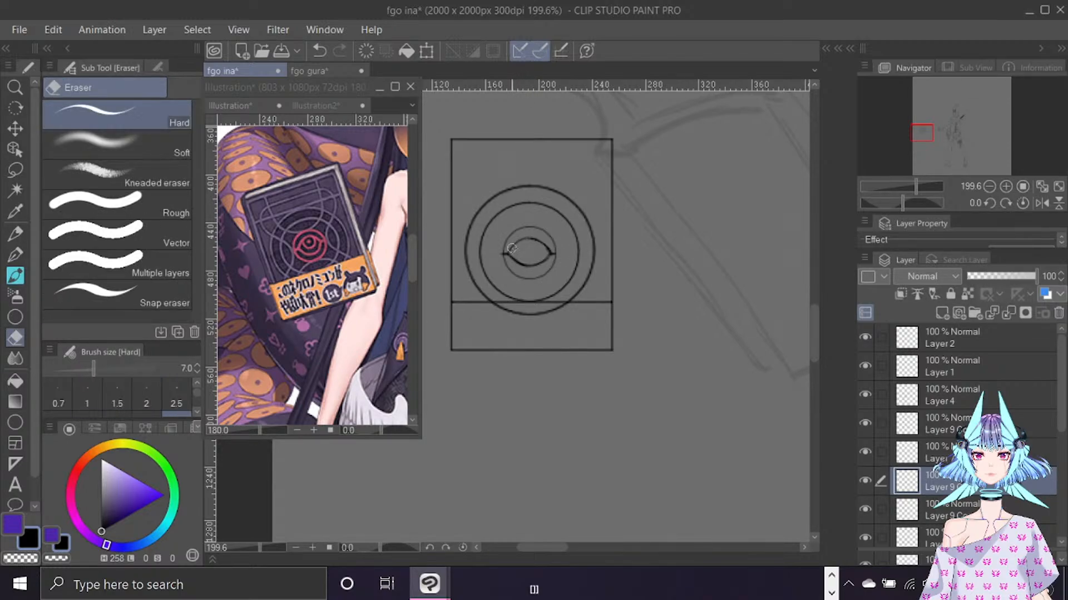
mouse_move(506, 253)
left_mouse_down()
mouse_move(527, 239)
mouse_move(546, 250)
left_mouse_up()
key("bracketleft")
key("bracketleft")
key("bracketleft")
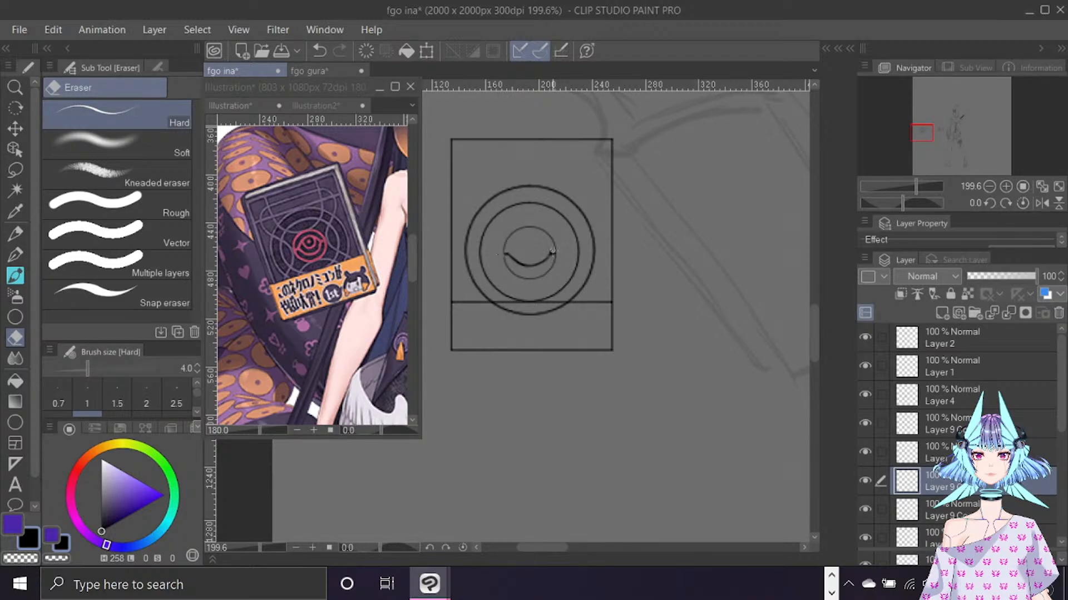
Redraw the upper eyelid as a flatter arch joining both eye corners, using the mirrored view for its second half.
key("b")
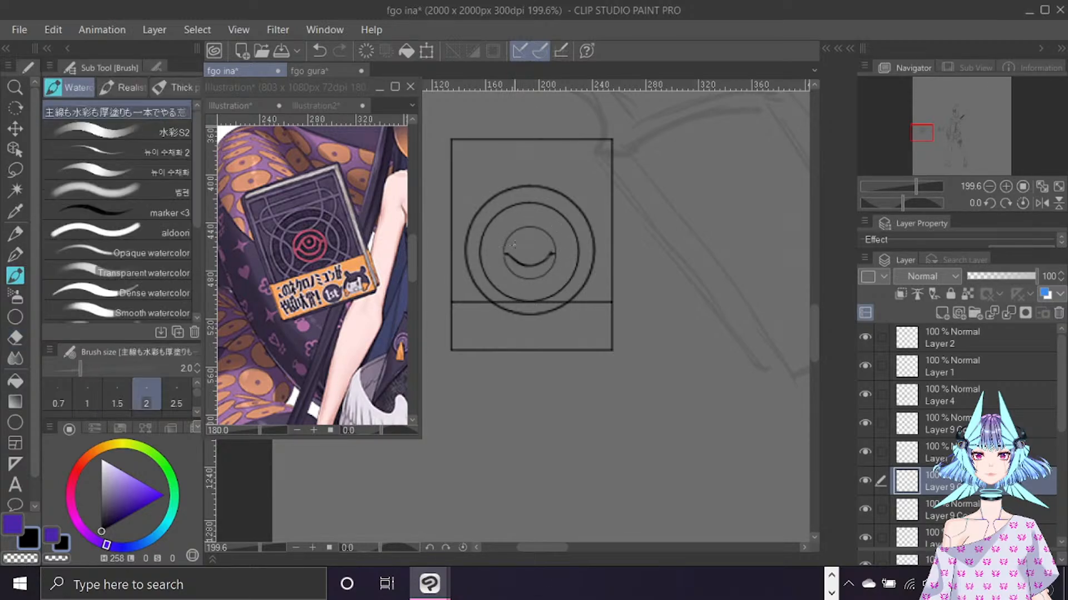
left_click_drag(506, 253, 507, 252)
key("ctrl+z")
key("h")
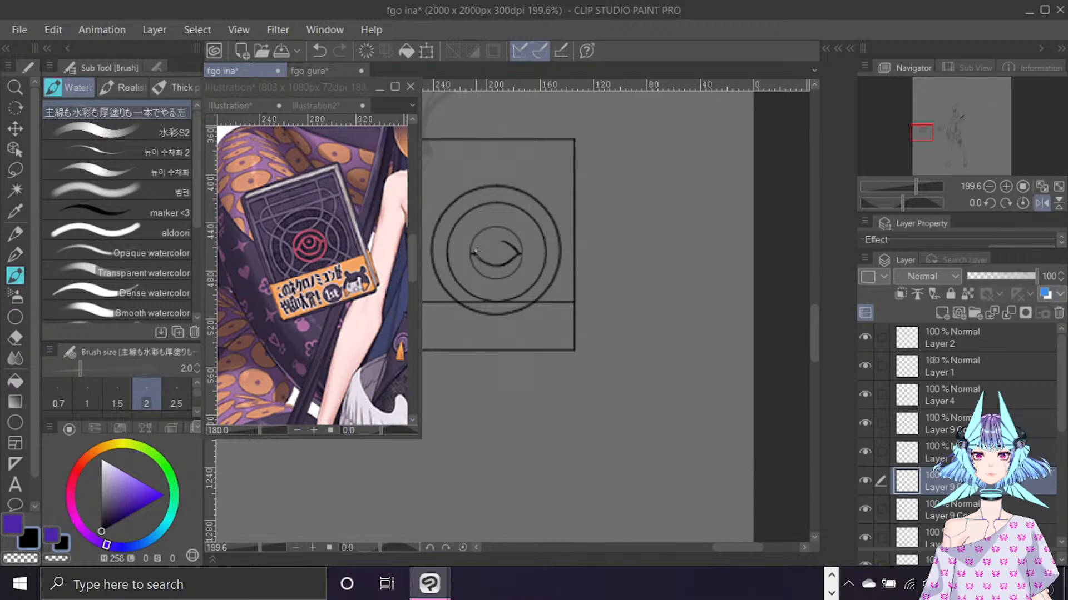
left_click_drag(476, 251, 511, 242)
key("ctrl+z")
left_click_drag(473, 252, 496, 243)
key("ctrl+f")
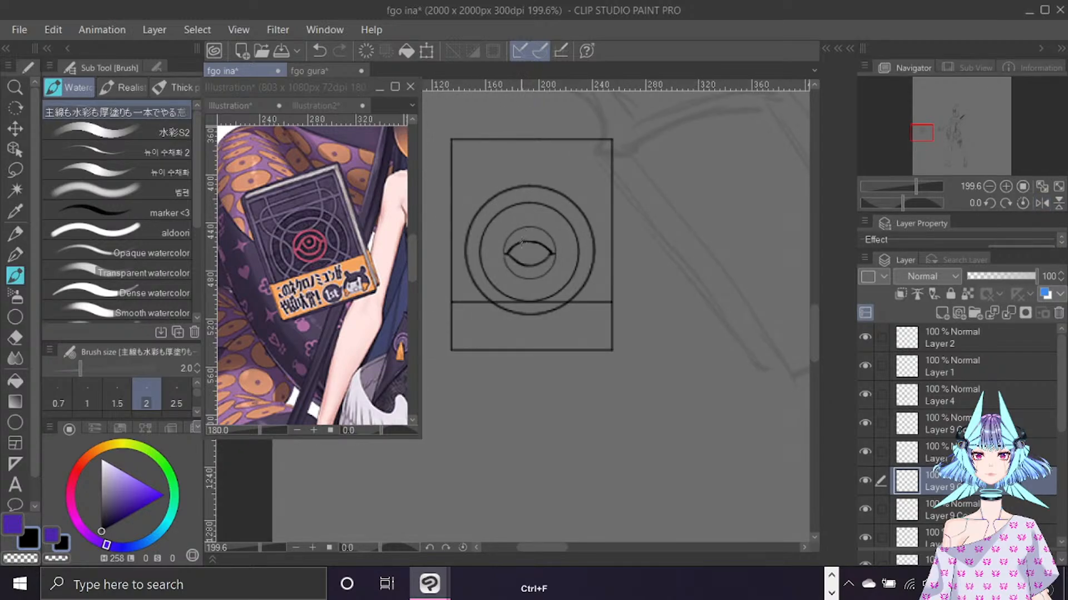
Draw a small curved iris with a pupil dot beneath the eye's upper lid, undoing the unsatisfactory strokes.
key("ctrl")
key("ctrl+z")
mouse_move(519, 243)
left_mouse_down()
mouse_move(527, 257)
mouse_move(545, 248)
mouse_move(528, 245)
left_mouse_up()
key("ctrl+z")
key("ctrl+z")
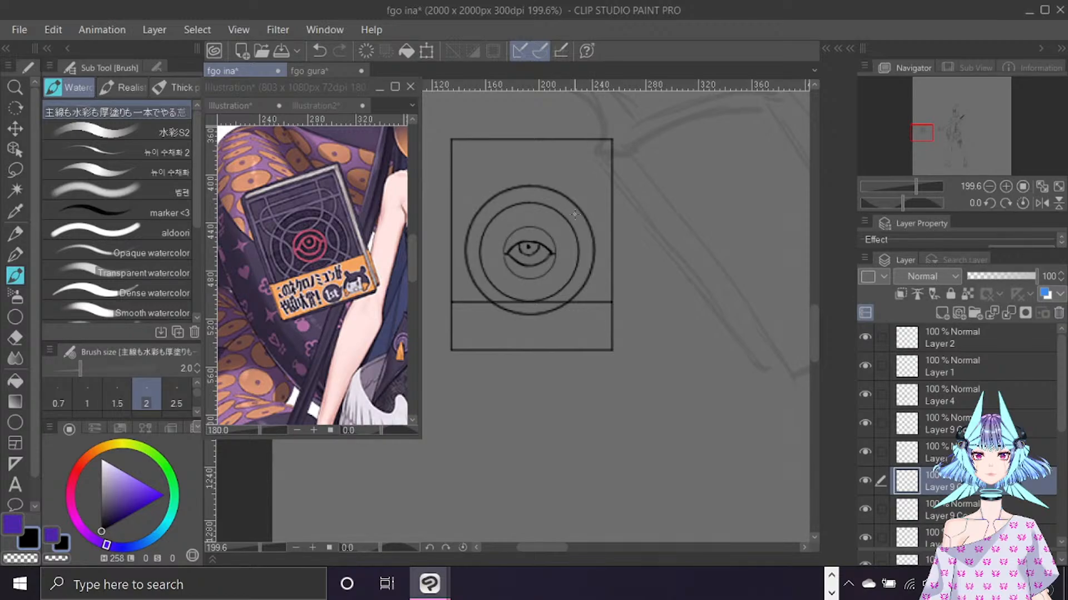
Erase the upper eyelid's sides and redraw them as smooth curves to both eye corners, using the mirrored view for the second half.
key("e")
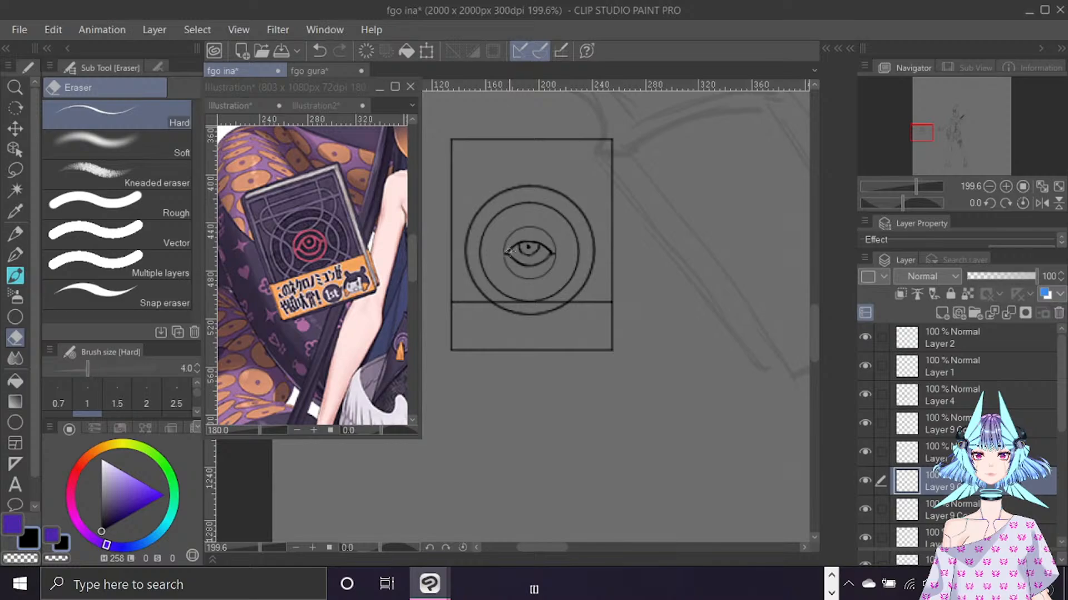
left_click_drag(512, 246, 547, 250)
key("b")
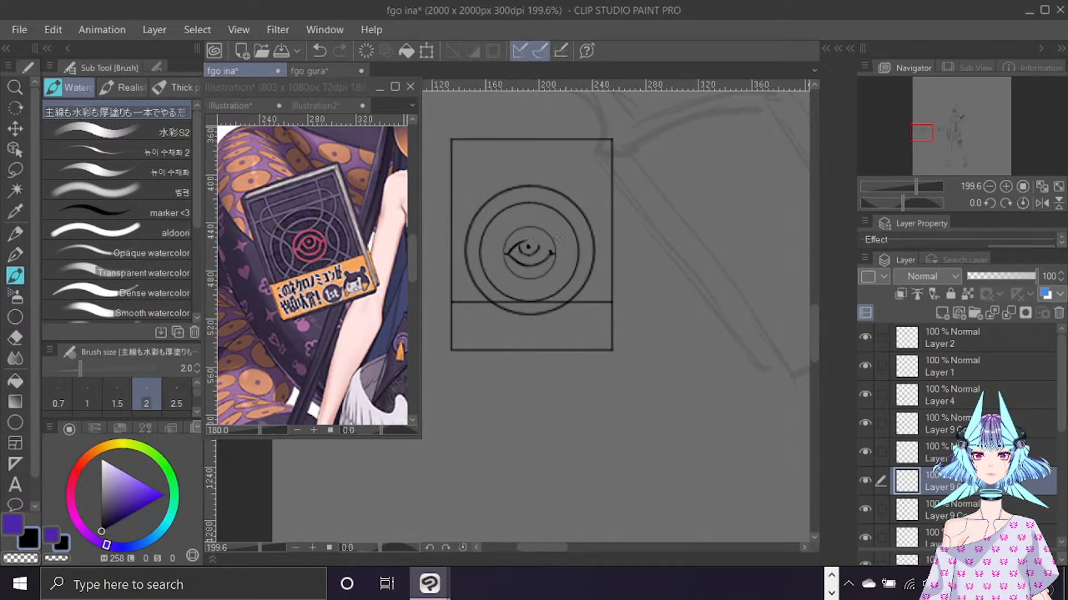
key("ctrl+f")
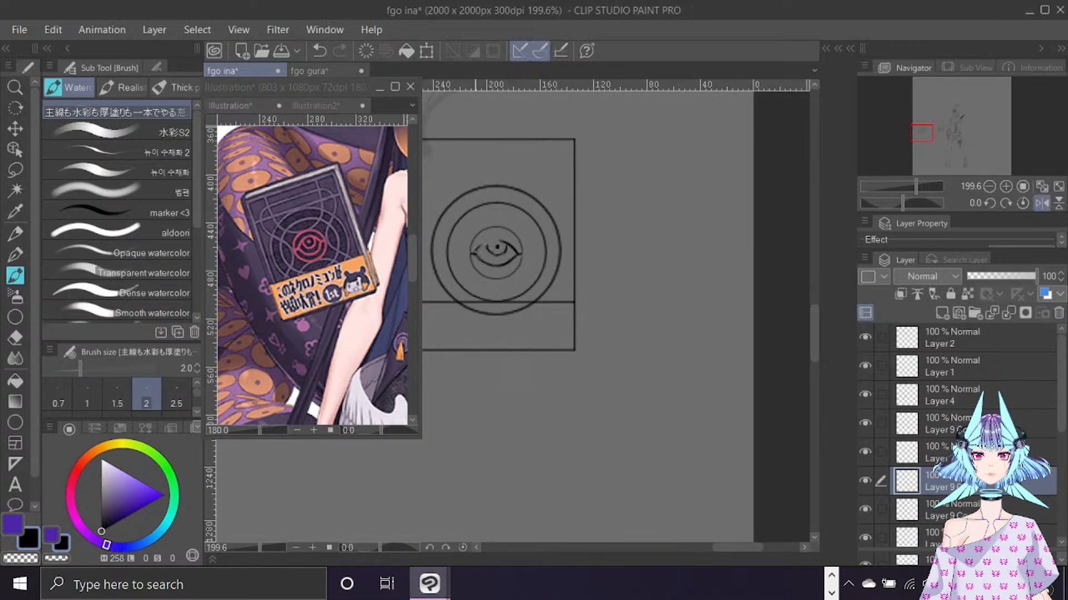
left_click_drag(487, 240, 473, 253)
key("ctrl+f")
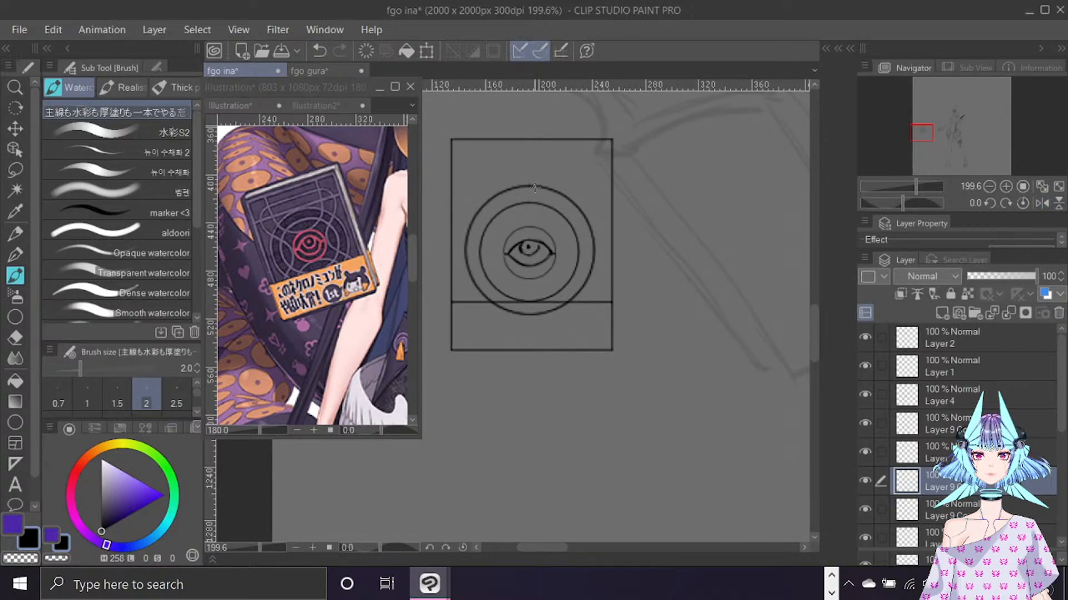
Retrace the iris curve under the upper lid and darken the pupil in its centre.
key("ctrl+z")
mouse_move(520, 243)
left_mouse_down()
mouse_move(525, 254)
mouse_move(537, 249)
left_mouse_up()
left_click_drag(527, 244, 530, 249)
Merge Layer 9 Copy 3 with the two emblem layers below it, combining the circles and the eye.
scroll(865, 466, "down", 3)
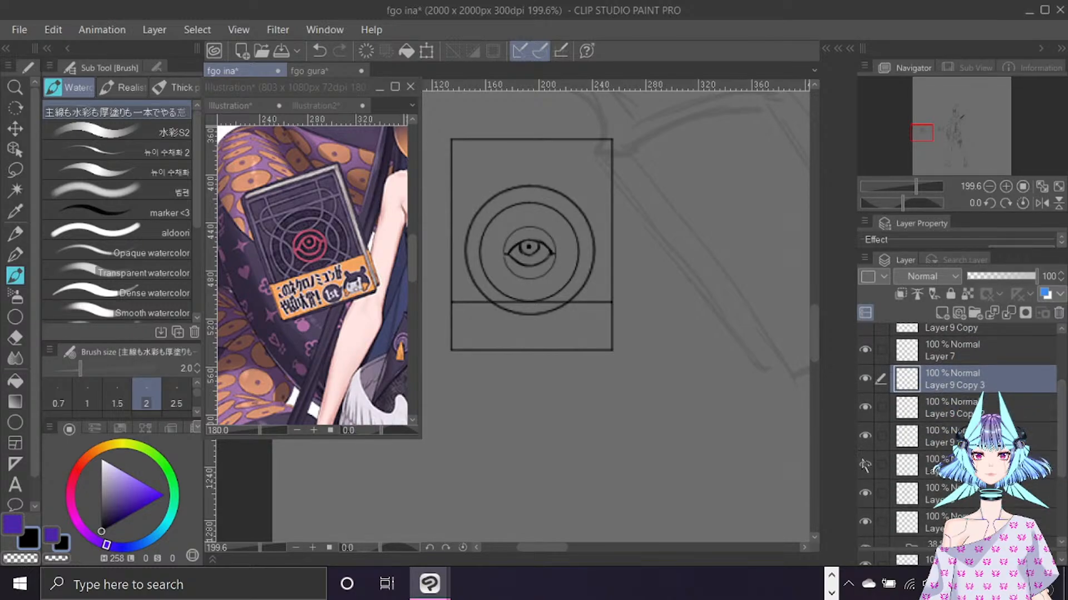
left_click(865, 466)
left_click(864, 466)
left_click(950, 442, "shift")
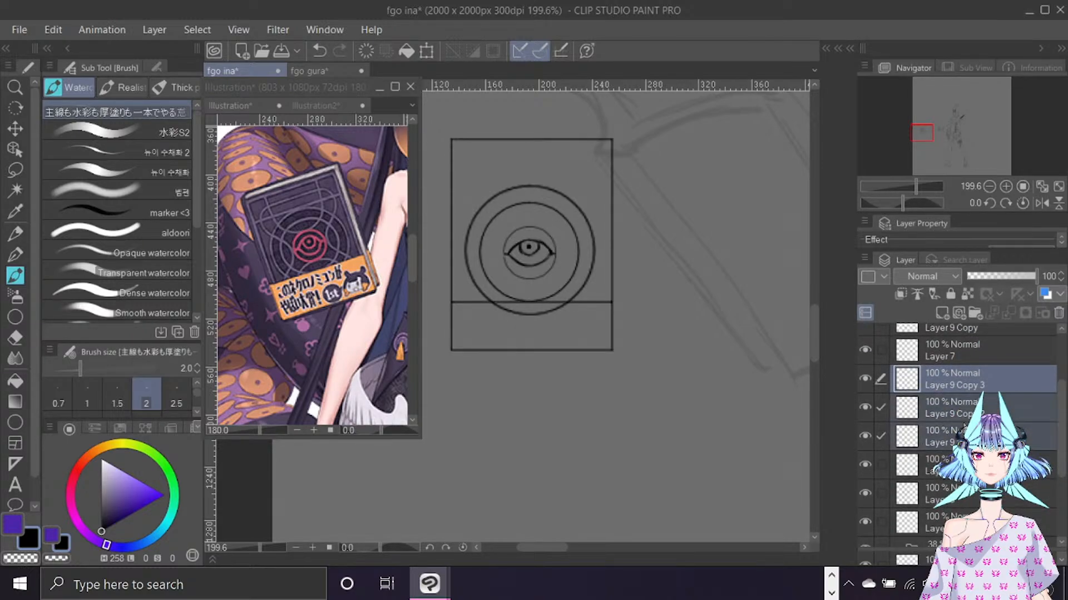
right_click(966, 432)
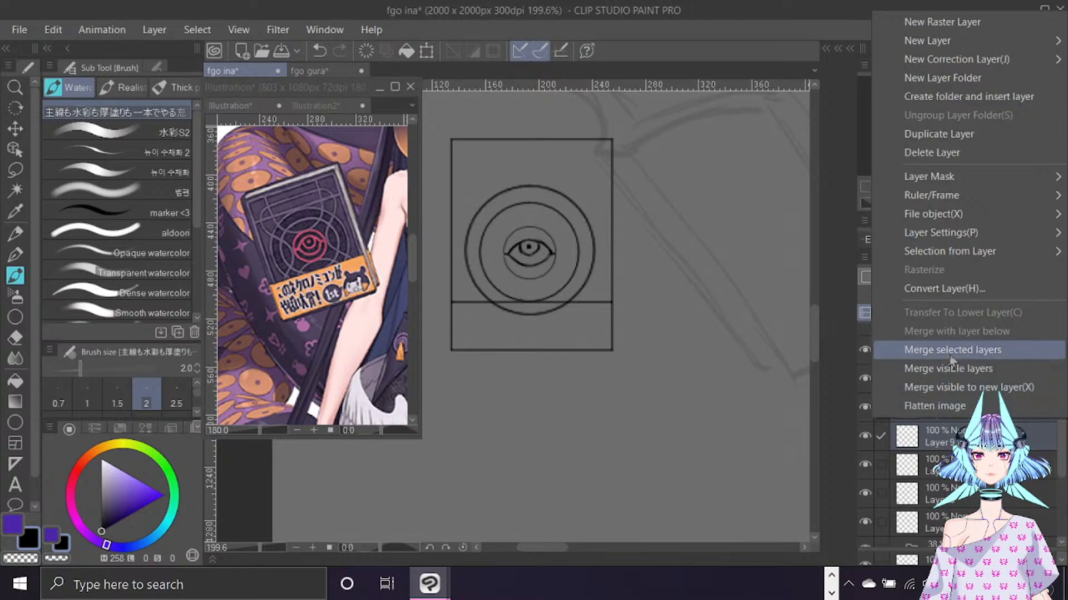
left_click(954, 350)
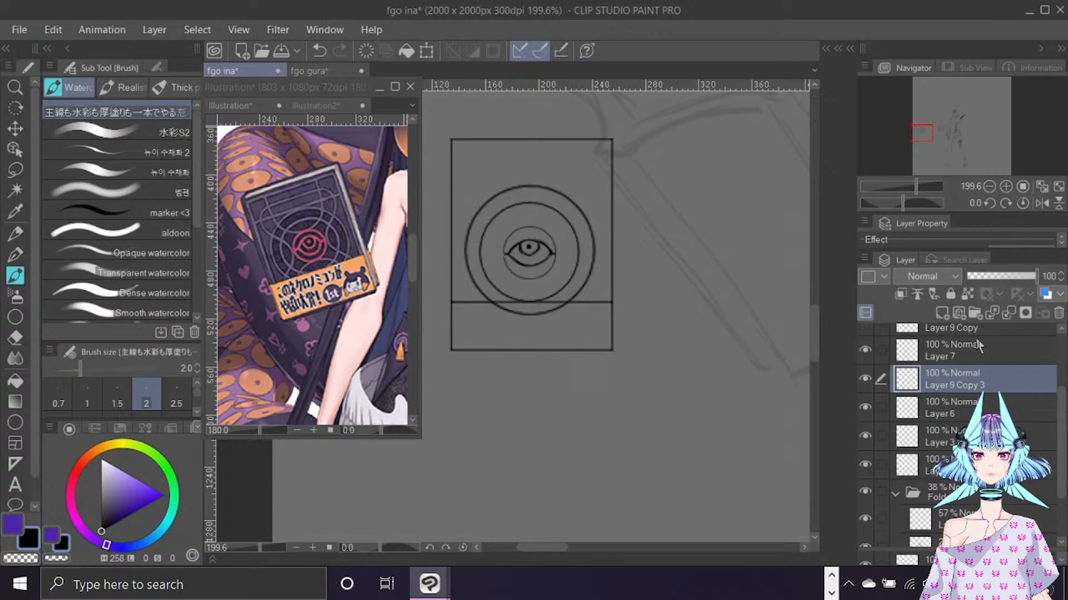
Place a horizontal guide at the top of the outermost circle and draw a line along it across the cover on the rectangle's layer.
left_click_drag(656, 88, 647, 183)
scroll(995, 379, "up", 2)
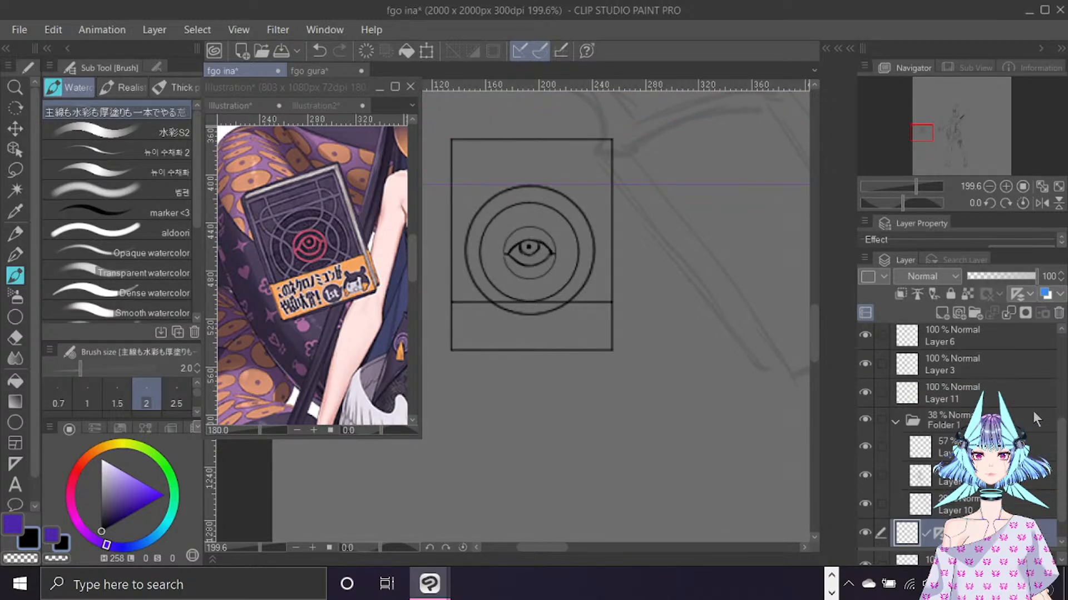
scroll(1045, 384, "up", 1)
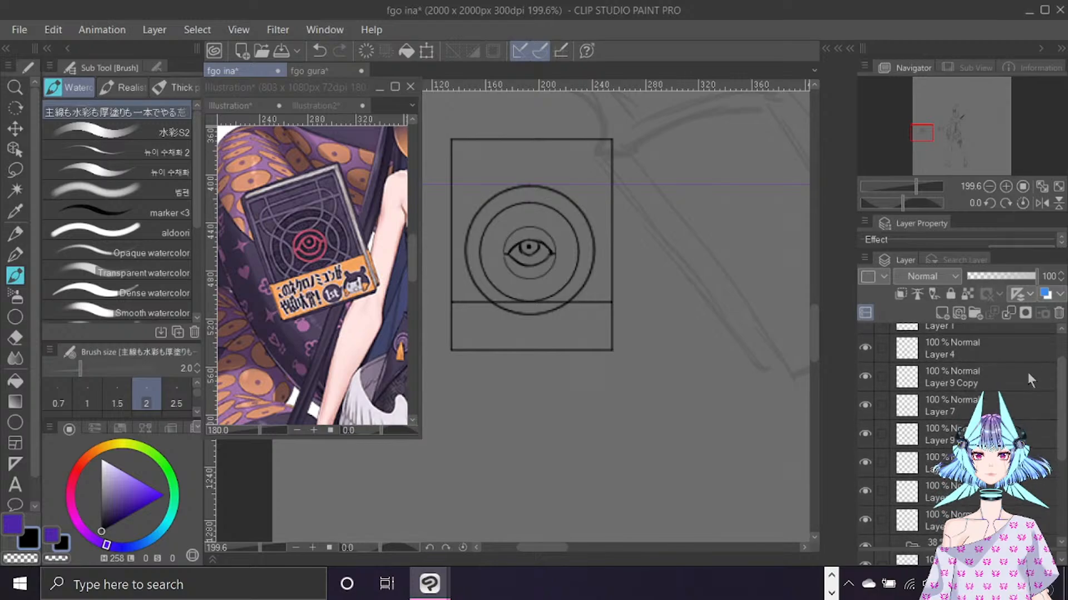
left_click(864, 434)
left_click(866, 435)
left_click(864, 460)
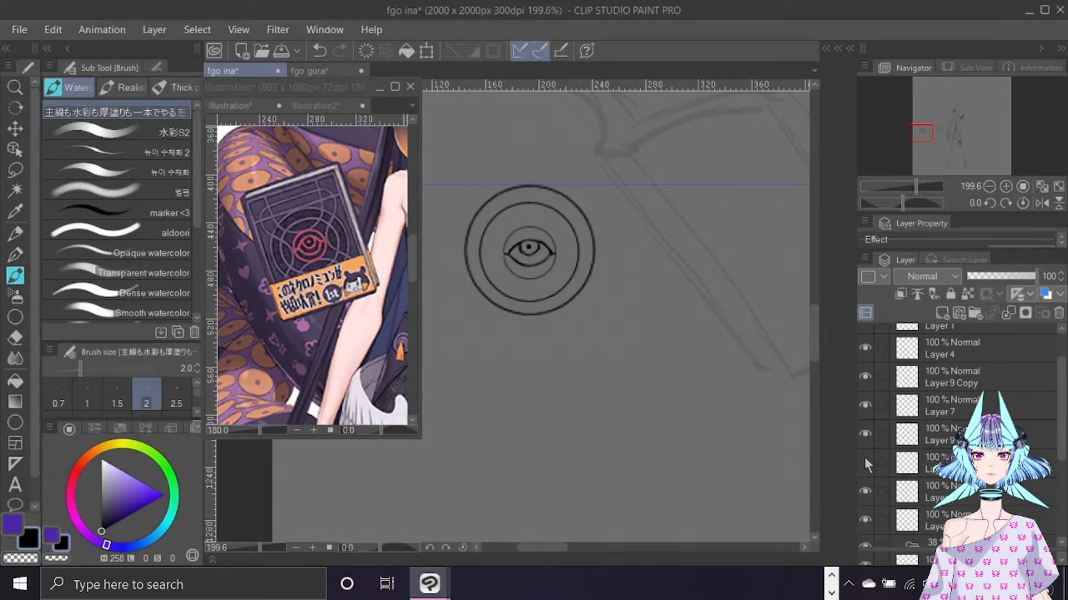
left_click(917, 465)
left_click_drag(455, 184, 606, 187)
key("ctrl+z")
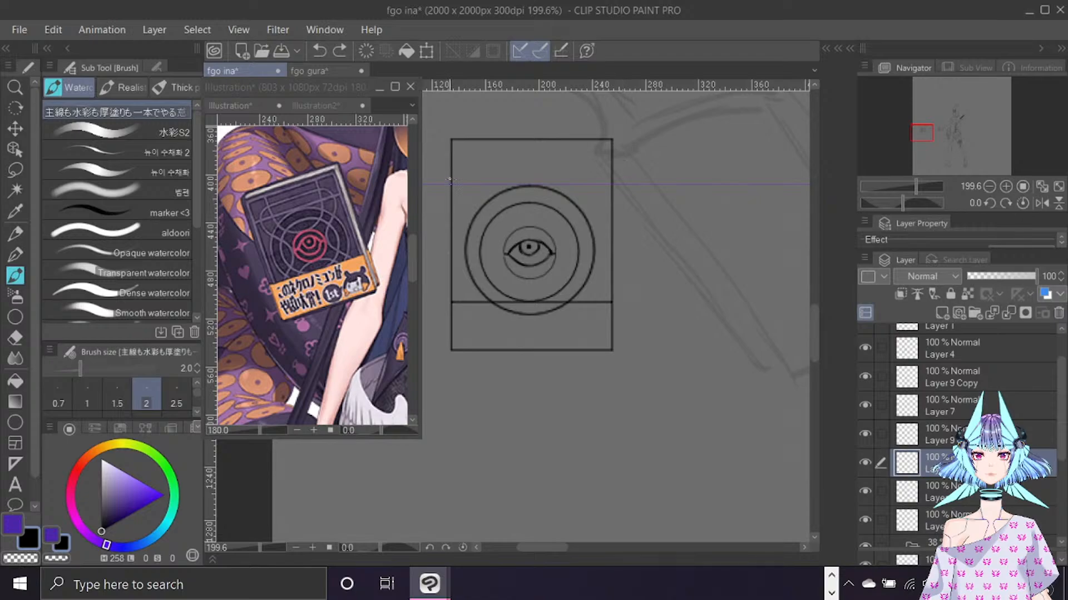
left_click_drag(451, 184, 610, 185)
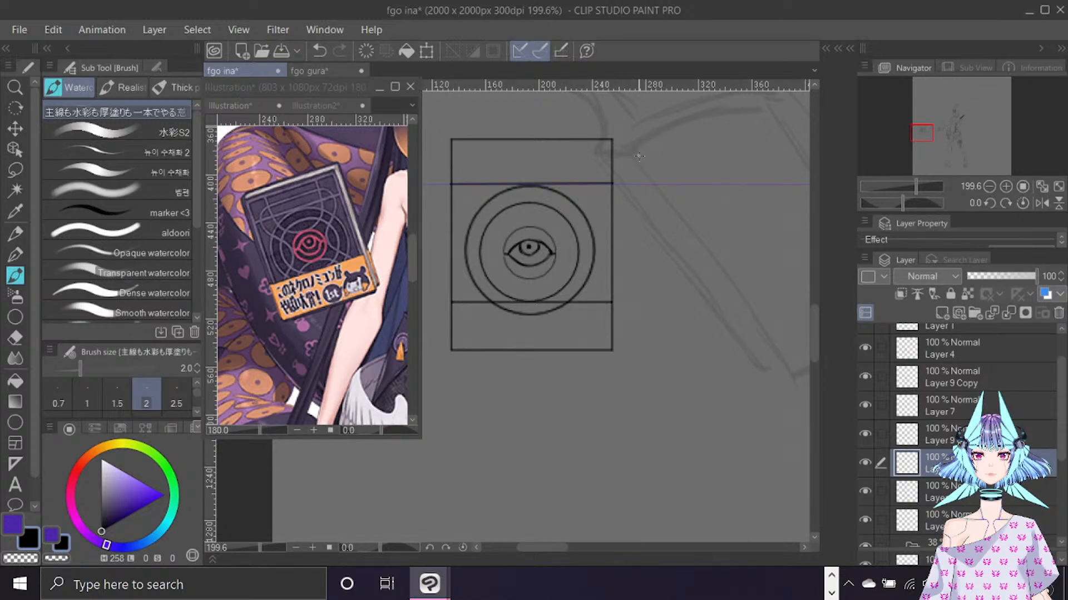
Delete the guide layer.
left_click_drag(1061, 425, 1063, 503)
left_click(1007, 505)
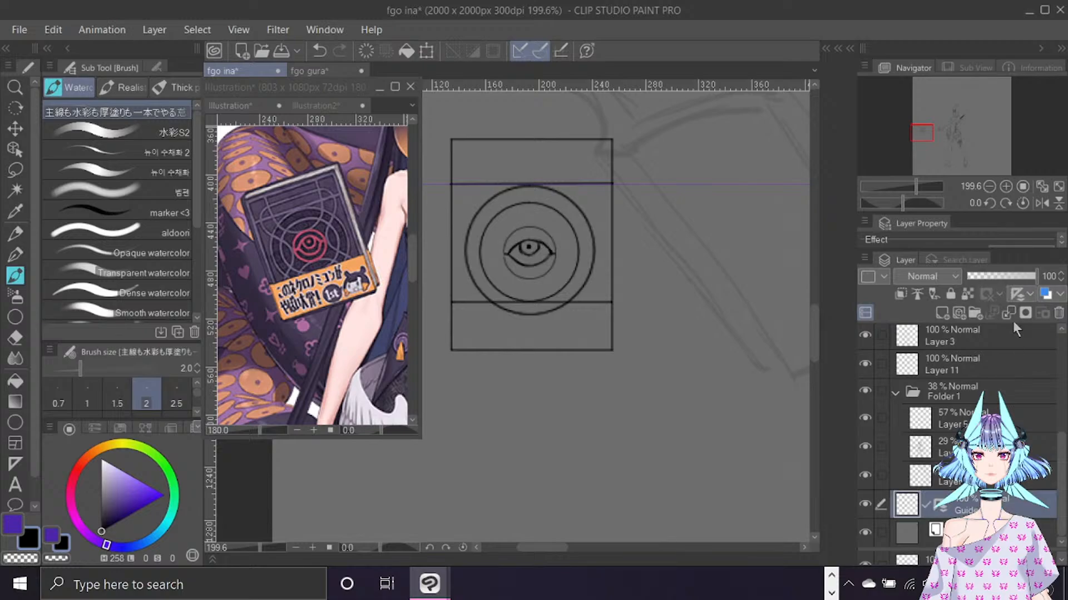
left_click(1059, 313)
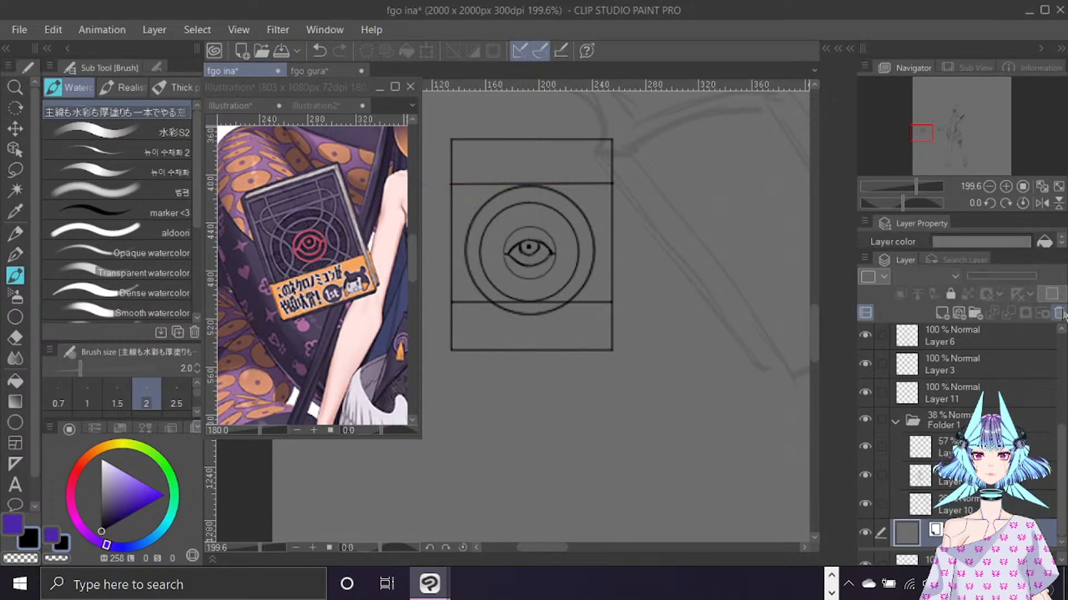
Add a new layer above the emblem and draw a line down from the cover's top edge, curving inward to the innermost circle.
left_click_drag(1061, 444, 1061, 356)
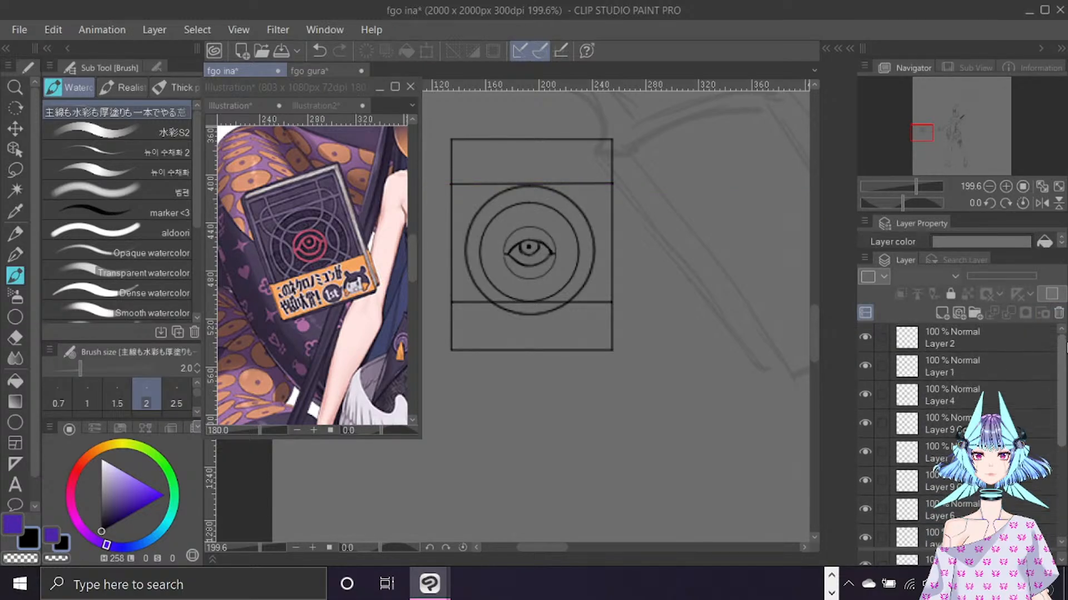
left_click(866, 423)
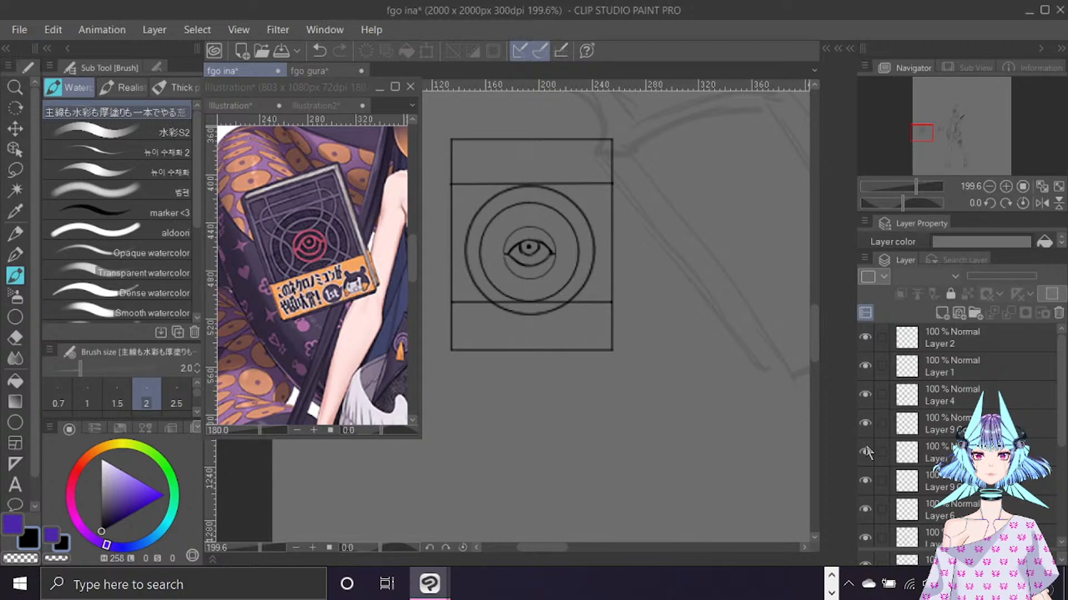
left_click(862, 478)
left_click(930, 478)
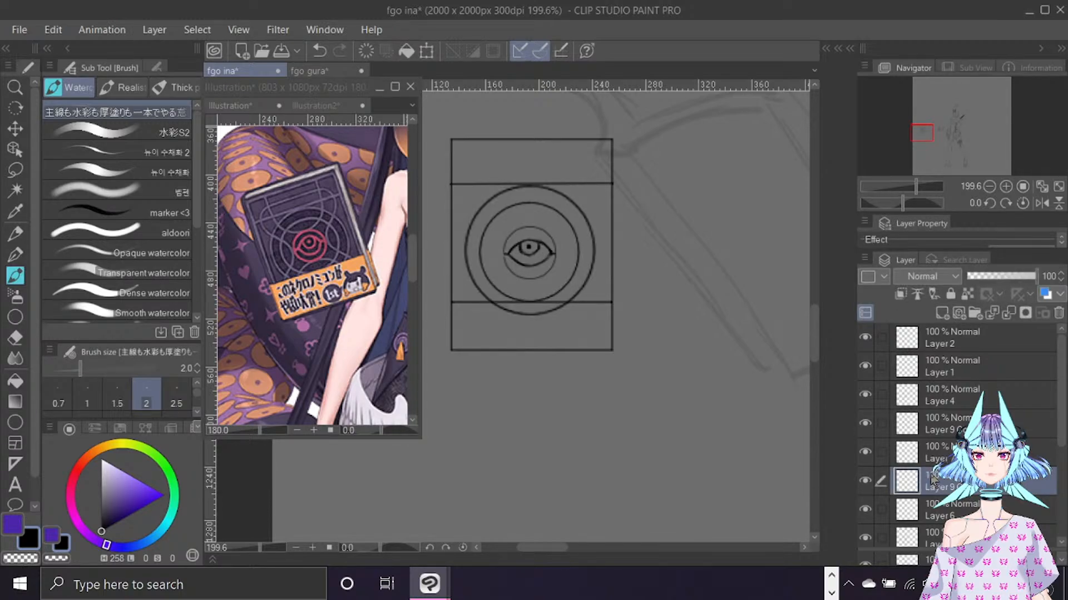
left_click(942, 313)
left_click_drag(481, 139, 481, 181)
key("ctrl+z")
left_click_drag(481, 139, 483, 192)
mouse_move(482, 190)
left_mouse_down()
mouse_move(489, 210)
mouse_move(523, 229)
left_mouse_up()
Duplicate the curved line's layer and flip the copy horizontally.
key("c")
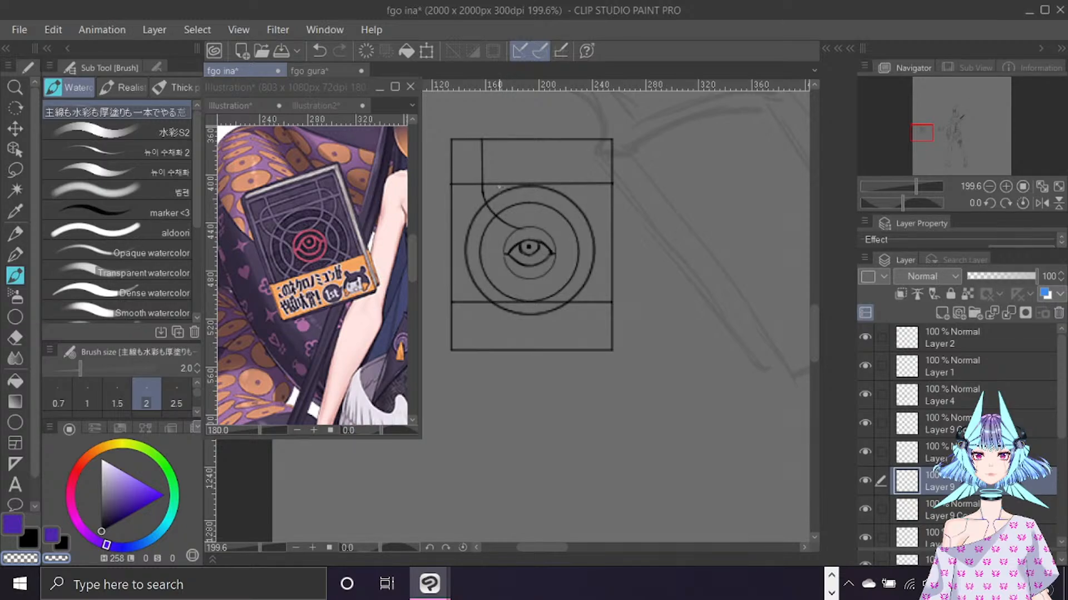
left_click(54, 30)
mouse_move(195, 392)
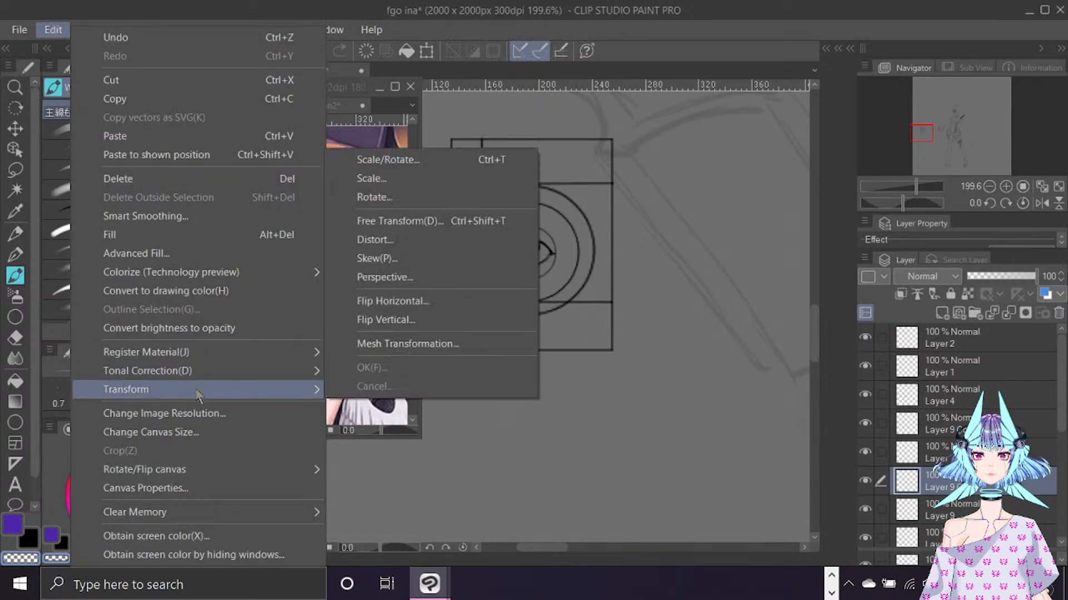
left_click(446, 310)
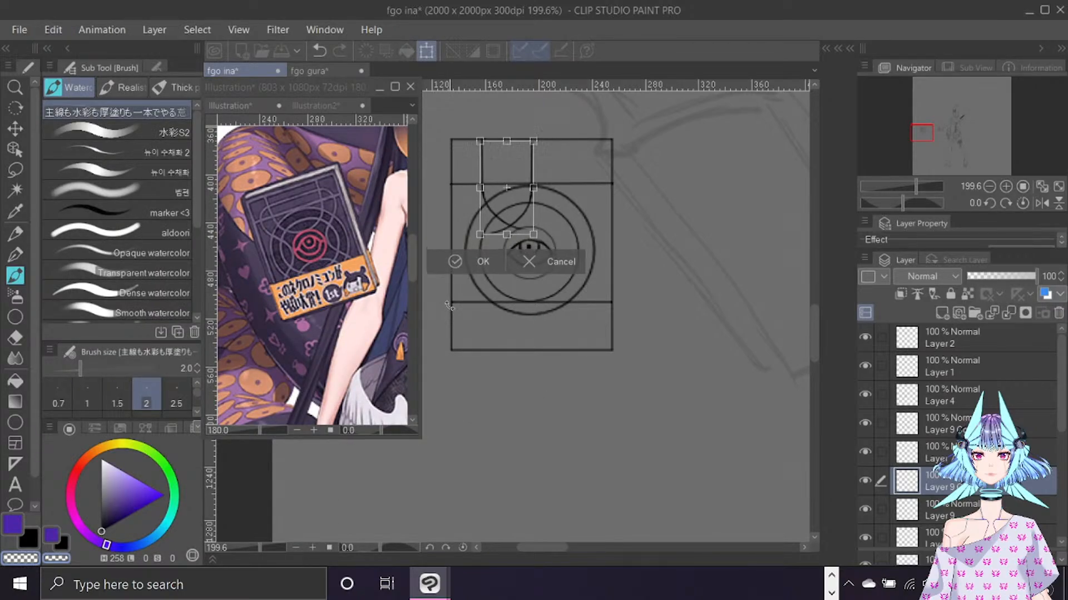
Move the flipped curve to the cover's opposite side so it meets the original above the eye, and apply the transform.
key("Down")
key("Down")
key("Down")
key("Down")
key("Down")
key("Down")
key("Down")
key("Down")
key("Down")
key("Down")
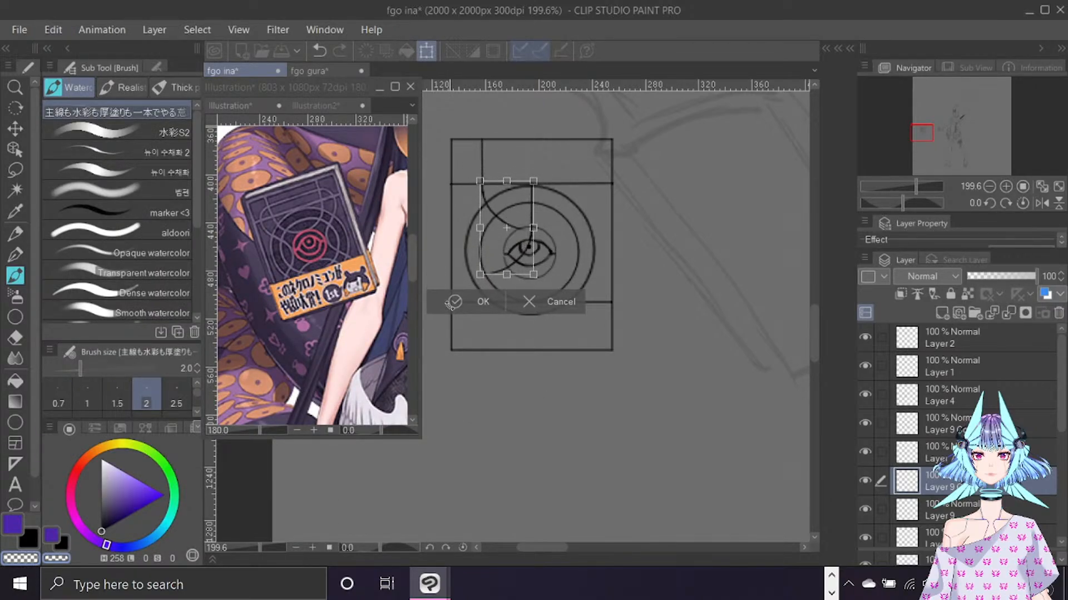
key("Up")
key("Up")
key("Up")
key("Up")
key("Up")
key("Up")
key("Up")
key("Up")
key("Up")
key("Up")
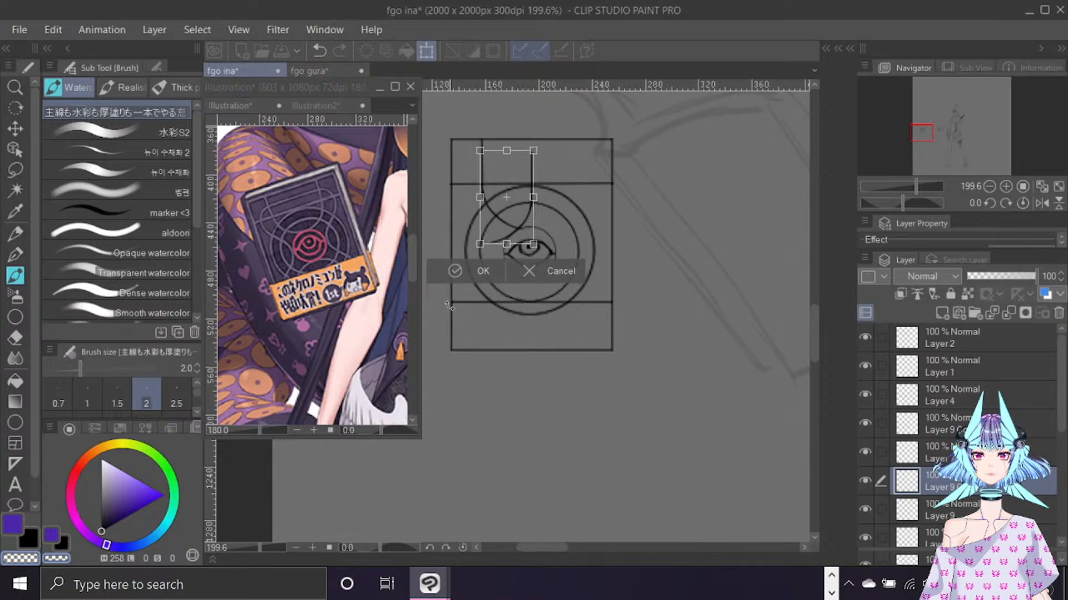
key("Right")
key("Right")
key("Right")
key("Right")
key("Right")
key("Up")
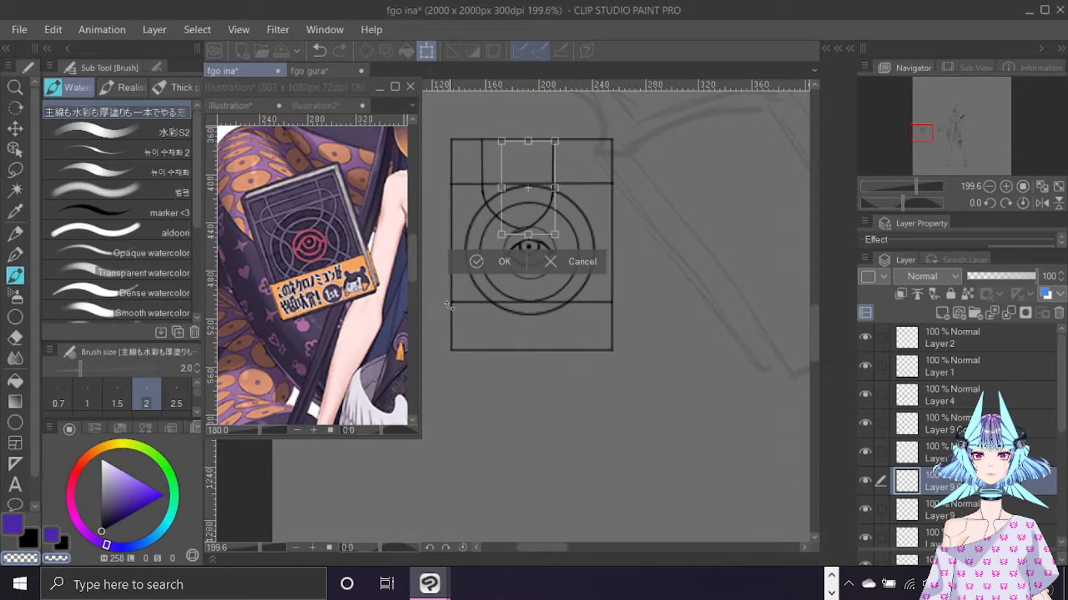
key("Right")
key("Right")
key("Right")
key("Right")
key("Right")
key("Right")
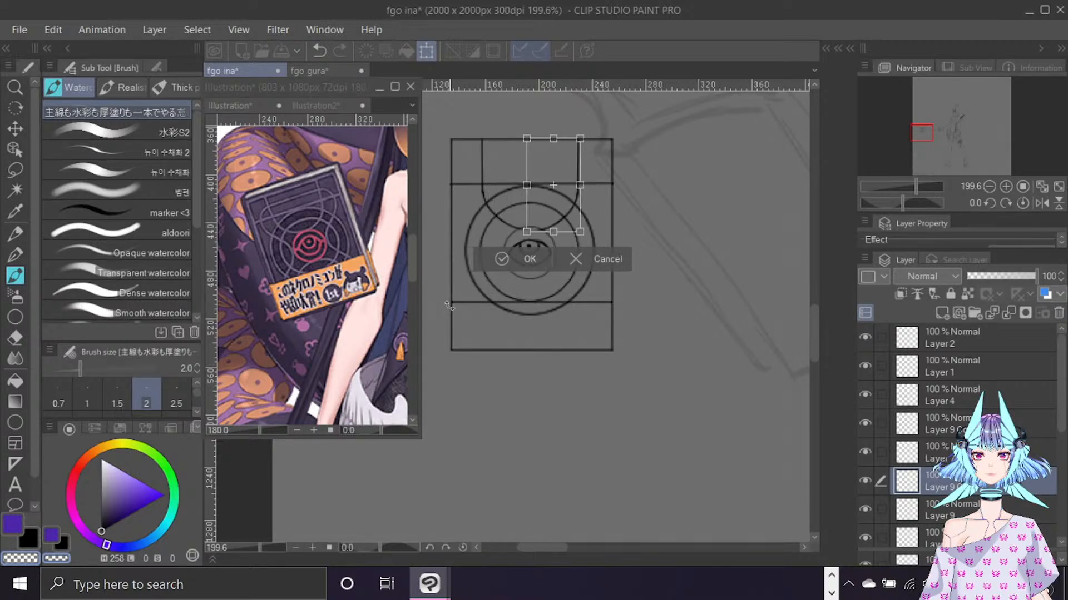
left_click(537, 259)
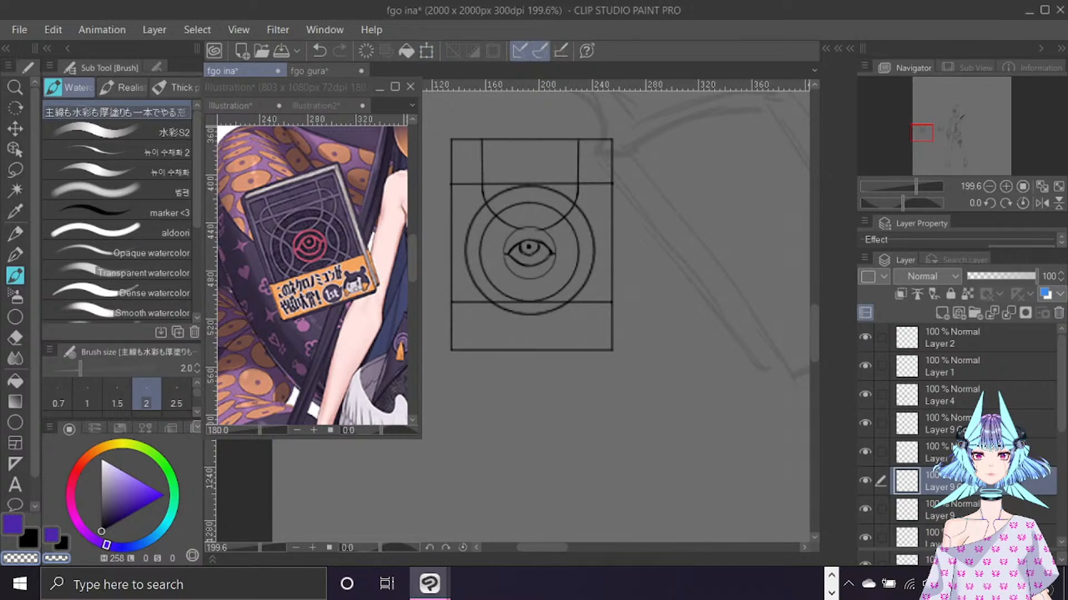
Select the layers holding the curved line and its mirrored copy.
left_click(881, 510)
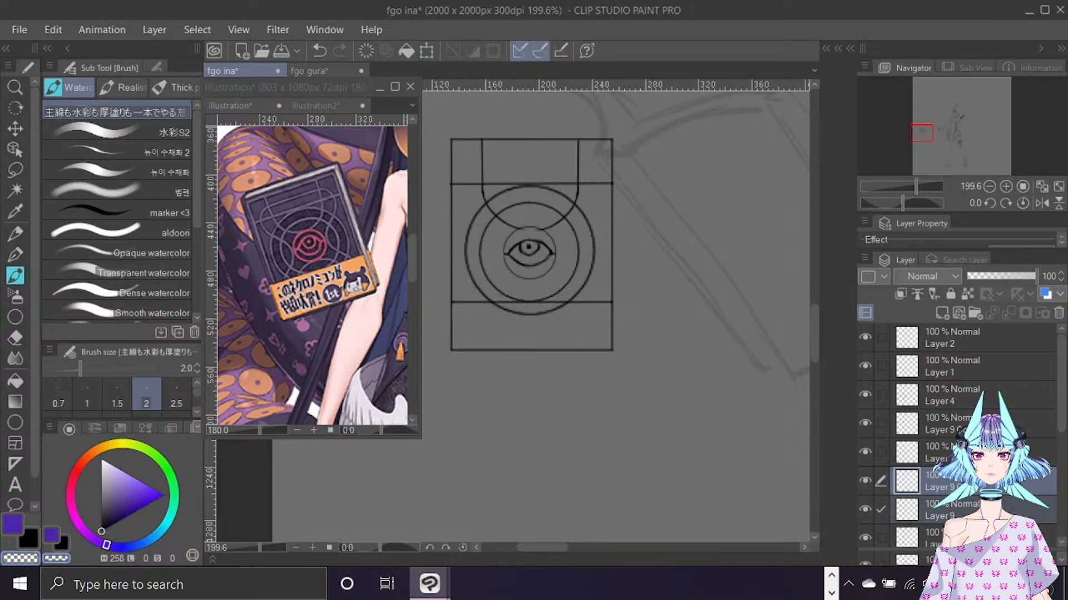
right_click(901, 481)
left_click(968, 503)
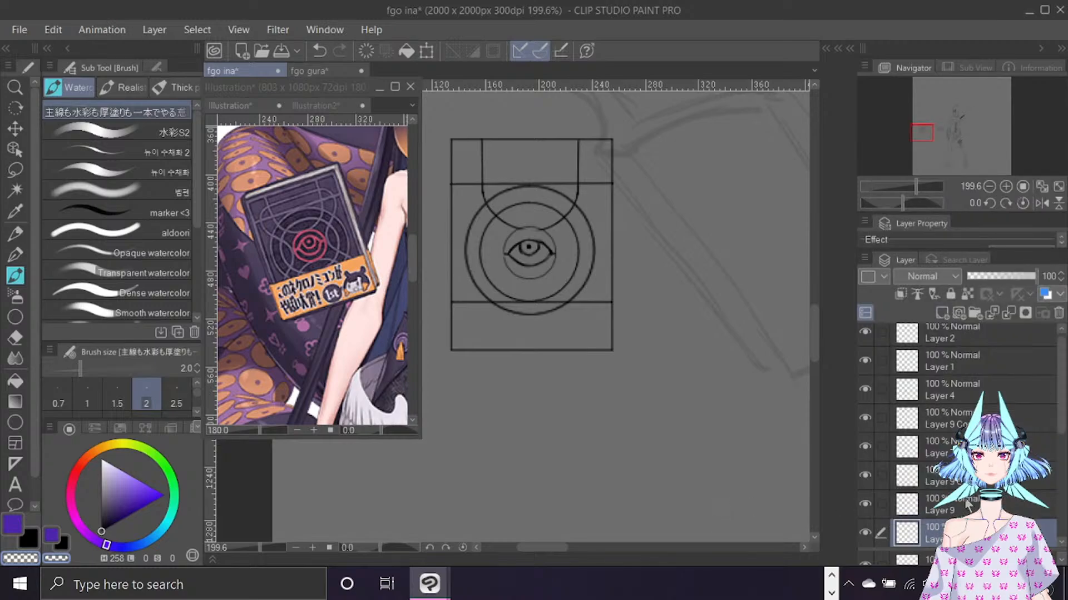
Merge the two layers holding the U-shaped arch lines into one layer and check its contents by hiding and showing it.
left_click(970, 482)
left_click(973, 503, "ctrl")
right_click(973, 507)
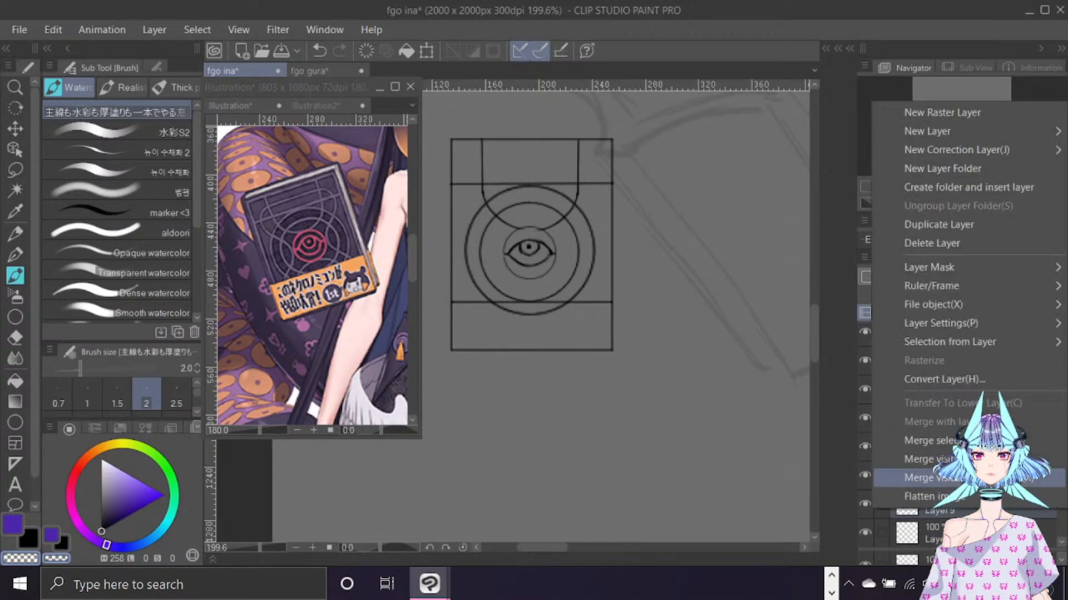
left_click(929, 440)
left_click(864, 472)
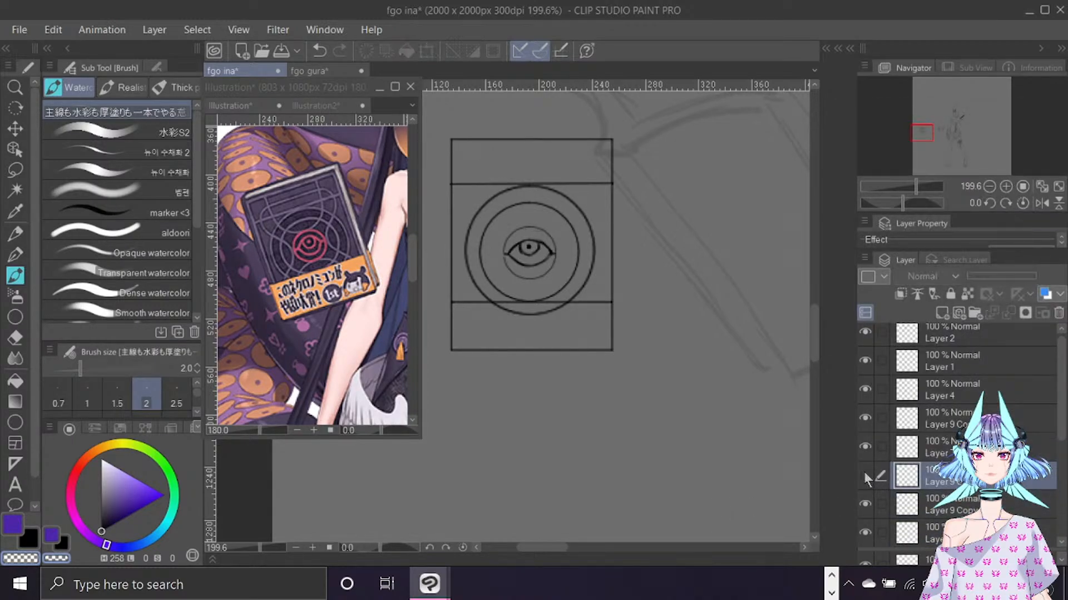
left_click(864, 473)
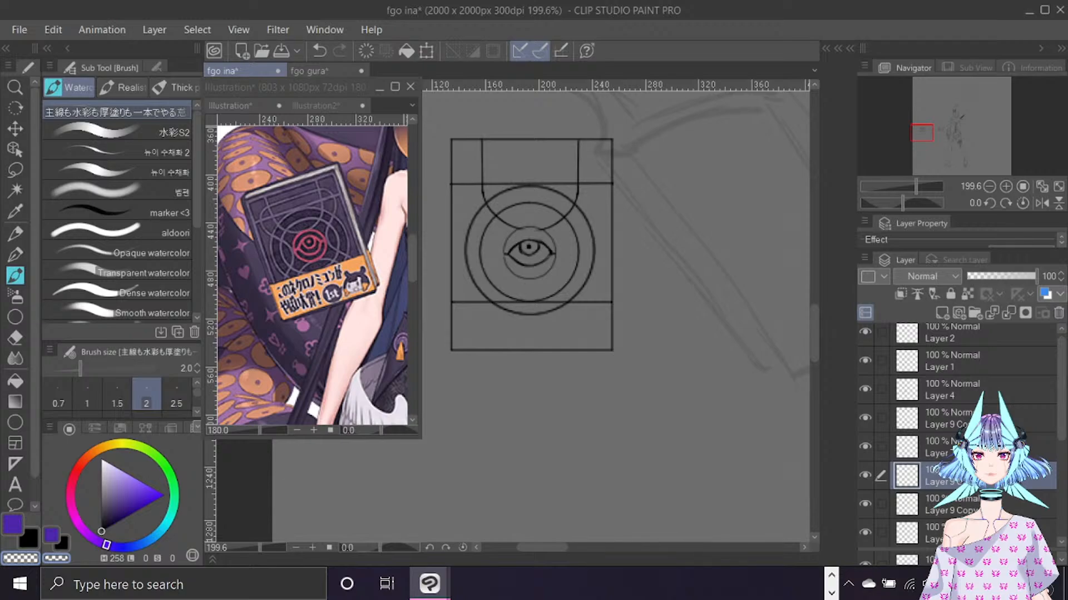
key("b")
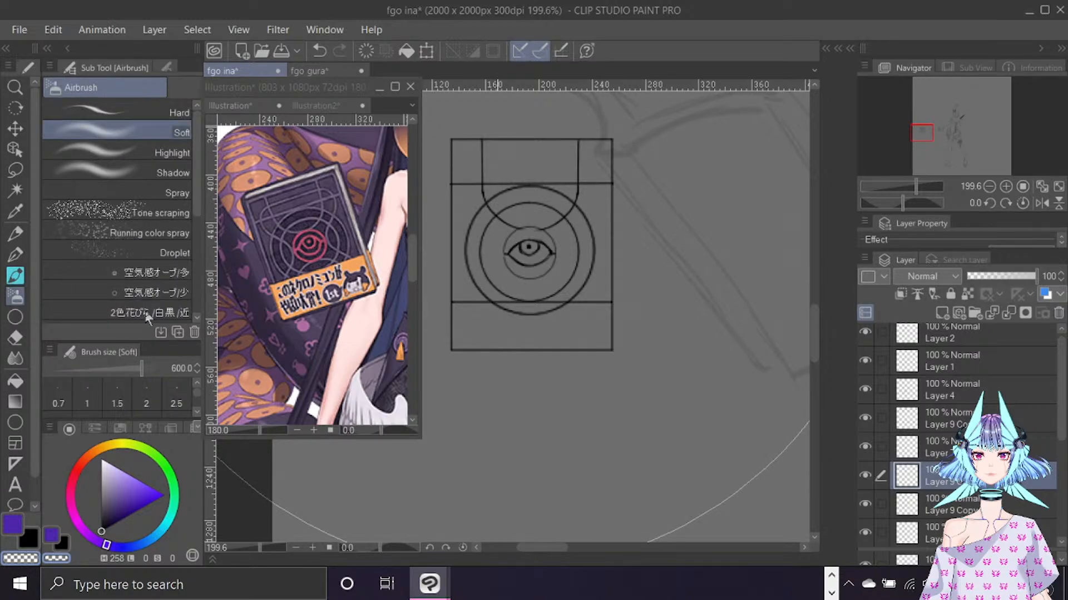
key("b")
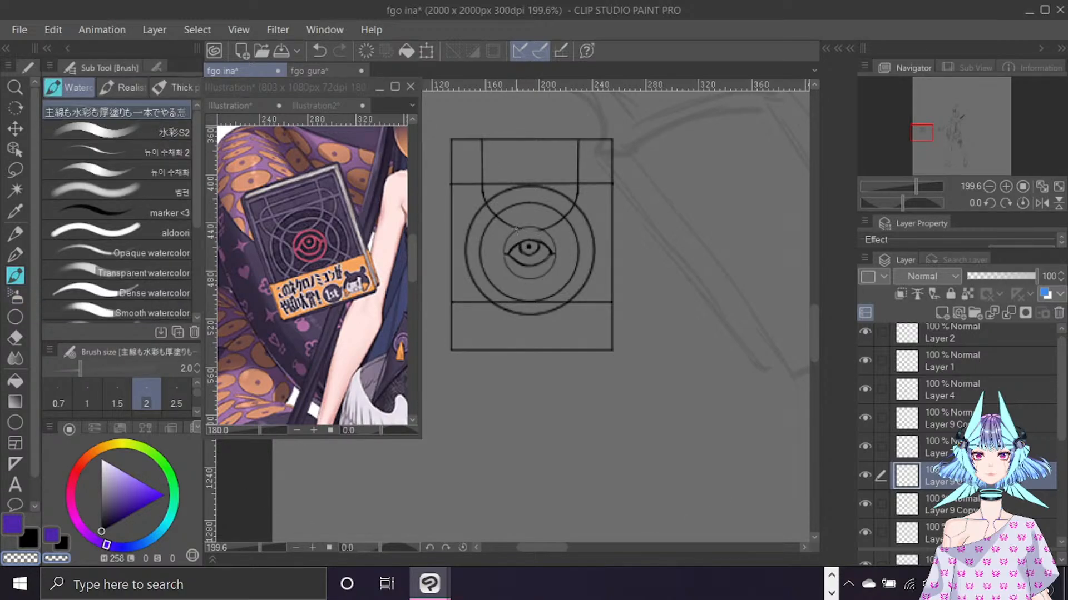
key("c")
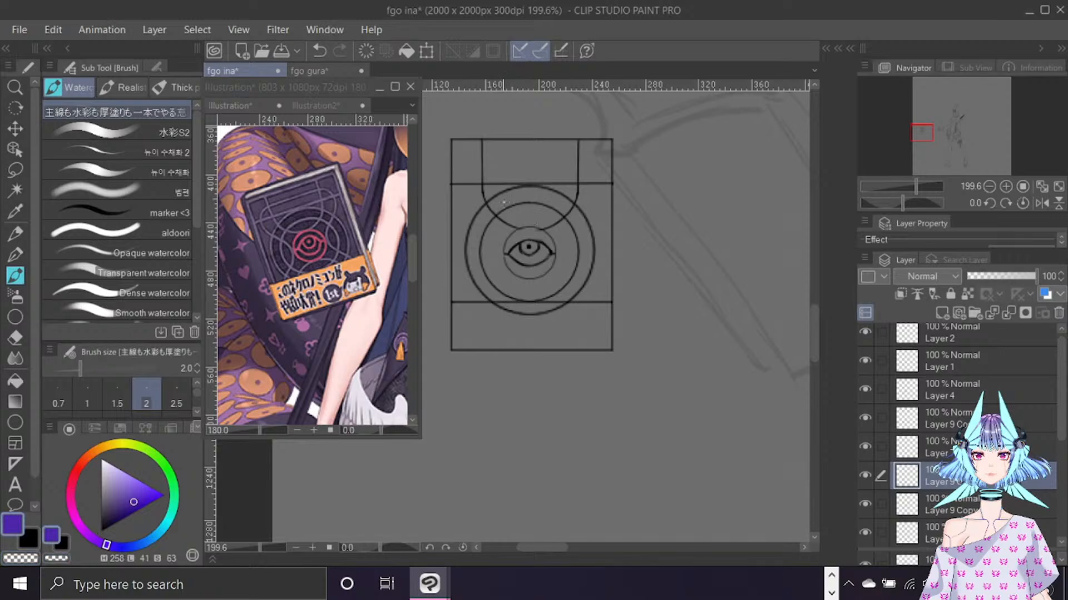
key("x")
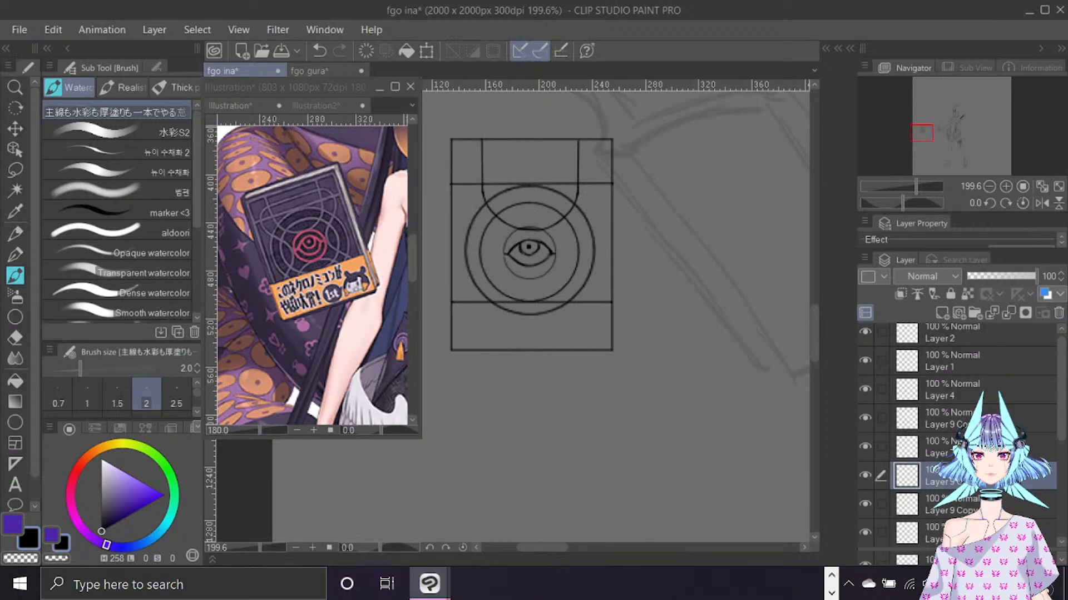
Flip the copied U-shaped arch vertically and move it down over the lower half of the book cover.
left_click_drag(579, 140, 497, 211)
left_click(54, 30)
mouse_move(250, 391)
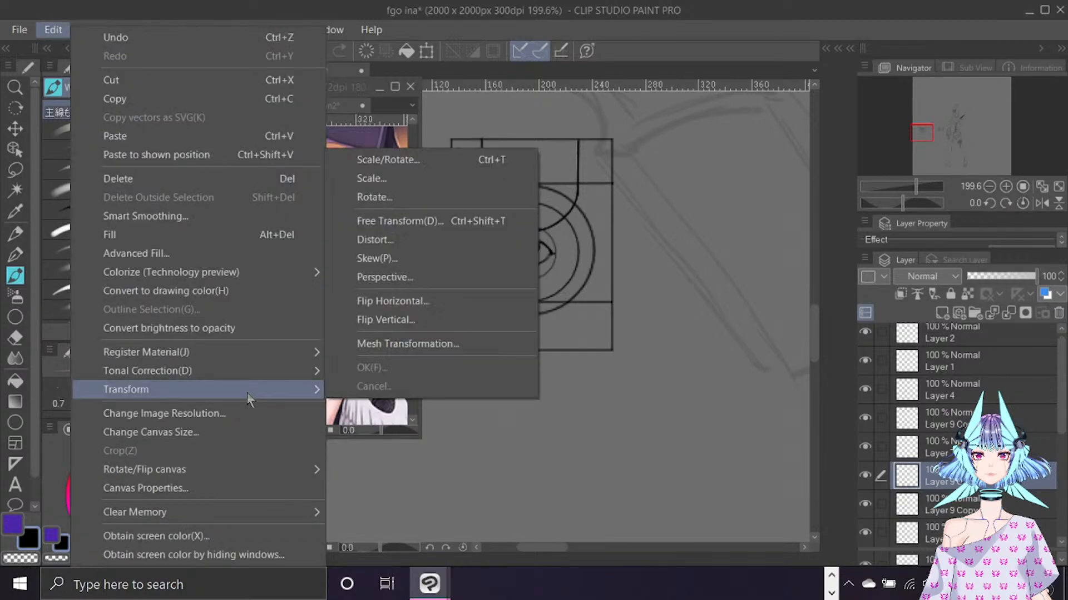
left_click(452, 301)
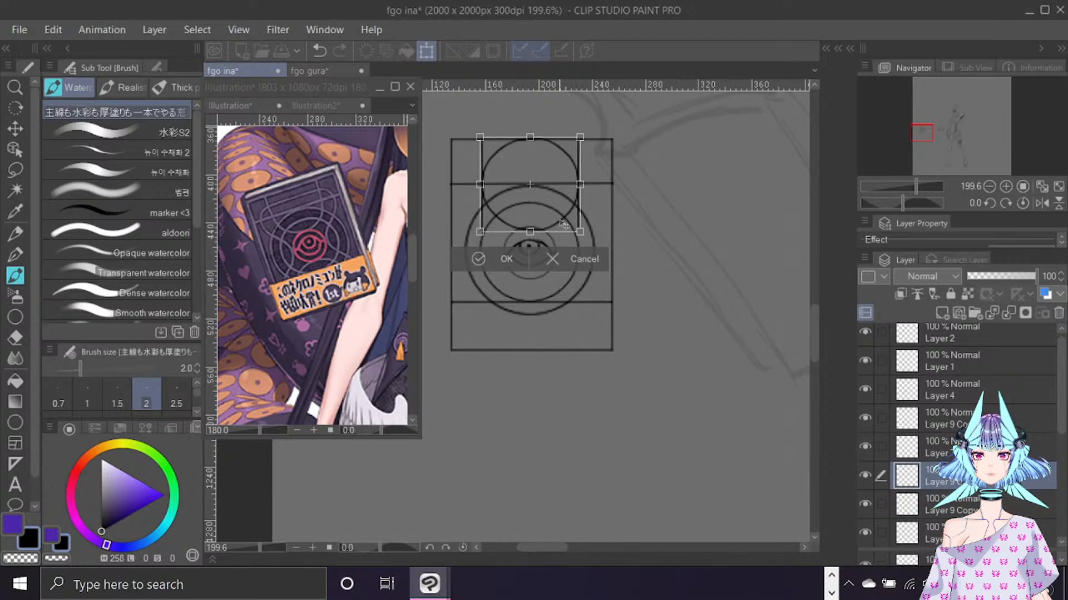
key("Down")
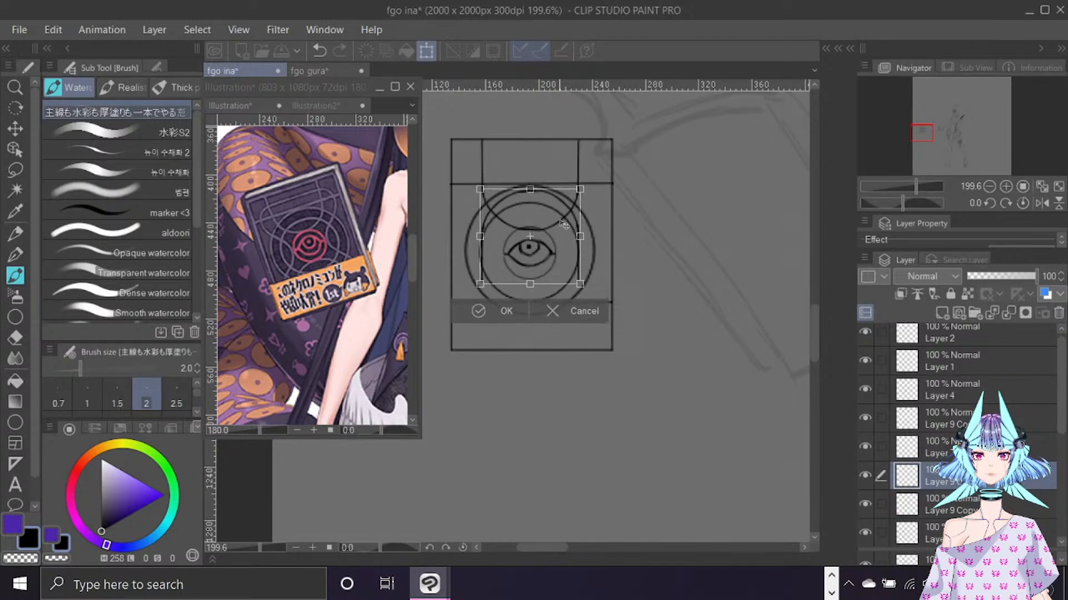
key("Down")
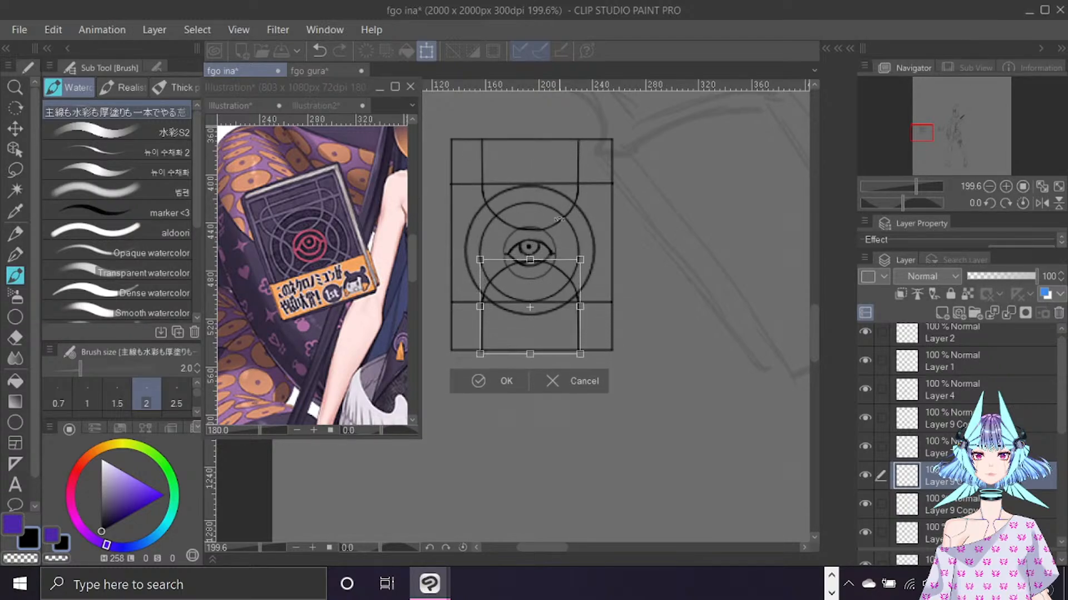
key("Up")
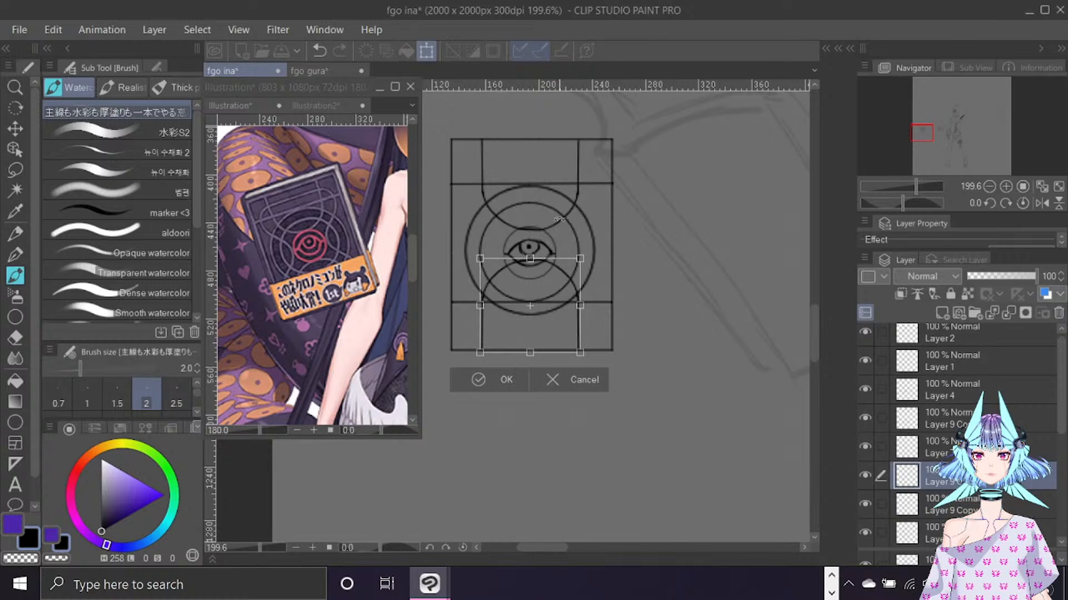
key("Down")
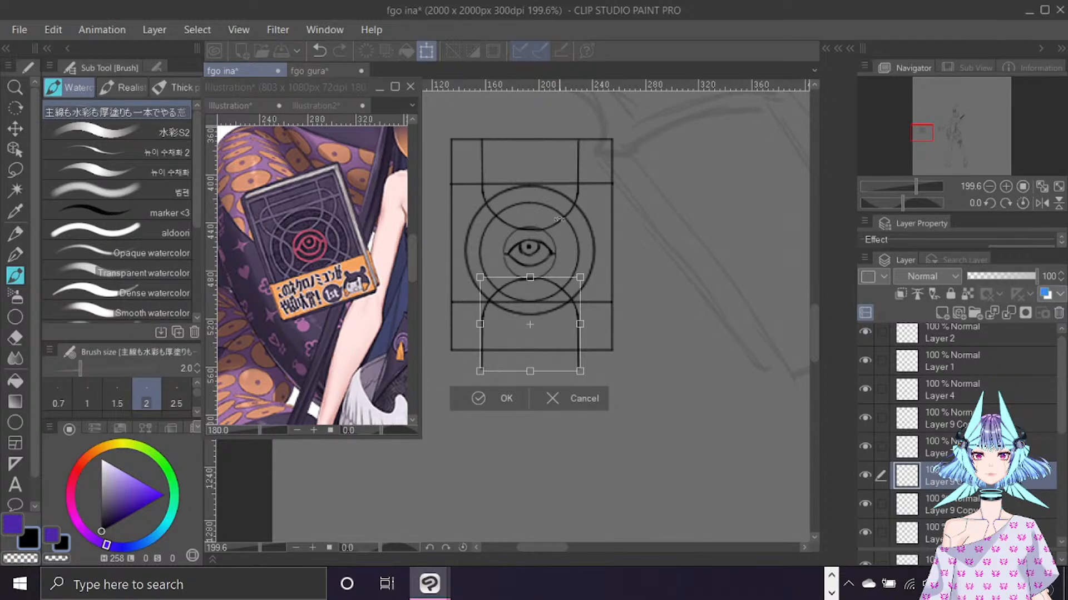
key("Down")
key("Return")
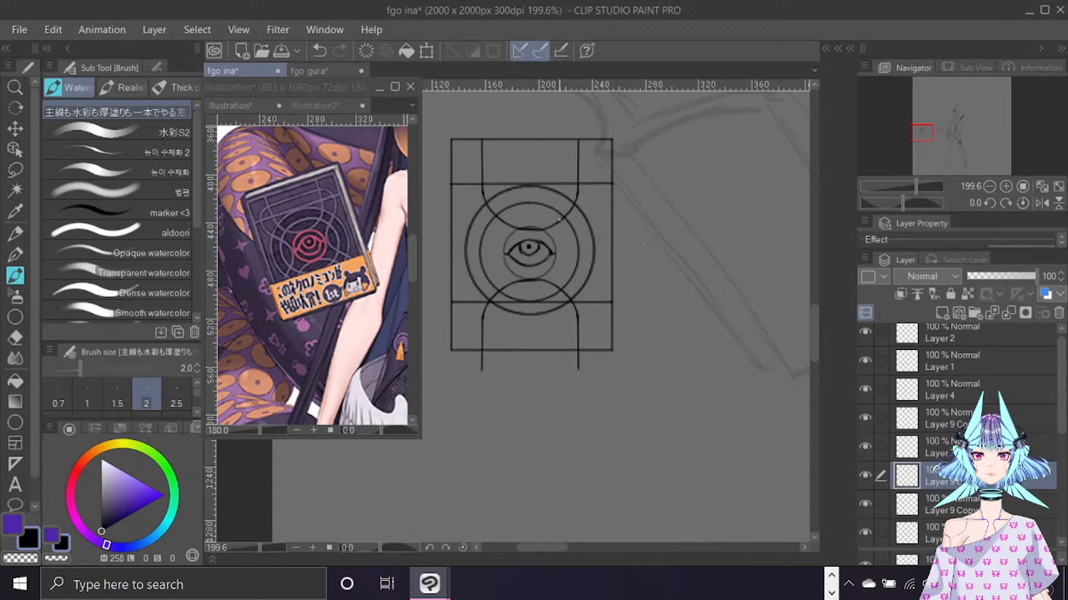
Select the upper arch, lower arch and eye circle layers together and nudge them slightly upward on the book cover.
left_click(866, 504)
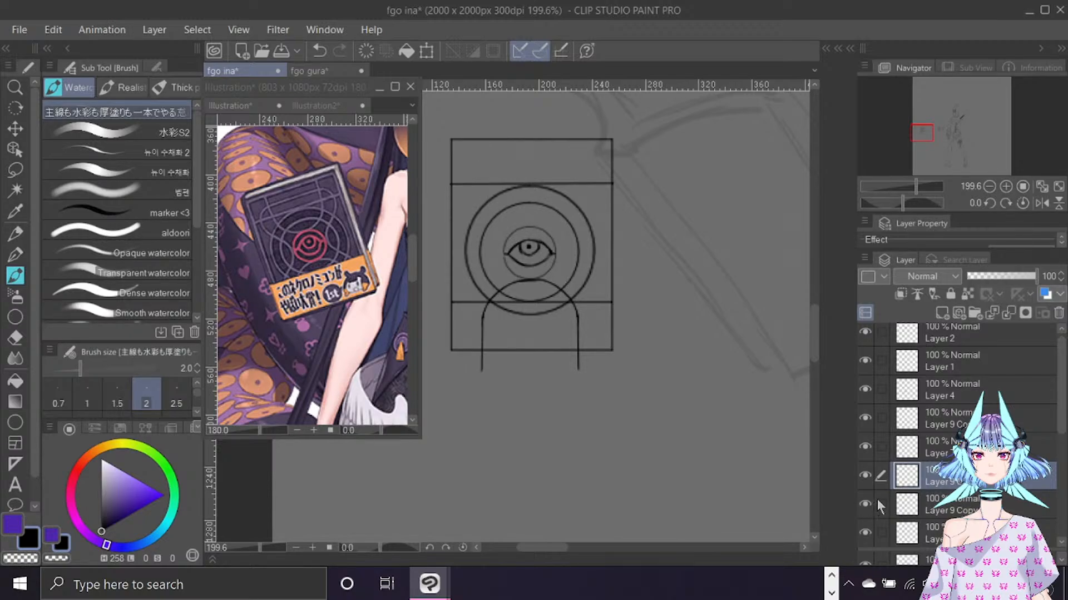
left_click(866, 504)
left_click(865, 534)
left_click(865, 534)
left_click(937, 534, "shift")
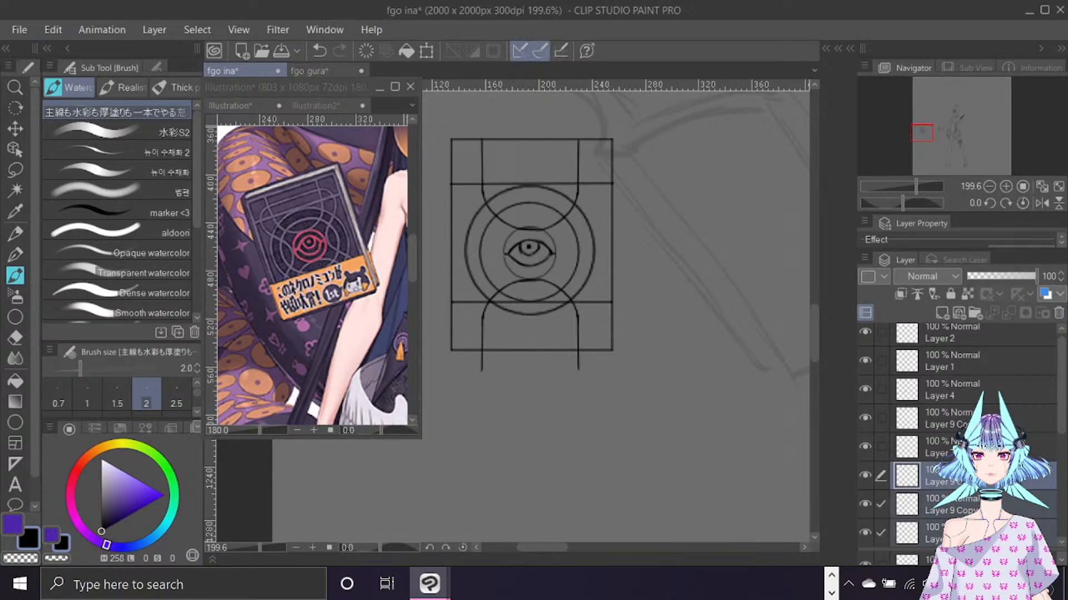
key("ctrl+t")
key("Up")
key("Up")
key("Up")
key("Up")
key("Up")
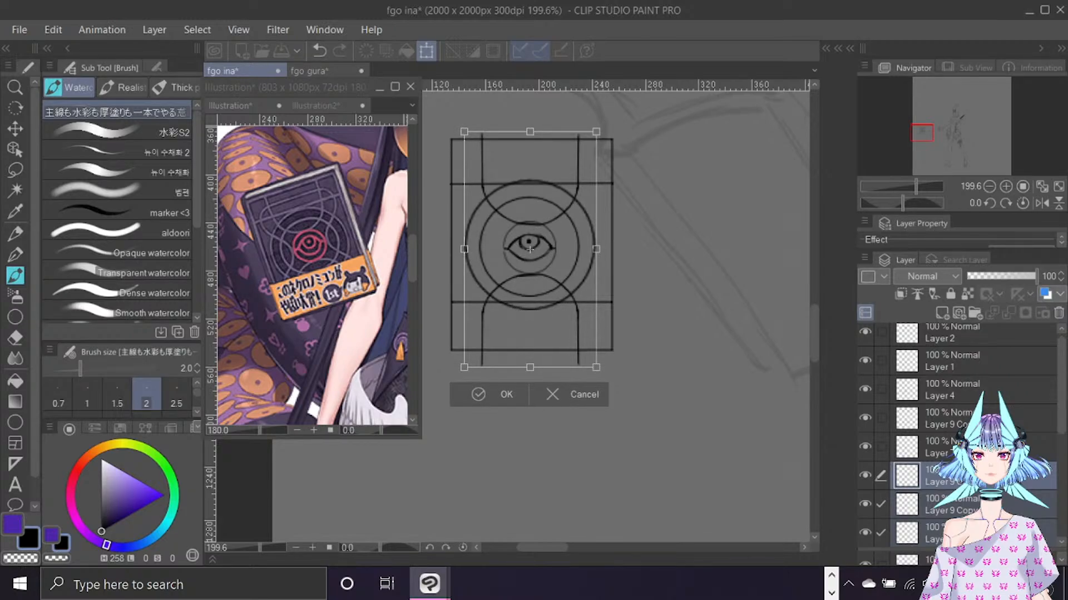
key("Down")
key("Down")
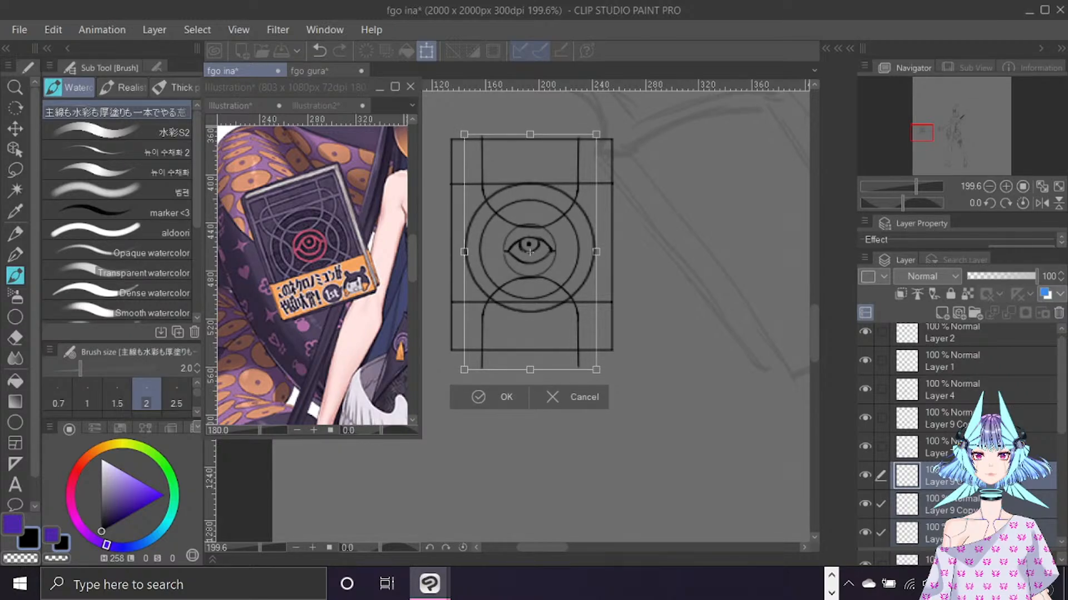
key("Return")
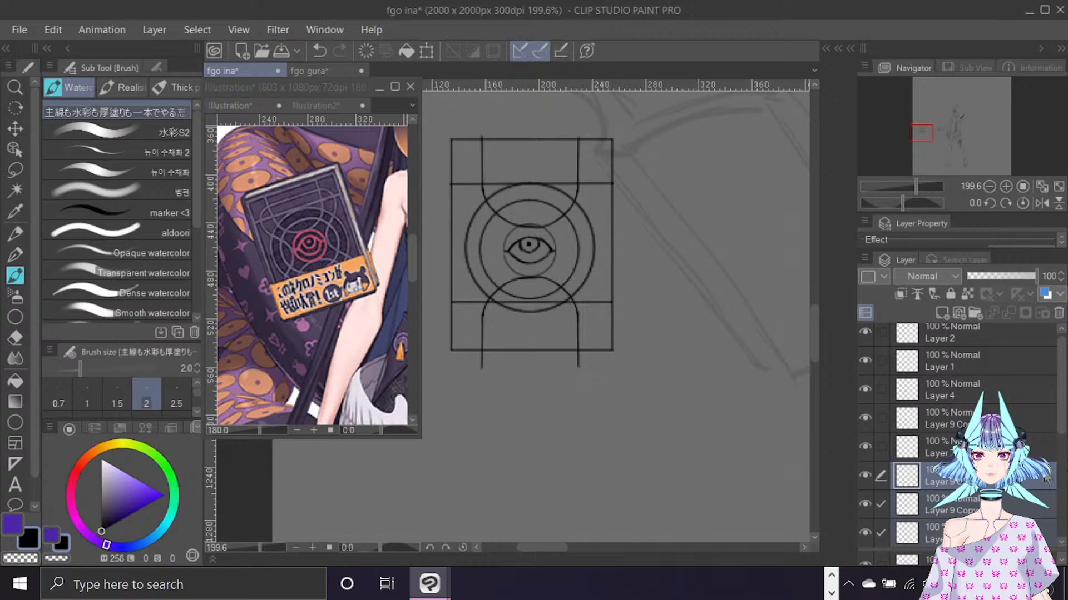
Erase the ends of the lower arch that stick out below the cover's bottom edge, using the Hard eraser at size 7.
scroll(710, 254, "down", 2)
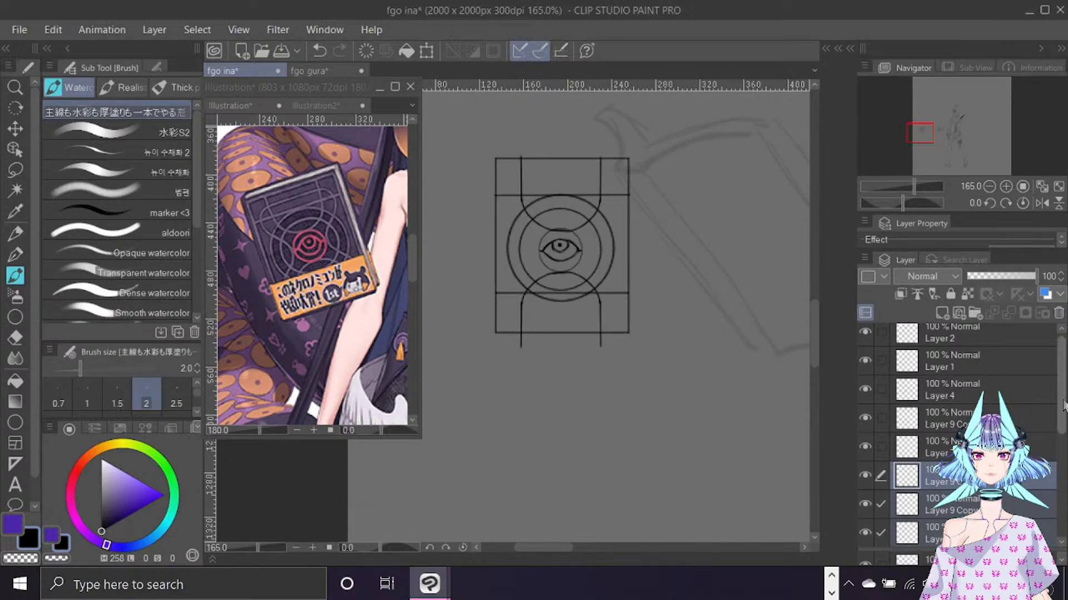
scroll(1049, 411, "down", 1)
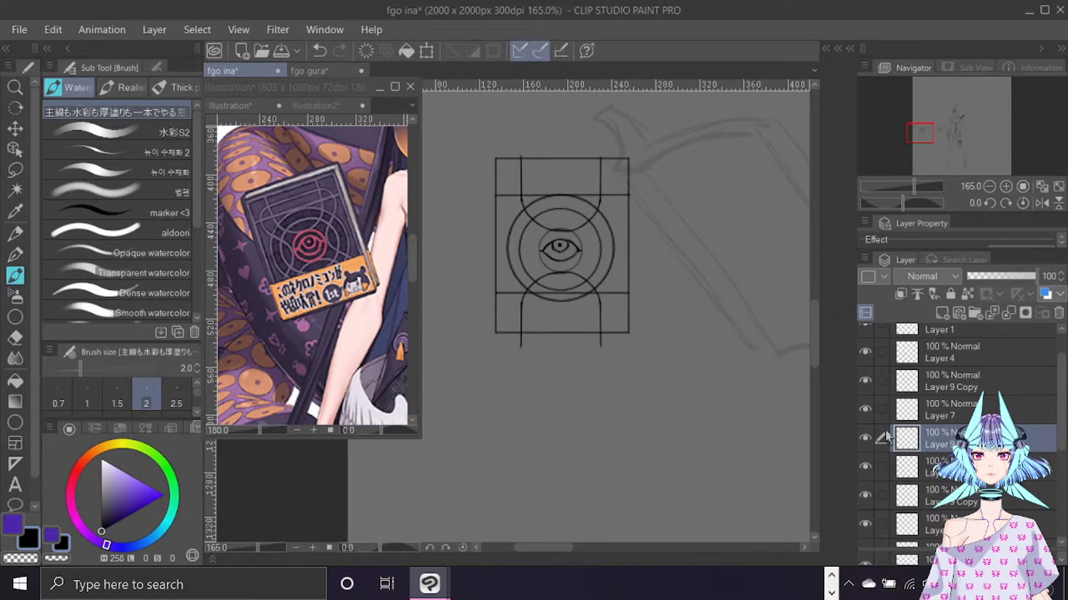
left_click(865, 411)
left_click(866, 467)
left_click(865, 467)
key("e")
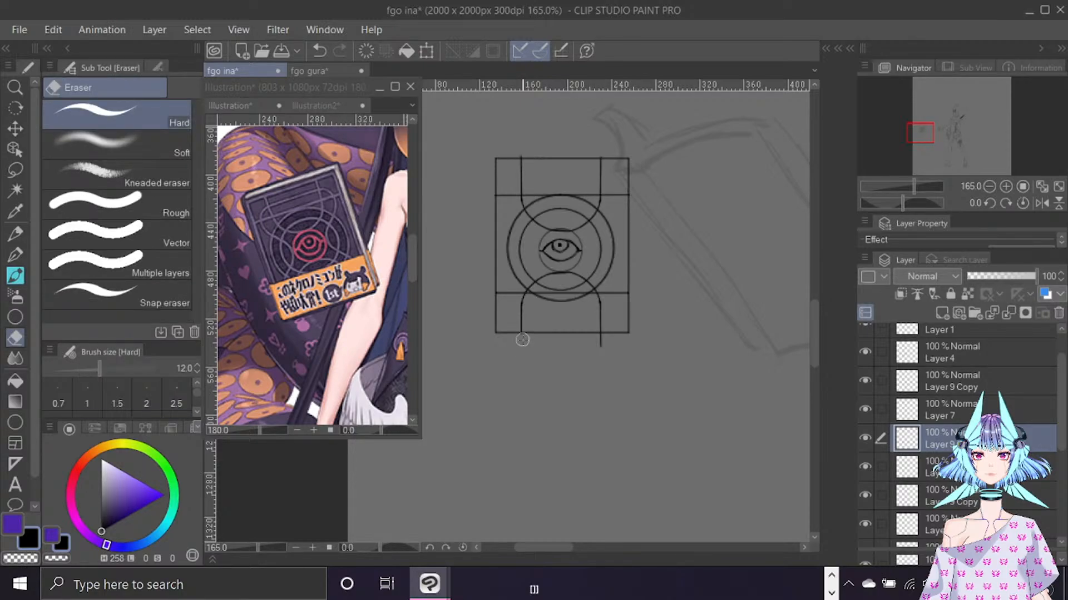
key("bracketleft")
key("bracketleft")
key("bracketleft")
left_click_drag(601, 349, 601, 334)
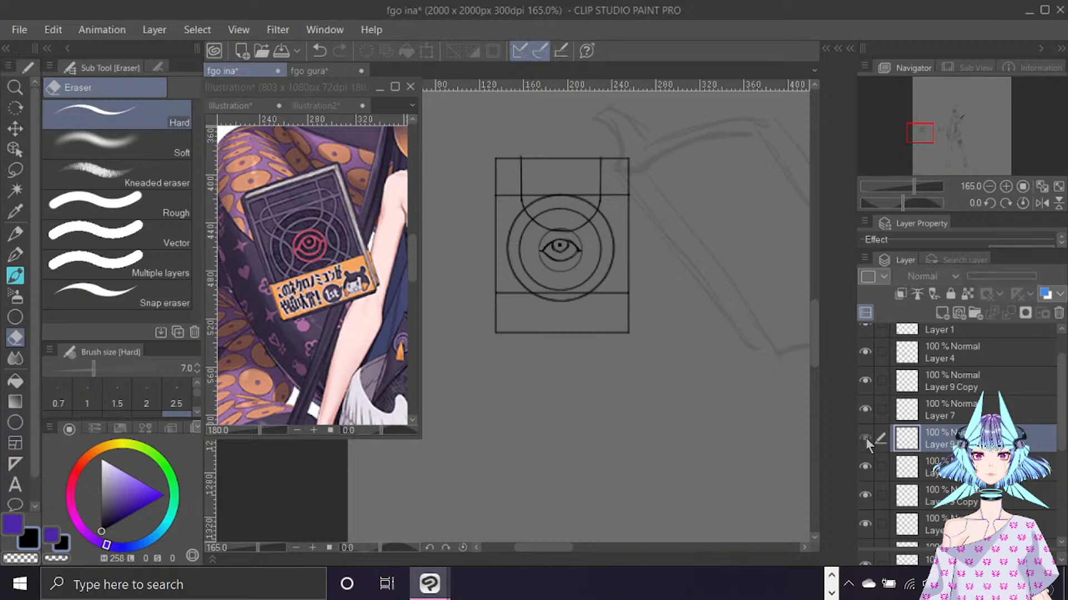
Merge the upper and lower arch layers into a single layer.
left_click(864, 465)
left_click(901, 461, "ctrl")
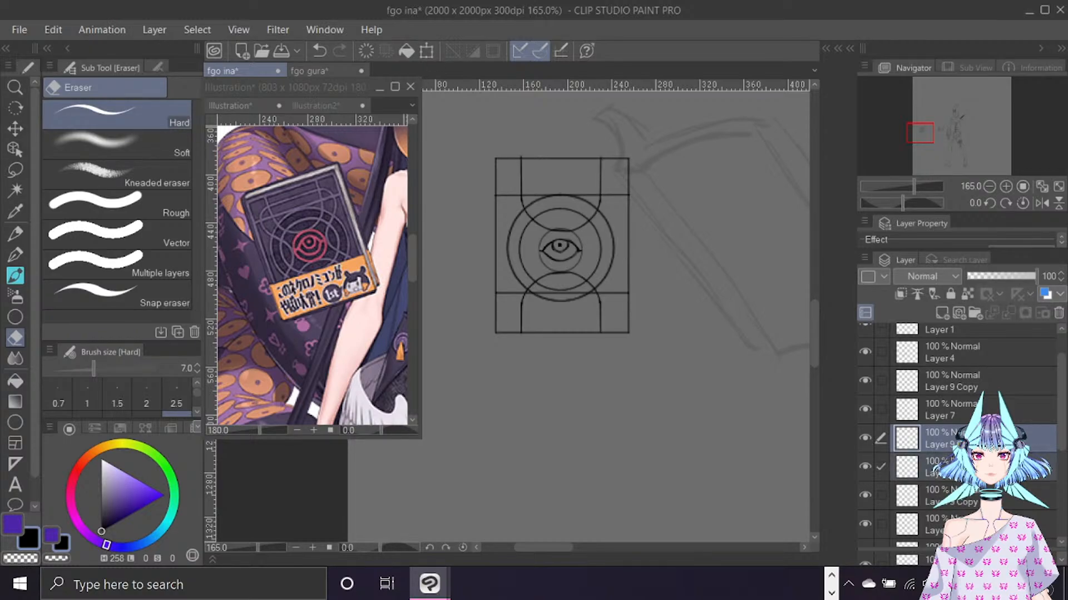
right_click(901, 461)
left_click(942, 384)
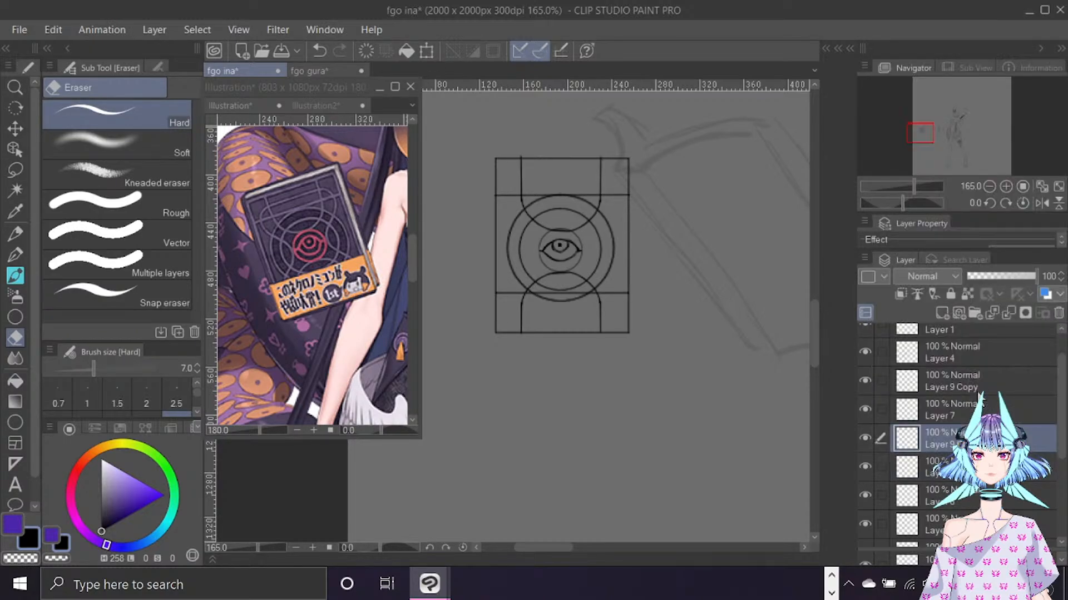
Draw a short horizontal line inside the cover's top band with the size 2 watercolor brush.
key("b")
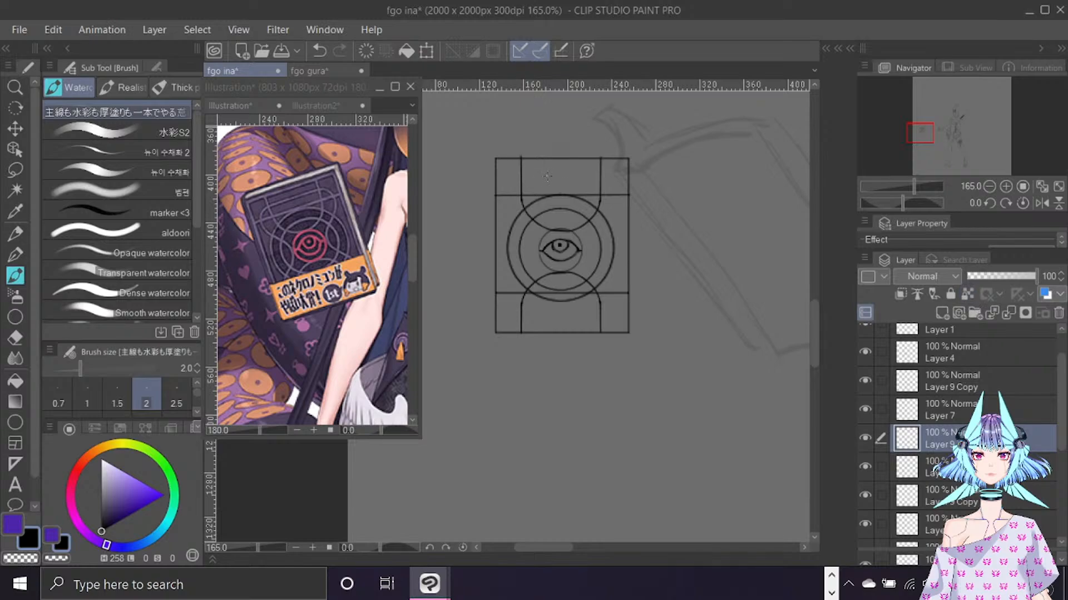
left_click_drag(509, 176, 571, 177)
mouse_move(521, 176)
left_mouse_down()
mouse_move(507, 182)
mouse_move(502, 217)
mouse_move(538, 249)
left_mouse_up()
key("ctrl+z")
mouse_move(518, 177)
left_mouse_down()
mouse_move(504, 196)
mouse_move(526, 222)
left_mouse_up()
key("ctrl+z")
mouse_move(540, 243)
left_mouse_down()
mouse_move(537, 257)
mouse_move(506, 186)
mouse_move(520, 177)
left_mouse_up()
key("ctrl+z")
key("ctrl+z")
key("ctrl+z")
Rotate the canvas view about 90 degrees counterclockwise so that the book cover lies on its side.
key("r")
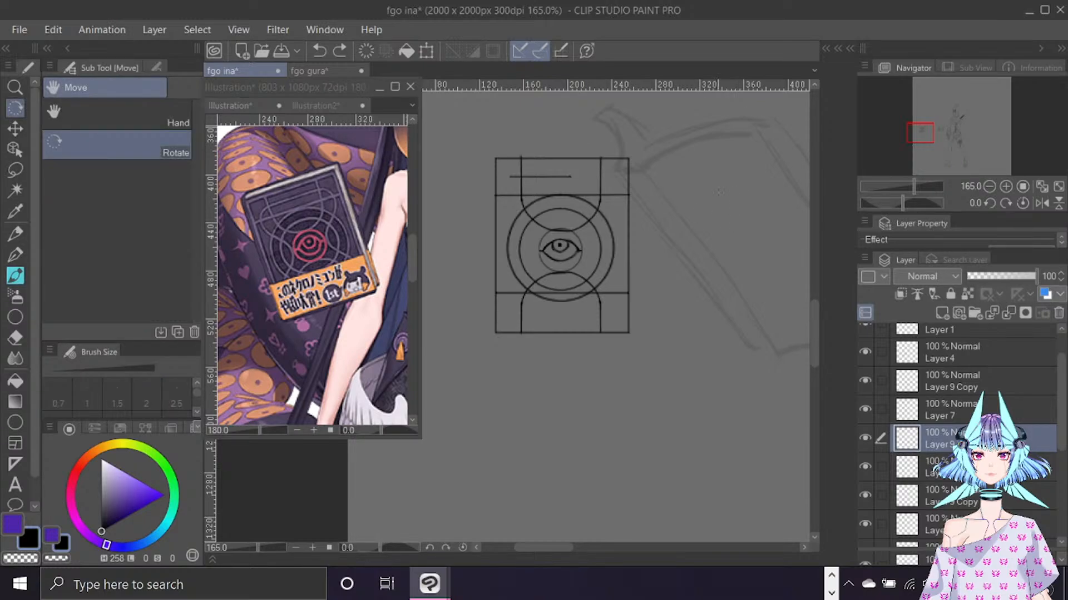
mouse_move(717, 192)
left_mouse_down()
mouse_move(592, 156)
mouse_move(400, 168)
left_mouse_up()
mouse_move(660, 548)
left_mouse_down()
mouse_move(625, 550)
mouse_move(637, 550)
left_mouse_up()
left_click_drag(772, 257, 779, 262)
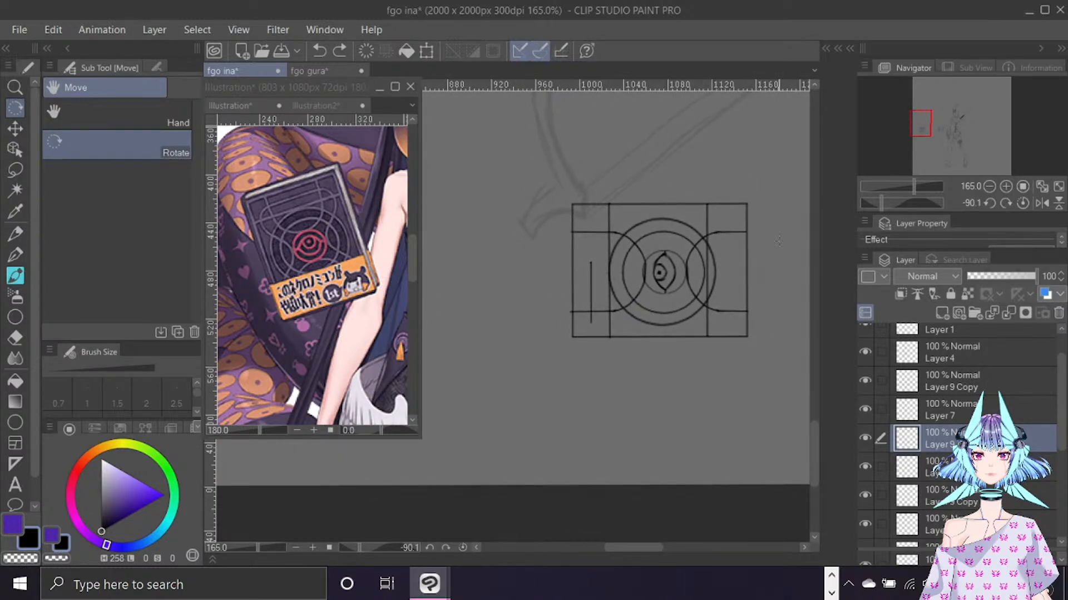
left_click_drag(652, 549, 665, 539)
key("b")
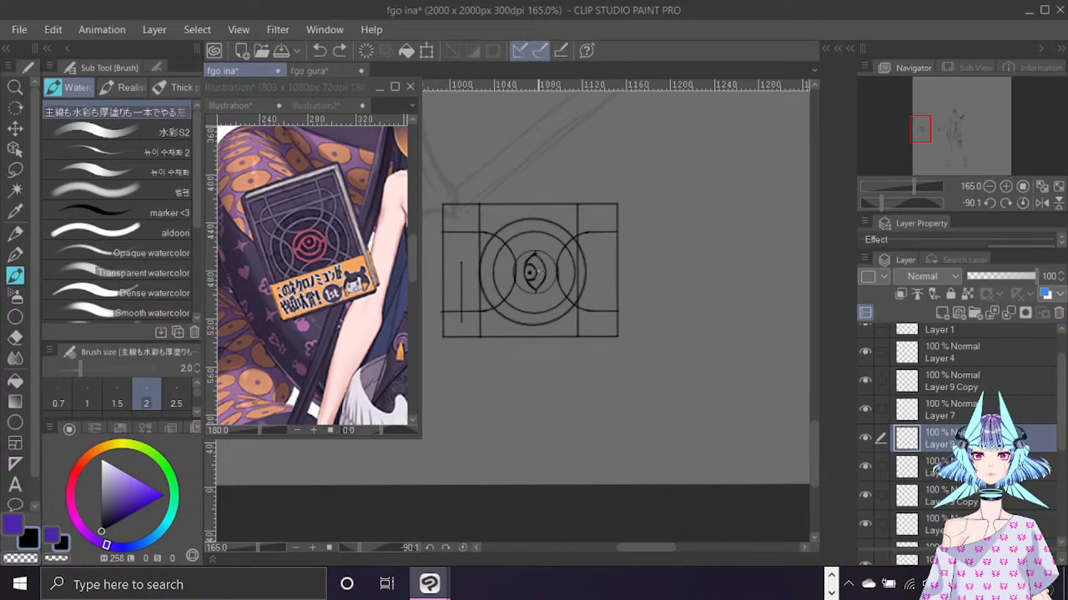
mouse_move(535, 292)
left_mouse_down()
mouse_move(503, 318)
mouse_move(464, 325)
left_mouse_up()
key("ctrl+z")
Find the layer with the cover's lower dividing line and erase that line, adjusting the Hard eraser to size 12 and then 8.
scroll(1062, 411, "down", 1)
scroll(1062, 411, "down", 1)
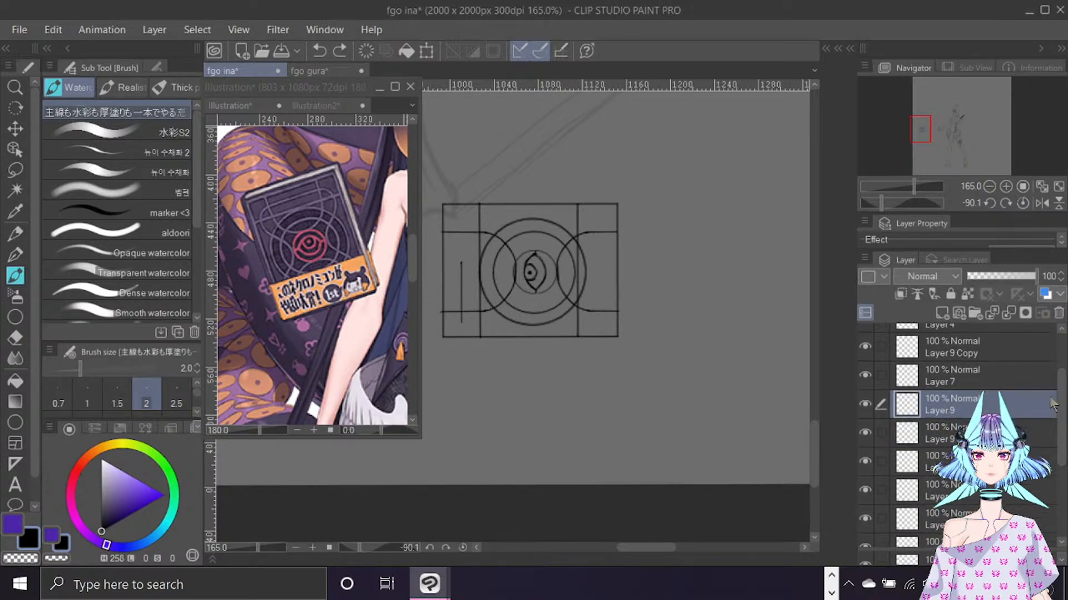
left_click(865, 461)
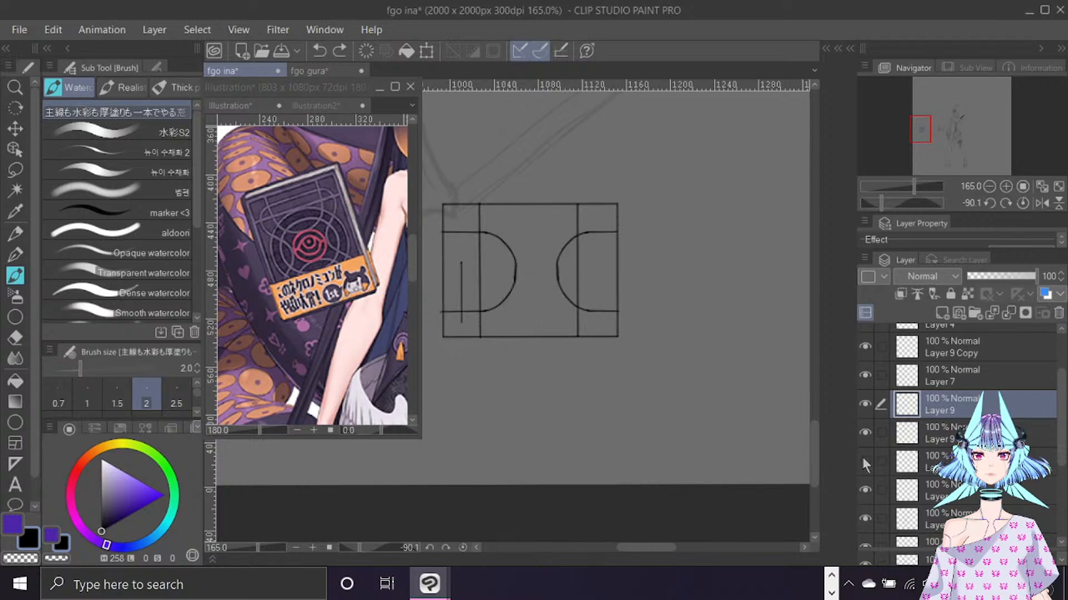
left_click(865, 462)
left_click(864, 489)
left_click(865, 489)
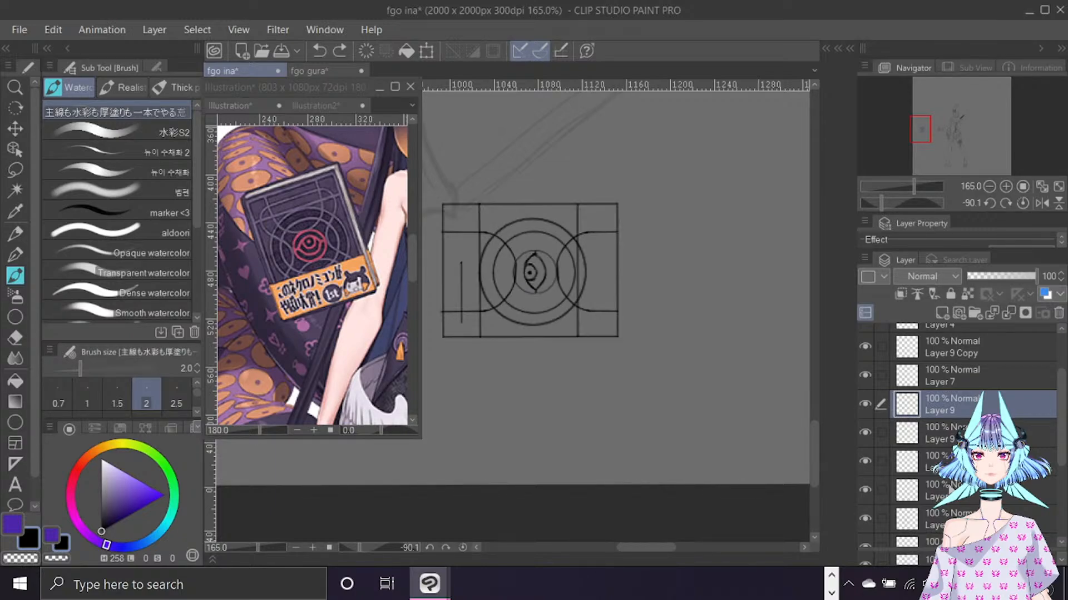
left_click(947, 491)
key("e")
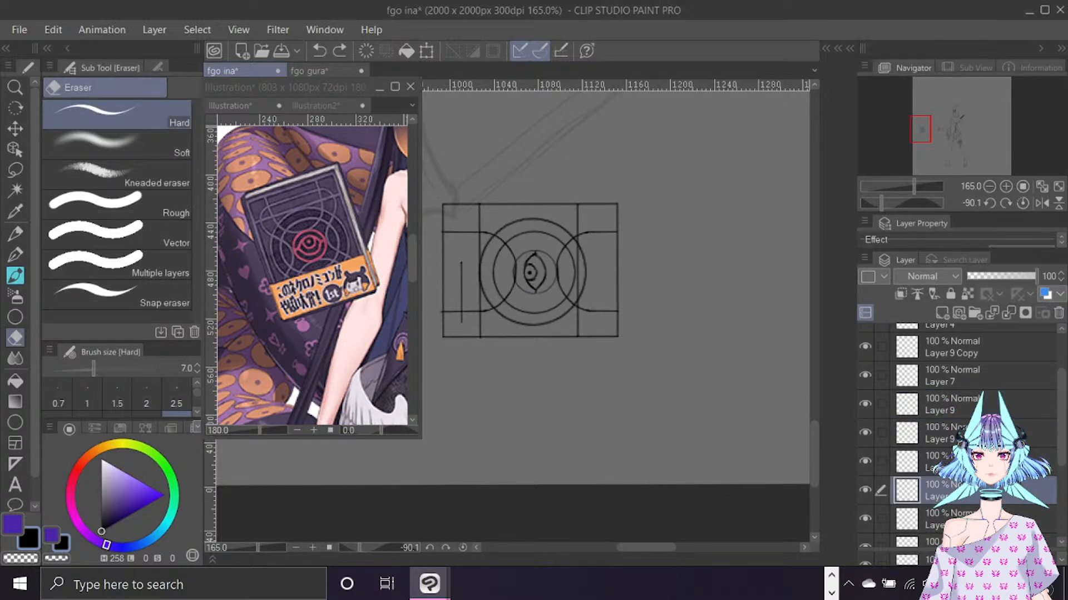
key("bracketright")
key("bracketright")
key("bracketright")
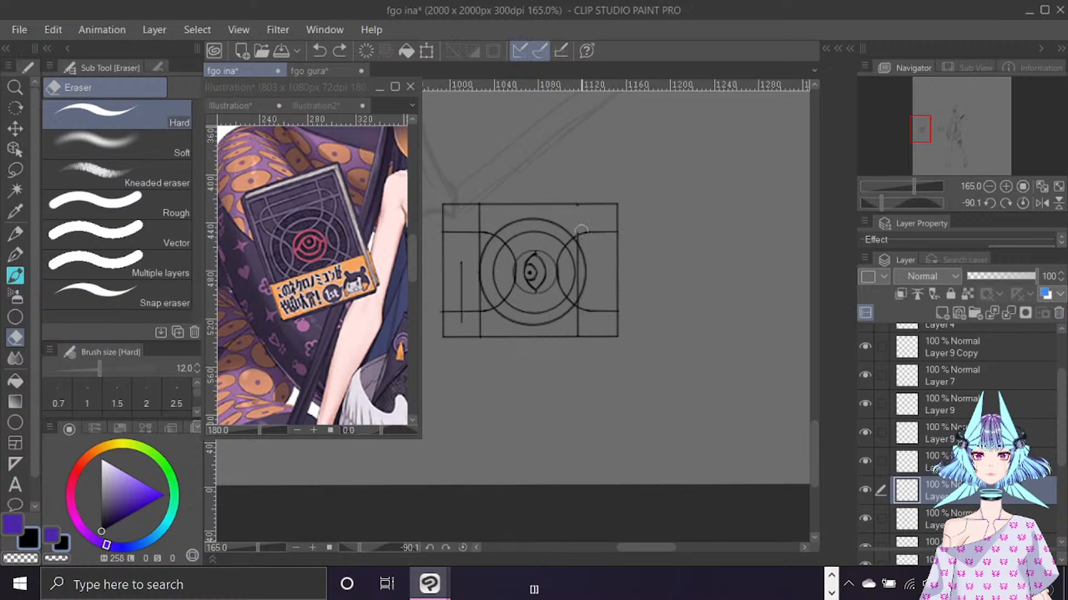
key("bracketleft")
key("bracketleft")
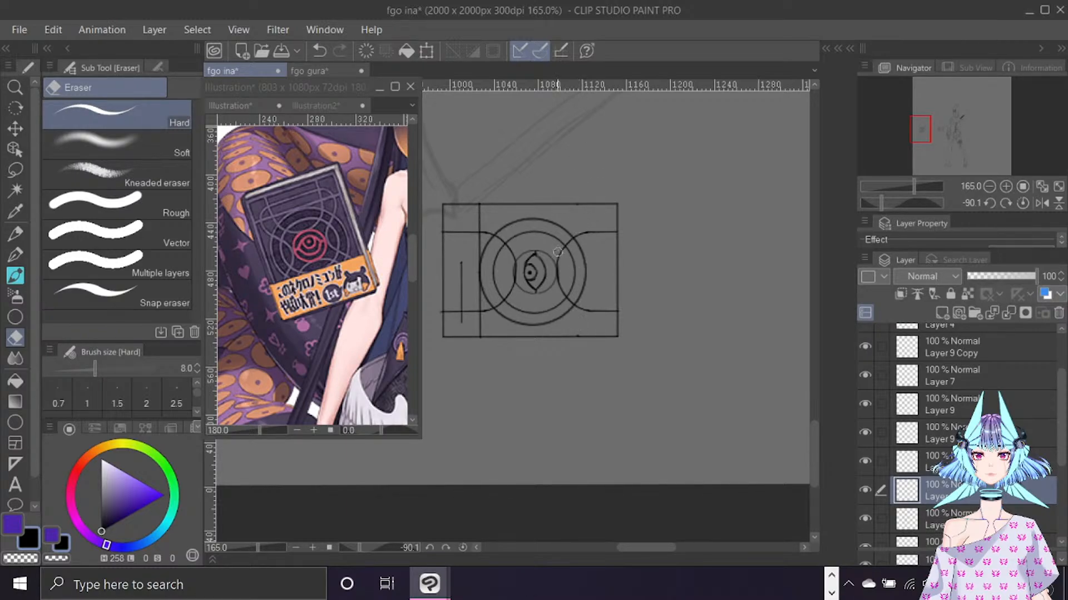
Erase the cover's upper dividing line and reset the canvas rotation to 0 degrees.
left_click_drag(478, 214, 479, 261)
left_click_drag(479, 210, 481, 332)
left_click(1022, 203)
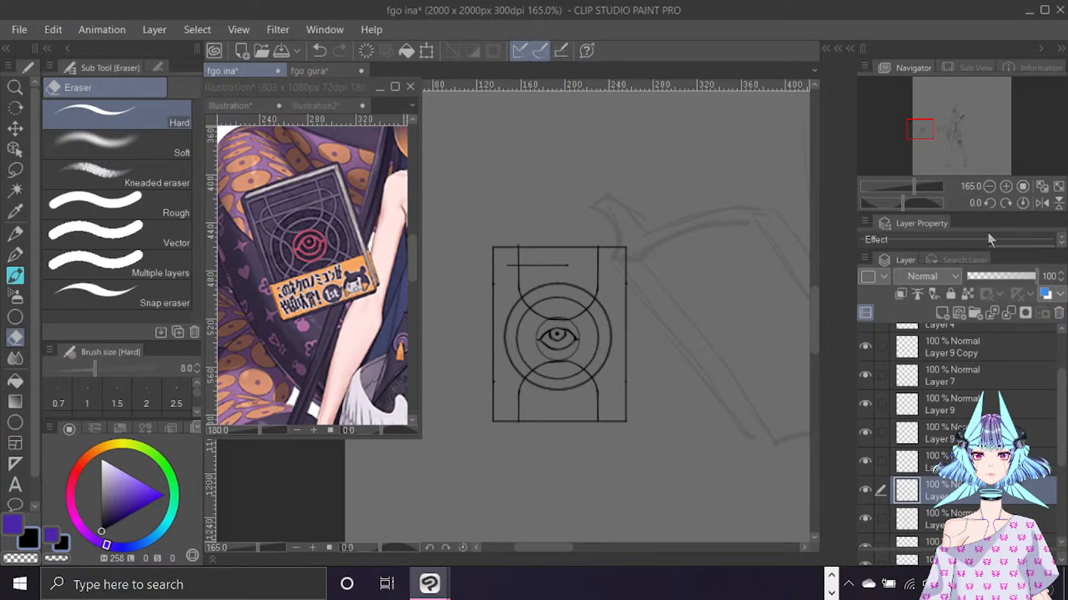
scroll(820, 299, "down", 2)
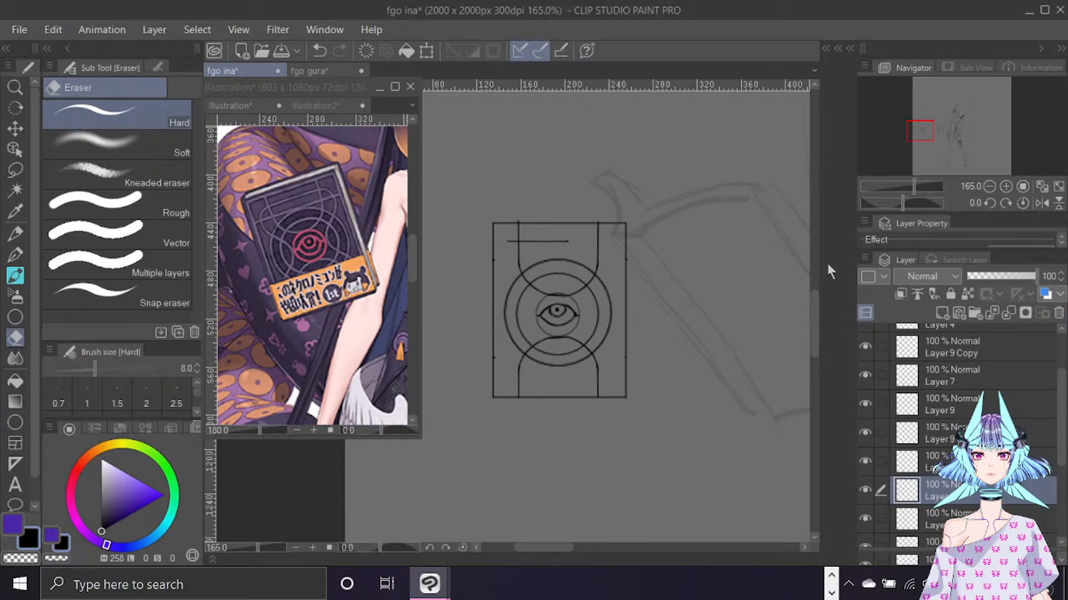
Rotate the reference illustration's view to 18.5 degrees so that the book stands upright, and return to the drawing.
left_click(312, 363)
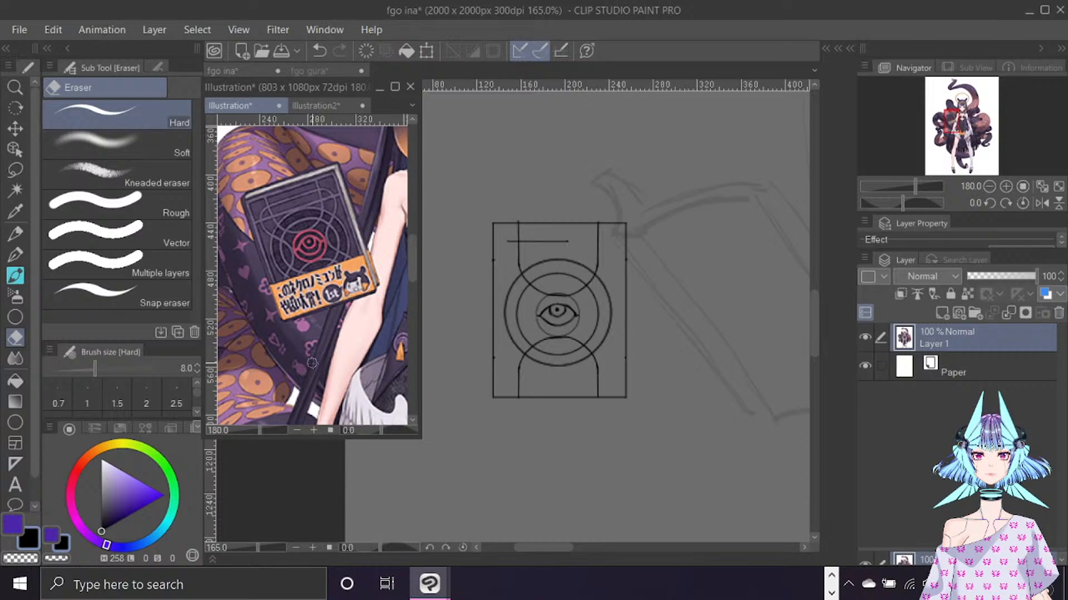
key("r")
left_click_drag(311, 363, 354, 342)
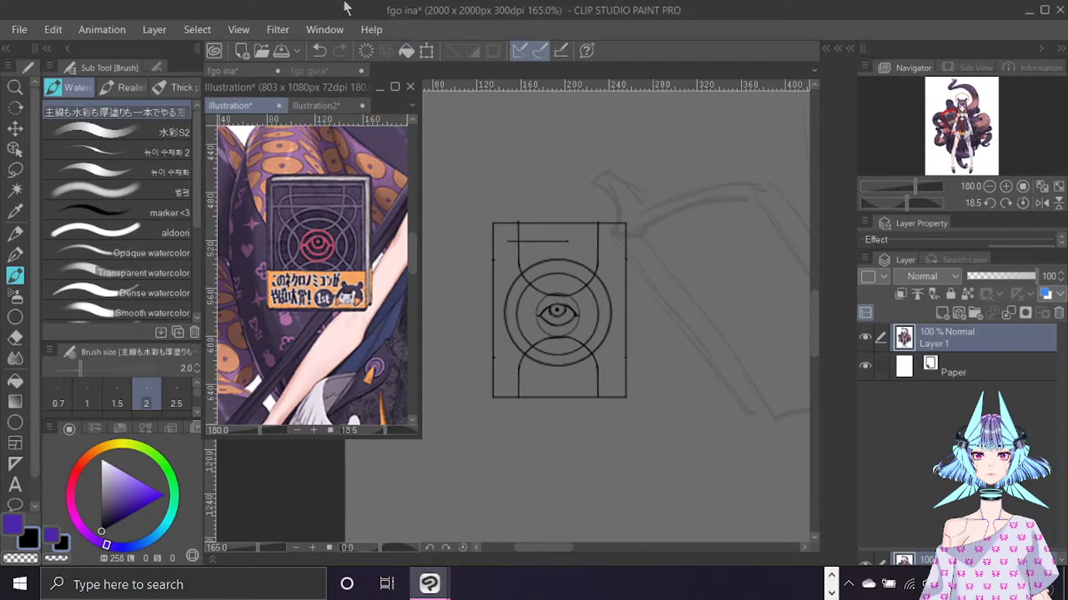
left_click(767, 434)
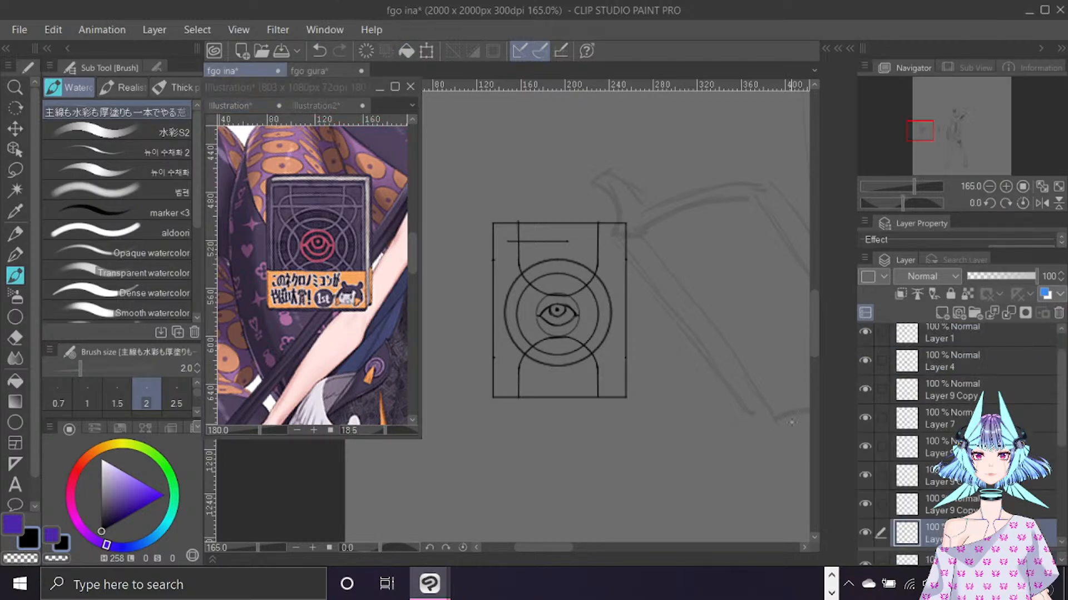
Place a horizontal guide across the cover's middle and move the layer with the circles and eye up slightly.
left_click_drag(707, 89, 707, 320)
left_click_drag(705, 320, 705, 320)
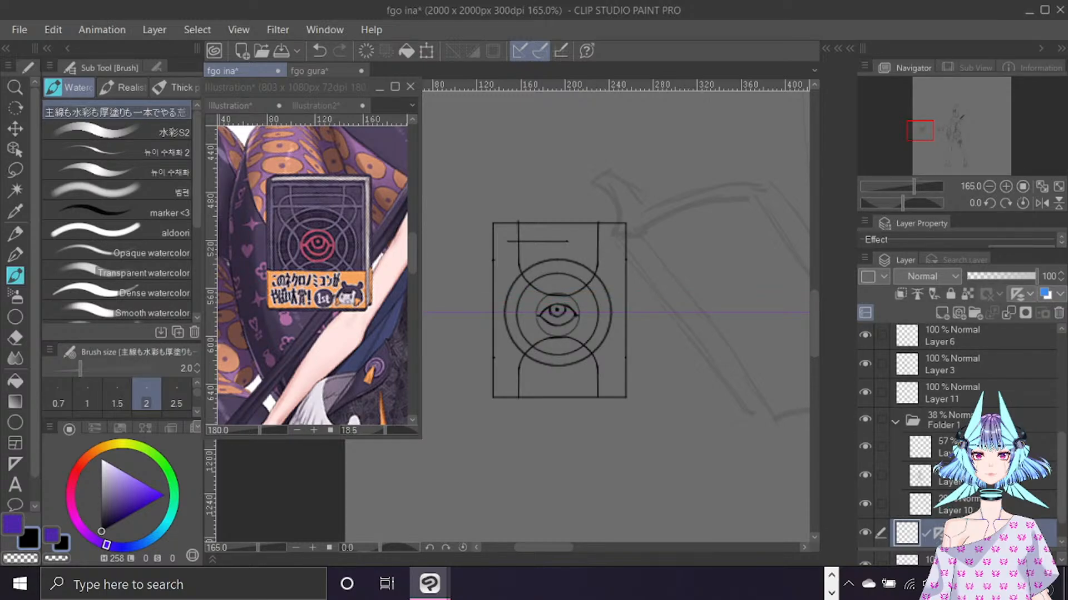
scroll(870, 437, "up", 5)
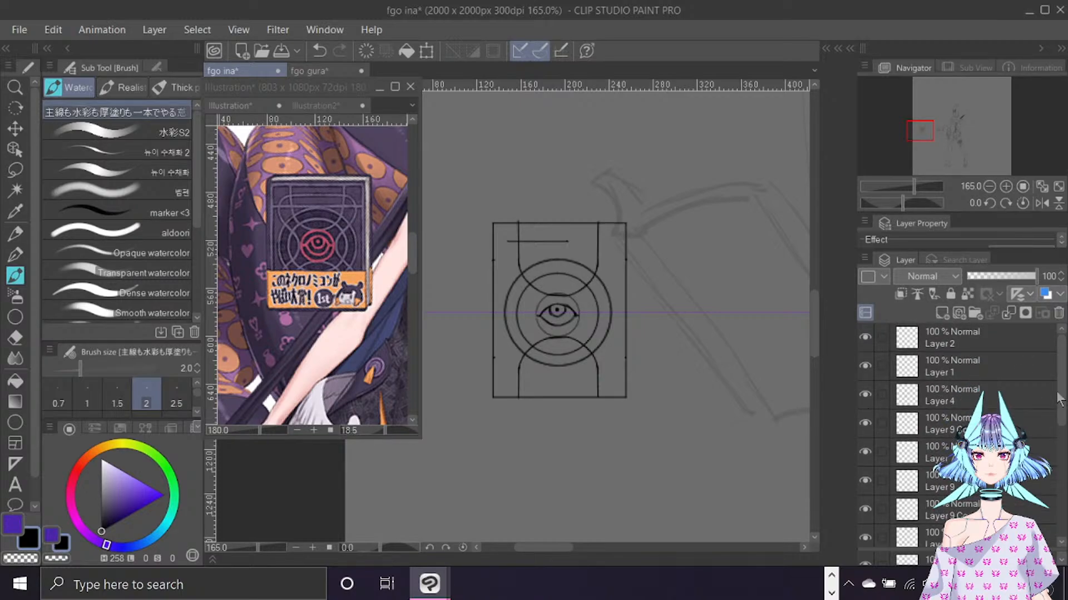
left_click_drag(1061, 401, 1057, 449)
scroll(945, 423, "down", 1)
left_click(865, 409)
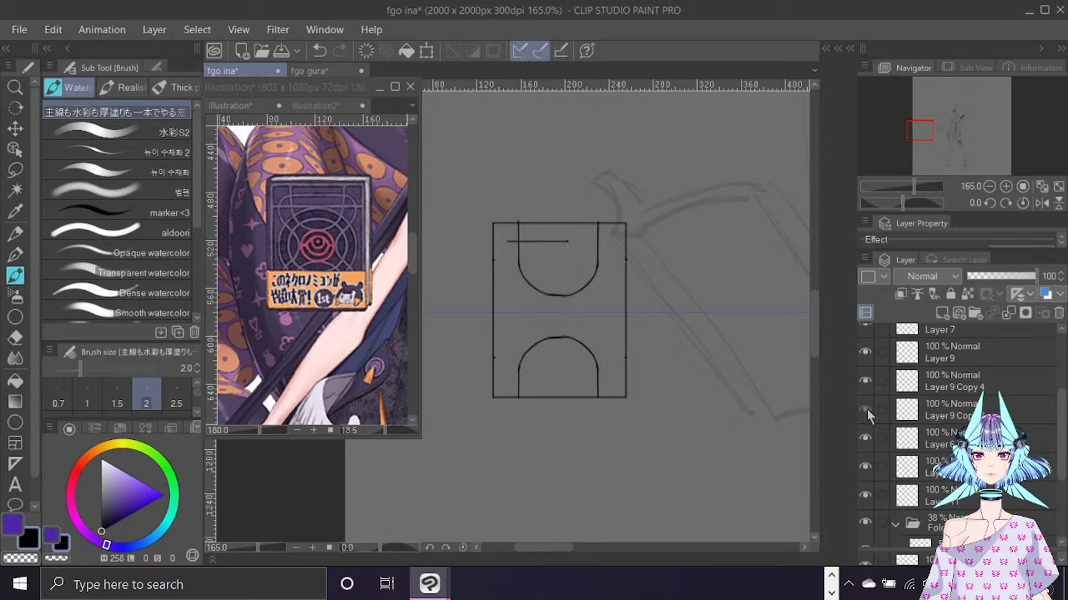
left_click(865, 409)
left_click(963, 414)
left_click(15, 129)
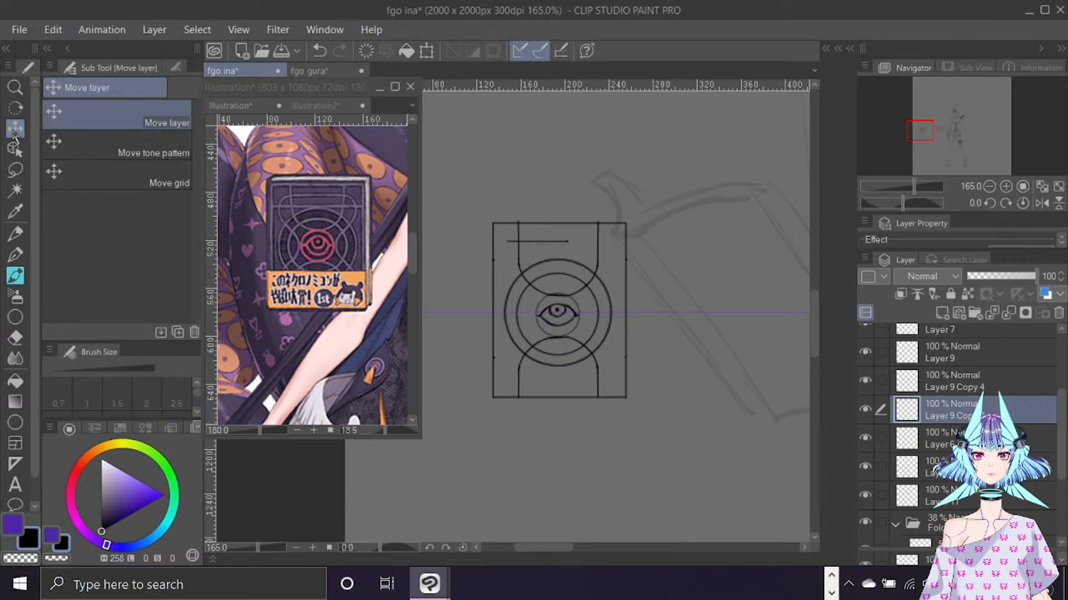
left_click_drag(601, 313, 602, 308)
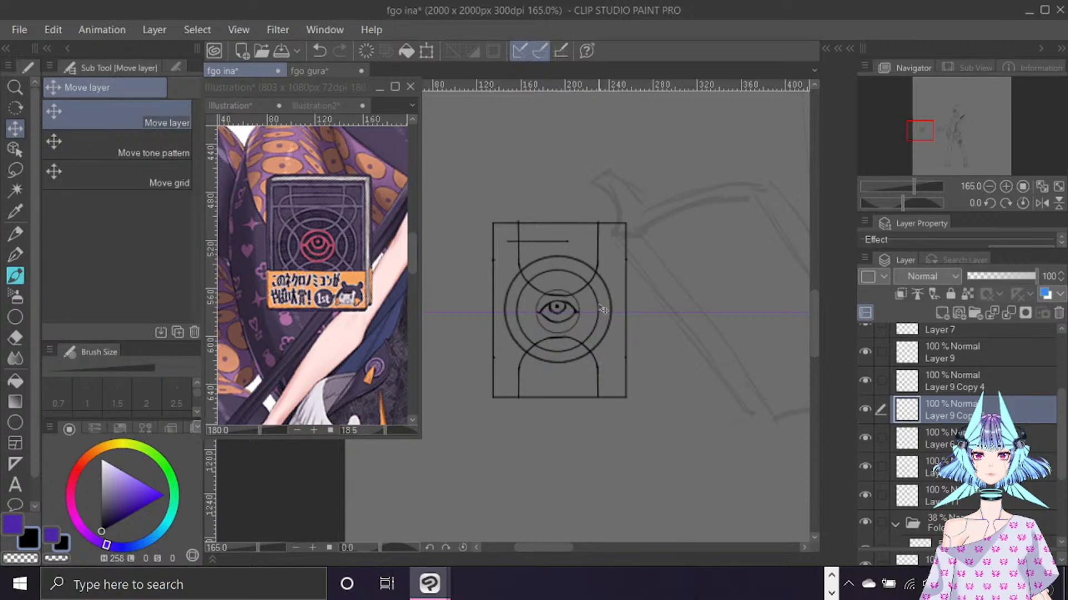
Transform the arches layer, nudging both arches up slightly to match the circles.
left_click(979, 389)
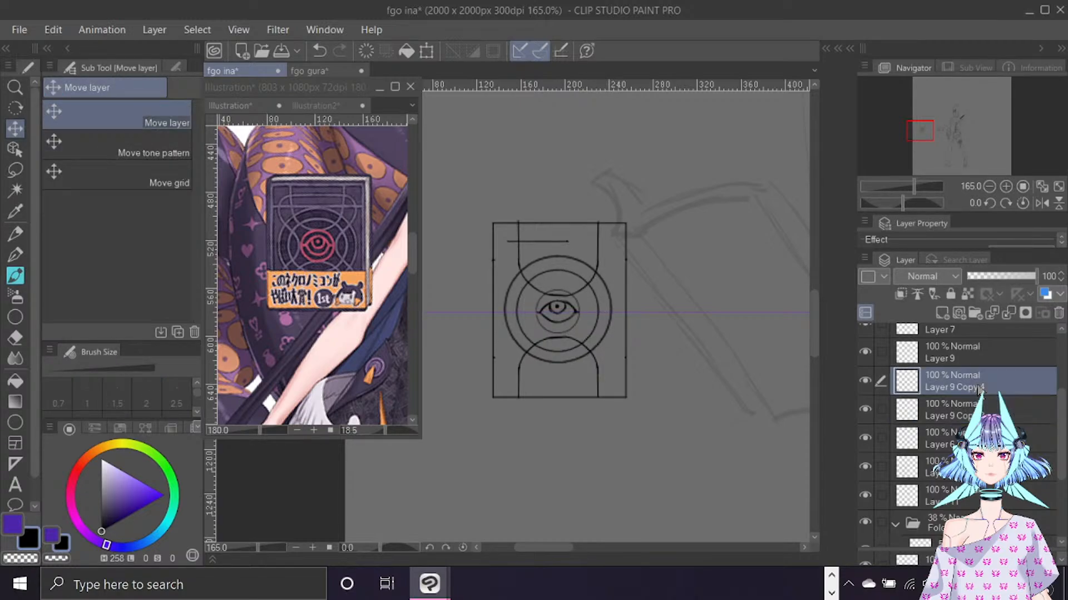
left_click(863, 384)
left_click(863, 382)
key("ctrl+t")
key("Up")
key("Up")
key("Up")
key("Up")
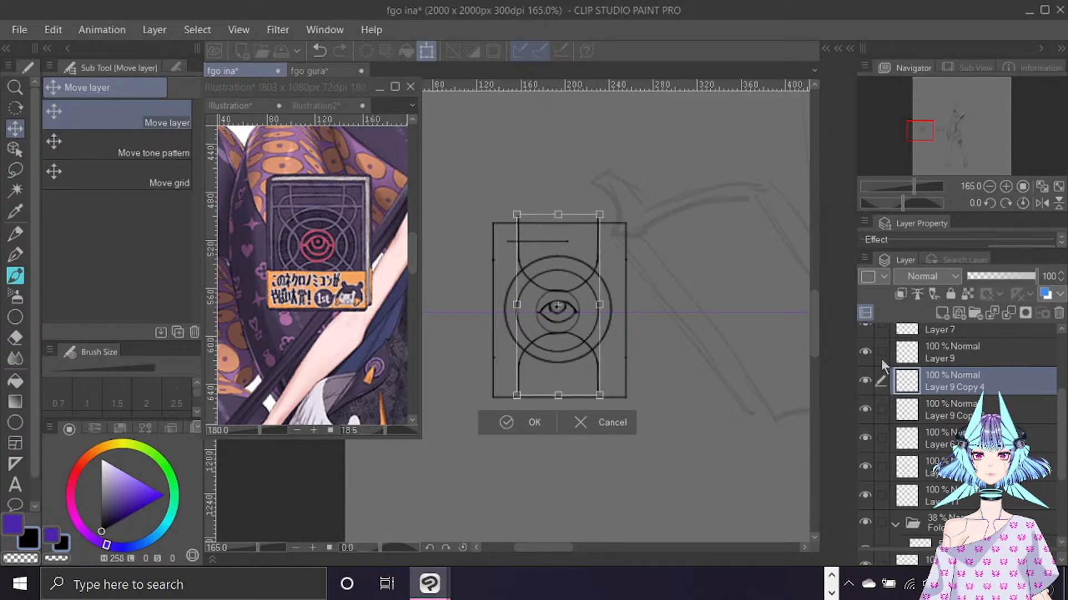
key("Return")
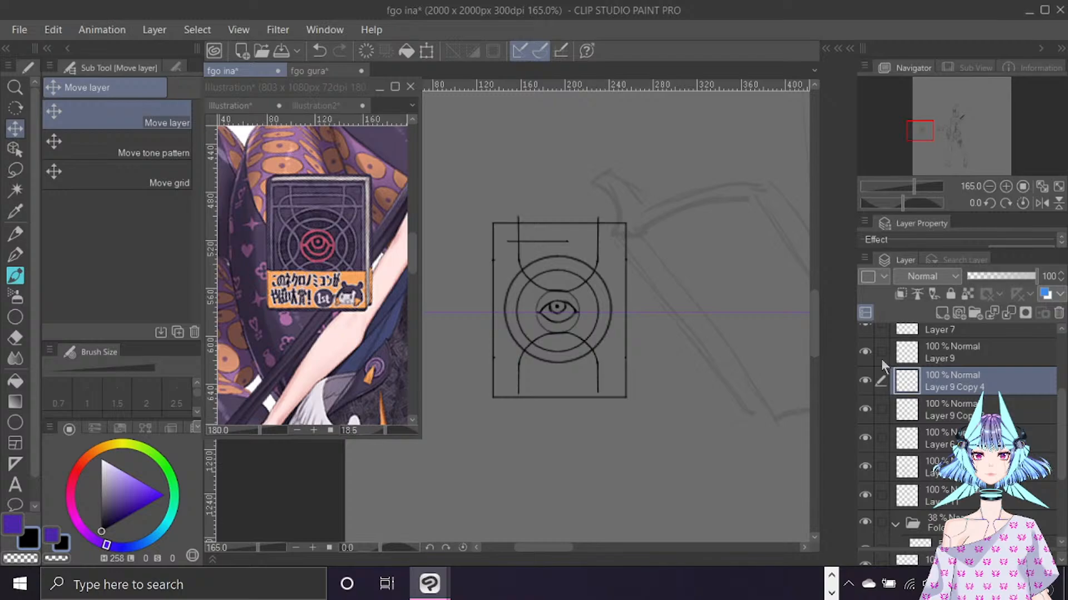
Delete Layer 9 with the short line in the top band and select the layer holding the cover's frame.
left_click(883, 359)
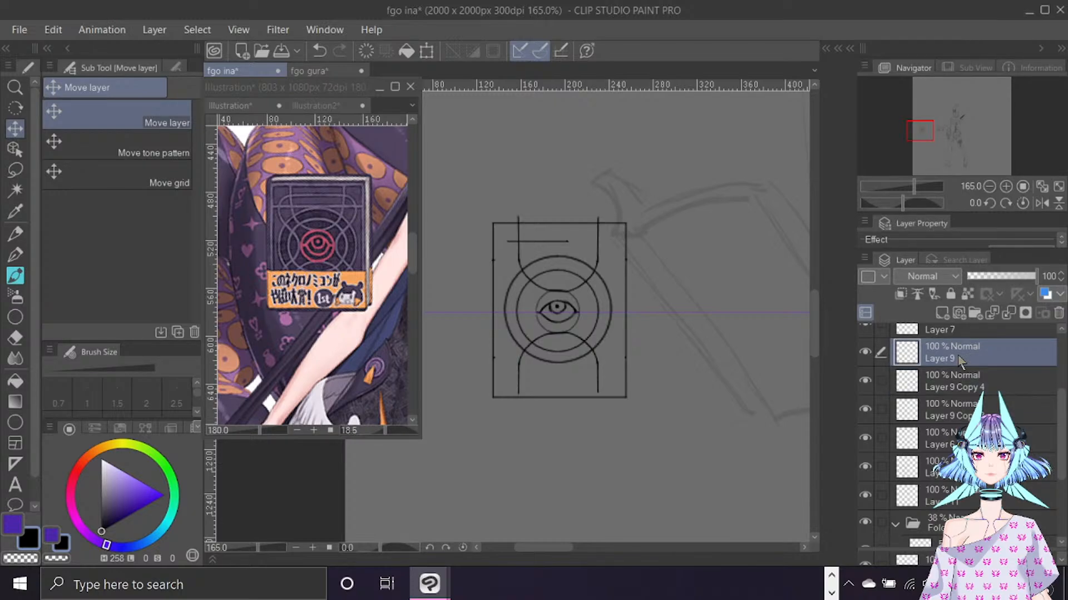
left_click(1058, 315)
left_click(897, 418)
left_click(864, 409)
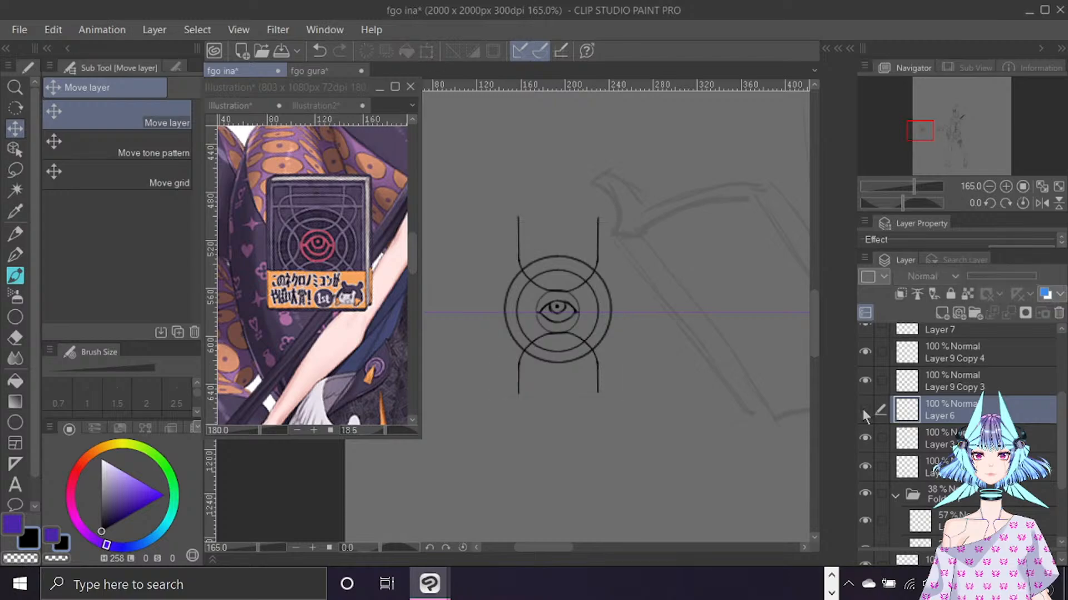
left_click(865, 409)
Add two horizontal guides across the cover, one at the outer circle's upper edge and one through the lower arch.
key("b")
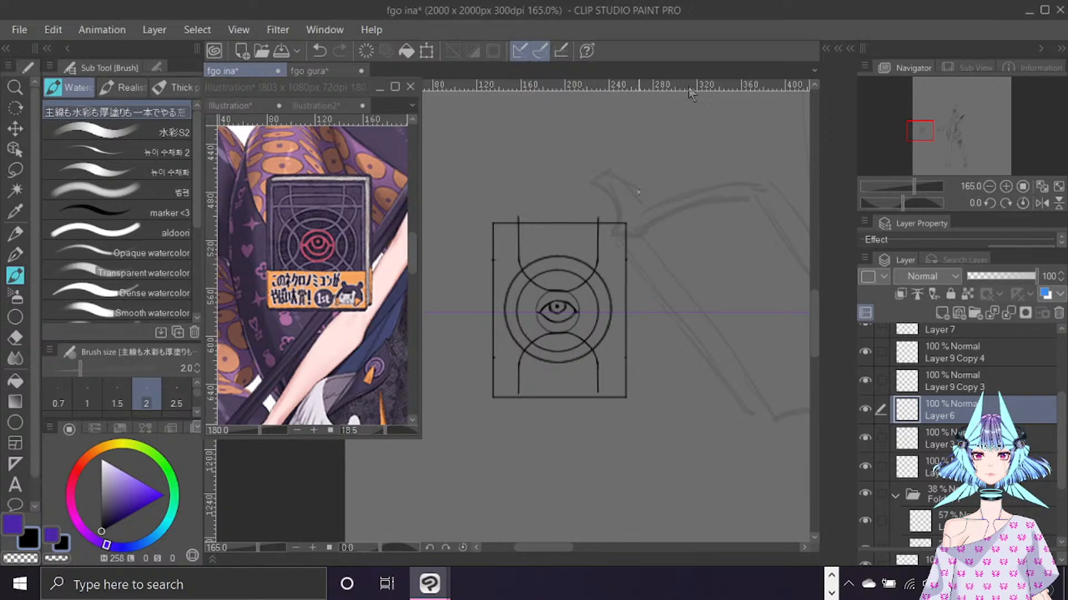
left_click_drag(689, 93, 676, 351)
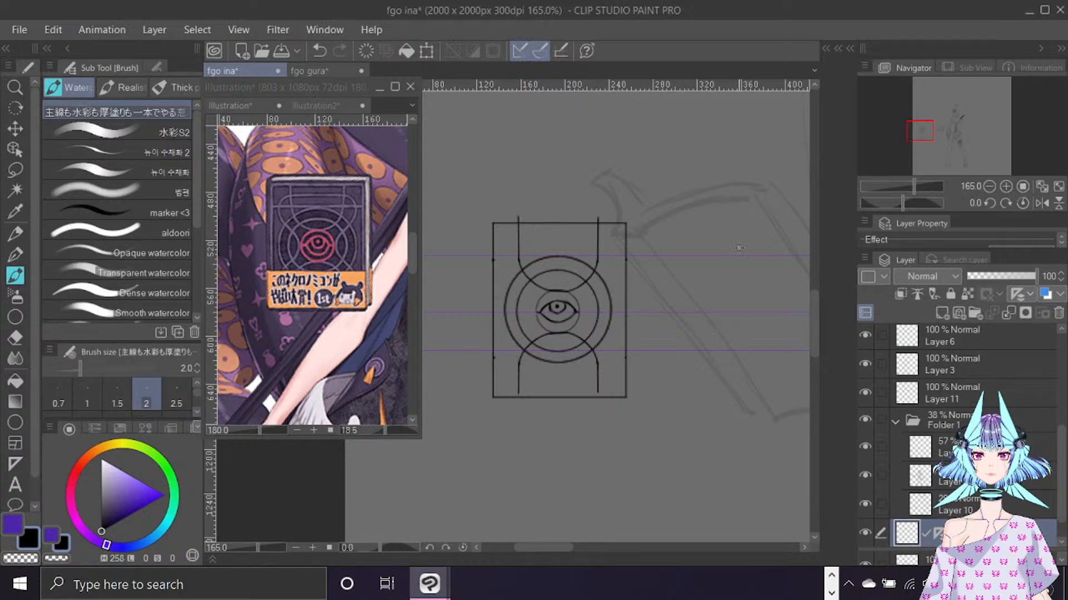
mouse_move(654, 257)
left_mouse_down()
mouse_move(803, 258)
mouse_move(713, 277)
left_mouse_up()
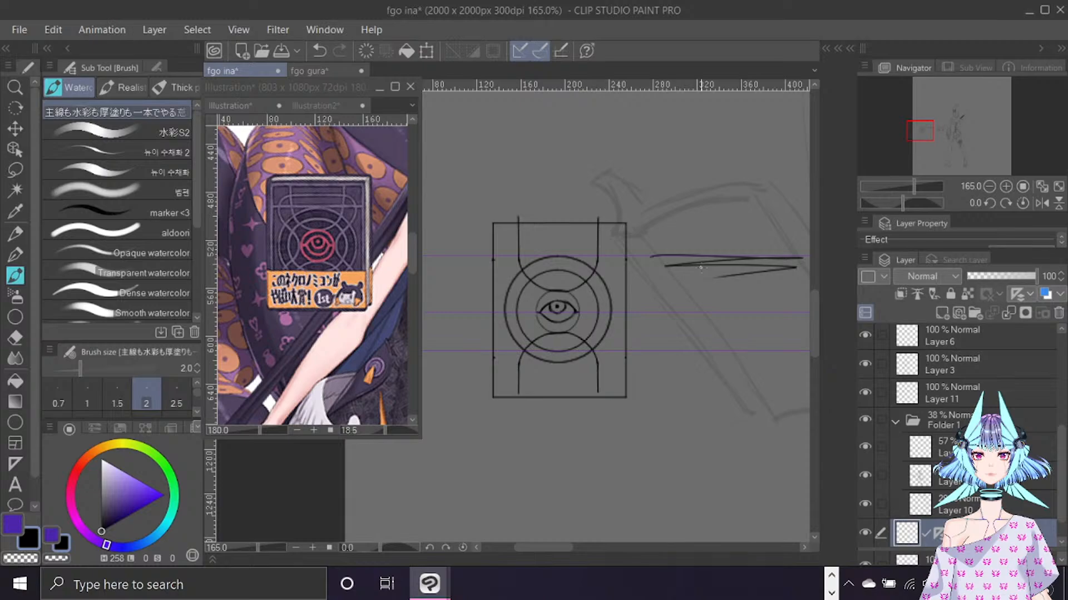
key("ctrl+z")
mouse_move(694, 228)
left_mouse_down()
mouse_move(684, 346)
mouse_move(733, 210)
mouse_move(732, 384)
mouse_move(687, 289)
mouse_move(766, 226)
mouse_move(715, 193)
mouse_move(684, 372)
left_mouse_up()
key("ctrl+z")
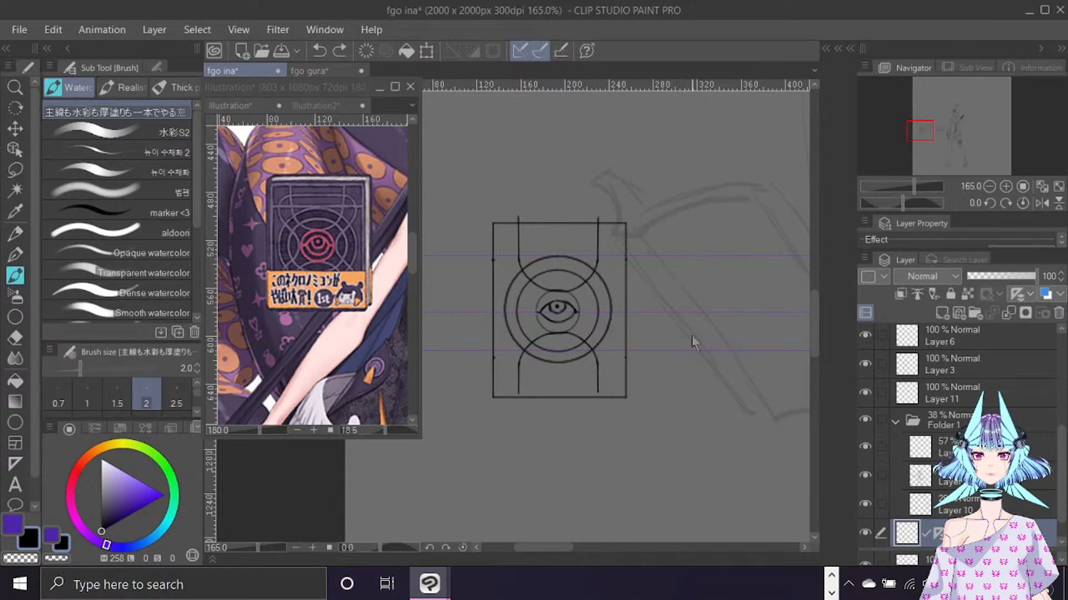
Find the cover frame's layer and draw two horizontal lines across the cover along the upper and lower guides.
left_click_drag(1056, 457, 1038, 381)
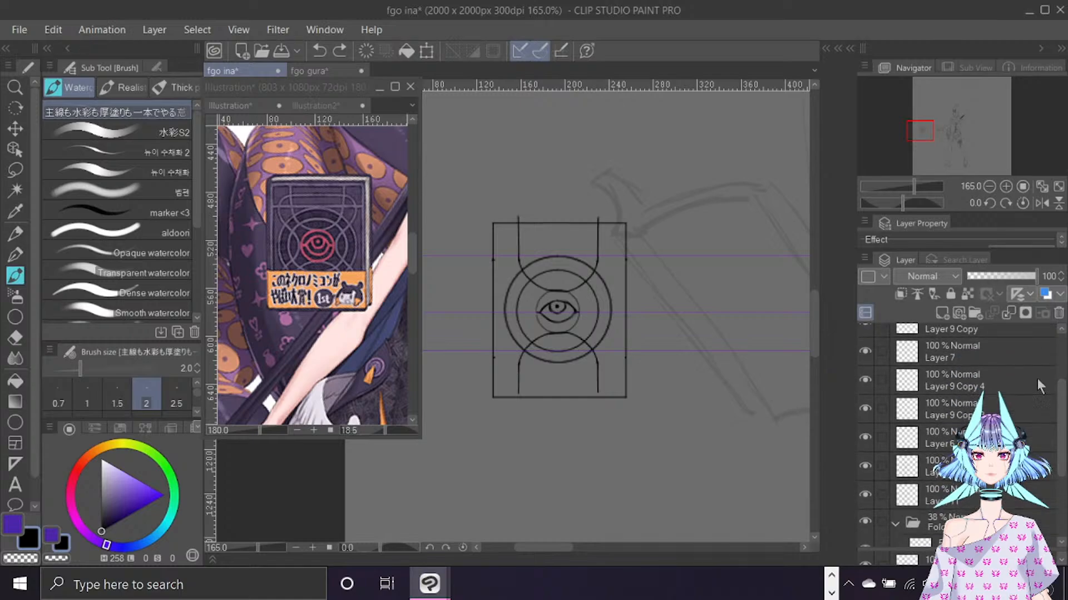
left_click(865, 380)
left_click(862, 380)
left_click(861, 408)
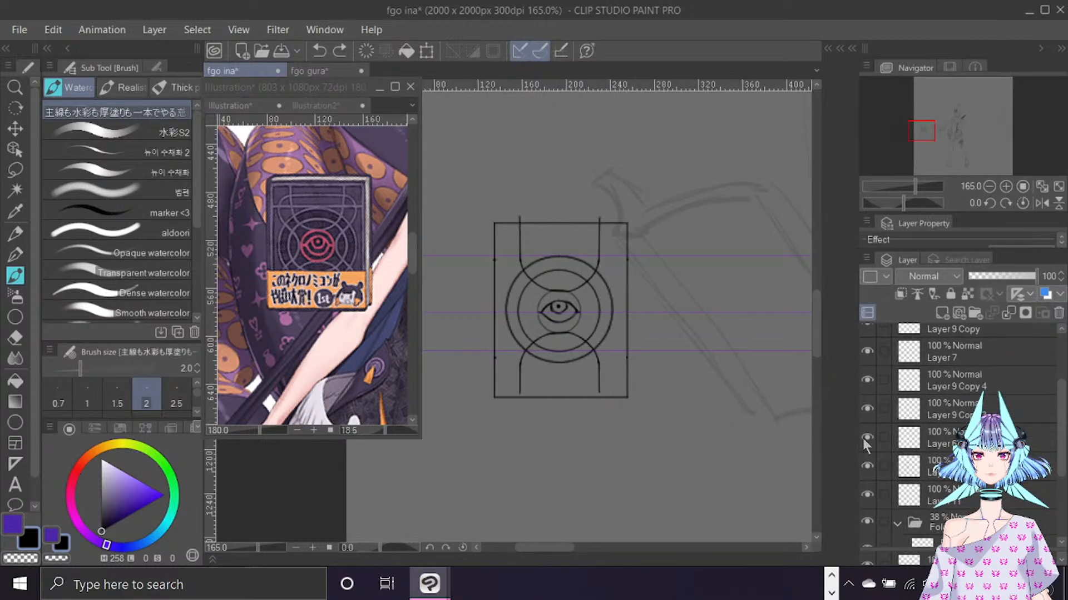
left_click(865, 438)
left_click(866, 438)
left_click(940, 442)
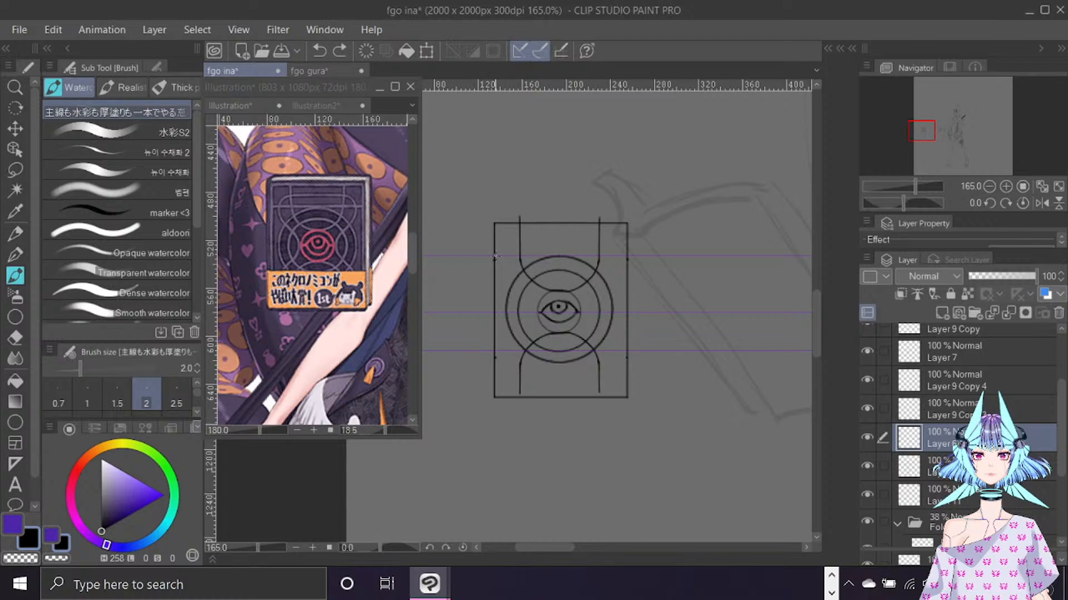
left_click_drag(493, 256, 627, 256)
left_click_drag(495, 350, 629, 351)
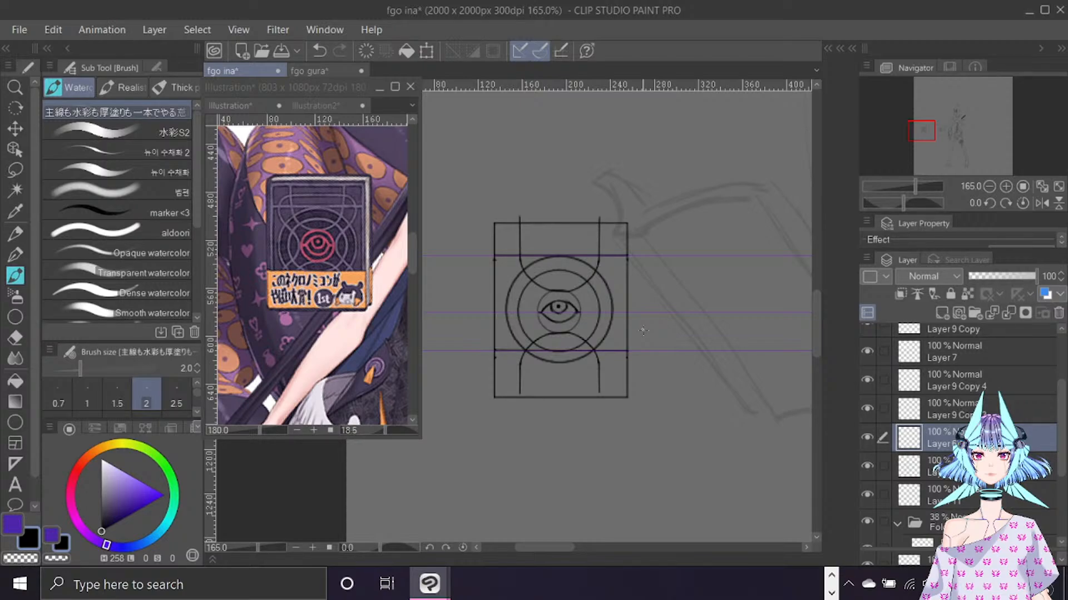
Delete the guide layer.
scroll(979, 433, "down", 3)
left_click(1026, 503)
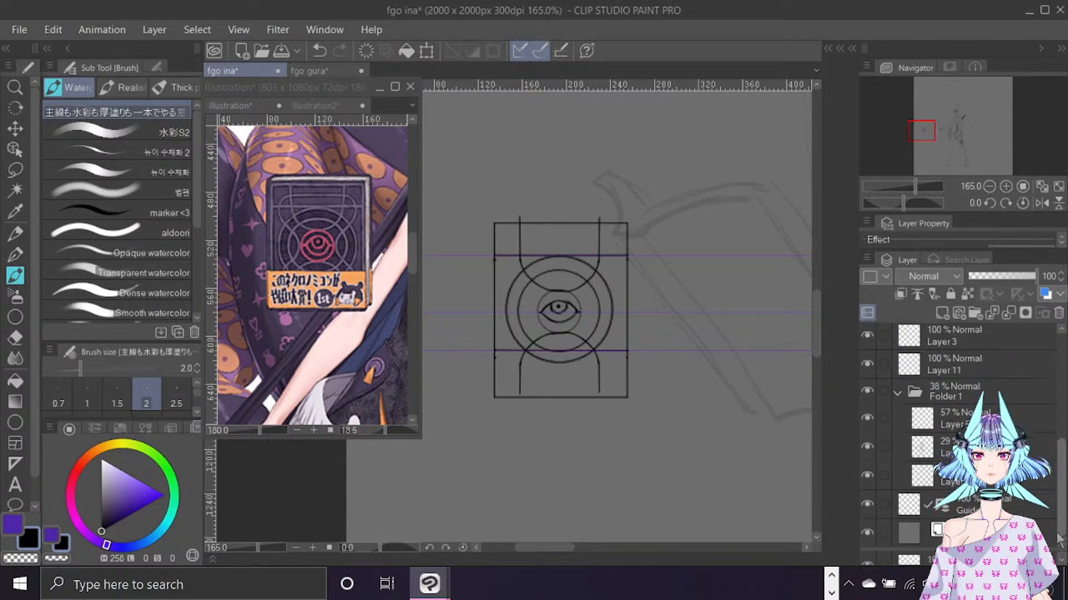
left_click(978, 532)
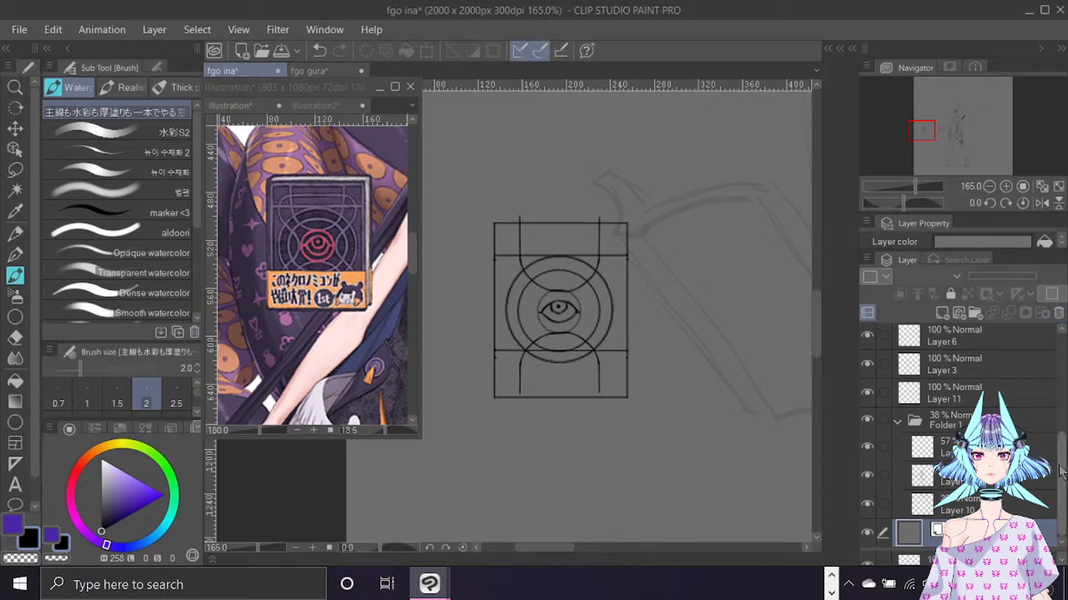
Find the layer with the arches and add a new raster layer directly above it.
left_click_drag(1062, 470, 1060, 410)
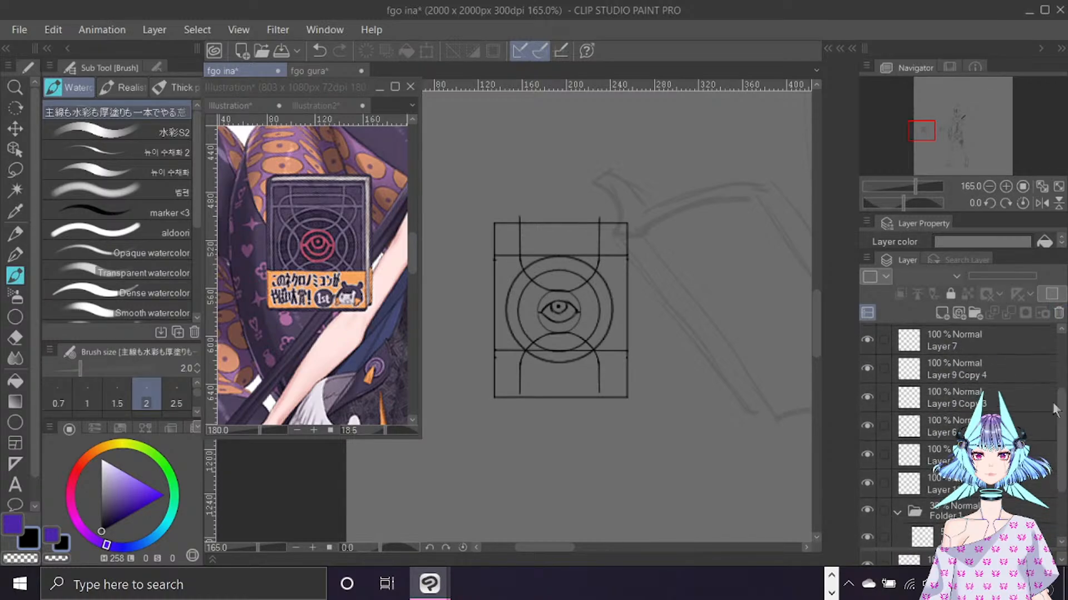
left_click(866, 397)
left_click(863, 396)
left_click(863, 367)
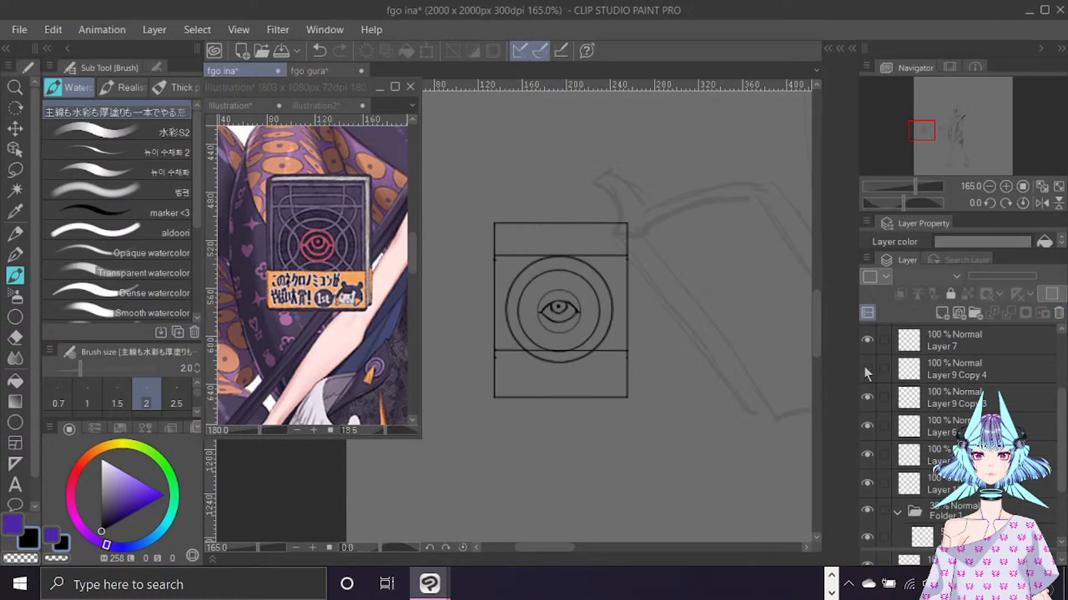
left_click(863, 366)
left_click(939, 376)
left_click(939, 311)
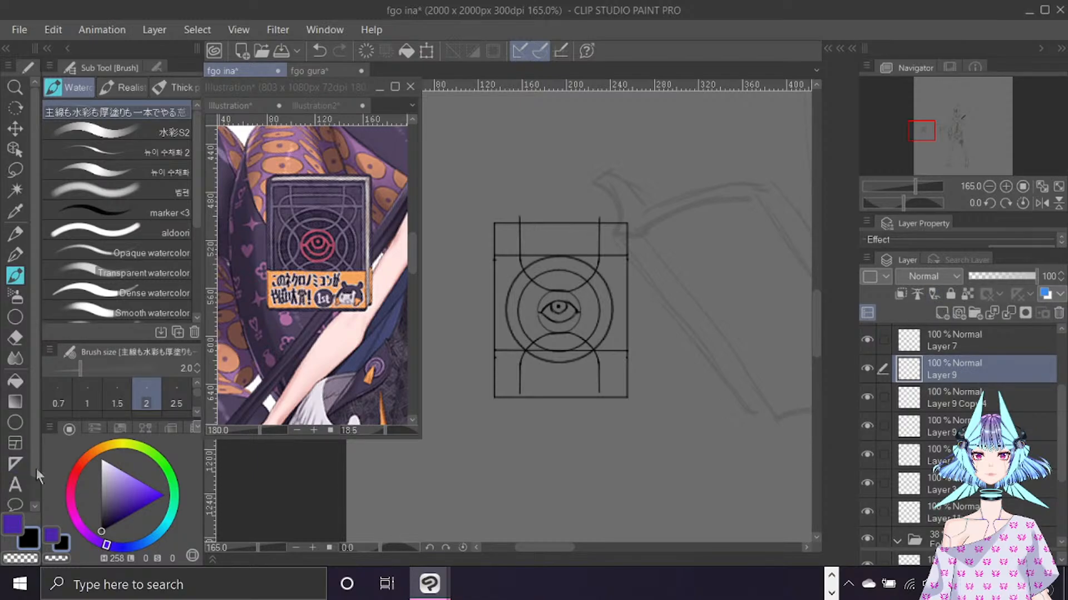
Set the Symmetrical ruler to 2 lines and place it vertically through the eye at the cover's center.
left_click(15, 463)
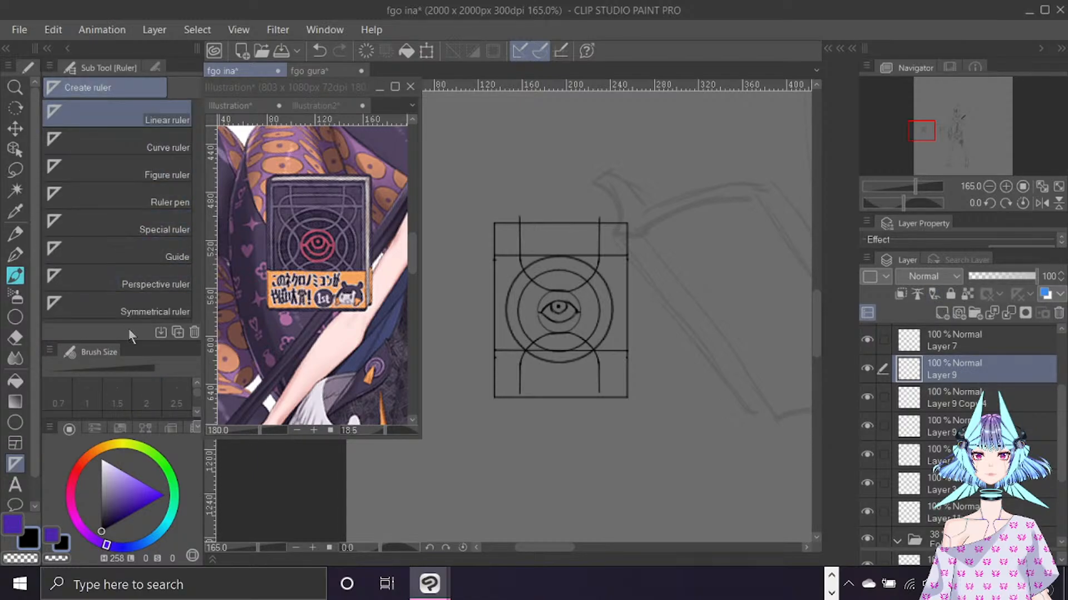
left_click(132, 296)
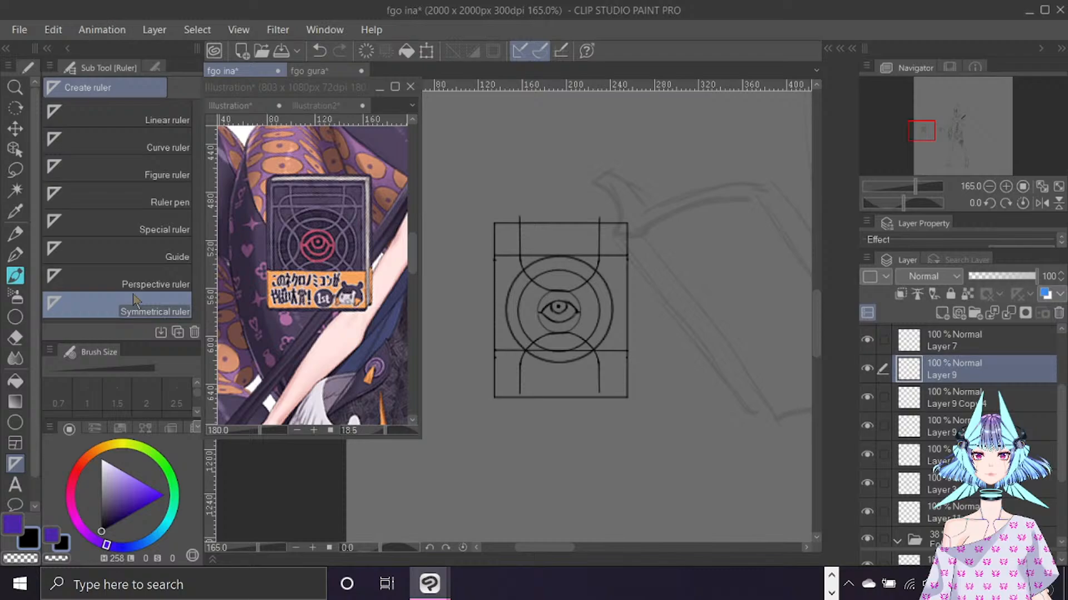
left_click(152, 68)
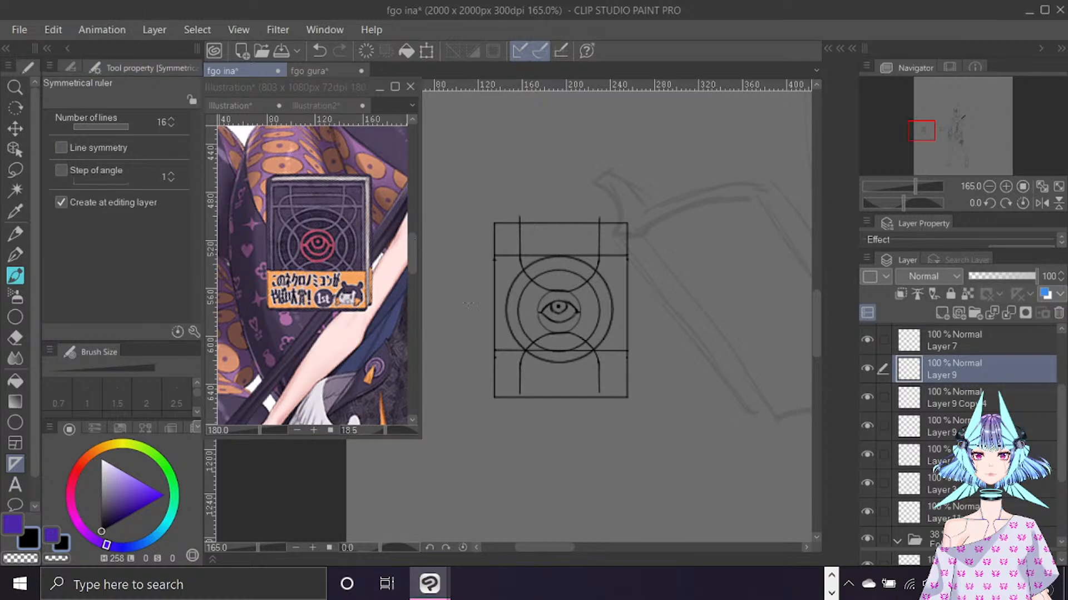
left_click_drag(102, 129, 68, 127)
left_click_drag(560, 294, 560, 320)
key("p")
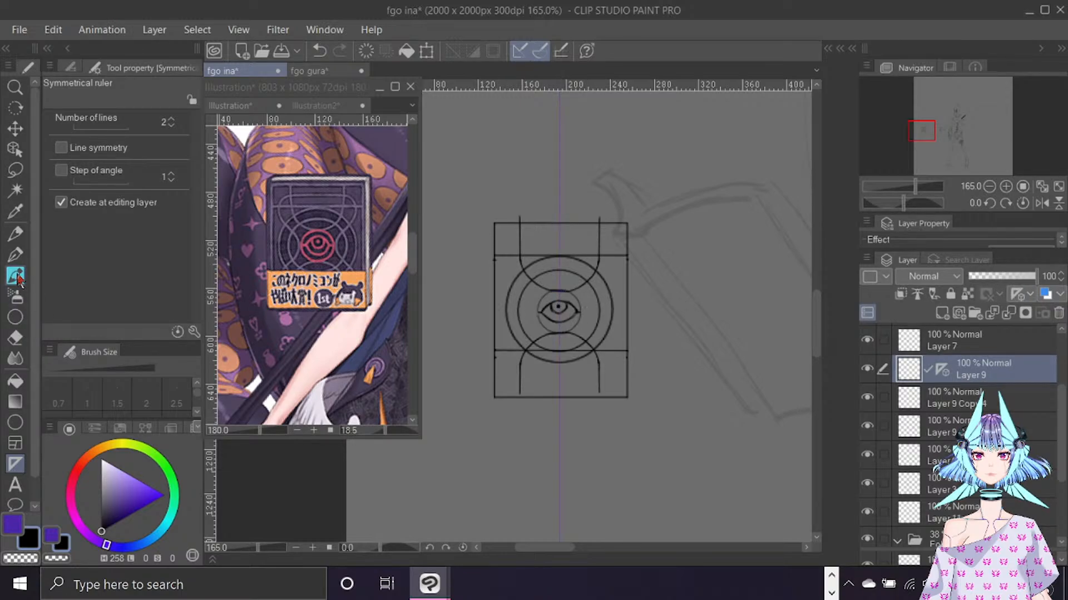
Try brush strokes around the circles with the ruler, and undo the strokes and the symmetrical ruler.
mouse_move(577, 242)
left_mouse_down()
mouse_move(615, 248)
mouse_move(613, 295)
left_mouse_up()
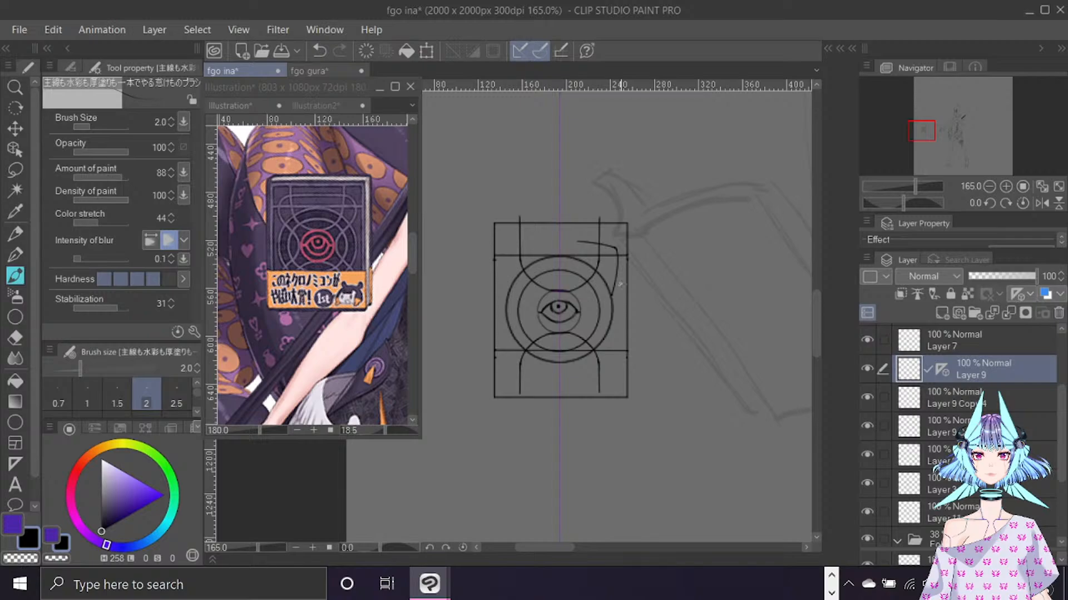
key("ctrl+z")
mouse_move(536, 249)
left_mouse_down()
mouse_move(526, 297)
mouse_move(527, 375)
mouse_move(582, 303)
left_mouse_up()
key("ctrl+z")
key("ctrl+z")
Try a vertical symmetrical ruler through the eye with brush strokes around the circles, and undo the strokes and the ruler.
left_click(15, 463)
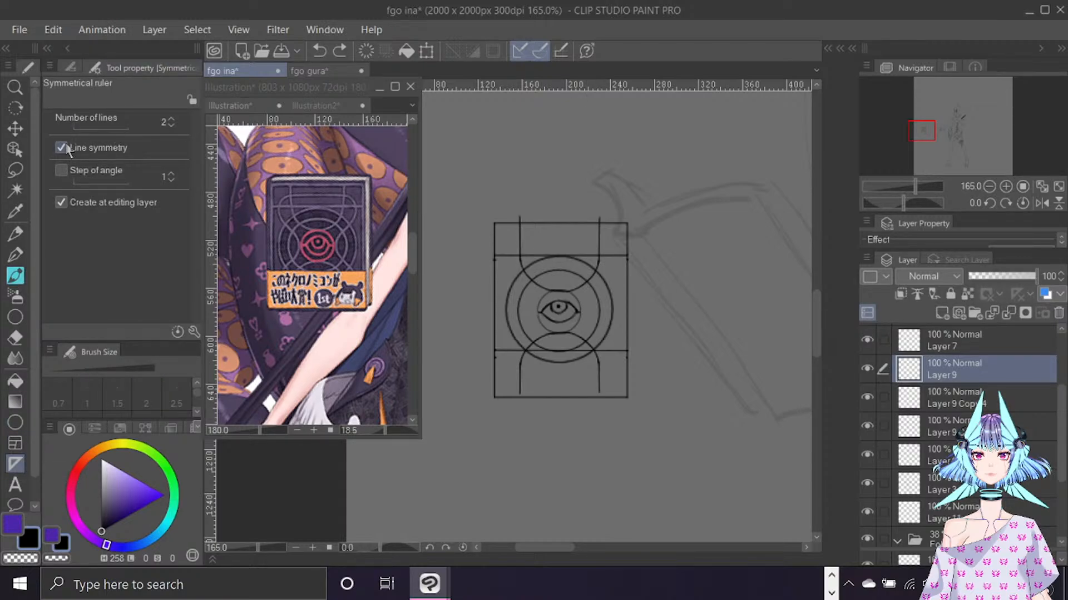
left_click_drag(558, 254, 558, 352)
key("b")
left_click_drag(538, 281, 525, 347)
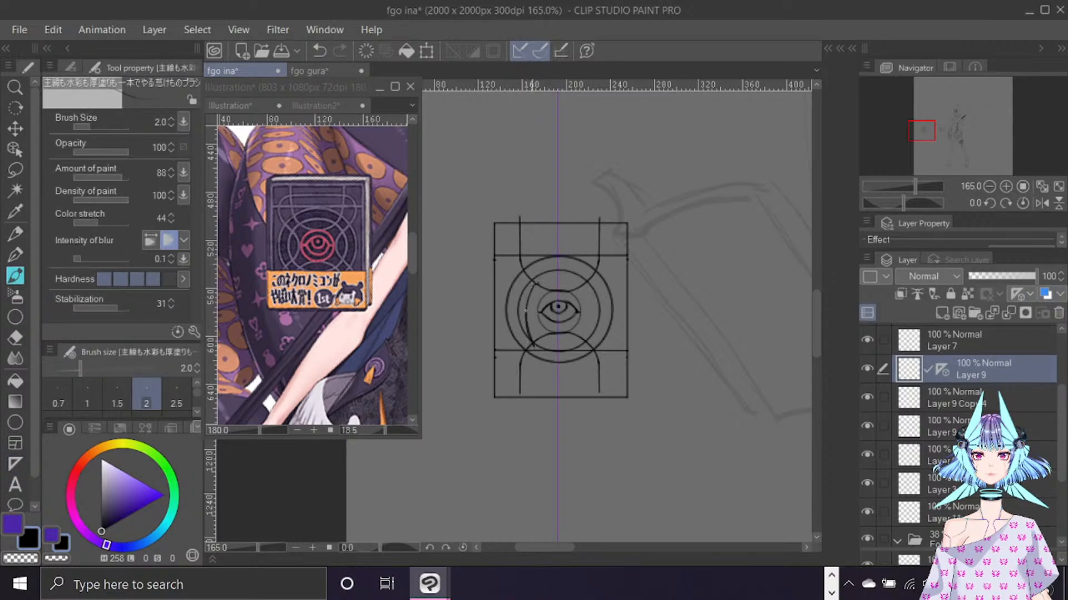
left_click_drag(556, 261, 525, 312)
left_click_drag(542, 356, 556, 374)
key("ctrl+z")
key("ctrl+z")
key("ctrl+z")
key("ctrl+z")
Try the symmetrical ruler with a step-of-angle value of 59 and a test stroke across the cover, and undo the attempt.
left_click(15, 466)
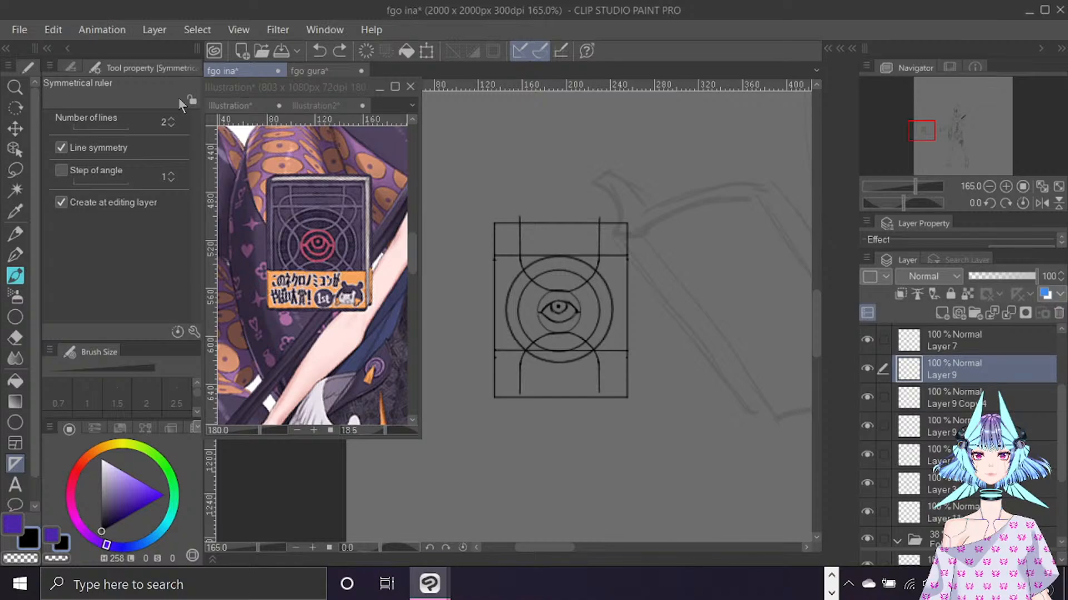
left_click_drag(86, 181, 92, 182)
left_click_drag(558, 271, 573, 332)
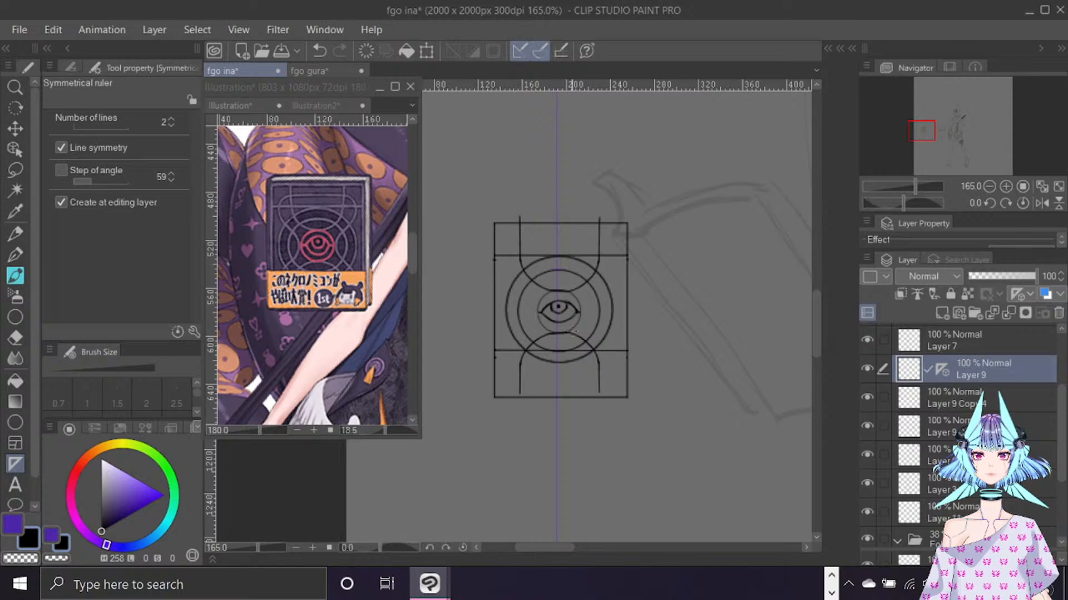
key("b")
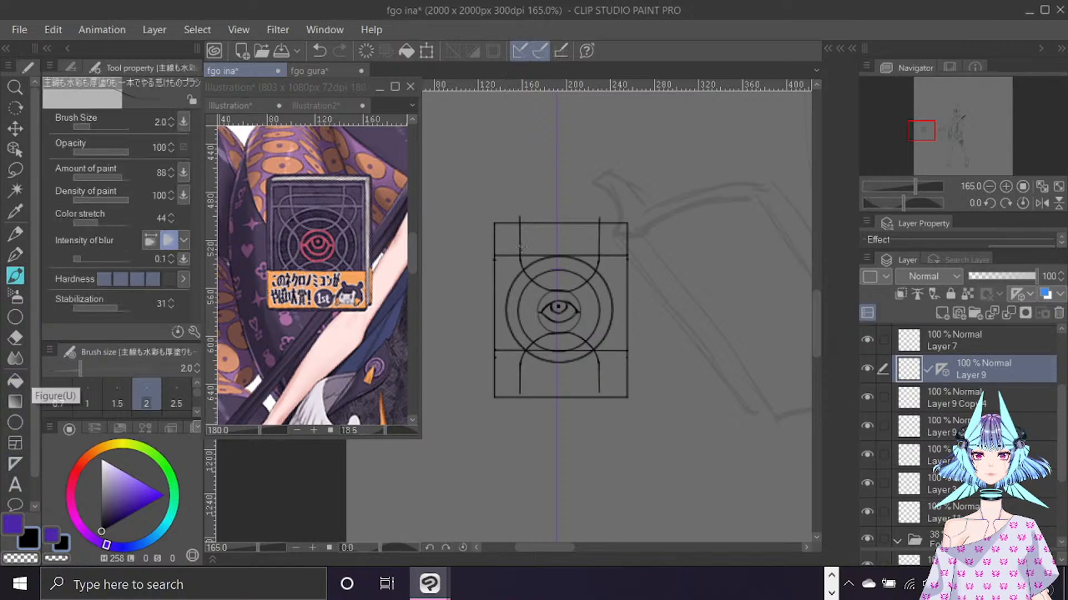
mouse_move(521, 247)
left_mouse_down()
mouse_move(519, 313)
mouse_move(654, 305)
mouse_move(584, 415)
left_mouse_up()
key("ctrl+z")
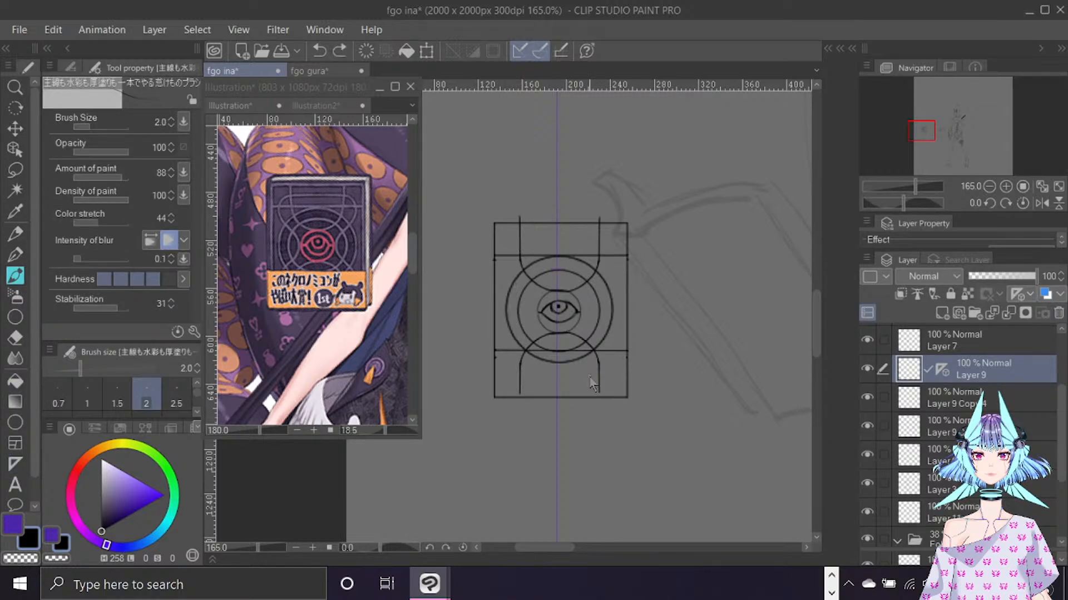
left_click(1059, 313)
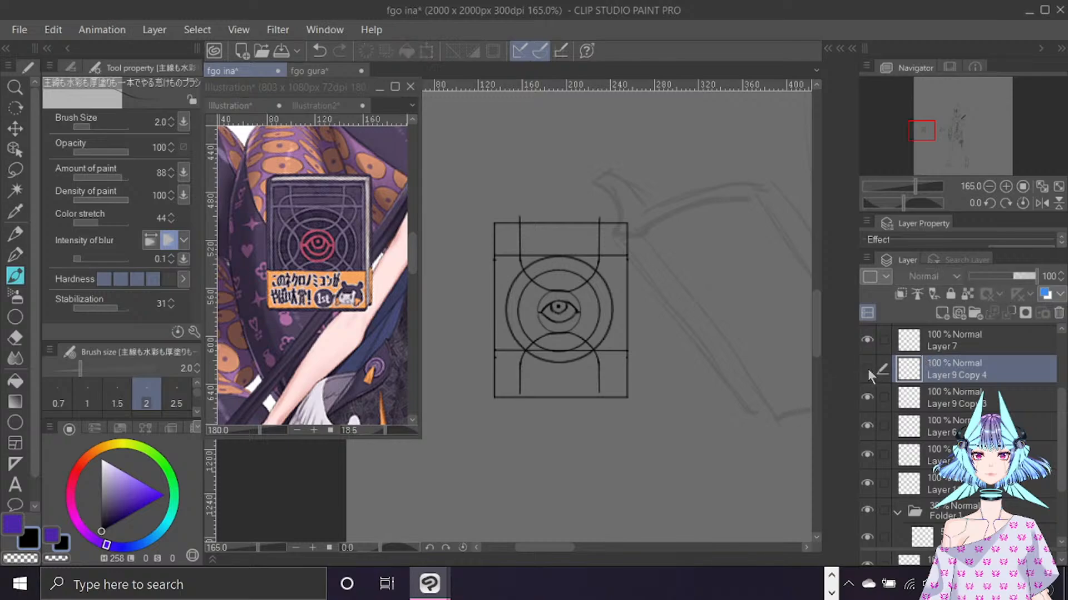
key("ctrl+z")
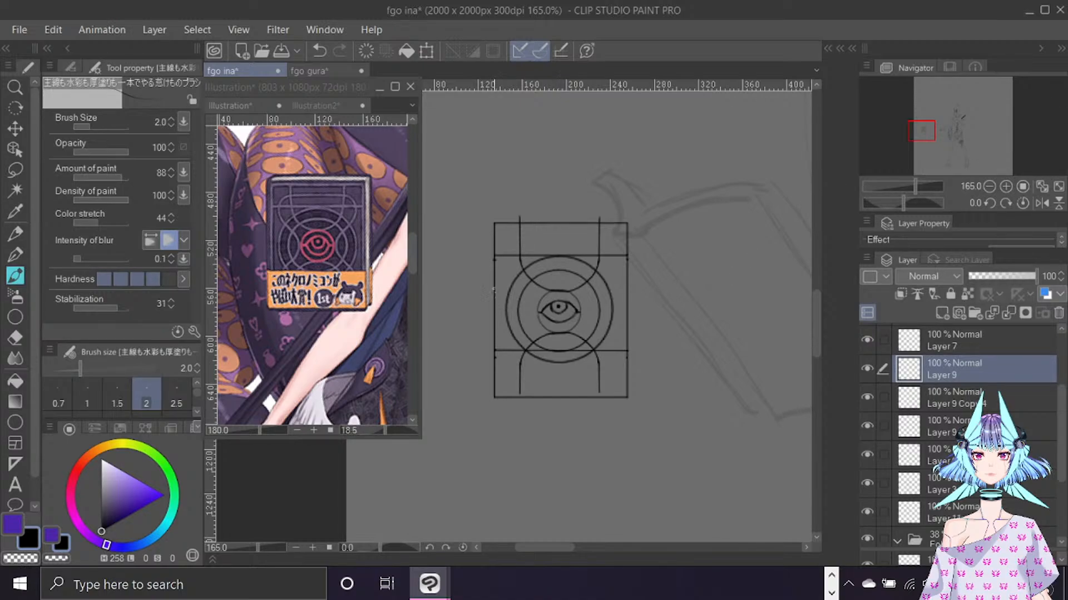
Draw a curve from the eye's left corner up to a rounded upper-left bend, and extend it with a straight horizontal line across both arch sides.
scroll(578, 256, "up", 1)
scroll(578, 256, "up", 1)
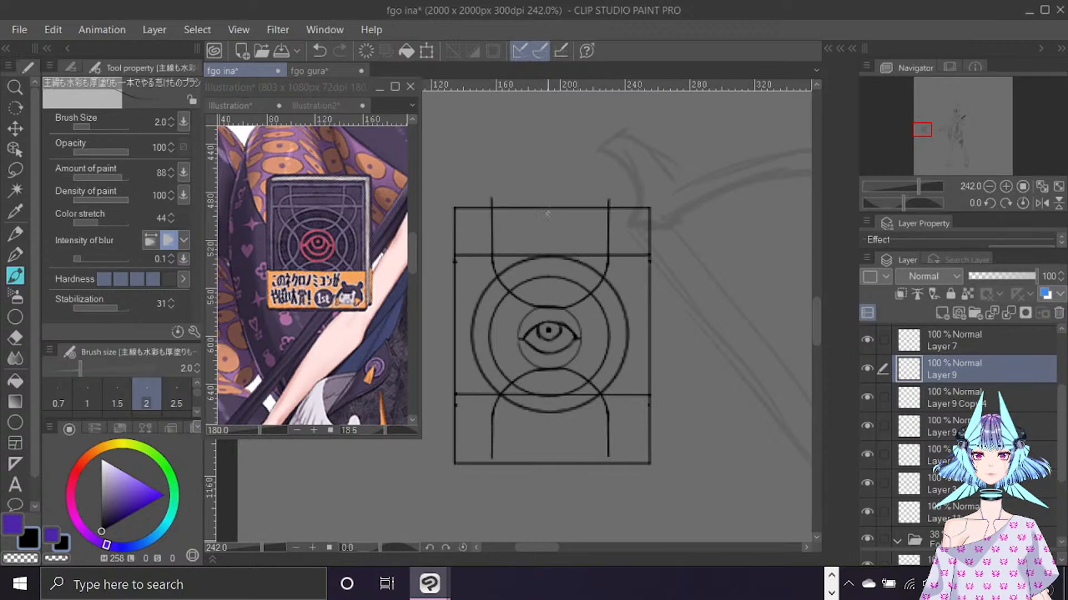
mouse_move(519, 338)
left_mouse_down()
mouse_move(473, 248)
mouse_move(488, 230)
left_mouse_up()
left_click_drag(517, 333, 495, 368)
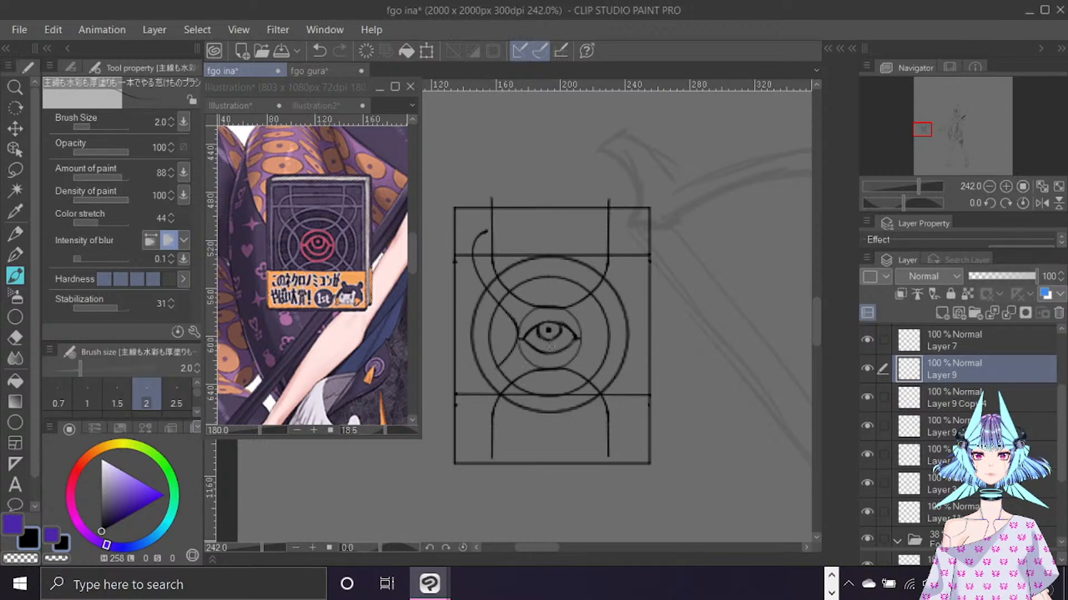
key("shift")
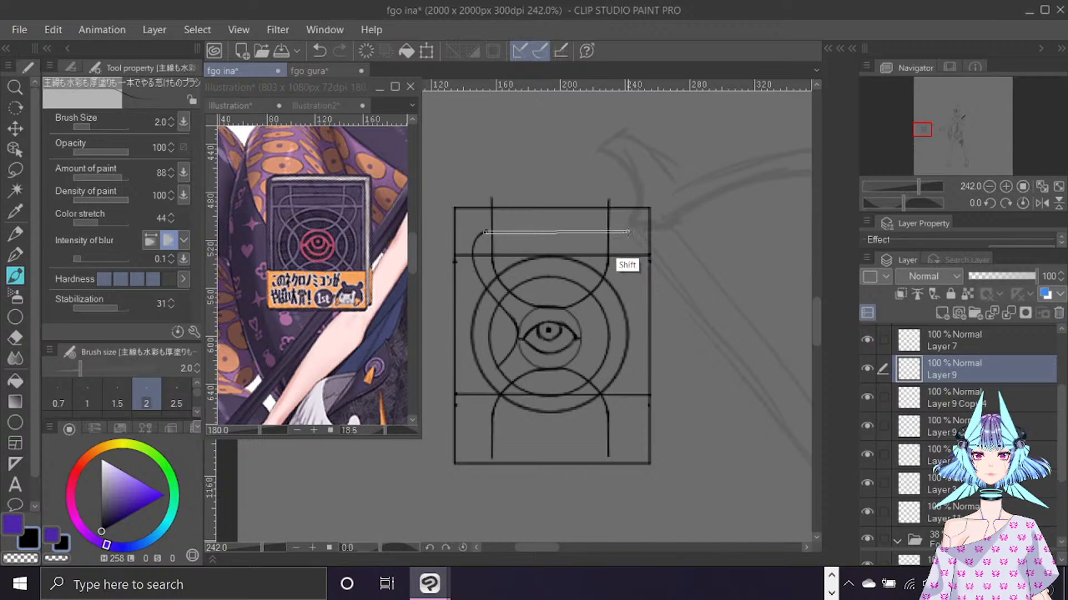
left_click(628, 233)
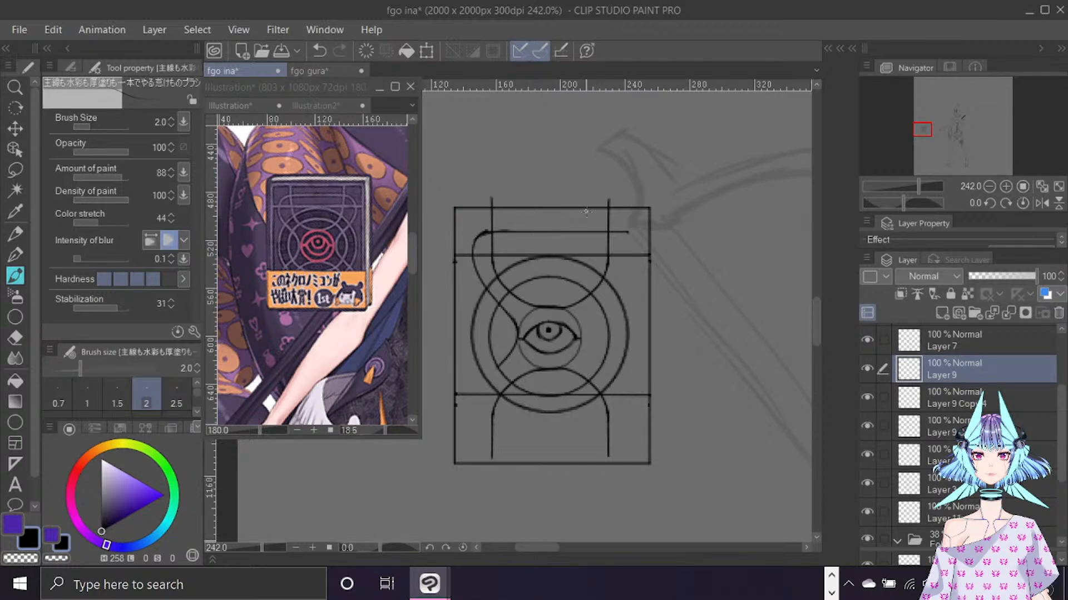
Clean up the curve's rounded upper-left bend and erase the extra stroke running down from the eye's left corner.
key("c")
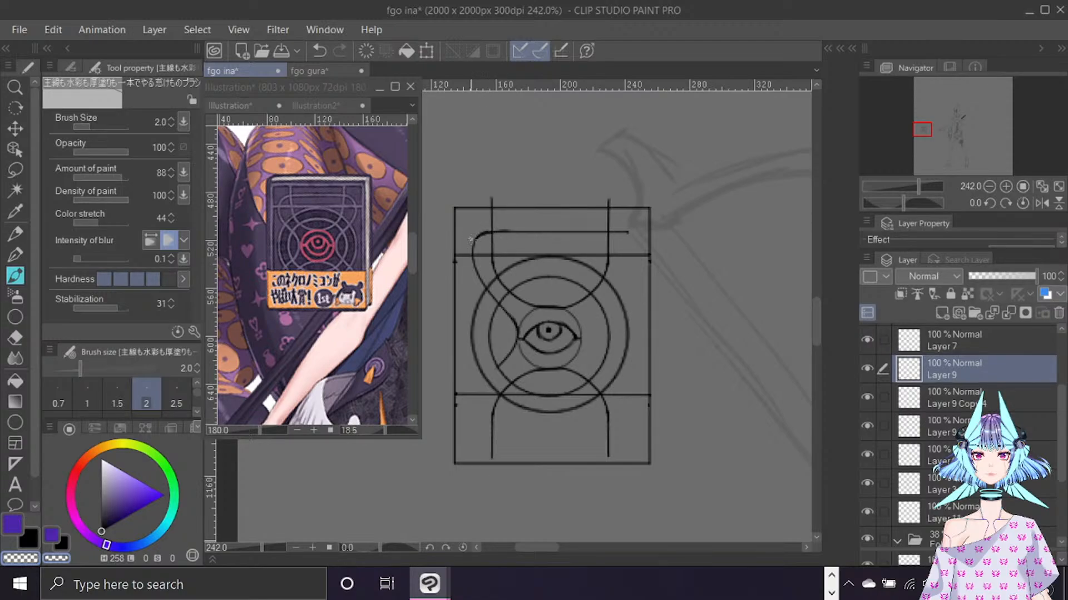
left_click_drag(474, 234, 519, 230)
key("c")
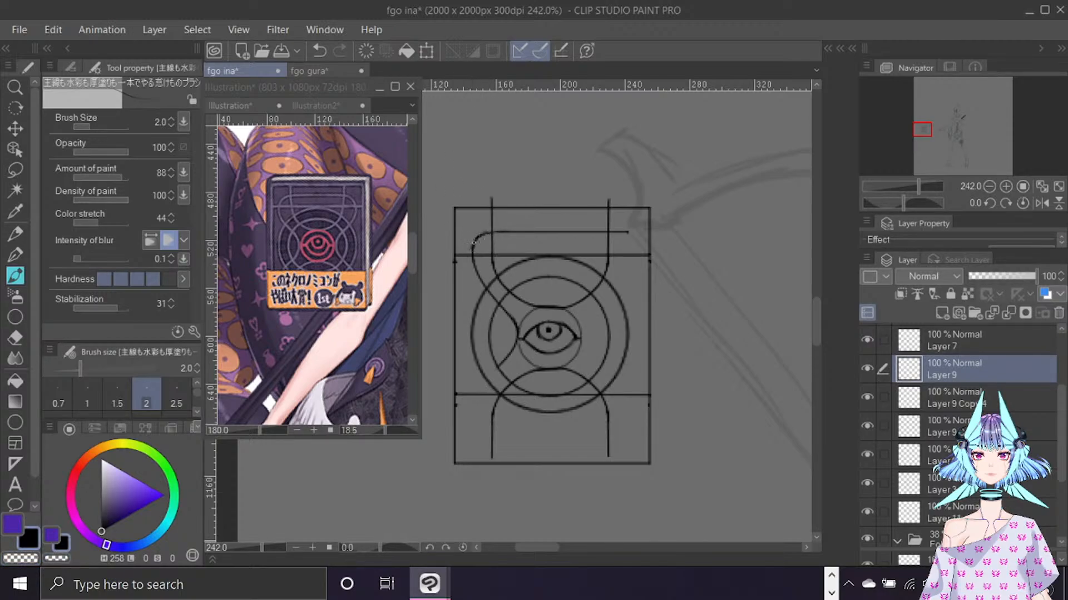
key("ctrl+z")
left_click(71, 68)
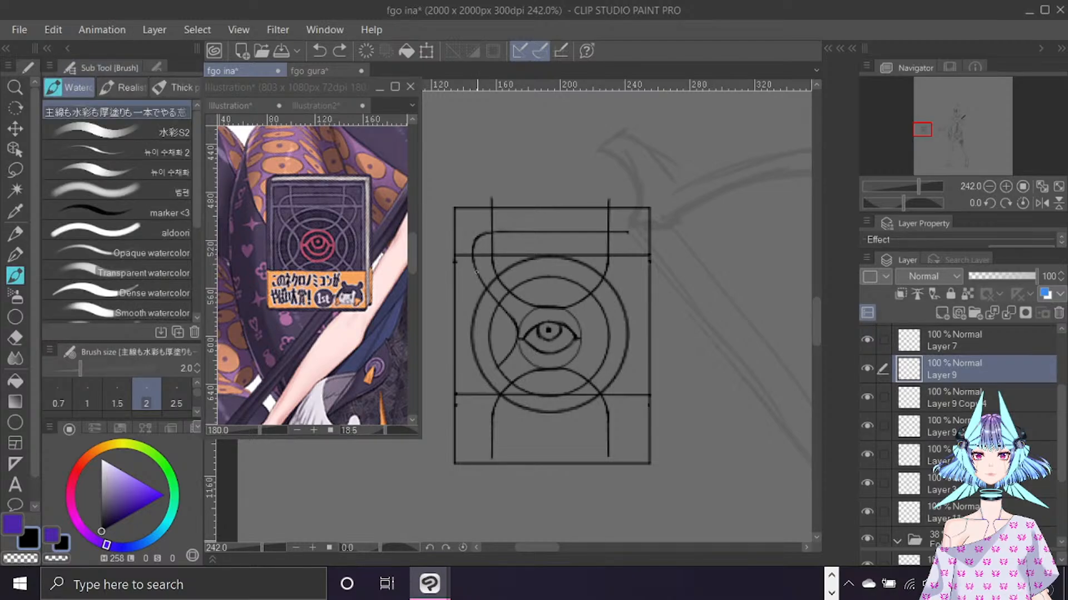
left_click_drag(477, 272, 475, 264)
key("e")
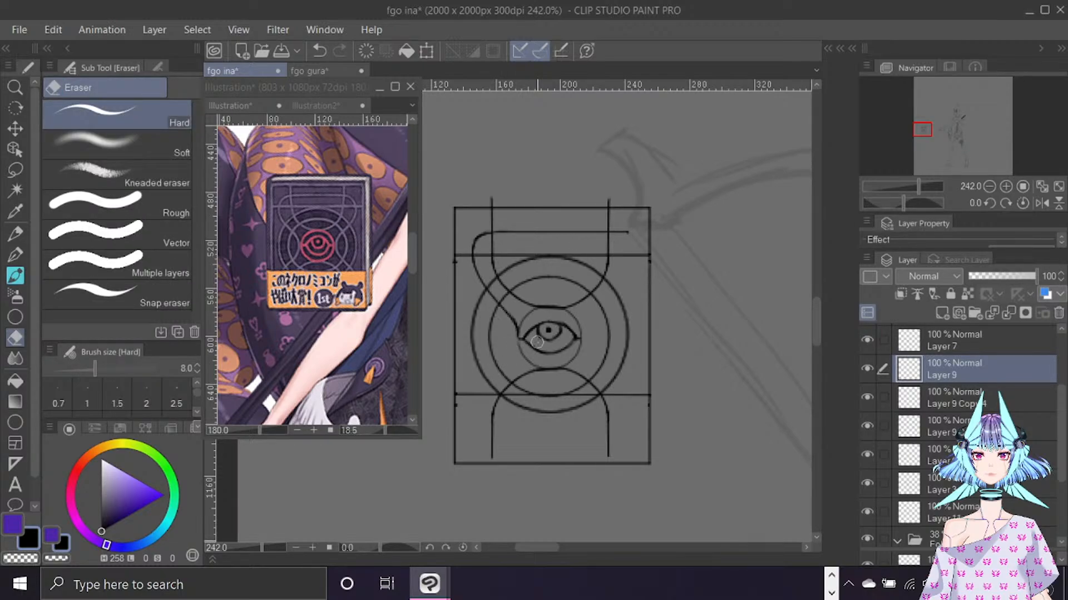
Try reshaping the curve's upper-left bend with Mesh Transformation, and cancel it.
left_click(53, 30)
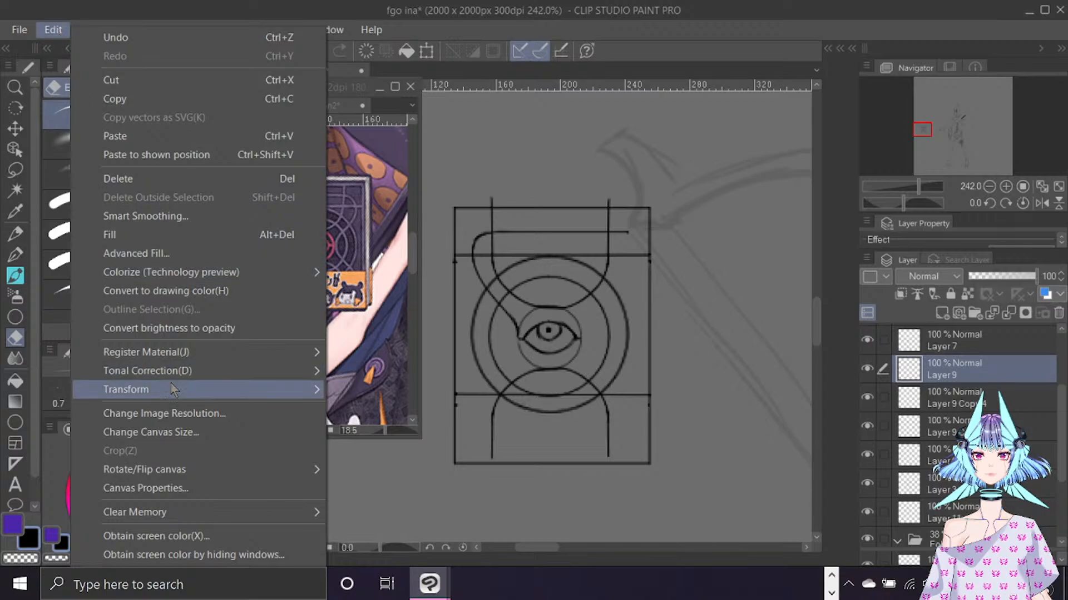
mouse_move(167, 389)
left_click(410, 321)
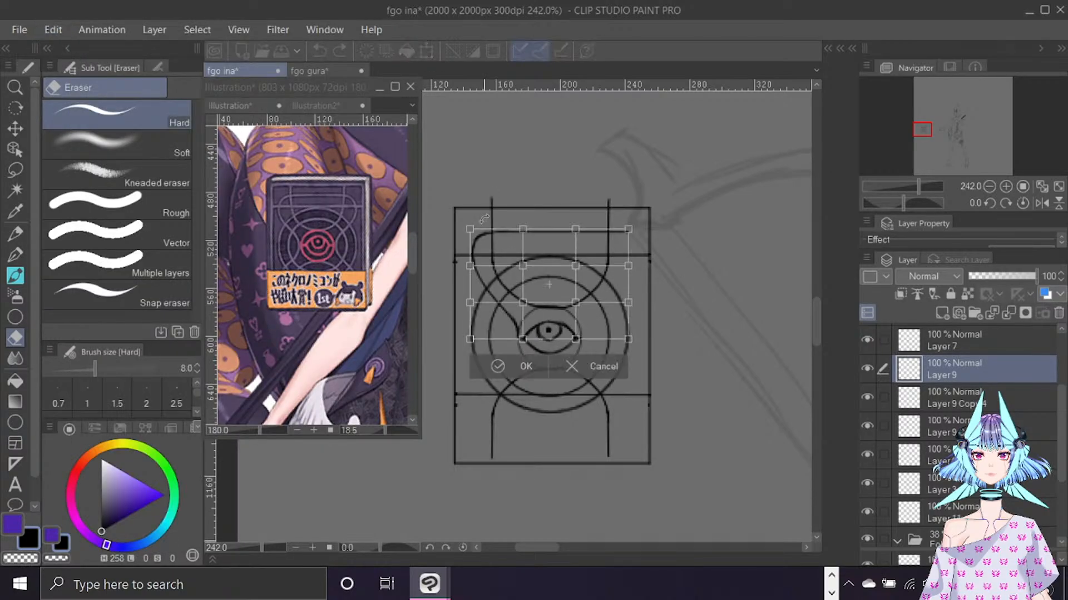
left_click_drag(470, 229, 522, 226)
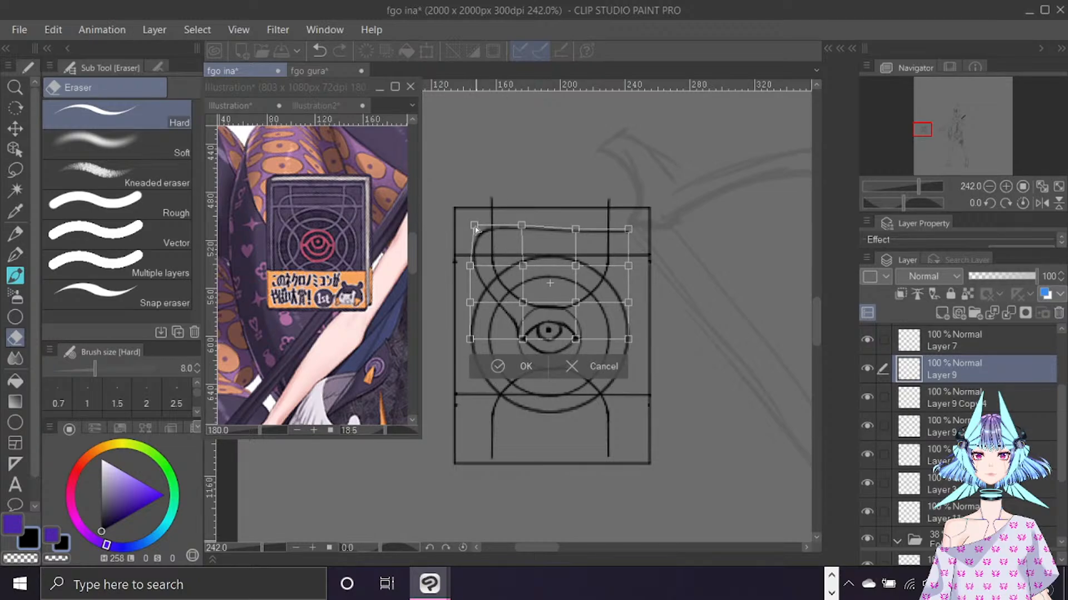
left_click_drag(474, 226, 472, 229)
left_click(611, 365)
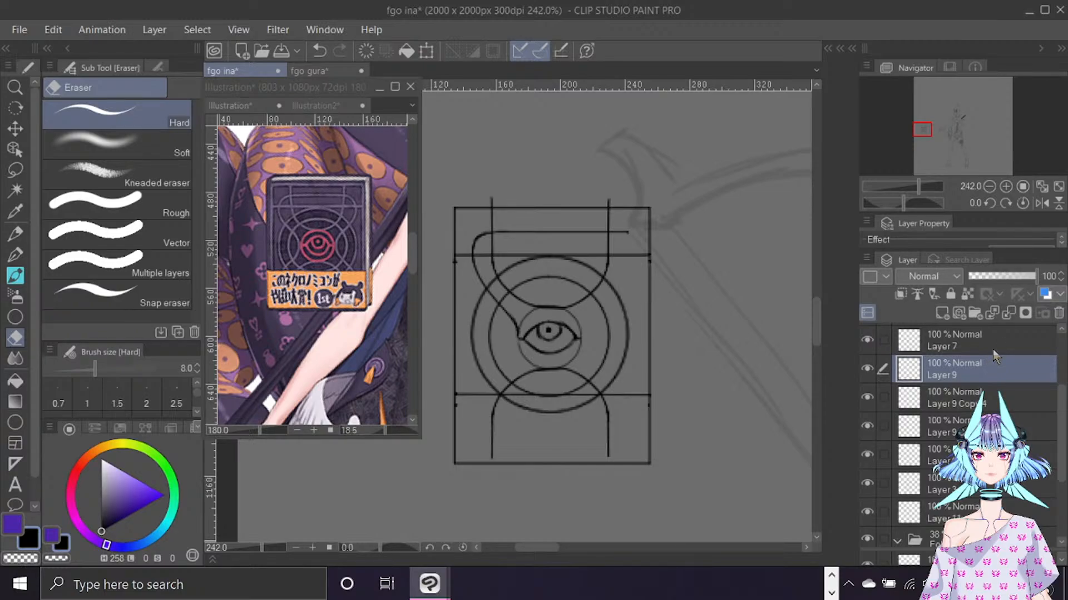
Duplicate the layer holding the new curve.
key("ctrl+v")
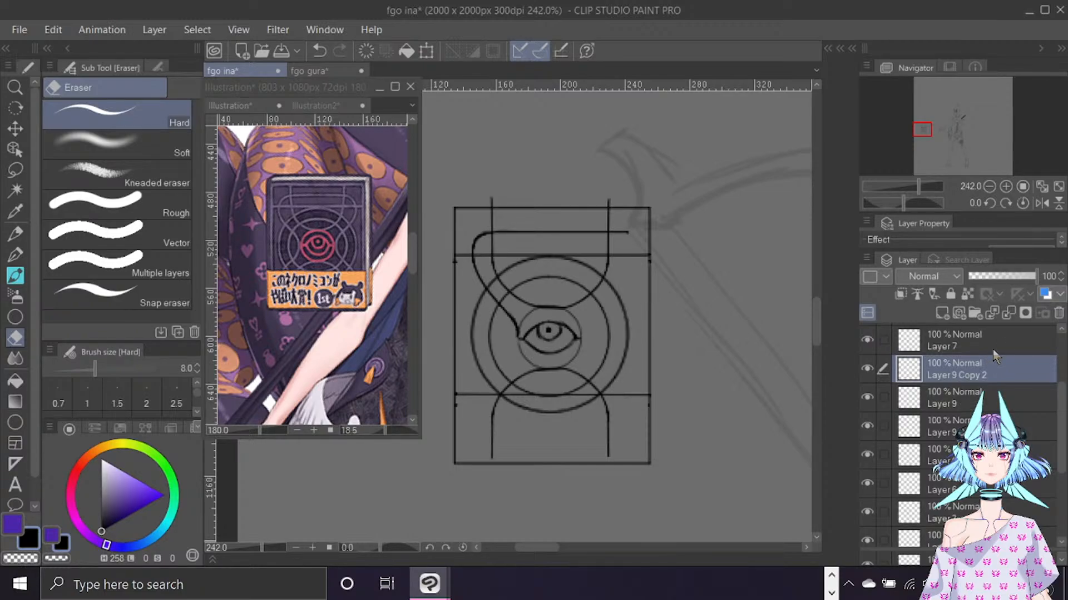
Try flipping the duplicated curve horizontally and nudging it sideways, and cancel the transformation.
left_click(53, 29)
mouse_move(167, 389)
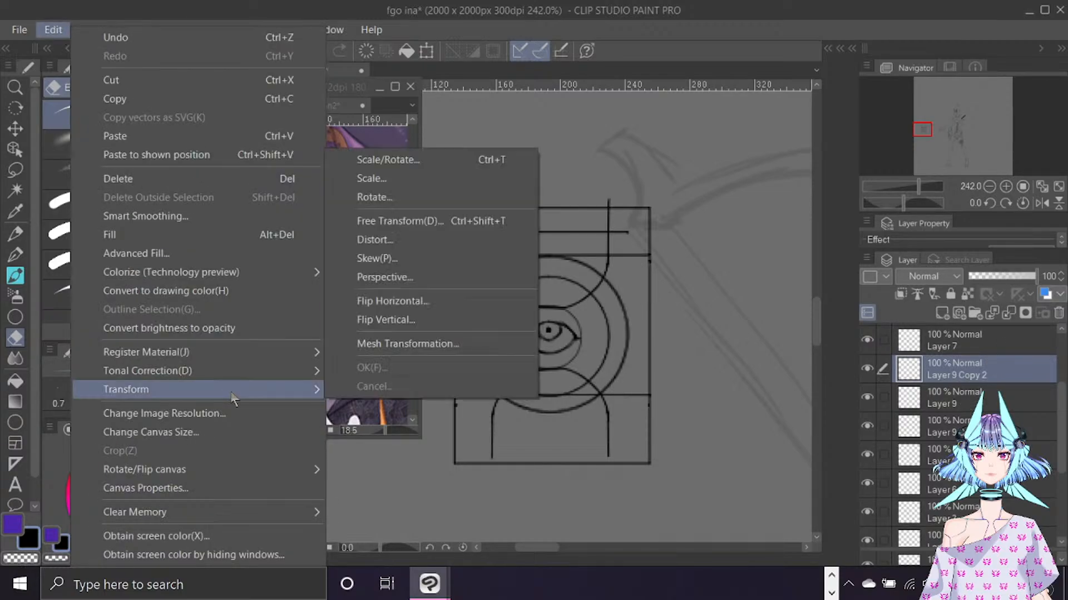
left_click(482, 305)
key("Right")
key("Right")
key("Right")
key("Right")
key("Right")
key("Right")
key("Right")
key("Right")
key("Right")
key("Right")
key("Right")
key("Right")
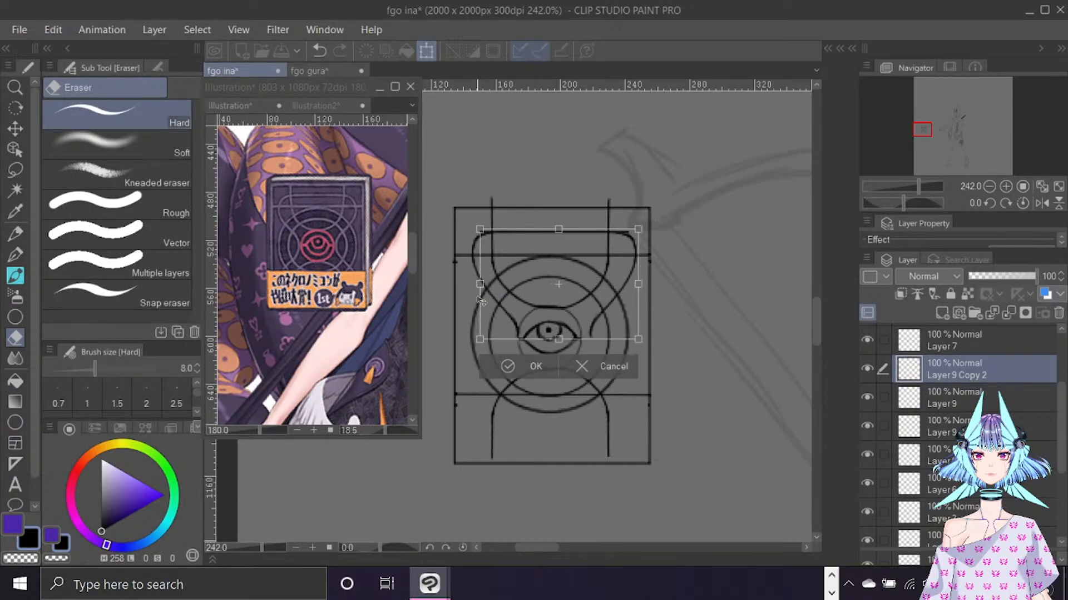
key("Left")
key("Left")
key("Left")
key("Left")
key("Left")
key("Left")
left_click(596, 363)
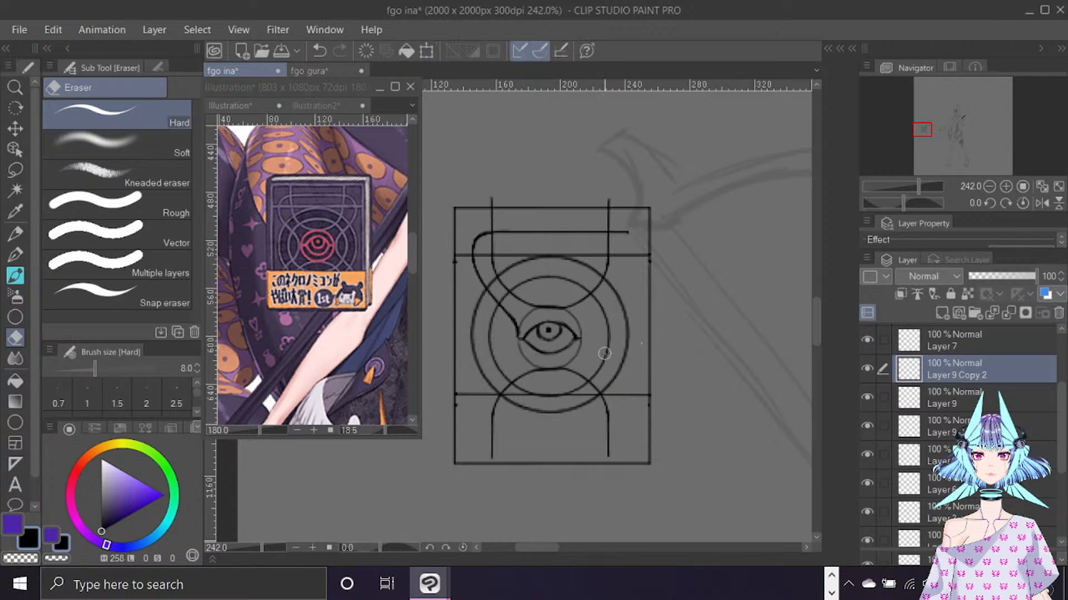
Flip the duplicated curve horizontally in place so it mirrors the original on the eye's right side.
left_click(56, 32)
mouse_move(167, 389)
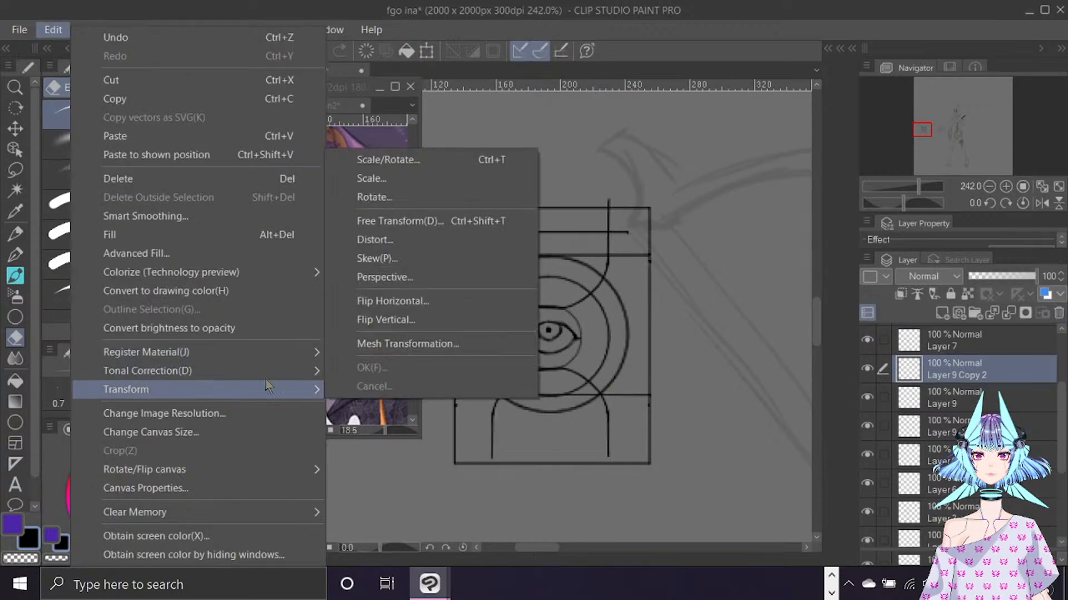
left_click(389, 300)
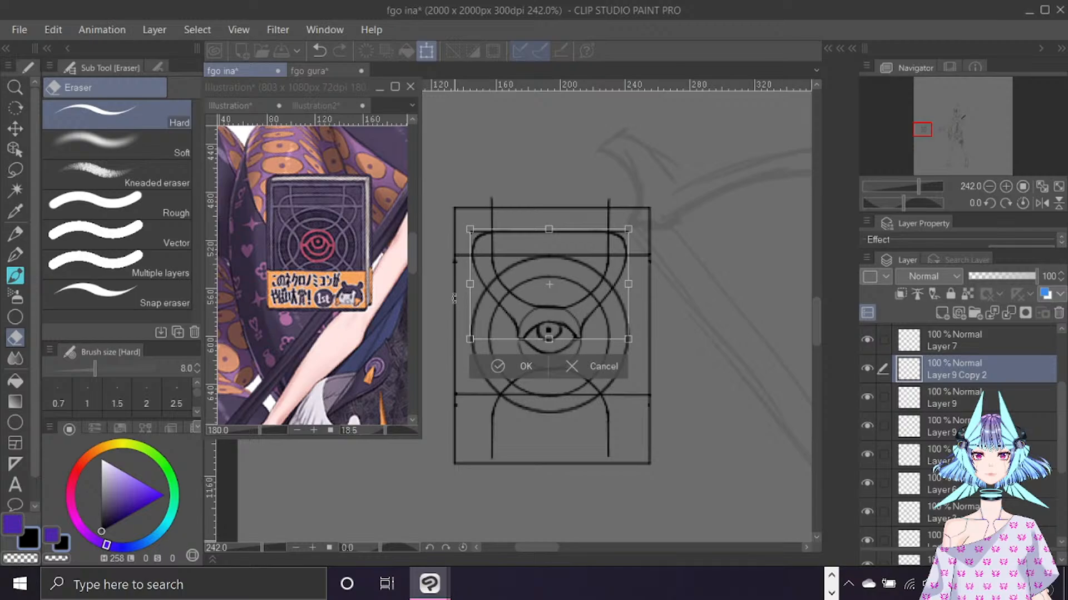
key("Return")
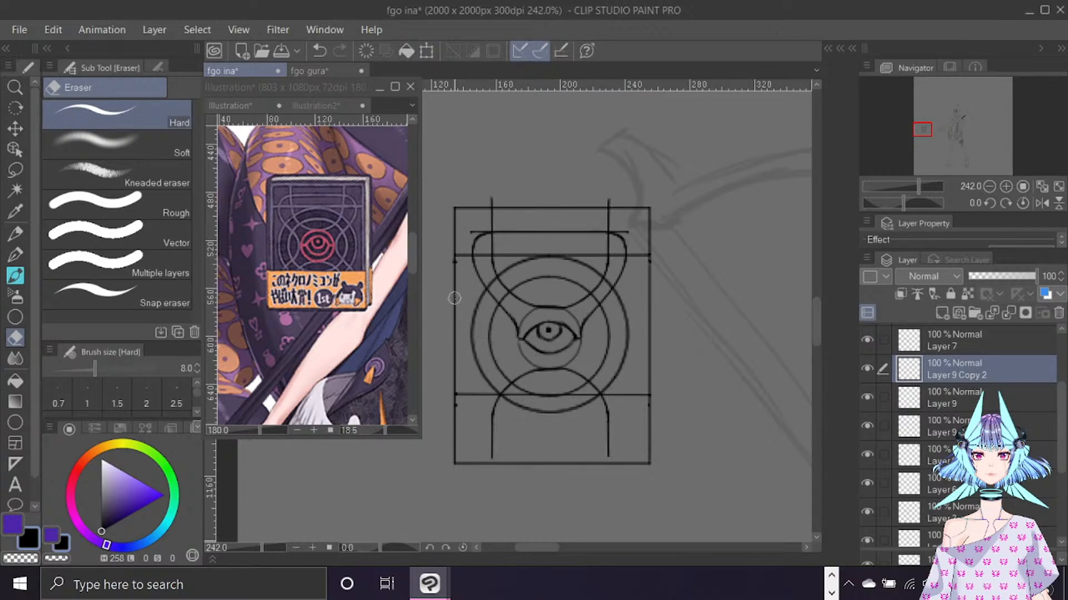
Erase the straight line ends sticking out past the rounded upper bends on the mirrored and original curve layers.
left_click_drag(630, 236, 616, 229)
key("ctrl+z")
left_click_drag(471, 234, 504, 227)
left_click(995, 396)
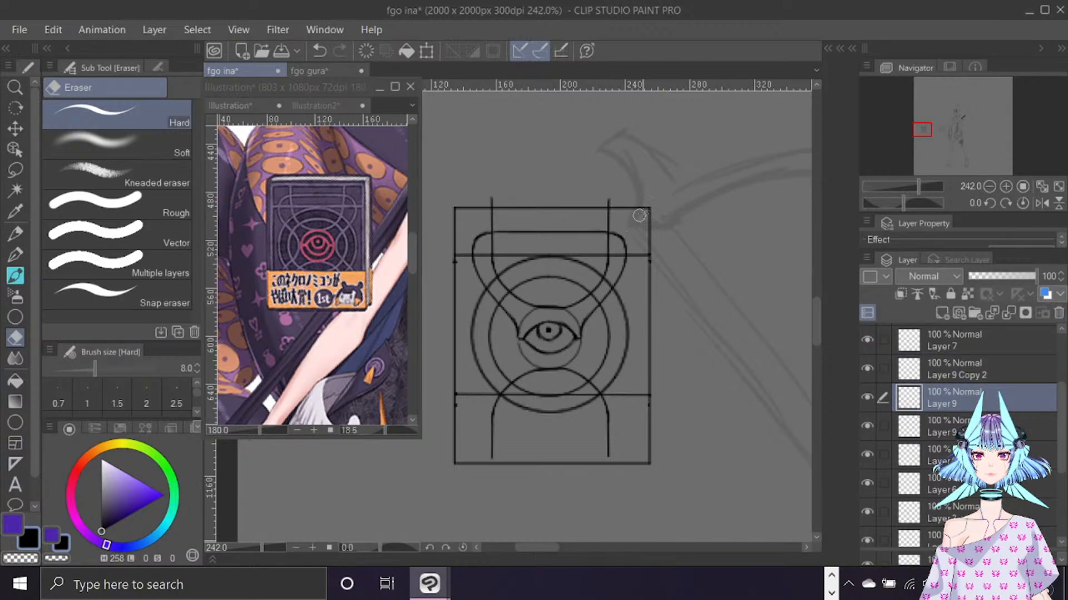
Try merging the original curve layer with the layer below it, and undo the merge.
left_click(882, 426)
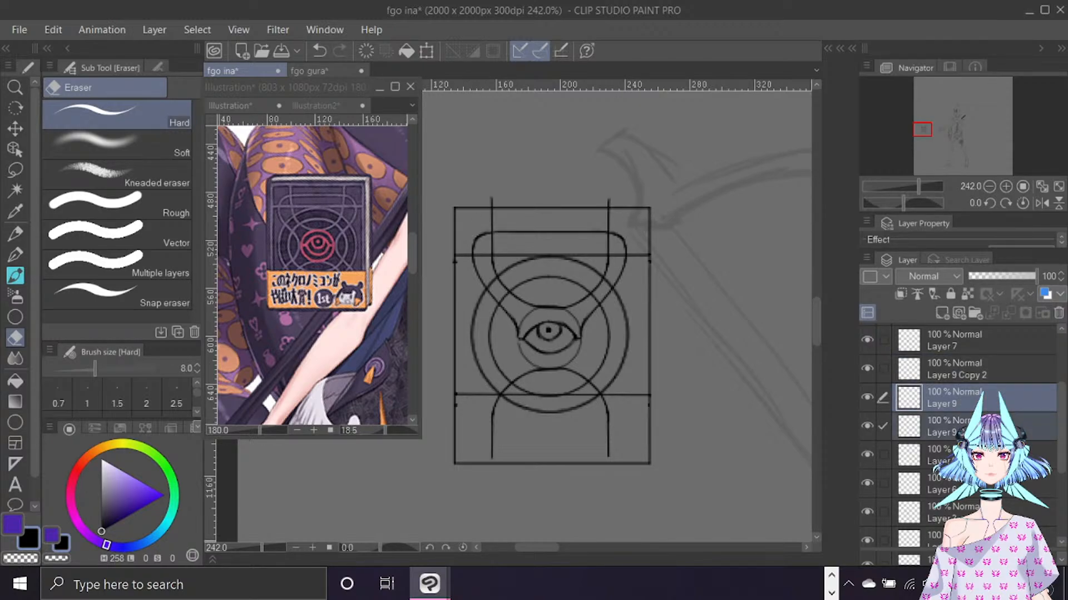
right_click(957, 406)
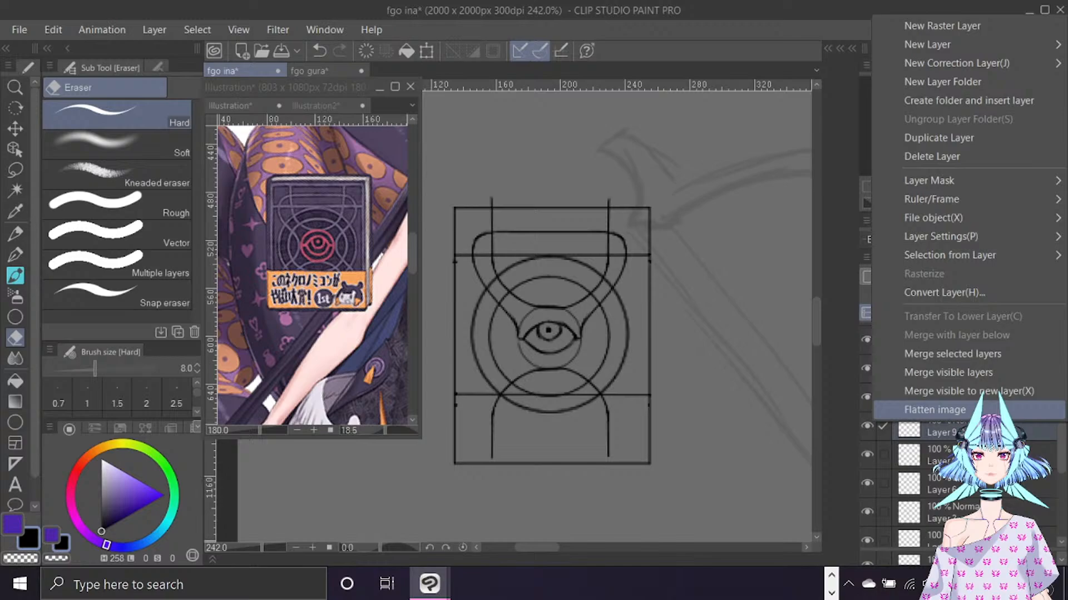
left_click(955, 351)
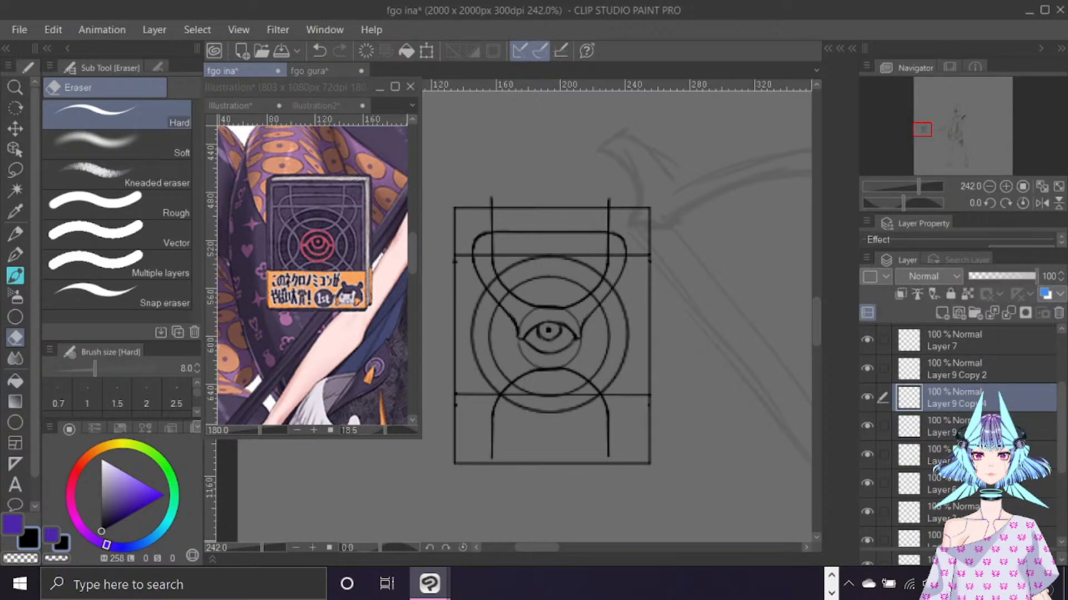
key("ctrl+z")
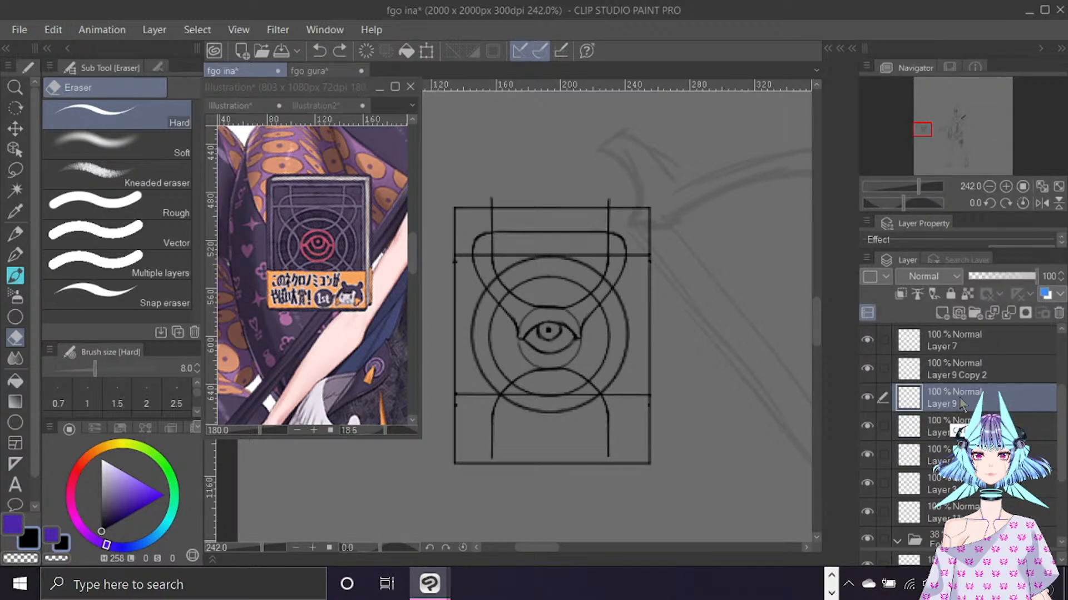
Merge the original and mirrored curve layers into one, and duplicate the merged layer.
left_click(867, 368)
left_click(865, 368)
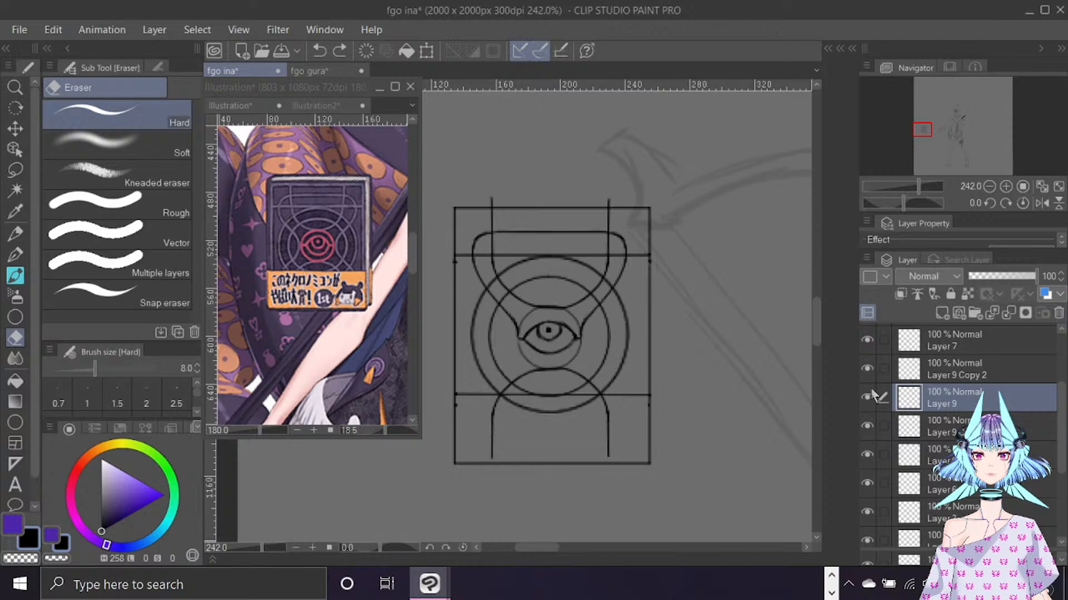
left_click(970, 379)
left_click(977, 390, "ctrl")
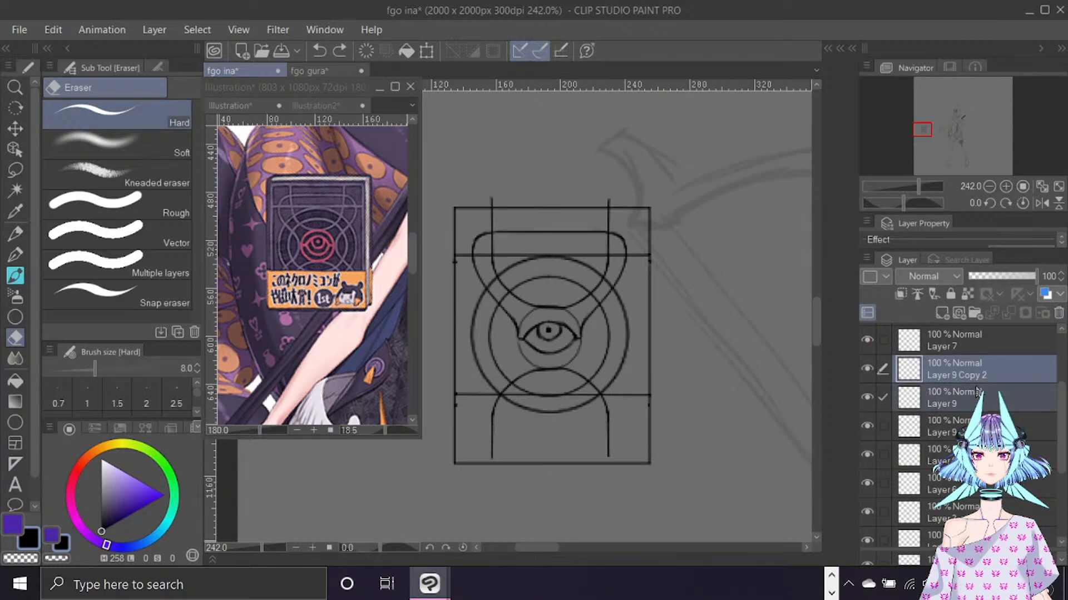
right_click(977, 391)
left_click(915, 507)
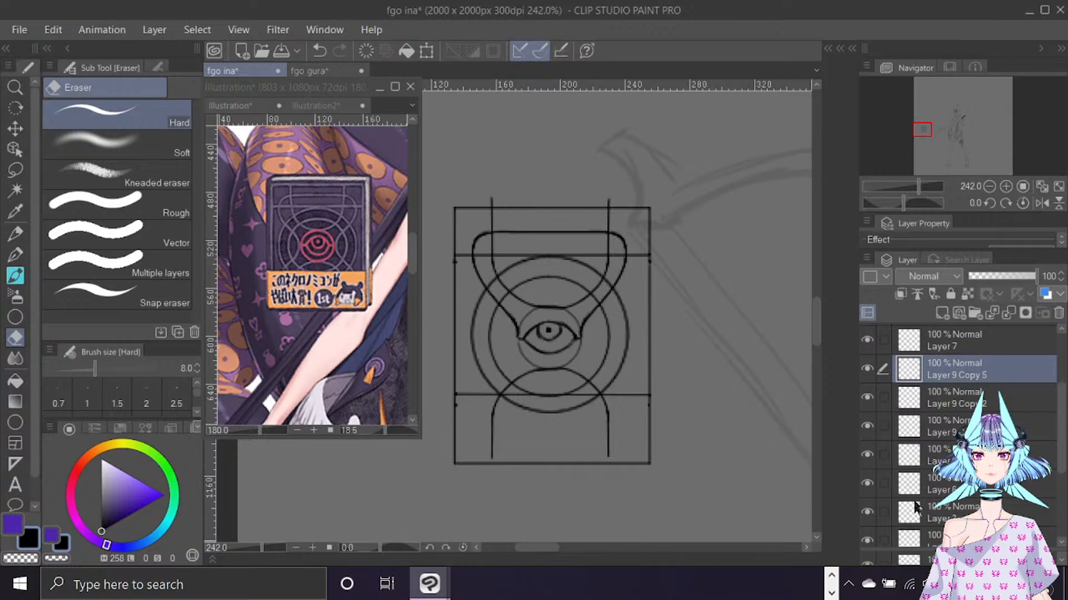
Flip the duplicated curve layer vertically and move it down so it mirrors the upper curves below the eye.
left_click(53, 30)
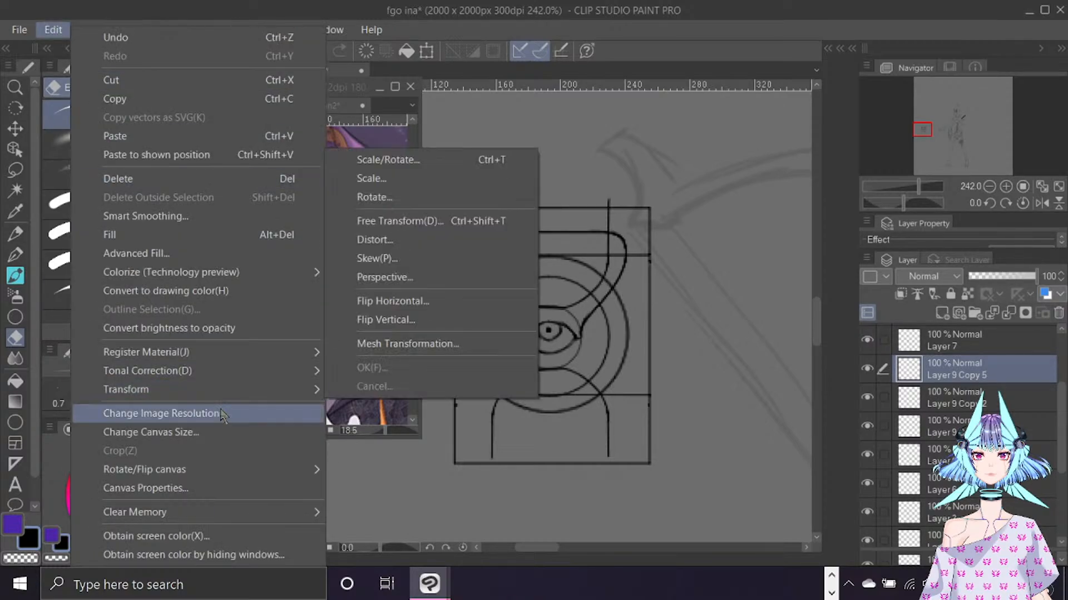
left_click(453, 314)
key("Down")
key("Down")
key("Down")
key("Down")
key("Down")
key("Down")
key("Down")
key("Down")
key("Down")
key("Down")
key("Down")
key("Down")
key("Down")
key("Down")
key("Down")
key("Down")
key("Down")
key("Down")
key("Down")
key("Down")
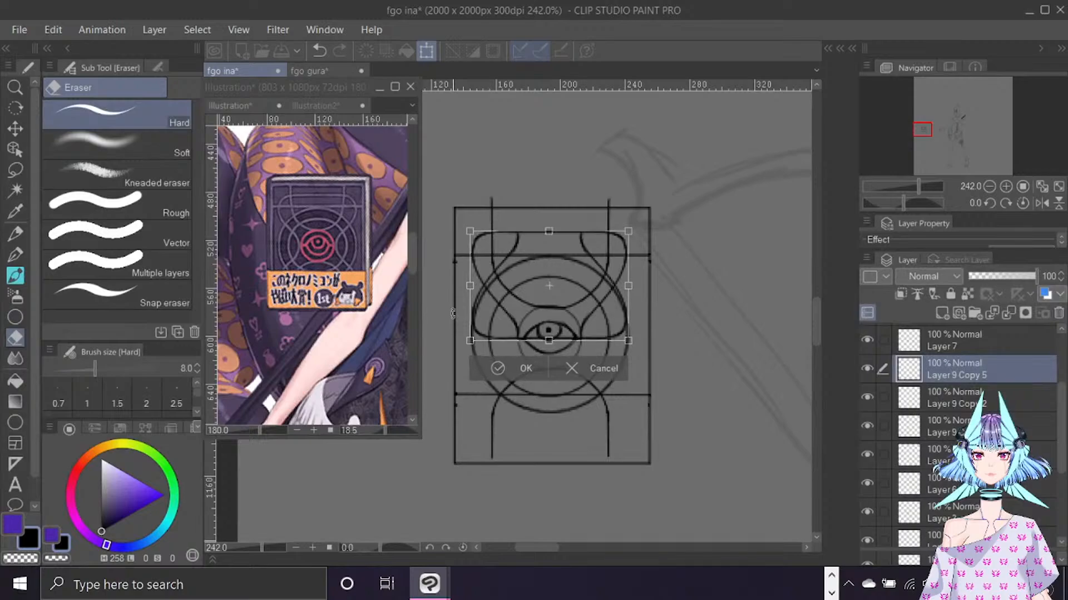
key("Down")
key("Down")
key("Down")
key("Down")
key("Down")
key("Down")
key("Down")
key("Down")
key("Down")
key("Down")
key("Down")
key("Down")
key("Down")
key("Down")
key("Down")
key("Down")
key("Down")
key("Down")
key("Down")
key("Down")
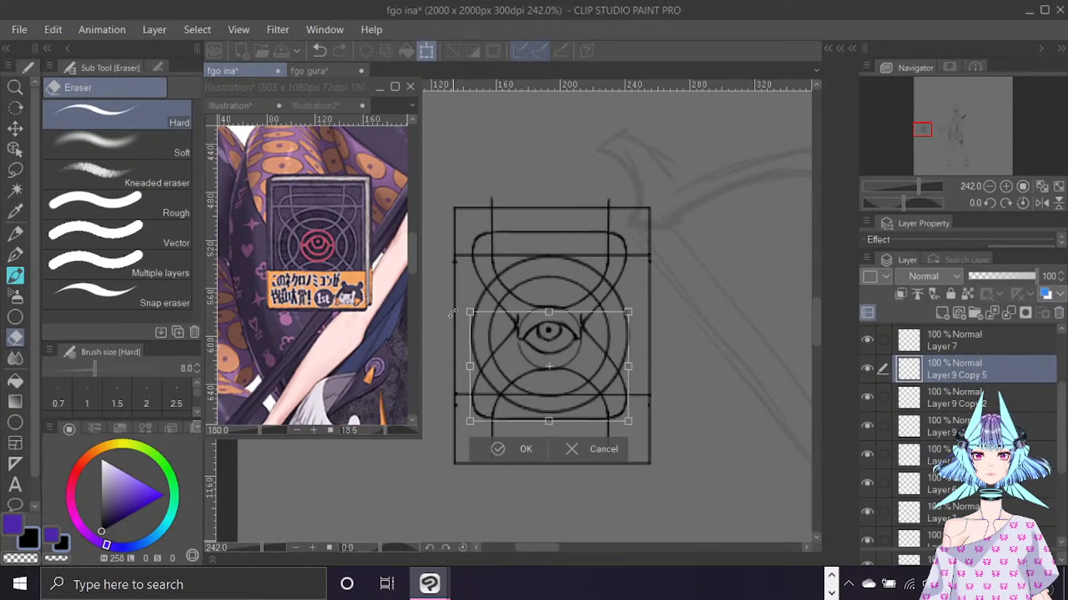
key("Up")
key("Up")
key("Up")
key("Up")
key("Up")
key("Up")
key("Up")
key("Up")
key("Up")
key("Up")
key("Up")
key("Up")
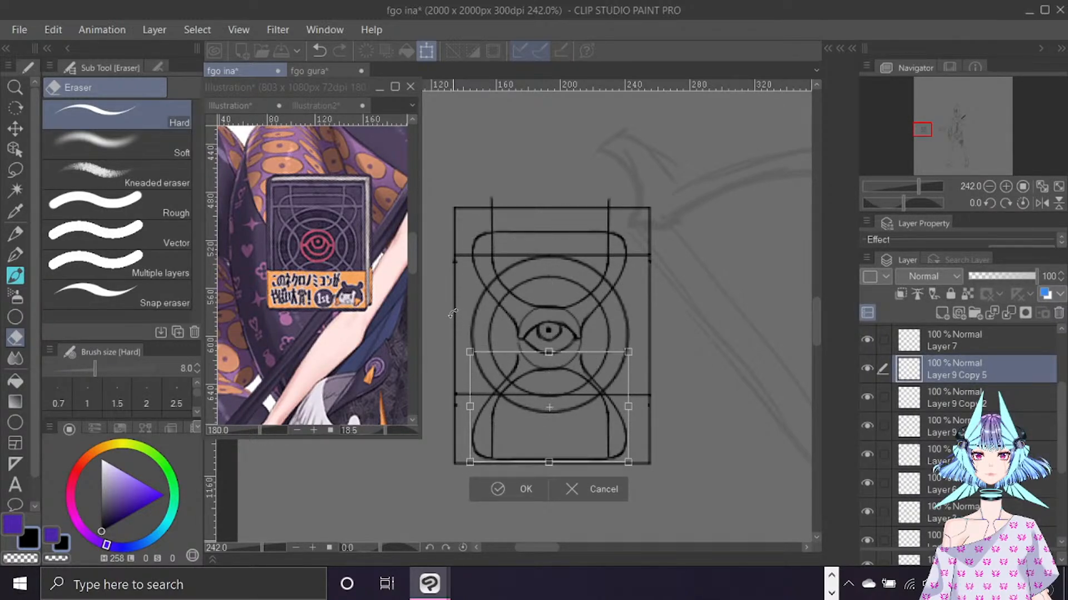
key("Up")
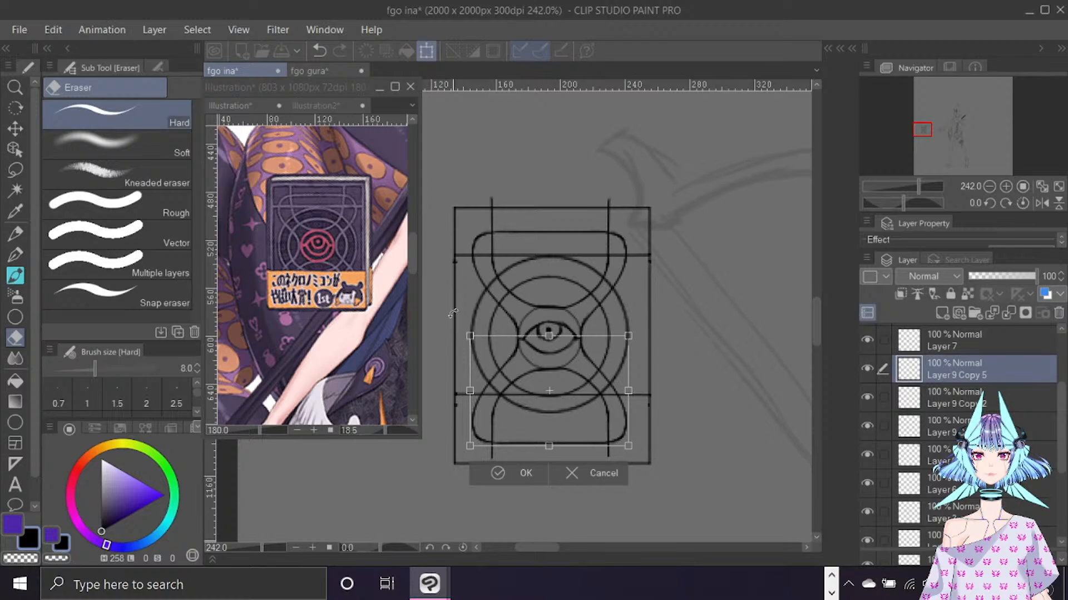
key("Up")
key("Up")
key("Up")
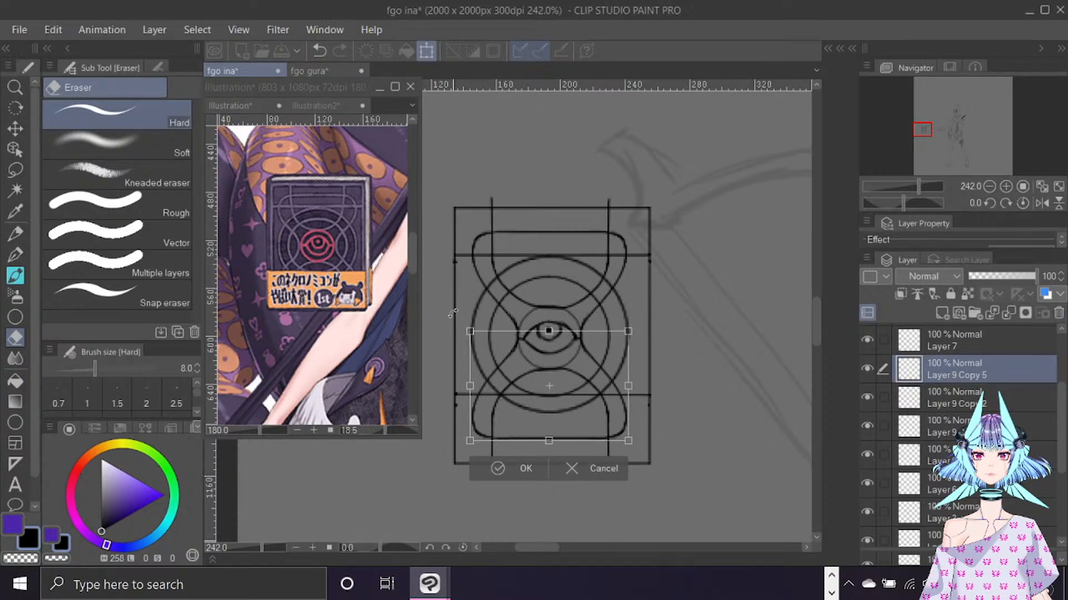
key("Return")
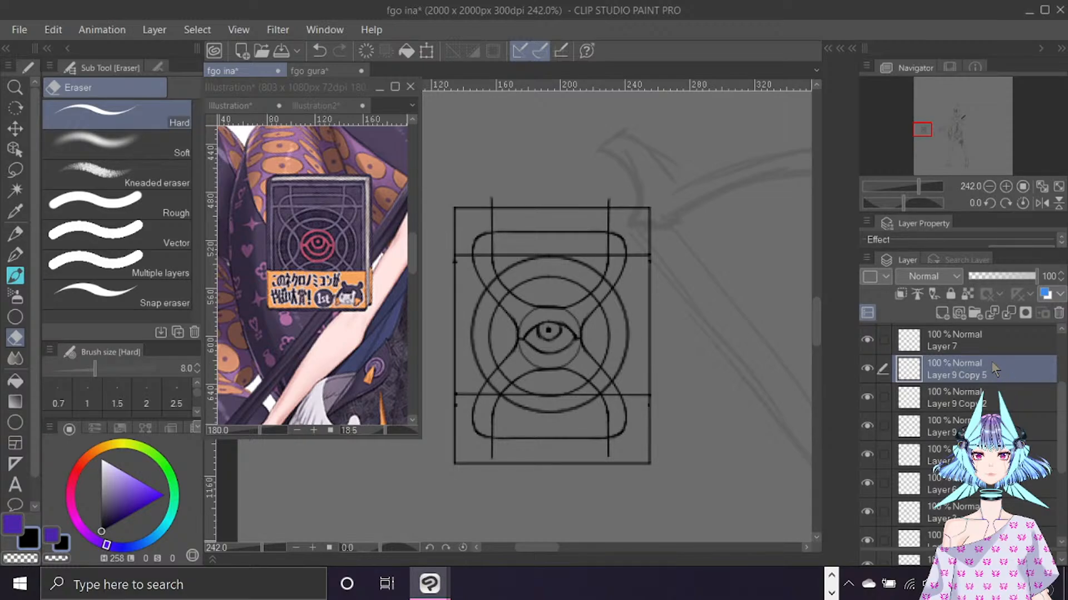
Merge all the cover line layers, from the flipped curves down to the book outline, into one layer.
left_click(866, 368)
left_click(866, 368)
left_click(867, 480)
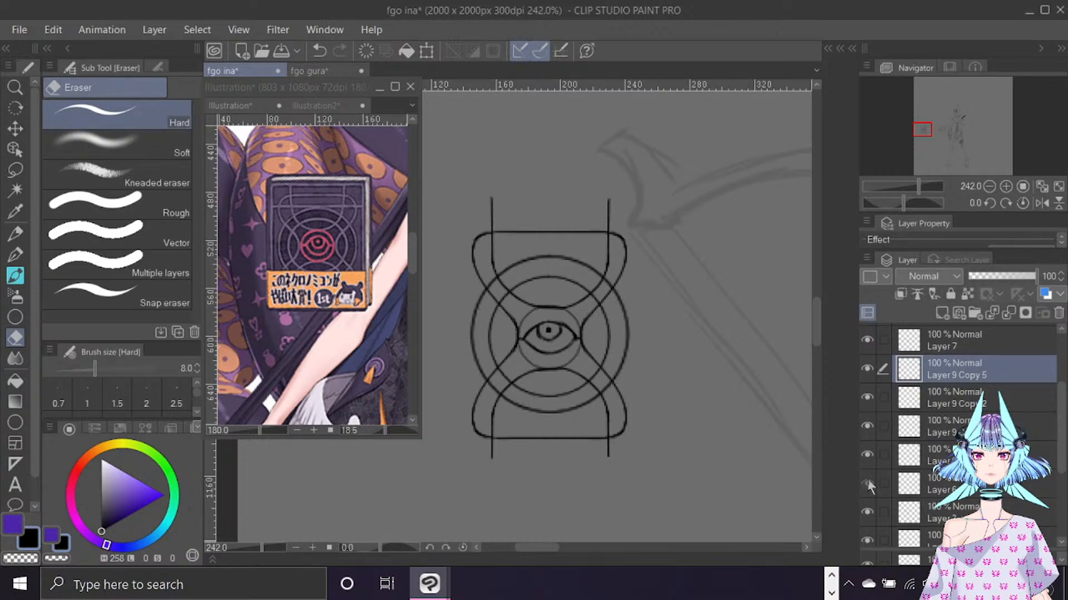
left_click(868, 479)
left_click(867, 483)
left_click(867, 483)
left_click(882, 483, "shift")
right_click(946, 453)
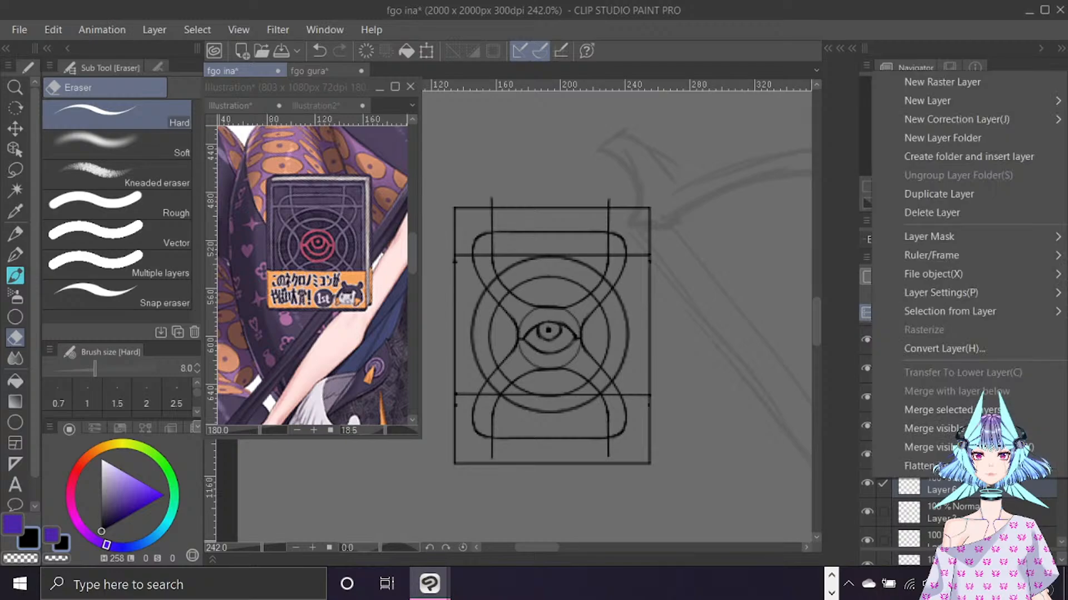
left_click(941, 408)
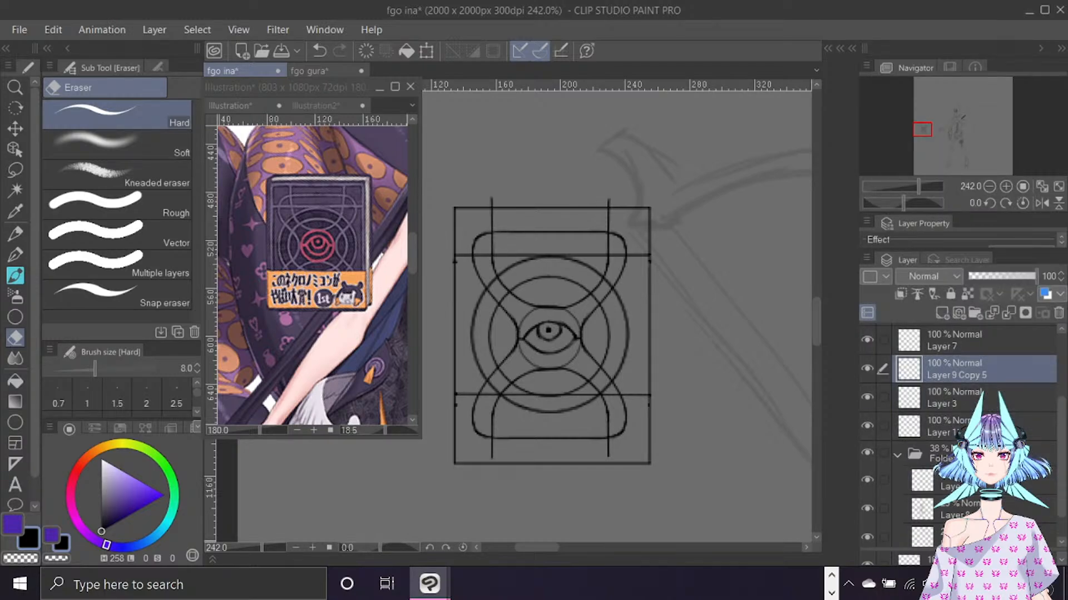
Erase the two vertical line ends sticking out above the book cover's top edge.
key("bracketright")
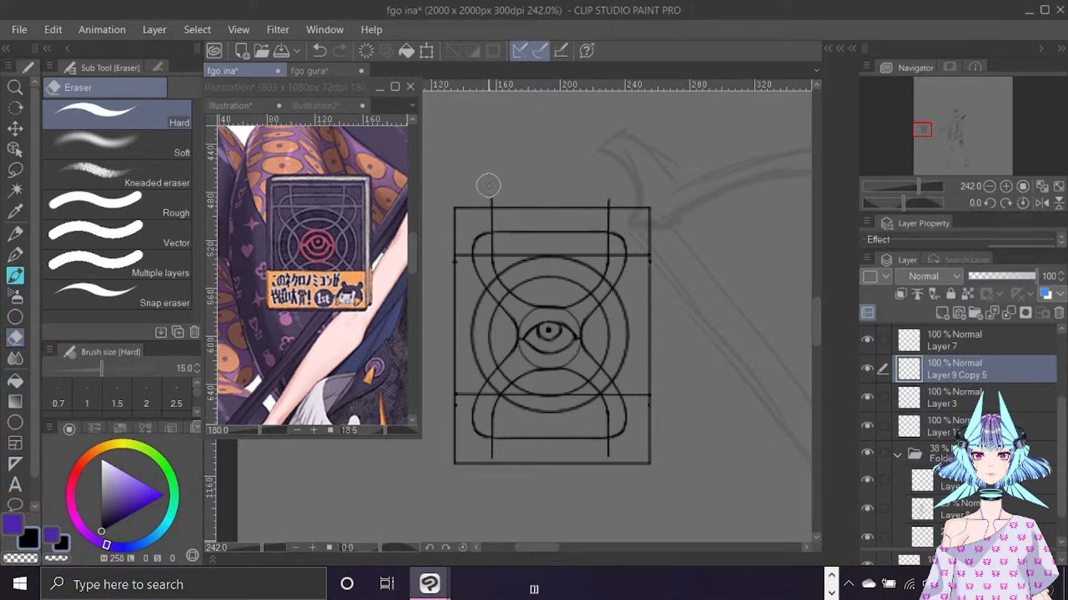
key("bracketleft")
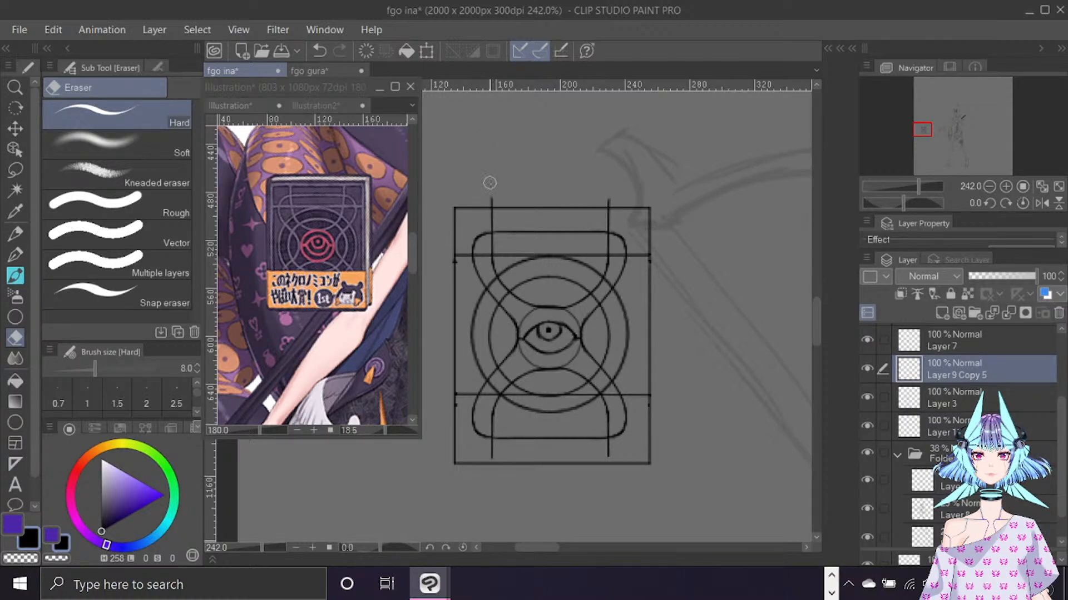
key("bracketleft")
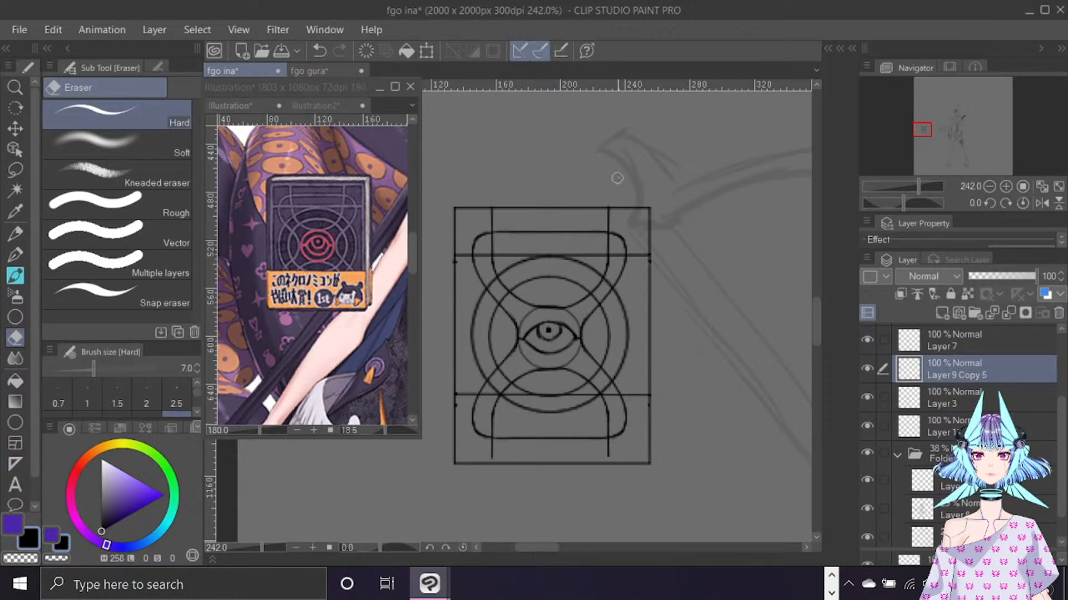
key("bracketleft")
key("bracketleft")
key("bracketleft")
key("bracketleft")
key("bracketleft")
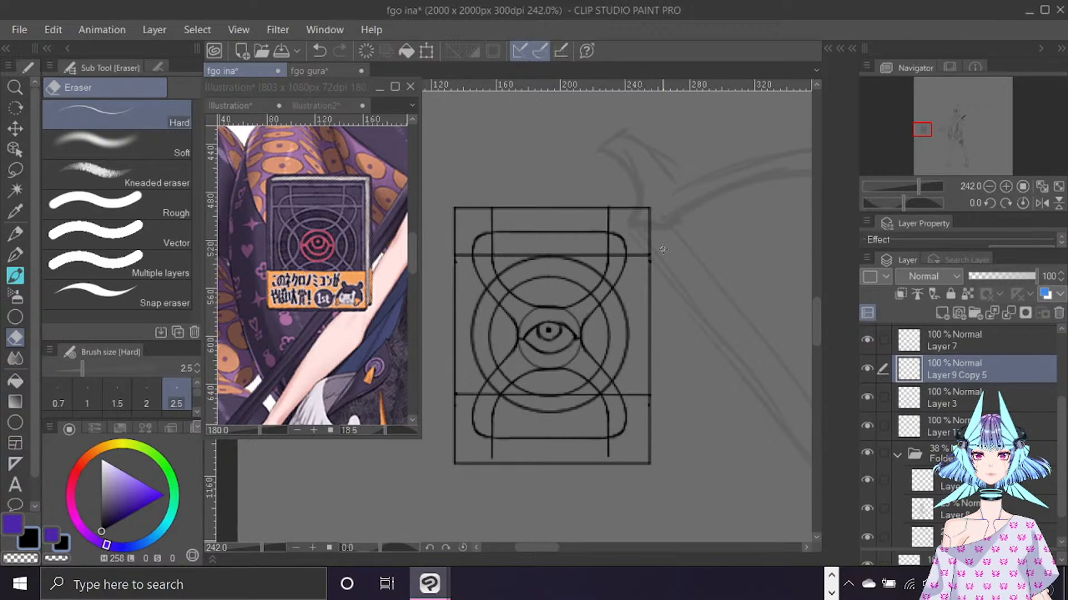
Erase all curve, circle and vertical line parts below the lower dividing line, leaving that band of the cover empty.
key("bracketright")
key("bracketright")
key("bracketright")
key("bracketright")
key("bracketright")
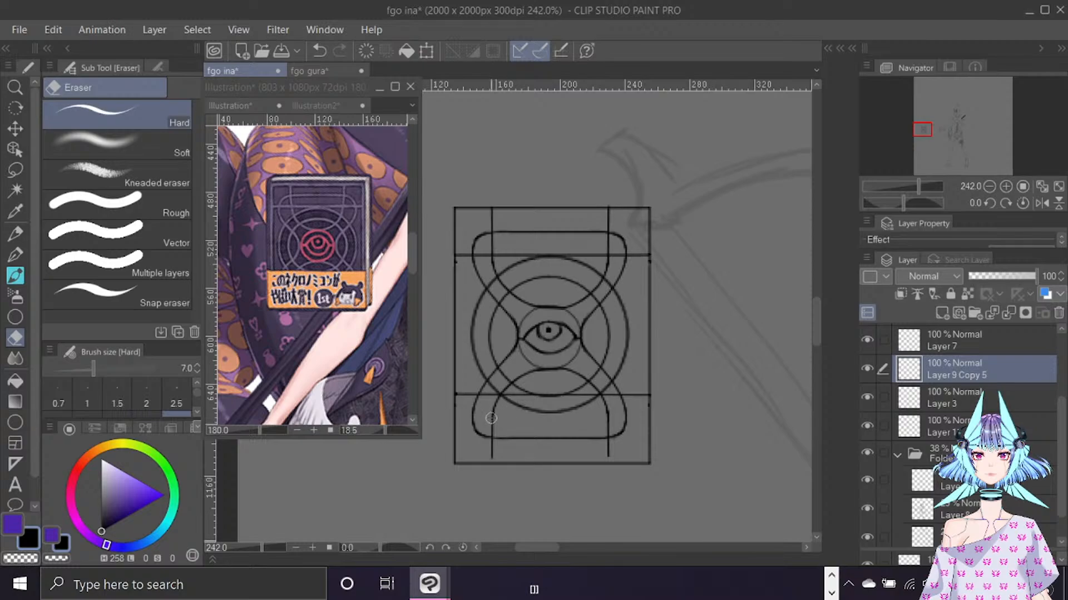
mouse_move(491, 415)
left_mouse_down()
mouse_move(495, 442)
mouse_move(475, 419)
mouse_move(479, 435)
mouse_move(474, 380)
mouse_move(492, 454)
mouse_move(503, 437)
mouse_move(610, 431)
left_mouse_up()
key("bracketright")
key("bracketright")
key("bracketright")
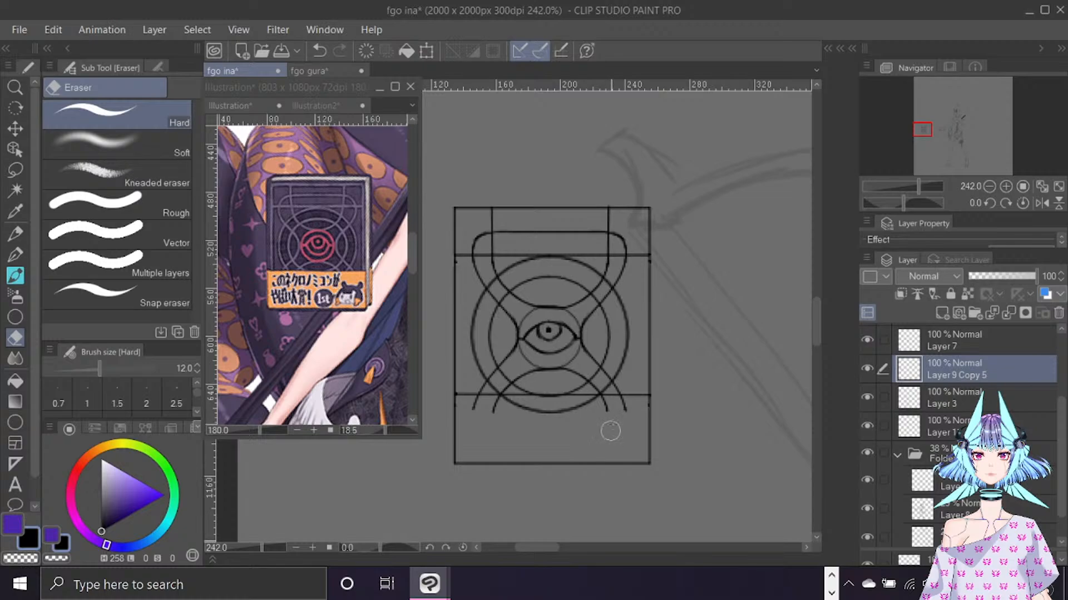
key("bracketleft")
key("bracketleft")
key("bracketleft")
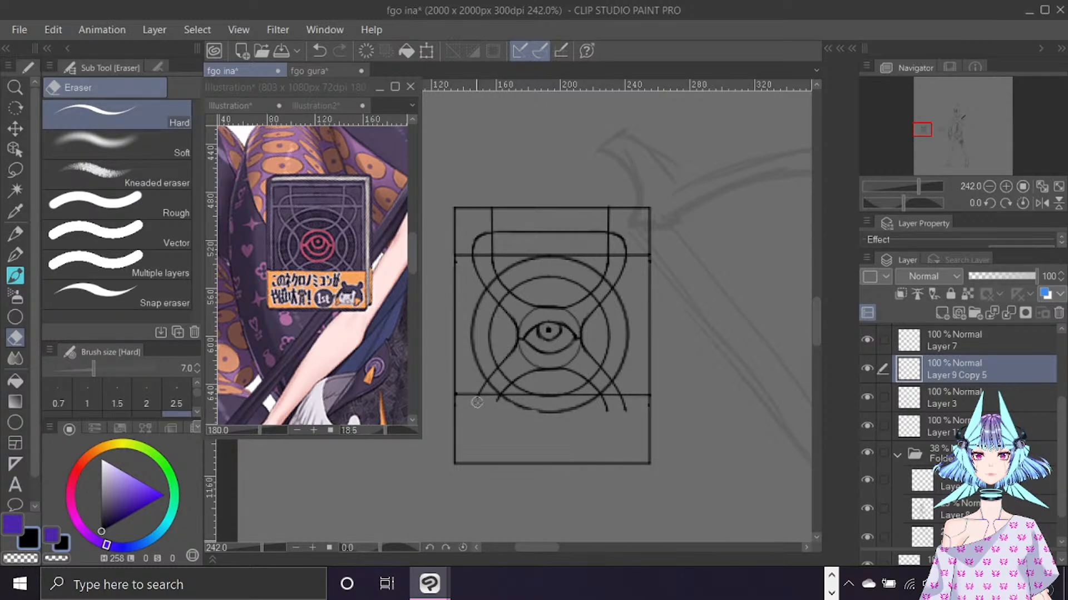
mouse_move(594, 415)
left_mouse_down()
mouse_move(501, 403)
mouse_move(633, 400)
mouse_move(500, 401)
mouse_move(630, 402)
mouse_move(543, 410)
mouse_move(559, 415)
left_mouse_up()
key("bracketleft")
key("bracketleft")
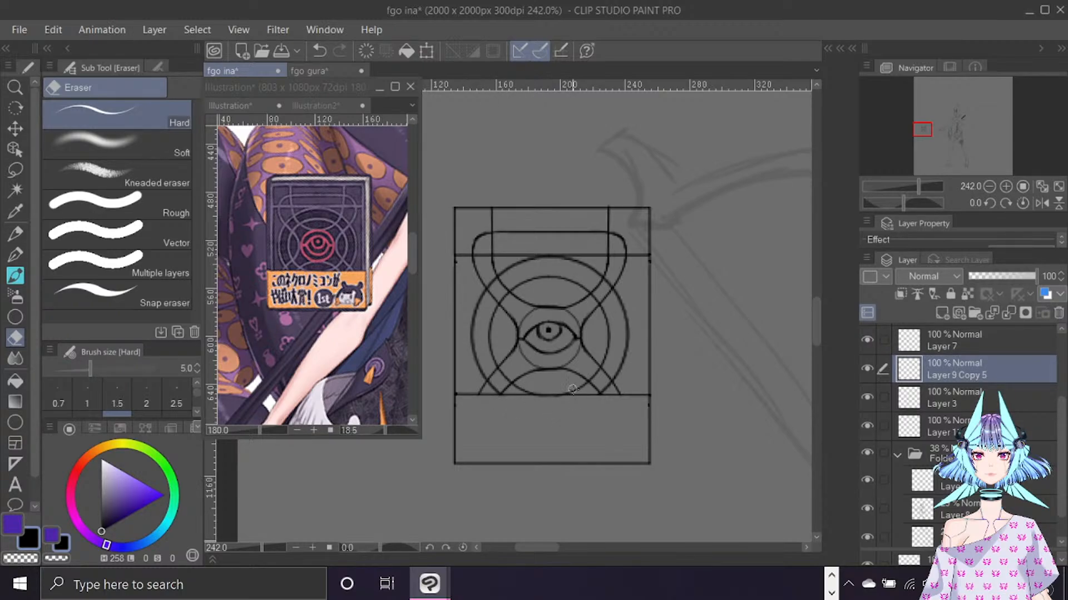
Add a new layer and draw a small horned character head with a face in the cover band's lower right corner.
key("b")
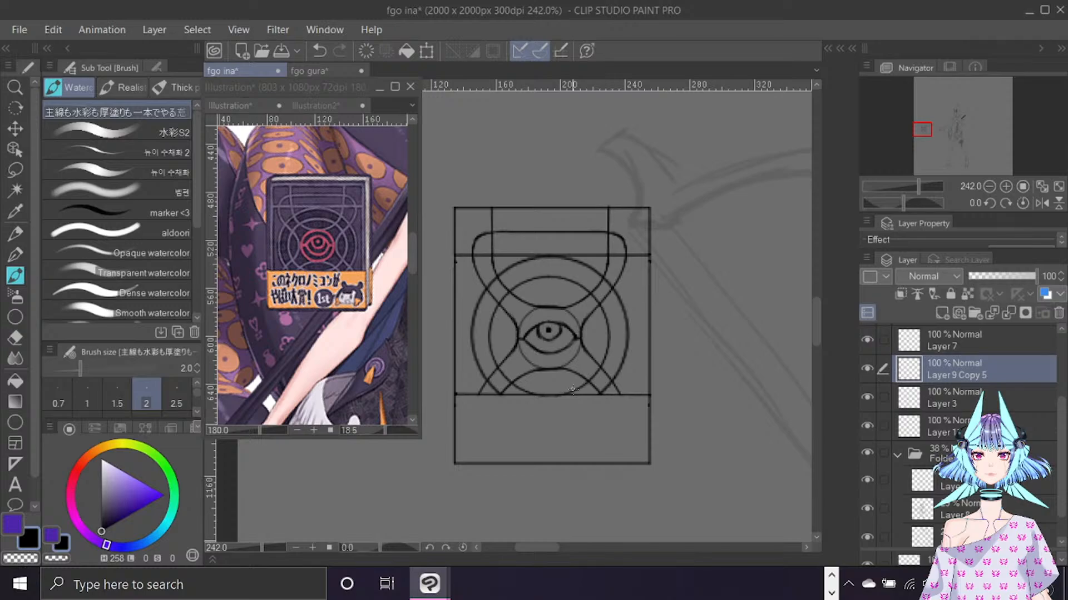
left_click(941, 313)
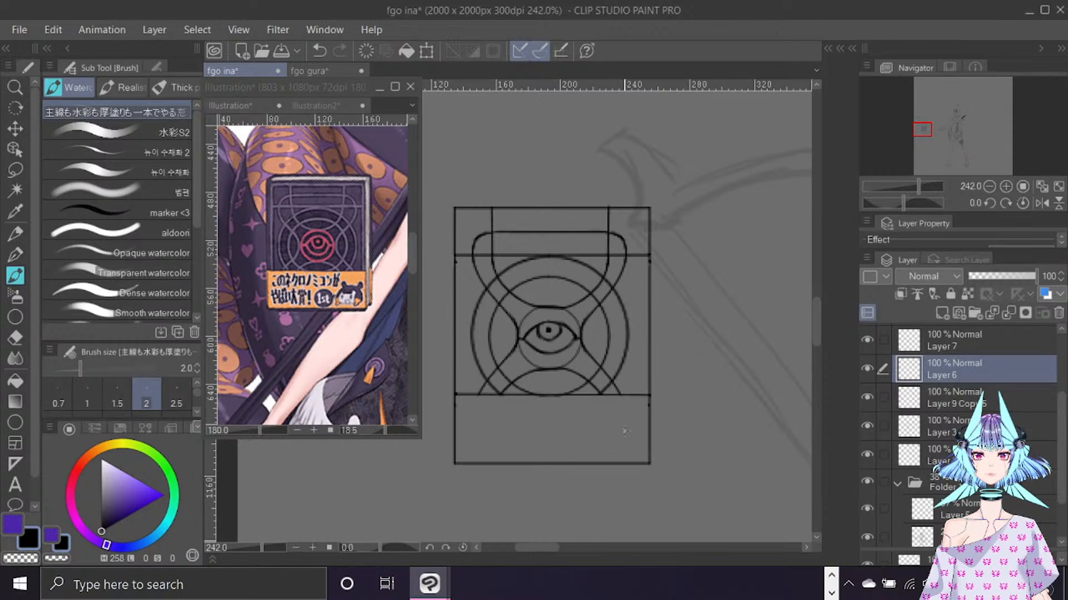
mouse_move(599, 421)
left_mouse_down()
mouse_move(608, 448)
mouse_move(578, 432)
mouse_move(589, 449)
mouse_move(603, 409)
mouse_move(632, 411)
mouse_move(600, 435)
mouse_move(593, 423)
mouse_move(612, 428)
mouse_move(618, 457)
left_mouse_up()
key("ctrl+z")
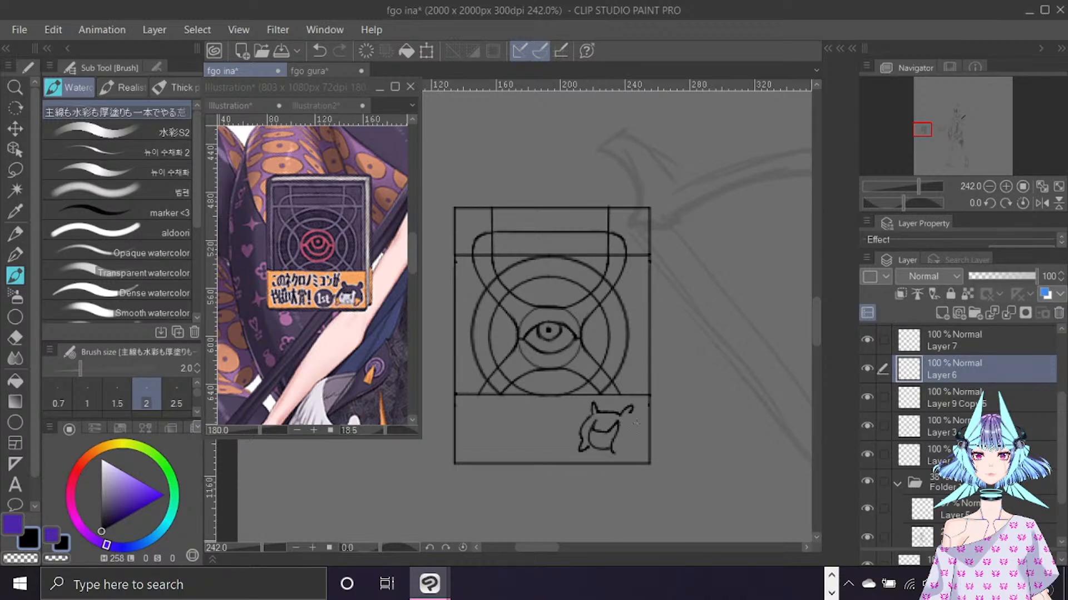
left_click_drag(632, 412, 617, 459)
key("ctrl+z")
key("bracketleft")
key("bracketleft")
left_click_drag(596, 440, 605, 446)
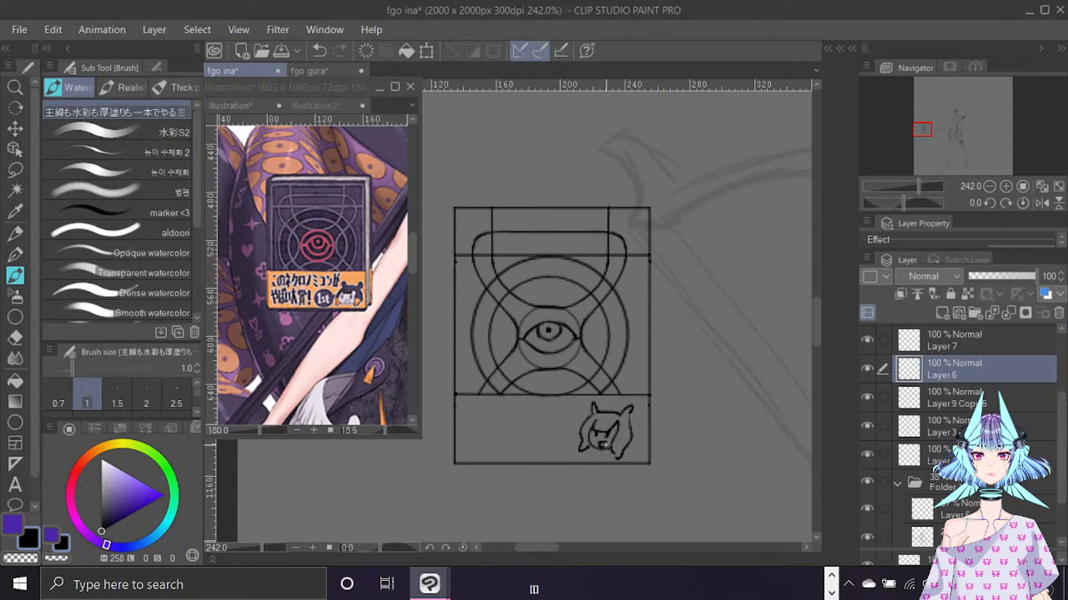
Erase the outer right side of the character head's outline and redraw it with brush size 2.
key("bracketright")
key("bracketright")
key("bracketright")
key("bracketright")
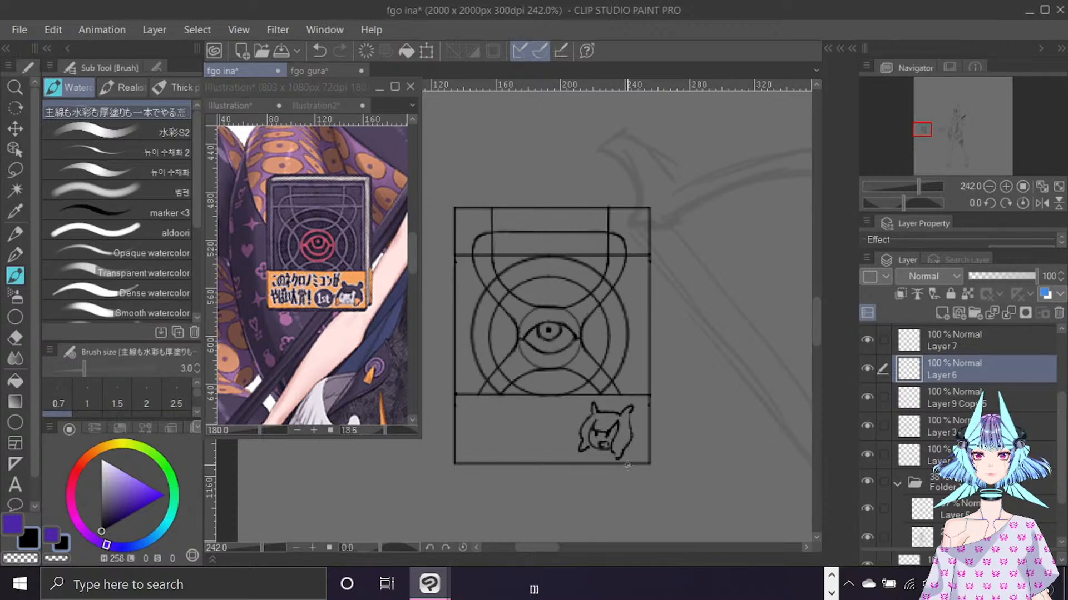
key("e")
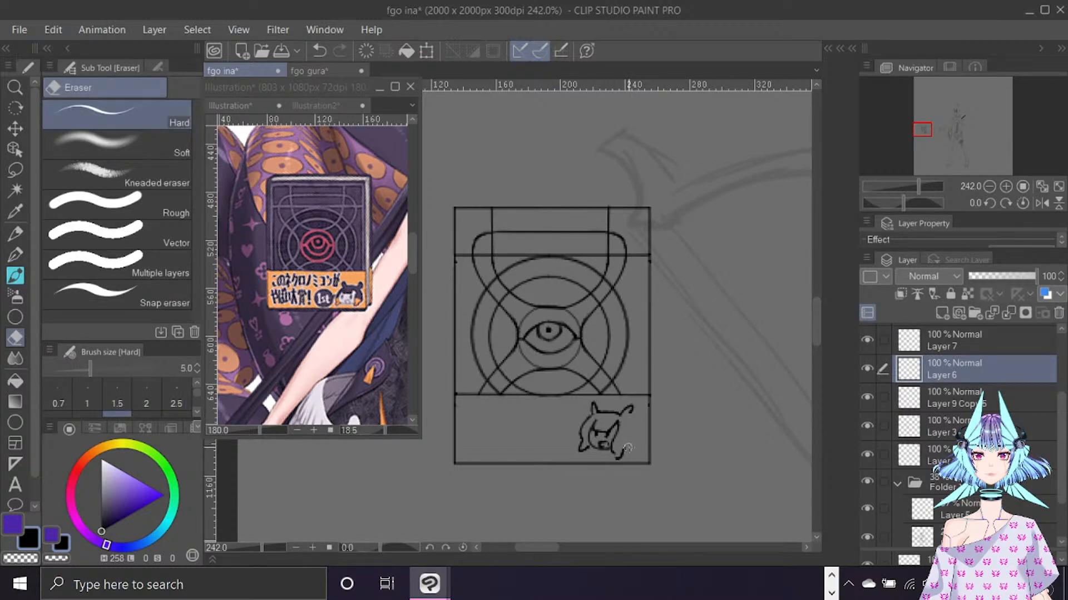
key("b")
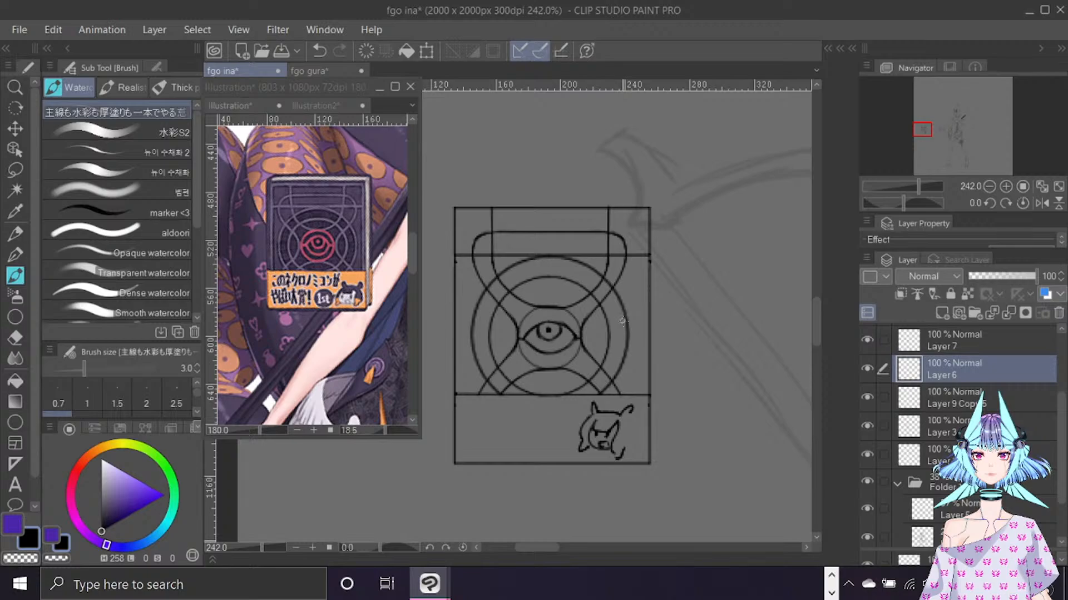
key("bracketright")
left_click_drag(628, 415, 630, 422)
key("ctrl+z")
key("bracketleft")
key("bracketleft")
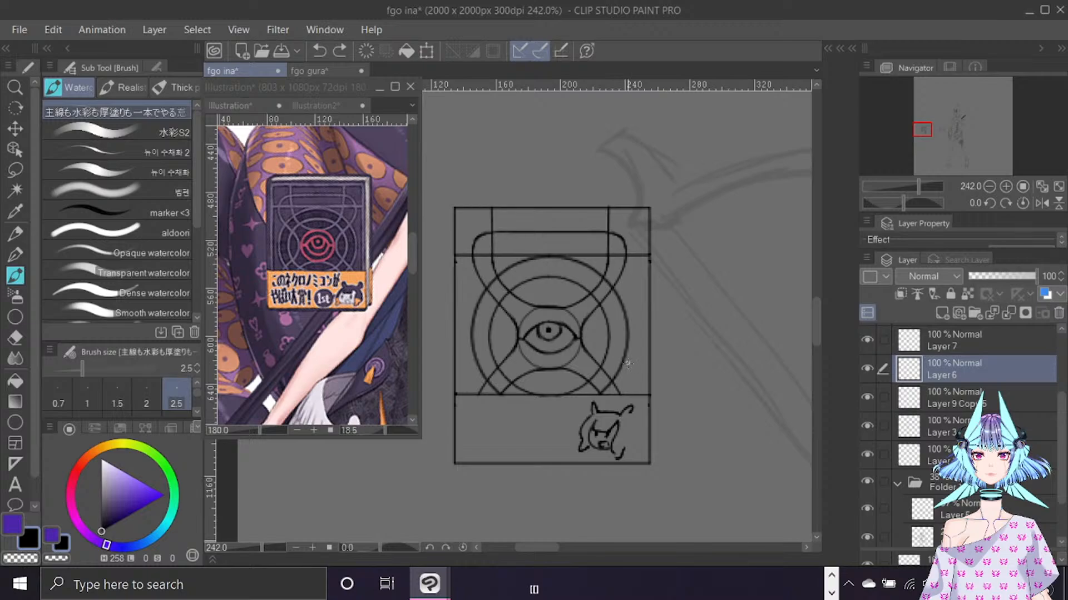
key("bracketleft")
left_click_drag(633, 410, 617, 459)
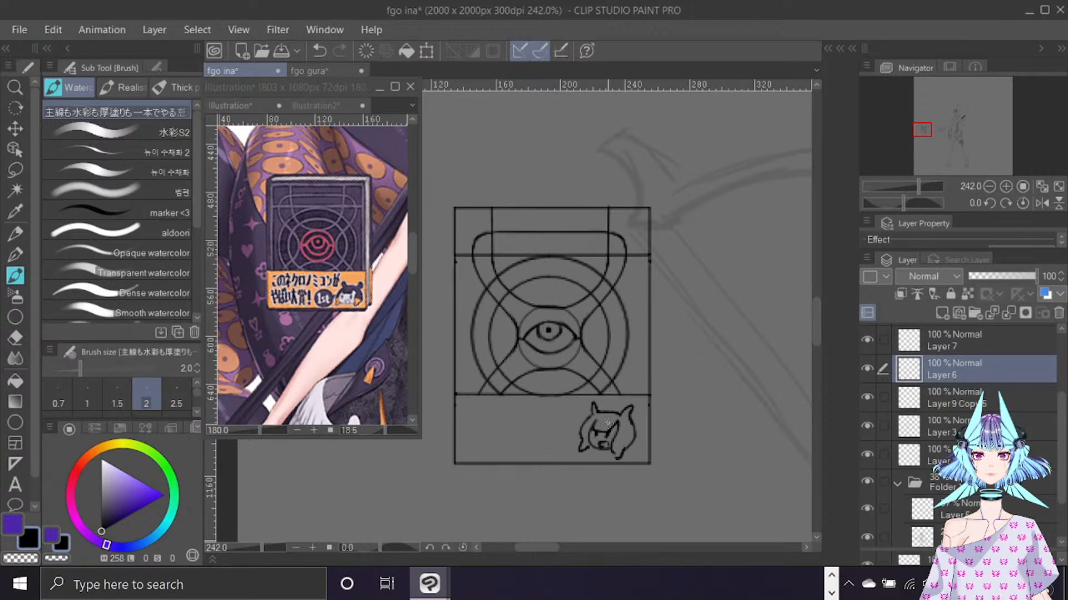
Scale the character head down slightly and move it closer to the band's lower right corner.
key("ctrl+t")
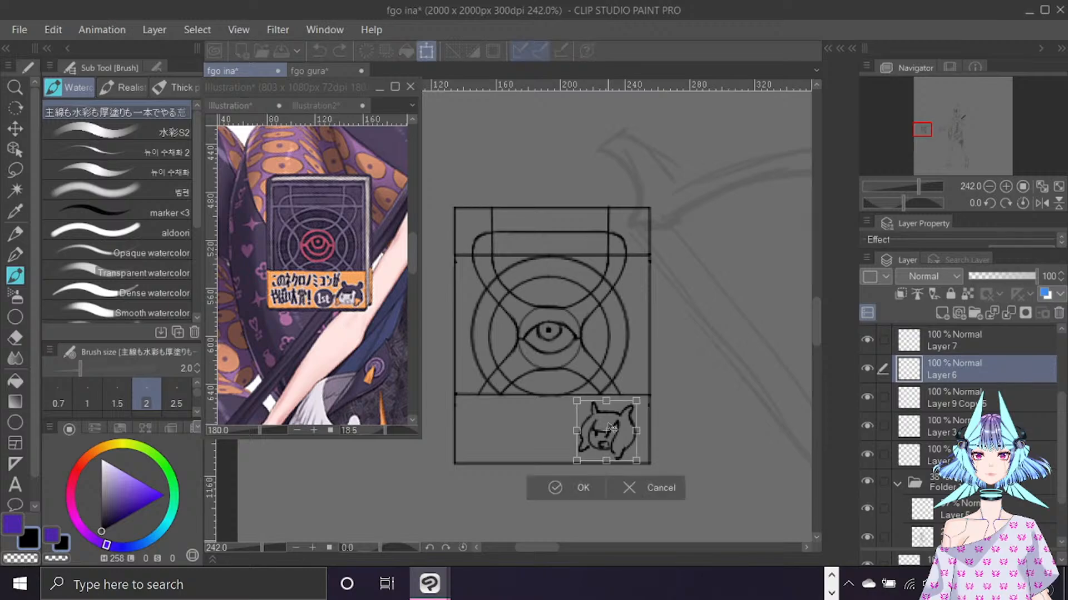
left_click_drag(577, 399, 631, 425)
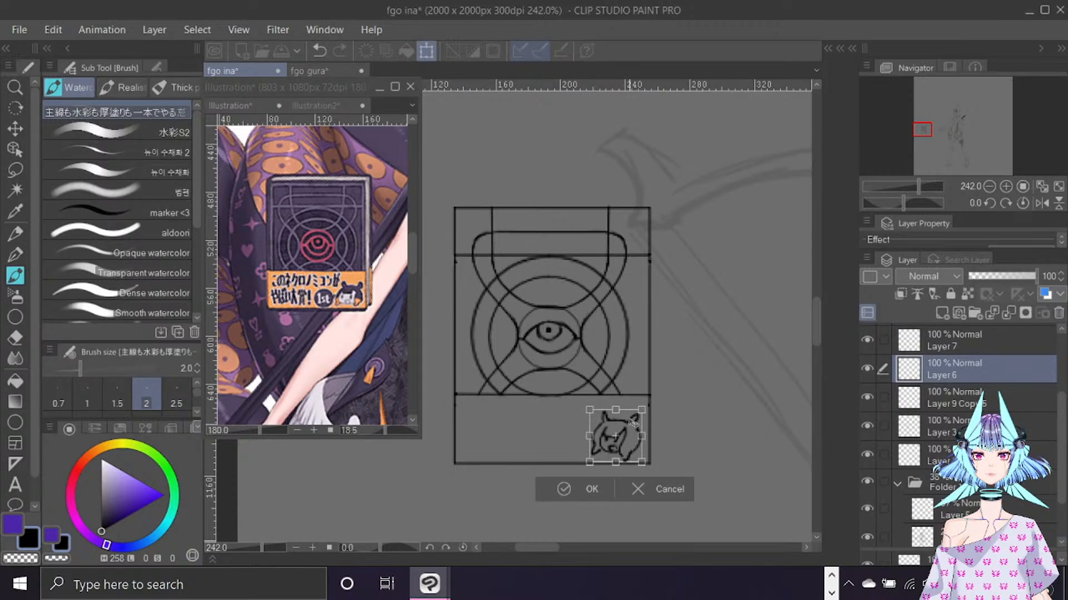
key("Return")
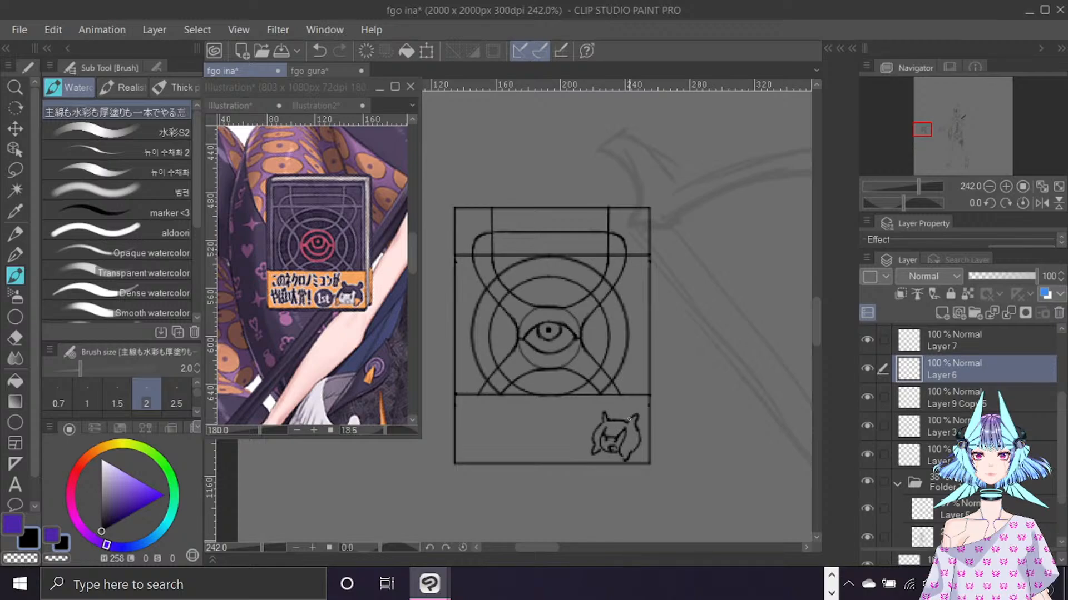
Draw a small round badge with a short tail beside the character head and fill it with black.
mouse_move(587, 431)
left_mouse_down()
mouse_move(561, 433)
mouse_move(561, 453)
mouse_move(578, 439)
left_mouse_up()
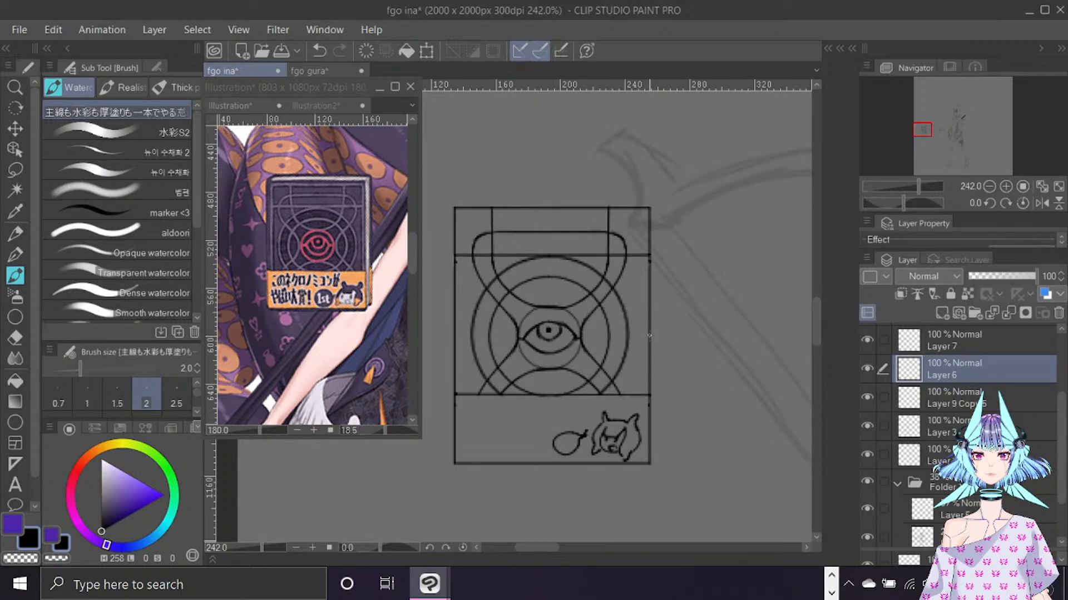
left_click(15, 381)
left_click(566, 442)
key("b")
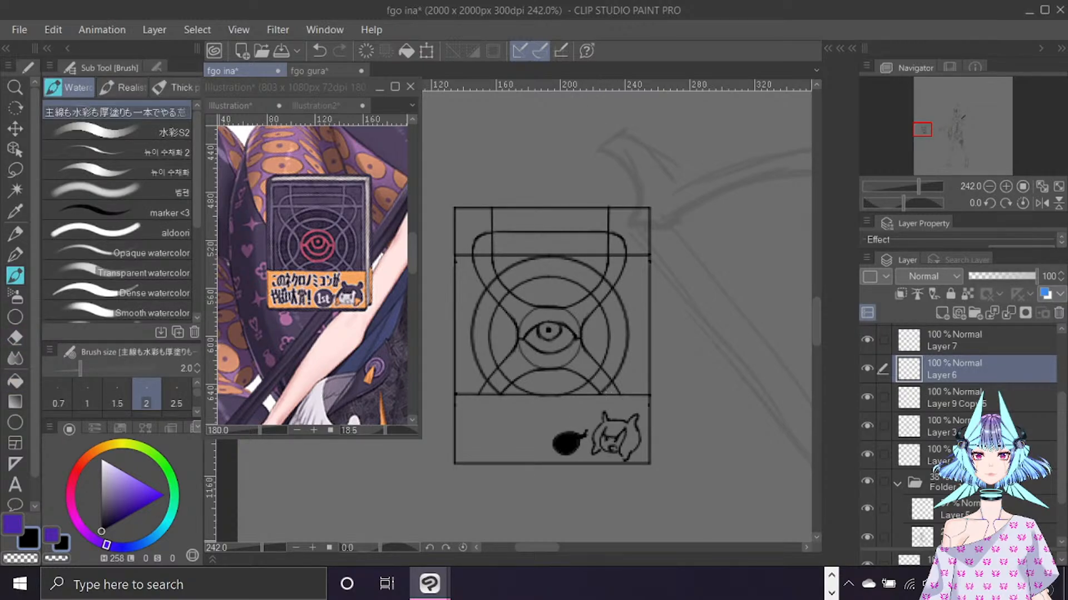
key("c")
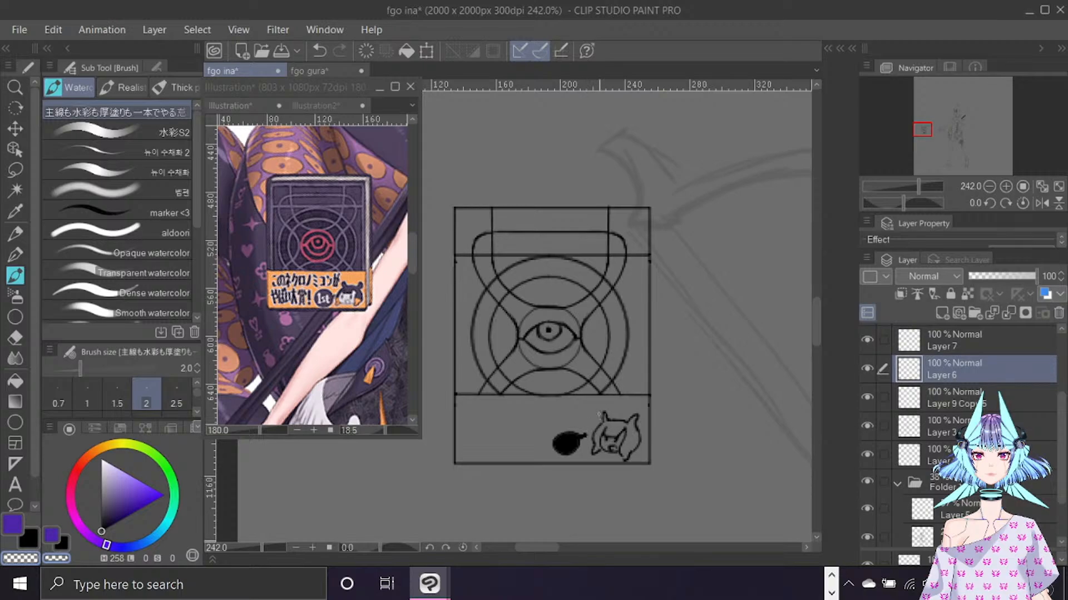
Hand-letter the first row このネクロノミコンが across the upper part of the cover's label band.
key("c")
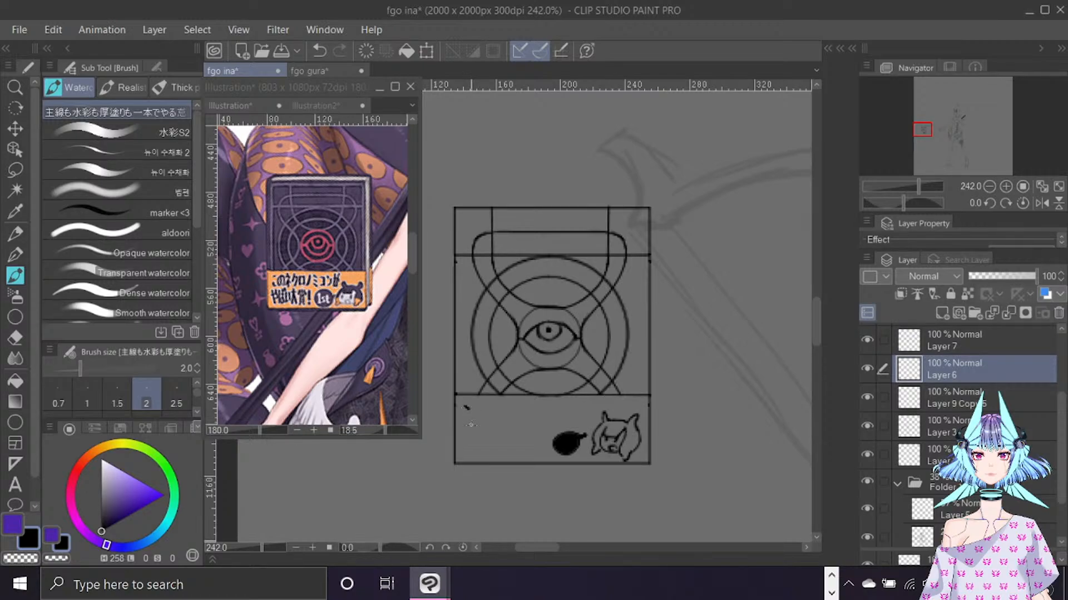
mouse_move(473, 426)
left_mouse_down()
mouse_move(496, 417)
mouse_move(501, 431)
mouse_move(477, 410)
mouse_move(493, 434)
mouse_move(512, 408)
mouse_move(507, 429)
mouse_move(531, 409)
mouse_move(531, 437)
left_mouse_up()
key("ctrl+z")
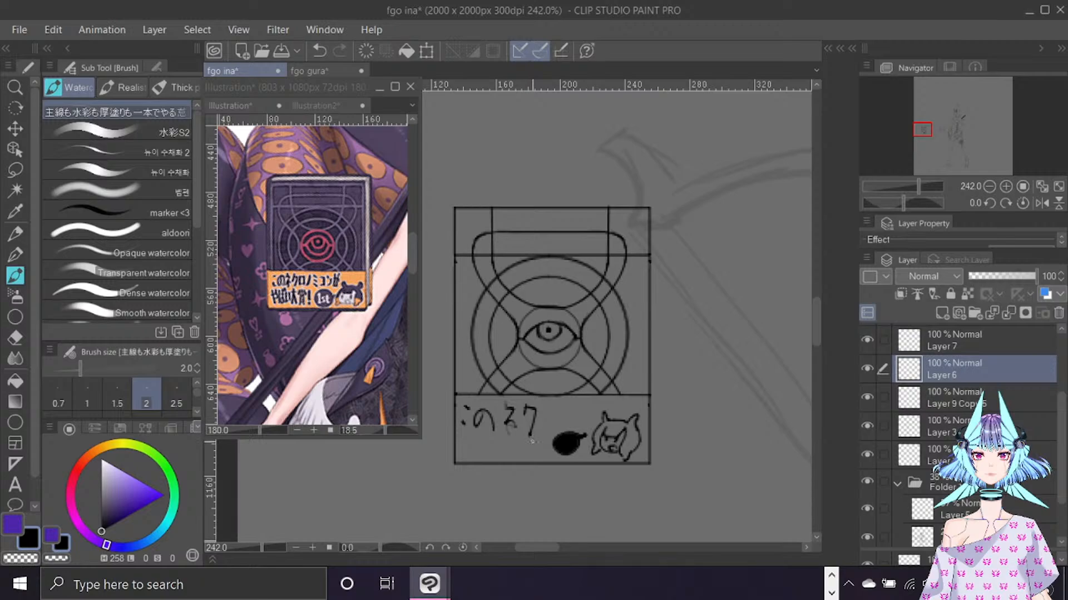
key("ctrl+z")
mouse_move(527, 403)
left_mouse_down()
mouse_move(527, 429)
mouse_move(542, 436)
mouse_move(564, 404)
mouse_move(576, 422)
mouse_move(581, 406)
left_mouse_up()
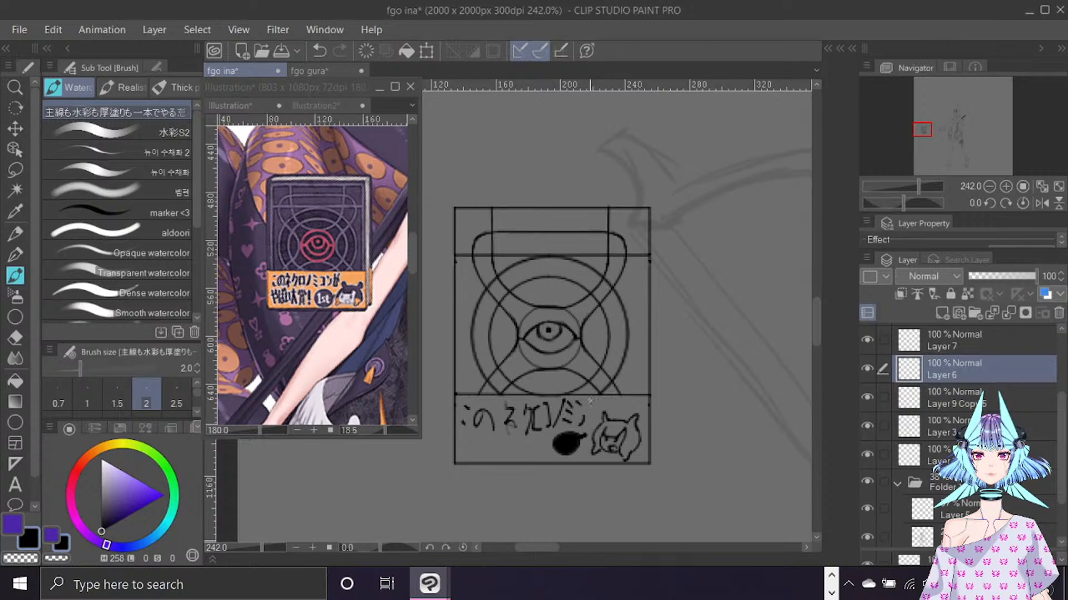
mouse_move(588, 398)
left_mouse_down()
mouse_move(586, 424)
mouse_move(604, 404)
left_mouse_up()
left_click_drag(600, 396, 597, 417)
Hand-letter the second row of Japanese characters, ending with an exclamation mark, beside the black badge in the label band.
left_click_drag(815, 314, 813, 330)
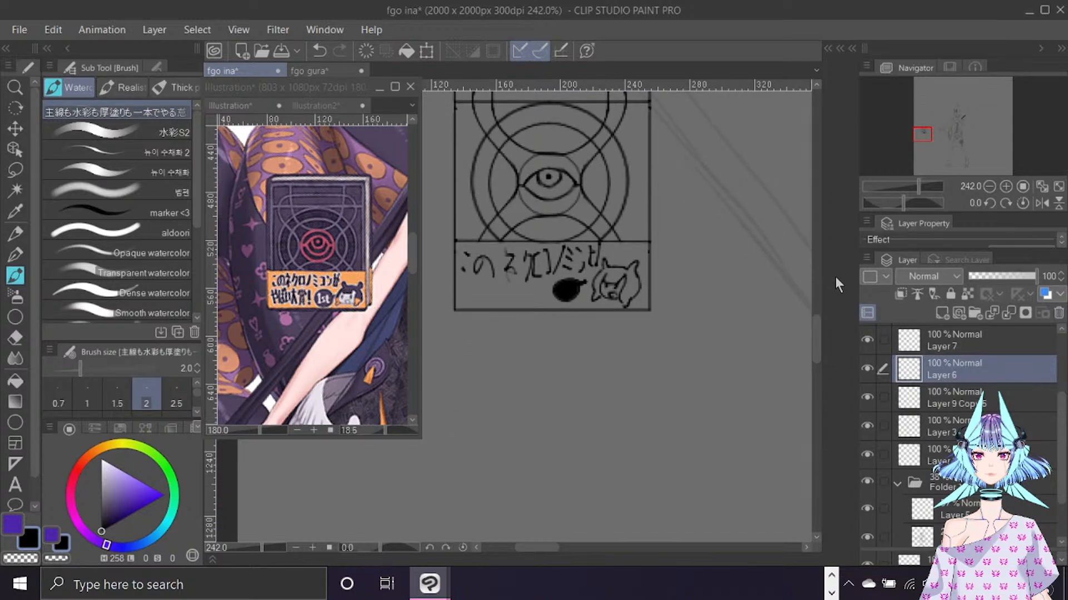
left_click_drag(545, 280, 543, 294)
left_click(543, 303)
mouse_move(504, 287)
left_mouse_down()
mouse_move(516, 286)
mouse_move(503, 303)
mouse_move(516, 306)
left_mouse_up()
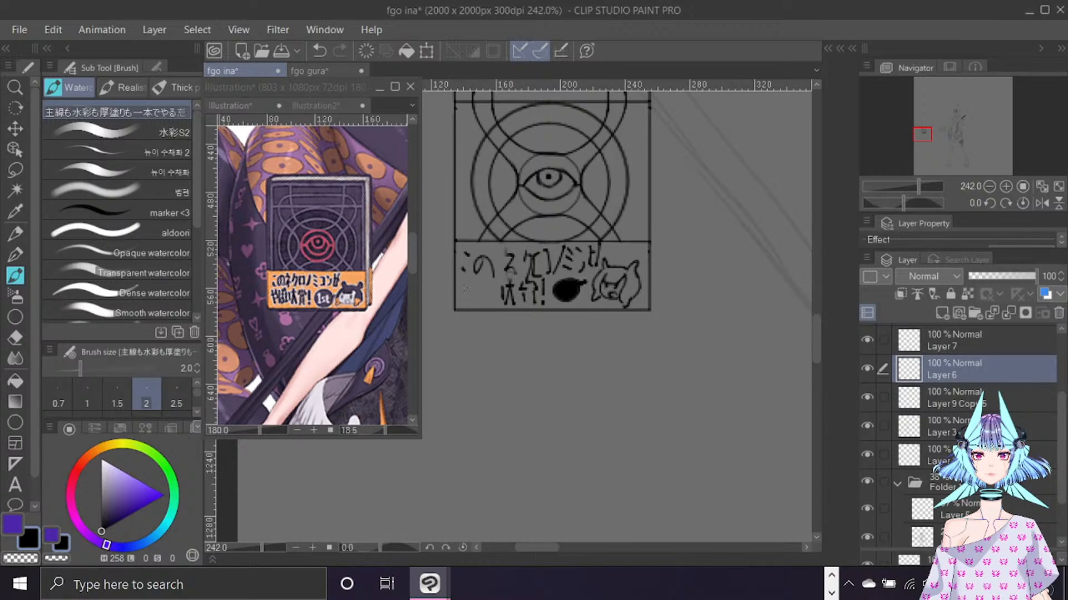
mouse_move(465, 280)
left_mouse_down()
mouse_move(468, 303)
mouse_move(475, 287)
mouse_move(479, 303)
mouse_move(490, 280)
mouse_move(493, 303)
mouse_move(490, 281)
left_mouse_up()
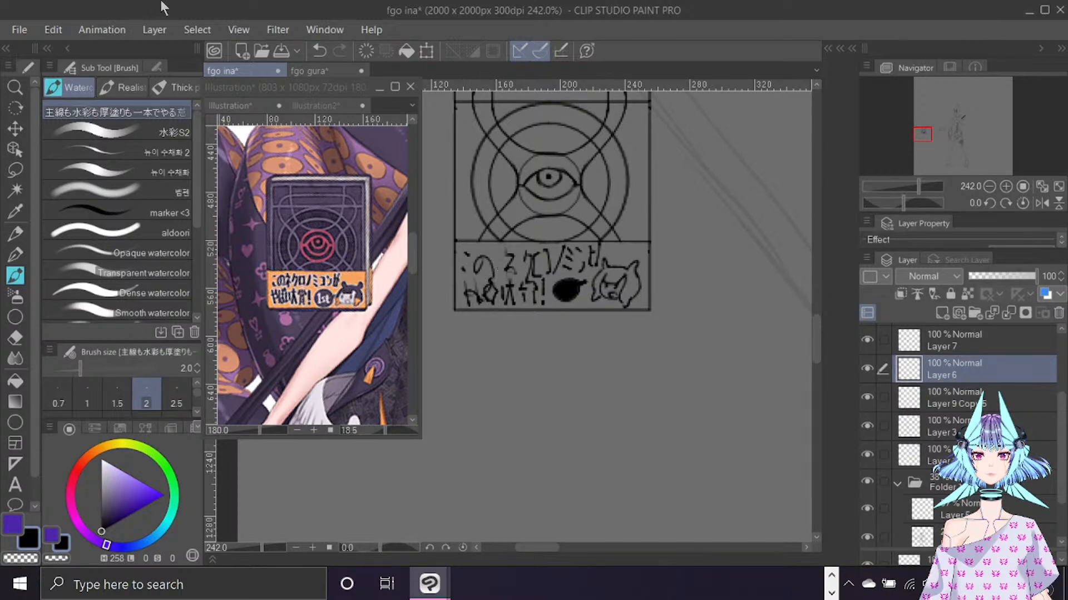
Check what Layer 6 contains by toggling its visibility, and merge it with the cover line art layer directly below.
scroll(513, 171, "down", 2)
scroll(512, 171, "down", 1)
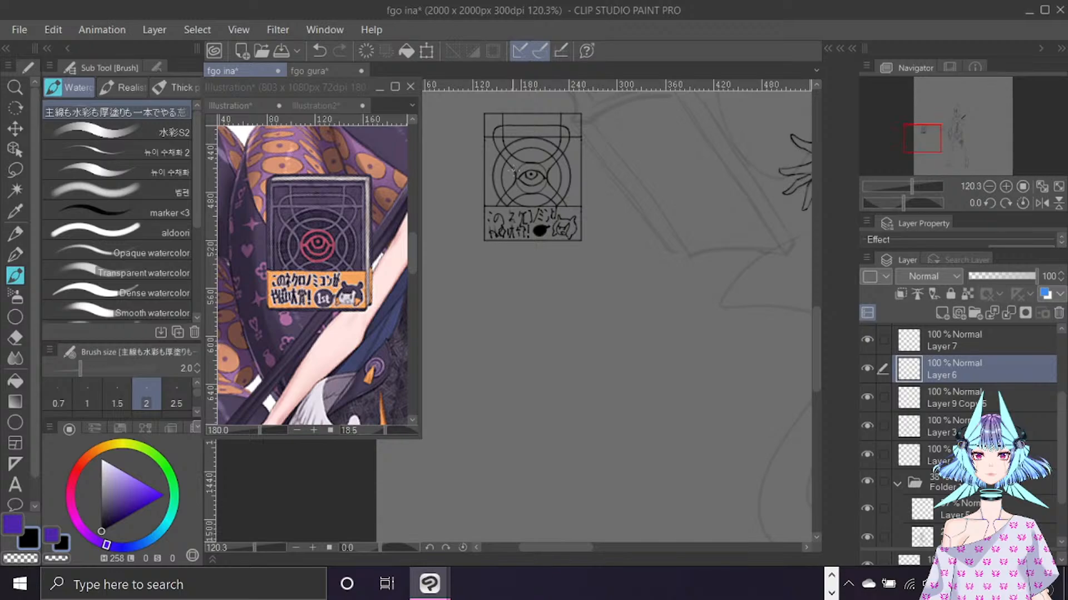
left_click_drag(816, 334, 811, 291)
left_click(866, 372)
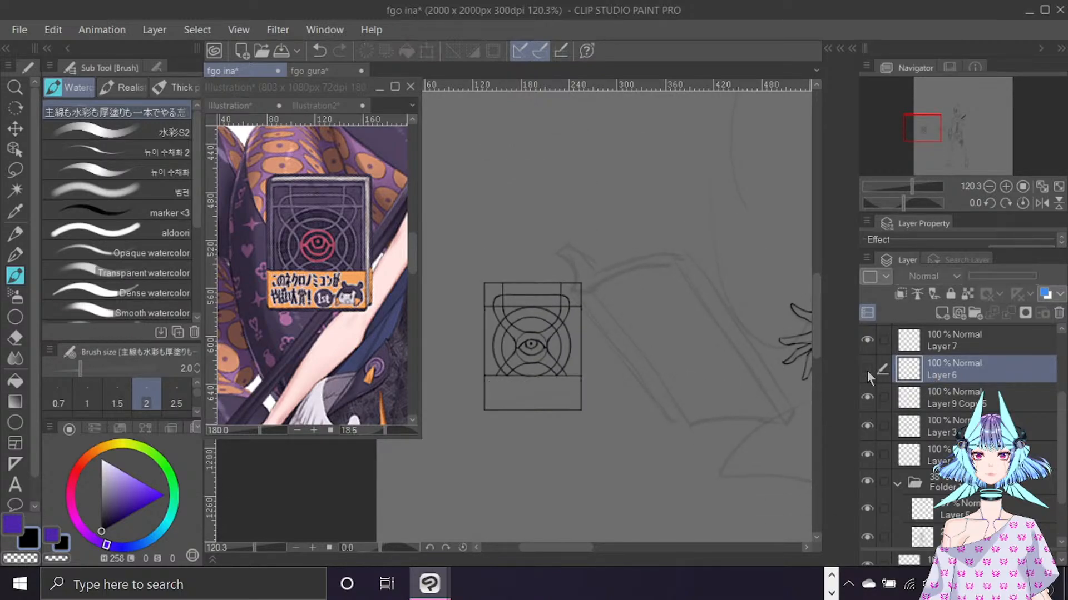
left_click(867, 371)
left_click(962, 406, "ctrl")
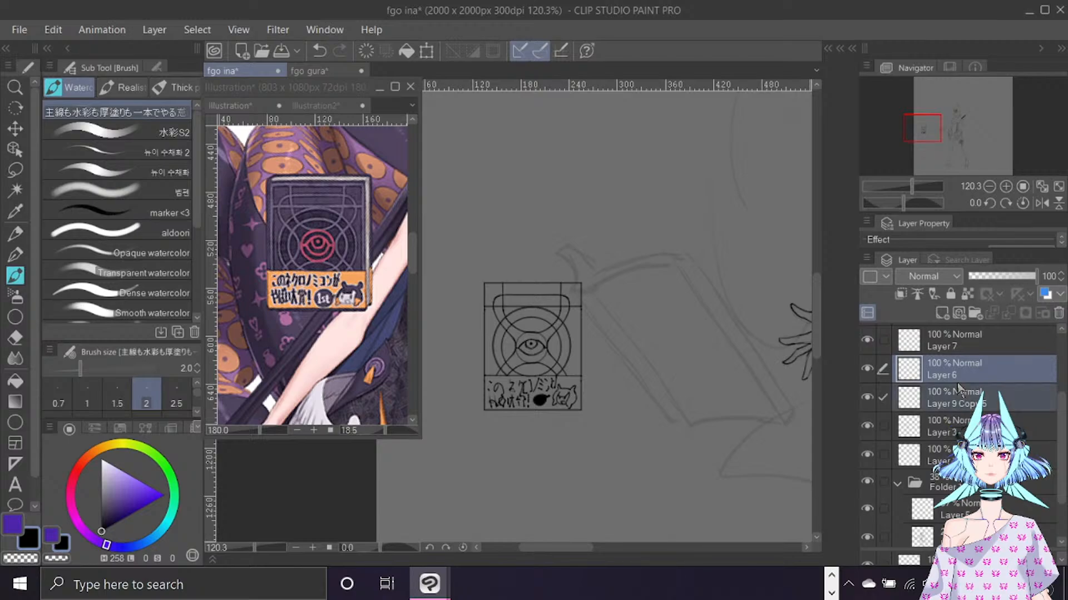
right_click(958, 387)
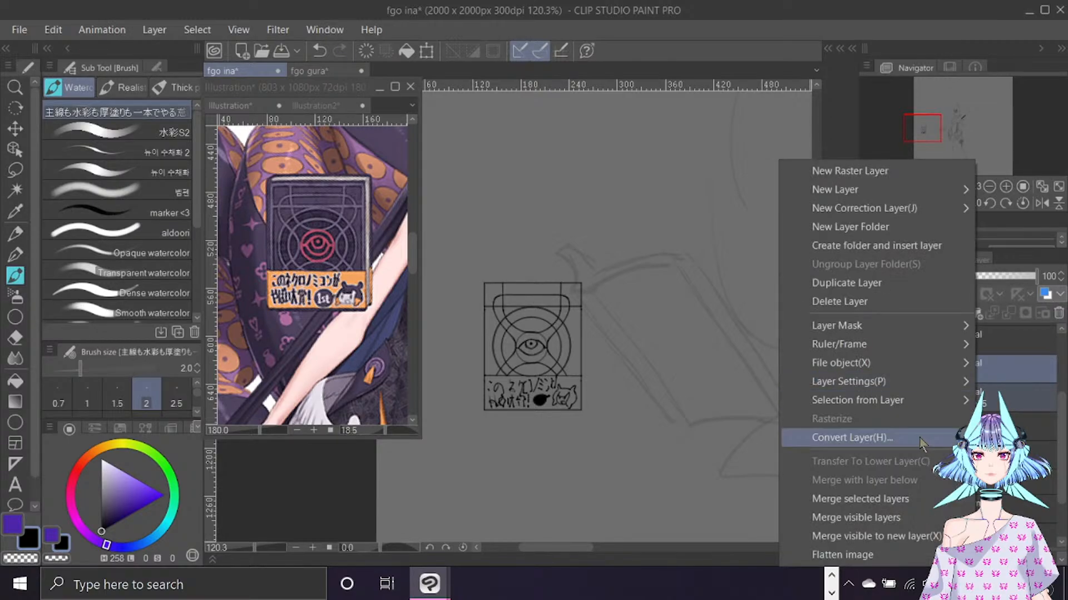
left_click(892, 494)
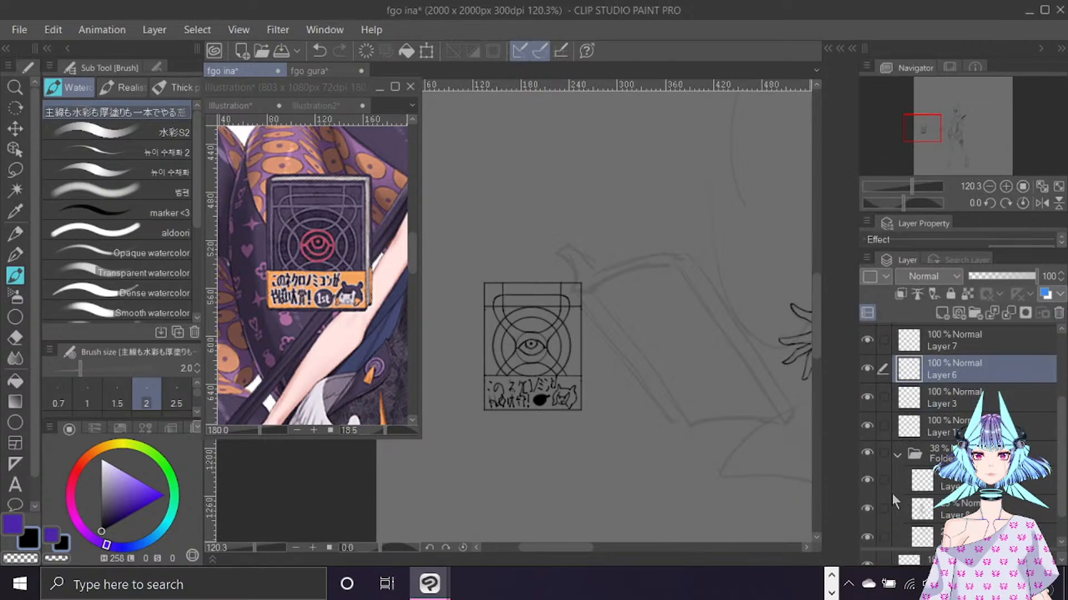
Move the merged cover onto the tilted book sketch, enlarge it and rotate it counterclockwise to match the sketch's slant.
key("ctrl+t")
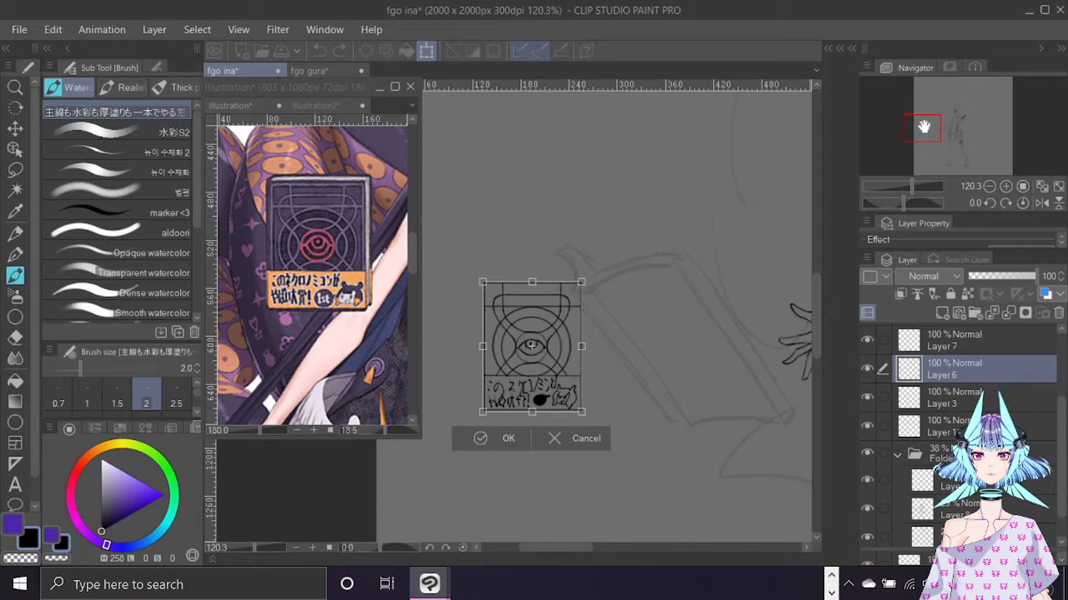
left_click_drag(918, 122, 924, 138)
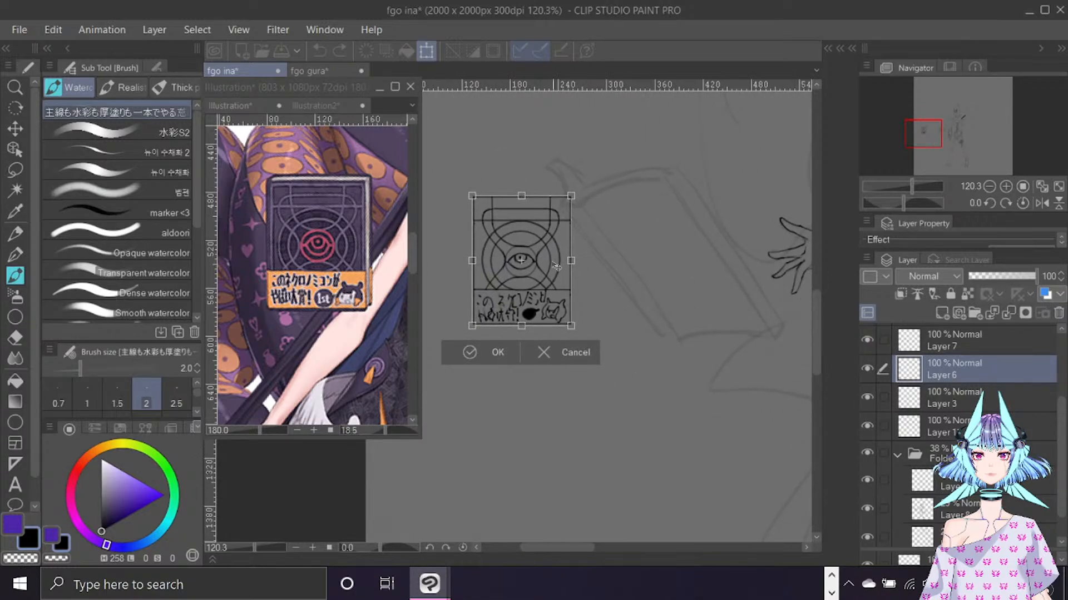
left_click_drag(536, 248, 658, 237)
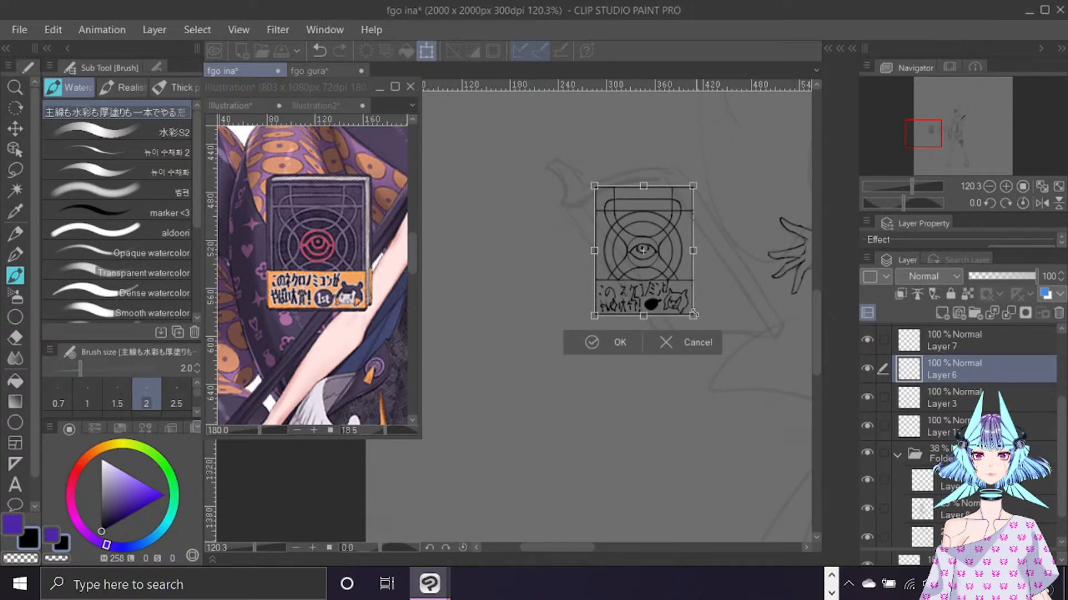
left_click_drag(694, 315, 720, 349)
left_click_drag(781, 225, 784, 280)
left_click_drag(664, 261, 680, 251)
scroll(588, 546, "right", 3)
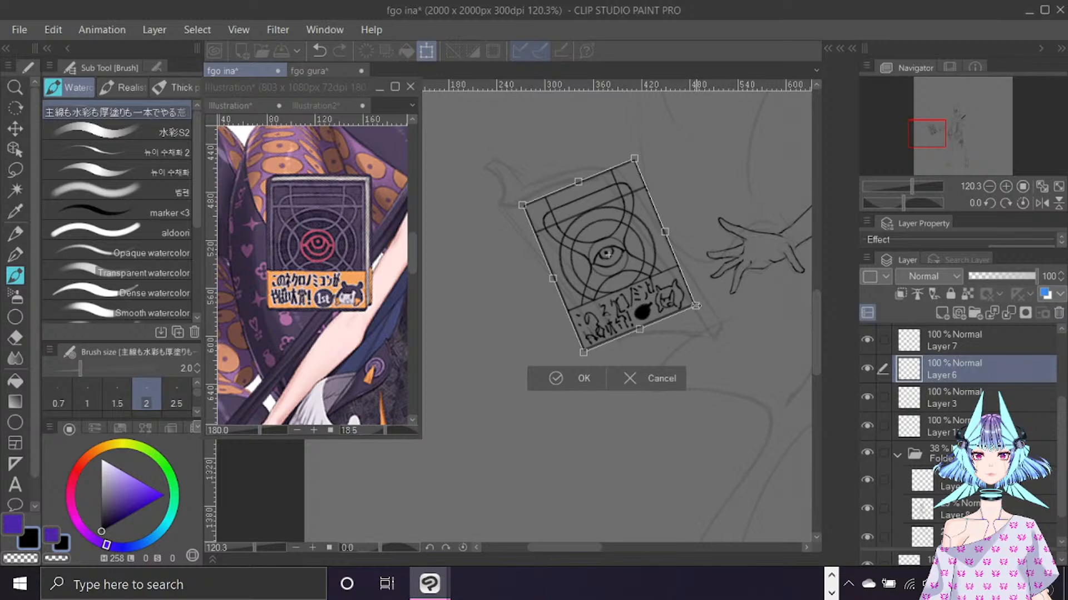
left_click_drag(696, 305, 699, 307)
left_click(589, 382)
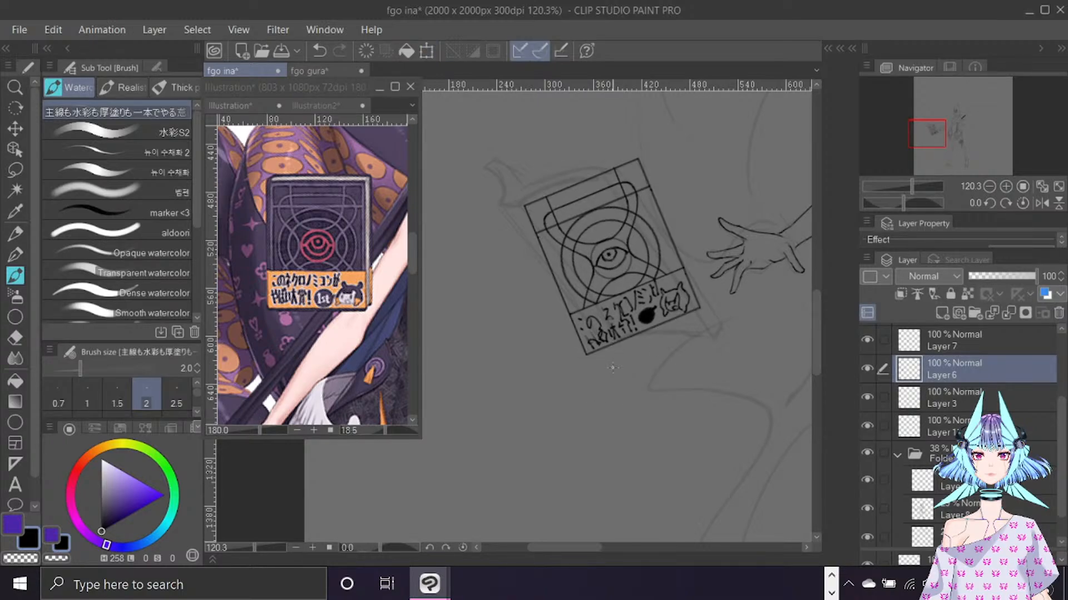
Distort the cover by its bounding corners, pulling the lower left inward and the upper left outward to fit the book sketch's perspective.
key("ctrl+t")
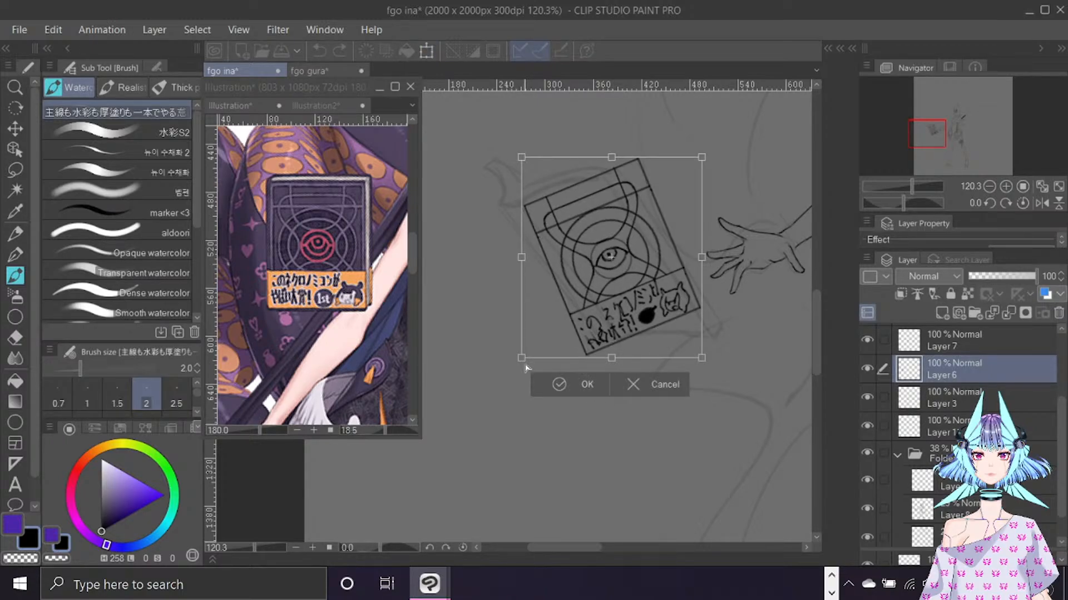
left_click_drag(525, 363, 565, 336)
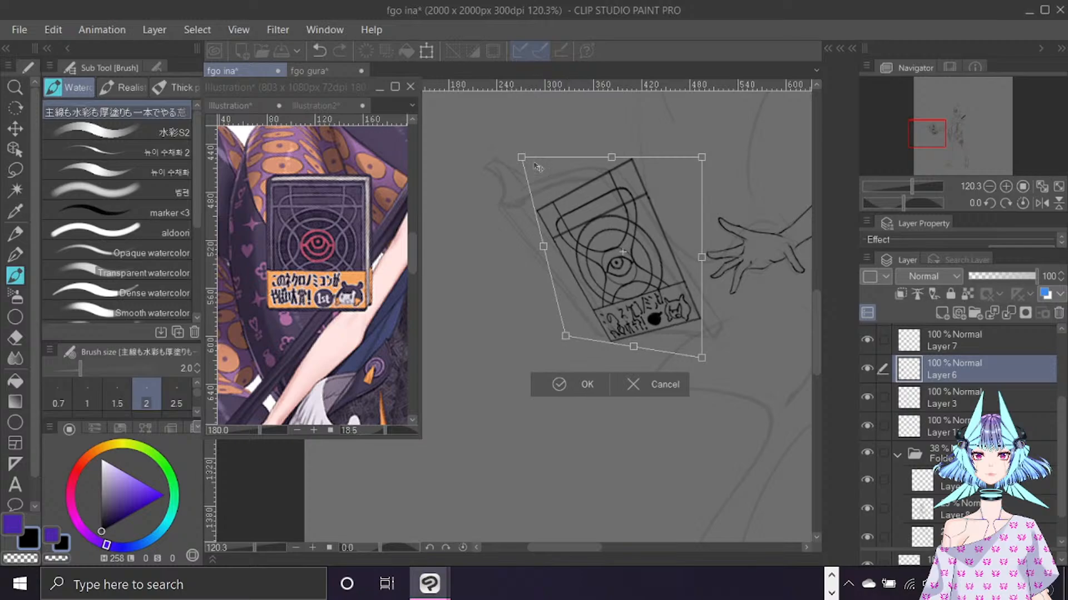
mouse_move(521, 158)
left_mouse_down()
mouse_move(489, 142)
mouse_move(490, 132)
left_mouse_up()
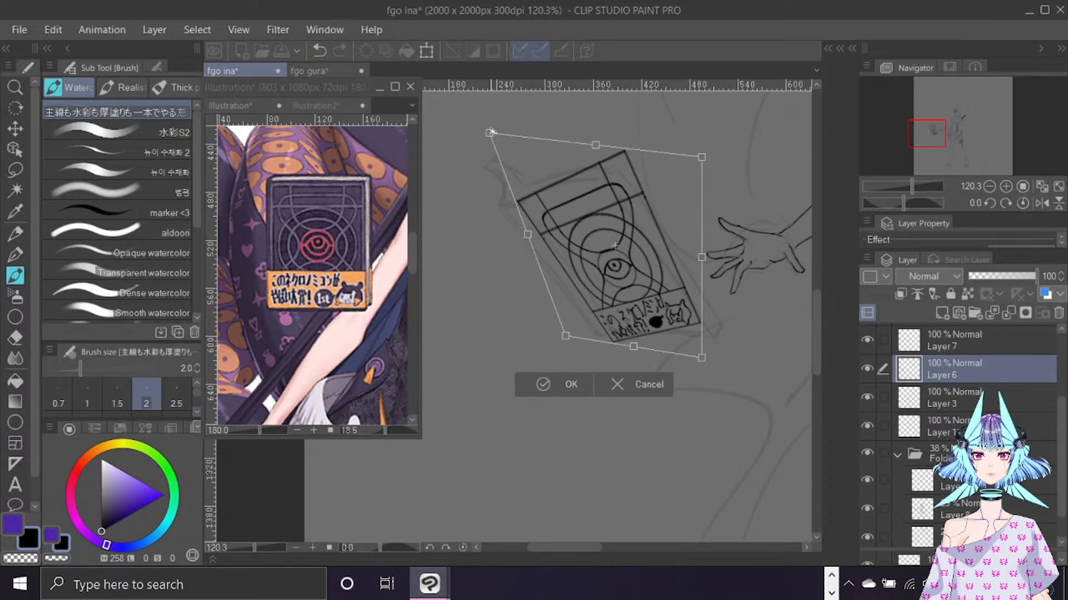
left_click_drag(565, 335, 578, 325)
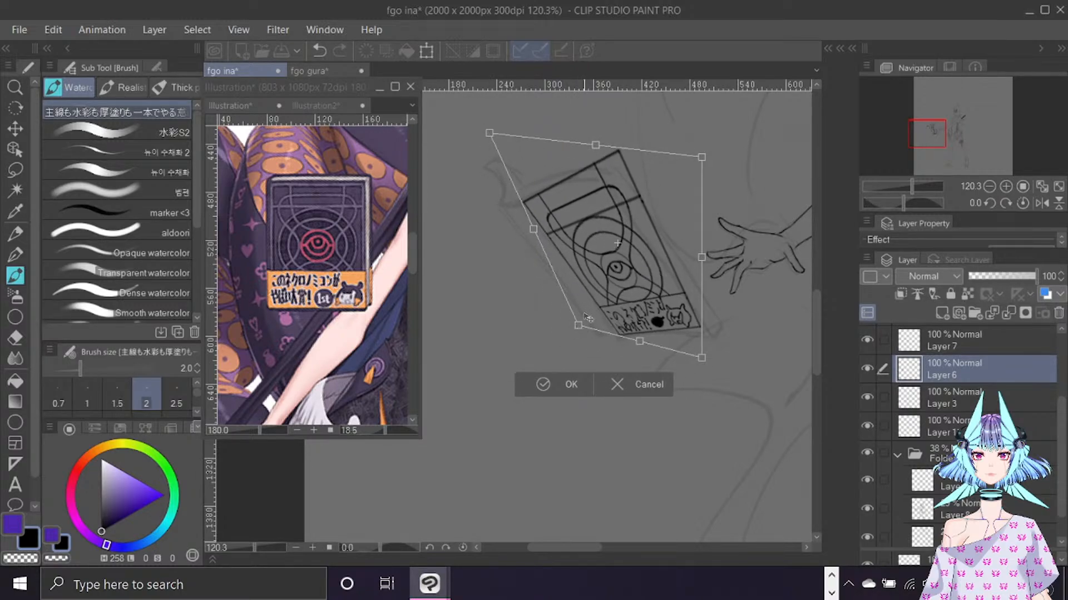
left_click_drag(702, 358, 707, 366)
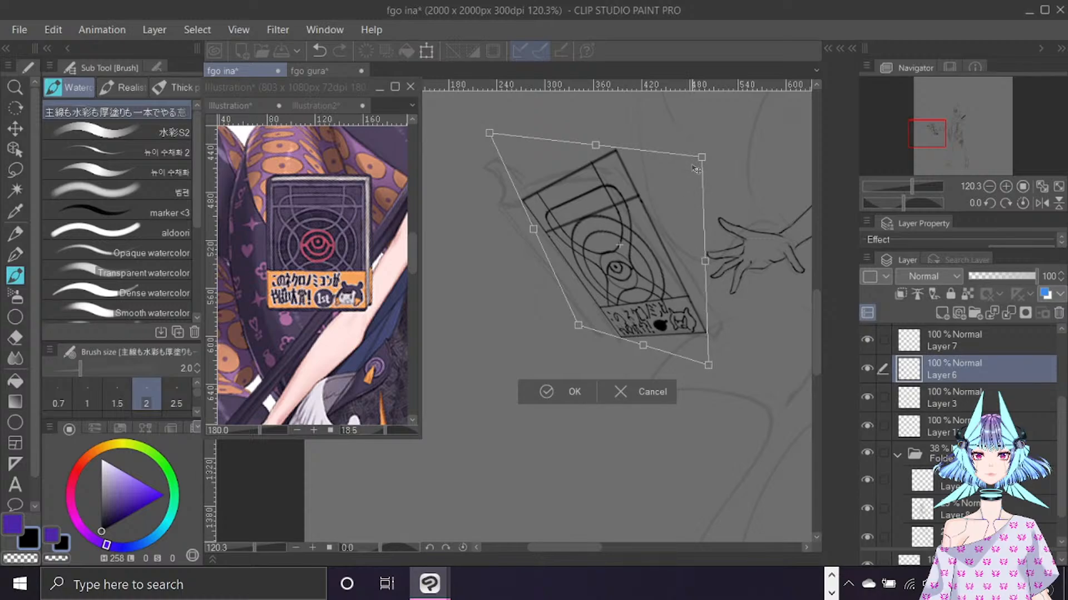
mouse_move(693, 166)
left_mouse_down()
mouse_move(699, 181)
mouse_move(692, 165)
left_mouse_up()
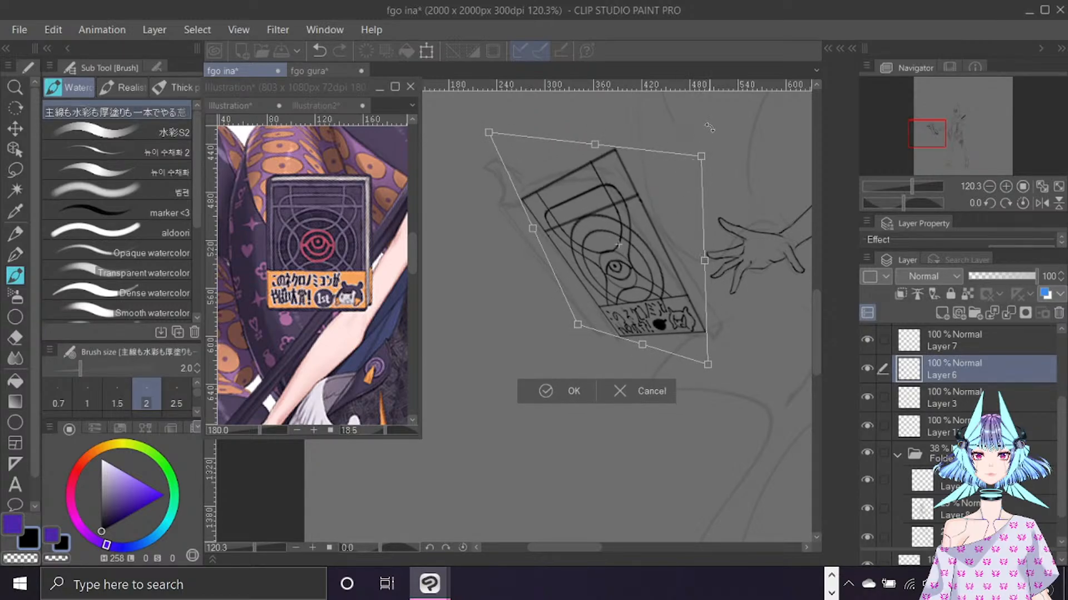
key("ctrl+z")
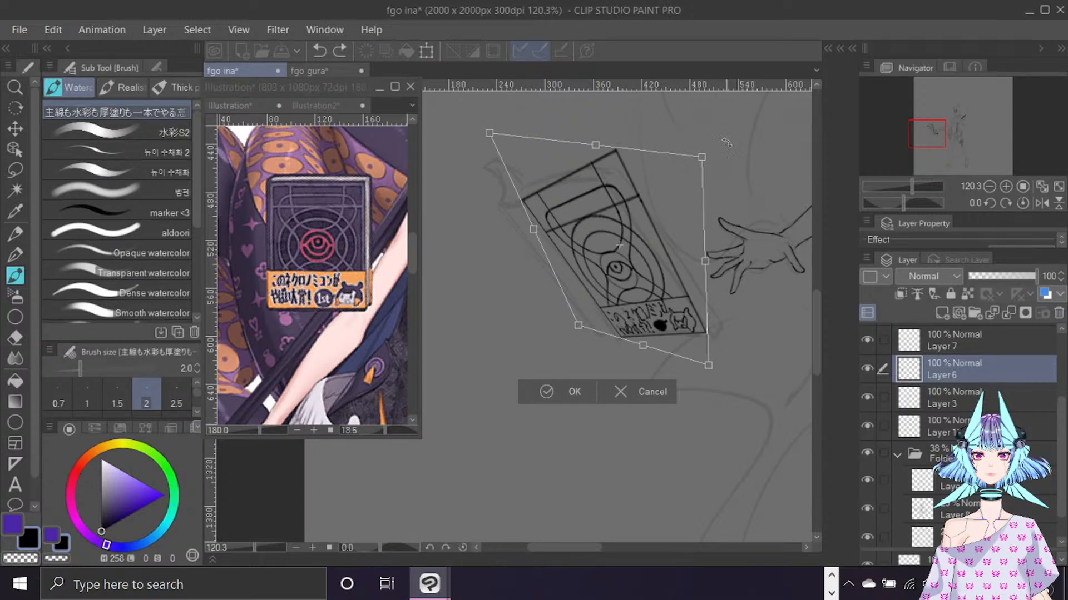
Pull the distortion's upper corners down and its lower right corner outward, apply it, and check the cover in a mirrored view.
left_click_drag(702, 160, 684, 182)
left_click_drag(490, 134, 493, 145)
left_click_drag(708, 367, 716, 371)
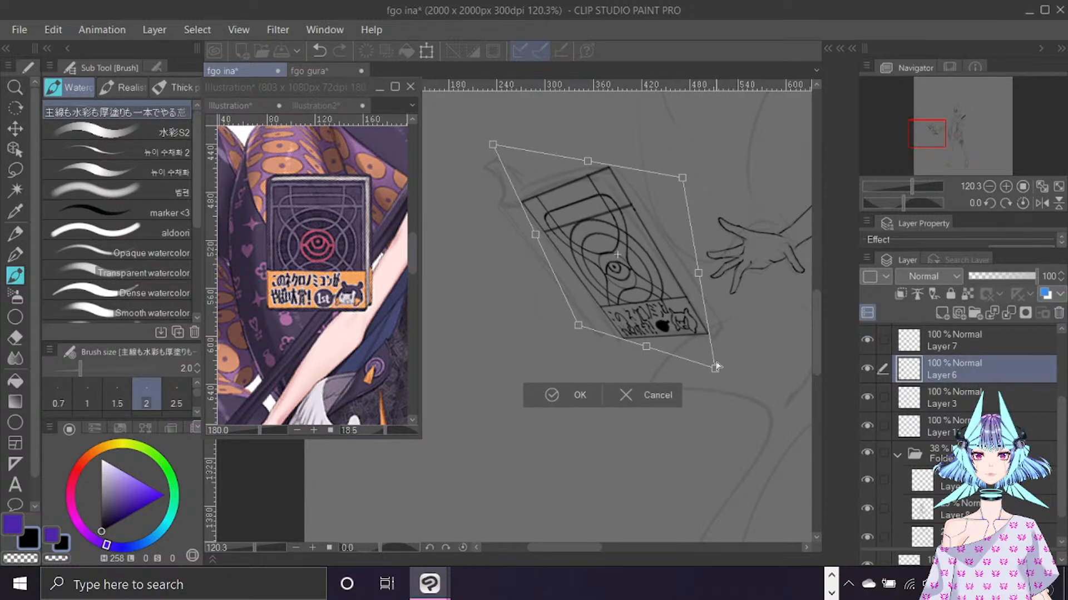
left_click(579, 395)
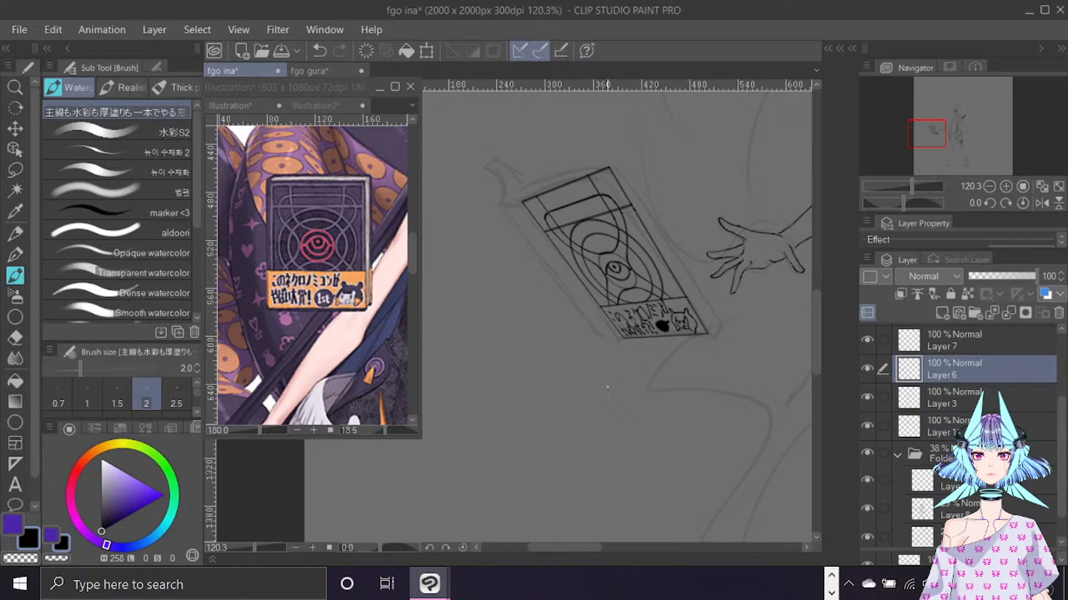
key("ctrl+f")
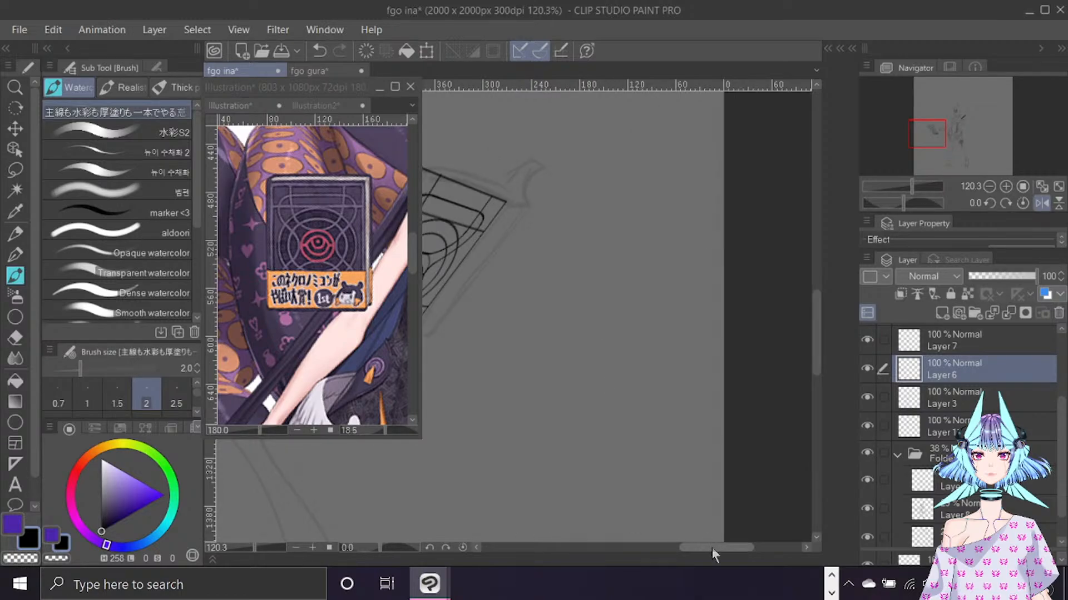
left_click_drag(712, 548, 694, 549)
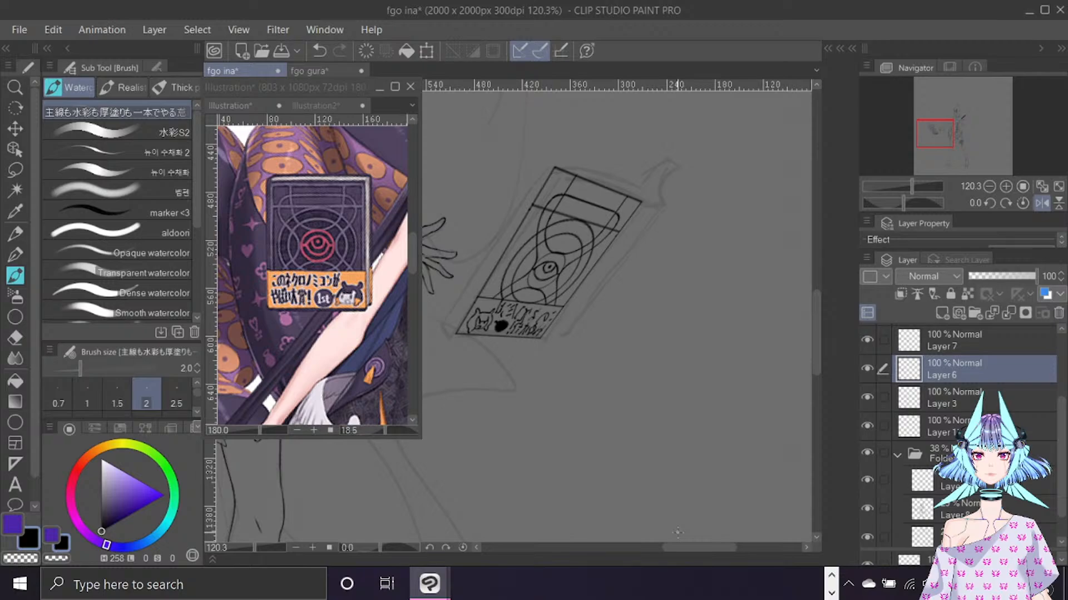
key("ctrl+f")
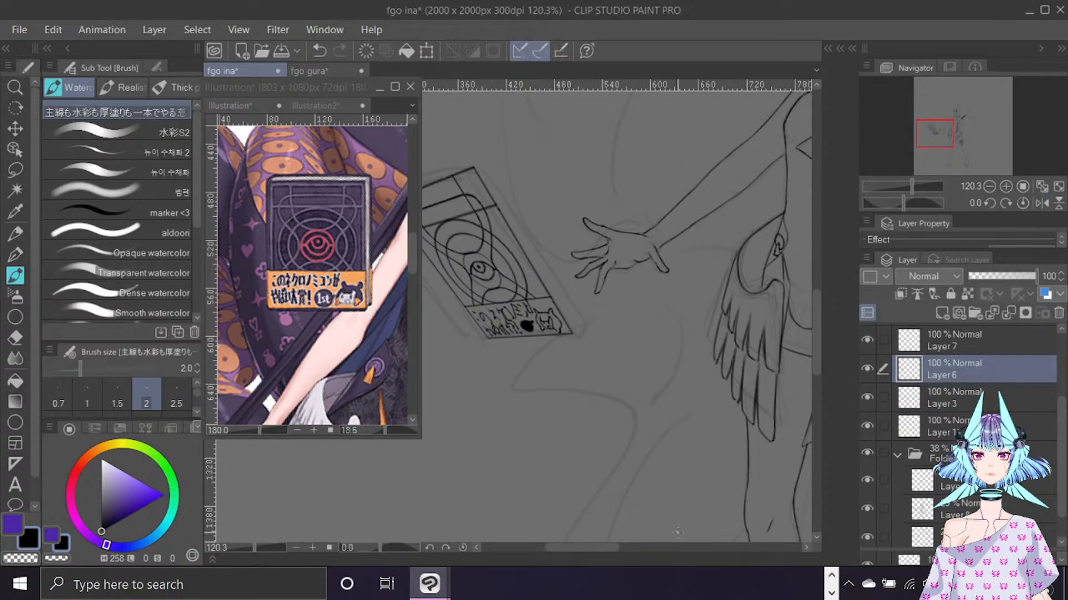
Start a mesh transformation on the book cover and bend its upper edge and eye pattern by shifting the inner and edge mesh points.
left_click(60, 35)
mouse_move(245, 393)
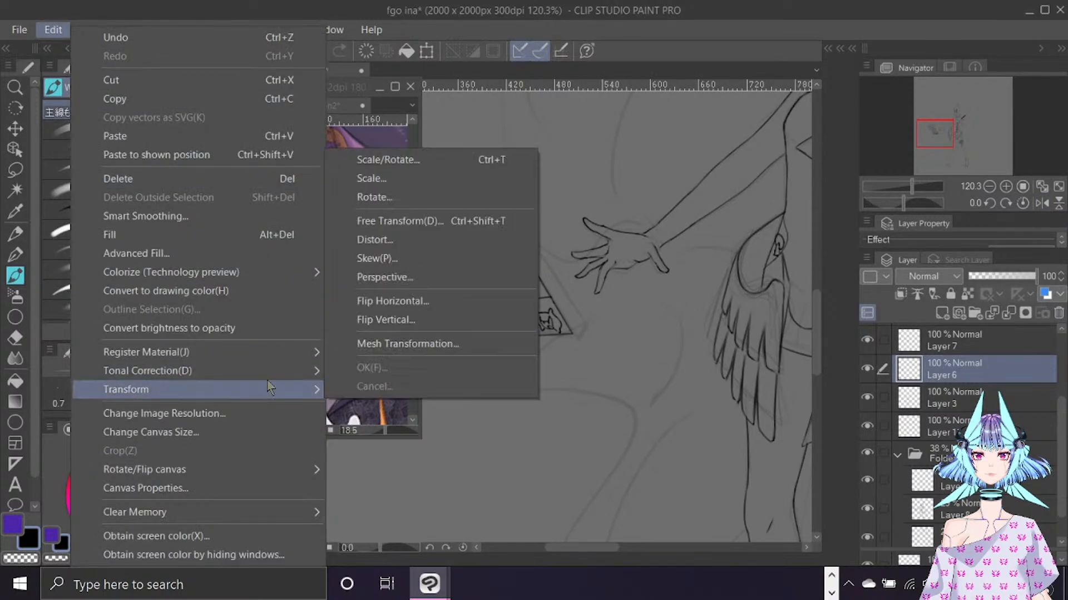
left_click(473, 346)
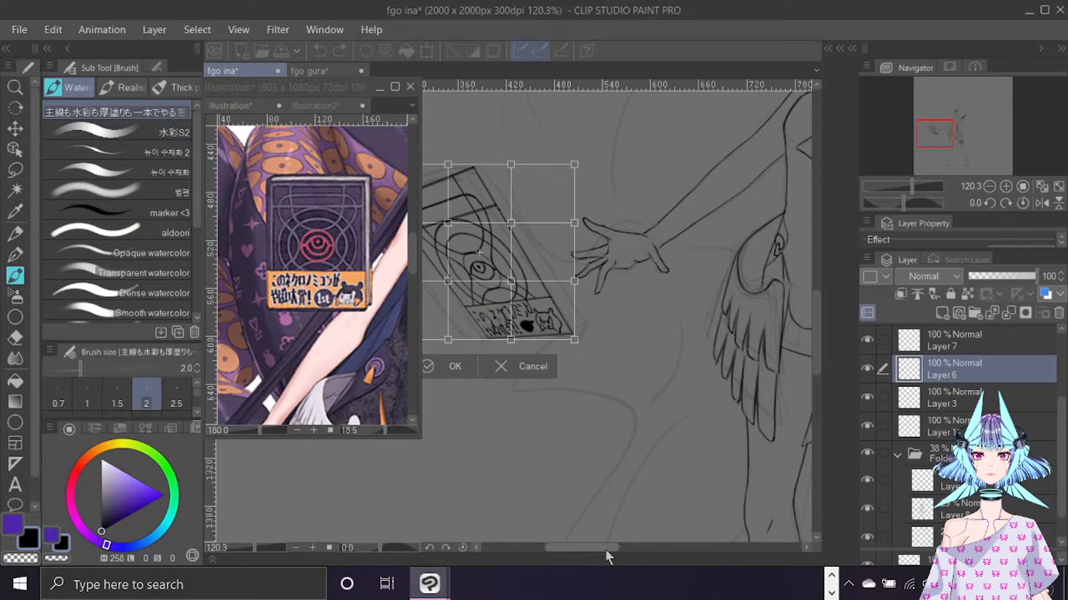
left_click_drag(605, 549, 592, 550)
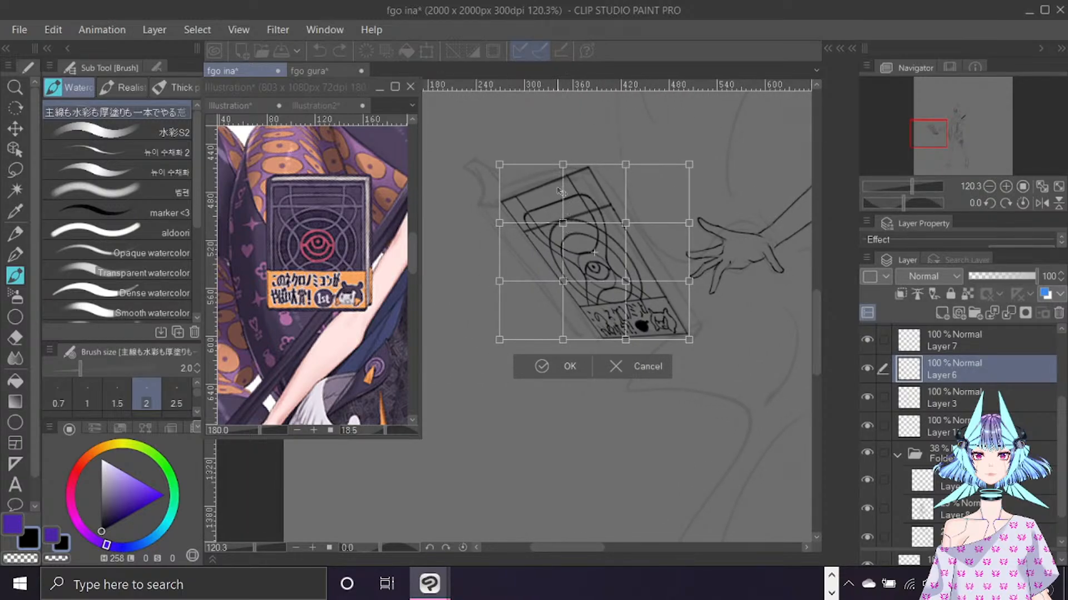
left_click_drag(562, 223, 552, 210)
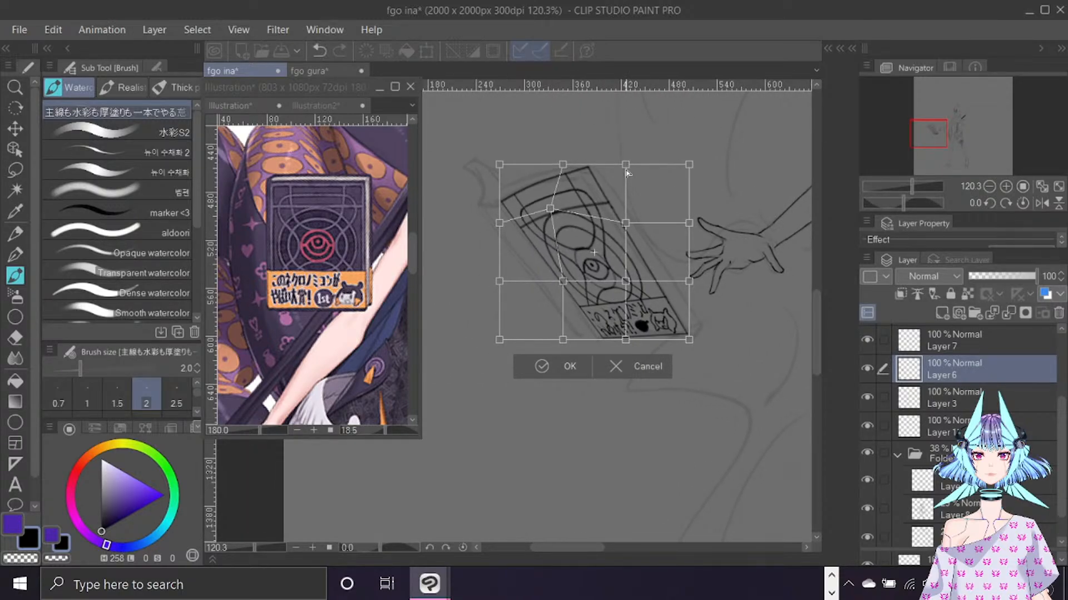
left_click_drag(625, 164, 612, 169)
left_click_drag(625, 340, 623, 338)
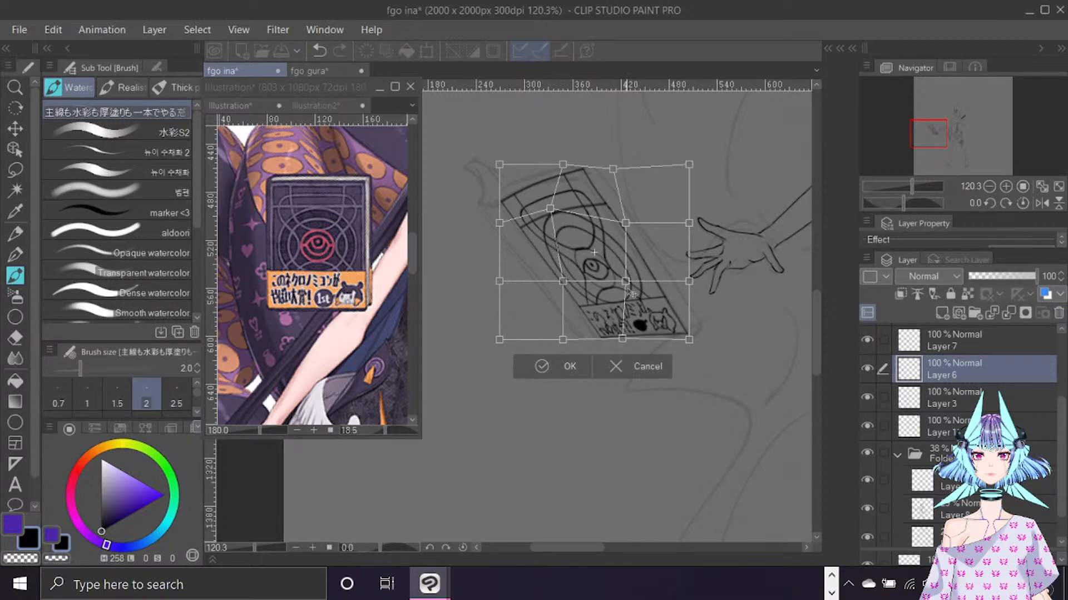
left_click_drag(625, 281, 615, 272)
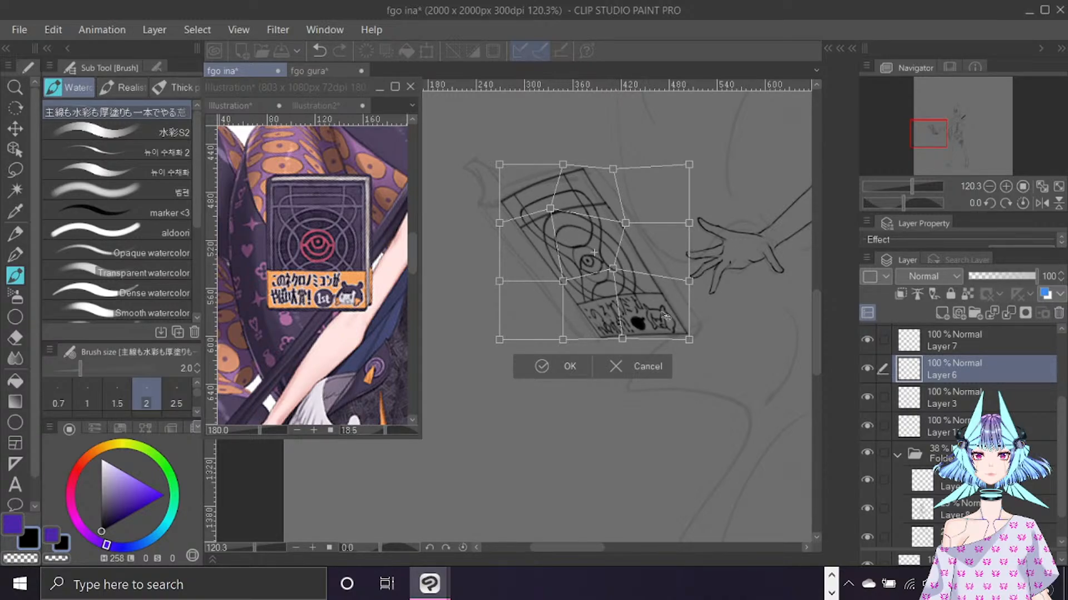
Bow the cover's bottom label edge by lifting one lower mesh point and lowering the other, and raise the upper left inner point.
left_click_drag(639, 328, 645, 321)
key("ctrl+z")
left_click_drag(550, 208, 546, 202)
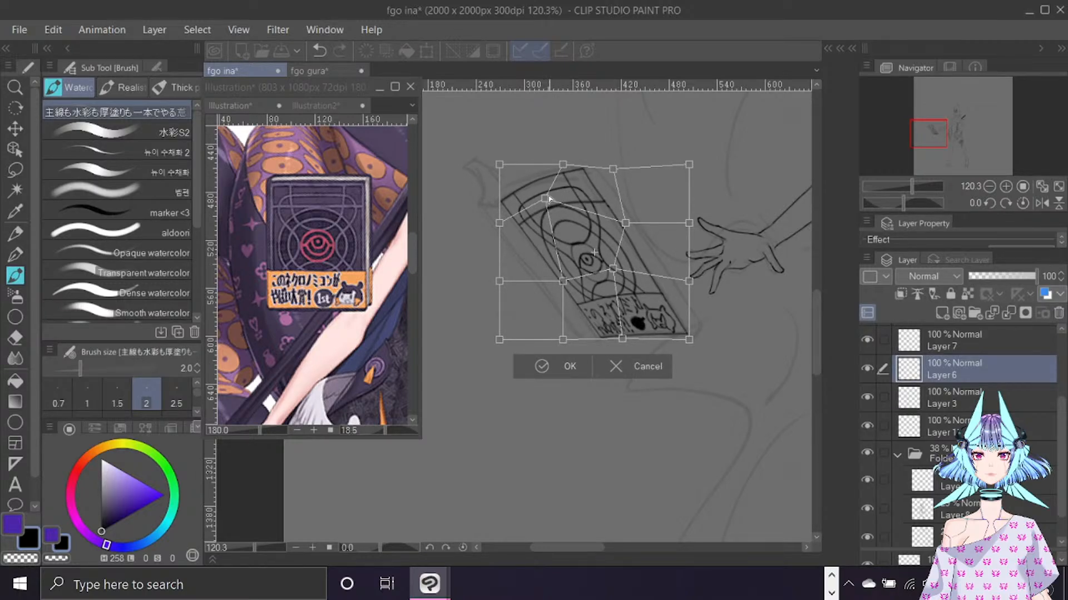
left_click_drag(623, 339, 566, 360)
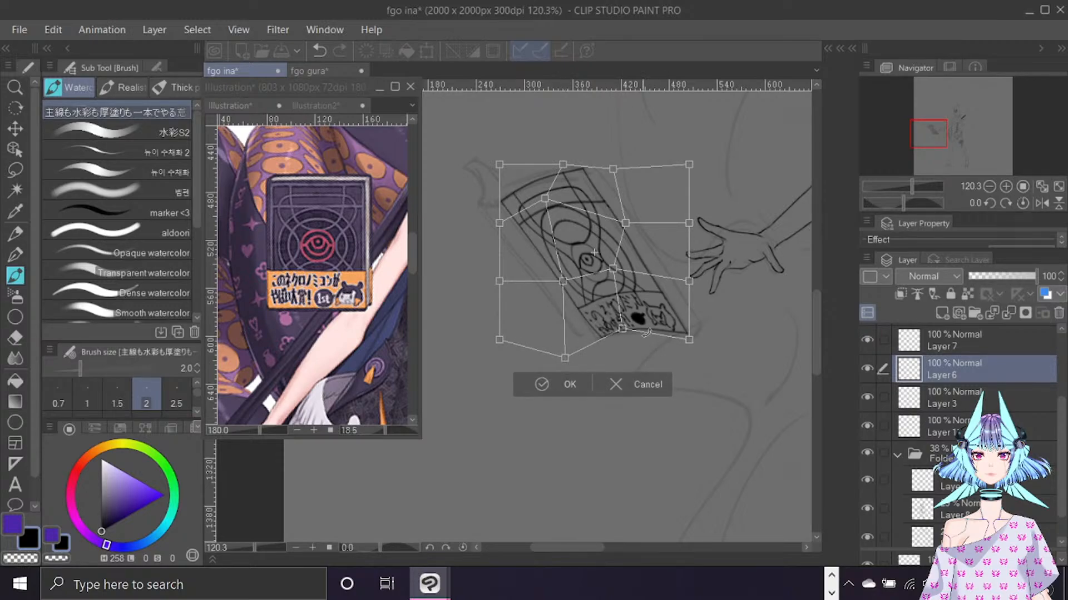
left_click_drag(623, 329, 624, 331)
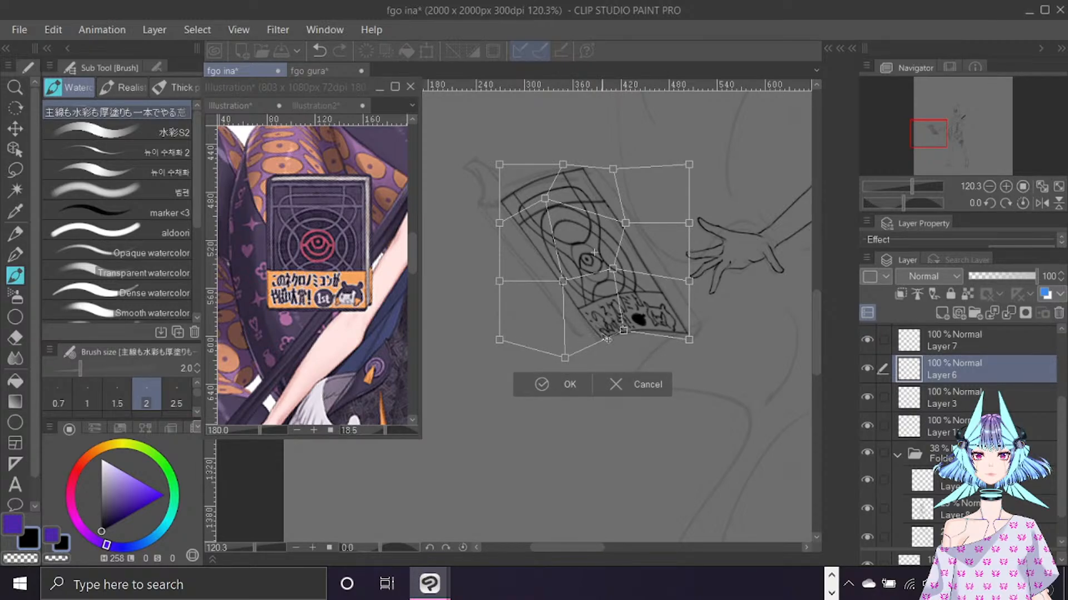
left_click_drag(565, 359, 560, 362)
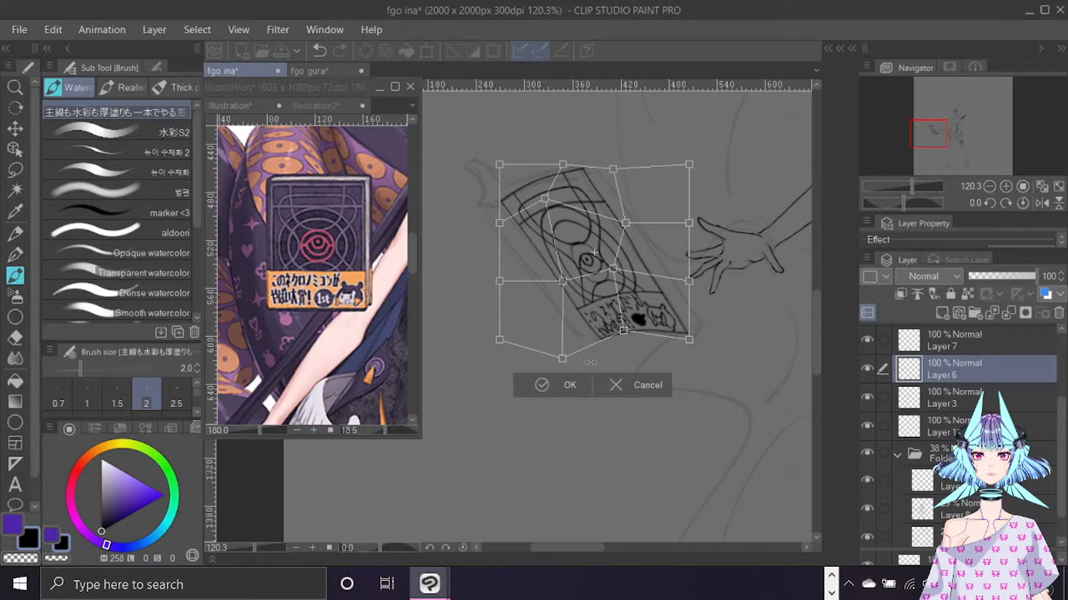
Mirror the view, pull the mesh's lower edge point further down beside the label band, and apply the mesh transformation.
key("ctrl+f")
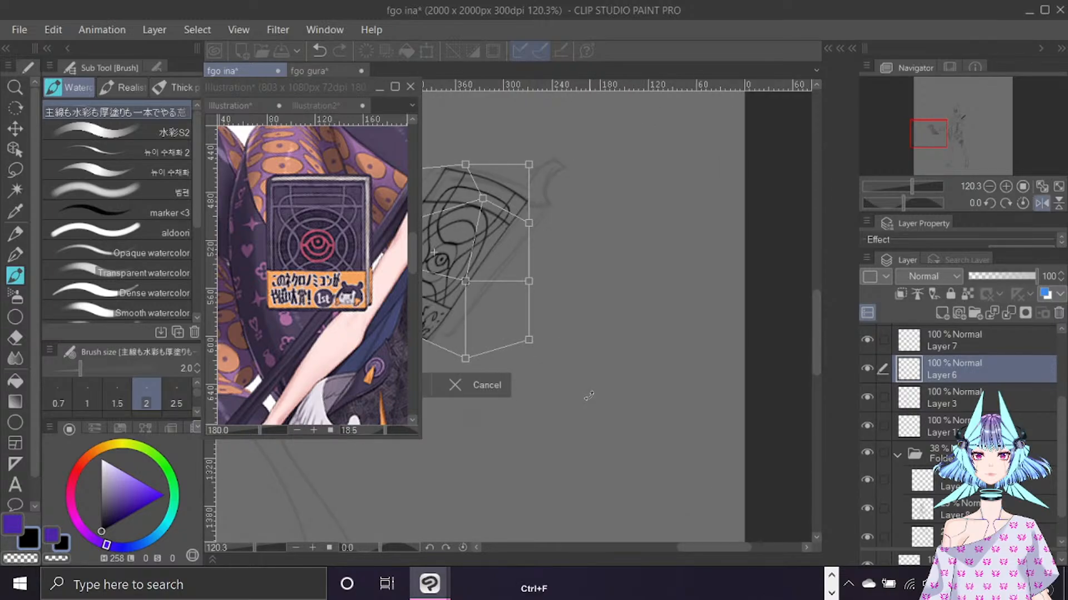
left_click_drag(688, 551, 666, 554)
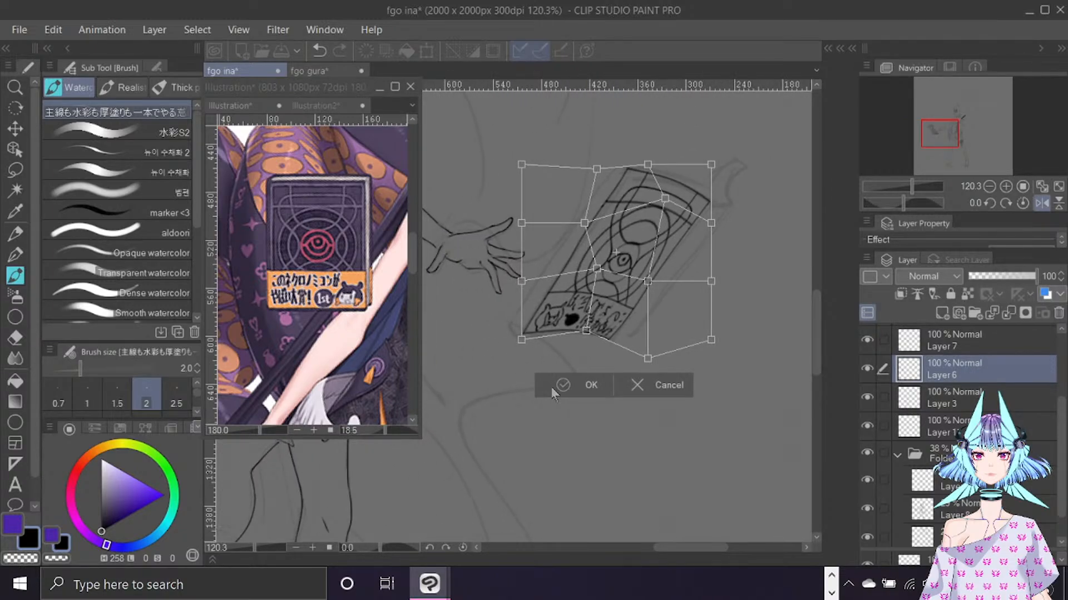
left_click_drag(647, 359, 644, 368)
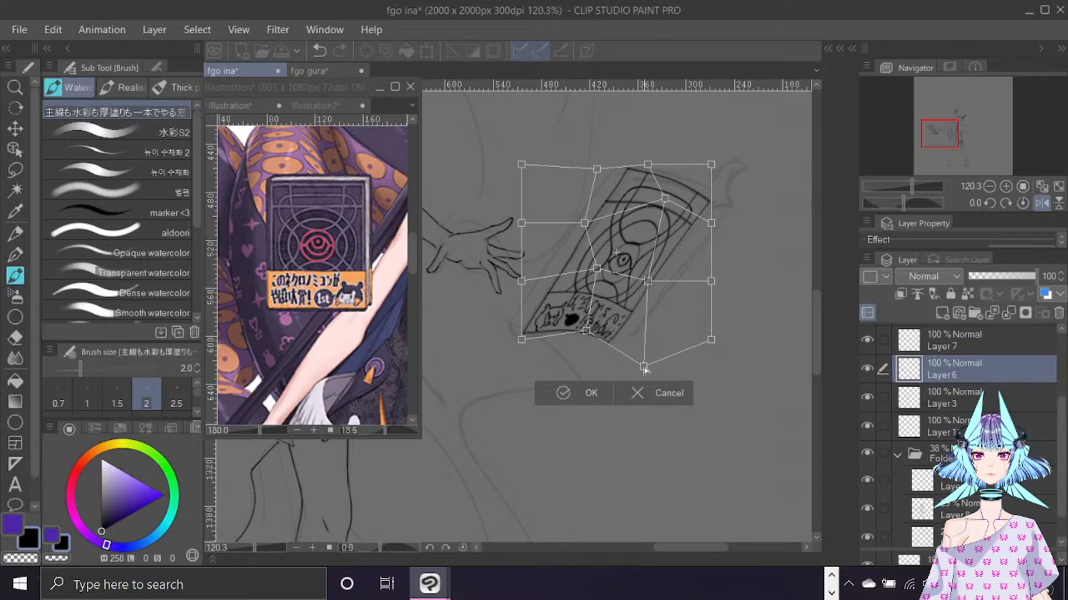
left_click_drag(647, 281, 649, 283)
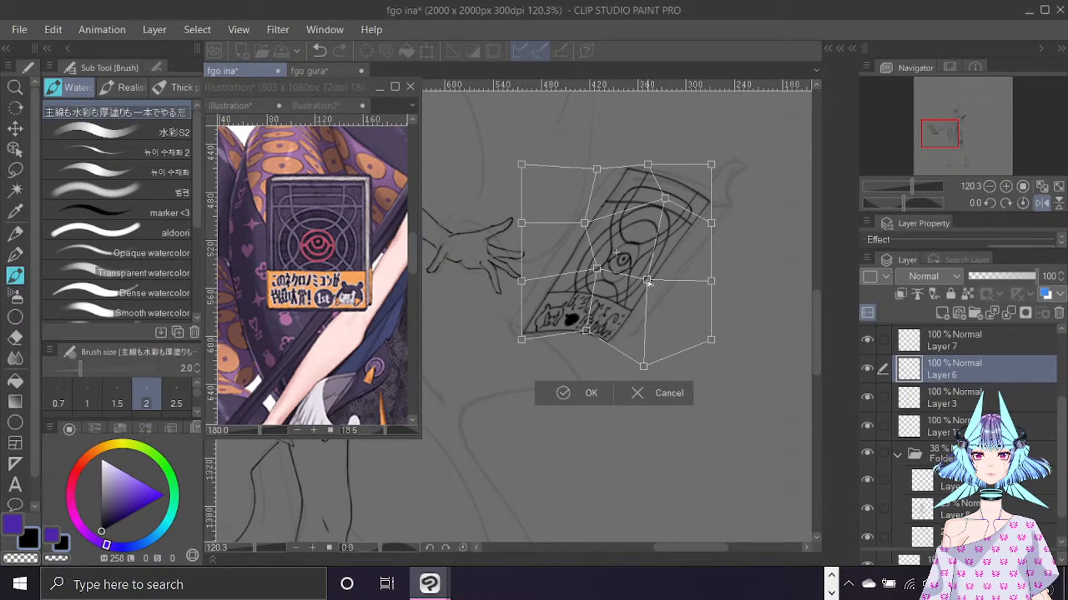
left_click_drag(717, 222, 717, 224)
left_click(593, 393)
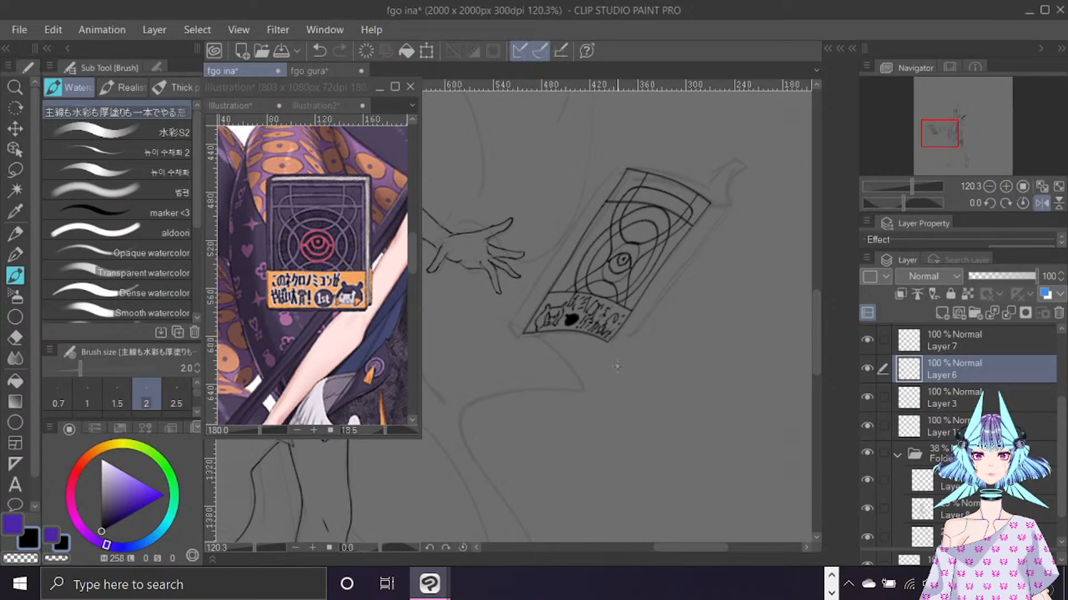
Mesh-transform the cover again to lower its top edge near the outer corner, apply it, and restore the unmirrored view.
left_click(53, 29)
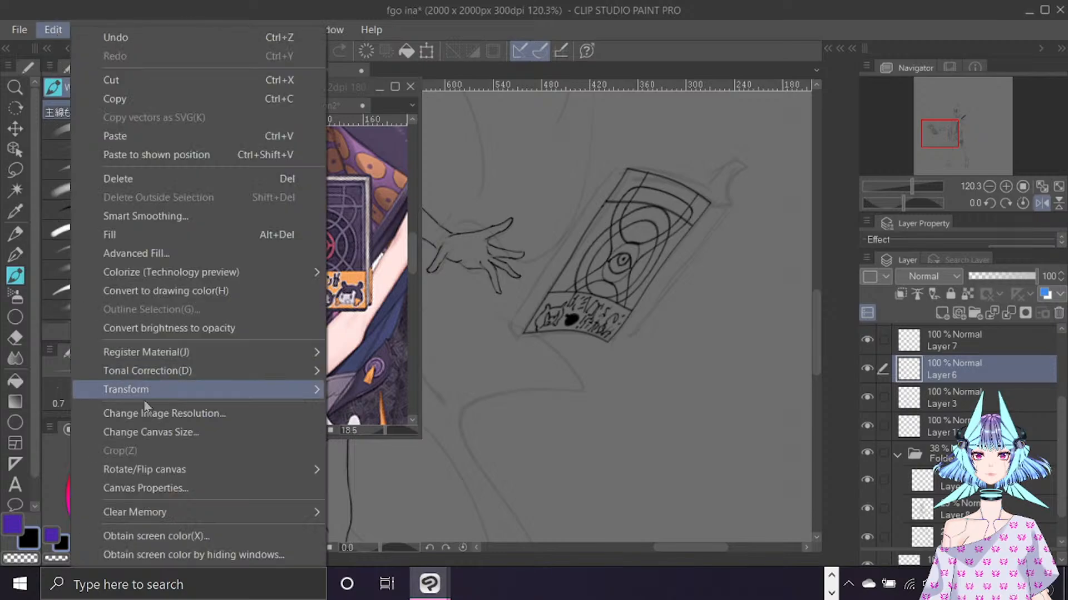
mouse_move(156, 392)
left_click(467, 342)
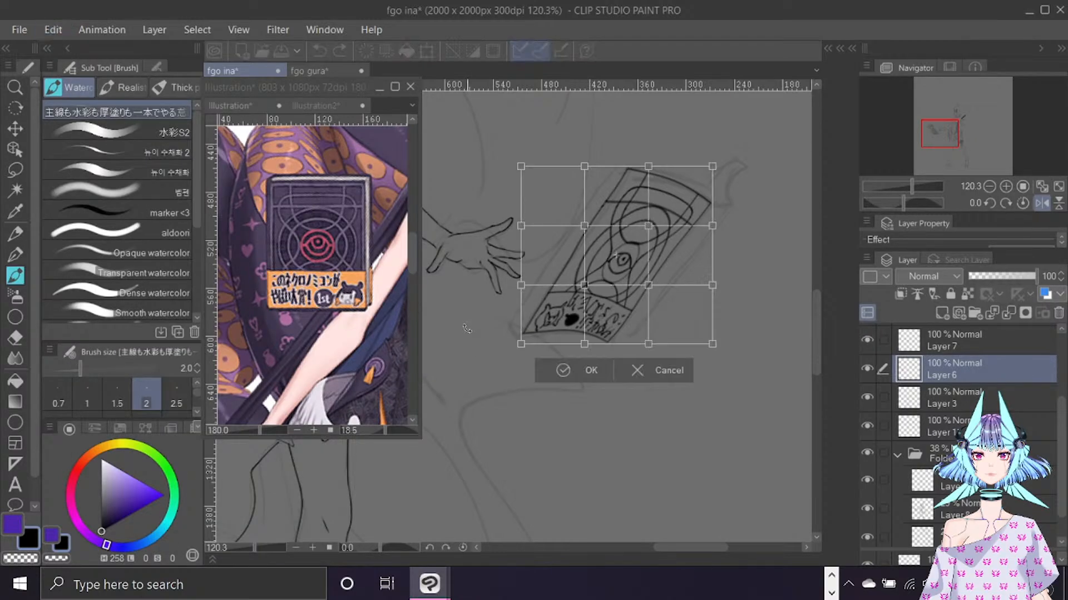
left_click_drag(653, 227, 650, 222)
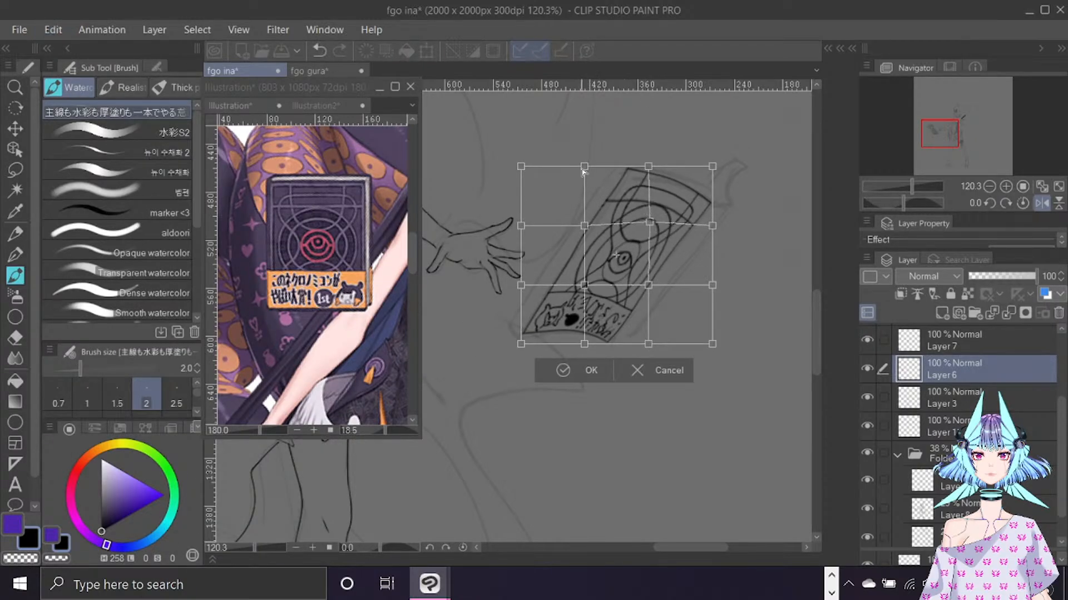
left_click_drag(584, 166, 573, 184)
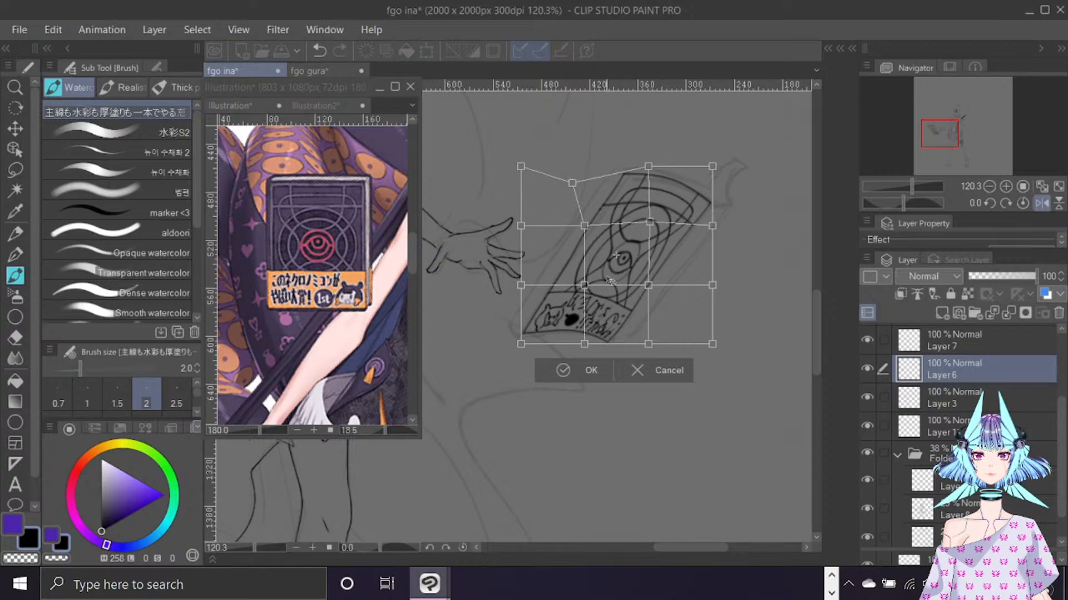
left_click_drag(585, 226, 589, 228)
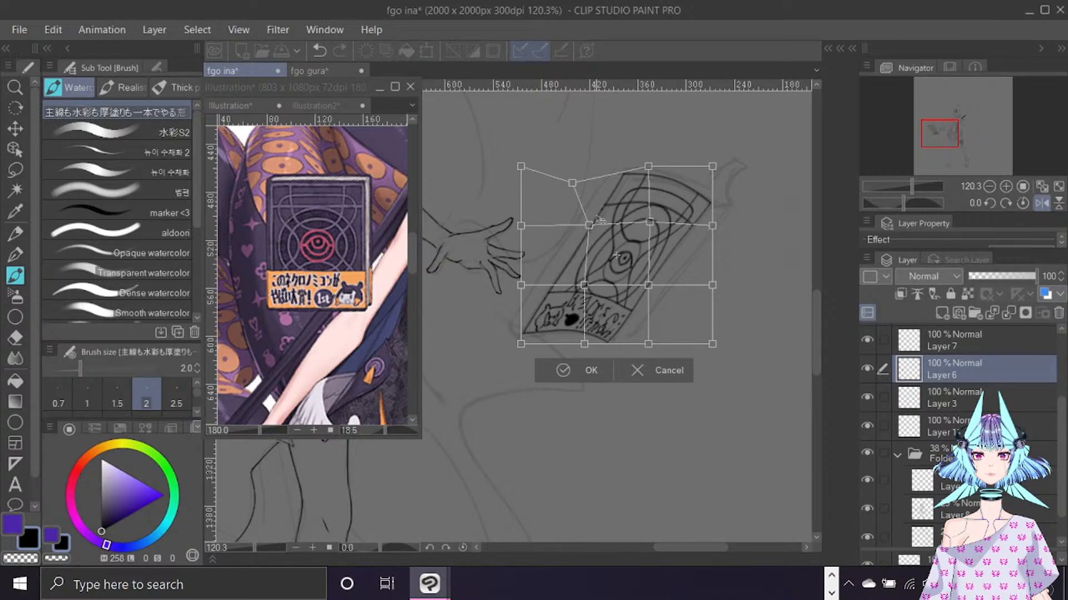
left_click(588, 372)
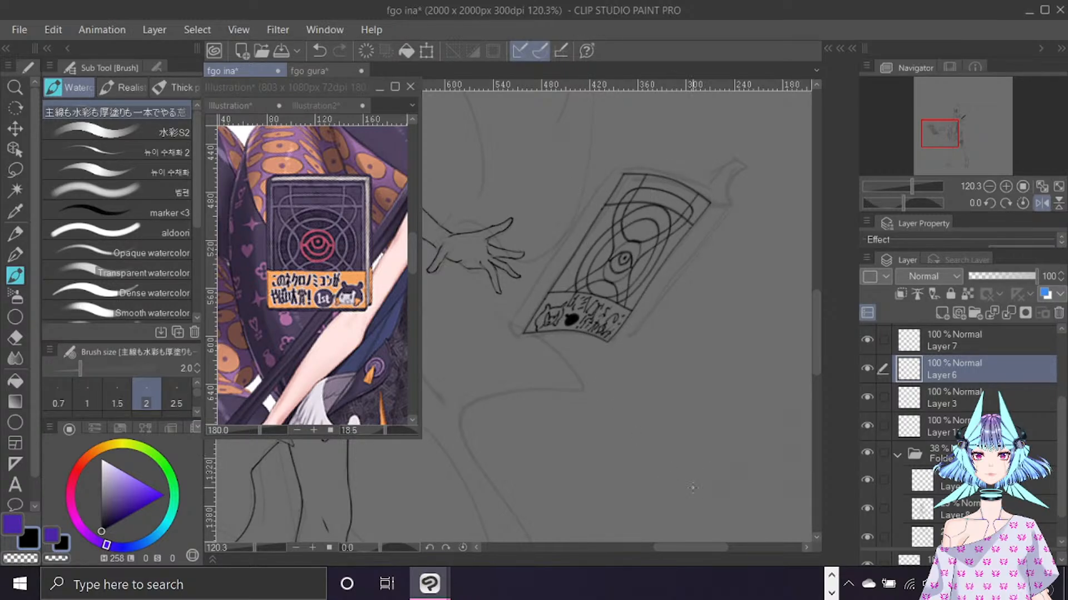
key("ctrl+f")
key("b")
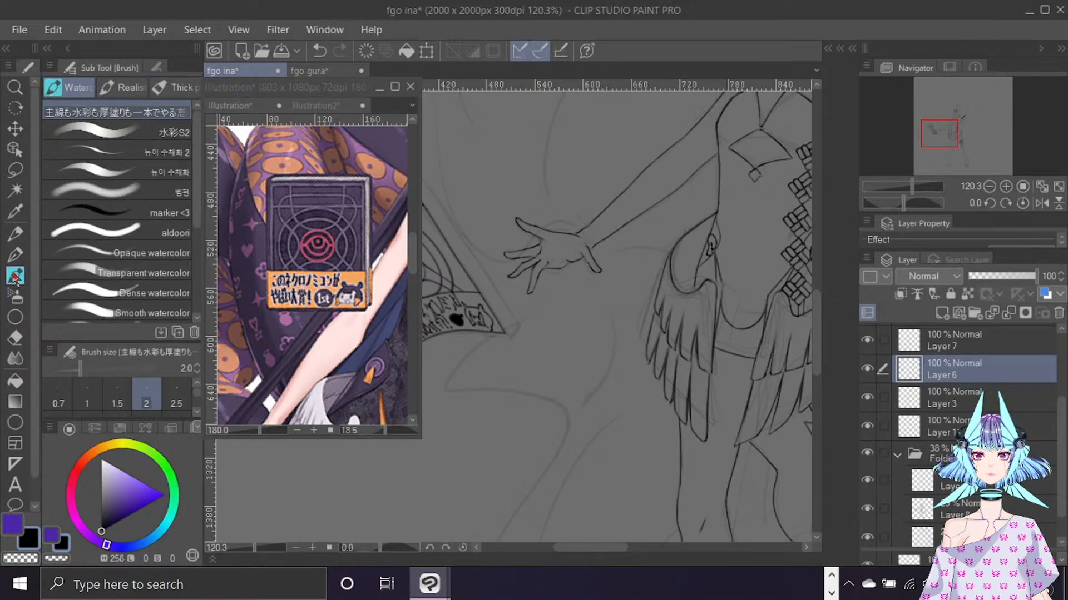
Adjust the cover's bottom edge around the label band with another mesh transformation of the lower points, and apply it.
left_click_drag(612, 547, 591, 550)
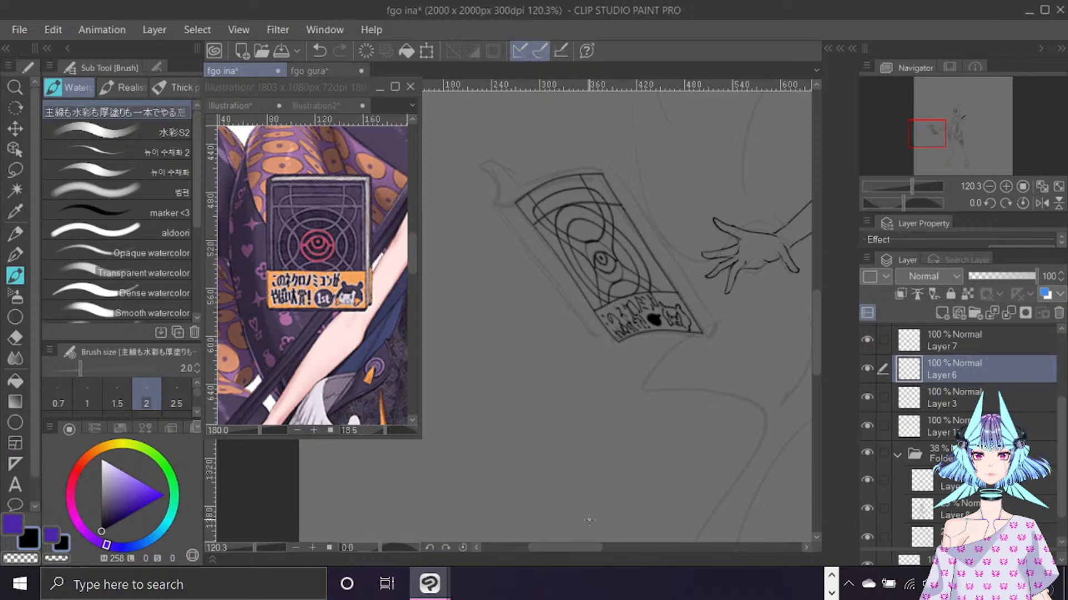
left_click(54, 30)
mouse_move(228, 389)
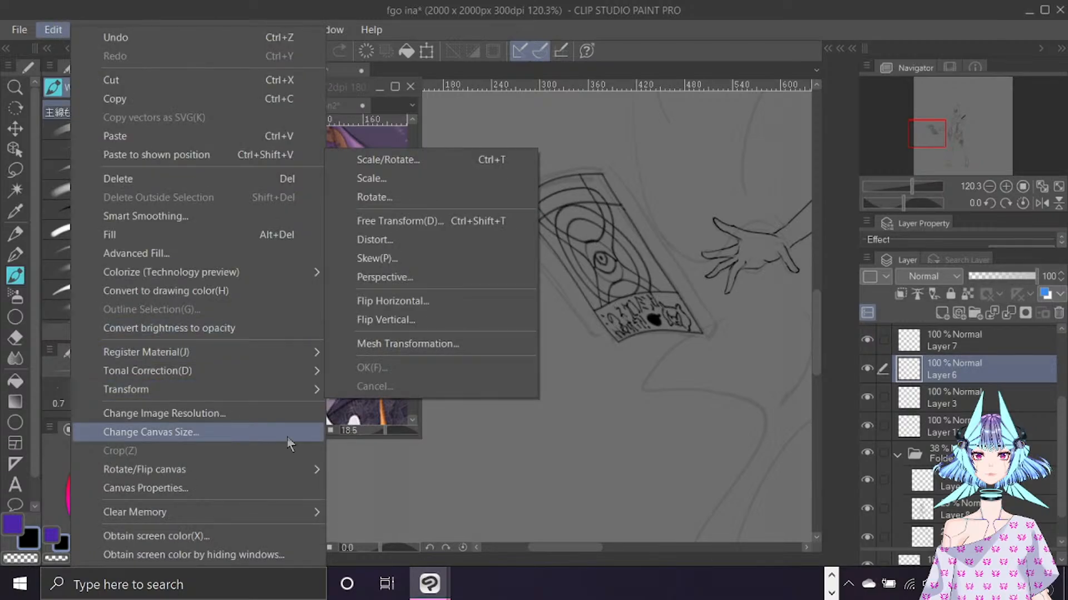
left_click(454, 345)
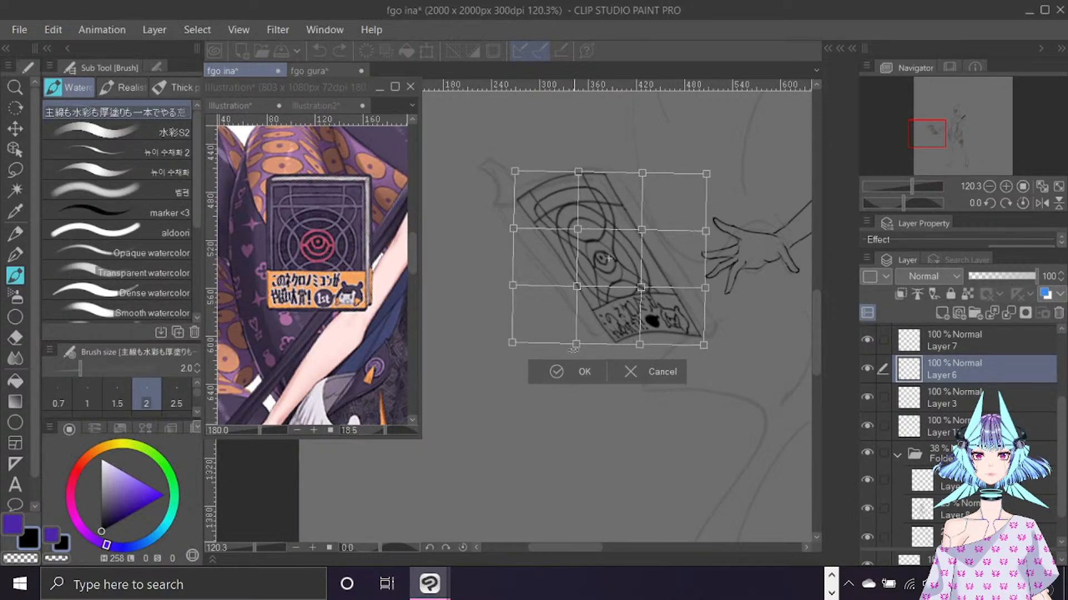
key("ctrl+z")
left_click_drag(577, 344, 576, 340)
left_click_drag(641, 344, 579, 340)
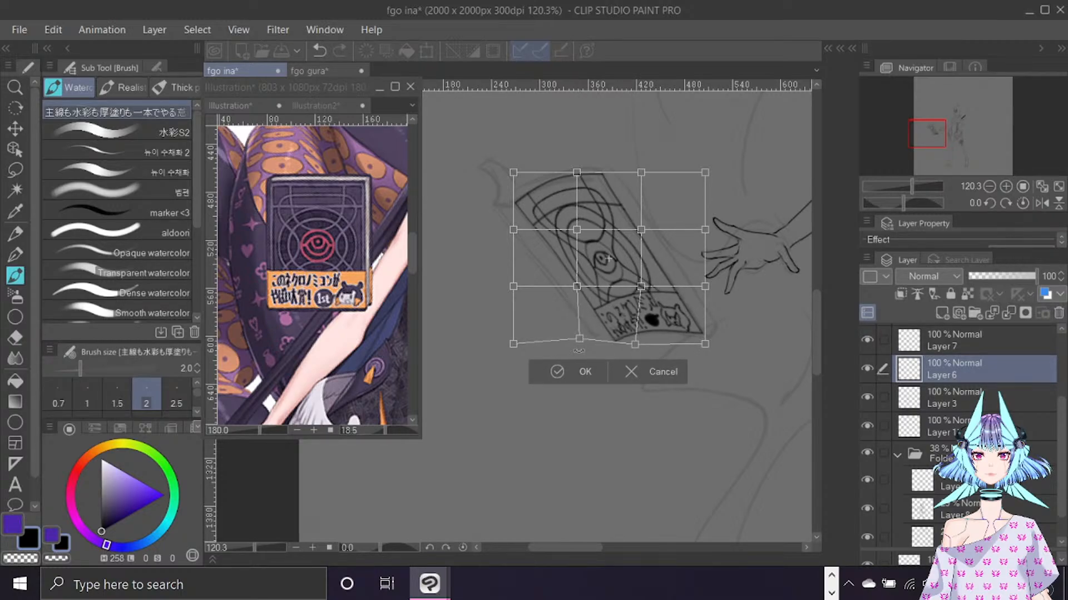
key("Return")
Redraw the cover's long left edge as one straight line from the upper to the lower corner, with the canvas rotated.
scroll(582, 348, "up", 2)
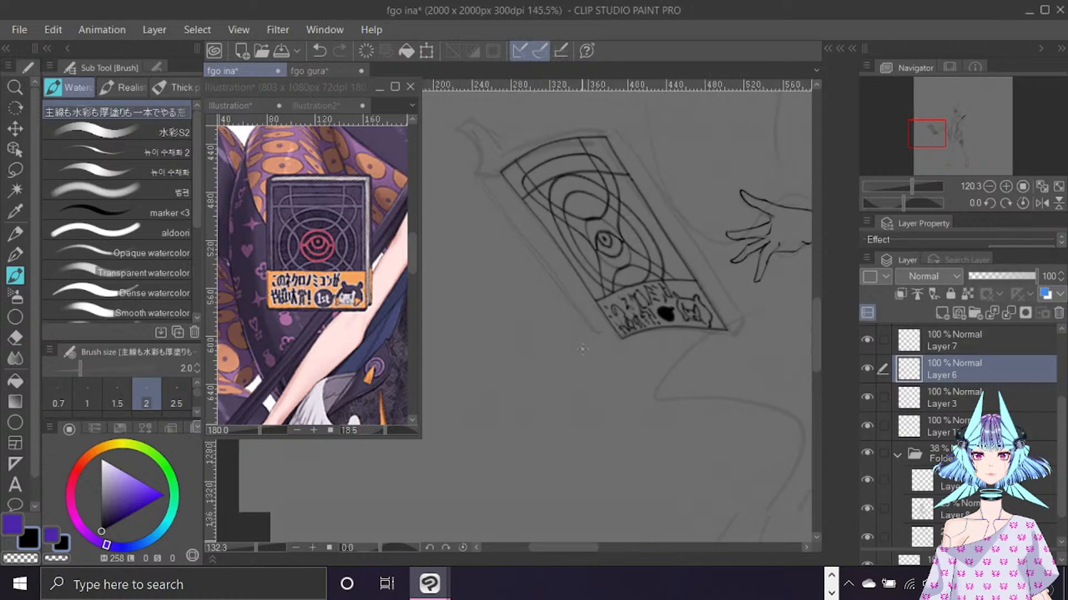
left_click_drag(582, 348, 813, 194)
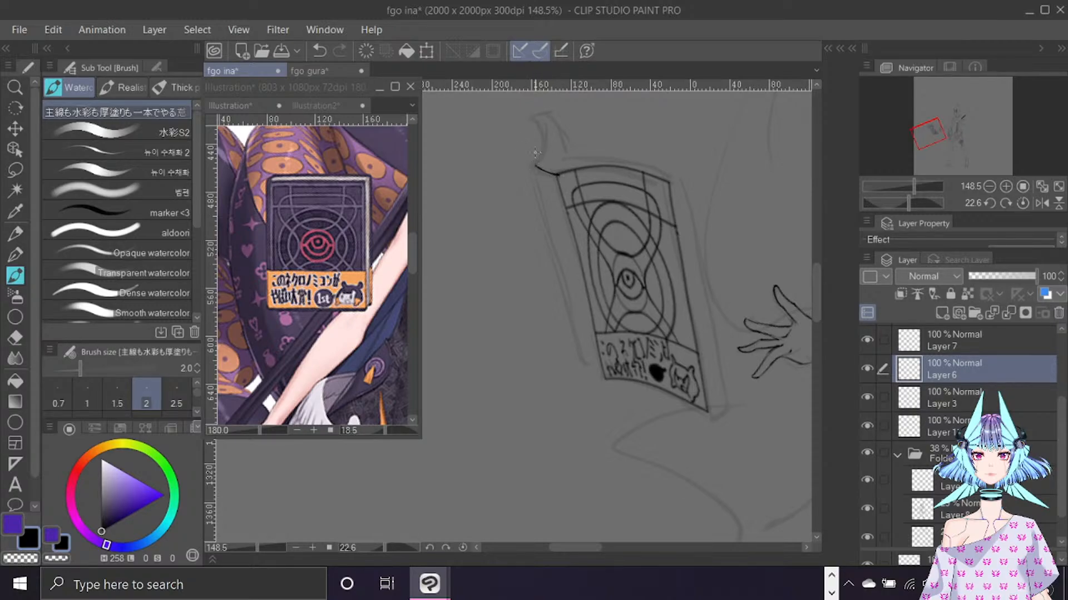
key("ctrl+z")
left_click_drag(556, 177, 605, 382)
Erase the stray lines along the cover's left edge with transparent colour at brush size 6, and reduce the brush to 2.
key("bracketright")
key("bracketright")
key("bracketright")
key("bracketright")
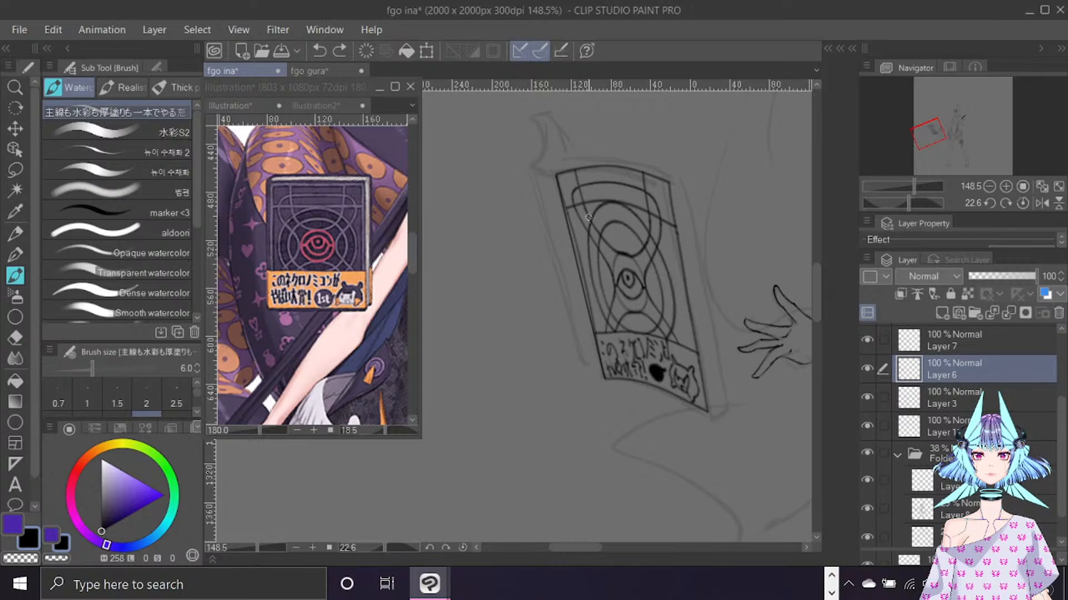
key("c")
left_click_drag(569, 216, 586, 282)
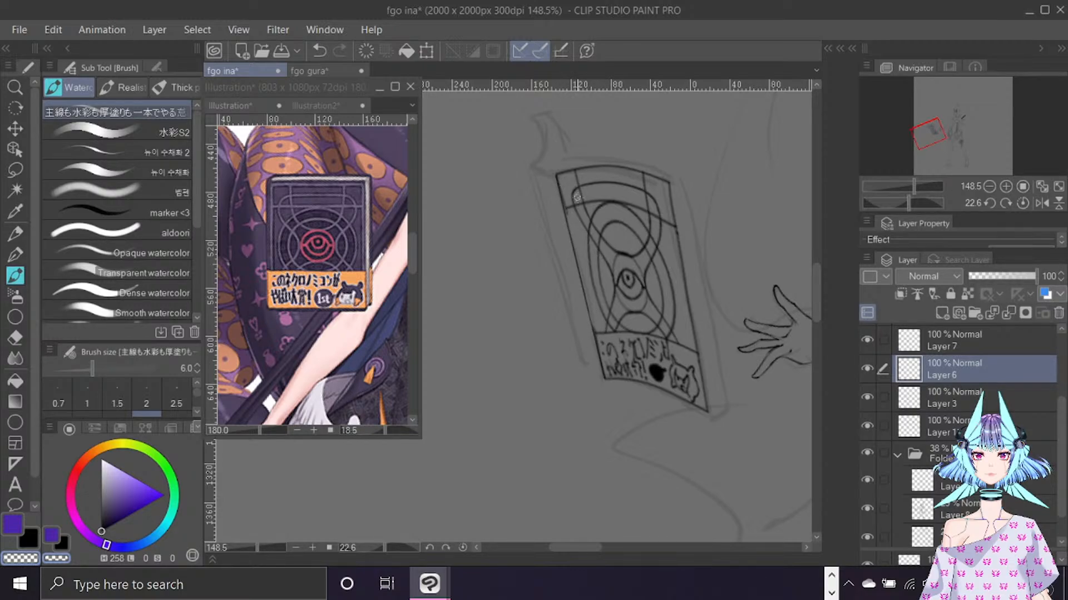
key("bracketleft")
key("bracketleft")
key("bracketleft")
key("bracketleft")
key("bracketleft")
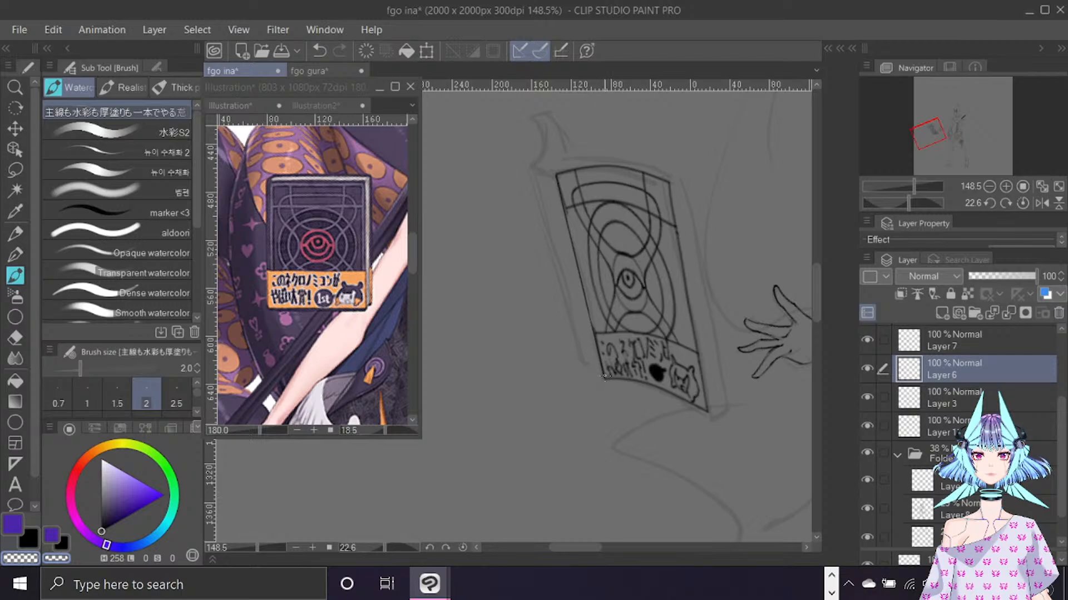
Draw the book's spine beside the cover's left edge with three connected straight lines in the drawing colour.
key("x")
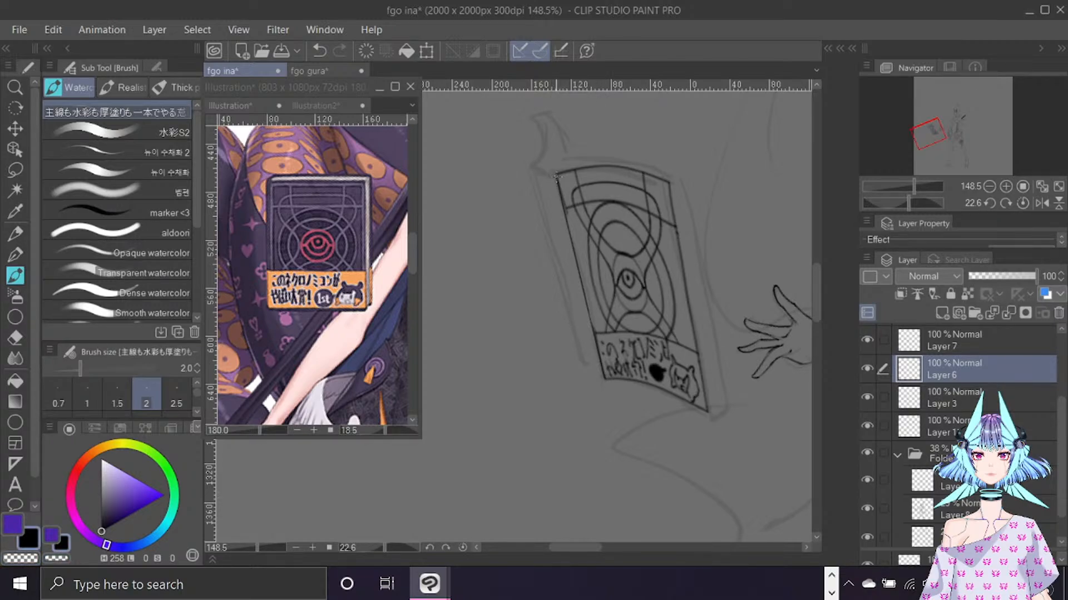
left_click(531, 167, "shift")
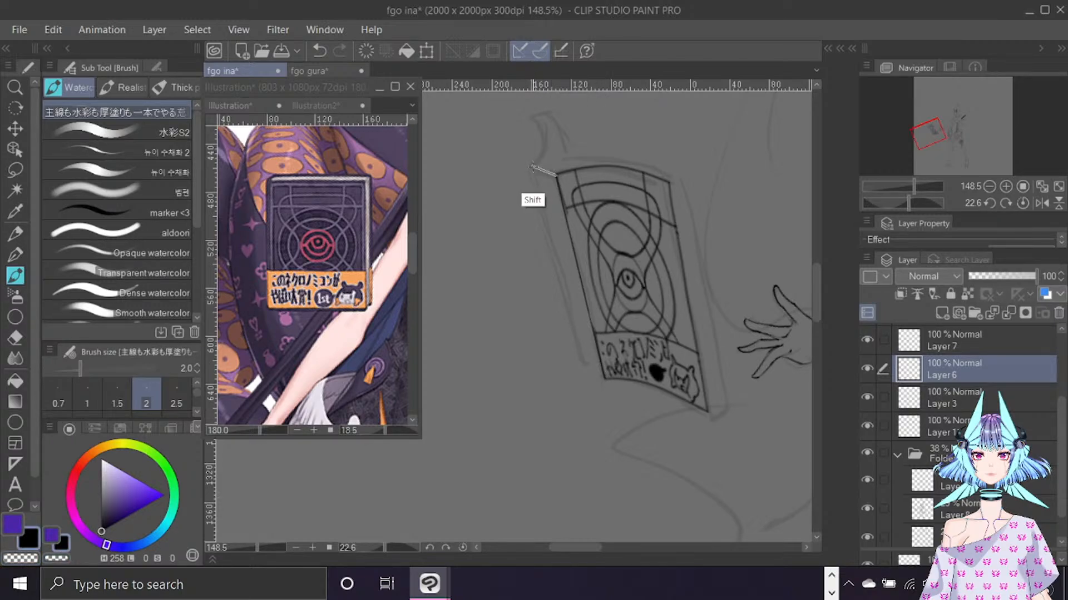
left_click(580, 364, "shift")
left_click(602, 381, "shift")
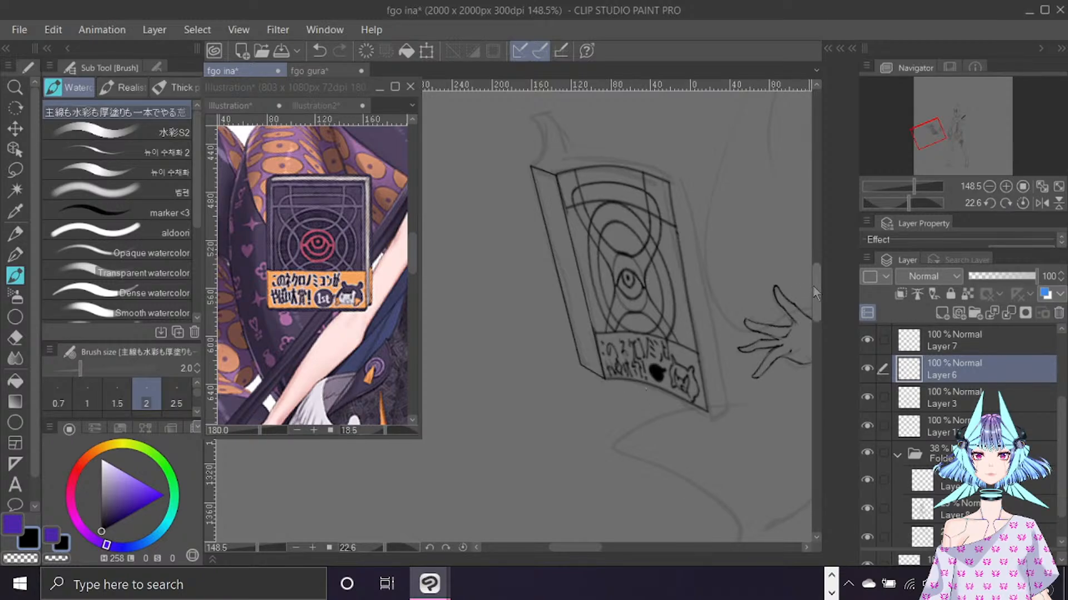
left_click_drag(812, 285, 812, 280)
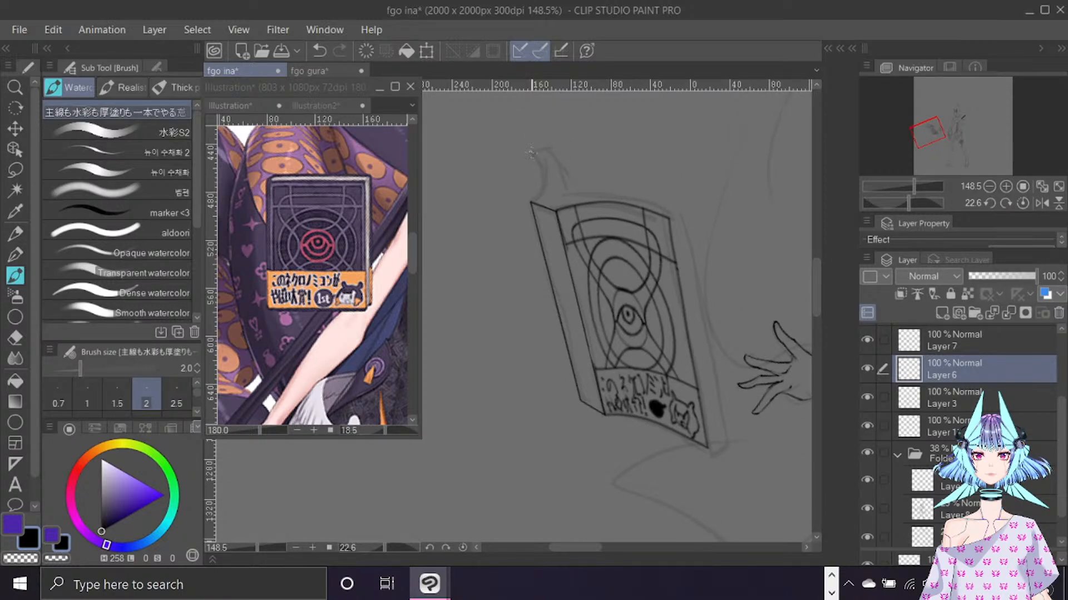
Draw a curved line rising from the upper outer corner of the book's spine for the raised back cover.
left_click_drag(531, 151, 539, 188)
key("ctrl+z")
left_click(157, 68)
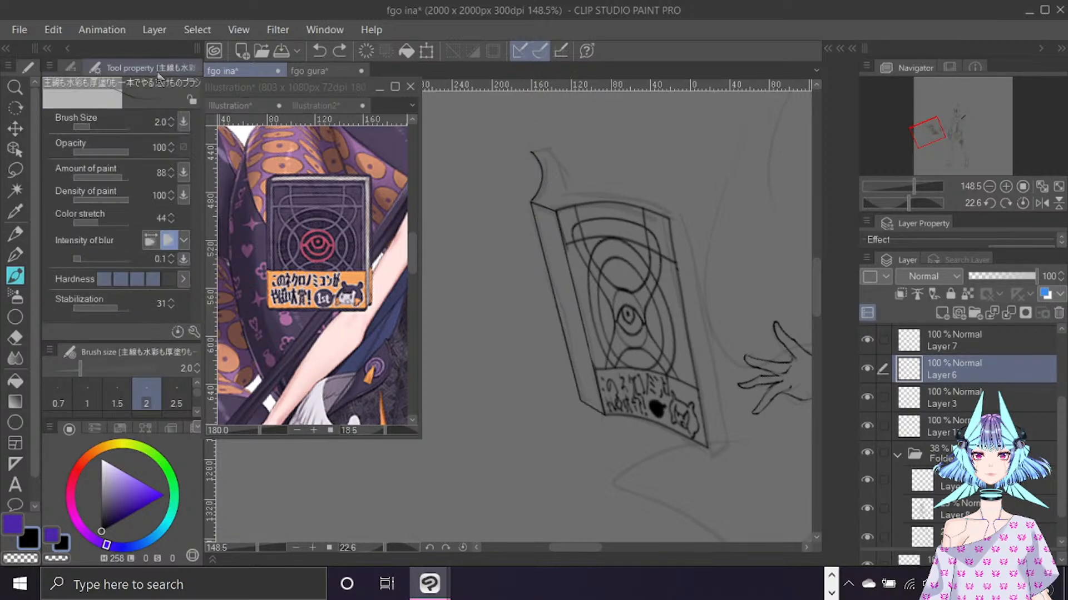
left_click(70, 67)
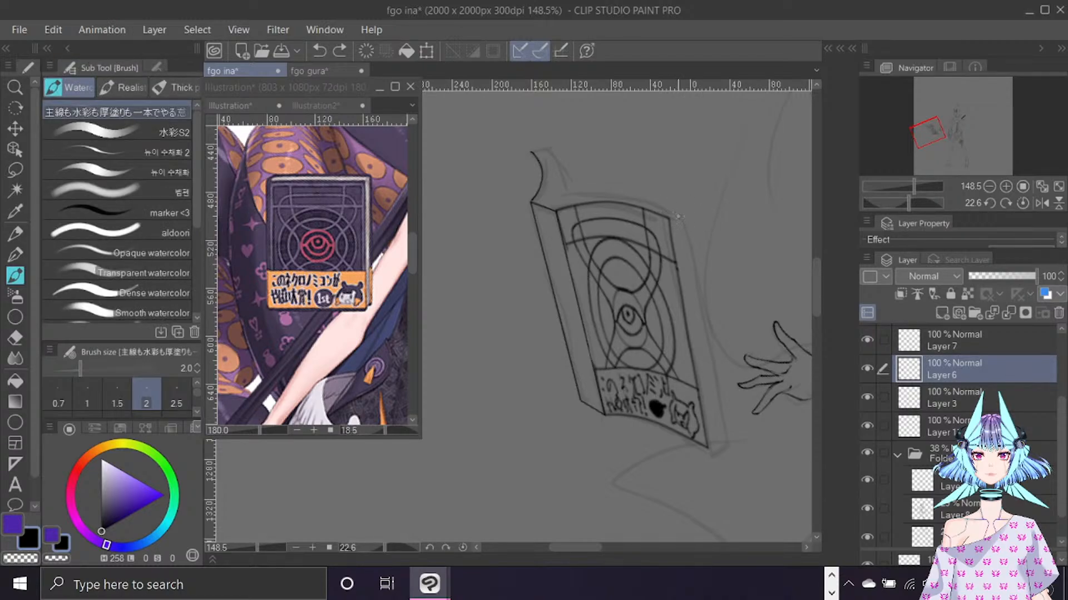
left_click(729, 439, "shift")
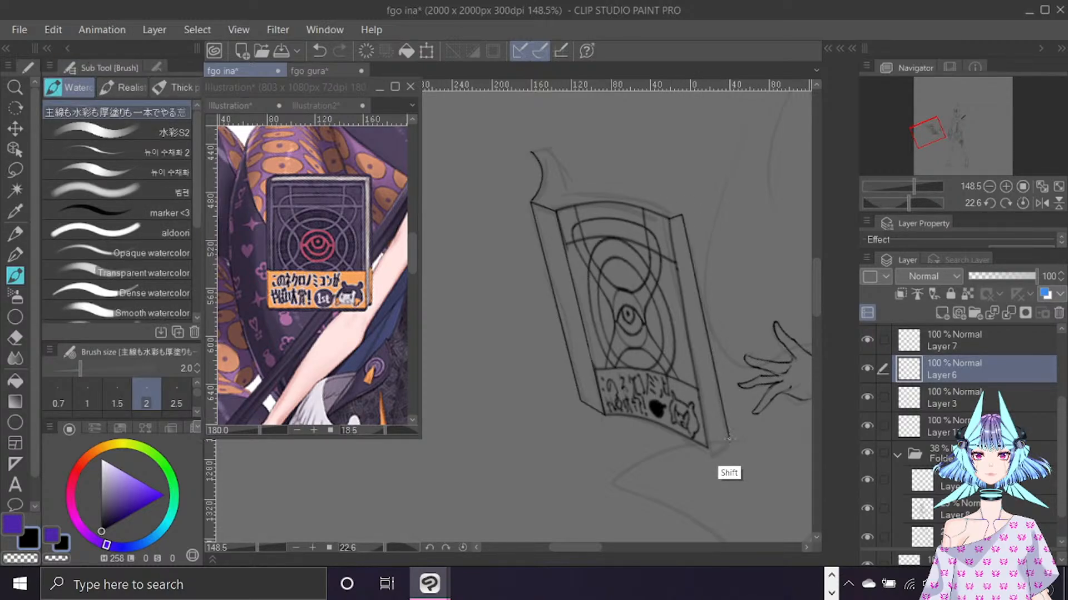
key("ctrl+z")
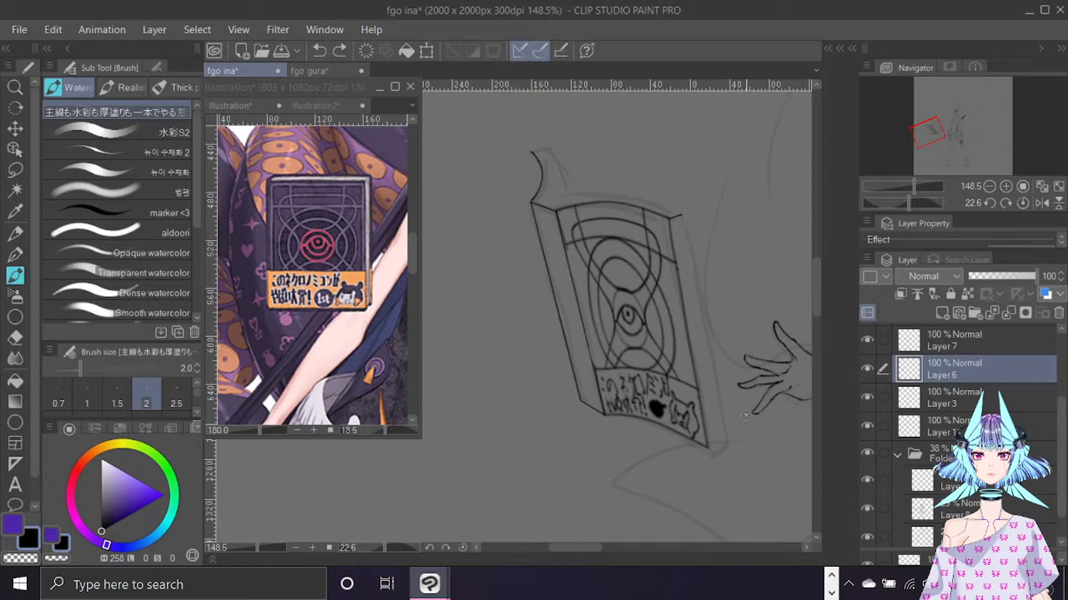
left_click(727, 440, "shift")
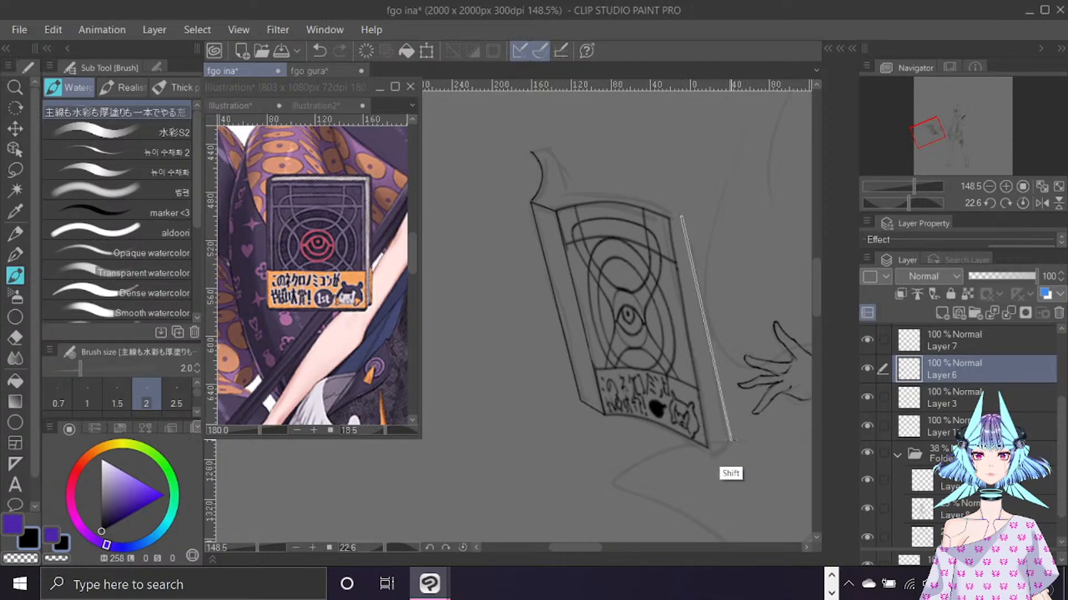
left_click(707, 447, "shift")
key("ctrl+z")
key("ctrl+z")
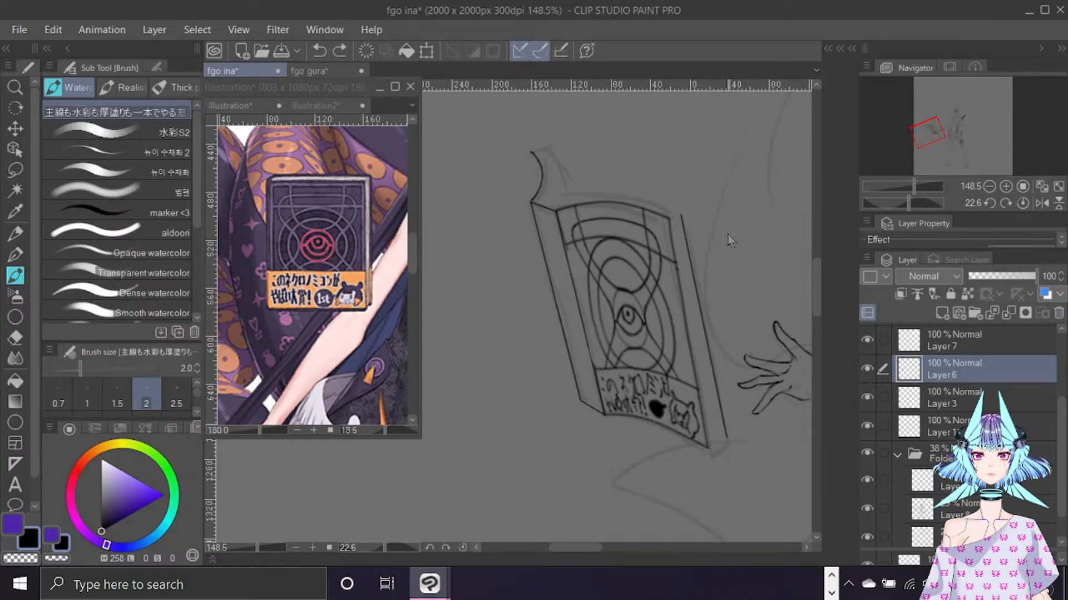
Draw the side face along the cover's edge nearest the hand with connected straight lines, and its curved upper back edge with the canvas mirrored.
left_click(726, 439, "shift")
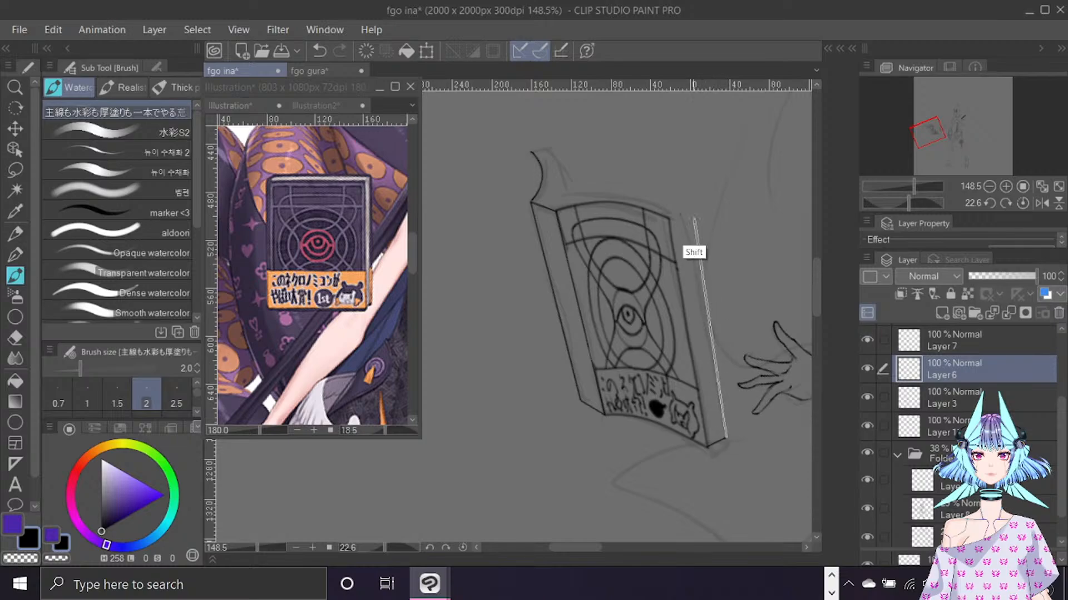
left_click(673, 216, "shift")
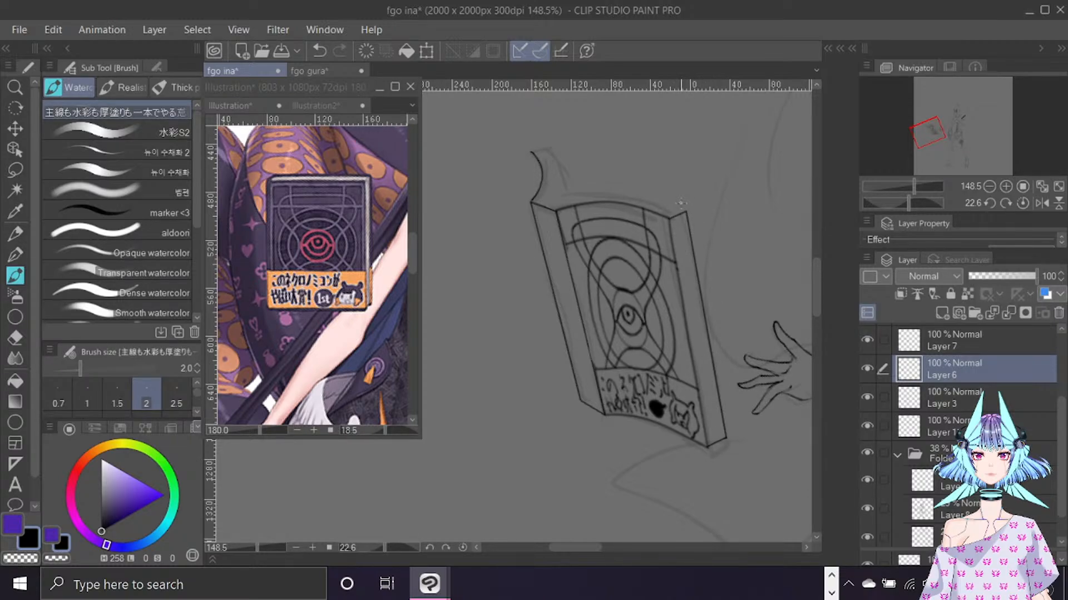
key("h")
left_click_drag(703, 549, 685, 551)
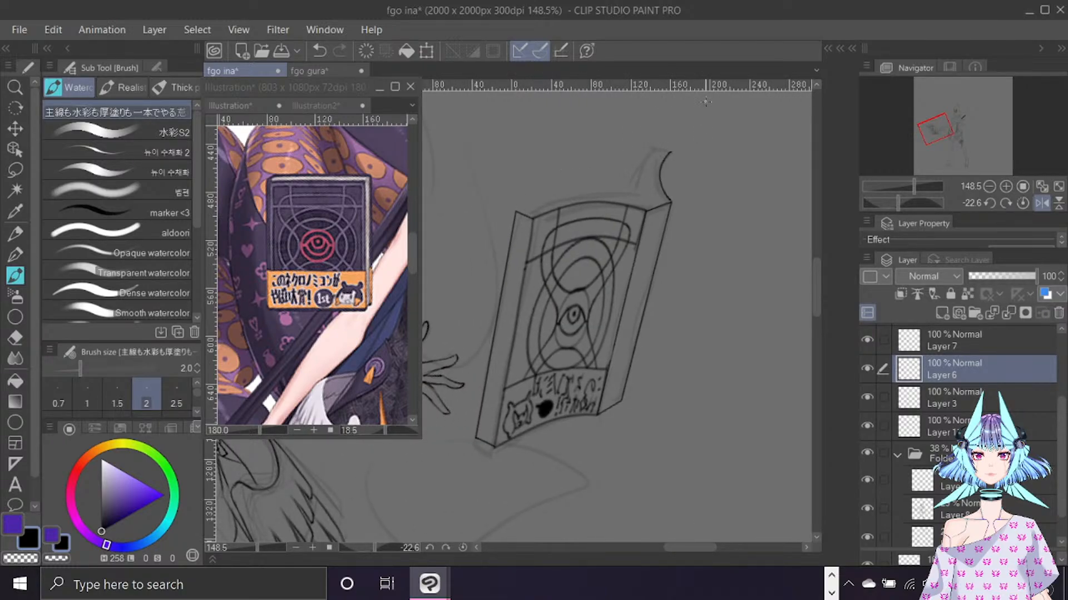
left_click_drag(516, 212, 619, 191)
key("ctrl+z")
mouse_move(516, 212)
left_mouse_down()
mouse_move(598, 188)
mouse_move(551, 199)
mouse_move(632, 195)
left_mouse_up()
Draw the inner curved edge of the raised flap down to the book's upper edge, and restore the unmirrored view.
left_click_drag(652, 149, 640, 176)
key("ctrl+z")
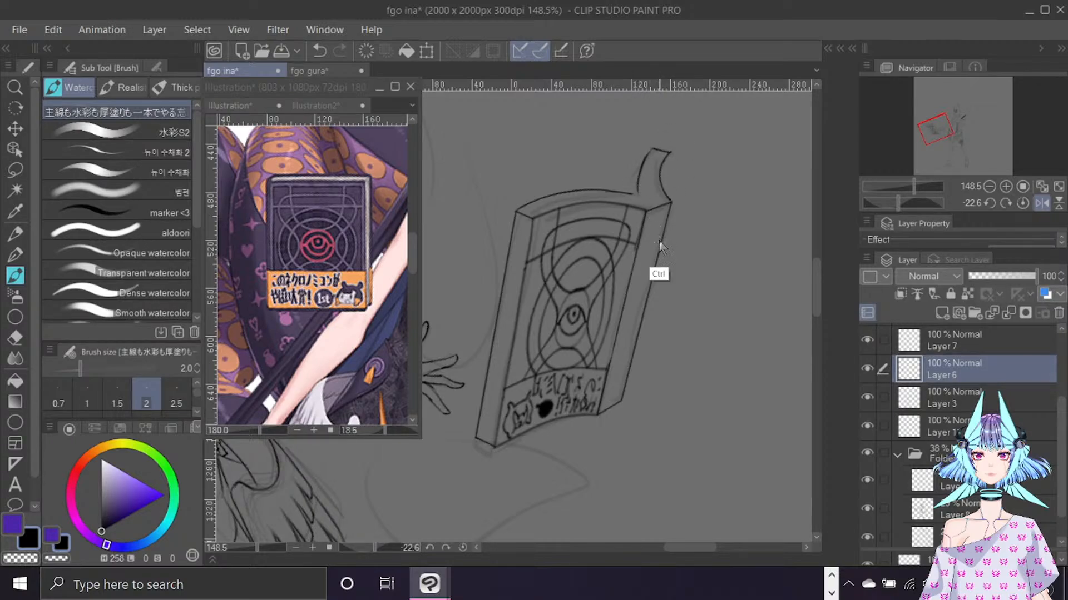
left_click_drag(653, 148, 644, 194)
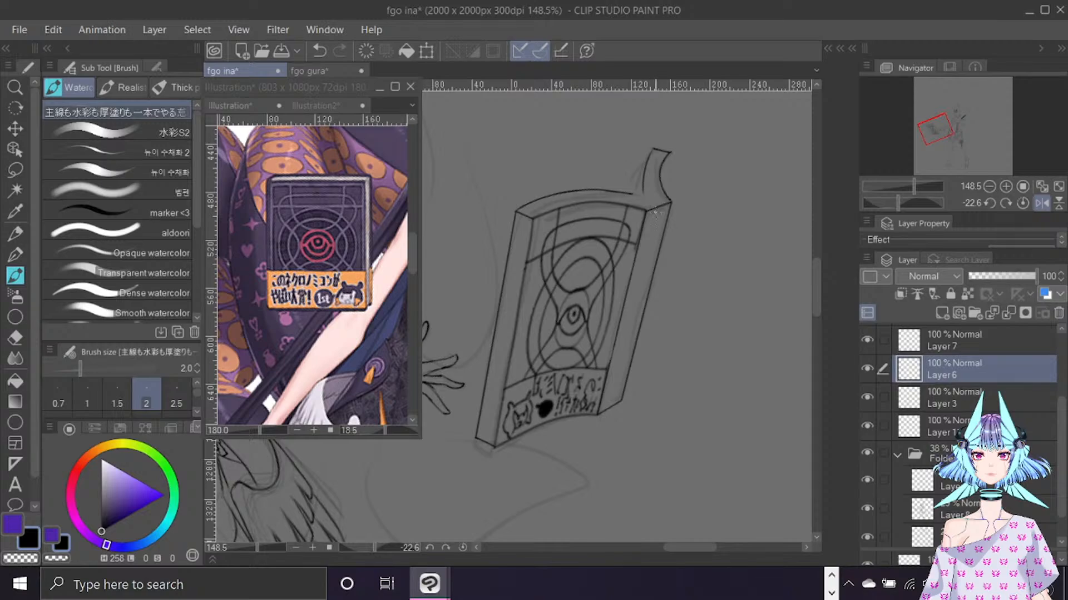
key("h")
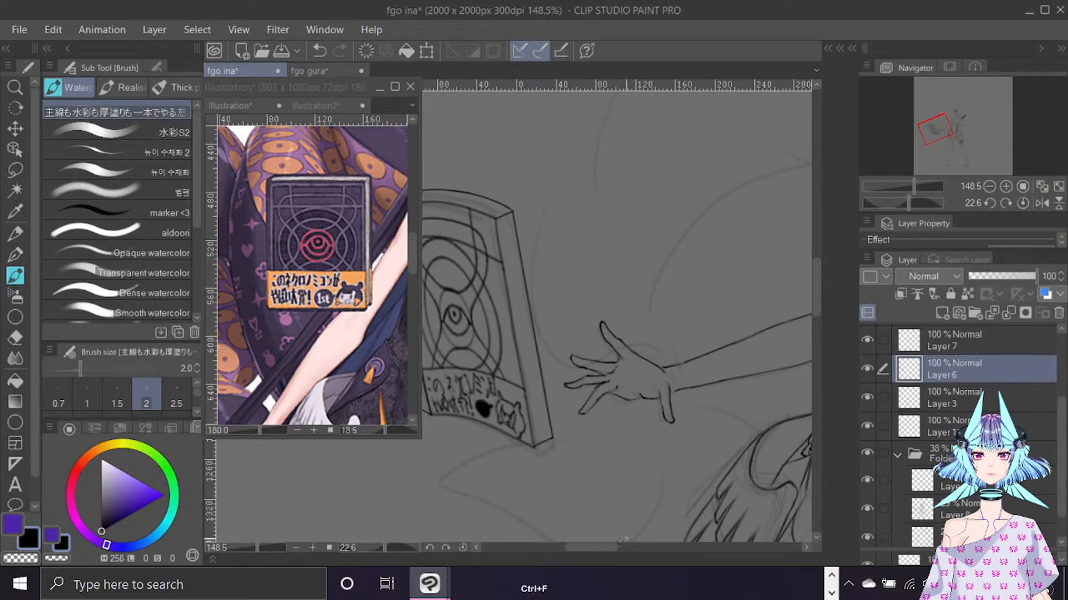
left_click_drag(598, 548, 587, 548)
key("ctrl+z")
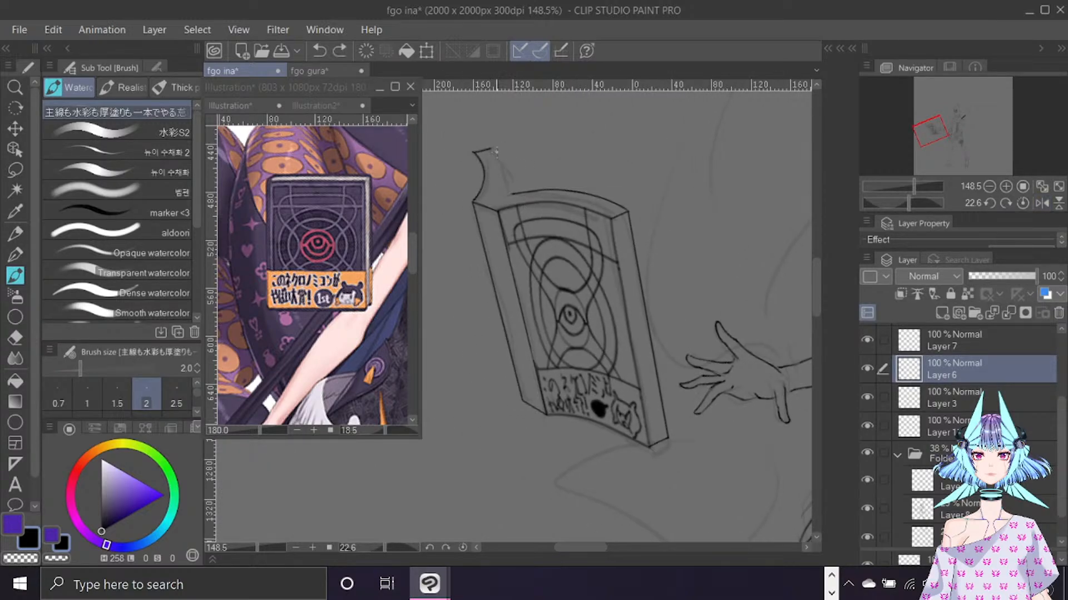
left_click_drag(487, 146, 503, 190)
key("ctrl+z")
left_click_drag(488, 149, 508, 194)
key("ctrl+z")
left_click_drag(503, 195, 497, 193)
Erase the end of the book's upper back edge near the flap with transparent colour at brush size 5, and restore brush size 2.
key("c")
key("bracketright")
key("bracketright")
key("bracketright")
key("bracketright")
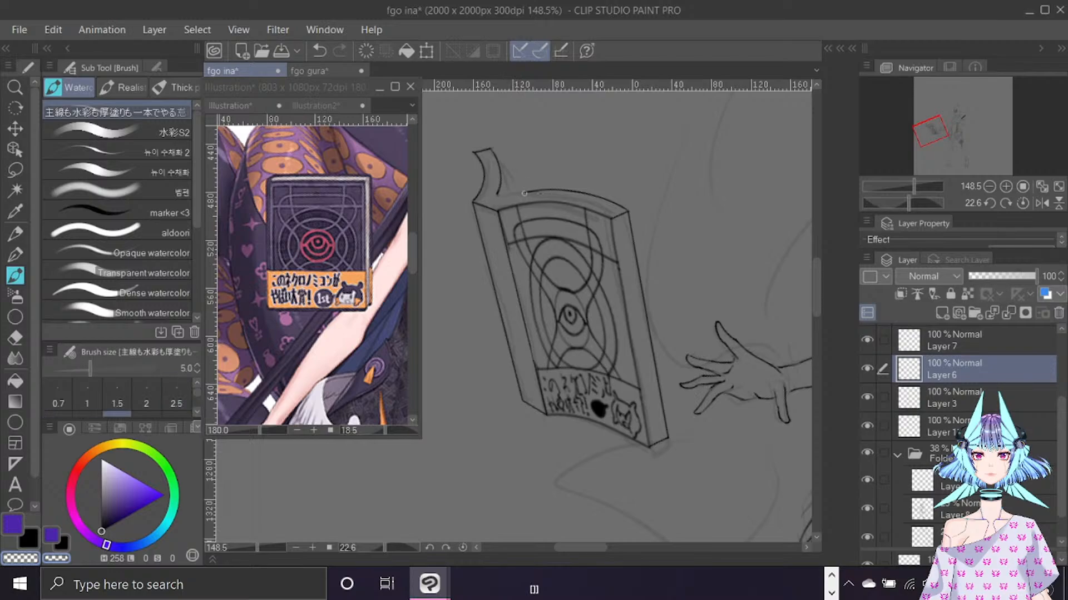
key("c")
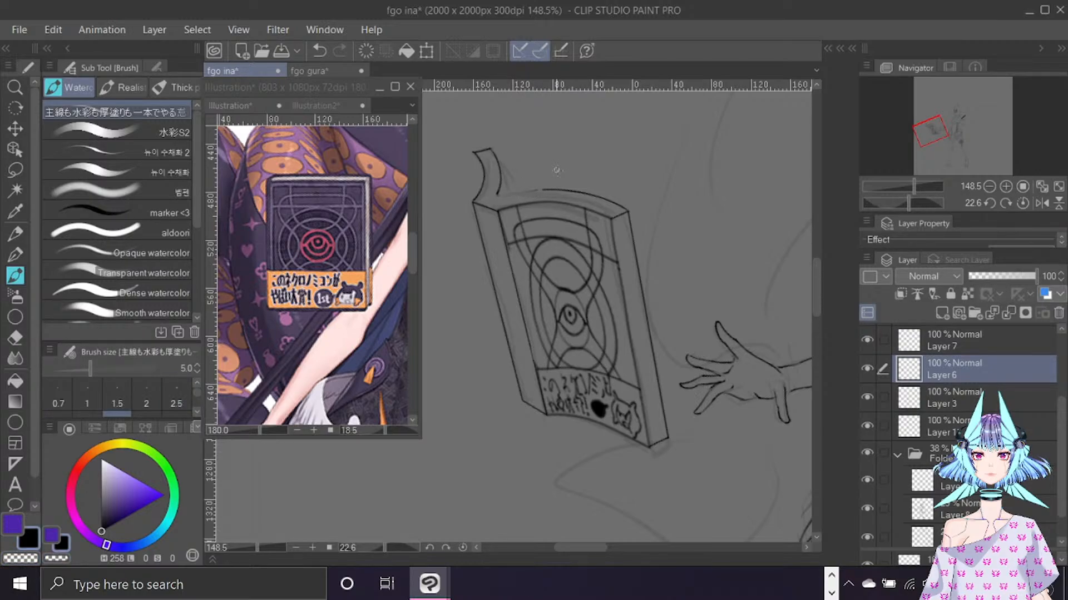
key("bracketleft")
key("bracketleft")
key("bracketleft")
key("bracketleft")
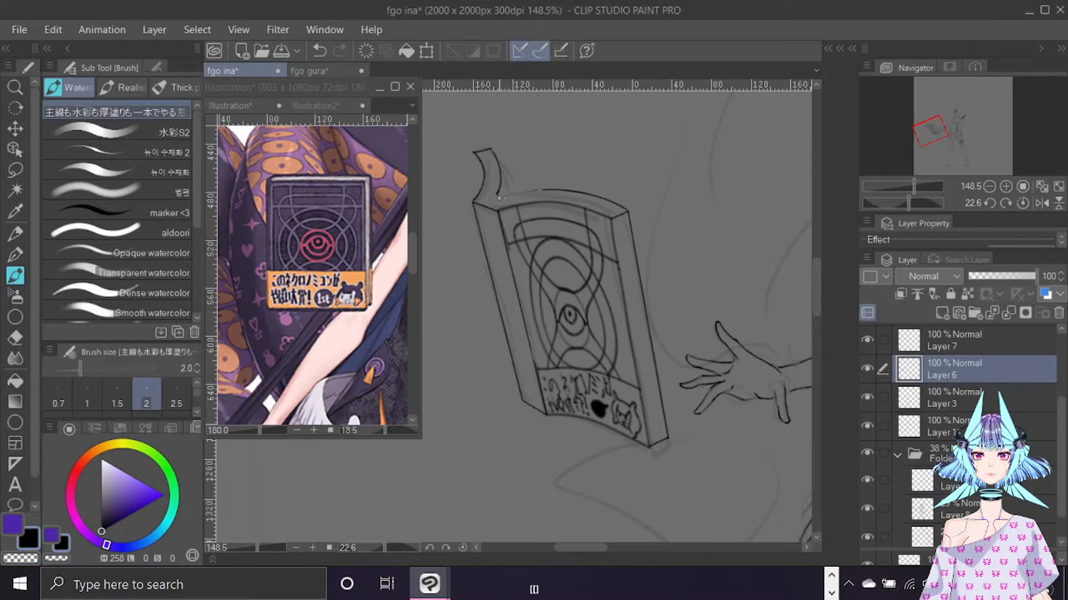
key("ctrl+z")
Review the whole figure's line art with the canvas rotation reset, Folder 1 collapsed and its rough sketch temporarily hidden.
scroll(600, 185, "down", 6)
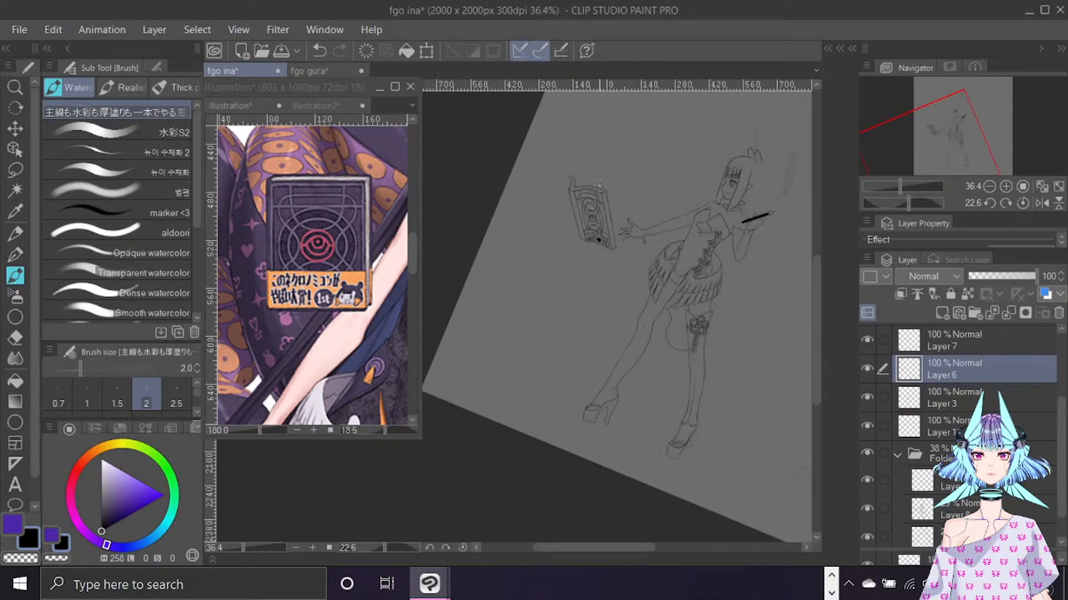
left_click(1023, 204)
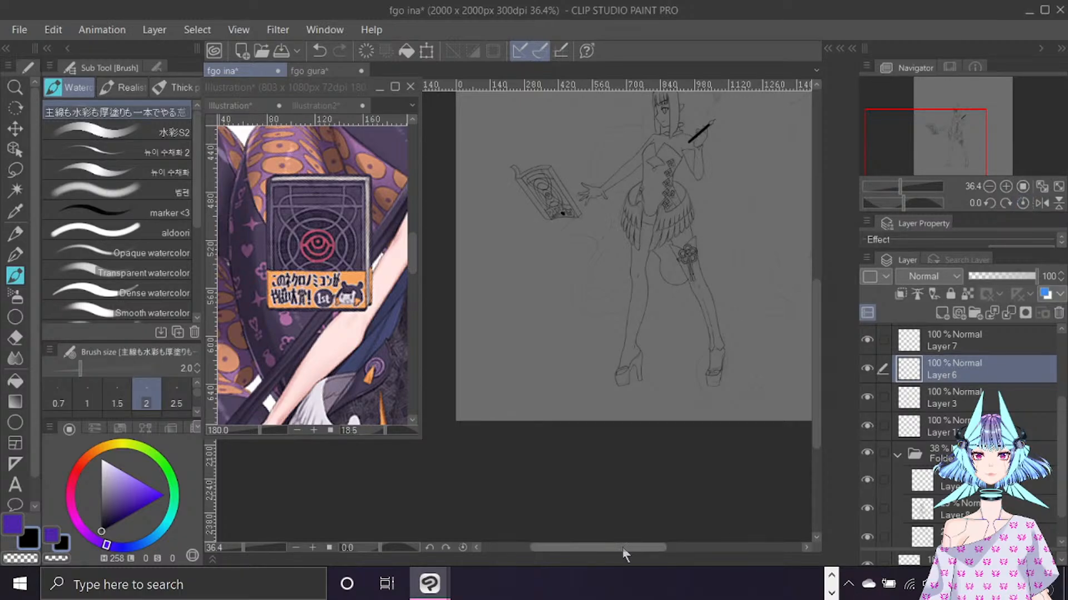
scroll(640, 549, "right", 3)
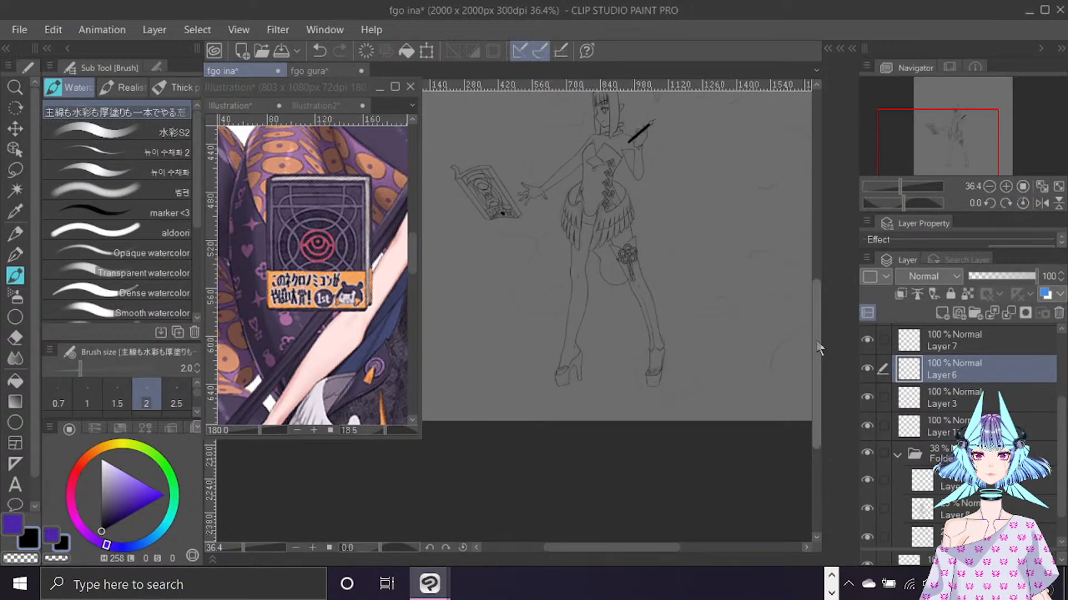
left_click_drag(813, 350, 816, 327)
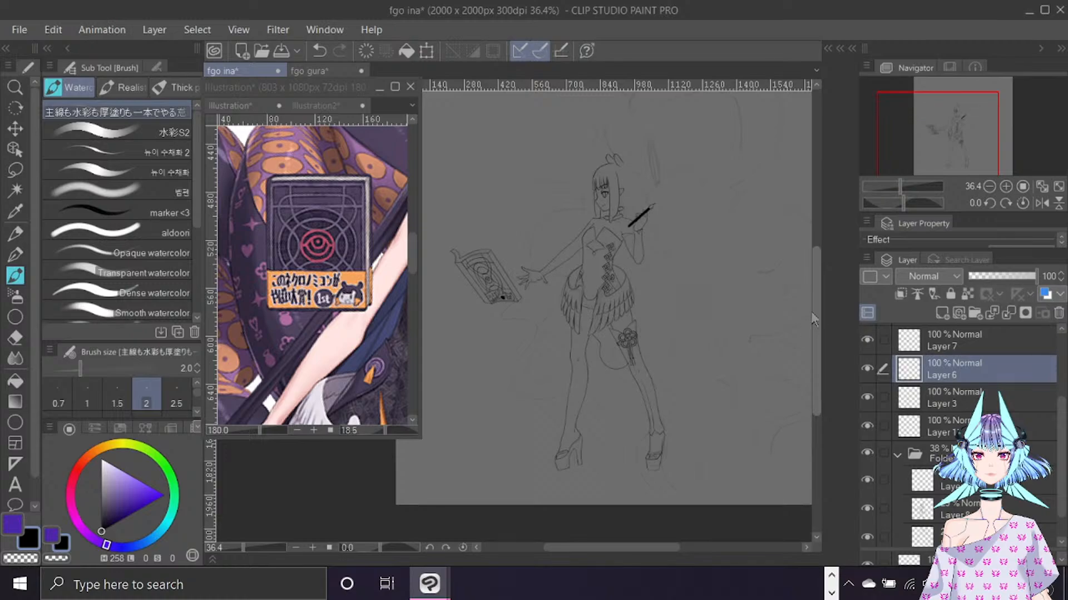
left_click(898, 455)
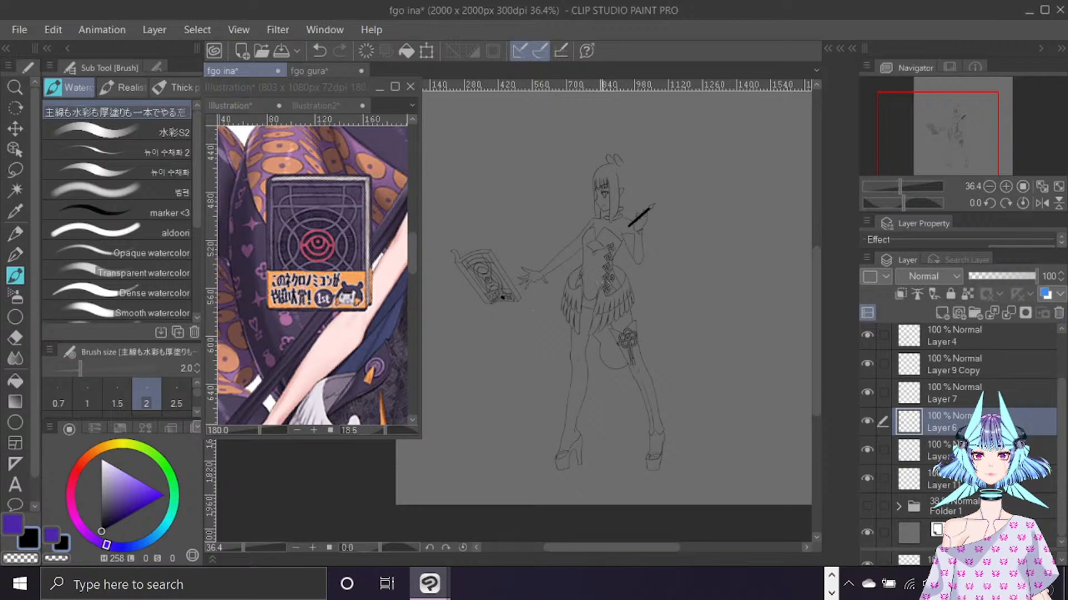
scroll(678, 245, "up", 2)
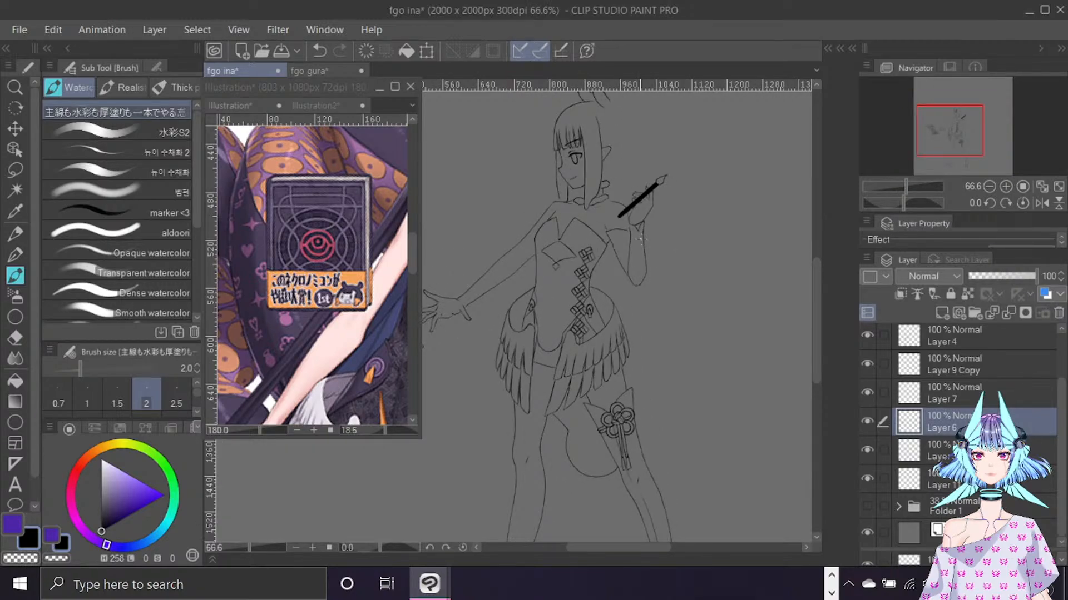
scroll(640, 238, "down", 2)
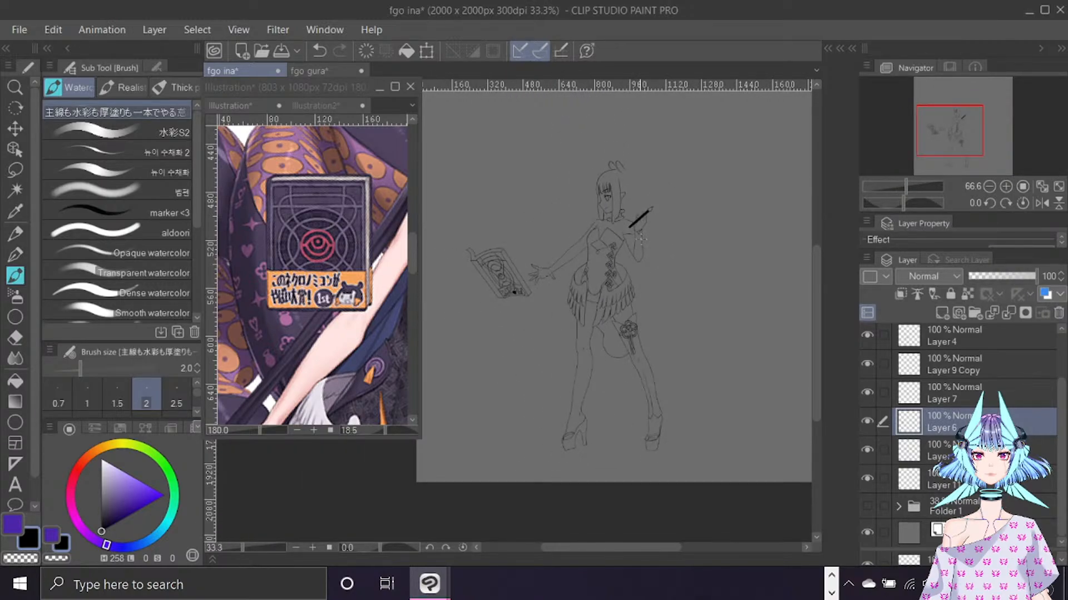
left_click(867, 506)
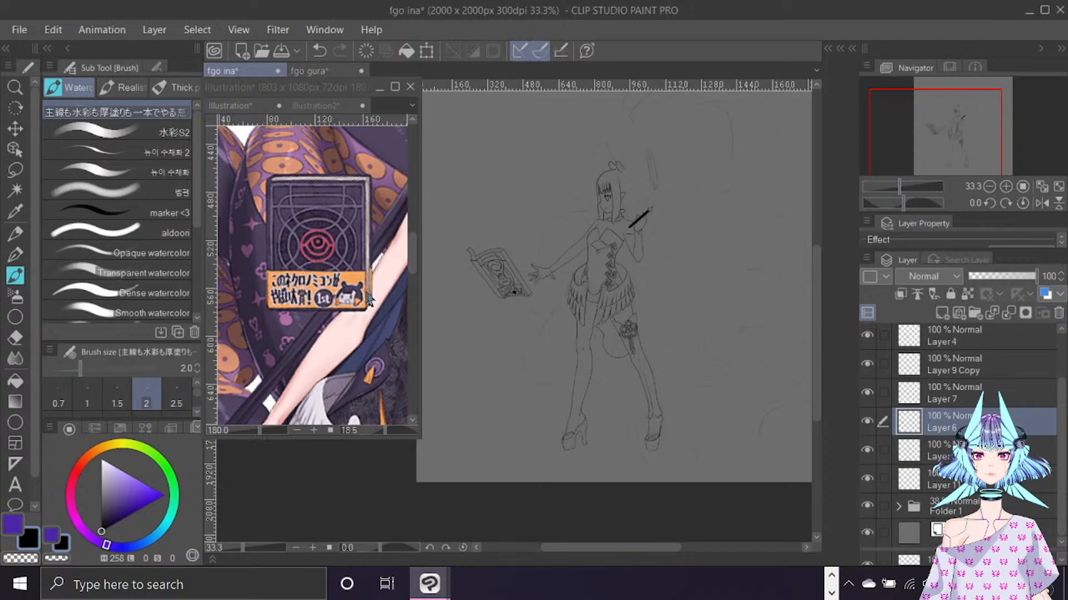
Show the whole character with tentacles in the reference illustration, unrotated and at 45% zoom.
left_click(353, 280)
scroll(353, 280, "down", 1)
scroll(312, 278, "down", 6)
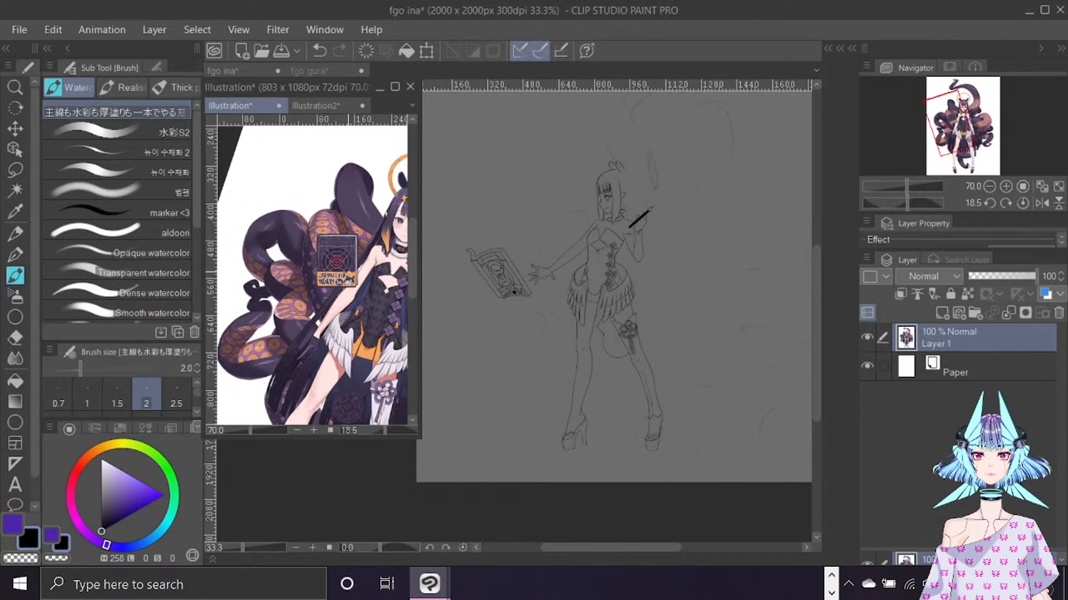
left_click(1021, 203)
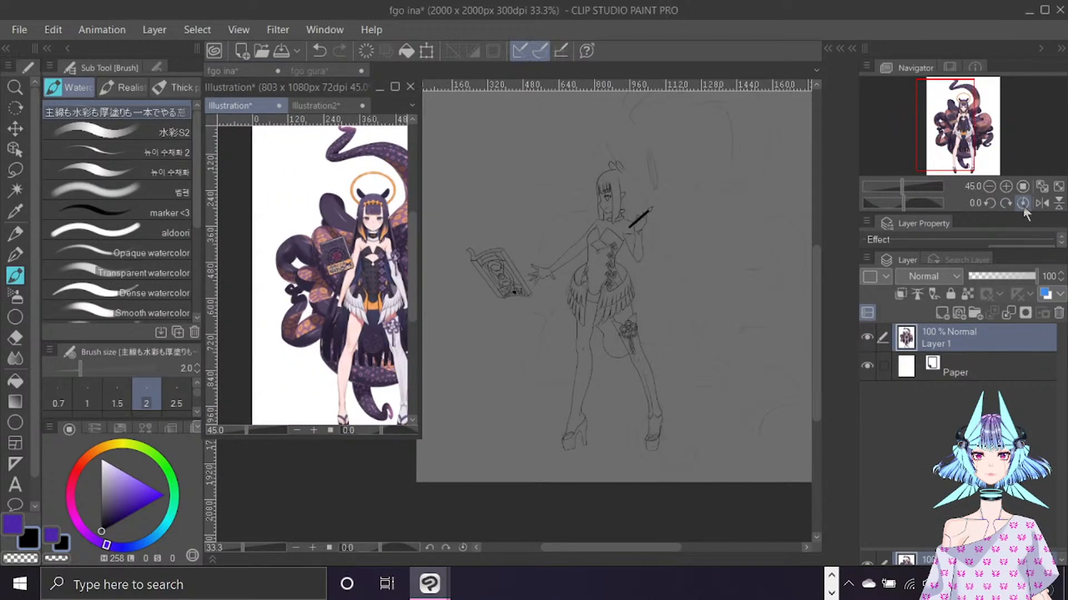
left_click_drag(952, 151, 970, 146)
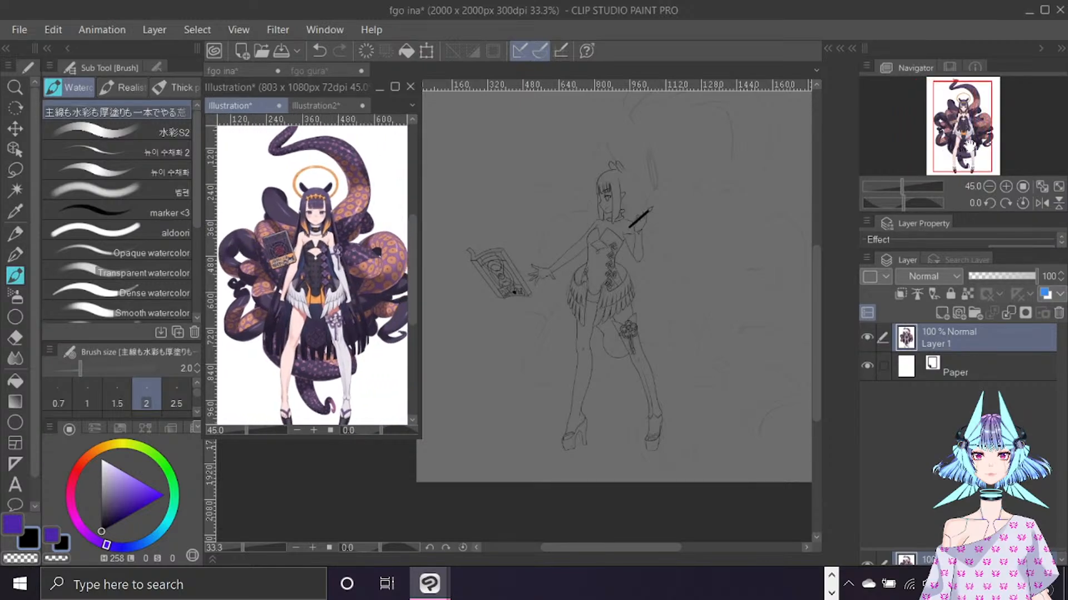
Check what the brush, body and book line art layers contain by hiding and showing each one in the drawing.
left_click(740, 540)
scroll(1062, 398, "down", 2)
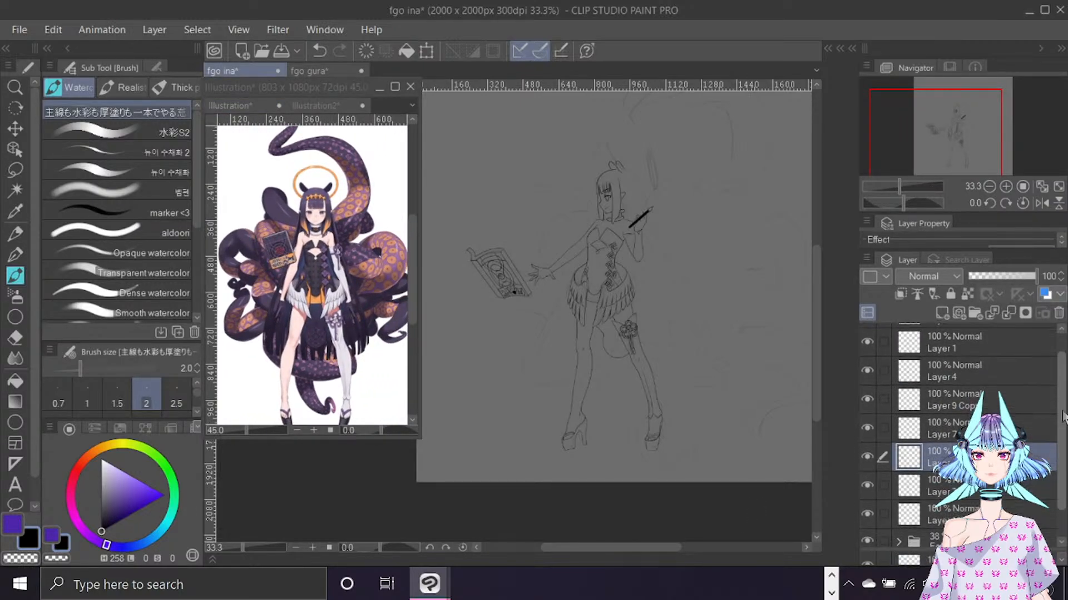
left_click(868, 512)
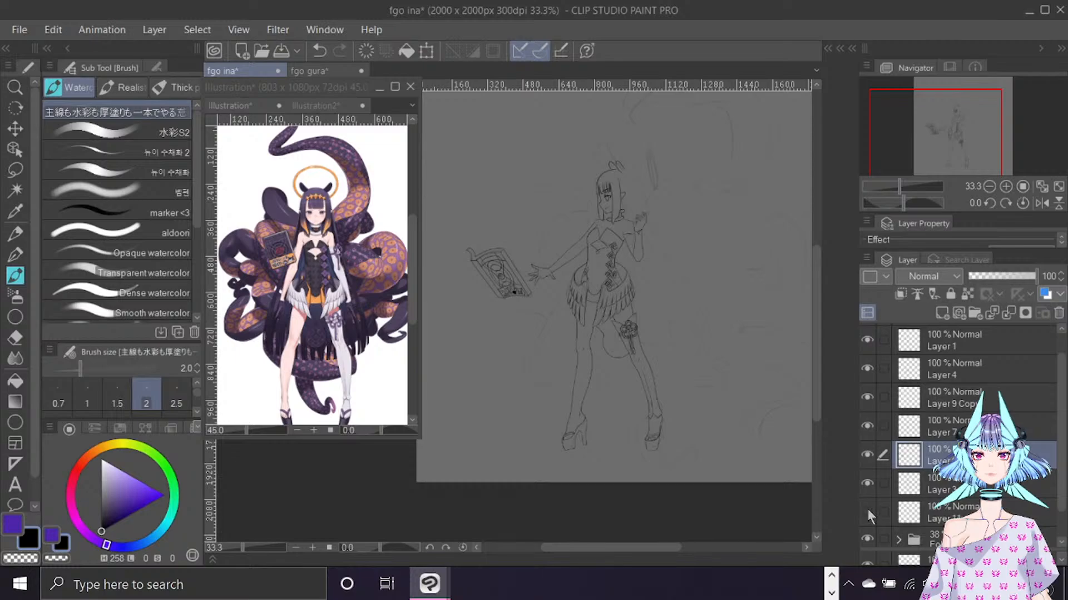
left_click(867, 513)
left_click(923, 489)
left_click(867, 484)
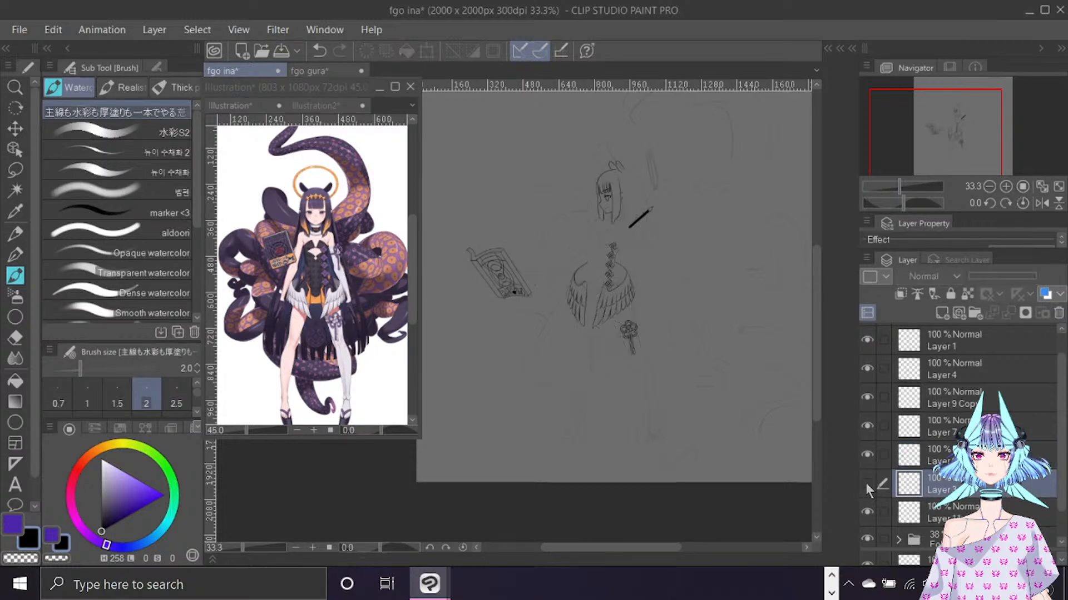
left_click(867, 483)
left_click(867, 455)
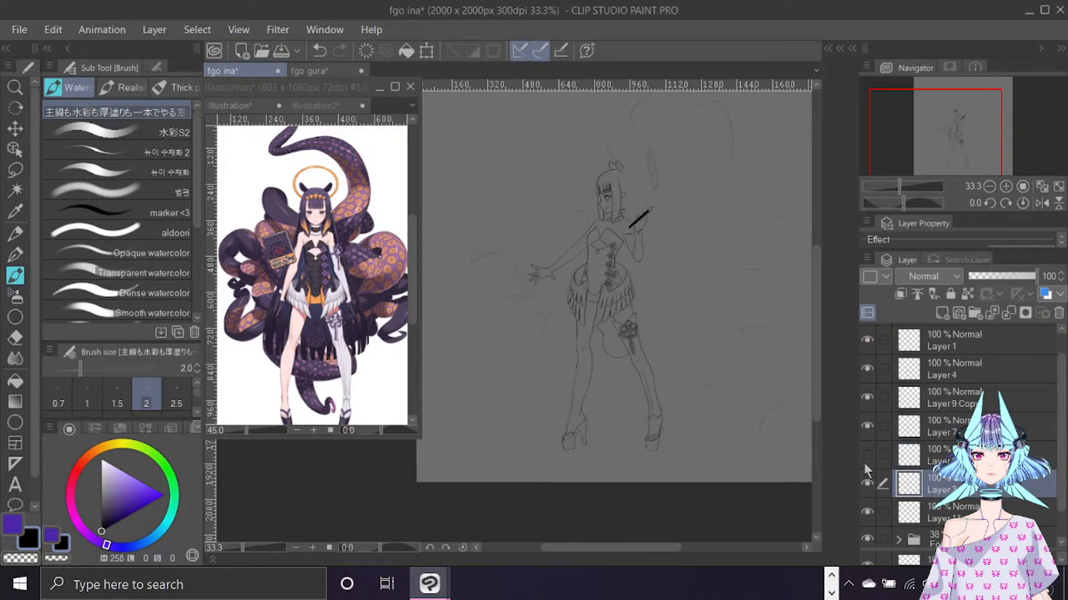
left_click(868, 456)
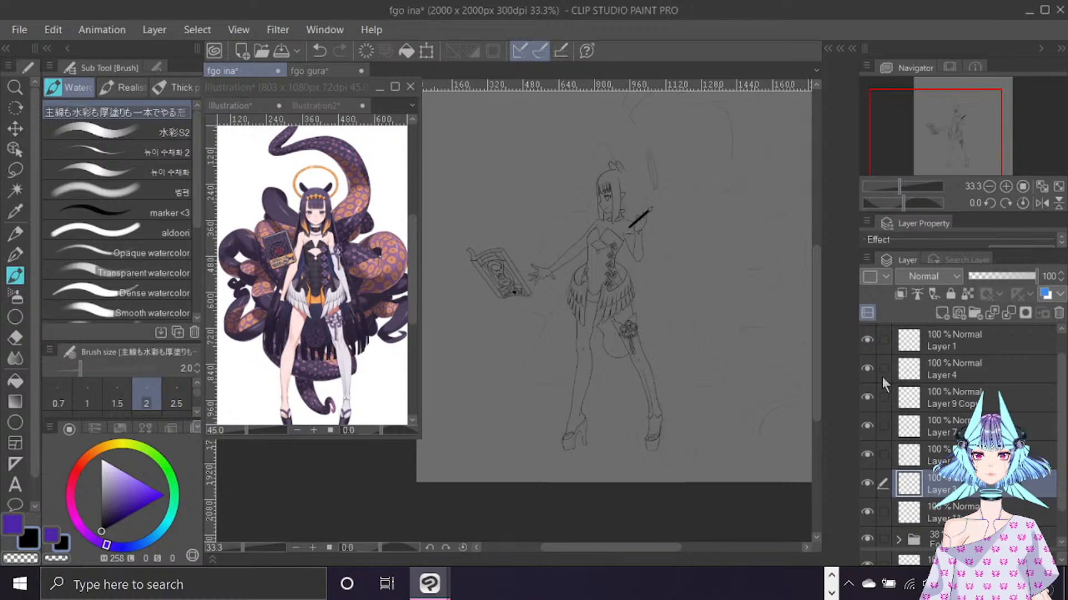
Create a new raster layer and place it directly above Folder 1, below the layer with the character's brush.
left_click(939, 513)
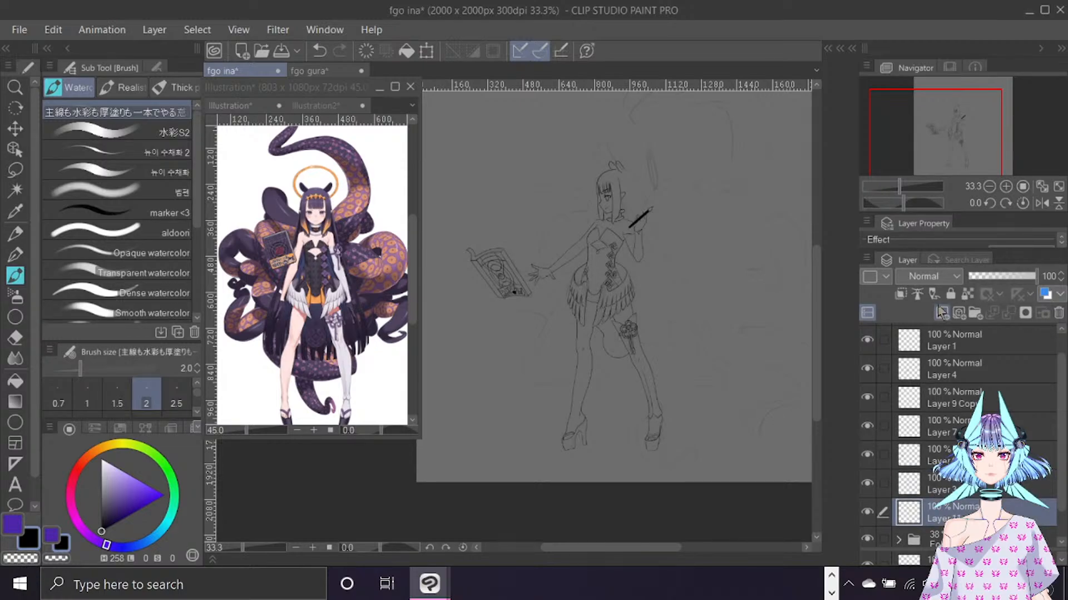
left_click(940, 311)
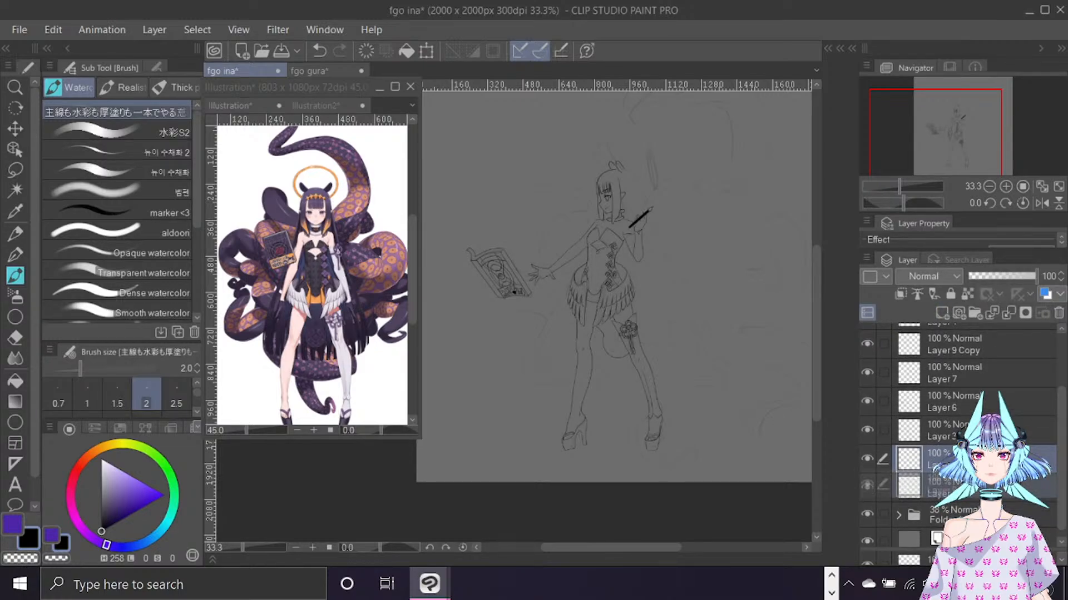
left_click_drag(917, 486, 918, 499)
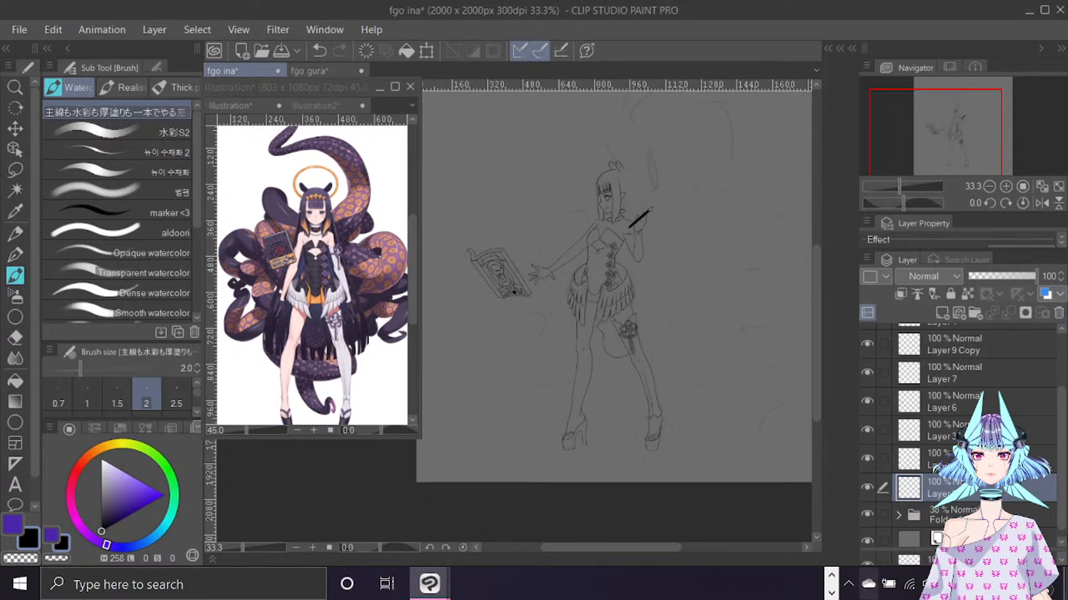
Fit the whole reference illustration in view at 33.3% zoom and frame the drawing at about 30% for comparison.
scroll(604, 266, "down", 1)
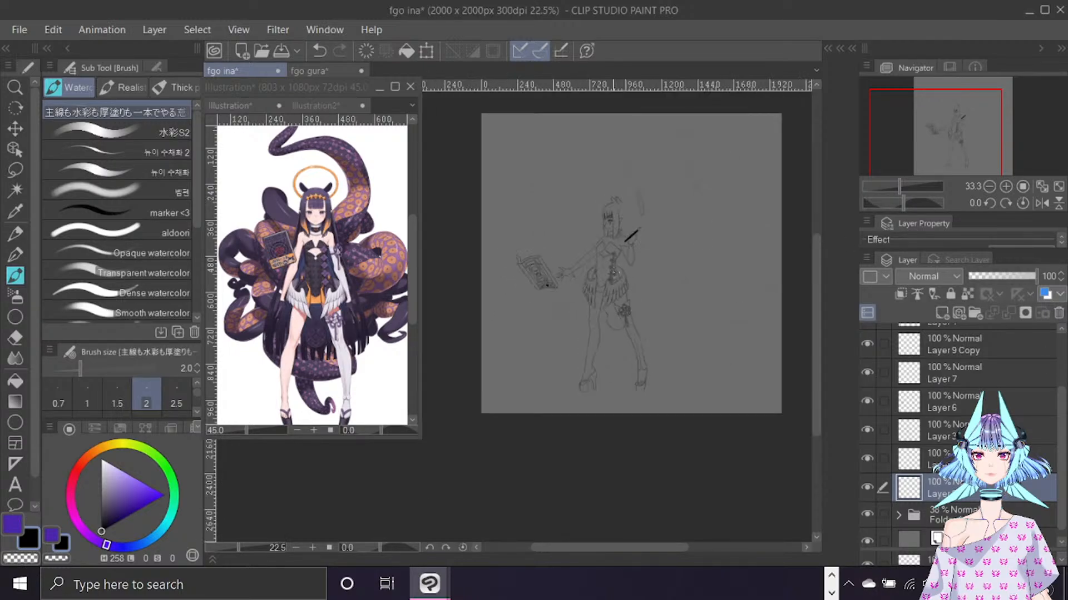
left_click(378, 379)
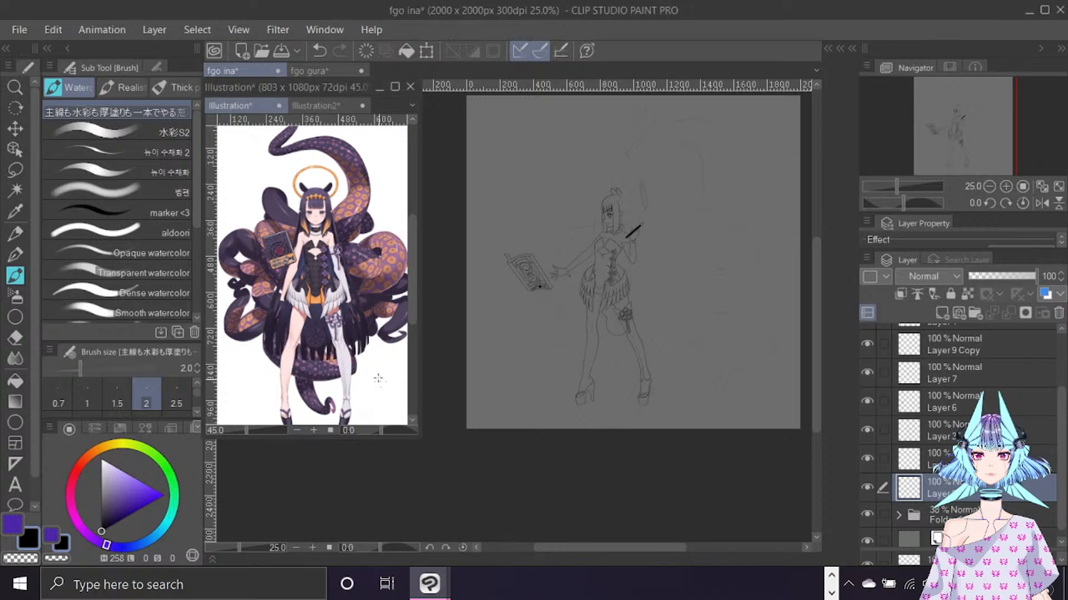
scroll(327, 387, "down", 1)
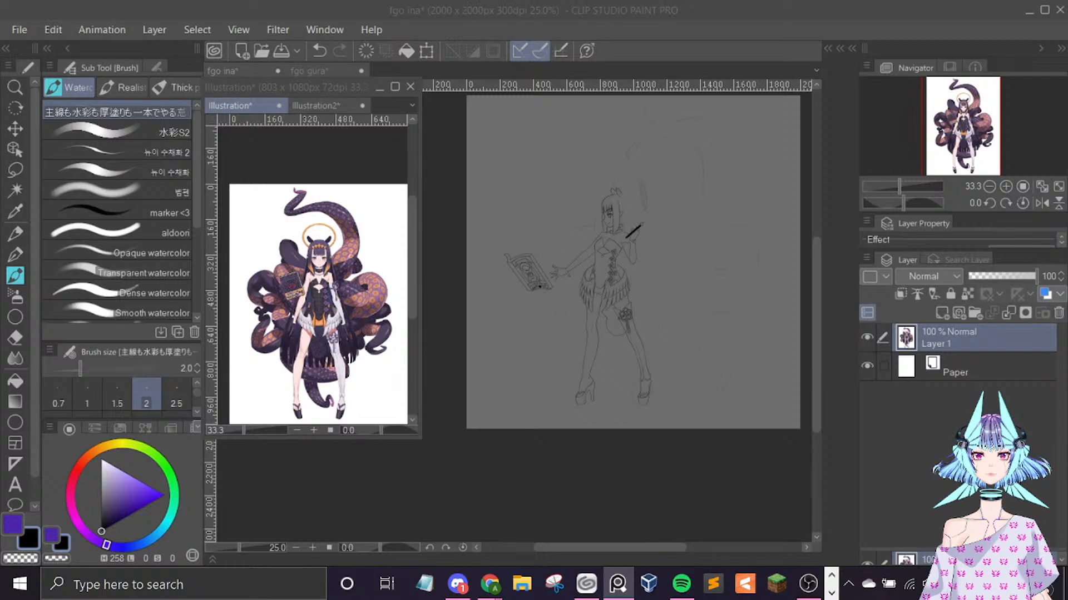
left_click(683, 461)
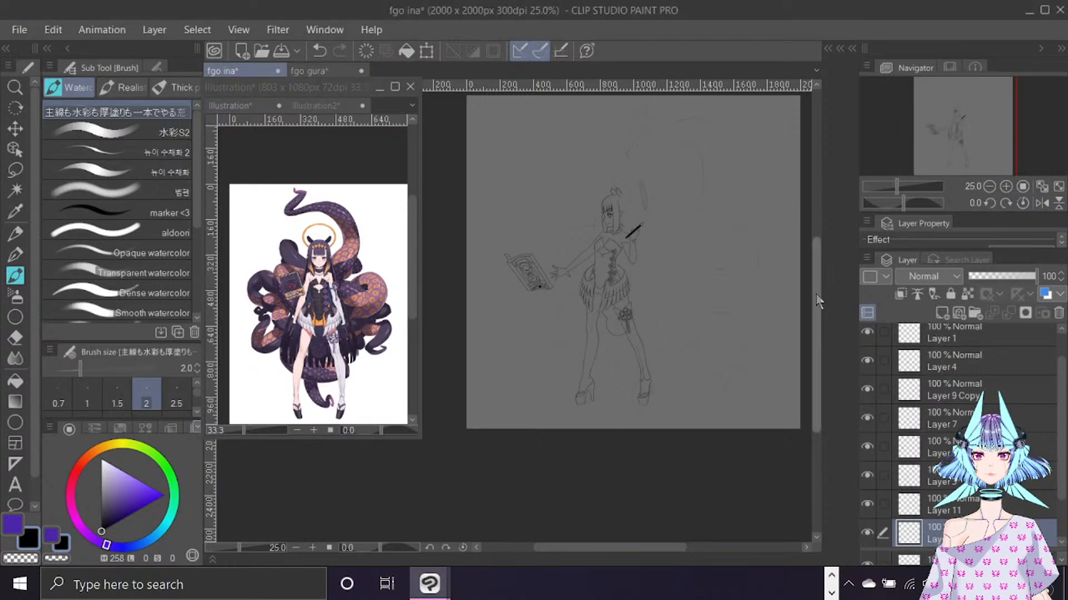
left_click_drag(817, 301, 817, 287)
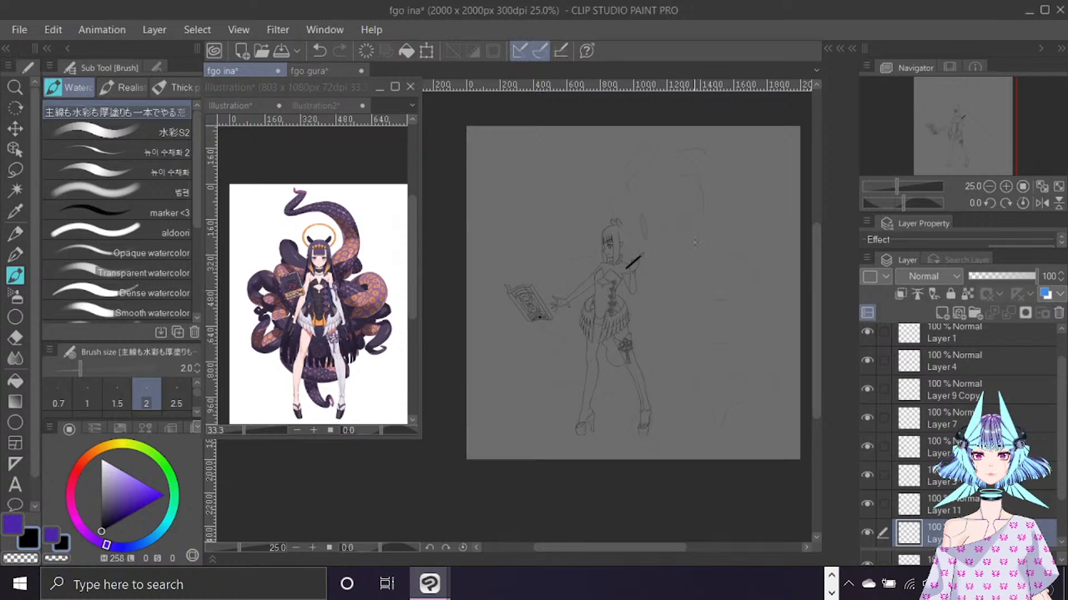
scroll(680, 254, "up", 1)
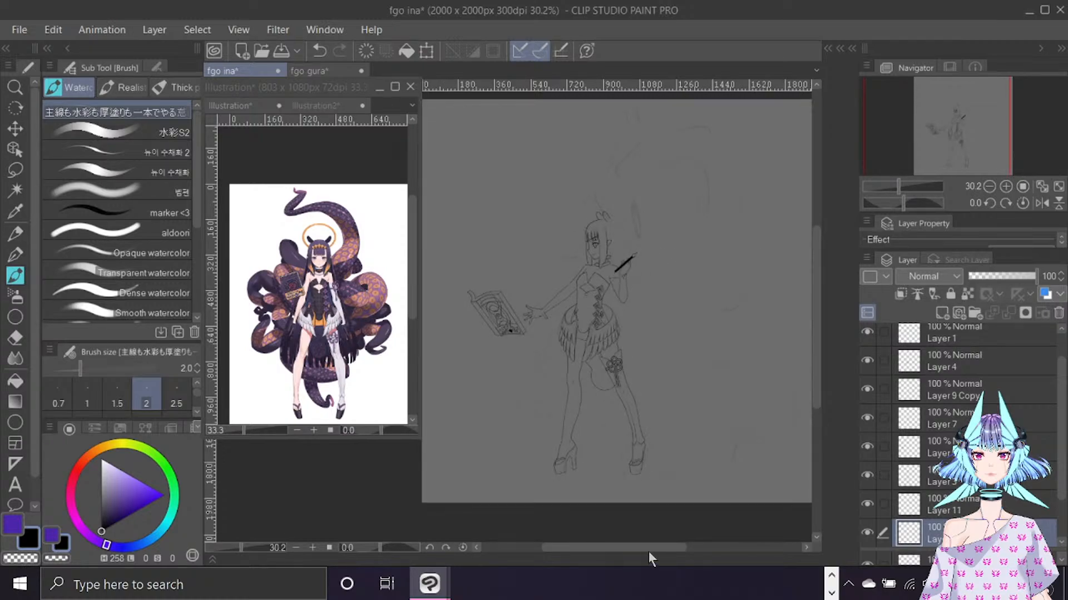
left_click_drag(648, 552, 657, 549)
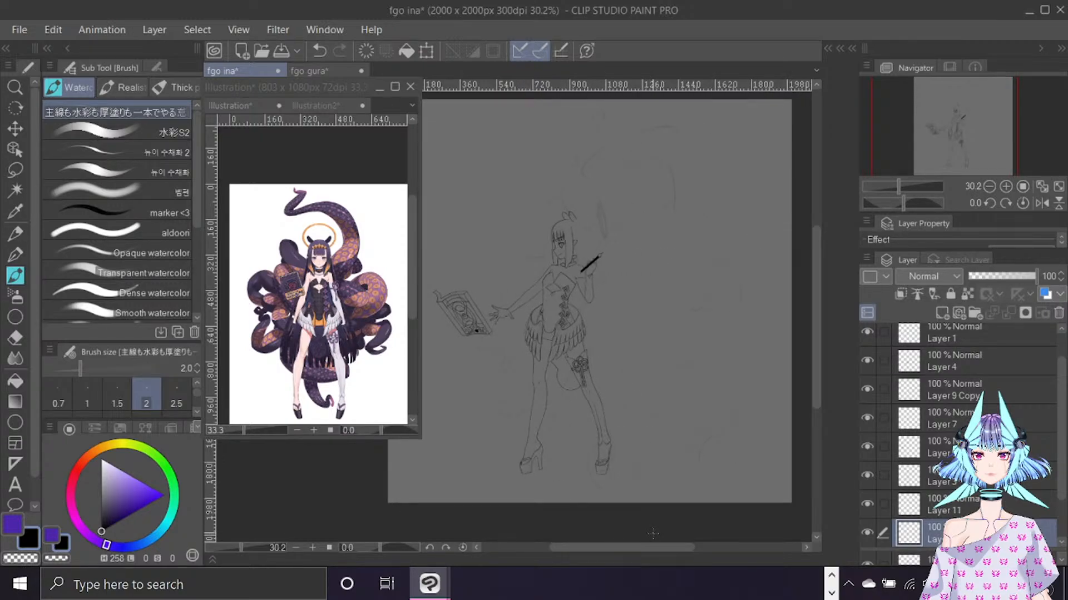
left_click_drag(817, 255, 816, 207)
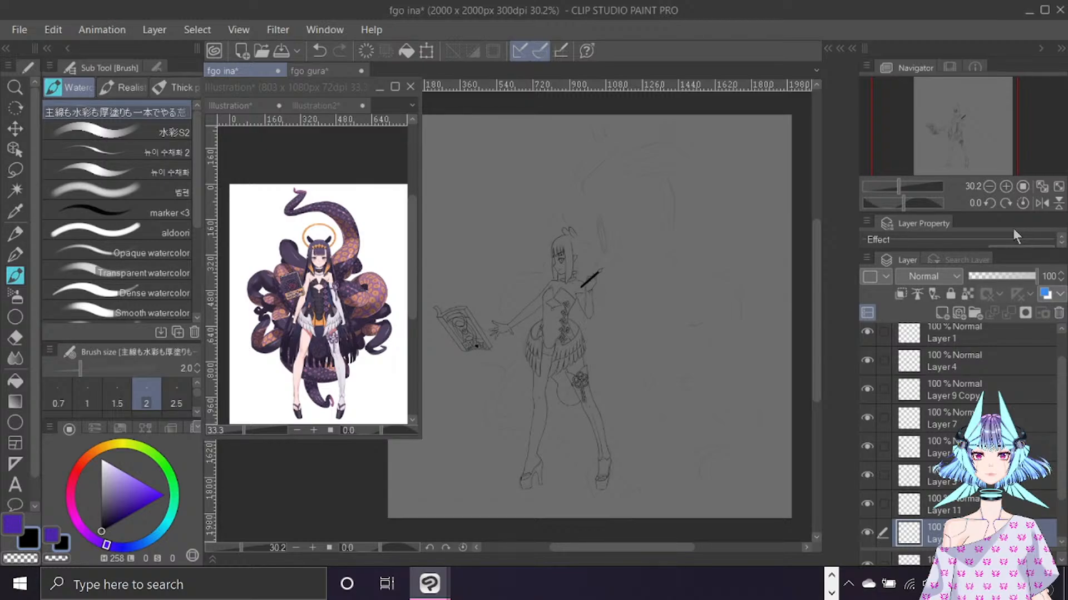
Undo the trial tentacle strokes above the character and set the brush size to 3.
left_click_drag(624, 176, 582, 188)
left_click_drag(583, 188, 642, 155)
key("ctrl+z")
key("bracketright")
key("bracketright")
scroll(628, 188, "up", 2)
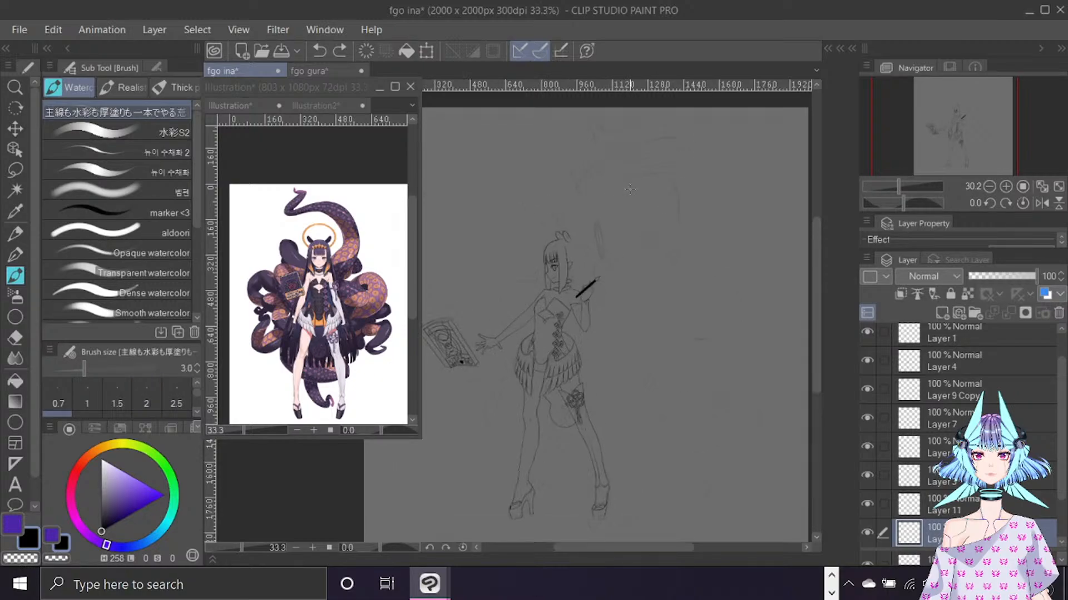
mouse_move(603, 167)
left_mouse_down()
mouse_move(643, 292)
mouse_move(726, 339)
left_mouse_up()
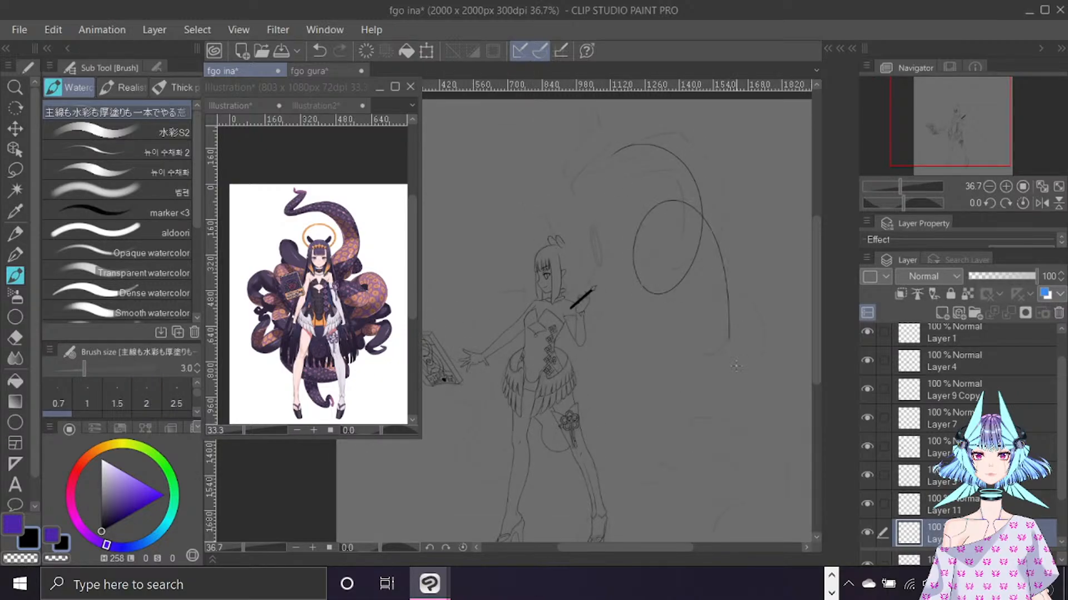
key("ctrl+z")
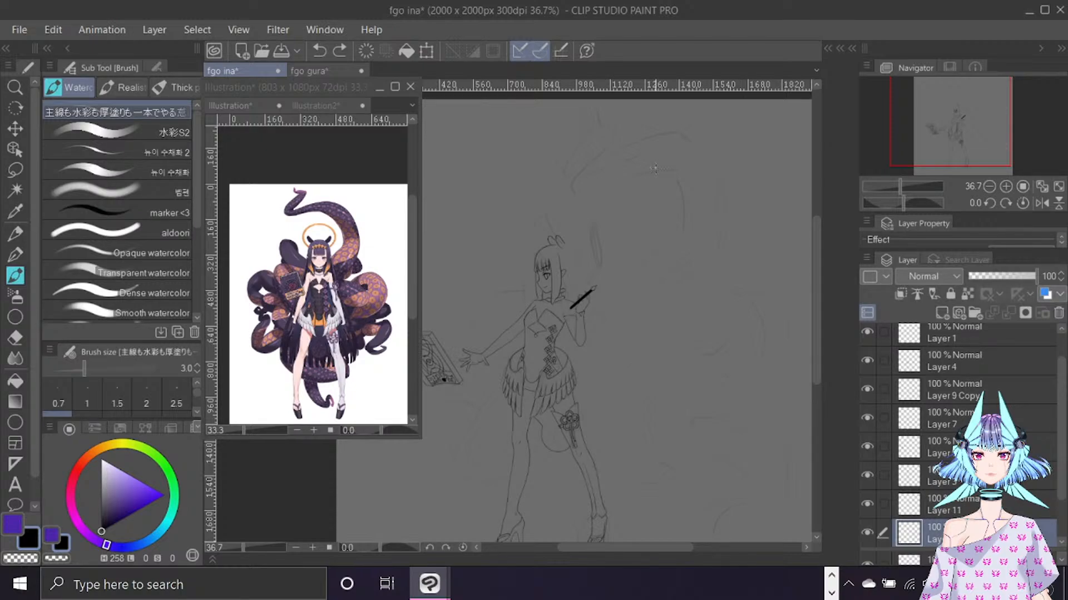
mouse_move(656, 168)
left_mouse_down()
mouse_move(716, 216)
mouse_move(718, 237)
left_mouse_up()
left_click_drag(666, 168, 588, 188)
key("ctrl+z")
key("ctrl+z")
scroll(632, 202, "up", 1)
scroll(632, 202, "up", 1)
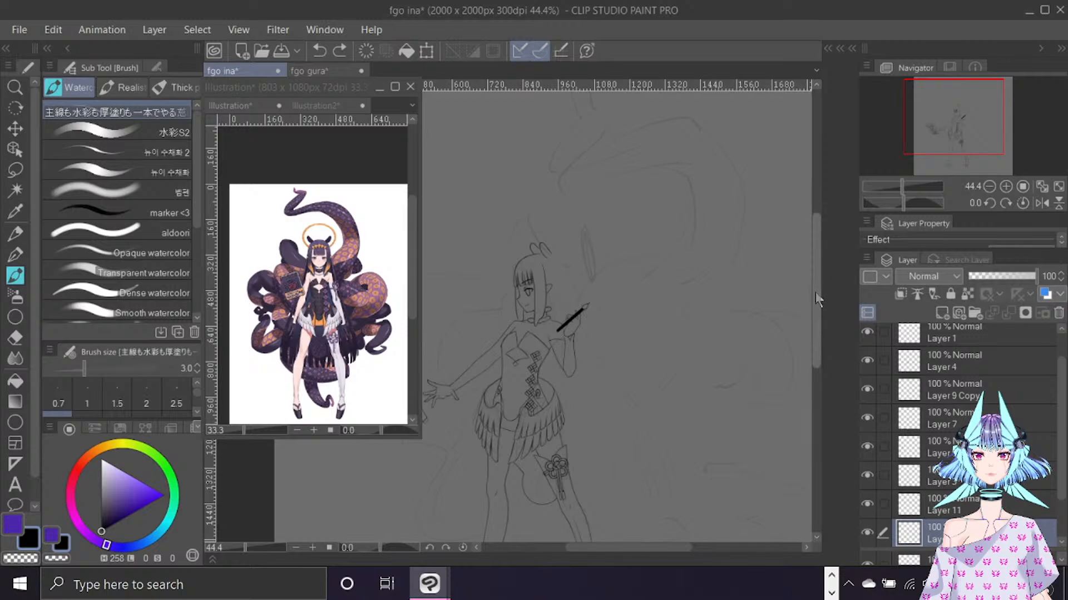
left_click_drag(816, 292, 821, 286)
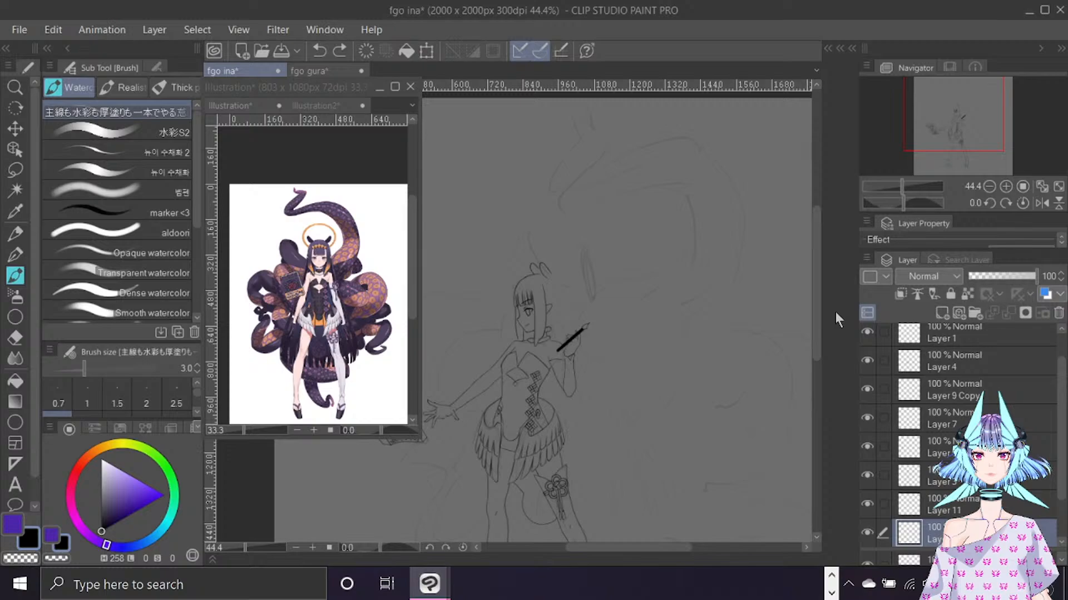
left_click_drag(559, 213, 748, 223)
key("ctrl+z")
Mirror the canvas view and ink the upper tentacle's long curved edge arching above the character's brush hand.
key("h")
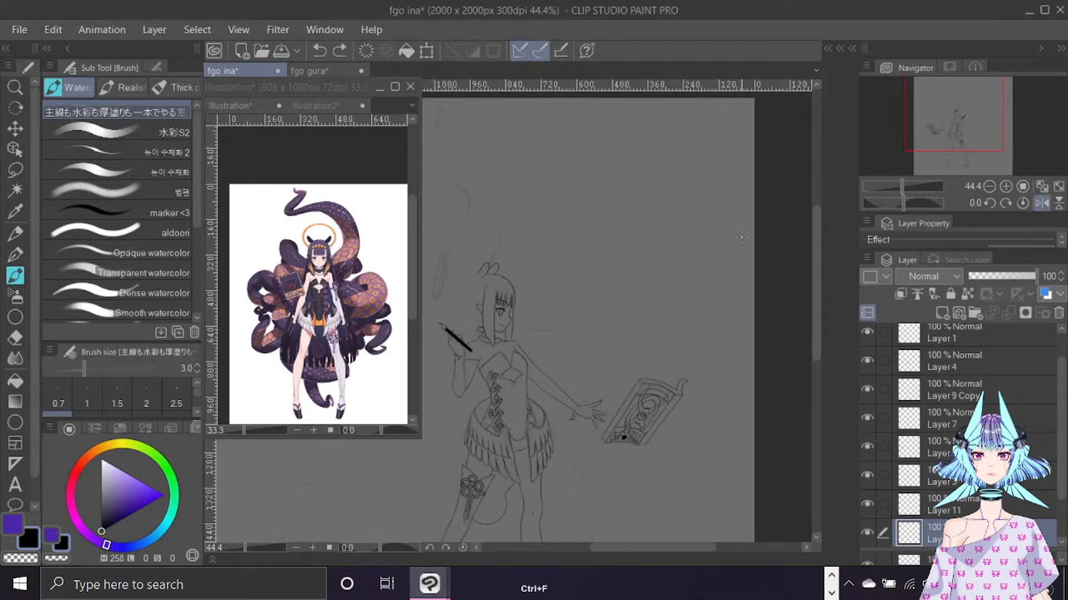
left_click_drag(642, 548, 601, 552)
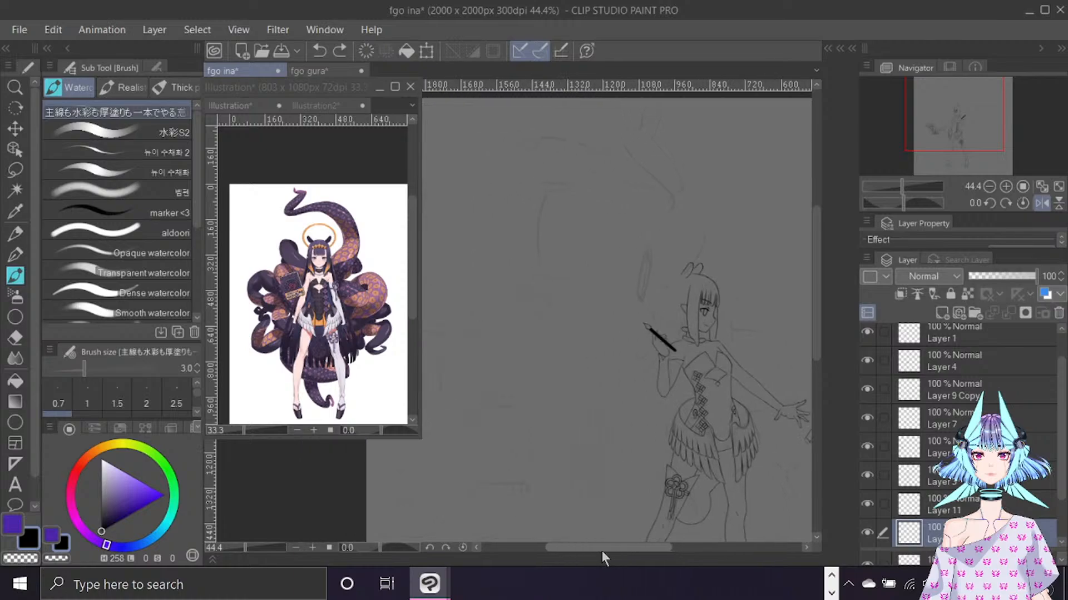
left_click_drag(675, 196, 500, 227)
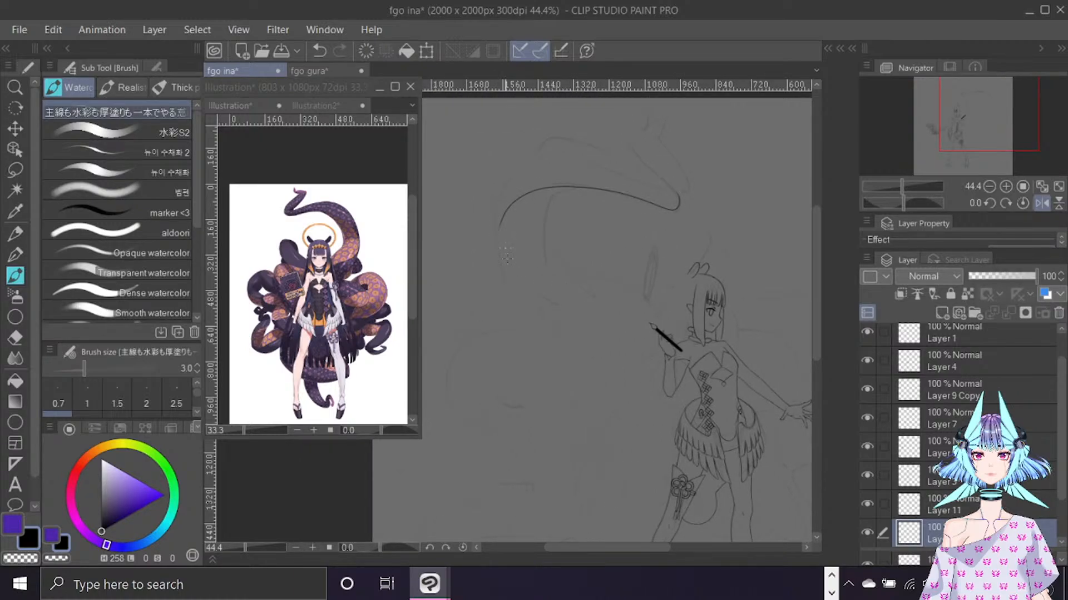
left_click_drag(497, 257, 504, 214)
key("c")
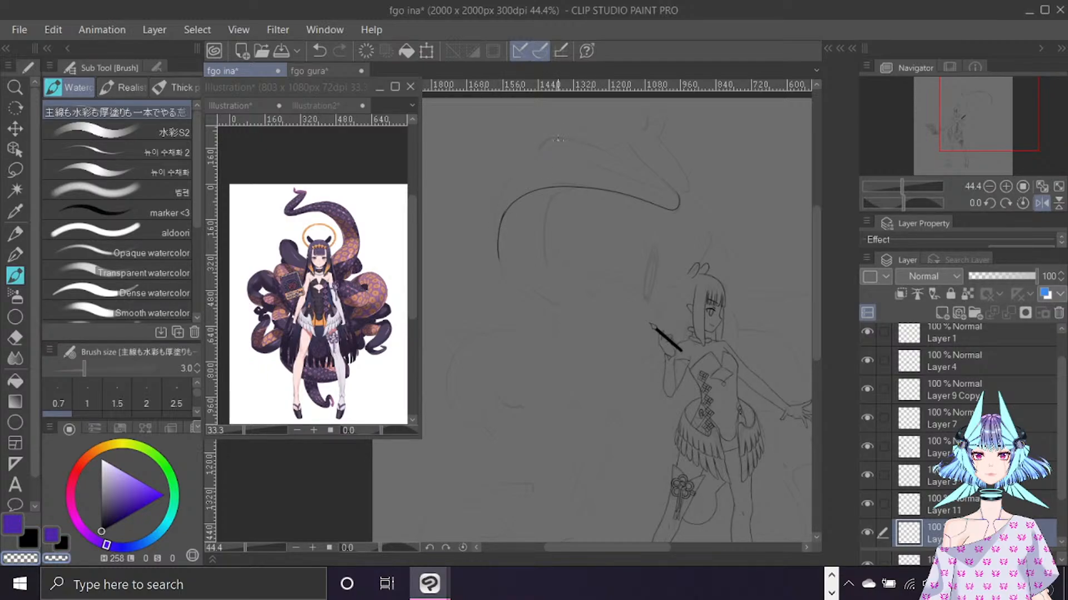
Restore the unmirrored view and ink both edges of the tentacle's pointed tip, rising from the curve's hooked end.
scroll(452, 343, "up", 2)
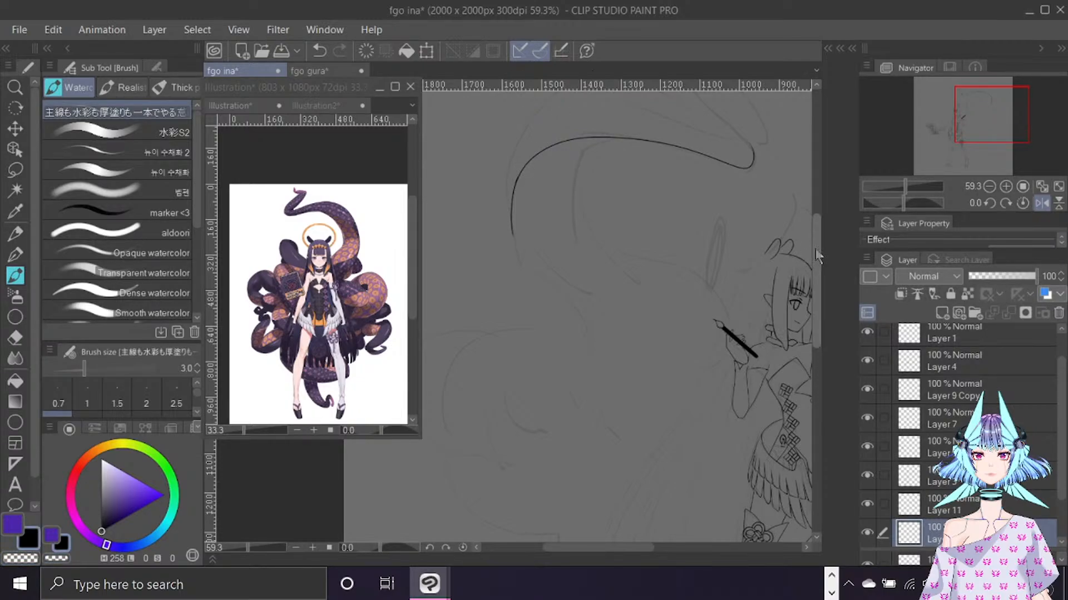
left_click_drag(817, 247, 816, 238)
key("h")
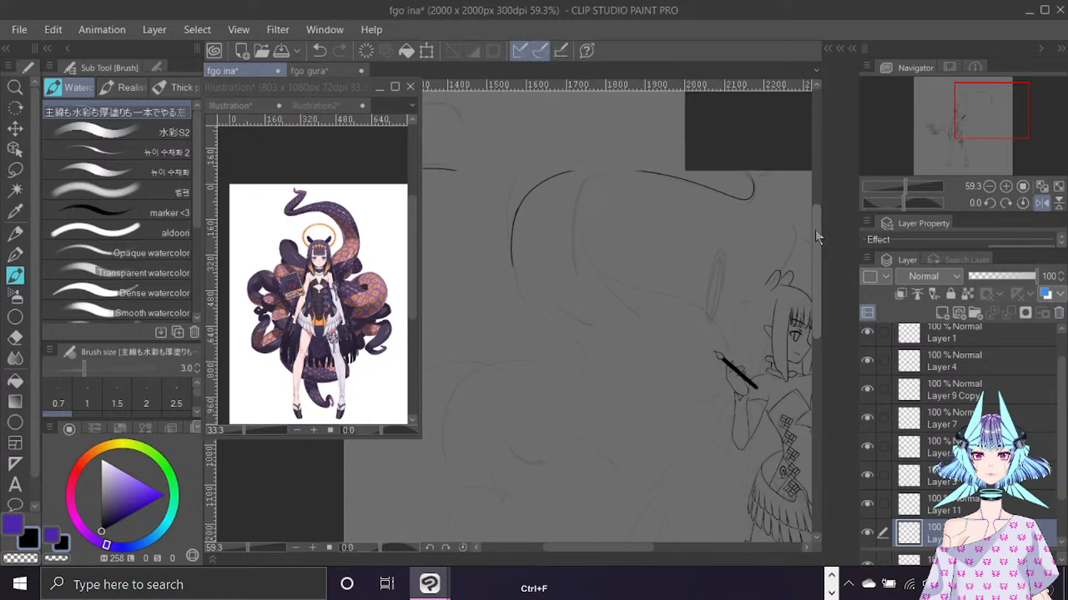
left_click_drag(681, 550, 638, 555)
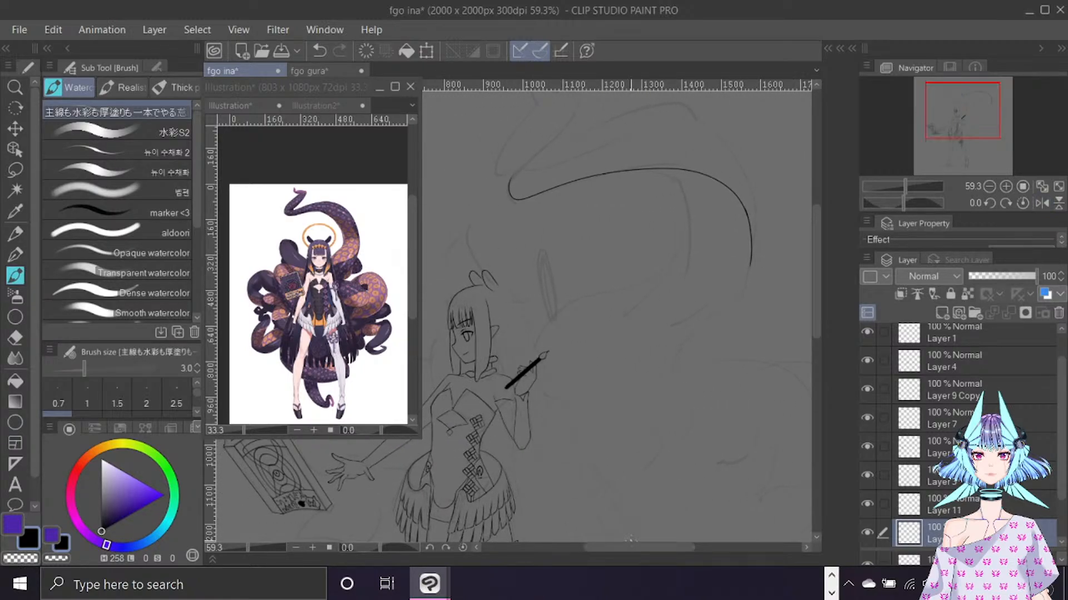
left_click_drag(817, 262, 820, 232)
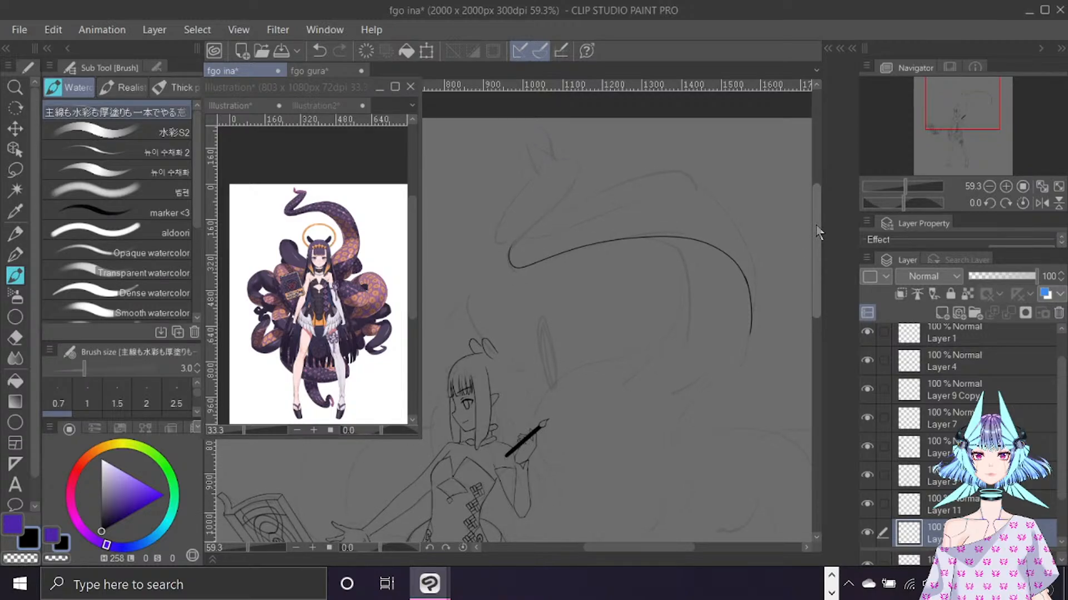
mouse_move(496, 220)
left_mouse_down()
mouse_move(506, 261)
mouse_move(581, 152)
left_mouse_up()
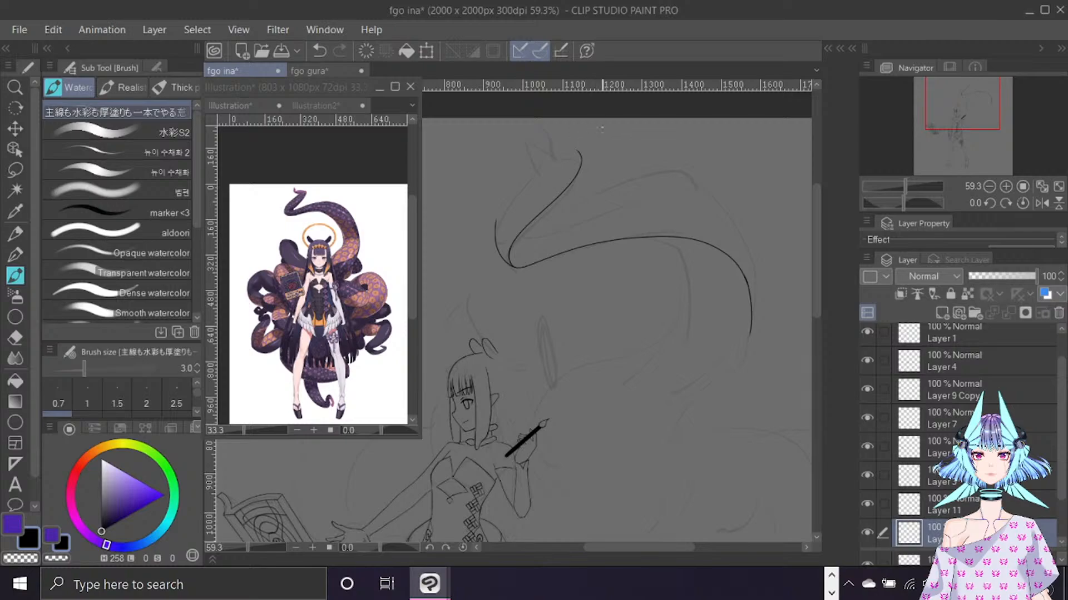
mouse_move(498, 238)
left_mouse_down()
mouse_move(519, 189)
mouse_move(578, 151)
left_mouse_up()
Ink the tentacle's inner and outer edges sweeping down toward the character's brush, plus a branching line off the outer bend.
scroll(695, 336, "down", 2)
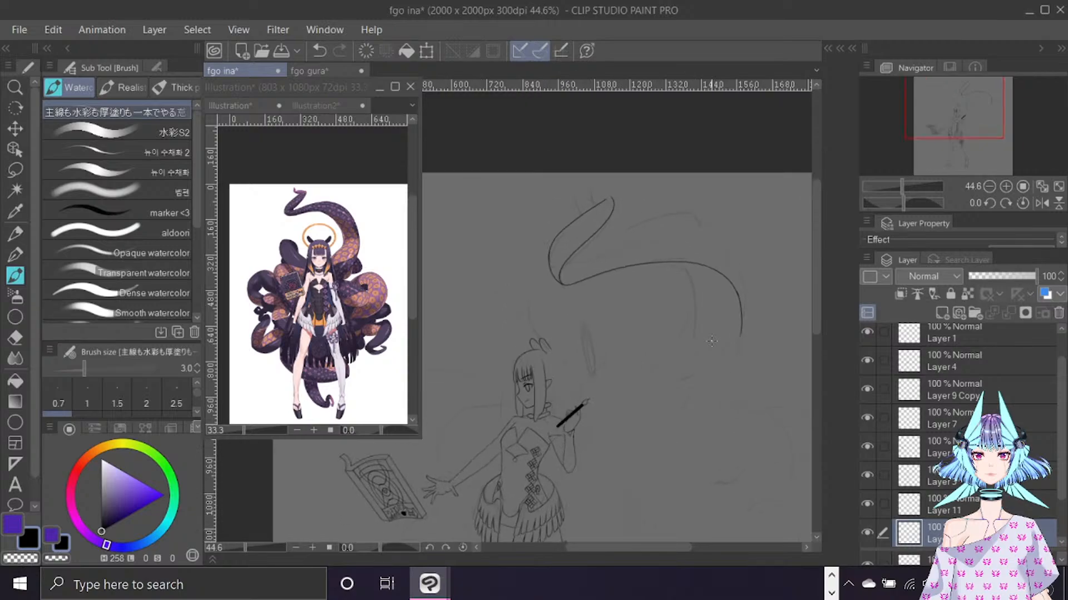
mouse_move(969, 115)
left_mouse_down()
mouse_move(977, 136)
mouse_move(974, 122)
left_mouse_up()
mouse_move(631, 190)
left_mouse_down()
mouse_move(649, 203)
mouse_move(643, 262)
mouse_move(662, 228)
mouse_move(651, 247)
mouse_move(542, 325)
left_mouse_up()
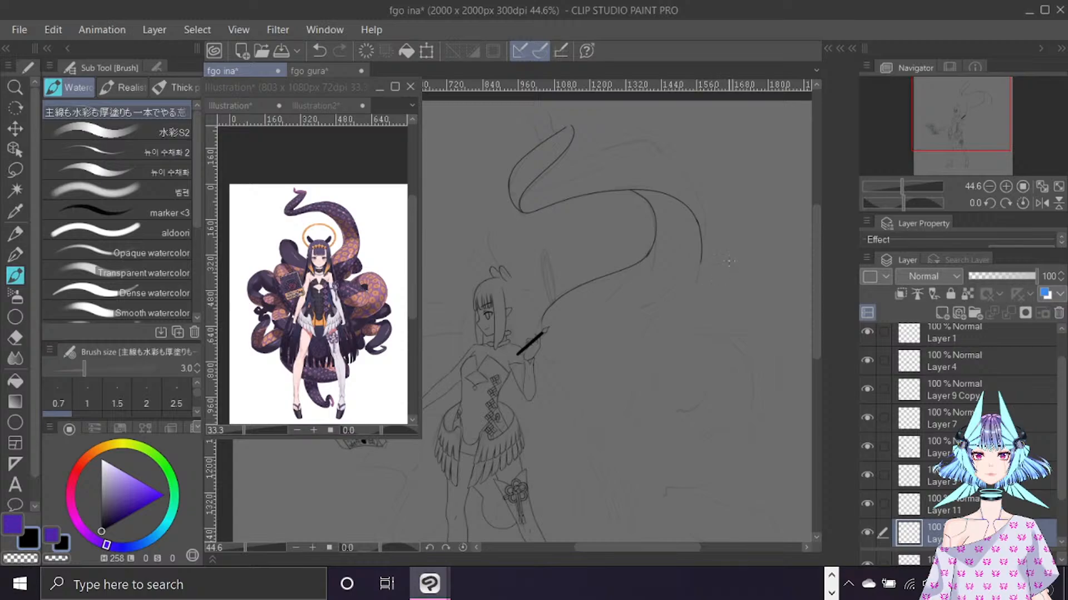
mouse_move(700, 246)
left_mouse_down()
mouse_move(697, 274)
mouse_move(660, 303)
mouse_move(574, 318)
mouse_move(545, 340)
left_mouse_up()
mouse_move(702, 247)
left_mouse_down()
mouse_move(685, 294)
mouse_move(632, 343)
left_mouse_up()
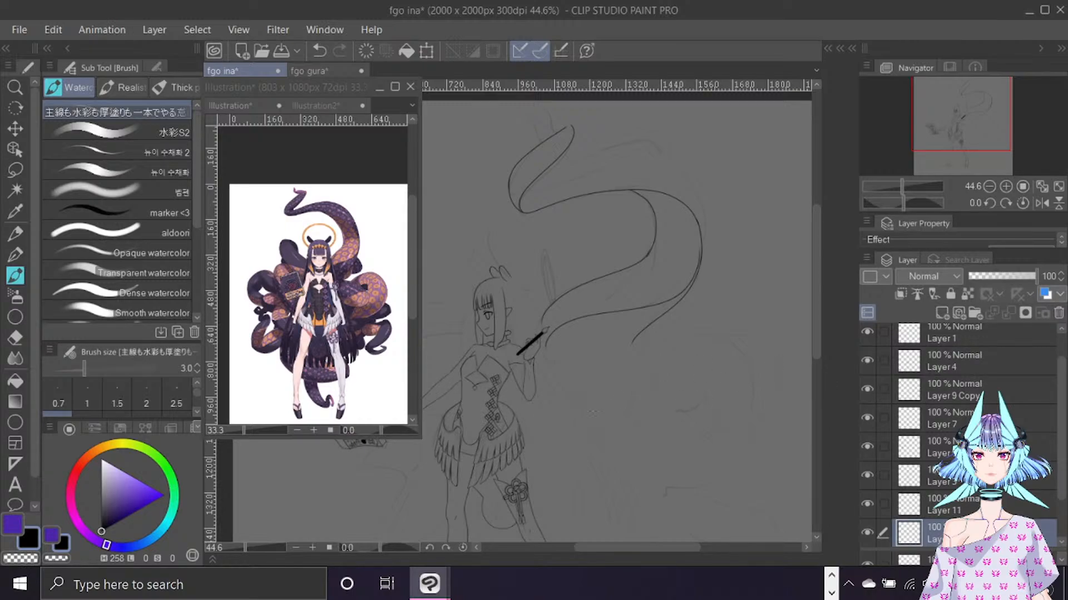
Erase the overlapping line end at the tentacle's outer bend with the Hard eraser at size 15, using the mirrored view.
scroll(720, 239, "up", 5)
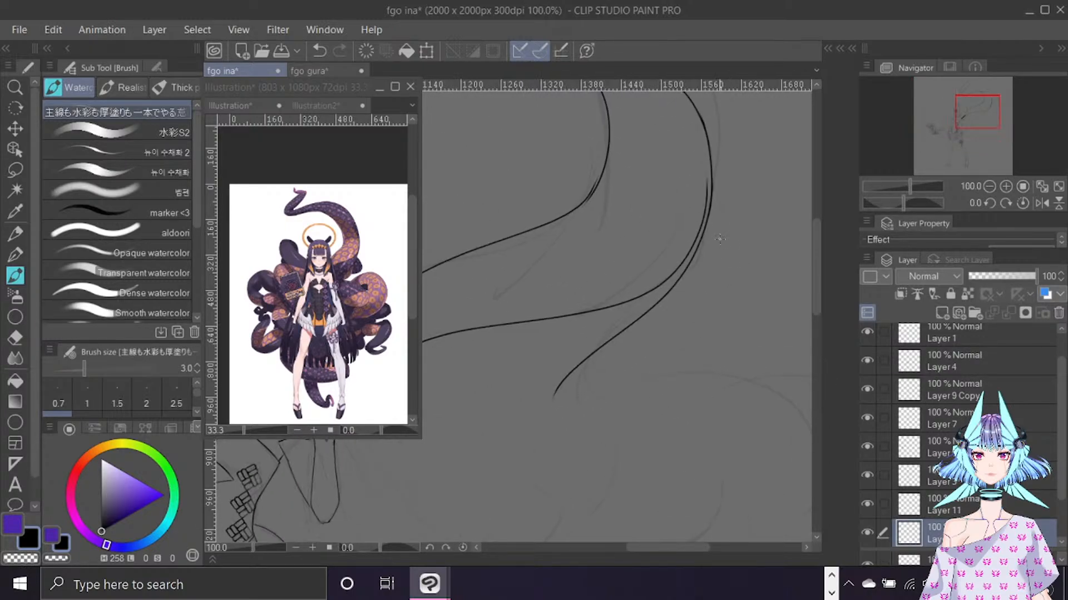
mouse_move(672, 548)
left_mouse_down()
mouse_move(687, 548)
mouse_move(621, 549)
left_mouse_up()
key("h")
key("e")
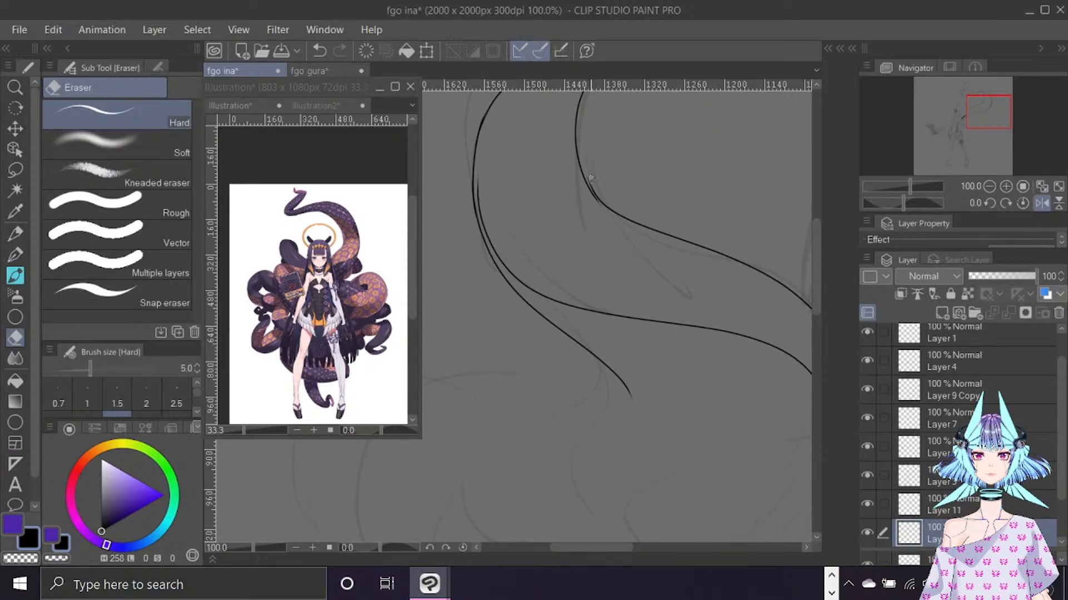
key("bracketright")
key("bracketright")
key("bracketright")
key("bracketright")
key("bracketright")
key("bracketright")
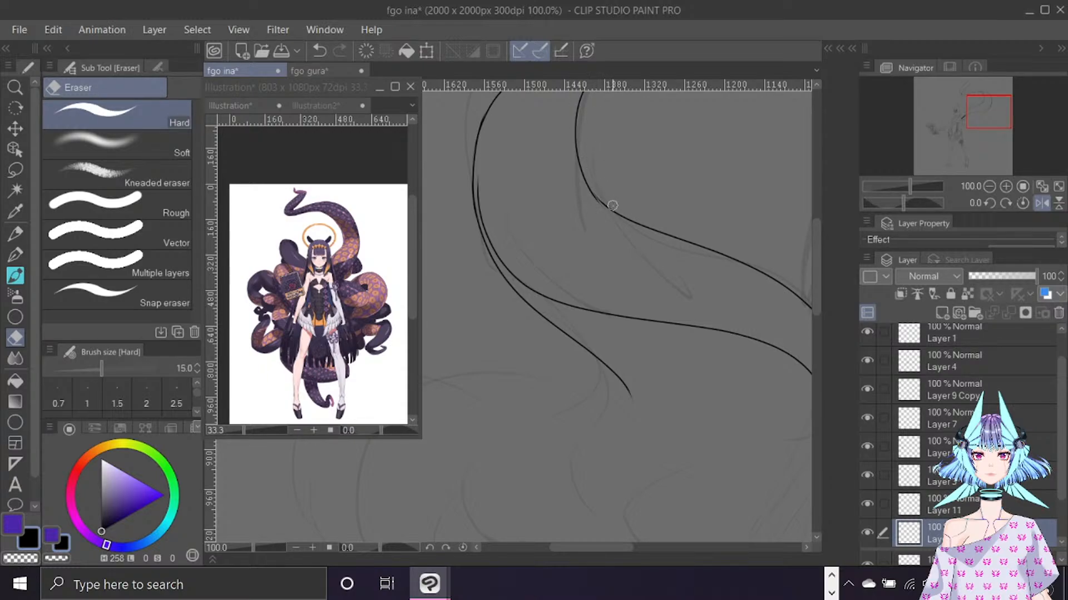
left_click_drag(504, 257, 479, 176)
key("ctrl+z")
left_click_drag(487, 229, 499, 258)
key("b")
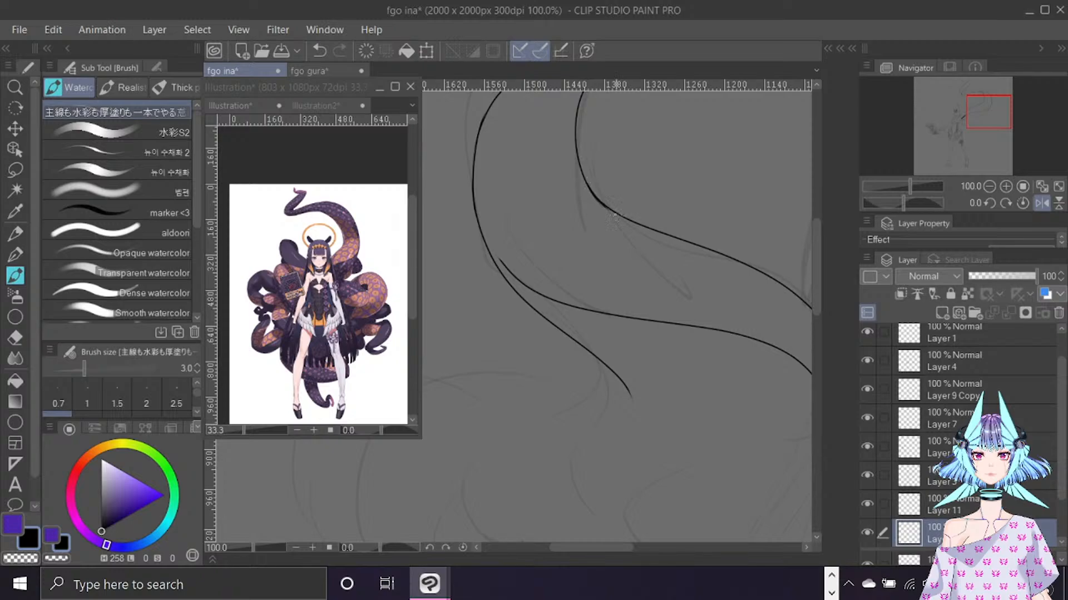
Redraw the short line joining the tentacle's lower edge to its outer bend.
key("ctrl+z")
left_click_drag(480, 233, 534, 288)
key("ctrl+z")
left_click_drag(477, 219, 501, 260)
key("e")
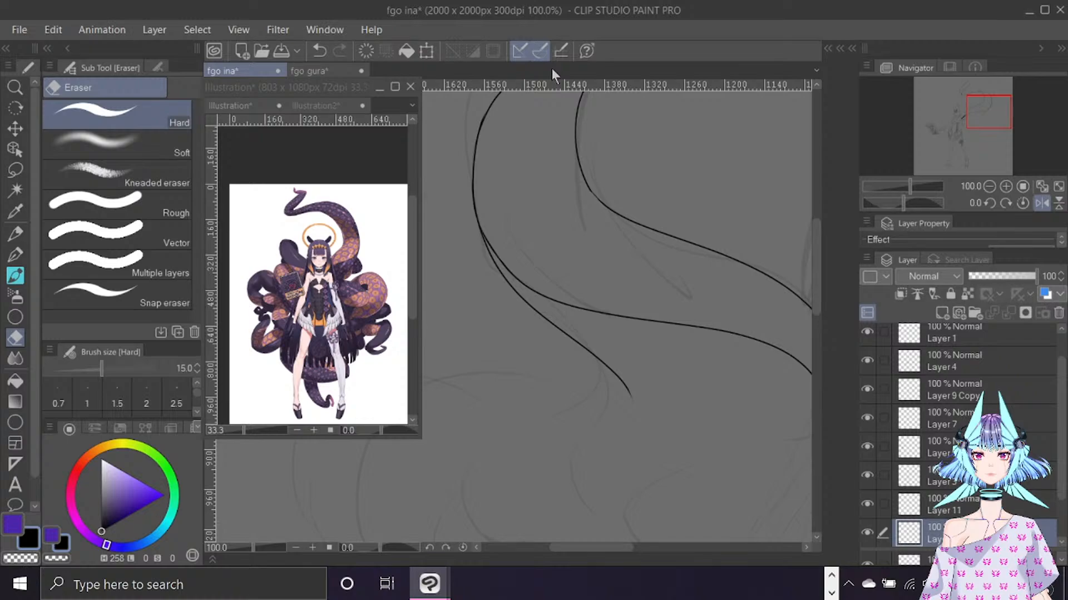
key("b")
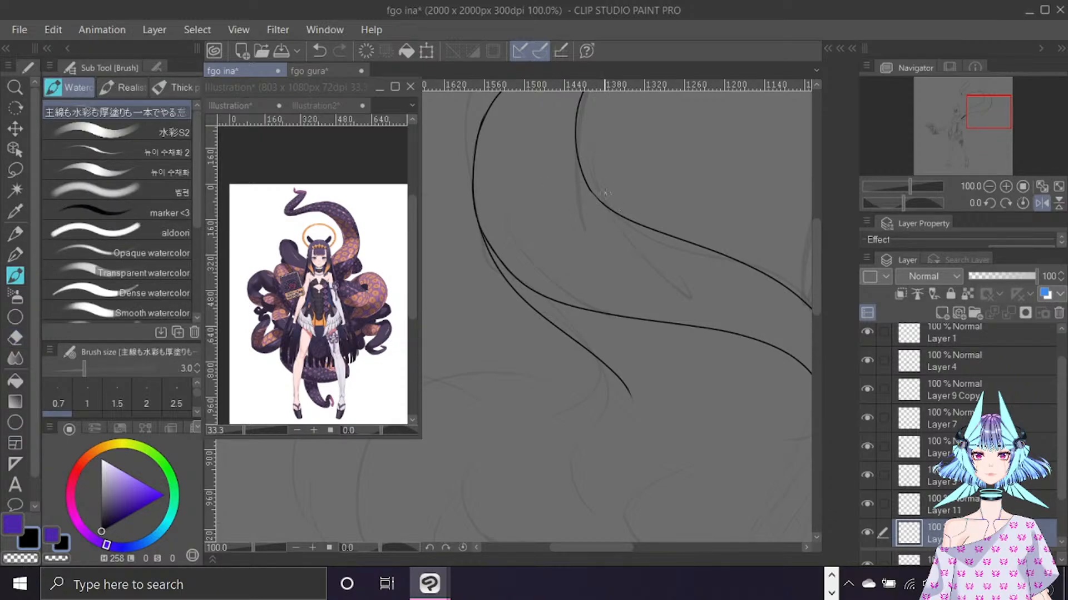
Check the tentacle's line art in the unmirrored view with Folder 1's rough sketch temporarily hidden.
key("ctrl+f")
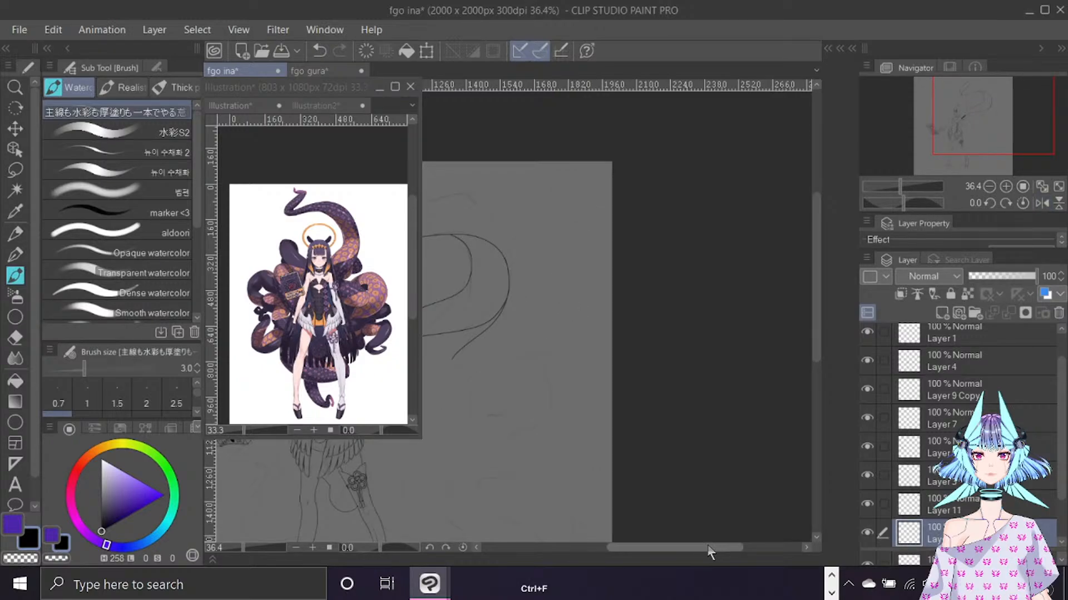
left_click_drag(715, 548, 685, 545)
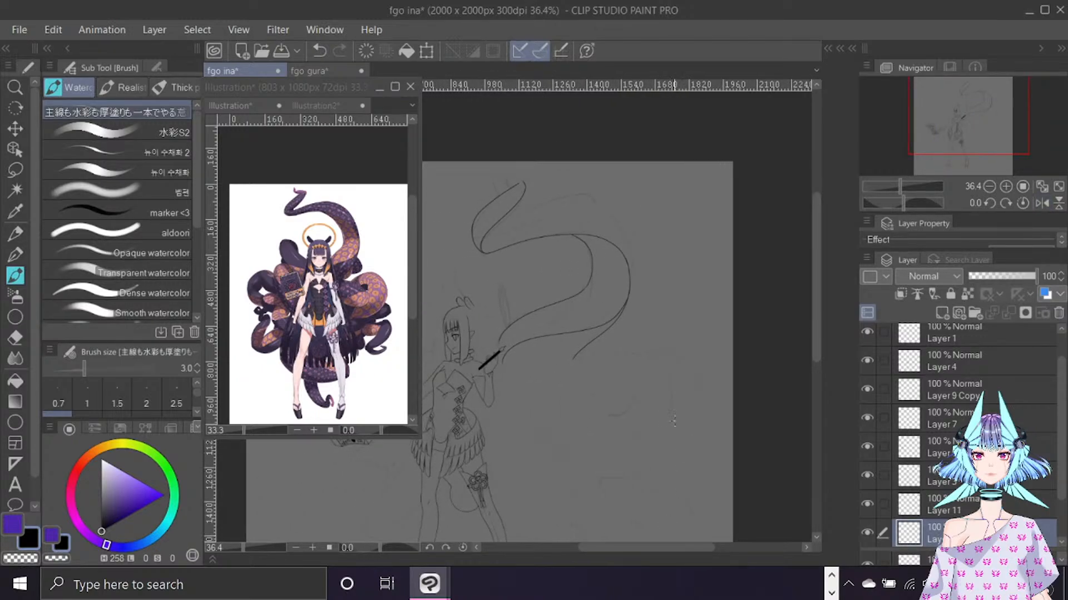
left_click_drag(1061, 407, 1061, 442)
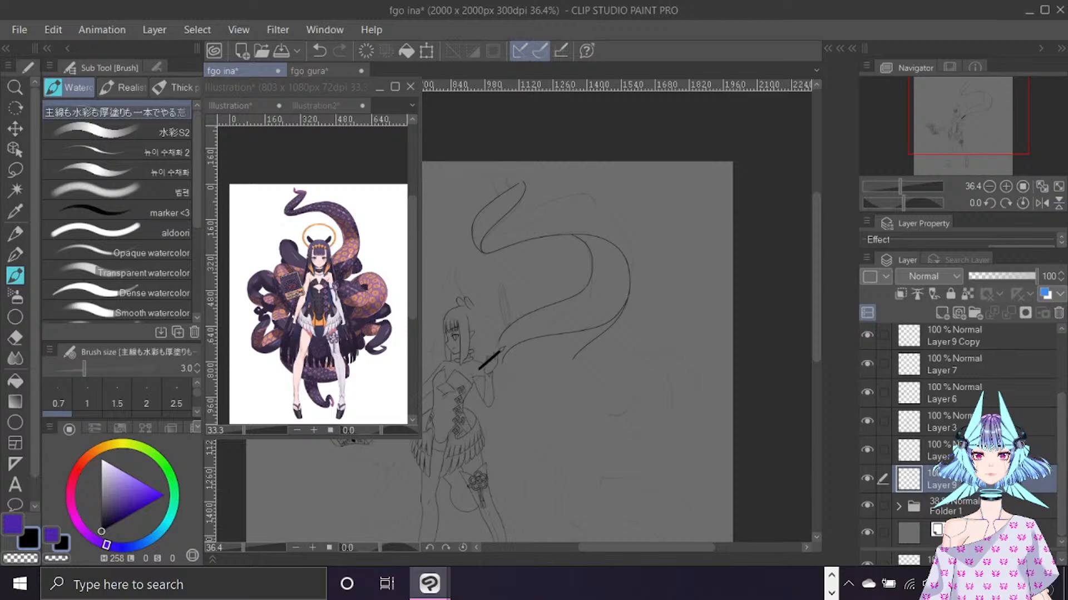
left_click(869, 504)
scroll(524, 243, "up", 2)
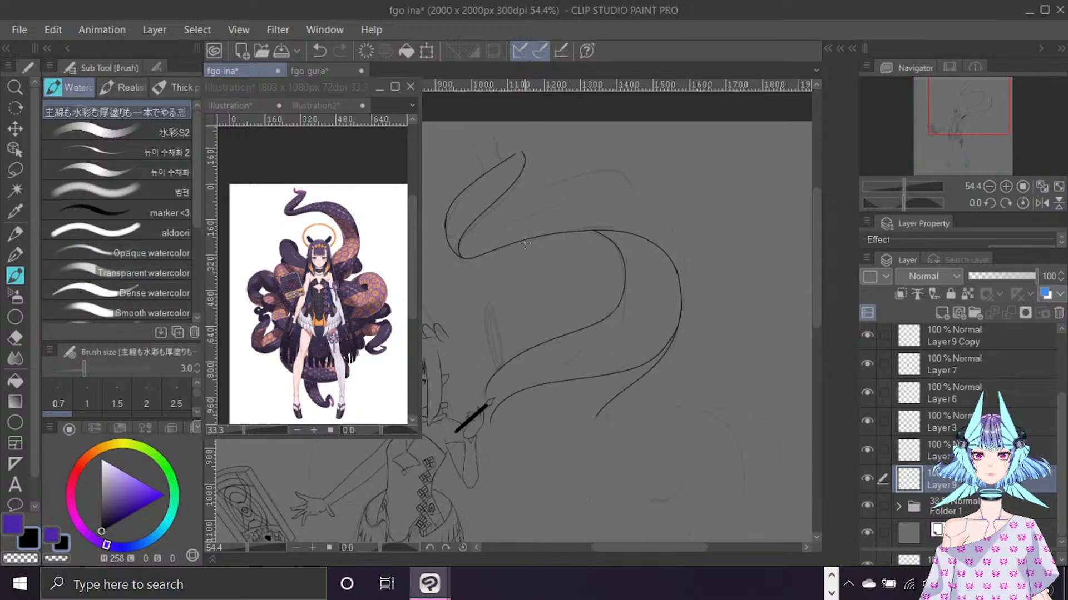
Ink the tentacle's long upper outer edge, arching from the outer bend back to the fold near the tip.
left_click_drag(815, 197, 819, 212)
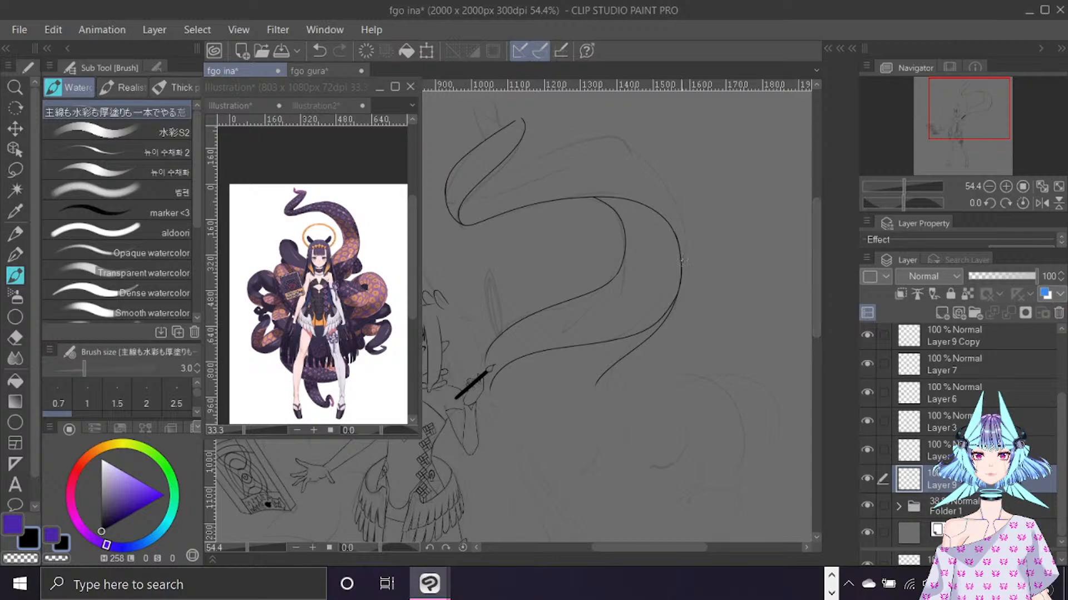
mouse_move(684, 267)
left_mouse_down()
mouse_move(631, 157)
mouse_move(513, 167)
left_mouse_up()
key("h")
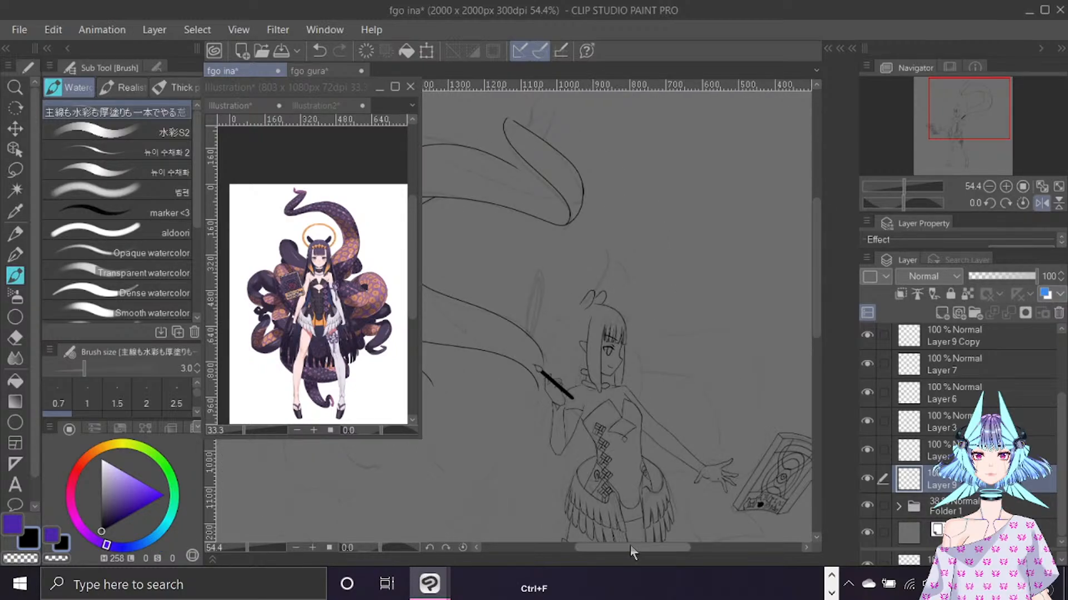
left_click_drag(629, 545, 597, 549)
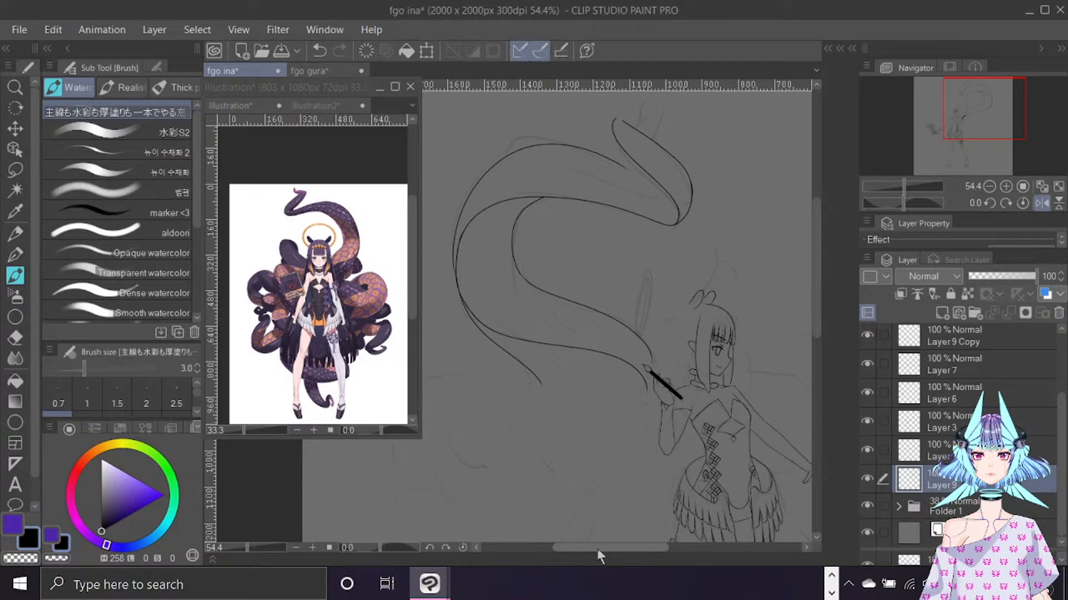
scroll(582, 302, "up", 1)
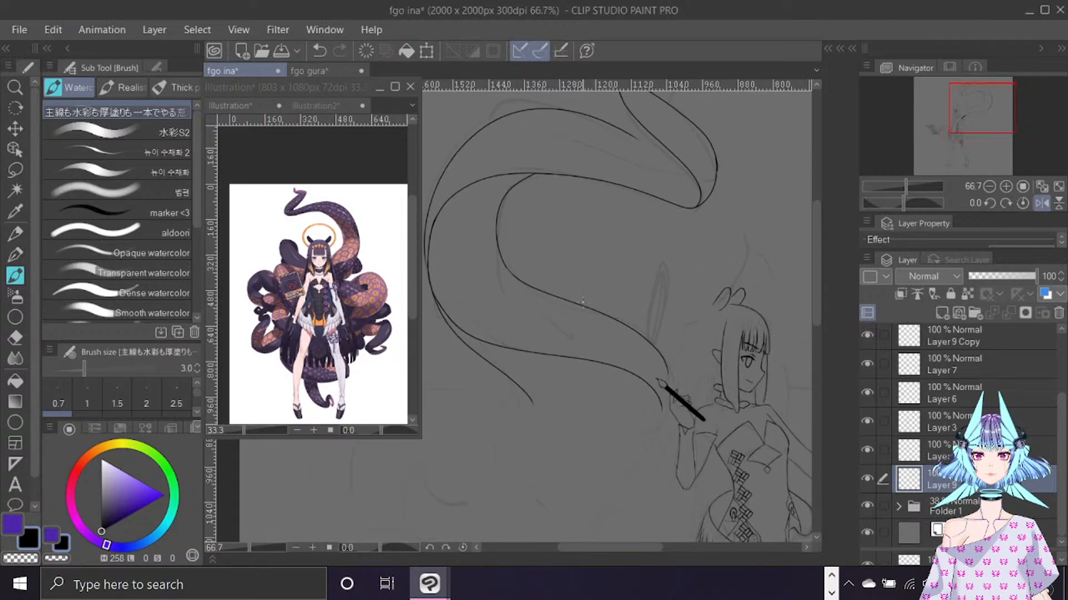
scroll(582, 302, "down", 1)
scroll(582, 302, "left", 3)
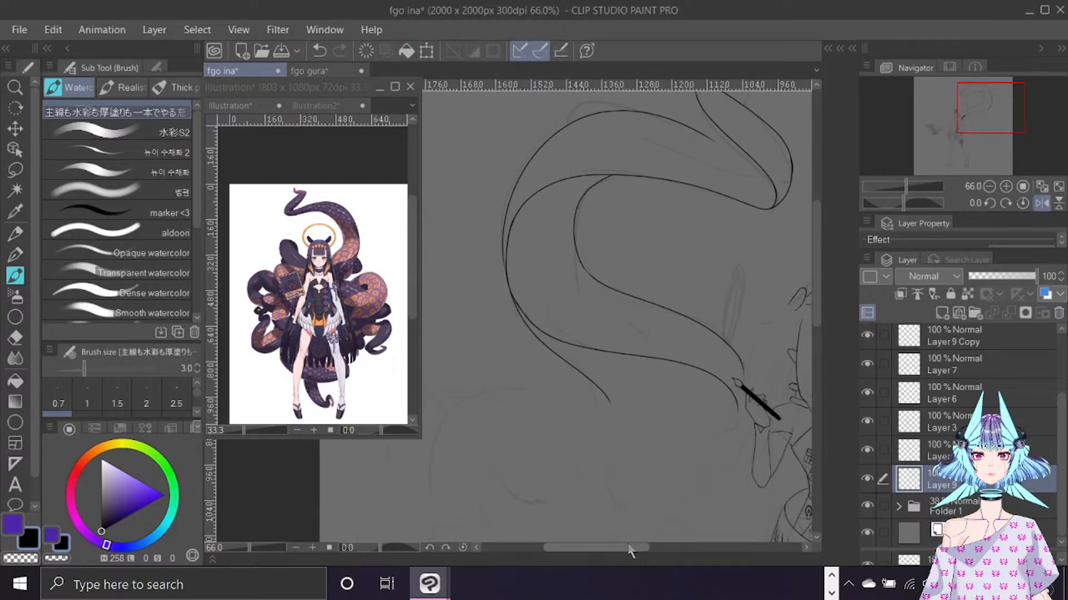
Ink a short line along the outer bend in the mirrored view, joining the upper outer edge to the lower branching line.
left_click_drag(503, 247, 510, 294)
key("ctrl+z")
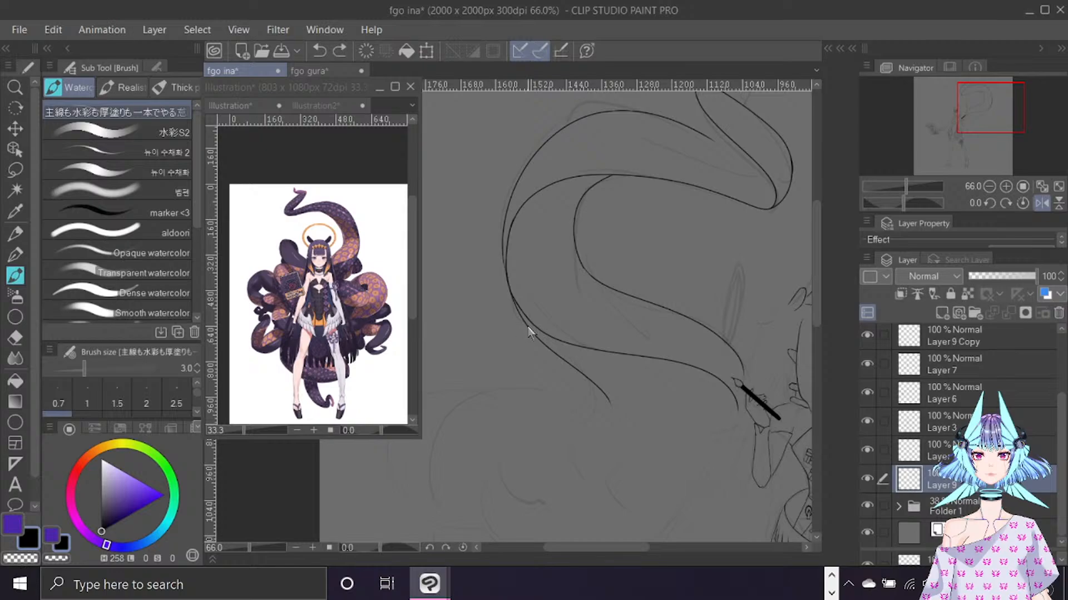
scroll(522, 255, "up", 1)
scroll(522, 255, "up", 4)
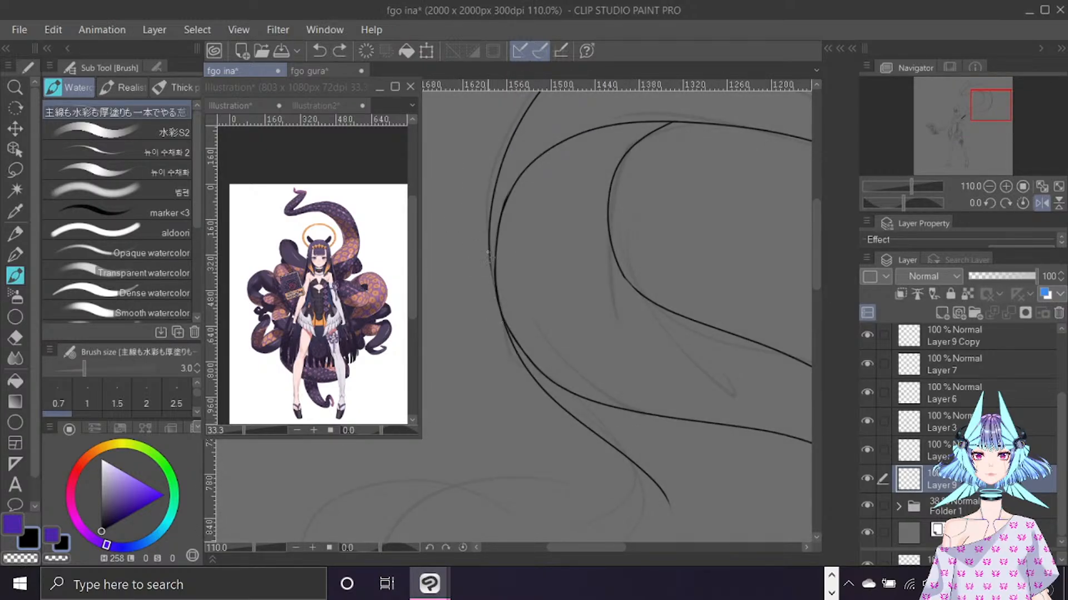
left_click_drag(489, 247, 511, 340)
scroll(544, 222, "down", 4)
key("ctrl+f")
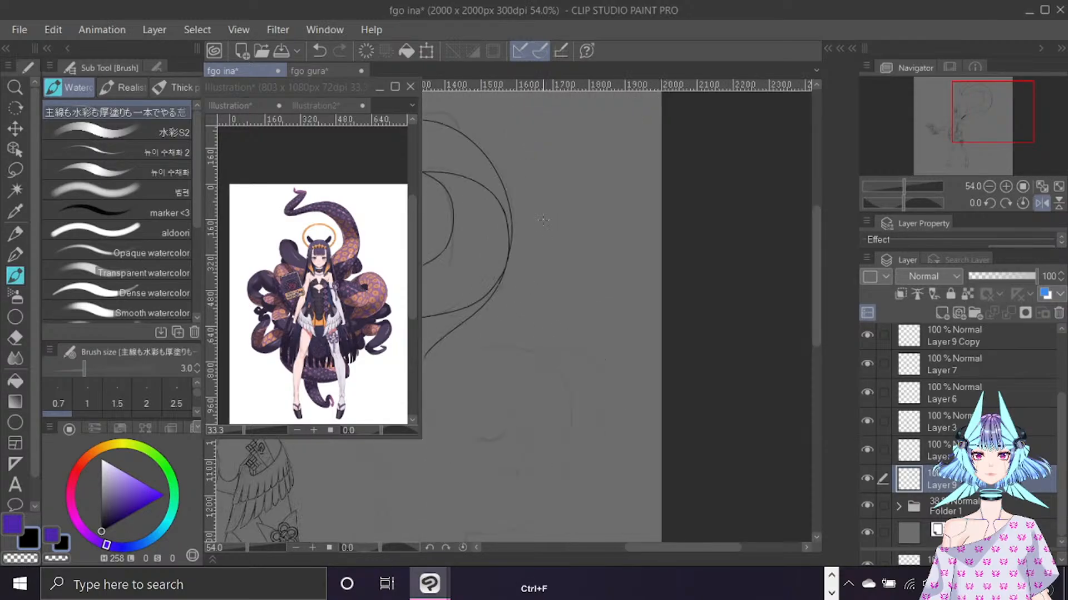
left_click_drag(665, 548, 621, 546)
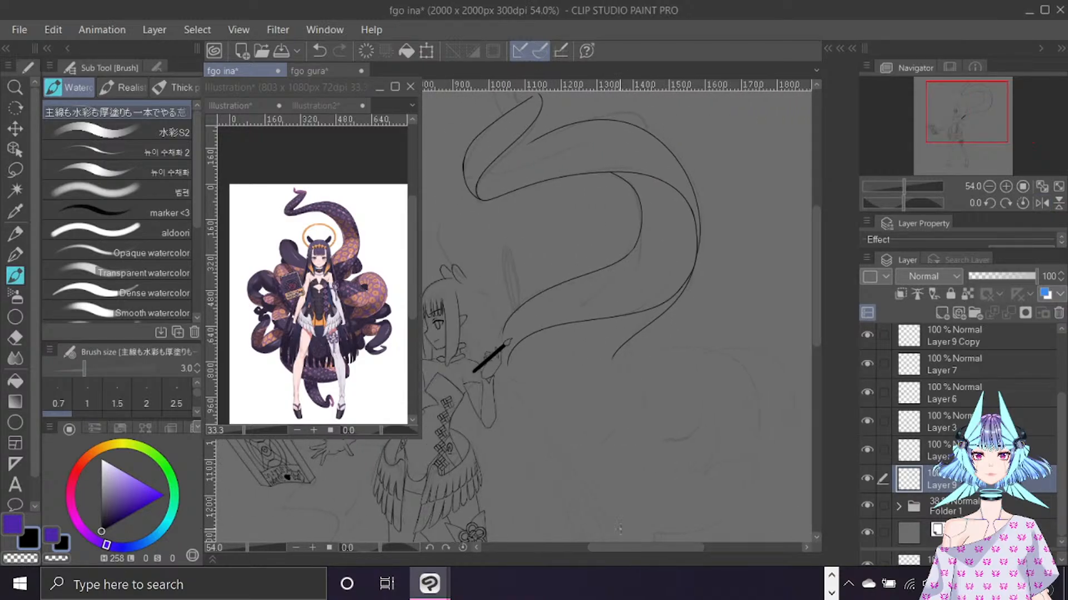
left_click_drag(816, 277, 816, 249)
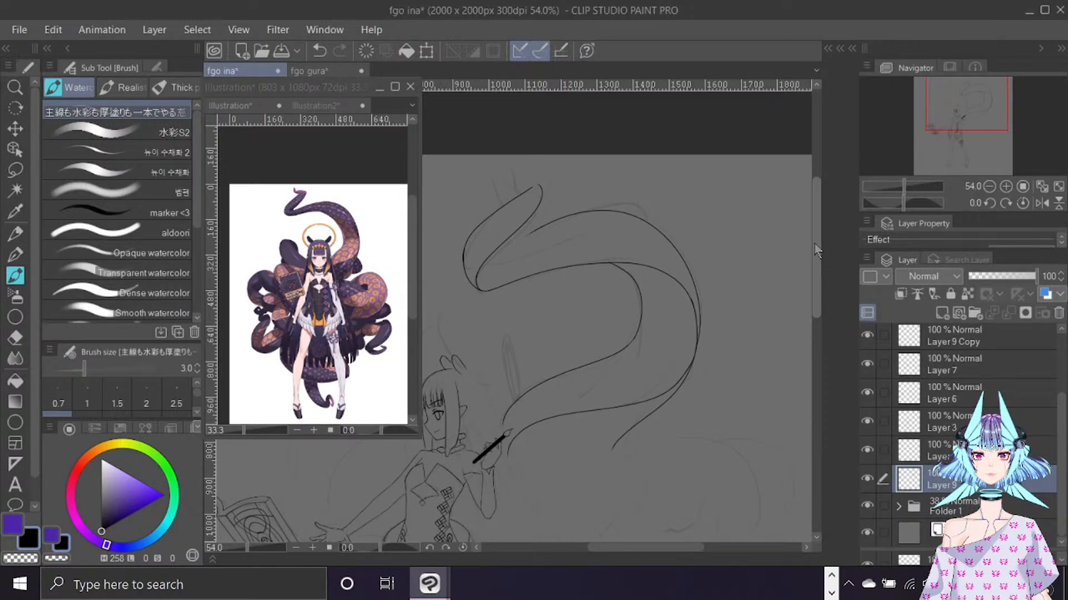
Erase the lower end of the inner line at the tentacle's upper fold with the Hard eraser.
mouse_move(539, 228)
left_mouse_down()
mouse_move(488, 263)
mouse_move(538, 230)
left_mouse_up()
key("ctrl+z")
key("ctrl+z")
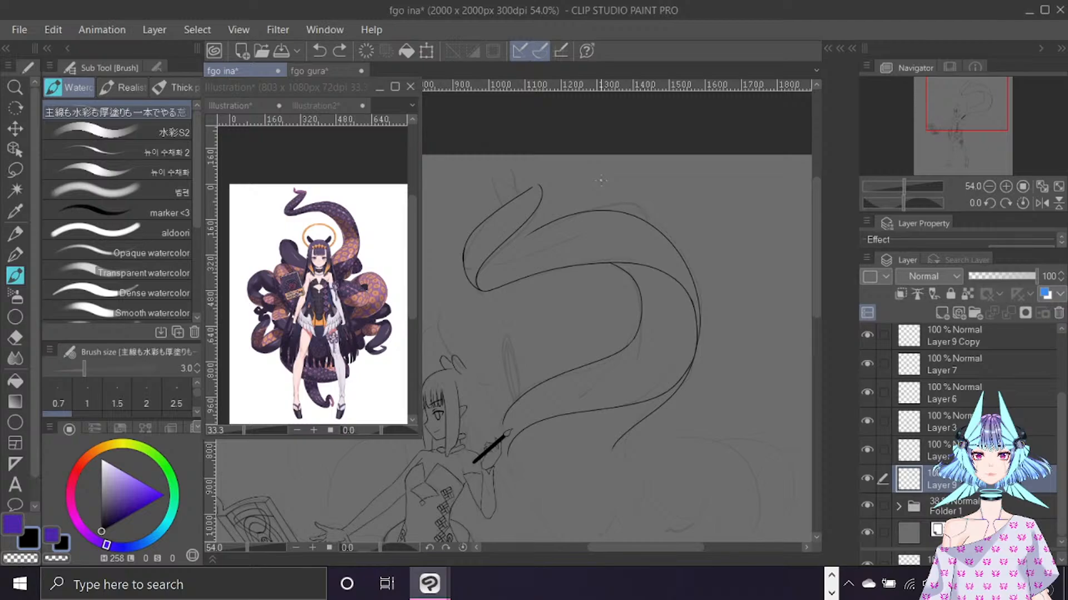
key("e")
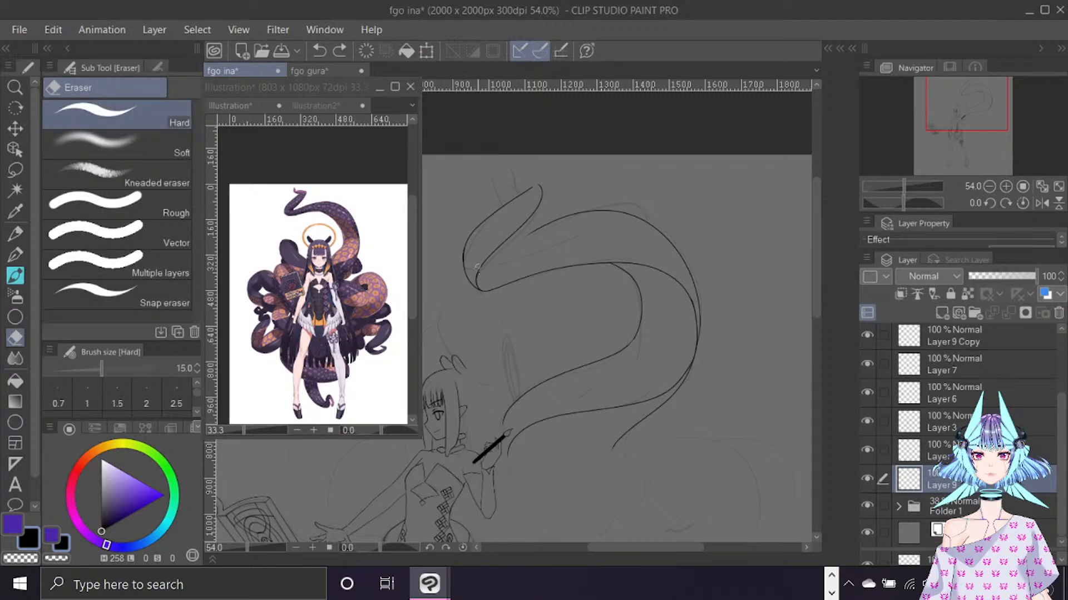
left_click_drag(476, 283, 536, 189)
key("bracketright")
key("bracketright")
key("bracketright")
key("b")
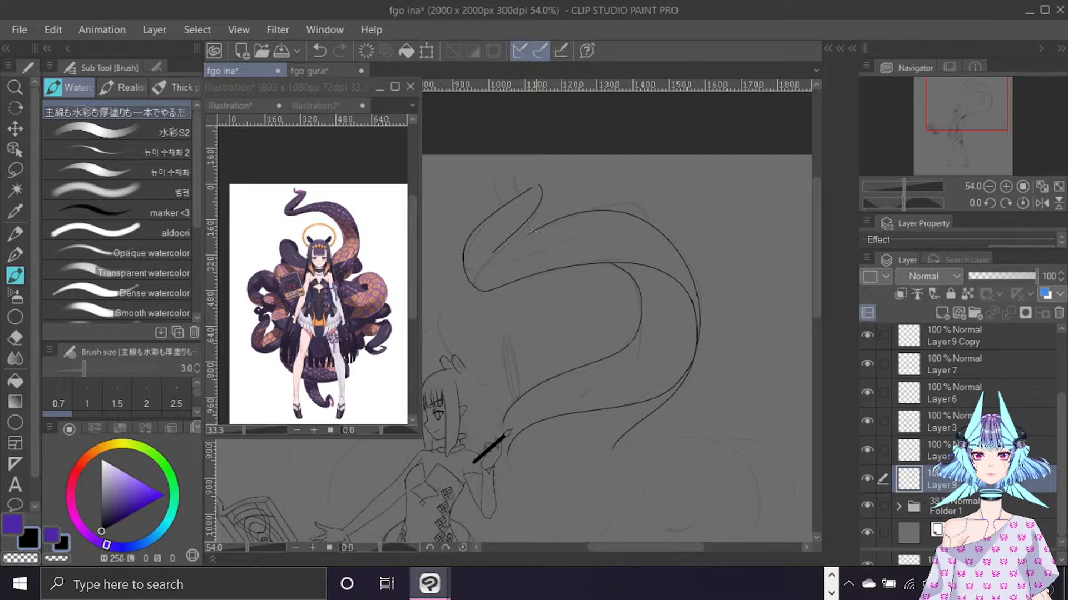
Ink the inner crease of the tentacle's upper fold, following the enlarged fold in the reference illustration.
left_click_drag(493, 256, 532, 230)
key("ctrl+z")
left_click(285, 149)
scroll(286, 190, "up", 2)
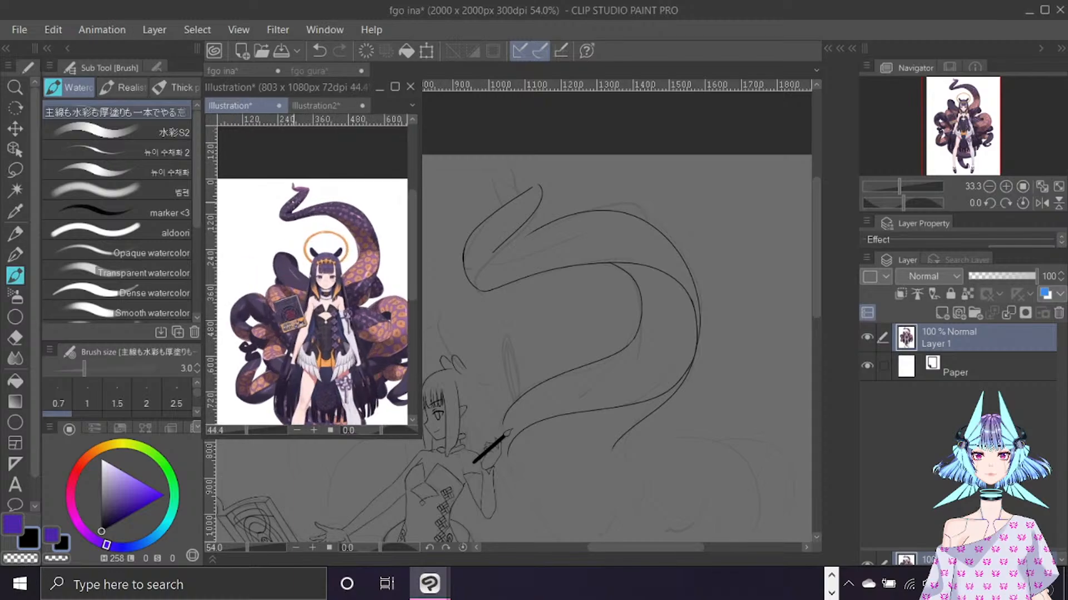
scroll(292, 203, "up", 5)
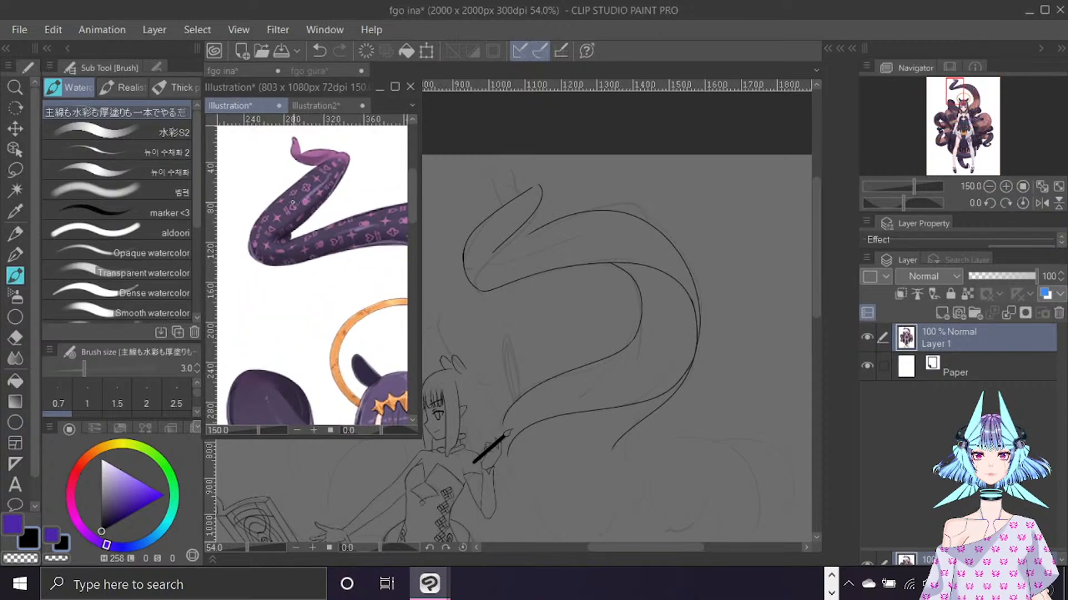
left_click(574, 179)
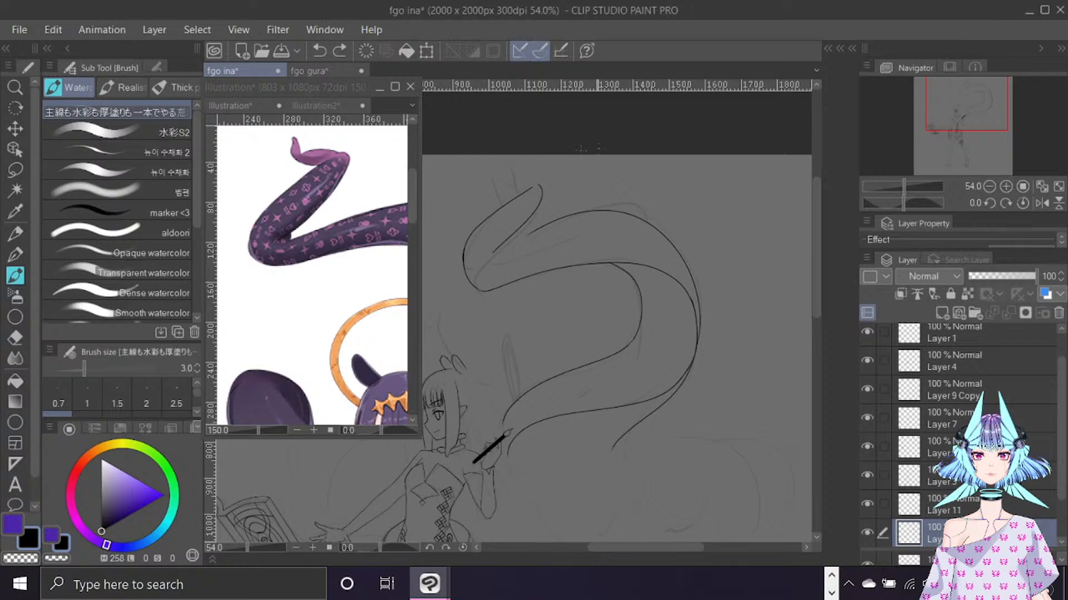
left_click_drag(516, 234, 514, 245)
key("ctrl+z")
left_click_drag(497, 250, 499, 263)
key("ctrl+z")
left_click_drag(508, 242, 505, 251)
key("ctrl+z")
left_click_drag(534, 231, 498, 259)
key("ctrl+z")
left_click_drag(506, 254, 505, 250)
Try to ink the small curled tip at the upper end of the tentacle.
mouse_move(534, 186)
left_mouse_down()
mouse_move(505, 169)
mouse_move(478, 172)
left_mouse_up()
key("ctrl+z")
key("ctrl+y")
key("ctrl+z")
mouse_move(538, 187)
left_mouse_down()
mouse_move(511, 175)
mouse_move(520, 182)
mouse_move(511, 194)
mouse_move(492, 179)
mouse_move(493, 162)
mouse_move(498, 174)
mouse_move(545, 181)
mouse_move(482, 174)
left_mouse_up()
key("ctrl+z")
key("ctrl+z")
mouse_move(514, 196)
left_mouse_down()
mouse_move(473, 178)
mouse_move(473, 159)
mouse_move(483, 194)
mouse_move(508, 182)
mouse_move(542, 206)
mouse_move(529, 189)
mouse_move(483, 196)
left_mouse_up()
key("ctrl+z")
key("ctrl+z")
key("ctrl+z")
key("ctrl+z")
key("ctrl+z")
Compare the inked tentacle and whole figure with the full reference illustration.
scroll(581, 296, "down", 2)
scroll(581, 296, "down", 2)
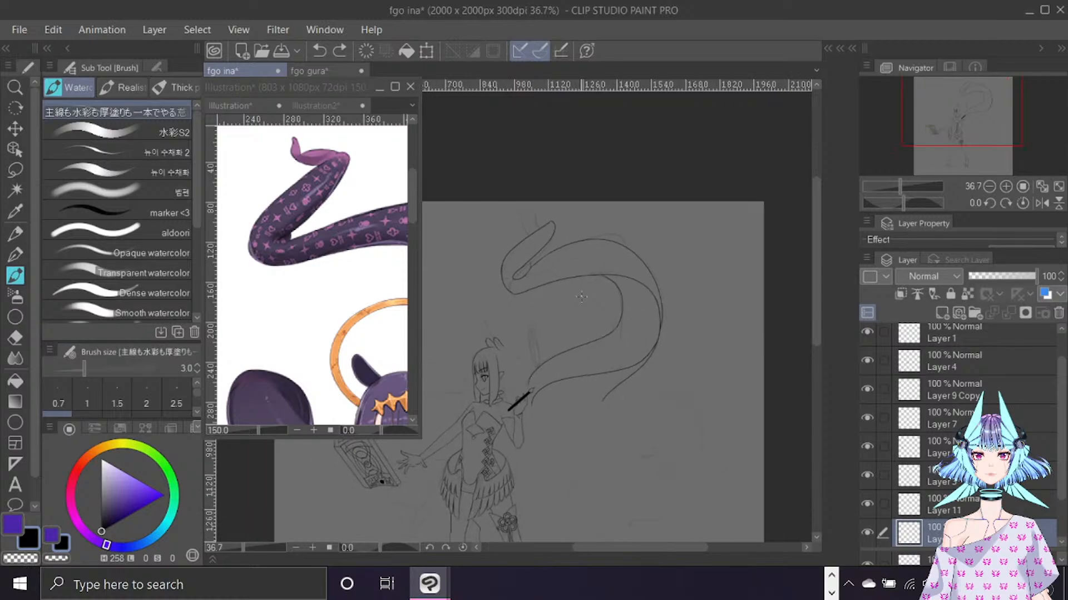
scroll(308, 289, "down", 6)
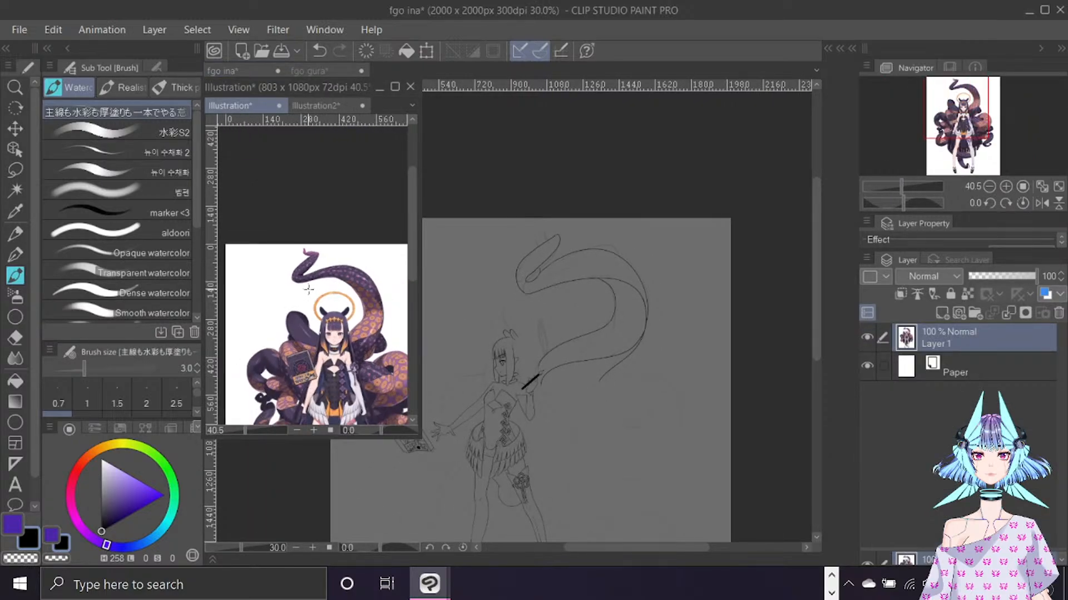
left_click_drag(413, 217, 414, 248)
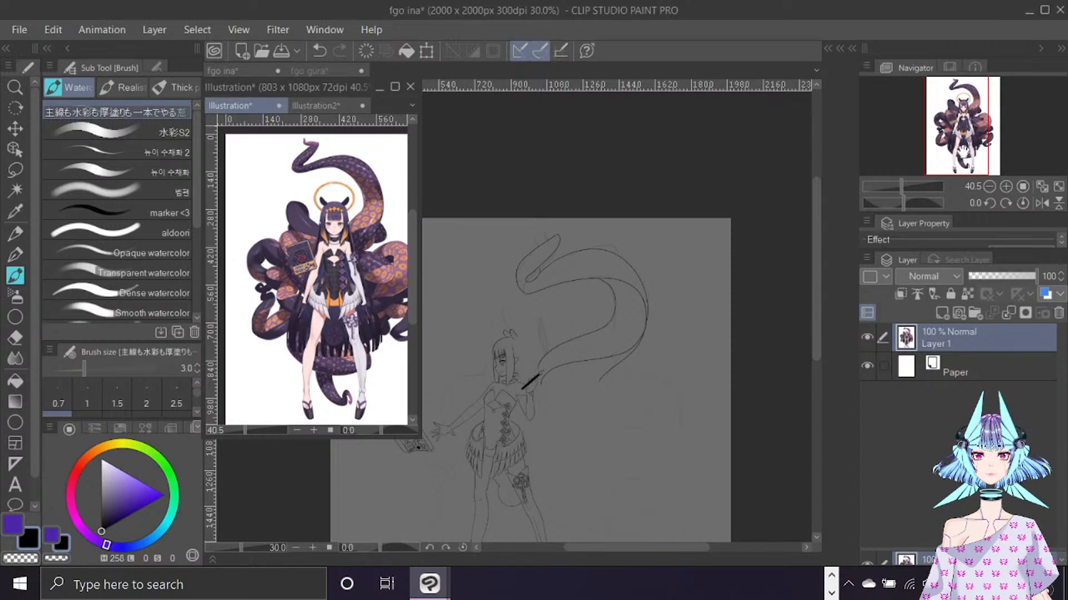
left_click_drag(962, 150, 965, 150)
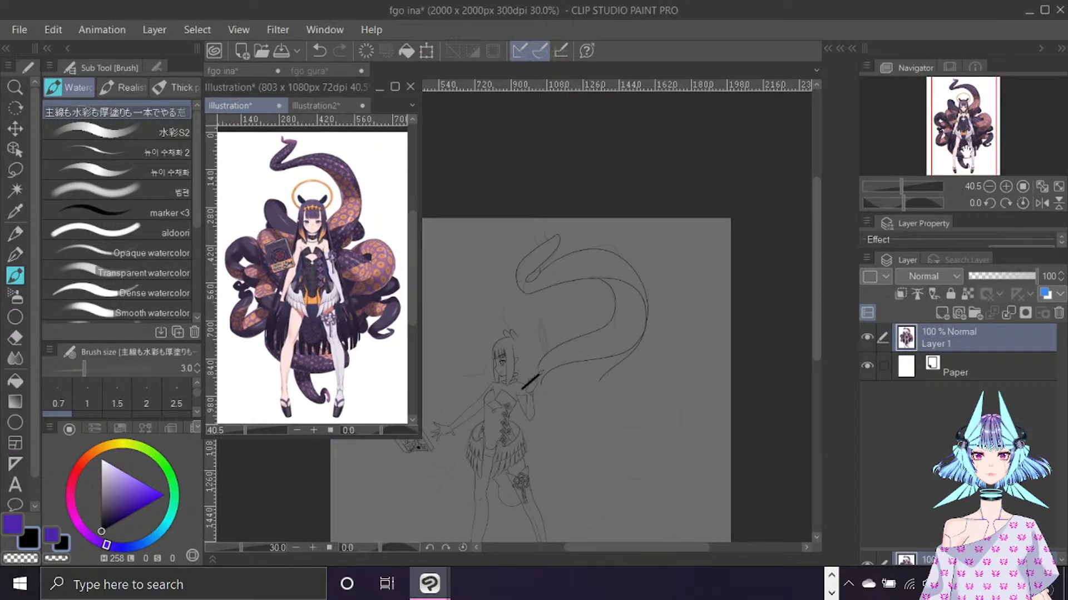
left_click(770, 263)
scroll(812, 224, "down", 1)
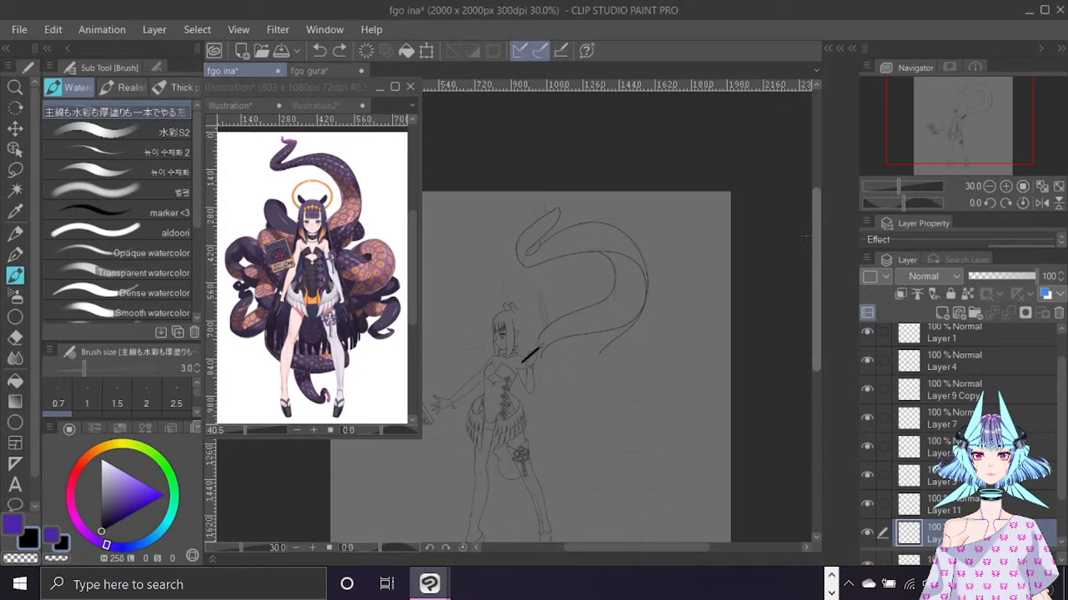
left_click_drag(818, 236, 815, 275)
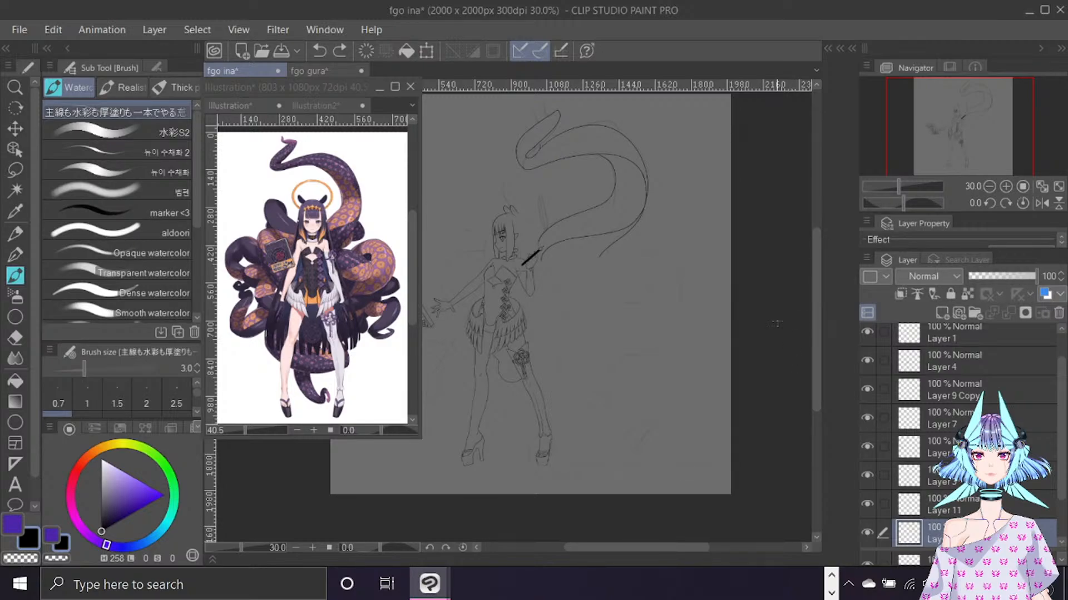
scroll(594, 248, "up", 1)
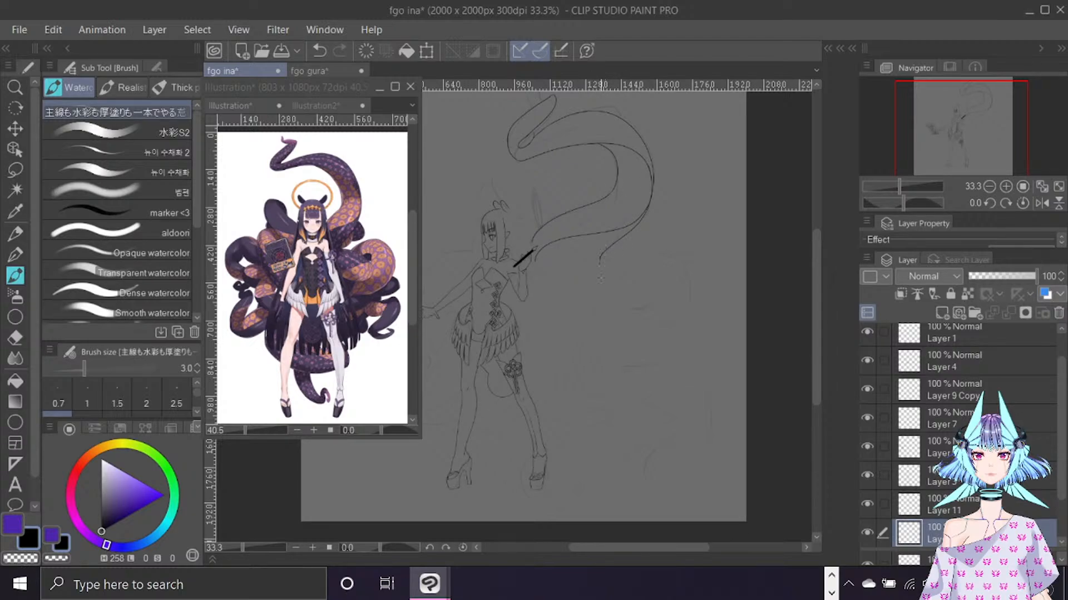
Try to ink the edges of another tentacle below the large one, beside the character's raised arm.
left_click_drag(603, 253, 541, 308)
key("ctrl+z")
key("ctrl+z")
left_click_drag(646, 547, 628, 548)
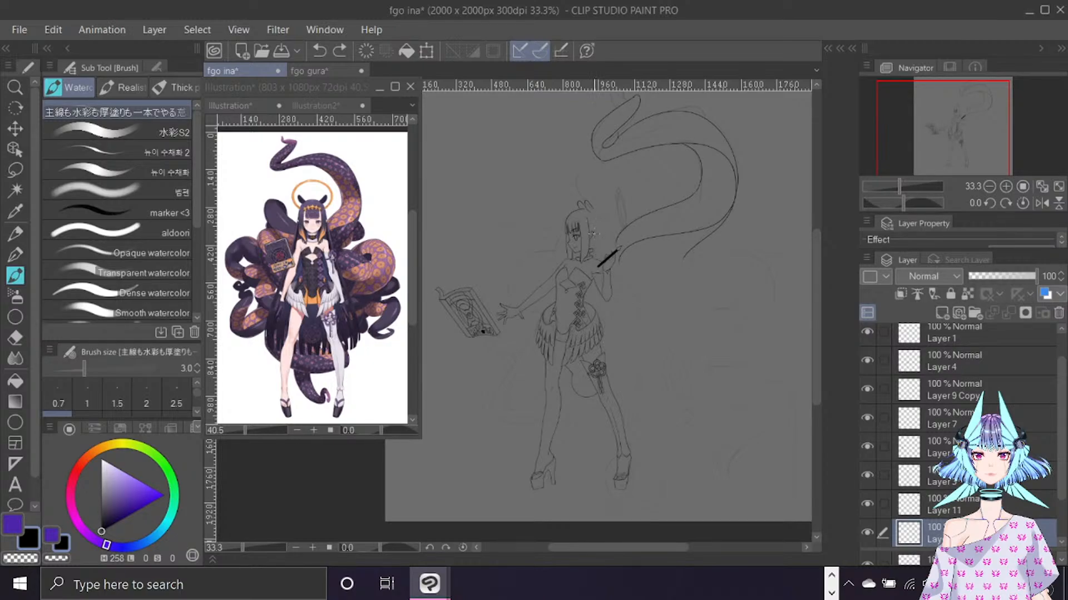
left_click_drag(619, 270, 683, 303)
left_click_drag(683, 255, 685, 306)
key("ctrl+z")
key("ctrl+z")
Ink a second tentacle looping up behind the character's head, with its inner edge running down past the hair.
left_click_drag(559, 231, 545, 177)
mouse_move(579, 208)
left_mouse_down()
mouse_move(566, 179)
mouse_move(583, 183)
mouse_move(588, 201)
left_mouse_up()
scroll(812, 278, "down", 2)
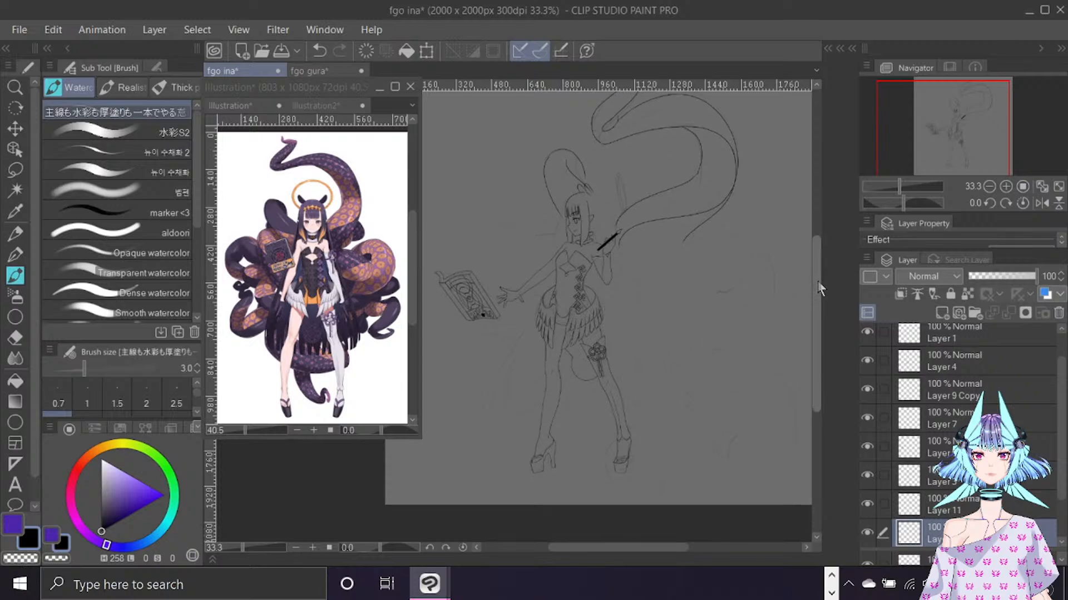
left_click_drag(583, 181, 605, 203)
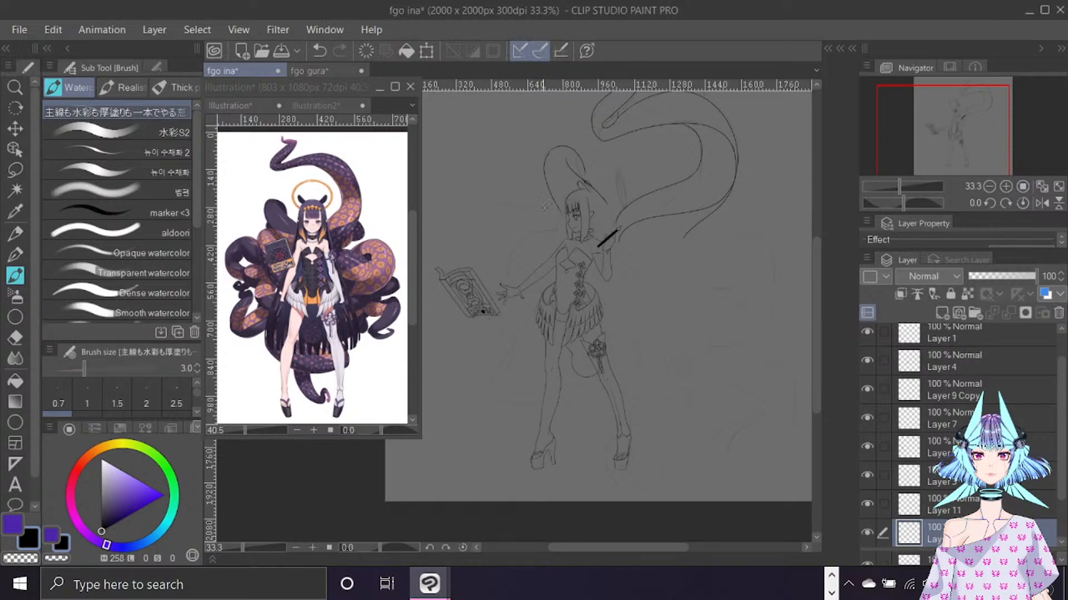
Try to ink further tentacle edges running down from the head to the character's outstretched arm.
mouse_move(544, 205)
left_mouse_down()
mouse_move(545, 245)
mouse_move(565, 281)
left_mouse_up()
left_click_drag(538, 218, 556, 294)
key("ctrl+z")
key("ctrl+z")
left_click_drag(565, 190, 557, 203)
left_click_drag(550, 225, 538, 255)
left_click_drag(537, 228, 559, 291)
key("ctrl+z")
key("ctrl+y")
key("ctrl+z")
key("ctrl+z")
mouse_move(559, 288)
left_mouse_down()
mouse_move(536, 246)
mouse_move(550, 200)
mouse_move(537, 238)
mouse_move(562, 268)
left_mouse_up()
key("ctrl+z")
key("ctrl+z")
key("ctrl+z")
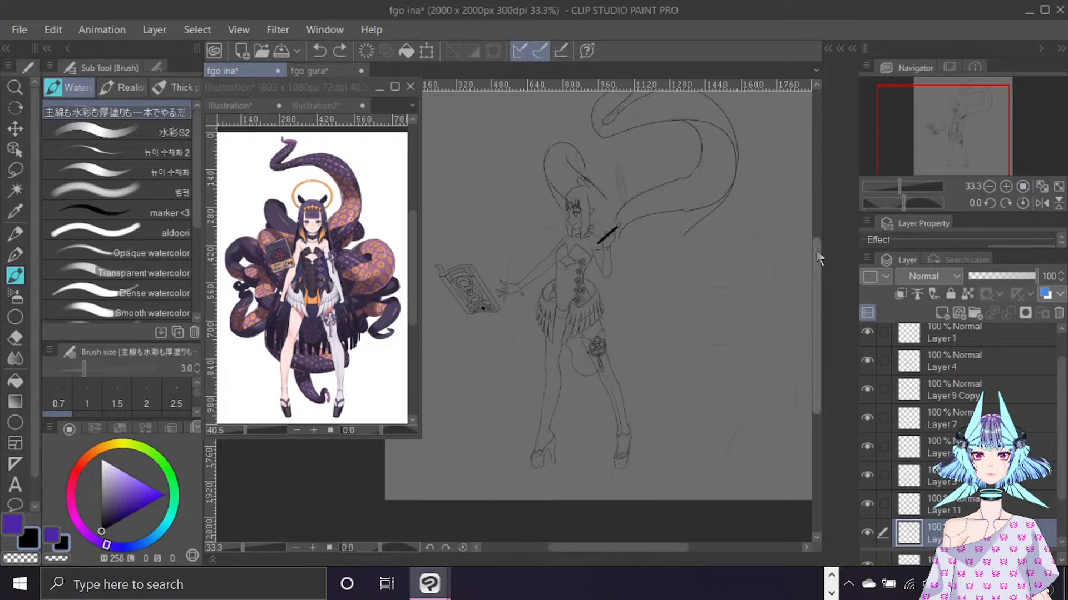
Ink the upper and lower edges of a tentacle sweeping across the character's legs, using the mirrored view.
scroll(818, 249, "down", 1)
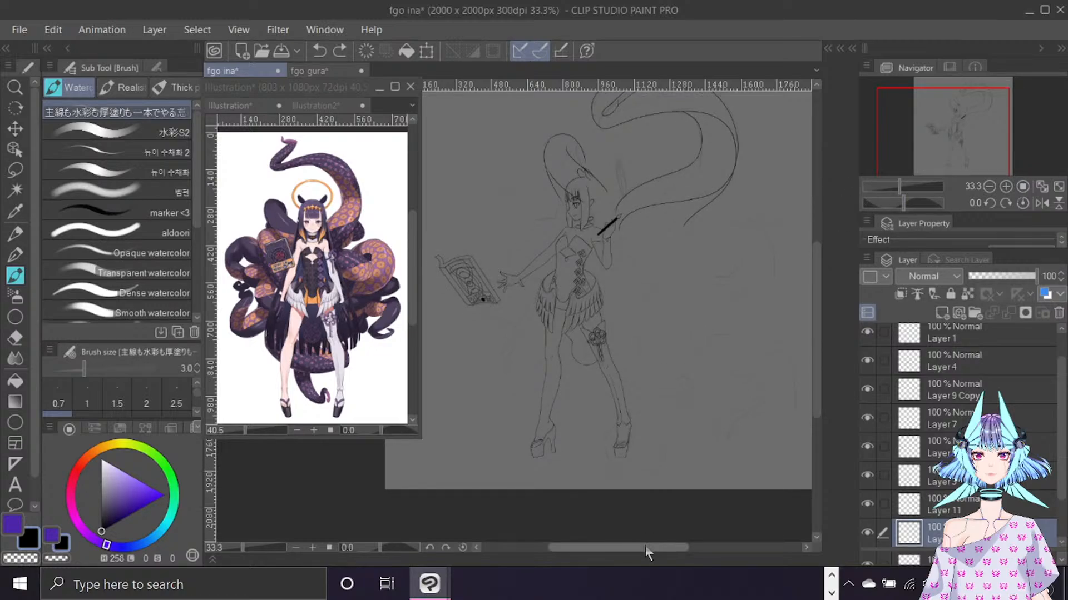
left_click_drag(645, 546, 652, 548)
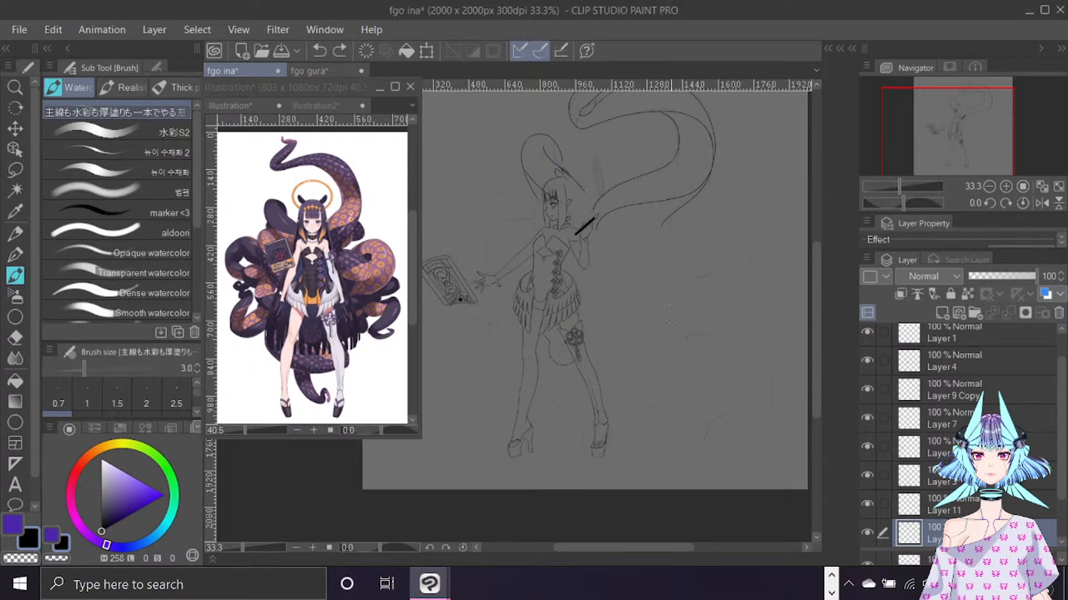
key("h")
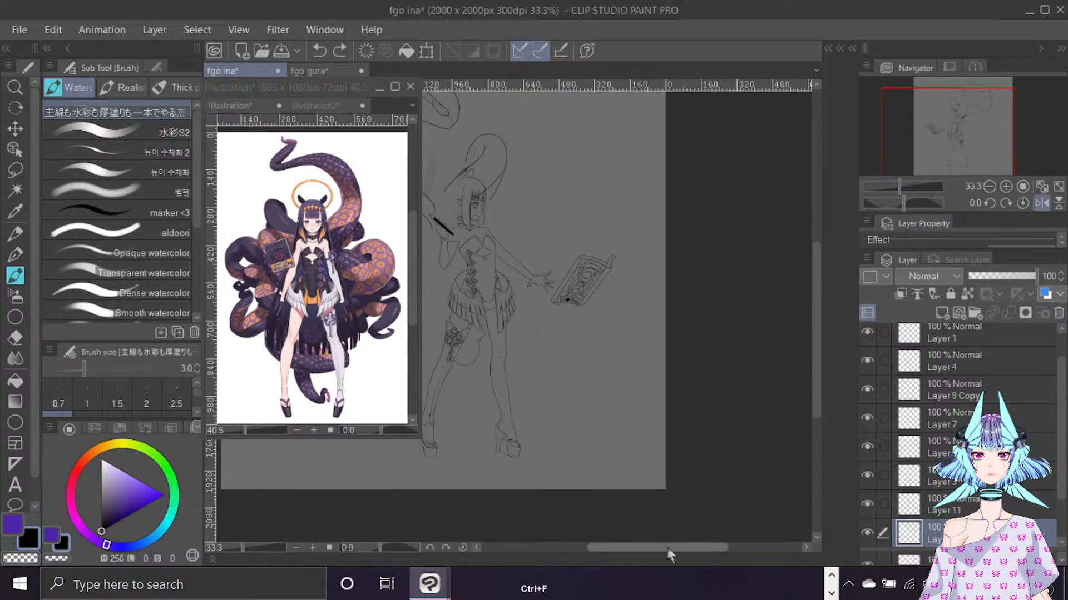
left_click_drag(655, 550, 635, 548)
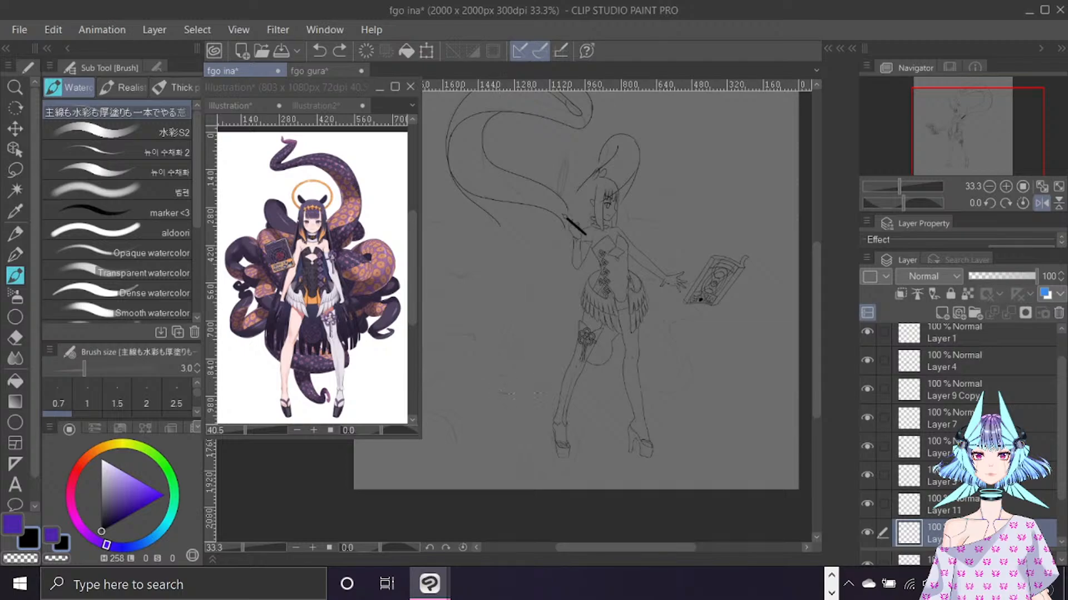
mouse_move(500, 393)
left_mouse_down()
mouse_move(616, 352)
mouse_move(603, 409)
mouse_move(505, 396)
left_mouse_up()
key("ctrl+z")
mouse_move(623, 359)
left_mouse_down()
mouse_move(594, 411)
mouse_move(538, 415)
mouse_move(492, 395)
left_mouse_up()
key("ctrl+z")
mouse_move(626, 367)
left_mouse_down()
mouse_move(538, 422)
mouse_move(495, 407)
left_mouse_up()
key("ctrl+f")
left_click_drag(666, 548, 652, 551)
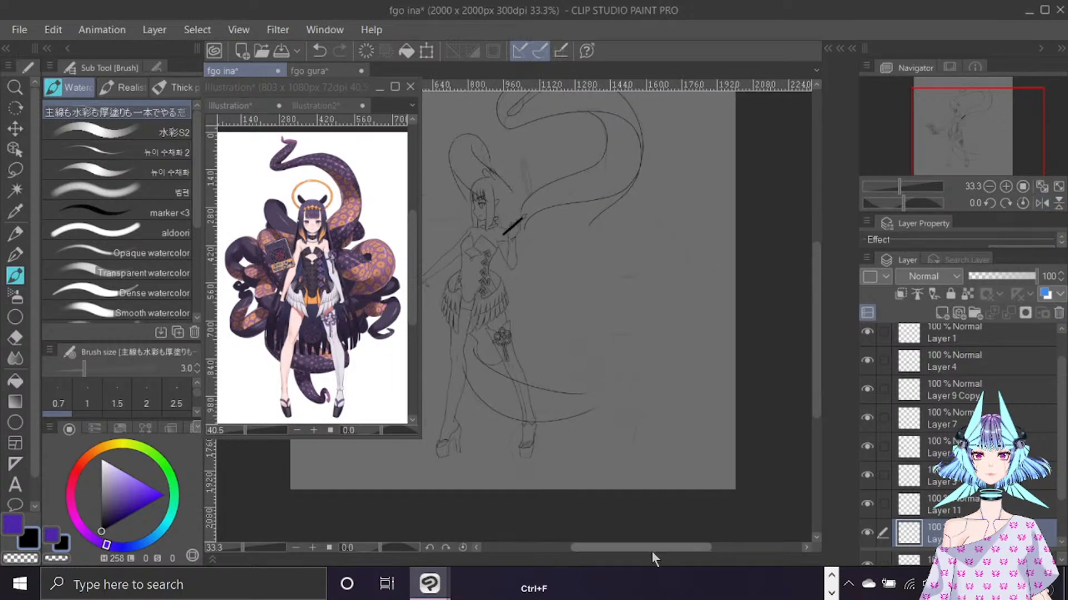
Ink the outer bend and back edges that close the leg tentacle into a loop beside the thigh ornament.
left_click_drag(578, 414, 606, 373)
key("ctrl+z")
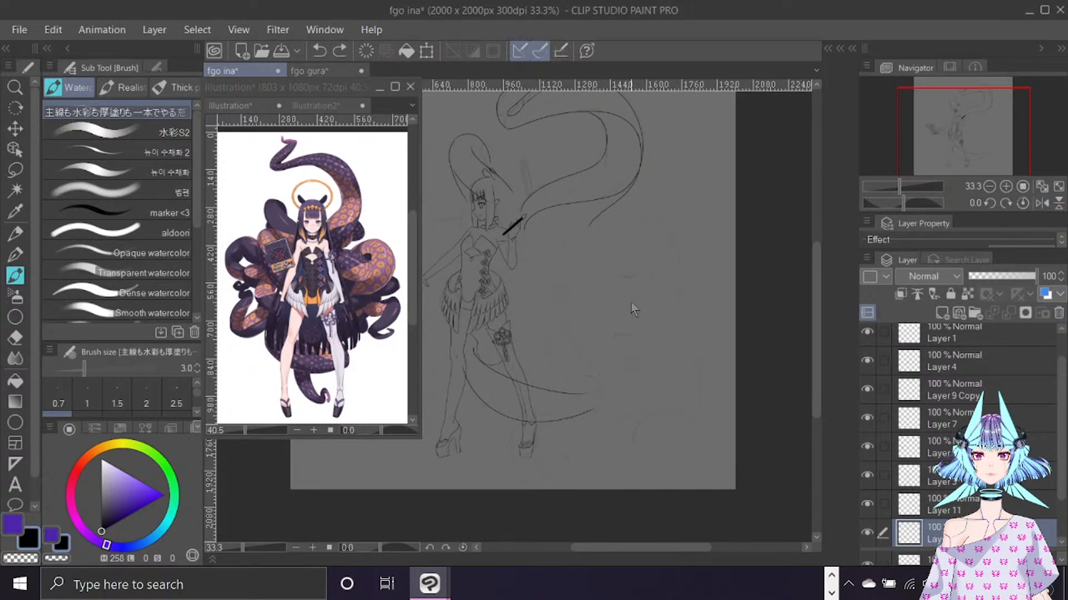
mouse_move(542, 385)
left_mouse_down()
mouse_move(594, 374)
mouse_move(584, 413)
mouse_move(604, 395)
mouse_move(598, 370)
mouse_move(605, 383)
mouse_move(563, 362)
mouse_move(524, 363)
mouse_move(565, 388)
mouse_move(533, 378)
left_mouse_up()
Ink the leg tentacle's tail hanging beneath the loop beside the foot, ending in a curled tip.
mouse_move(503, 426)
left_mouse_down()
mouse_move(524, 465)
mouse_move(563, 463)
left_mouse_up()
mouse_move(520, 418)
left_mouse_down()
mouse_move(538, 456)
mouse_move(558, 459)
mouse_move(560, 447)
mouse_move(578, 444)
mouse_move(567, 463)
mouse_move(566, 442)
mouse_move(580, 461)
left_mouse_up()
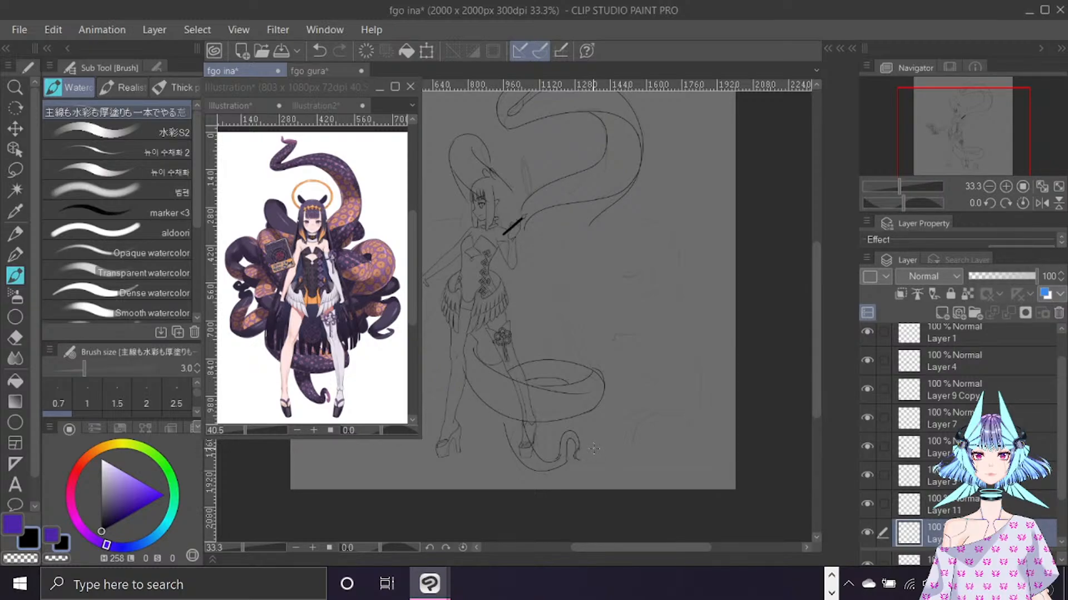
left_click_drag(657, 548, 646, 548)
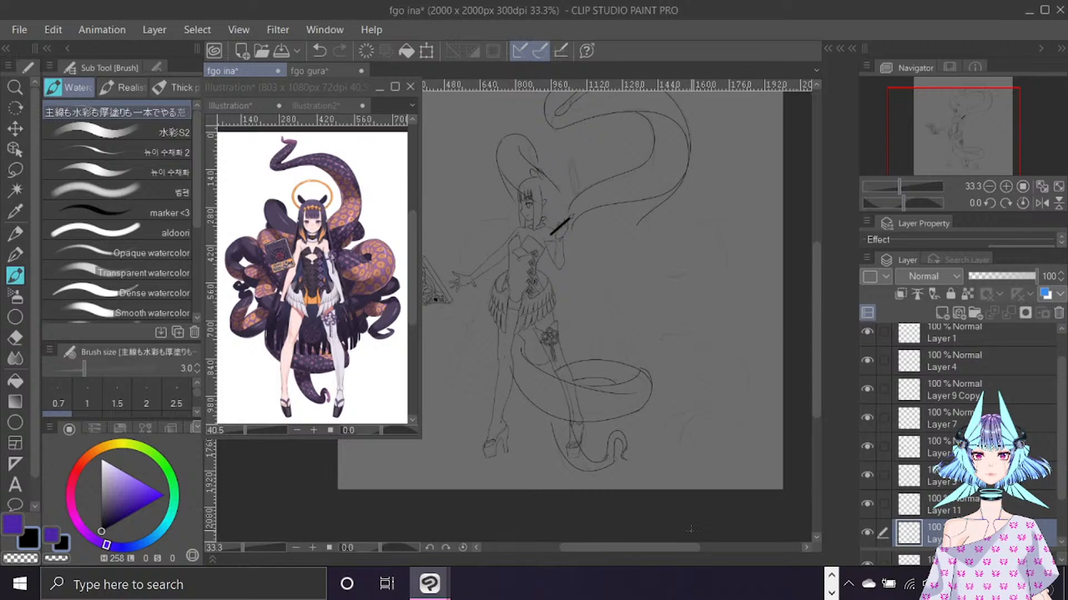
Try to ink the edges of a new tentacle curling out behind the character's raised arm.
left_click_drag(687, 546, 679, 548)
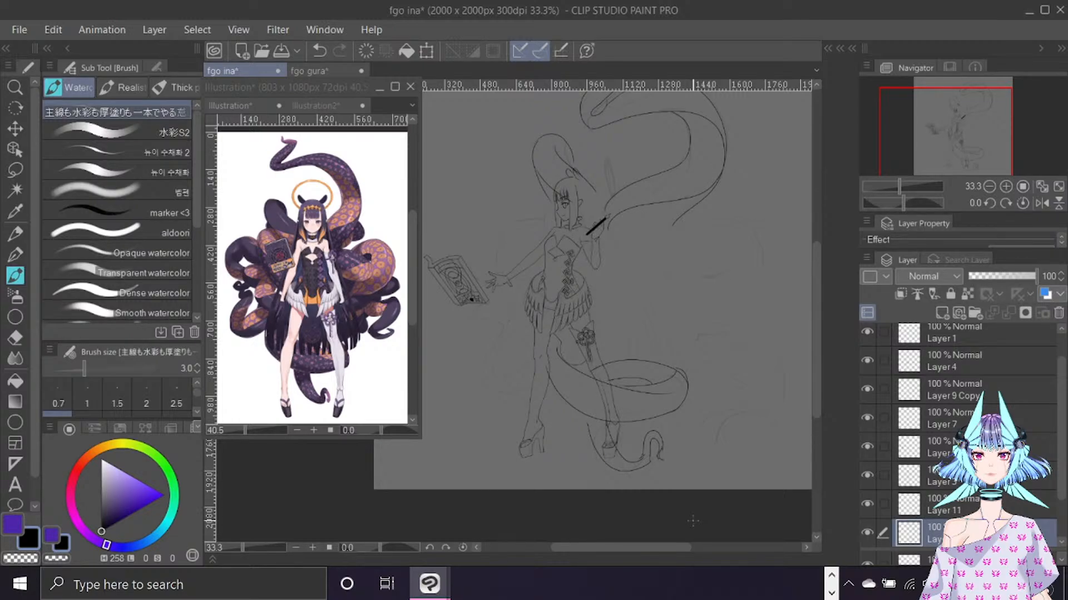
left_click_drag(630, 547, 639, 555)
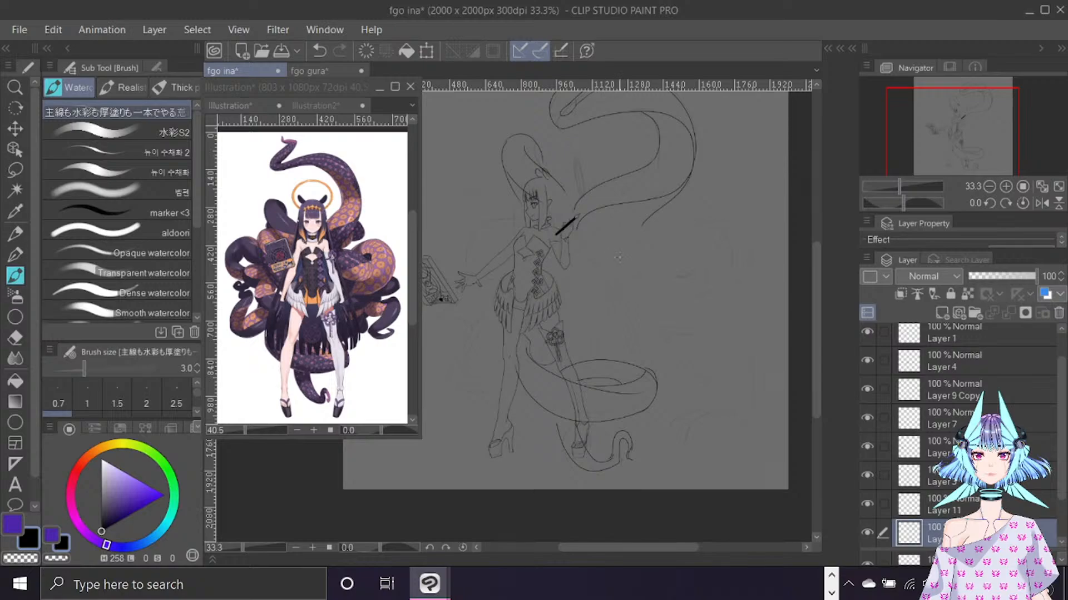
mouse_move(606, 245)
left_mouse_down()
mouse_move(665, 265)
mouse_move(683, 300)
left_mouse_up()
key("ctrl+z")
mouse_move(594, 248)
left_mouse_down()
mouse_move(649, 255)
mouse_move(683, 279)
left_mouse_up()
key("ctrl+z")
left_click_drag(597, 290, 660, 304)
mouse_move(598, 249)
left_mouse_down()
mouse_move(652, 258)
mouse_move(675, 273)
left_mouse_up()
key("ctrl+z")
left_click_drag(589, 245, 674, 280)
key("ctrl+z")
mouse_move(599, 245)
left_mouse_down()
mouse_move(676, 269)
mouse_move(680, 290)
mouse_move(651, 305)
mouse_move(598, 294)
mouse_move(669, 269)
left_mouse_up()
key("ctrl+z")
left_click_drag(662, 267, 616, 288)
key("ctrl+z")
key("ctrl+z")
key("ctrl+z")
key("ctrl+z")
key("ctrl+z")
Ink the outer and inner curves of the tentacle curling beneath the large upper tentacle, and erase the inner line's overlong end.
mouse_move(656, 234)
left_mouse_down()
mouse_move(702, 222)
mouse_move(750, 263)
mouse_move(734, 308)
mouse_move(677, 329)
left_mouse_up()
mouse_move(660, 261)
left_mouse_down()
mouse_move(705, 251)
mouse_move(650, 342)
left_mouse_up()
left_click_drag(688, 271, 691, 284)
key("ctrl+z")
key("ctrl+y")
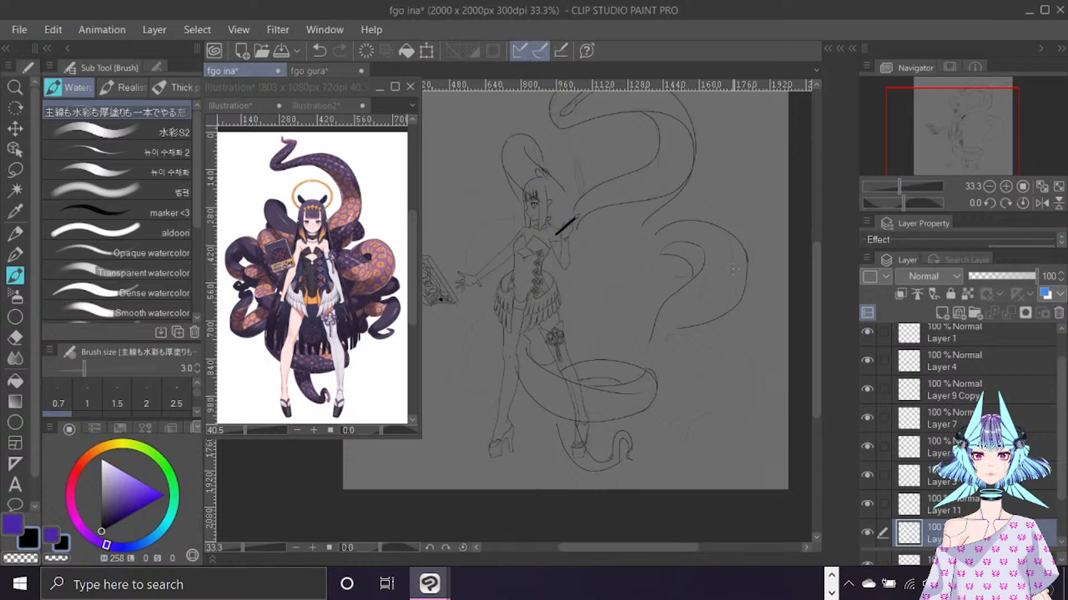
key("e")
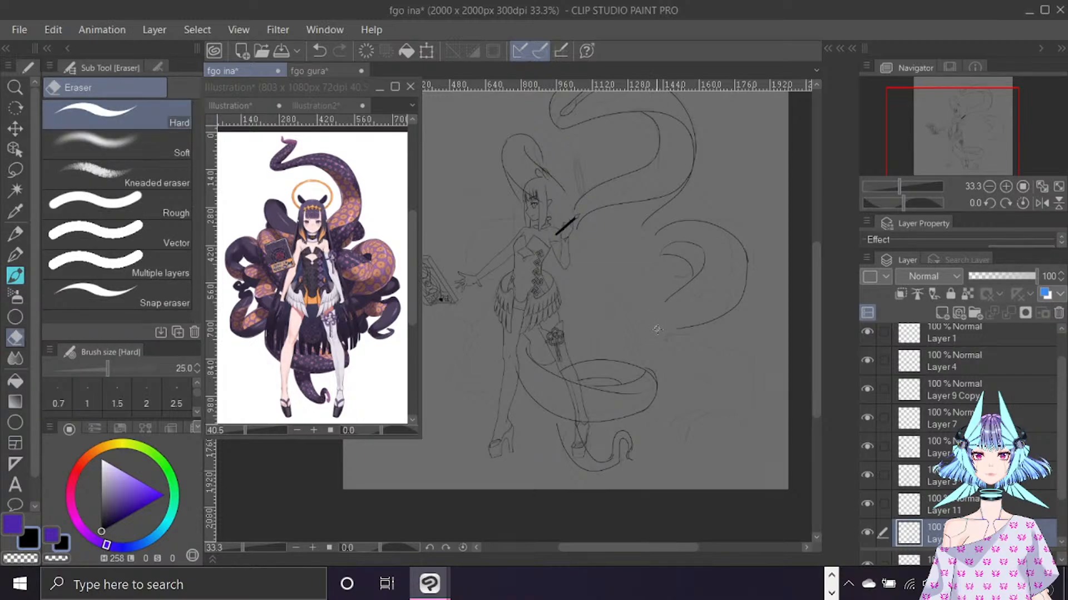
key("b")
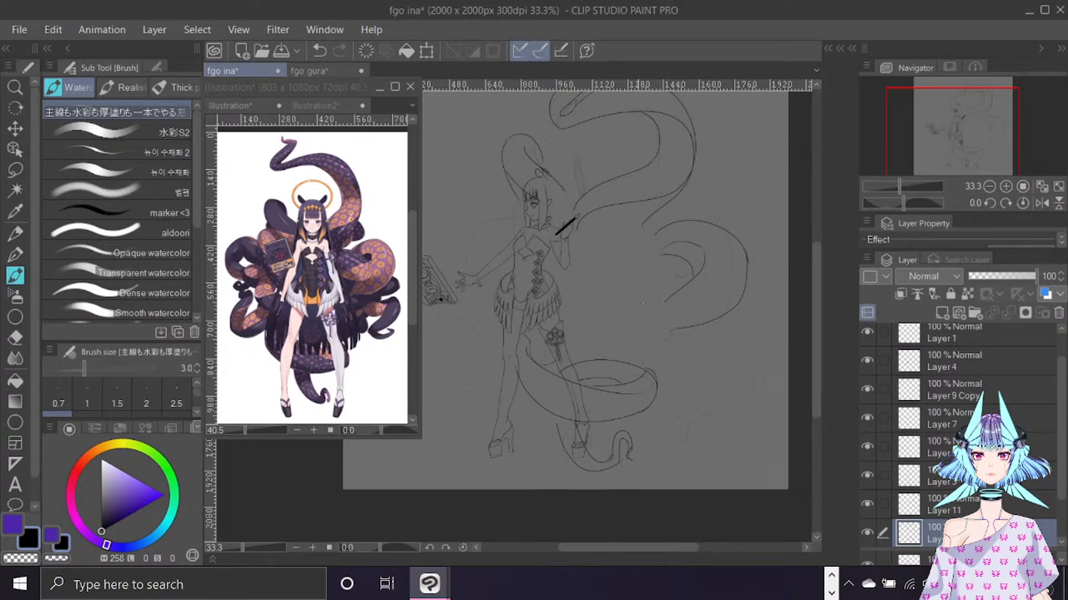
Try to shift the inked tentacle layer slightly toward the character, and undo the move.
scroll(628, 324, "down", 1)
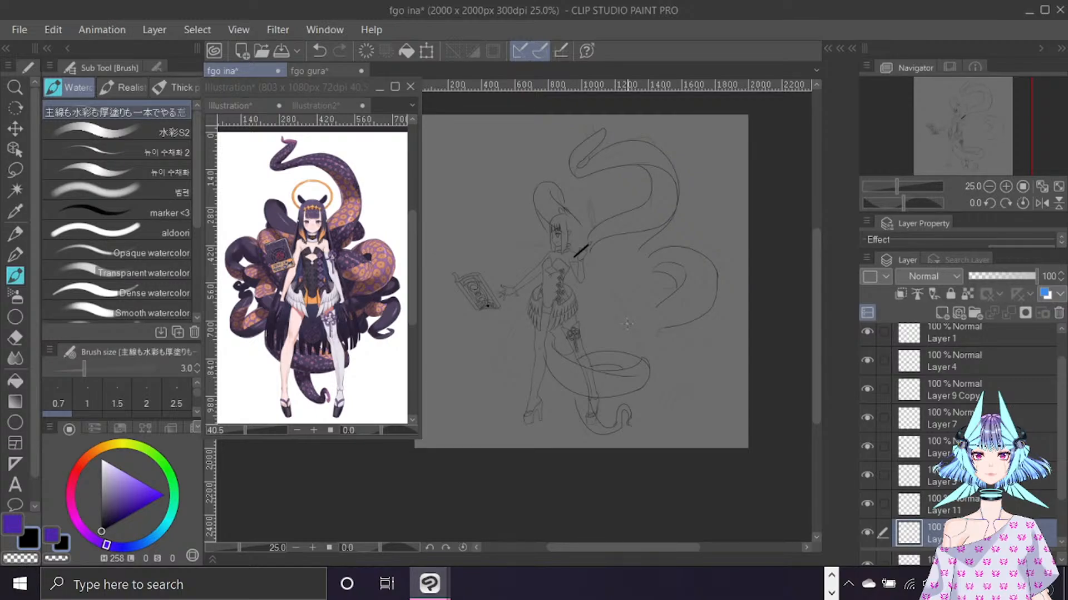
left_click(15, 128)
left_click_drag(669, 228, 662, 230)
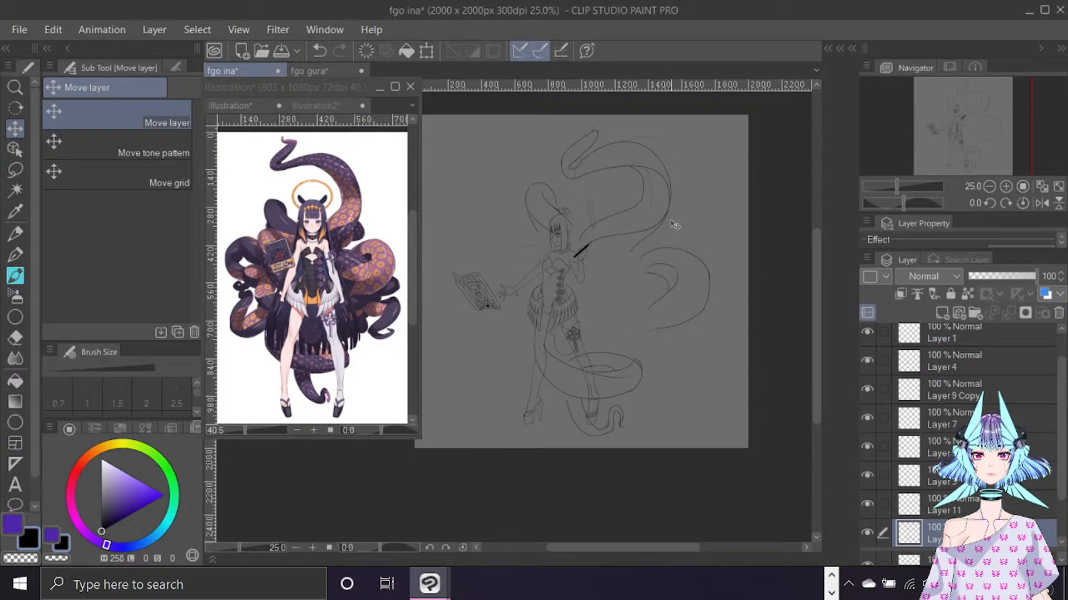
left_click(15, 275)
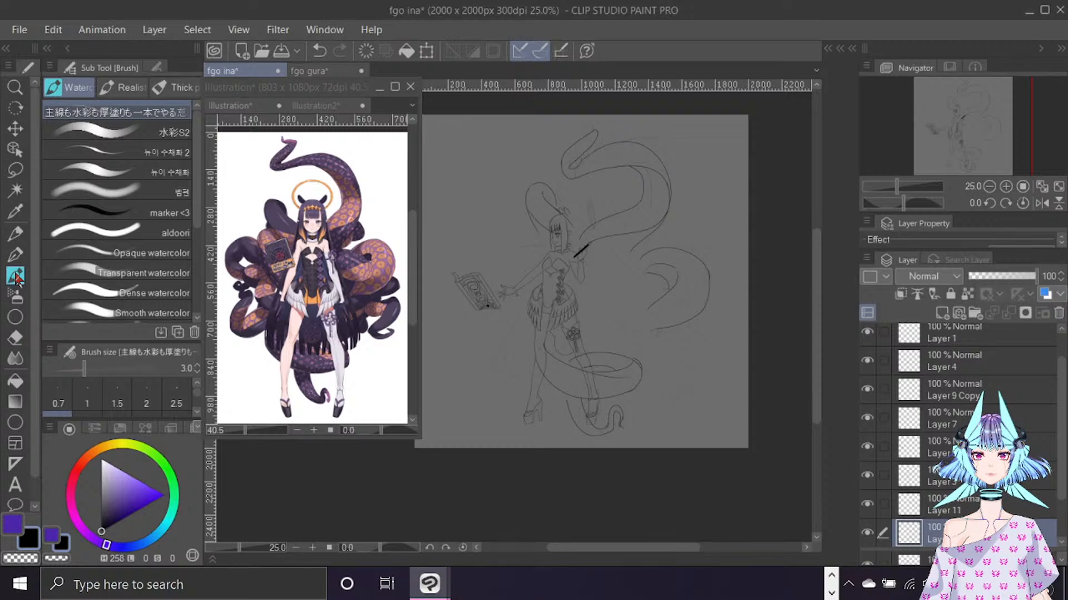
key("ctrl+z")
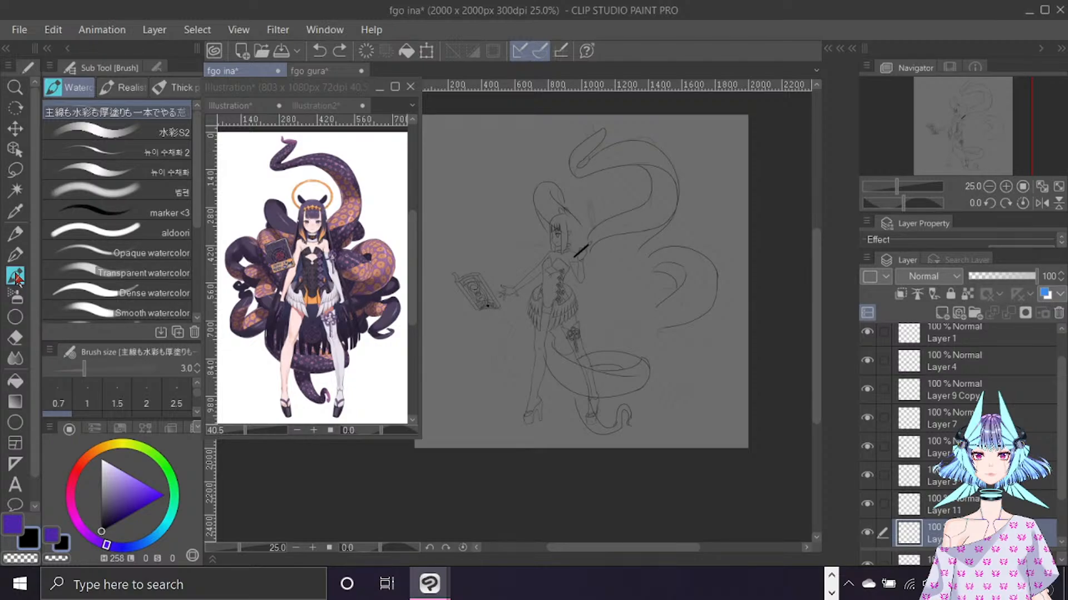
Save the illustration and create a new layer folder above the topmost line-art layer, Layer 2.
left_click(692, 491)
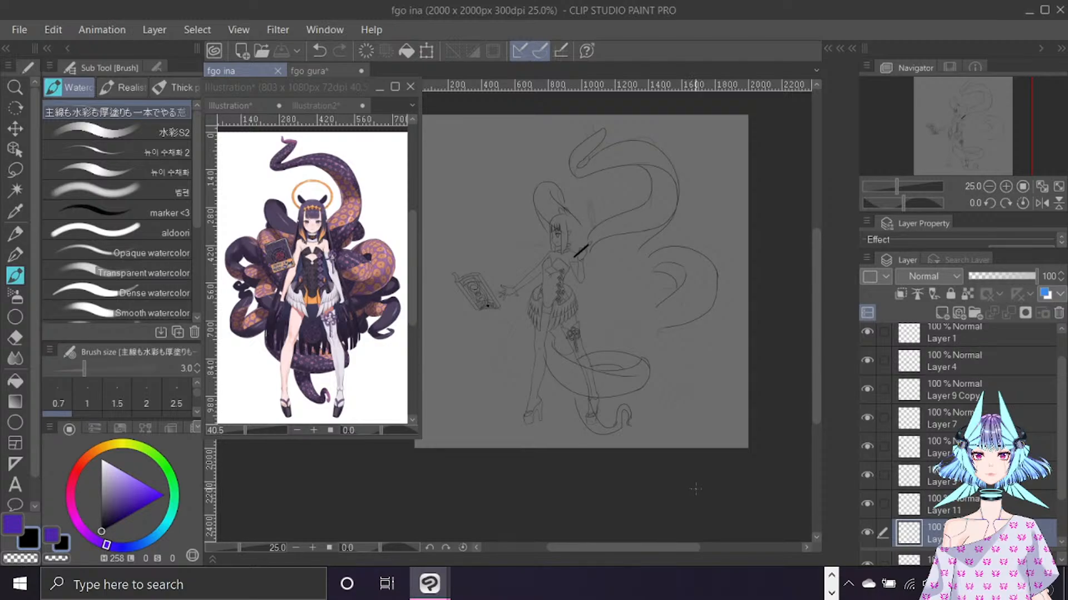
scroll(993, 445, "up", 1)
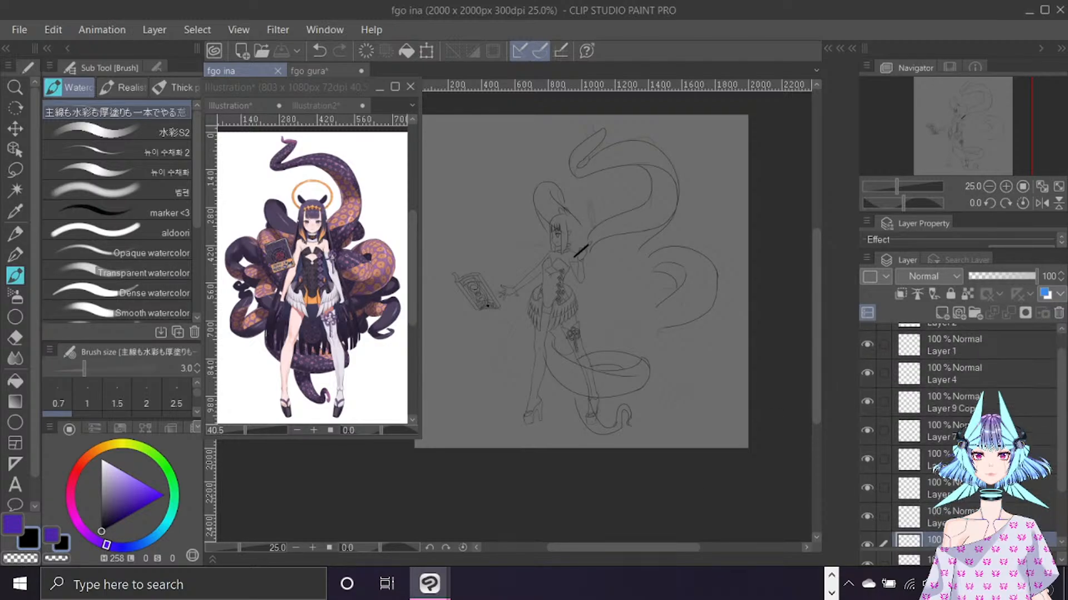
scroll(993, 445, "down", 3)
left_click(990, 506)
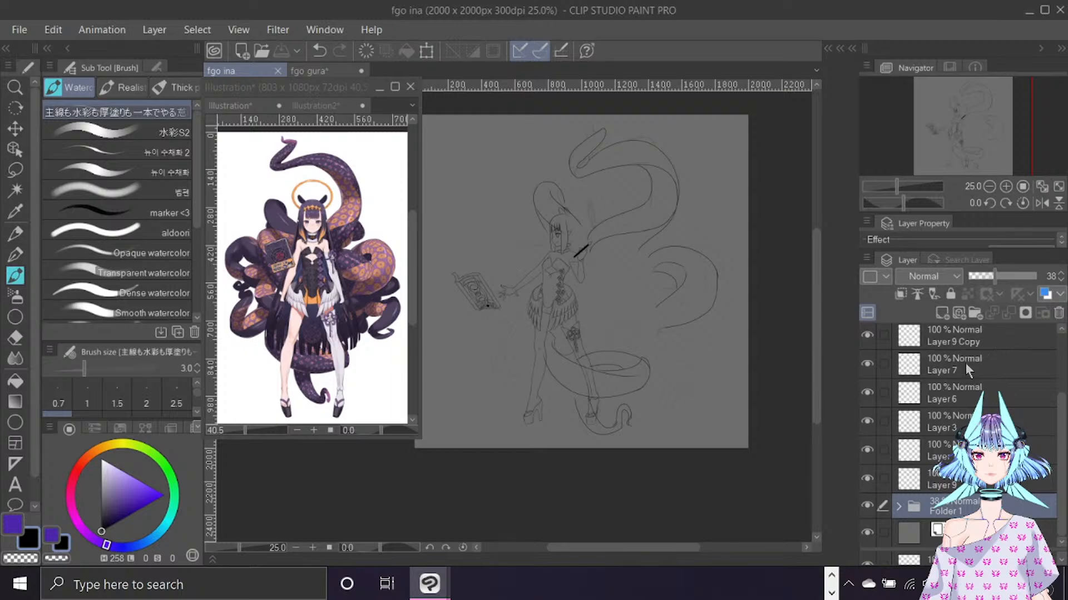
left_click(990, 481)
scroll(993, 409, "up", 3)
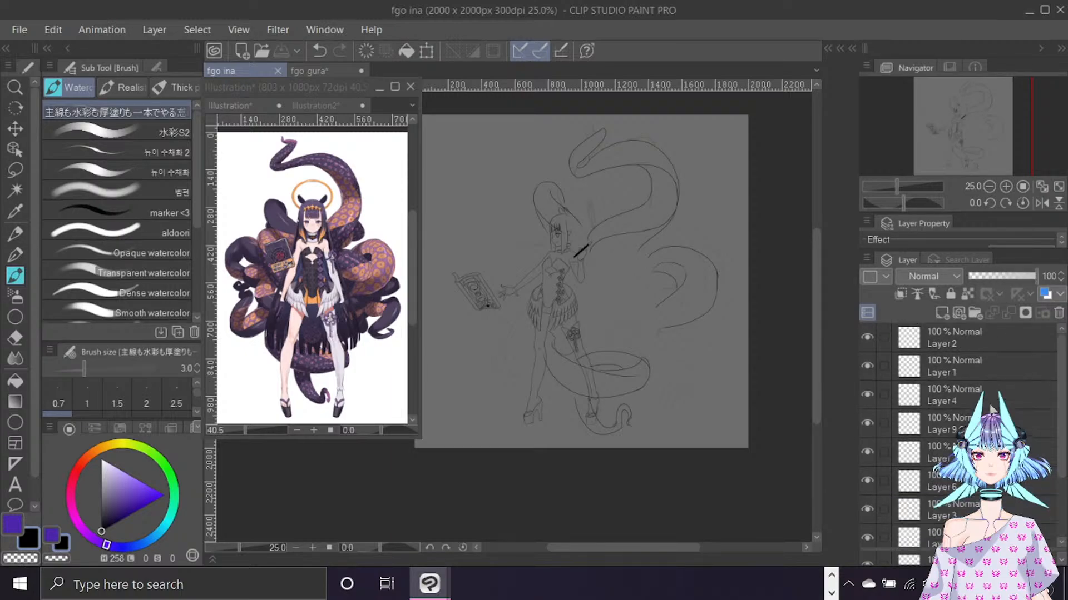
left_click(1007, 333)
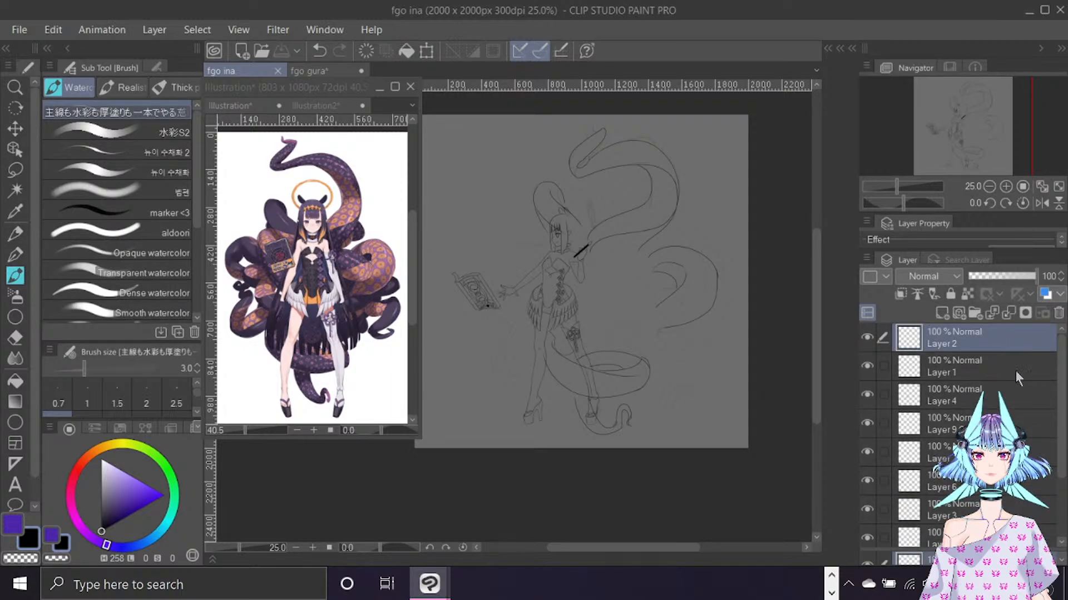
scroll(1024, 372, "down", 3)
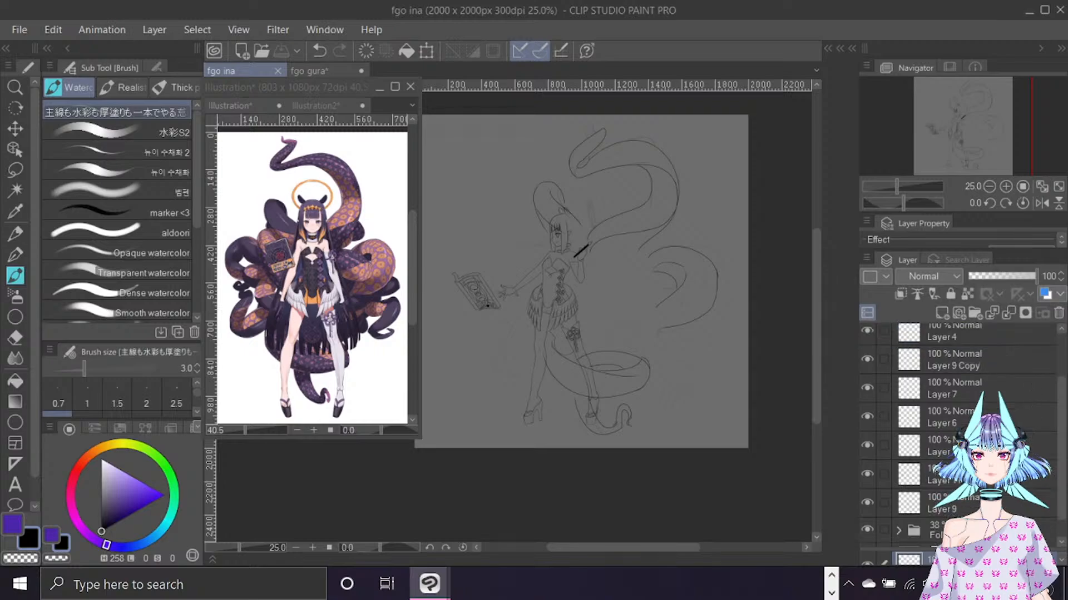
left_click(1007, 483, "shift")
scroll(1006, 445, "up", 3)
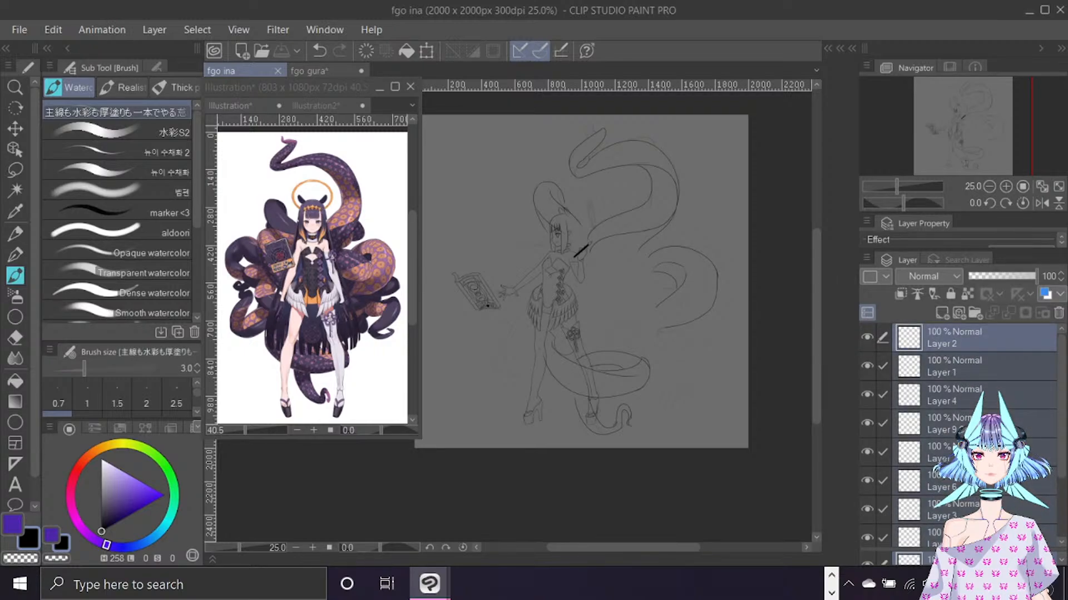
left_click(974, 313)
Move all the selected line-art layers into Folder 2 and collapse the folder.
scroll(986, 361, "down", 4)
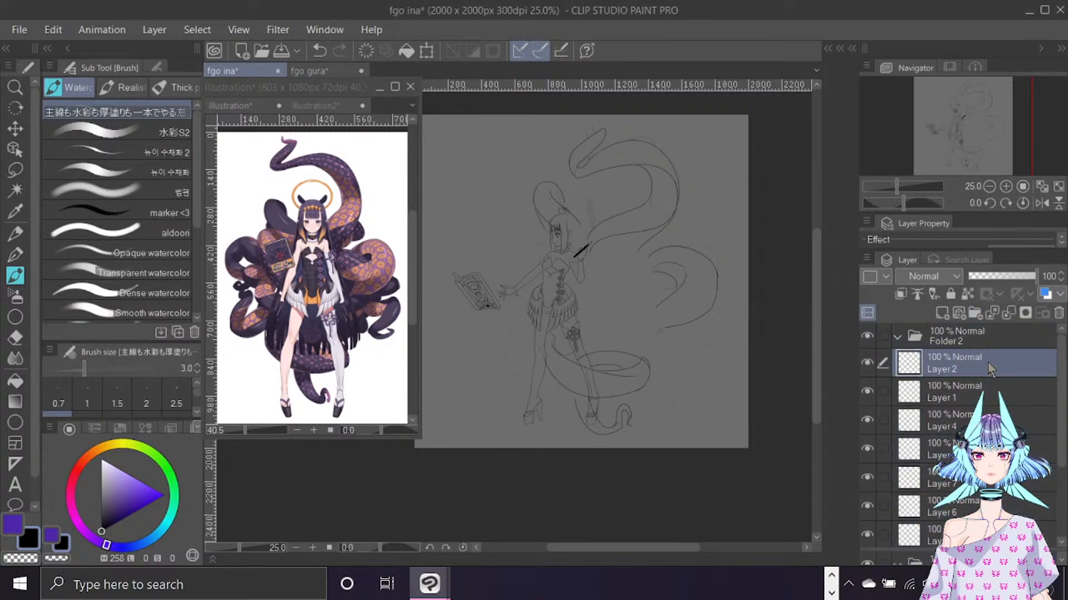
scroll(961, 434, "up", 2)
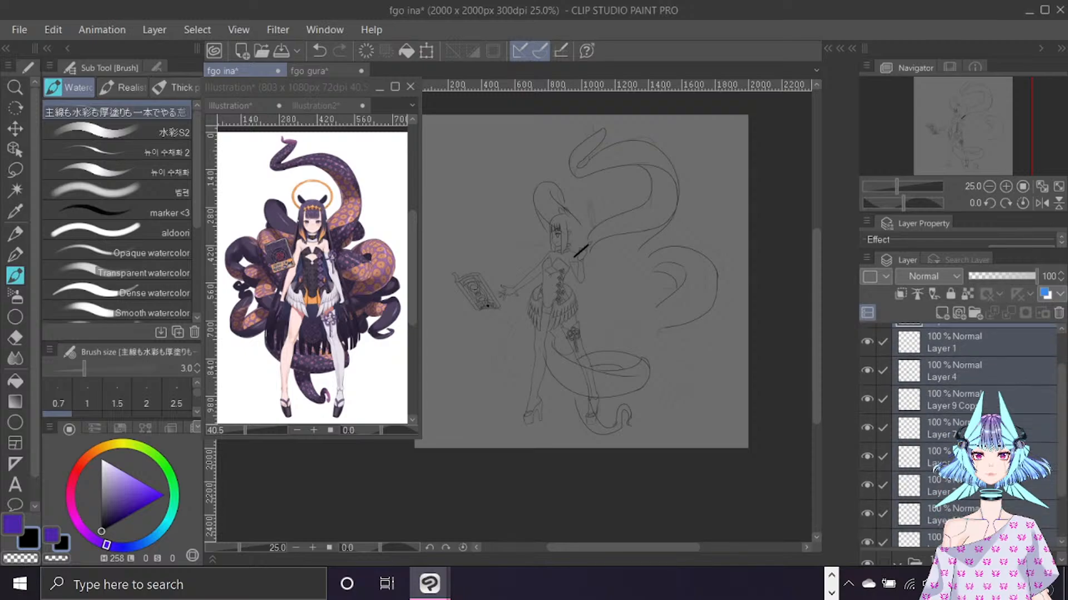
scroll(961, 433, "up", 2)
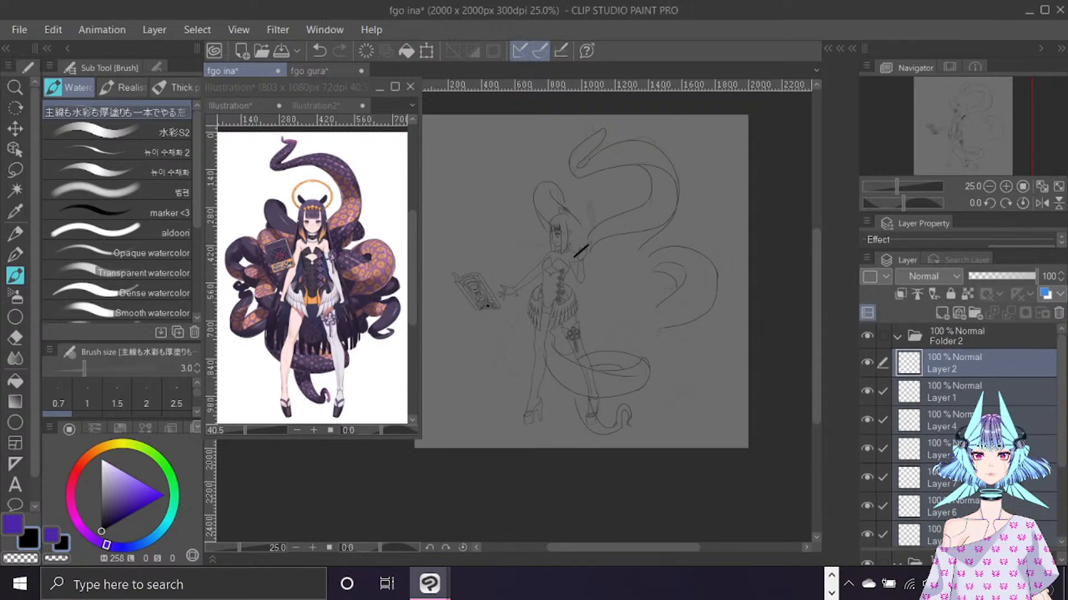
left_click_drag(985, 364, 962, 337)
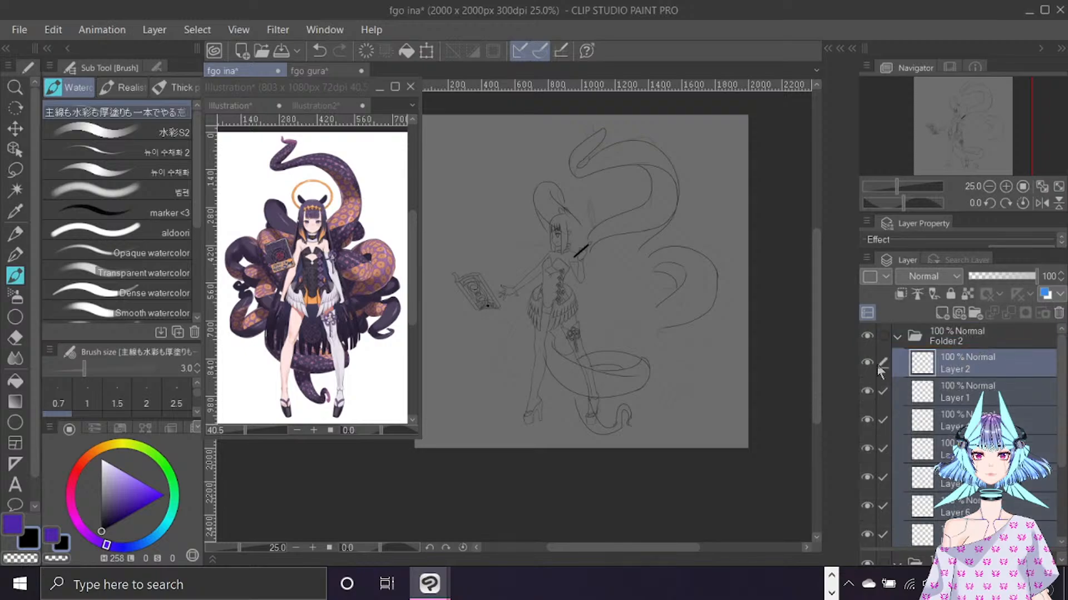
left_click(897, 337)
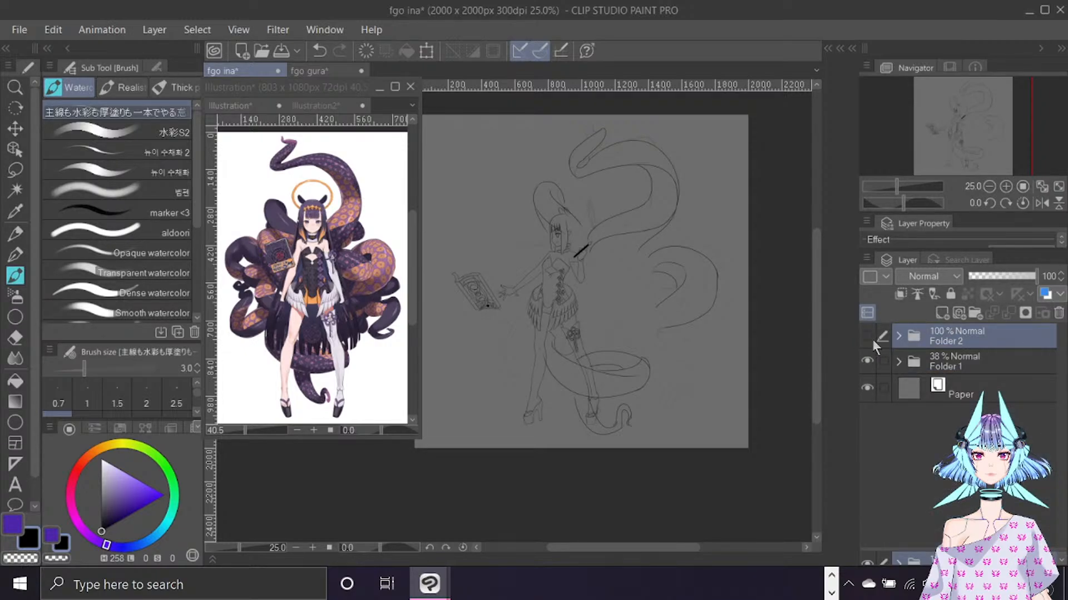
Set the rough sketch folder, Folder 1, to 100% opacity and hide it, leaving the line-art folder shown.
left_click(871, 336)
left_click(970, 361)
left_click(1005, 277)
left_click_drag(1007, 276, 1065, 278)
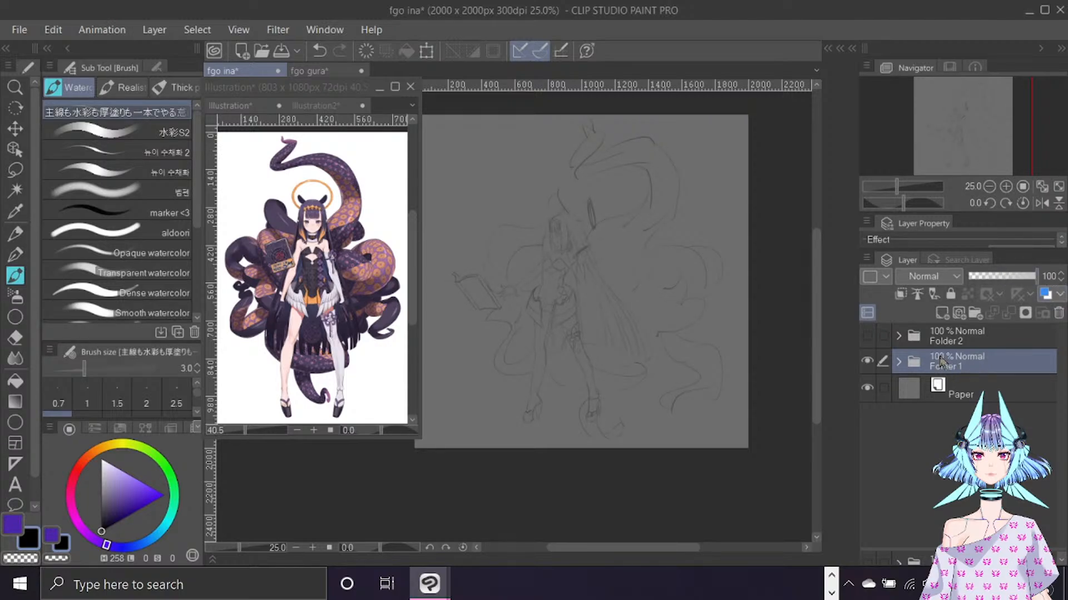
left_click(867, 335)
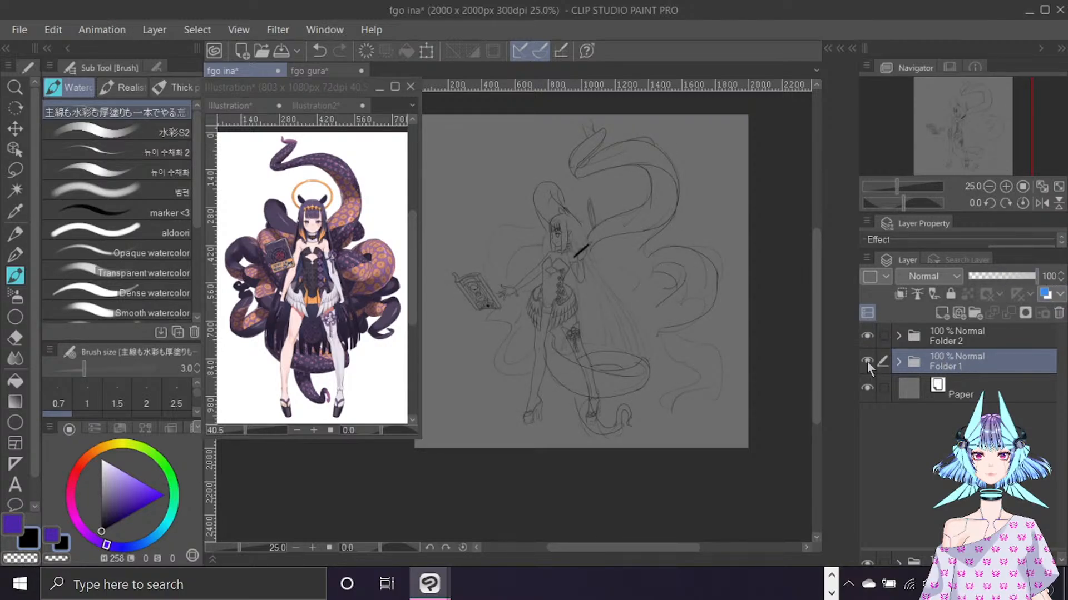
left_click(867, 362)
Examine the line art without the sketch, checking the figure and tentacles up close and across the whole canvas.
scroll(542, 312, "up", 3)
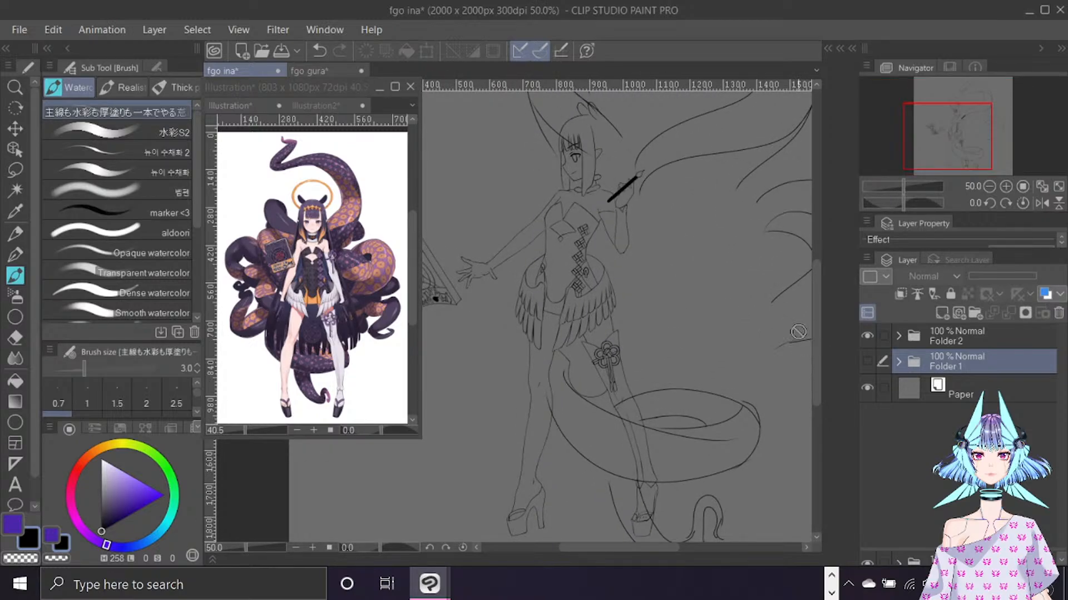
left_click_drag(815, 343, 810, 317)
scroll(810, 311, "down", 2)
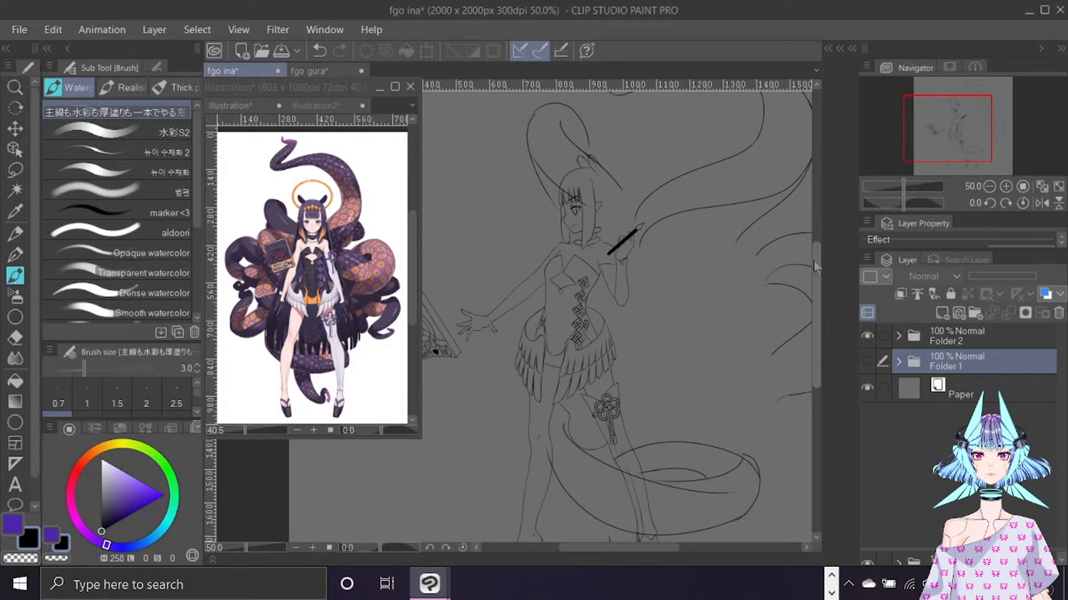
left_click_drag(813, 260, 817, 228)
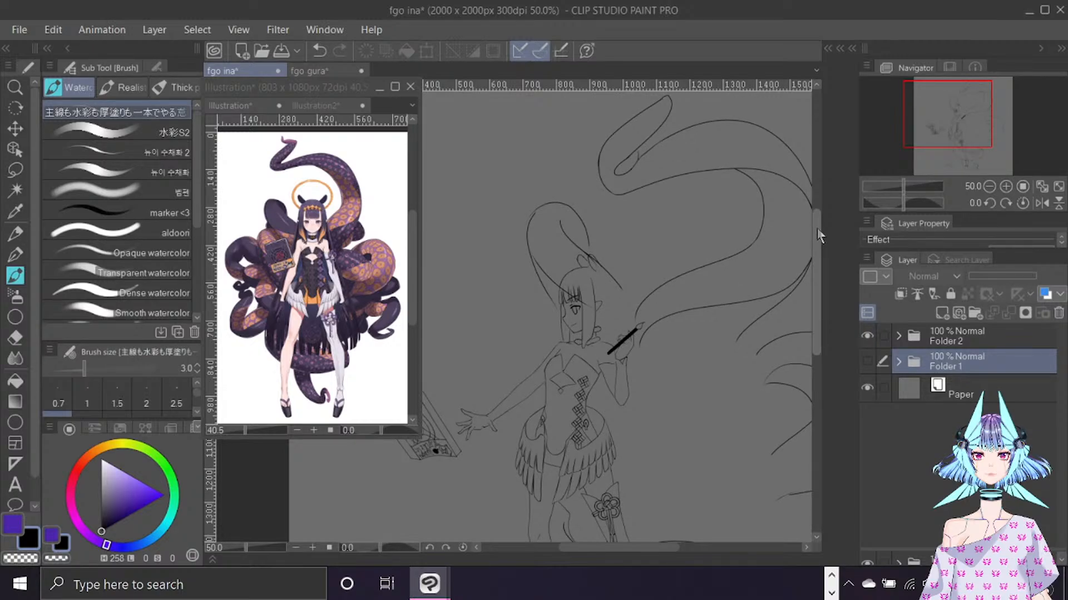
left_click_drag(949, 111, 964, 106)
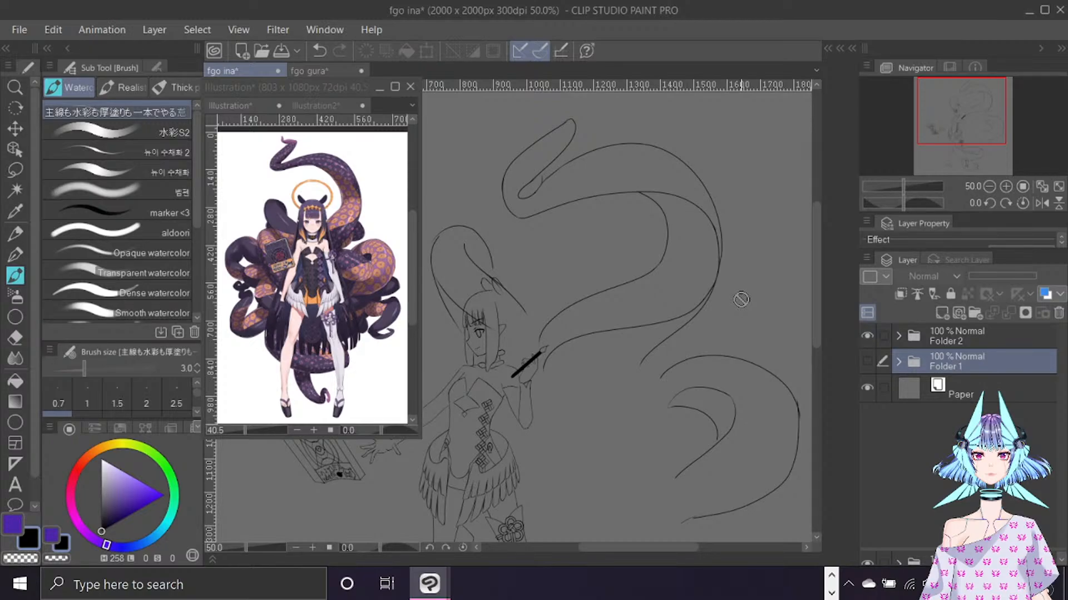
left_click_drag(667, 549, 647, 548)
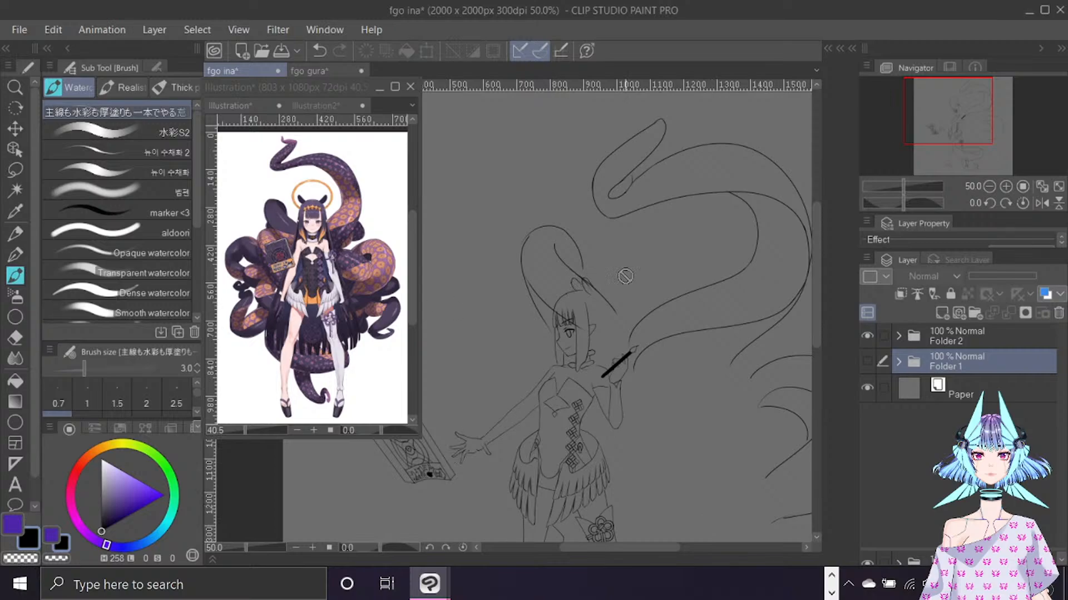
scroll(625, 274, "down", 3)
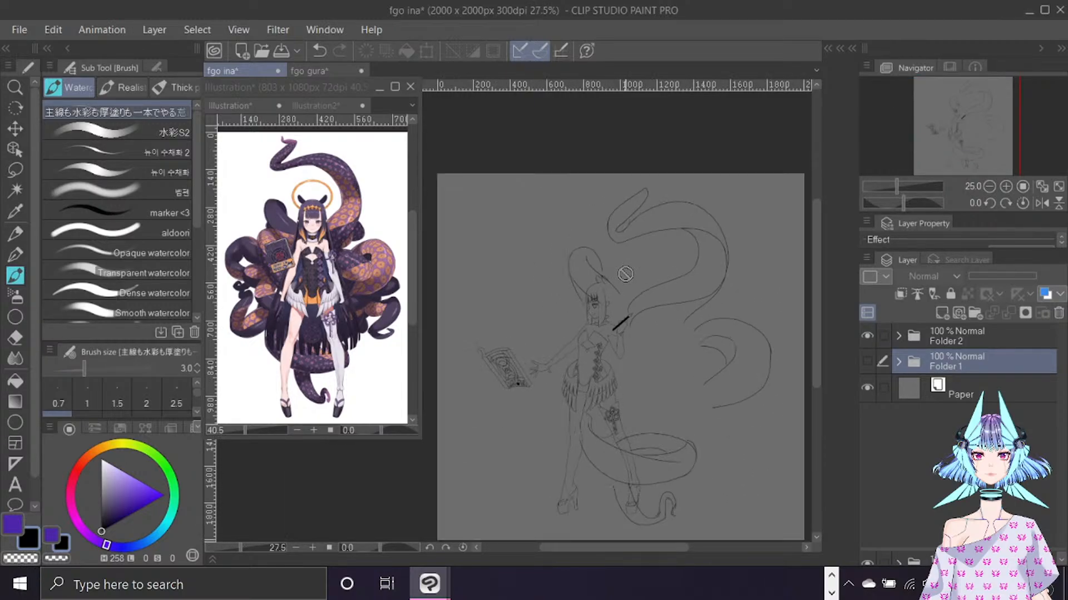
left_click_drag(814, 220, 818, 232)
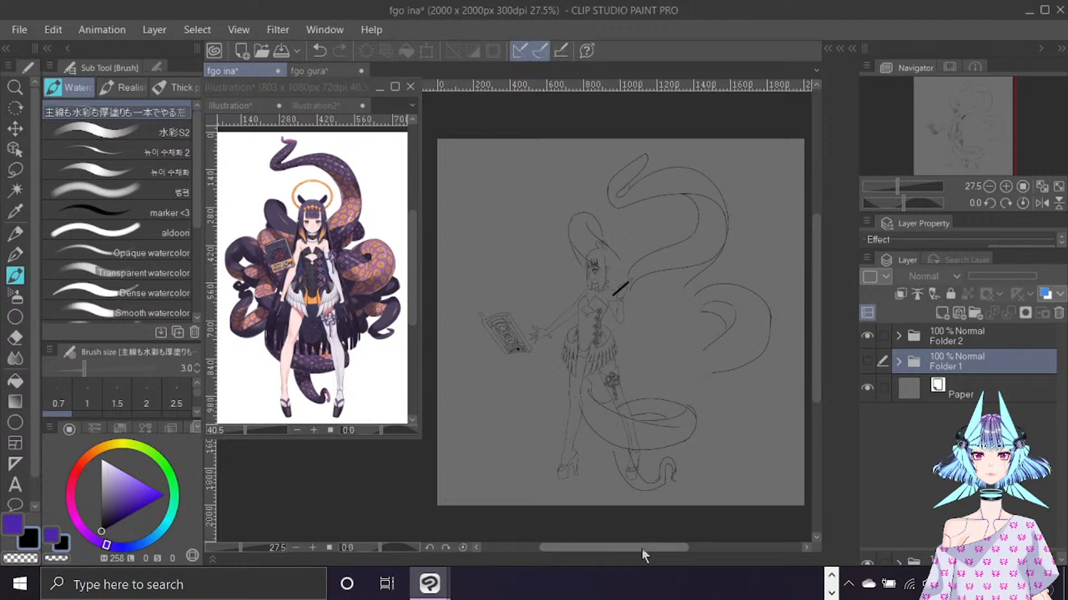
left_click_drag(642, 549, 647, 549)
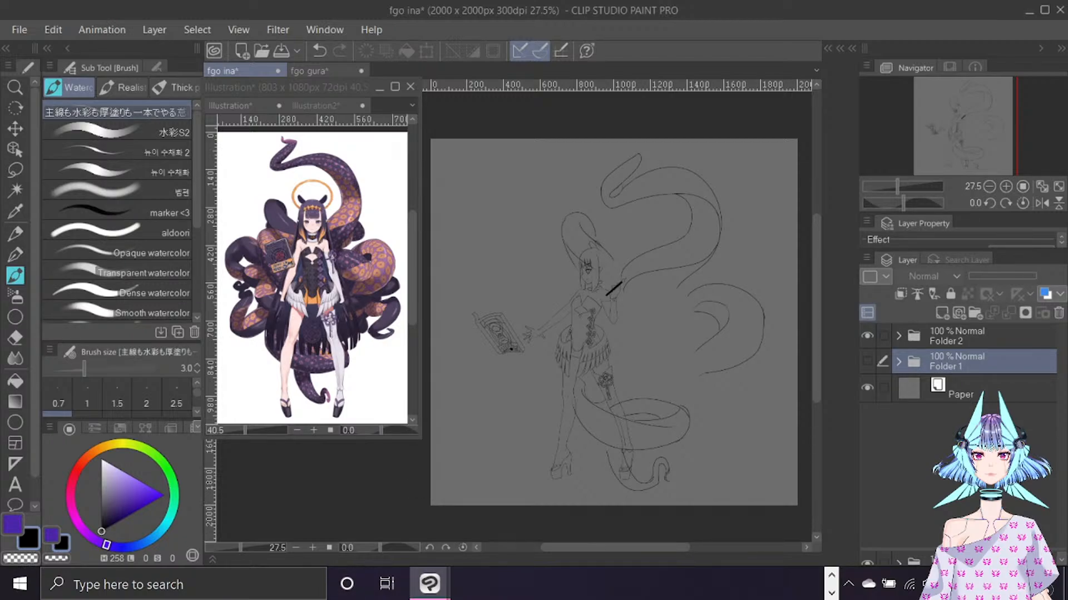
key("alt+Tab")
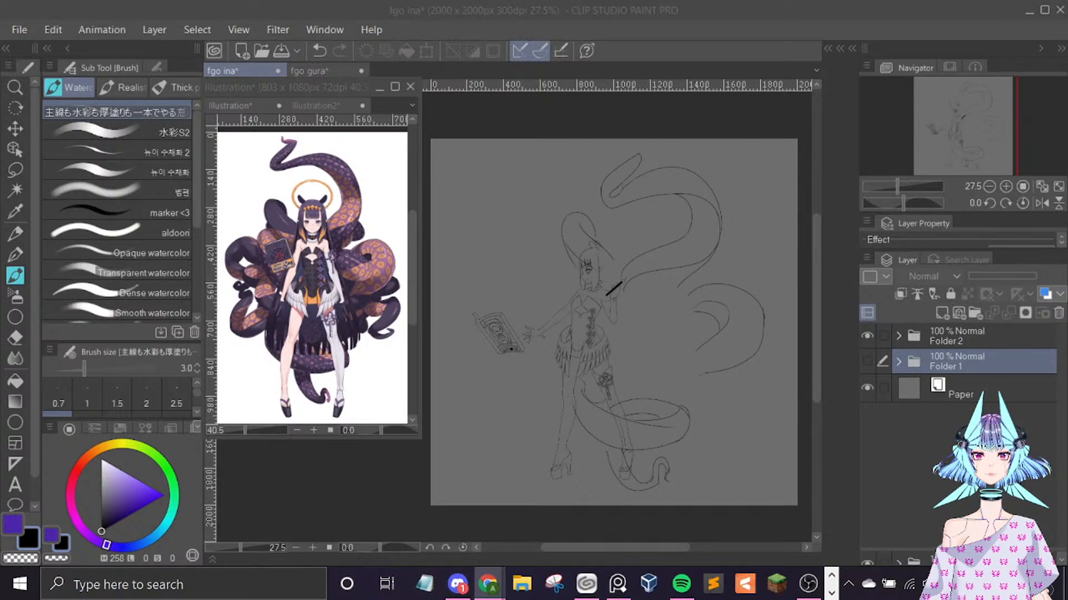